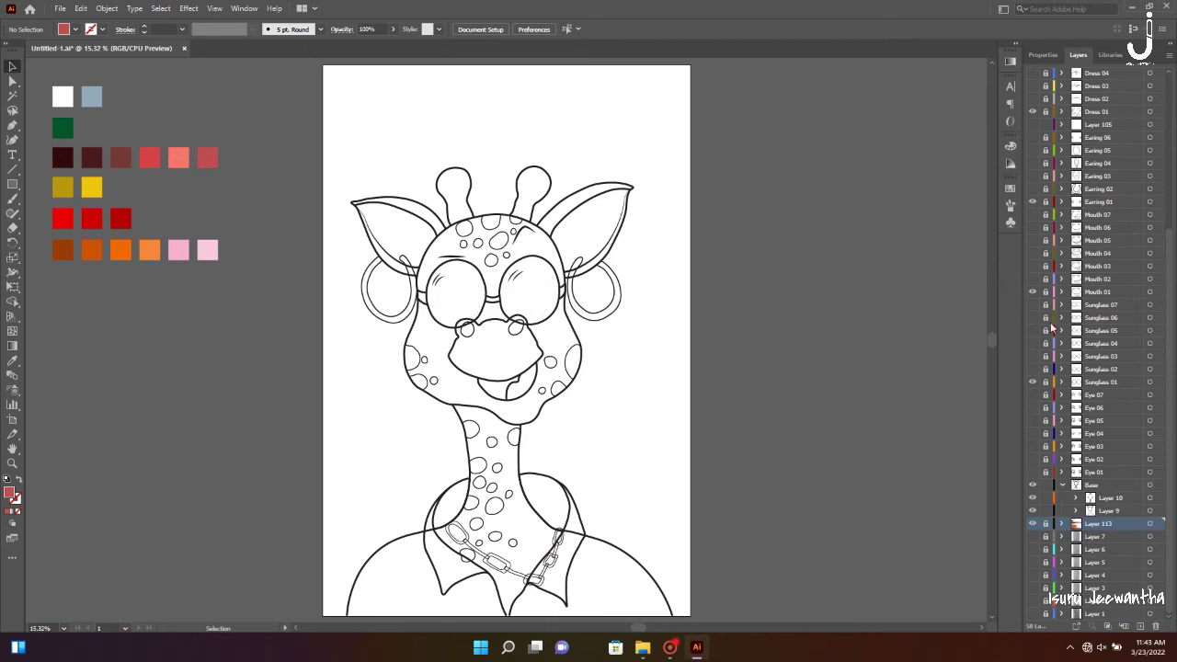
# Rename the new layer under Base and trace a curved shading path from left cheek across the chin
pyautogui.doubleClick(1106, 523)
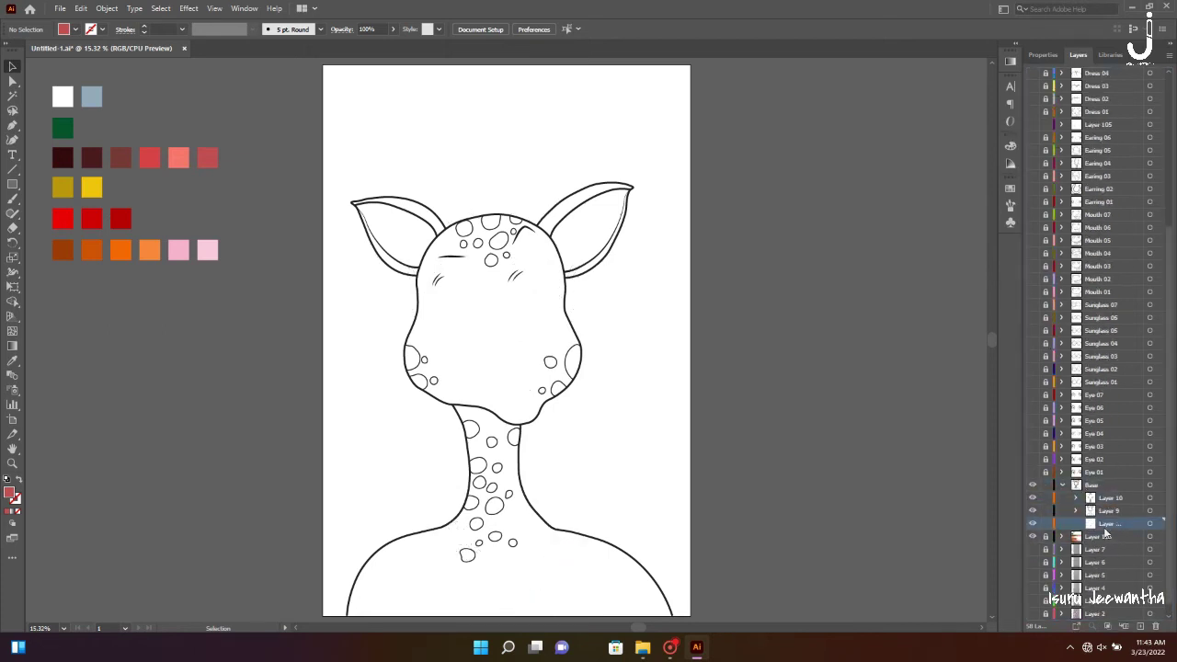
pyautogui.scroll(2, 608, 326)
pyautogui.scroll(3, 420, 341)
pyautogui.hotkey('shift', '`')
pyautogui.click(350, 327)
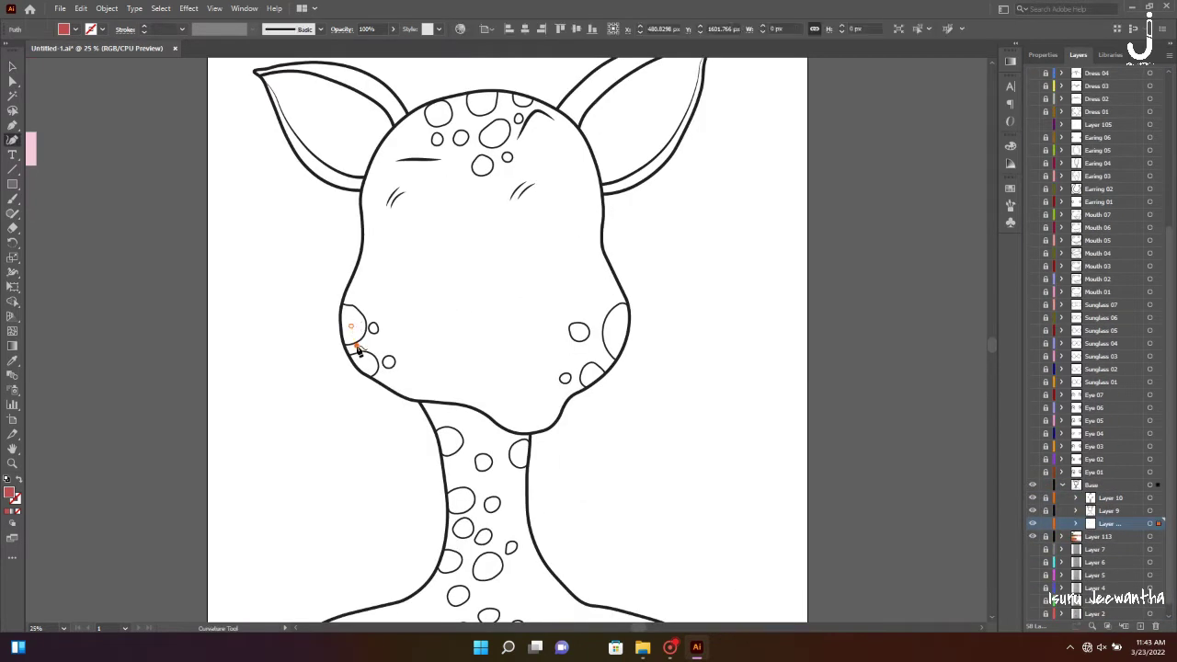
pyautogui.click(438, 392)
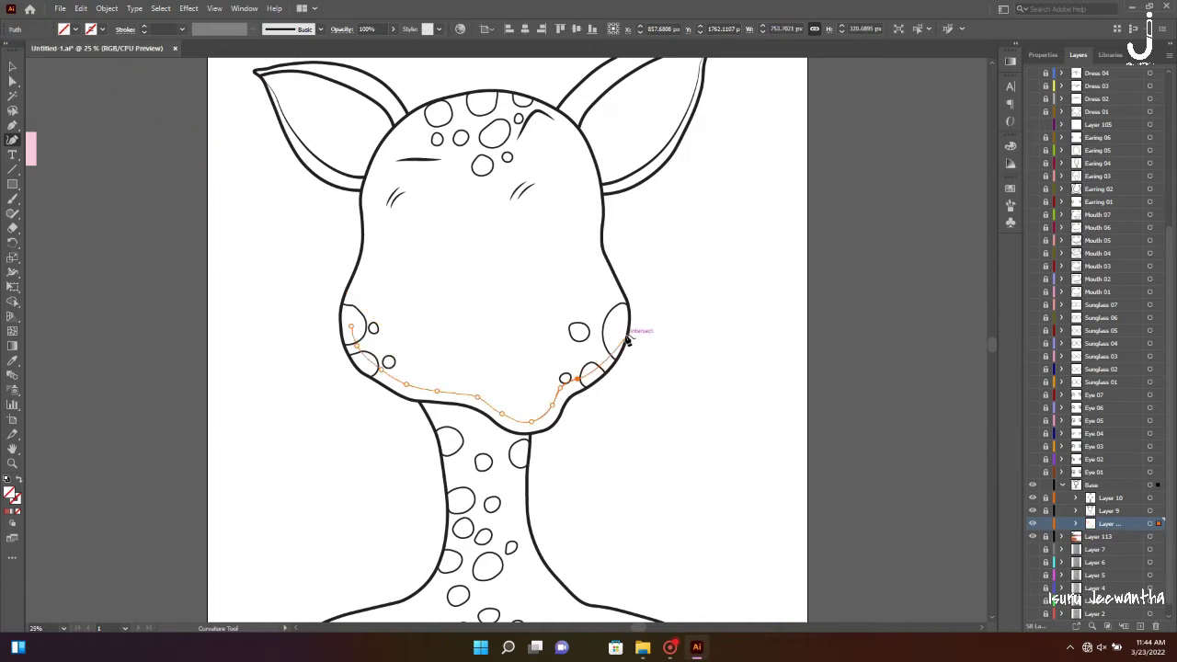
pyautogui.click(627, 336)
pyautogui.scroll(3, 639, 340)
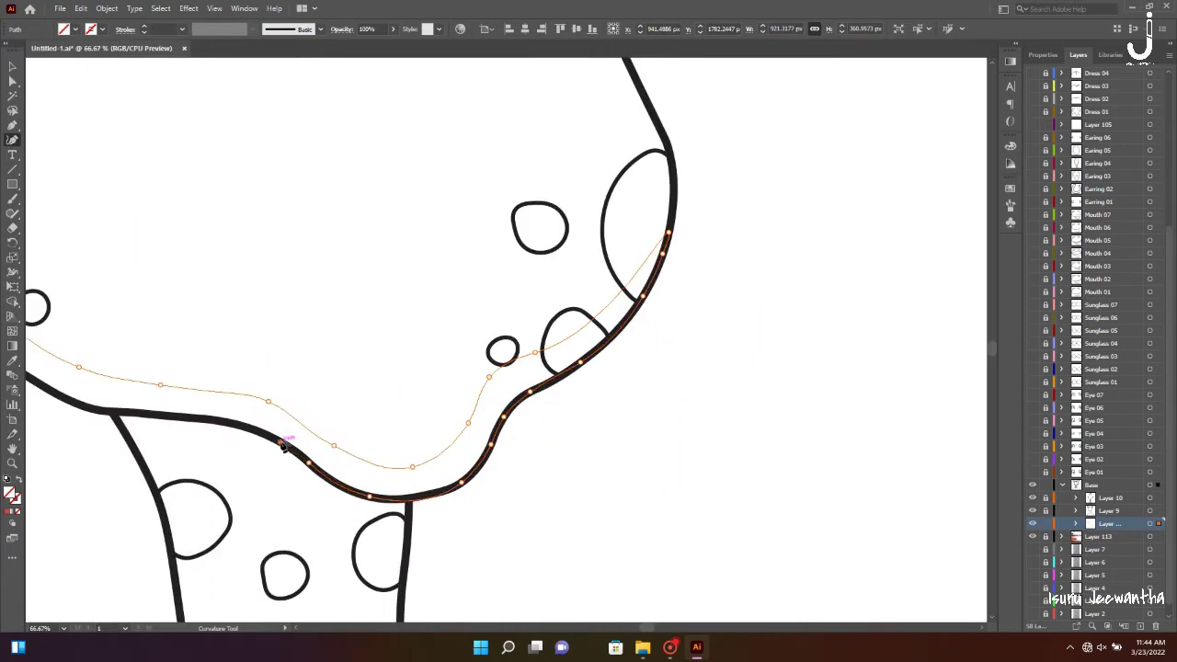
pyautogui.hscroll(-5, 554, 415)
pyautogui.scroll(-4, 407, 368)
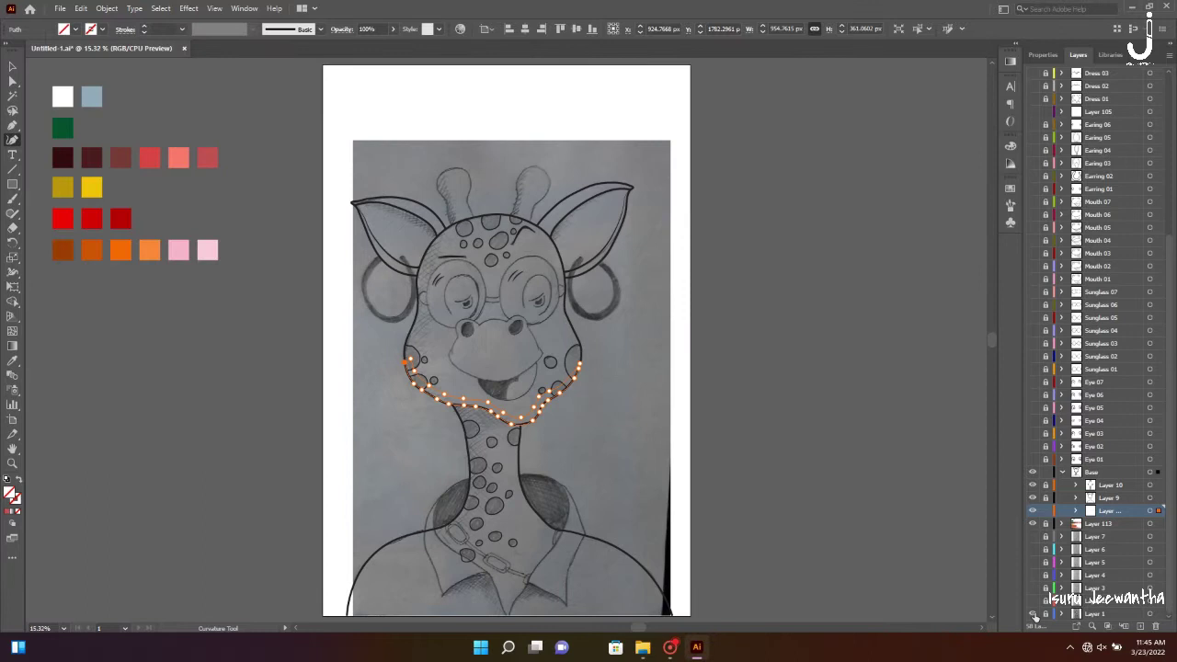
pyautogui.scroll(2, 319, 404)
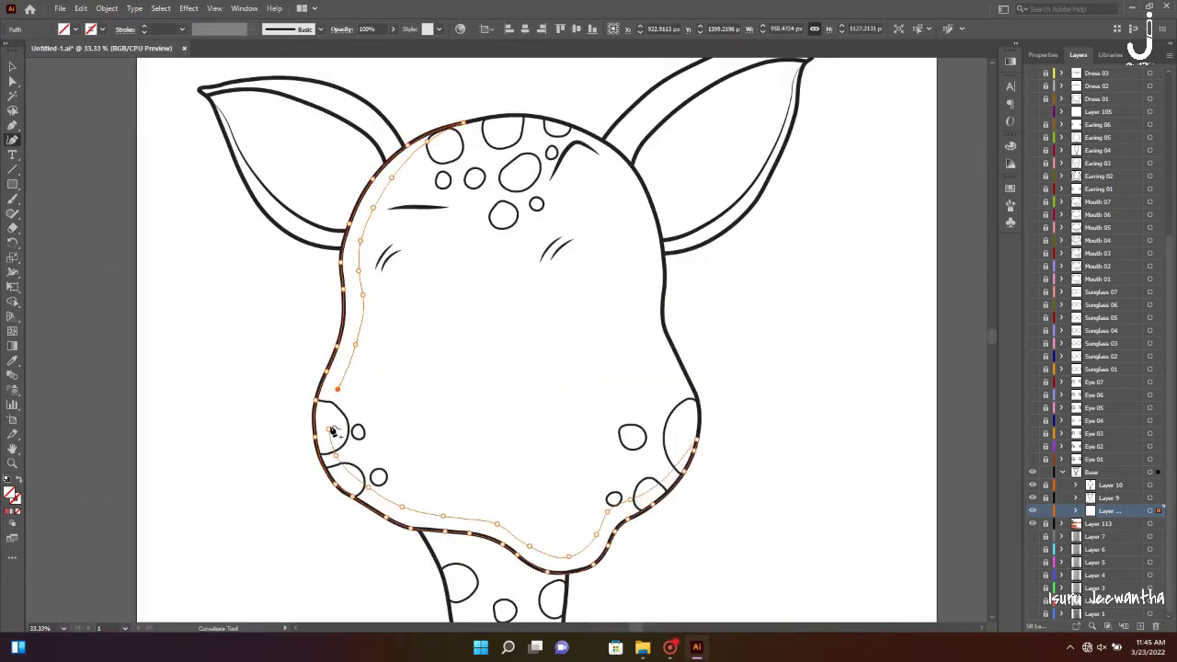
# Give the shading path an orange stroke and briefly toggle the pencil sketch for reference
pyautogui.click(11, 365)
pyautogui.click(245, 518)
pyautogui.scroll(-3, 597, 464)
pyautogui.press('v')
pyautogui.click(1032, 614)
pyautogui.click(1032, 614)
pyautogui.scroll(3, 515, 230)
pyautogui.hotkey('shift', '`')
pyautogui.scroll(3, 539, 223)
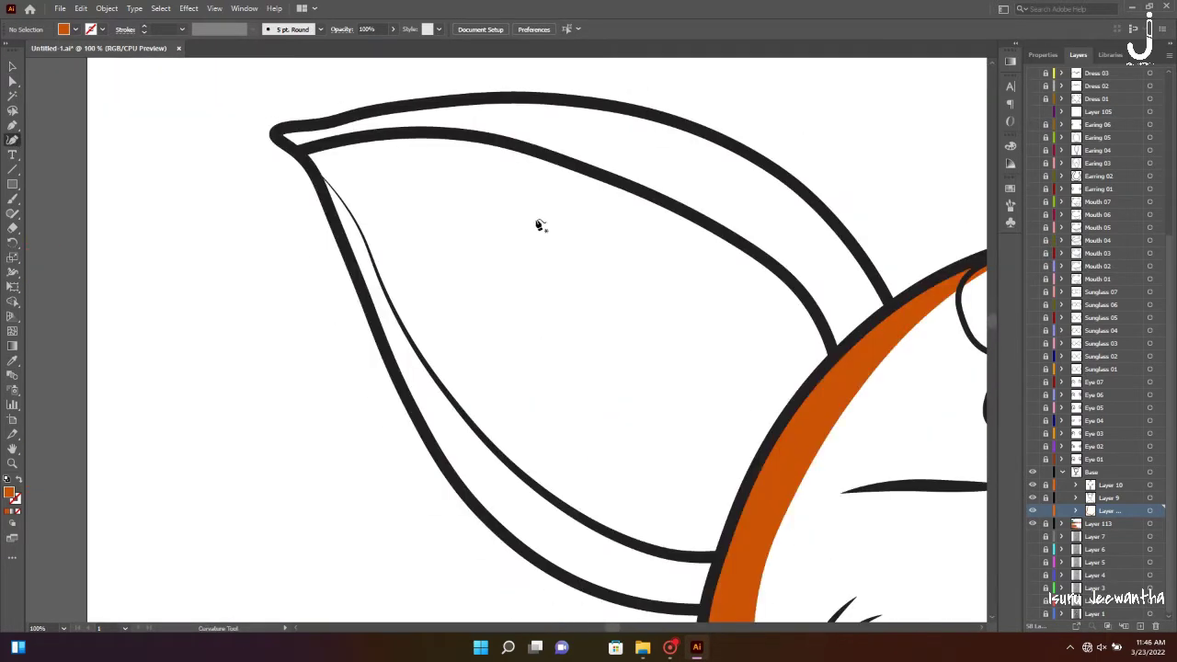
# Trace orange shading along the left ear's inner band
pyautogui.click(567, 131)
pyautogui.click(419, 134)
pyautogui.click(297, 150)
pyautogui.click(312, 123)
pyautogui.click(494, 98)
pyautogui.click(731, 145)
pyautogui.scroll(-2, 695, 283)
pyautogui.hscroll(2, 694, 283)
pyautogui.click(552, 453)
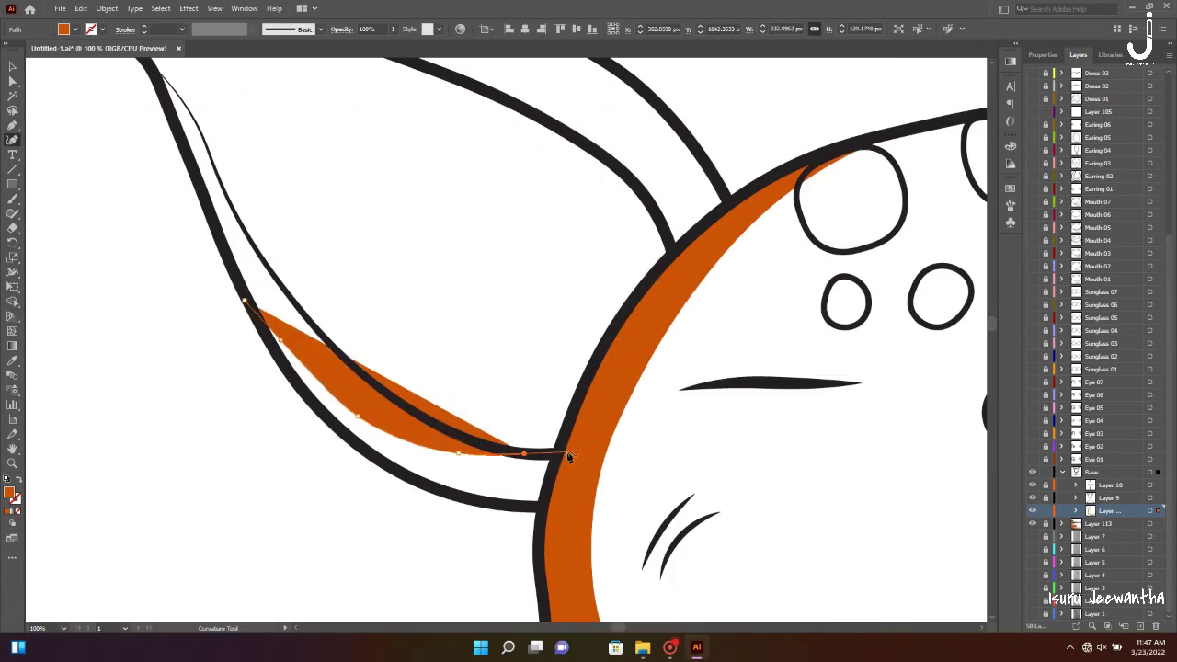
pyautogui.click(543, 497)
pyautogui.hotkey('ctrl', '0')
pyautogui.hotkey('ctrl', '1')
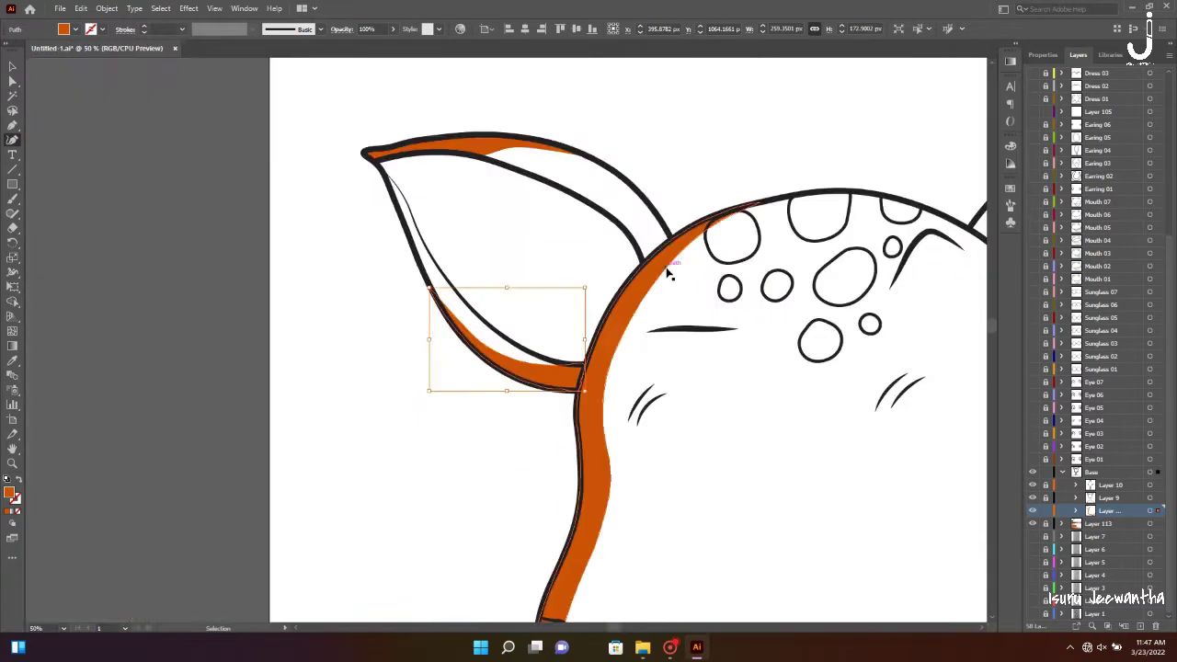
pyautogui.hscroll(10, 630, 312)
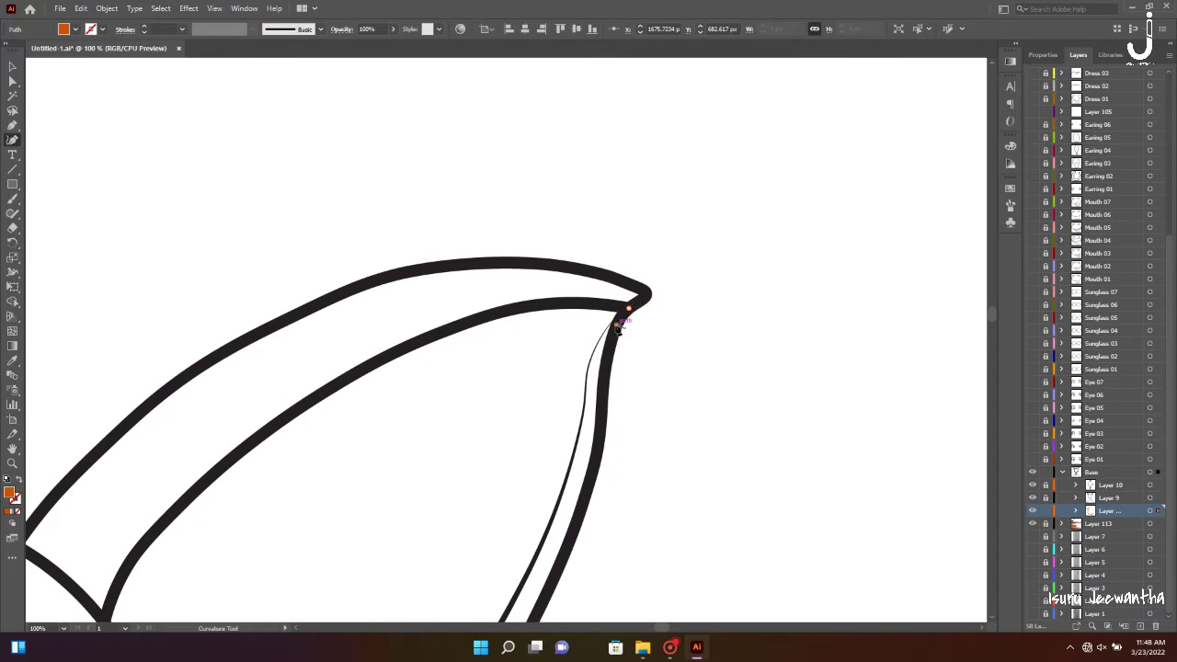
# Trace orange shading along the right ear's inner edge, from the tip up the band
pyautogui.click(587, 402)
pyautogui.scroll(3, 587, 402)
pyautogui.scroll(-2, 460, 515)
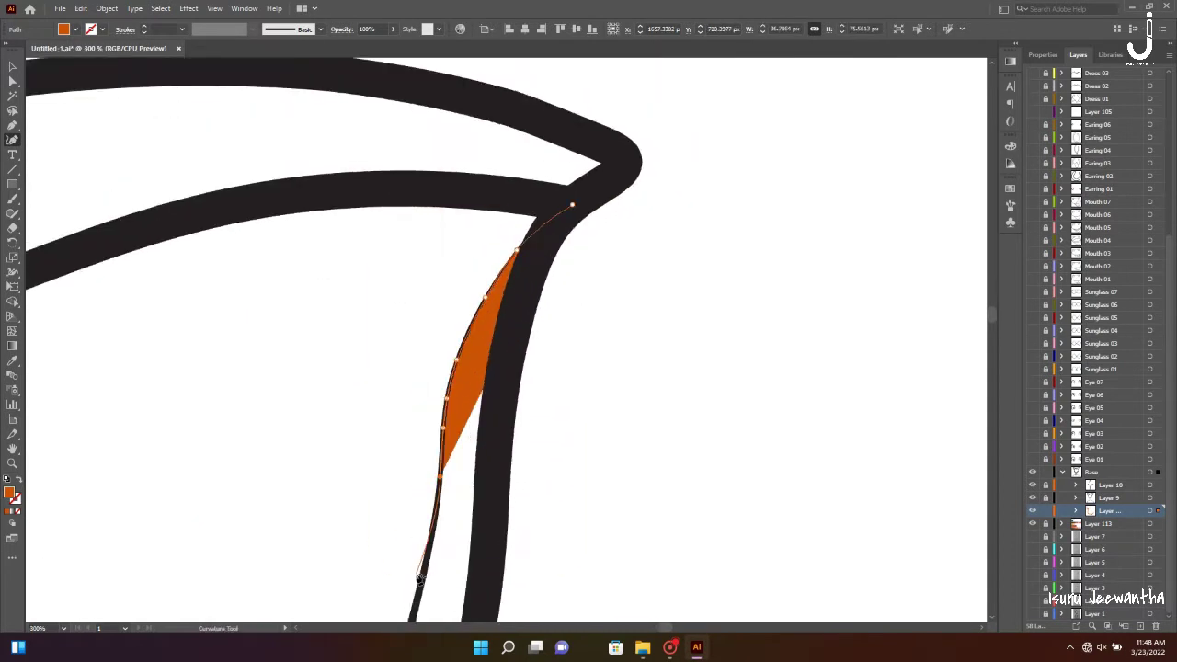
pyautogui.scroll(-3, 418, 580)
pyautogui.click(355, 544)
pyautogui.scroll(-3, 355, 545)
pyautogui.click(263, 408)
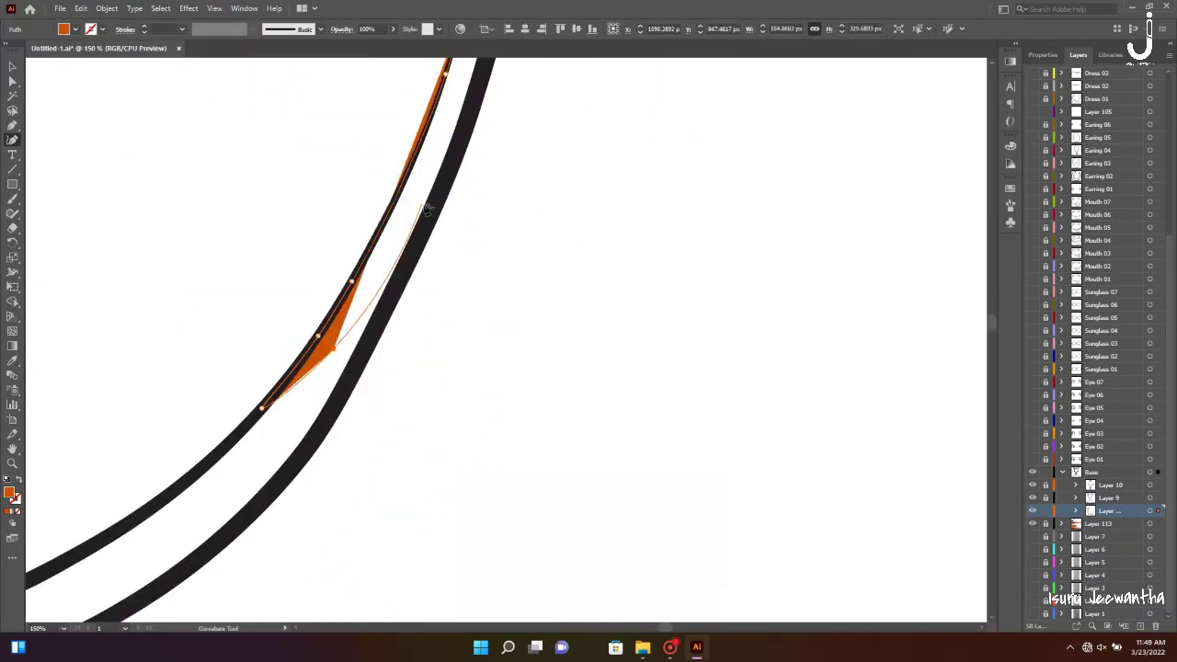
pyautogui.scroll(3, 263, 408)
pyautogui.click(480, 267)
pyautogui.scroll(3, 480, 267)
pyautogui.scroll(-5, 372, 385)
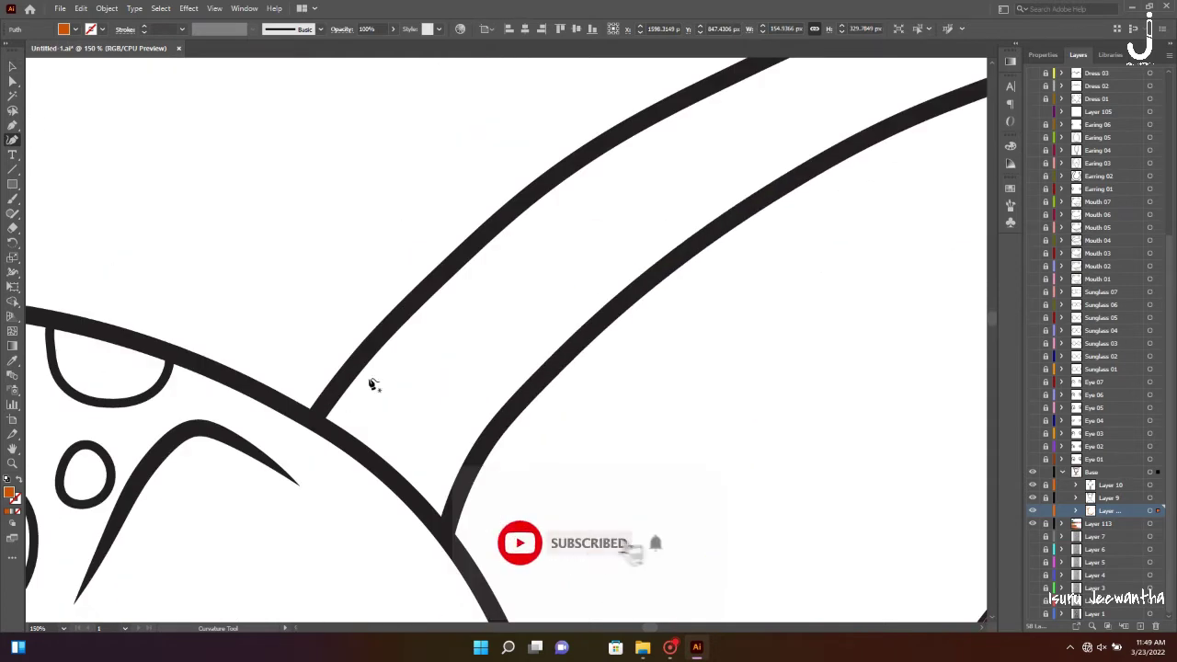
pyautogui.click(829, 118)
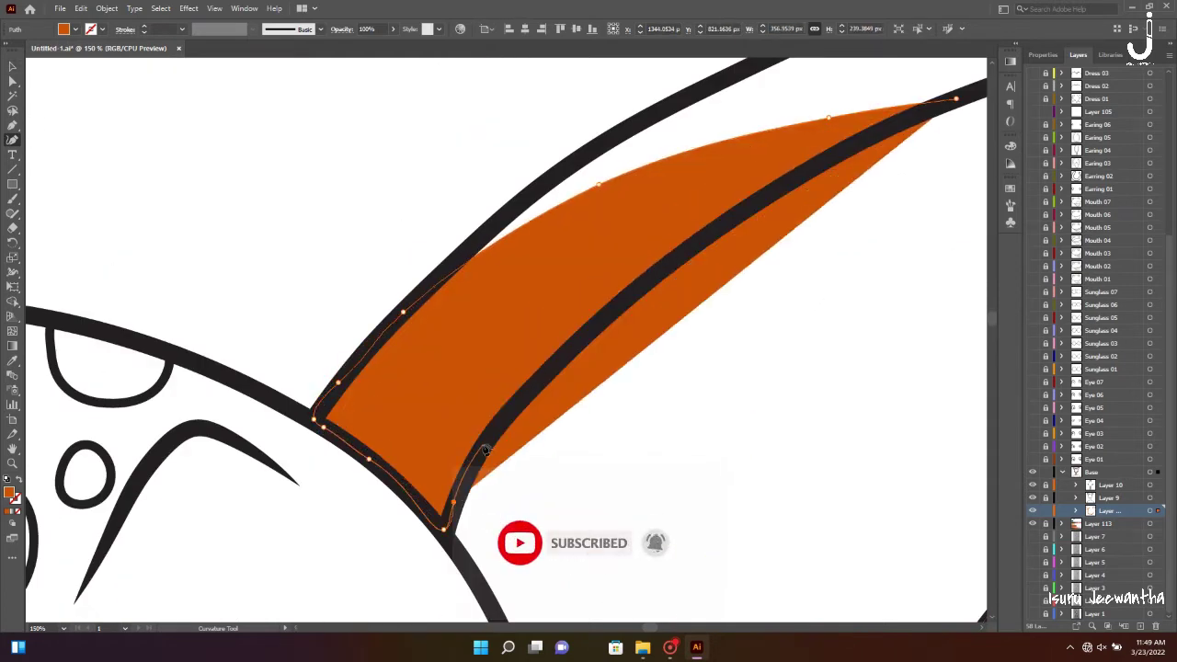
pyautogui.click(957, 99)
pyautogui.scroll(-5, 193, 219)
pyautogui.scroll(3, 647, 486)
pyautogui.scroll(-5, 647, 485)
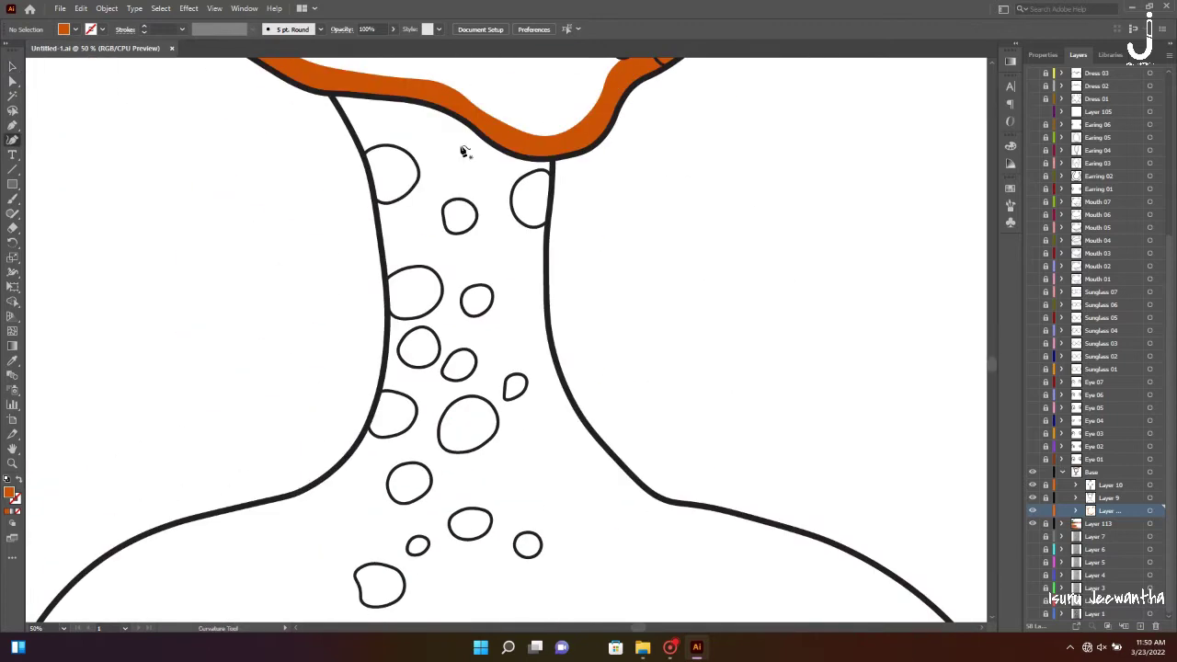
# Trace a shading shape down the left side of the neck to the shoulder and back to the chin
pyautogui.click(552, 178)
pyautogui.scroll(-3, 409, 188)
pyautogui.click(303, 289)
pyautogui.scroll(3, 305, 373)
pyautogui.click(319, 458)
pyautogui.click(266, 458)
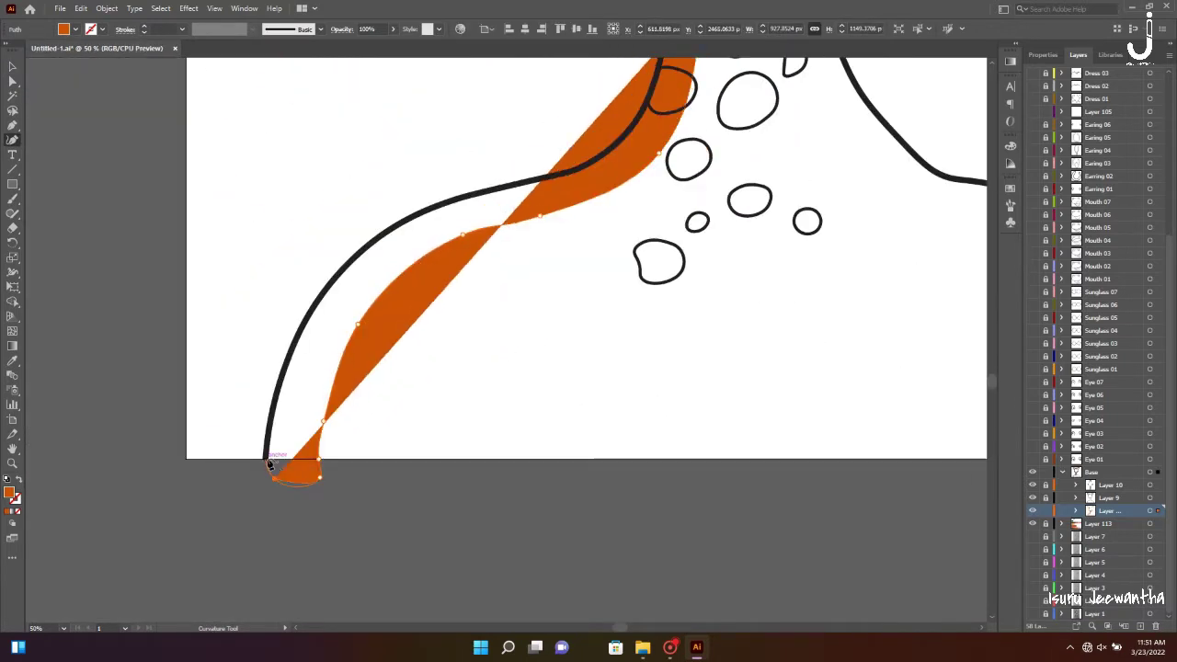
pyautogui.click(276, 396)
pyautogui.click(299, 330)
pyautogui.click(362, 250)
pyautogui.click(429, 209)
pyautogui.click(550, 176)
pyautogui.scroll(-3, 623, 143)
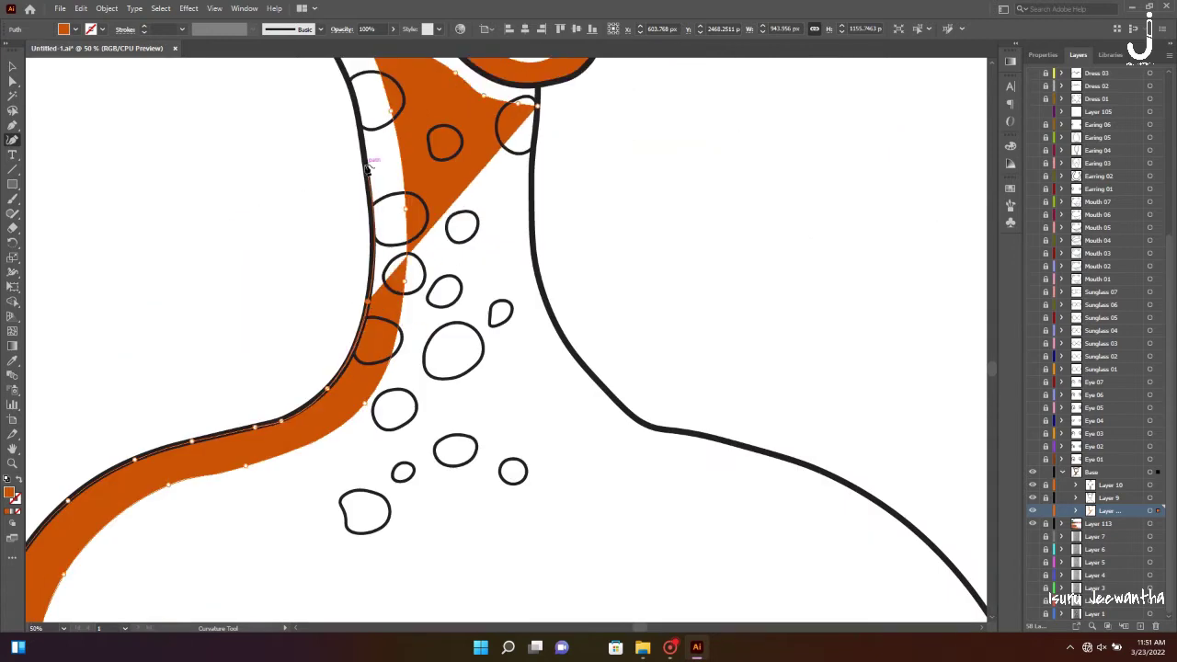
pyautogui.scroll(3, 343, 364)
pyautogui.click(317, 360)
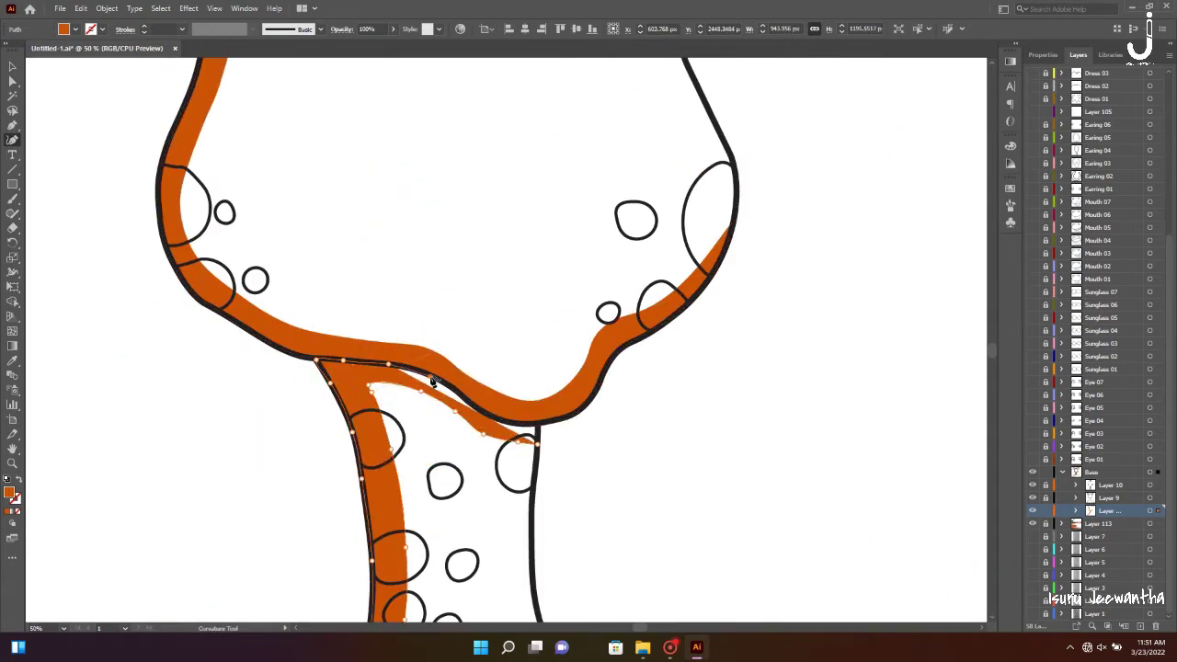
pyautogui.scroll(-3, 541, 448)
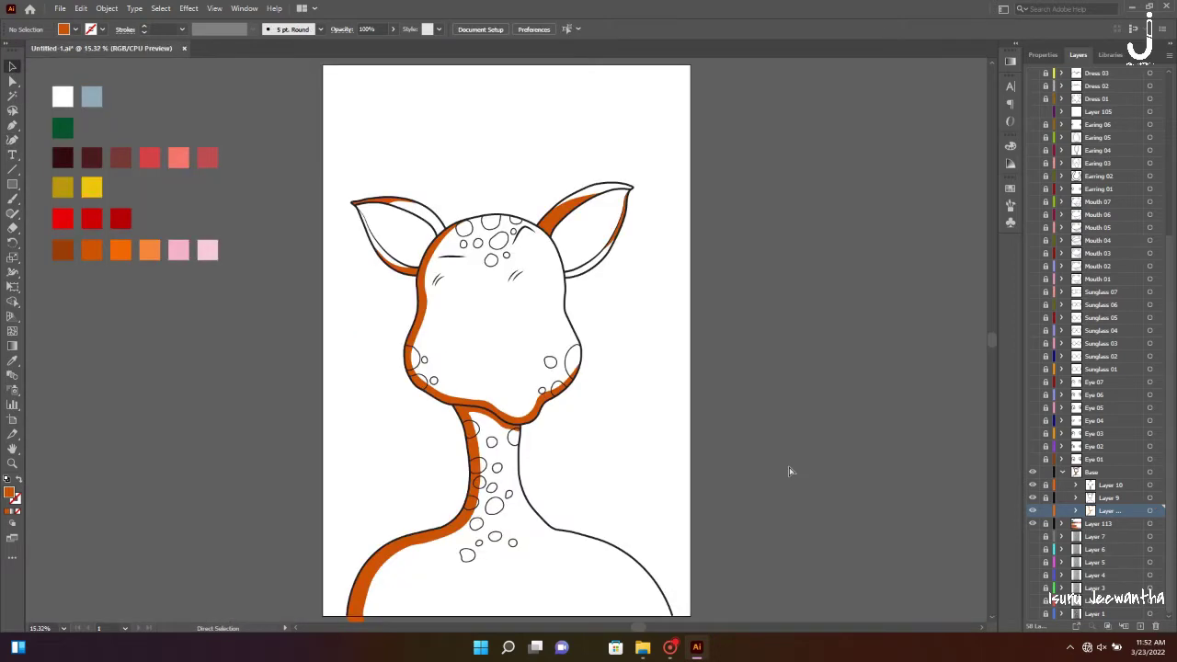
pyautogui.scroll(3, 184, 349)
# Trim the shading with Shape Builder, add a new layer under Base, and start a lower-neck path
pyautogui.click(13, 303)
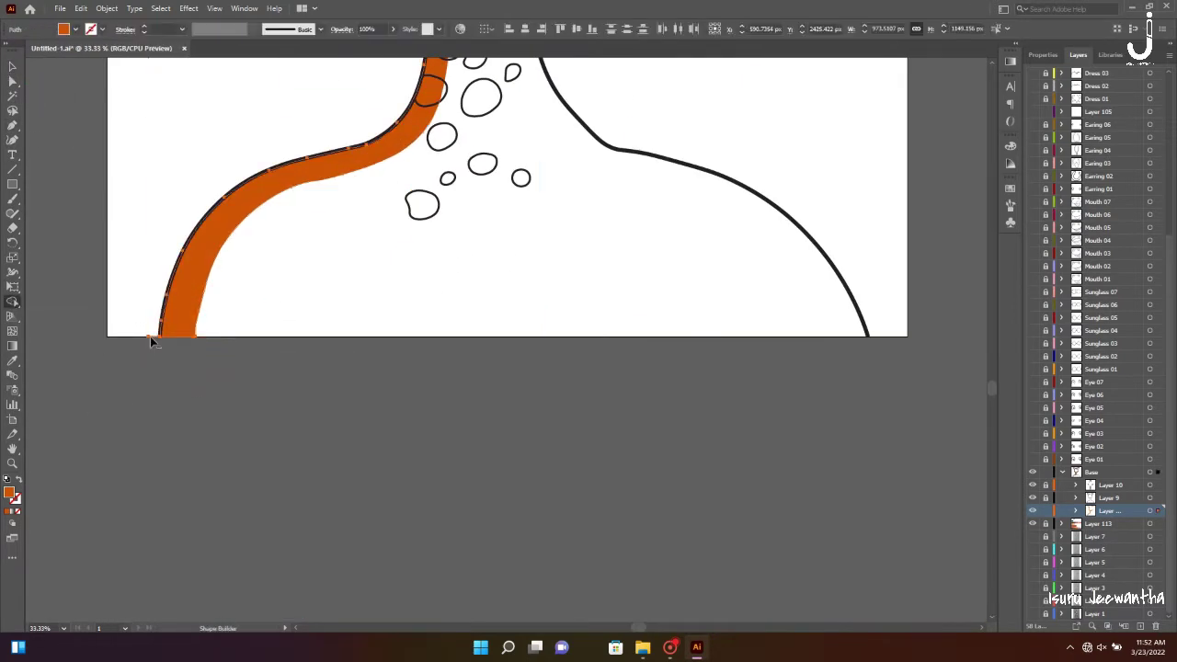
pyautogui.hotkey('ctrl', 'l')
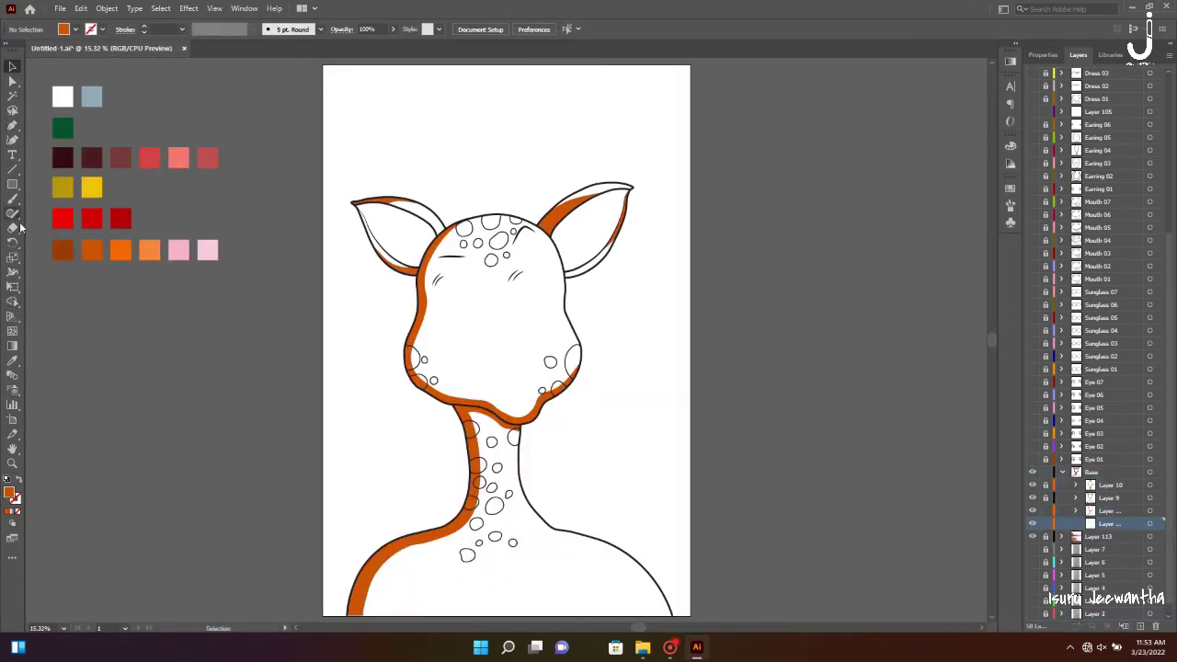
pyautogui.press('p')
pyautogui.scroll(3, 473, 473)
pyautogui.scroll(2, 307, 530)
pyautogui.click(307, 527)
# Close the lower-neck shading shape near the shoulder's bottom
pyautogui.scroll(2, 449, 358)
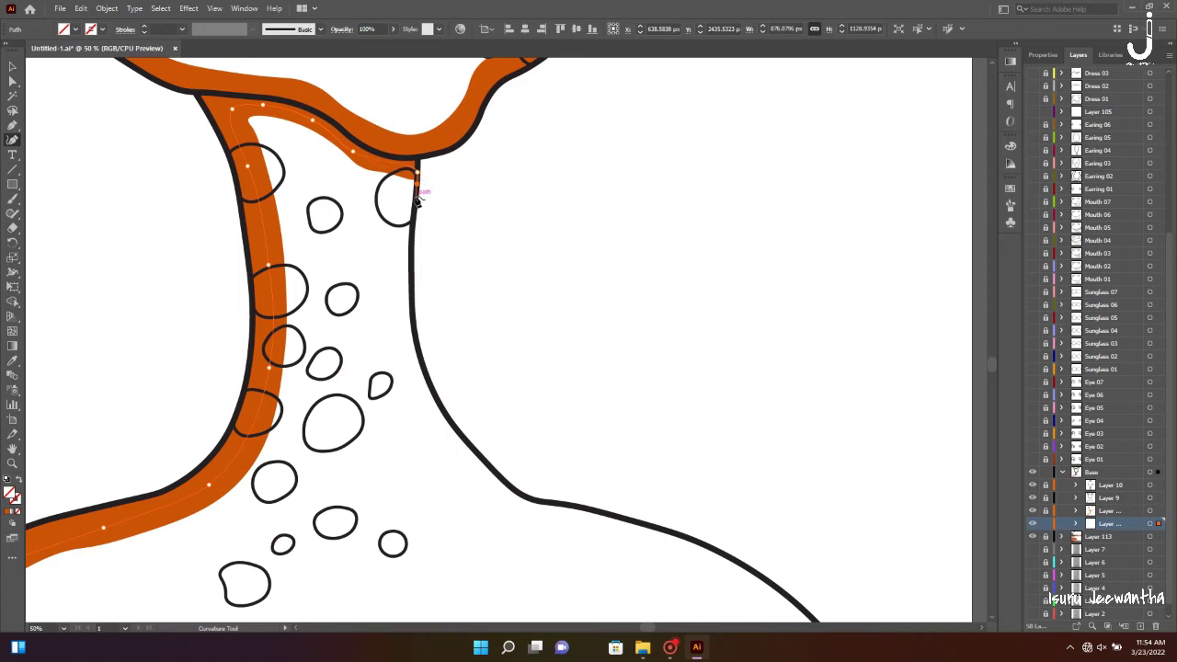
pyautogui.scroll(-5, 281, 154)
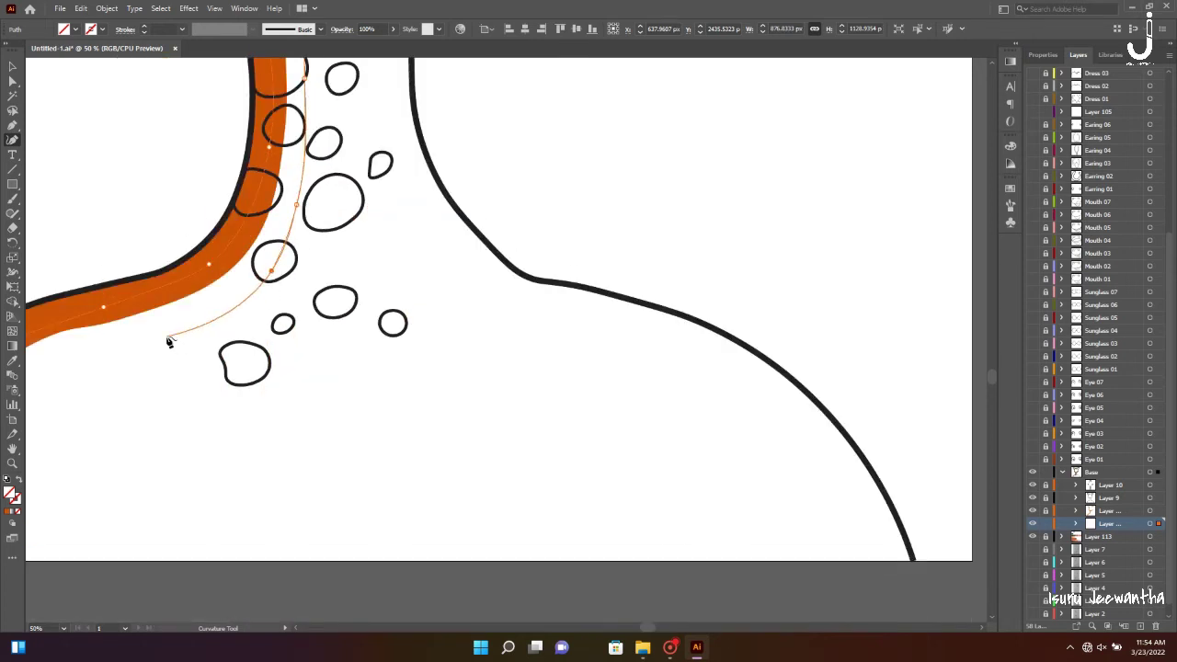
pyautogui.scroll(-3, 168, 339)
pyautogui.click(325, 249)
pyautogui.click(187, 448)
pyautogui.hotkey('ctrl', '0')
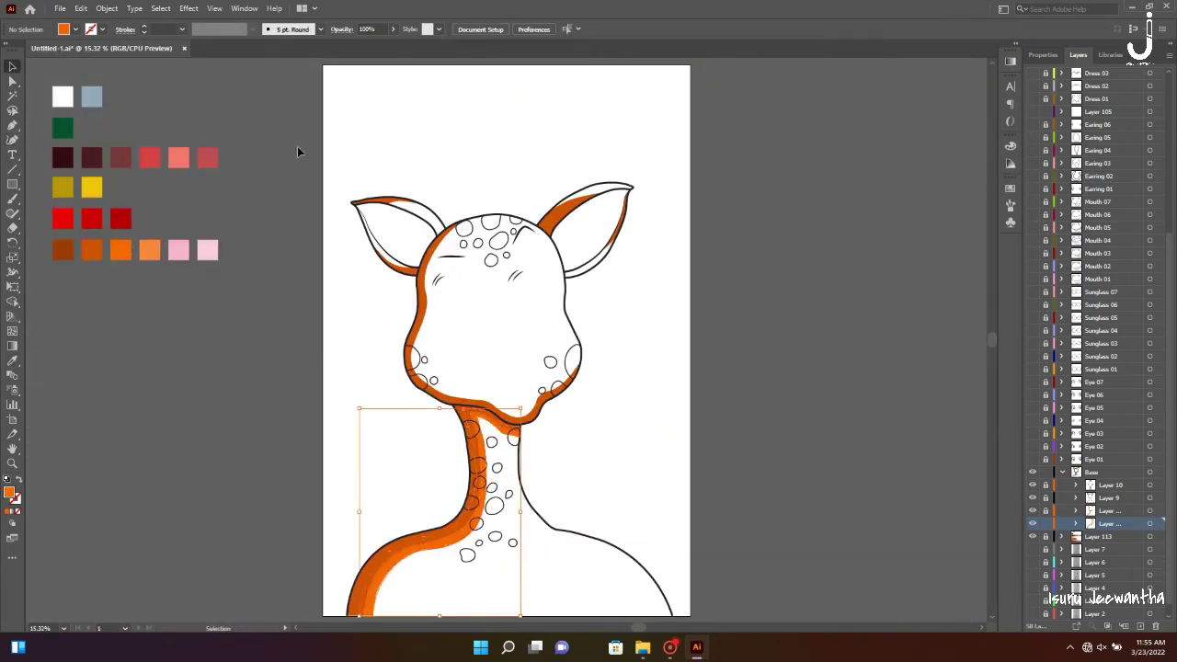
pyautogui.scroll(5, 552, 368)
# Trace a shading strip from the right jaw along the chin and up the head's left side
pyautogui.click(751, 396)
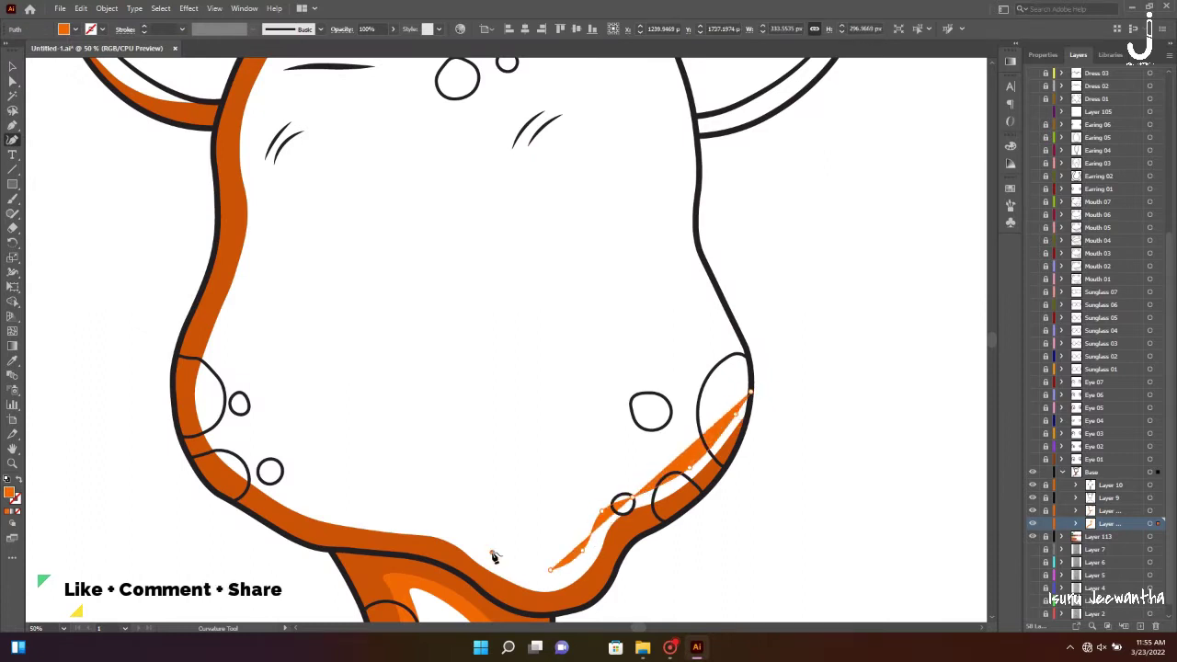
pyautogui.click(276, 486)
pyautogui.click(224, 389)
pyautogui.scroll(5, 239, 310)
pyautogui.click(258, 440)
pyautogui.click(275, 355)
pyautogui.click(329, 277)
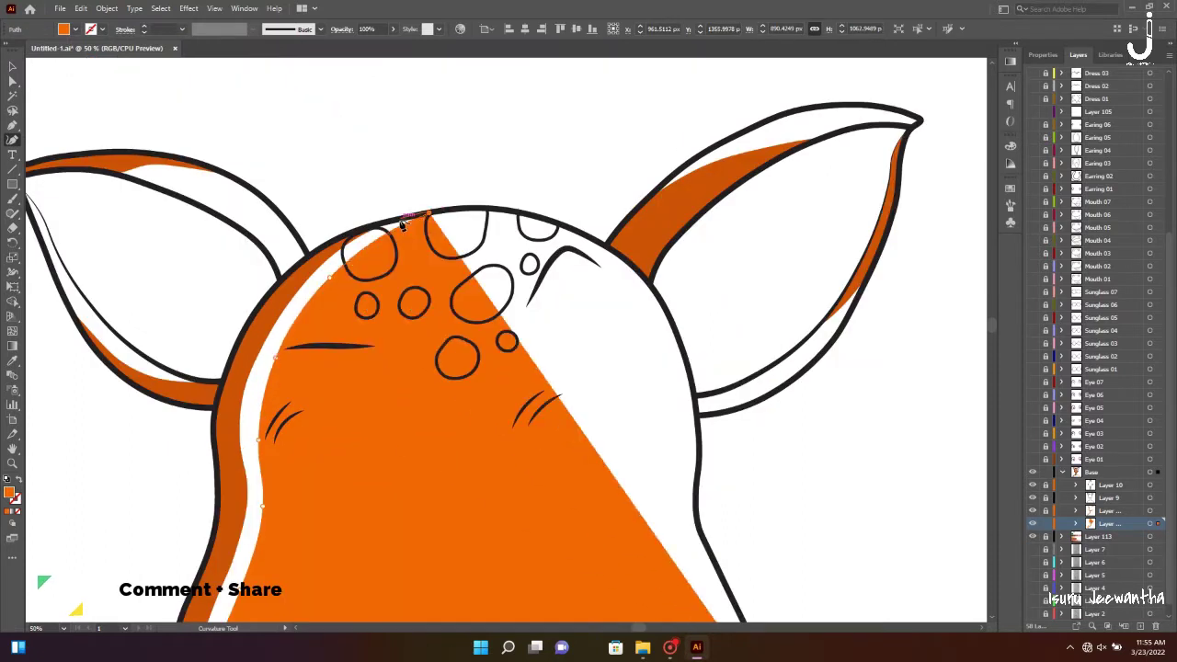
pyautogui.click(402, 224)
pyautogui.scroll(-3, 402, 276)
pyautogui.scroll(-4, 460, 368)
pyautogui.click(510, 507)
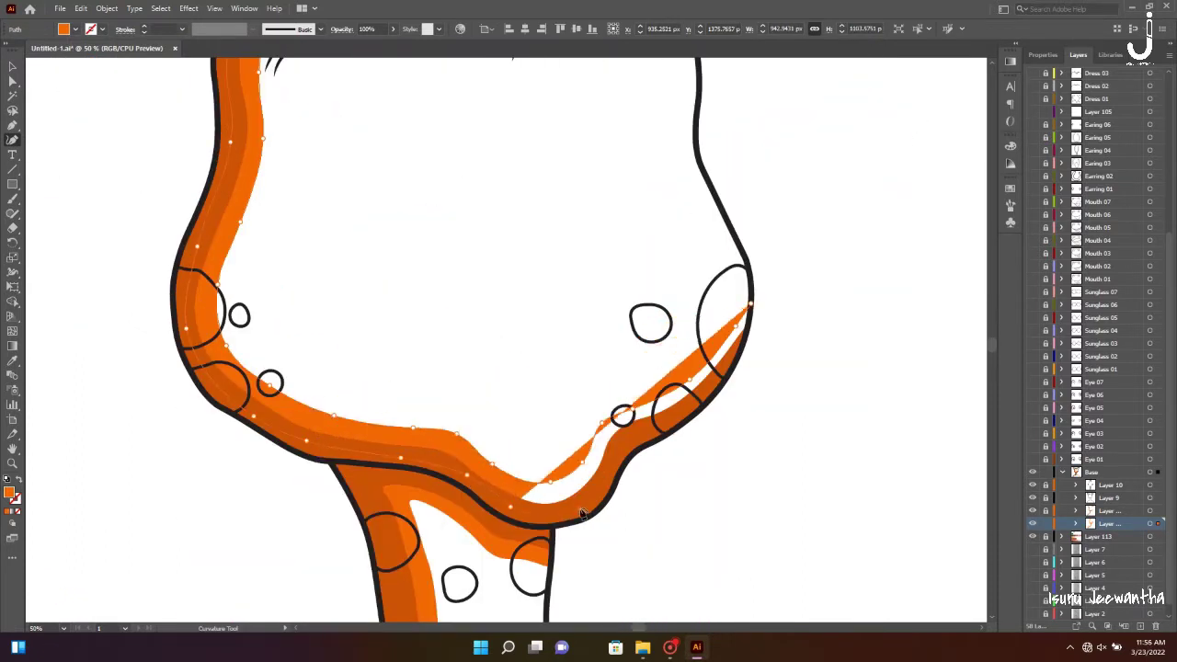
pyautogui.click(580, 509)
pyautogui.press('Escape')
pyautogui.hotkey('ctrl', '0')
# Trace a shading shape along the right ear's inner edge up to the tip
pyautogui.scroll(4, 546, 379)
pyautogui.scroll(3, 547, 379)
pyautogui.scroll(2, 546, 379)
pyautogui.click(559, 352)
pyautogui.click(598, 343)
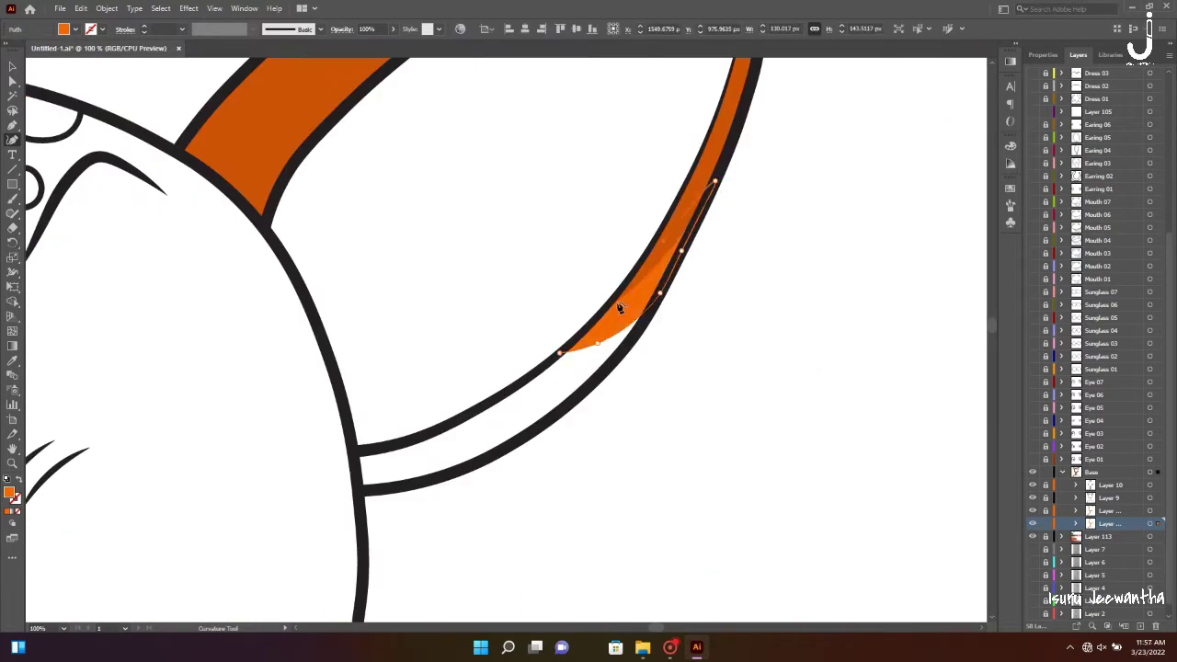
pyautogui.scroll(5, 567, 356)
pyautogui.click(442, 248)
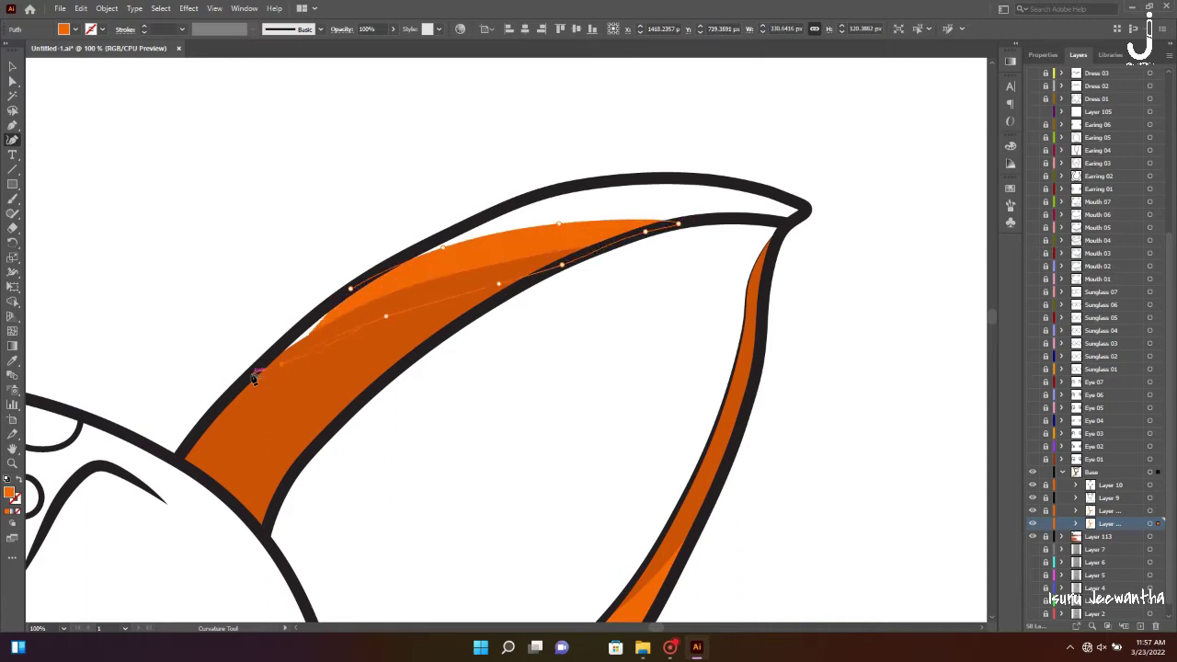
pyautogui.click(255, 377)
pyautogui.scroll(-5, 254, 378)
pyautogui.hscroll(5, 688, 350)
pyautogui.scroll(3, 688, 350)
pyautogui.click(498, 335)
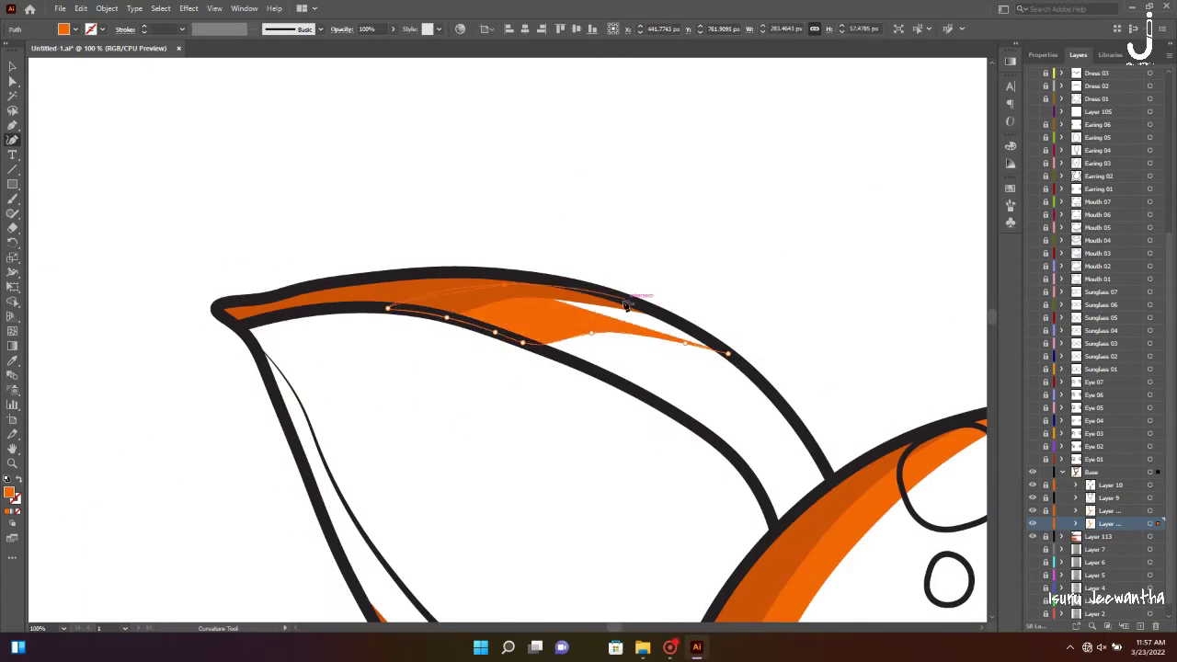
pyautogui.scroll(-5, 654, 457)
# Close the inner-ear shading curve and create a new empty layer inside Base
pyautogui.click(543, 441)
pyautogui.click(639, 463)
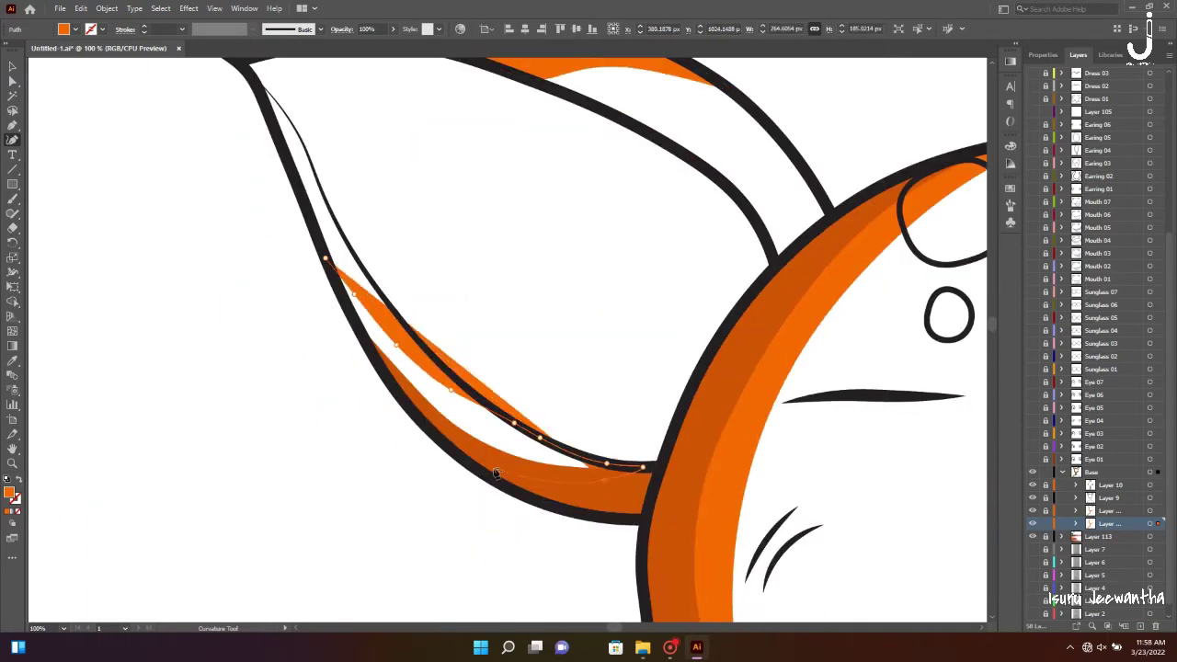
pyautogui.click(324, 259)
pyautogui.hotkey('ctrl', '0')
pyautogui.hotkey('ctrl', 'l')
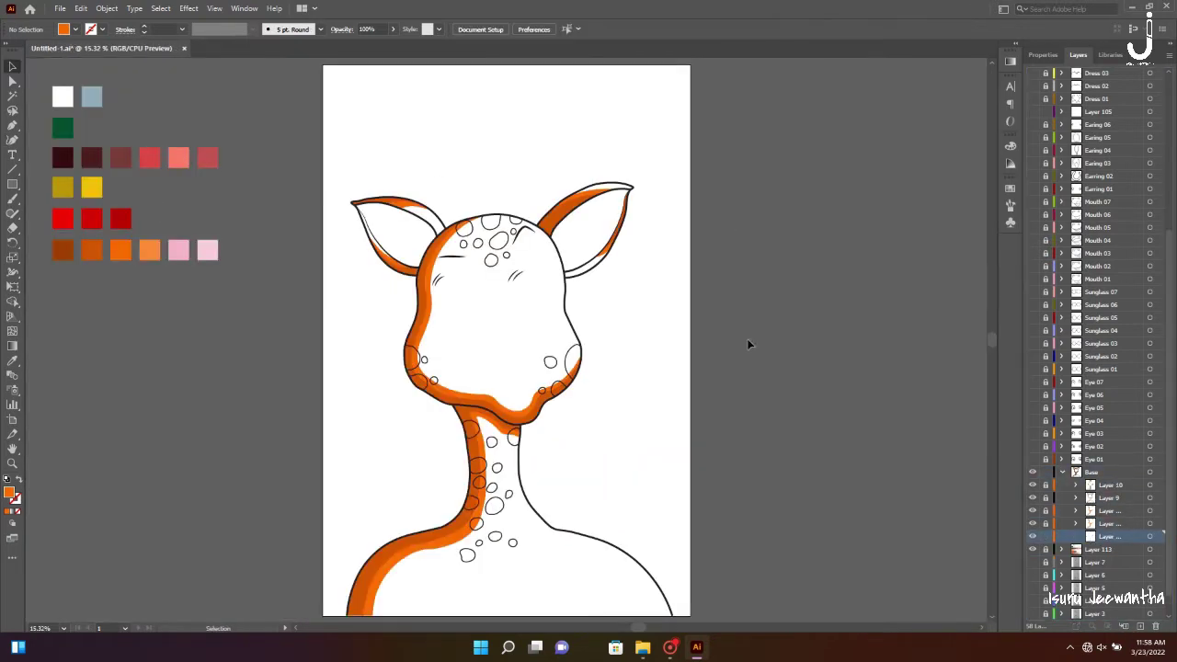
# Outline the giraffe's neck and shoulders as one shape with the Curvature tool
pyautogui.scroll(3, 426, 317)
pyautogui.click(874, 485)
pyautogui.click(237, 481)
pyautogui.click(12, 139)
pyautogui.scroll(3, 424, 265)
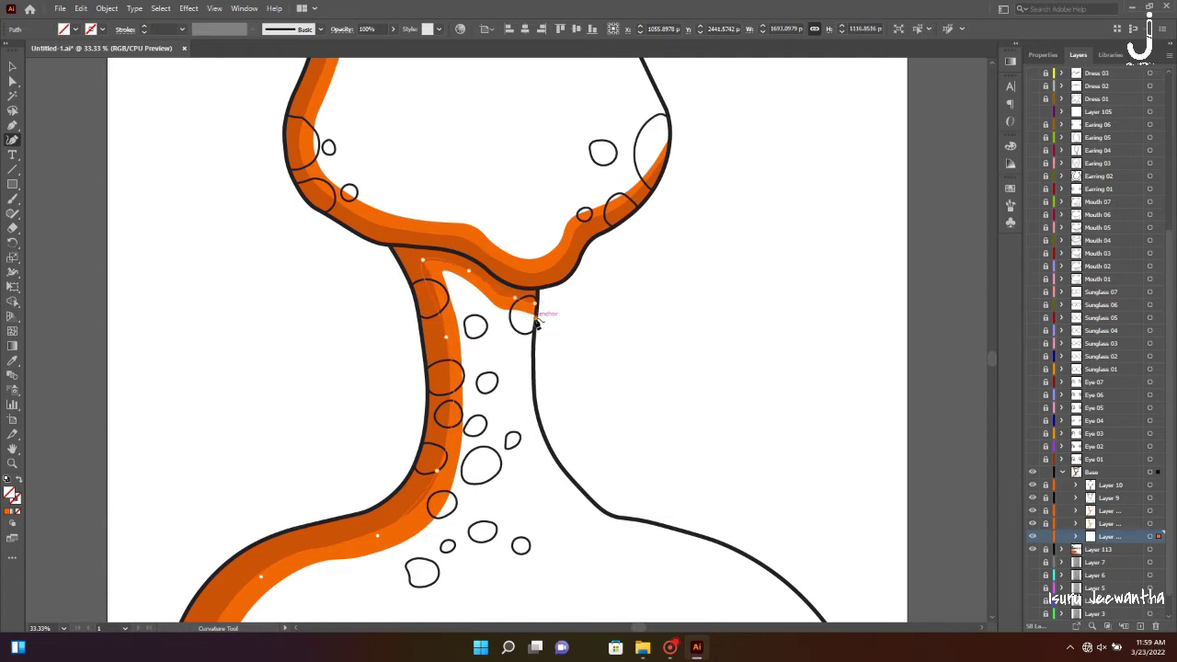
pyautogui.scroll(3, 536, 368)
pyautogui.scroll(-3, 564, 478)
pyautogui.hscroll(3, 890, 431)
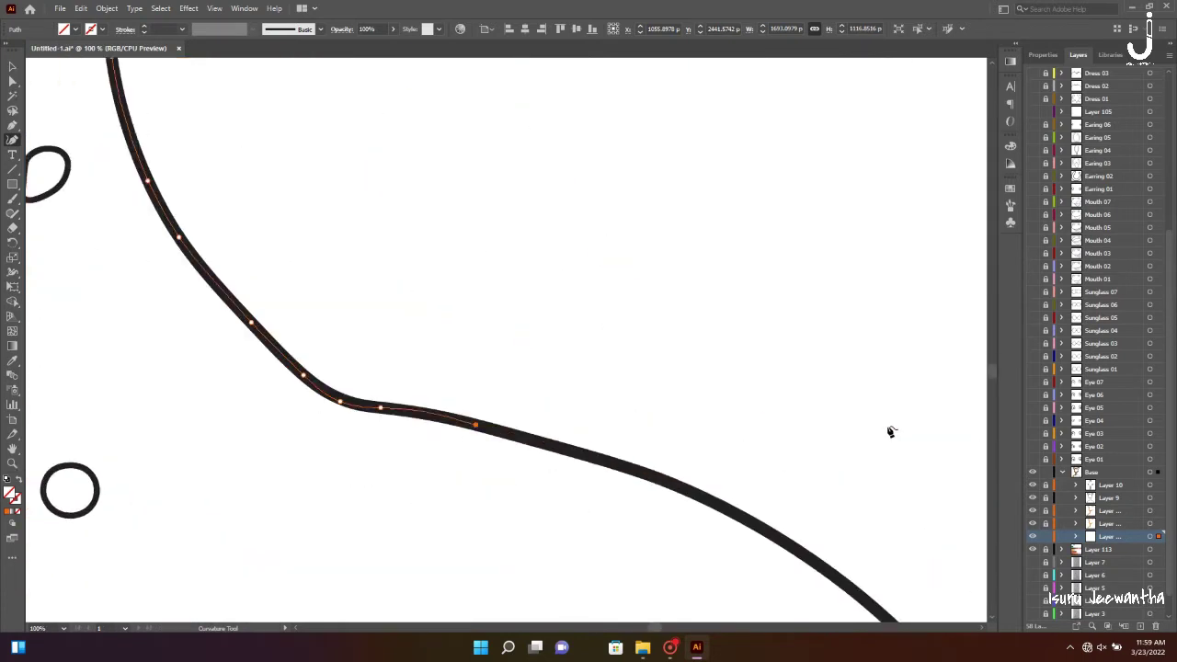
pyautogui.scroll(-3, 821, 567)
# Fill the neck shape with the light orange swatch and save the file
pyautogui.hotkey('ctrl', '0')
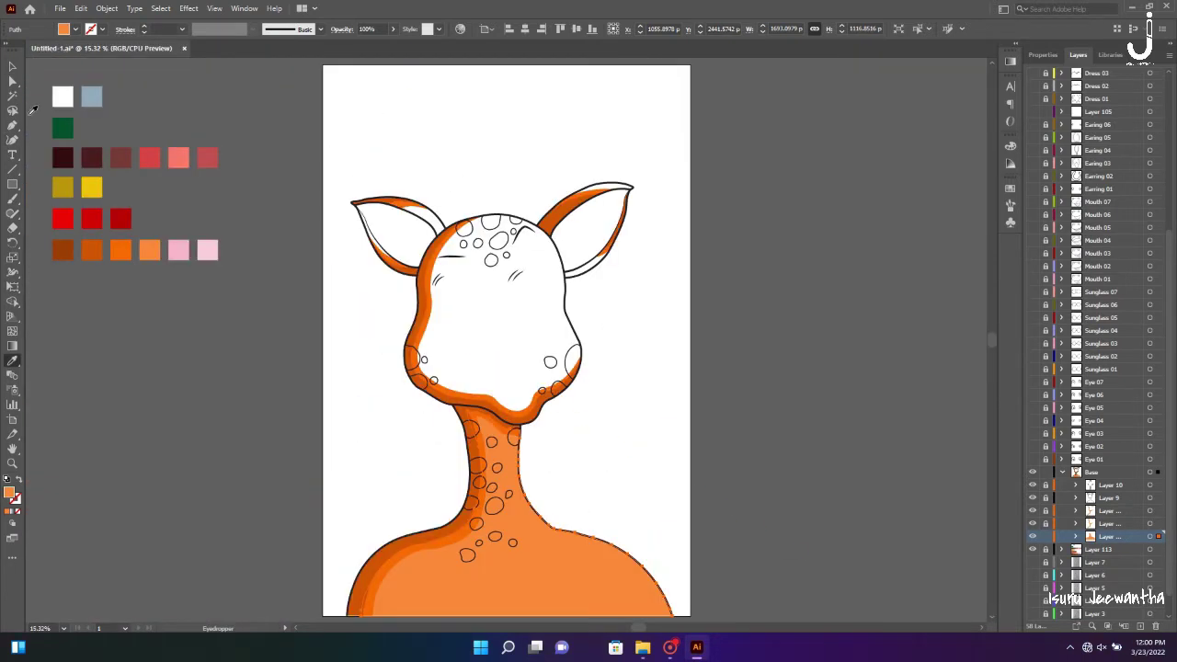
pyautogui.press('v')
pyautogui.click(665, 378)
pyautogui.hotkey('ctrl', 's')
pyautogui.scroll(3, 493, 338)
pyautogui.hotkey('shift', '`')
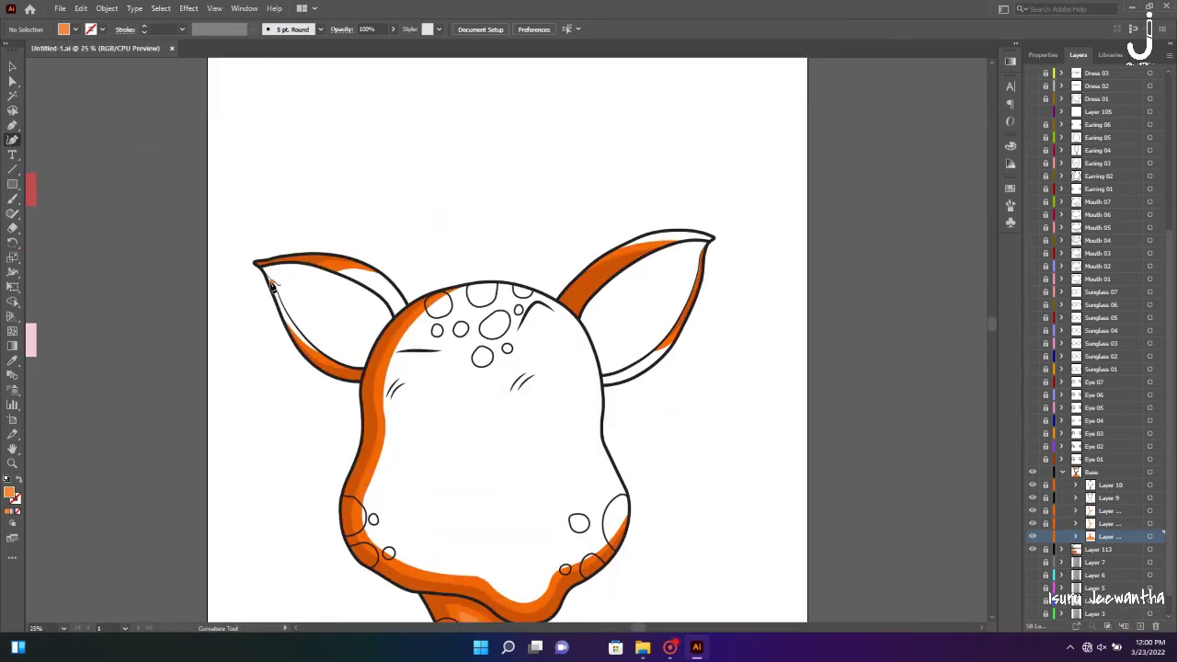
# Trace an orange fill along the top edge of the ear, closing over the ear tip
pyautogui.scroll(10, 246, 269)
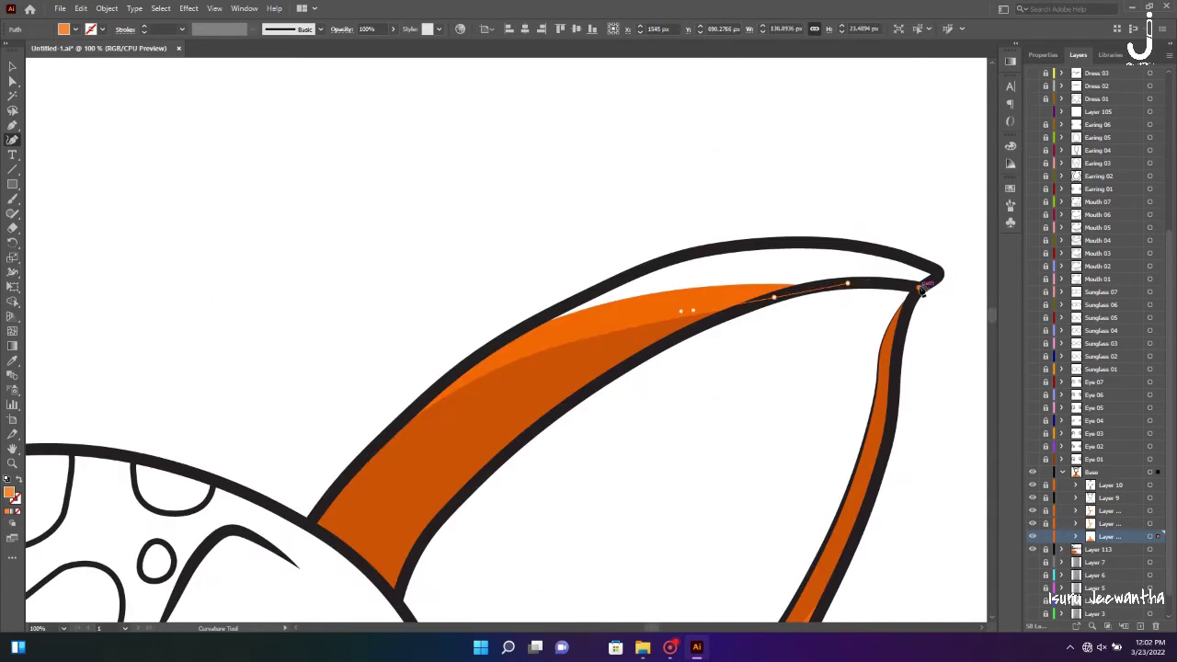
pyautogui.click(923, 265)
pyautogui.click(863, 247)
pyautogui.click(806, 242)
pyautogui.click(697, 252)
pyautogui.click(594, 292)
pyautogui.click(498, 343)
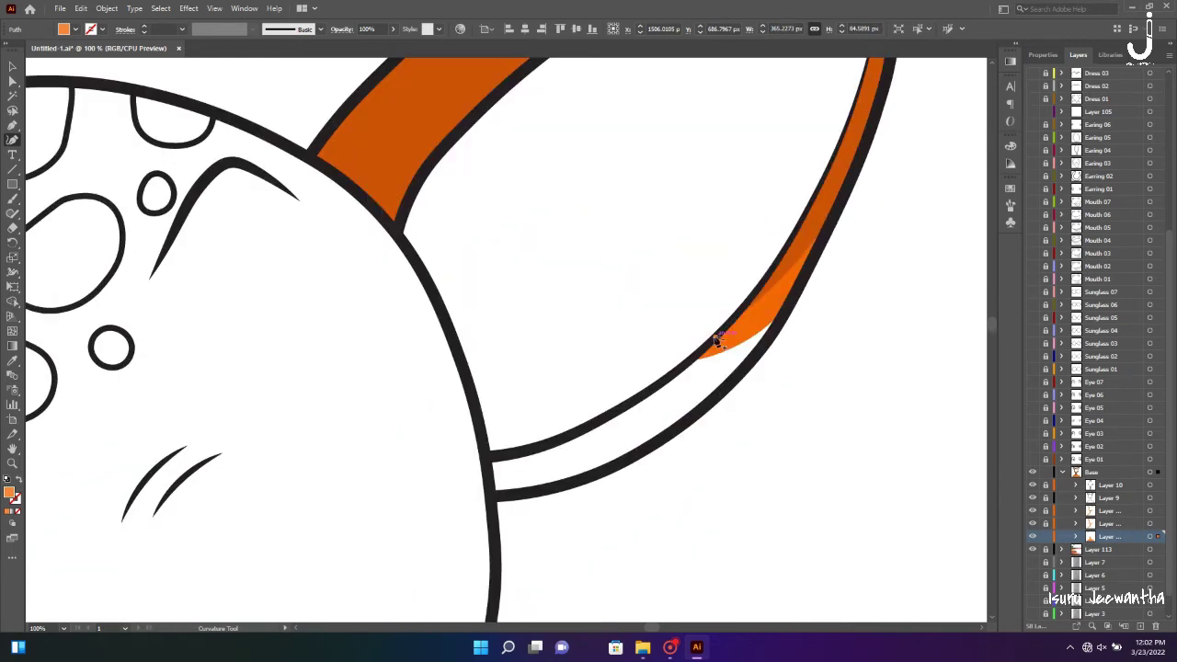
# Draw a closed orange band along the lower edge of the ear
pyautogui.click(659, 386)
pyautogui.click(560, 440)
pyautogui.click(491, 455)
pyautogui.click(502, 495)
pyautogui.click(637, 455)
pyautogui.click(742, 369)
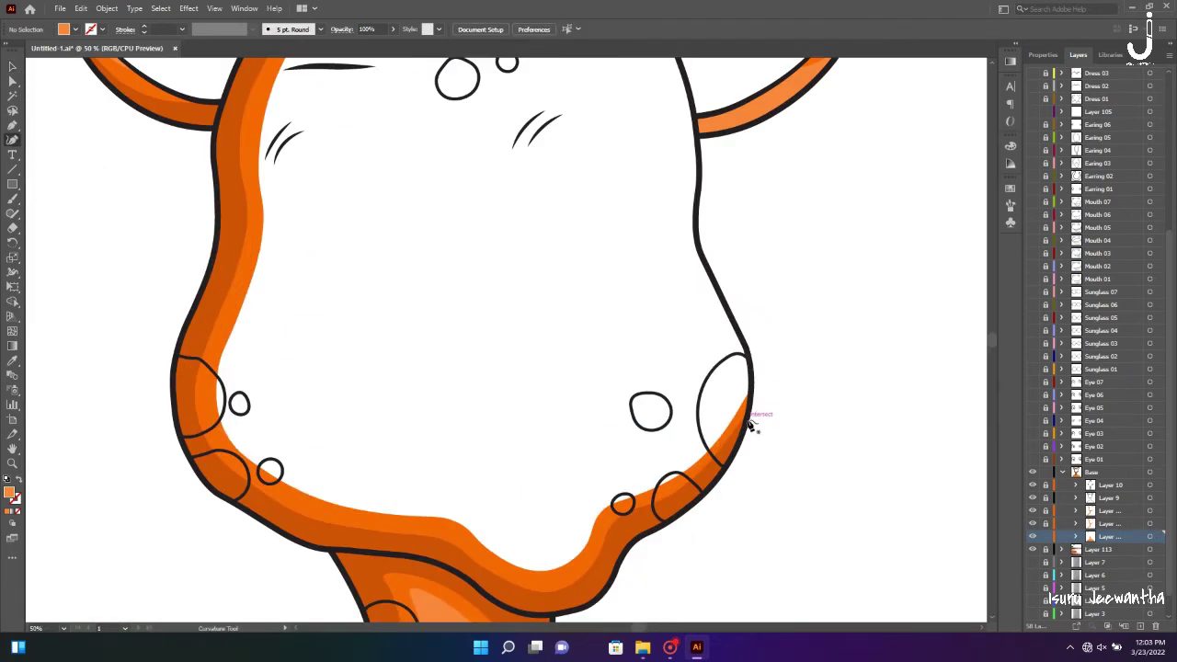
# Trace a closed base fill around the whole head outline, from the right neck edge
pyautogui.click(747, 418)
pyautogui.click(751, 391)
pyautogui.click(748, 366)
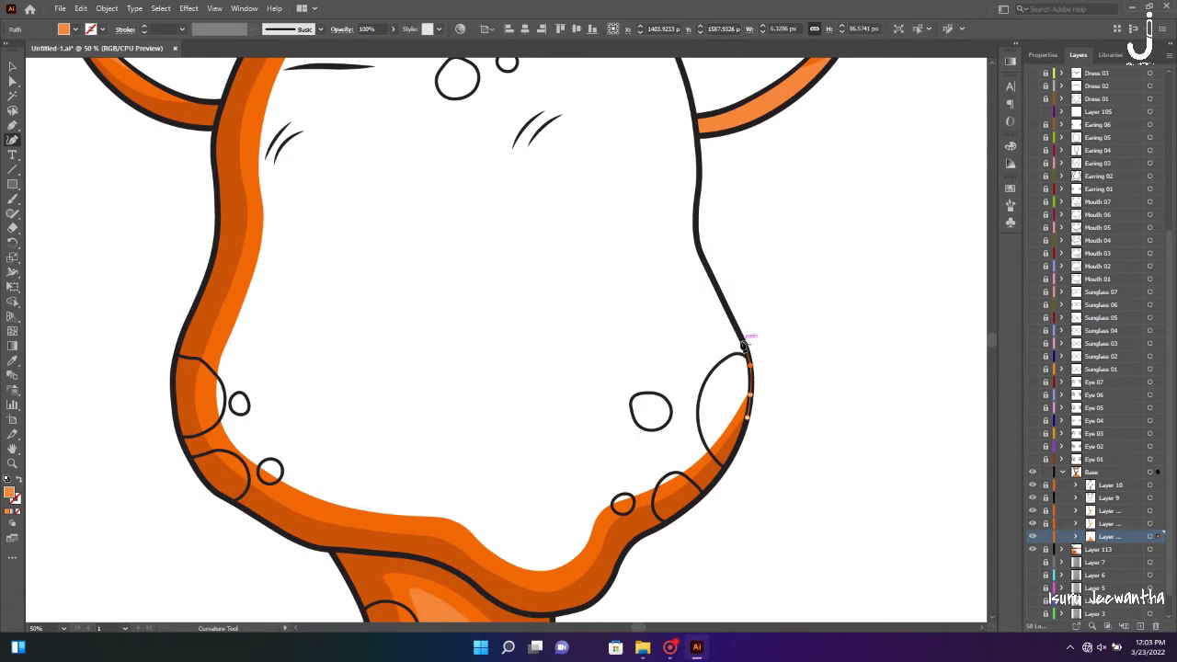
pyautogui.scroll(5, 698, 218)
pyautogui.click(526, 163)
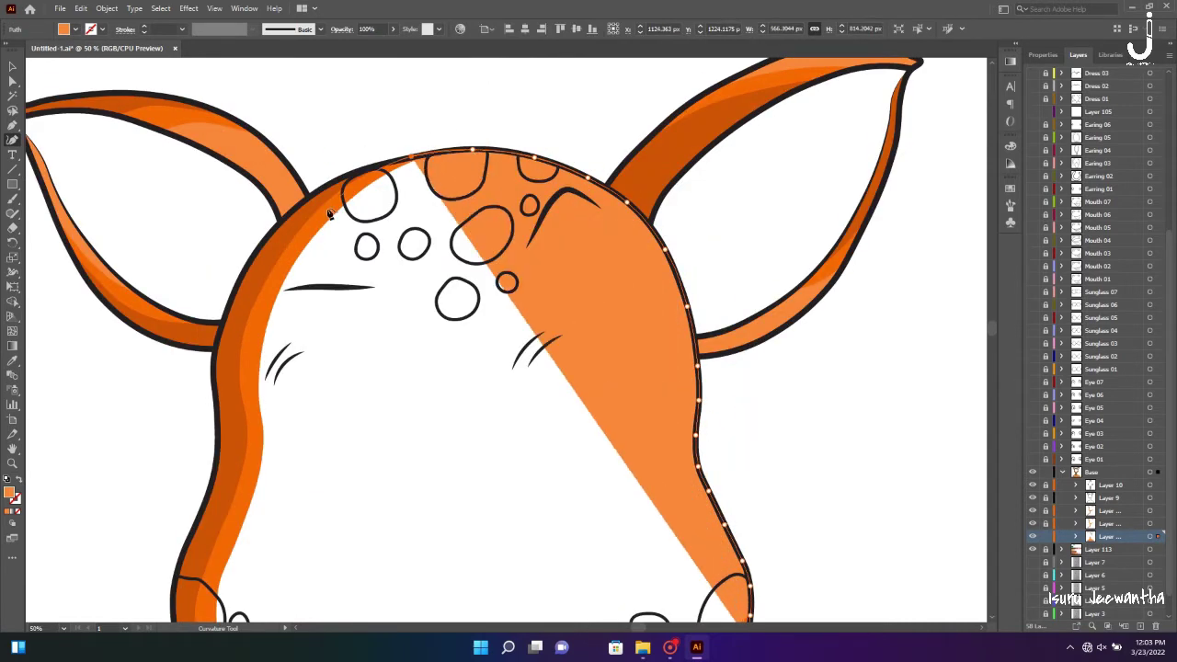
pyautogui.scroll(-4, 368, 276)
pyautogui.click(236, 290)
pyautogui.click(201, 403)
pyautogui.click(218, 497)
pyautogui.scroll(-2, 276, 460)
pyautogui.click(319, 435)
pyautogui.click(411, 451)
pyautogui.click(493, 490)
pyautogui.click(725, 375)
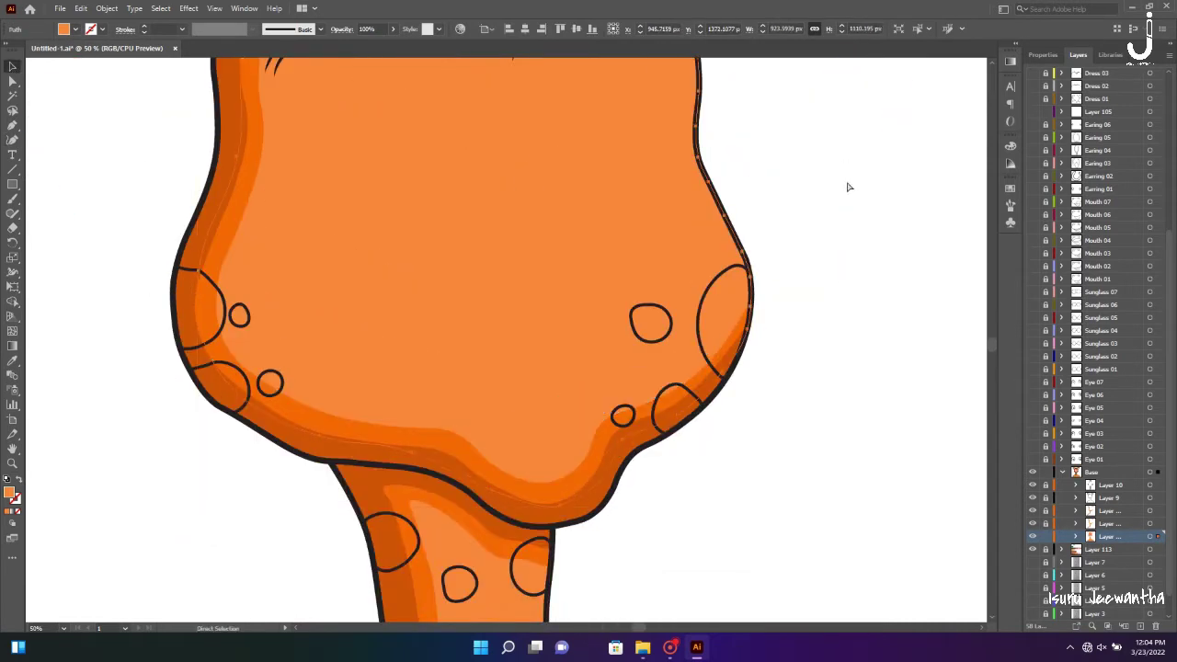
# Recolour both base fill shapes to hex e8640a in the Color Picker
pyautogui.hotkey('ctrl', '0')
pyautogui.press('v')
pyautogui.doubleClick(10, 494)
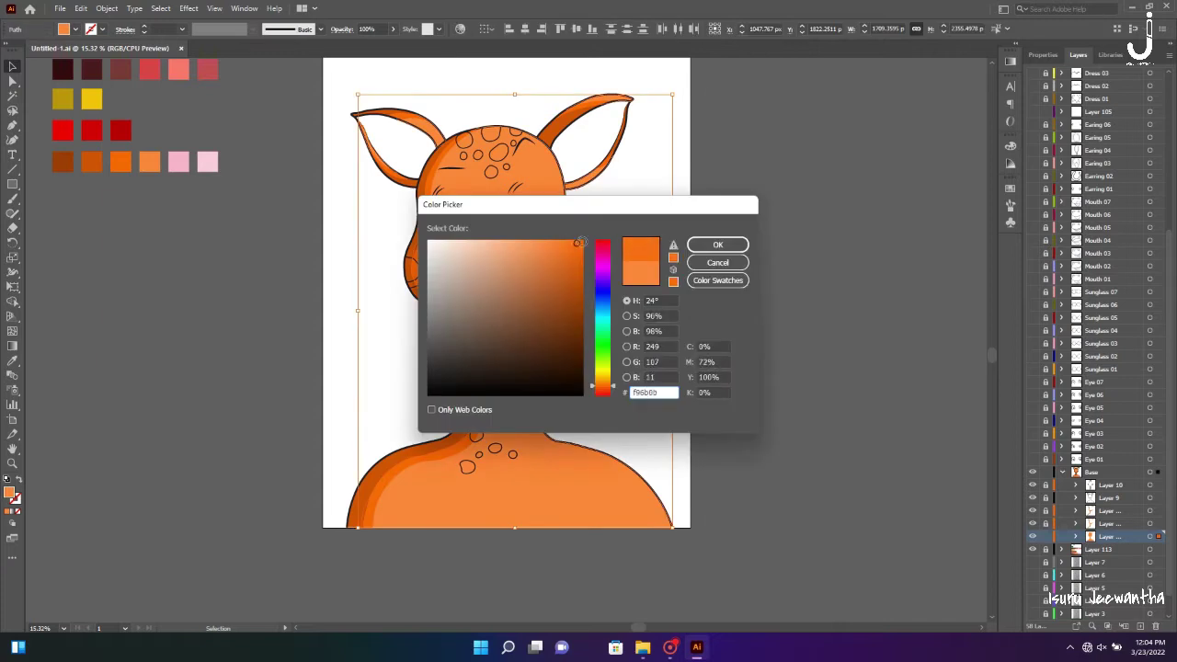
pyautogui.press('Return')
pyautogui.click(1064, 511)
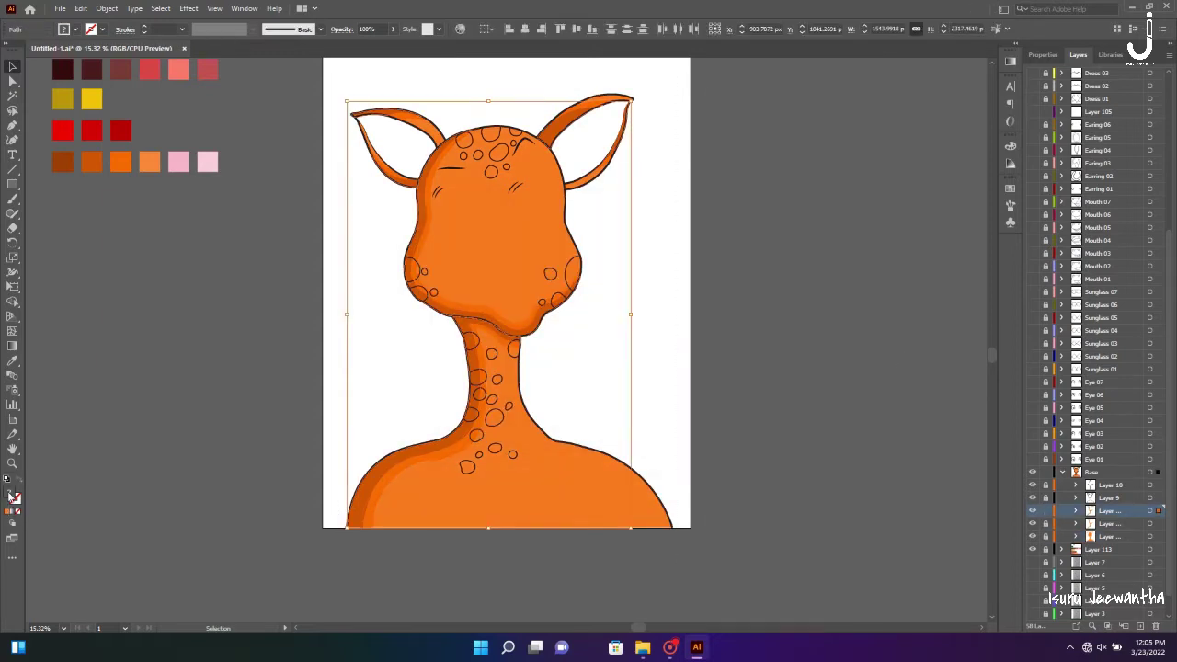
pyautogui.doubleClick(10, 495)
pyautogui.click(718, 244)
pyautogui.doubleClick(10, 495)
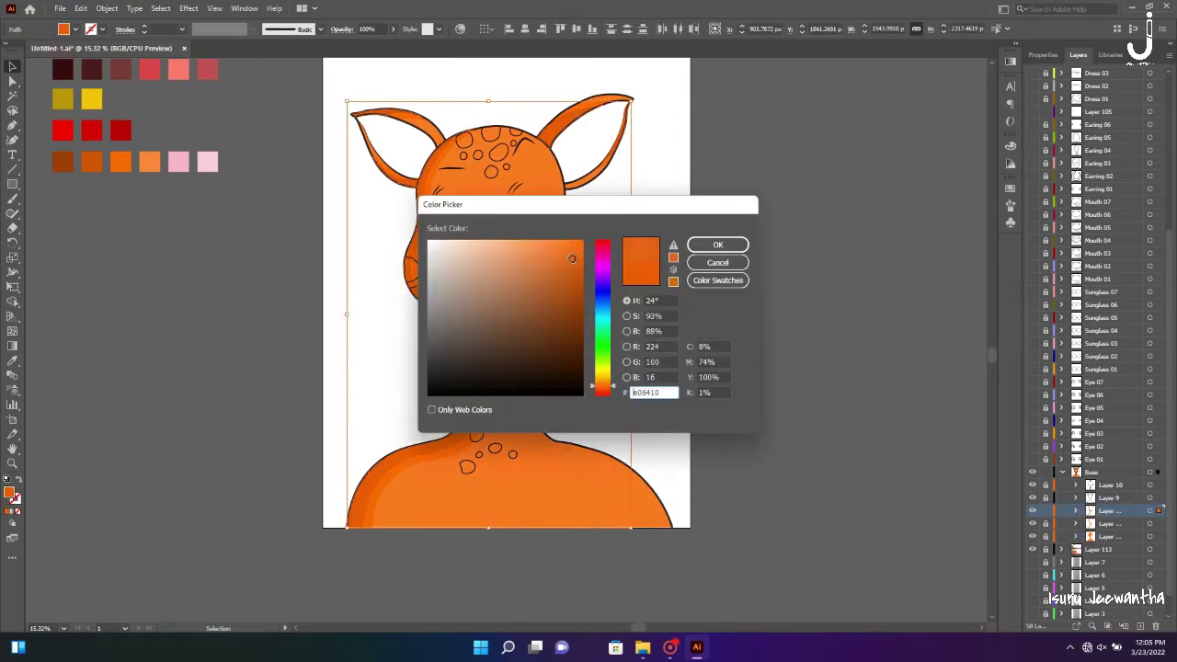
pyautogui.click(719, 244)
pyautogui.click(867, 317)
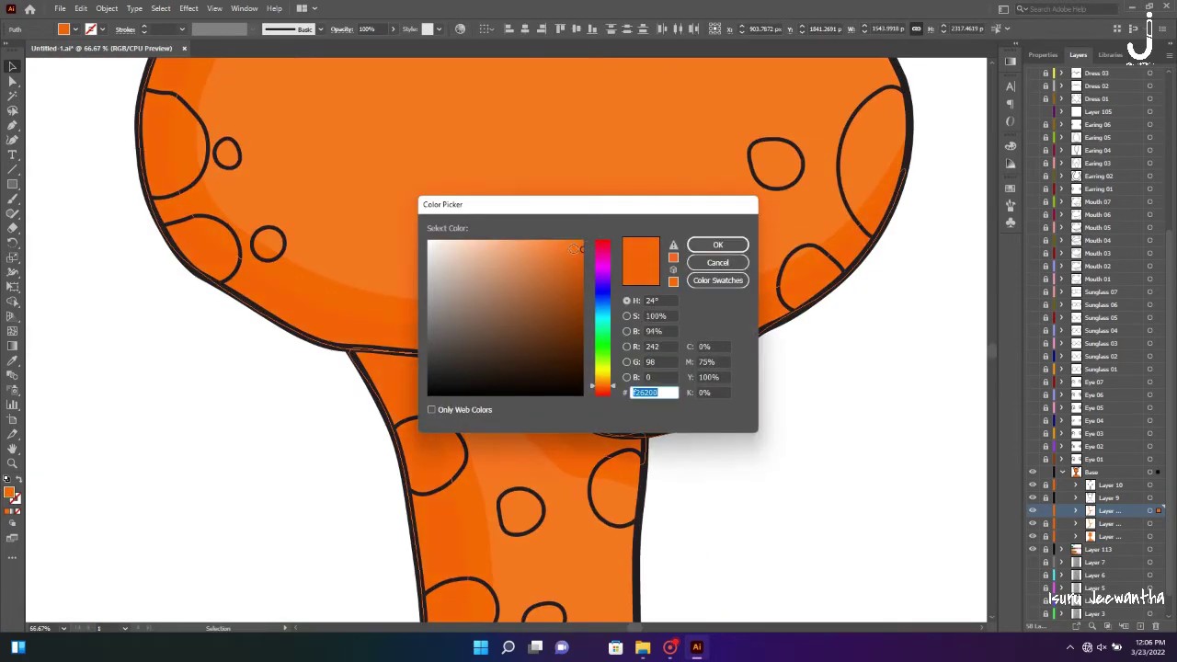
pyautogui.write('e8640a')
pyautogui.press('Return')
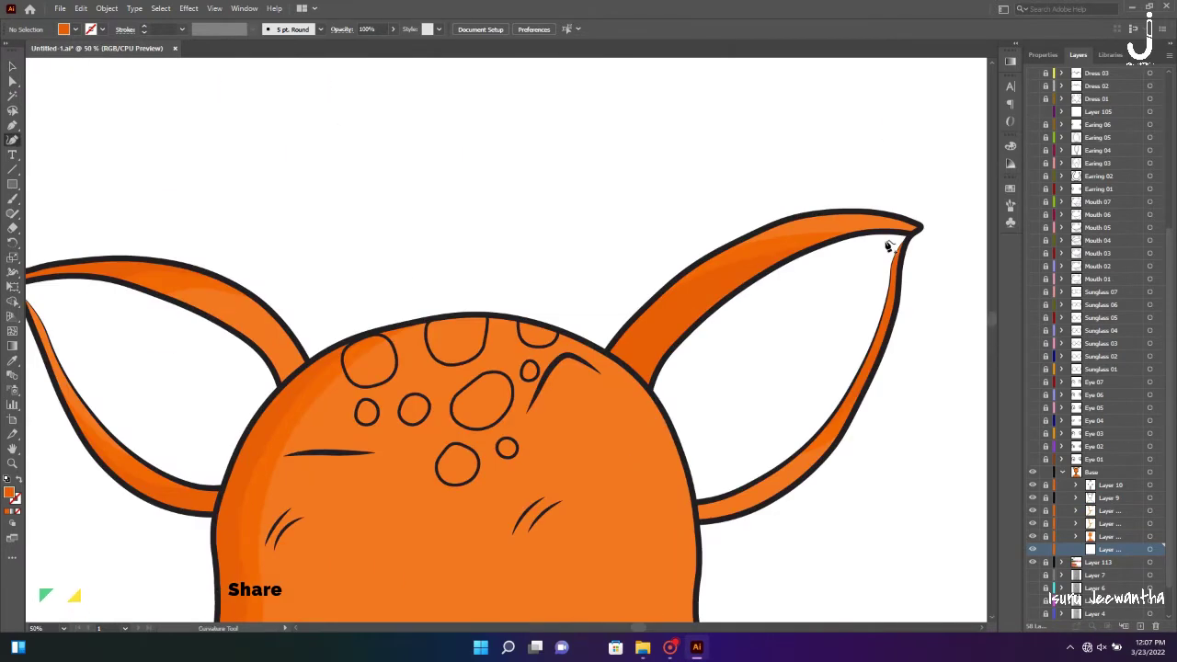
# Trace an orange band down the inner rim of the right ear, anchored at the tip
pyautogui.click(681, 341)
pyautogui.click(738, 304)
pyautogui.click(887, 321)
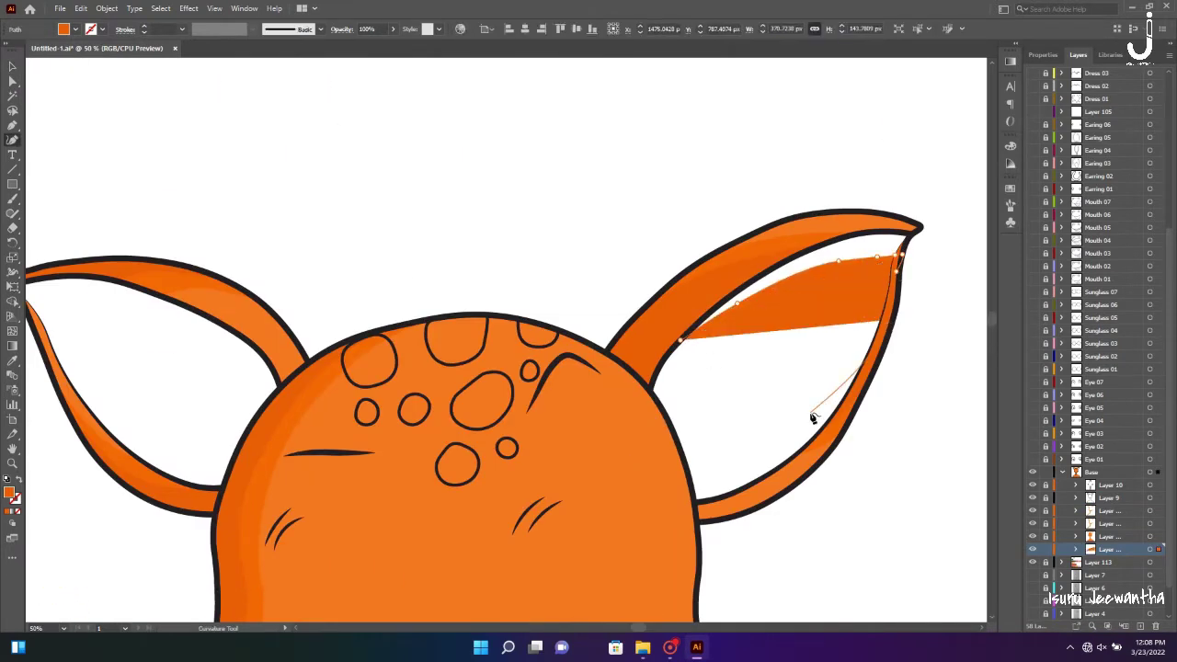
pyautogui.click(811, 413)
pyautogui.click(682, 453)
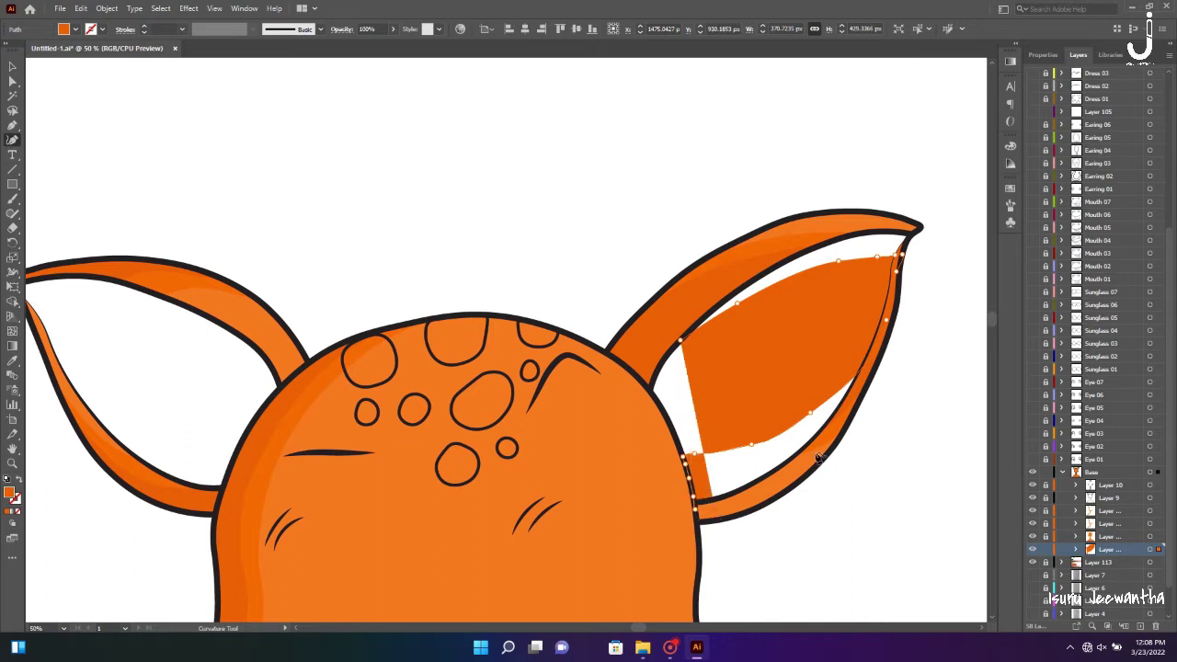
pyautogui.hotkey('ctrl', '+')
pyautogui.click(761, 208)
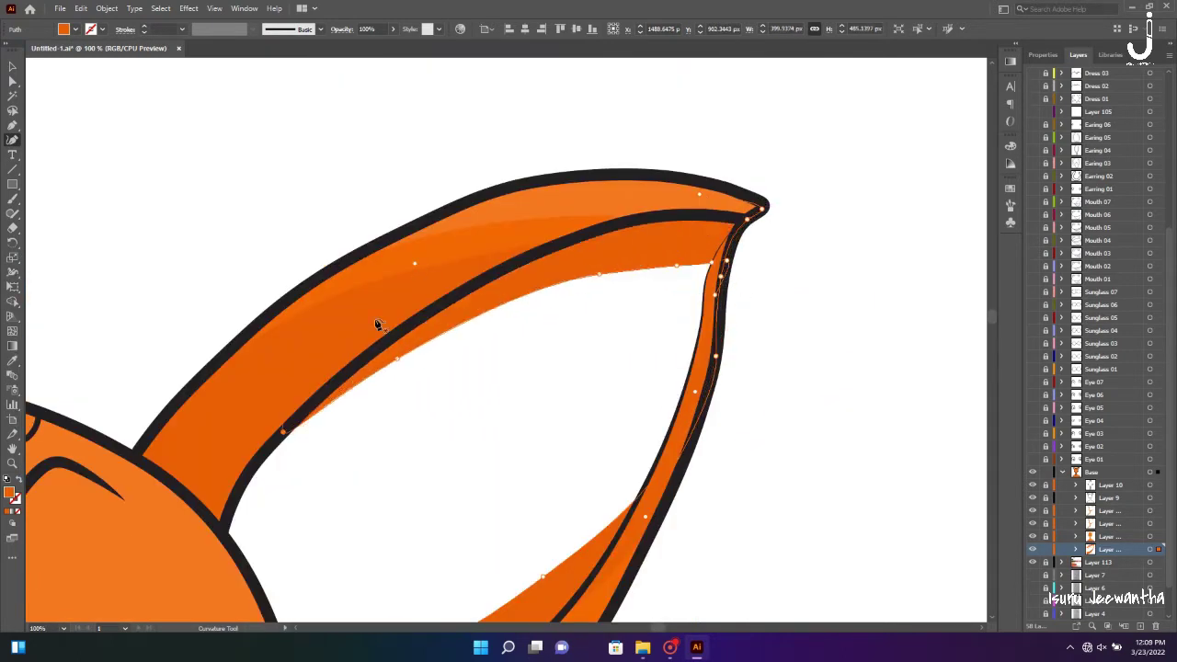
pyautogui.scroll(-5, 377, 325)
pyautogui.scroll(3, 216, 228)
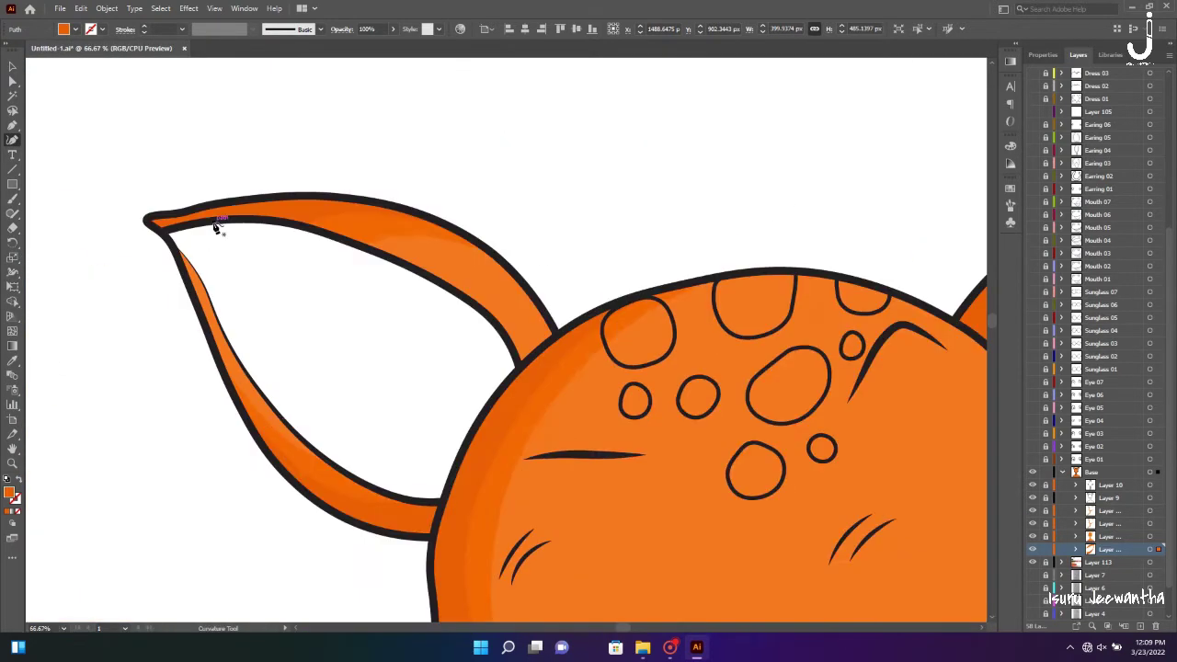
# Trace a closed orange band along the inner rim of the left ear
pyautogui.click(263, 360)
pyautogui.click(227, 262)
pyautogui.click(186, 223)
pyautogui.click(334, 232)
pyautogui.click(446, 327)
pyautogui.click(470, 439)
pyautogui.click(488, 411)
pyautogui.click(512, 309)
pyautogui.click(363, 220)
pyautogui.click(255, 199)
pyautogui.click(150, 219)
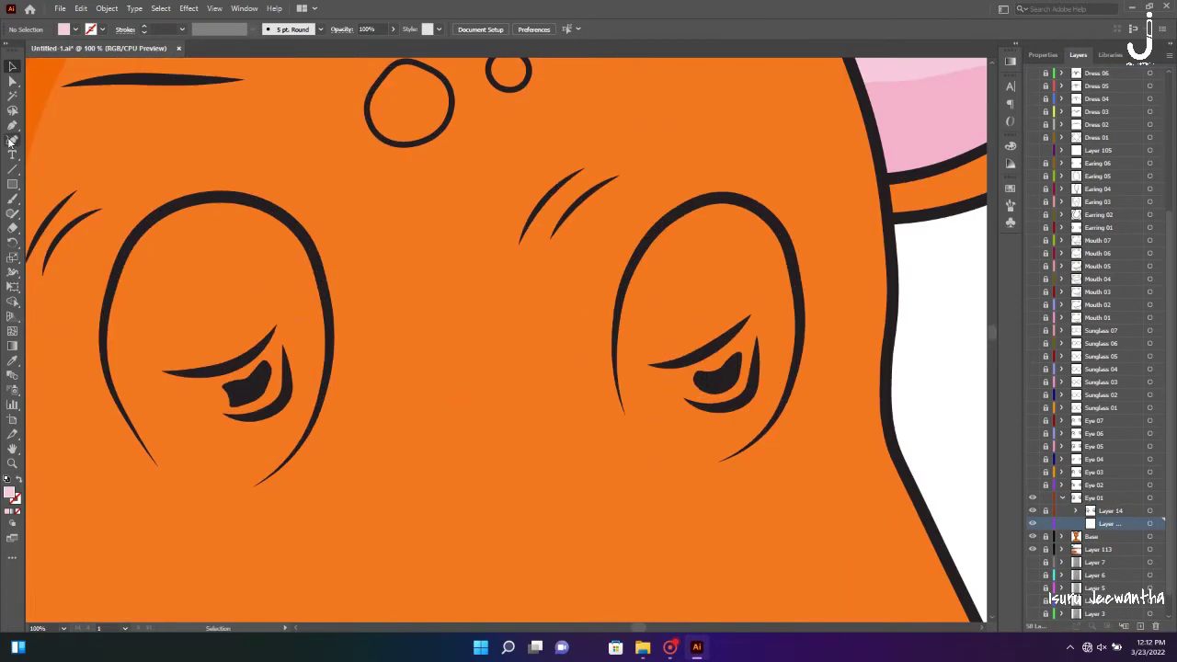
# Close the pale pink eye fills at the left and right eye corners
pyautogui.click(164, 373)
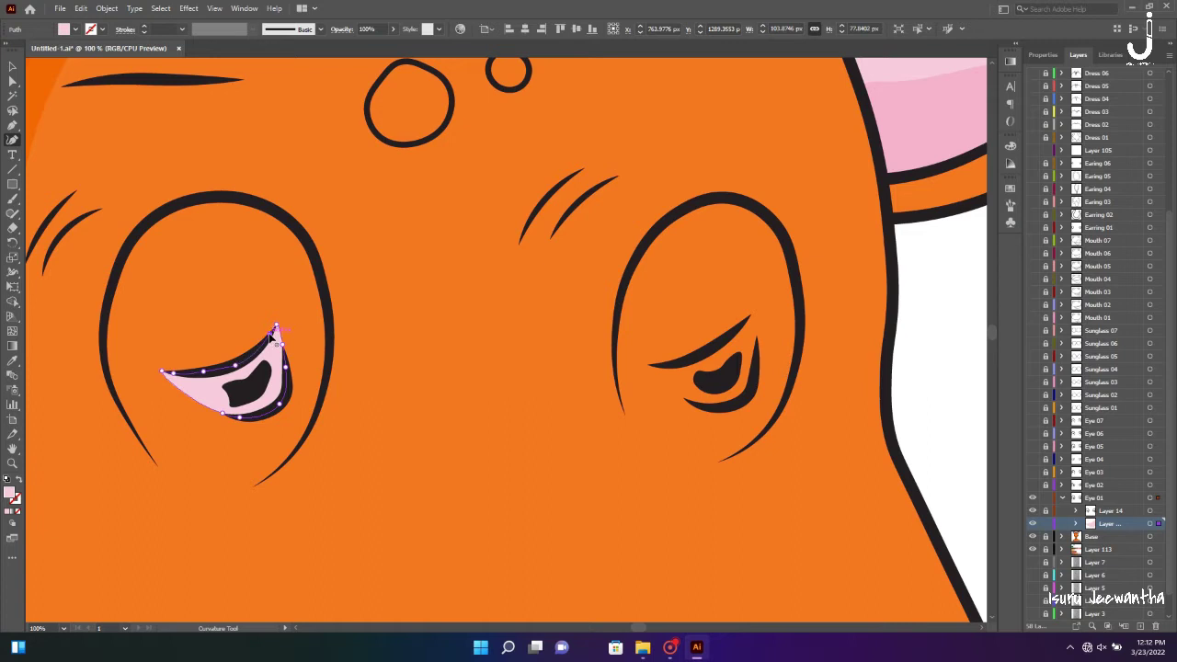
pyautogui.click(648, 366)
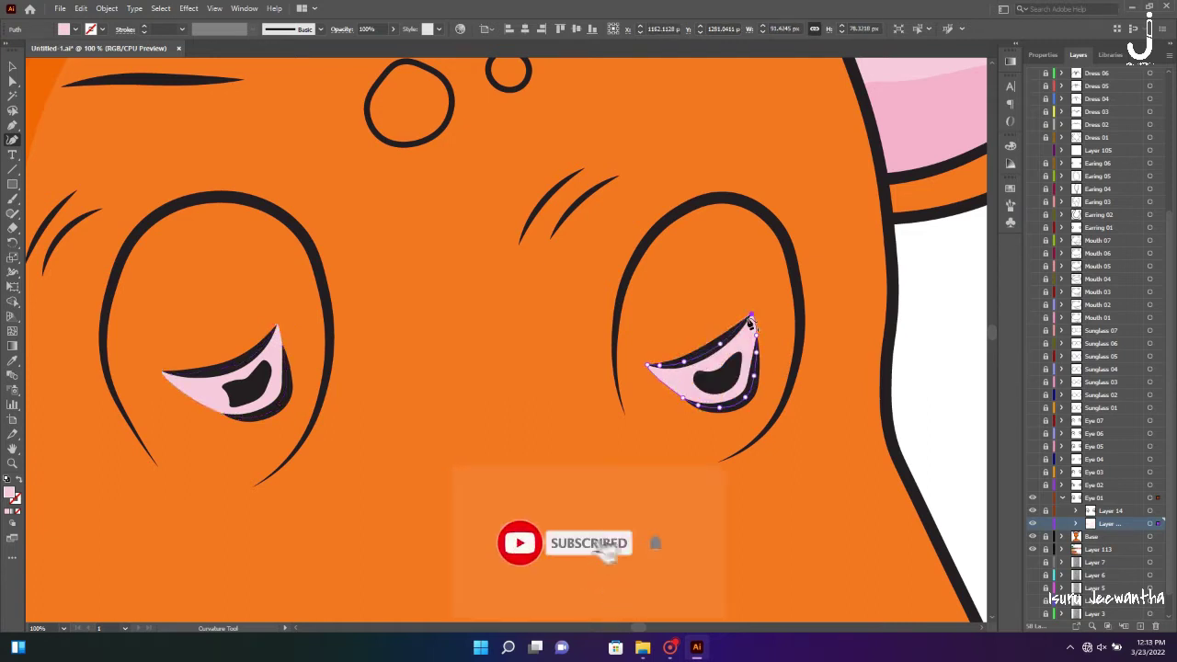
pyautogui.scroll(2, 750, 324)
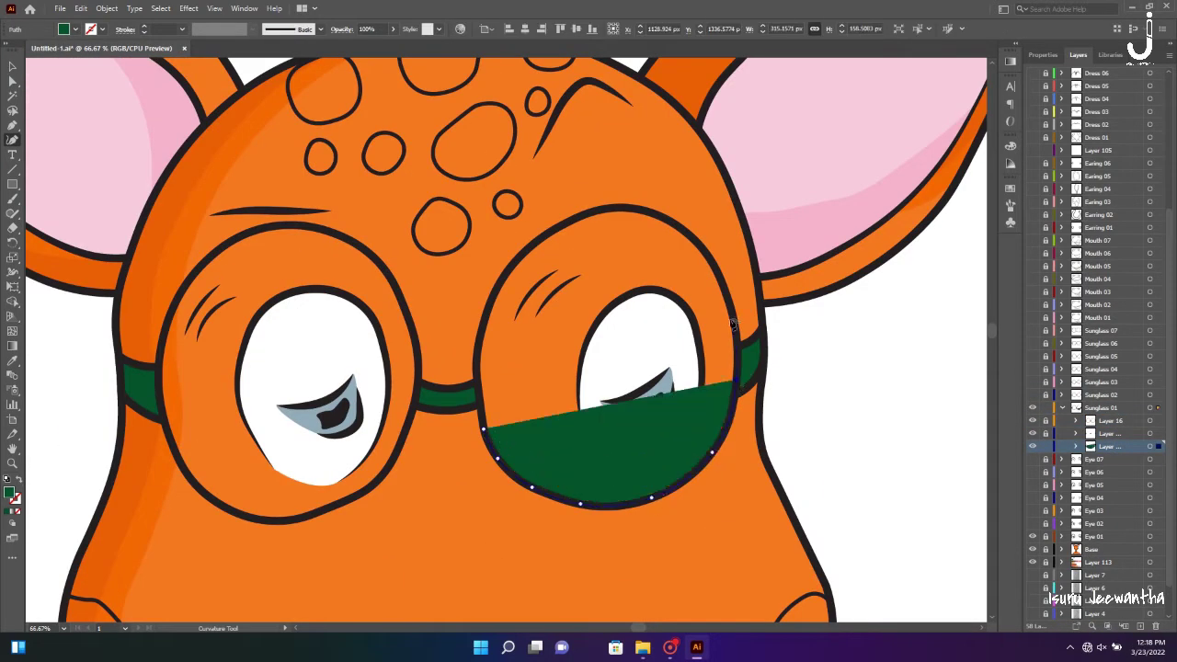
# Trace closed green fills over the right and left glasses lenses
pyautogui.click(731, 310)
pyautogui.click(704, 251)
pyautogui.click(650, 213)
pyautogui.click(589, 214)
pyautogui.click(549, 232)
pyautogui.click(486, 312)
pyautogui.click(381, 267)
pyautogui.click(299, 225)
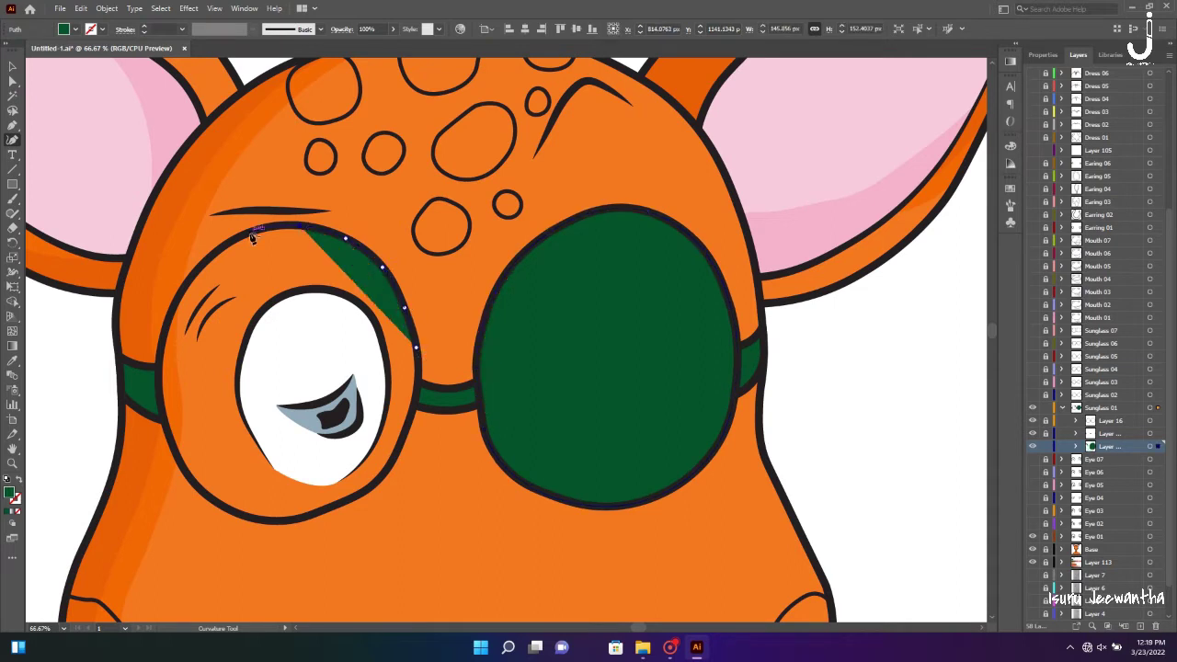
pyautogui.click(200, 265)
pyautogui.click(160, 386)
pyautogui.click(192, 481)
pyautogui.click(327, 508)
# Set both lens fills to 28% opacity, deselect, and expand the Mouth 01 and Base groups
pyautogui.click(11, 66)
pyautogui.moveTo(384, 44); pyautogui.dragTo(360, 47)
pyautogui.hotkey('ctrl', '0')
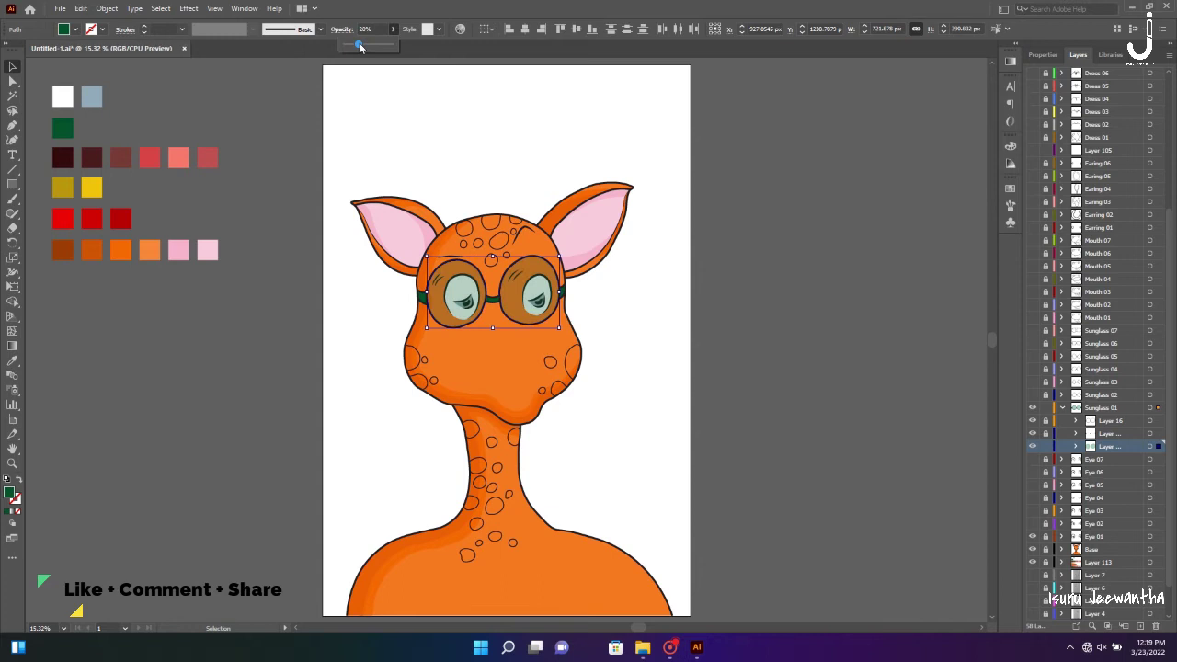
pyautogui.click(789, 317)
pyautogui.click(1062, 317)
pyautogui.click(1062, 511)
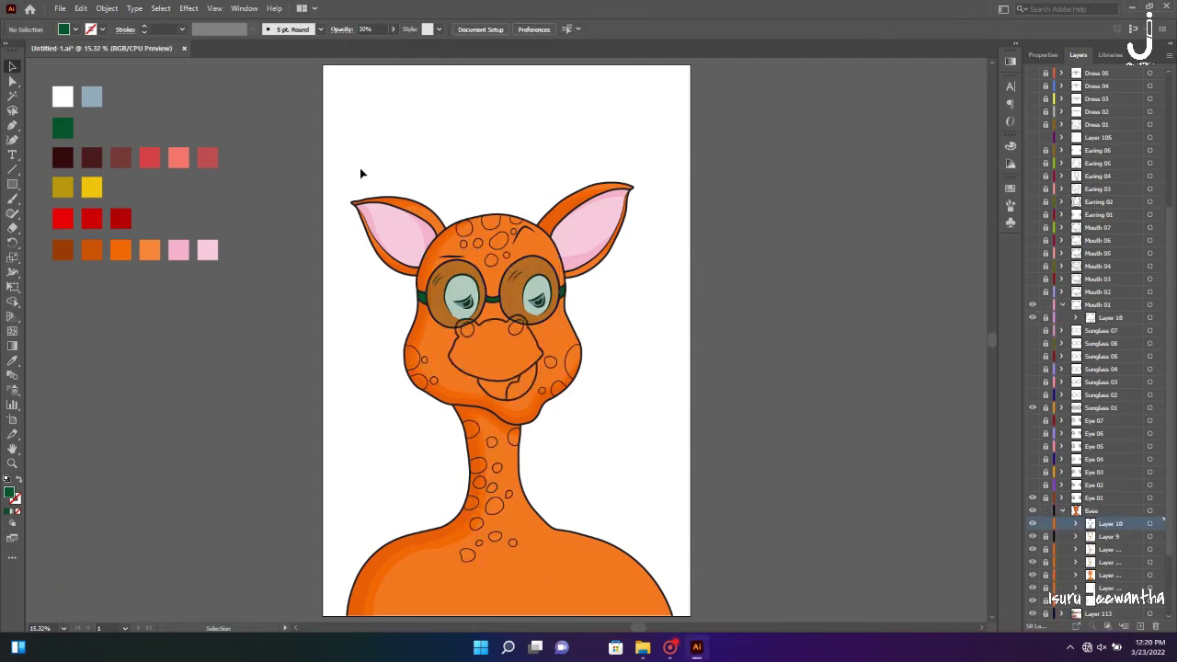
# Fill the giraffe's spot shapes with the dark brown swatch
pyautogui.hotkey('ctrl', 'a')
pyautogui.click(12, 361)
pyautogui.click(63, 249)
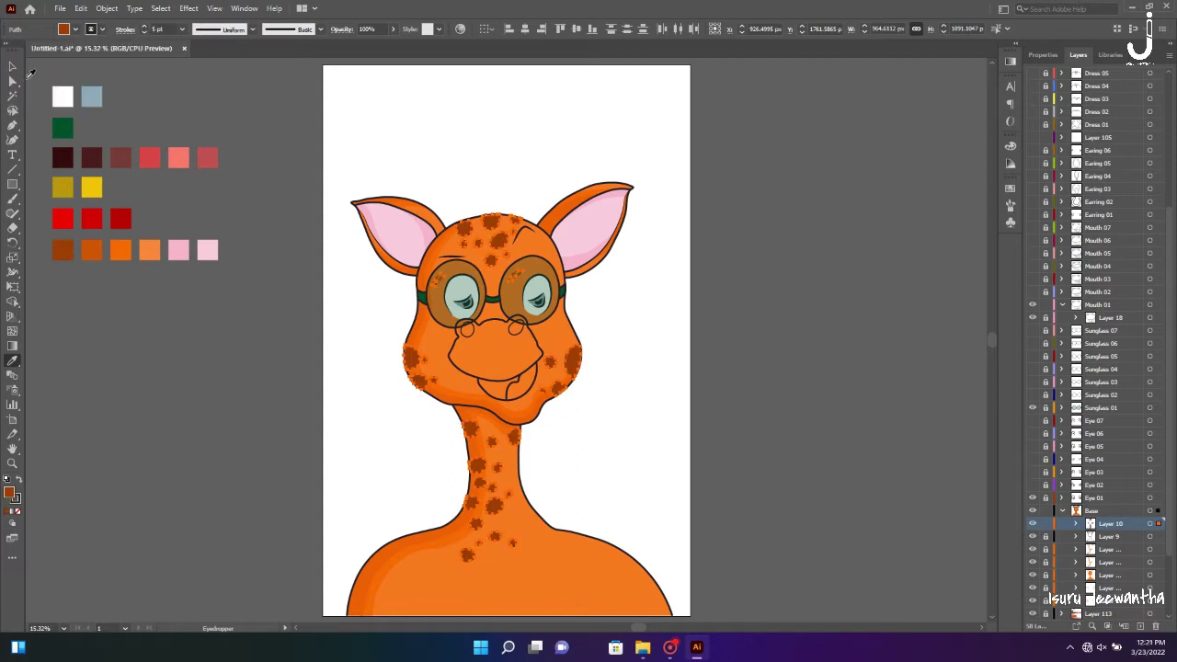
pyautogui.hotkey('ctrl', 'shift', 'a')
# Add a new layer in Mouth 01 and trace the mouth line with the Curvature Tool
pyautogui.click(1063, 511)
pyautogui.hotkey('ctrl', '=')
pyautogui.hotkey('ctrl', '=')
pyautogui.hotkey('ctrl', '=')
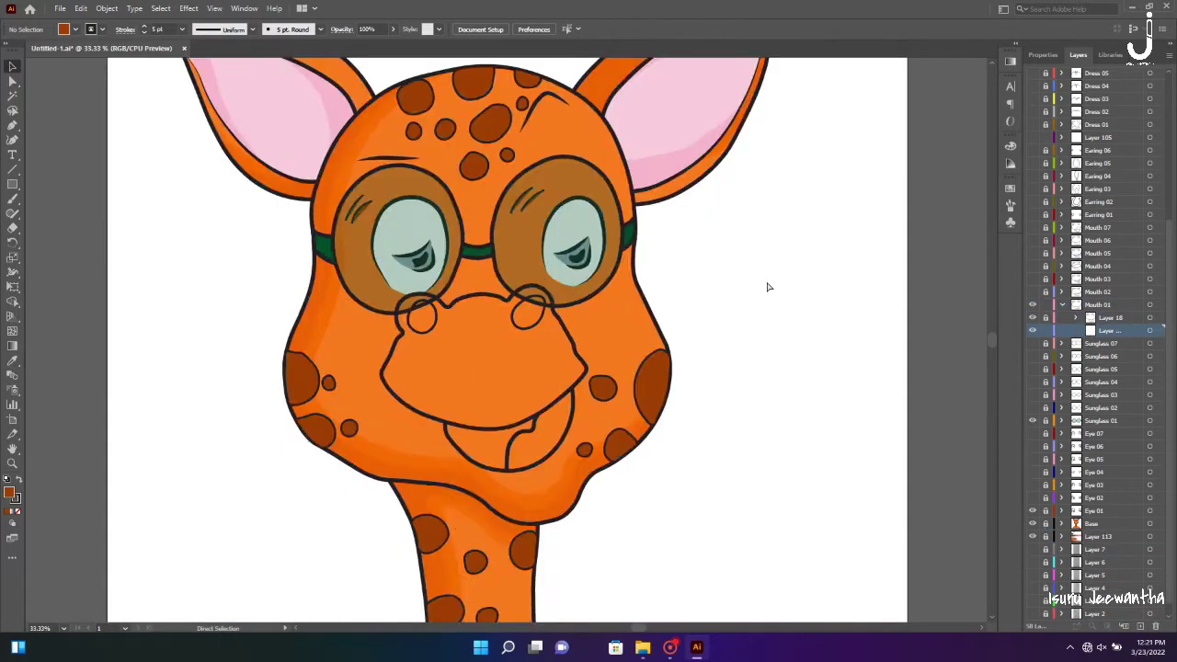
pyautogui.hotkey('ctrl', '=')
pyautogui.hotkey('shift', '`')
pyautogui.click(525, 507)
pyautogui.click(484, 507)
pyautogui.click(410, 492)
pyautogui.click(342, 462)
pyautogui.click(301, 423)
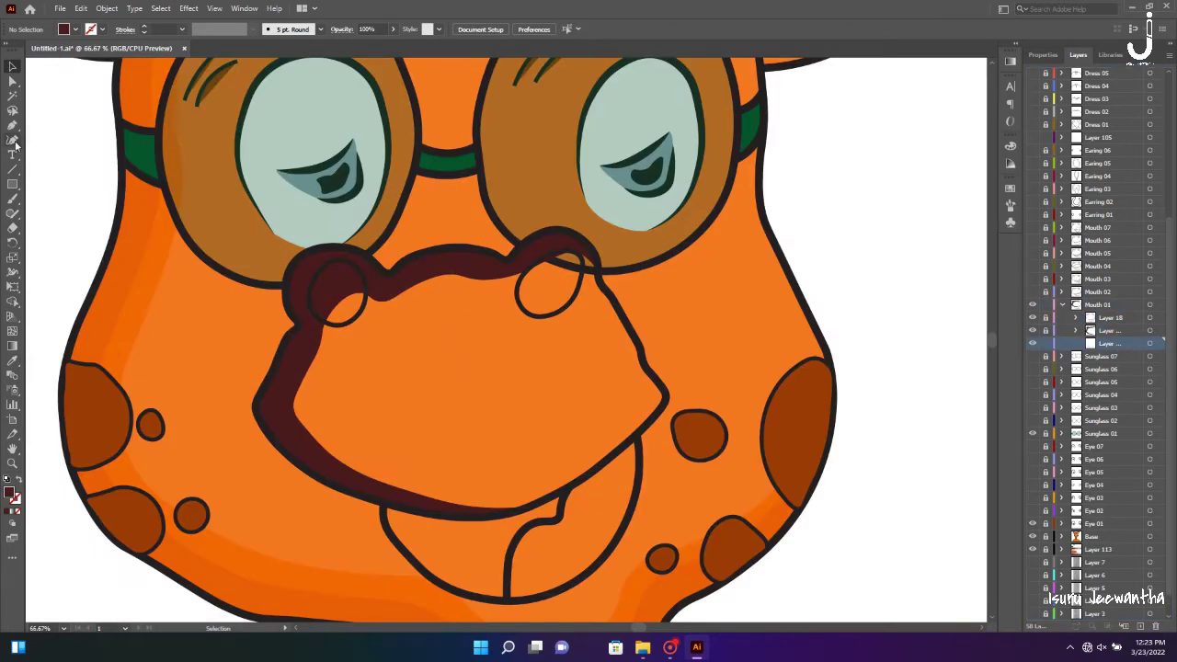
# Trace the brown snout fill with its darker rim, then begin the left nostril shape
pyautogui.click(14, 141)
pyautogui.click(594, 253)
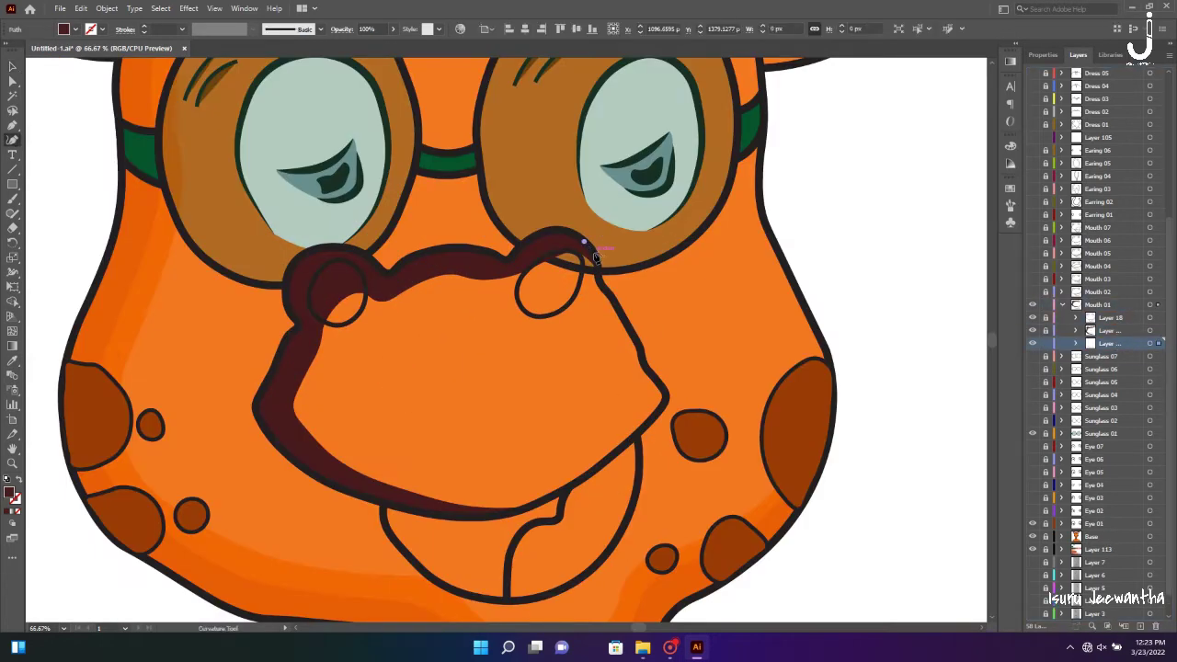
pyautogui.click(664, 396)
pyautogui.click(599, 466)
pyautogui.click(497, 516)
pyautogui.click(294, 443)
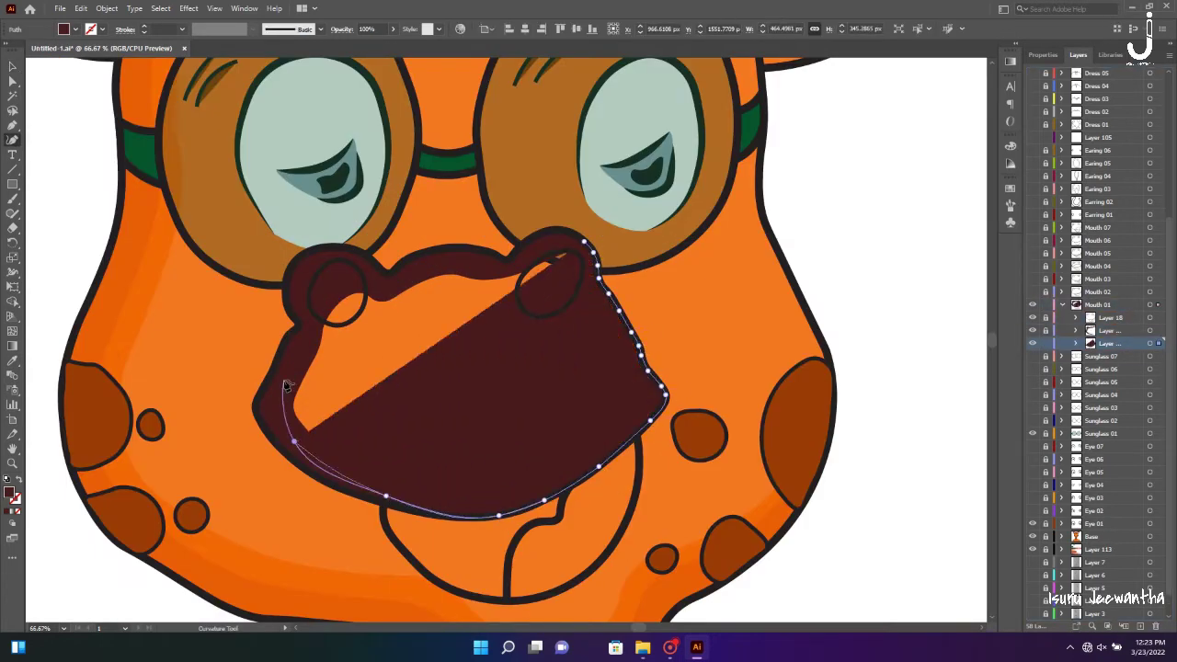
pyautogui.click(313, 325)
pyautogui.click(389, 283)
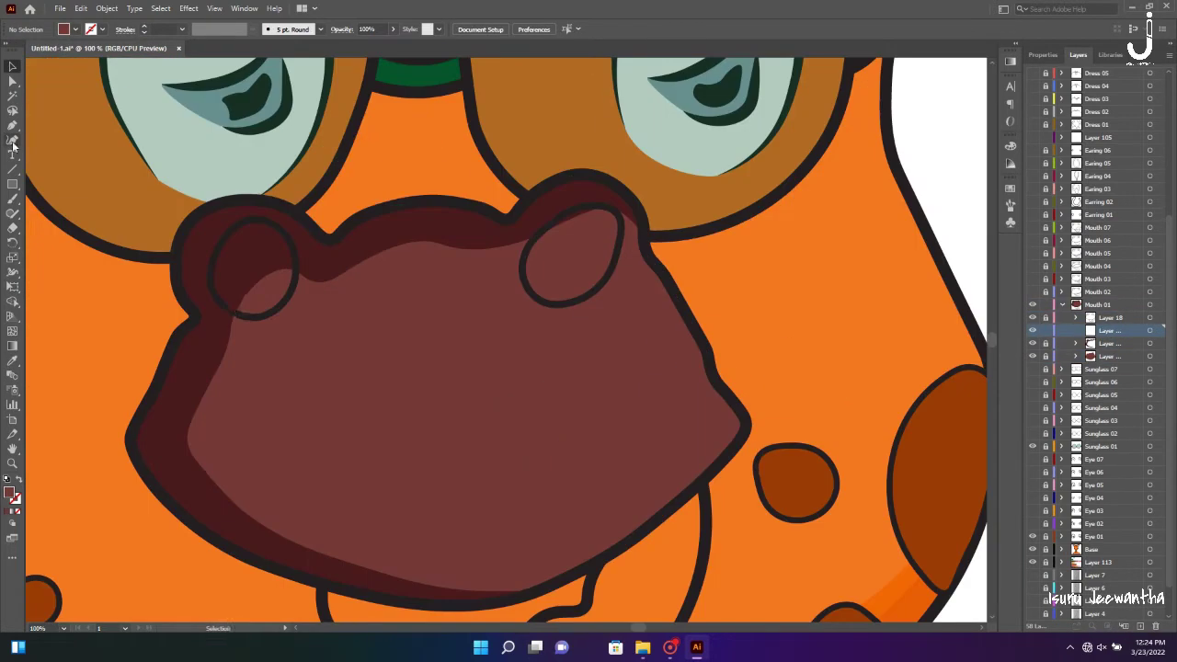
pyautogui.click(13, 143)
pyautogui.click(218, 299)
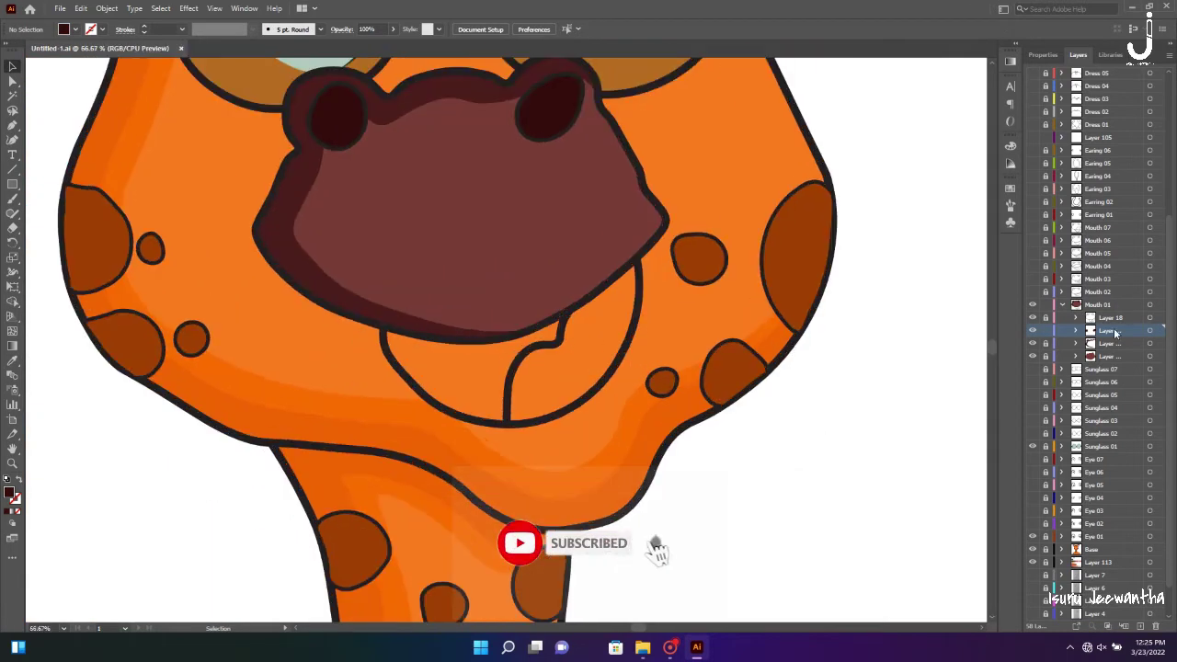
# Trace the tongue shape with shading on its right side
pyautogui.click(13, 140)
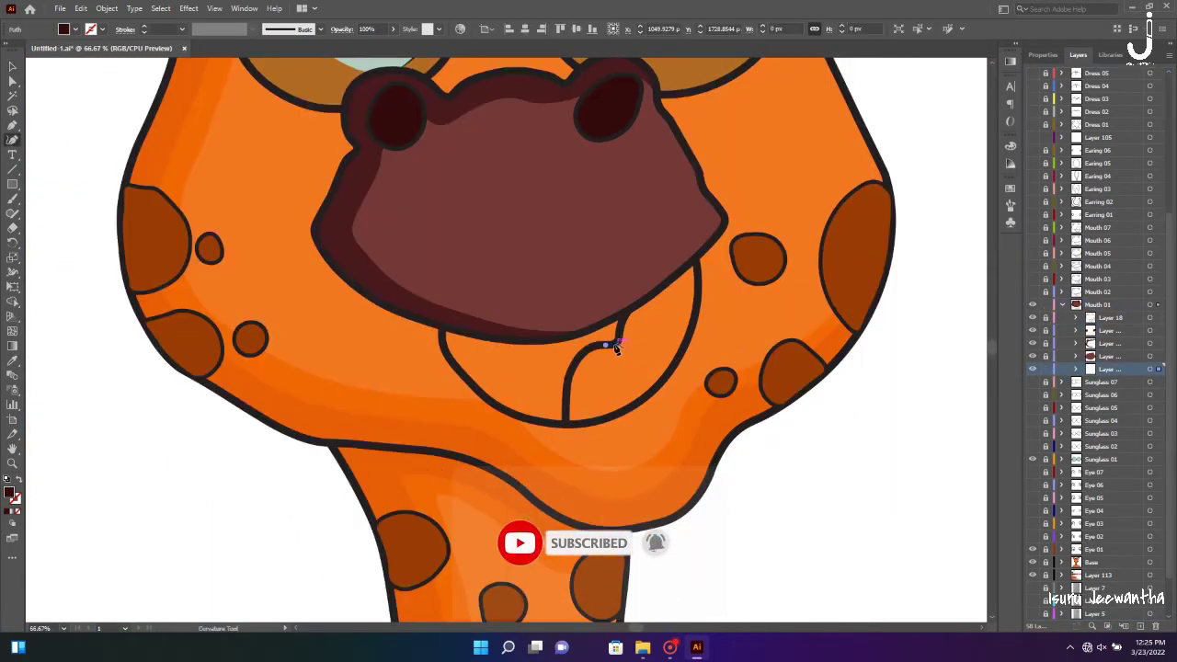
pyautogui.click(607, 345)
pyautogui.click(646, 299)
pyautogui.click(696, 260)
pyautogui.click(688, 338)
pyautogui.click(651, 397)
pyautogui.click(629, 407)
pyautogui.click(654, 373)
pyautogui.click(677, 318)
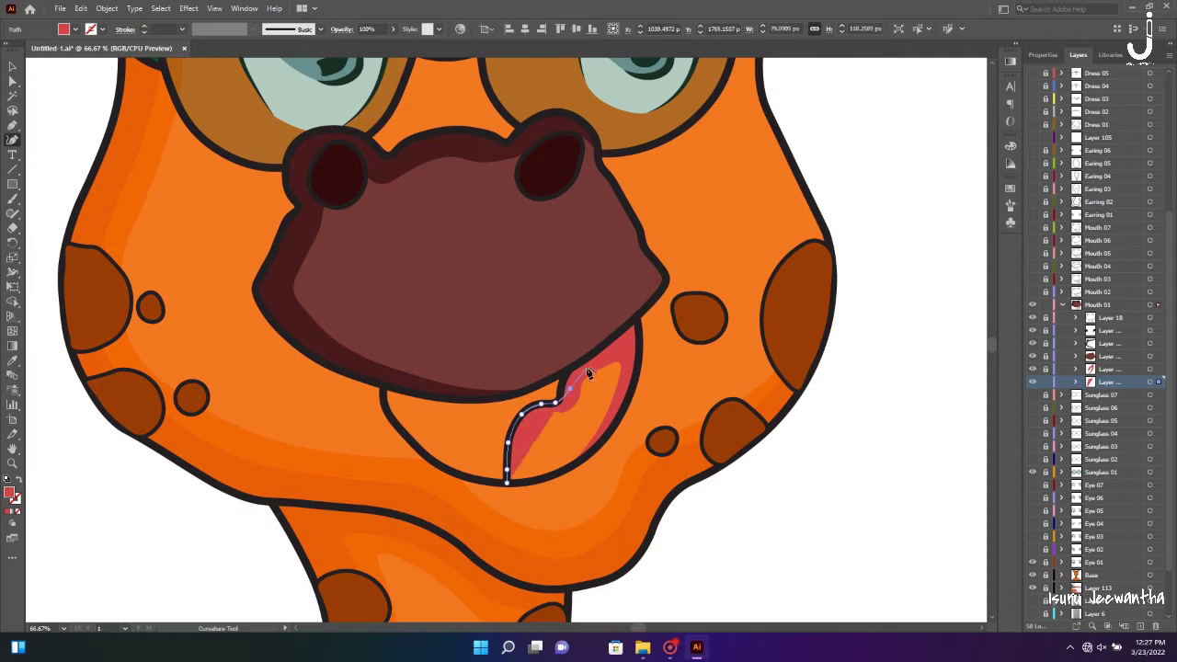
pyautogui.click(588, 373)
# Fill the tongue with the salmon swatch and the mouth shading red, then save
pyautogui.hotkey('ctrl', '0')
pyautogui.click(181, 154)
pyautogui.press('v')
pyautogui.click(631, 389)
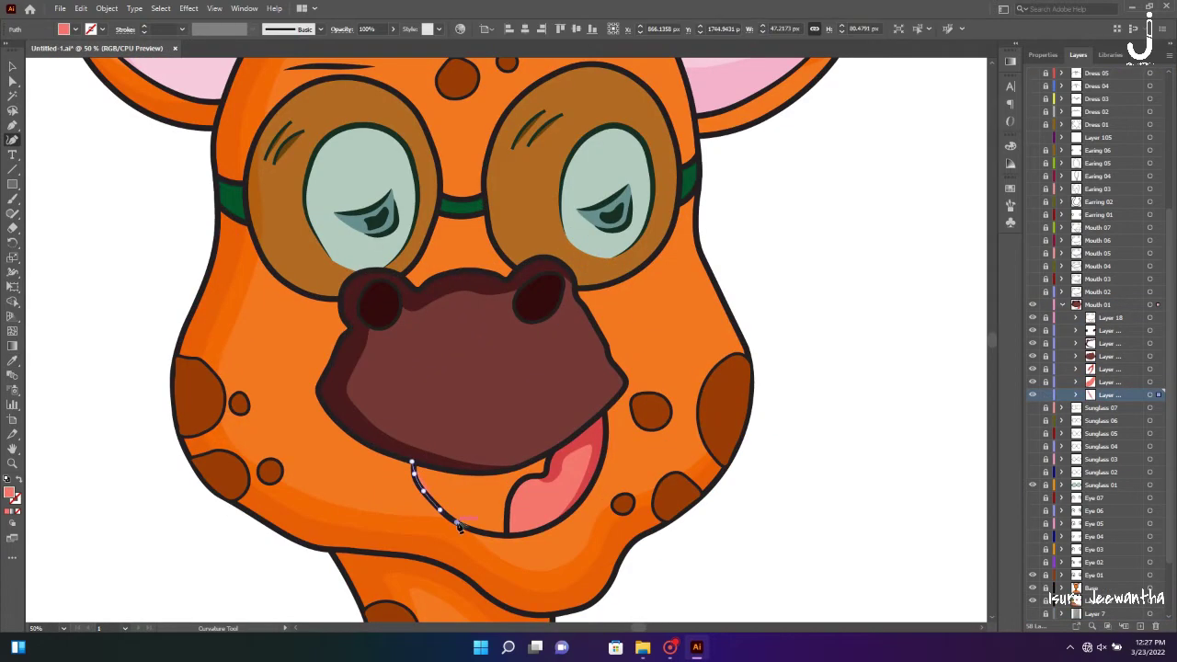
pyautogui.hotkey('ctrl', '0')
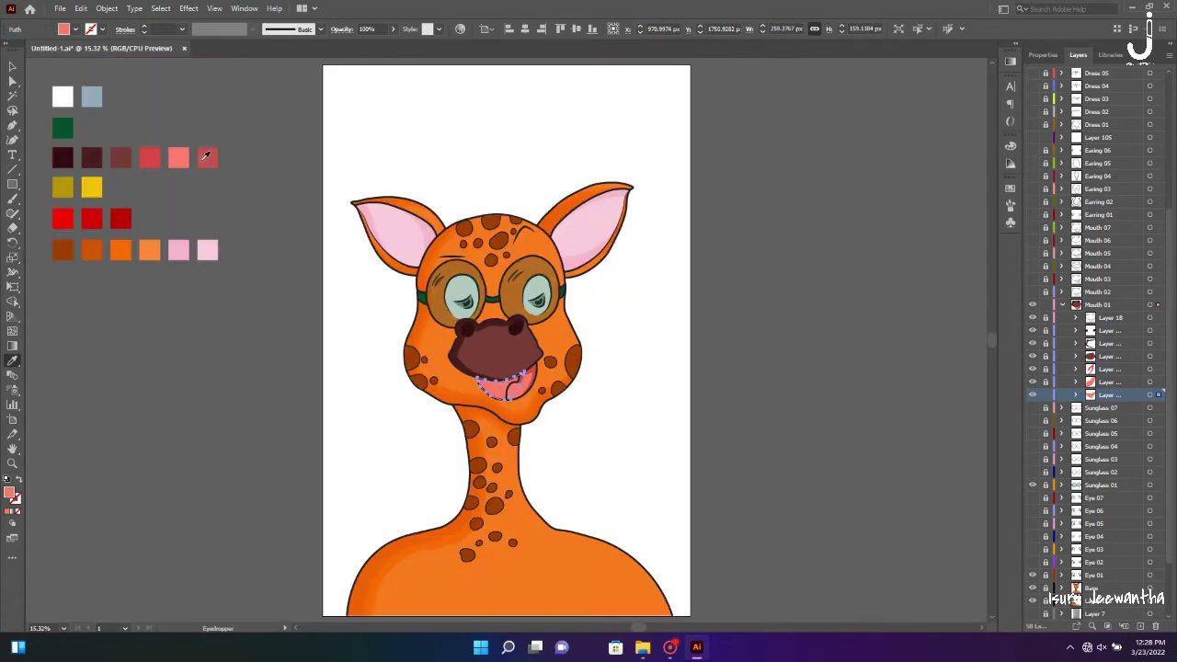
pyautogui.press('v')
pyautogui.click(787, 332)
pyautogui.hotkey('ctrl', 's')
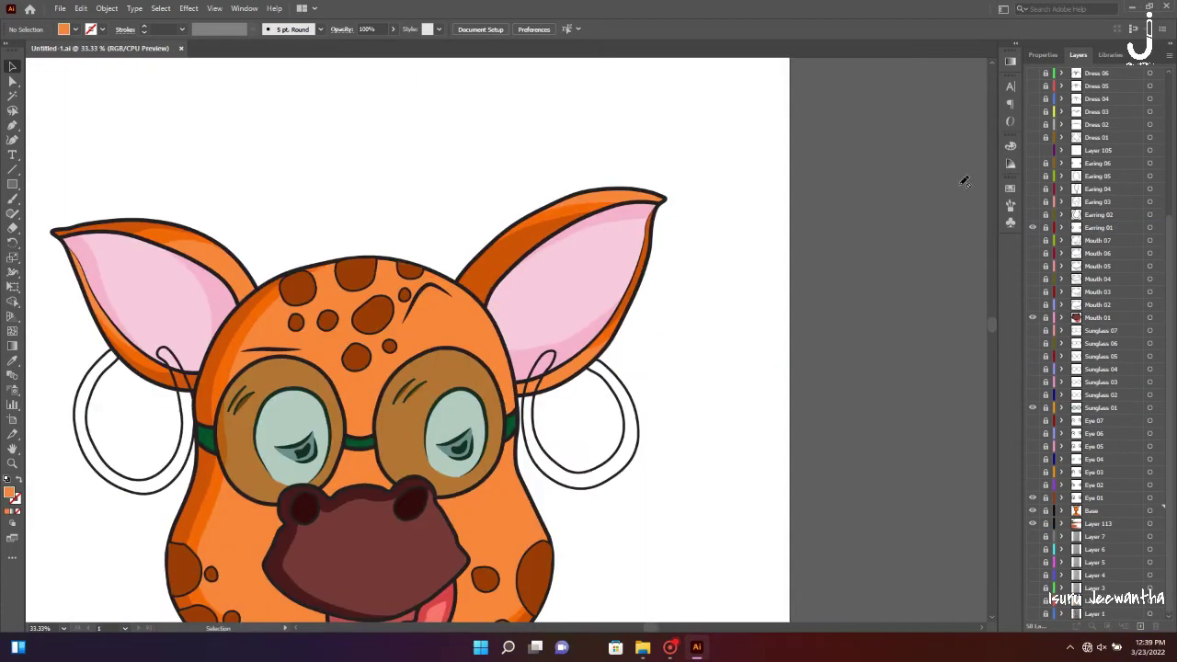
# Show the Earring 01 layer, add a sublayer, and zoom in on the earring
pyautogui.click(1097, 228)
pyautogui.click(1124, 627)
pyautogui.hotkey('ctrl', '=')
pyautogui.hotkey('ctrl', '=')
pyautogui.hotkey('ctrl', '=')
pyautogui.hotkey('ctrl', '=')
pyautogui.hotkey('shift', '`')
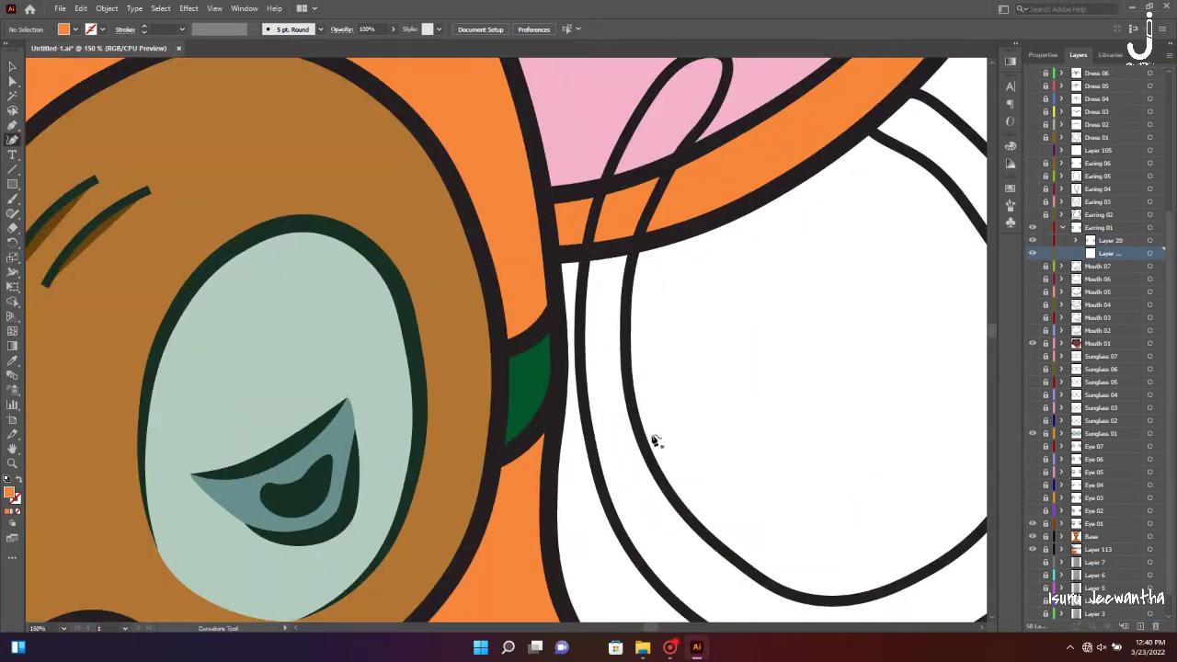
# Trace the inner shading shape of the first hoop earring and fill it dark gold
pyautogui.click(637, 423)
pyautogui.click(631, 276)
pyautogui.scroll(2, 670, 182)
pyautogui.click(699, 120)
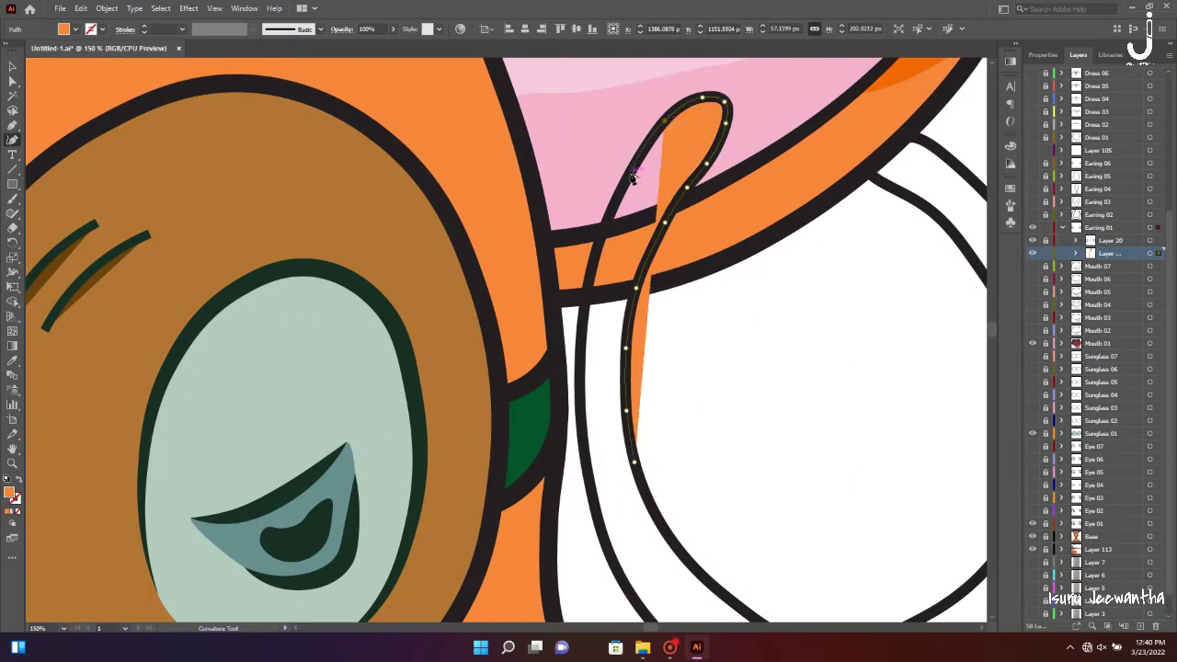
pyautogui.scroll(-4, 644, 276)
pyautogui.click(590, 266)
pyautogui.click(648, 398)
pyautogui.click(747, 475)
pyautogui.click(832, 496)
pyautogui.click(722, 431)
pyautogui.click(635, 241)
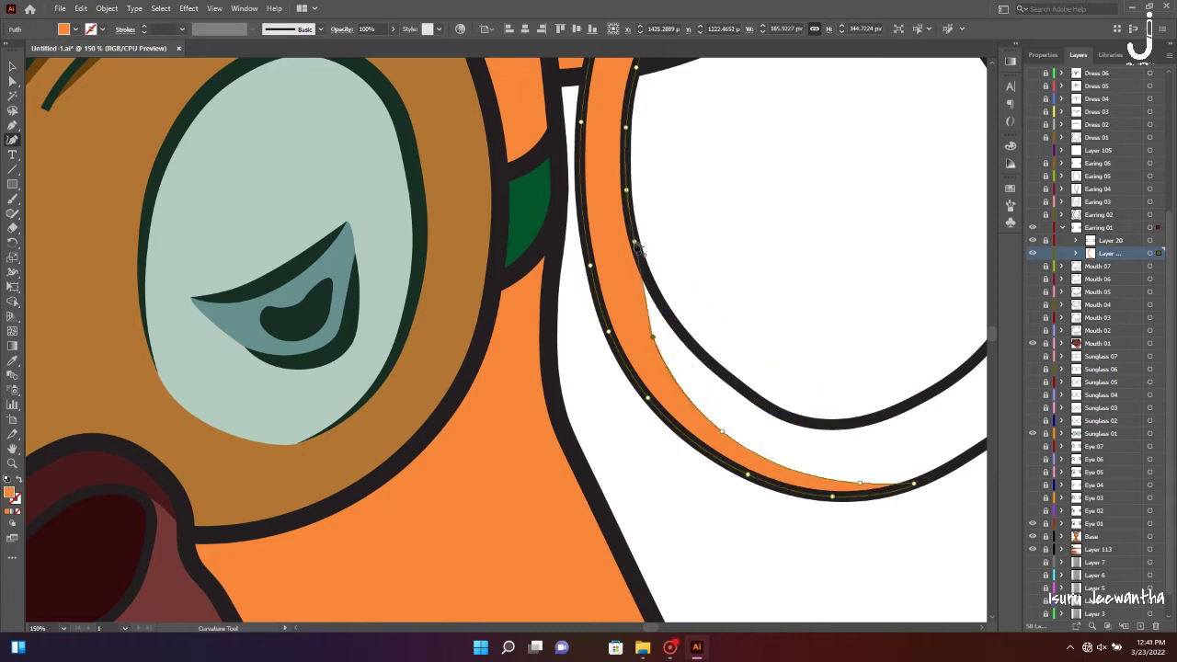
pyautogui.hotkey('ctrl', '0')
pyautogui.click(13, 66)
pyautogui.click(639, 341)
# Add a small gold shading sliver at the top of that earring
pyautogui.hotkey('ctrl', '=')
pyautogui.hotkey('ctrl', '=')
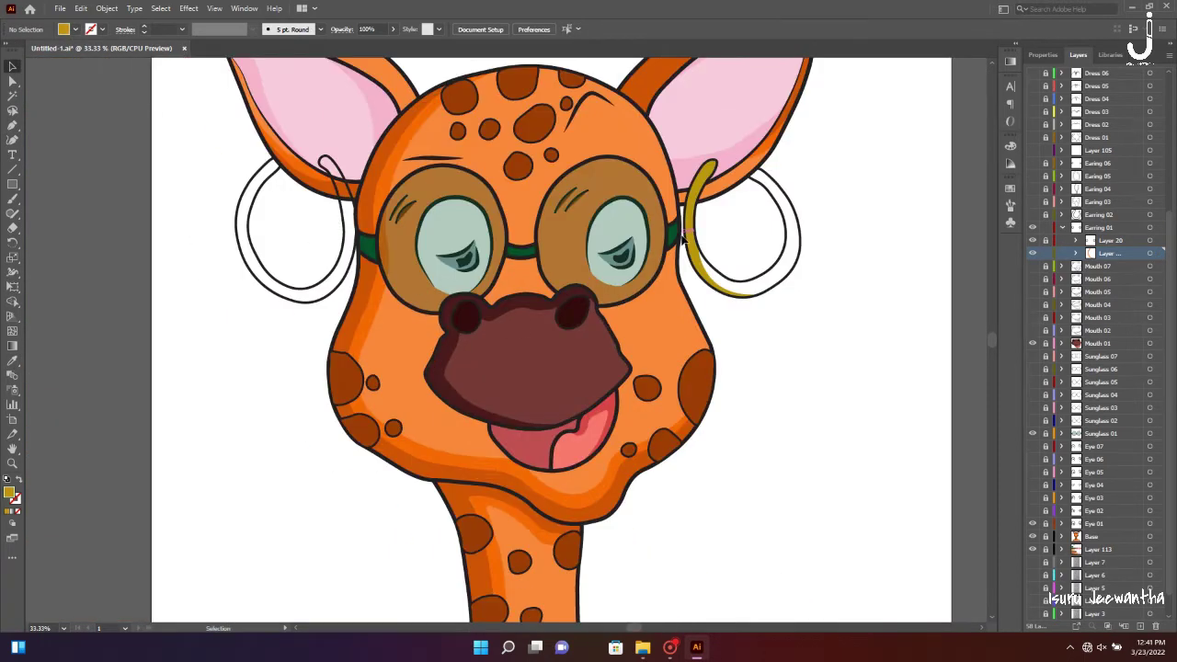
pyautogui.hotkey('ctrl', '=')
pyautogui.hotkey('ctrl', '=')
pyautogui.hscroll(5, 879, 167)
pyautogui.hotkey('shift', '`')
pyautogui.click(704, 359)
pyautogui.click(669, 287)
pyautogui.click(636, 227)
pyautogui.click(591, 267)
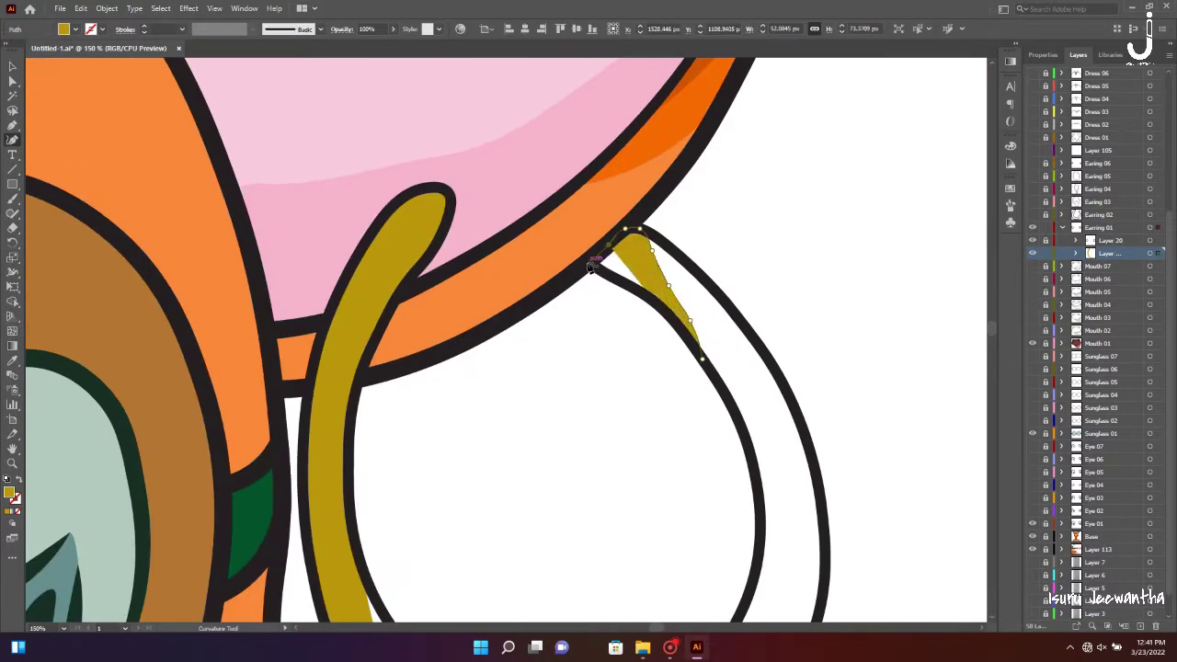
pyautogui.hotkey('ctrl', '0')
pyautogui.hotkey('ctrl', '=')
pyautogui.hotkey('ctrl', '=')
# Trace gold shading along the other earring's outer edge
pyautogui.hotkey('ctrl', '1')
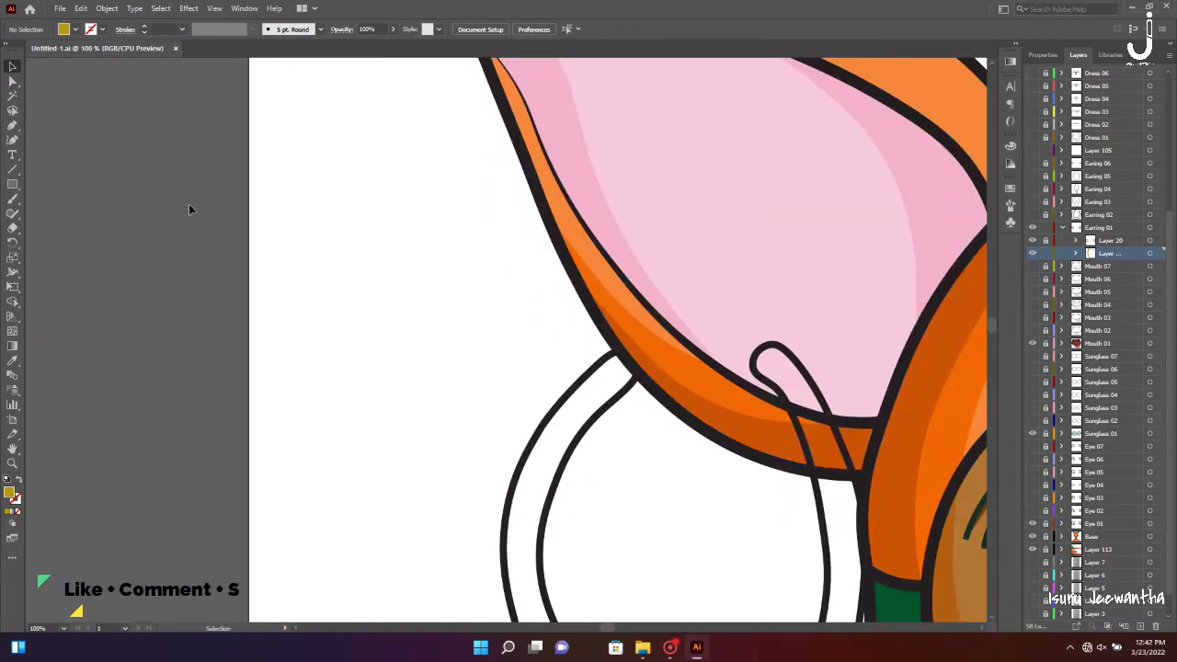
pyautogui.hscroll(3, 189, 203)
pyautogui.click(330, 534)
pyautogui.click(381, 405)
pyautogui.click(440, 353)
pyautogui.click(457, 372)
pyautogui.click(420, 402)
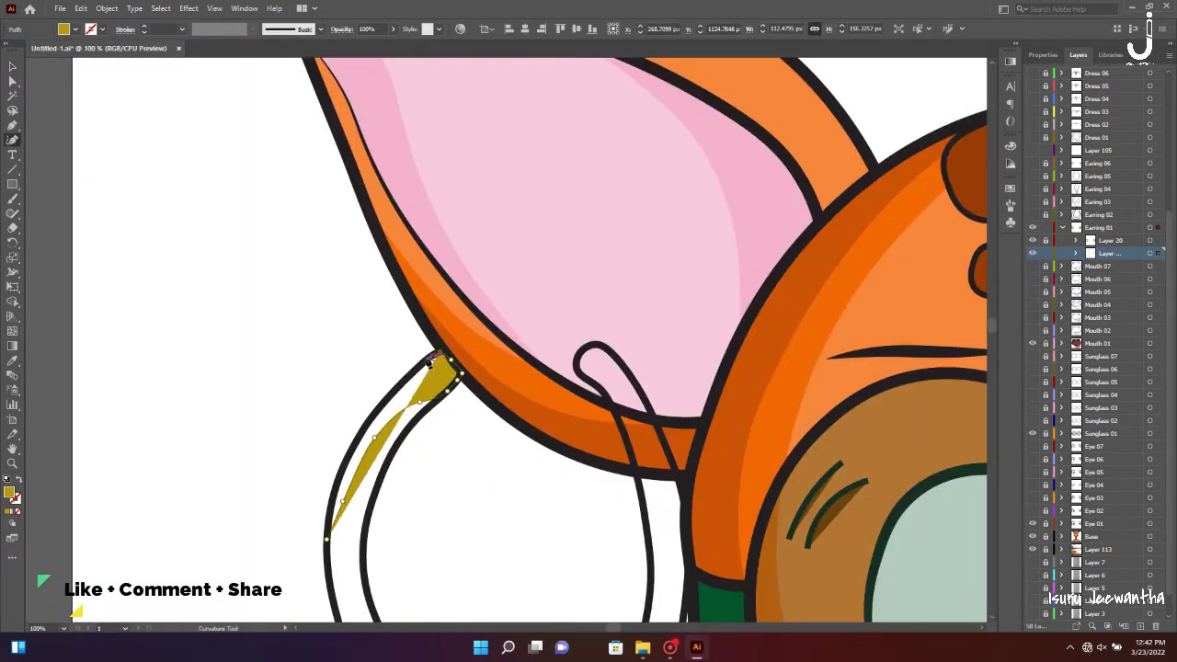
pyautogui.scroll(-1, 334, 505)
pyautogui.scroll(-4, 552, 230)
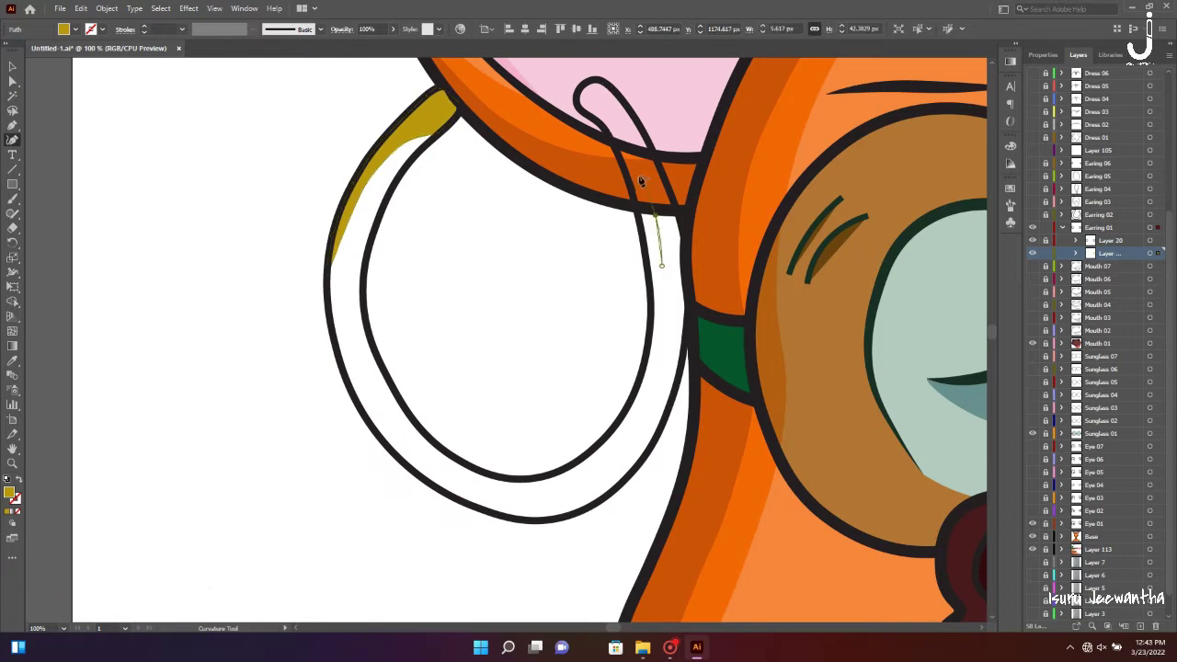
# Continue that shading around the earring tip and down, closing the shape
pyautogui.click(596, 82)
pyautogui.click(639, 124)
pyautogui.click(674, 203)
pyautogui.click(688, 278)
pyautogui.click(675, 392)
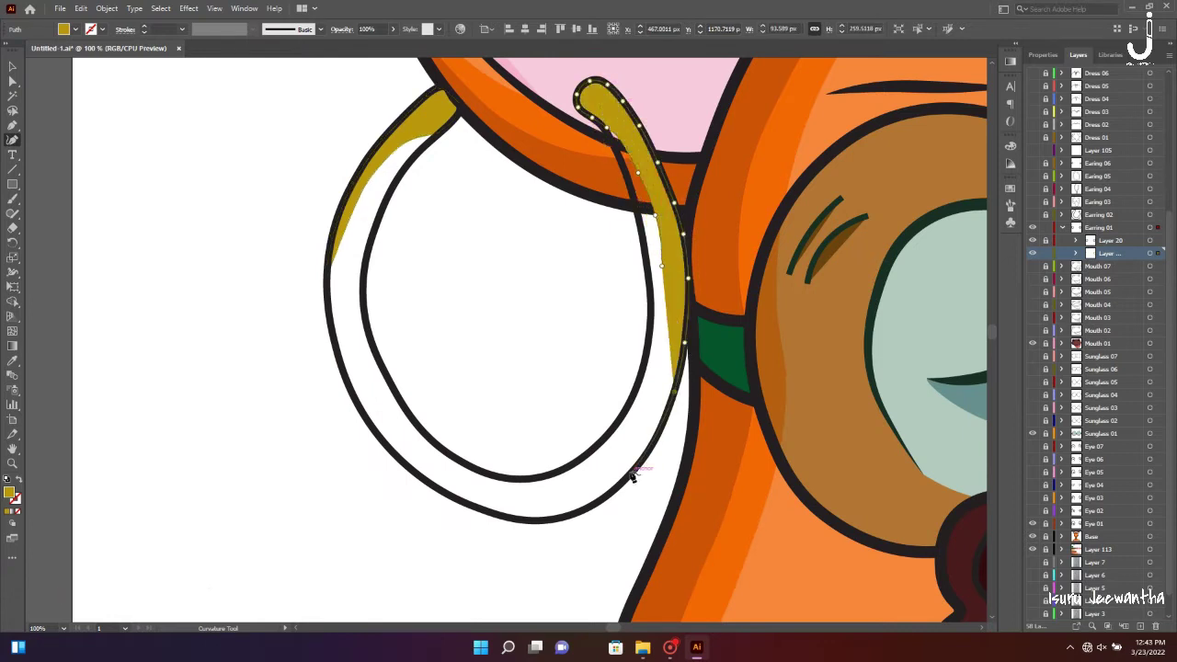
pyautogui.click(631, 473)
pyautogui.click(570, 509)
pyautogui.press('v')
pyautogui.hotkey('ctrl', 'shift', 'a')
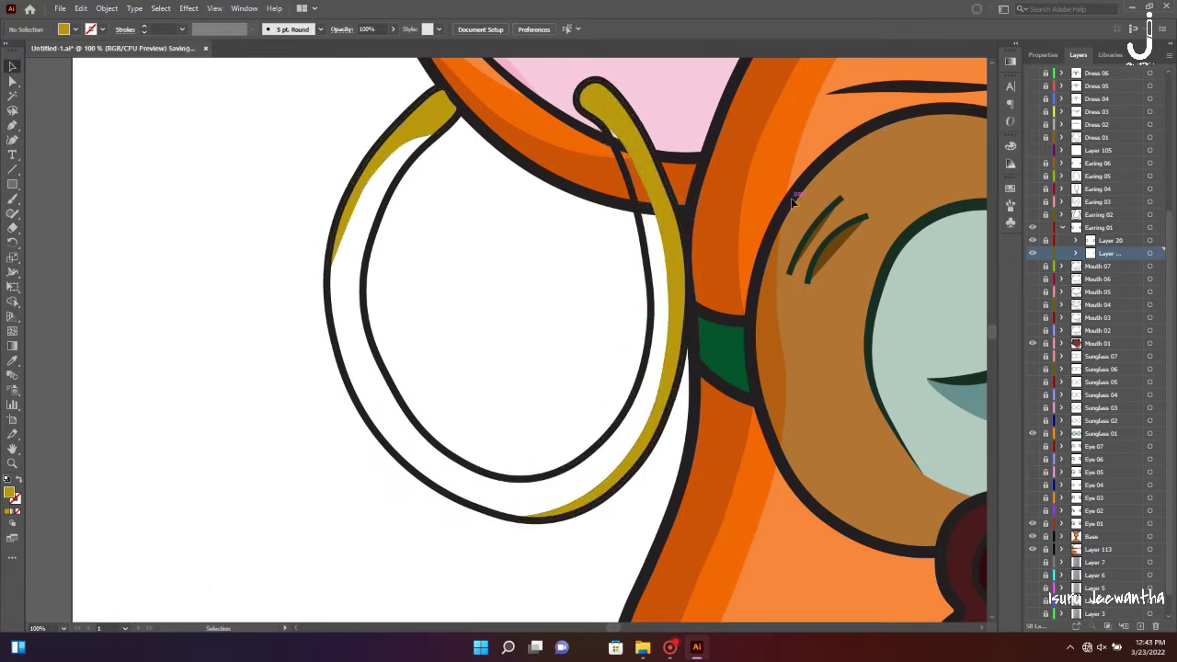
# Add another Earring 01 sublayer and start the main gold fill at the earring tip
pyautogui.click(1108, 267)
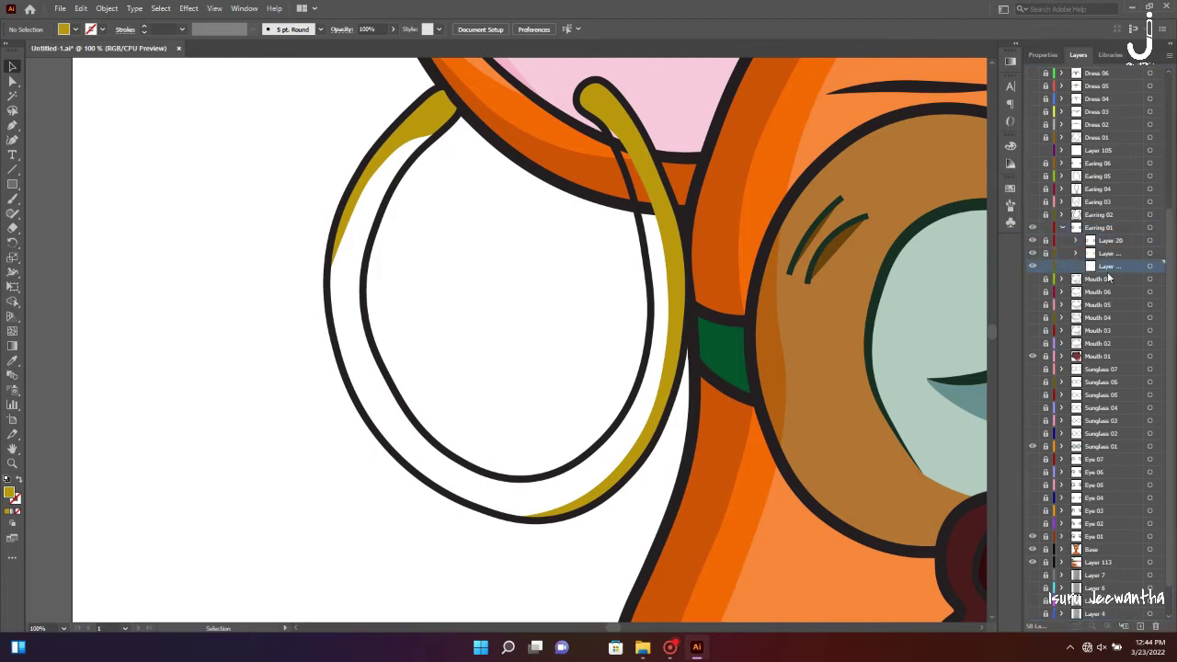
pyautogui.click(451, 122)
pyautogui.click(425, 145)
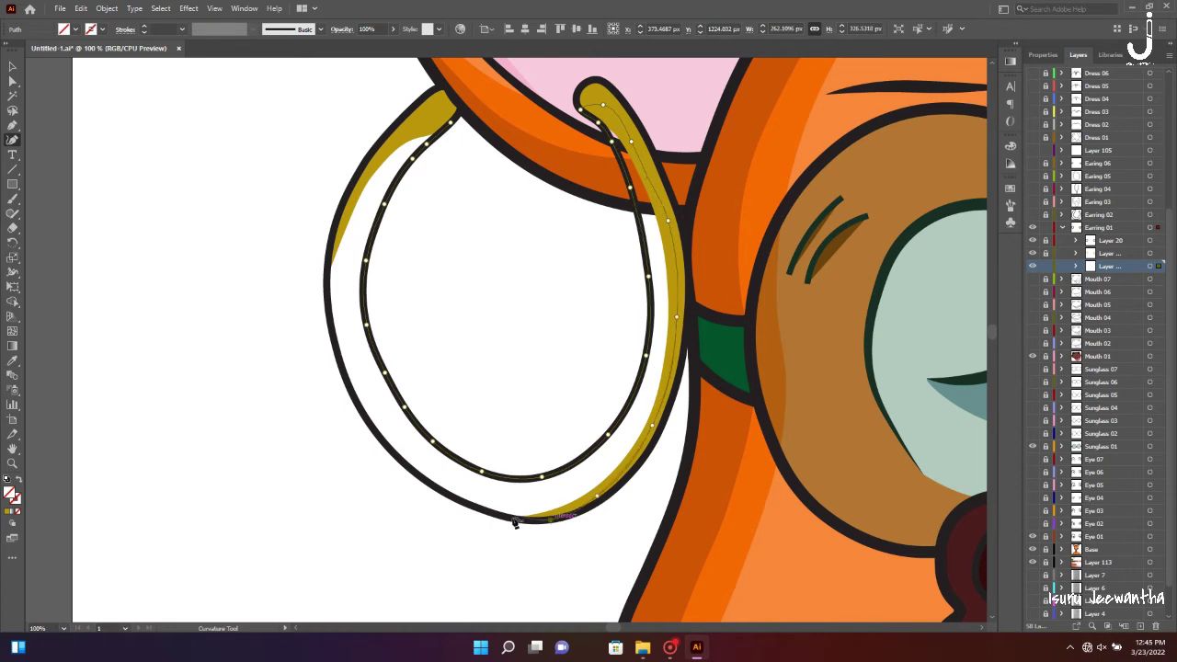
pyautogui.hotkey('ctrl', '0')
pyautogui.hotkey('ctrl', 'shift', 'a')
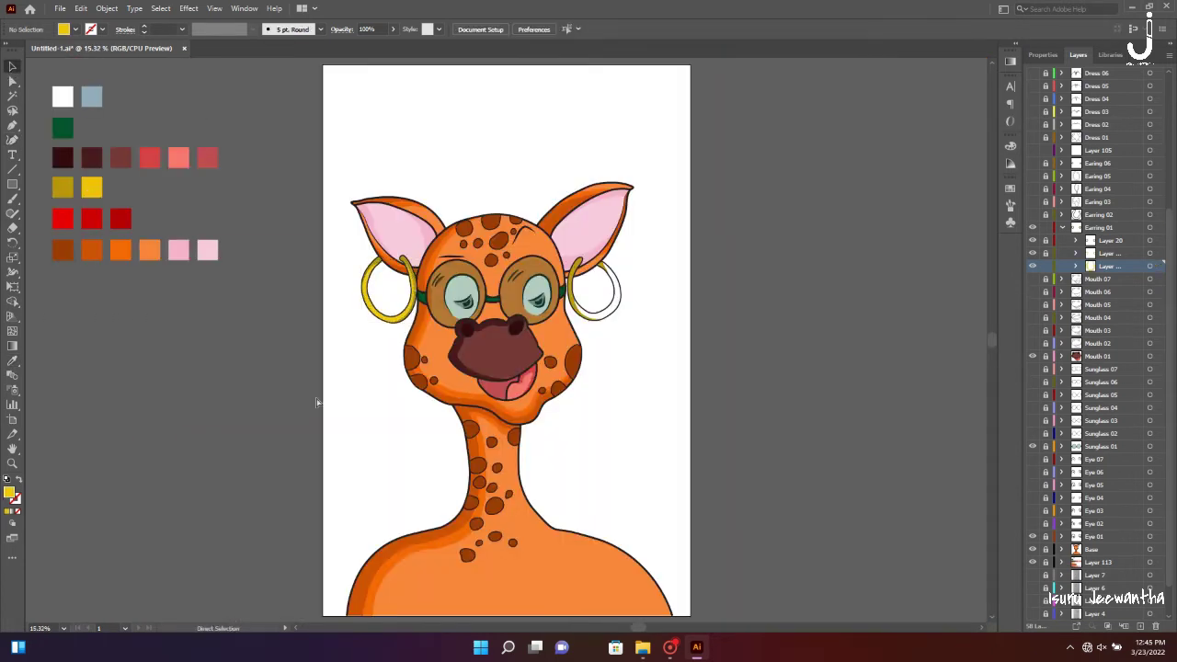
pyautogui.hotkey('ctrl', '+')
pyautogui.hotkey('ctrl', '+')
pyautogui.hotkey('ctrl', '+')
# Trace the right hoop's outer and inner edges as a closed main gold fill
pyautogui.click(727, 143)
pyautogui.click(764, 168)
pyautogui.click(809, 254)
pyautogui.click(792, 349)
pyautogui.click(722, 398)
pyautogui.click(653, 353)
pyautogui.click(603, 269)
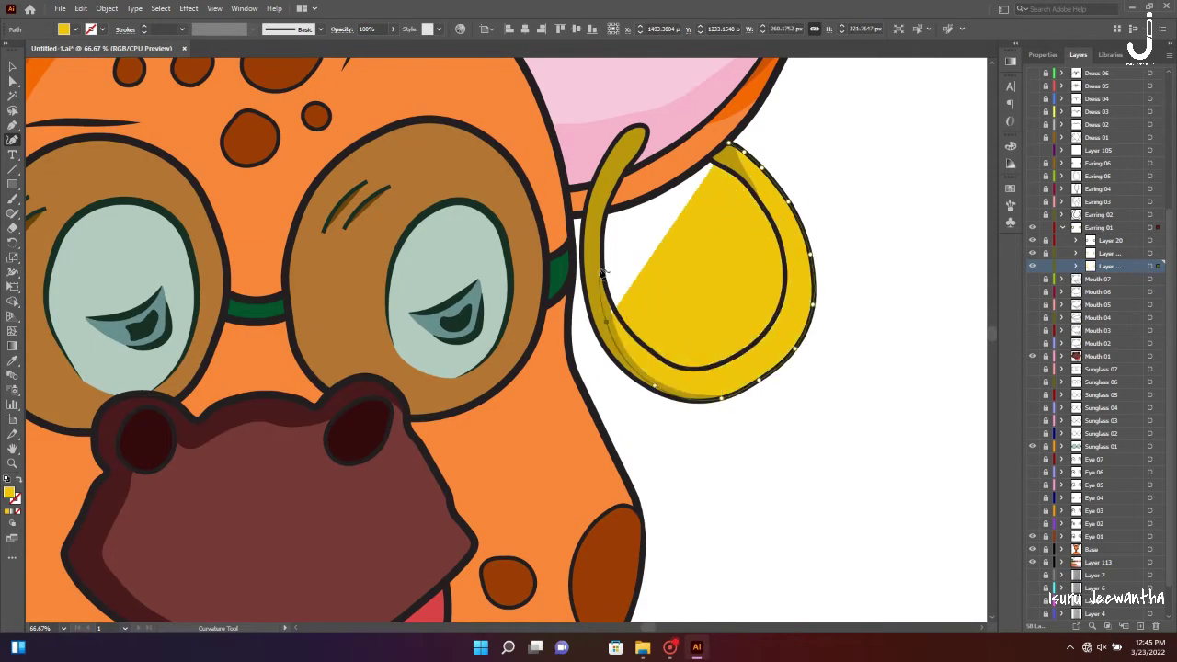
pyautogui.click(726, 369)
pyautogui.click(761, 337)
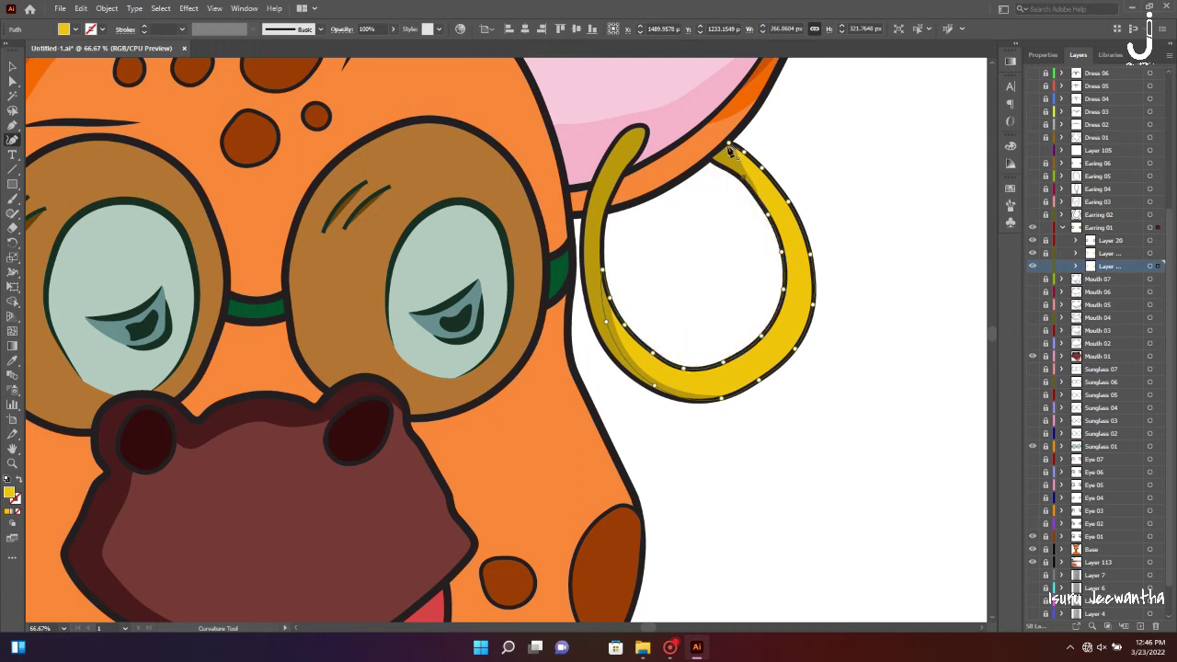
pyautogui.click(731, 151)
pyautogui.hotkey('ctrl', '0')
pyautogui.hotkey('ctrl', 'shift', 'a')
pyautogui.click(1063, 227)
# Show and expand the Dress 01 layer, then add a new sublayer under it
pyautogui.scroll(5, 1095, 276)
pyautogui.click(1032, 292)
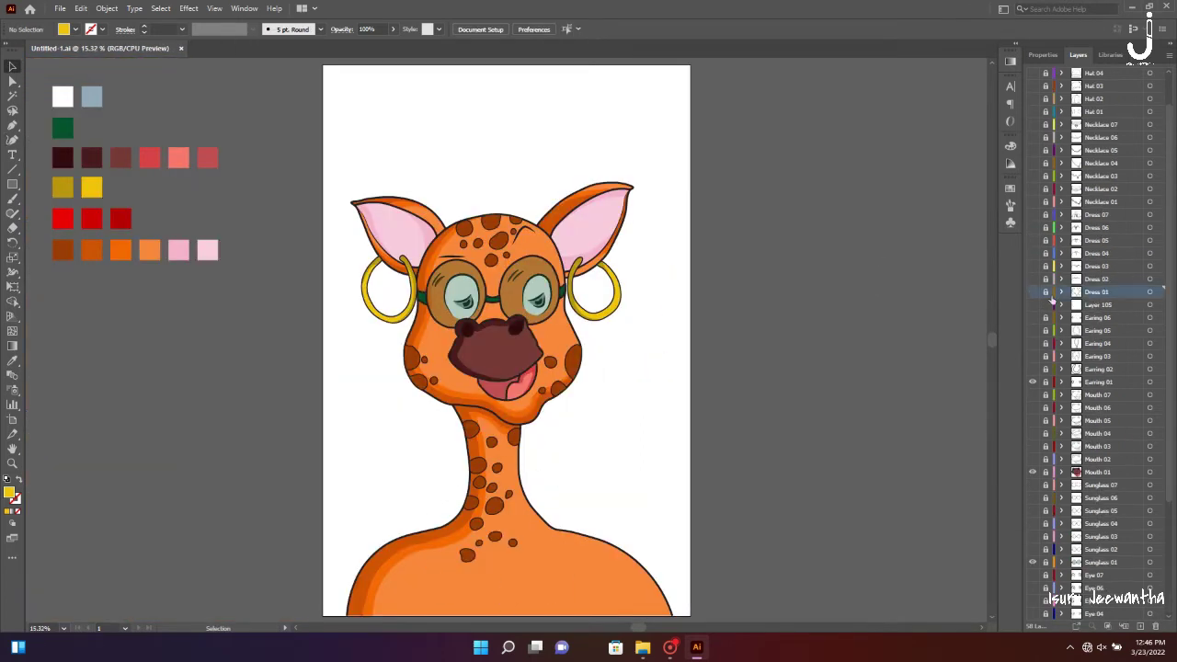
pyautogui.click(1063, 291)
pyautogui.click(1124, 626)
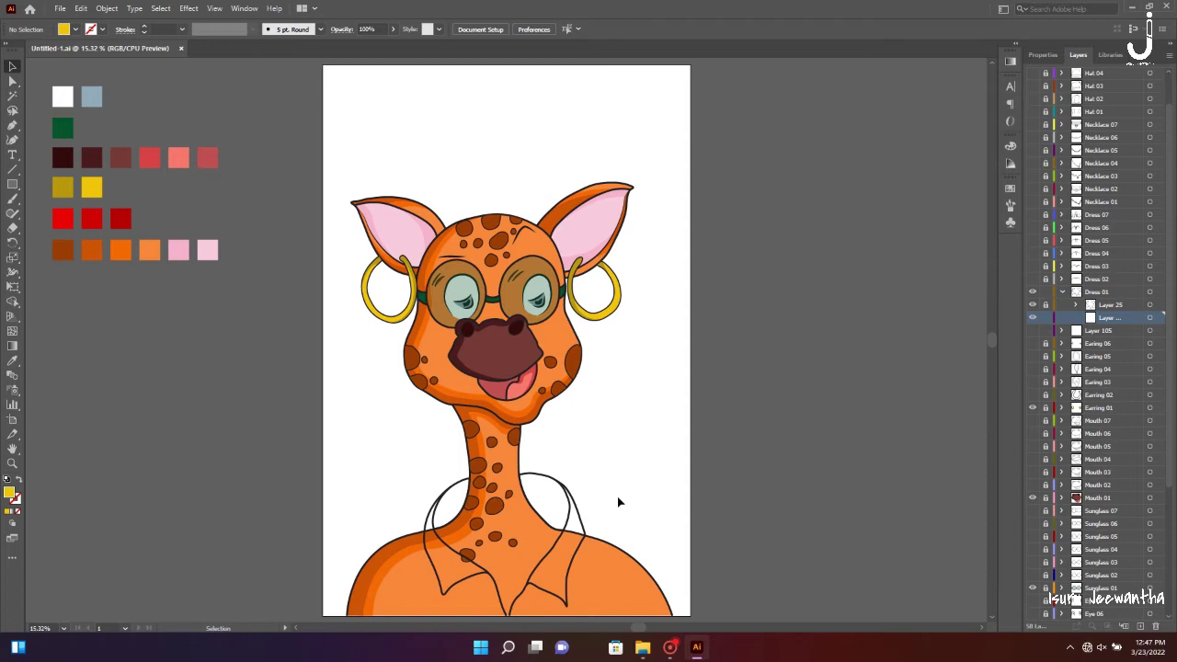
# Trace a left collar shading shape along the neck curve and down the shirt
pyautogui.hotkey('ctrl', '=')
pyautogui.hotkey('ctrl', '=')
pyautogui.hotkey('ctrl', '=')
pyautogui.scroll(-5, 559, 351)
pyautogui.hotkey('ctrl', '=')
pyautogui.hotkey('ctrl', '=')
pyautogui.hotkey('shift', '`')
pyautogui.click(192, 377)
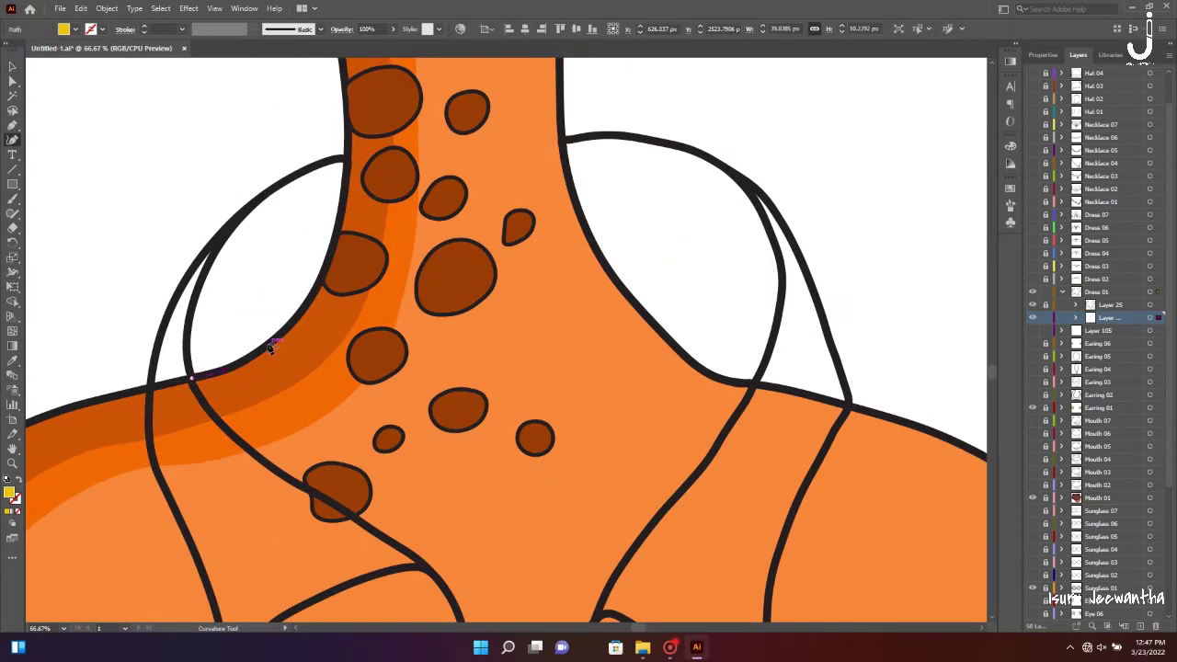
pyautogui.click(268, 344)
pyautogui.click(333, 244)
pyautogui.click(346, 160)
pyautogui.click(273, 193)
pyautogui.click(209, 247)
pyautogui.click(158, 367)
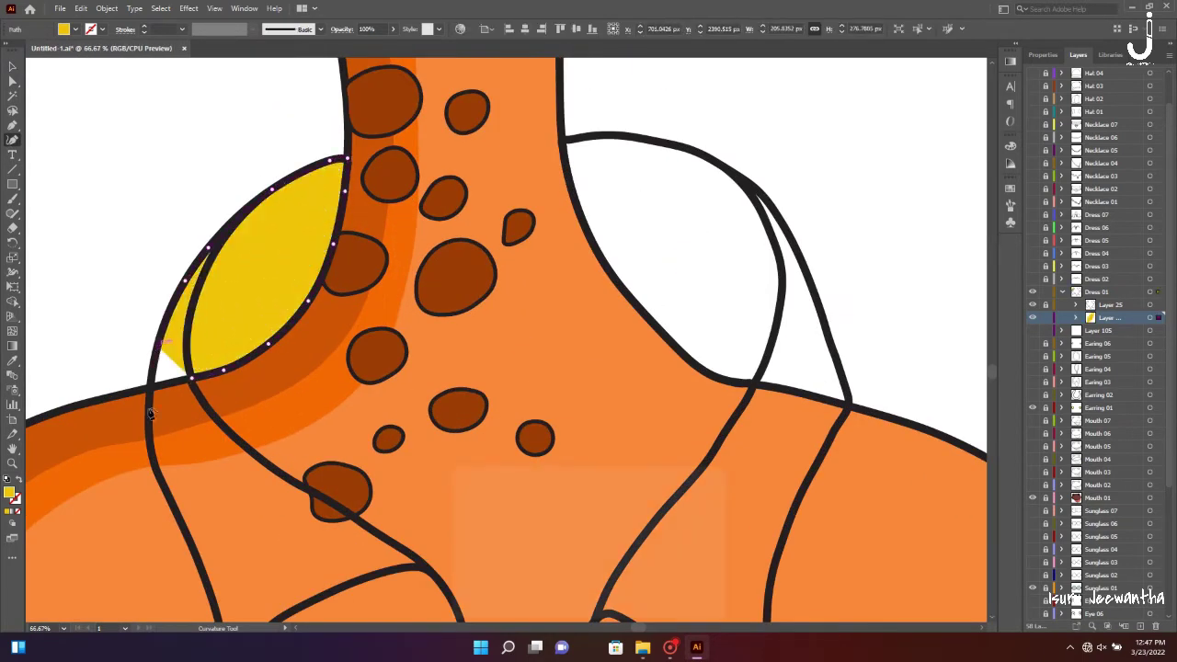
# Close the left collar shape around its tip and fill it red
pyautogui.scroll(-2, 158, 368)
pyautogui.click(184, 440)
pyautogui.click(218, 530)
pyautogui.click(259, 528)
pyautogui.click(316, 495)
pyautogui.click(371, 487)
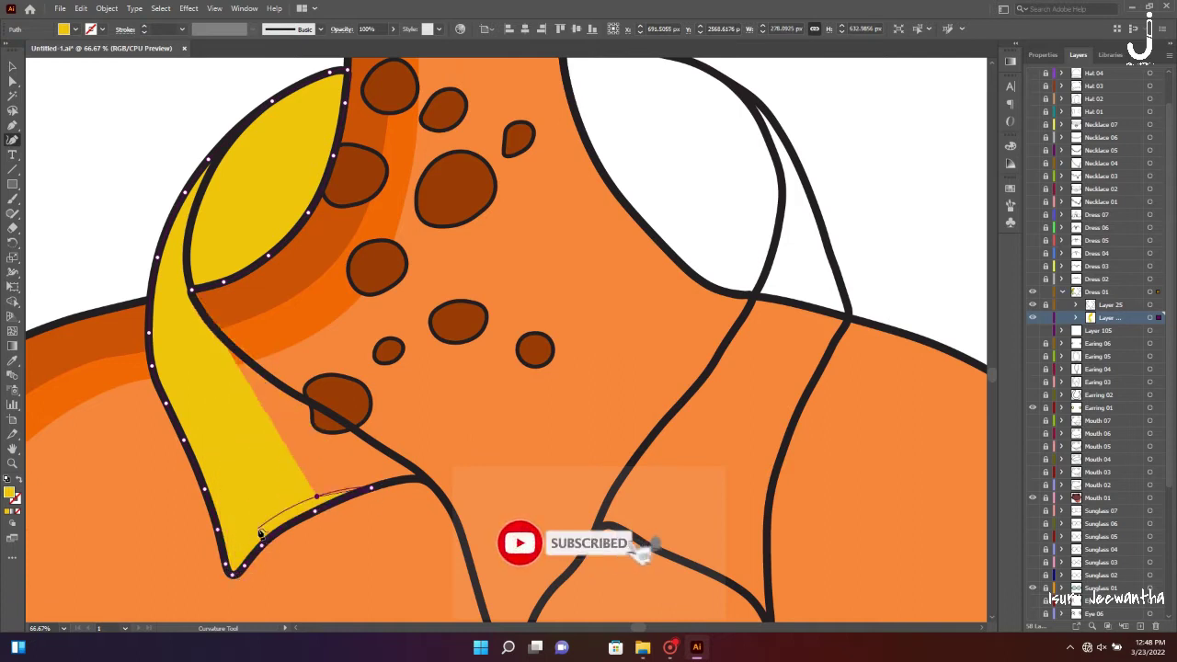
pyautogui.click(235, 515)
pyautogui.click(209, 447)
pyautogui.click(192, 290)
pyautogui.hotkey('ctrl', '0')
pyautogui.click(58, 184)
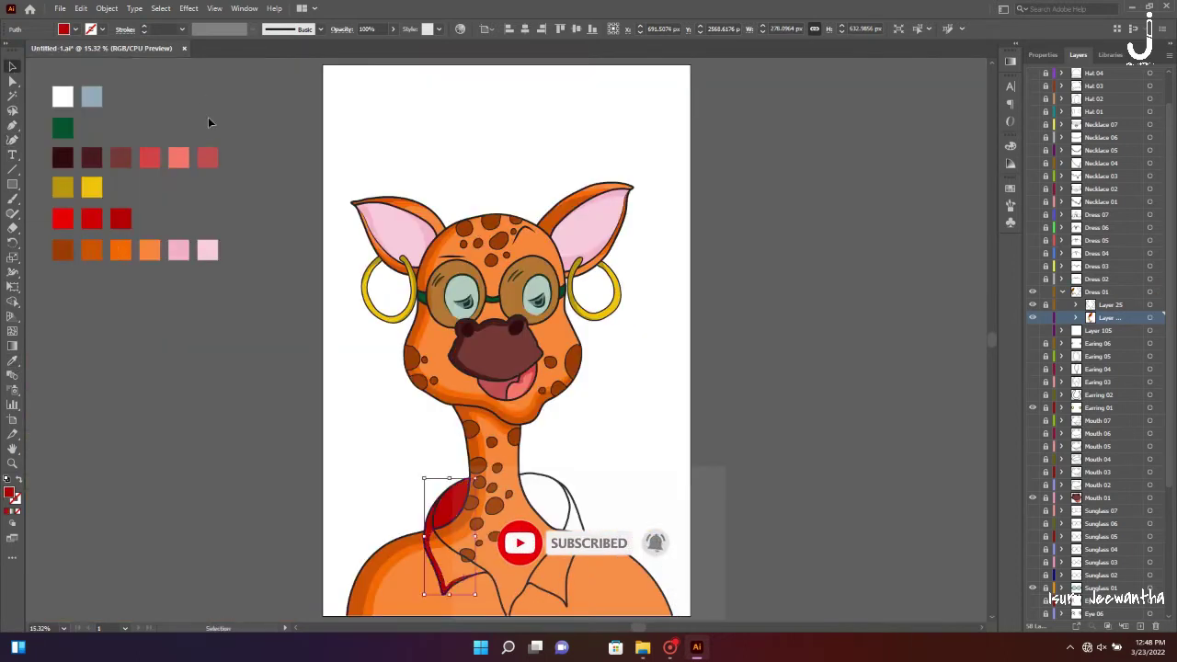
pyautogui.press('v')
# Start a red shading strip on the right collar, running down its edge
pyautogui.hotkey('ctrl', 'shift', 'a')
pyautogui.hotkey('ctrl', '=')
pyautogui.hotkey('ctrl', '=')
pyautogui.hotkey('shift', '`')
pyautogui.scroll(-2, 604, 491)
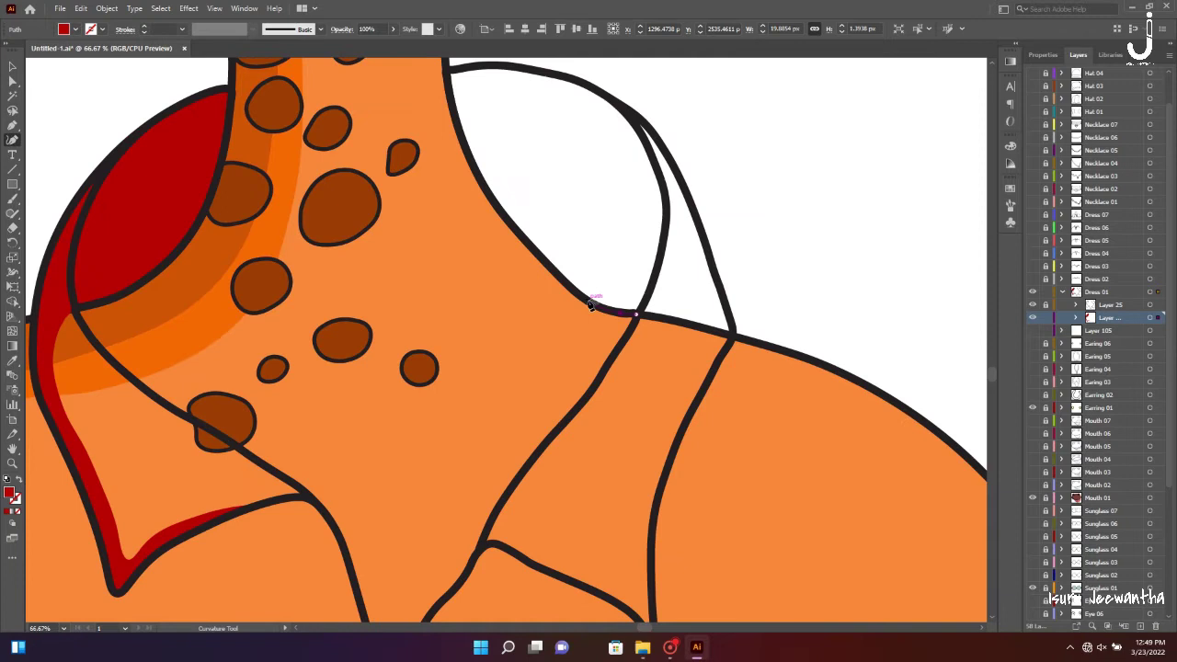
pyautogui.click(635, 314)
pyautogui.click(500, 209)
pyautogui.click(482, 66)
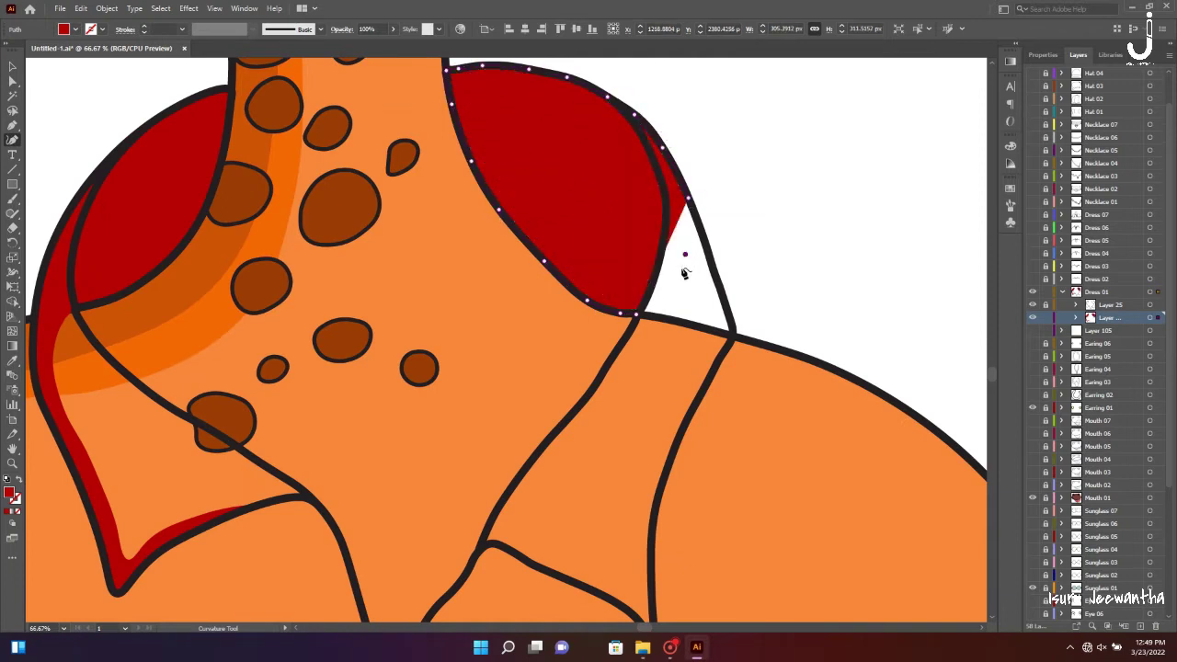
pyautogui.click(683, 259)
pyautogui.click(634, 365)
pyautogui.click(584, 446)
# Extend the right collar strip to the collar tip and close it
pyautogui.scroll(-2, 584, 446)
pyautogui.click(553, 300)
pyautogui.click(539, 371)
pyautogui.click(589, 412)
pyautogui.click(543, 393)
pyautogui.click(523, 381)
pyautogui.click(499, 369)
pyautogui.click(478, 373)
pyautogui.click(491, 343)
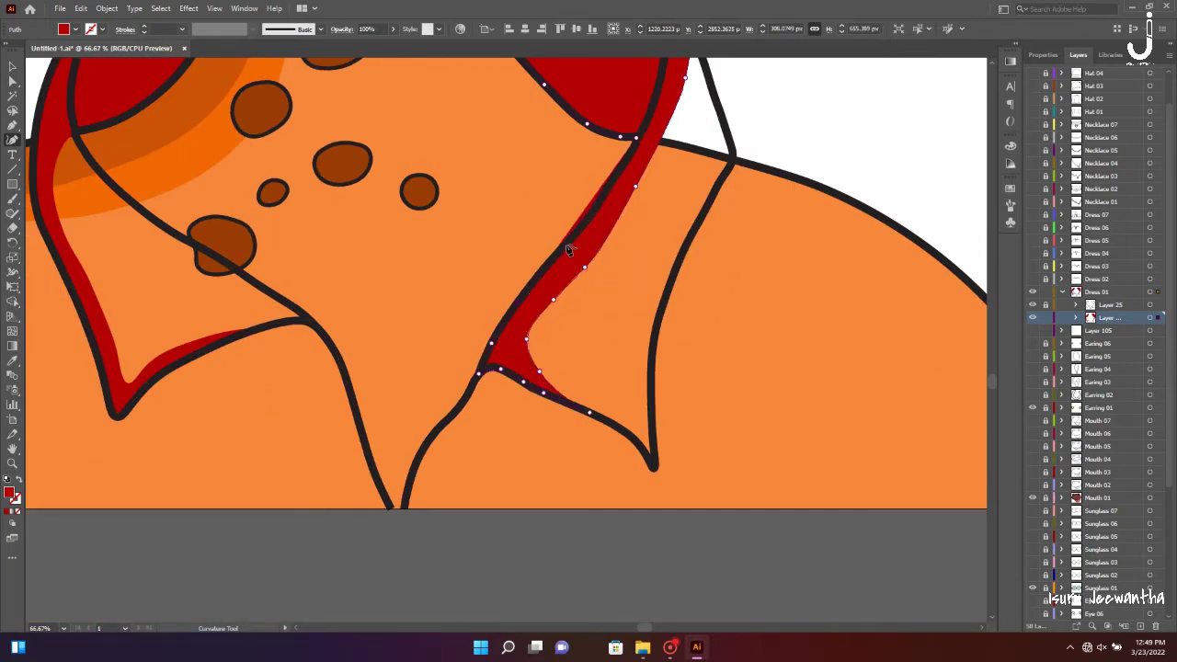
pyautogui.press('v')
pyautogui.hotkey('ctrl', '0')
pyautogui.hotkey('ctrl', 'shift', 'a')
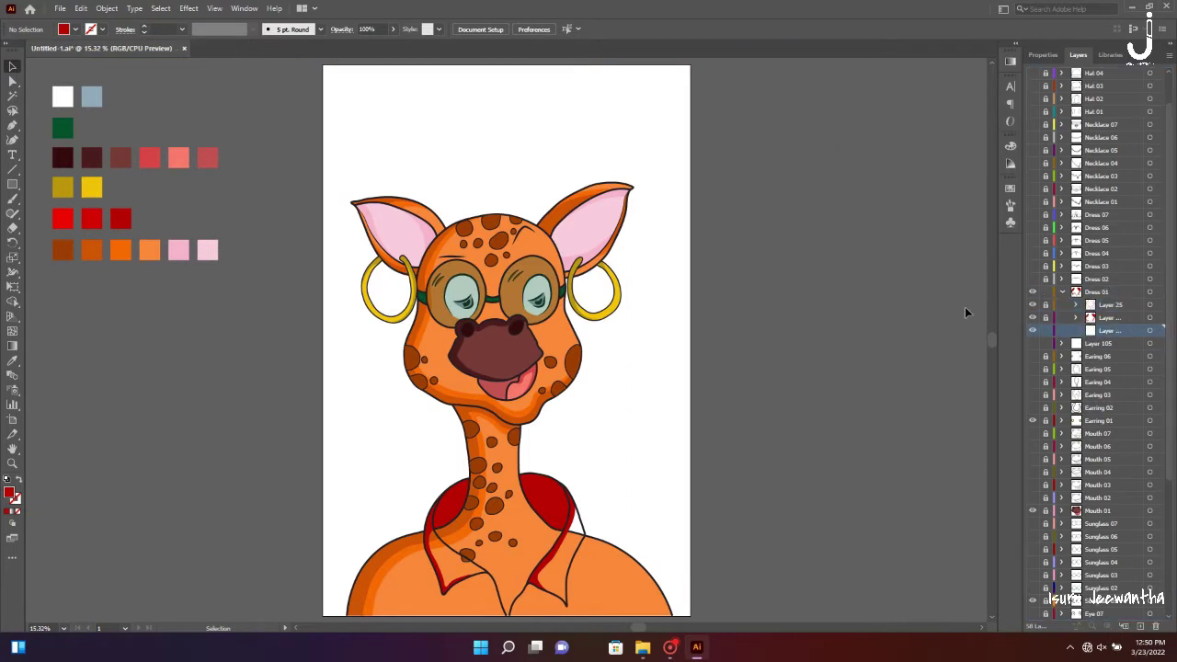
# Trace a shading strip up the left shoulder outline with the Curvature tool
pyautogui.scroll(3, 349, 356)
pyautogui.hotkey('shift', '~')
pyautogui.scroll(2, 348, 356)
pyautogui.scroll(-3, 288, 478)
pyautogui.click(223, 485)
pyautogui.click(274, 487)
pyautogui.click(231, 424)
pyautogui.click(260, 352)
pyautogui.click(307, 292)
pyautogui.click(364, 248)
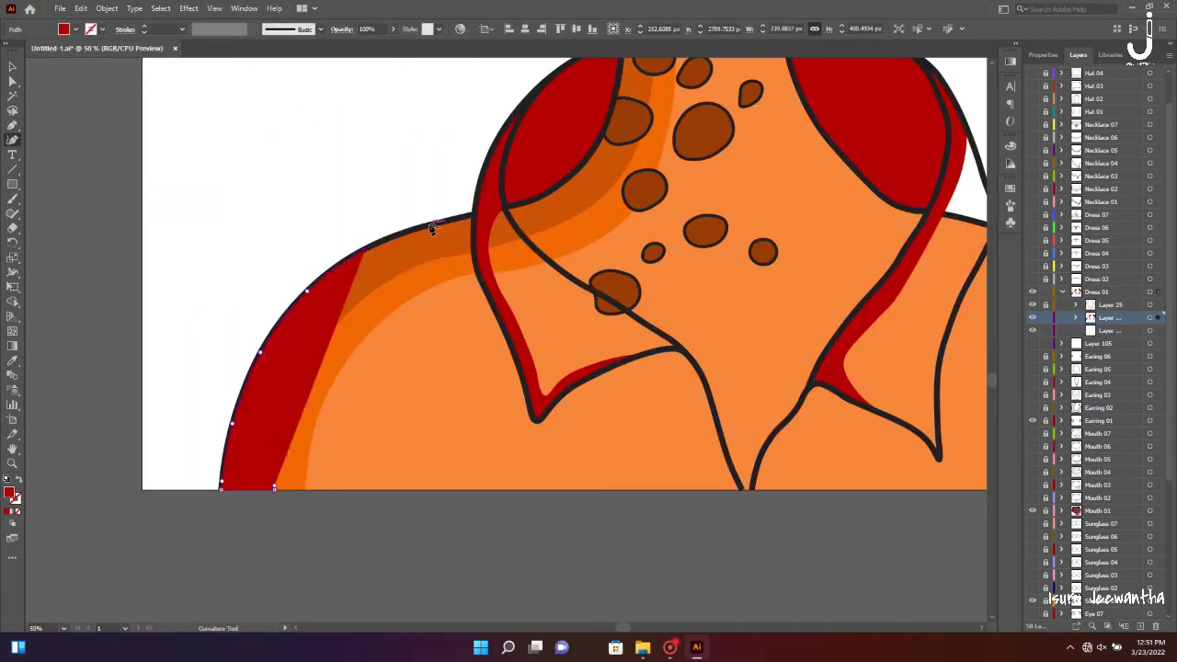
# Extend the left shoulder strip to the collar and close it along the inner edge
pyautogui.click(430, 224)
pyautogui.click(479, 215)
pyautogui.click(478, 249)
pyautogui.click(461, 254)
pyautogui.click(443, 258)
pyautogui.click(410, 271)
pyautogui.click(339, 322)
pyautogui.click(298, 386)
# Draw a closed shading shape around the right collar tip
pyautogui.hscroll(3, 387, 450)
pyautogui.click(537, 487)
pyautogui.click(501, 487)
pyautogui.click(573, 378)
pyautogui.click(594, 390)
pyautogui.click(648, 422)
pyautogui.click(608, 415)
pyautogui.click(578, 405)
pyautogui.click(561, 424)
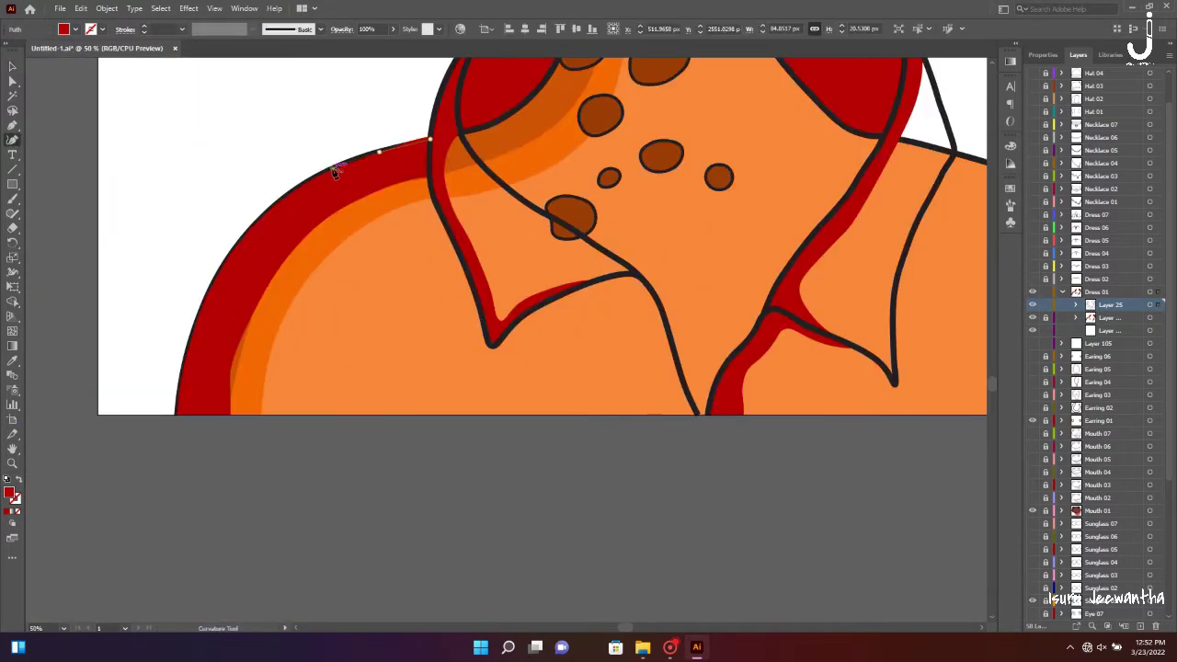
# Trace a strip inside the left collar flap, down toward its tip
pyautogui.click(75, 29)
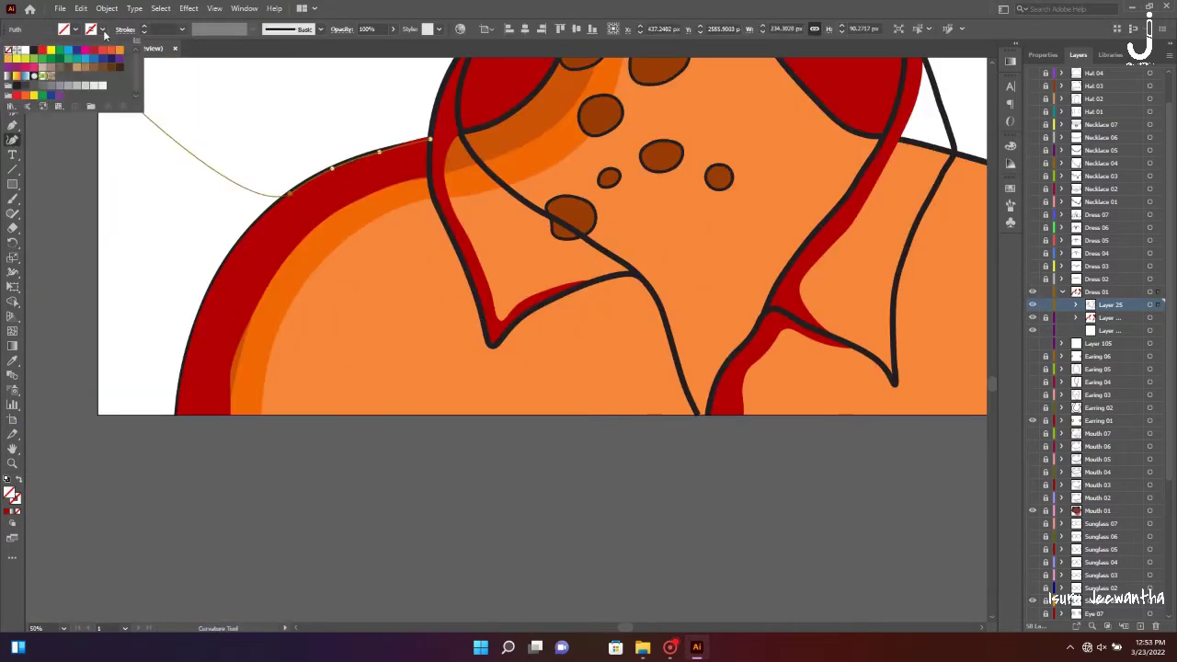
pyautogui.click(18, 46)
pyautogui.hscroll(5, 522, 273)
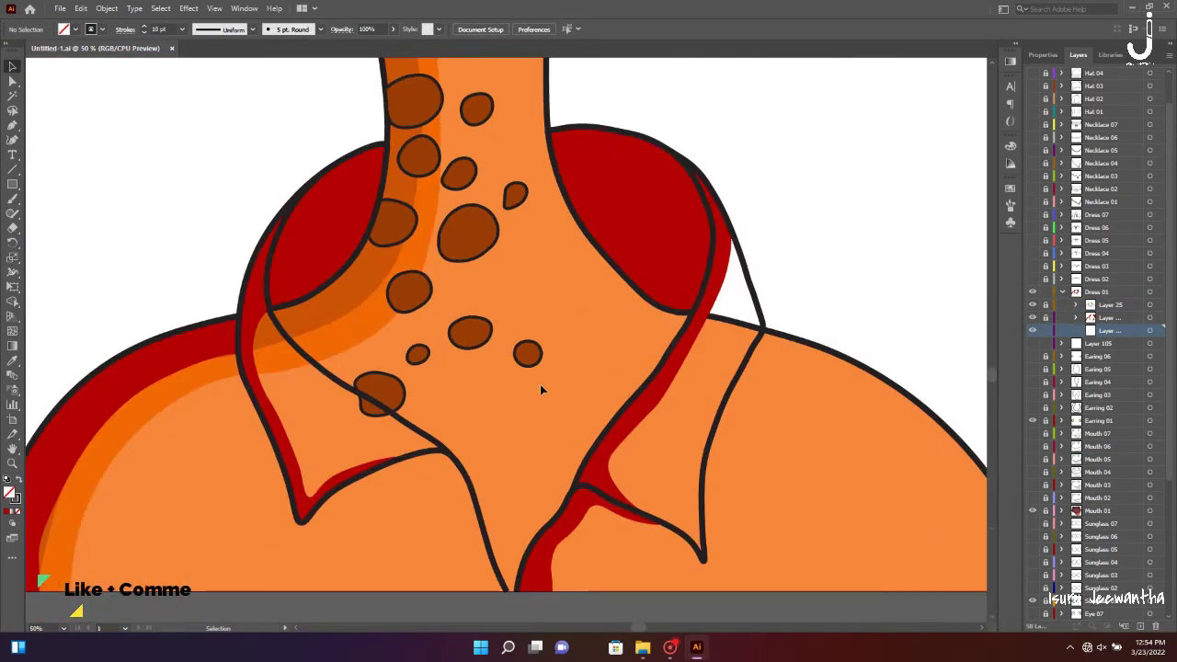
pyautogui.hotkey('ctrl', '=')
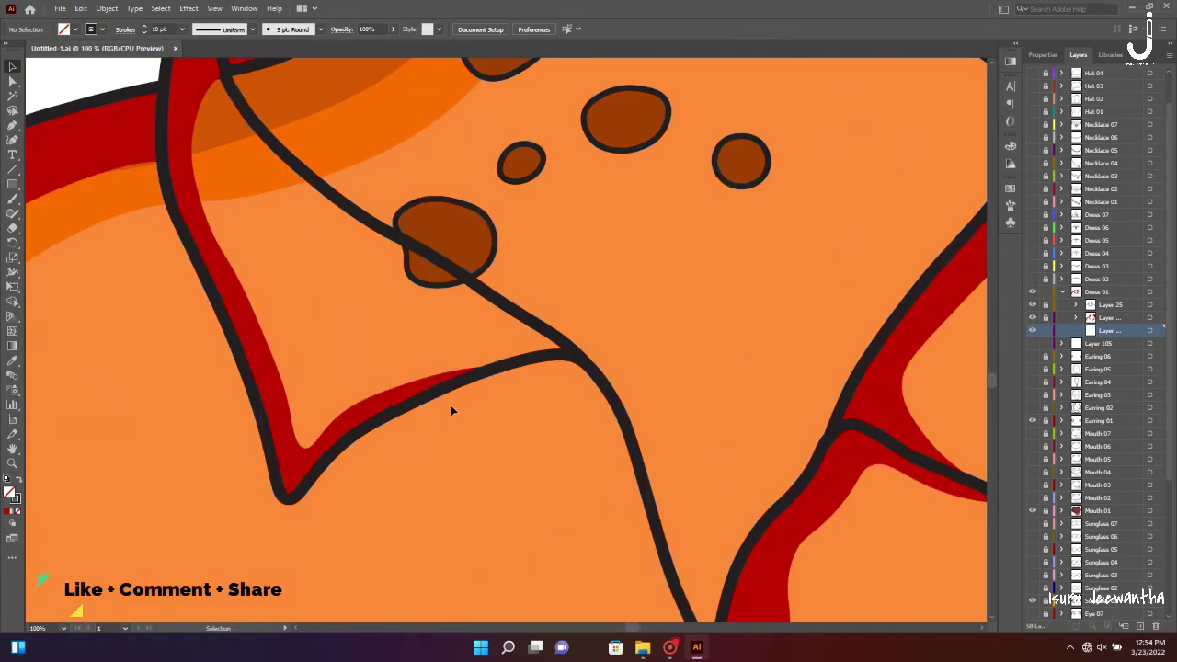
pyautogui.click(239, 101)
pyautogui.click(226, 140)
pyautogui.click(240, 233)
pyautogui.click(273, 288)
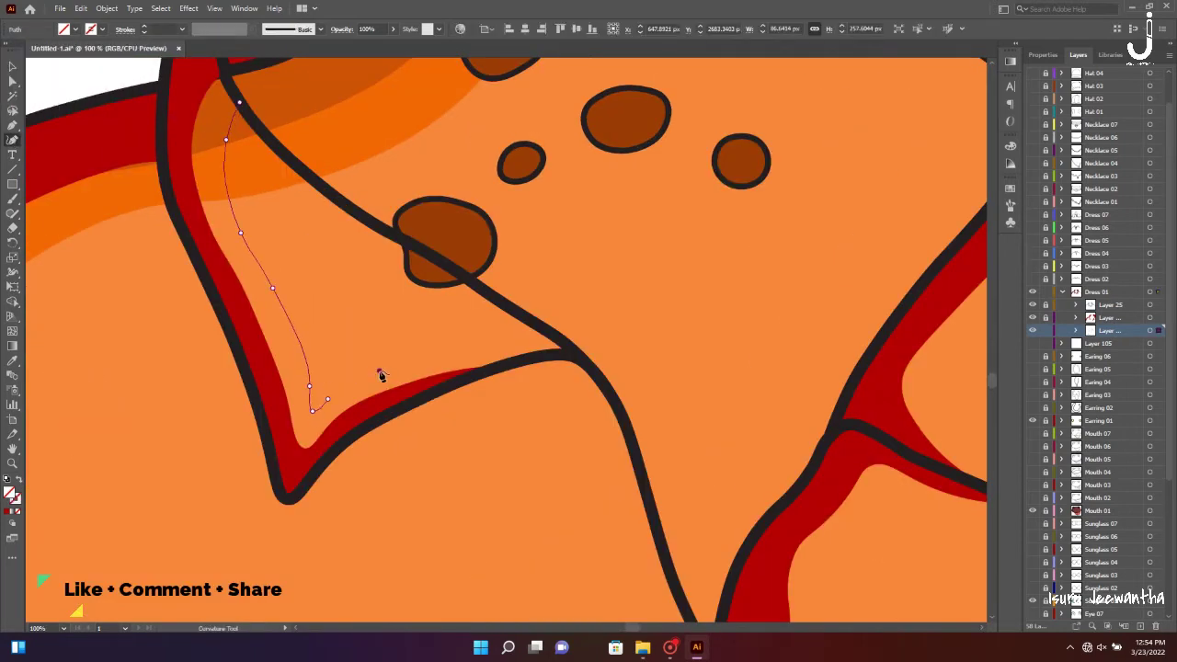
# Start a darker red strip along the right collar flap
pyautogui.scroll(-3, 553, 345)
pyautogui.scroll(2, 317, 335)
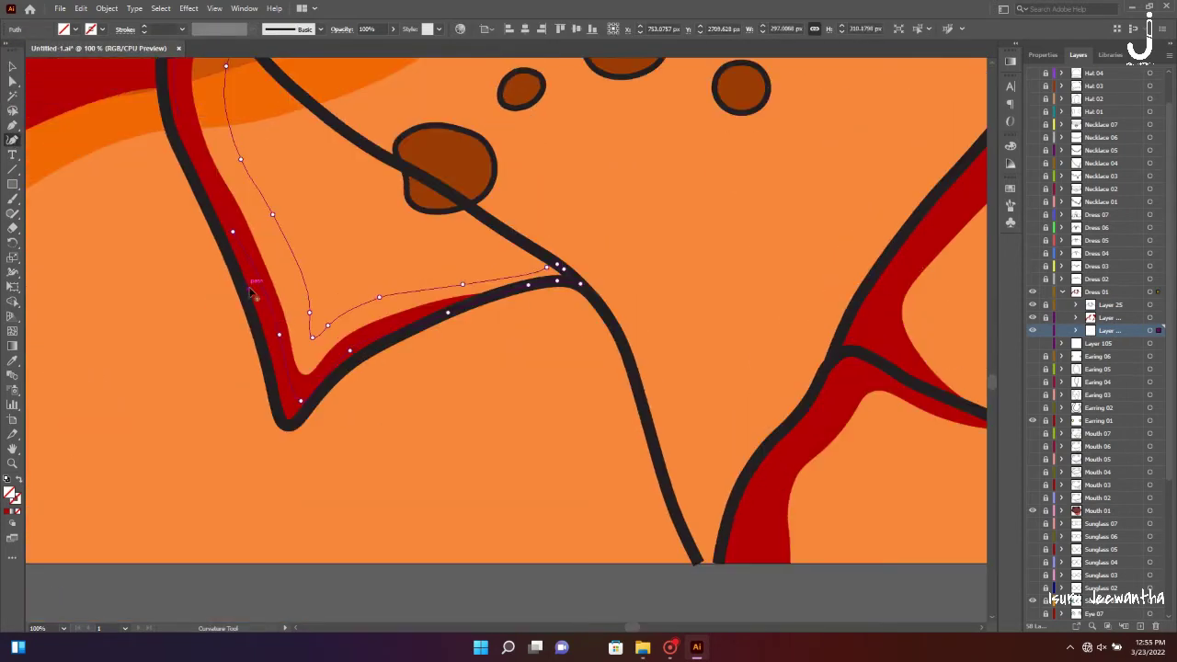
pyautogui.scroll(7, 221, 288)
pyautogui.hotkey('ctrl', '0')
pyautogui.press('p')
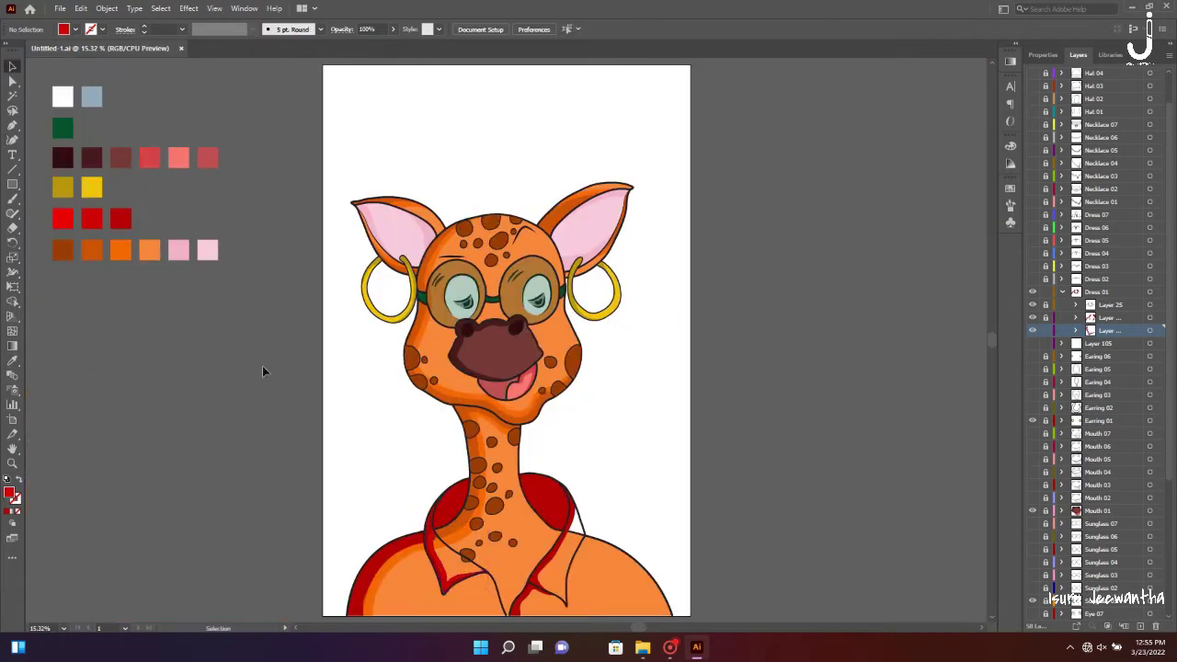
pyautogui.scroll(3, 262, 365)
pyautogui.scroll(2, 713, 587)
pyautogui.hotkey('shift', '~')
pyautogui.click(559, 536)
pyautogui.click(593, 534)
pyautogui.click(607, 475)
pyautogui.click(624, 448)
# Wrap the right collar strip around the tip and close it back up the collar
pyautogui.click(680, 458)
pyautogui.click(769, 492)
pyautogui.click(677, 395)
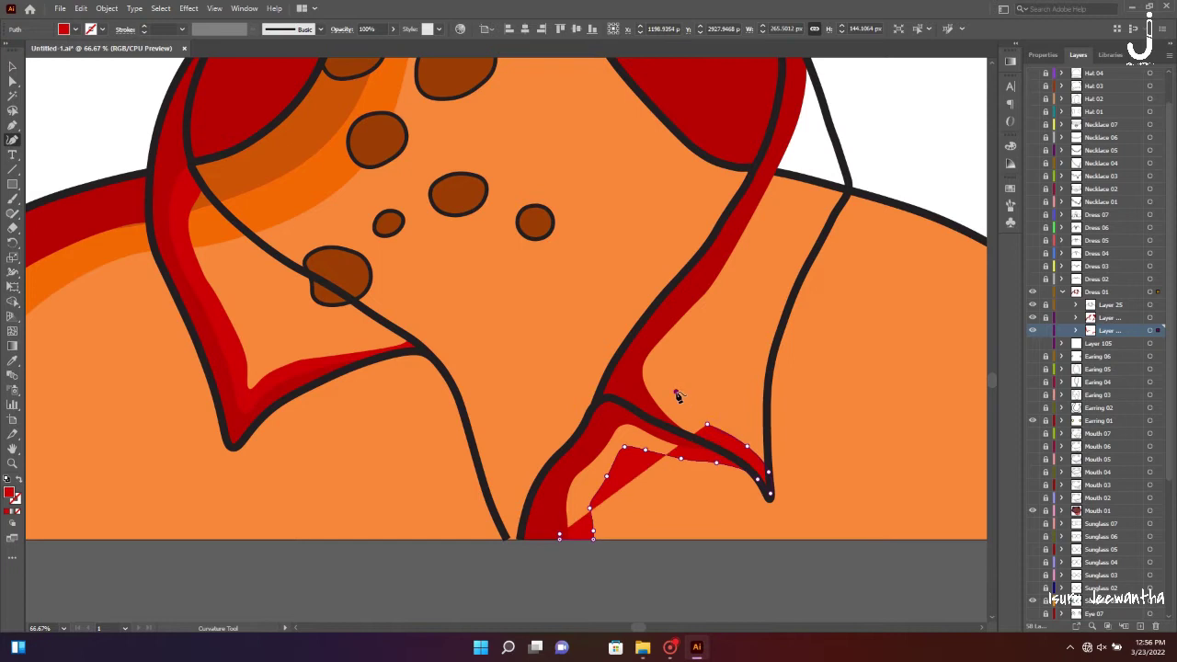
pyautogui.scroll(4, 781, 395)
pyautogui.click(741, 449)
pyautogui.click(775, 388)
pyautogui.click(805, 321)
pyautogui.scroll(-5, 822, 271)
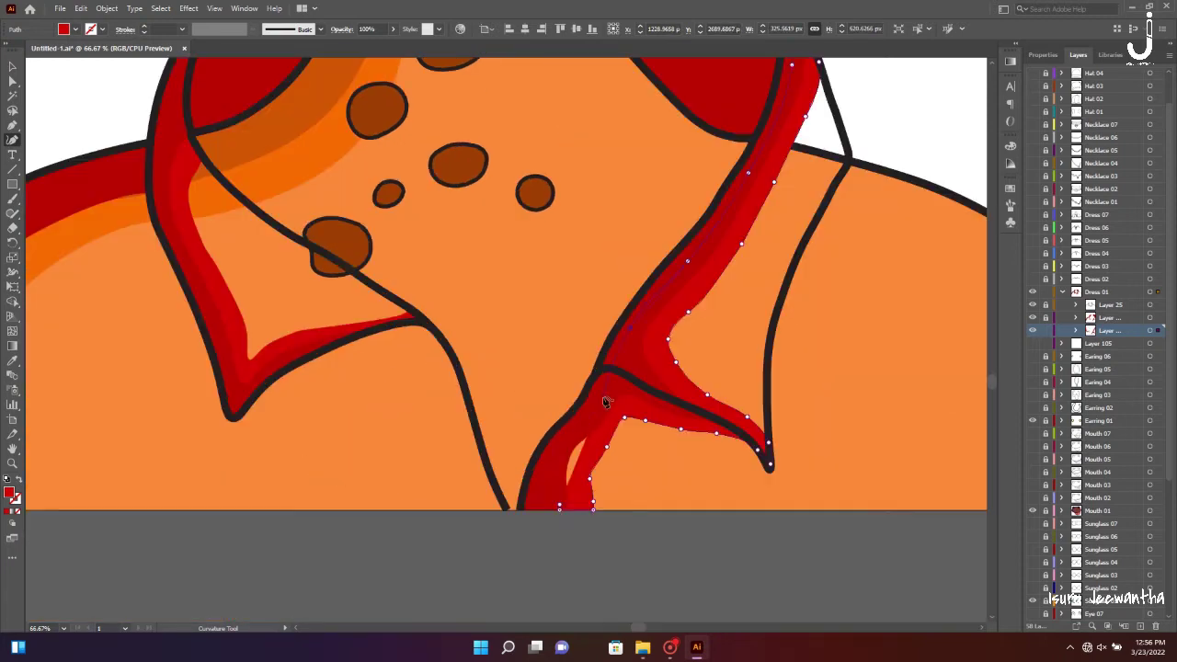
pyautogui.hscroll(-4, 475, 499)
pyautogui.hscroll(-3, 211, 447)
# Draw a red strip from the lower left shoulder up to the collar, then fit the artboard
pyautogui.click(210, 447)
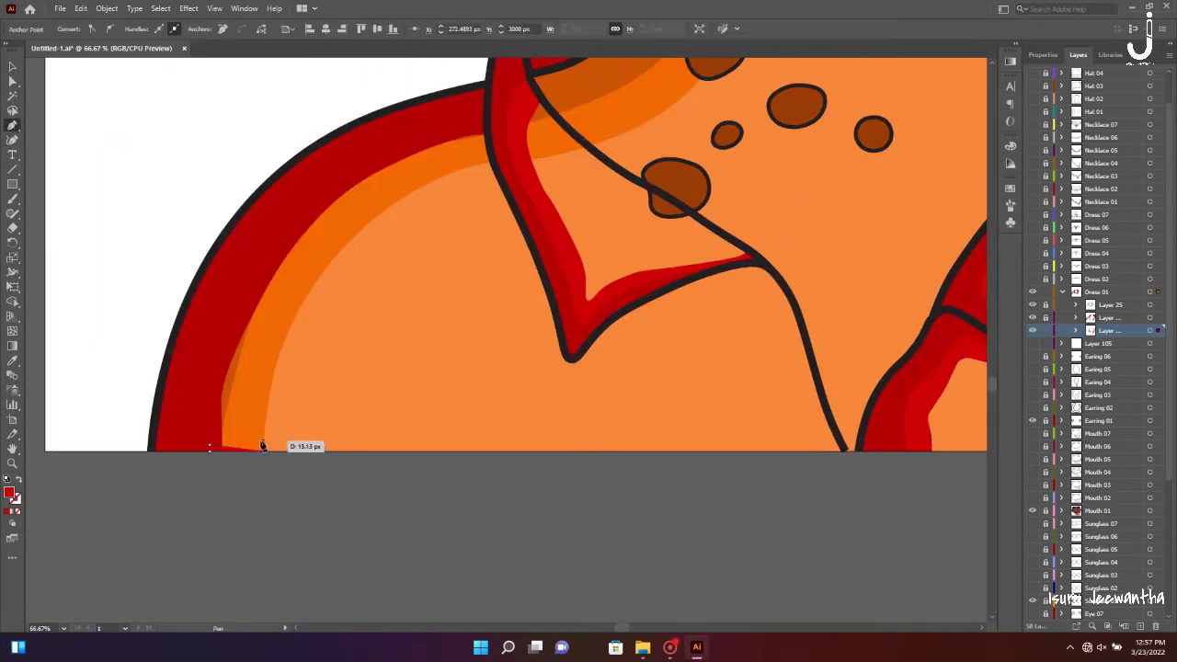
pyautogui.click(262, 447)
pyautogui.click(260, 393)
pyautogui.click(293, 298)
pyautogui.click(383, 199)
pyautogui.click(460, 166)
pyautogui.click(493, 158)
pyautogui.press('Escape')
pyautogui.hotkey('ctrl', '0')
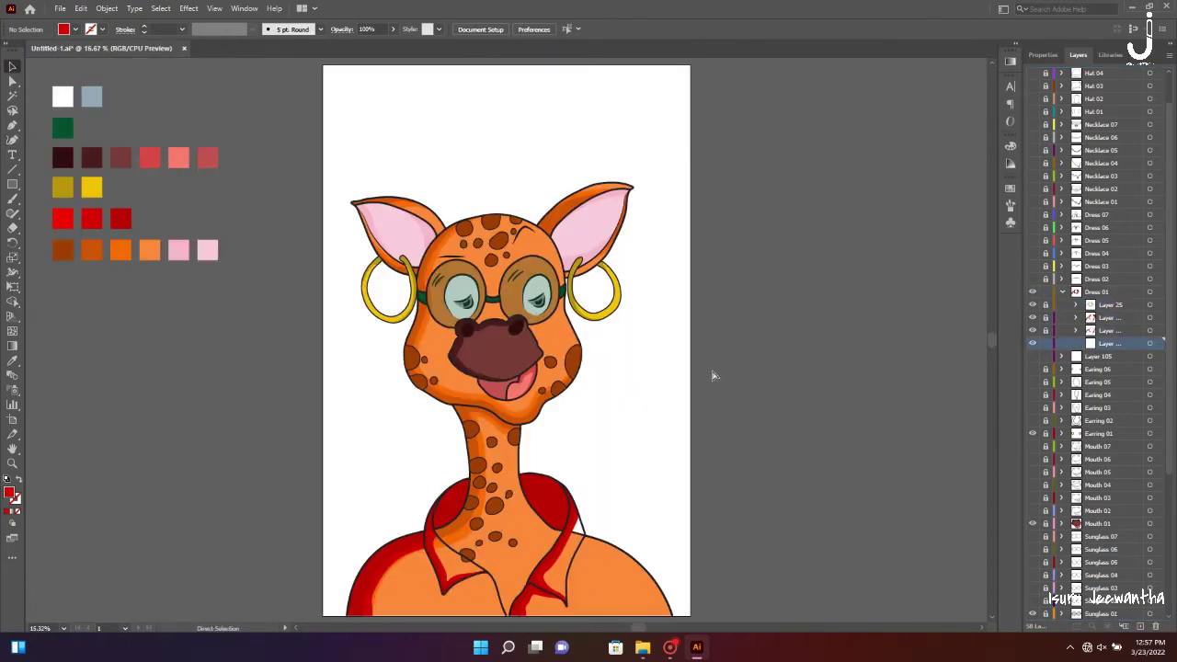
# Trace the left shirt body in red, from the hem up around the collar and shoulder
pyautogui.hotkey('ctrl', '=')
pyautogui.hotkey('ctrl', '=')
pyautogui.hotkey('shift', '`')
pyautogui.click(204, 524)
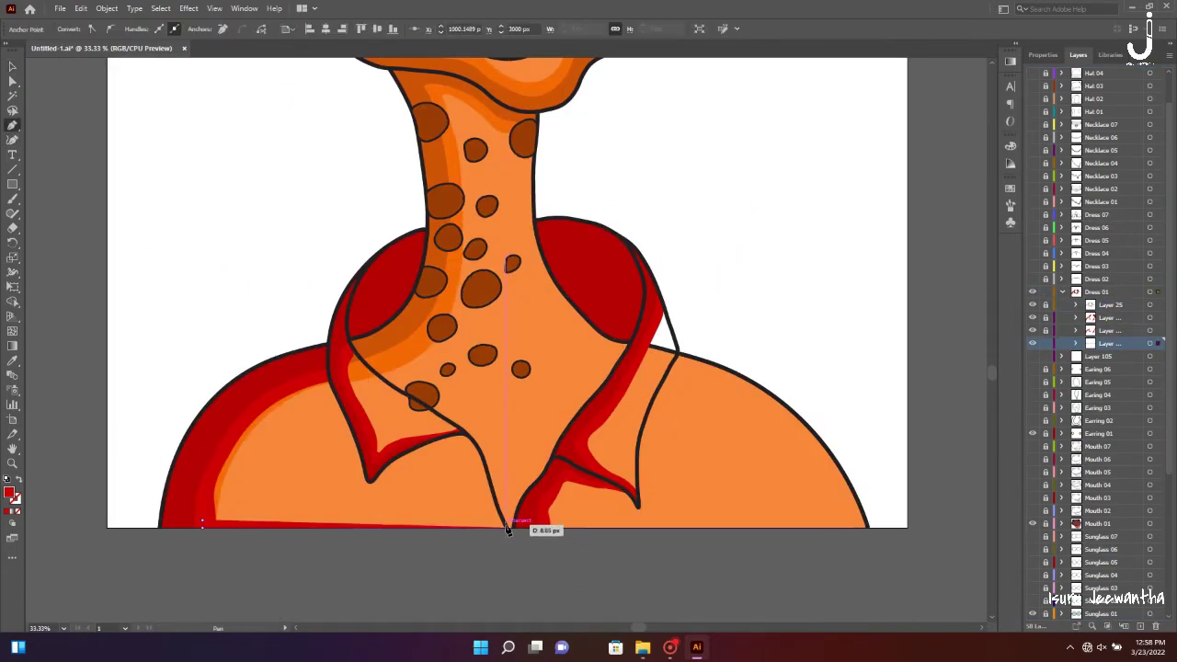
pyautogui.click(503, 525)
pyautogui.hotkey('ctrl', '=')
pyautogui.click(782, 273)
pyautogui.click(771, 233)
pyautogui.click(729, 162)
pyautogui.hotkey('ctrl', '-')
pyautogui.click(489, 181)
pyautogui.click(395, 249)
pyautogui.hotkey('ctrl', '0')
# Trace the right shirt body in red, from the hem along the shoulder to the collar
pyautogui.press('p')
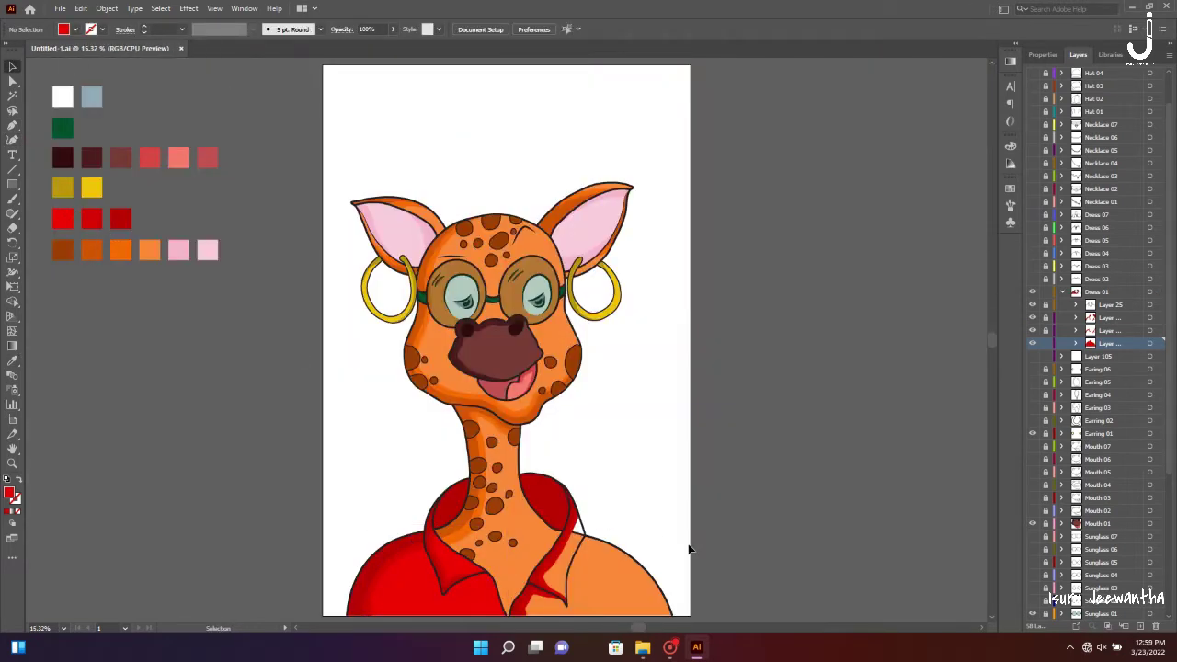
pyautogui.hotkey('ctrl', '=')
pyautogui.hotkey('ctrl', '=')
pyautogui.hotkey('ctrl', '=')
pyautogui.scroll(-3, 690, 536)
pyautogui.click(827, 520)
pyautogui.hotkey('shift', '`')
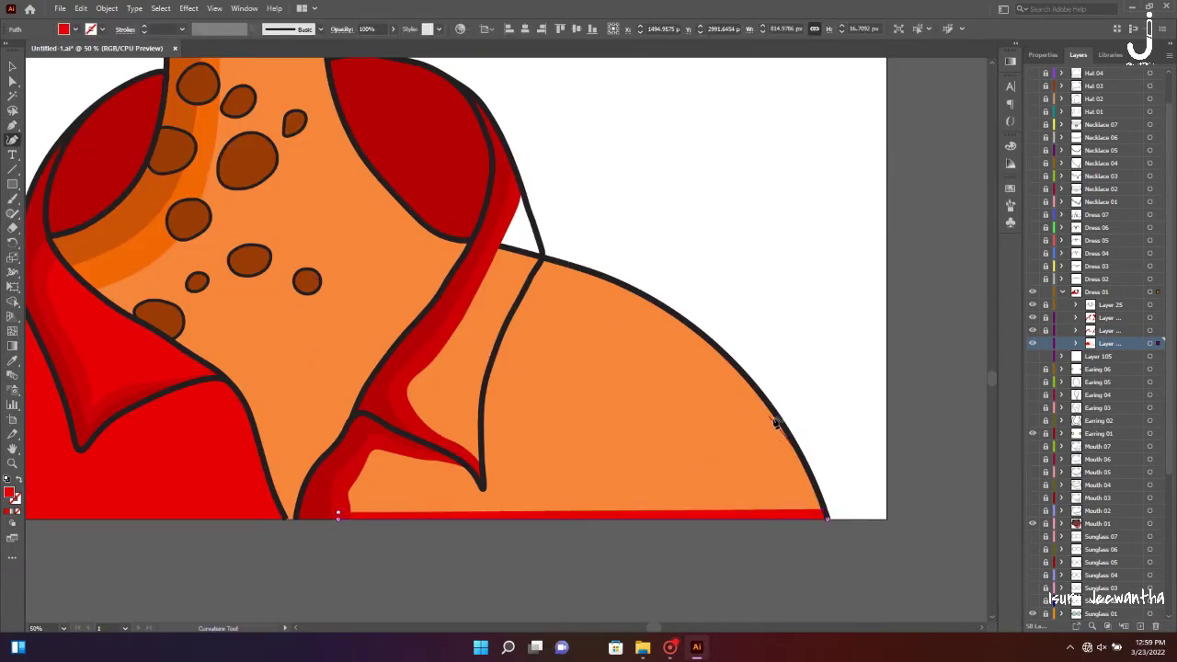
pyautogui.click(740, 371)
pyautogui.click(667, 308)
pyautogui.click(547, 260)
pyautogui.click(520, 187)
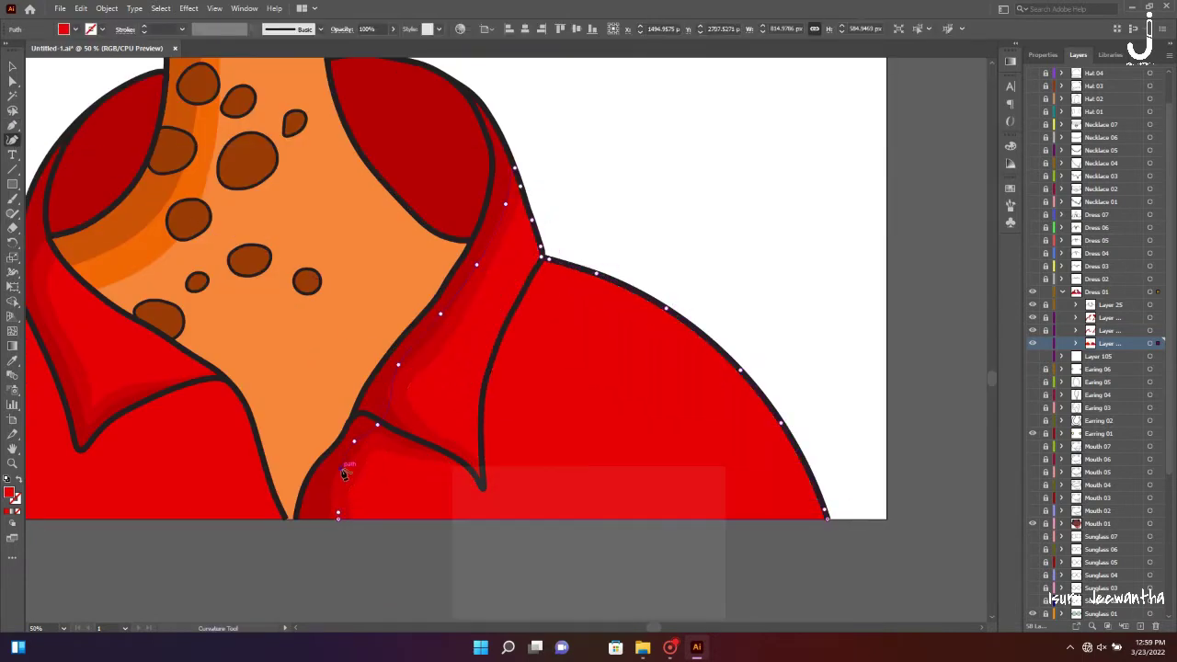
pyautogui.press('v')
# Deselect, fit the artboard and save, then show and expand the Necklace 01 layer
pyautogui.hotkey('ctrl', 'shift', 'a')
pyautogui.hotkey('ctrl', '0')
pyautogui.hotkey('ctrl', 's')
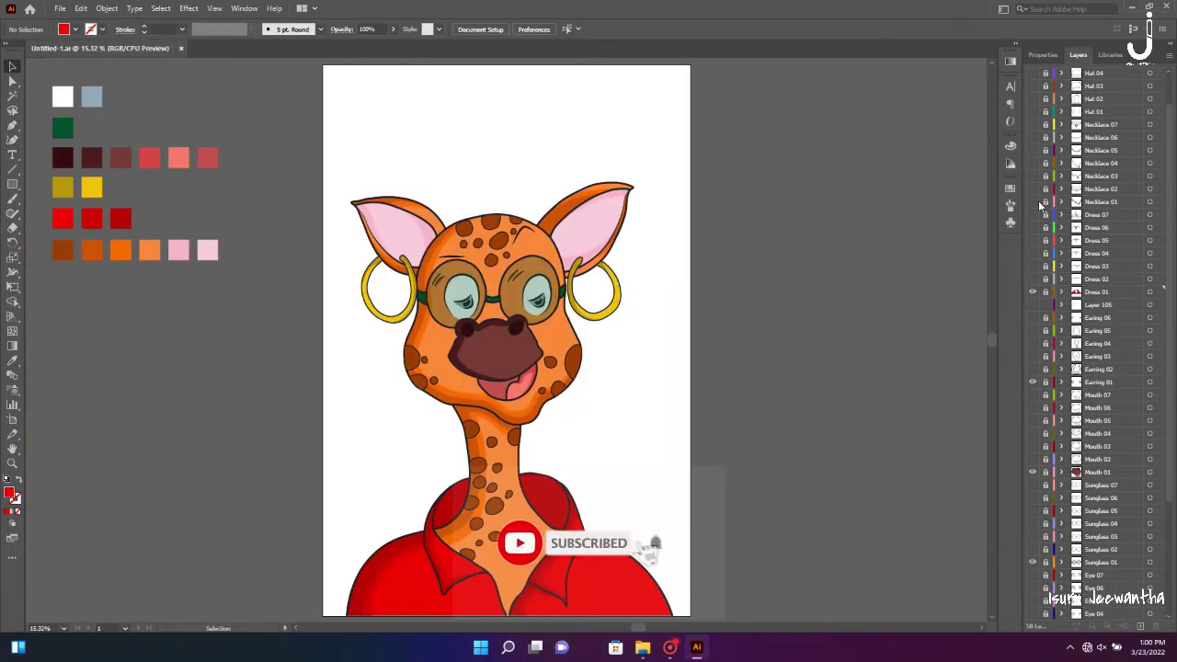
pyautogui.click(1062, 202)
pyautogui.click(1032, 202)
# Add a sublayer for the chain fill and begin a red fill inside the first chain link
pyautogui.click(1128, 627)
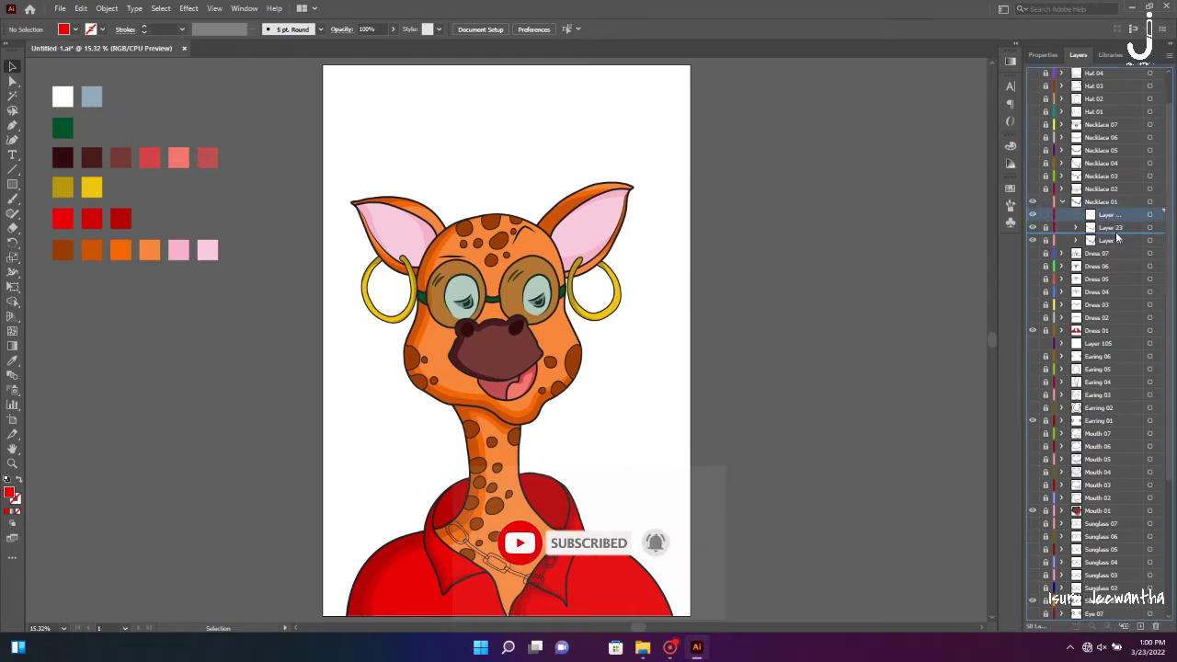
pyautogui.scroll(3, 559, 516)
pyautogui.scroll(1, 559, 516)
pyautogui.hotkey('shift', '`')
pyautogui.scroll(3, 355, 367)
pyautogui.scroll(3, 356, 377)
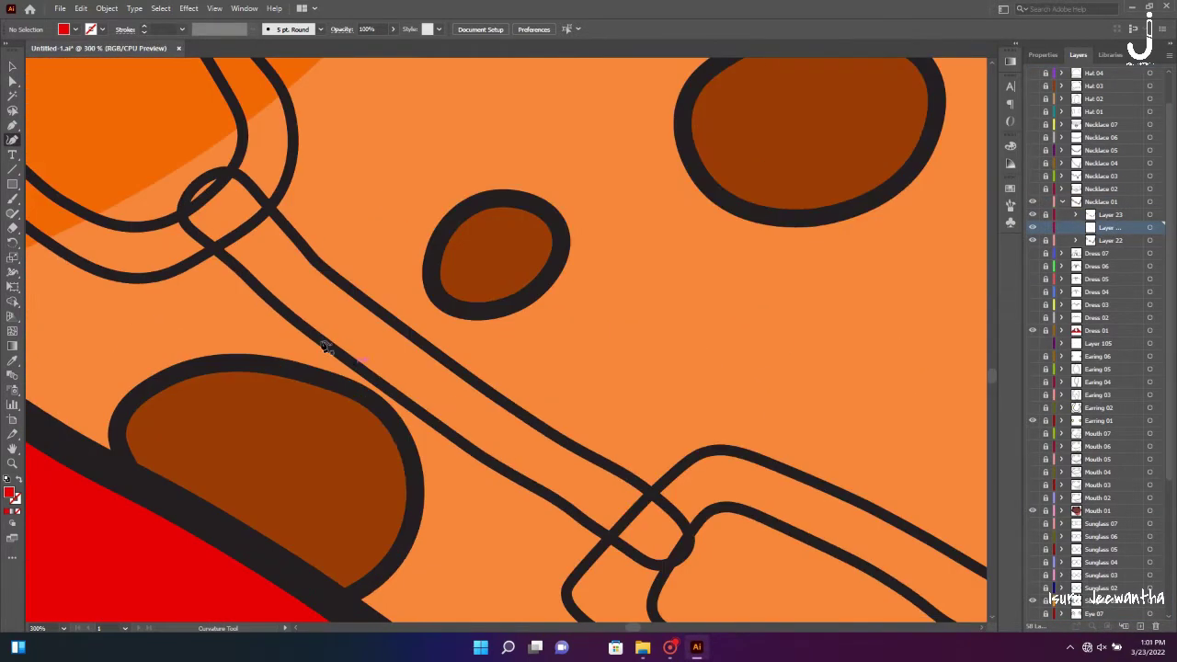
pyautogui.click(334, 350)
pyautogui.click(290, 274)
pyautogui.click(241, 174)
pyautogui.click(188, 192)
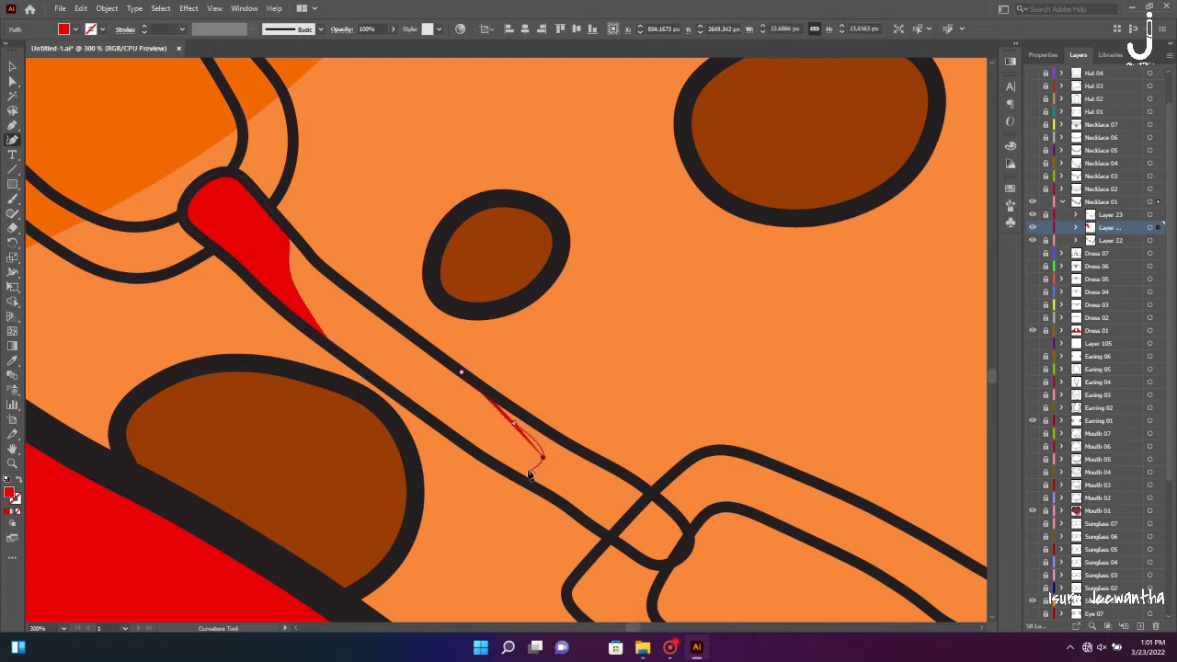
# Continue the red fill along the first chain link and close it around the link end
pyautogui.click(613, 541)
pyautogui.click(659, 565)
pyautogui.click(681, 556)
pyautogui.click(689, 534)
pyautogui.scroll(-5, 606, 438)
pyautogui.hscroll(5, 521, 469)
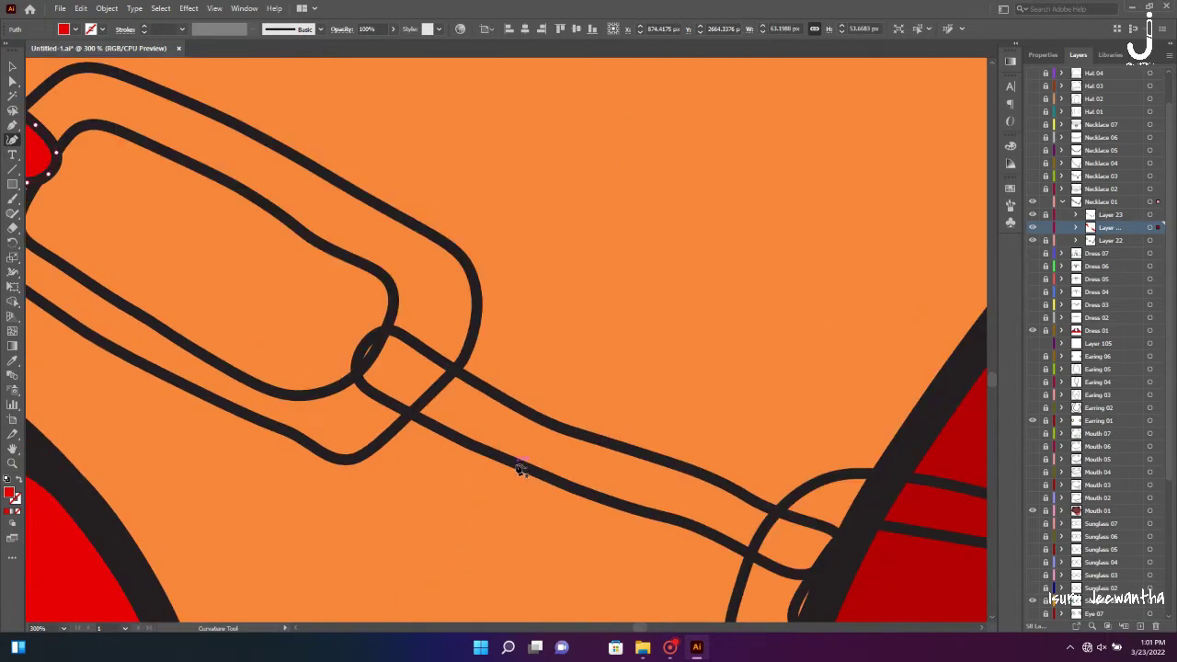
pyautogui.click(389, 335)
# Fill the inside of the next chain link with red
pyautogui.hscroll(5, 621, 494)
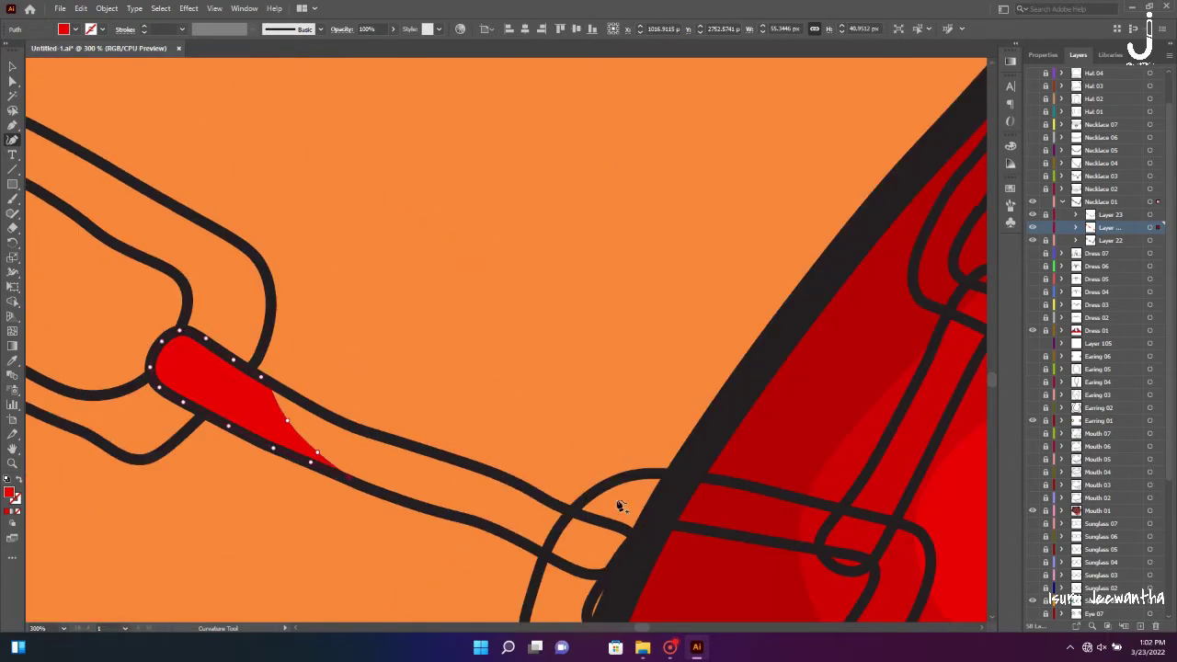
pyautogui.scroll(-3, 552, 414)
pyautogui.click(481, 337)
pyautogui.click(520, 380)
pyautogui.click(556, 429)
pyautogui.click(627, 424)
pyautogui.click(629, 401)
pyautogui.click(610, 392)
pyautogui.click(551, 369)
# Extend a red fill along the chain strap to close the last chain link
pyautogui.hscroll(5, 685, 355)
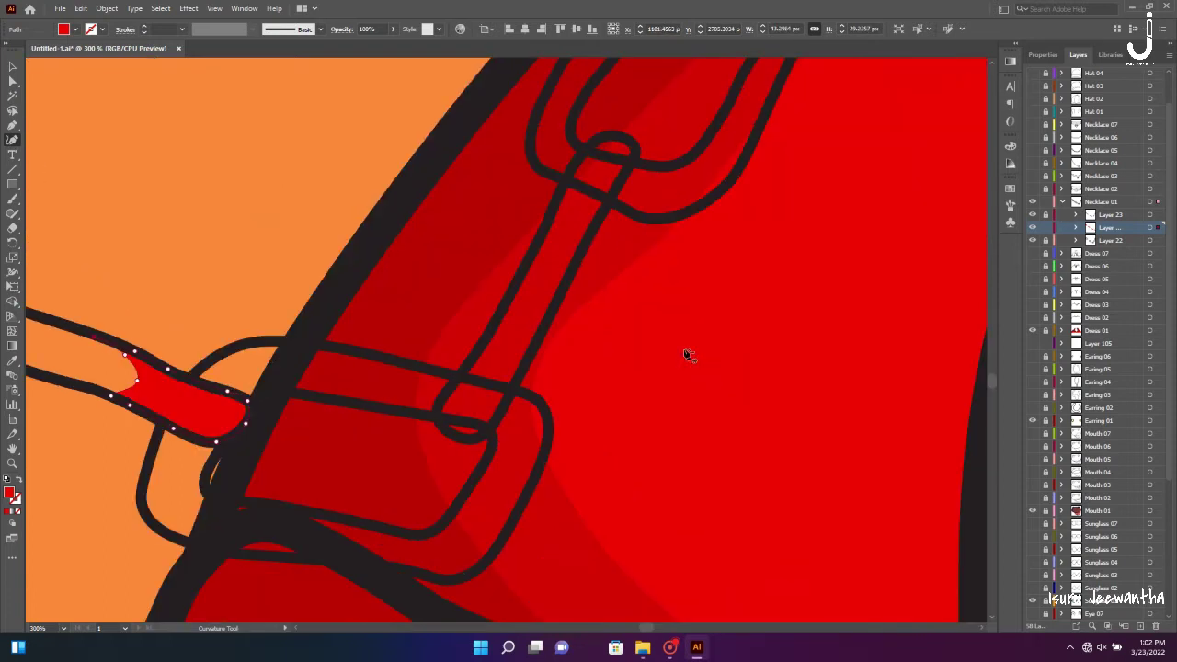
pyautogui.click(466, 373)
pyautogui.scroll(3, 578, 391)
pyautogui.scroll(2, 603, 260)
pyautogui.hscroll(2, 602, 260)
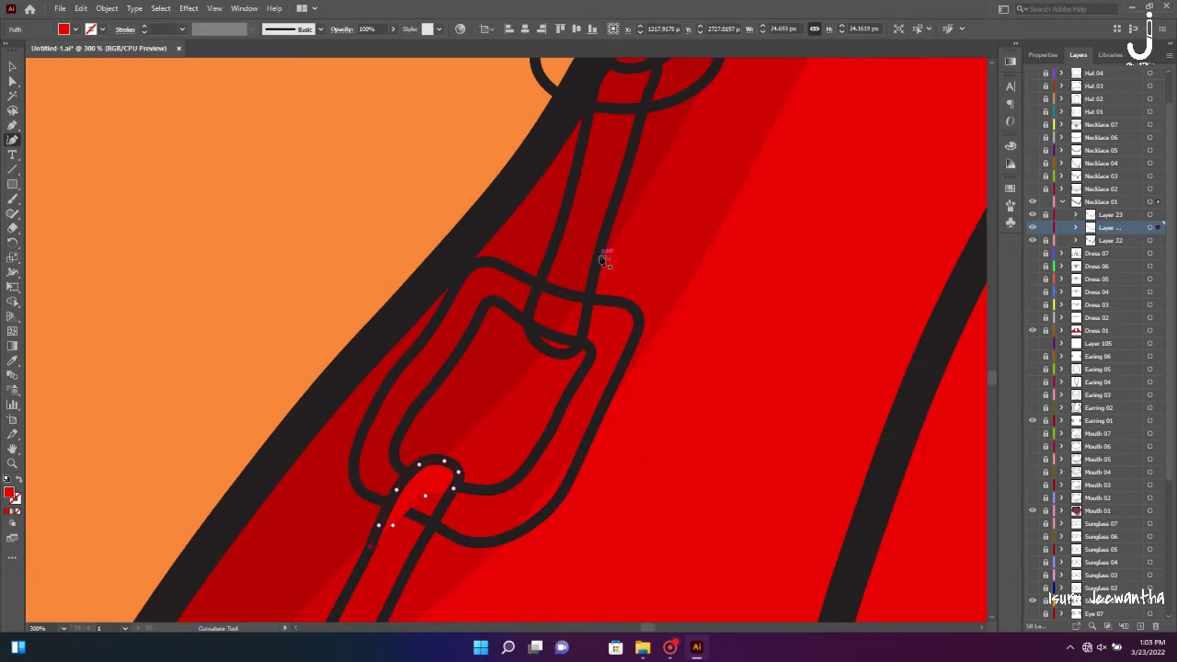
pyautogui.scroll(3, 571, 317)
pyautogui.click(578, 375)
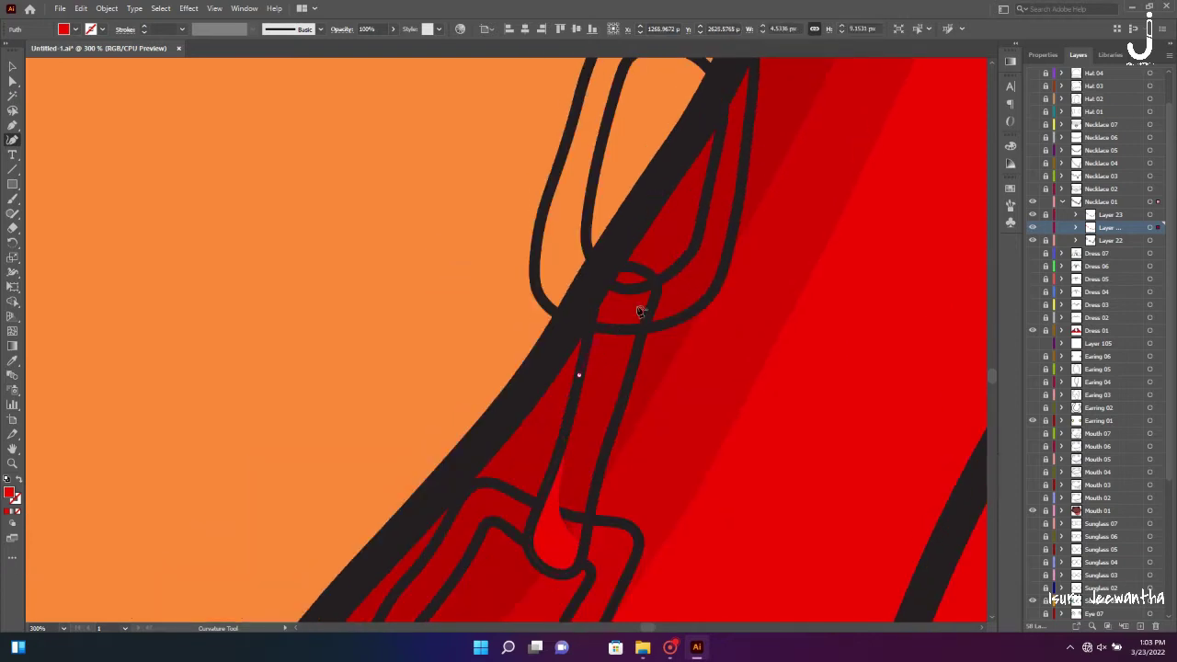
pyautogui.click(645, 274)
pyautogui.hotkey('ctrl', '0')
# Clear the selection, set the fill to none, and start a new shape on the chain
pyautogui.press('v')
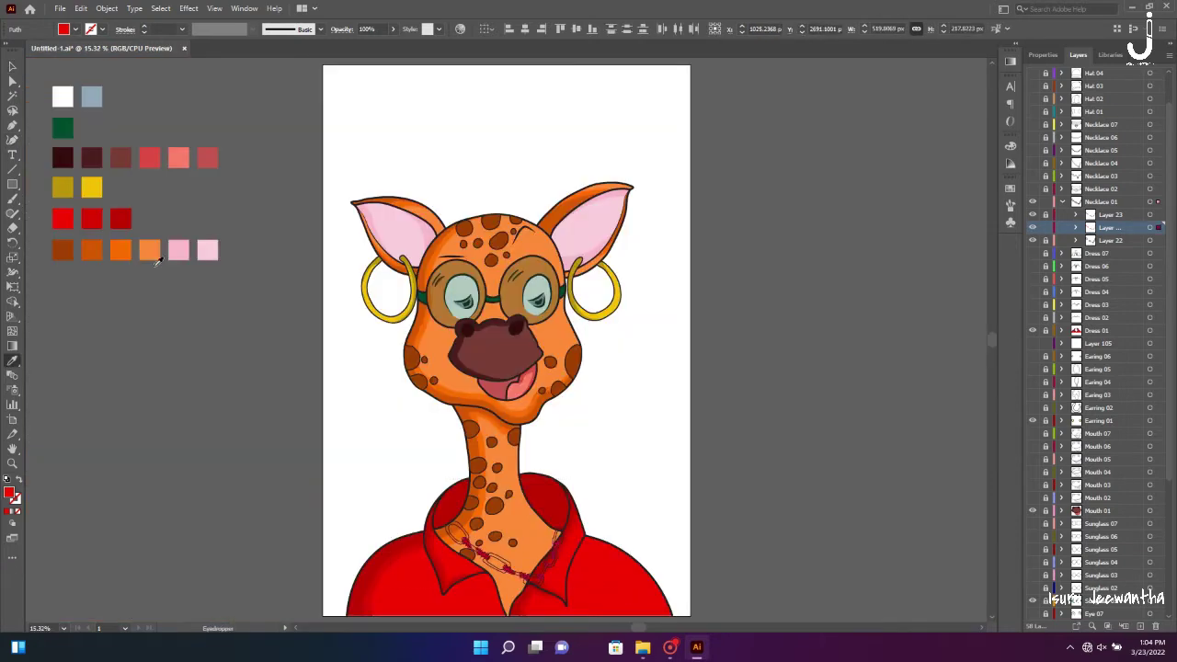
pyautogui.hotkey('ctrl', 'shift', 'a')
pyautogui.hotkey('ctrl', 'l')
pyautogui.scroll(10, 678, 337)
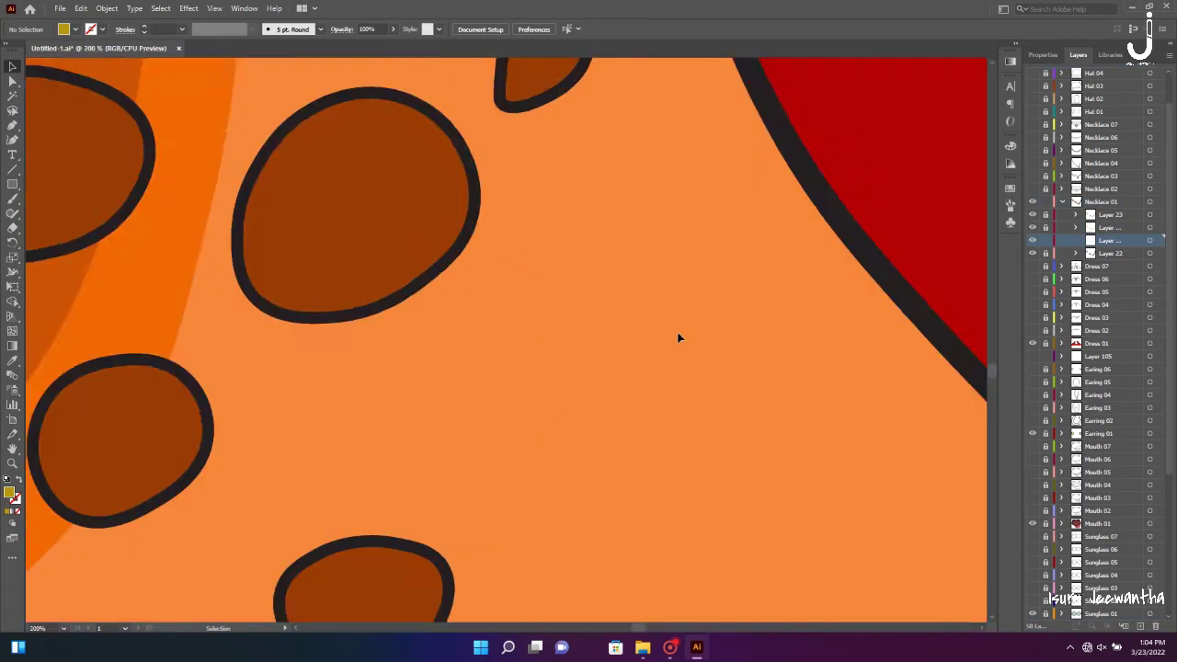
pyautogui.hotkey('shift', '`')
pyautogui.click(76, 28)
pyautogui.click(10, 50)
pyautogui.click(357, 312)
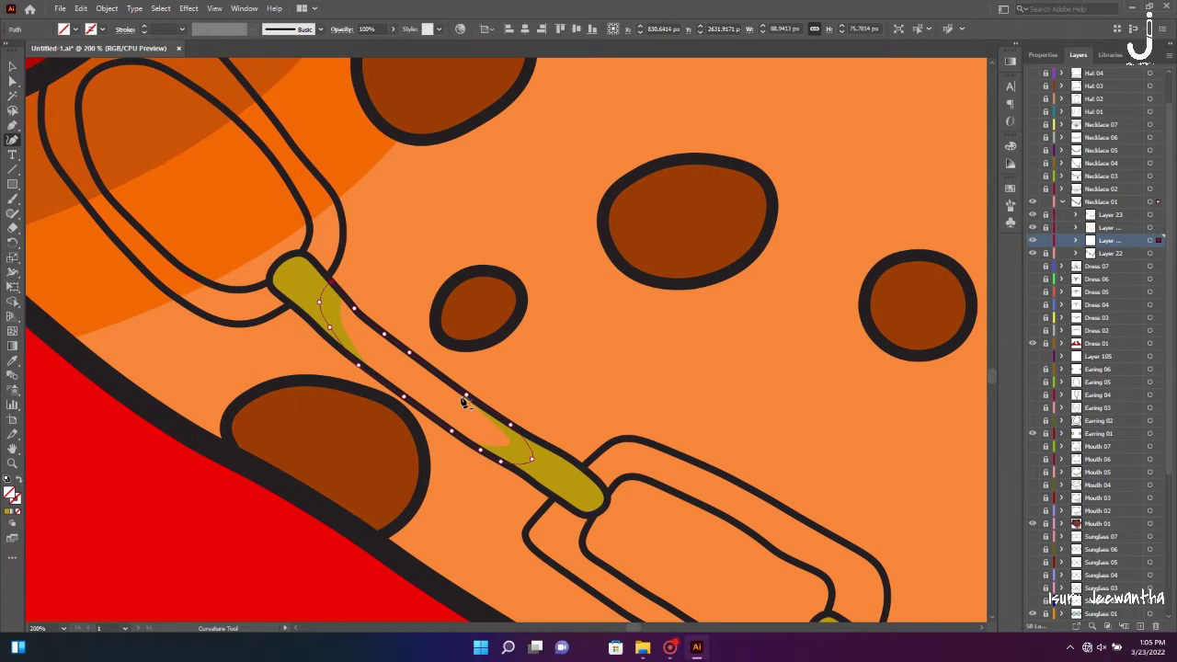
# Bring the lower chain links into view and select the necklace sublayer to draw on
pyautogui.scroll(-5, 464, 402)
pyautogui.moveTo(561, 521); pyautogui.dragTo(415, 474)
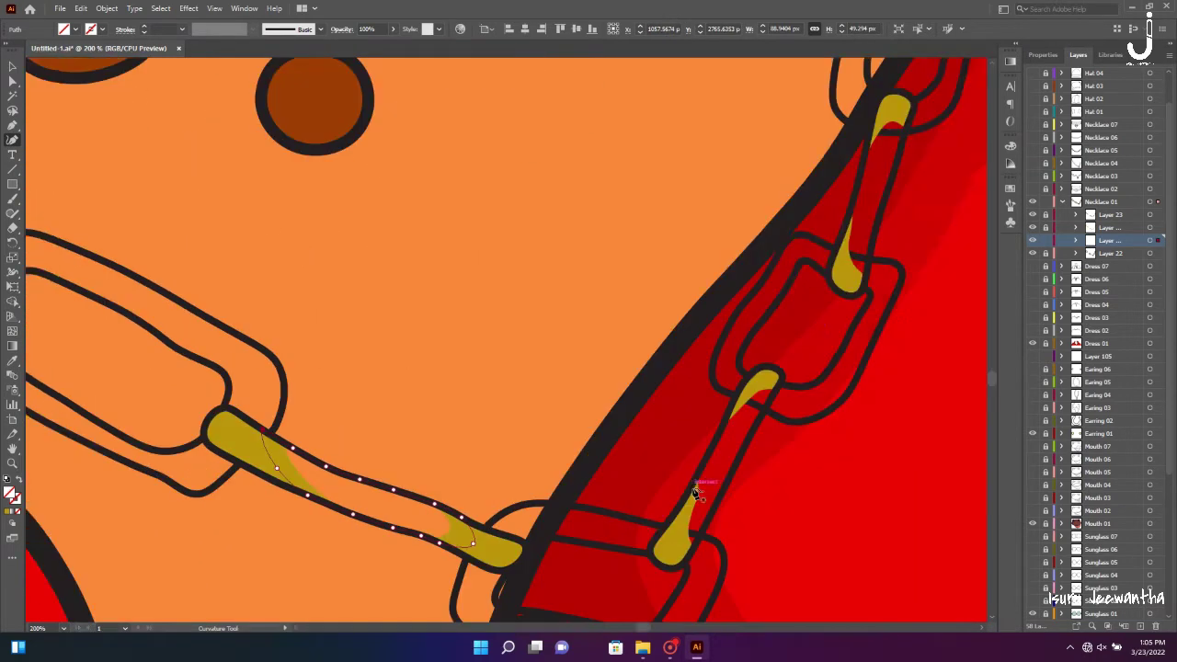
pyautogui.scroll(4, 540, 490)
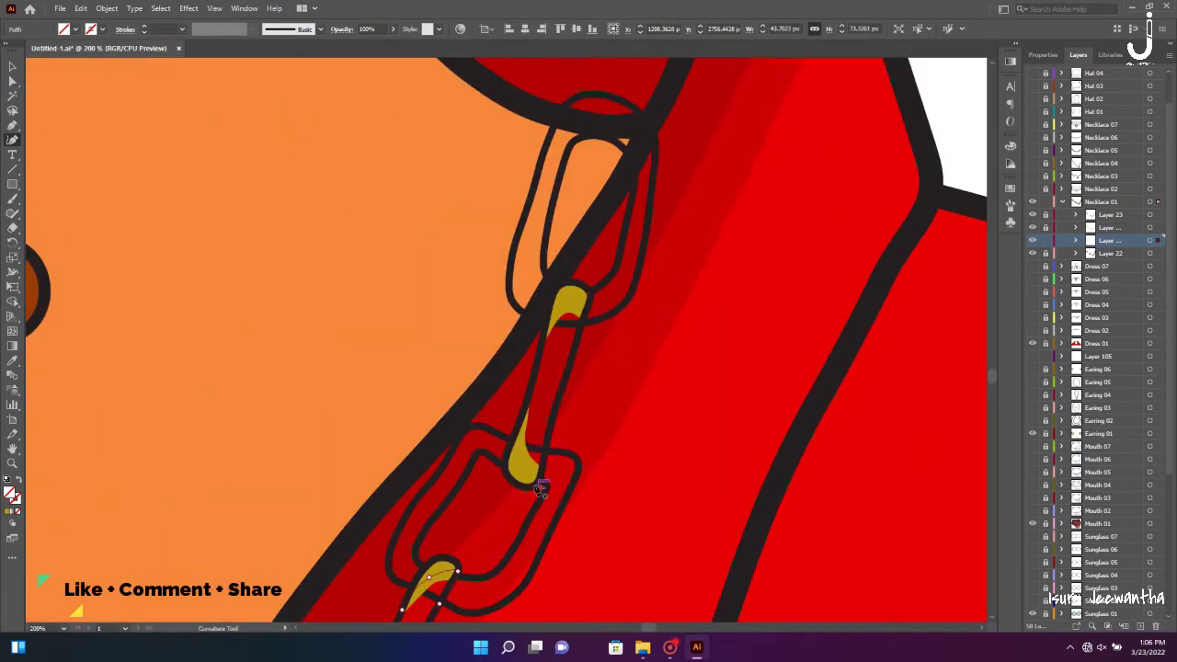
pyautogui.hotkey('ctrl', '0')
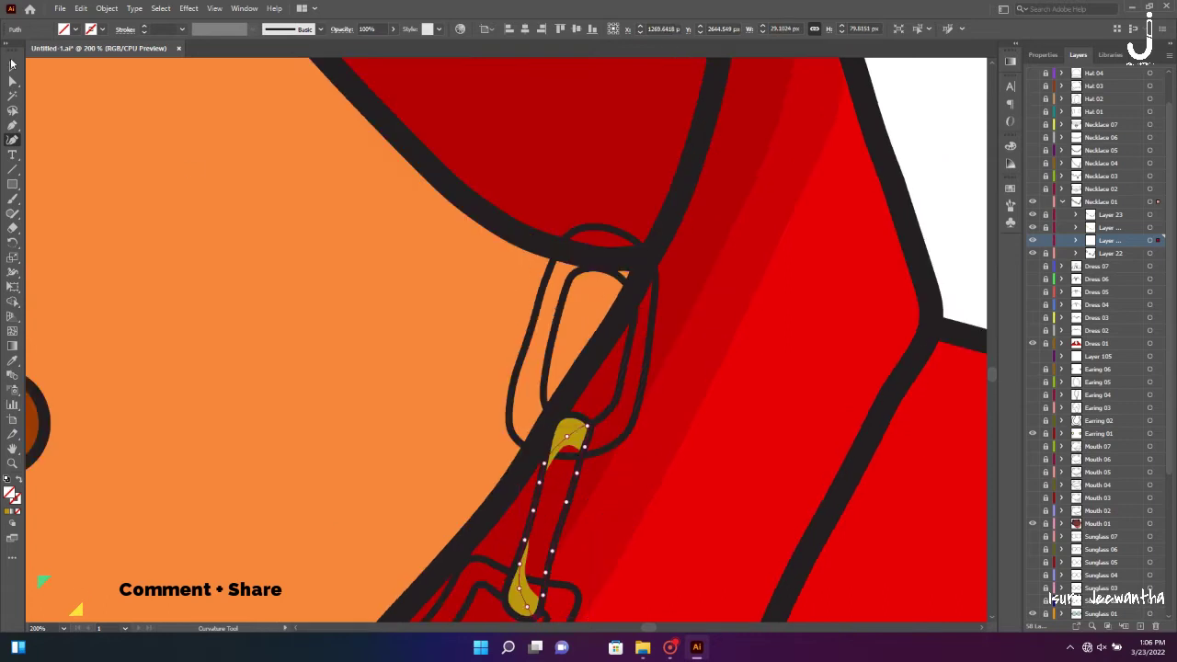
pyautogui.click(13, 66)
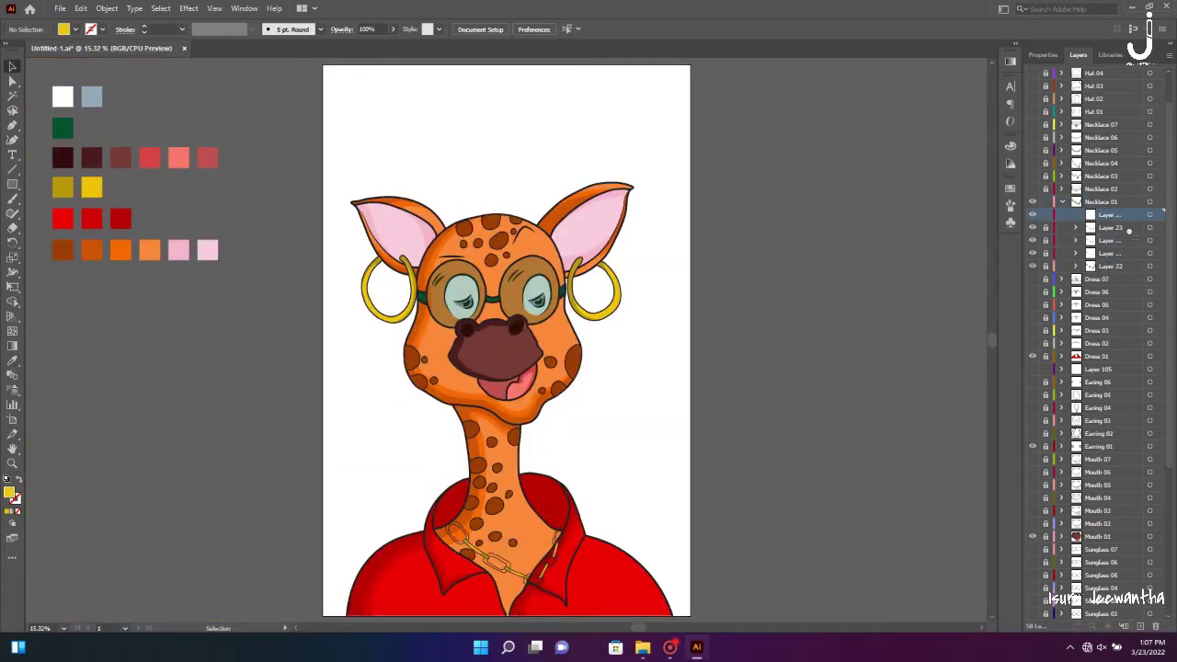
pyautogui.hotkey('ctrl', '=')
pyautogui.hotkey('ctrl', '=')
pyautogui.hotkey('ctrl', '=')
# Trace a yellow highlight along a chain link's top and down its left side
pyautogui.click(319, 247)
pyautogui.click(247, 213)
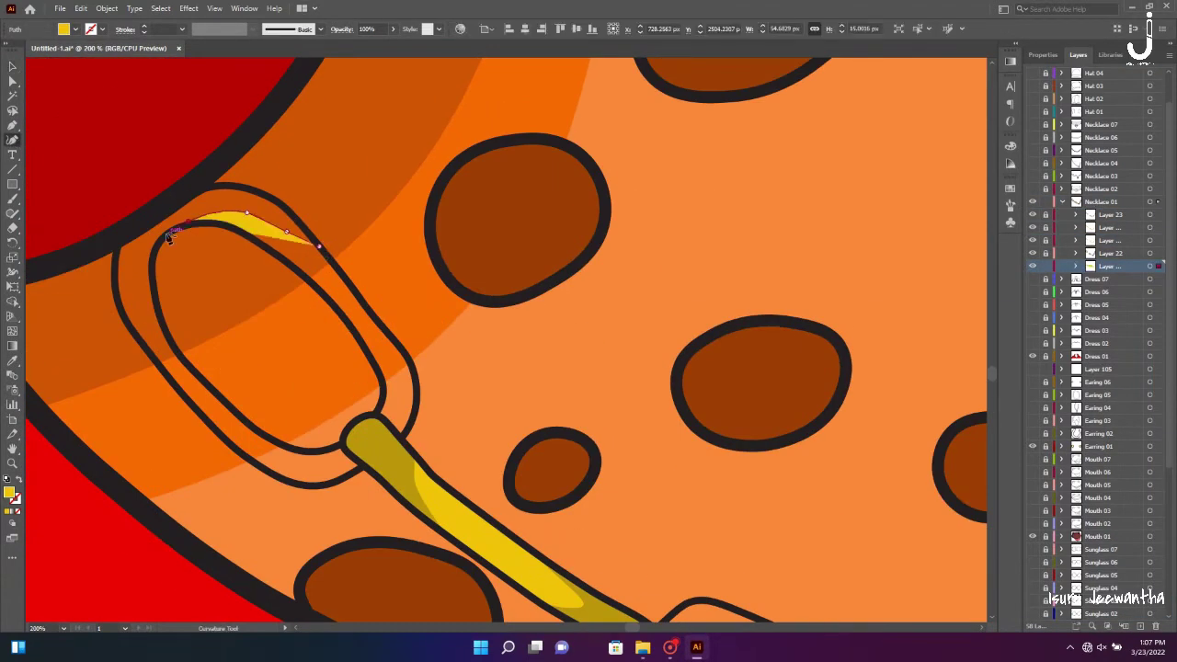
pyautogui.click(166, 233)
pyautogui.click(162, 325)
pyautogui.click(254, 463)
pyautogui.click(152, 356)
pyautogui.click(118, 302)
pyautogui.click(114, 259)
pyautogui.click(129, 227)
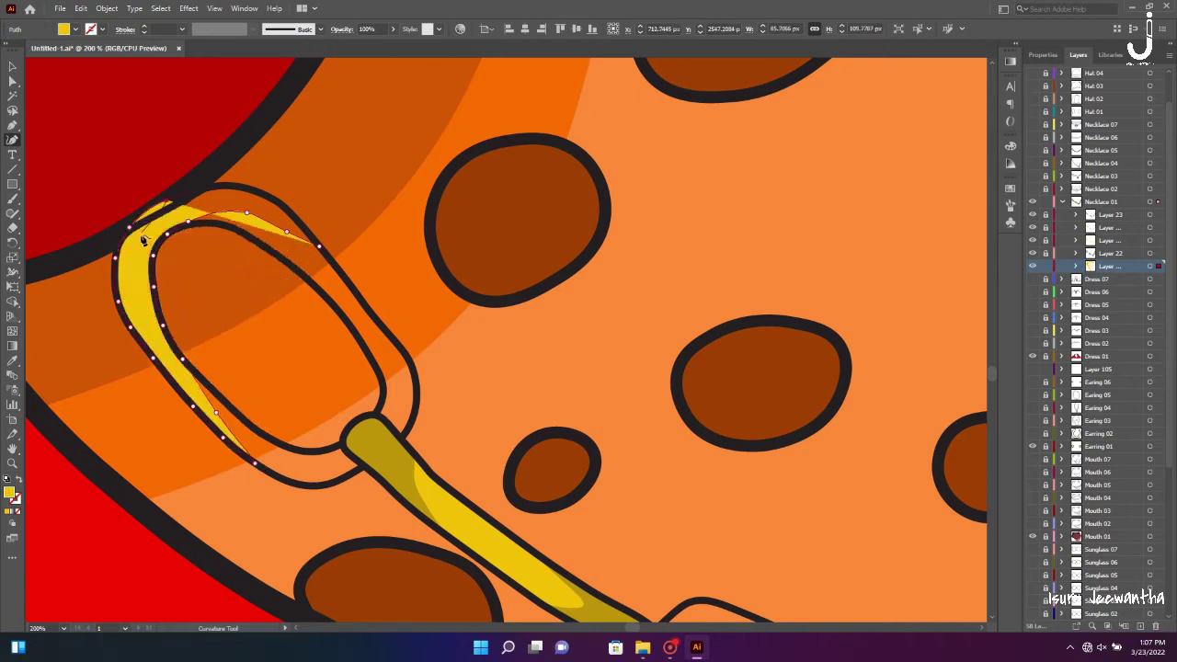
# Close the highlight along the link's top edge and extend it up the right side
pyautogui.click(181, 198)
pyautogui.click(208, 187)
pyautogui.click(250, 190)
pyautogui.click(318, 247)
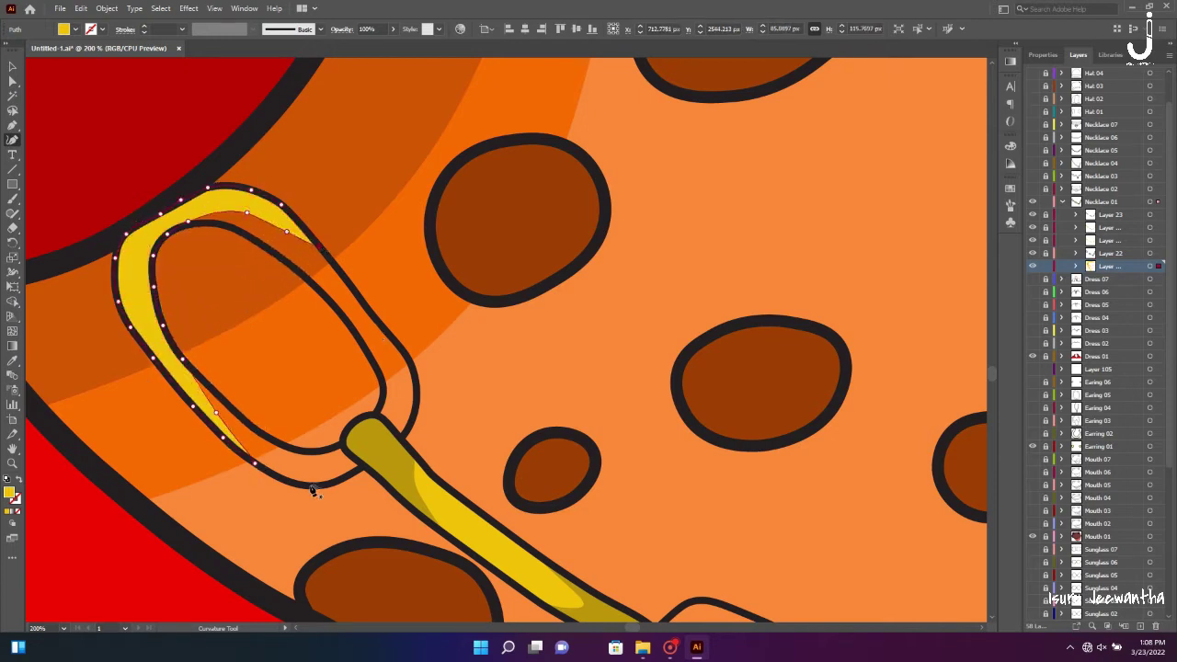
pyautogui.click(380, 377)
pyautogui.click(377, 321)
pyautogui.click(408, 359)
pyautogui.click(415, 398)
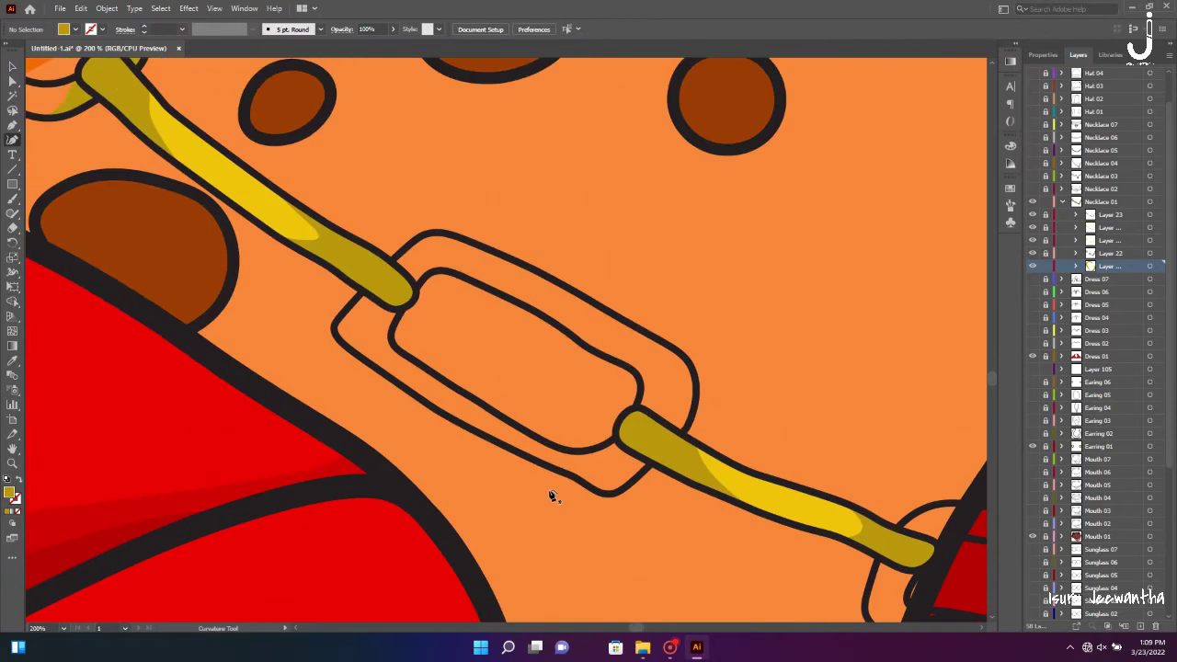
# Draw a dark gold band around the outline of the chain link on the neck
pyautogui.click(509, 448)
pyautogui.click(441, 385)
pyautogui.click(395, 318)
pyautogui.click(422, 278)
pyautogui.click(520, 264)
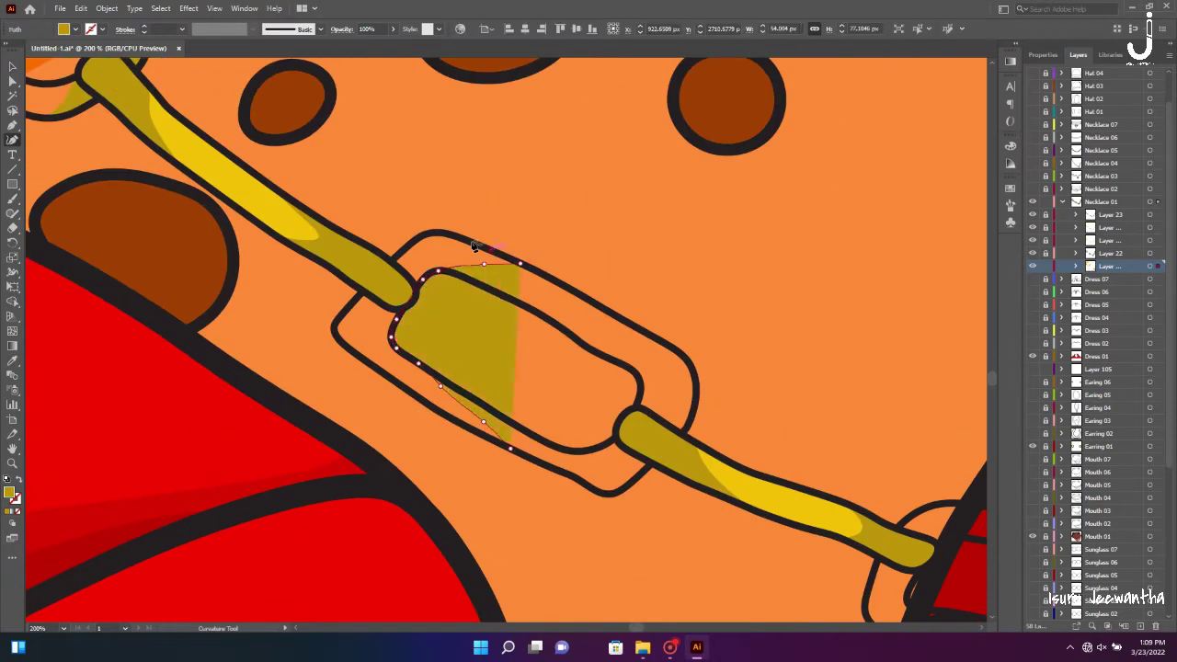
pyautogui.click(429, 233)
pyautogui.click(335, 333)
# Complete that link's dark gold band along its right side
pyautogui.hscroll(5, 513, 450)
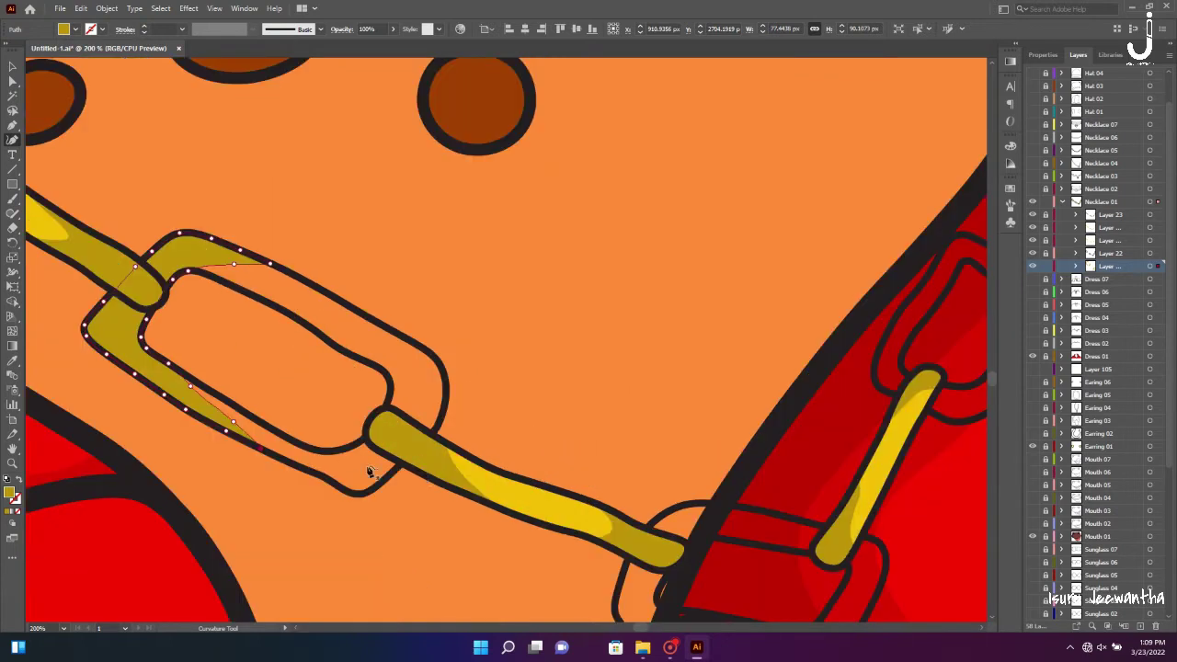
pyautogui.click(375, 342)
pyautogui.click(348, 306)
pyautogui.click(374, 320)
pyautogui.click(409, 342)
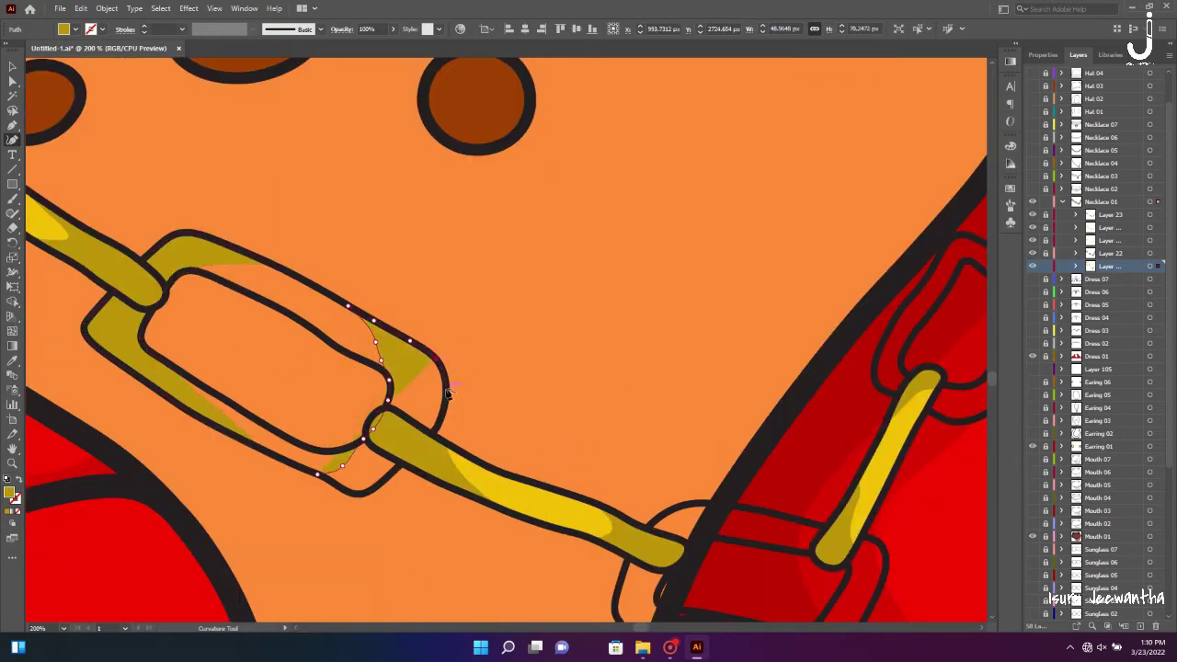
pyautogui.click(445, 390)
pyautogui.click(412, 451)
# Wrap a dark gold band around the top and left edges of the collar link
pyautogui.scroll(-3, 318, 479)
pyautogui.hscroll(3, 589, 478)
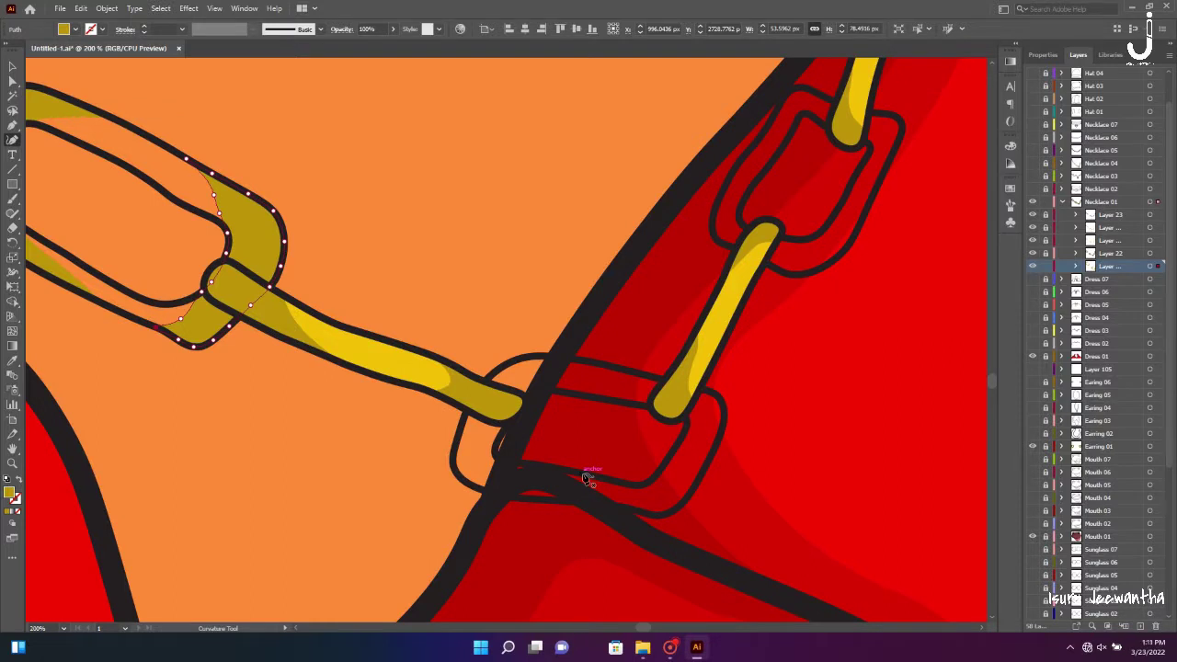
pyautogui.click(529, 480)
pyautogui.click(594, 364)
pyautogui.click(533, 355)
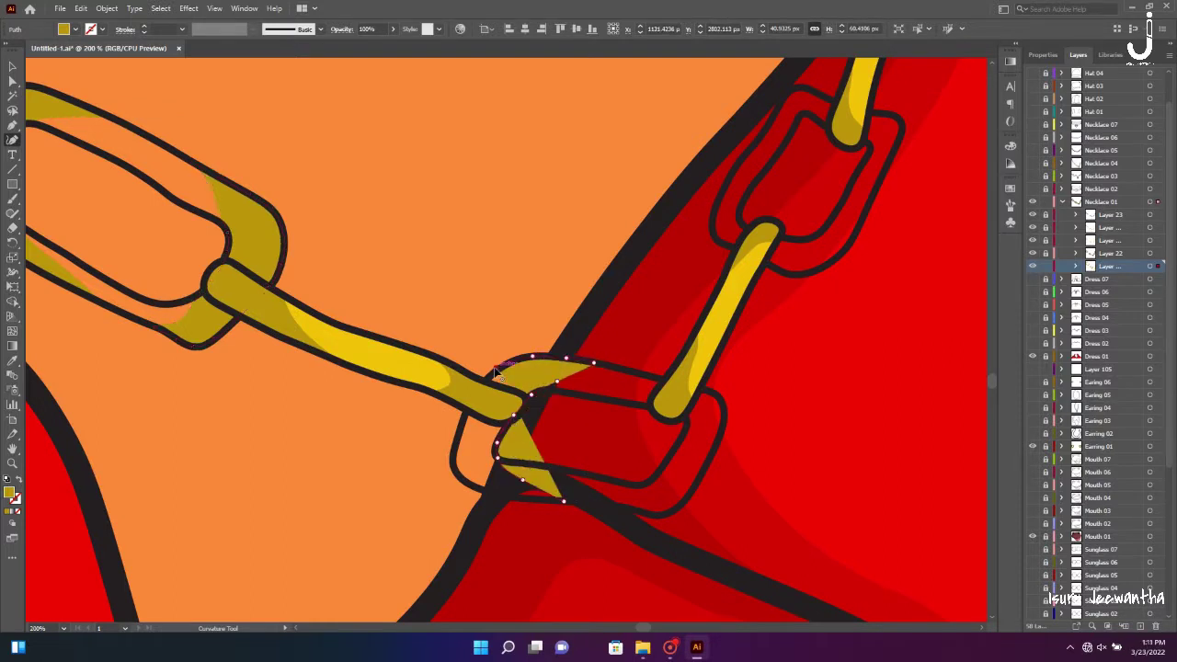
pyautogui.click(498, 371)
pyautogui.click(462, 420)
pyautogui.click(453, 460)
pyautogui.click(512, 501)
pyautogui.click(604, 399)
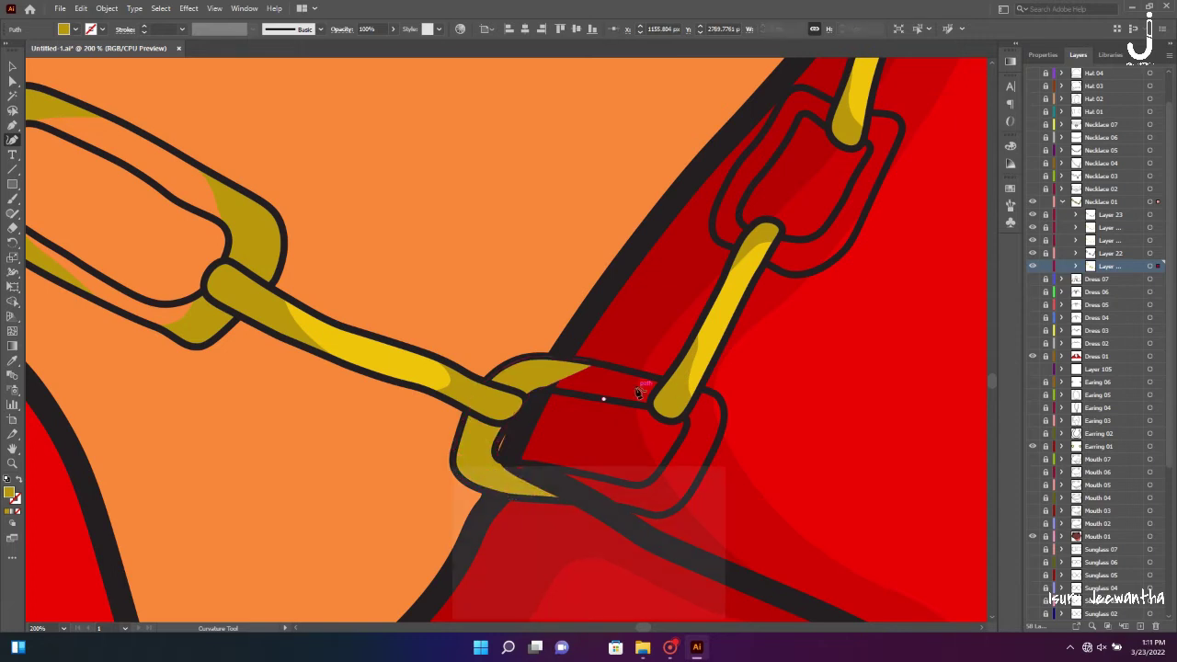
# Add a dark gold crescent along the bottom of the next link
pyautogui.scroll(4, 583, 426)
pyautogui.hscroll(4, 583, 426)
pyautogui.click(525, 402)
pyautogui.click(575, 416)
pyautogui.click(633, 411)
pyautogui.click(623, 428)
pyautogui.click(594, 448)
pyautogui.click(572, 451)
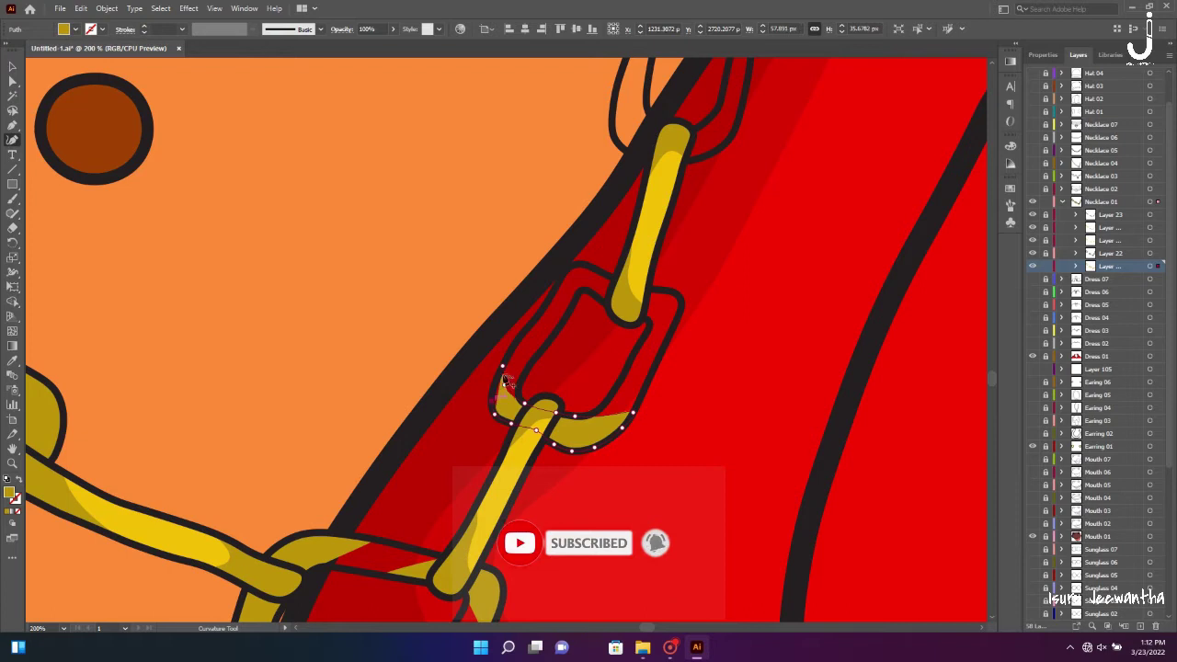
pyautogui.click(504, 368)
pyautogui.scroll(3, 652, 337)
pyautogui.click(647, 338)
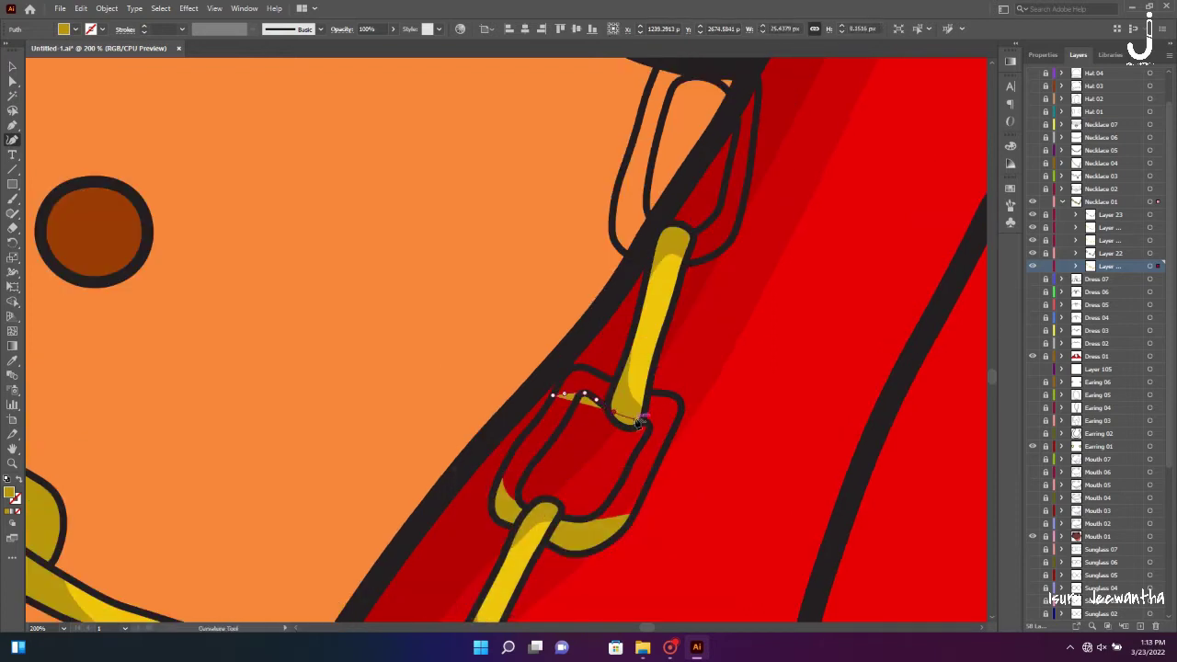
# Extend the gold fill along the link's lower right and over the upper link's top
pyautogui.scroll(5, 613, 360)
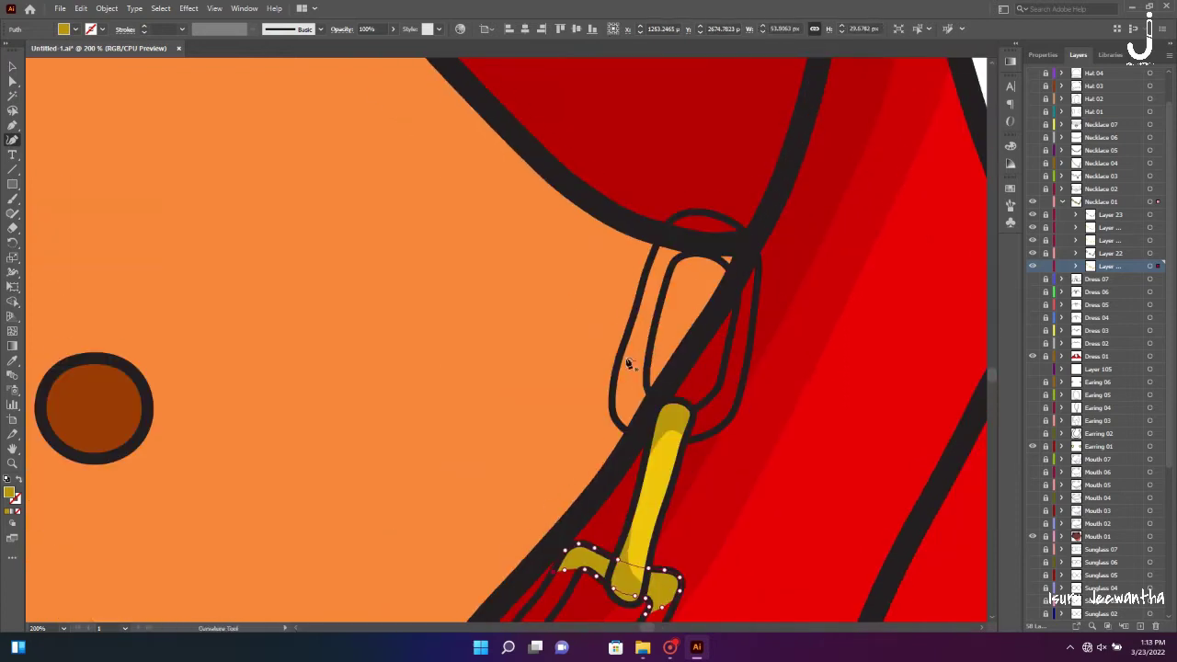
pyautogui.click(714, 393)
pyautogui.click(745, 369)
pyautogui.click(632, 438)
pyautogui.scroll(3, 644, 424)
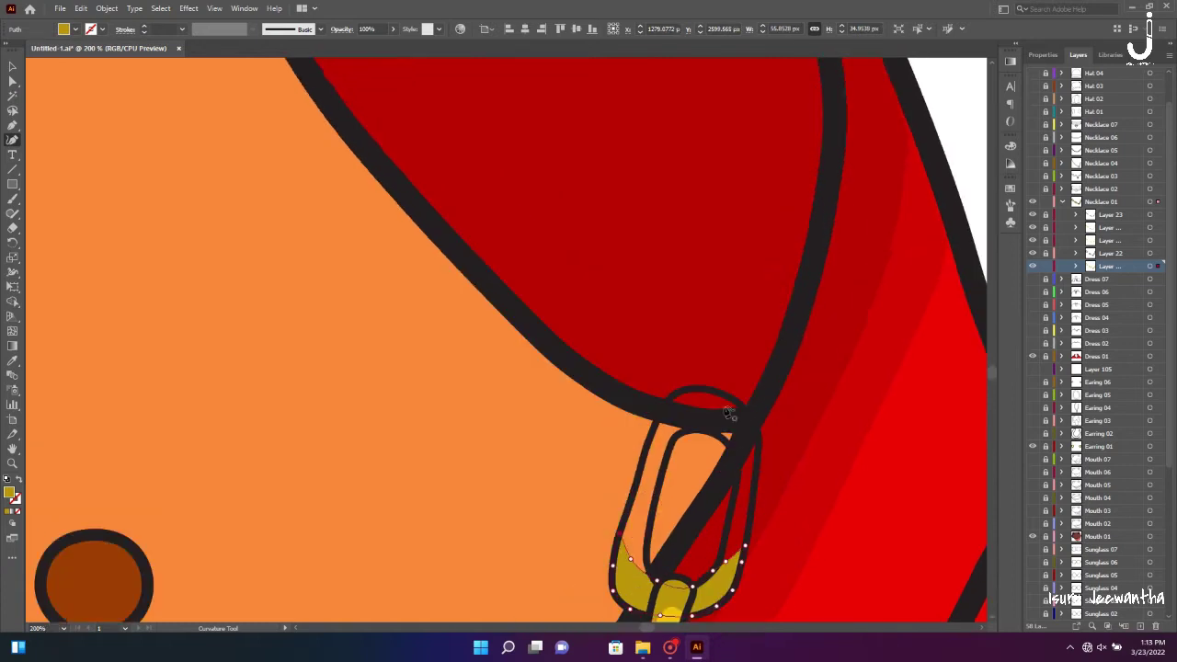
pyautogui.scroll(-1, 759, 393)
pyautogui.click(664, 330)
pyautogui.click(683, 319)
pyautogui.click(719, 319)
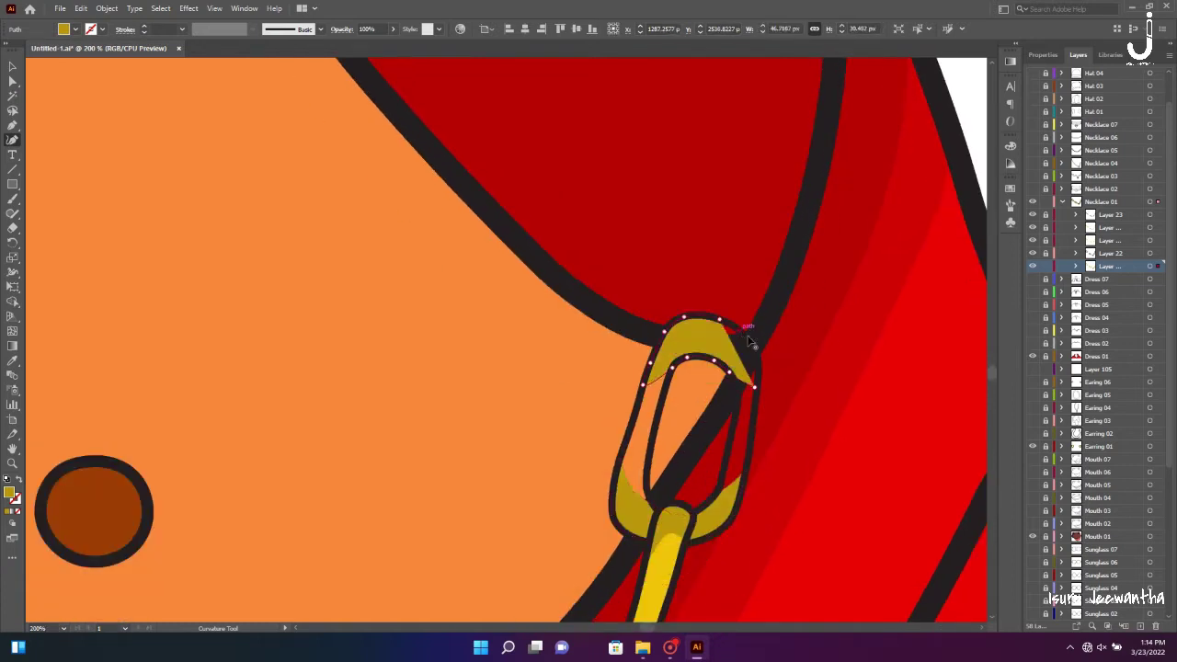
# Deselect, then begin a new curved shape along the top link's right edge
pyautogui.hotkey('ctrl', 'shift', 'a')
pyautogui.hotkey('shift', '`')
pyautogui.click(728, 371)
pyautogui.click(736, 390)
pyautogui.click(733, 422)
pyautogui.click(725, 457)
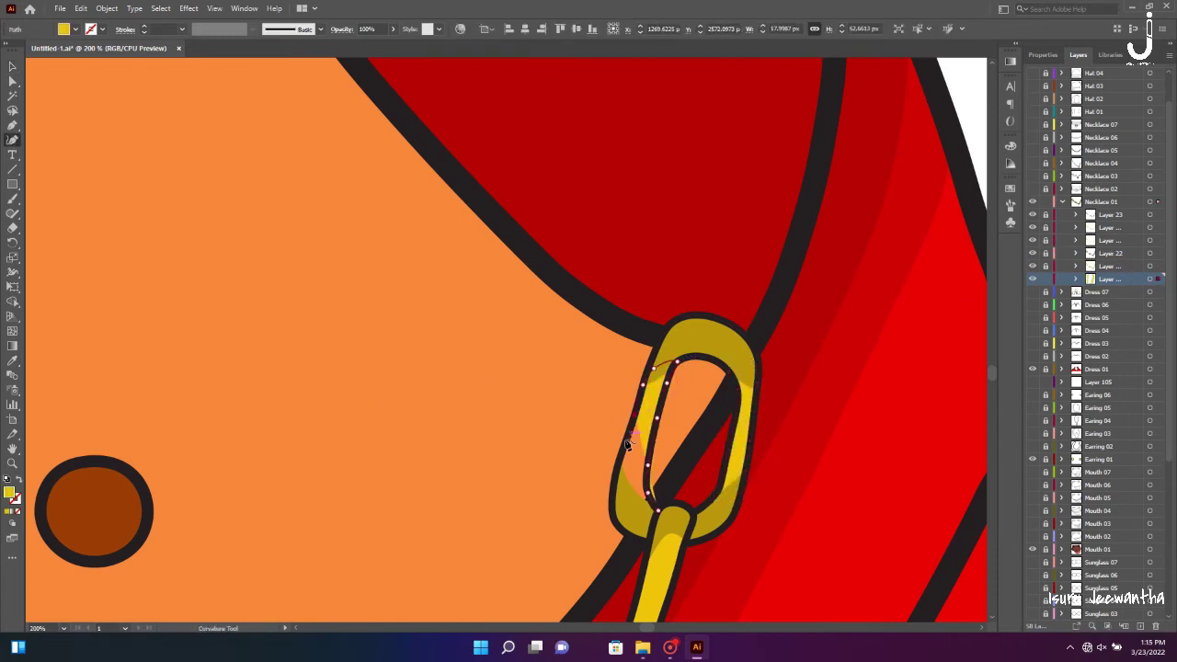
# Cover the lower link's bottom and right edges with a bright yellow highlight
pyautogui.scroll(-5, 345, 494)
pyautogui.click(583, 392)
pyautogui.click(510, 508)
pyautogui.click(530, 521)
pyautogui.click(602, 528)
pyautogui.click(633, 517)
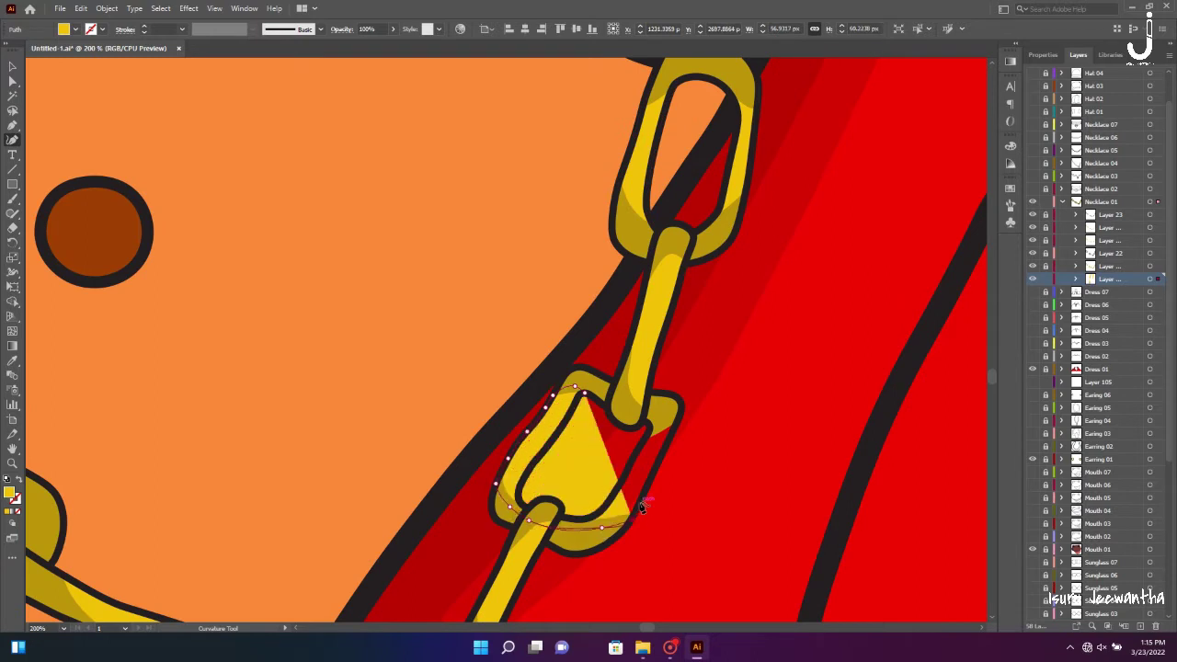
pyautogui.click(650, 478)
pyautogui.click(681, 411)
# Trace the lower link's inner edge so its hole stays open
pyautogui.click(634, 454)
pyautogui.click(623, 474)
pyautogui.click(613, 495)
pyautogui.click(598, 513)
pyautogui.click(579, 519)
pyautogui.click(520, 495)
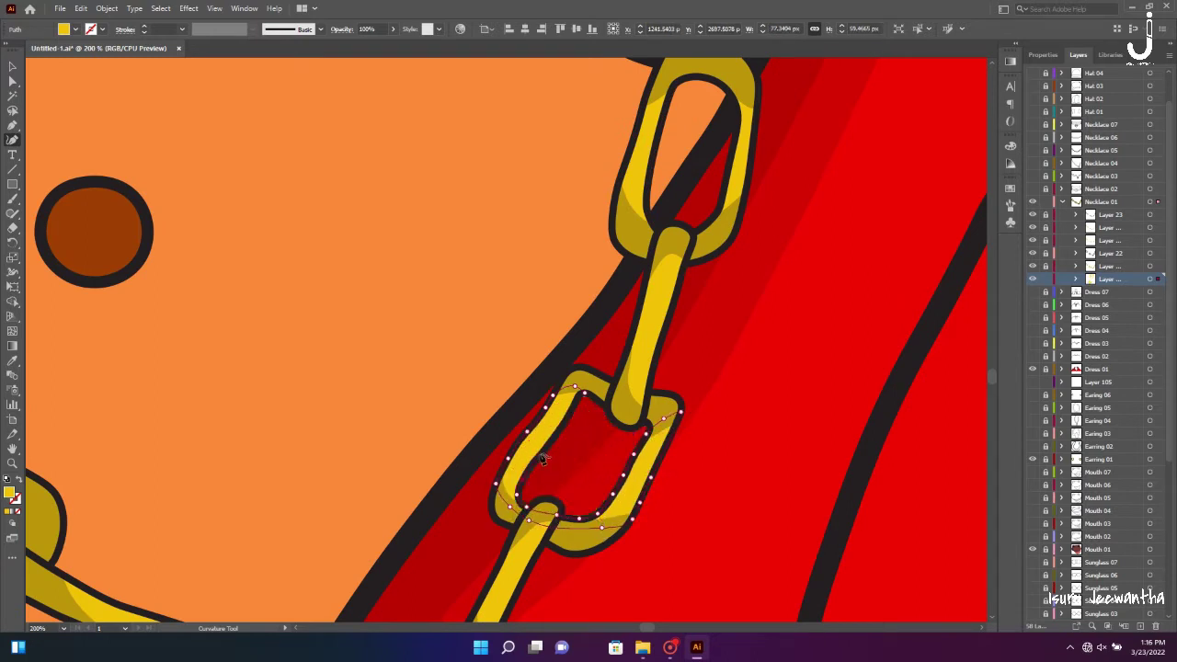
# Add a bright yellow highlight inside the collar link
pyautogui.scroll(-4, 558, 501)
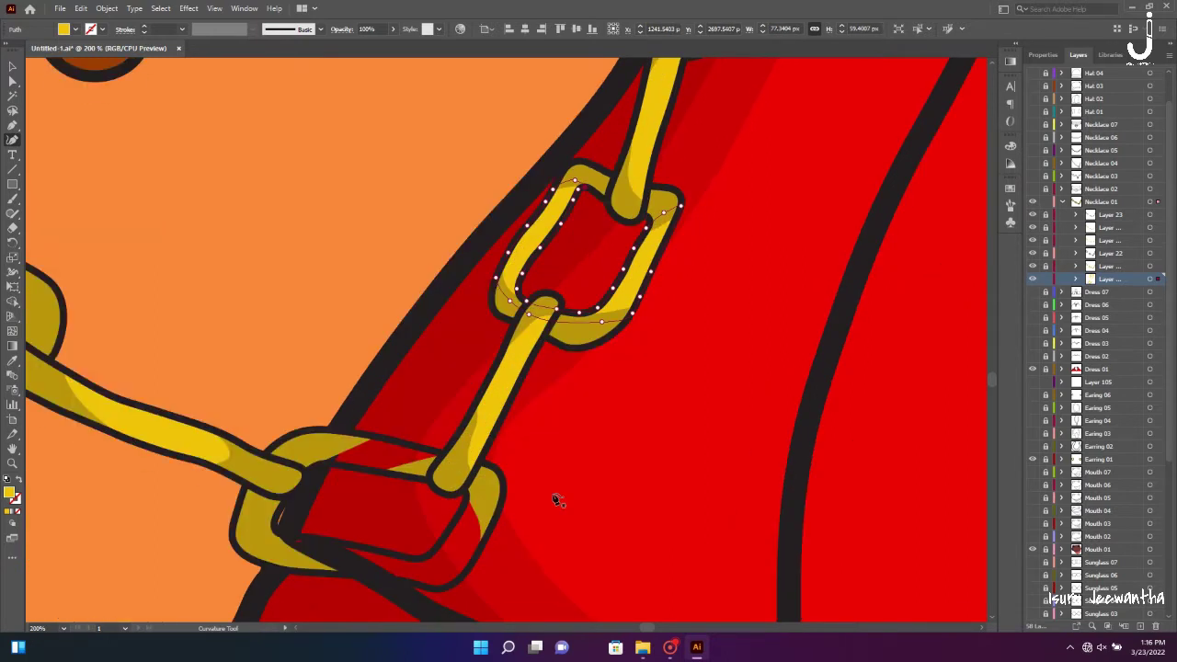
pyautogui.scroll(-2, 558, 501)
pyautogui.click(411, 444)
pyautogui.click(454, 405)
pyautogui.click(469, 373)
pyautogui.click(488, 412)
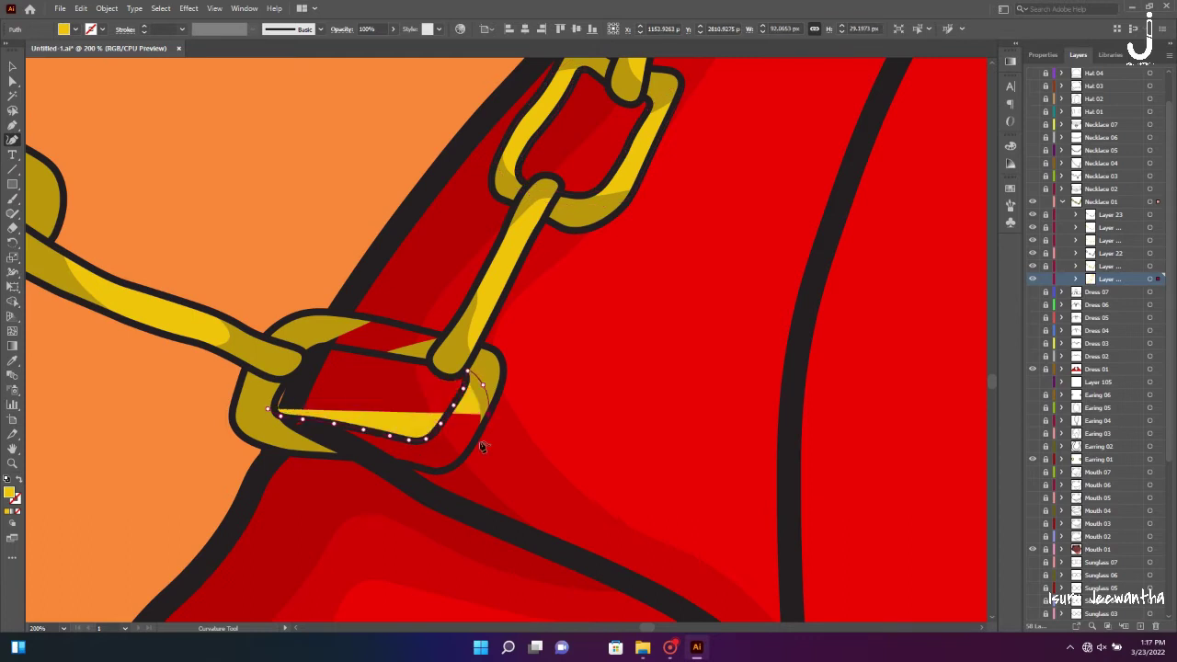
pyautogui.click(459, 459)
pyautogui.click(416, 467)
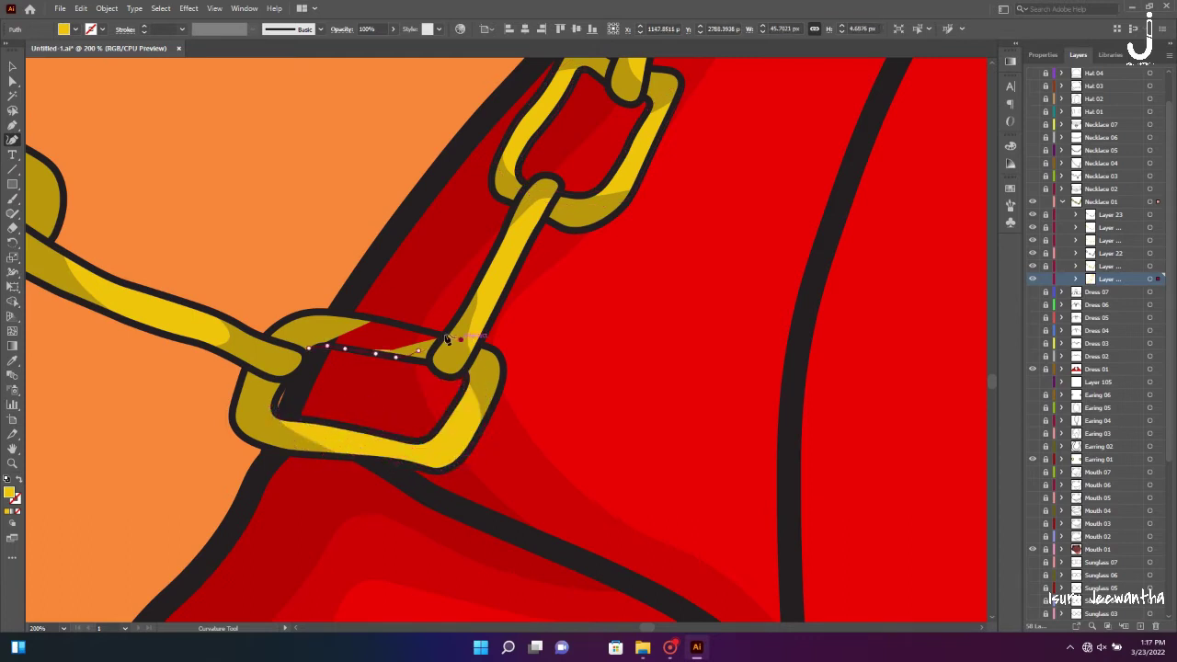
# Trace a yellow highlight around the next link's inner and right edges
pyautogui.scroll(5, 313, 354)
pyautogui.hscroll(-8, 270, 475)
pyautogui.click(374, 541)
pyautogui.click(411, 553)
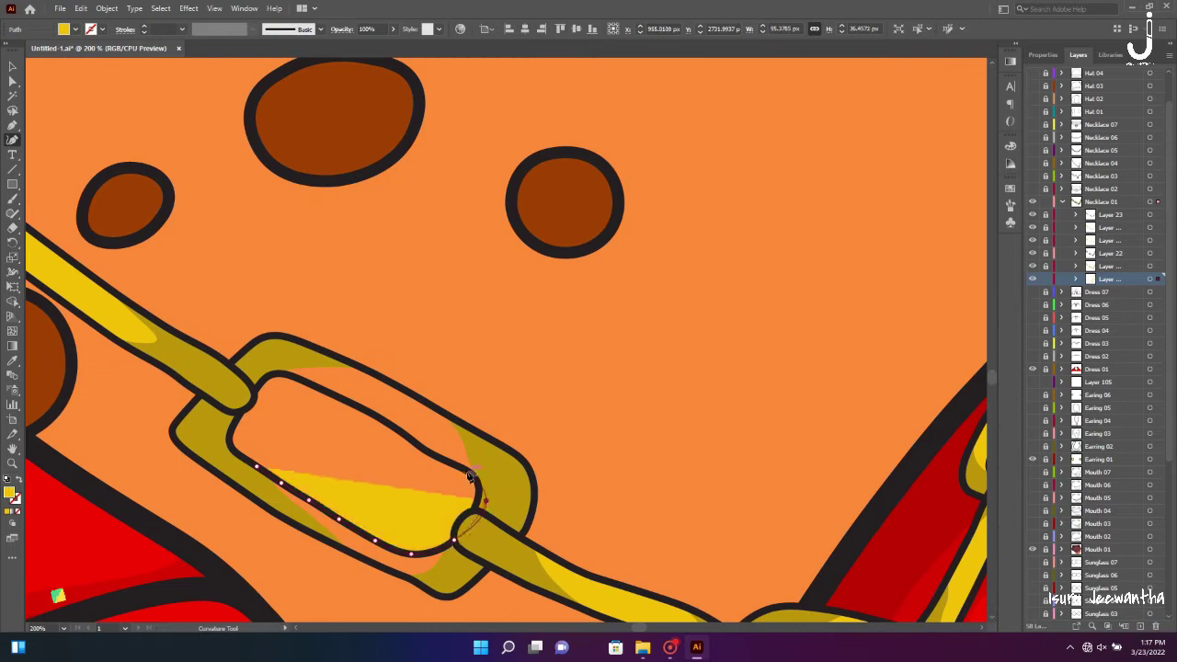
pyautogui.click(454, 540)
pyautogui.click(272, 370)
pyautogui.click(342, 357)
pyautogui.click(411, 393)
pyautogui.click(501, 497)
pyautogui.click(499, 543)
pyautogui.click(444, 580)
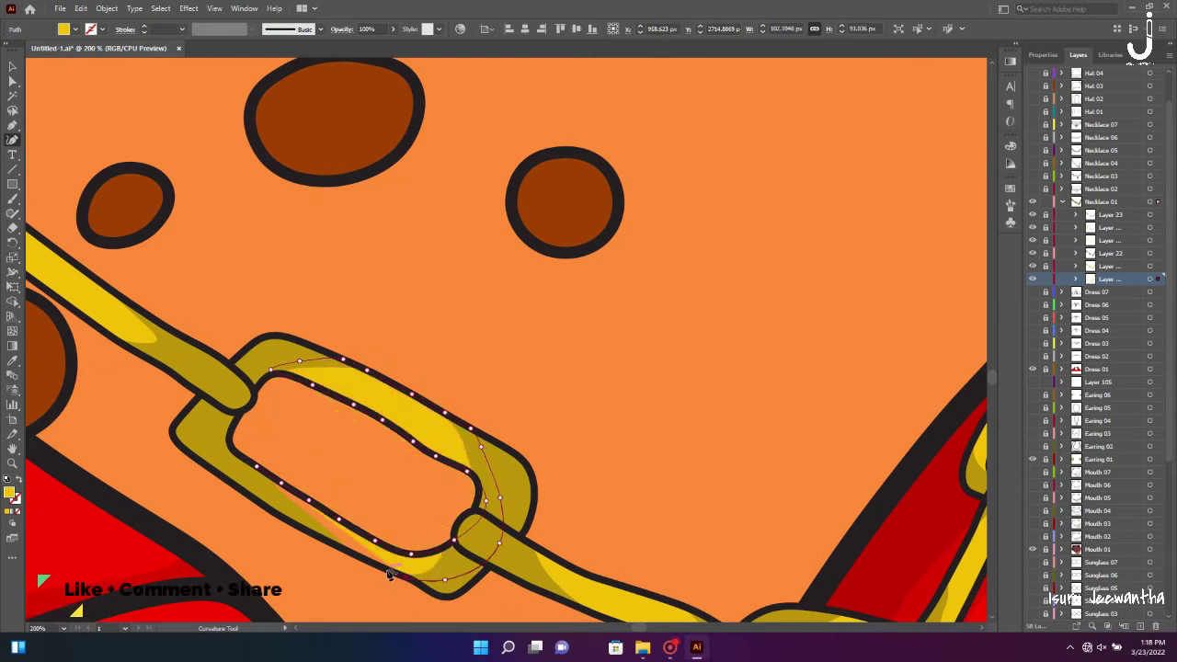
# Highlight the upper-left link in yellow, then fit the whole giraffe in view
pyautogui.scroll(3, 259, 470)
pyautogui.hscroll(-5, 133, 204)
pyautogui.click(276, 241)
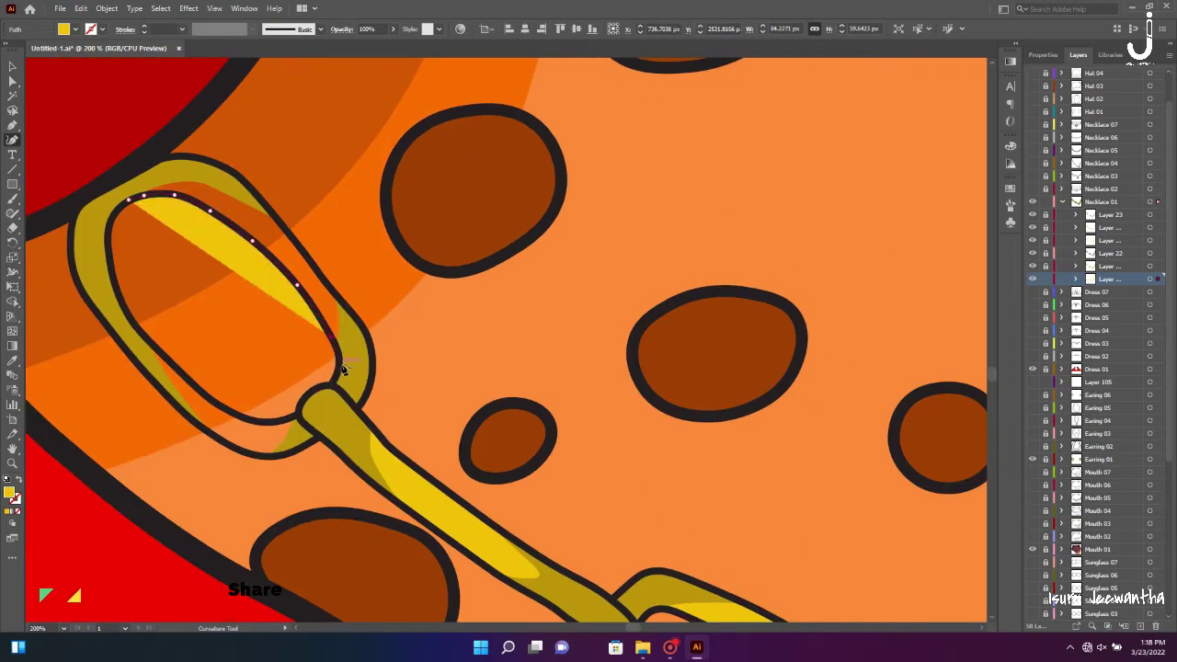
pyautogui.click(331, 304)
pyautogui.click(341, 360)
pyautogui.click(141, 335)
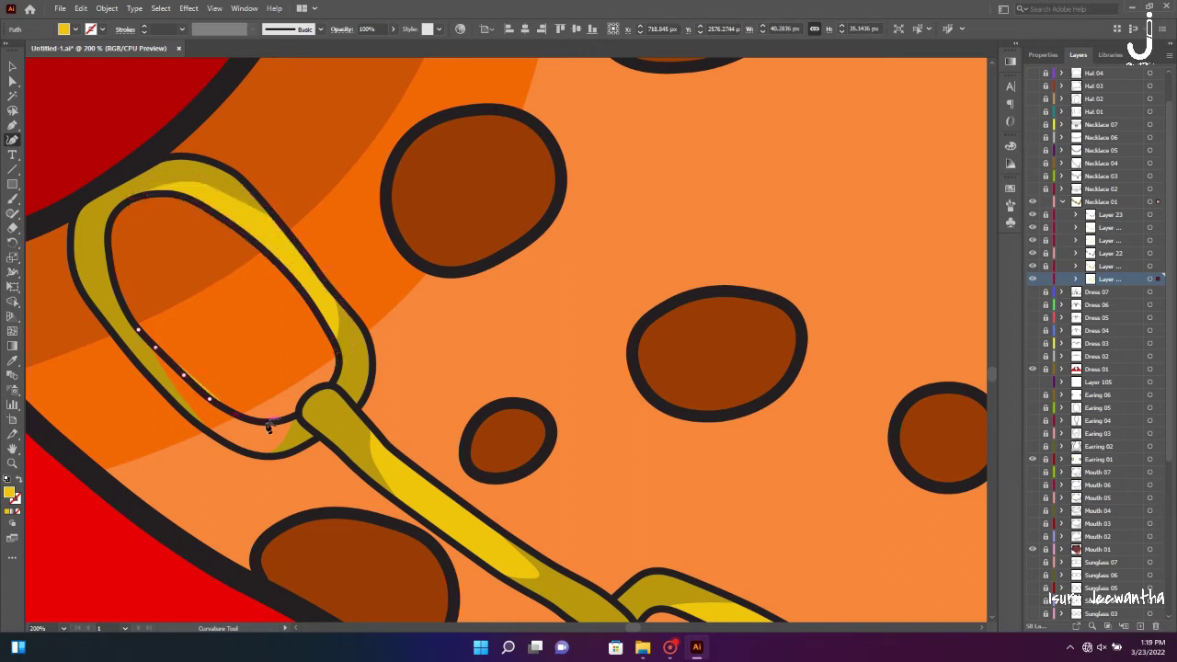
pyautogui.press('a')
pyautogui.hotkey('ctrl', '0')
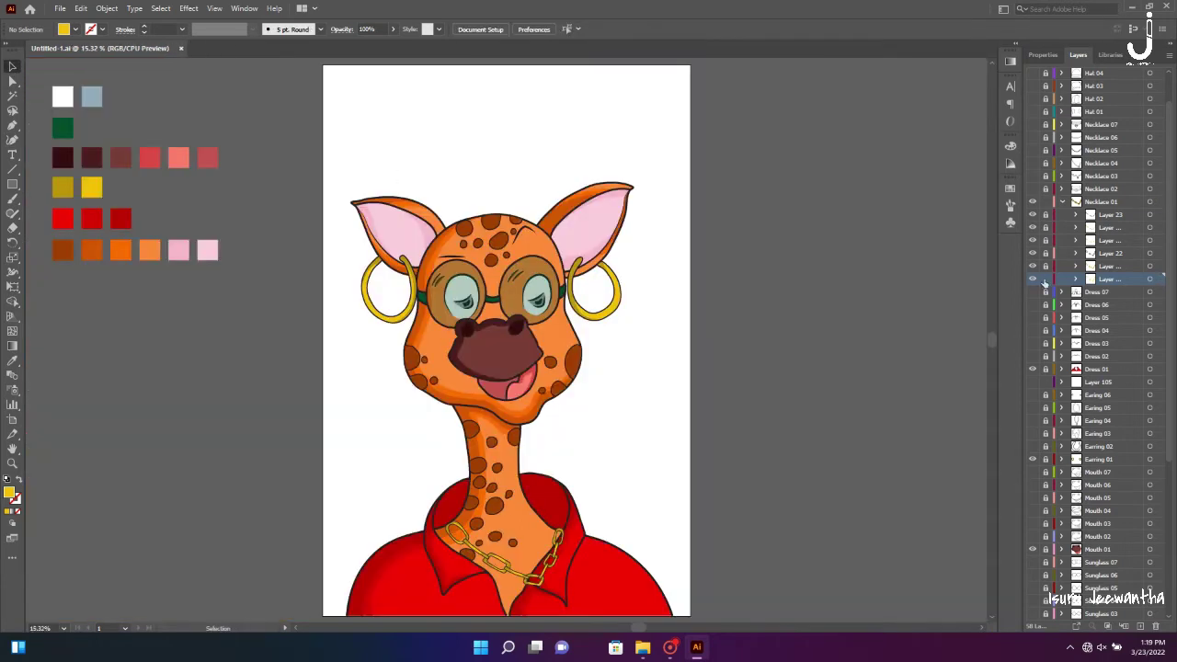
# Save the document, open the Hat 01 layer and zoom in on the left horn
pyautogui.click(1062, 202)
pyautogui.hotkey('ctrl', 's')
pyautogui.click(1062, 111)
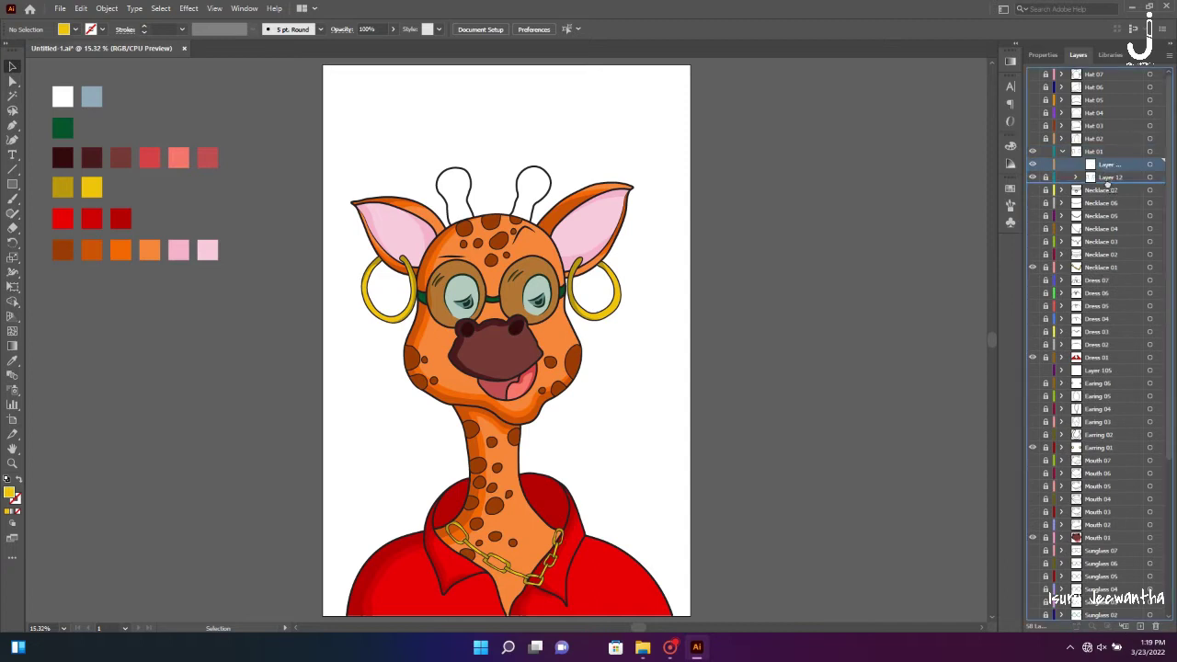
pyautogui.hotkey('ctrl', '+')
pyautogui.hotkey('ctrl', '+')
pyautogui.hotkey('ctrl', '+')
pyautogui.hotkey('ctrl', '+')
pyautogui.hotkey('ctrl', '+')
pyautogui.hotkey('ctrl', '+')
pyautogui.hotkey('shift', '`')
# Trace a shading band along the left horn's edge
pyautogui.click(678, 450)
pyautogui.click(633, 473)
pyautogui.click(607, 354)
pyautogui.click(569, 278)
pyautogui.click(535, 214)
pyautogui.click(587, 119)
pyautogui.click(711, 107)
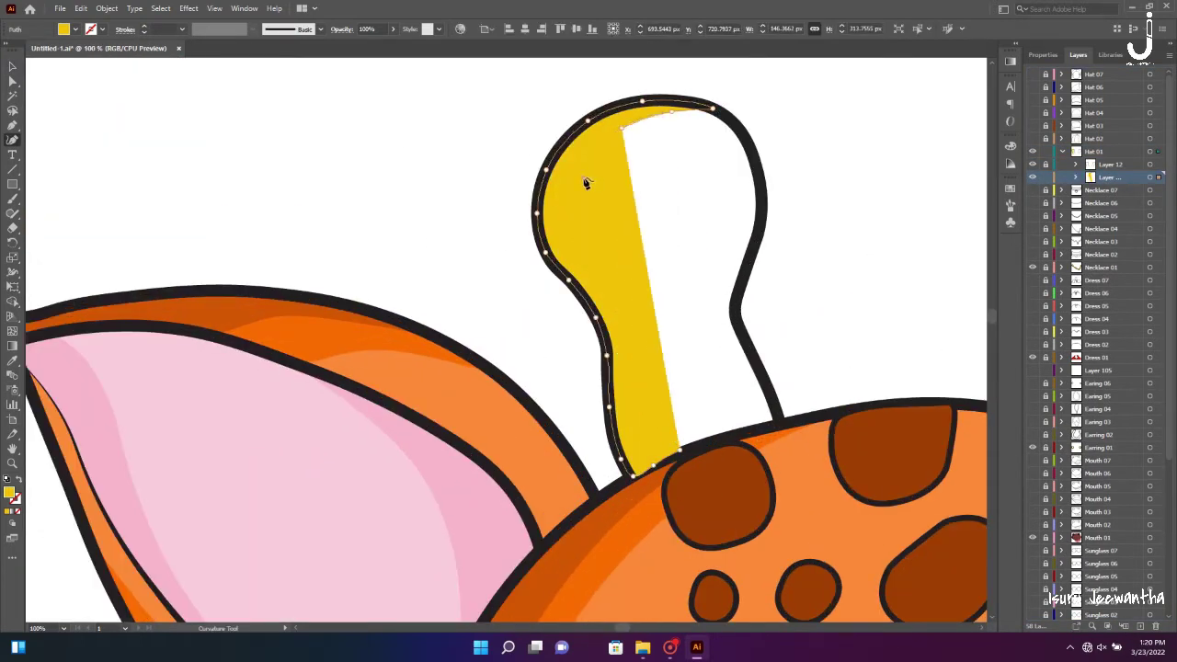
pyautogui.click(583, 184)
pyautogui.click(678, 450)
# Fill the left horn's shading band dark red
pyautogui.hscroll(5, 715, 451)
pyautogui.hotkey('ctrl', '0')
pyautogui.click(58, 153)
pyautogui.hotkey('ctrl', 'shift', 'a')
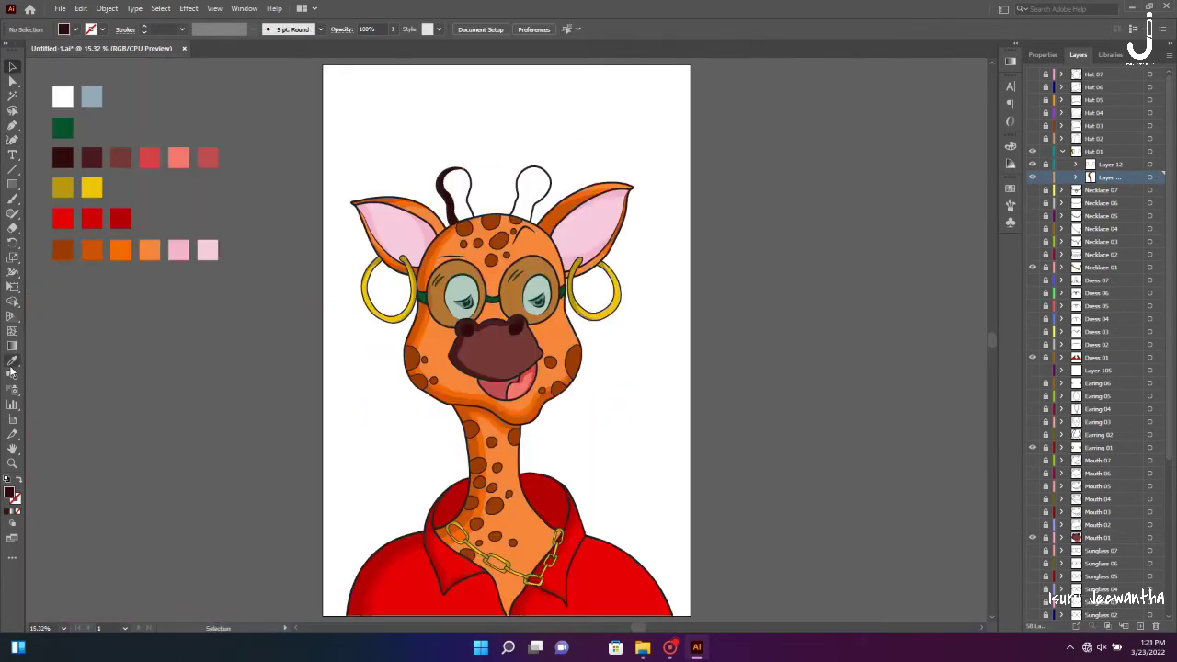
# Trace dark-red shading down the right horn's inner edge
pyautogui.hotkey('ctrl', '+')
pyautogui.hotkey('ctrl', '+')
pyautogui.hotkey('ctrl', '+')
pyautogui.click(664, 366)
pyautogui.click(584, 415)
pyautogui.click(572, 530)
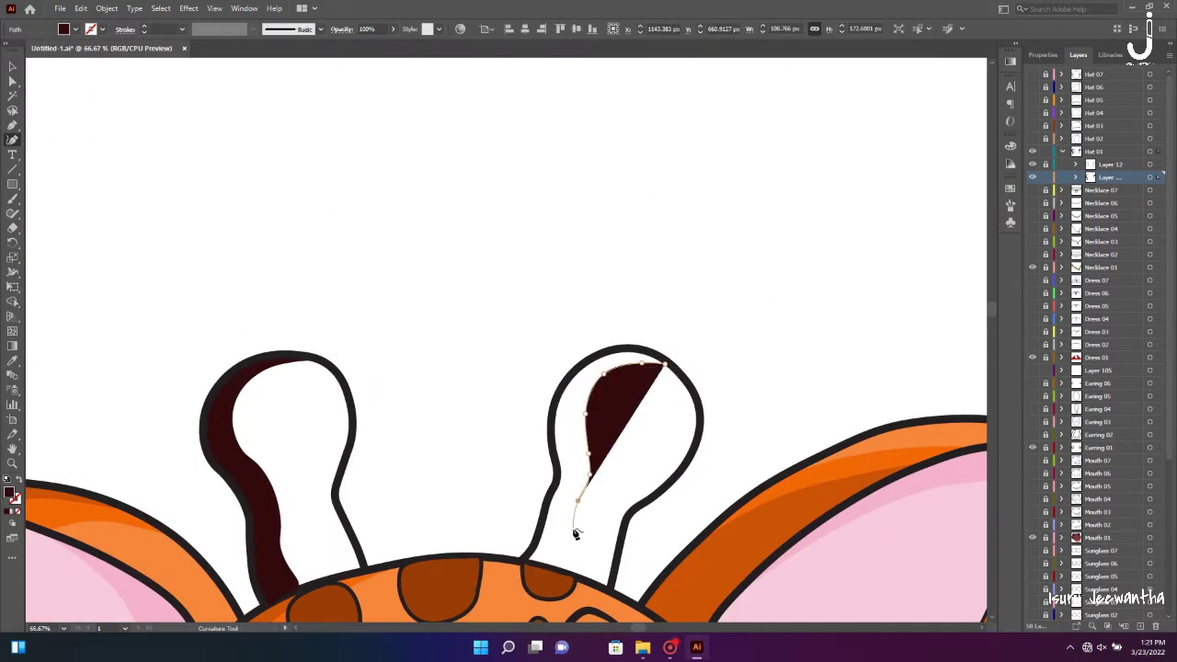
pyautogui.click(555, 573)
pyautogui.hotkey('ctrl', '+')
pyautogui.hotkey('ctrl', '+')
pyautogui.click(520, 566)
# Extend the right horn's shading up its left side and close it at the top
pyautogui.click(382, 492)
pyautogui.click(419, 350)
pyautogui.click(425, 211)
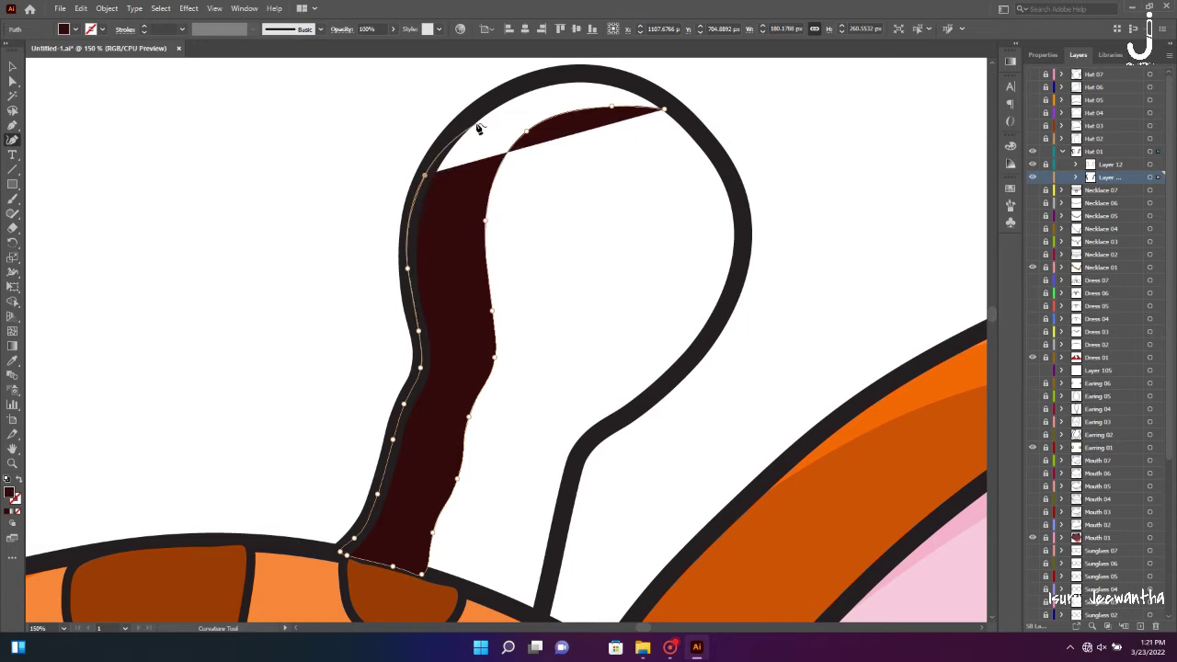
pyautogui.click(664, 108)
pyautogui.press('v')
pyautogui.hotkey('ctrl', 'shift', 'a')
# With fill set to none, trace a curved outline along the head beside the left horn
pyautogui.scroll(-3, 192, 289)
pyautogui.hotkey('shift', '`')
pyautogui.click(76, 28)
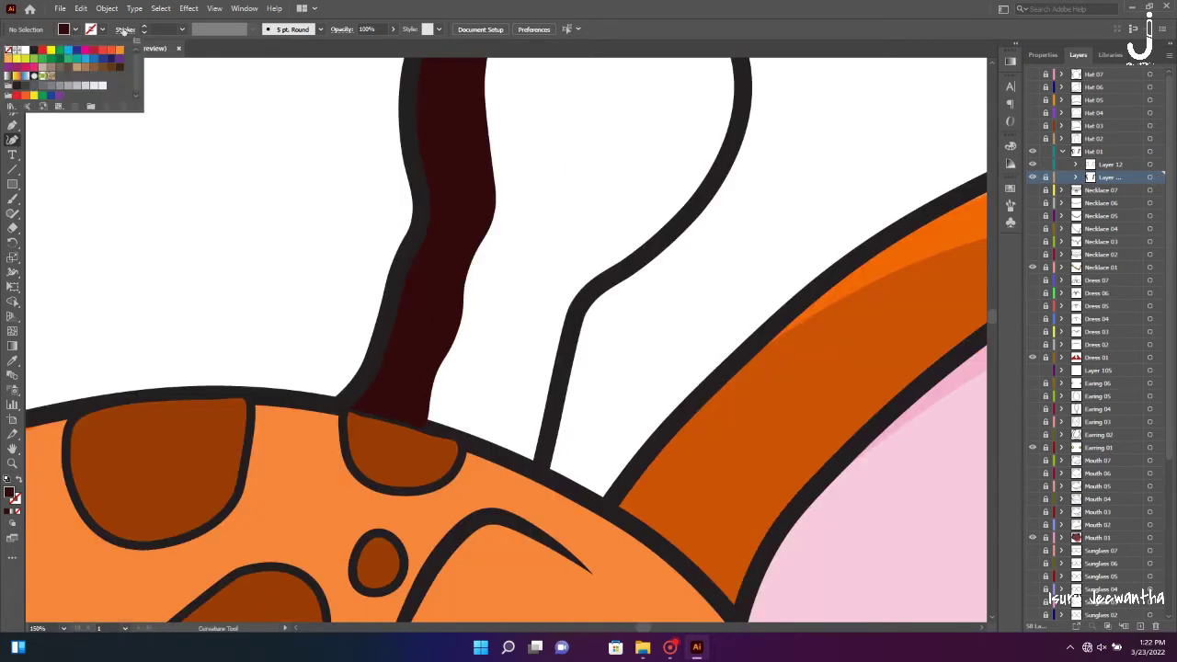
pyautogui.click(13, 46)
pyautogui.click(350, 398)
pyautogui.press('Escape')
pyautogui.hscroll(-5, 152, 337)
pyautogui.click(342, 428)
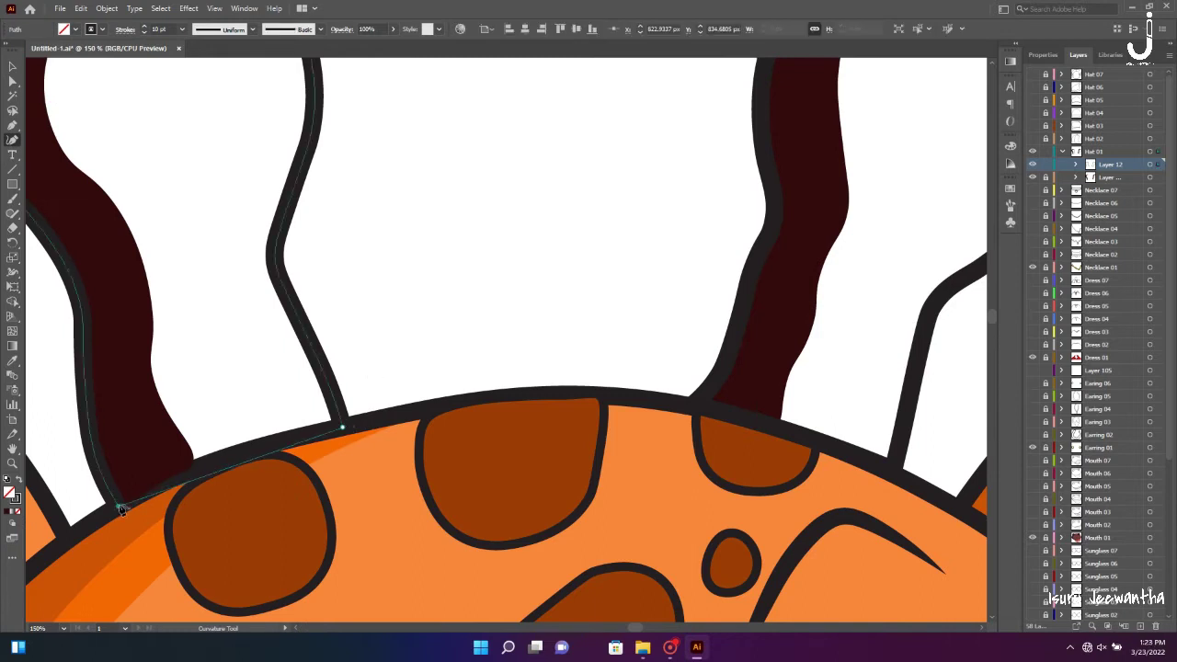
pyautogui.click(224, 457)
pyautogui.click(119, 508)
pyautogui.keyDown('ctrl'); pyautogui.click(408, 158); pyautogui.keyUp('ctrl')
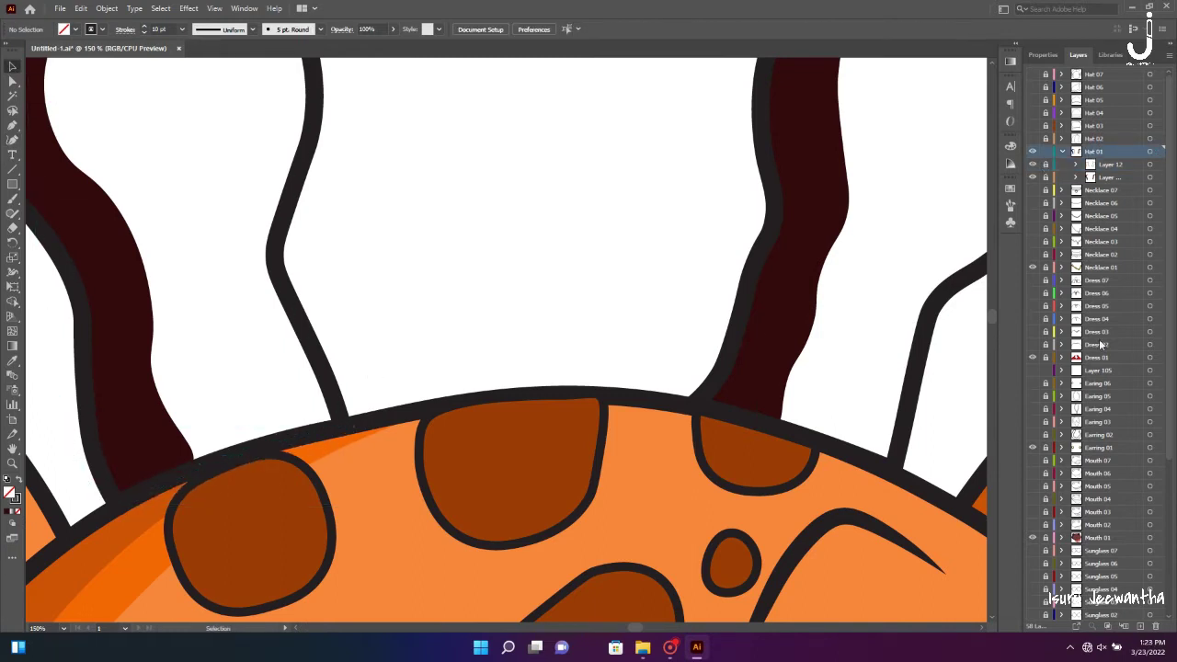
# Trace a curved path from the head outline up the horn line and over its top
pyautogui.hscroll(-3, 337, 483)
pyautogui.click(338, 483)
pyautogui.click(531, 421)
pyautogui.click(472, 282)
pyautogui.click(502, 138)
pyautogui.scroll(3, 496, 184)
pyautogui.click(497, 229)
pyautogui.click(226, 316)
pyautogui.hotkey('ctrl', '0')
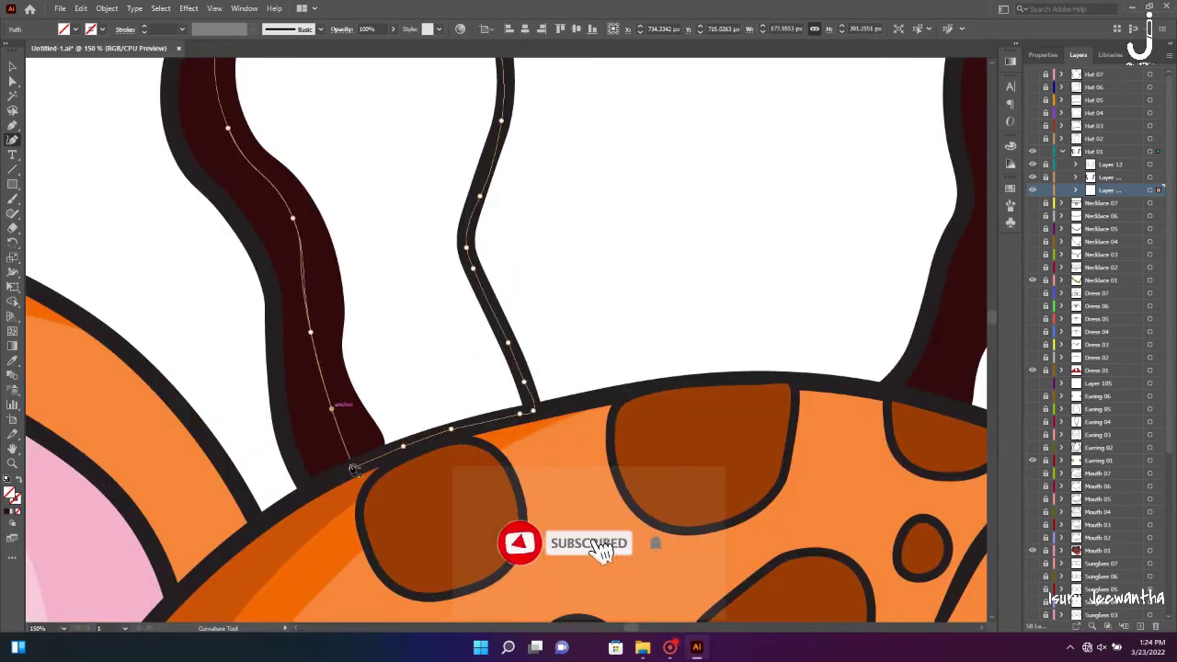
pyautogui.keyDown('ctrl'); pyautogui.click(656, 193); pyautogui.keyUp('ctrl')
# Trace a path along the head outline, around the other horn's top and back down
pyautogui.scroll(5, 654, 187)
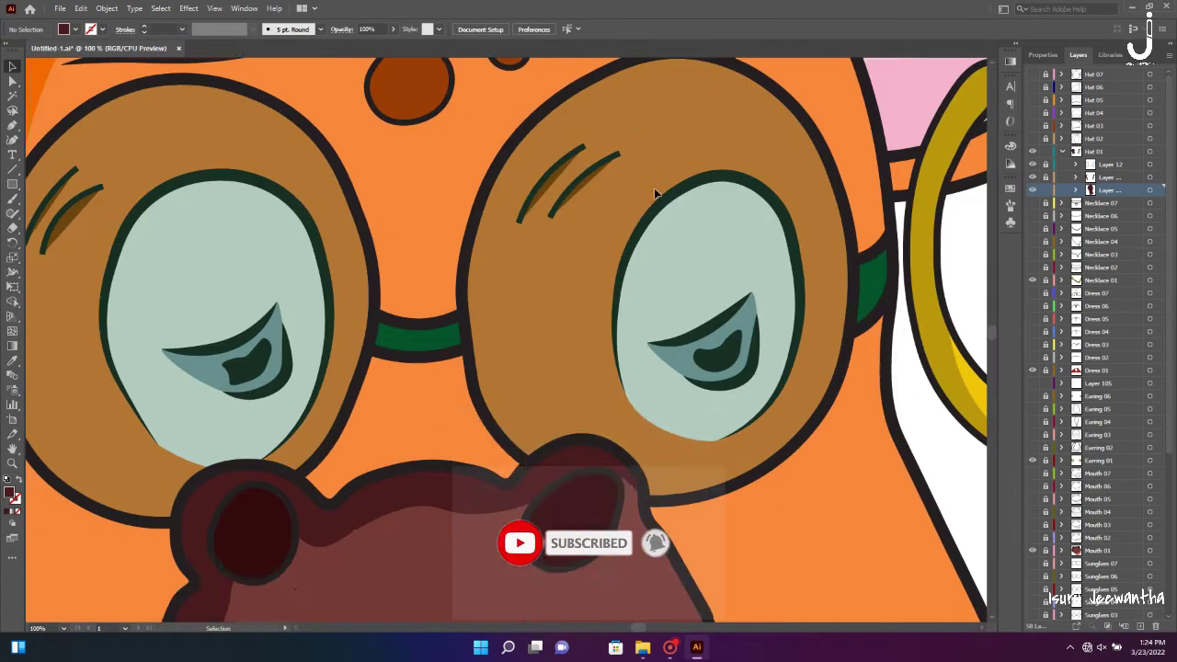
pyautogui.click(564, 342)
pyautogui.click(591, 350)
pyautogui.click(637, 368)
pyautogui.click(662, 376)
pyautogui.click(674, 314)
pyautogui.click(789, 171)
pyautogui.scroll(2, 787, 175)
pyautogui.click(715, 51)
pyautogui.click(593, 204)
pyautogui.hotkey('ctrl', '0')
pyautogui.keyDown('ctrl'); pyautogui.click(389, 157); pyautogui.keyUp('ctrl')
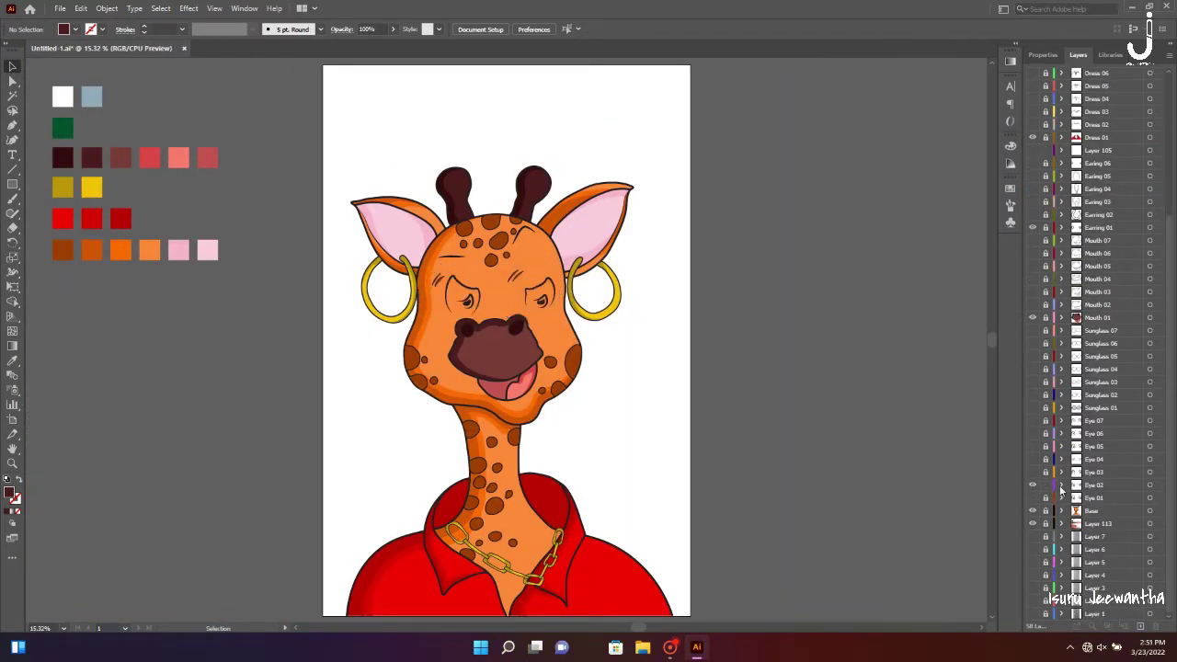
# In the Eye 02 layer, remove the dark fill from the eye outline path
pyautogui.click(1062, 485)
pyautogui.click(1104, 510)
pyautogui.scroll(4, 601, 303)
pyautogui.scroll(2, 601, 303)
pyautogui.click(13, 140)
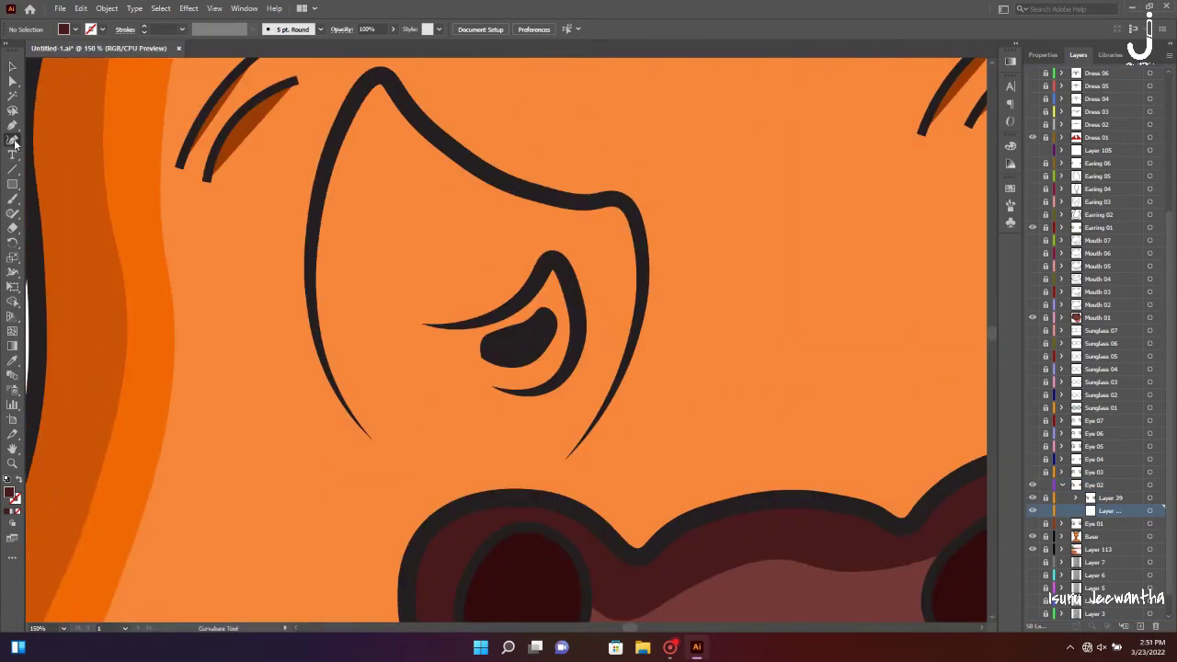
pyautogui.click(469, 329)
pyautogui.press('/')
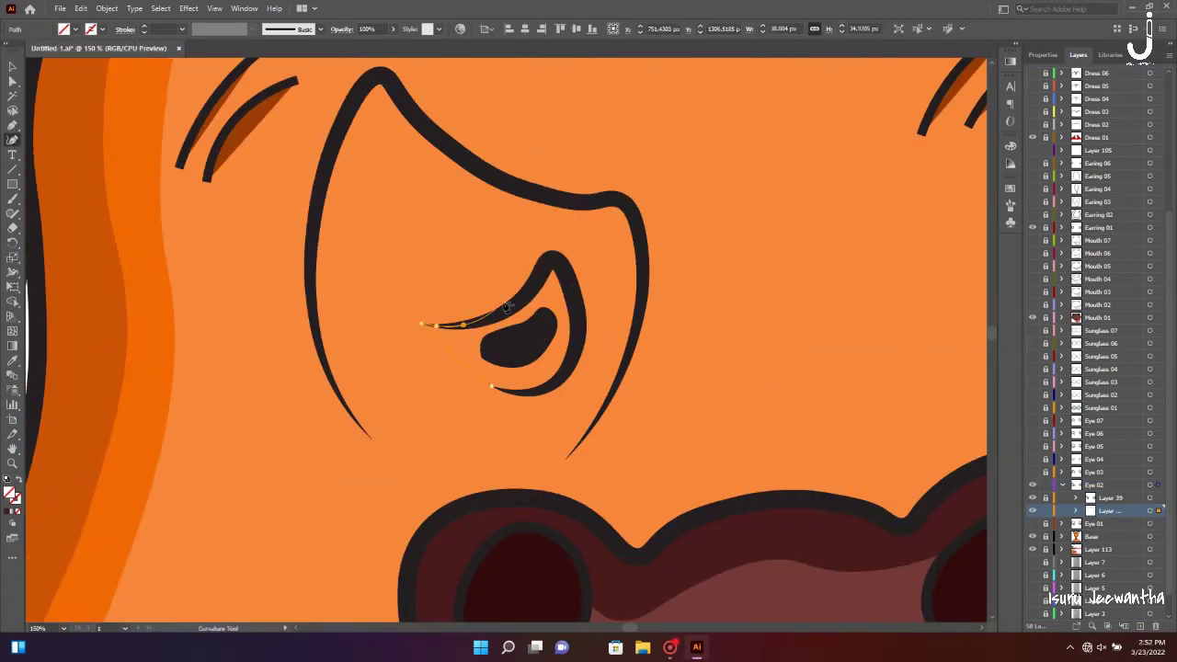
pyautogui.hscroll(5, 496, 394)
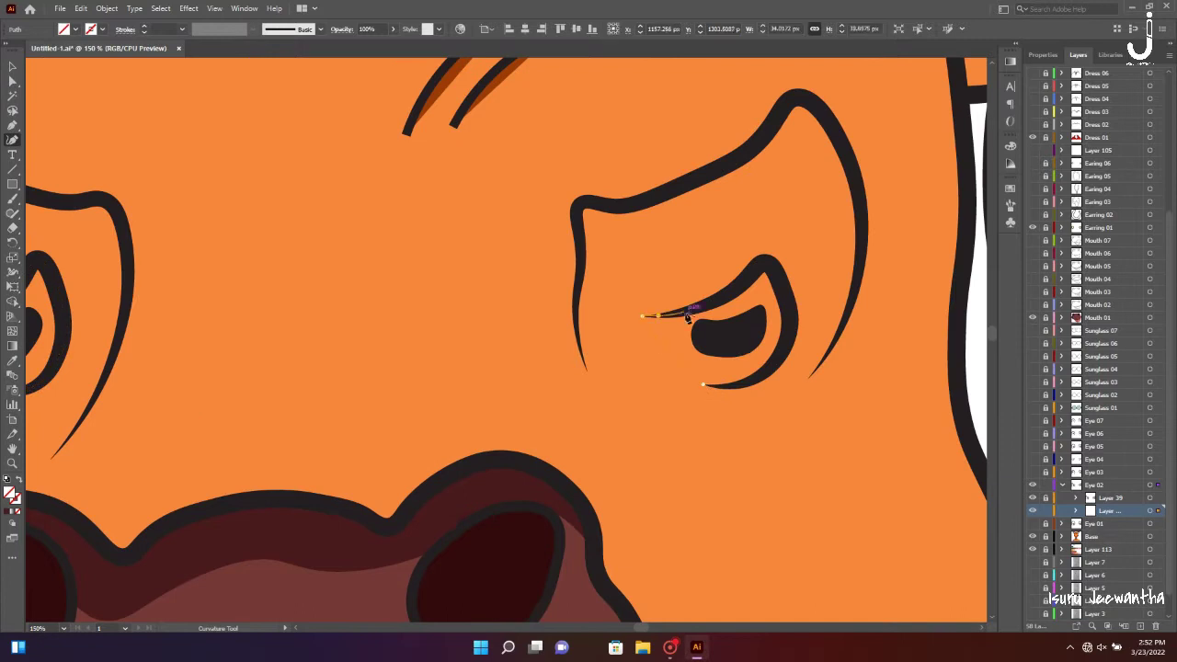
pyautogui.hotkey('ctrl', '-')
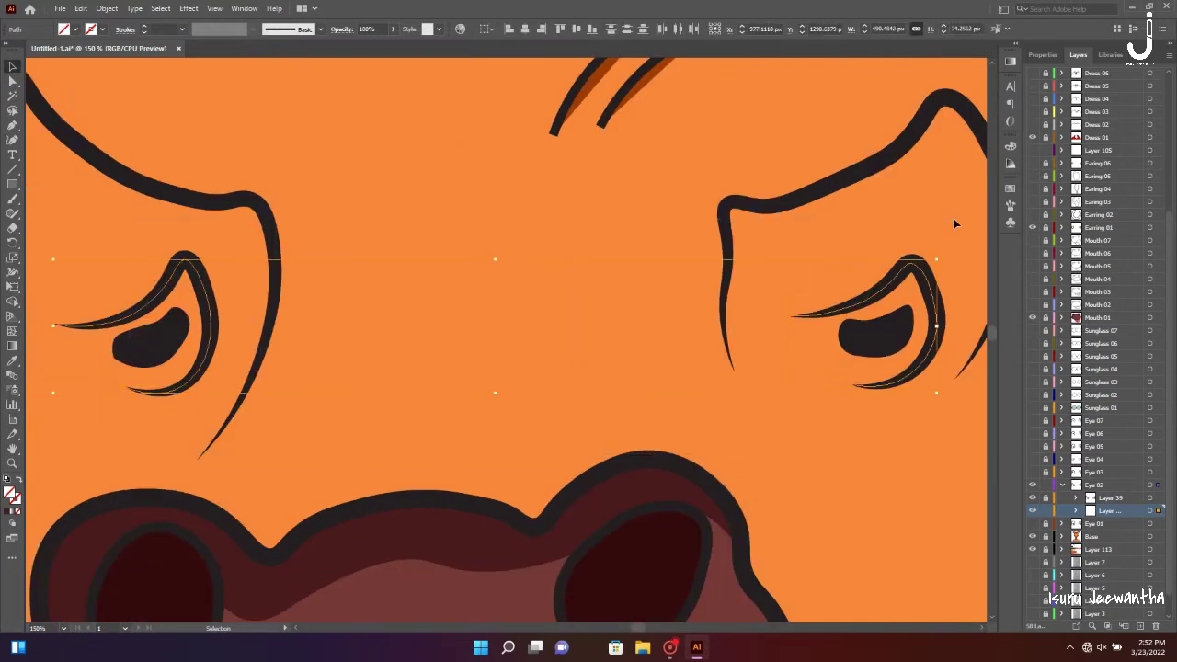
pyautogui.hotkey('ctrl', '0')
# Draw a pale eye fill under the right eyebrow, following its inner edge
pyautogui.hotkey('ctrl', '+')
pyautogui.hotkey('ctrl', '+')
pyautogui.hotkey('ctrl', '+')
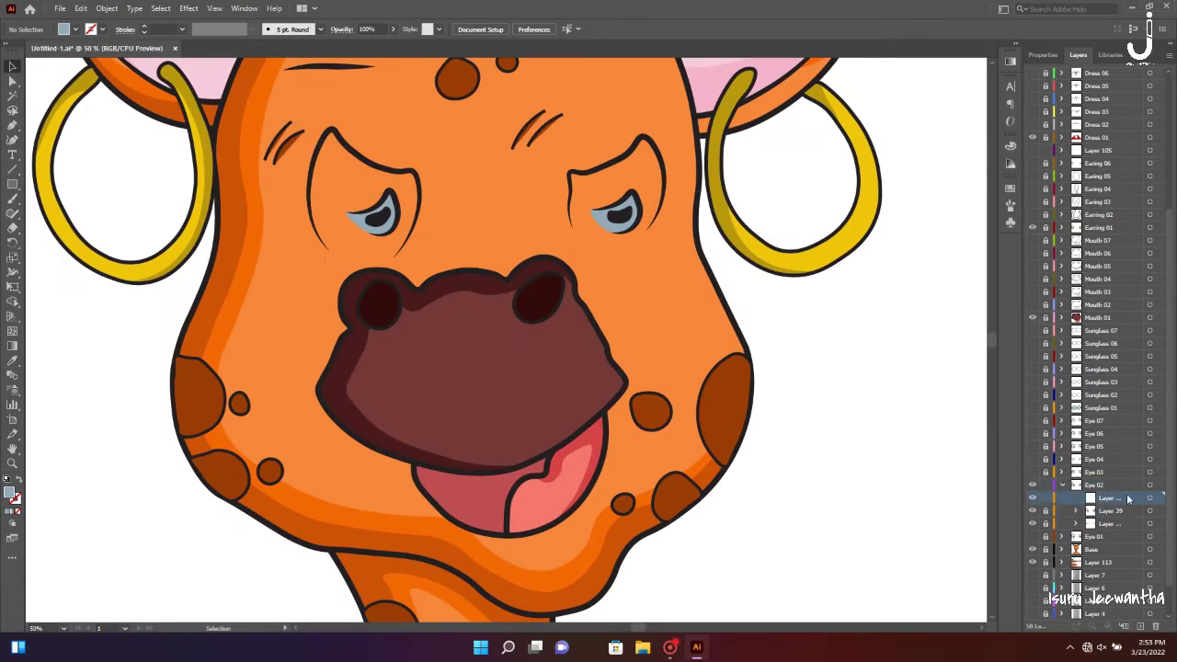
pyautogui.hotkey('ctrl', '+')
pyautogui.hotkey('ctrl', '+')
pyautogui.scroll(3, 567, 367)
pyautogui.hotkey('shift', '`')
pyautogui.scroll(3, 638, 341)
pyautogui.hscroll(3, 638, 341)
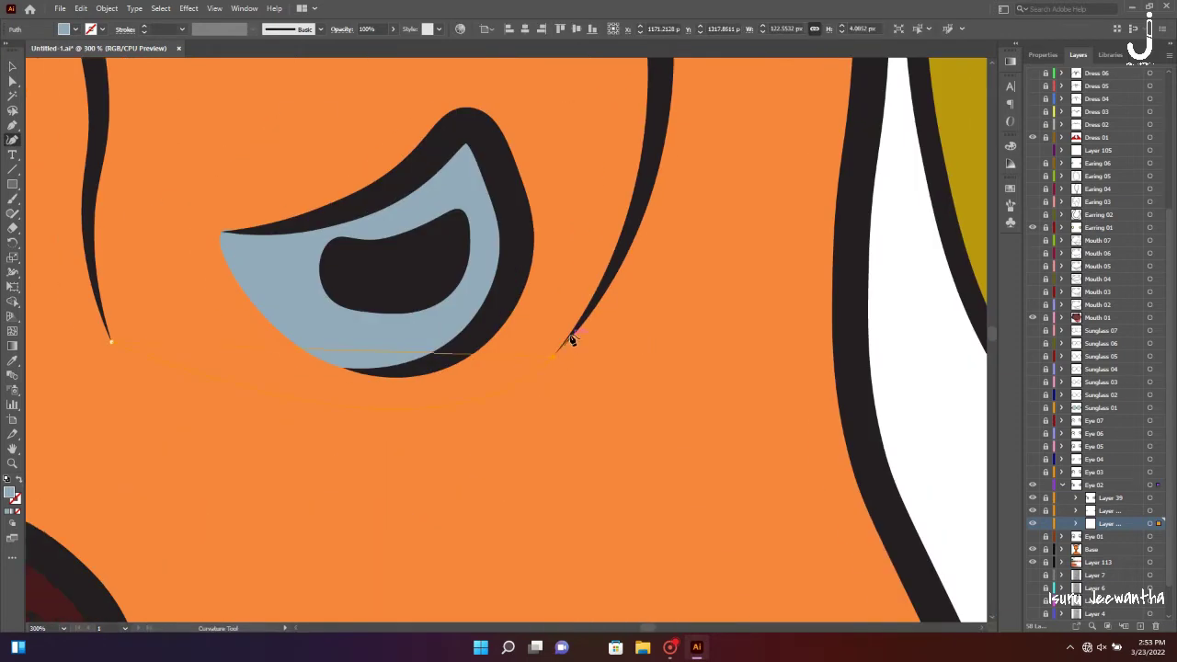
pyautogui.click(568, 337)
pyautogui.scroll(3, 662, 83)
pyautogui.click(628, 213)
pyautogui.click(548, 107)
pyautogui.click(494, 144)
pyautogui.scroll(-3, 92, 367)
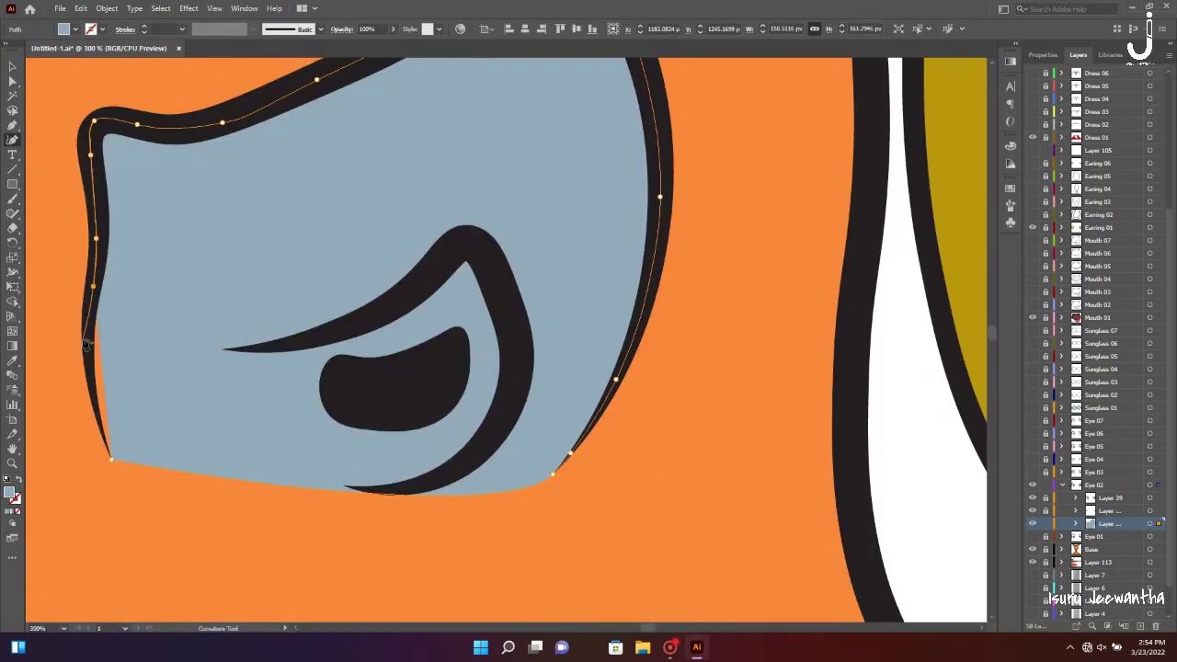
pyautogui.scroll(1, 138, 414)
pyautogui.click(150, 472)
# Draw a matching pale eye fill under the left eyebrow
pyautogui.scroll(-3, 400, 513)
pyautogui.hotkey('ctrl', '0')
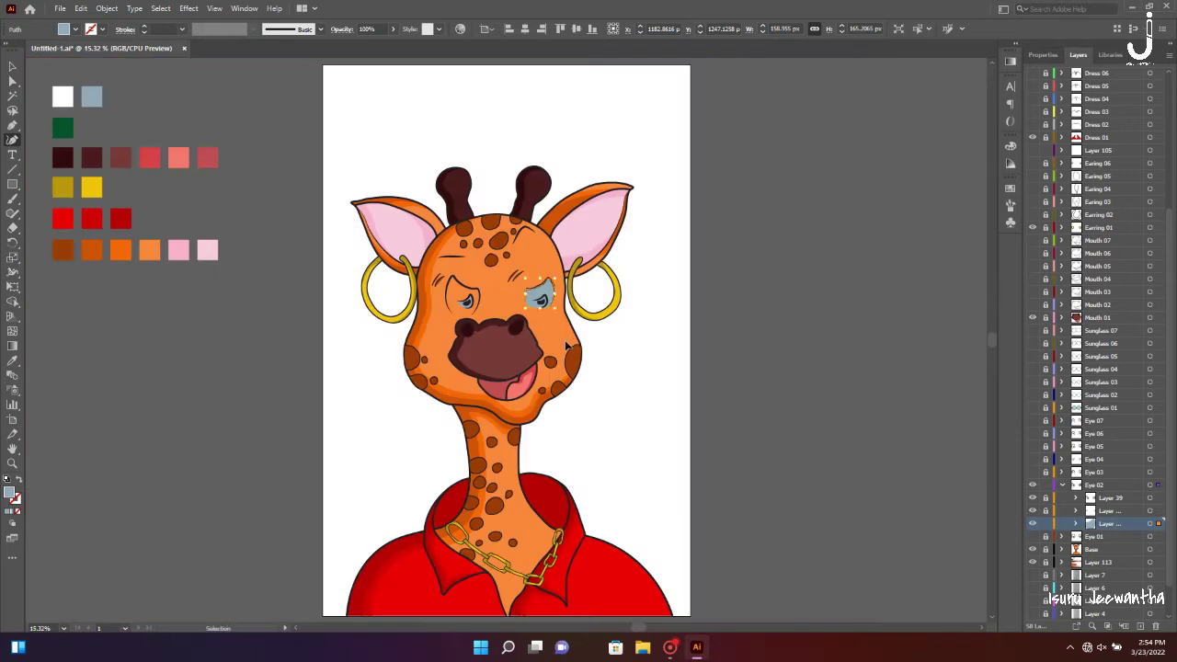
pyautogui.hotkey('ctrl', '1')
pyautogui.hscroll(-3, 276, 386)
pyautogui.scroll(3, 73, 319)
pyautogui.click(231, 288)
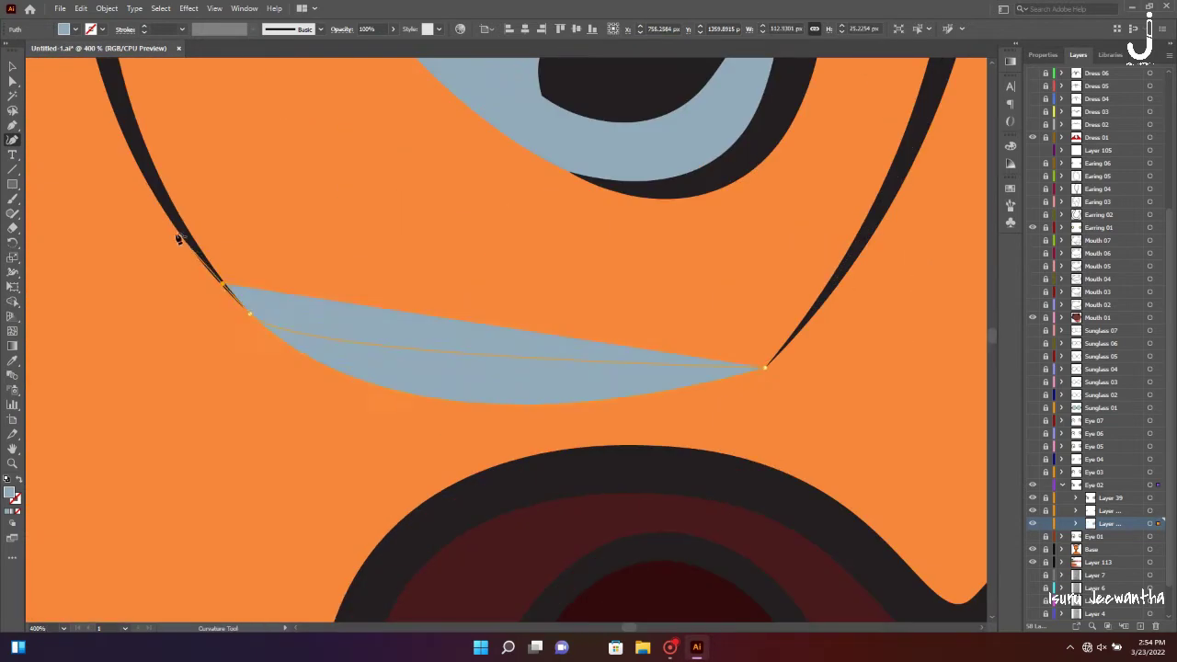
pyautogui.scroll(2, 230, 294)
pyautogui.scroll(3, 314, 296)
pyautogui.click(352, 274)
pyautogui.click(539, 478)
pyautogui.scroll(-3, 552, 368)
pyautogui.click(631, 245)
pyautogui.scroll(-3, 552, 368)
pyautogui.click(487, 353)
# Hide the Eye 02 variant and show the Eye 03 round eyes
pyautogui.scroll(-3, 487, 355)
pyautogui.scroll(-3, 391, 334)
pyautogui.hotkey('ctrl', '0')
pyautogui.press('v')
pyautogui.click(825, 276)
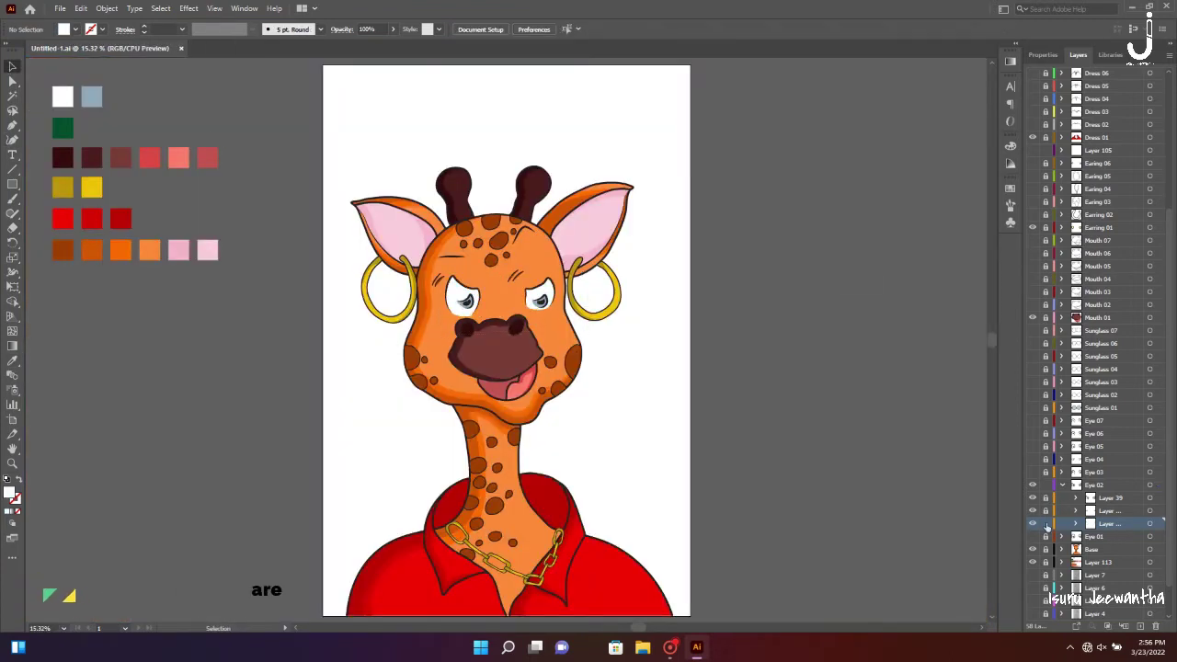
pyautogui.click(1064, 485)
pyautogui.click(1032, 485)
pyautogui.click(1032, 472)
pyautogui.click(1063, 471)
# Add a sublayer in Eye 03 and draw a white fill around the right eye
pyautogui.click(1123, 627)
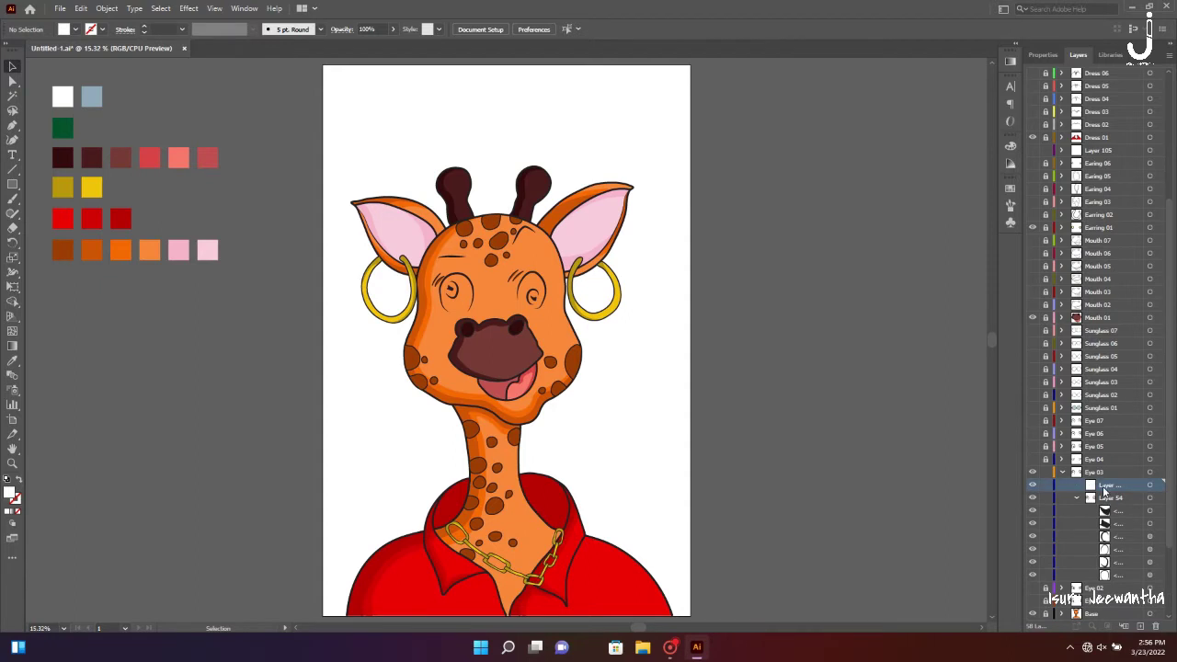
pyautogui.hotkey('ctrl', '+')
pyautogui.hotkey('ctrl', '+')
pyautogui.hotkey('ctrl', '+')
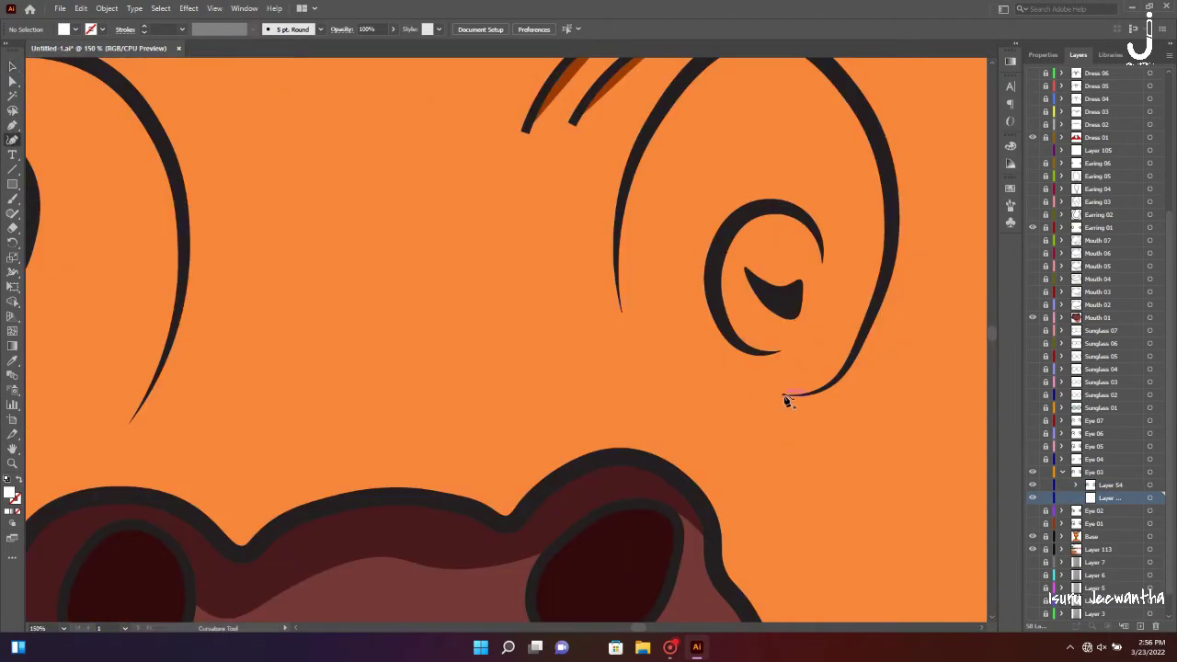
pyautogui.click(822, 388)
pyautogui.click(870, 317)
pyautogui.scroll(2, 870, 317)
pyautogui.click(869, 208)
pyautogui.click(816, 138)
pyautogui.click(764, 122)
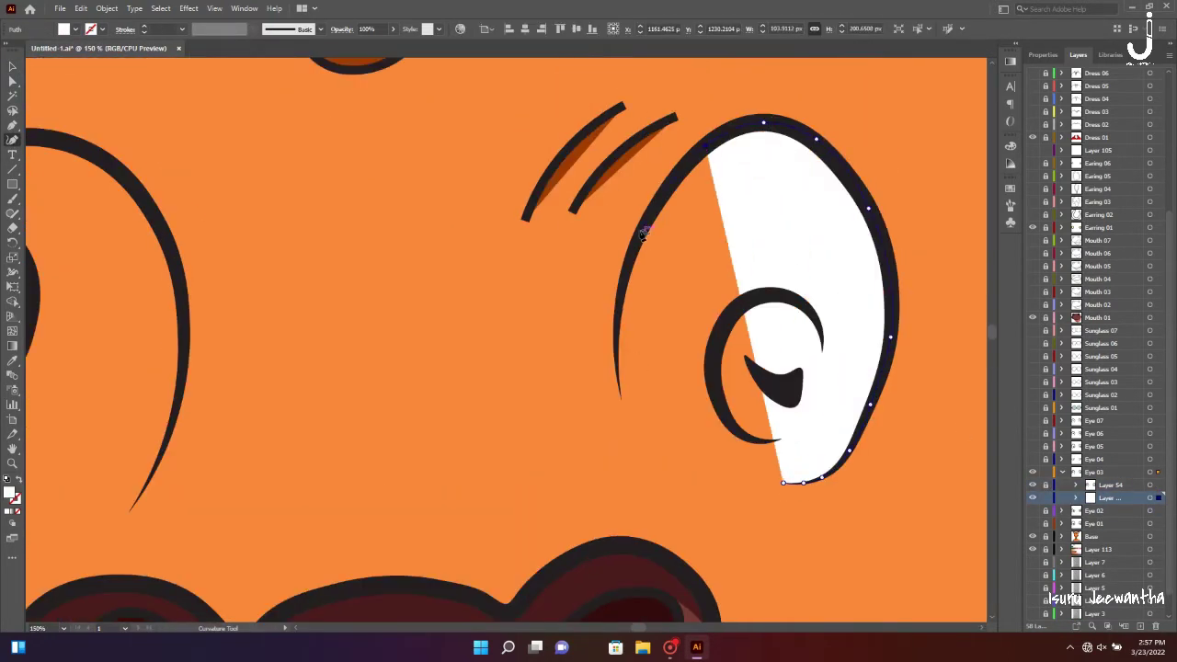
pyautogui.click(644, 234)
pyautogui.click(618, 372)
# Draw a white fill around the other eye
pyautogui.hscroll(-5, 515, 518)
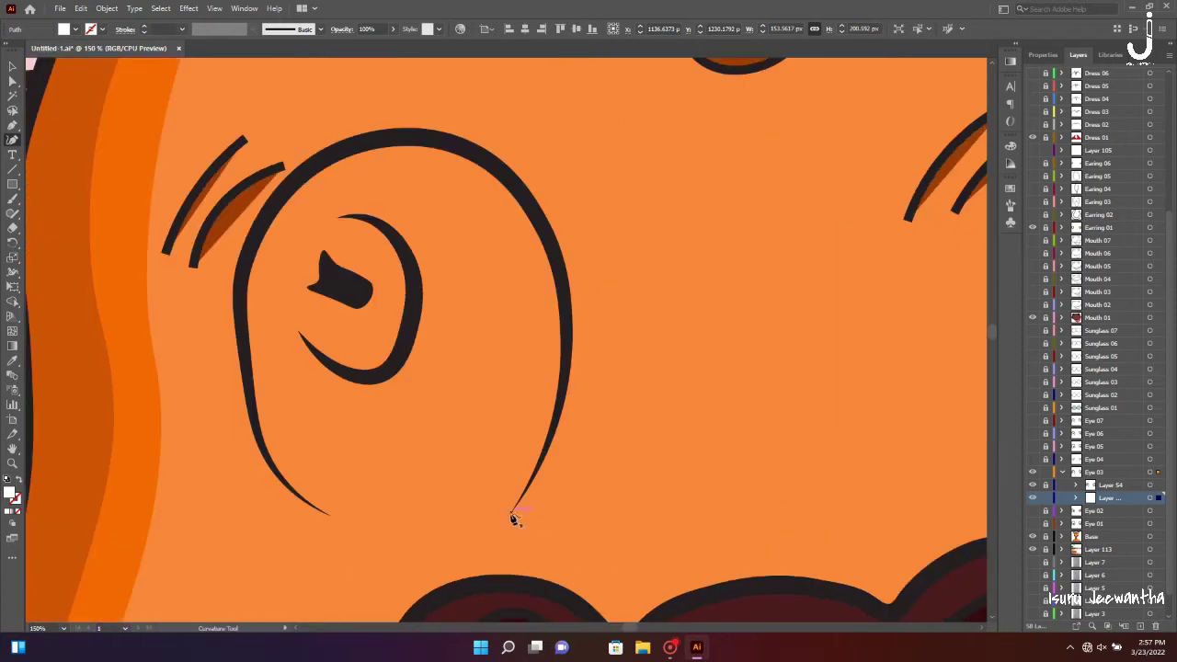
pyautogui.click(560, 315)
pyautogui.click(537, 219)
pyautogui.click(452, 144)
pyautogui.click(241, 303)
pyautogui.click(512, 511)
pyautogui.hscroll(4, 419, 332)
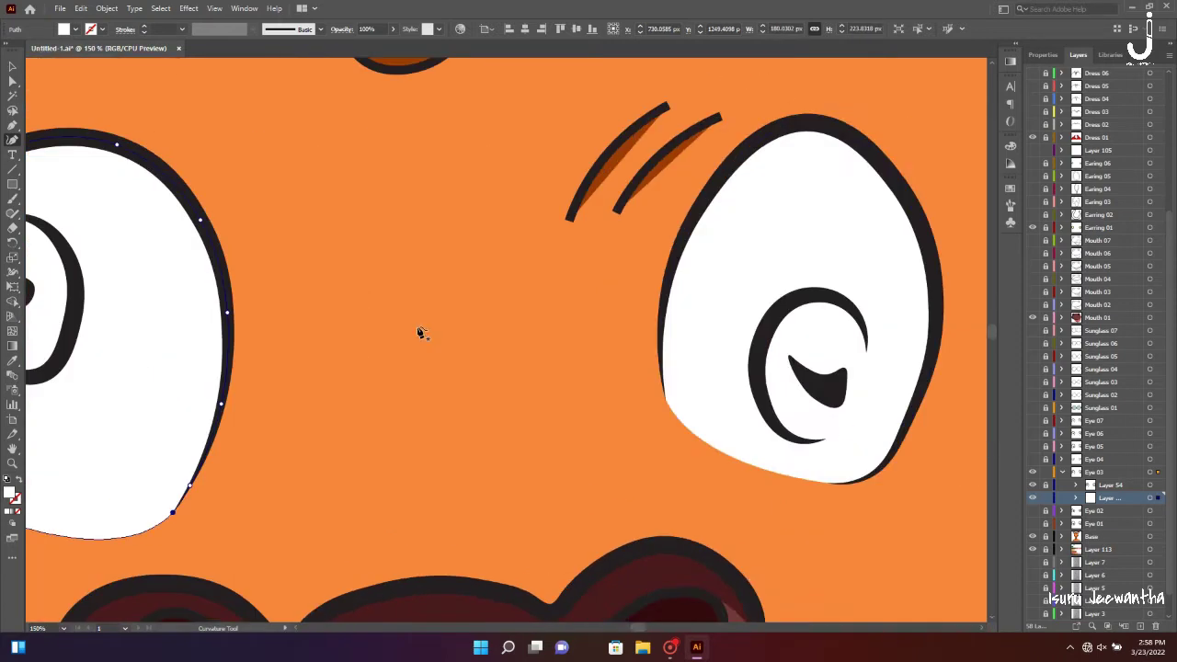
pyautogui.press('Escape')
# Draw a pupil arc inside the right eye
pyautogui.click(825, 439)
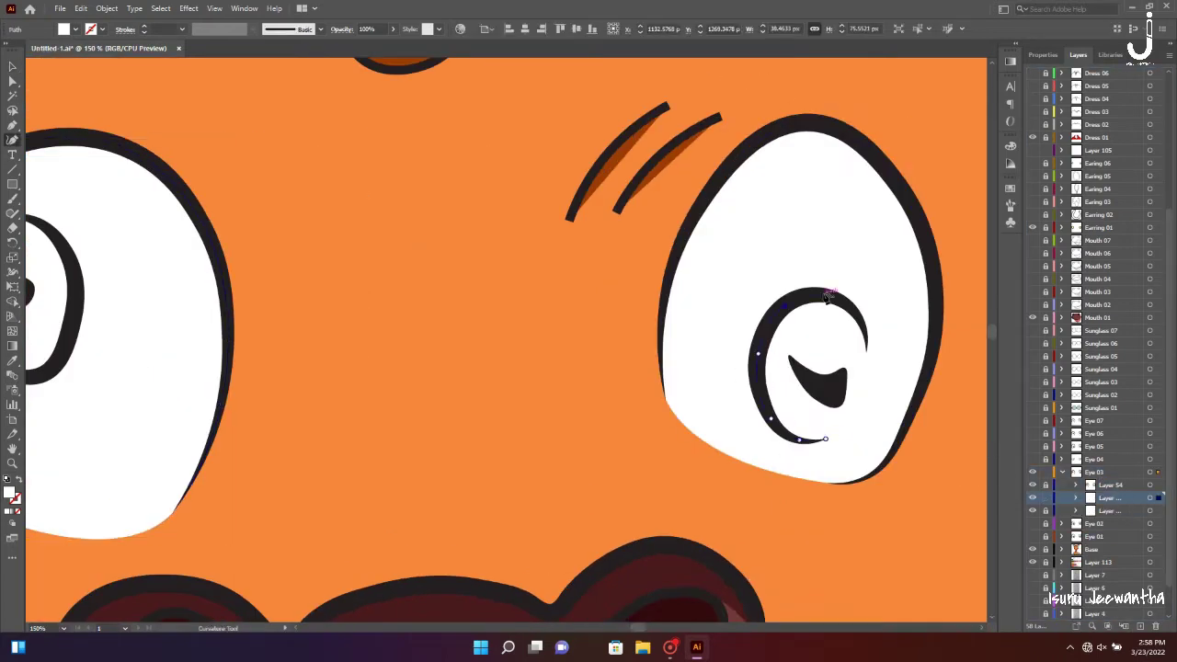
pyautogui.click(868, 357)
pyautogui.hscroll(-3, 343, 264)
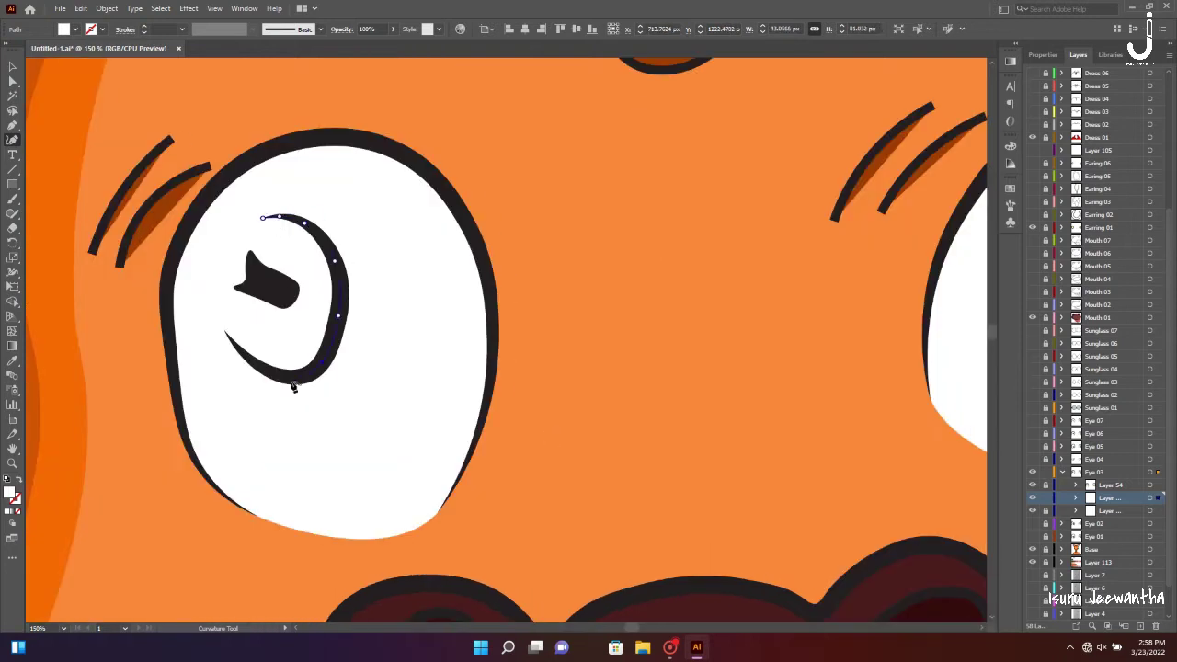
pyautogui.hotkey('ctrl', '0')
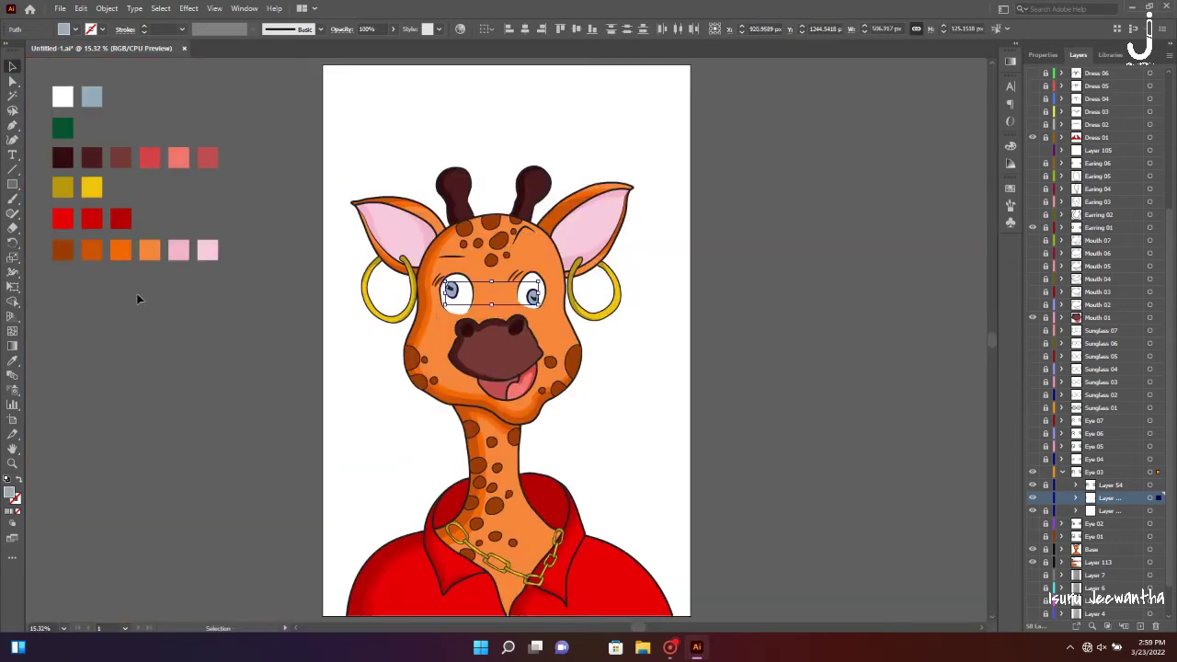
# Hide the Eye 03 variant and show the heart-shaped Eye 04 eyes
pyautogui.click(138, 299)
pyautogui.click(1062, 472)
pyautogui.click(1032, 459)
pyautogui.click(1032, 472)
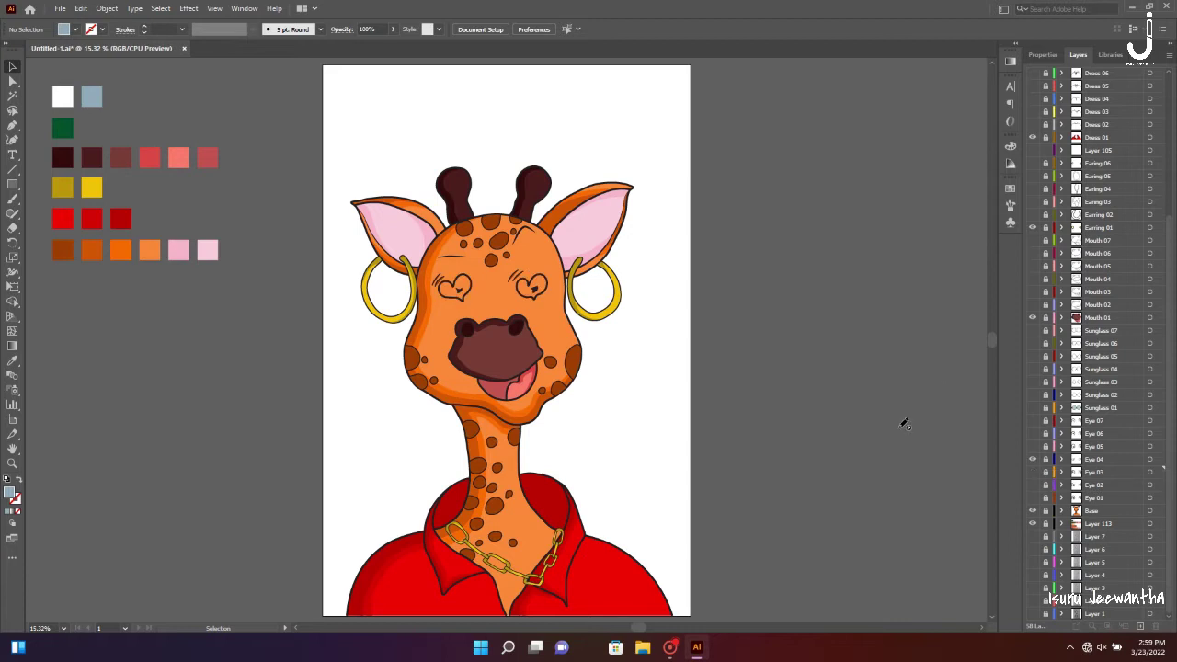
# Add a new sublayer in Eye 04 and trace a fill around the heart eye
pyautogui.hotkey('ctrl', '+')
pyautogui.hotkey('ctrl', '+')
pyautogui.hotkey('ctrl', '+')
pyautogui.scroll(3, 817, 276)
pyautogui.click(1062, 459)
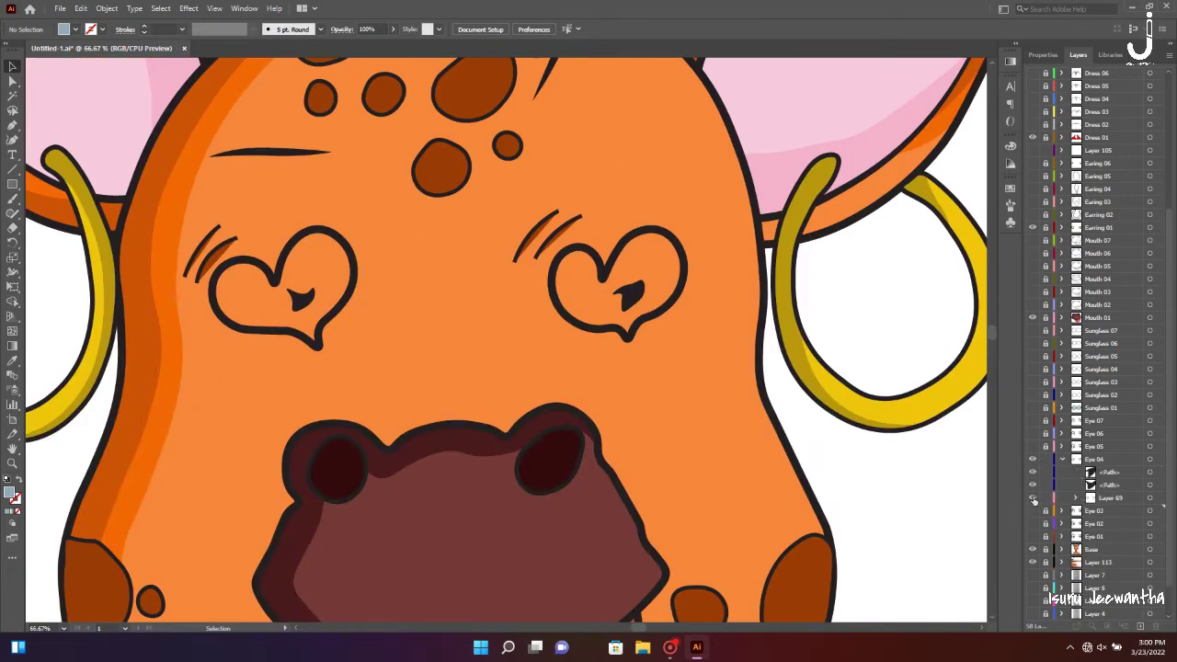
pyautogui.hotkey('ctrl', 'l')
pyautogui.click(320, 347)
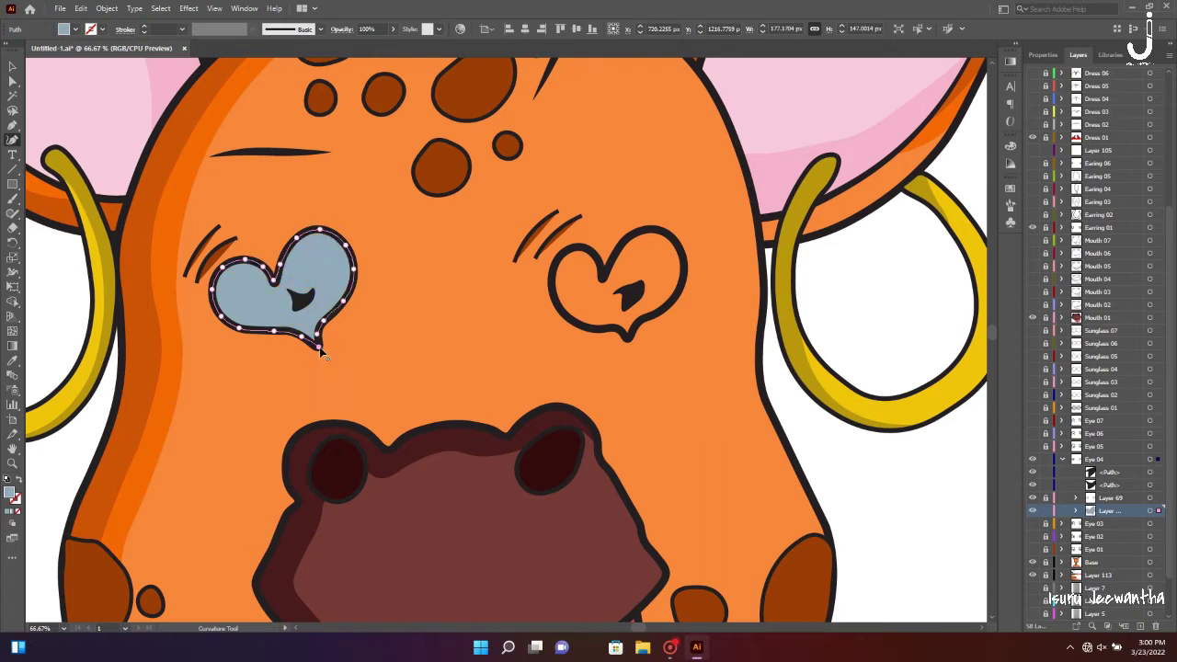
pyautogui.click(629, 335)
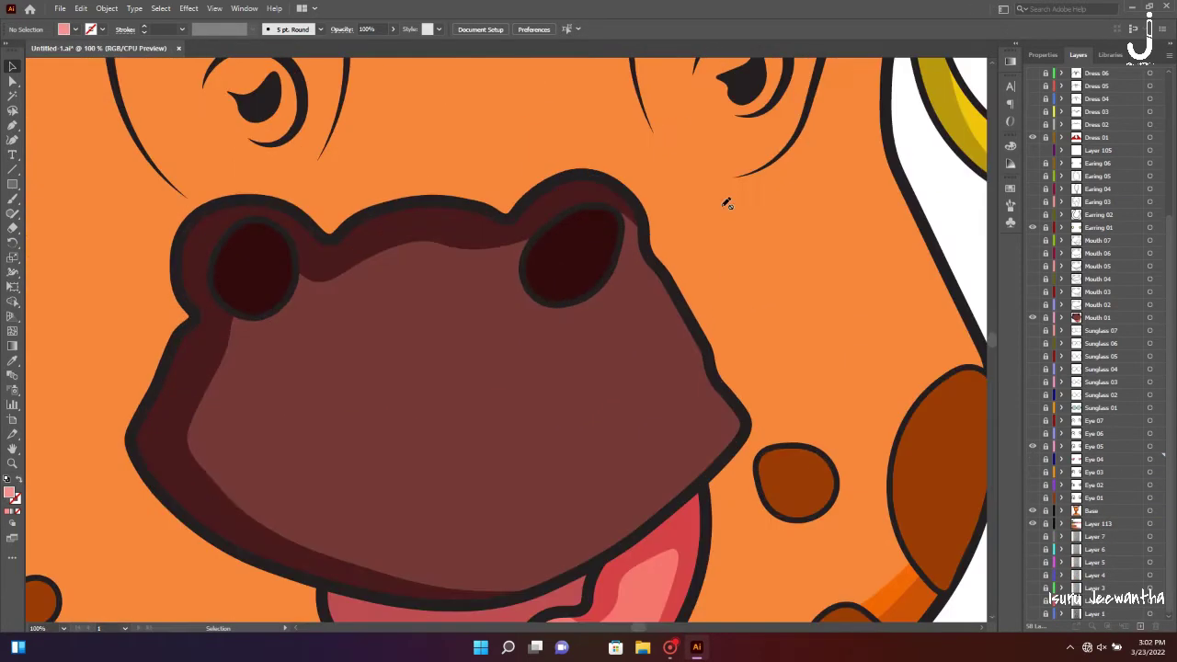
# Expand Eye 05 and trace the right eye's iris with the Curvature tool
pyautogui.scroll(5, 727, 203)
pyautogui.click(1064, 446)
pyautogui.hotkey('shift', '`')
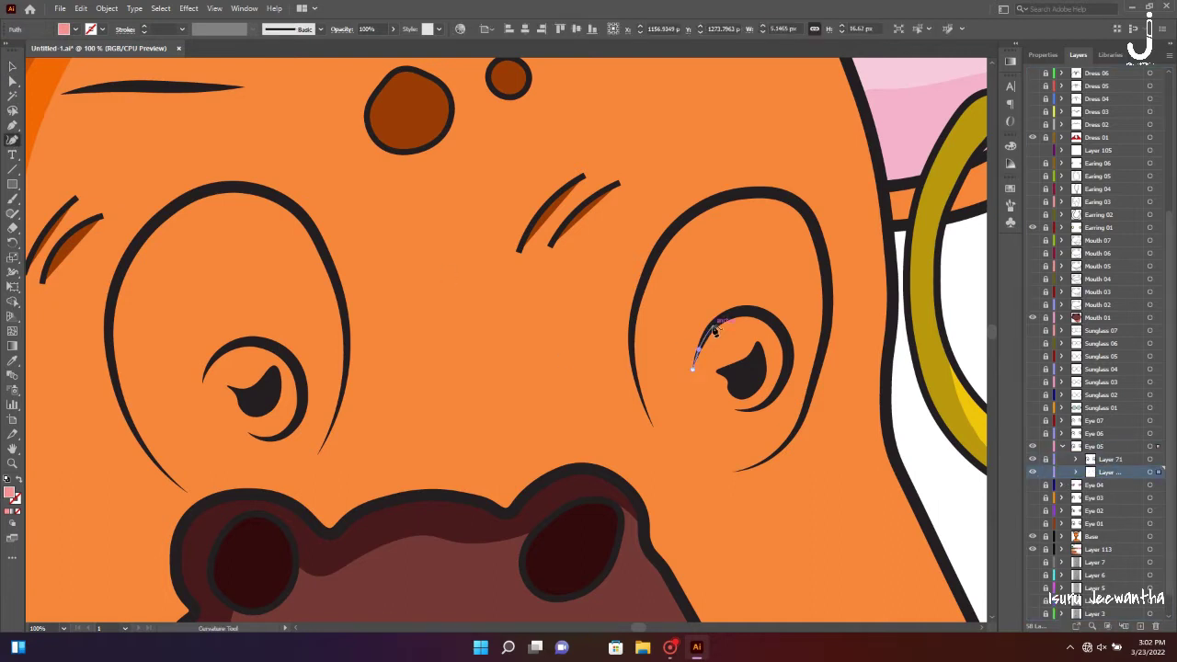
pyautogui.click(701, 340)
pyautogui.click(745, 310)
pyautogui.click(785, 345)
pyautogui.click(745, 410)
pyautogui.click(696, 374)
# Trace the matching iris shape for the left eye of Eye 05
pyautogui.click(272, 438)
pyautogui.click(300, 414)
pyautogui.click(294, 364)
pyautogui.click(250, 341)
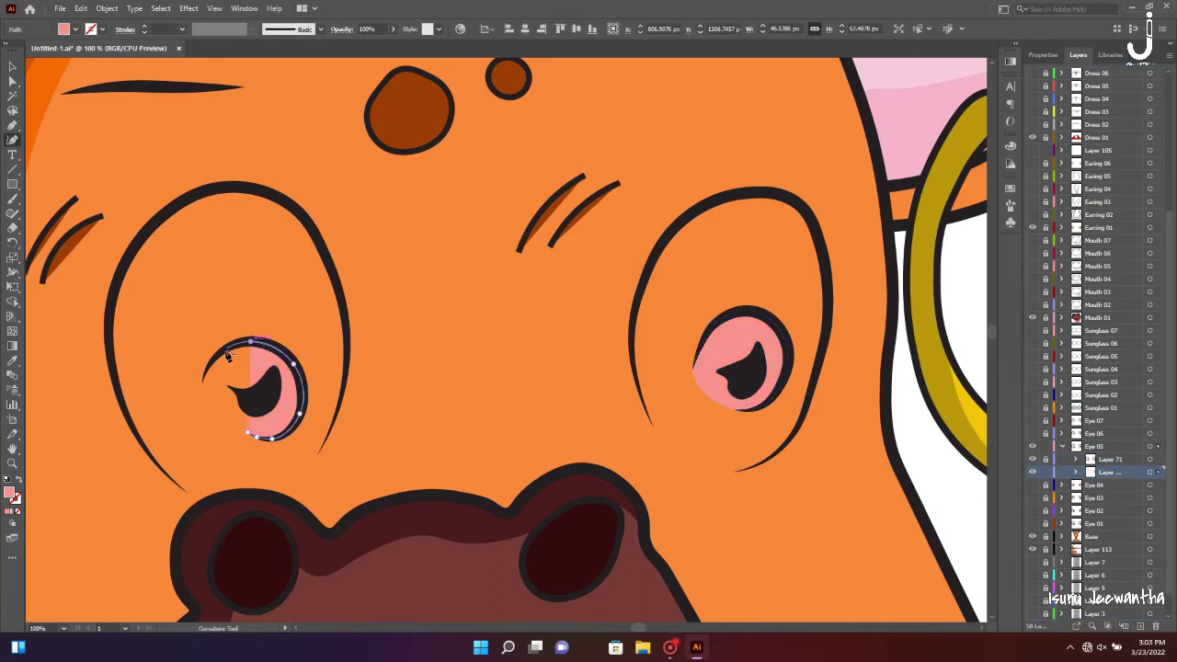
pyautogui.click(204, 383)
# Trace the white eyeball fills around the Eye 05 eyes, then fit the giraffe in view
pyautogui.press('v')
pyautogui.hotkey('ctrl', '0')
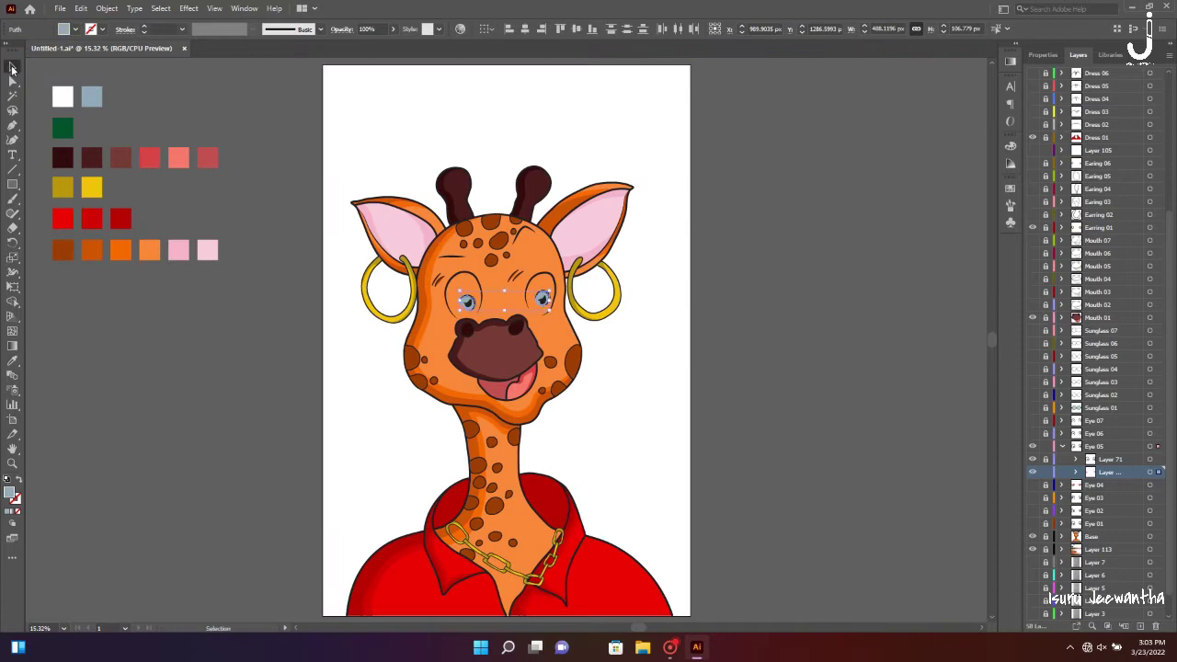
pyautogui.hotkey('shift', '`')
pyautogui.hotkey('ctrl', '1')
pyautogui.click(733, 427)
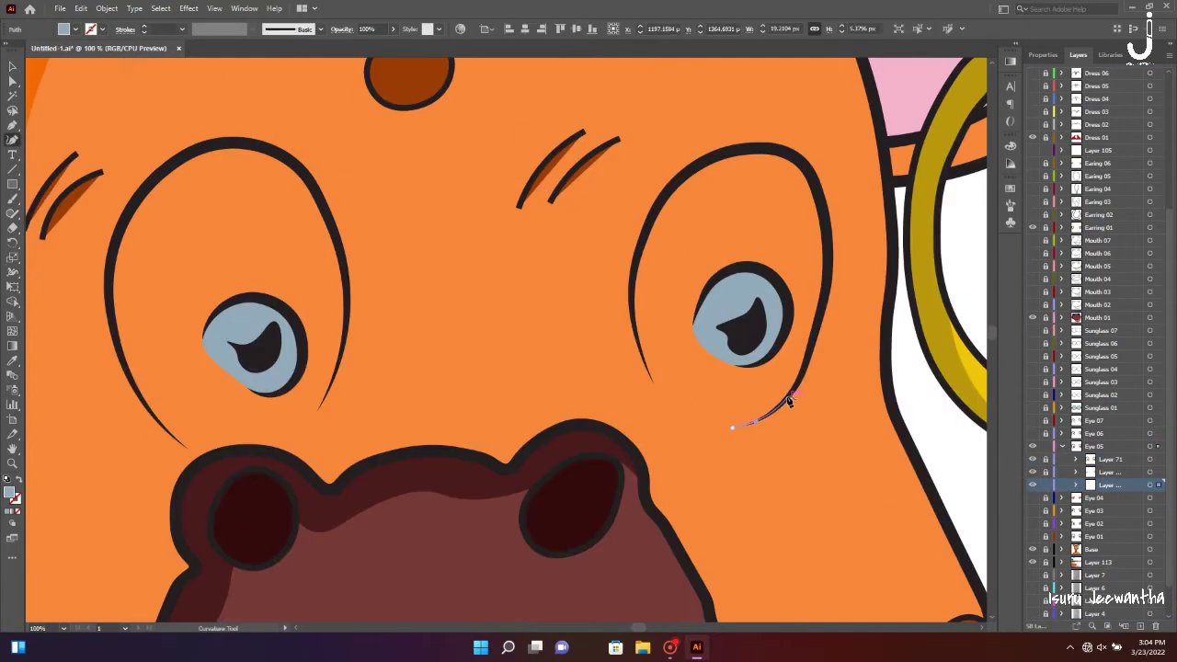
pyautogui.click(319, 410)
pyautogui.click(326, 395)
pyautogui.click(344, 339)
pyautogui.click(340, 255)
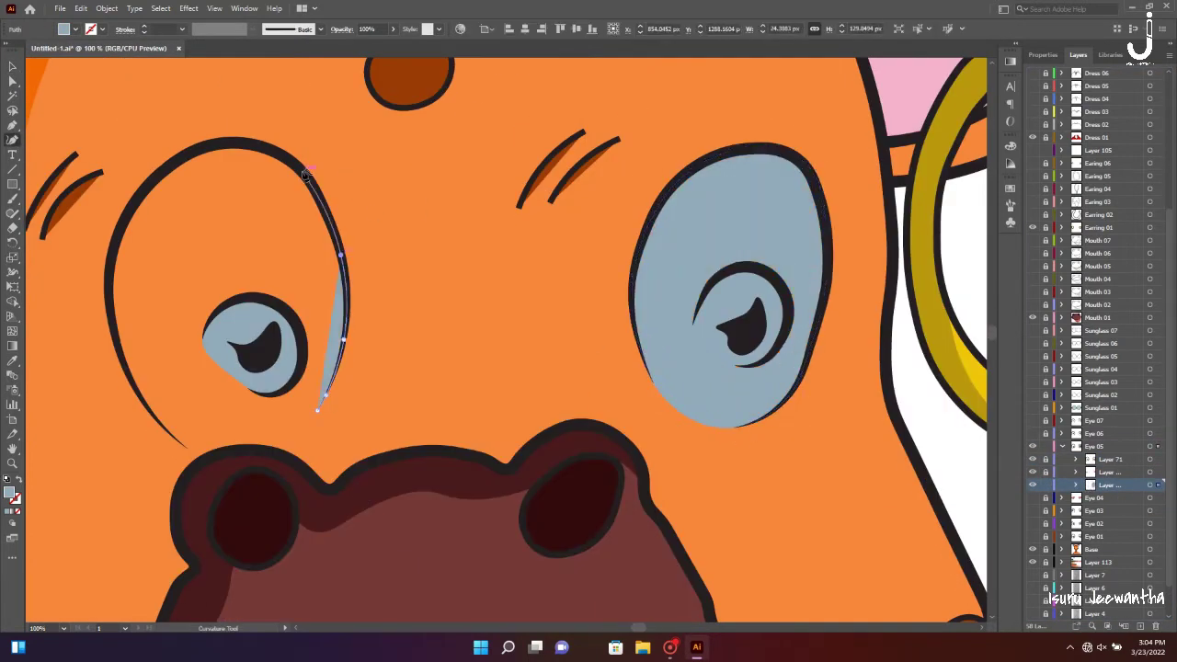
pyautogui.click(319, 410)
pyautogui.press('v')
pyautogui.hotkey('ctrl', '0')
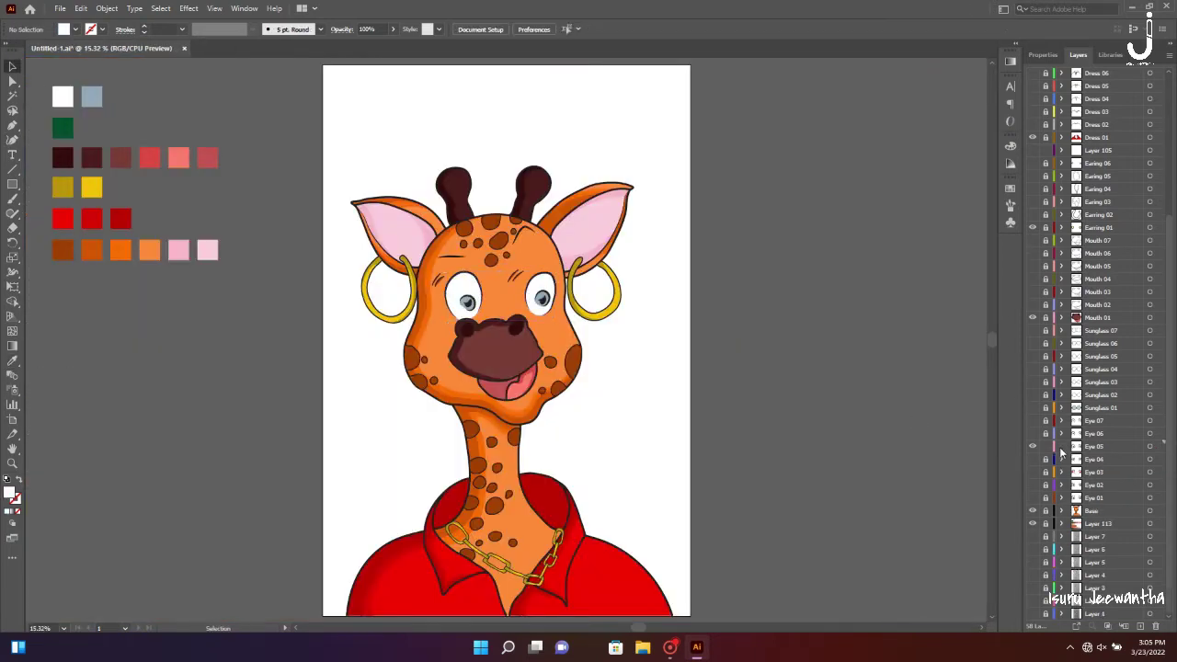
# Save, hide Eye 05, and trace the right eye white in a new Eye 06 sublayer
pyautogui.hotkey('ctrl', 's')
pyautogui.click(1033, 448)
pyautogui.hotkey('ctrl', 'l')
pyautogui.hotkey('ctrl', '+')
pyautogui.hotkey('ctrl', '+')
pyautogui.hotkey('ctrl', '+')
pyautogui.hotkey('shift', '`')
pyautogui.click(598, 211)
pyautogui.click(558, 276)
pyautogui.click(568, 333)
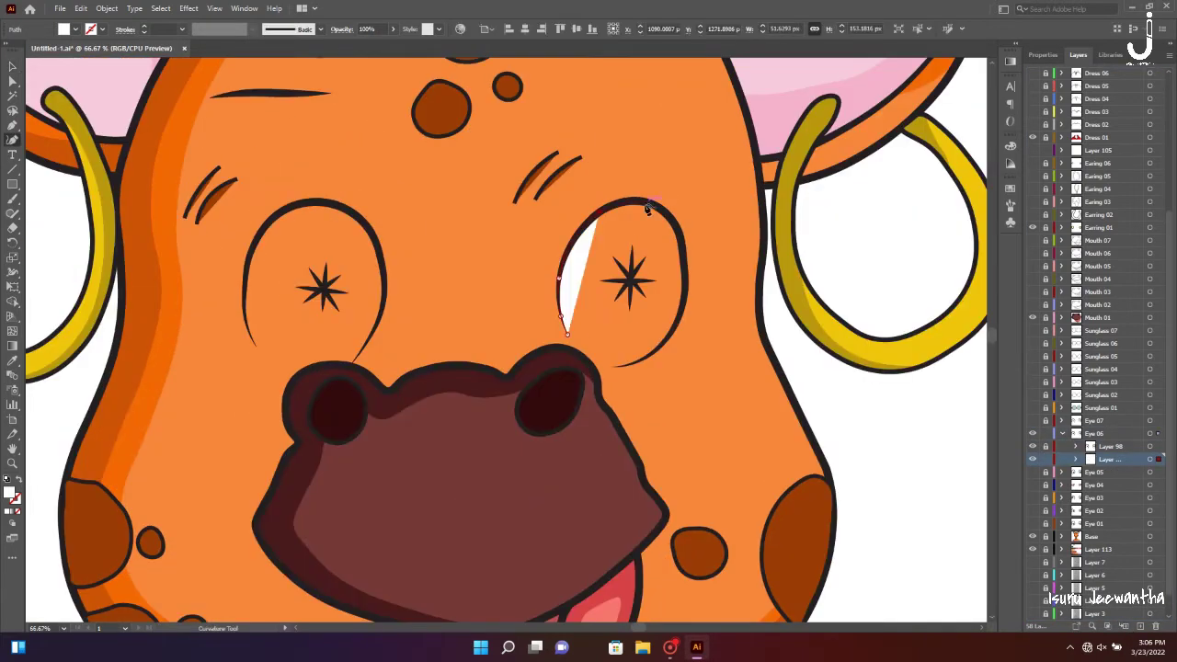
pyautogui.click(686, 260)
pyautogui.click(679, 329)
pyautogui.click(632, 369)
pyautogui.click(563, 337)
# Trace the left eye white for Eye 06, then deselect and fit the artboard
pyautogui.hotkey('ctrl', '+')
pyautogui.hotkey('ctrl', '+')
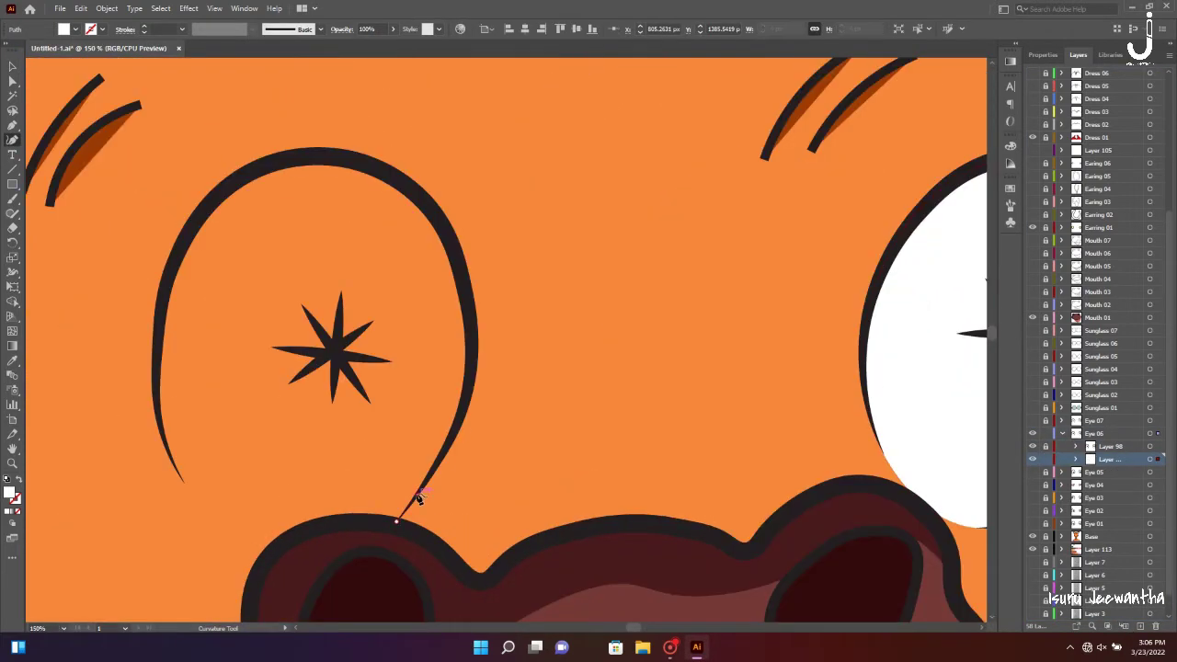
pyautogui.click(419, 495)
pyautogui.click(471, 330)
pyautogui.click(339, 157)
pyautogui.click(186, 237)
pyautogui.click(155, 385)
pyautogui.click(184, 485)
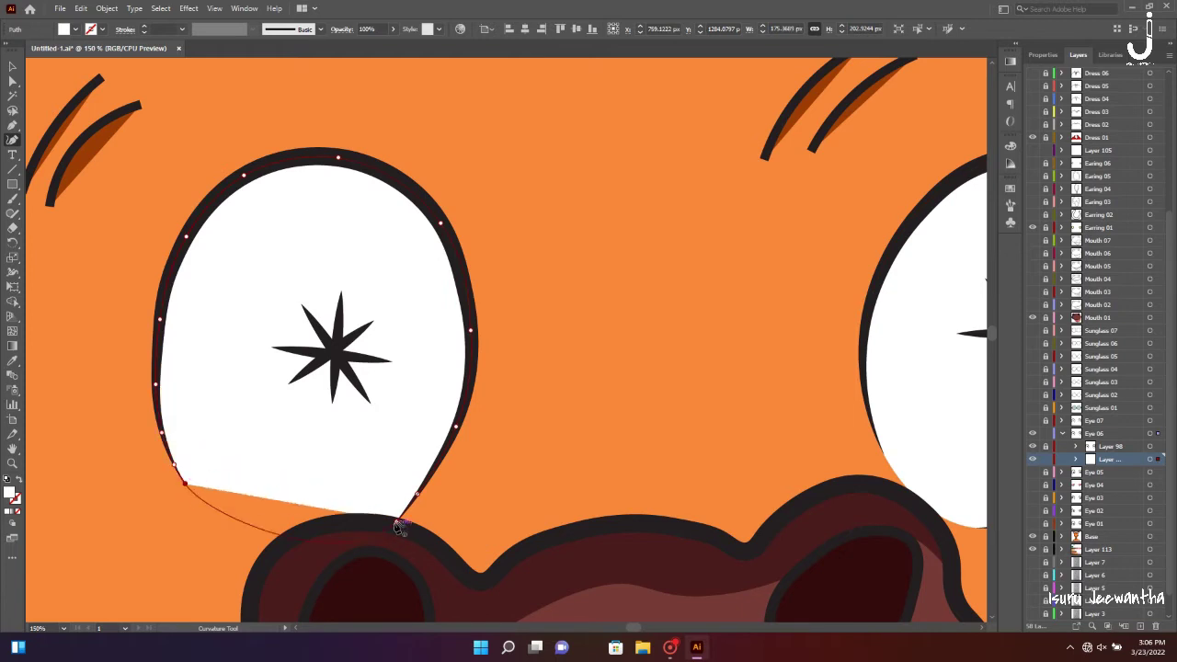
pyautogui.click(399, 527)
pyautogui.press('v')
pyautogui.hotkey('ctrl', 'shift', 'a')
pyautogui.hotkey('ctrl', '0')
# Show Eye 07 and trace its right eye white in a new sublayer
pyautogui.click(1032, 433)
pyautogui.hotkey('ctrl', '+')
pyautogui.hotkey('ctrl', '+')
pyautogui.hotkey('ctrl', '+')
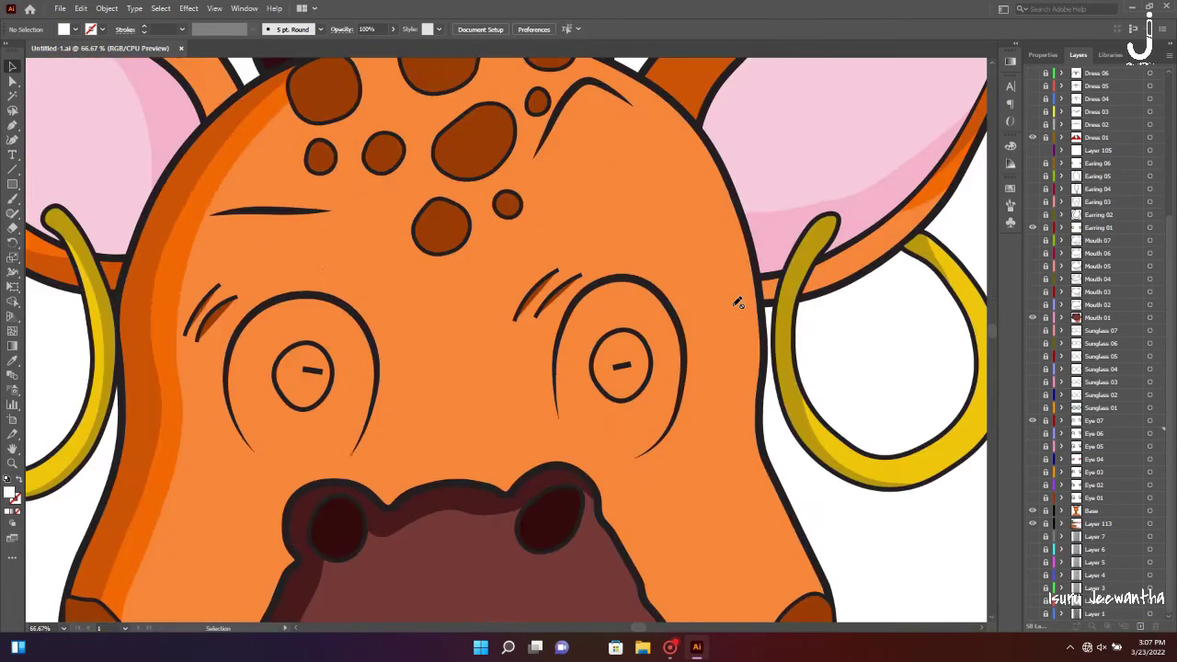
pyautogui.click(1123, 626)
pyautogui.hotkey('shift', '`')
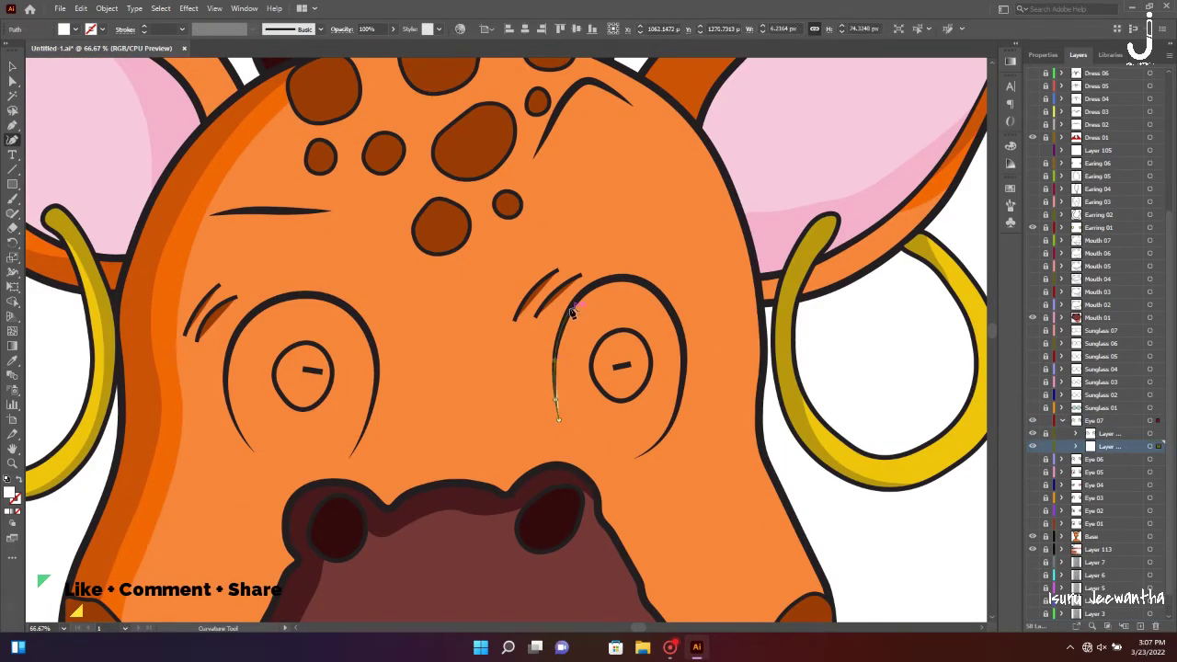
pyautogui.hotkey('ctrl', '+')
pyautogui.click(681, 286)
pyautogui.click(675, 418)
pyautogui.click(651, 457)
pyautogui.click(632, 477)
# Trace the left eye white shape for Eye 07
pyautogui.hscroll(-5, 478, 442)
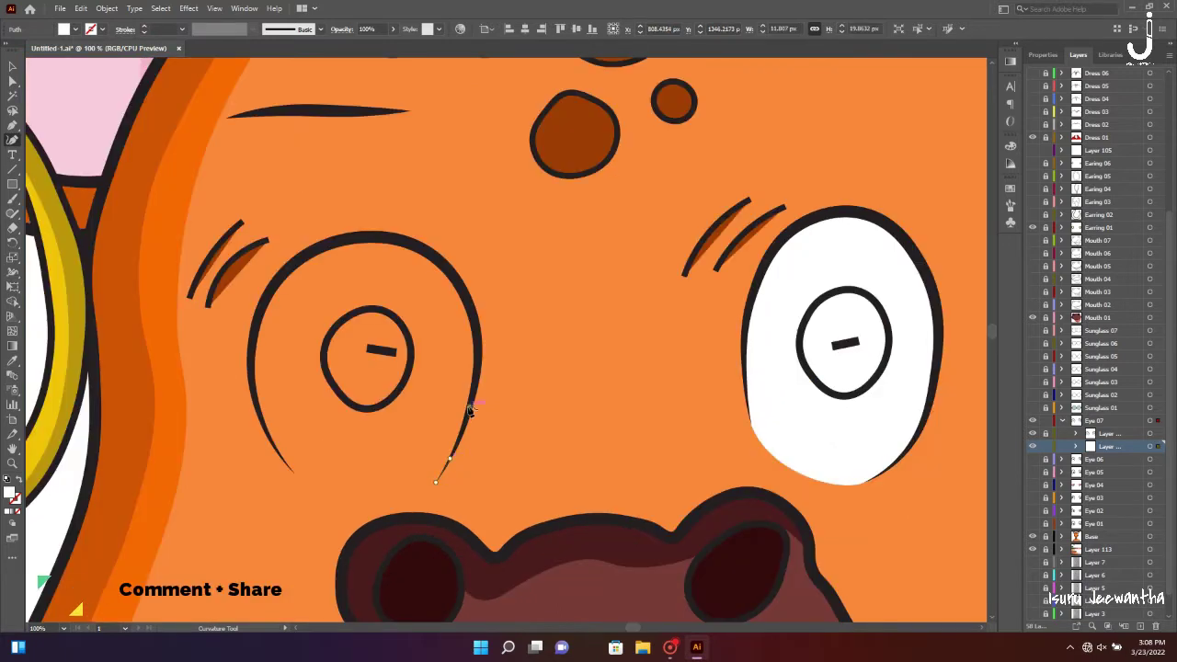
pyautogui.click(358, 237)
pyautogui.click(475, 328)
pyautogui.click(276, 280)
pyautogui.click(280, 457)
pyautogui.click(296, 480)
# Add an iris sublayer to Eye 07, trace the blue-grey iris, and save
pyautogui.click(1122, 626)
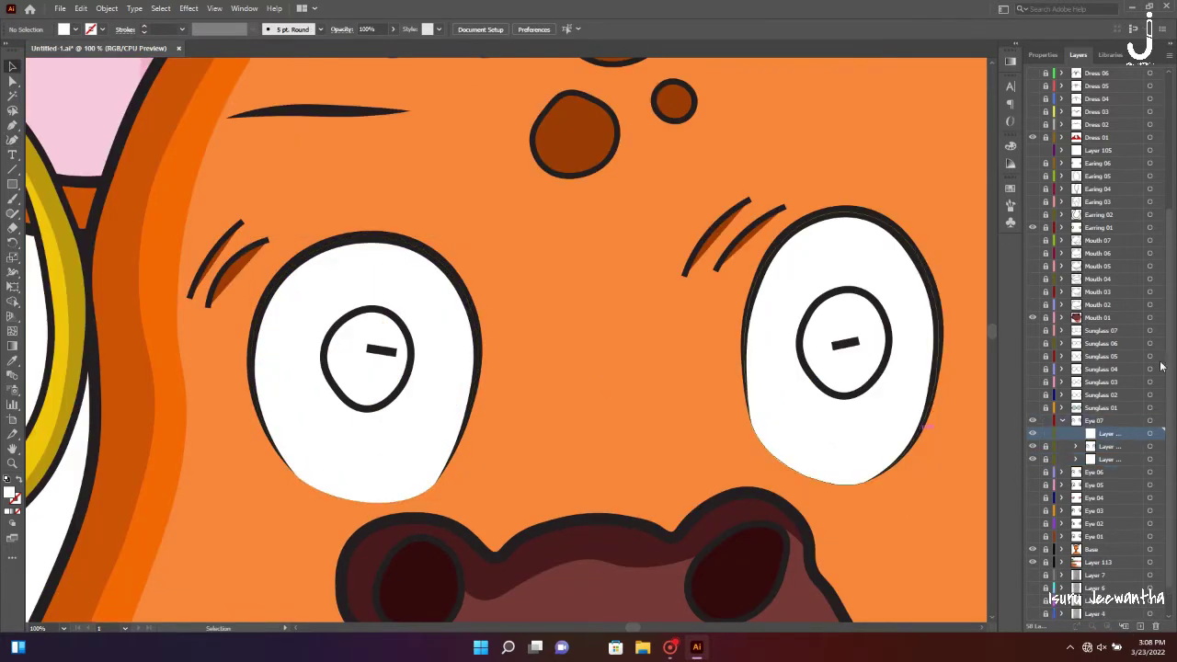
pyautogui.click(806, 369)
pyautogui.click(818, 385)
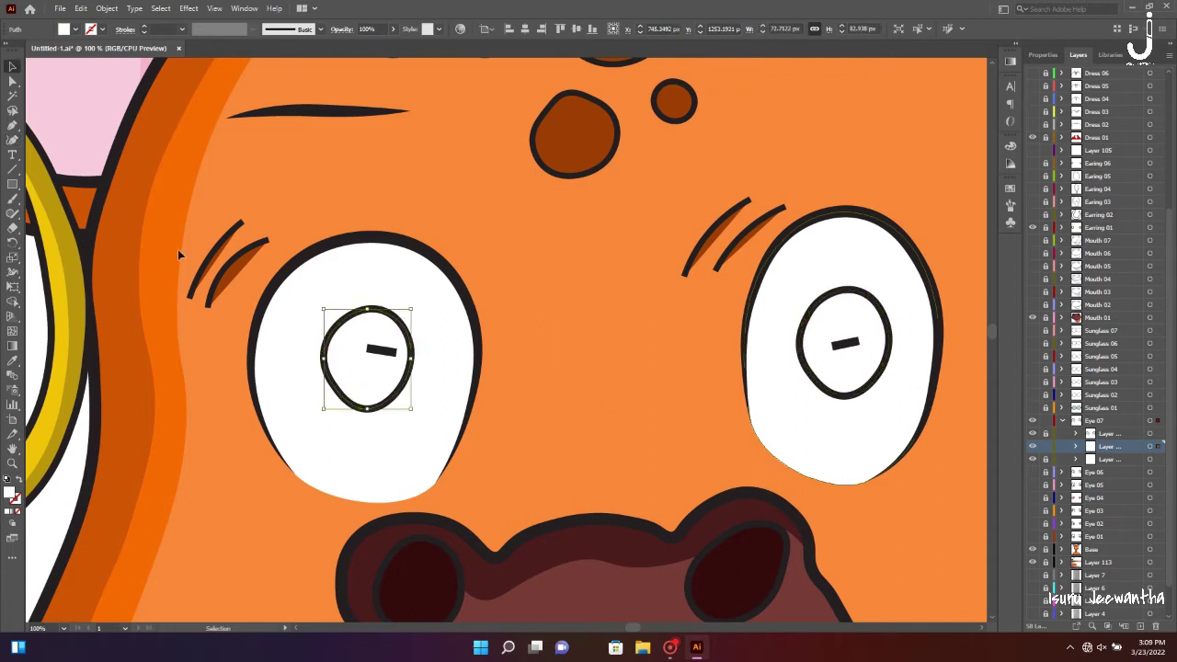
pyautogui.hotkey('ctrl', '0')
pyautogui.click(305, 409)
pyautogui.hotkey('ctrl', 's')
# Collapse Eye 07 and briefly inspect the eyebrow artwork in the Base layer
pyautogui.click(1062, 421)
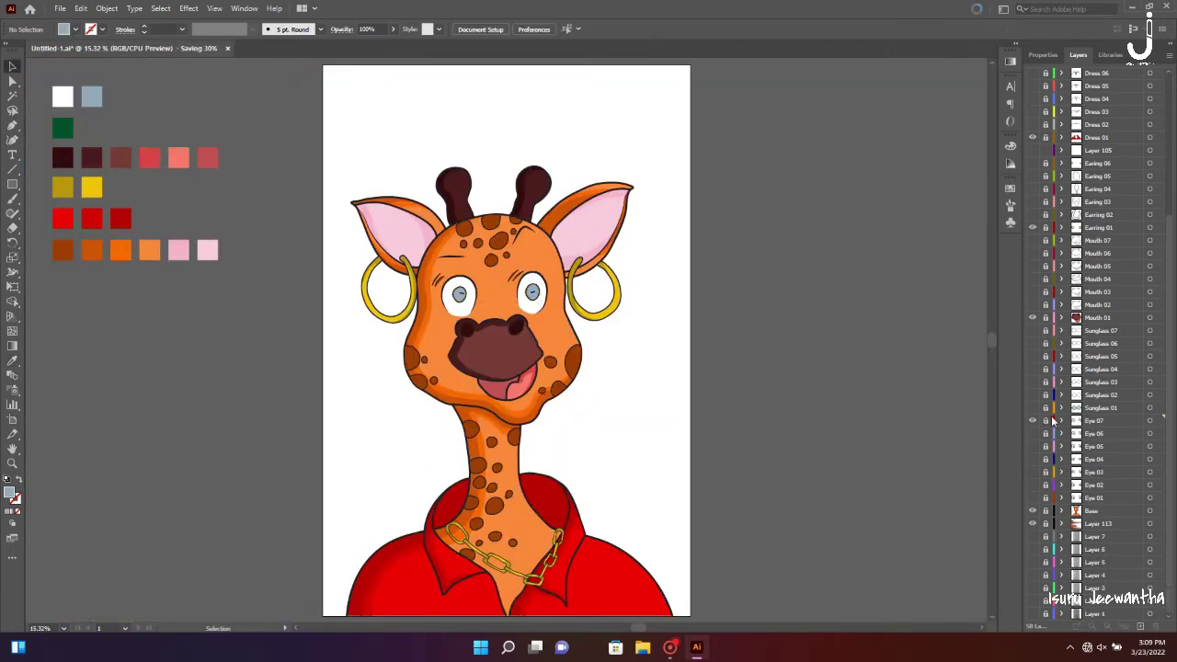
pyautogui.click(1062, 510)
pyautogui.hotkey('ctrl', '=')
pyautogui.hotkey('ctrl', '=')
pyautogui.hotkey('ctrl', '=')
pyautogui.click(1150, 523)
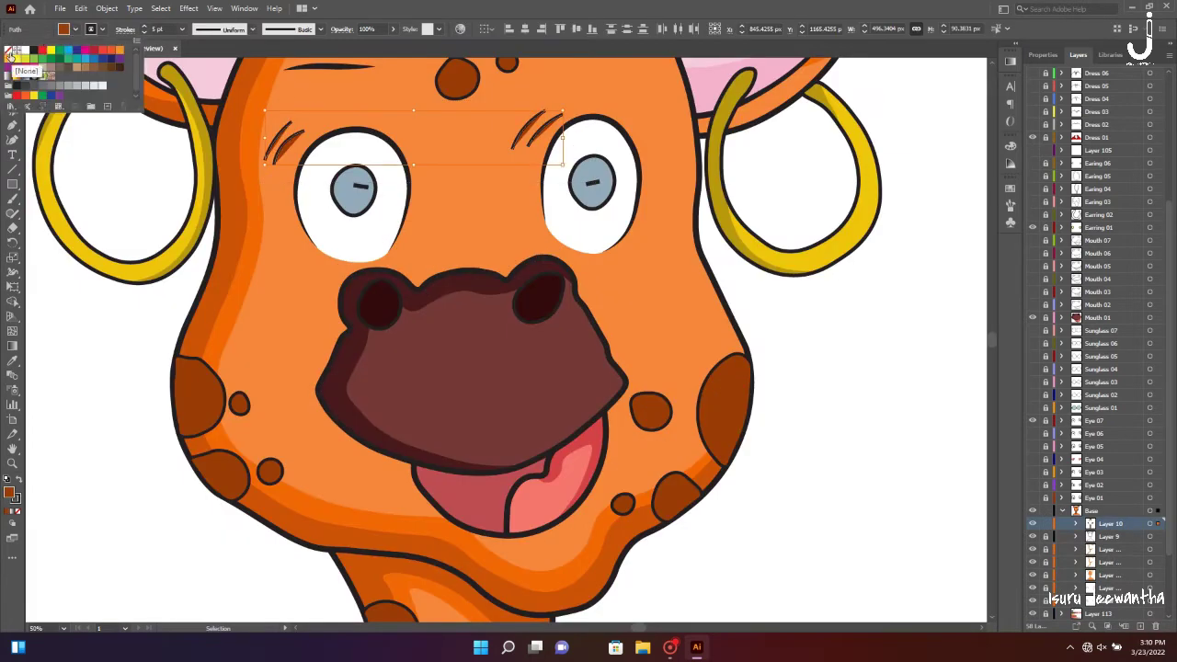
pyautogui.hotkey('ctrl', 'shift', 'a')
pyautogui.hotkey('ctrl', '0')
pyautogui.click(1063, 510)
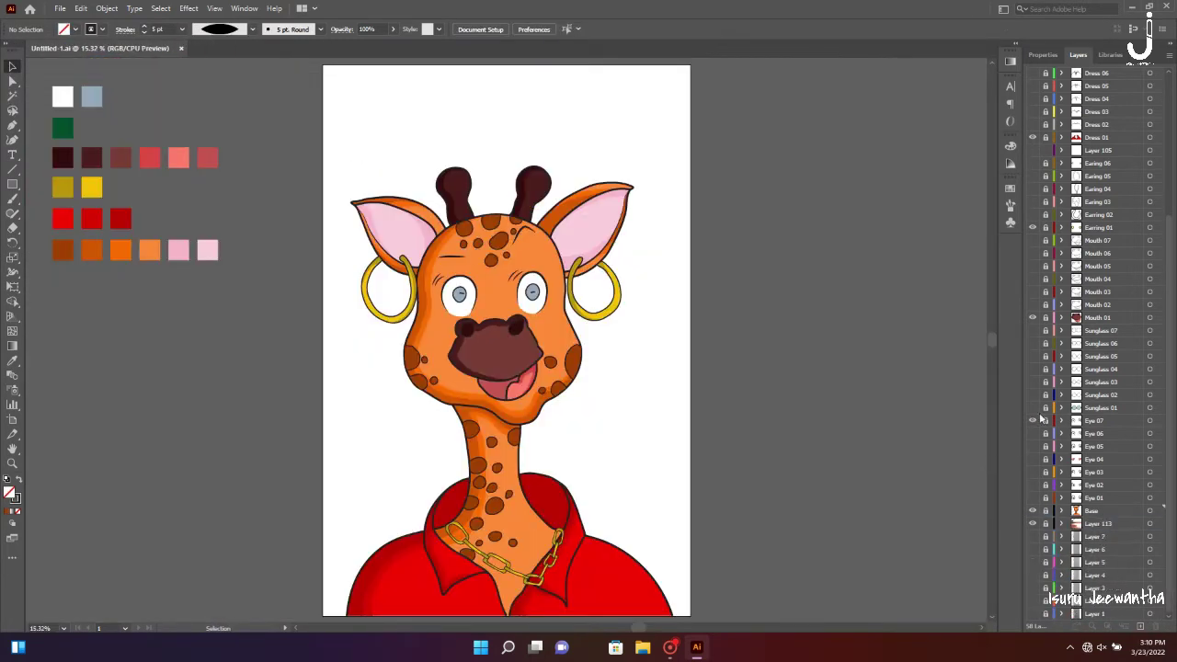
# Show the sleepy Eye 01 eyes and Mouth 02 instead of Eye 07 and Mouth 01
pyautogui.click(1032, 421)
pyautogui.click(1032, 434)
pyautogui.click(1032, 318)
pyautogui.click(1033, 304)
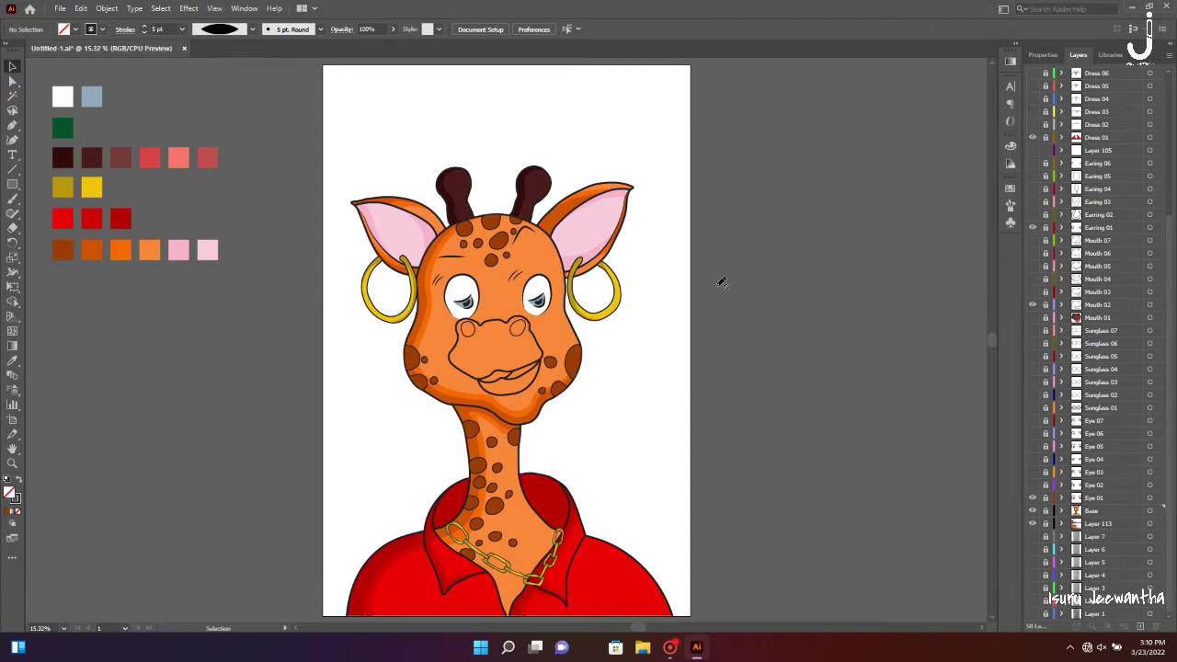
pyautogui.hotkey('ctrl', '=')
pyautogui.hotkey('ctrl', '=')
pyautogui.hotkey('ctrl', '=')
pyautogui.click(1063, 304)
pyautogui.click(1117, 331)
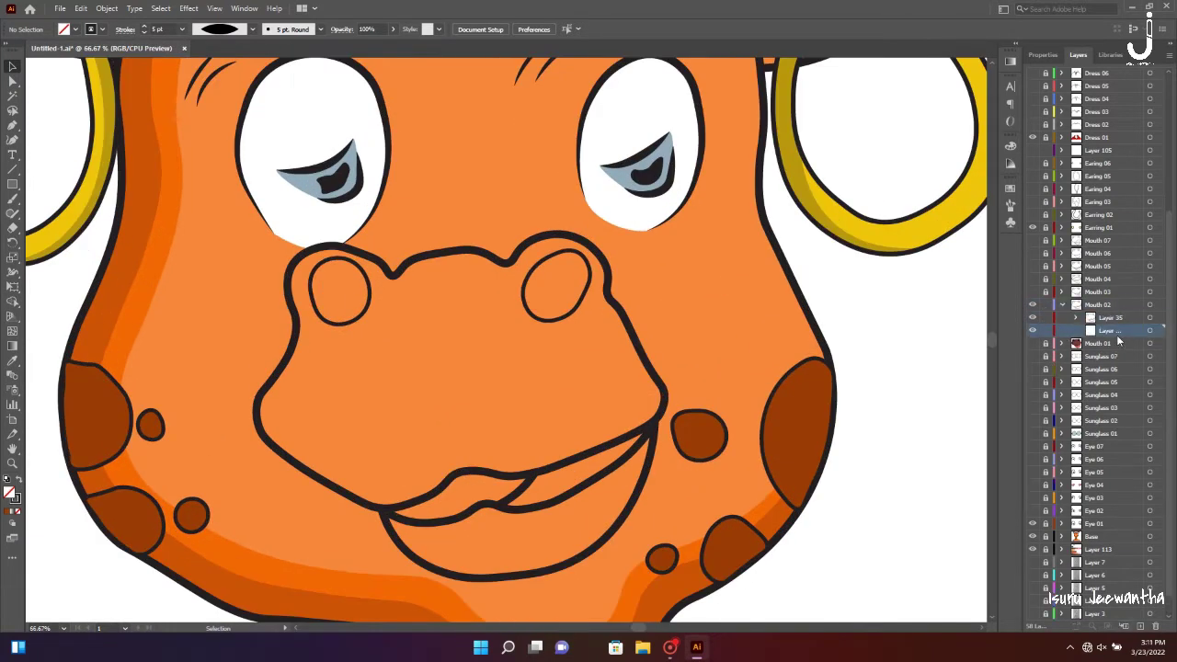
pyautogui.keyDown('alt'); pyautogui.click(1118, 331); pyautogui.keyUp('alt')
pyautogui.hotkey('ctrl', 'shift', 'a')
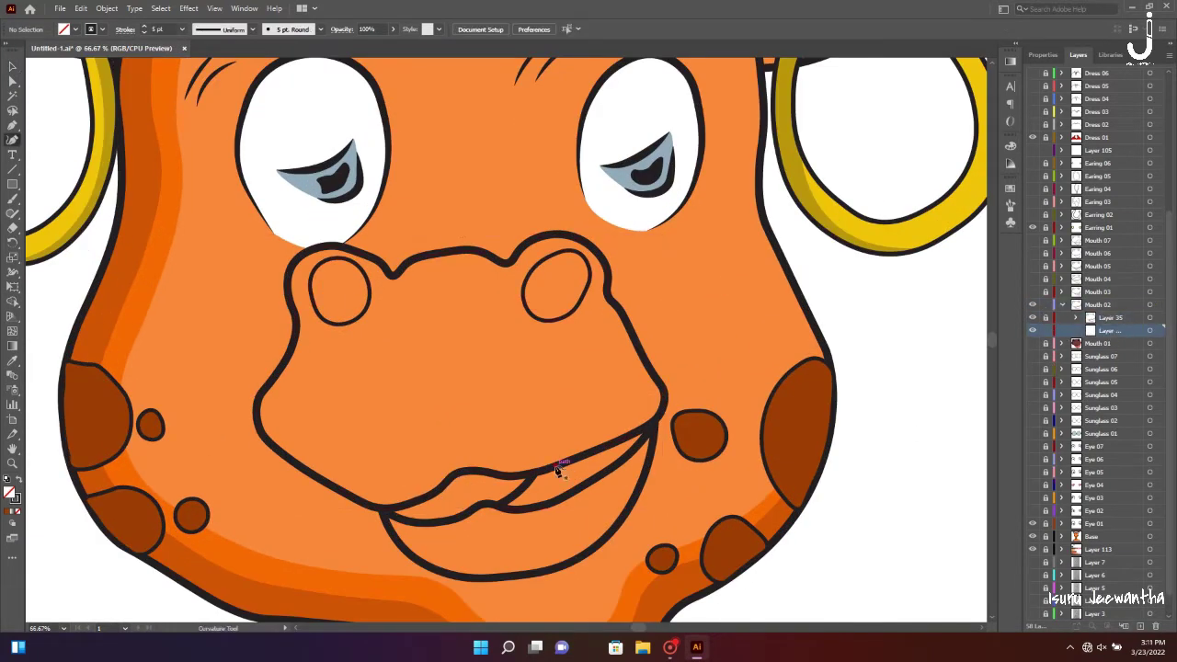
# Trace the dark maroon rim around the Mouth 02 muzzle
pyautogui.click(554, 466)
pyautogui.click(519, 464)
pyautogui.click(75, 29)
pyautogui.click(13, 45)
pyautogui.click(481, 457)
pyautogui.click(436, 457)
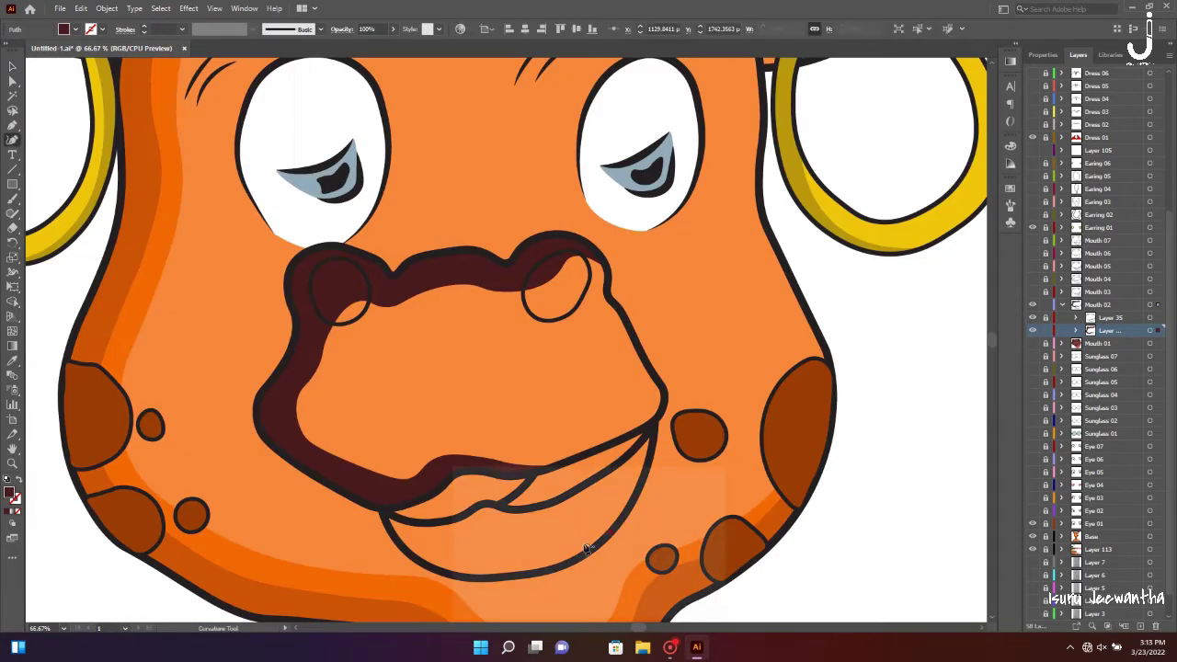
pyautogui.click(587, 549)
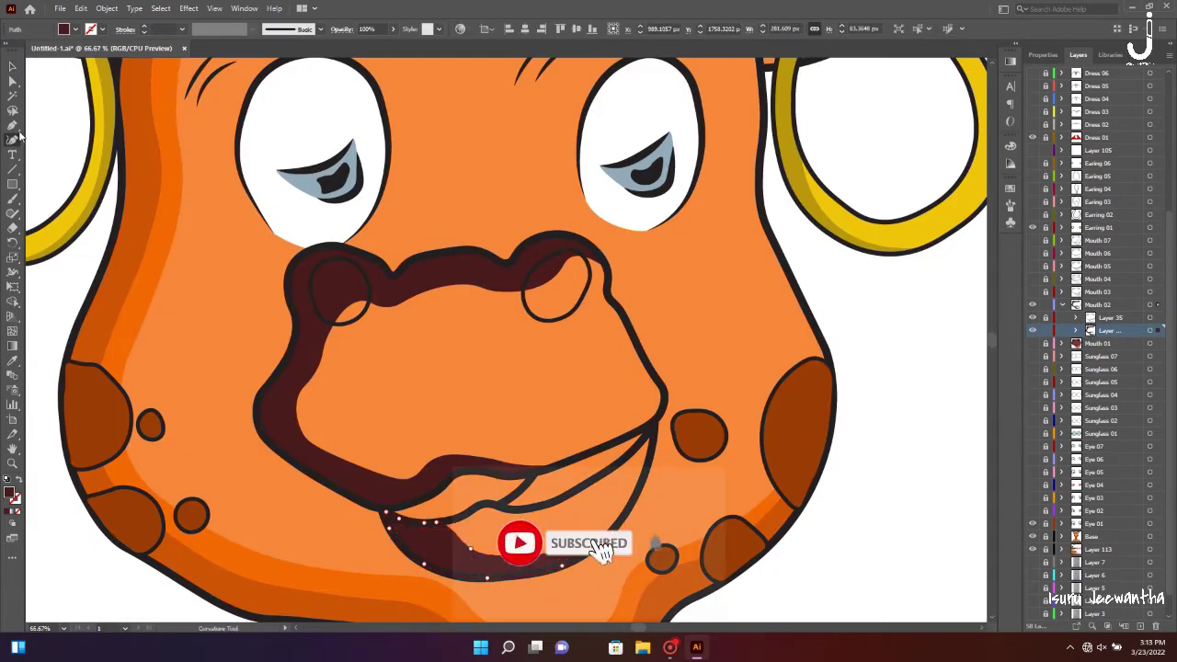
# Trace both dark nostrils in a new Mouth 02 sublayer
pyautogui.hotkey('ctrl', 'l')
pyautogui.click(337, 324)
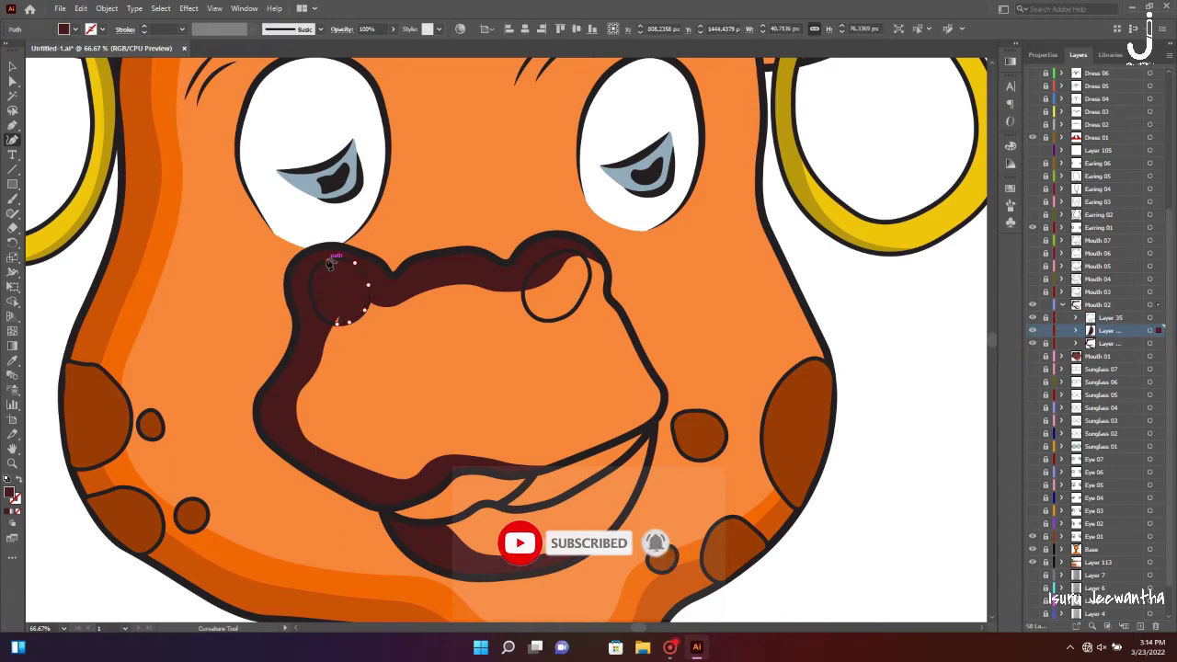
pyautogui.hotkey('ctrl', '+')
pyautogui.click(783, 355)
pyautogui.click(793, 373)
pyautogui.click(815, 384)
pyautogui.click(857, 370)
pyautogui.click(881, 319)
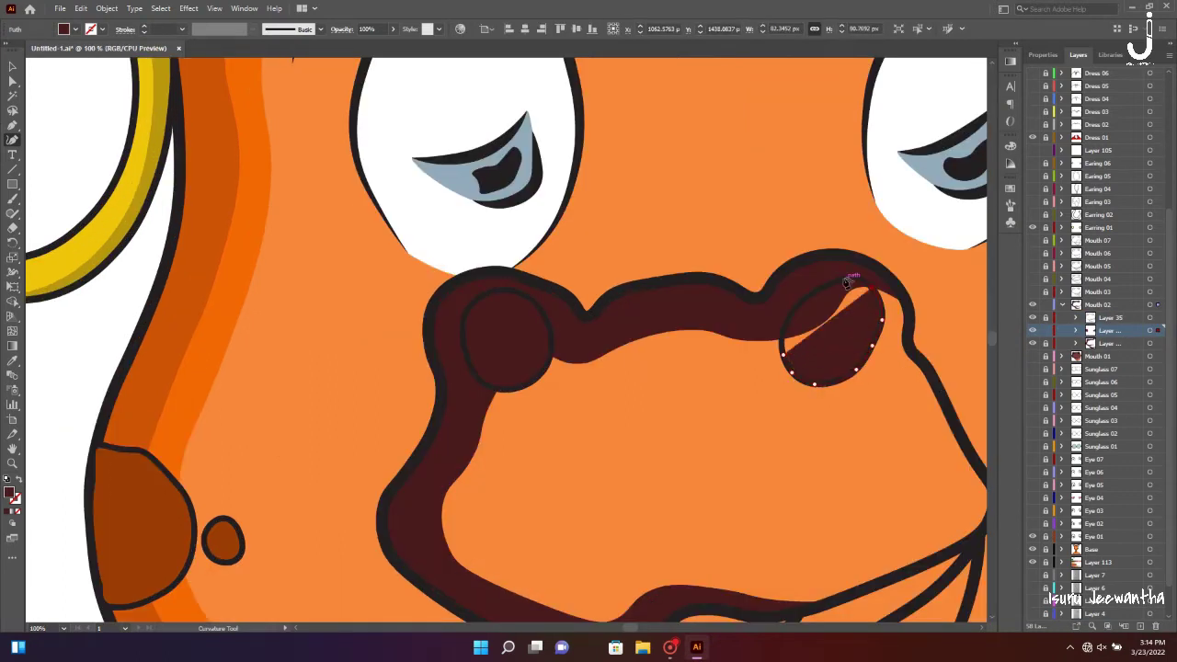
pyautogui.click(783, 355)
pyautogui.hotkey('ctrl', '-')
pyautogui.hotkey('ctrl', '0')
pyautogui.hotkey('ctrl', 'shift', 'a')
# Add a sublayer at the bottom of Mouth 02 and trace the dark lower lip
pyautogui.hotkey('ctrl', 'l')
pyautogui.moveTo(1117, 328); pyautogui.dragTo(1113, 359)
pyautogui.hotkey('ctrl', '+')
pyautogui.hotkey('ctrl', '+')
pyautogui.hotkey('ctrl', '+')
pyautogui.scroll(-5, 631, 457)
pyautogui.hotkey('shift', '`')
pyautogui.click(729, 259)
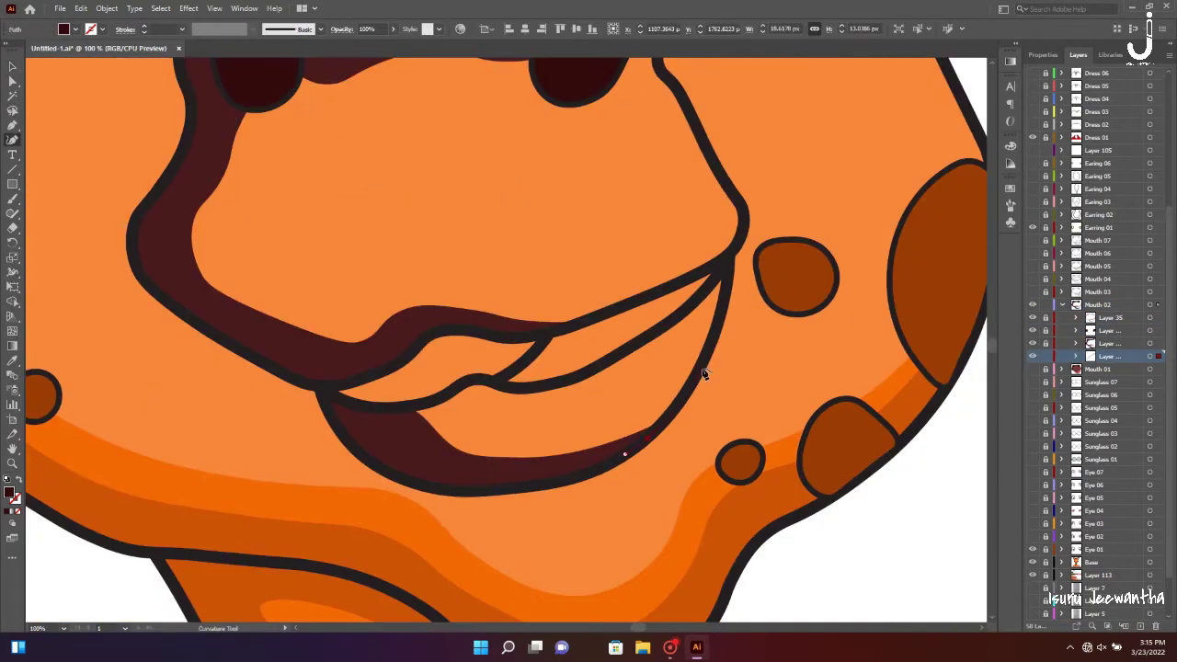
pyautogui.click(701, 365)
pyautogui.click(536, 391)
pyautogui.click(456, 394)
pyautogui.click(423, 449)
pyautogui.hotkey('ctrl', '0')
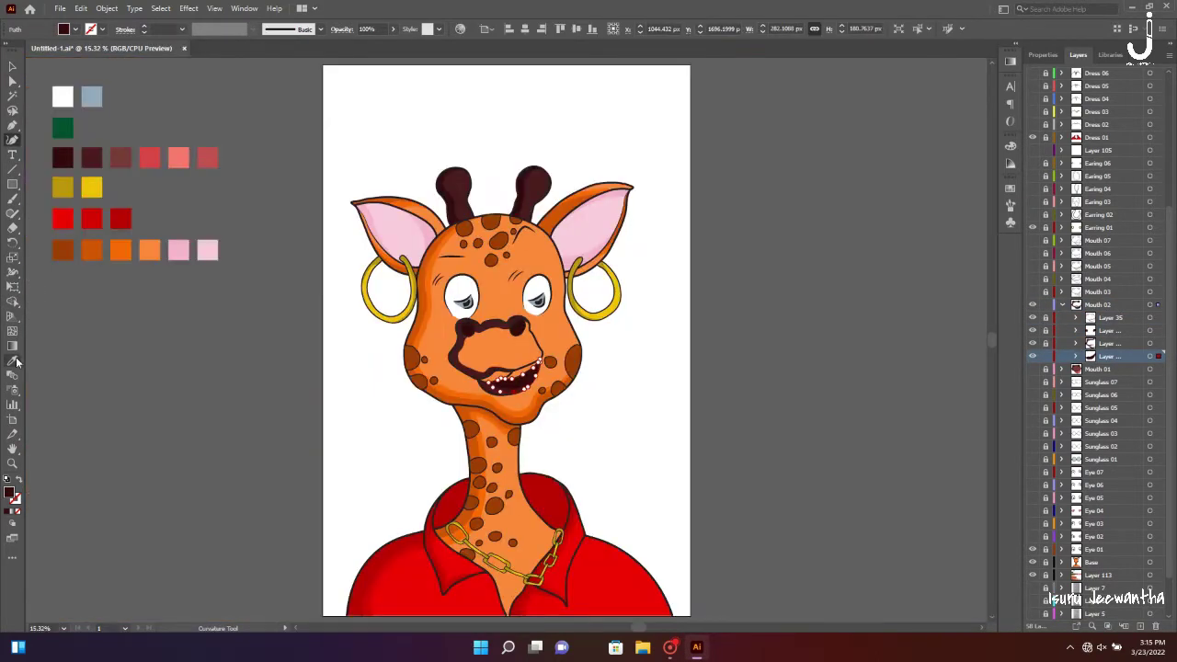
pyautogui.press('v')
pyautogui.hotkey('ctrl', 'shift', 'a')
# Trace the brown fill covering the whole muzzle
pyautogui.click(12, 140)
pyautogui.hotkey('ctrl', '1')
pyautogui.click(743, 425)
pyautogui.click(660, 276)
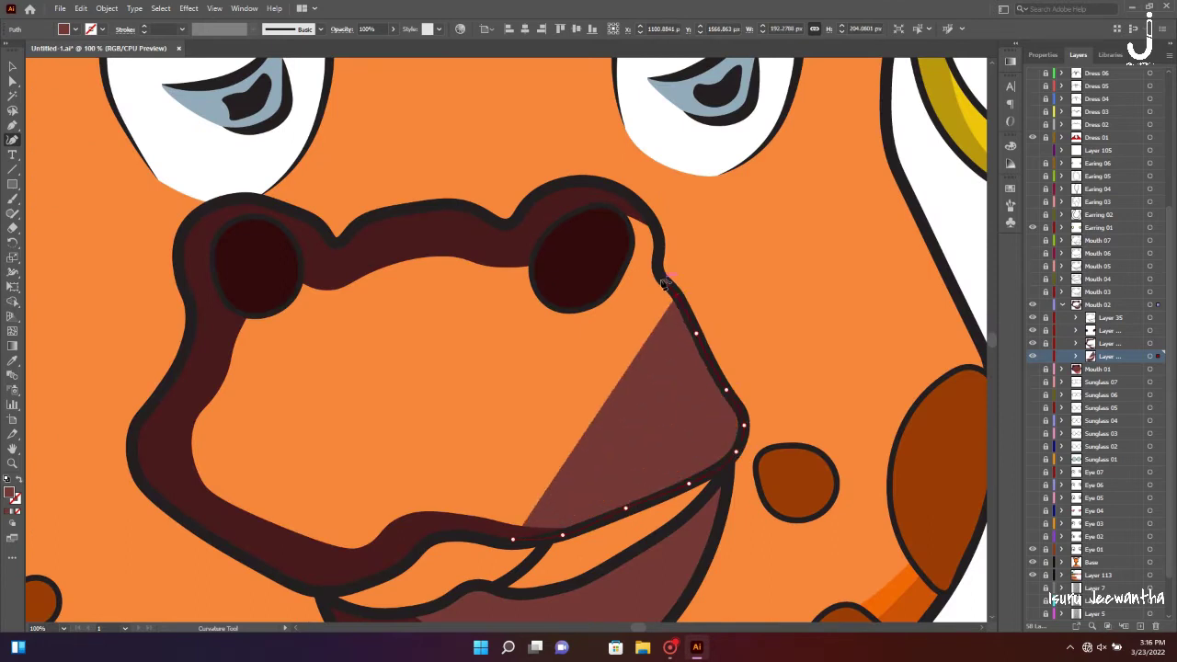
pyautogui.click(647, 213)
pyautogui.click(588, 201)
pyautogui.click(188, 235)
pyautogui.click(195, 340)
pyautogui.click(230, 519)
pyautogui.click(513, 539)
pyautogui.press('v')
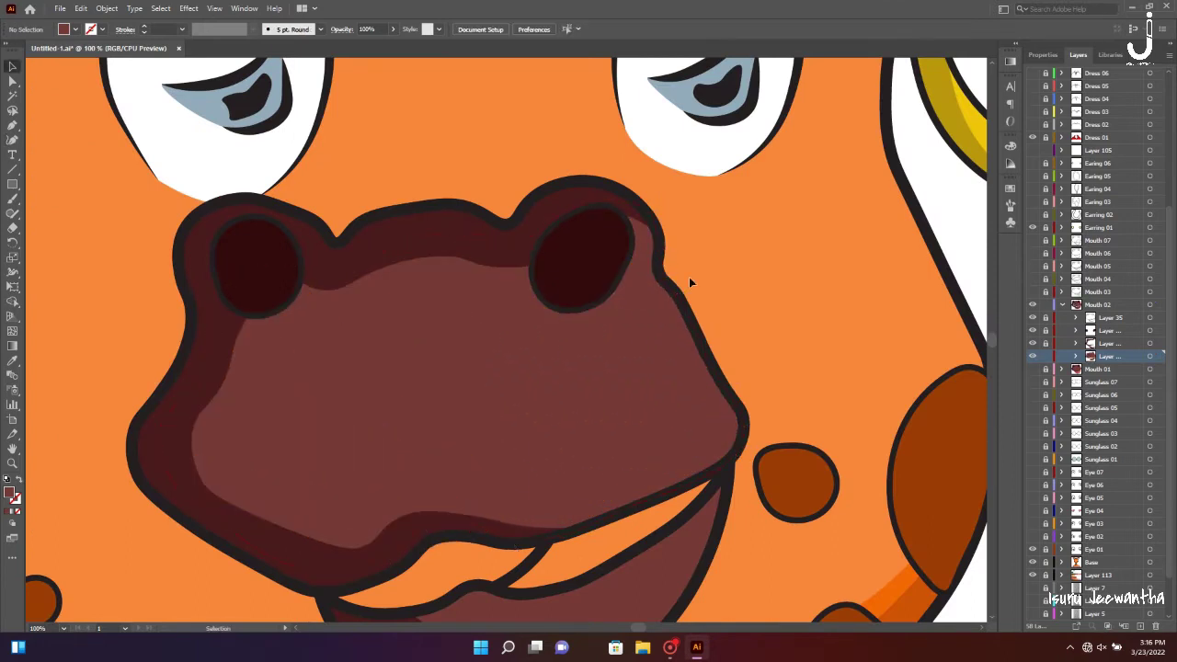
pyautogui.hotkey('ctrl', '0')
pyautogui.hotkey('ctrl', '+')
pyautogui.hotkey('ctrl', '+')
pyautogui.hotkey('ctrl', '+')
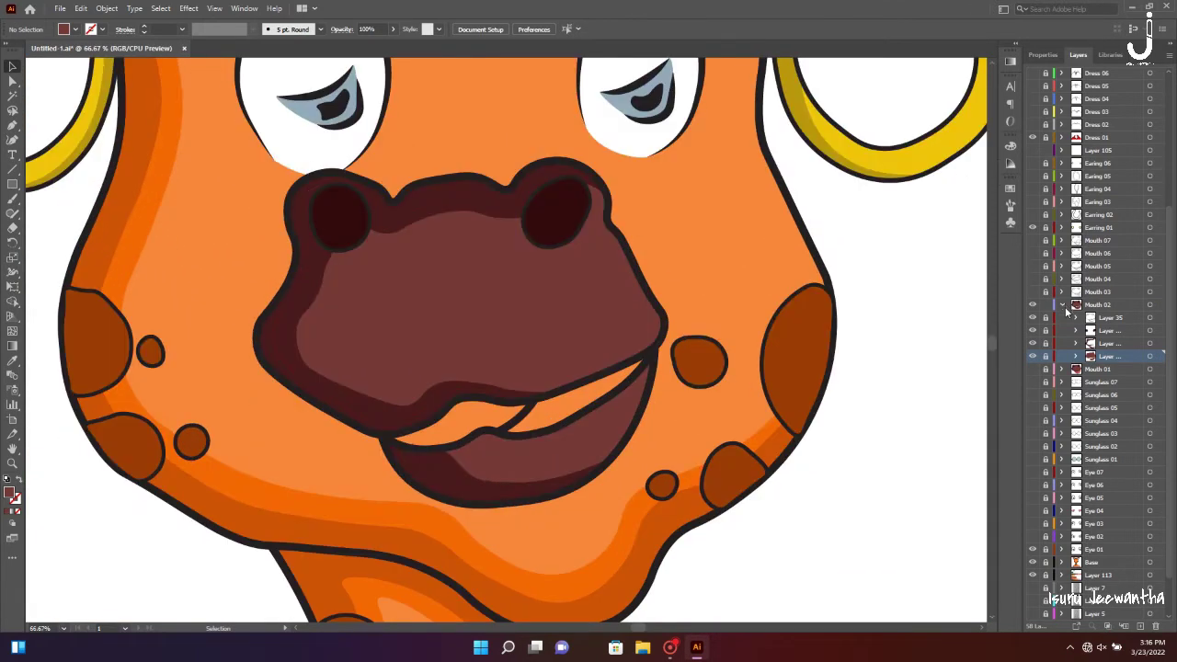
# Close the upper tooth outline on the Mouth 02 grin and fill it light grey #DDDDDD
pyautogui.click(1124, 626)
pyautogui.click(512, 424)
pyautogui.click(582, 400)
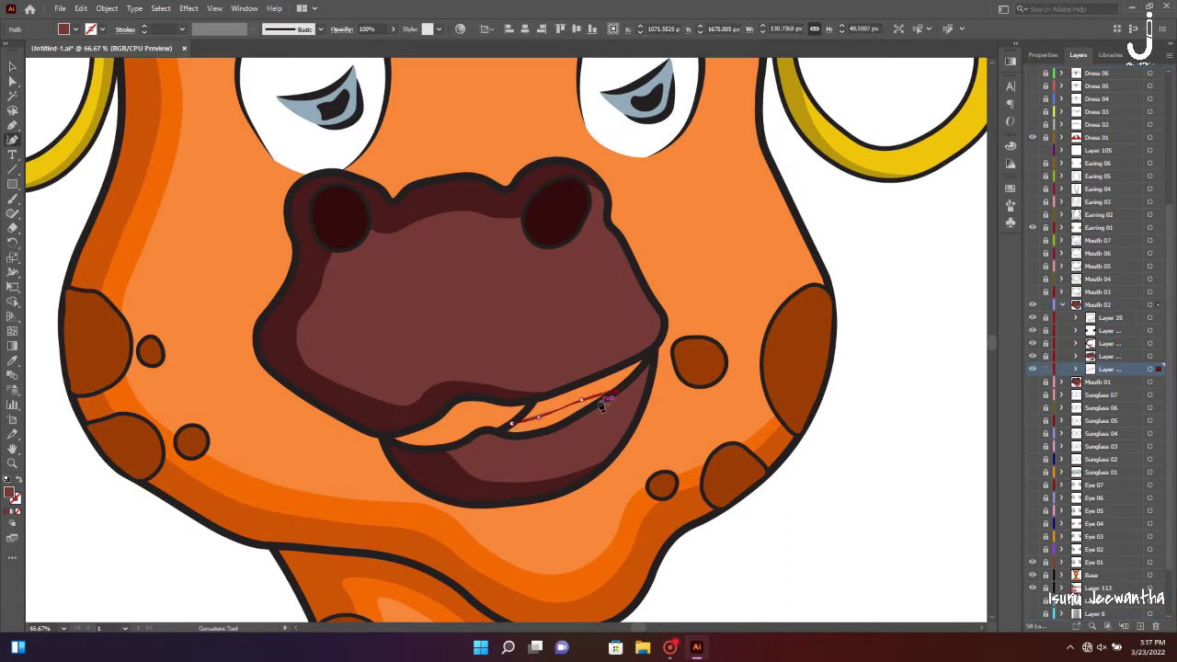
pyautogui.click(512, 424)
pyautogui.hotkey('ctrl', '0')
pyautogui.doubleClick(12, 495)
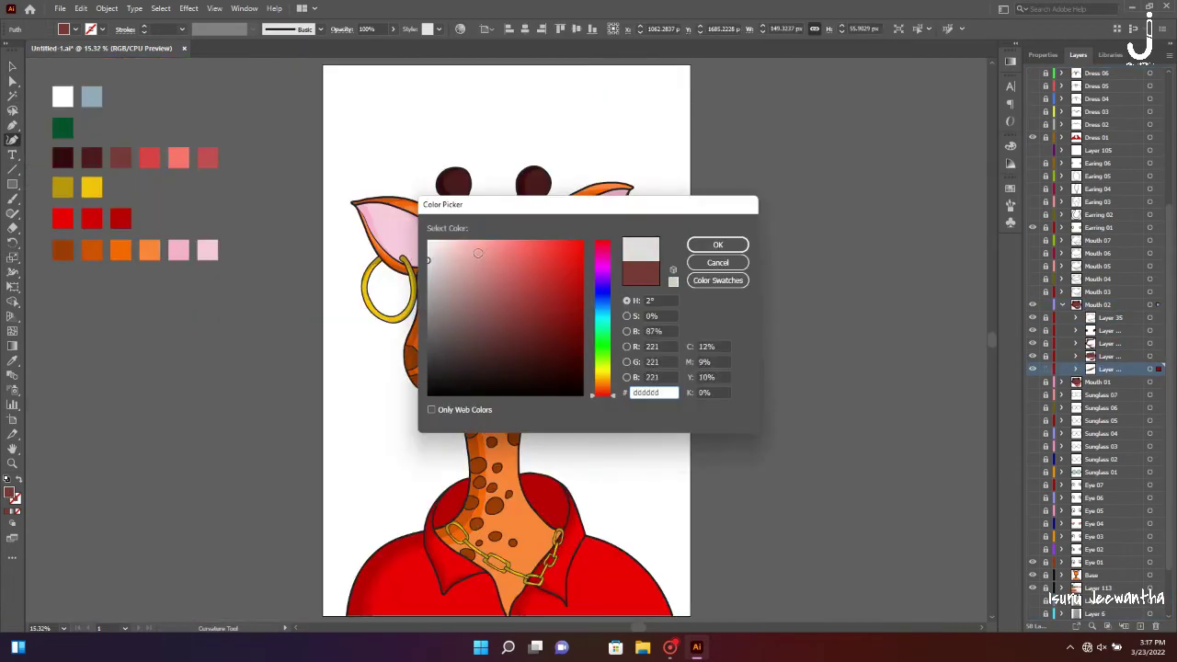
pyautogui.press('Return')
pyautogui.hotkey('ctrl', '+')
pyautogui.hotkey('ctrl', '+')
pyautogui.hotkey('ctrl', '+')
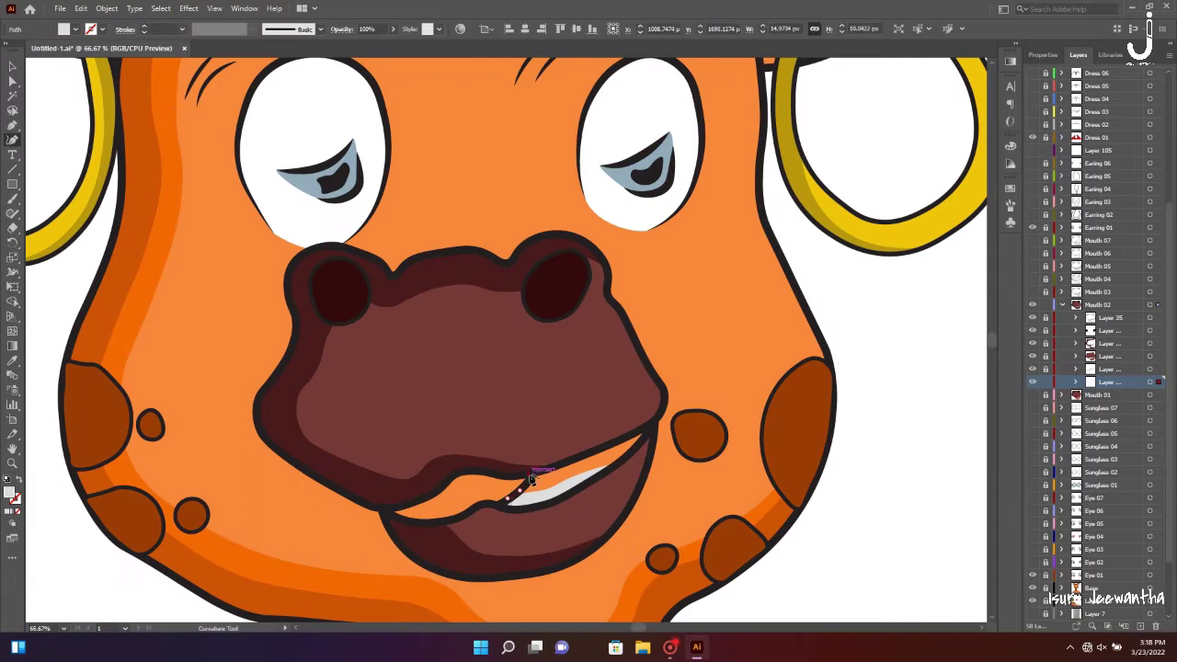
# Draw the lower tooth along the lower lip with the Curvature tool, then fit and deselect
pyautogui.hotkey('ctrl', 'shift', 'a')
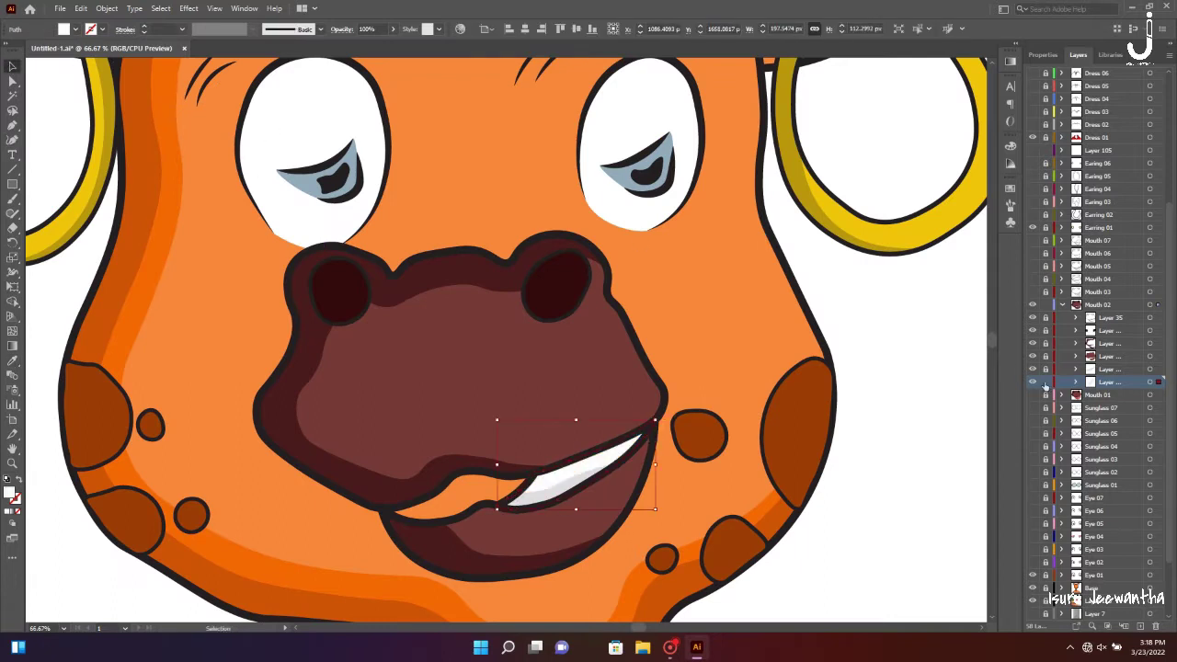
pyautogui.click(385, 508)
pyautogui.click(416, 521)
pyautogui.click(448, 518)
pyautogui.click(472, 508)
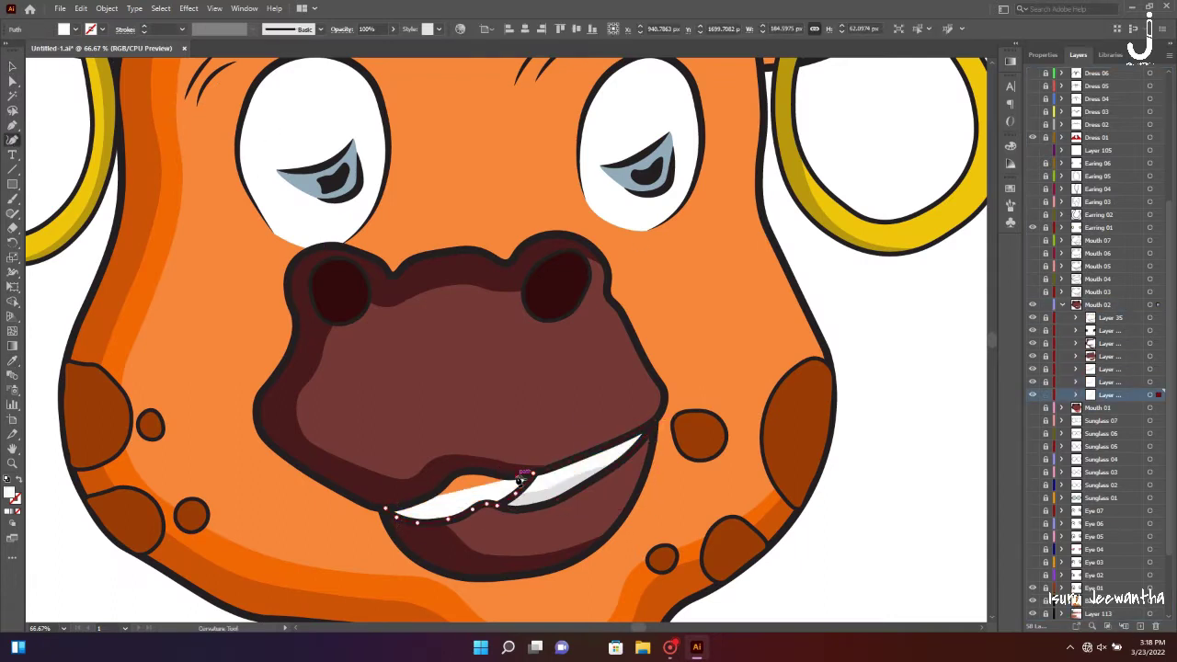
pyautogui.hotkey('ctrl', '0')
pyautogui.press('v')
pyautogui.click(877, 411)
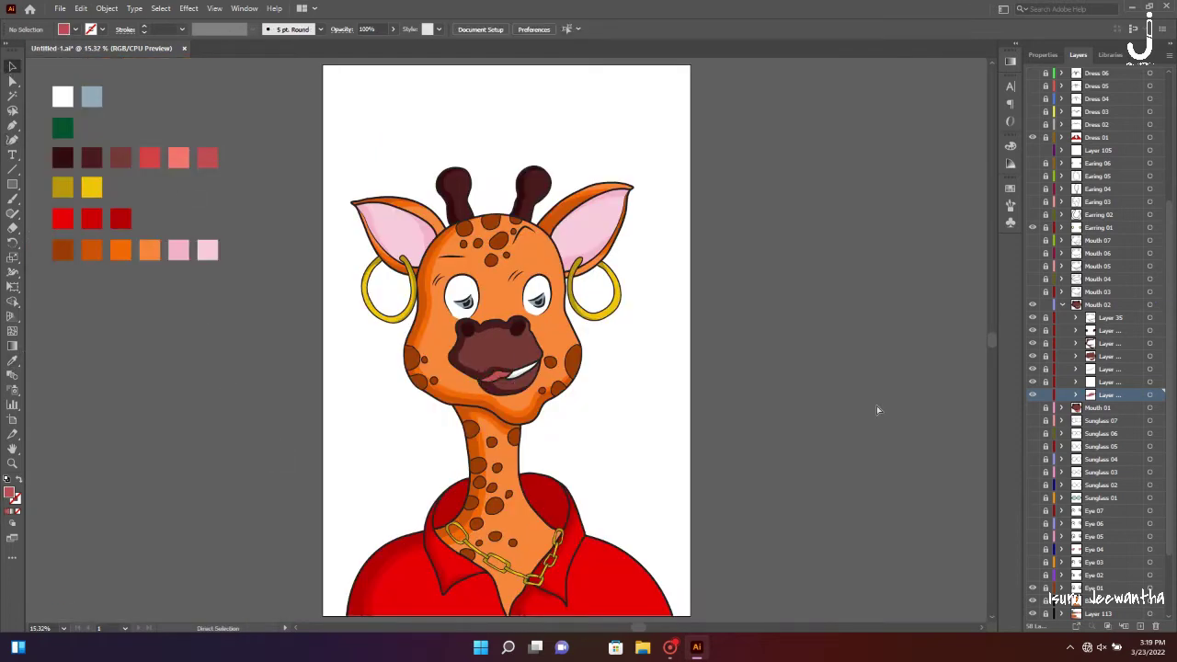
# Hide the Mouth 02 layer and expand the Mouth 03 group in Layers
pyautogui.click(1064, 304)
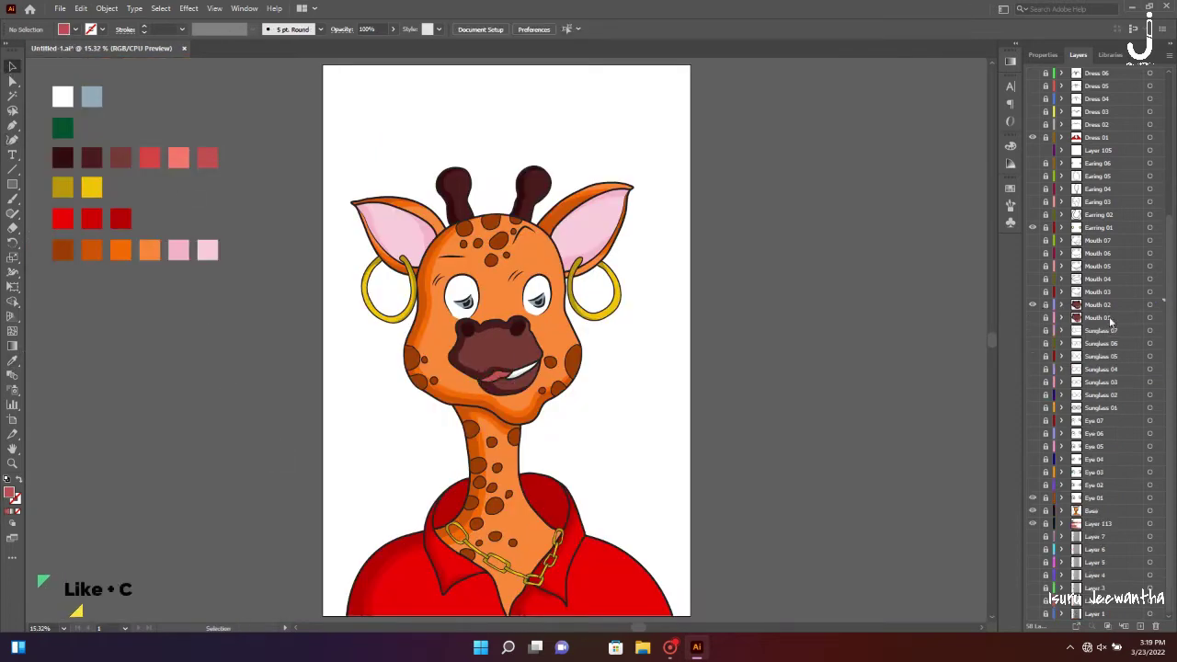
pyautogui.click(1032, 305)
pyautogui.click(1063, 291)
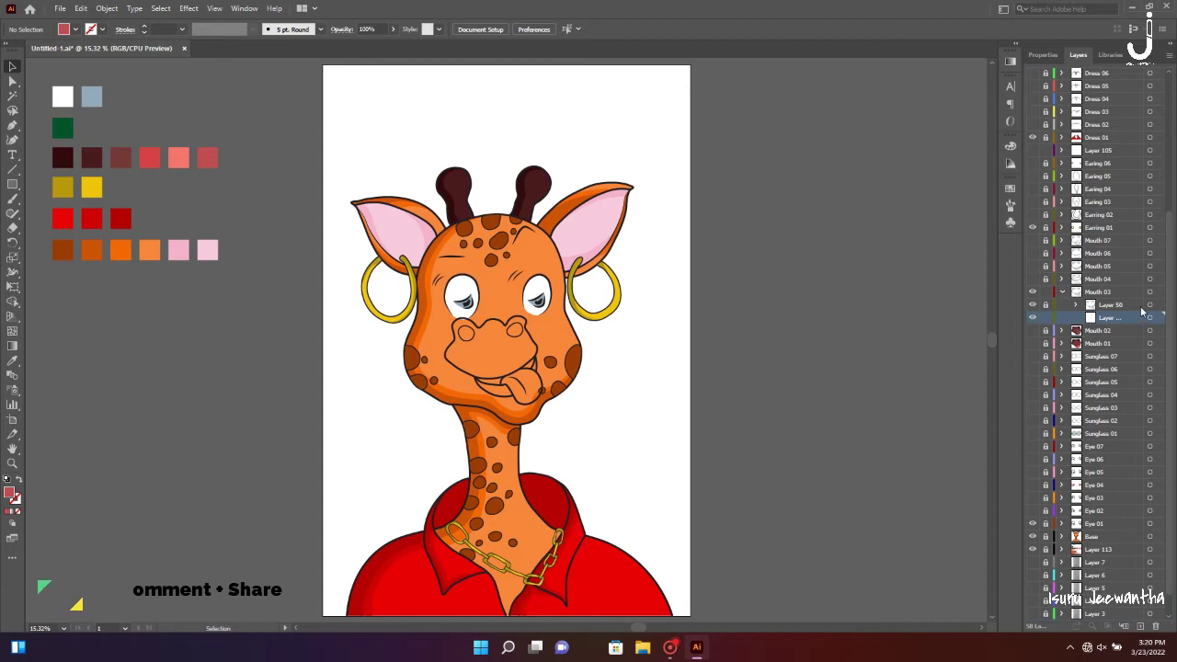
pyautogui.hotkey('ctrl', '+')
pyautogui.hotkey('ctrl', '+')
pyautogui.hotkey('ctrl', '+')
# Trace a pink fill shape for the open mouth interior of Mouth 03
pyautogui.click(382, 504)
pyautogui.click(532, 482)
pyautogui.click(630, 410)
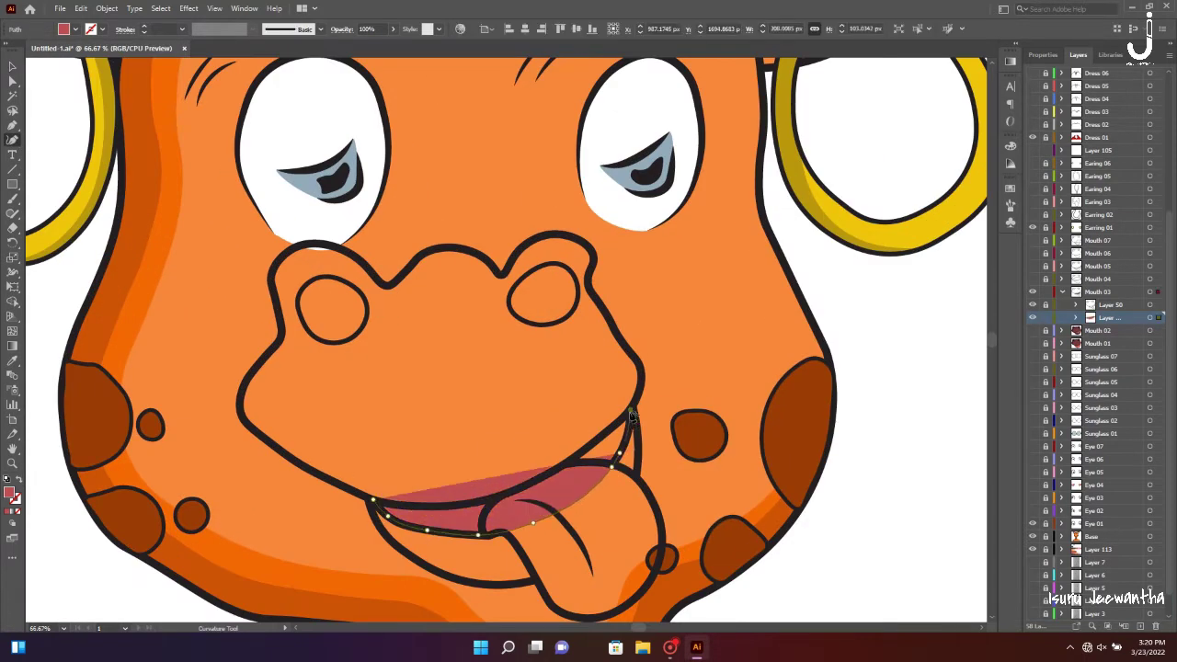
pyautogui.click(611, 467)
pyautogui.click(478, 534)
pyautogui.click(379, 506)
pyautogui.hotkey('ctrl', 'shift', 'a')
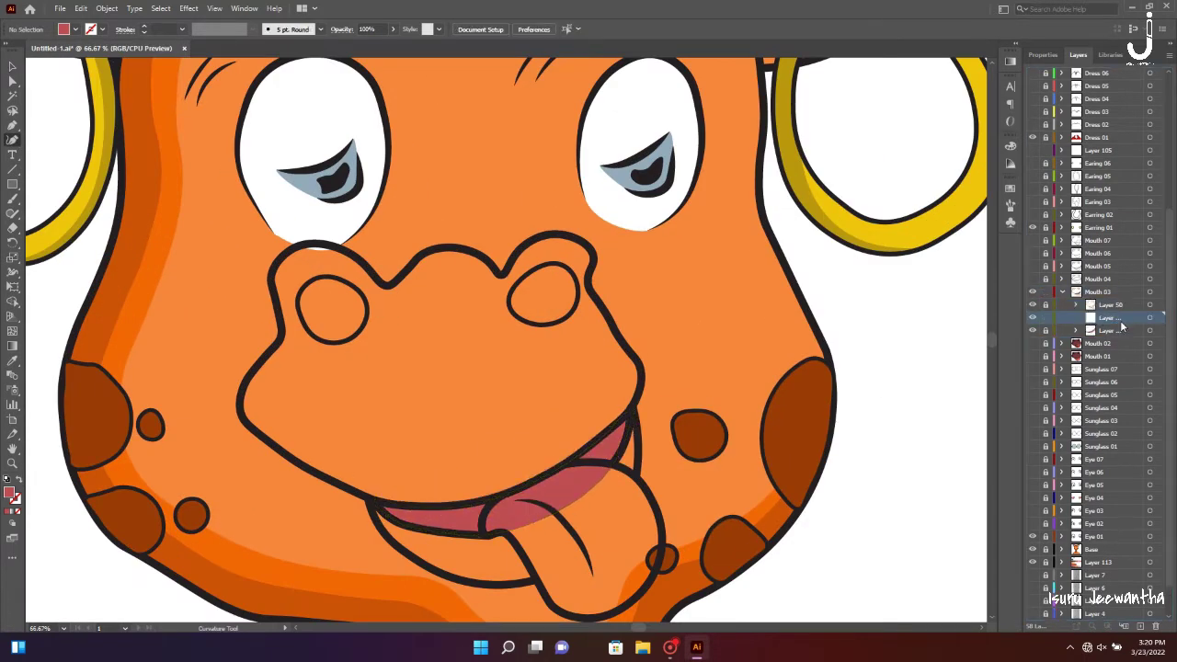
# Draw a closed shape following the tongue's inner curve and outer edge
pyautogui.click(514, 502)
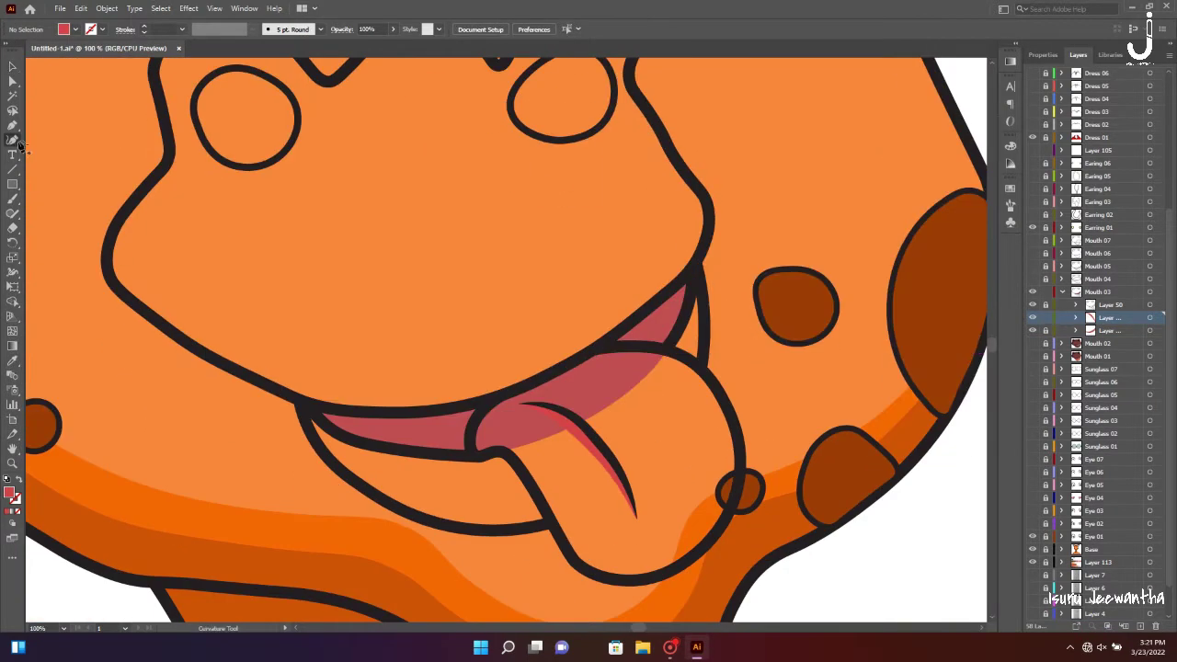
pyautogui.click(714, 535)
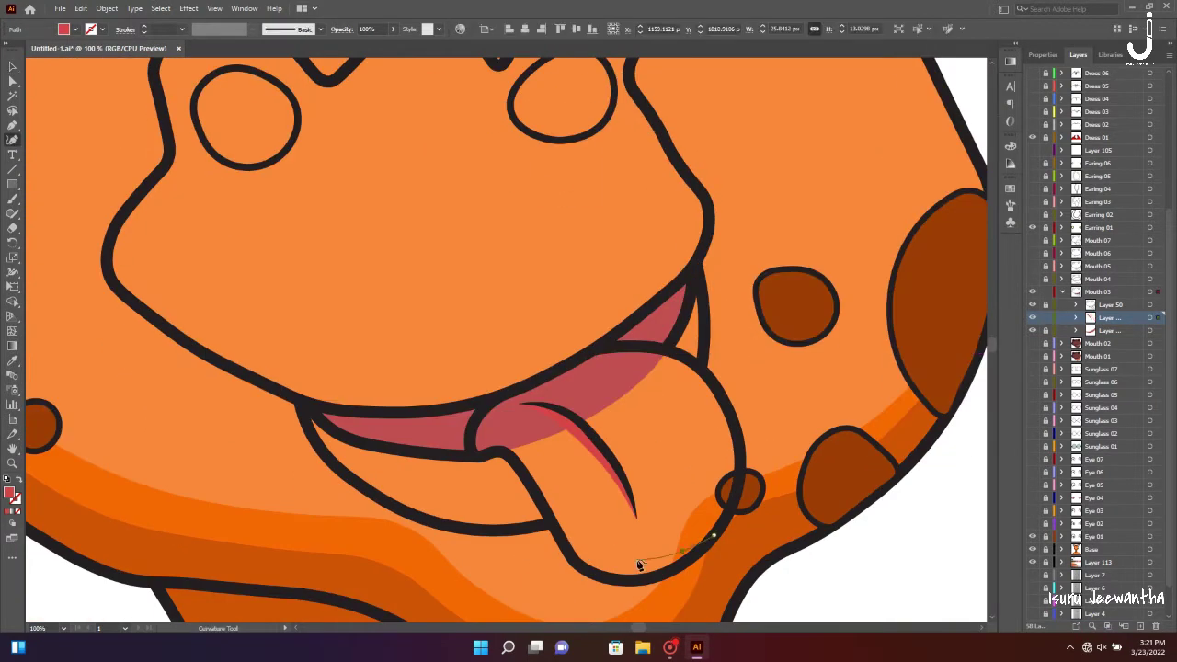
pyautogui.click(637, 561)
pyautogui.click(573, 509)
pyautogui.click(544, 447)
pyautogui.click(564, 402)
pyautogui.click(620, 366)
pyautogui.click(664, 350)
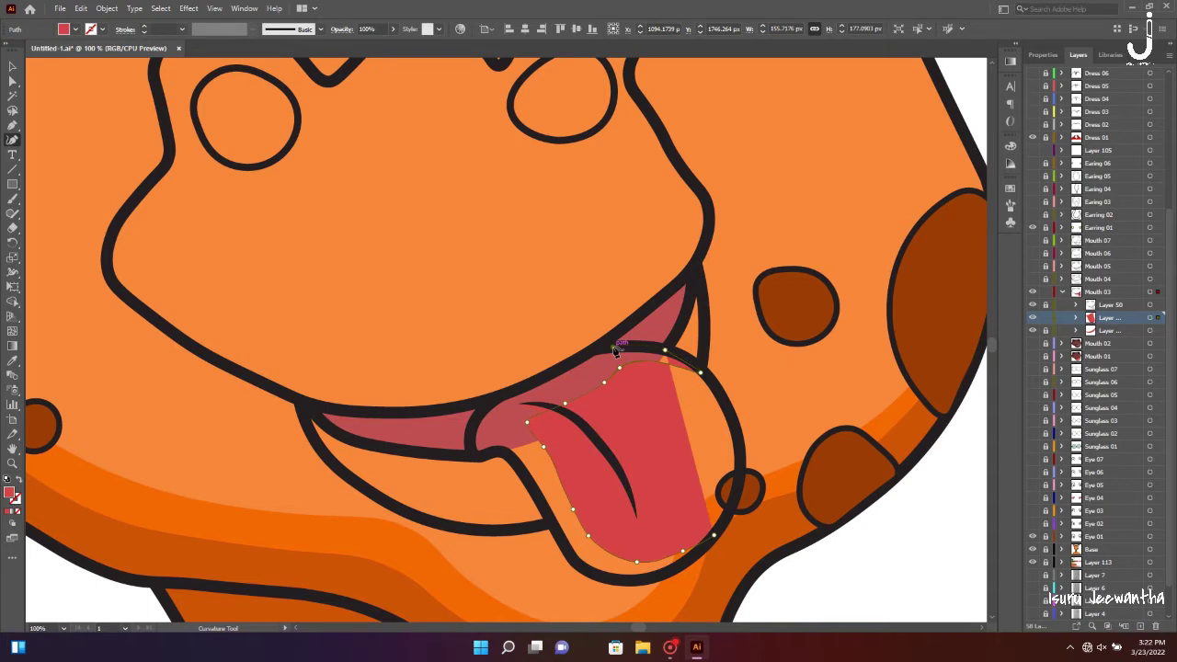
pyautogui.click(589, 352)
pyautogui.click(507, 394)
pyautogui.click(472, 452)
pyautogui.click(553, 525)
pyautogui.click(715, 535)
# Trace the whole red tongue shape around its right side
pyautogui.click(511, 418)
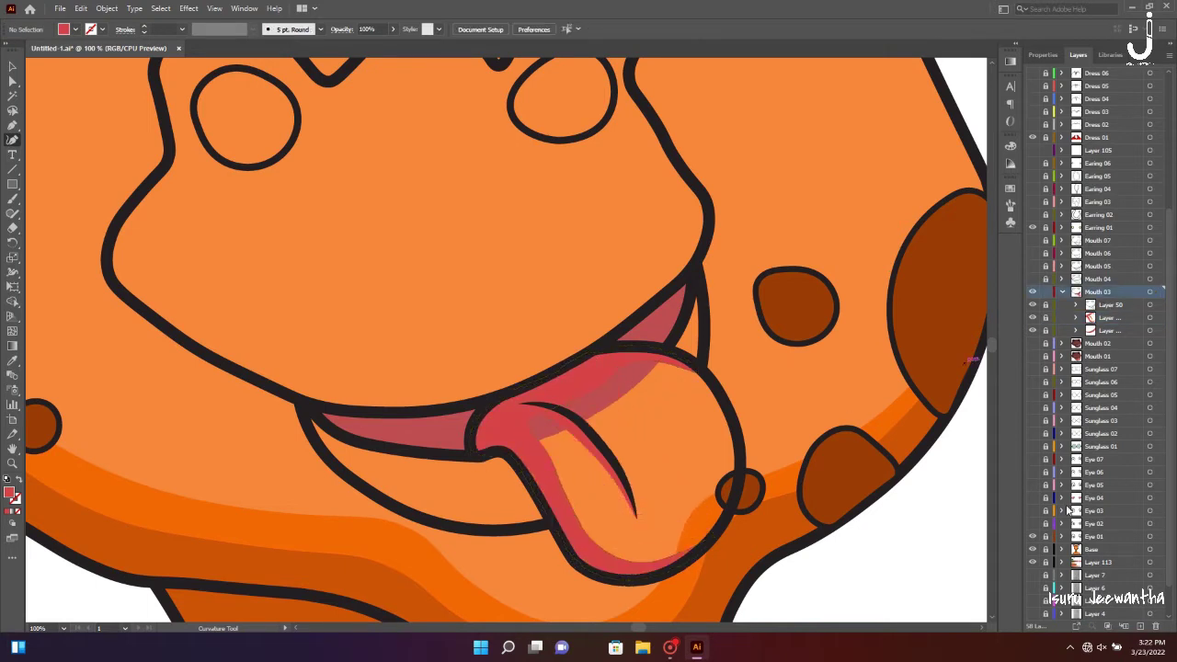
pyautogui.click(540, 475)
pyautogui.click(573, 537)
pyautogui.click(629, 571)
pyautogui.click(701, 551)
pyautogui.click(740, 471)
pyautogui.click(723, 399)
pyautogui.click(685, 357)
pyautogui.click(635, 350)
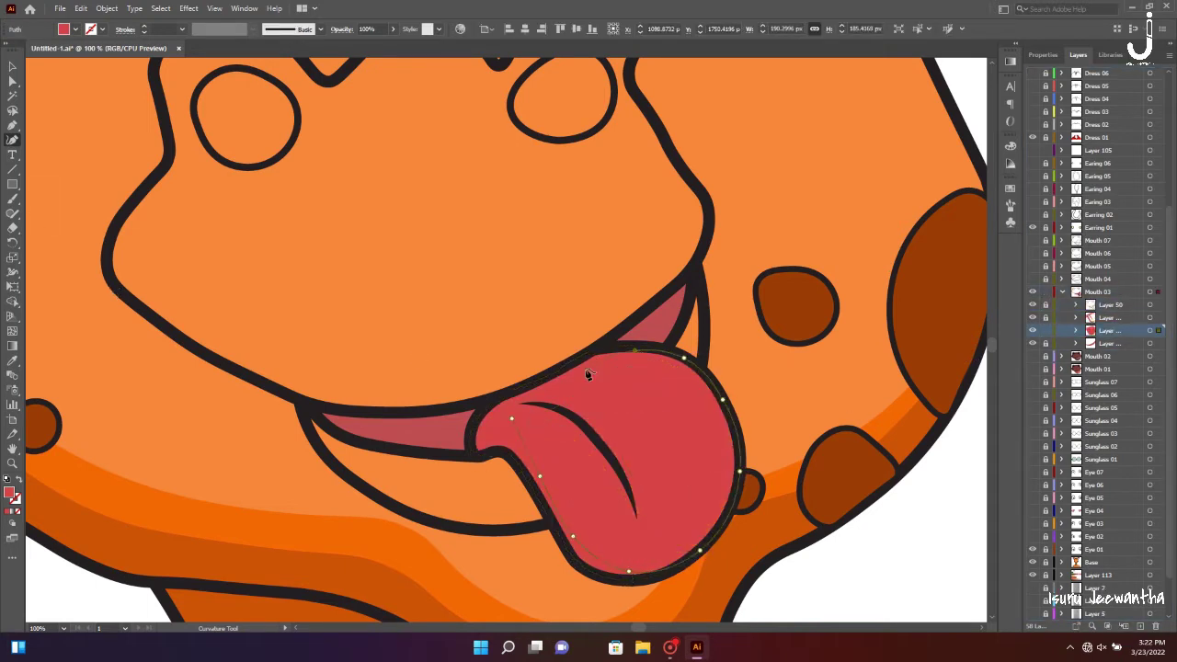
pyautogui.click(12, 361)
pyautogui.hotkey('ctrl', '0')
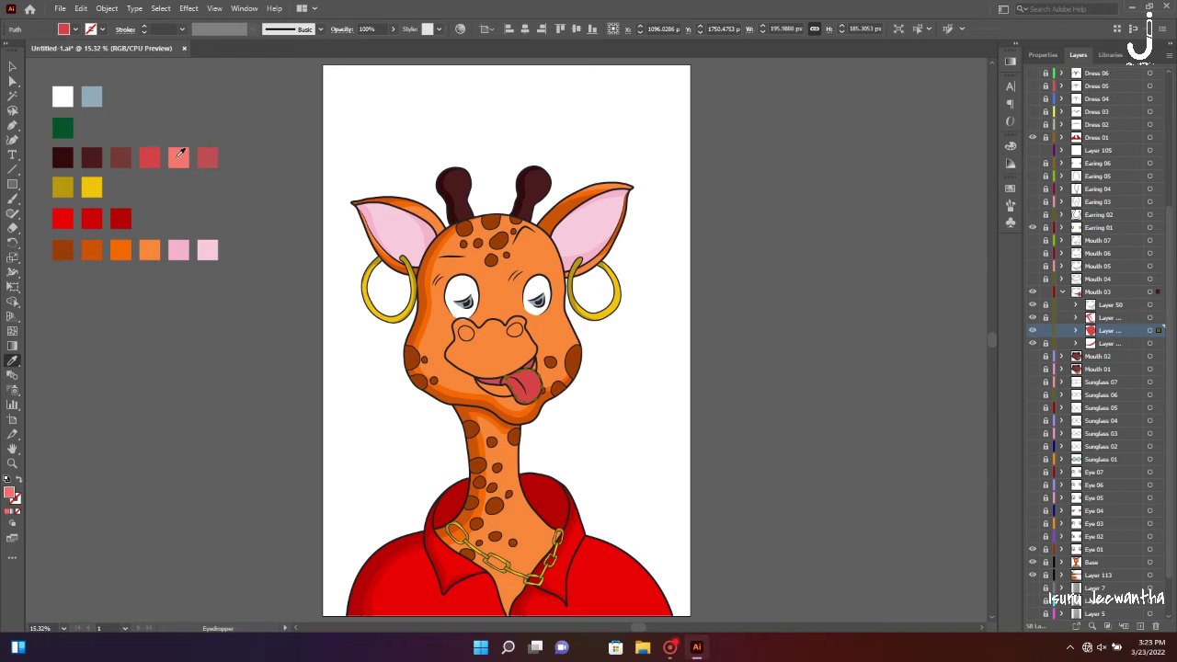
# Apply the salmon swatch colour to the top of the tongue
pyautogui.click(182, 154)
pyautogui.press('v')
pyautogui.hotkey('ctrl', 'shift', 'a')
pyautogui.scroll(5, 493, 344)
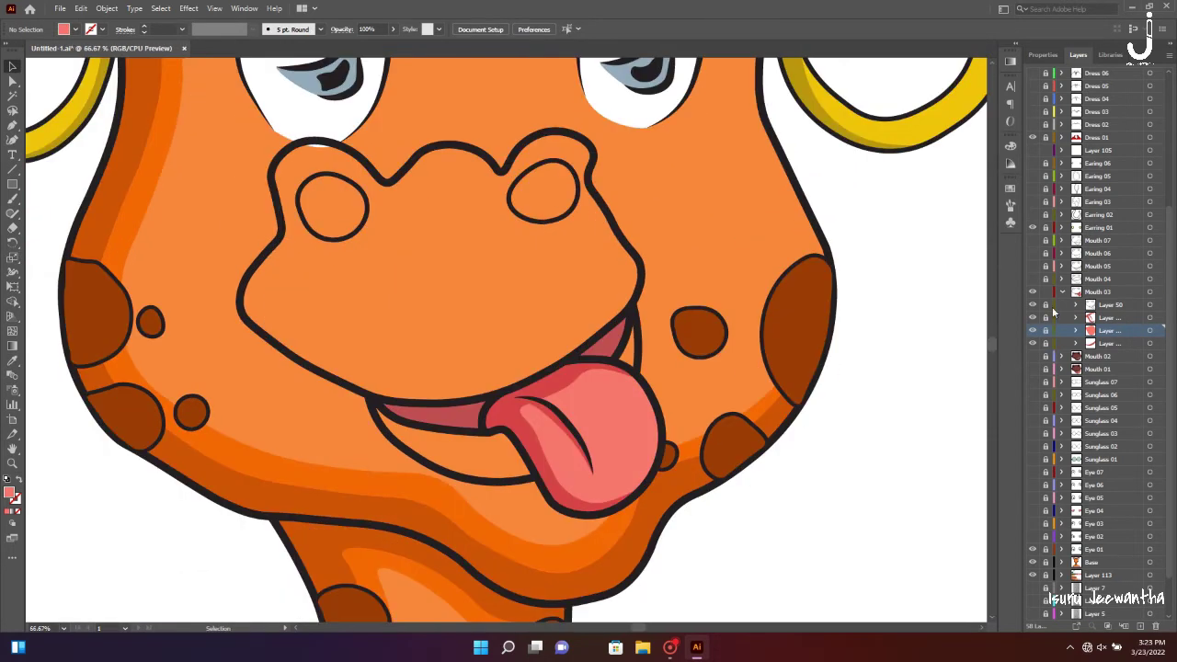
# Fill the giraffe's nostrils with dark shapes
pyautogui.click(1102, 295)
pyautogui.hotkey('shift', '~')
pyautogui.scroll(3, 309, 375)
pyautogui.click(299, 355)
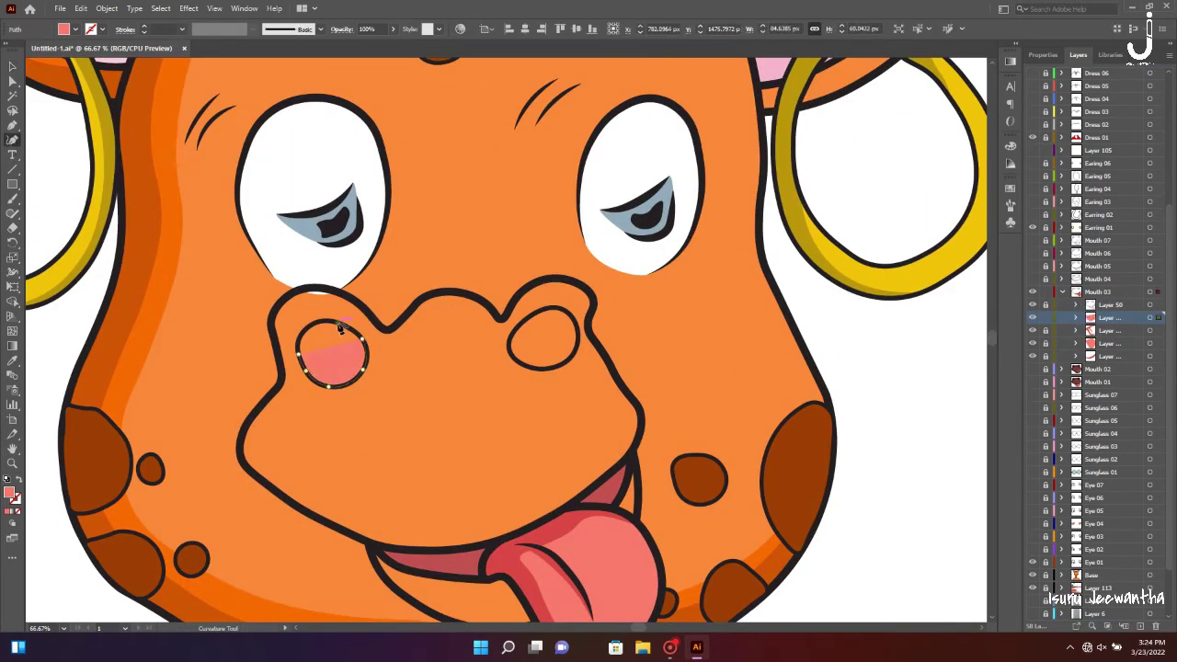
pyautogui.click(13, 67)
pyautogui.hotkey('ctrl', '0')
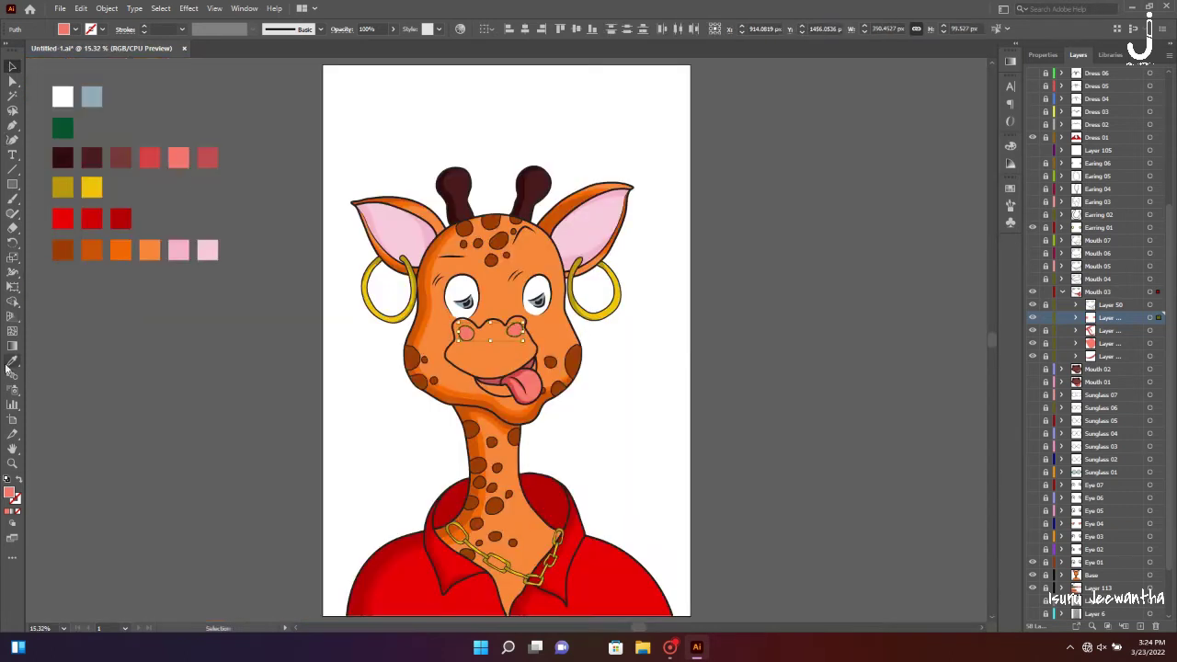
pyautogui.hotkey('ctrl', 'shift', 'a')
# Trace a dark mouth-gap shape along the lower lip below the tongue
pyautogui.scroll(5, 867, 272)
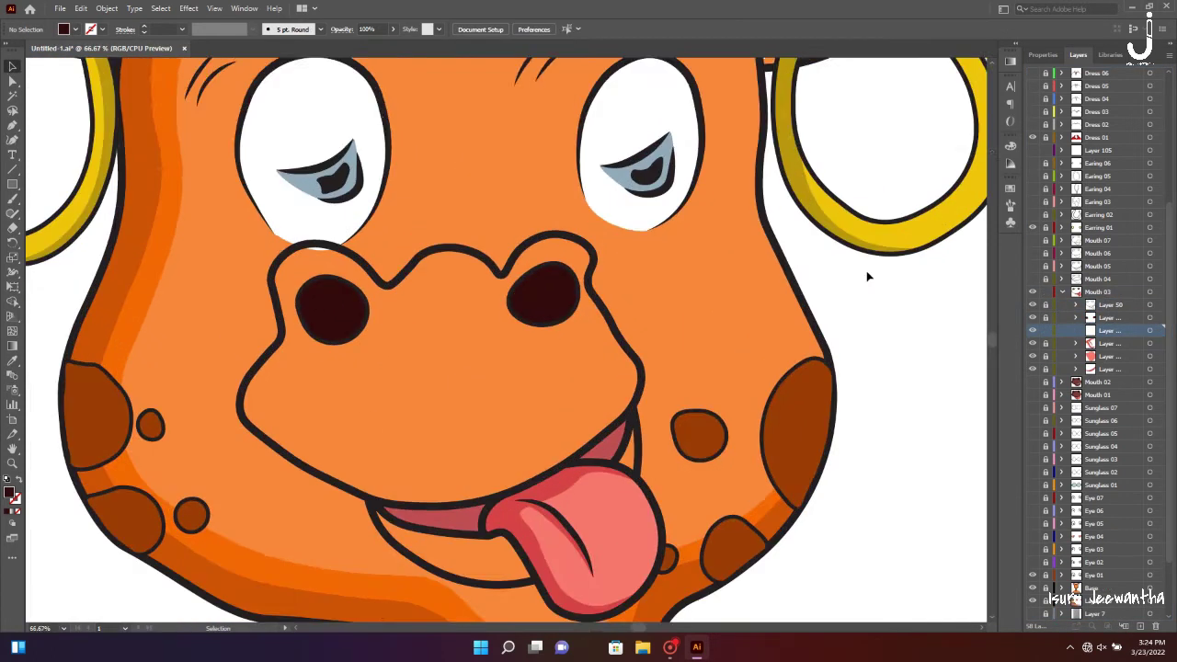
pyautogui.scroll(-2, 377, 428)
pyautogui.hotkey('shift', '~')
pyautogui.click(537, 492)
pyautogui.click(462, 475)
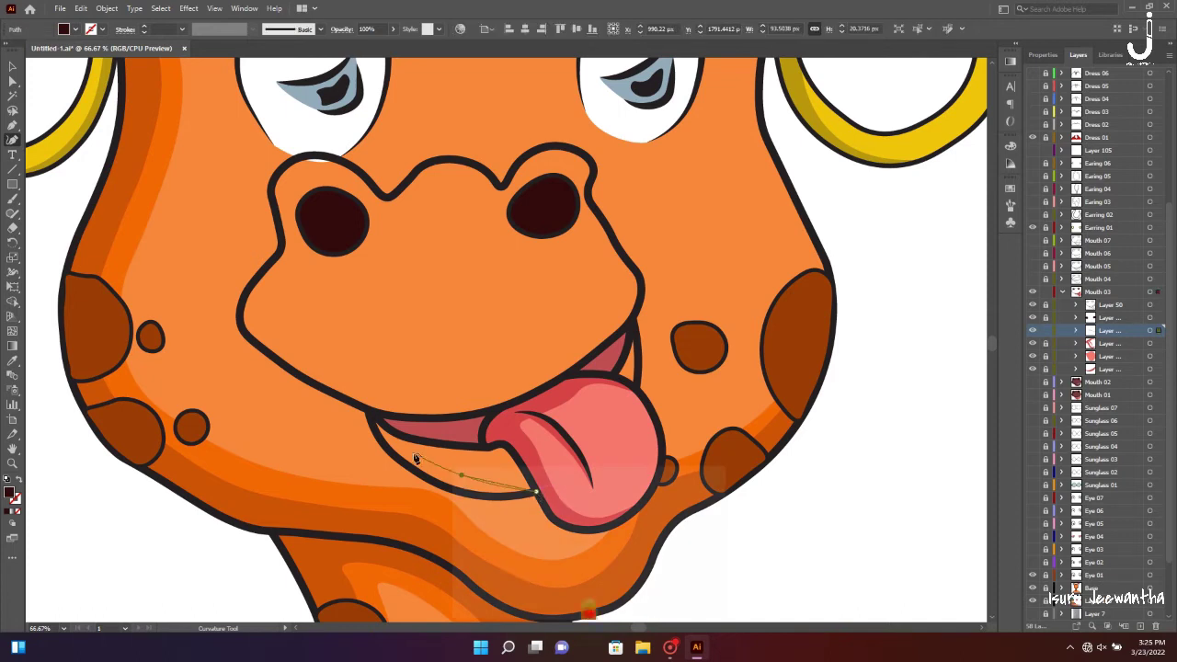
pyautogui.click(410, 437)
pyautogui.press('Escape')
# Trace the dark muzzle rim from the mouth corner up and along the upper lip past the nostrils
pyautogui.click(623, 357)
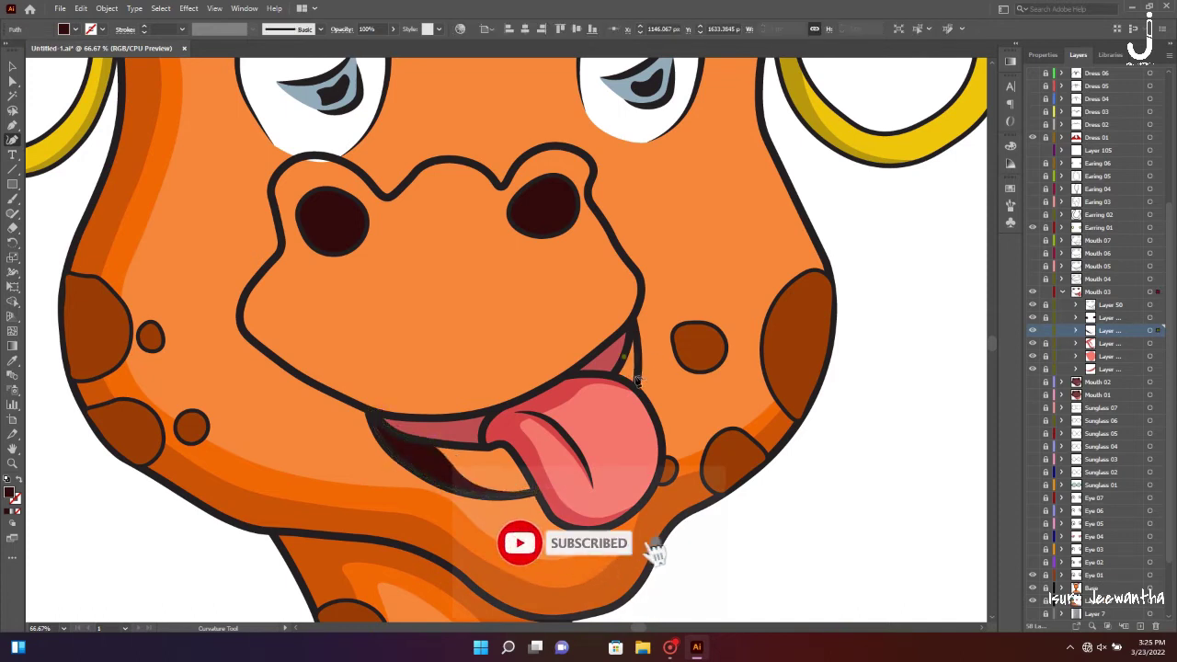
pyautogui.click(314, 348)
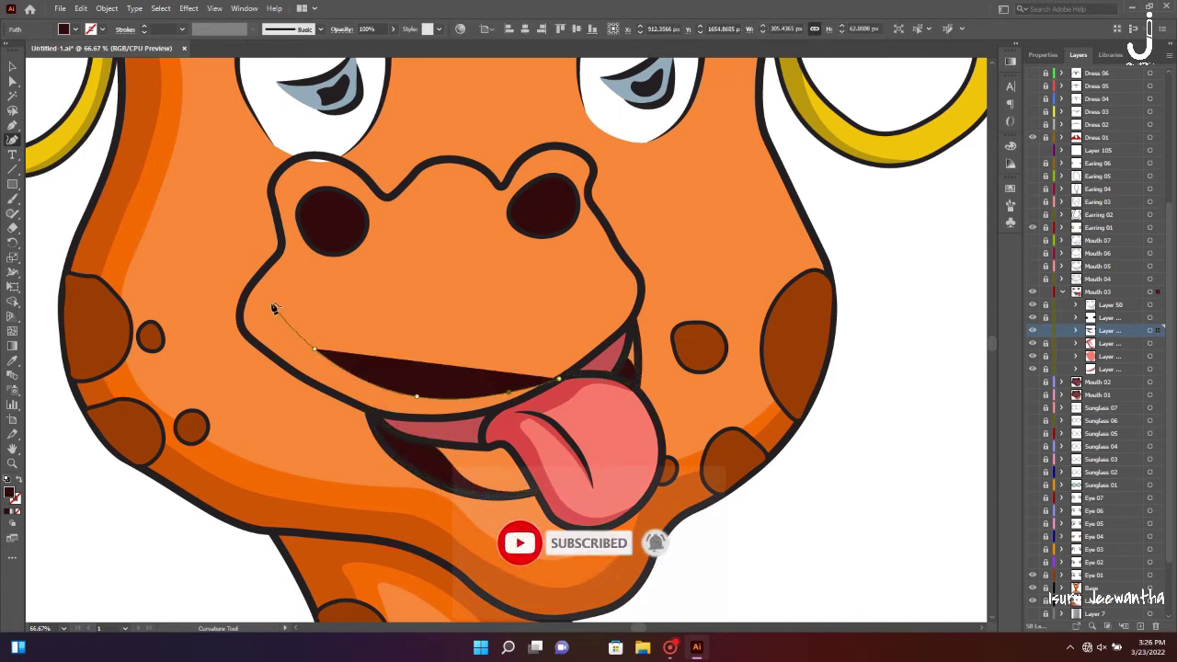
pyautogui.click(285, 313)
pyautogui.click(313, 220)
pyautogui.click(400, 229)
pyautogui.click(477, 204)
pyautogui.click(540, 190)
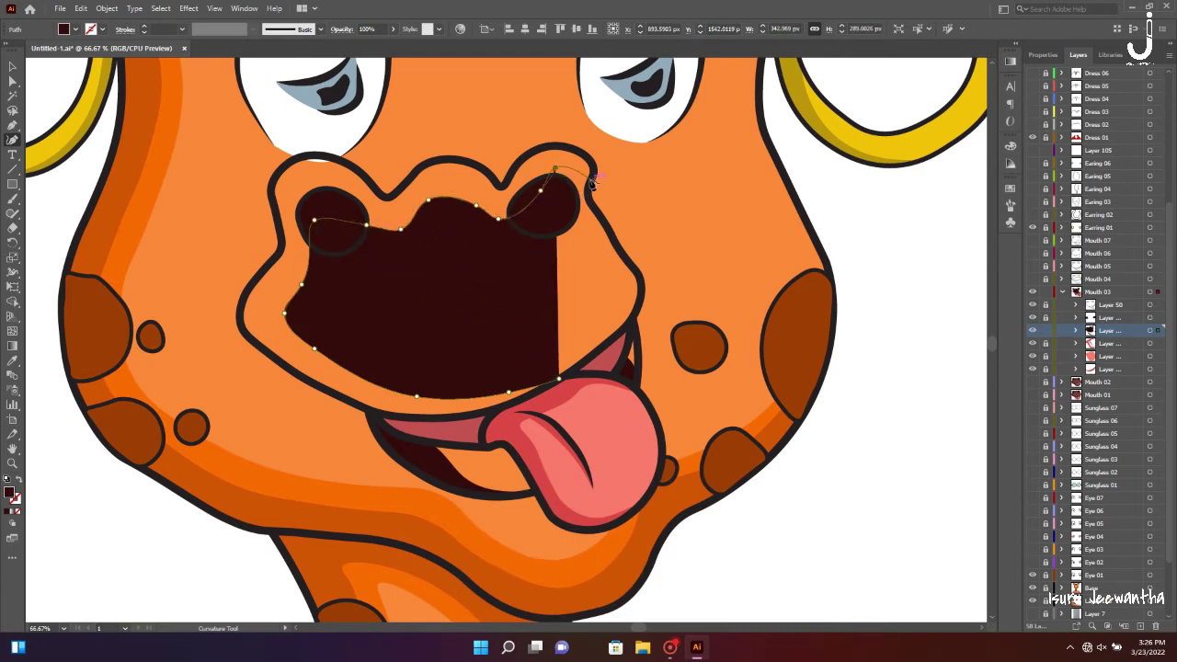
pyautogui.click(591, 167)
pyautogui.click(556, 145)
pyautogui.click(466, 162)
pyautogui.click(386, 196)
pyautogui.click(348, 164)
pyautogui.click(281, 169)
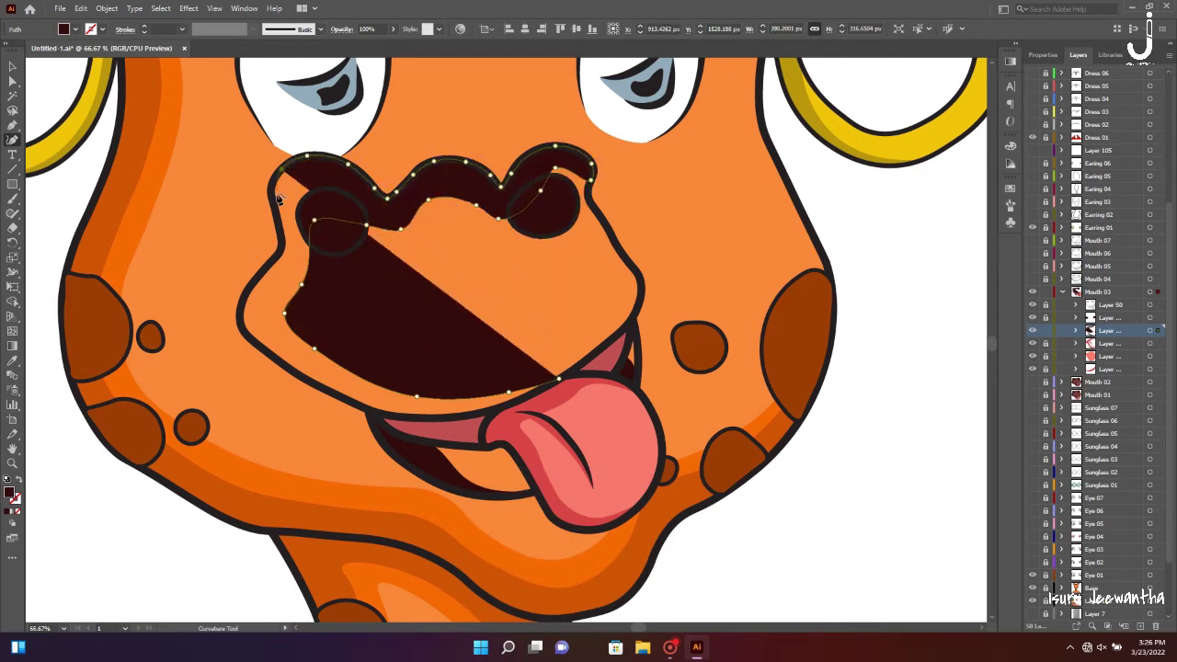
# Close the dark maroon rim around the lower muzzle and fit the artboard
pyautogui.click(272, 221)
pyautogui.click(241, 312)
pyautogui.click(304, 377)
pyautogui.click(416, 419)
pyautogui.click(556, 380)
pyautogui.click(12, 66)
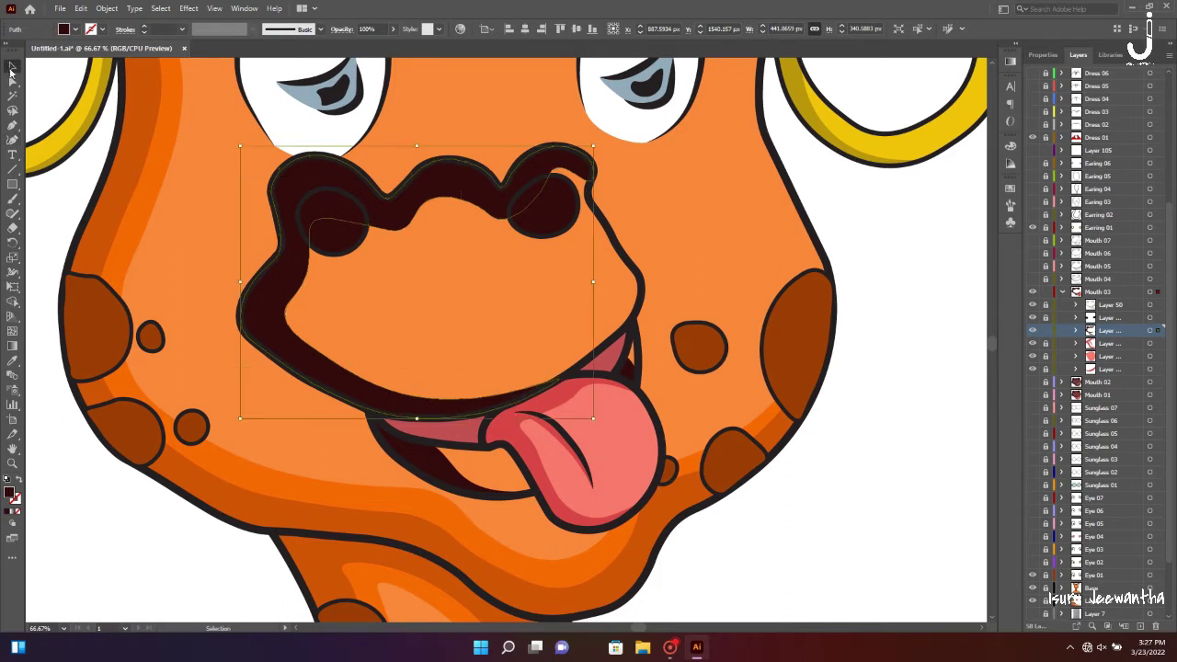
pyautogui.hotkey('ctrl', '0')
pyautogui.hotkey('ctrl', 'shift', 'a')
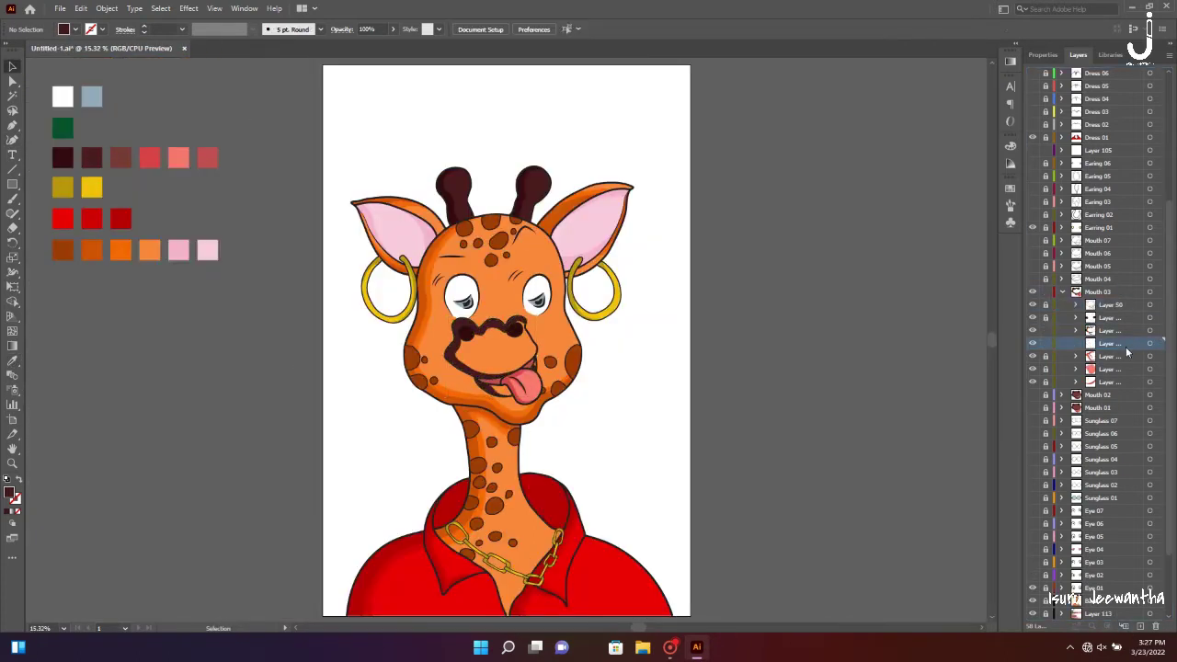
# Draw a dark brown fill over the upper muzzle and down its right side
pyautogui.hotkey('ctrl', '1')
pyautogui.hotkey('shift', '`')
pyautogui.click(378, 488)
pyautogui.click(155, 359)
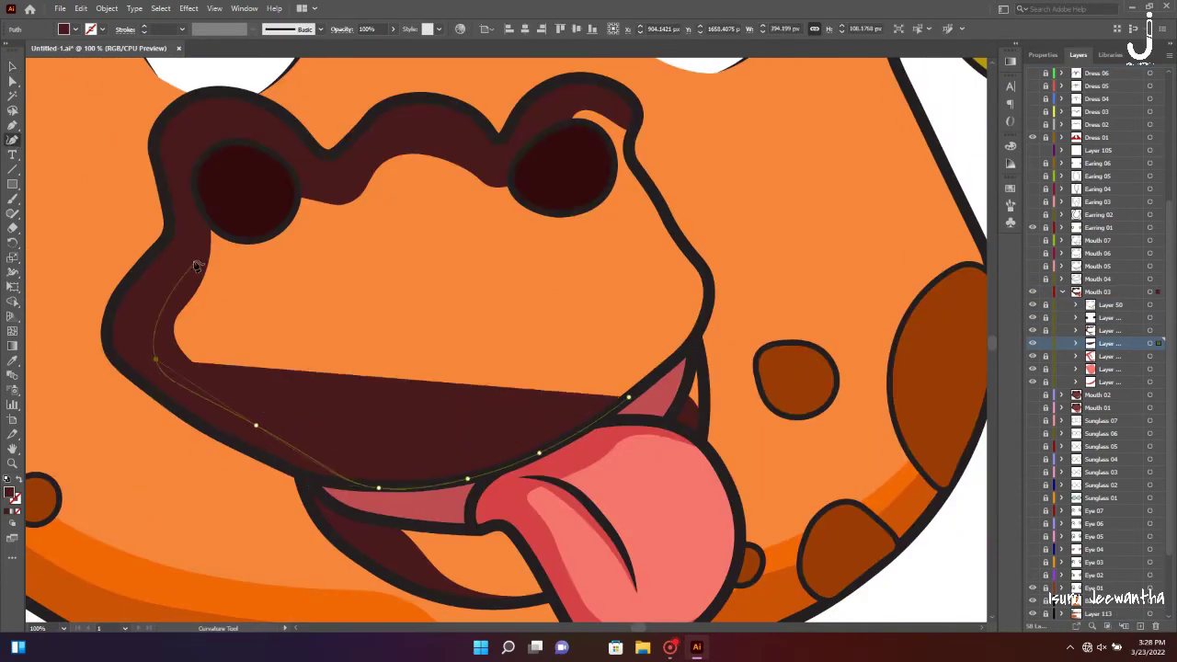
pyautogui.click(227, 131)
pyautogui.click(445, 144)
pyautogui.click(586, 93)
pyautogui.click(644, 177)
pyautogui.click(674, 230)
pyautogui.click(702, 267)
pyautogui.click(708, 304)
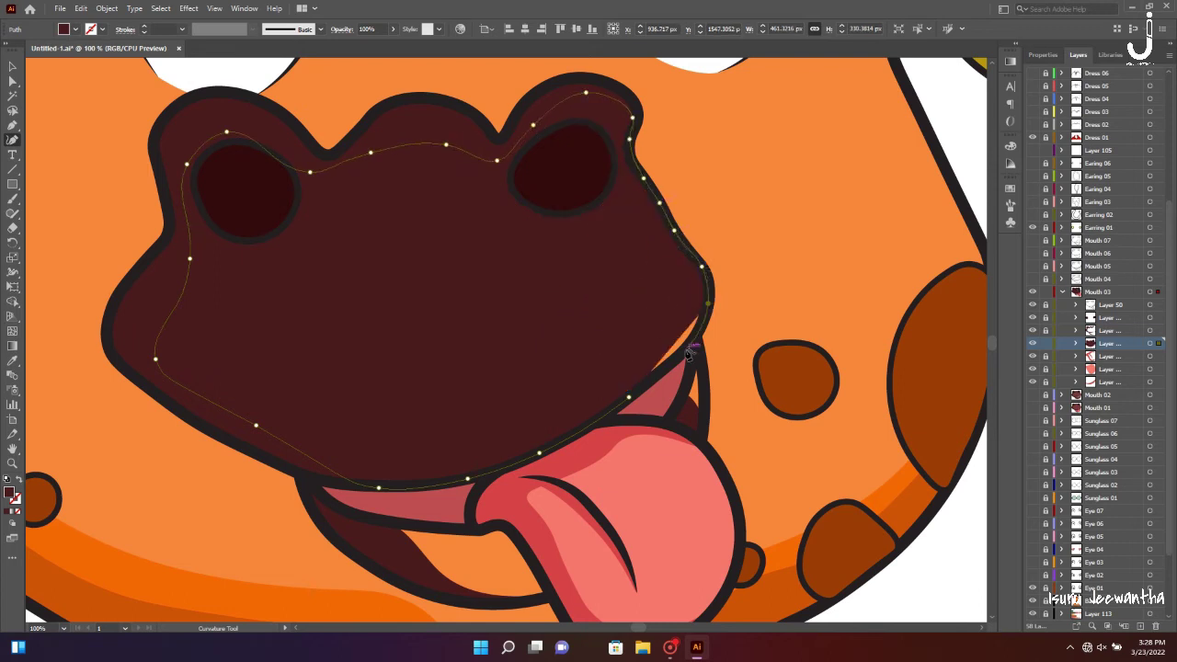
pyautogui.press('v')
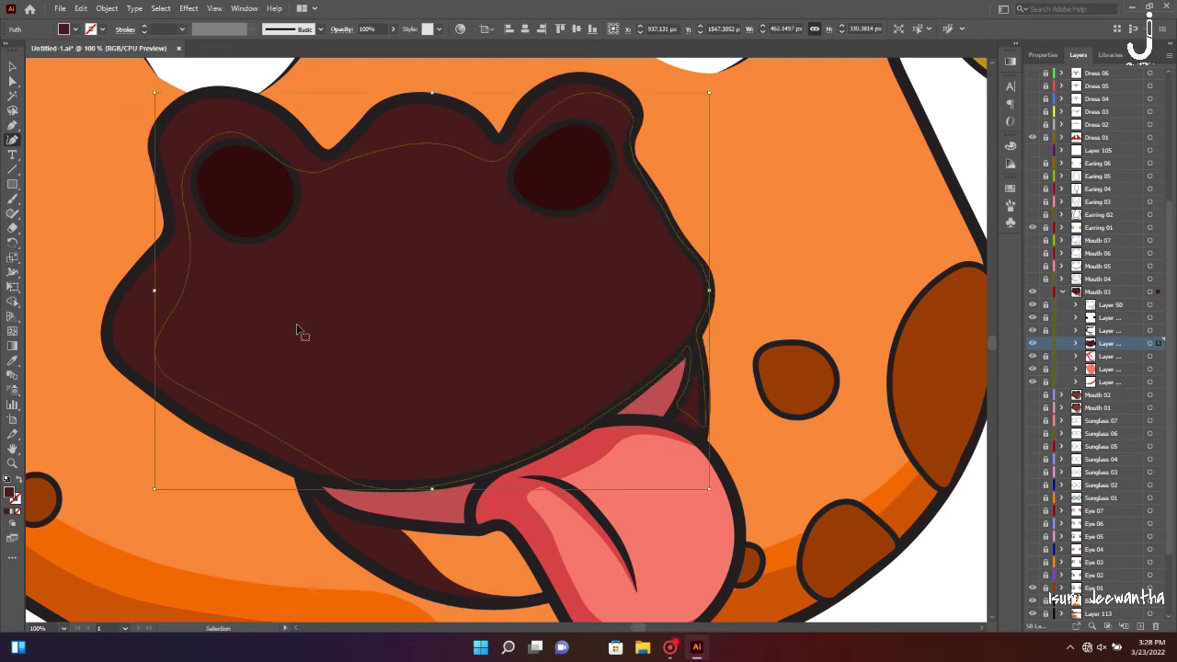
pyautogui.hotkey('ctrl', '0')
# Trace a dark lower-lip fill under the tongue, then fit the artboard
pyautogui.hotkey('ctrl', 'shift', 'a')
pyautogui.scroll(5, 589, 377)
pyautogui.scroll(3, 585, 370)
pyautogui.hotkey('shift', '~')
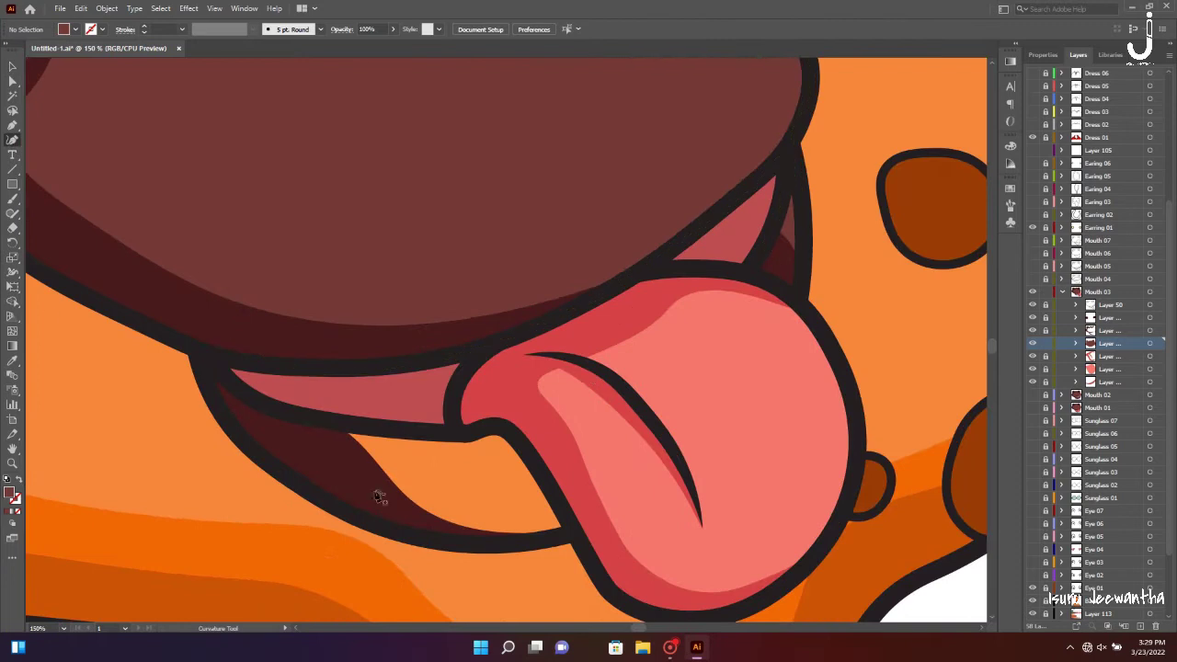
pyautogui.click(317, 420)
pyautogui.click(422, 529)
pyautogui.click(574, 532)
pyautogui.click(537, 469)
pyautogui.press('a')
pyautogui.hotkey('ctrl', 'shift', 'a')
pyautogui.hotkey('ctrl', '0')
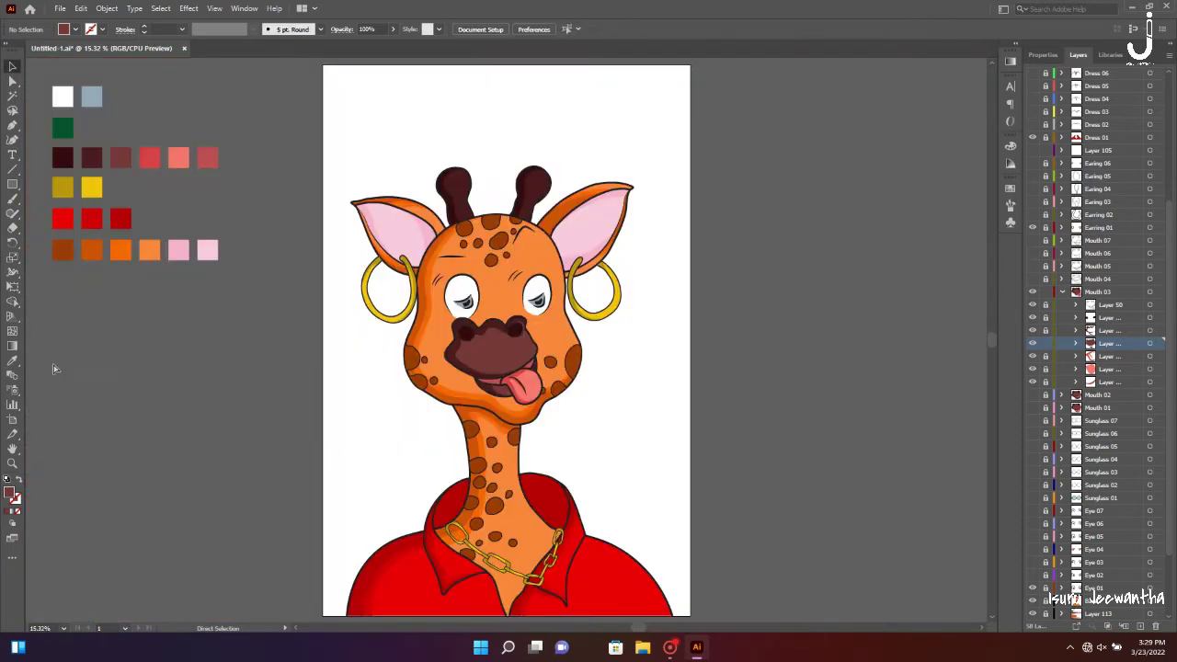
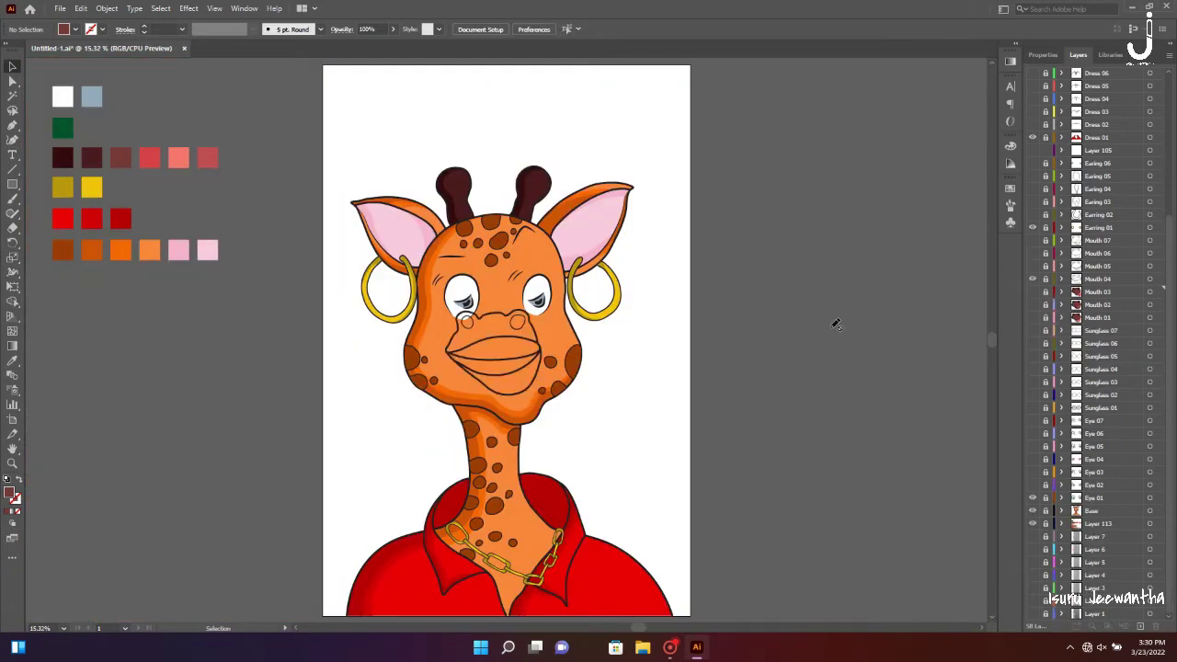
# Zoom in and trace the left nostril as a dark-red filled shape on Mouth 04
pyautogui.hotkey('ctrl', '=')
pyautogui.hotkey('ctrl', '=')
pyautogui.hotkey('ctrl', '=')
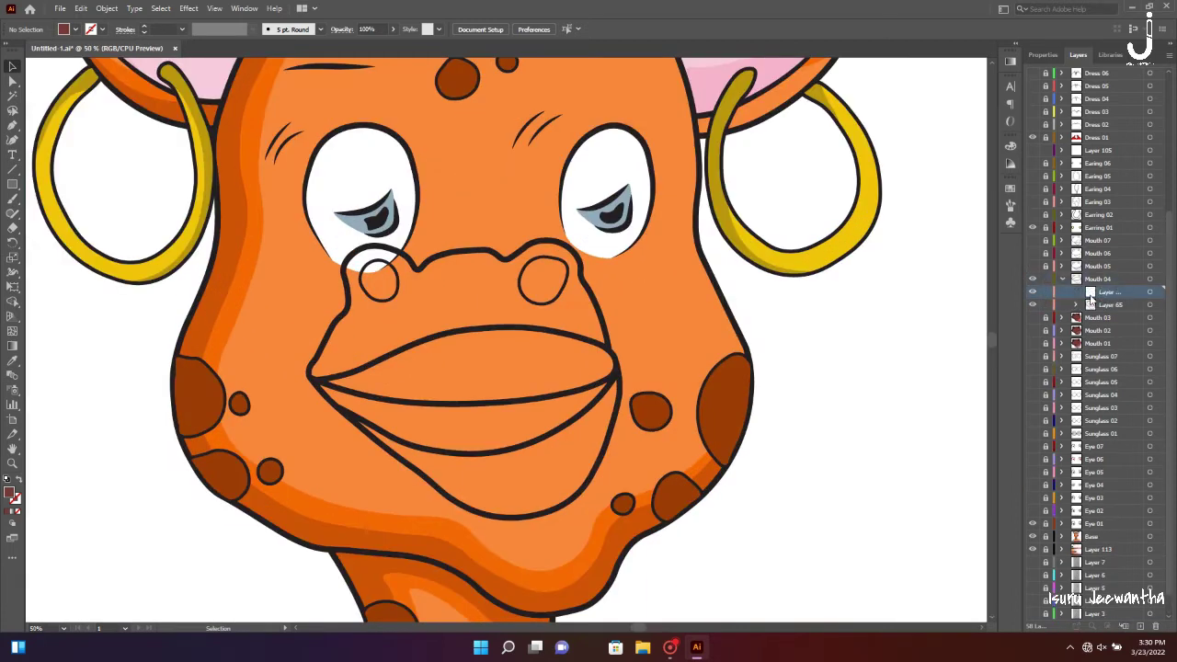
pyautogui.hotkey('ctrl', '=')
pyautogui.hotkey('ctrl', '=')
pyautogui.hscroll(-5, 518, 440)
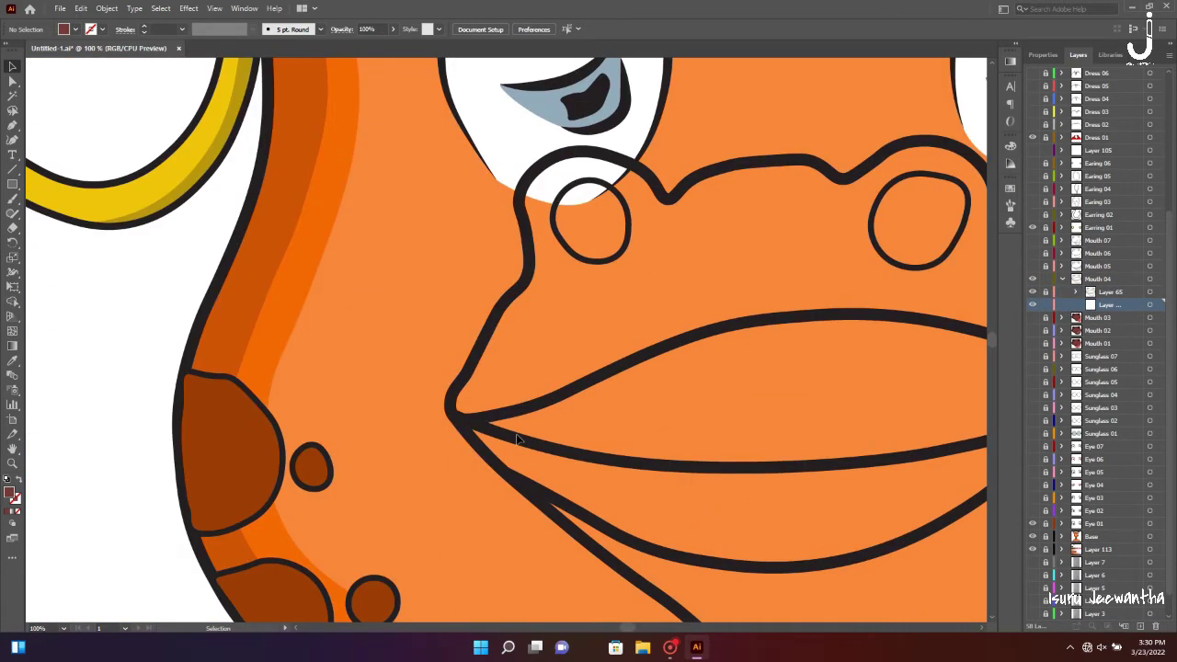
pyautogui.click(557, 233)
pyautogui.click(586, 260)
pyautogui.click(596, 184)
# Trace the right nostril with the same dark-red fill, then fit the artboard and deselect
pyautogui.hscroll(5, 709, 263)
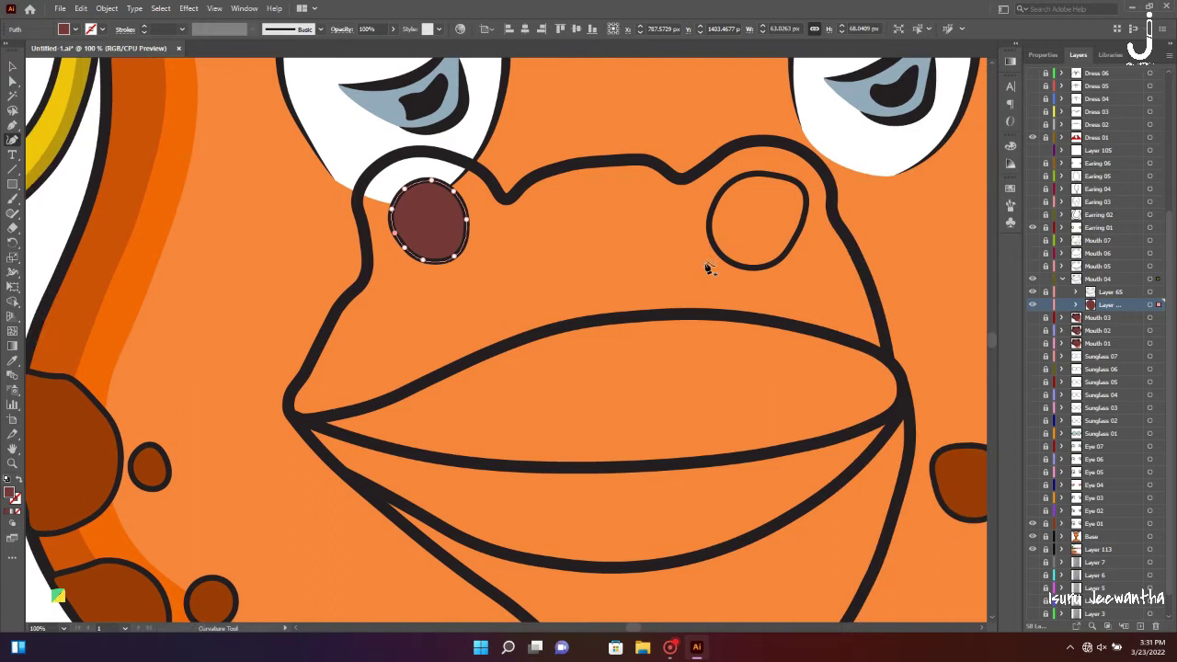
pyautogui.click(699, 246)
pyautogui.click(724, 267)
pyautogui.click(704, 195)
pyautogui.click(793, 202)
pyautogui.hotkey('ctrl', '-')
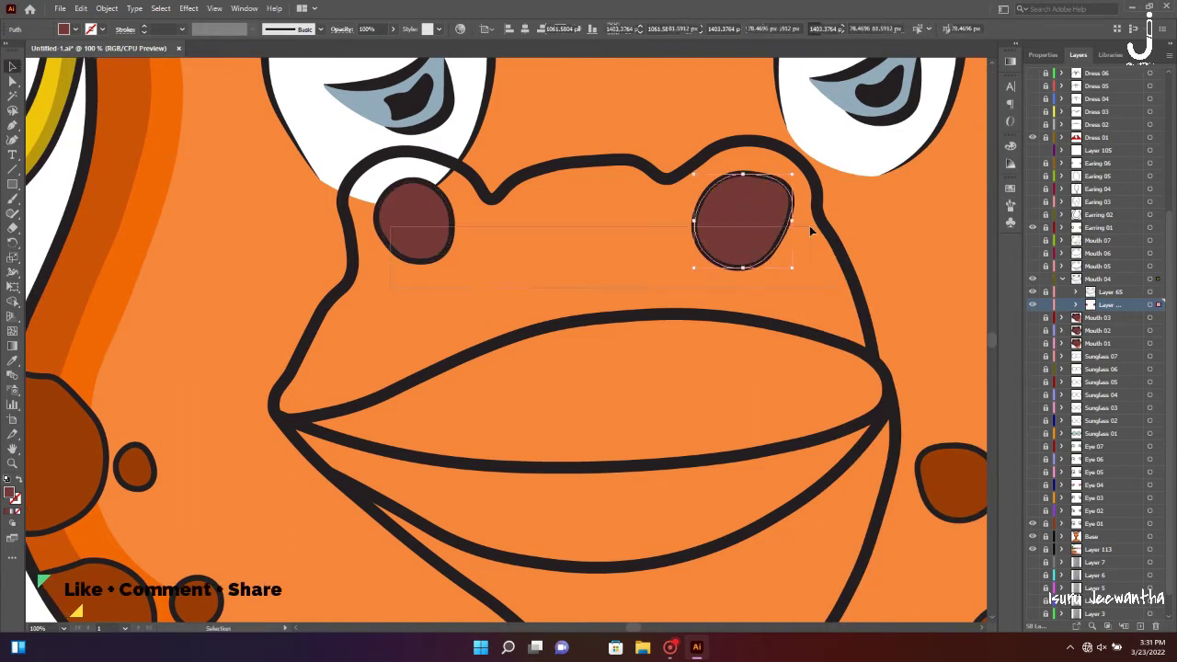
pyautogui.hotkey('ctrl', '0')
pyautogui.hotkey('ctrl', 'shift', 'a')
# Add a sublayer in Mouth 04 and begin a dark shading shape across the upper lip and nose
pyautogui.click(1124, 626)
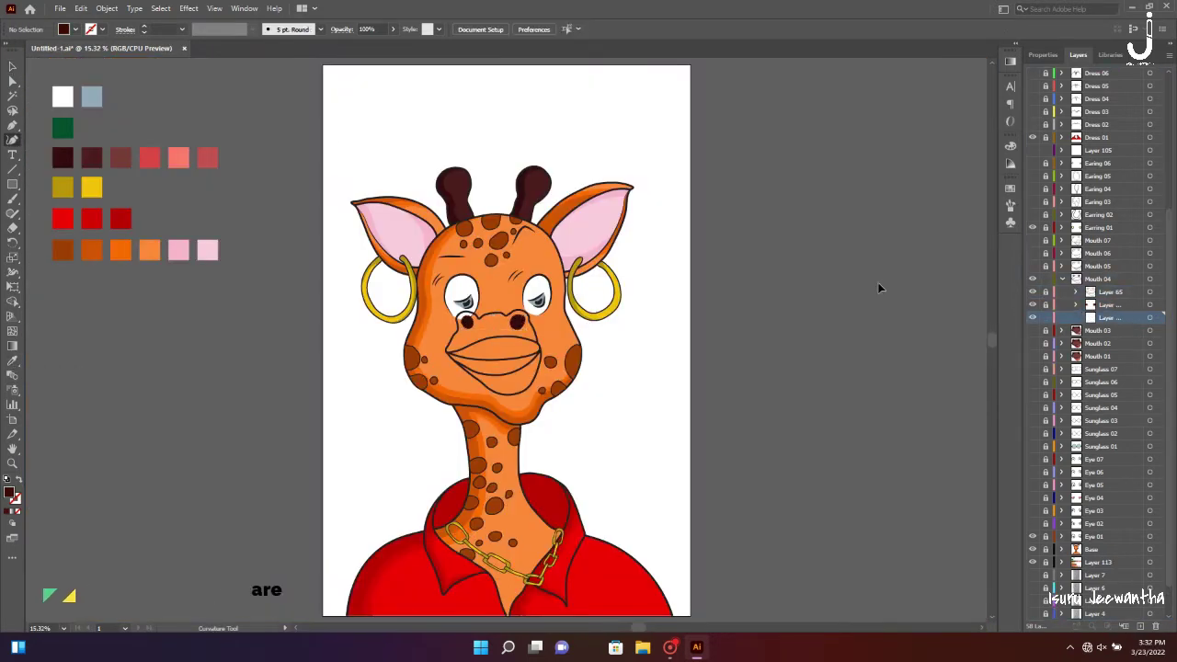
pyautogui.hotkey('ctrl', '+')
pyautogui.hotkey('ctrl', '+')
pyautogui.hotkey('ctrl', '+')
pyautogui.click(496, 323)
pyautogui.click(446, 320)
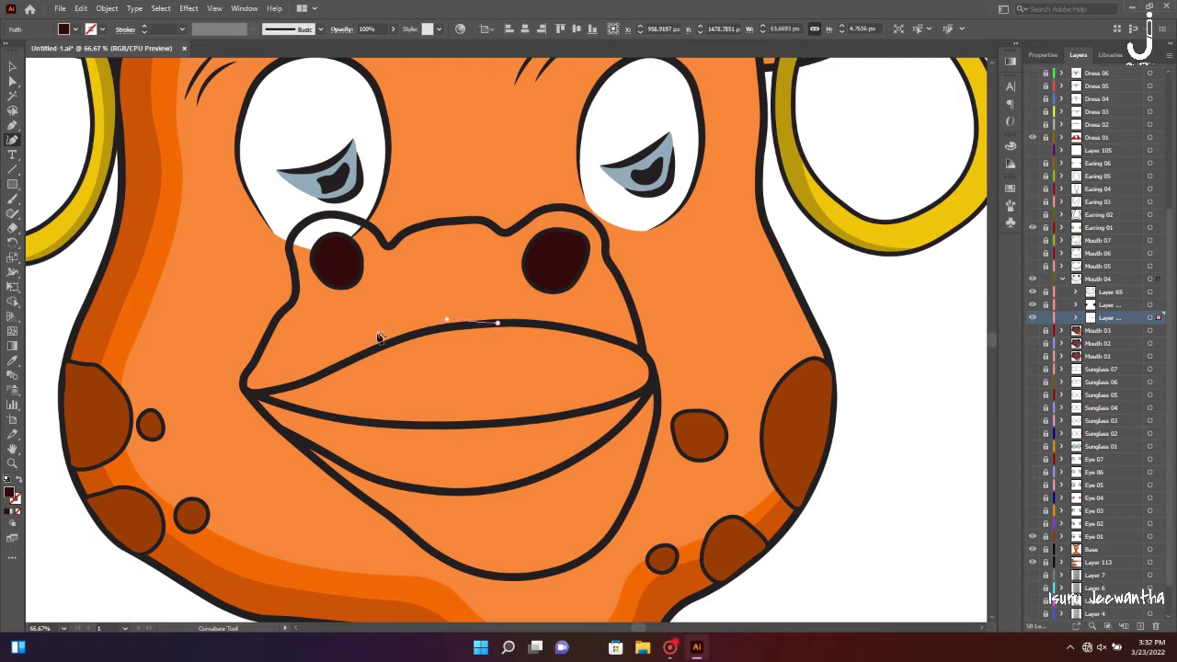
pyautogui.click(324, 314)
pyautogui.click(330, 259)
pyautogui.click(382, 271)
pyautogui.click(411, 252)
pyautogui.click(472, 239)
pyautogui.click(505, 261)
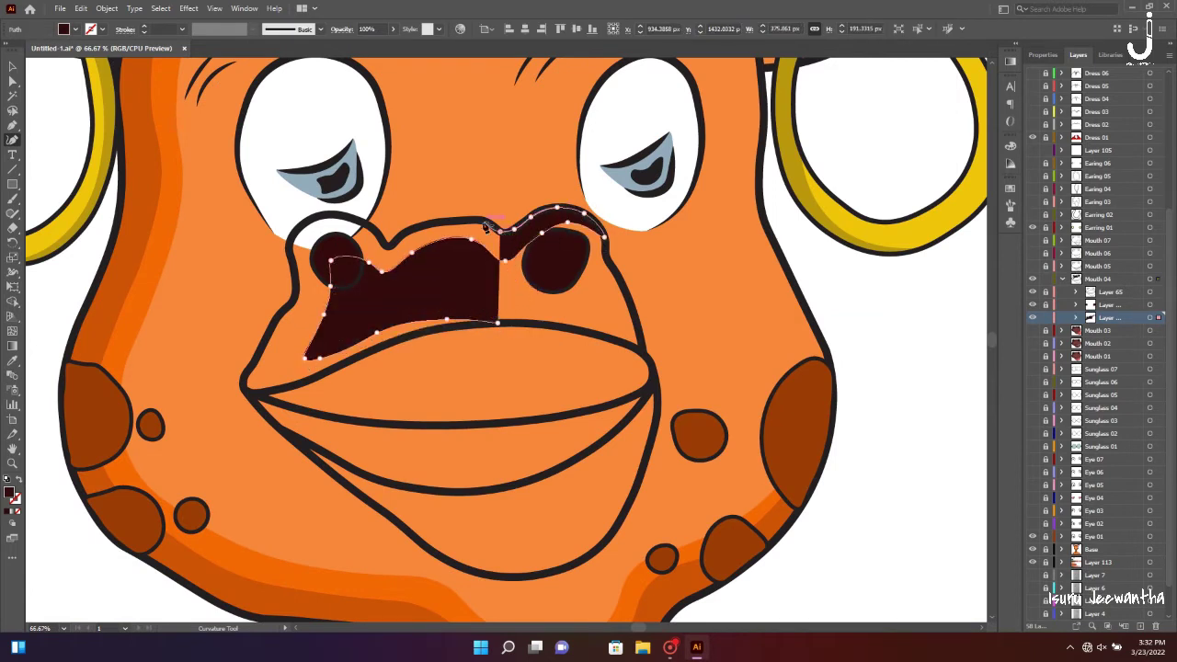
# Complete the muzzle shading along the upper and left nose edges to the lip corner
pyautogui.click(483, 221)
pyautogui.click(458, 222)
pyautogui.click(425, 222)
pyautogui.click(331, 215)
pyautogui.click(296, 228)
pyautogui.click(291, 269)
pyautogui.click(282, 314)
pyautogui.click(247, 379)
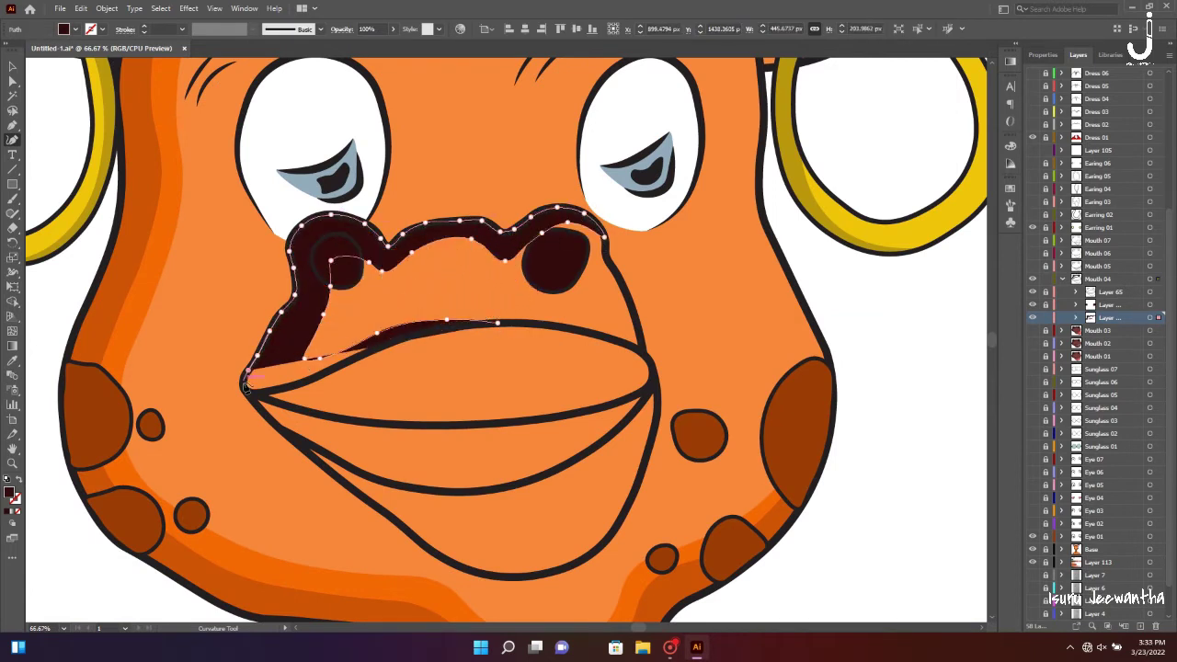
pyautogui.click(291, 387)
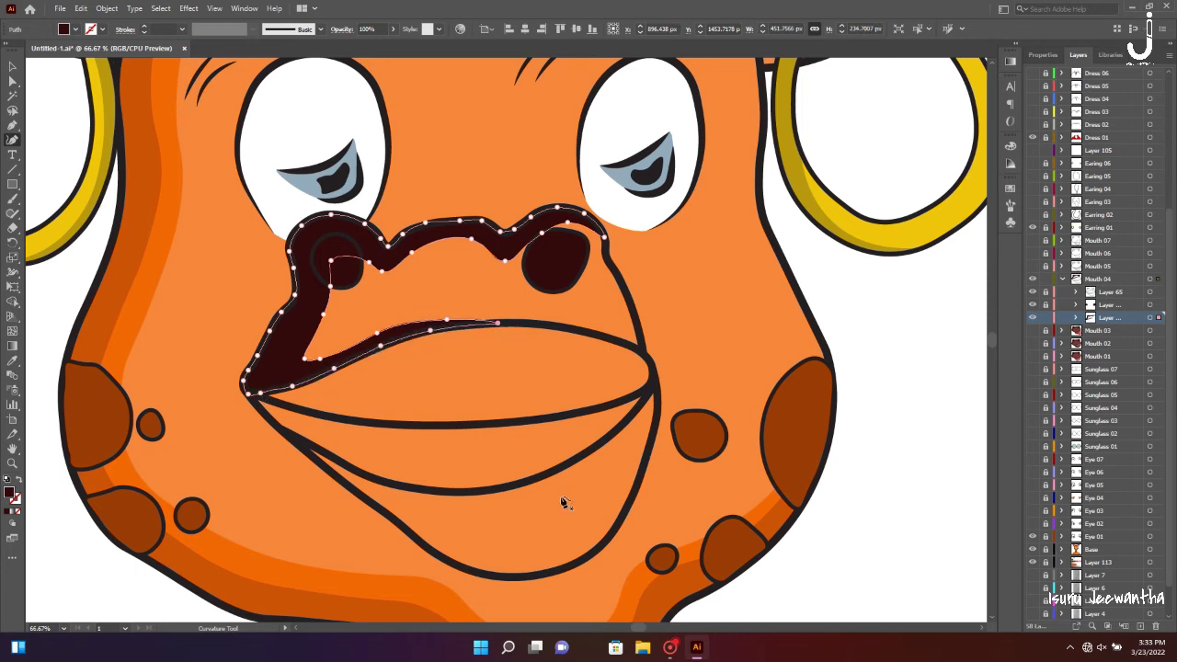
pyautogui.press('Escape')
# Draw the dark shading shape along the giraffe's lower lip
pyautogui.click(583, 455)
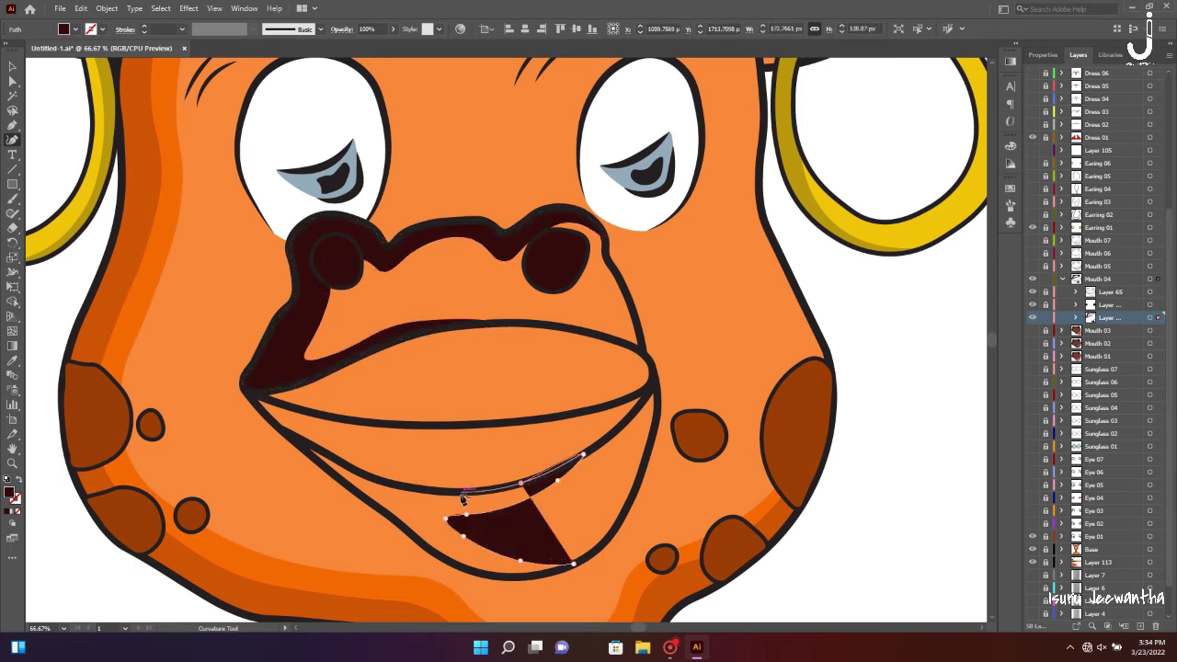
pyautogui.click(521, 482)
pyautogui.click(388, 483)
pyautogui.click(279, 428)
pyautogui.click(403, 527)
pyautogui.click(471, 569)
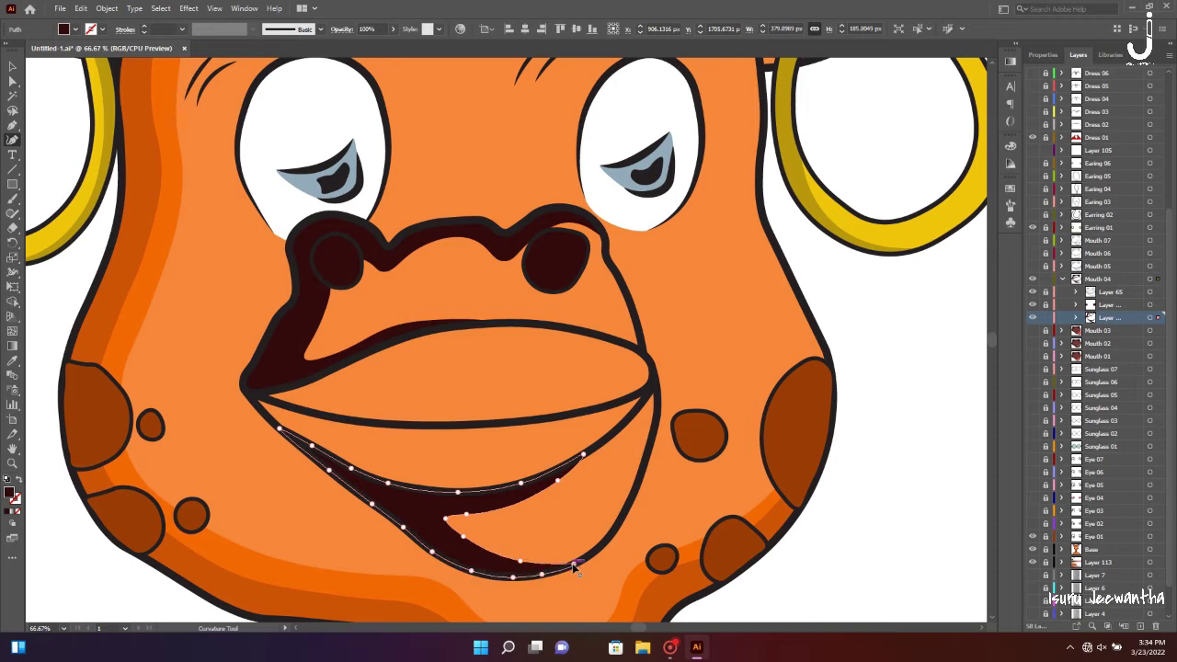
pyautogui.press('Escape')
pyautogui.press('v')
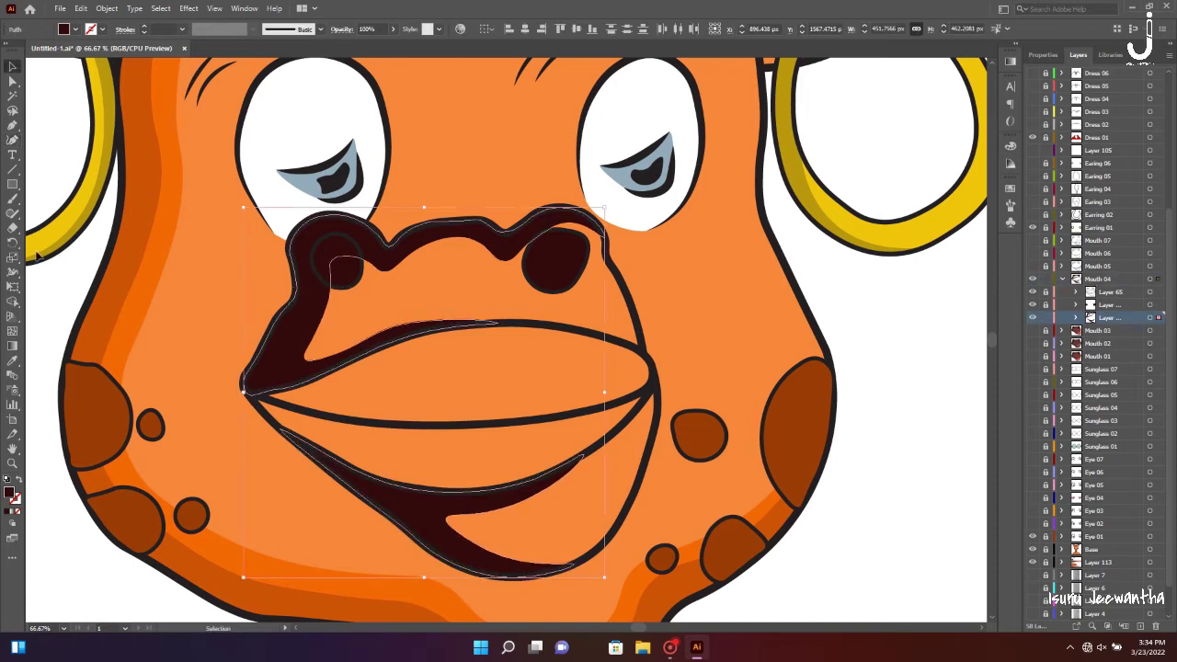
pyautogui.hotkey('ctrl', '0')
pyautogui.hotkey('ctrl', '1')
# On another new sublayer, draw a reddish-brown fill shape over the upper muzzle
pyautogui.hotkey('ctrl', 'l')
pyautogui.hotkey('shift', '`')
pyautogui.click(553, 315)
pyautogui.click(431, 318)
pyautogui.click(306, 350)
pyautogui.click(210, 385)
pyautogui.click(334, 213)
pyautogui.click(359, 190)
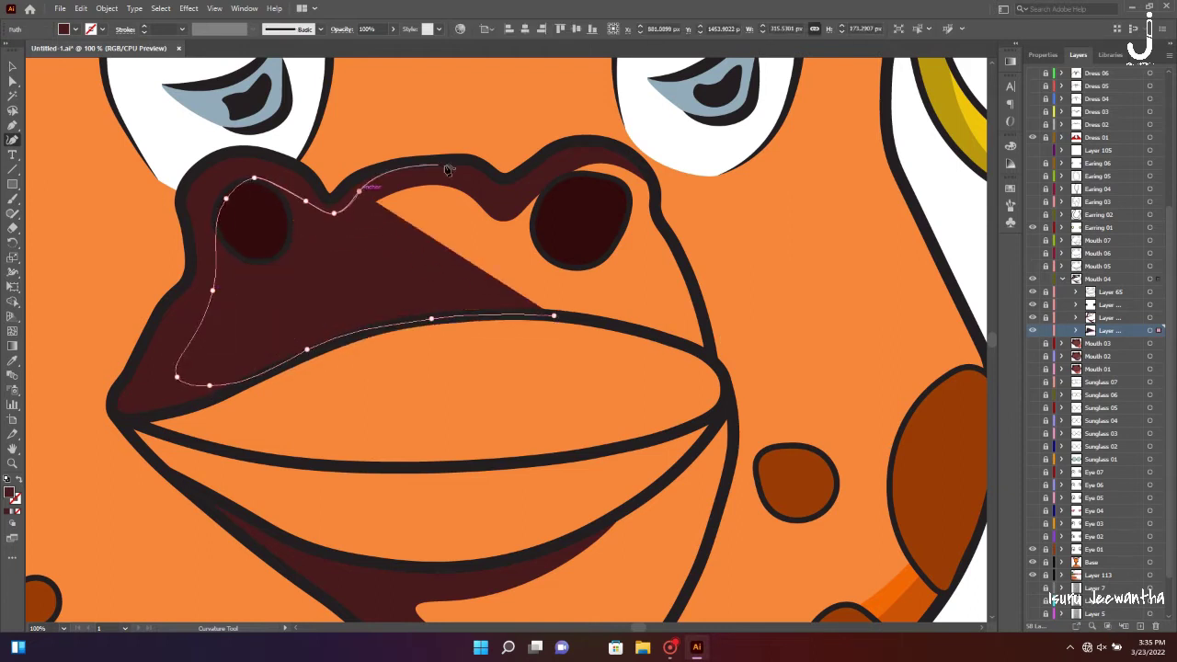
pyautogui.click(507, 201)
pyautogui.click(593, 148)
pyautogui.click(656, 196)
pyautogui.click(701, 353)
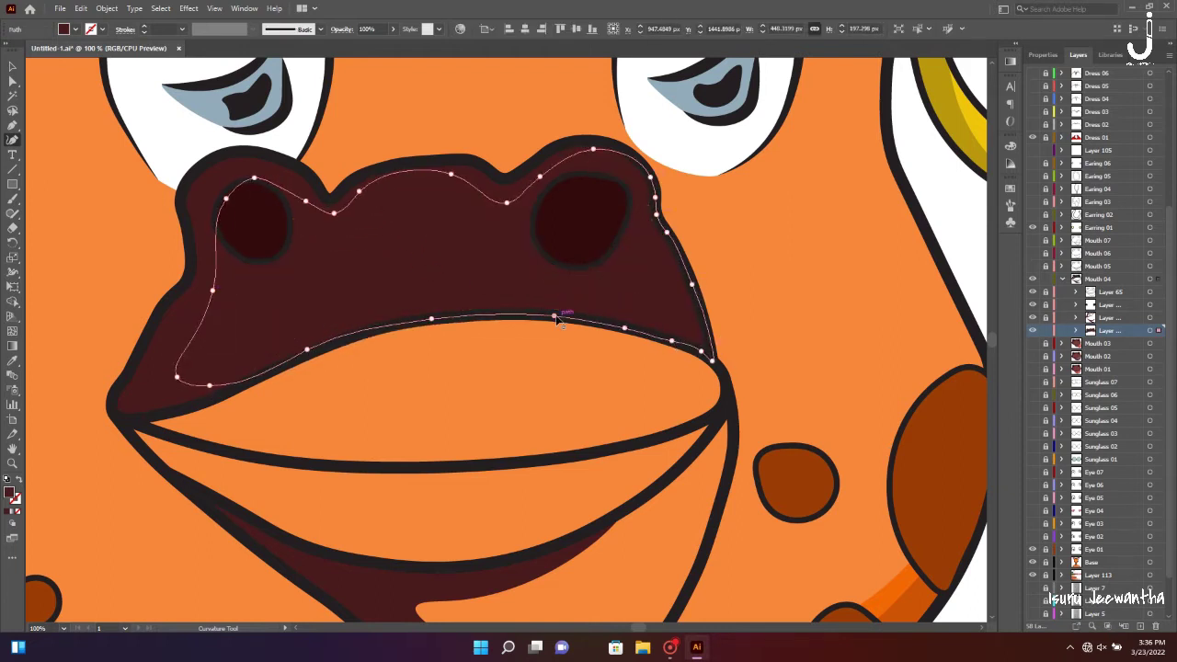
pyautogui.scroll(-5, 732, 200)
# Draw the reddish-brown fill shape over the lower mouth, then fit the artboard
pyautogui.click(576, 496)
pyautogui.click(462, 473)
pyautogui.click(378, 402)
pyautogui.click(583, 343)
pyautogui.click(660, 296)
pyautogui.click(711, 240)
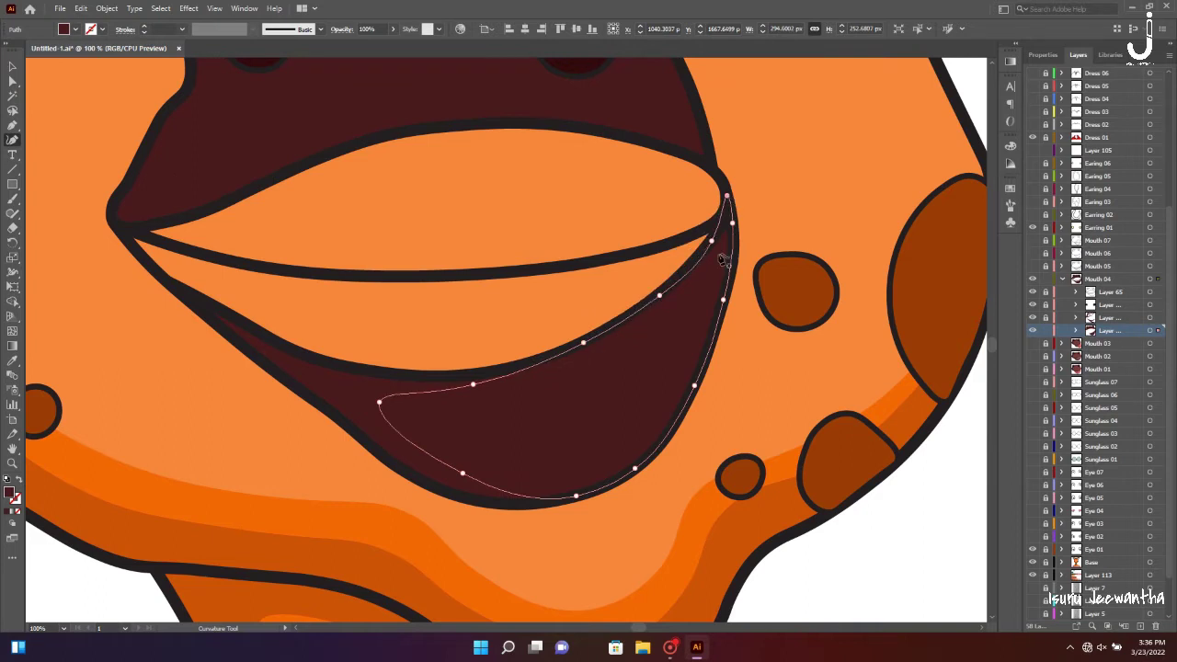
pyautogui.hotkey('ctrl', '0')
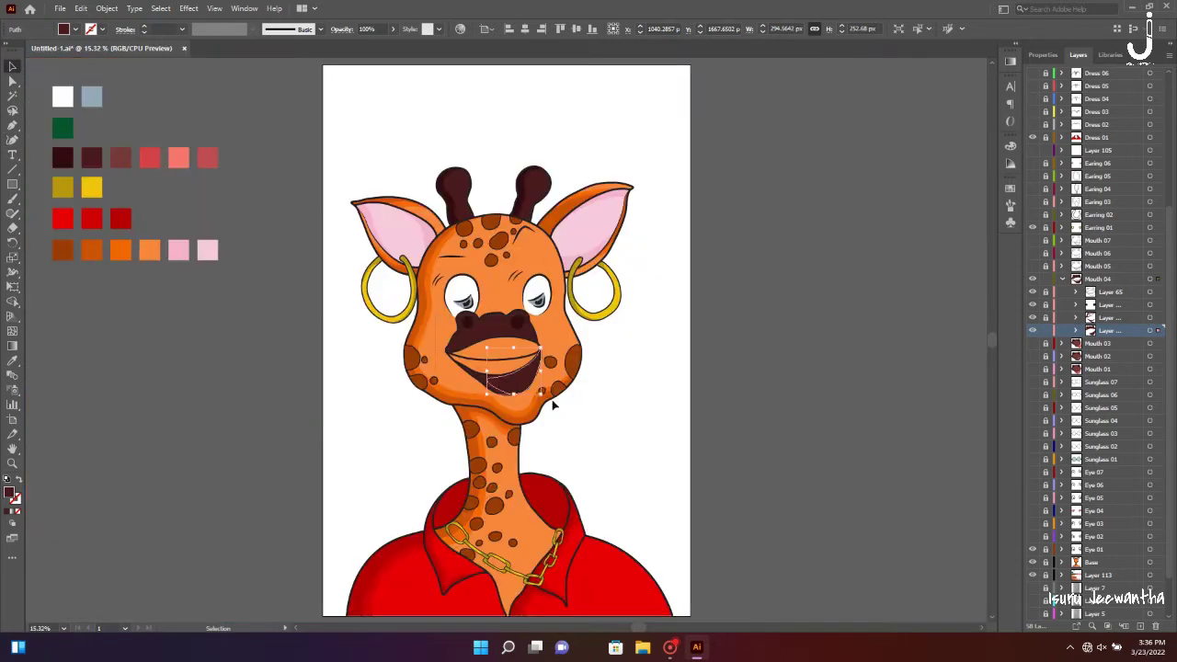
pyautogui.click(226, 131)
# Draw a thin inner lip shape and fill it with the orange skin colour
pyautogui.hotkey('ctrl', '+')
pyautogui.hotkey('ctrl', '+')
pyautogui.hotkey('ctrl', '+')
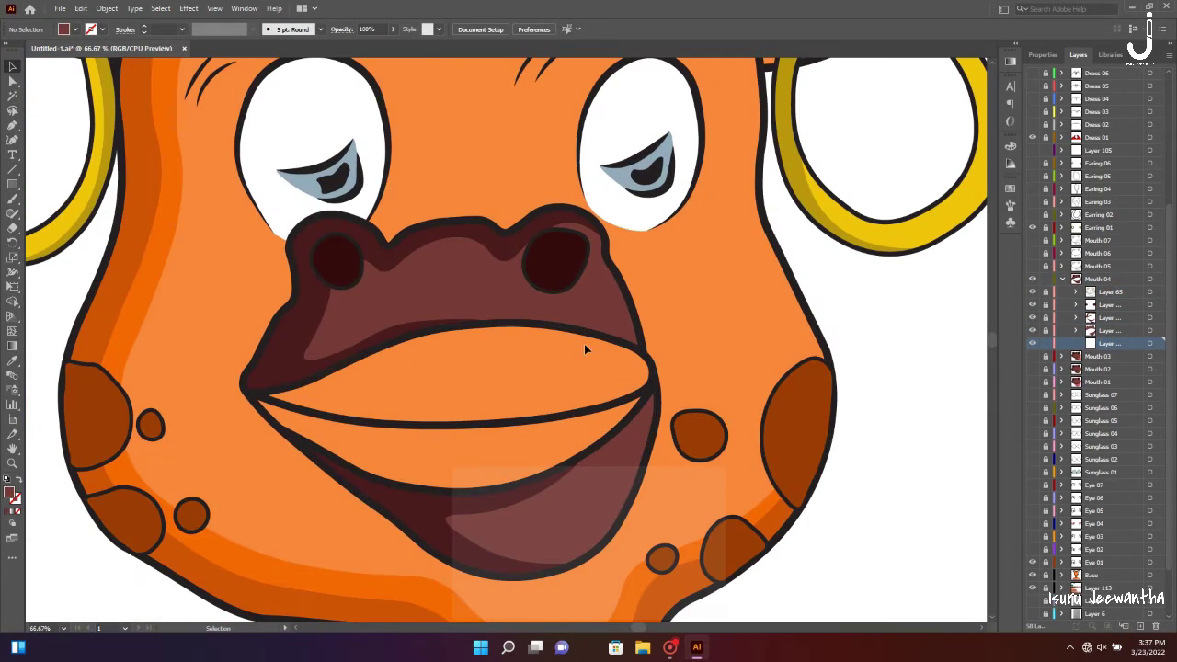
pyautogui.hotkey('shift', '`')
pyautogui.click(369, 390)
pyautogui.click(411, 402)
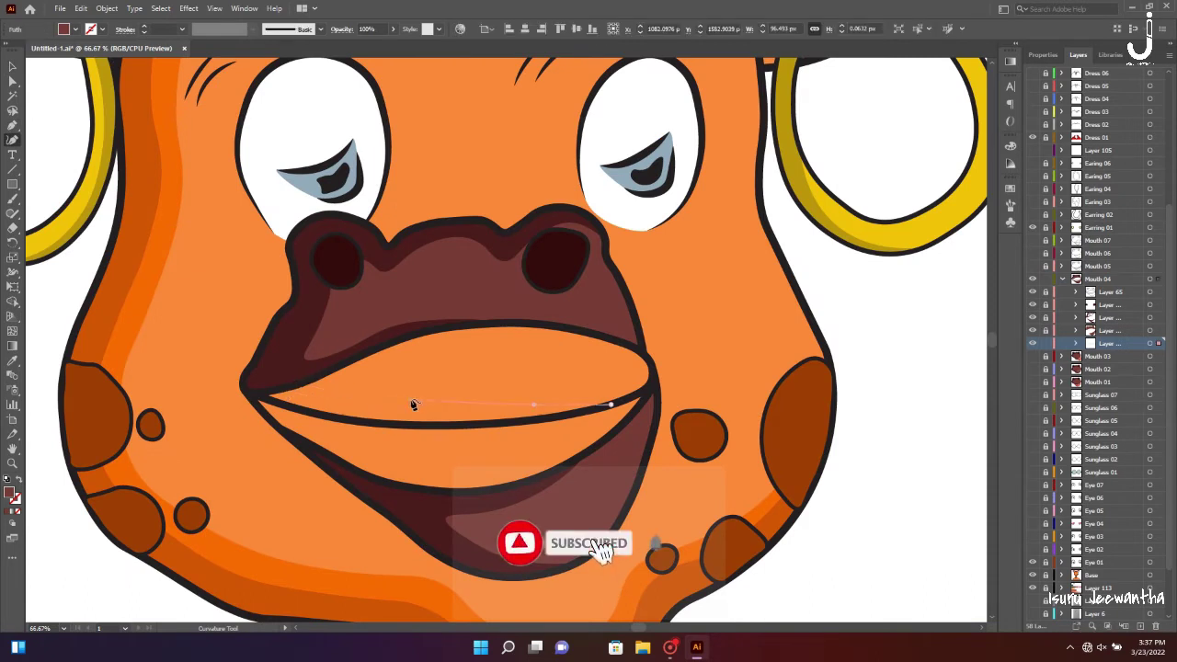
pyautogui.click(534, 405)
pyautogui.click(610, 405)
pyautogui.click(387, 375)
pyautogui.click(538, 338)
pyautogui.click(604, 338)
pyautogui.click(610, 405)
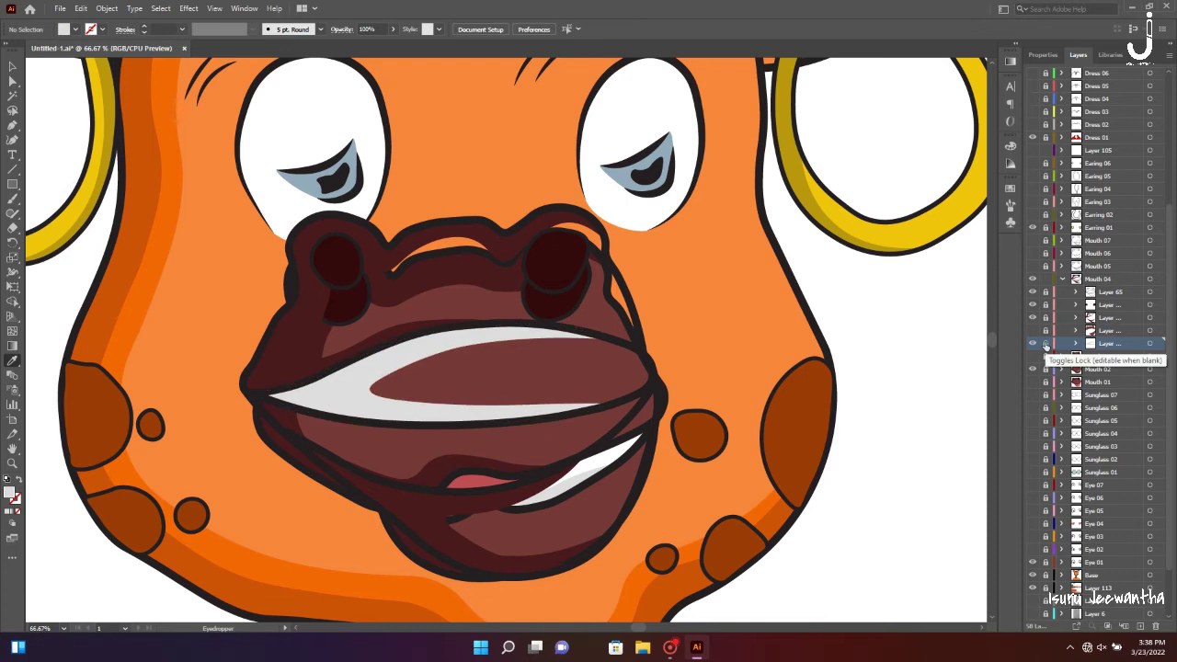
pyautogui.click(763, 300)
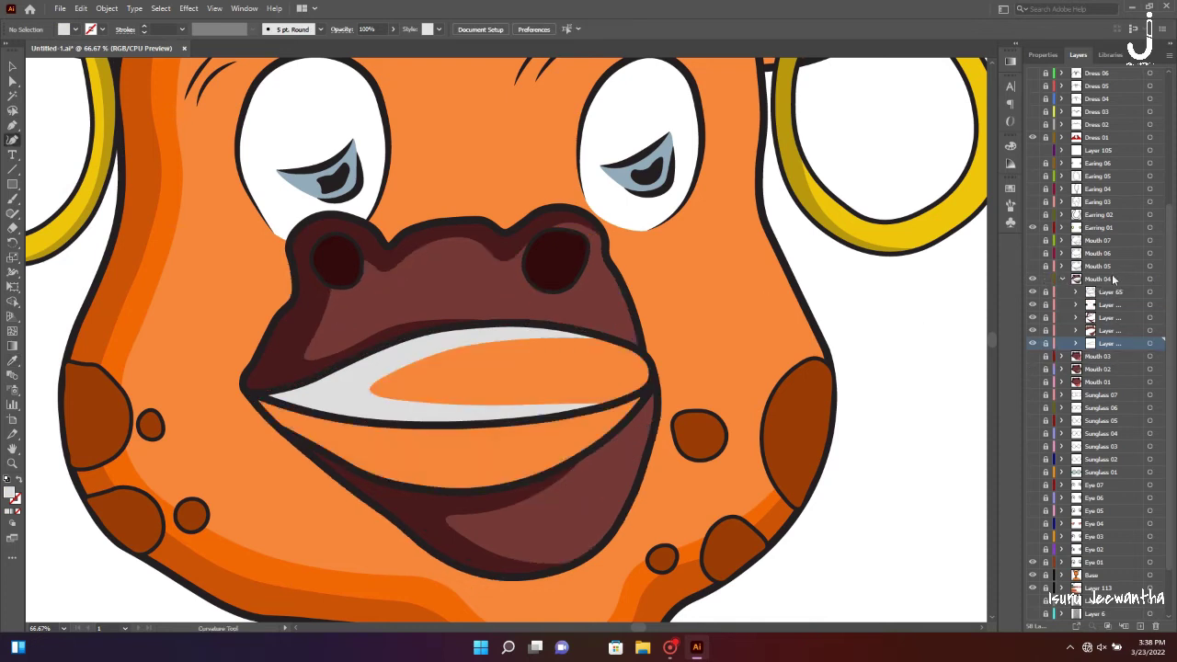
# Draw the light-grey upper teeth shape inside the open mouth
pyautogui.click(426, 420)
pyautogui.click(554, 417)
pyautogui.click(613, 402)
pyautogui.click(652, 368)
pyautogui.click(624, 344)
pyautogui.click(552, 325)
pyautogui.click(355, 397)
pyautogui.press('v')
pyautogui.hotkey('ctrl', '0')
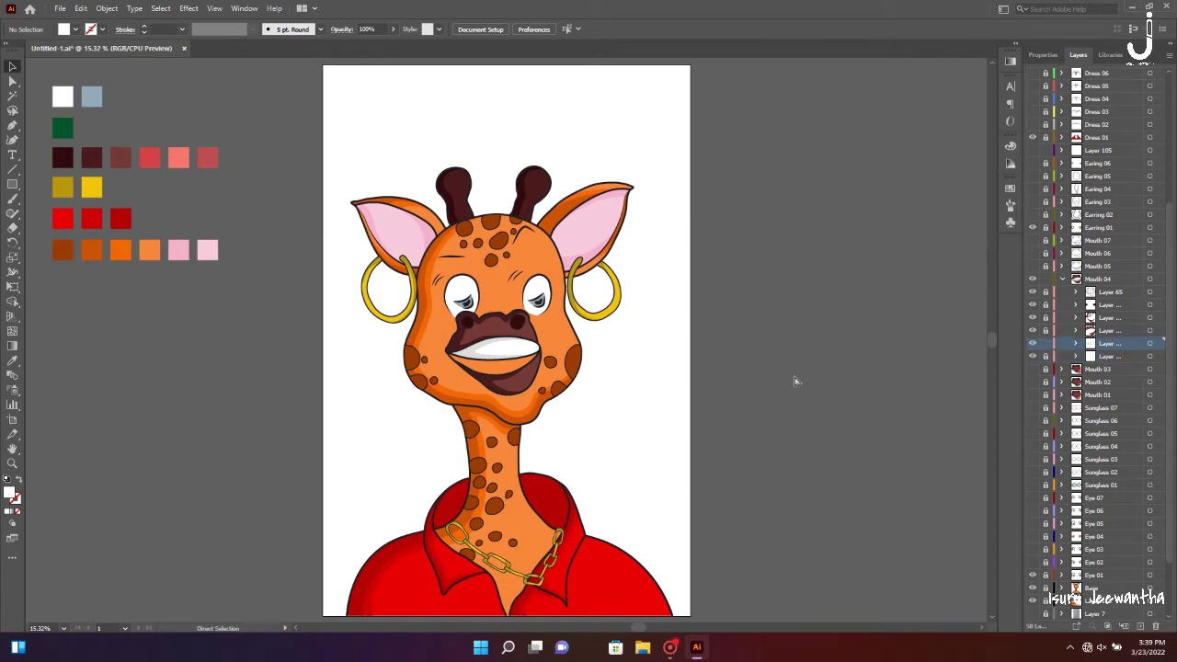
pyautogui.hotkey('ctrl', '1')
# Draw the white lower teeth shape along the lower lip curve
pyautogui.hotkey('shift', '`')
pyautogui.click(274, 494)
pyautogui.click(563, 541)
pyautogui.click(552, 459)
pyautogui.click(490, 462)
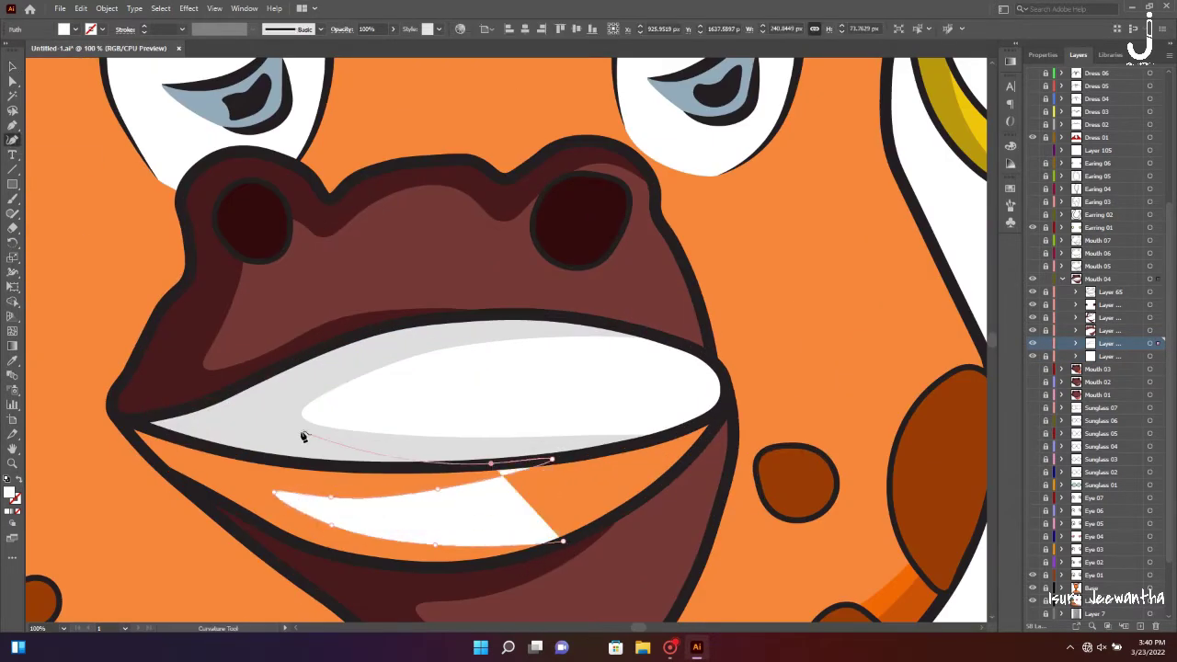
pyautogui.click(324, 467)
pyautogui.click(219, 448)
pyautogui.click(274, 494)
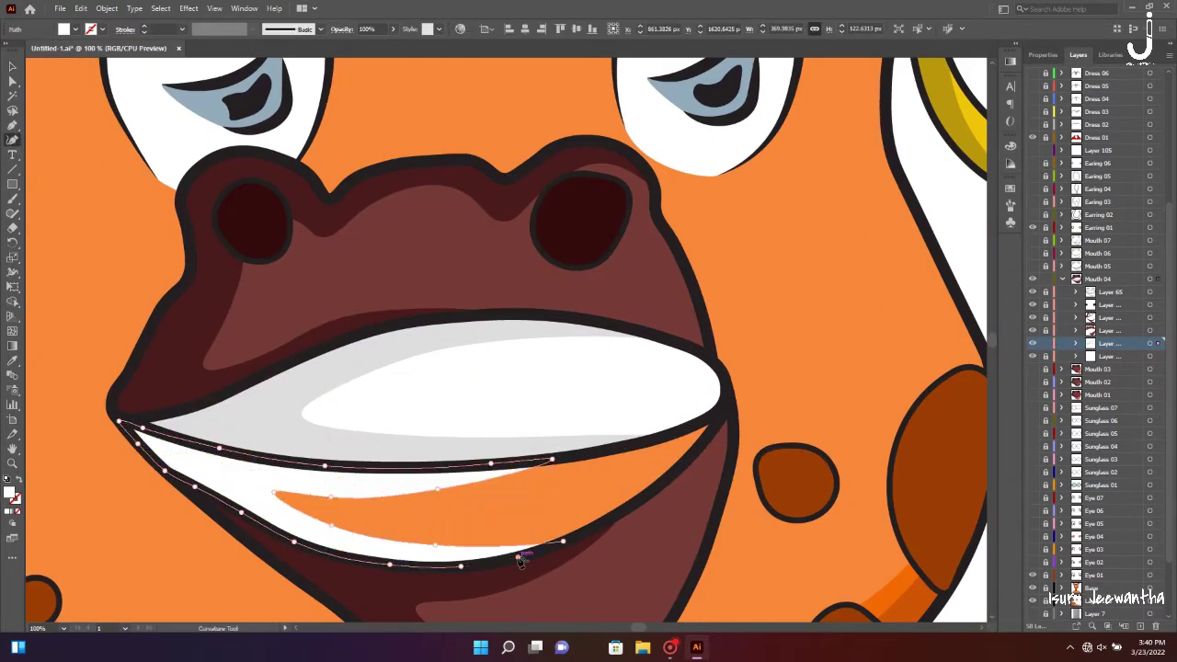
pyautogui.press('v')
pyautogui.click(68, 174)
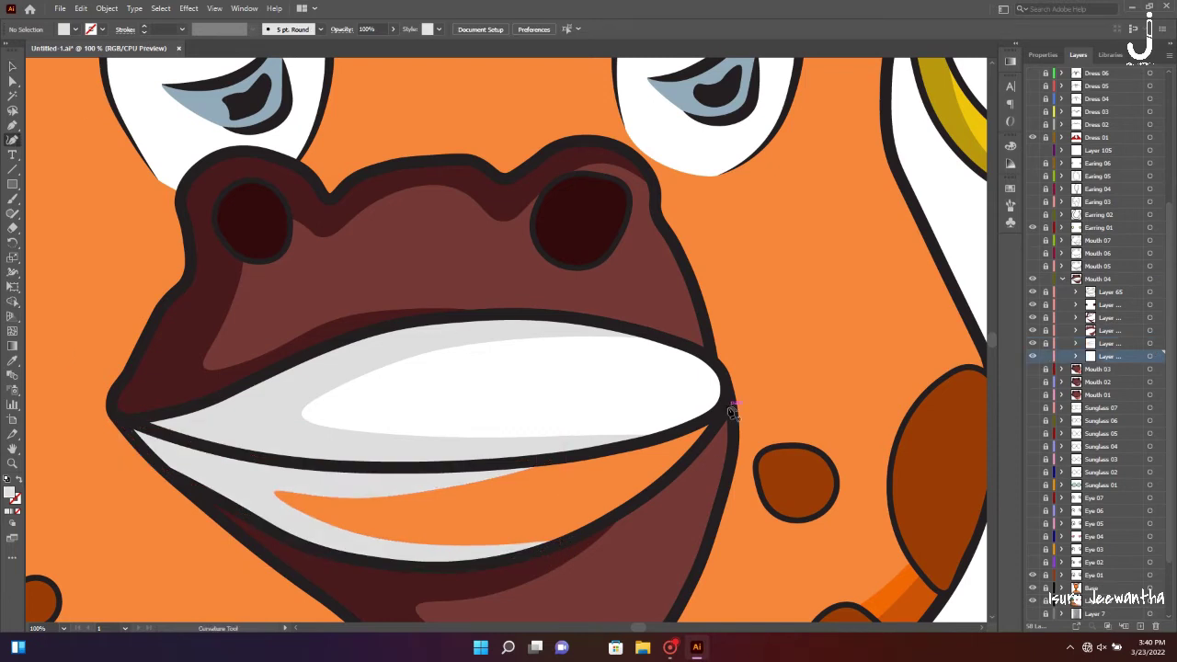
# Add a grey teeth shading shape along the lower lip and collapse Mouth 04
pyautogui.click(726, 411)
pyautogui.click(678, 469)
pyautogui.click(593, 529)
pyautogui.click(489, 563)
pyautogui.click(241, 473)
pyautogui.click(375, 481)
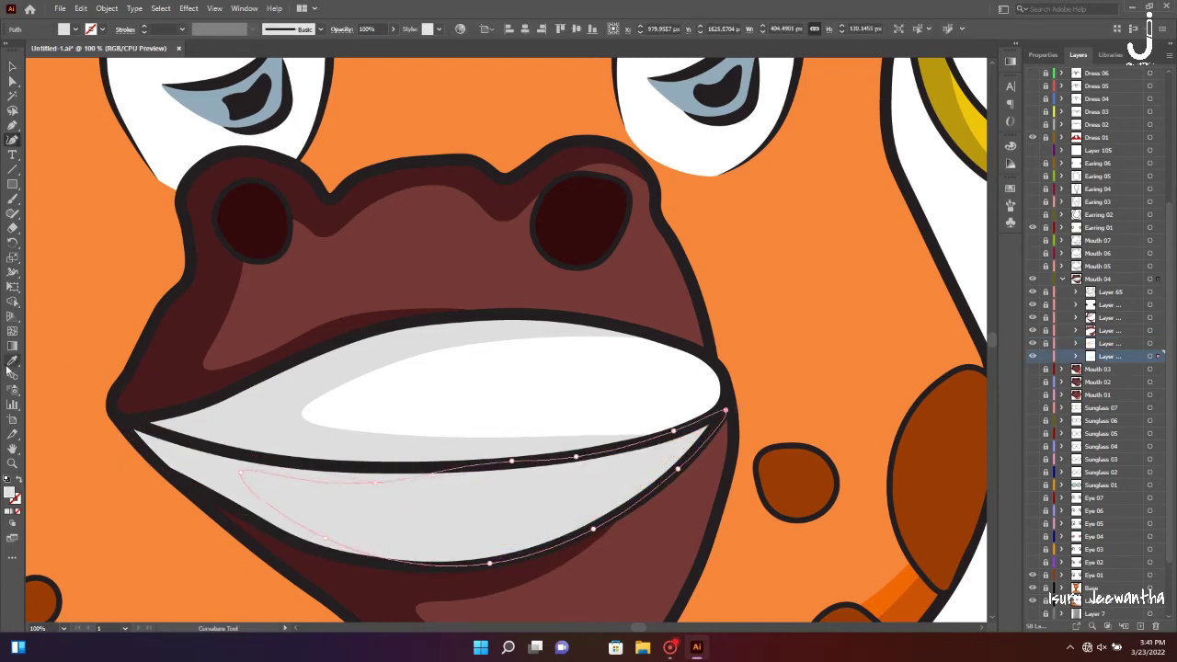
pyautogui.press('v')
pyautogui.hotkey('ctrl', '0')
pyautogui.click(1063, 279)
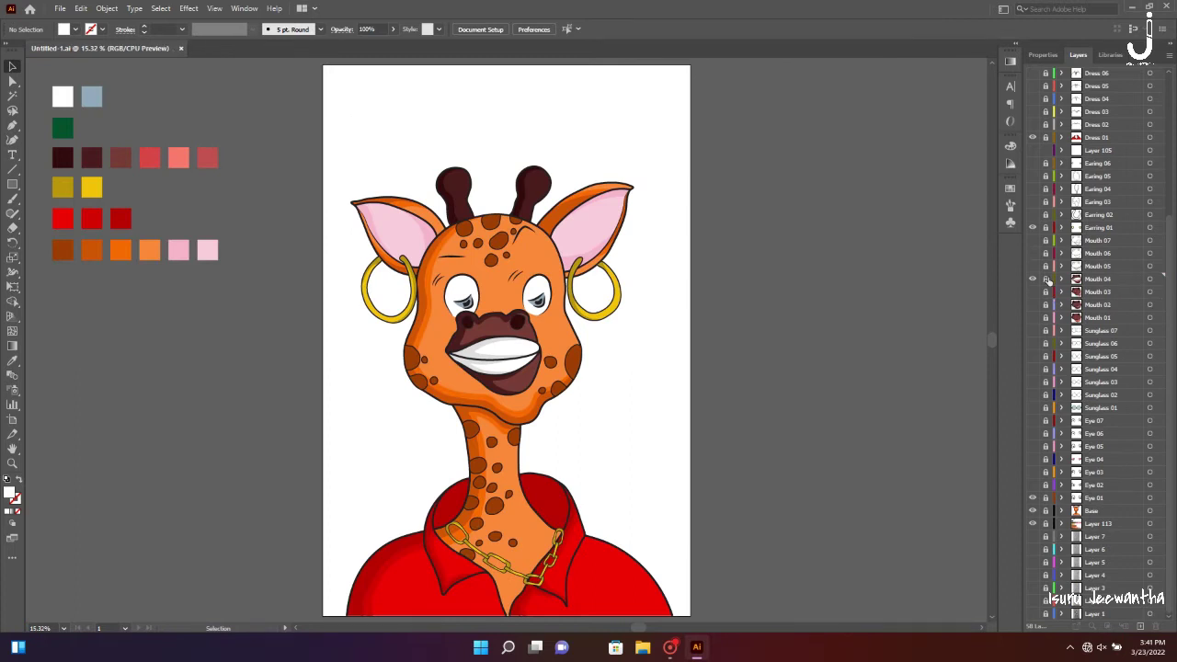
# Hide Mouth 04, show and expand Mouth 05, and select a sublayer to draw in
pyautogui.click(1032, 266)
pyautogui.click(1032, 279)
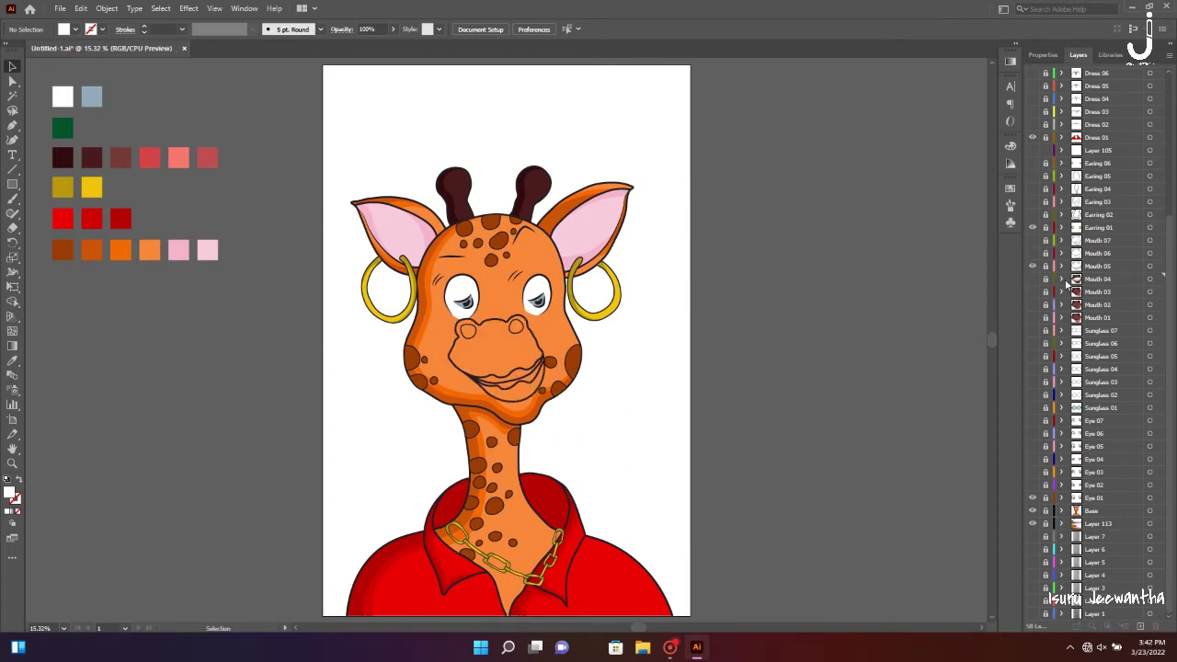
pyautogui.click(1063, 266)
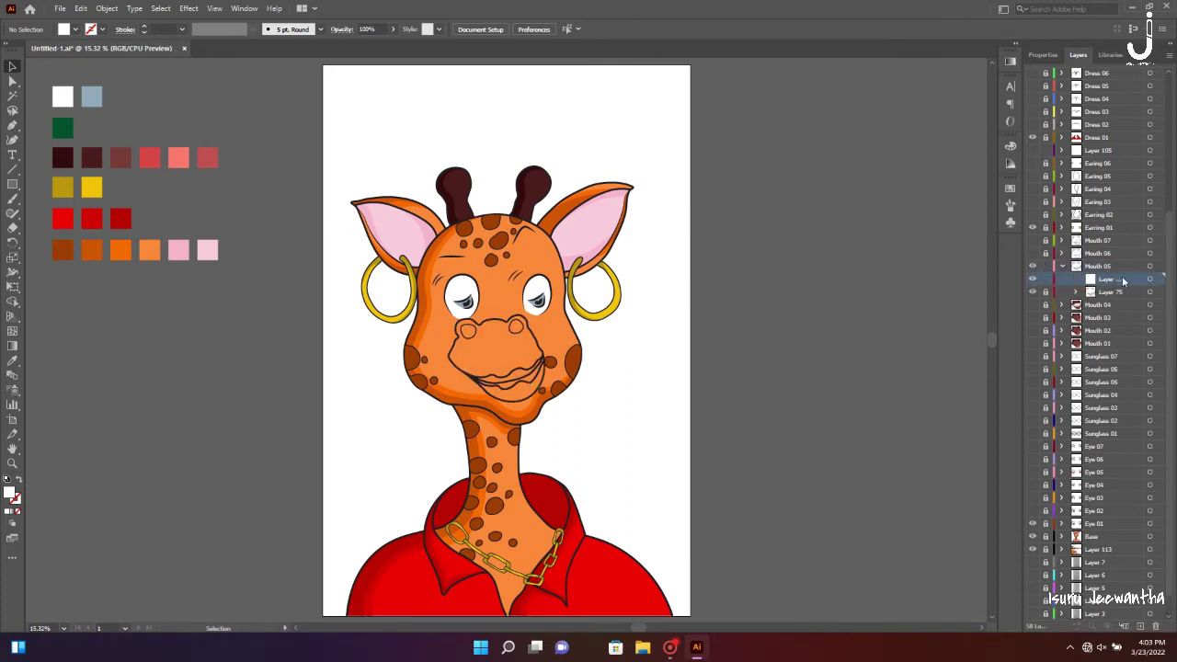
pyautogui.click(1113, 292)
pyautogui.hotkey('ctrl', '=')
pyautogui.hotkey('ctrl', '=')
pyautogui.hotkey('ctrl', '=')
pyautogui.hotkey('ctrl', '=')
pyautogui.hotkey('ctrl', '0')
pyautogui.click(92, 96)
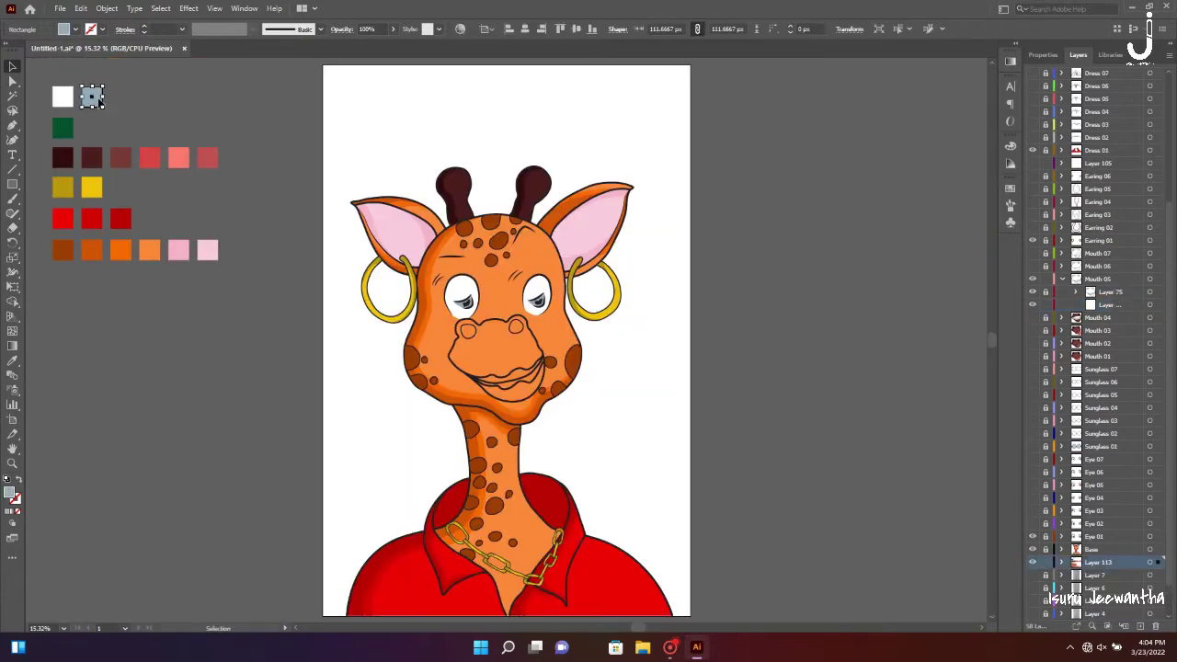
pyautogui.click(1032, 318)
pyautogui.click(1032, 317)
pyautogui.click(1113, 304)
pyautogui.hotkey('ctrl', '=')
pyautogui.hotkey('ctrl', '=')
pyautogui.hotkey('ctrl', '=')
pyautogui.press('p')
pyautogui.hotkey('ctrl', '=')
pyautogui.hotkey('ctrl', '=')
pyautogui.hotkey('ctrl', '=')
# Trace both nostrils as dark maroon filled shapes and fit the artboard
pyautogui.click(92, 190)
pyautogui.click(126, 321)
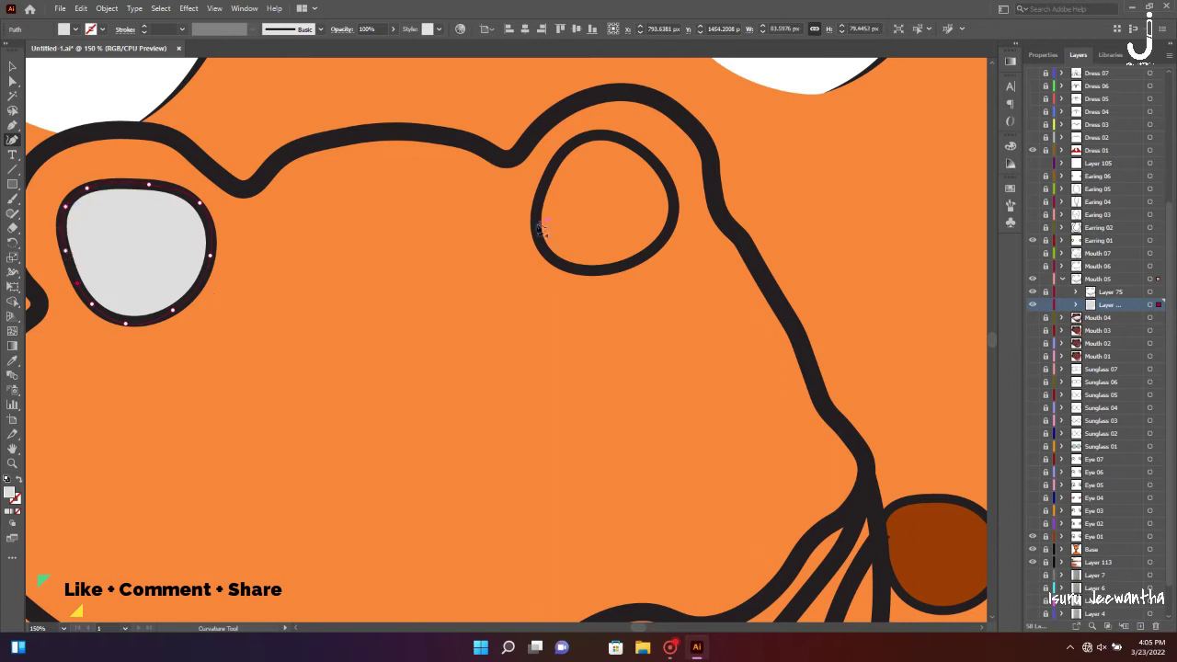
pyautogui.click(535, 222)
pyautogui.click(585, 269)
pyautogui.click(671, 221)
pyautogui.click(588, 137)
pyautogui.click(536, 223)
pyautogui.press('v')
pyautogui.hotkey('ctrl', '0')
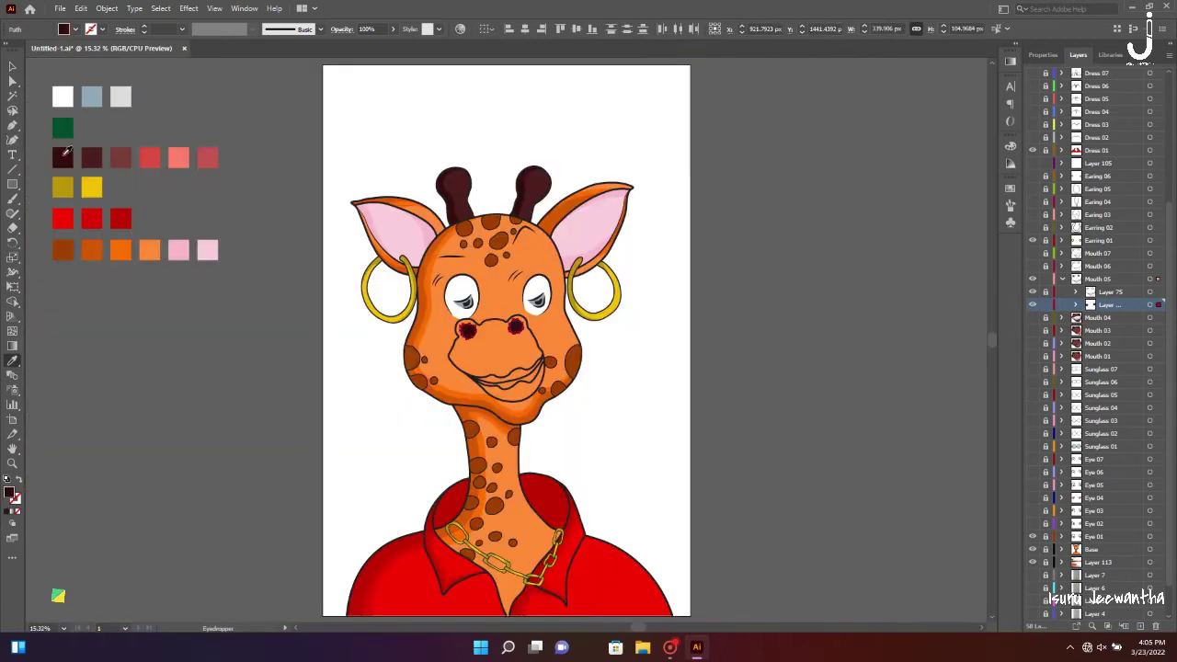
# Add a new sublayer in Mouth 05 for the lips and zoom in on the mouth
pyautogui.press('v')
pyautogui.hotkey('ctrl', 'l')
pyautogui.hotkey('ctrl', '1')
pyautogui.hotkey('shift', '`')
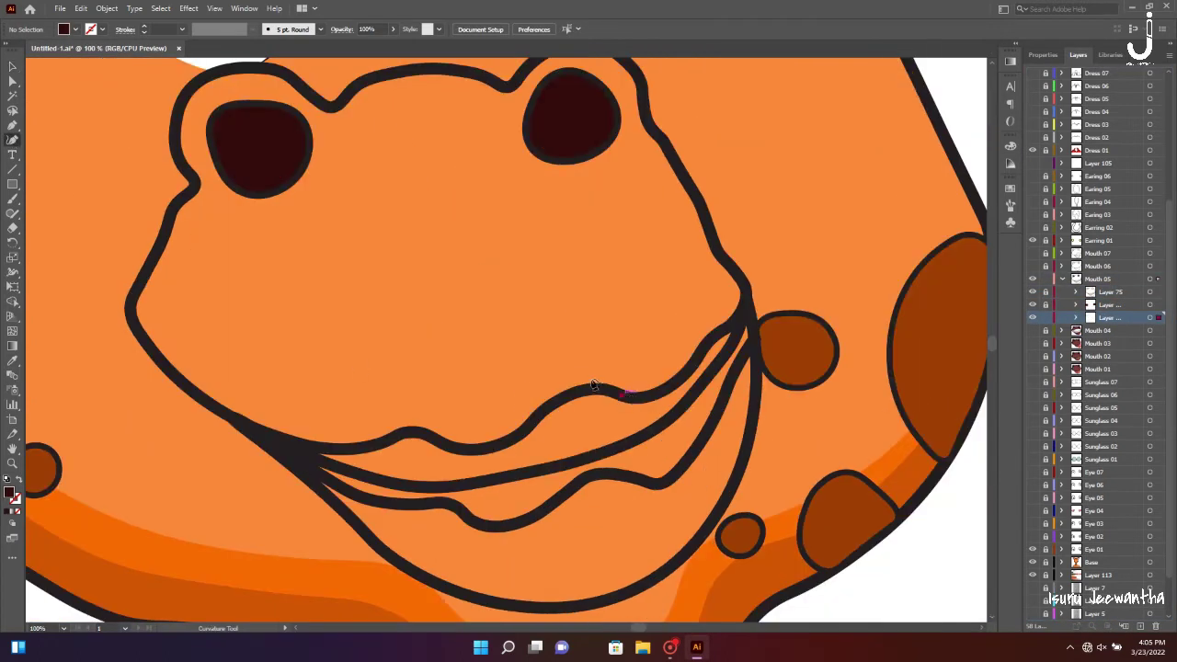
# Trace the dark lip outline from the lower lip up around both nostrils
pyautogui.click(518, 395)
pyautogui.click(350, 405)
pyautogui.click(198, 323)
pyautogui.click(266, 188)
pyautogui.click(309, 151)
pyautogui.click(474, 112)
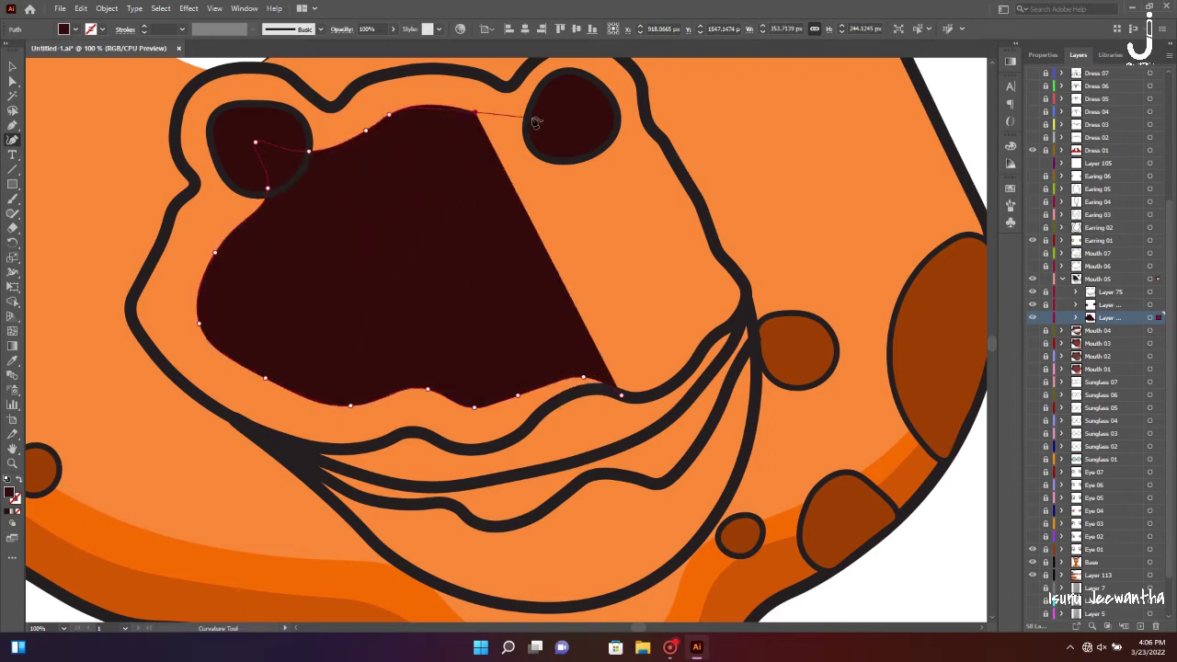
pyautogui.scroll(3, 535, 123)
pyautogui.click(639, 203)
pyautogui.click(556, 165)
pyautogui.click(518, 194)
# Finish the lip outline down the left cheek and along the lower lip to its start
pyautogui.click(440, 186)
pyautogui.click(383, 192)
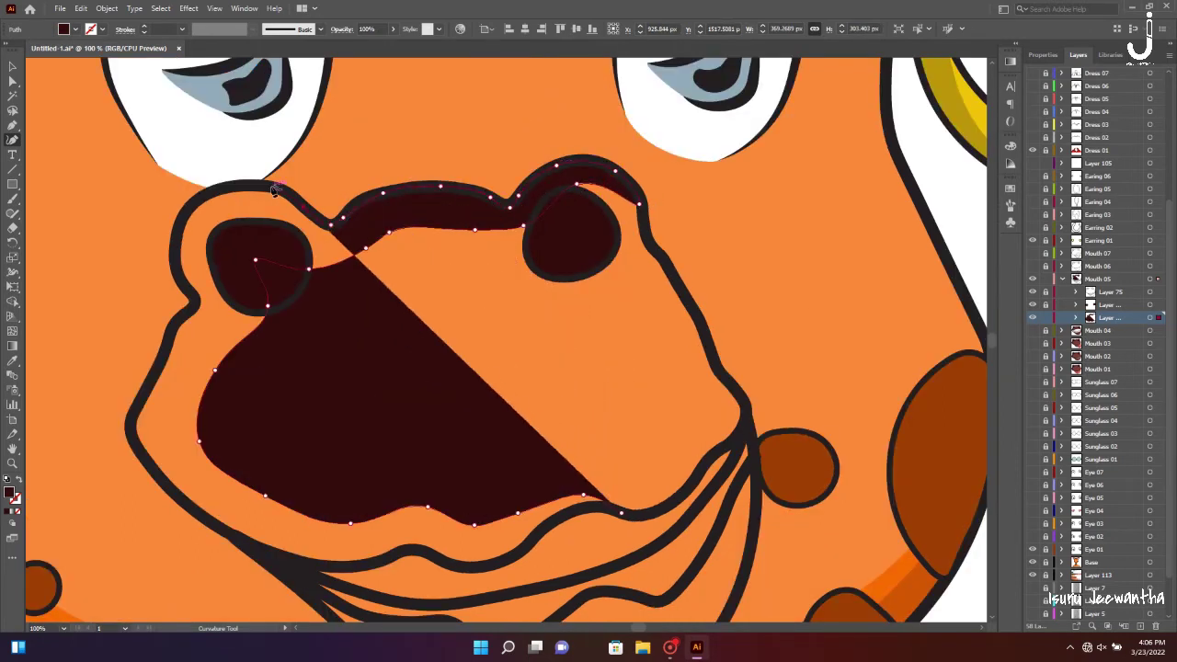
pyautogui.click(179, 226)
pyautogui.click(171, 333)
pyautogui.click(137, 399)
pyautogui.click(156, 474)
pyautogui.click(297, 560)
pyautogui.click(404, 549)
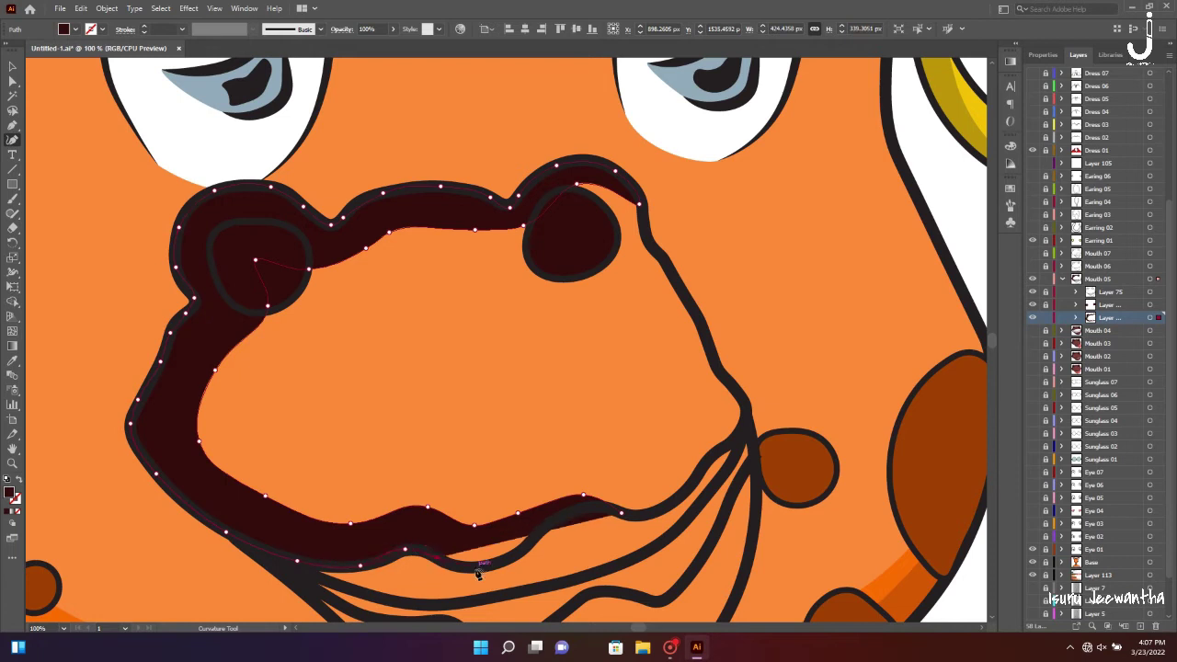
pyautogui.click(621, 512)
# Draw the separate lower lip shape, then deselect with the whole artboard in view
pyautogui.scroll(-2, 623, 518)
pyautogui.scroll(-1, 664, 475)
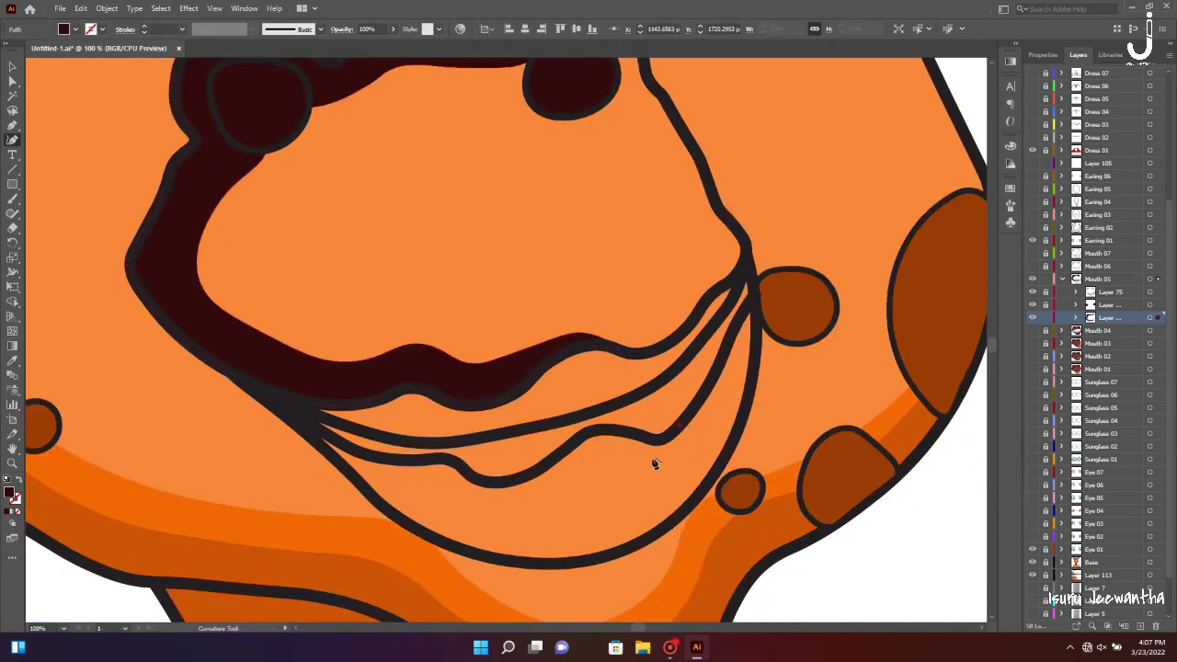
pyautogui.click(418, 488)
pyautogui.click(733, 437)
pyautogui.click(392, 514)
pyautogui.click(358, 452)
pyautogui.click(421, 459)
pyautogui.press('v')
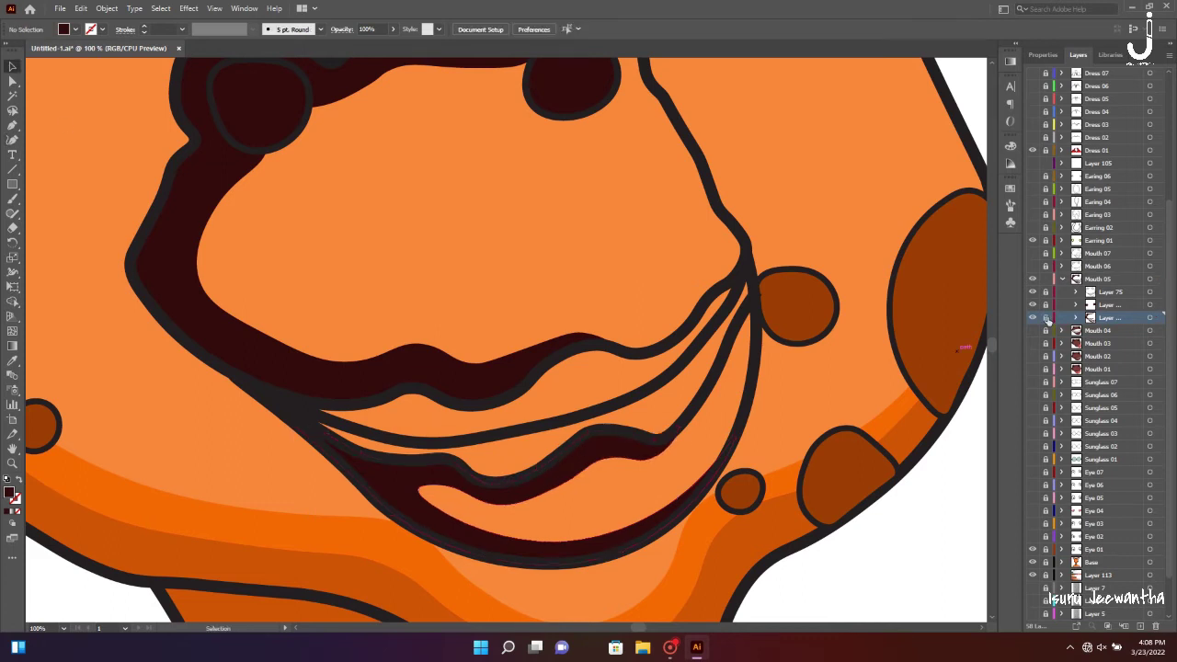
pyautogui.hotkey('ctrl', '0')
pyautogui.click(230, 126)
# Begin the brown mouth interior shape along the top of the mouth and nose
pyautogui.scroll(3, 636, 358)
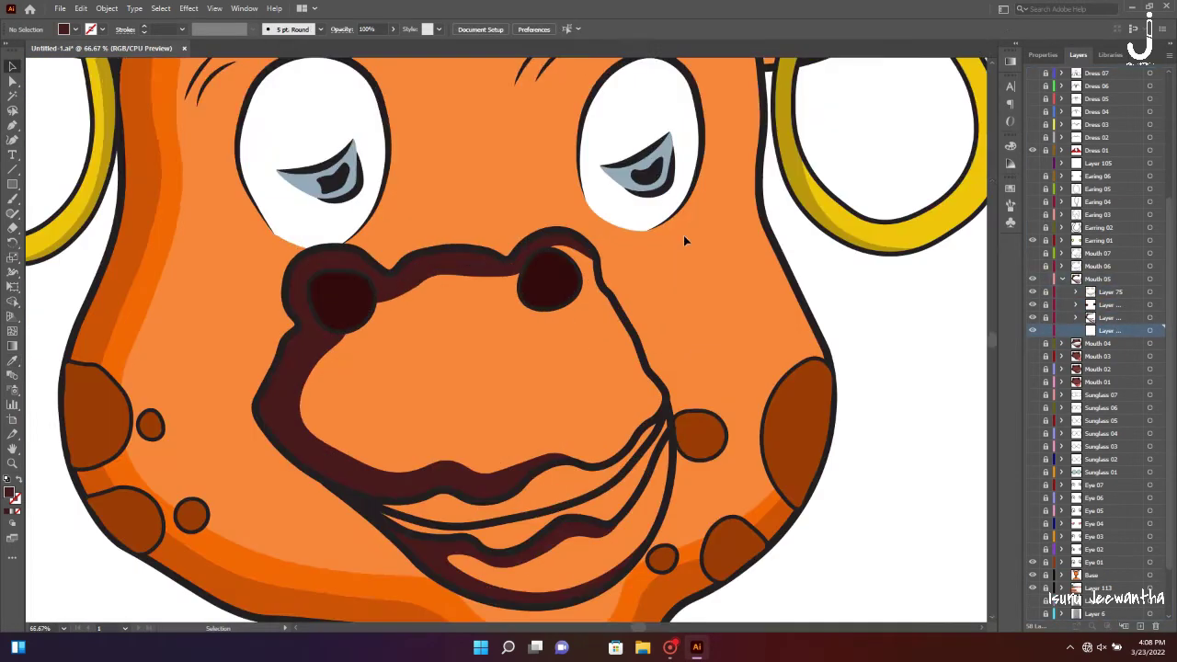
pyautogui.hotkey('shift', '`')
pyautogui.scroll(2, 637, 359)
pyautogui.click(412, 350)
pyautogui.click(176, 242)
pyautogui.click(244, 80)
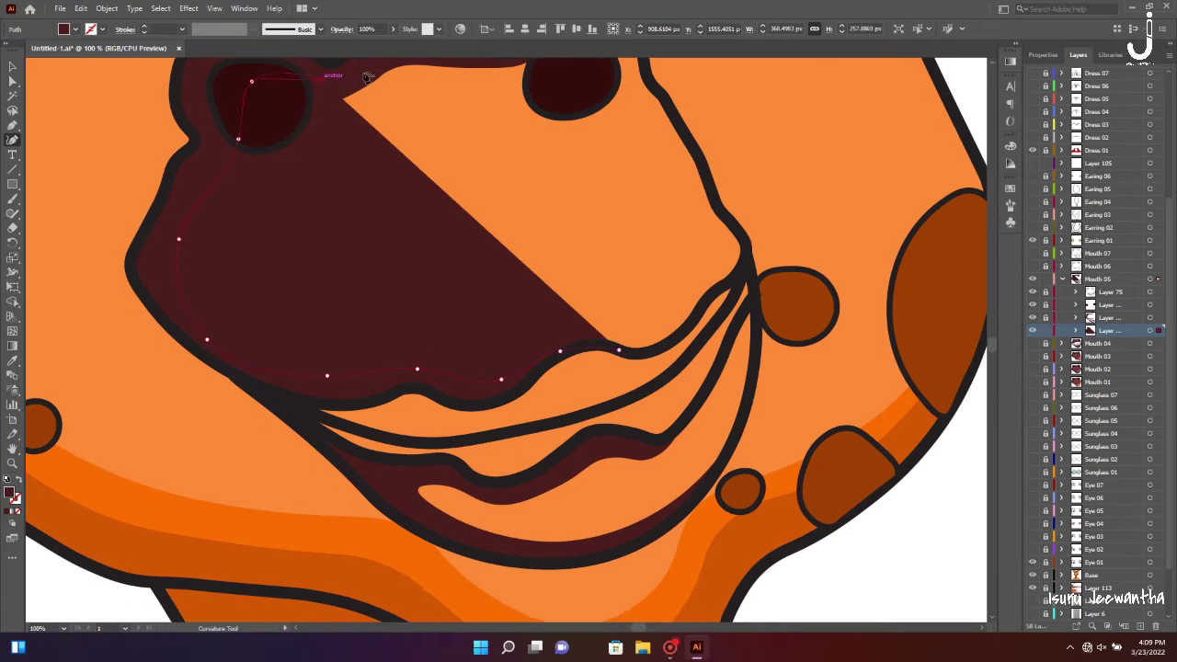
pyautogui.scroll(5, 552, 276)
pyautogui.click(441, 327)
pyautogui.click(642, 324)
# Complete the mouth interior down the right muzzle edge and along the lower lip and chin
pyautogui.scroll(-3, 655, 368)
pyautogui.click(683, 355)
pyautogui.click(717, 425)
pyautogui.click(745, 451)
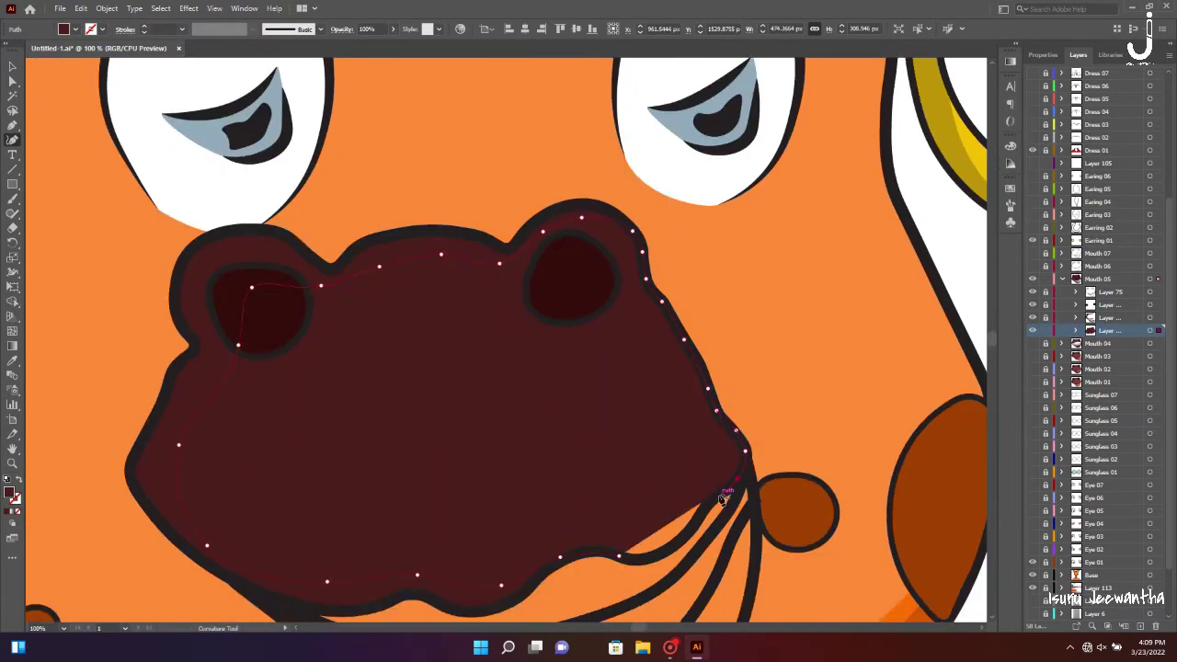
pyautogui.scroll(-5, 742, 325)
pyautogui.click(581, 460)
pyautogui.click(550, 479)
pyautogui.click(498, 491)
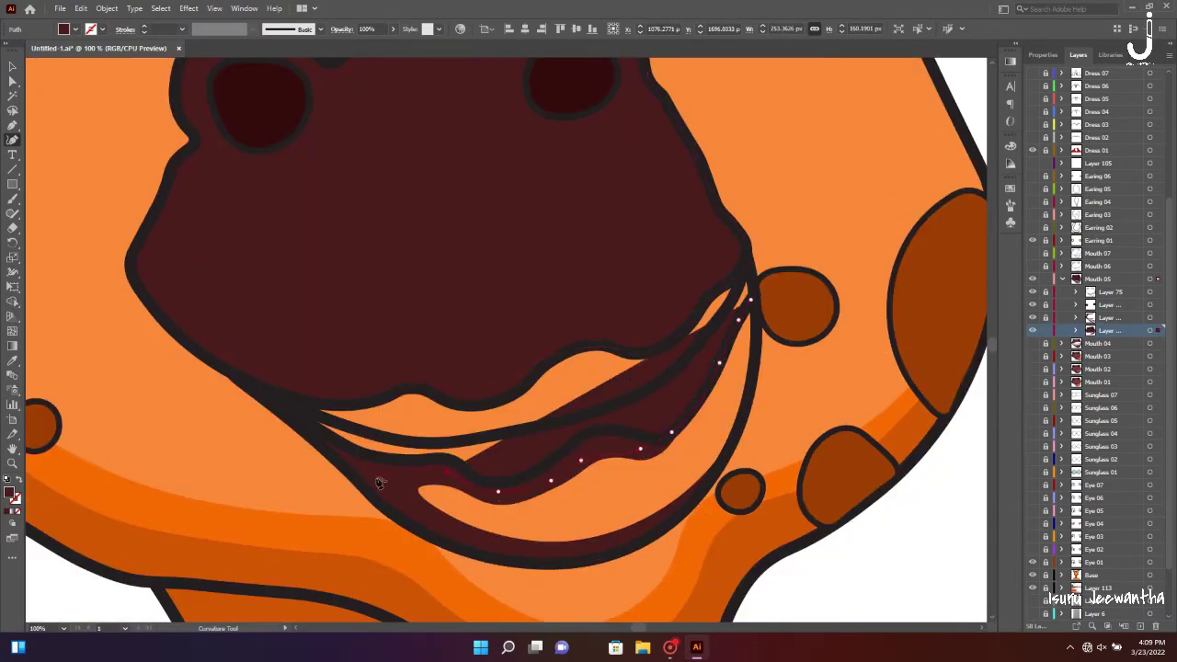
pyautogui.click(377, 476)
pyautogui.click(548, 552)
pyautogui.click(660, 521)
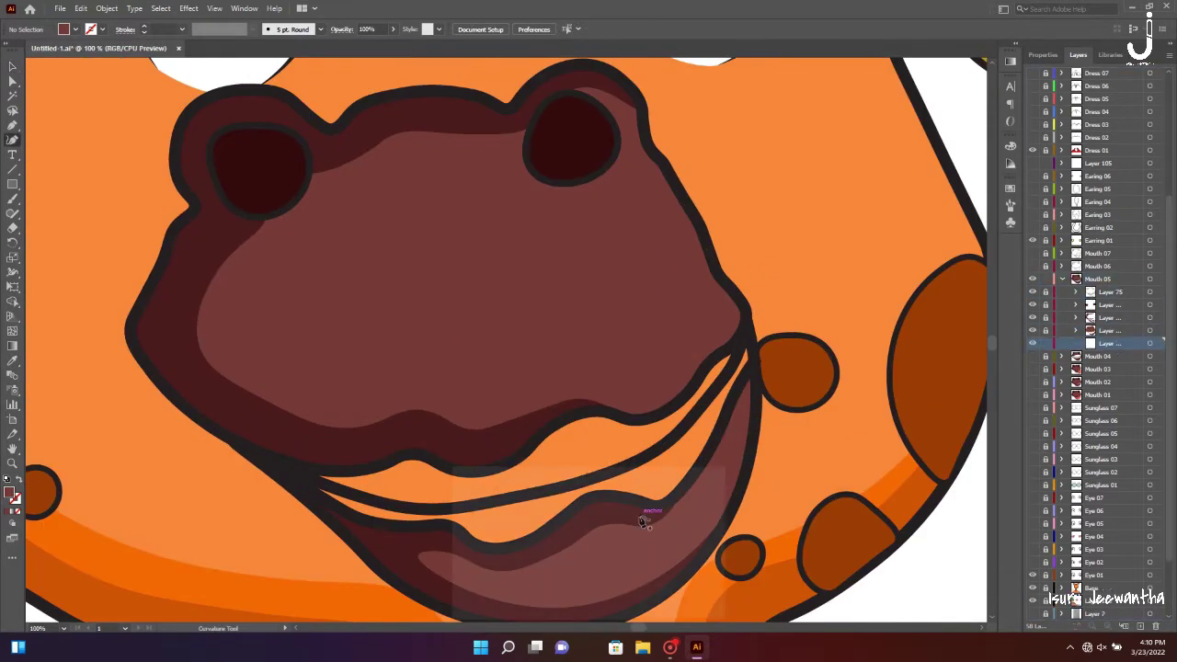
# Add a highlight shape along the upper lip
pyautogui.click(535, 494)
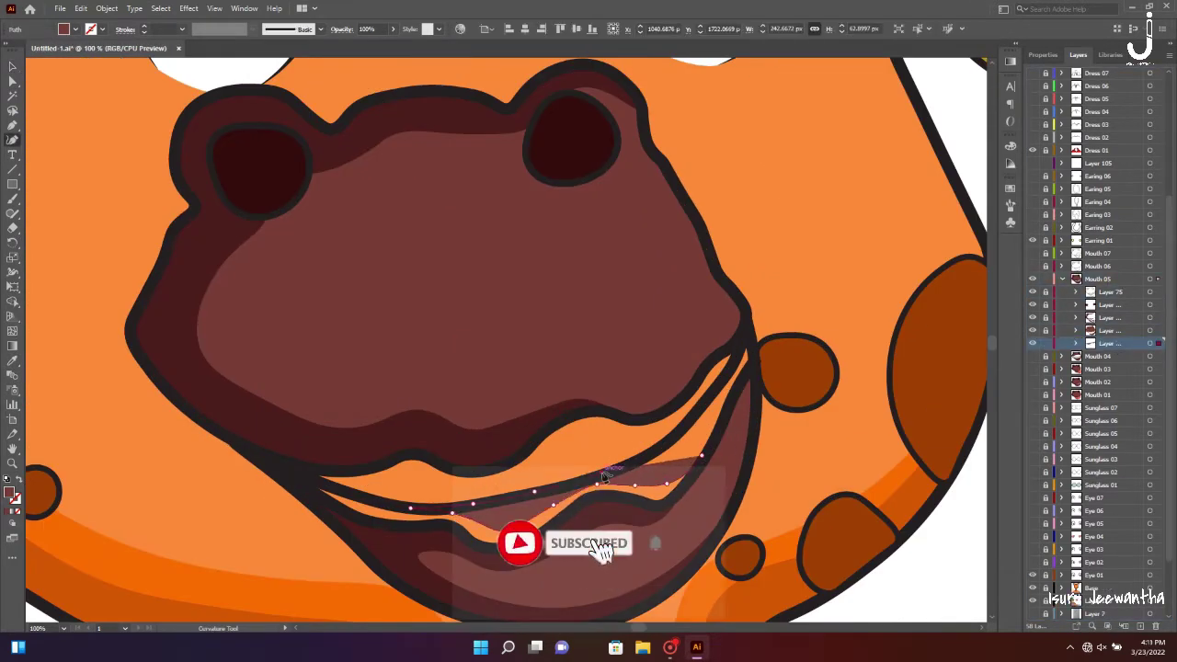
pyautogui.click(504, 476)
pyautogui.click(547, 452)
pyautogui.click(566, 431)
pyautogui.click(620, 429)
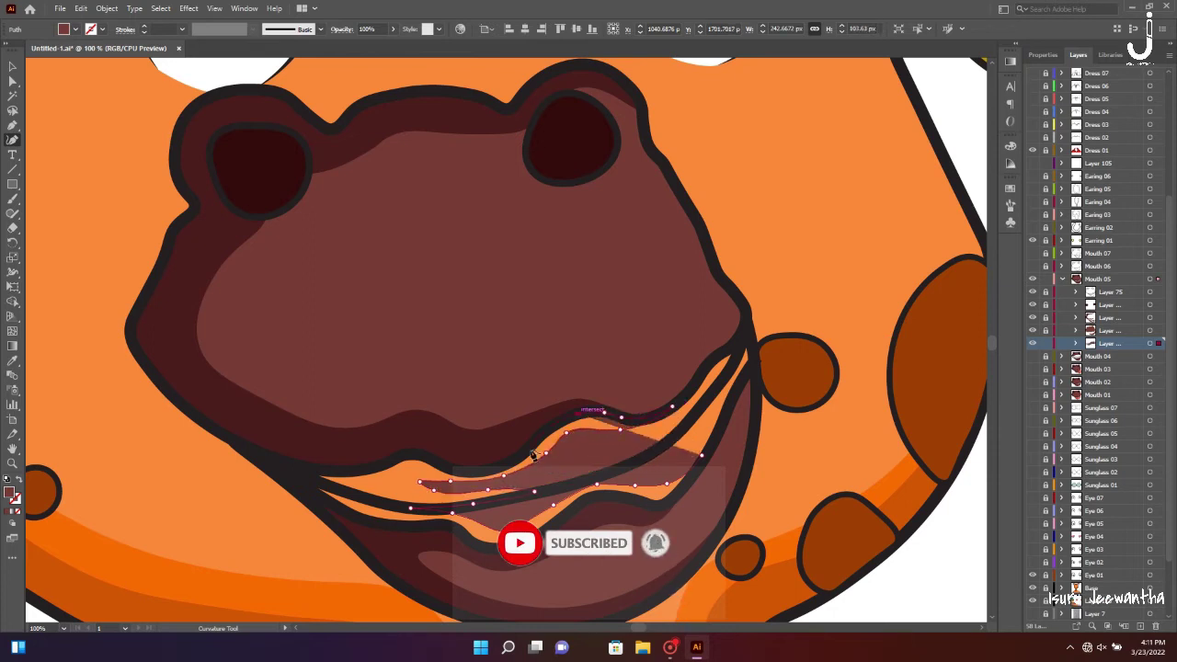
# Add a highlight shape along the lower lip and deselect it
pyautogui.click(381, 465)
pyautogui.click(325, 471)
pyautogui.click(315, 492)
pyautogui.click(407, 526)
pyautogui.click(485, 547)
pyautogui.click(577, 505)
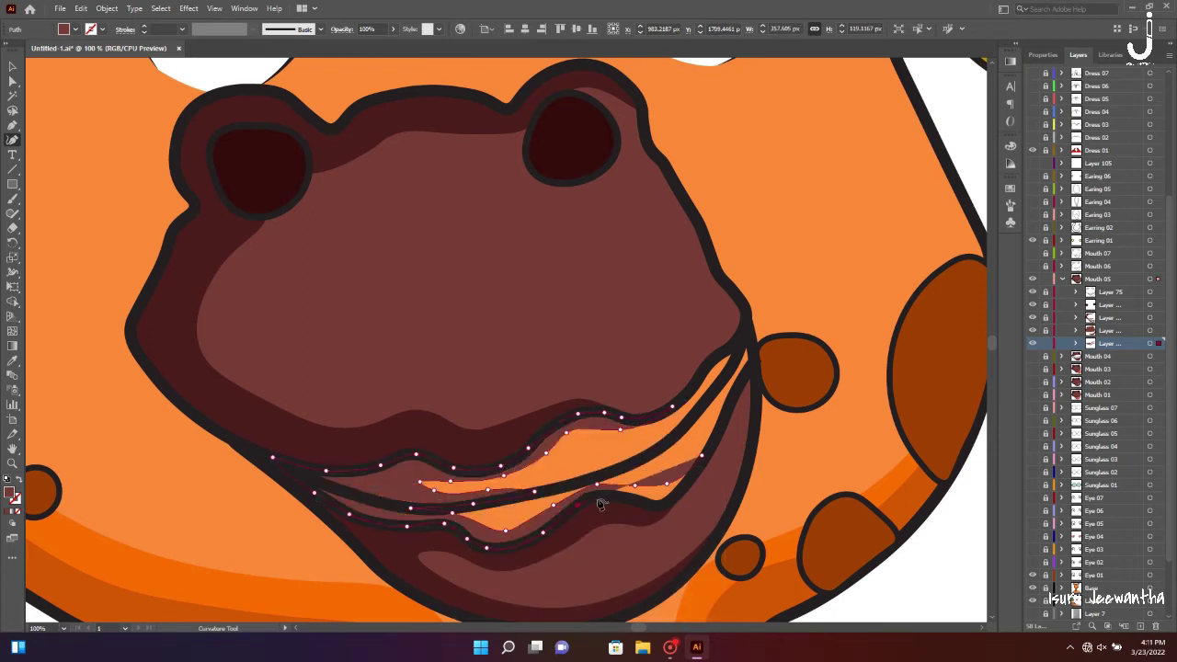
pyautogui.hotkey('ctrl', '0')
pyautogui.click(252, 110)
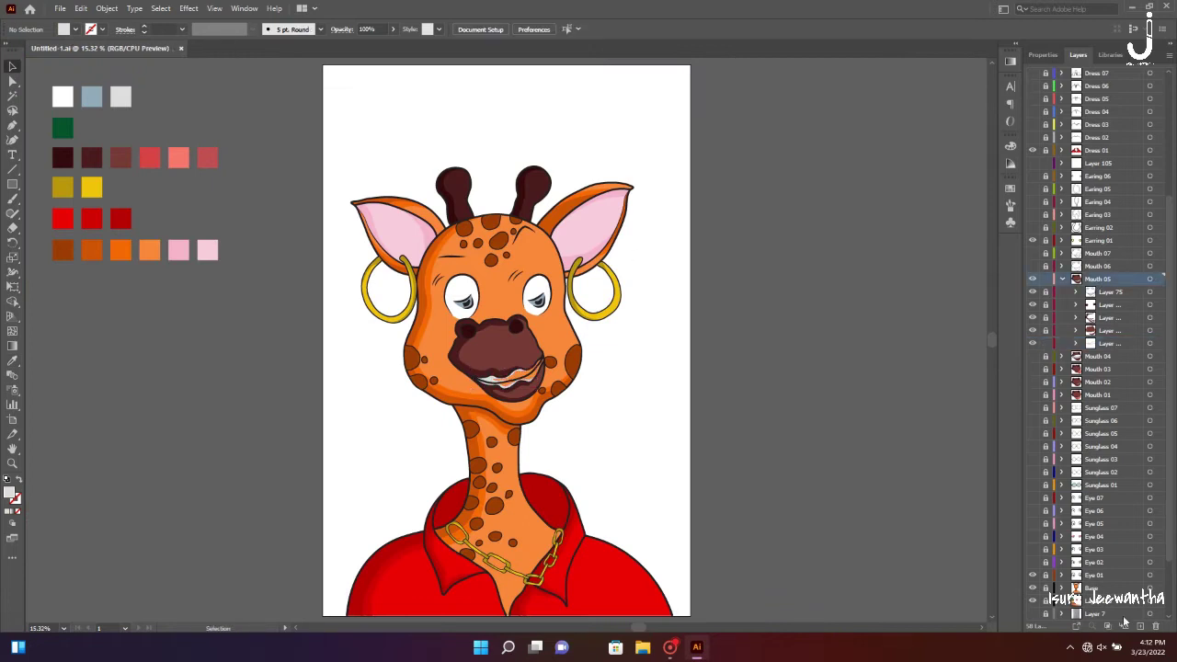
# Draw the white teeth shape across the open mouth, then fit the giraffe in view
pyautogui.hotkey('ctrl', '+')
pyautogui.hotkey('ctrl', '+')
pyautogui.hotkey('ctrl', '+')
pyautogui.hotkey('ctrl', '+')
pyautogui.hotkey('ctrl', '+')
pyautogui.hotkey('shift', '`')
pyautogui.click(818, 372)
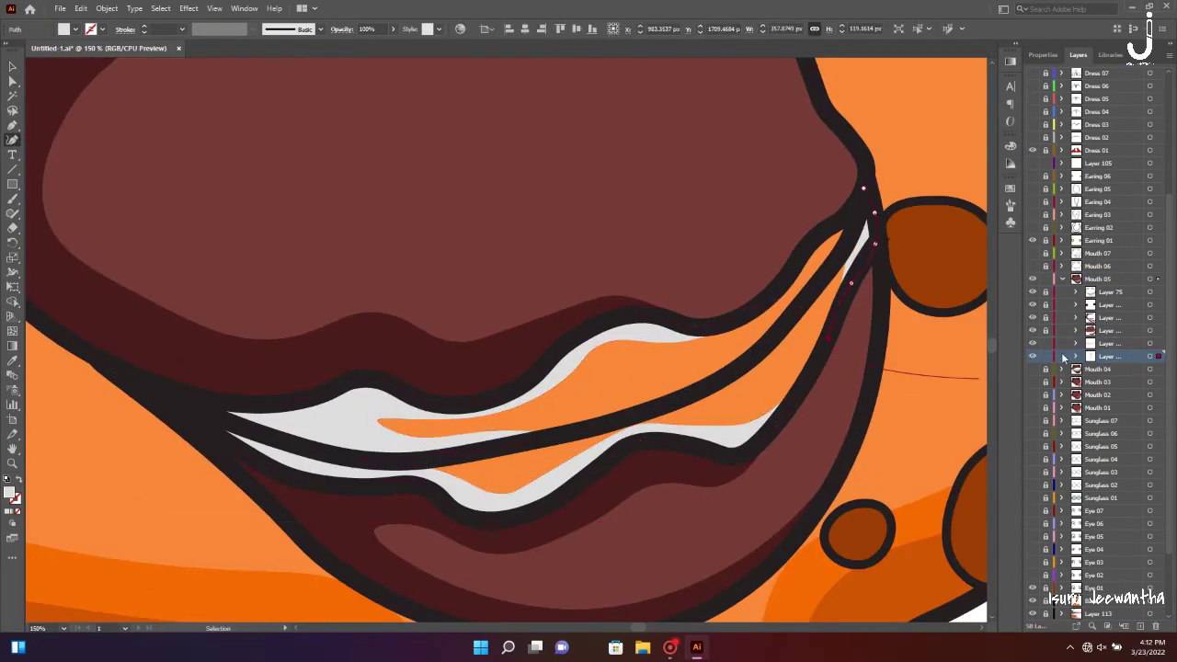
pyautogui.click(827, 338)
pyautogui.click(805, 381)
pyautogui.click(758, 433)
pyautogui.click(596, 460)
pyautogui.click(446, 493)
pyautogui.click(359, 445)
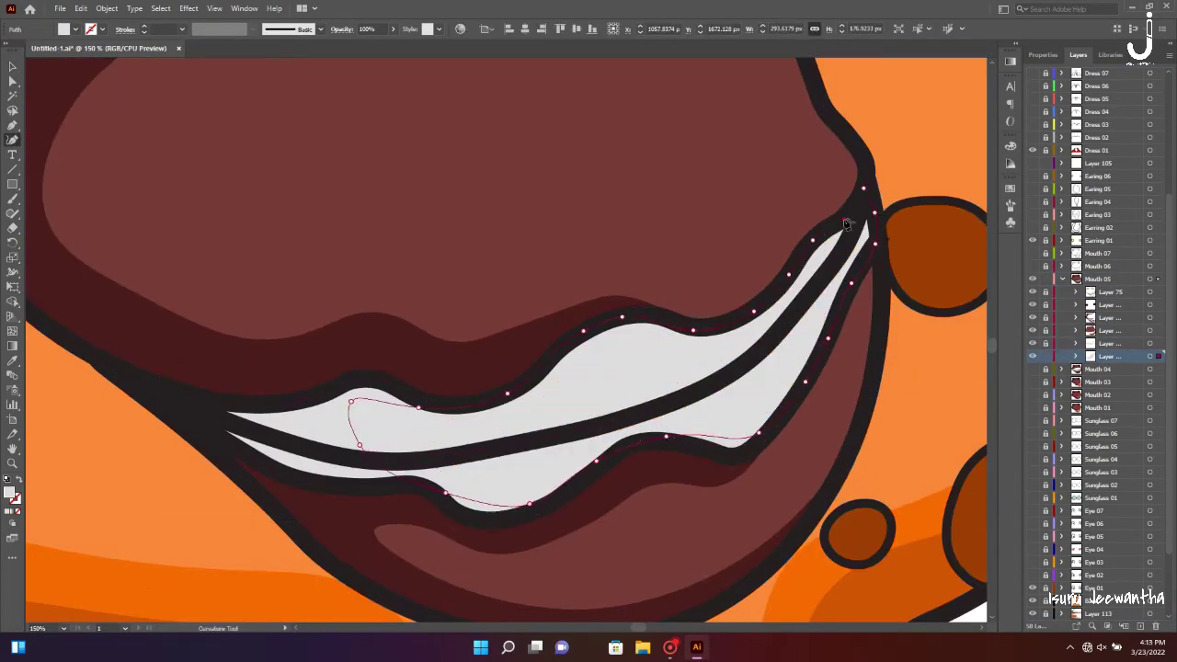
pyautogui.hotkey('ctrl', '0')
pyautogui.press('v')
pyautogui.hotkey('ctrl', 'shift', 'a')
# Hide the Mouth 05 variation, show Mouth 06 and zoom in on its nose
pyautogui.click(1063, 279)
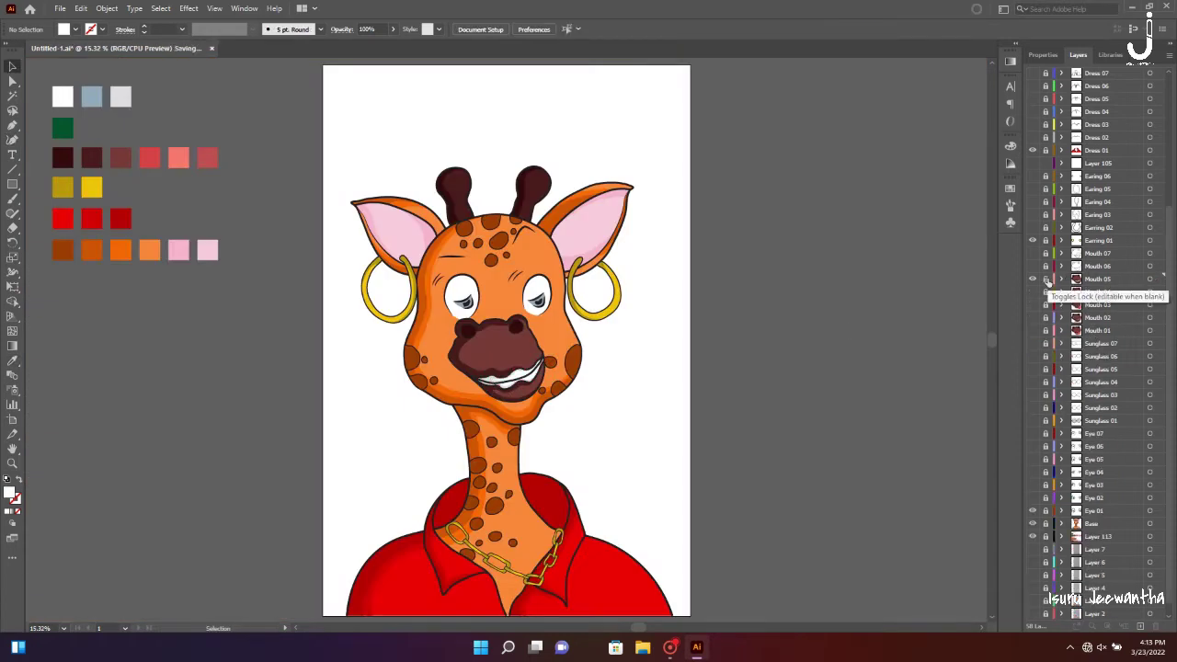
pyautogui.click(1032, 279)
pyautogui.click(1032, 266)
pyautogui.hotkey('ctrl', '+')
pyautogui.hotkey('ctrl', '+')
pyautogui.hotkey('ctrl', '+')
pyautogui.click(1063, 266)
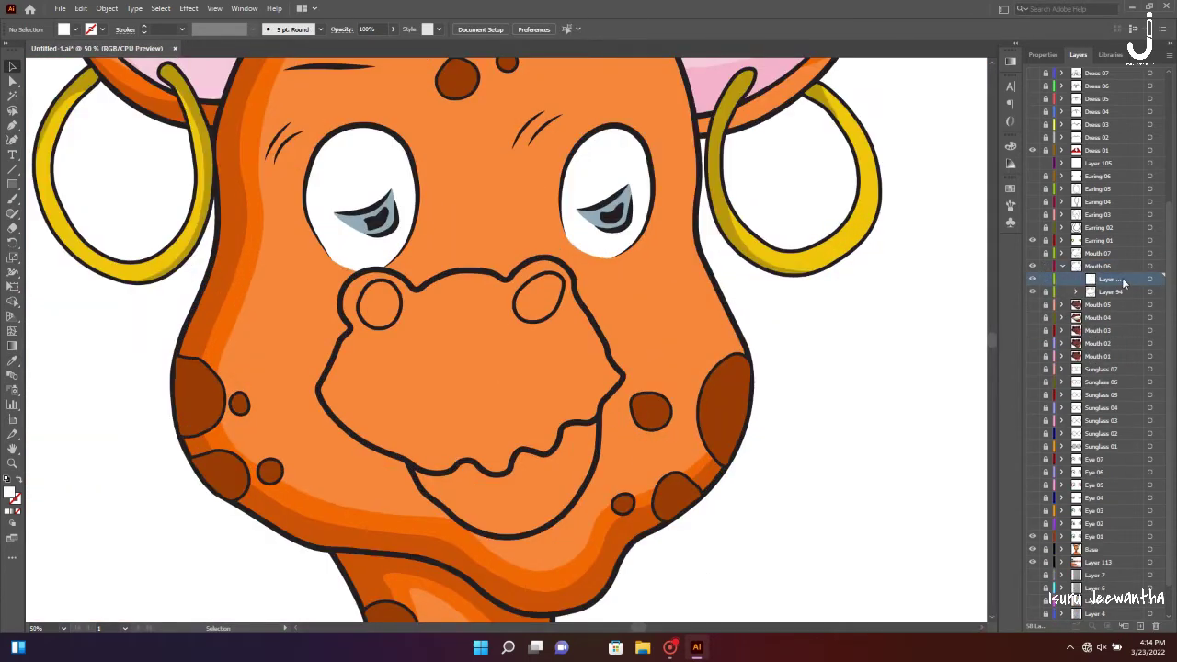
pyautogui.hotkey('ctrl', '+')
pyautogui.hotkey('ctrl', '+')
pyautogui.hotkey('shift', '`')
# Fill both Mouth 06 nostrils with dark shapes
pyautogui.click(221, 302)
pyautogui.click(244, 315)
pyautogui.click(284, 299)
pyautogui.click(293, 243)
pyautogui.click(259, 220)
pyautogui.click(219, 251)
pyautogui.click(221, 302)
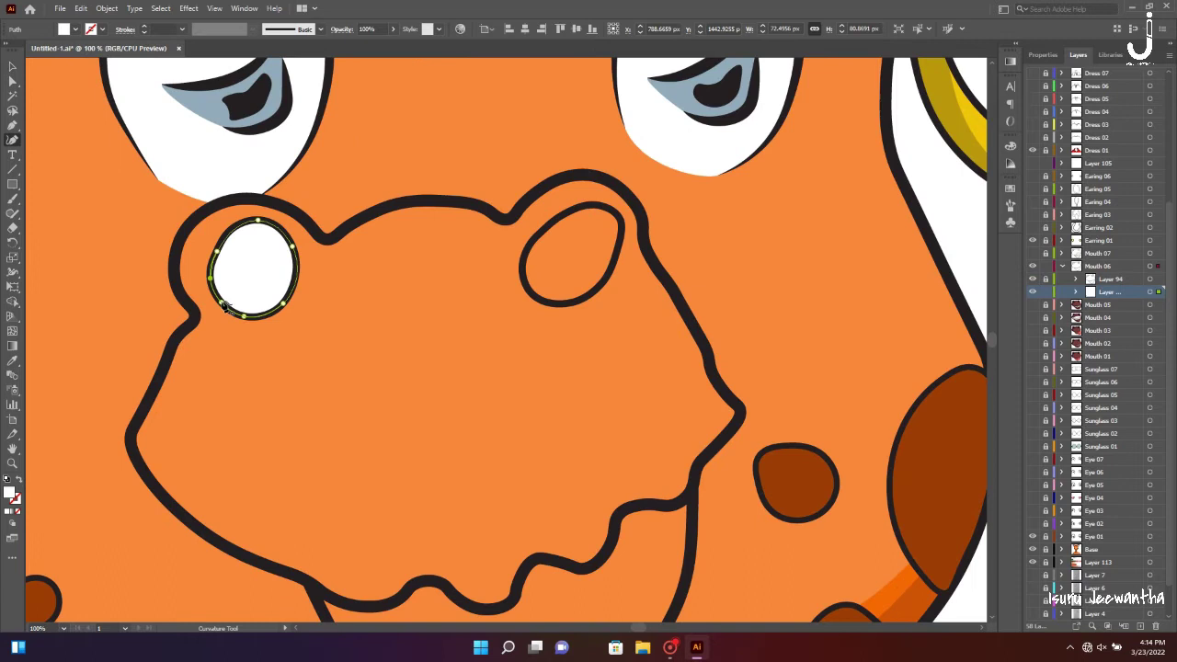
pyautogui.click(607, 281)
pyautogui.click(622, 232)
pyautogui.click(583, 206)
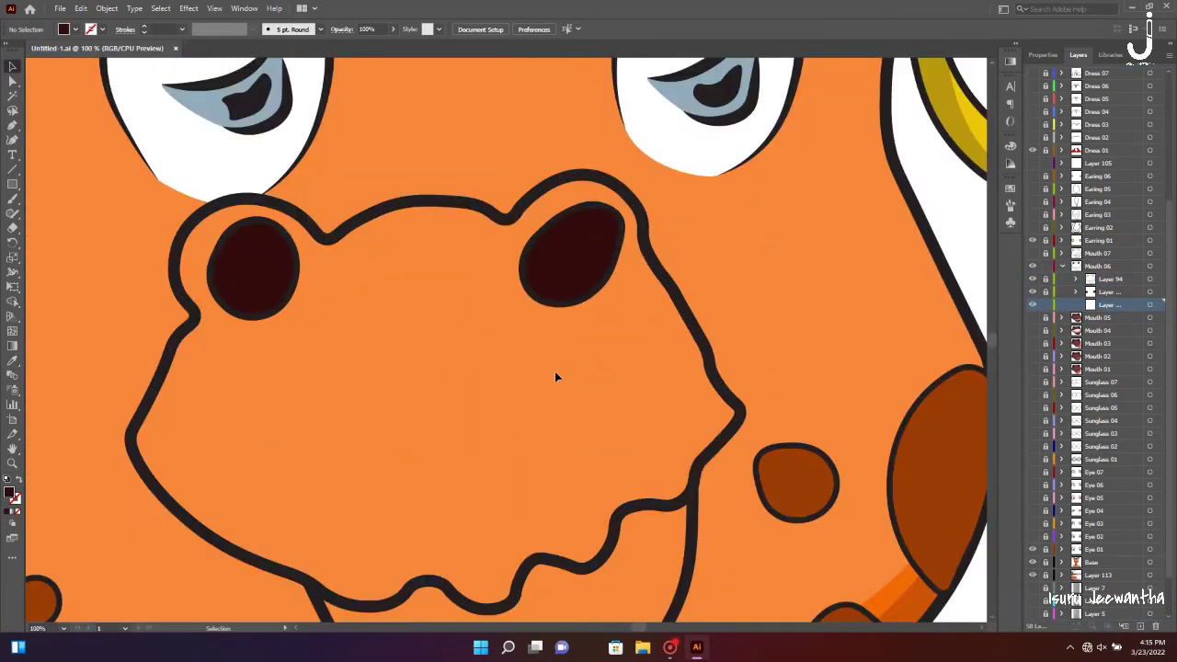
# Trace the dark maroon muzzle rim along the jaw, upper lip and left nostril
pyautogui.scroll(-3, 555, 377)
pyautogui.click(654, 497)
pyautogui.click(561, 555)
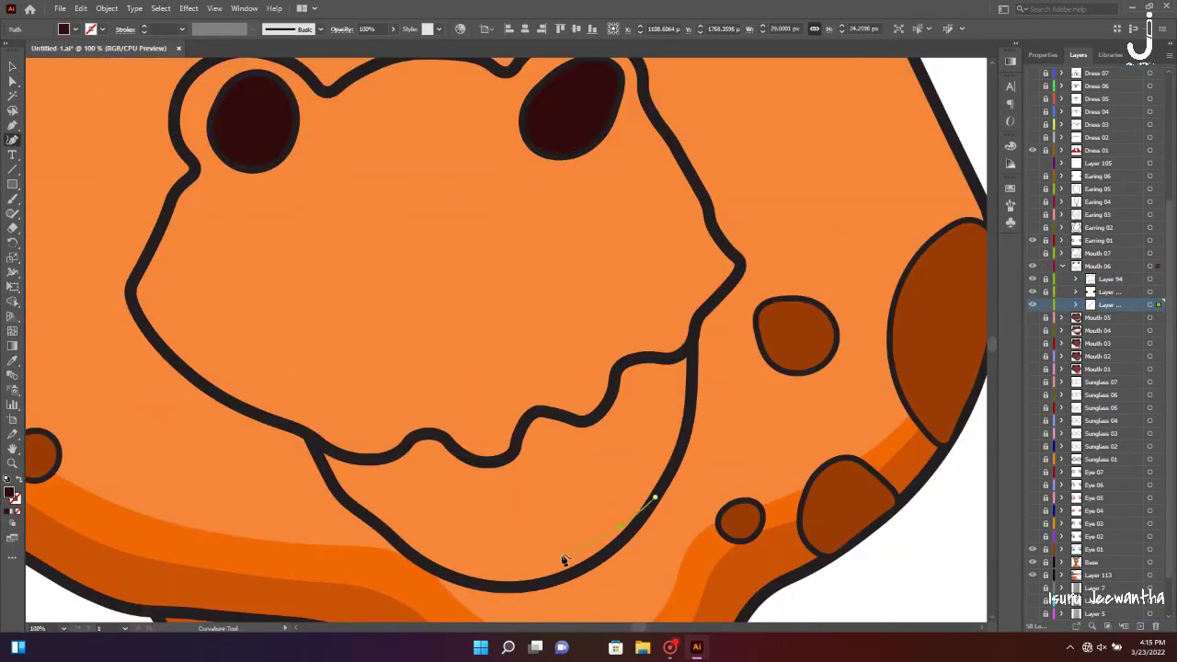
pyautogui.click(450, 541)
pyautogui.click(402, 495)
pyautogui.click(425, 451)
pyautogui.click(585, 421)
pyautogui.click(522, 398)
pyautogui.click(460, 414)
pyautogui.click(381, 419)
pyautogui.click(229, 352)
pyautogui.click(278, 155)
# Continue the muzzle rim across the top of the mouth past the right nostril
pyautogui.scroll(2, 386, 119)
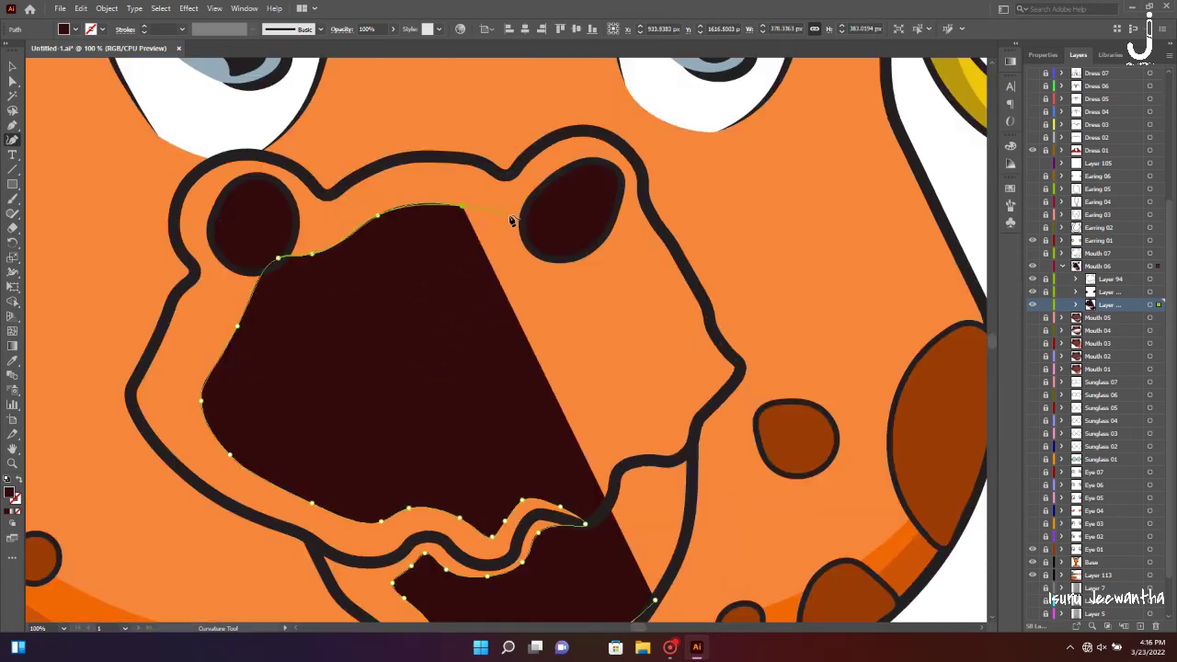
pyautogui.click(377, 215)
pyautogui.click(509, 215)
pyautogui.click(560, 172)
pyautogui.click(641, 196)
pyautogui.click(564, 134)
pyautogui.click(505, 173)
pyautogui.click(424, 157)
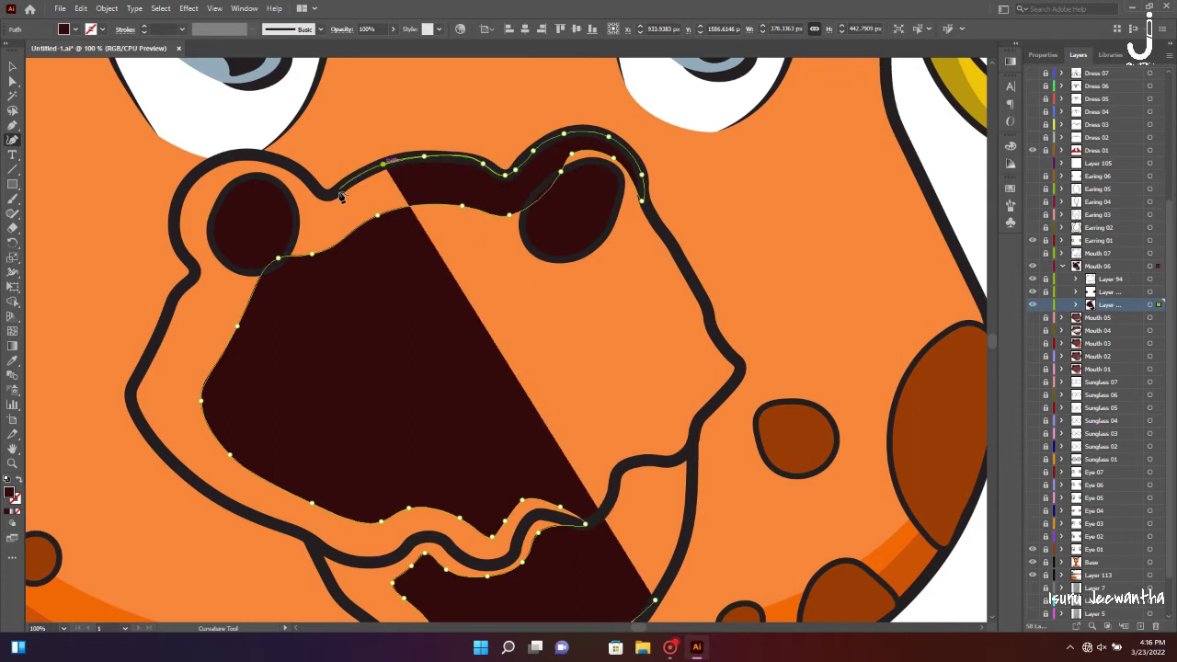
pyautogui.click(337, 192)
pyautogui.click(267, 159)
# Close the muzzle rim around the lower left corner and lower lip
pyautogui.click(183, 189)
pyautogui.click(165, 319)
pyautogui.click(131, 393)
pyautogui.scroll(-3, 132, 393)
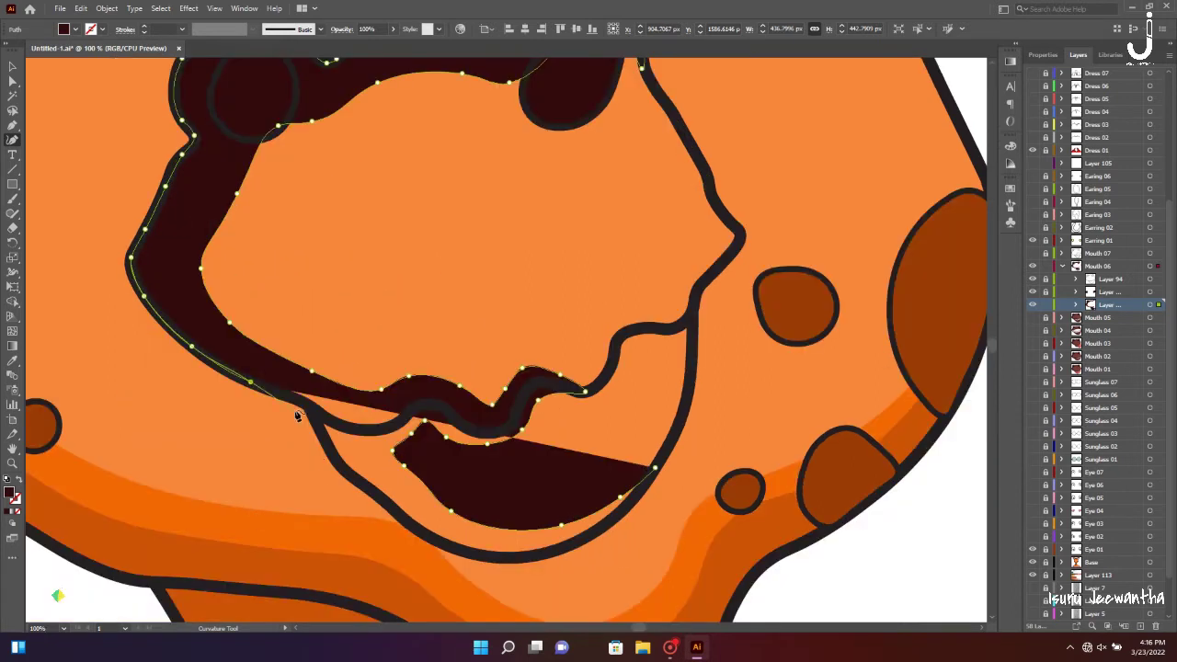
pyautogui.click(294, 398)
pyautogui.click(425, 533)
pyautogui.click(581, 540)
pyautogui.click(655, 467)
# Sample dark maroon and trace a reddish-brown fill over the whole muzzle, then deselect
pyautogui.hotkey('ctrl', '0')
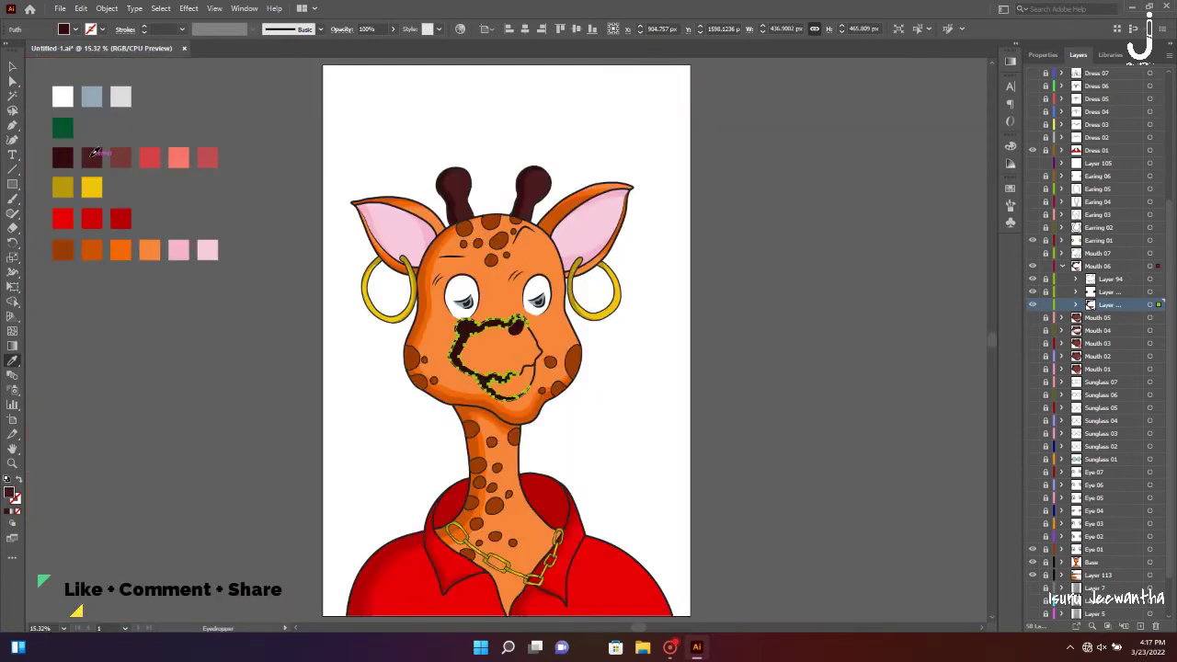
pyautogui.press('v')
pyautogui.click(855, 321)
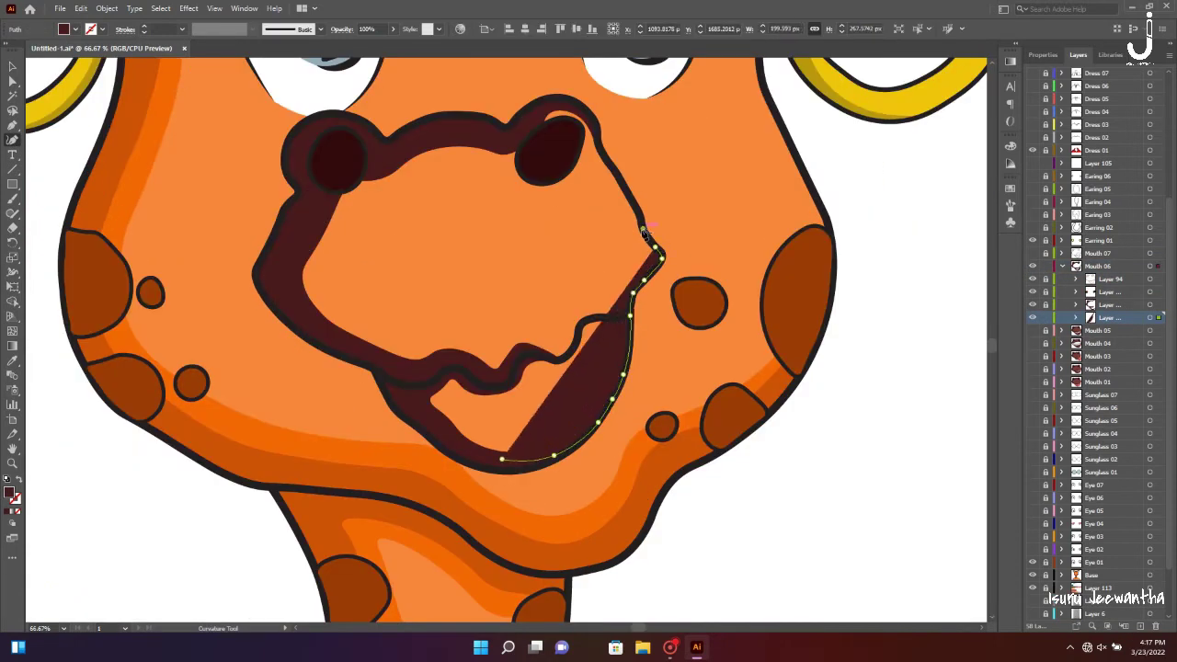
pyautogui.click(605, 158)
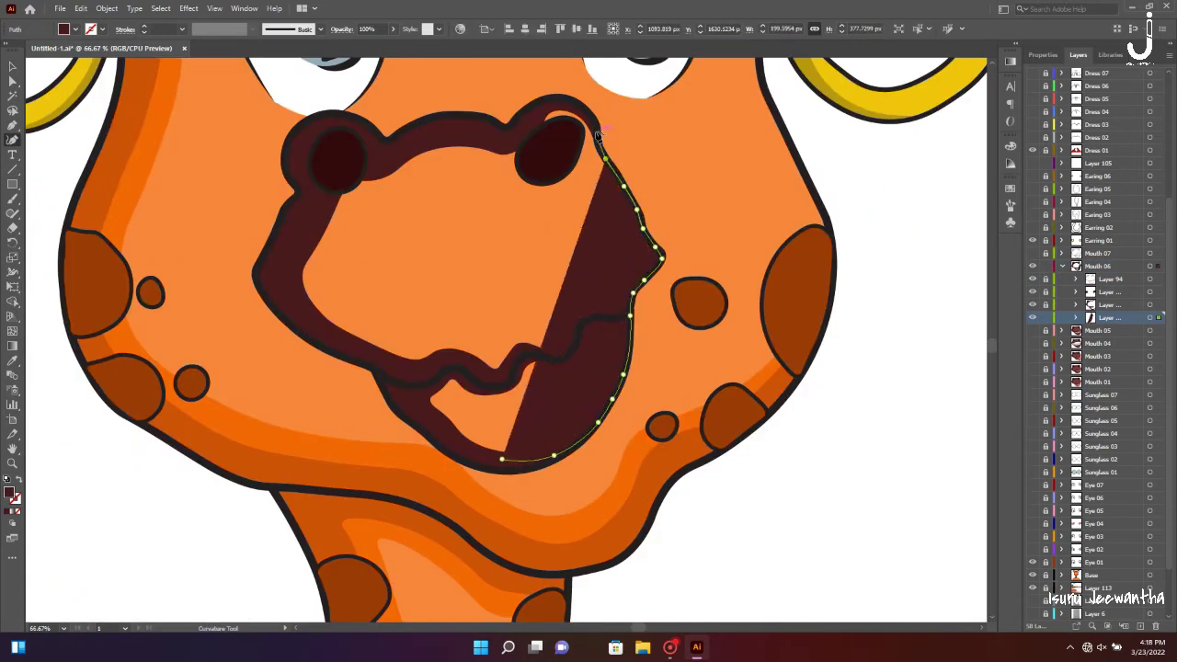
pyautogui.click(509, 138)
pyautogui.click(374, 163)
pyautogui.click(291, 244)
pyautogui.click(419, 408)
pyautogui.click(502, 458)
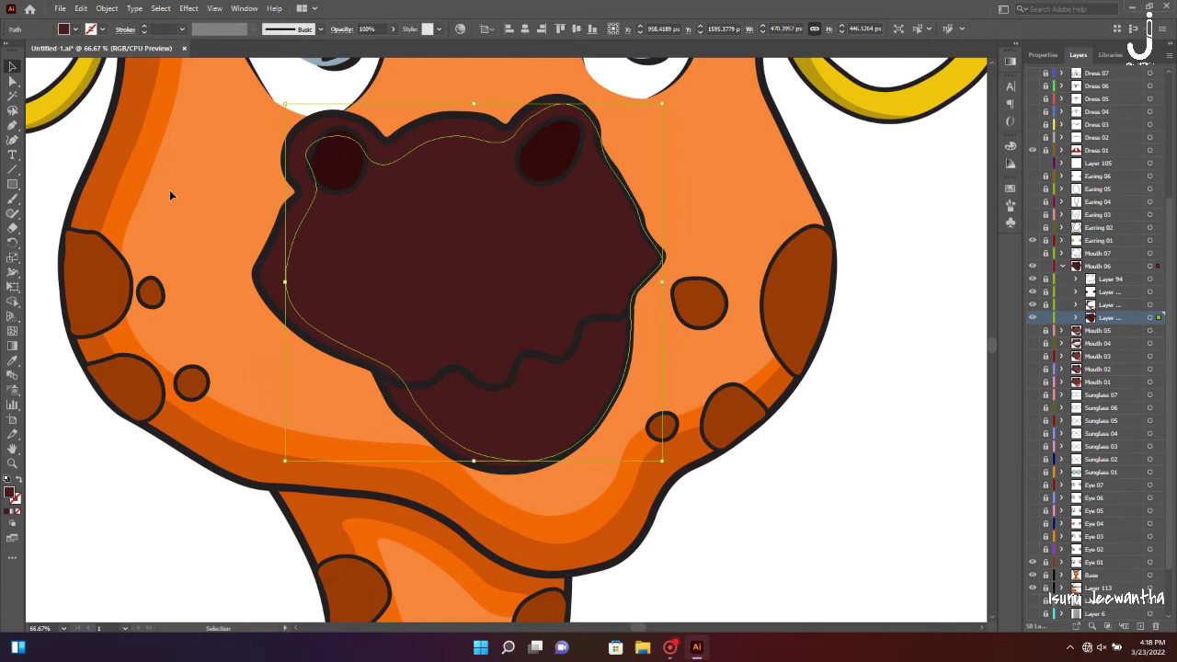
pyautogui.hotkey('ctrl', '0')
pyautogui.click(235, 125)
# Hide the Mouth 06 variation and show Mouth 07
pyautogui.click(1063, 266)
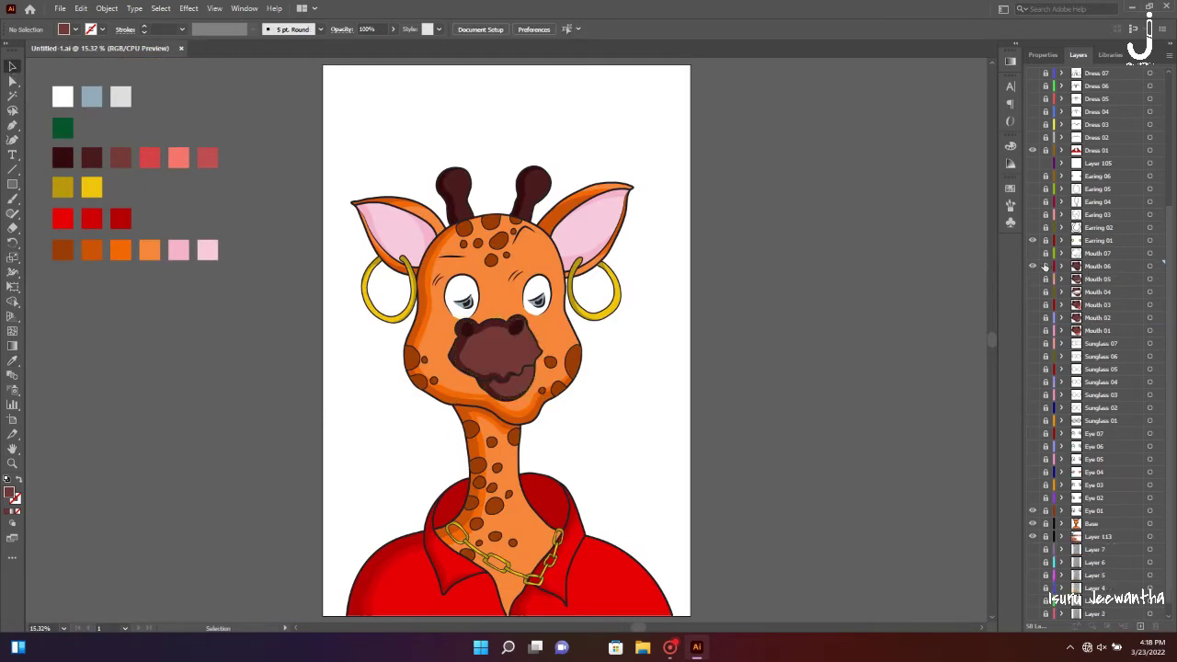
pyautogui.click(1032, 266)
pyautogui.click(1032, 253)
# Add a new sublayer inside Mouth 07 and begin tracing at the nostril
pyautogui.click(1063, 253)
pyautogui.click(1097, 266)
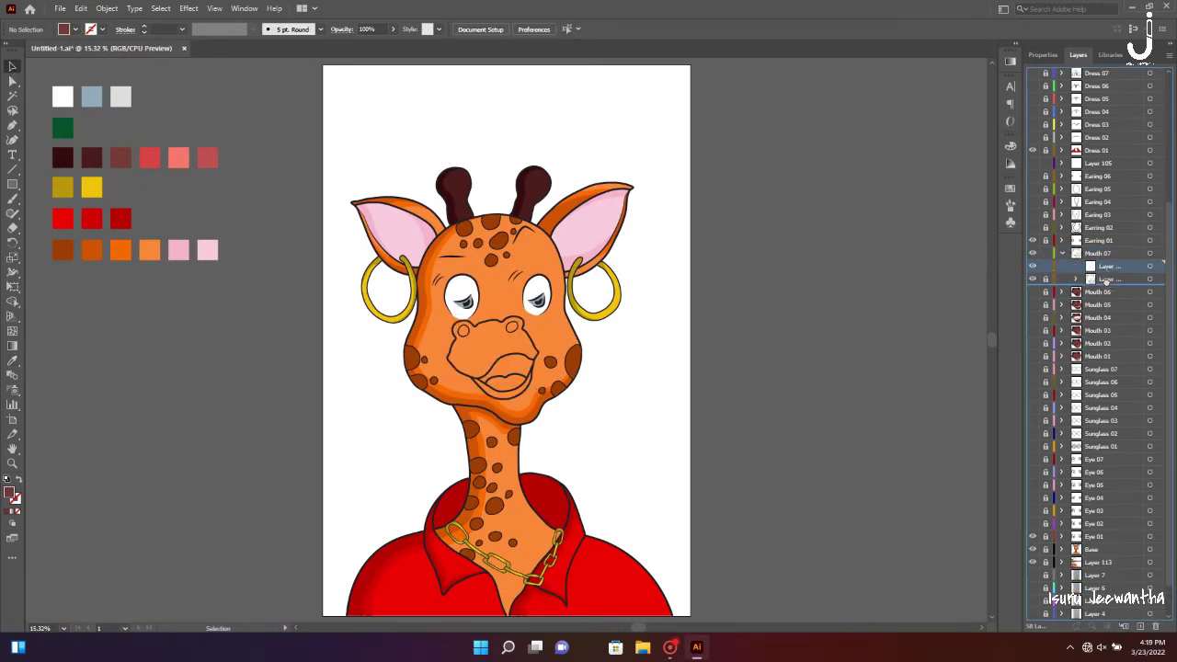
pyautogui.hotkey('ctrl', '+')
pyautogui.hotkey('ctrl', '+')
pyautogui.hotkey('ctrl', '+')
pyautogui.hotkey('shift', '`')
pyautogui.click(296, 298)
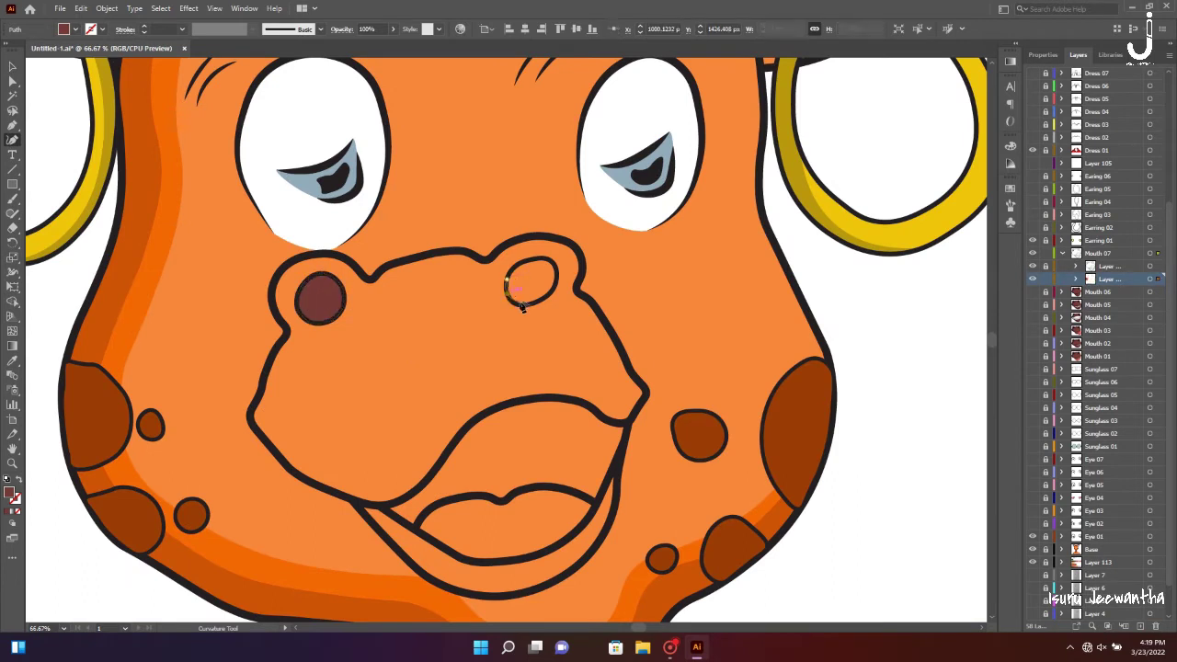
pyautogui.hotkey('ctrl', '0')
pyautogui.hotkey('ctrl', 'l')
pyautogui.hotkey('shift', '`')
pyautogui.hotkey('ctrl', '1')
# Trace the dark brown snout edge from the nostril along the lip and snout outline
pyautogui.click(379, 514)
pyautogui.click(177, 460)
pyautogui.click(213, 284)
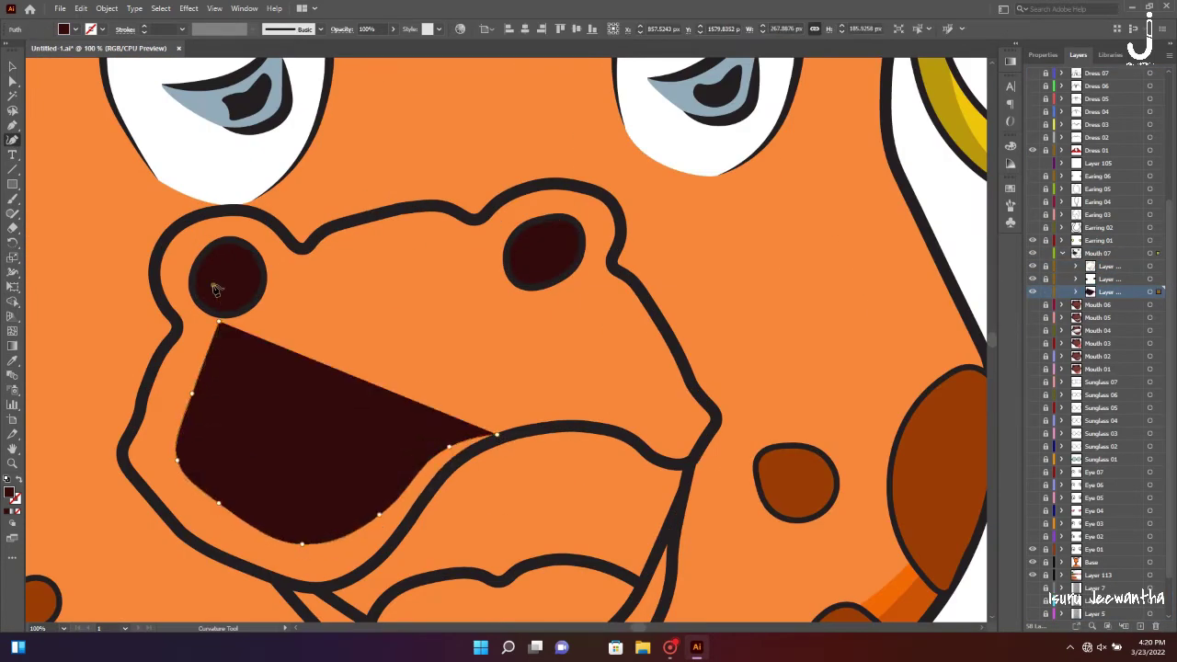
pyautogui.click(284, 291)
pyautogui.click(445, 239)
pyautogui.click(482, 247)
pyautogui.click(477, 218)
pyautogui.click(347, 222)
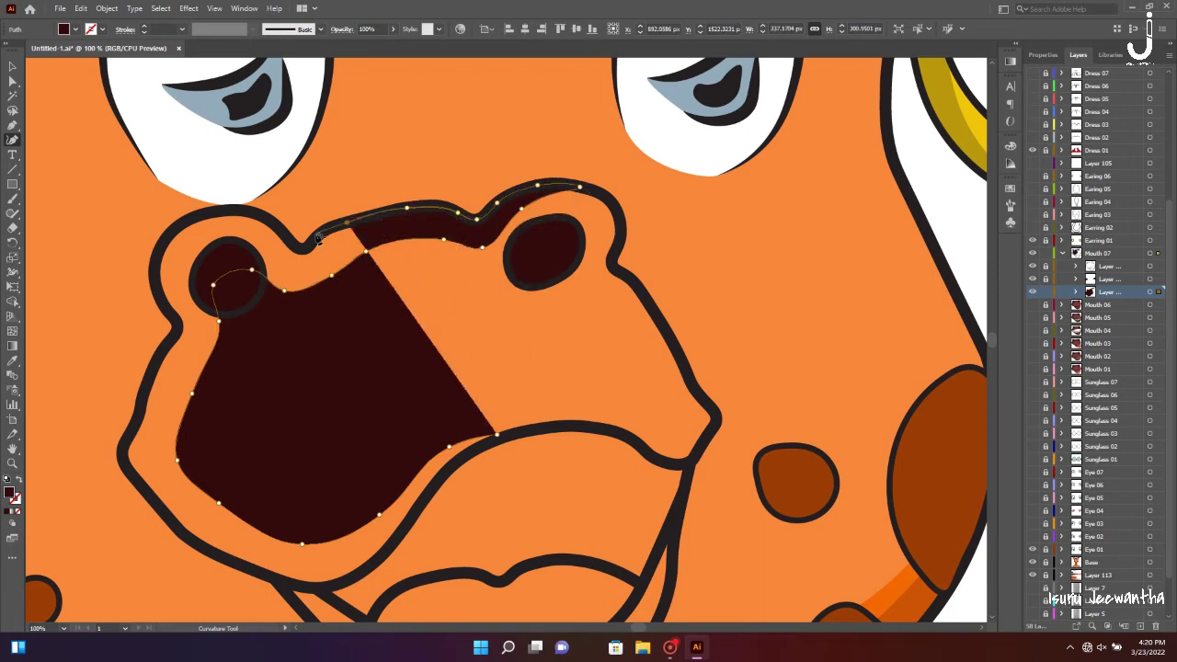
pyautogui.click(292, 244)
pyautogui.click(175, 223)
pyautogui.click(161, 298)
pyautogui.click(122, 448)
# Close the dark brown edge shape along the lower lip band and inner mouth
pyautogui.scroll(-2, 152, 501)
pyautogui.click(247, 482)
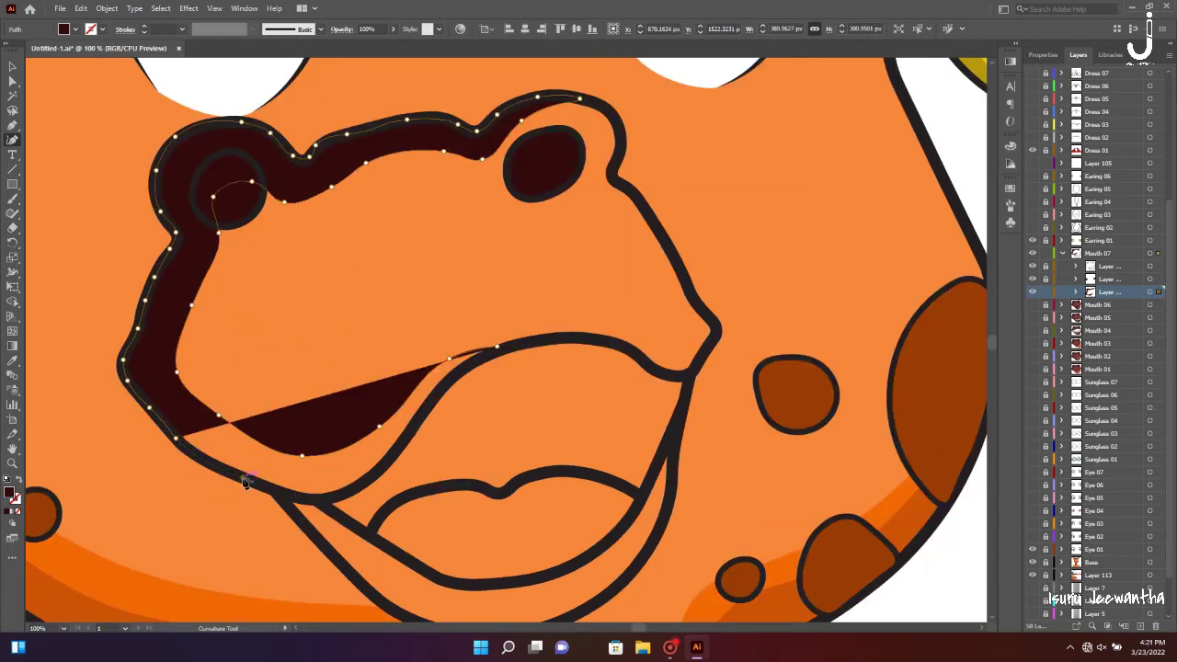
pyautogui.click(317, 538)
pyautogui.scroll(-1, 317, 538)
pyautogui.click(529, 577)
pyautogui.click(419, 578)
pyautogui.click(367, 489)
pyautogui.click(322, 454)
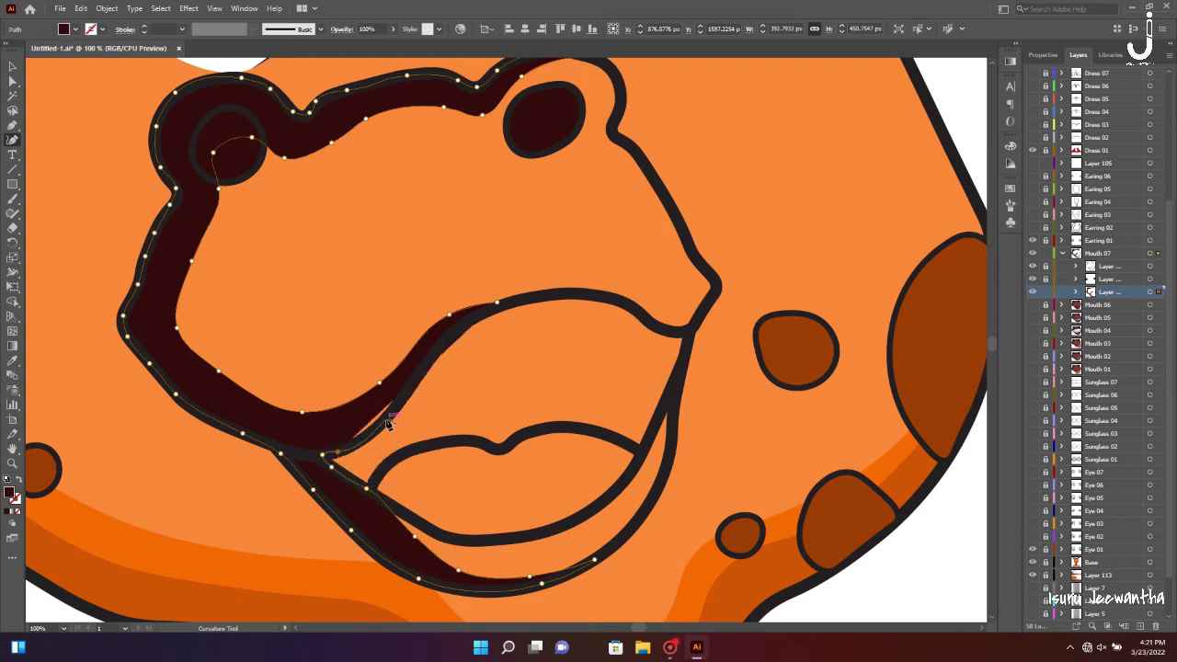
pyautogui.hotkey('ctrl', '0')
pyautogui.press('v')
# Fill the dark strip under the lower lip
pyautogui.hotkey('ctrl', 'shift', 'a')
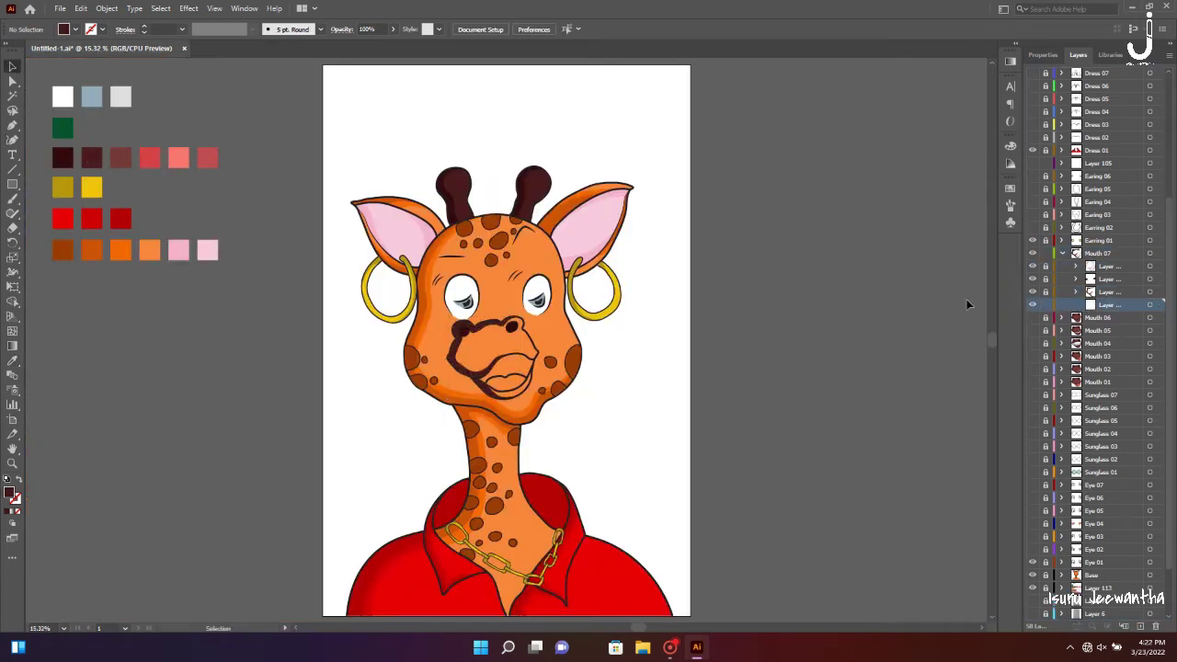
pyautogui.hotkey('ctrl', '=')
pyautogui.hotkey('ctrl', '=')
pyautogui.hotkey('ctrl', '=')
pyautogui.hotkey('shift', '`')
pyautogui.click(420, 531)
pyautogui.click(616, 475)
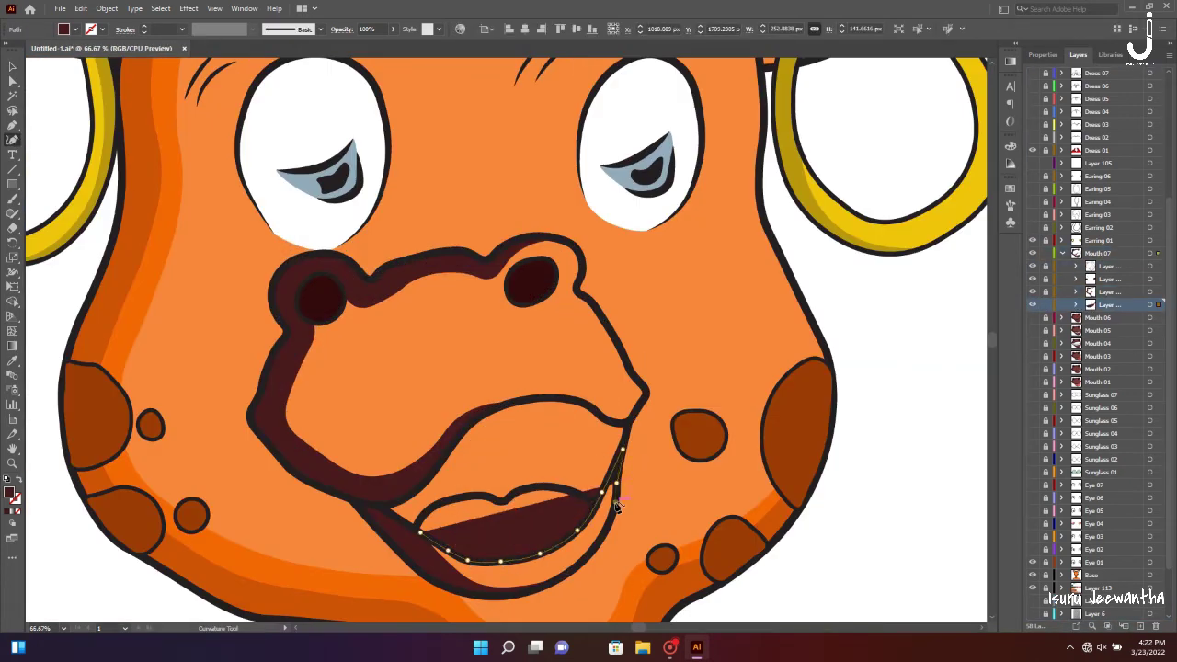
pyautogui.click(596, 545)
pyautogui.click(530, 590)
pyautogui.hotkey('ctrl', '0')
pyautogui.hotkey('ctrl', '1')
# Draw the medium brown snout fill around the snout's upper and outer edges
pyautogui.click(510, 409)
pyautogui.click(596, 407)
pyautogui.click(681, 438)
pyautogui.click(676, 351)
pyautogui.click(632, 270)
pyautogui.click(537, 162)
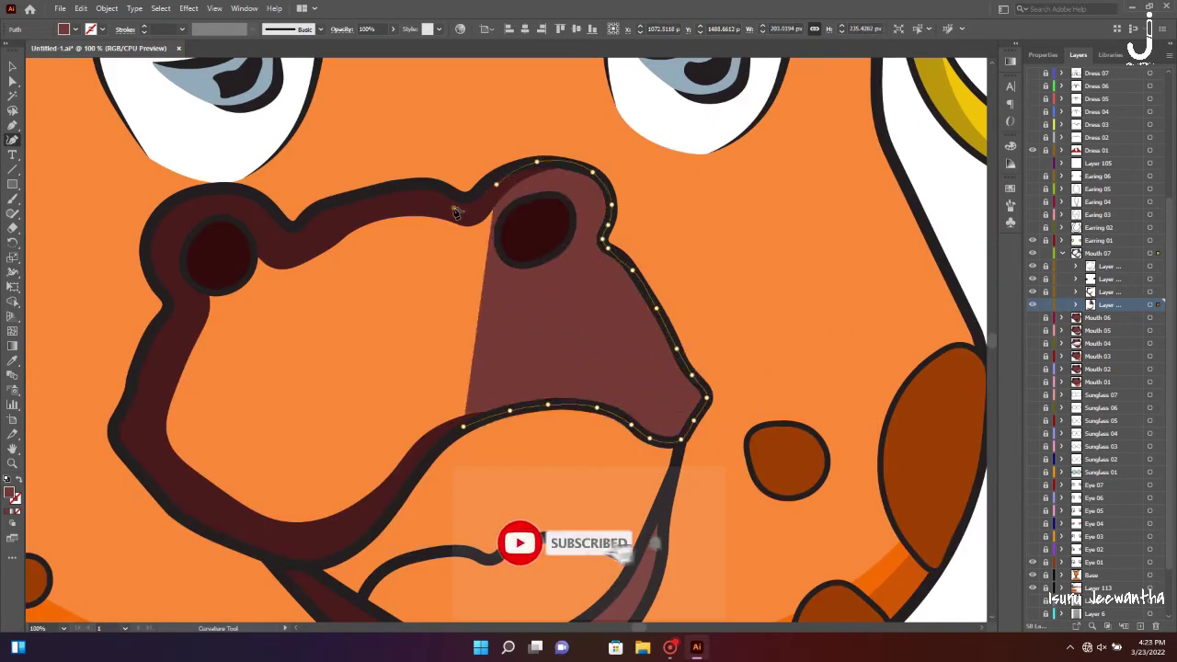
pyautogui.click(313, 237)
pyautogui.click(198, 201)
pyautogui.click(158, 380)
pyautogui.click(239, 526)
pyautogui.hotkey('ctrl', 'shift', 'a')
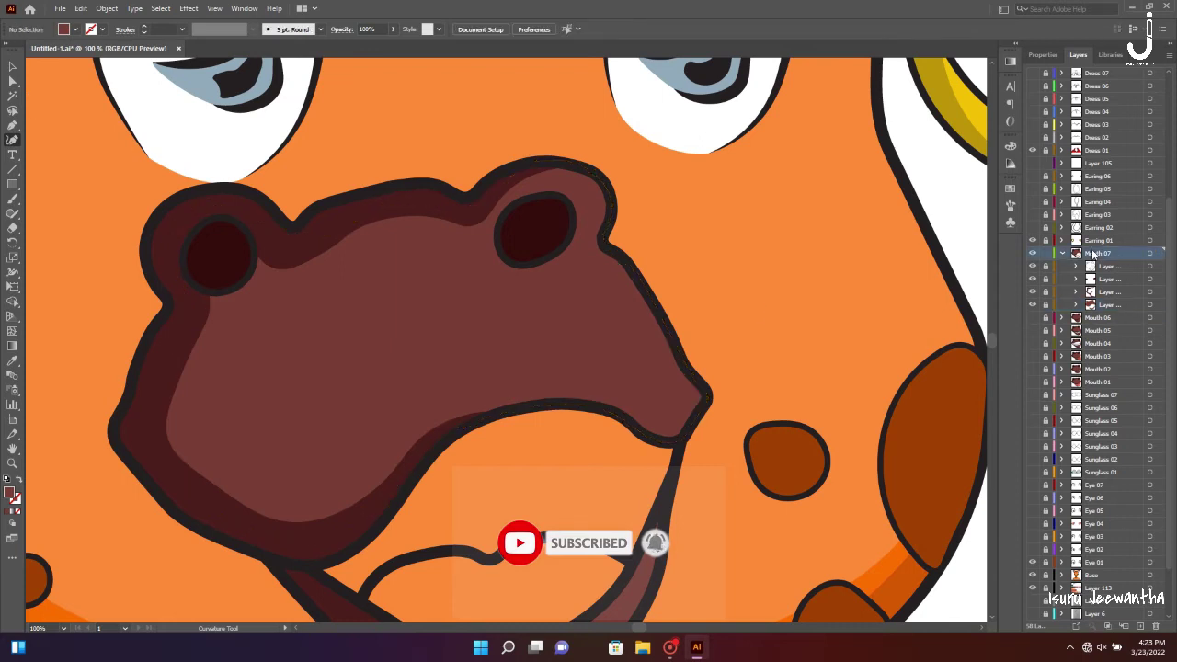
# On a new sublayer, trace the dark mouth interior around the lower lip opening
pyautogui.hotkey('ctrl', 'l')
pyautogui.scroll(-3, 548, 432)
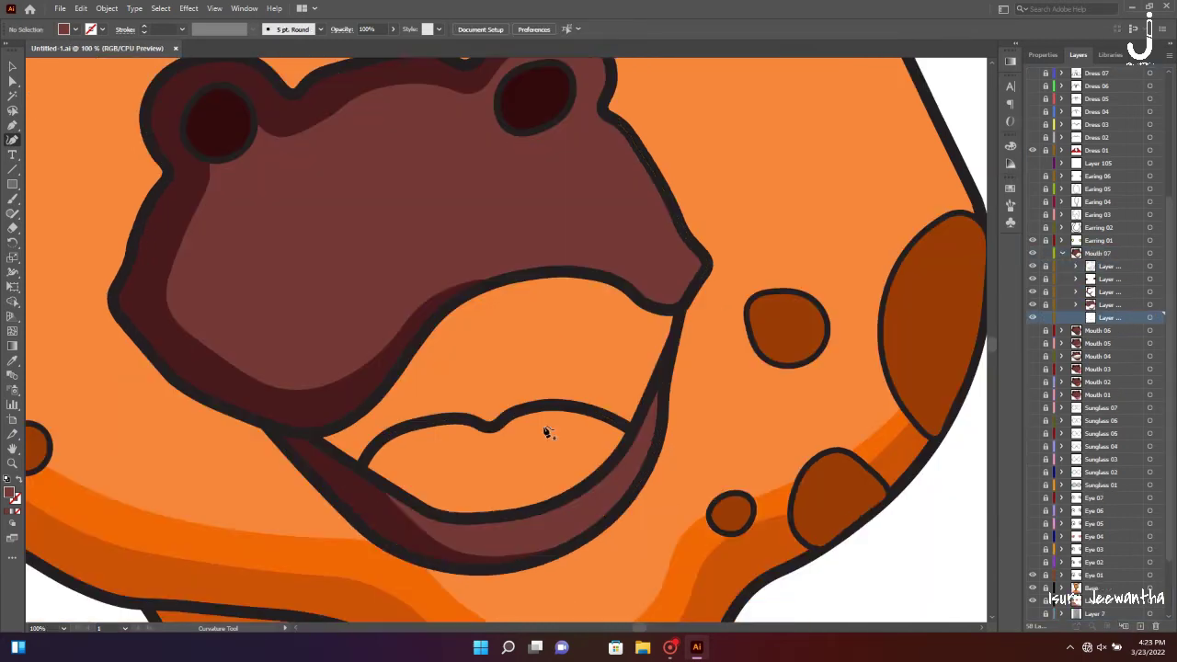
pyautogui.click(543, 507)
pyautogui.click(407, 463)
pyautogui.click(563, 420)
pyautogui.click(623, 428)
pyautogui.click(540, 406)
pyautogui.click(468, 420)
pyautogui.click(384, 448)
pyautogui.hotkey('ctrl', '0')
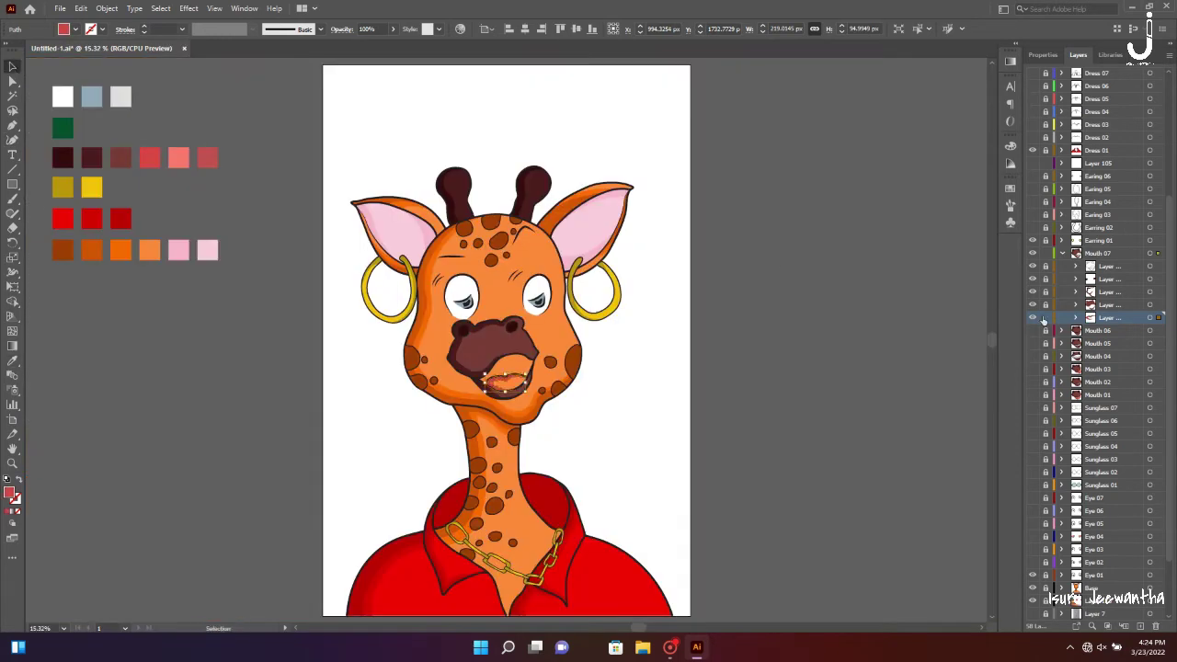
# Deselect the mouth interior shape and select the next object to colour
pyautogui.hotkey('ctrl', '=')
pyautogui.hotkey('ctrl', '=')
pyautogui.hotkey('ctrl', '=')
pyautogui.hotkey('shift', '`')
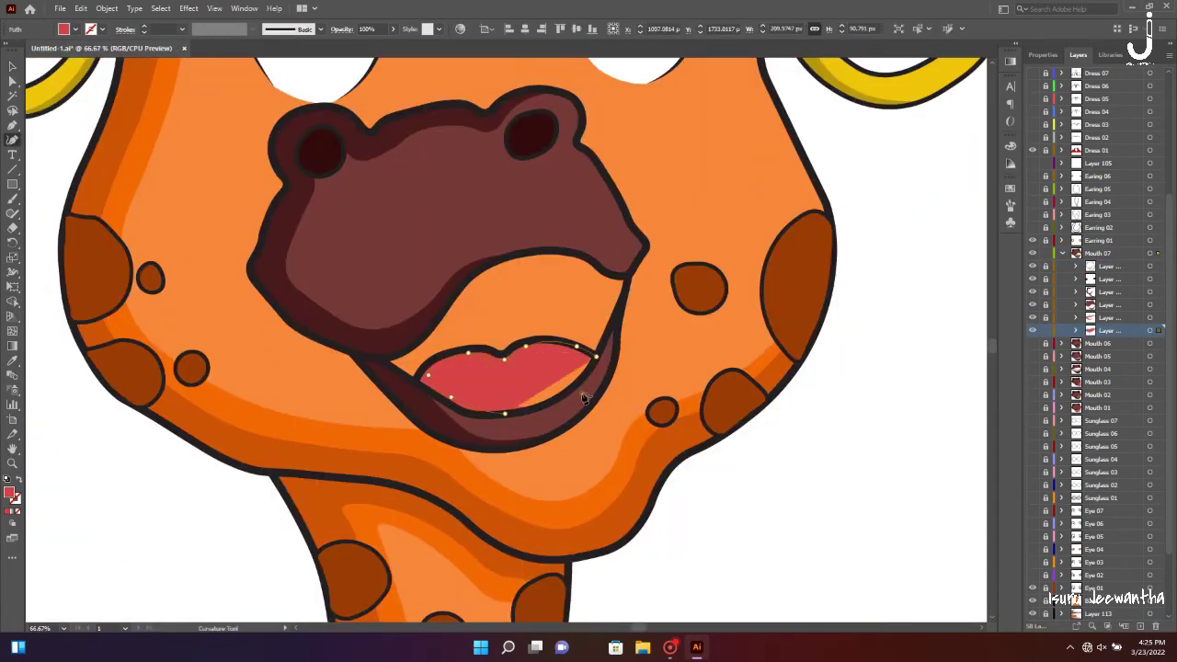
pyautogui.hotkey('ctrl', '0')
pyautogui.press('v')
pyautogui.click(819, 424)
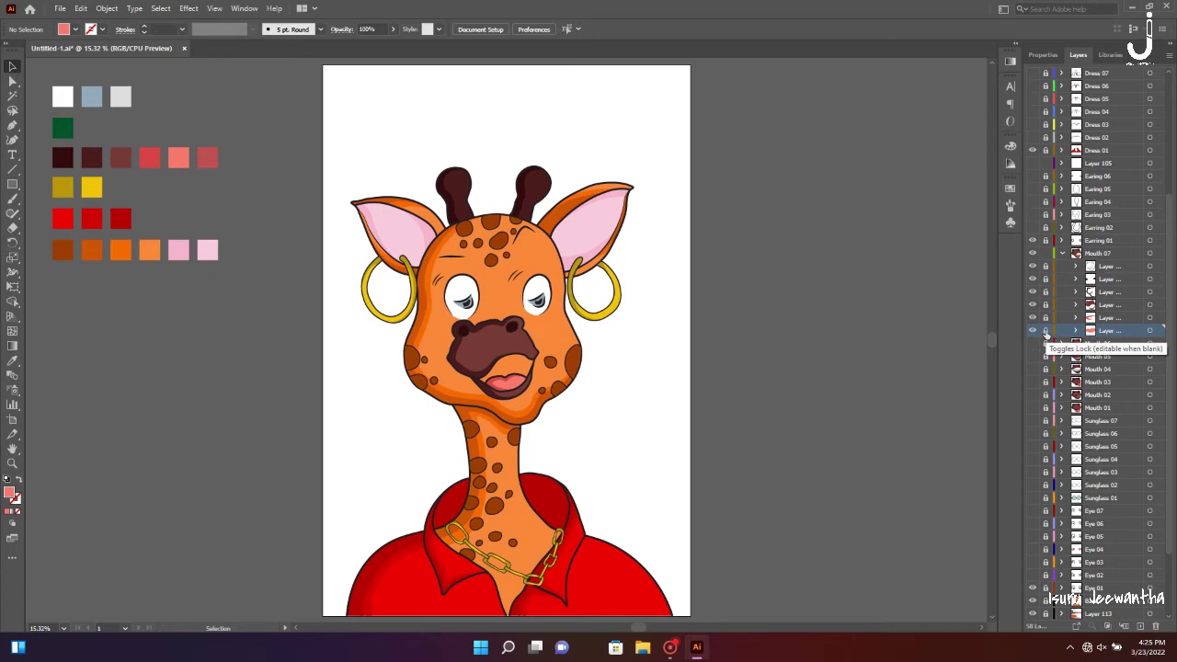
pyautogui.hotkey('ctrl', '=')
pyautogui.hotkey('ctrl', '=')
pyautogui.hotkey('ctrl', '=')
# Draw the pink lip shape on a new lips sublayer
pyautogui.hotkey('shift', '`')
pyautogui.hotkey('ctrl', '=')
pyautogui.click(315, 381)
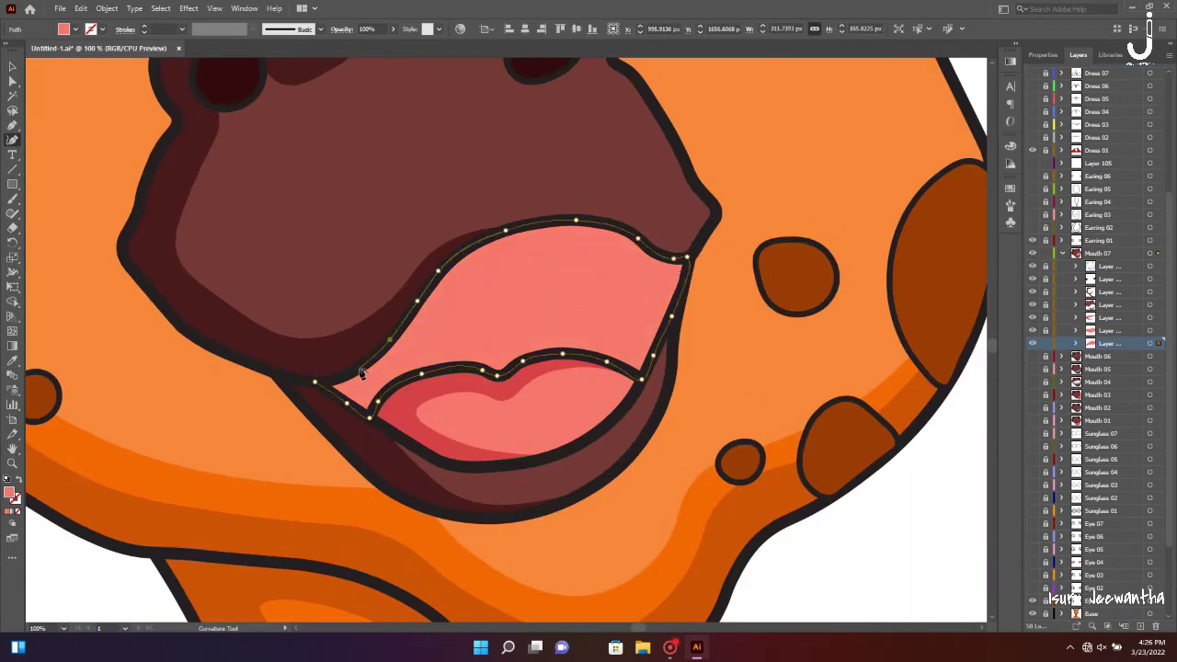
pyautogui.click(315, 381)
pyautogui.hotkey('ctrl', '0')
pyautogui.press('v')
pyautogui.click(797, 352)
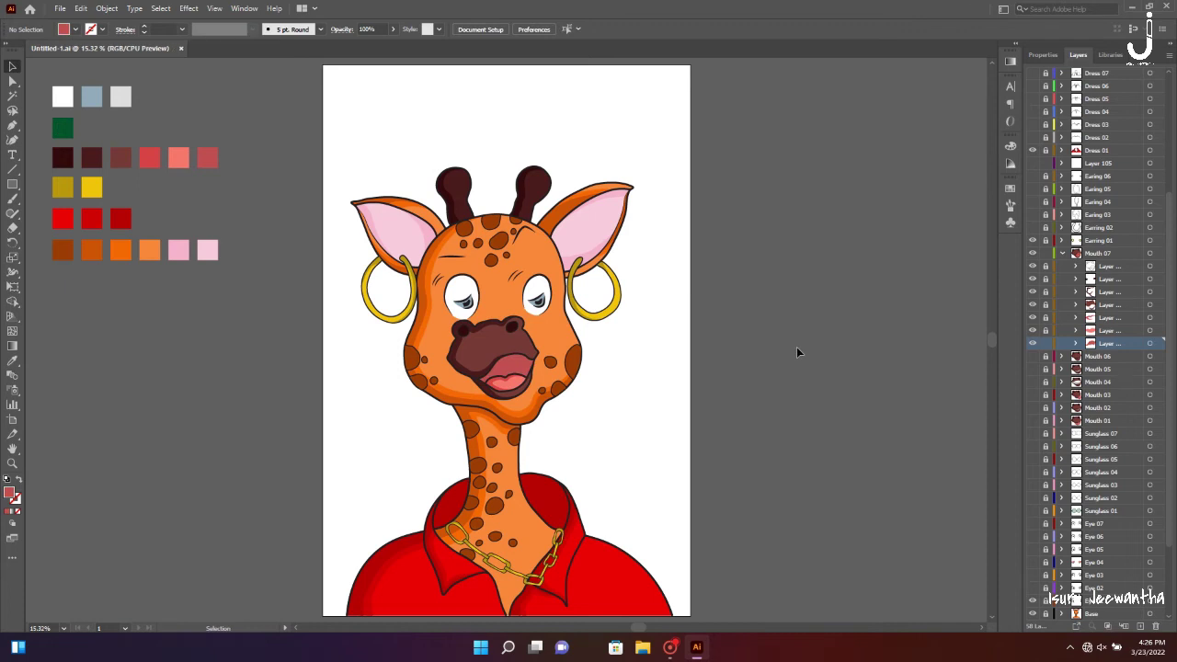
pyautogui.hotkey('shift', '`')
# Show Sunglass 01, hide the Earring 01 hoops and expand the Earring 02 sublayer
pyautogui.click(1032, 420)
pyautogui.scroll(2, 1033, 300)
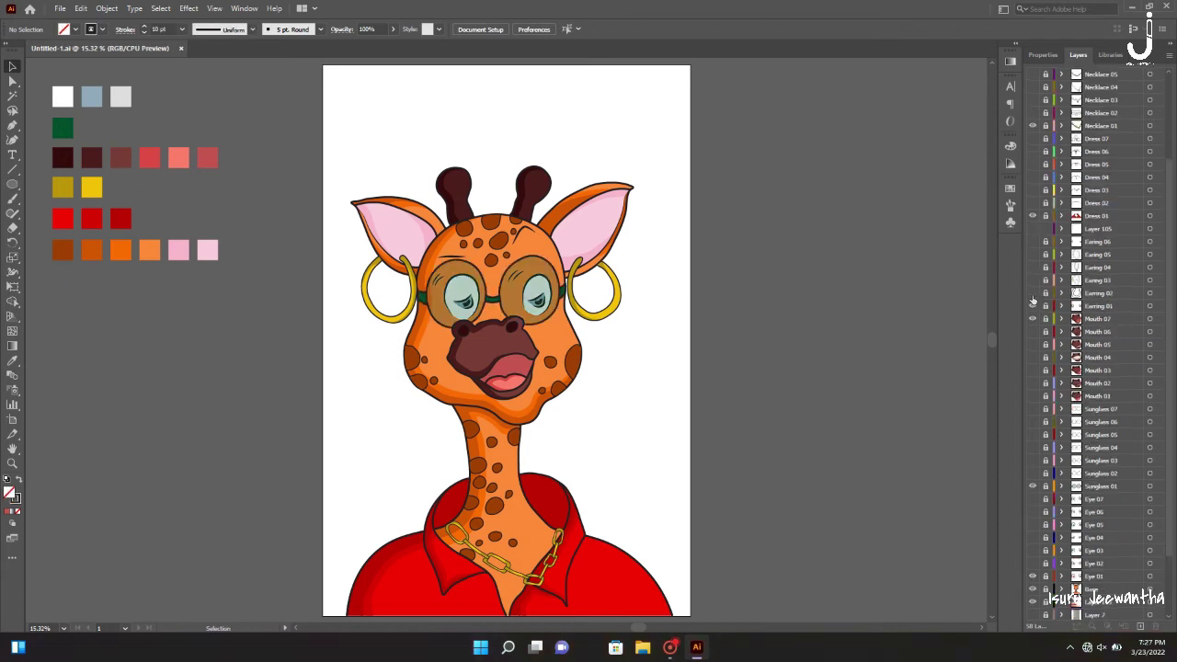
pyautogui.click(1032, 305)
pyautogui.hotkey('ctrl', '+')
pyautogui.hotkey('ctrl', '+')
pyautogui.hotkey('ctrl', '+')
pyautogui.scroll(5, 506, 331)
pyautogui.click(1062, 293)
pyautogui.click(1110, 319)
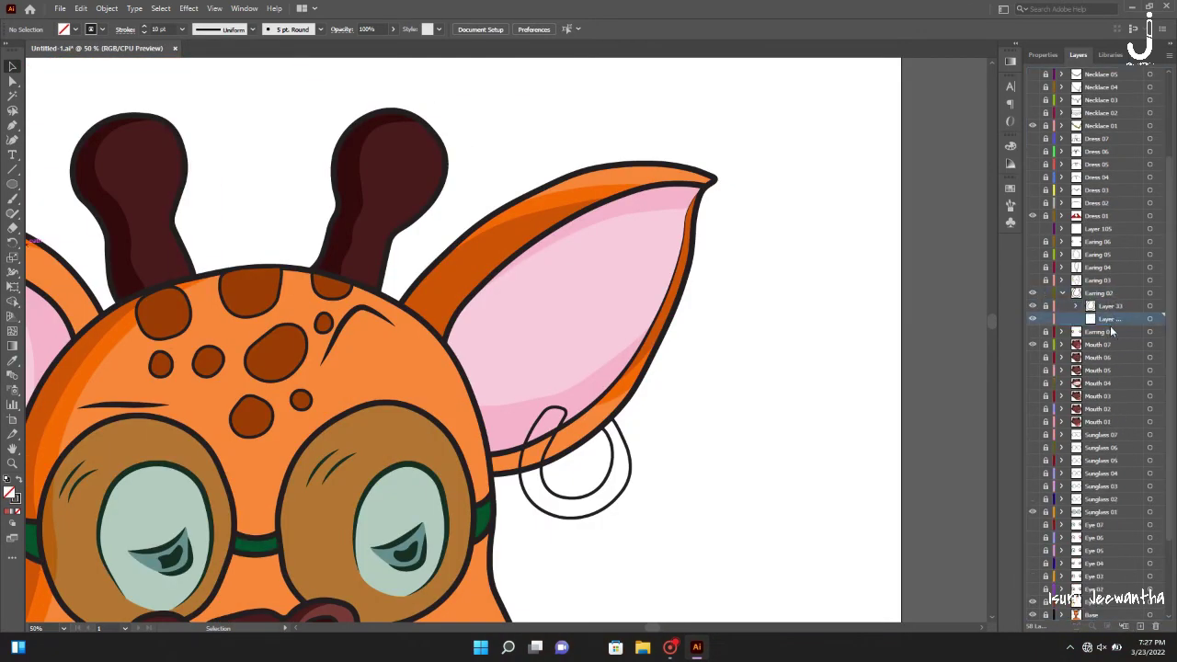
pyautogui.scroll(-2, 506, 331)
# Start the earring fill shape and move it beneath the earring outline
pyautogui.hotkey('shift', '`')
pyautogui.hotkey('ctrl', '+')
pyautogui.click(563, 581)
pyautogui.click(552, 513)
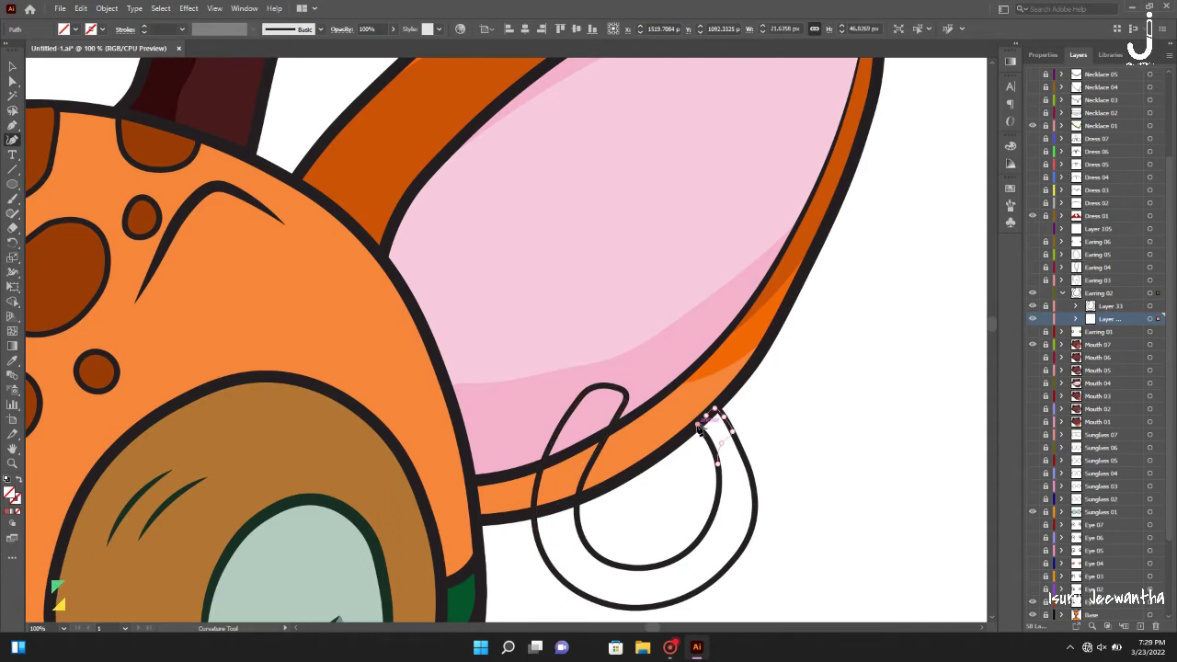
pyautogui.press('Escape')
pyautogui.hotkey('ctrl', '0')
pyautogui.press('v')
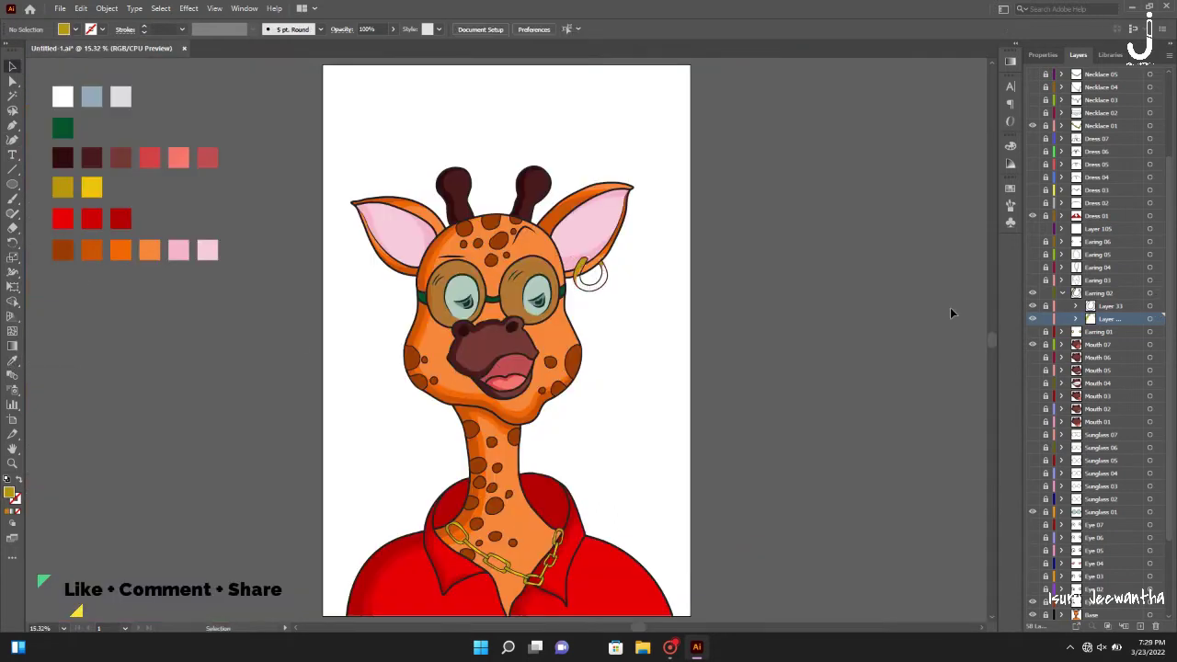
pyautogui.moveTo(1110, 336); pyautogui.dragTo(1110, 333)
# Trace the gold fill around the horseshoe earring's outer edge
pyautogui.hotkey('ctrl', '+')
pyautogui.hotkey('ctrl', '+')
pyautogui.hotkey('shift', '`')
pyautogui.hotkey('ctrl', '+')
pyautogui.click(597, 307)
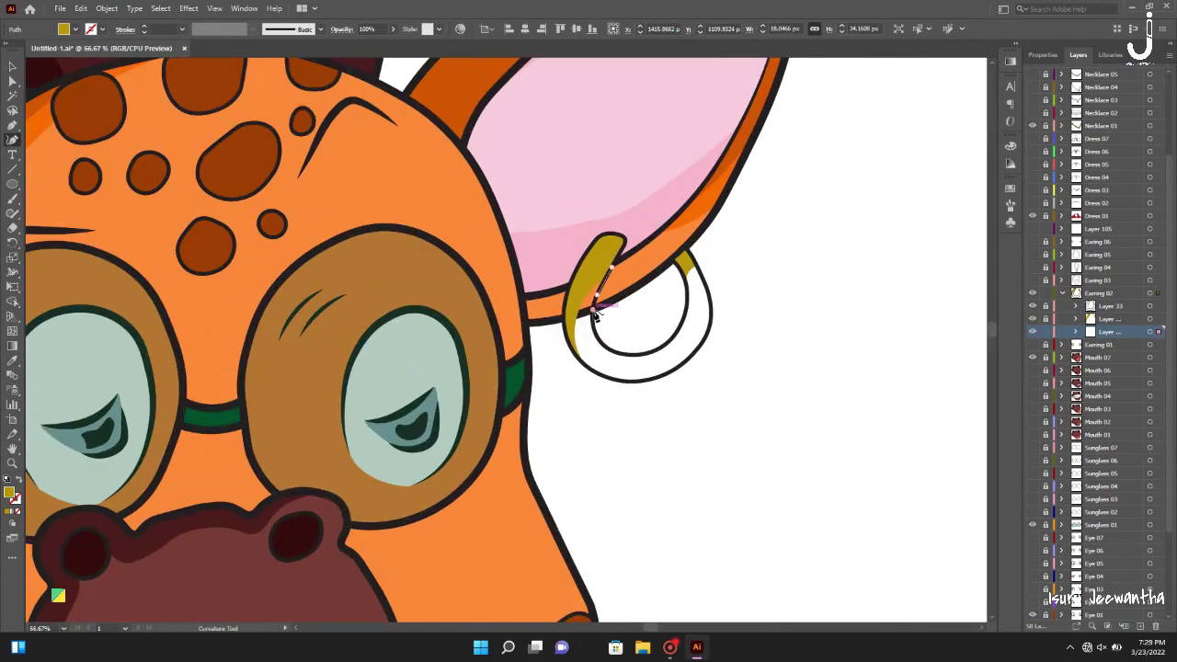
pyautogui.click(710, 299)
pyautogui.click(694, 358)
pyautogui.click(635, 379)
pyautogui.click(569, 339)
pyautogui.click(574, 291)
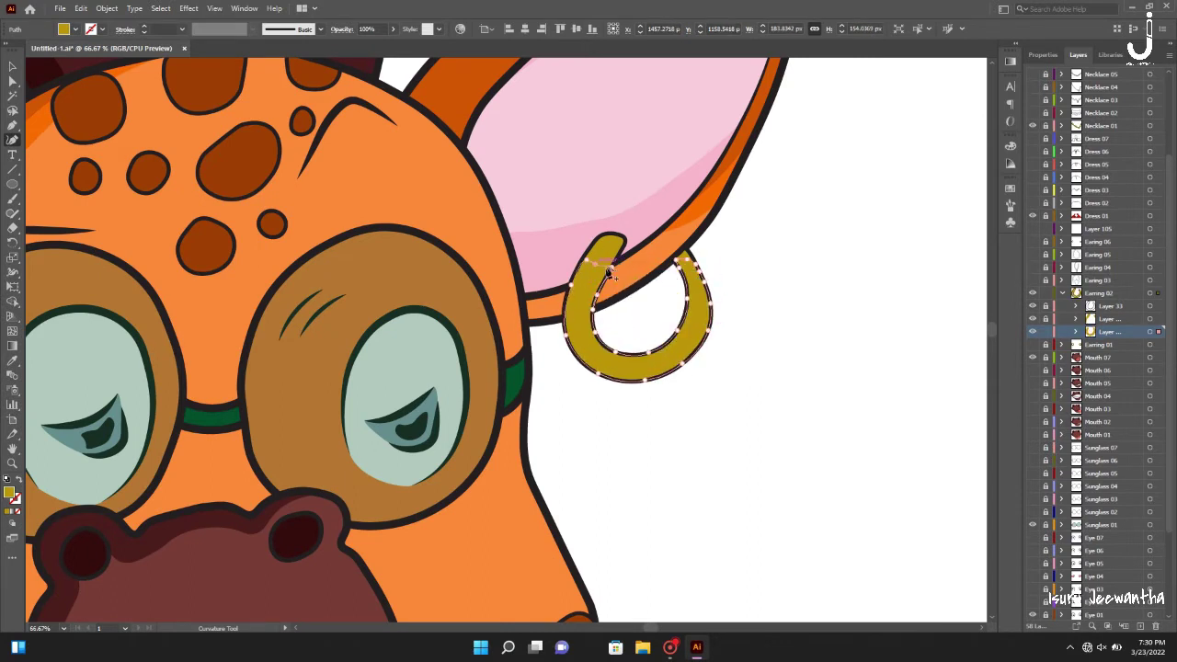
# Finish the gold earring fill, collapse Earring 02 and save the document
pyautogui.press('Escape')
pyautogui.hotkey('ctrl', '0')
pyautogui.press('v')
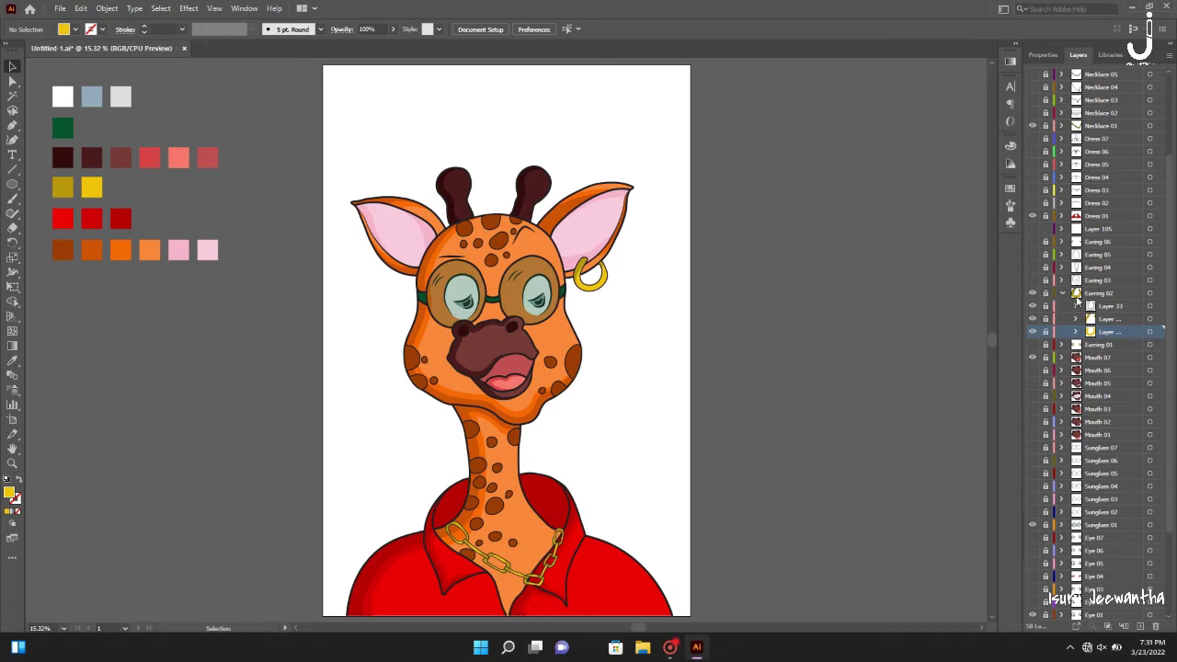
pyautogui.click(1063, 292)
pyautogui.hotkey('ctrl', 's')
# Expand the Earing 03 layer and select its sublayer to draw on
pyautogui.scroll(5, 684, 264)
pyautogui.click(1064, 279)
pyautogui.click(1118, 308)
pyautogui.scroll(2, 501, 180)
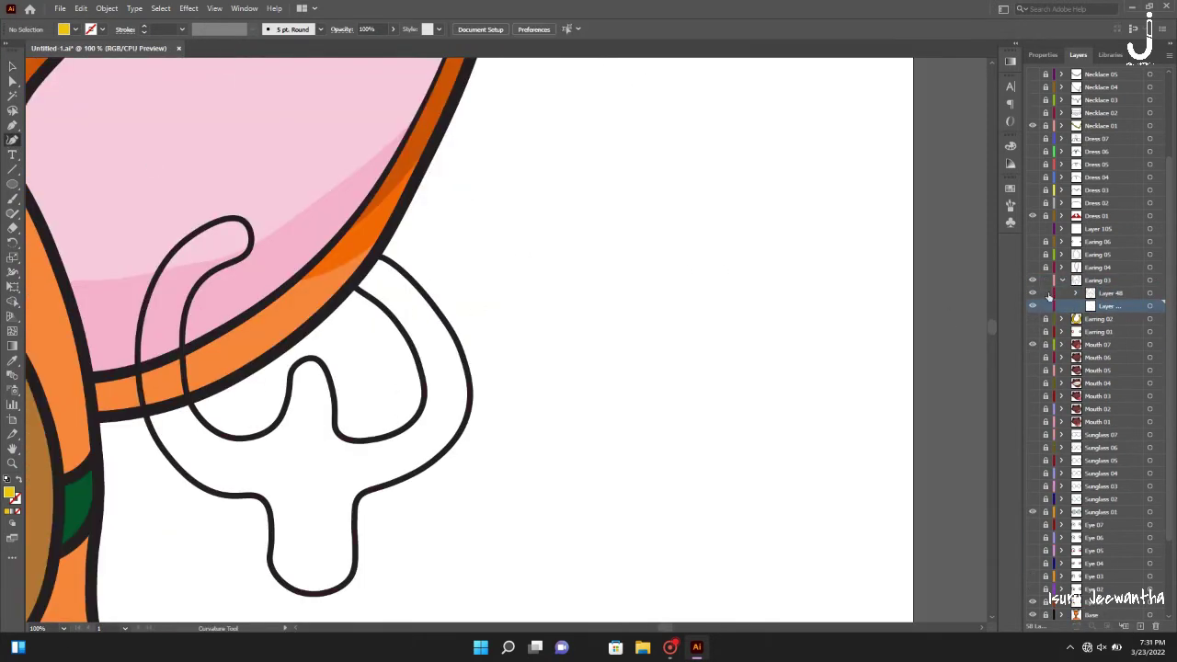
# Trace a yellow shine along the Earing 03 hook and the lower lobe's right side
pyautogui.click(194, 293)
pyautogui.click(139, 359)
pyautogui.click(150, 428)
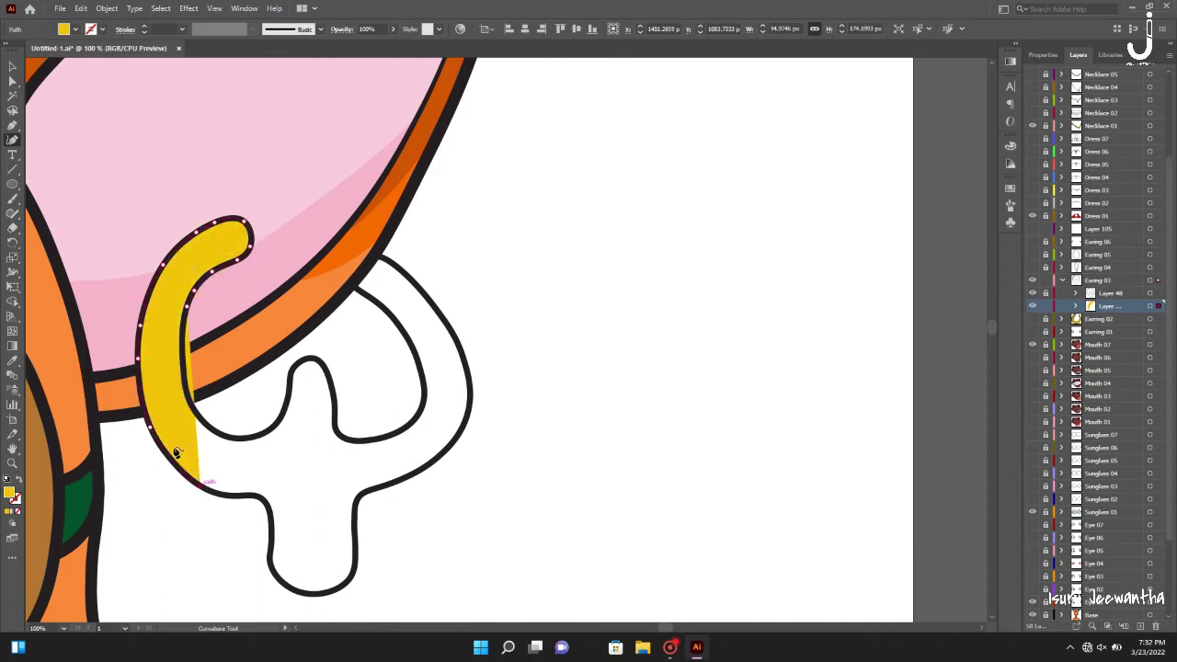
pyautogui.click(338, 521)
pyautogui.click(343, 482)
pyautogui.click(380, 470)
pyautogui.click(424, 466)
pyautogui.click(454, 442)
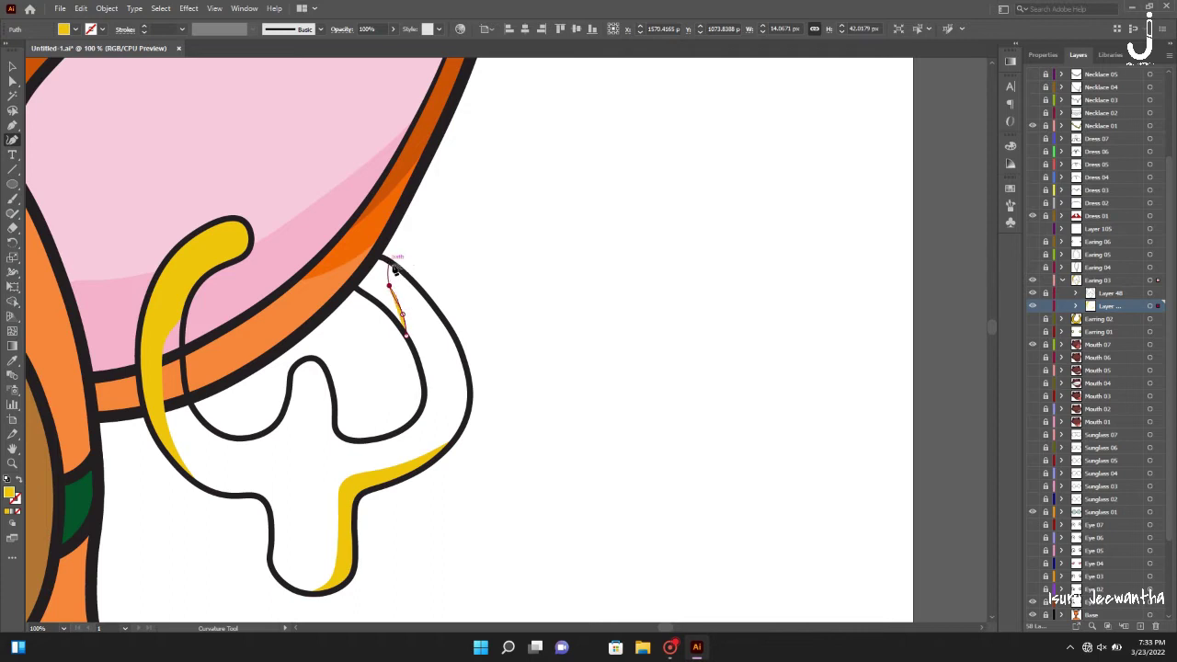
pyautogui.press('v')
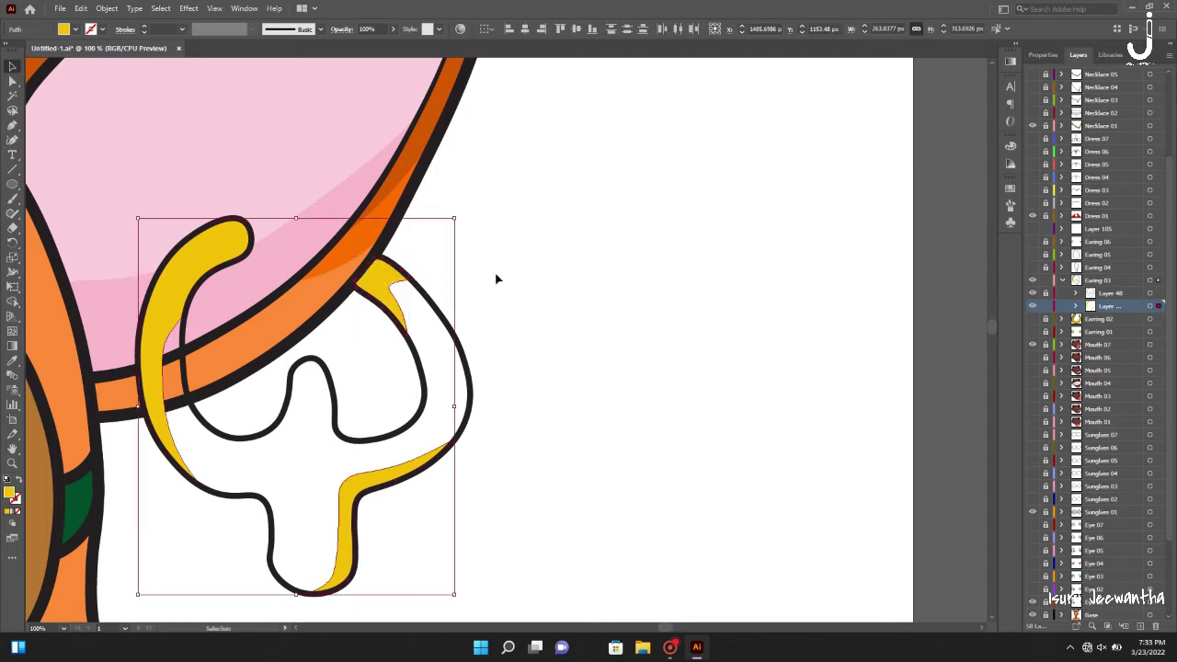
# Add a new sublayer at the bottom of Earing 03 for the gold fill
pyautogui.hotkey('ctrl', '0')
pyautogui.hotkey('ctrl', 'shift', 'a')
pyautogui.moveTo(1128, 318); pyautogui.dragTo(1129, 322)
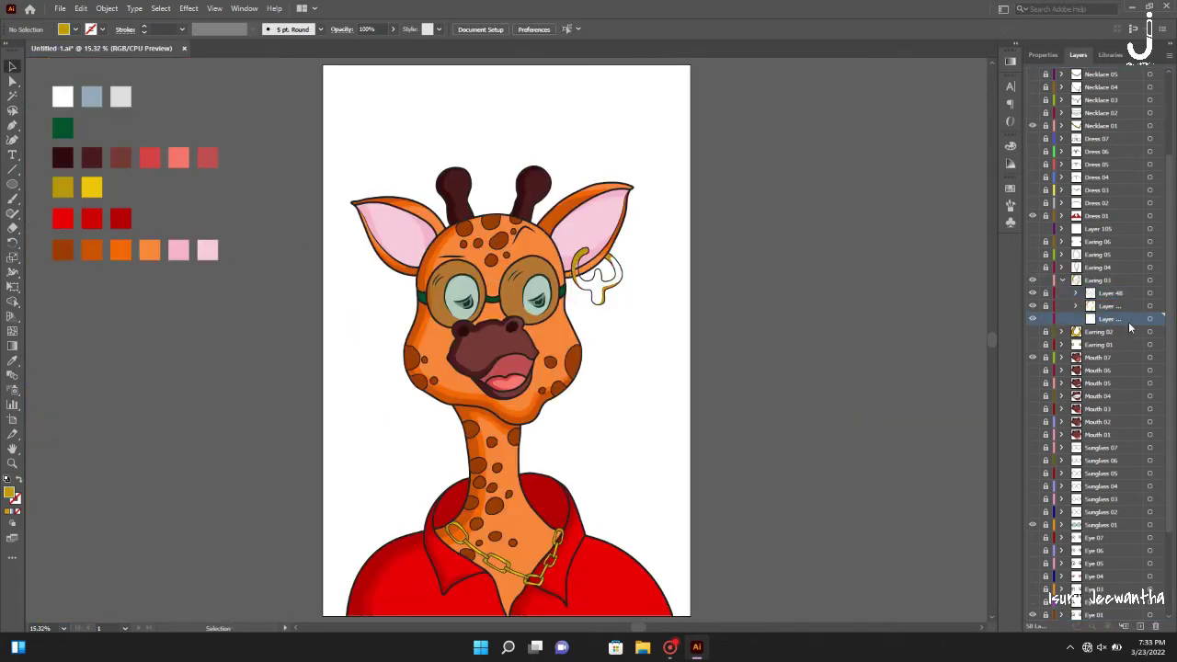
pyautogui.hotkey('ctrl', '=')
pyautogui.hotkey('ctrl', '=')
pyautogui.hotkey('ctrl', '=')
pyautogui.hotkey('shift', '`')
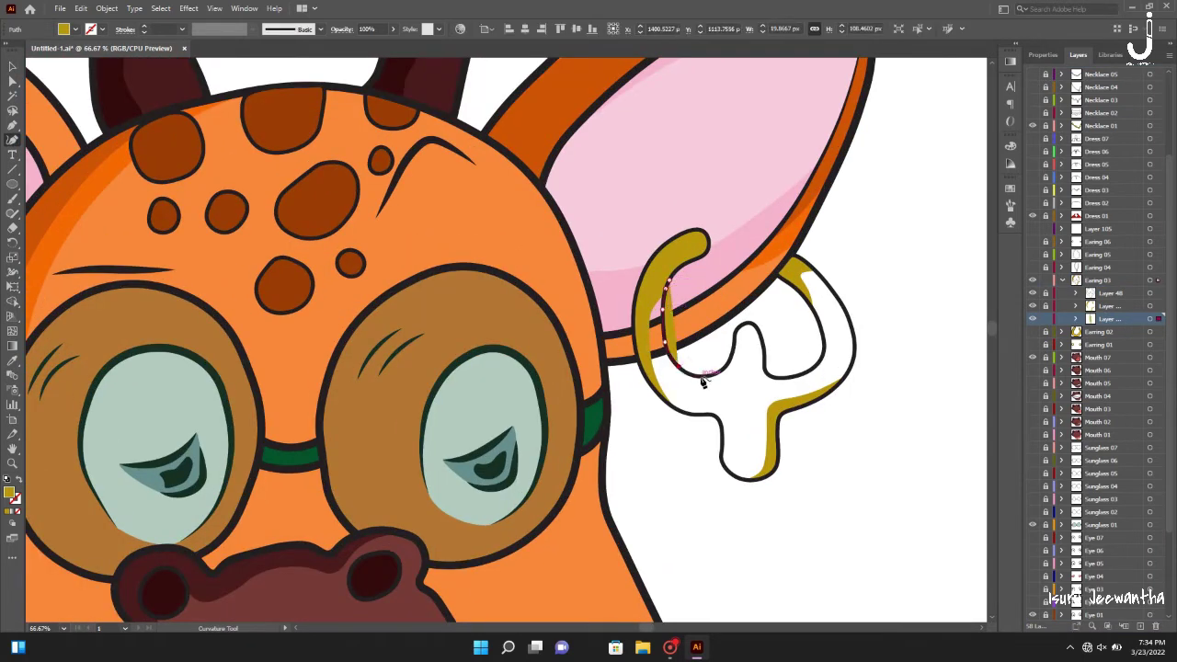
# Trace the dark-gold fill around the earring's left arm, inner lobe and right arm
pyautogui.click(701, 380)
pyautogui.hotkey('ctrl', '=')
pyautogui.hotkey('ctrl', '=')
pyautogui.click(587, 386)
pyautogui.click(648, 357)
pyautogui.click(701, 451)
pyautogui.click(789, 390)
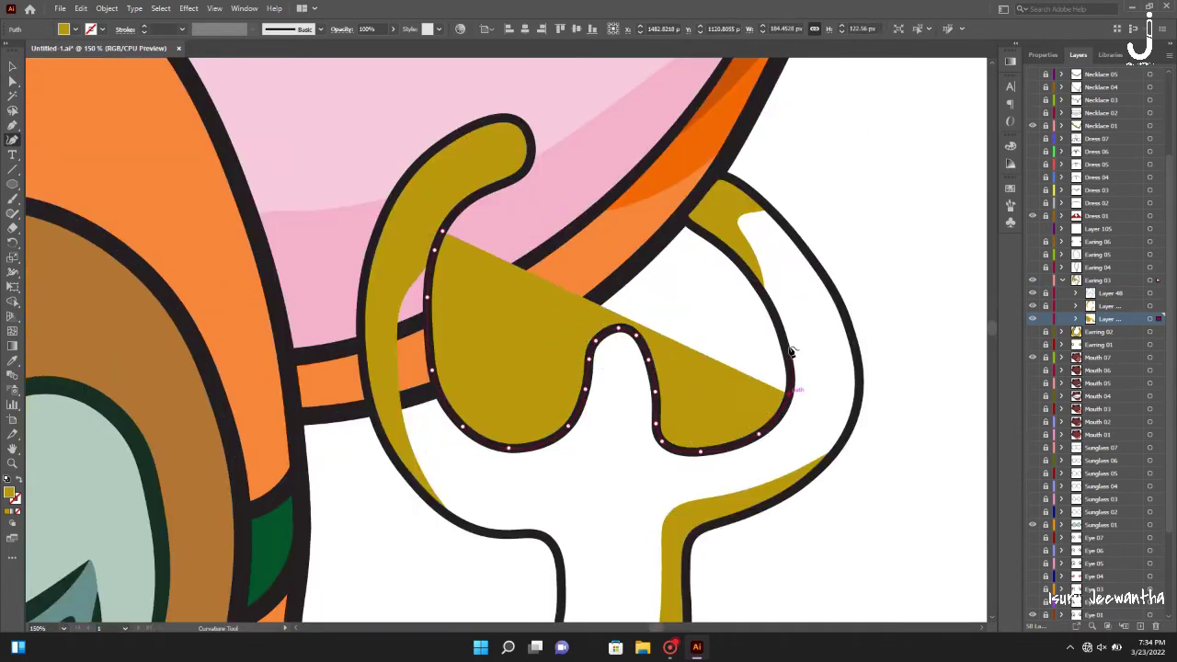
pyautogui.click(759, 287)
pyautogui.click(805, 249)
pyautogui.click(855, 347)
# Continue the gold fill down the outer edge and around the drip, then close it
pyautogui.scroll(-5, 856, 347)
pyautogui.click(793, 342)
pyautogui.click(683, 370)
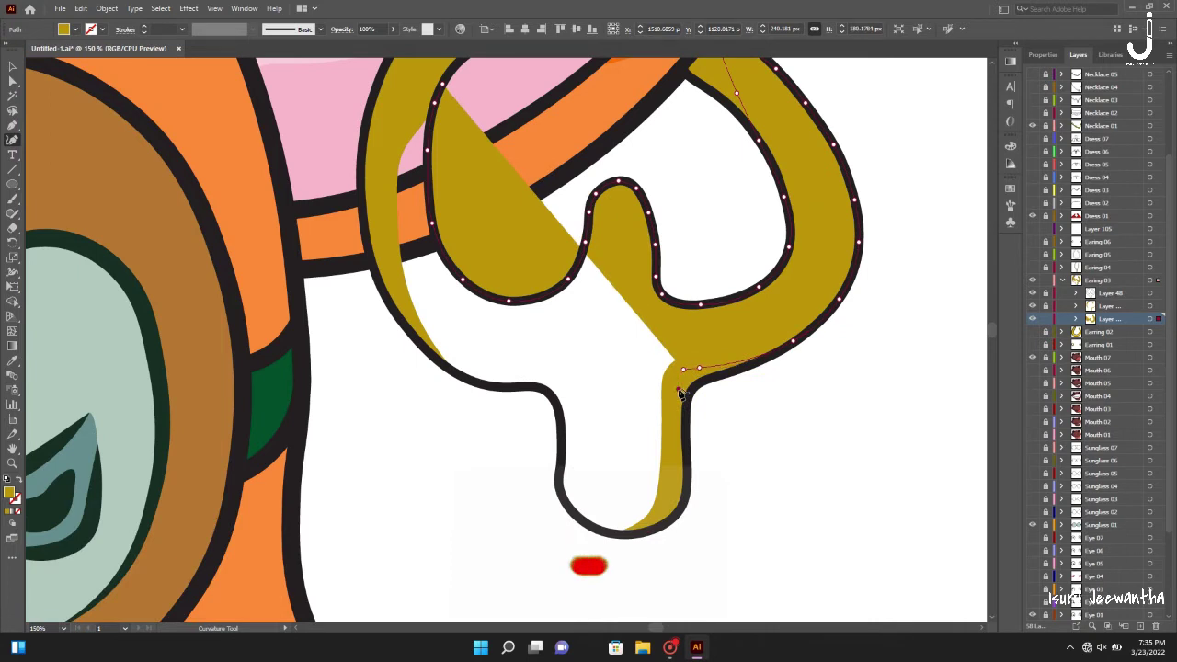
pyautogui.click(680, 440)
pyautogui.click(639, 533)
pyautogui.click(550, 397)
pyautogui.click(454, 373)
pyautogui.scroll(2, 405, 276)
pyautogui.click(379, 242)
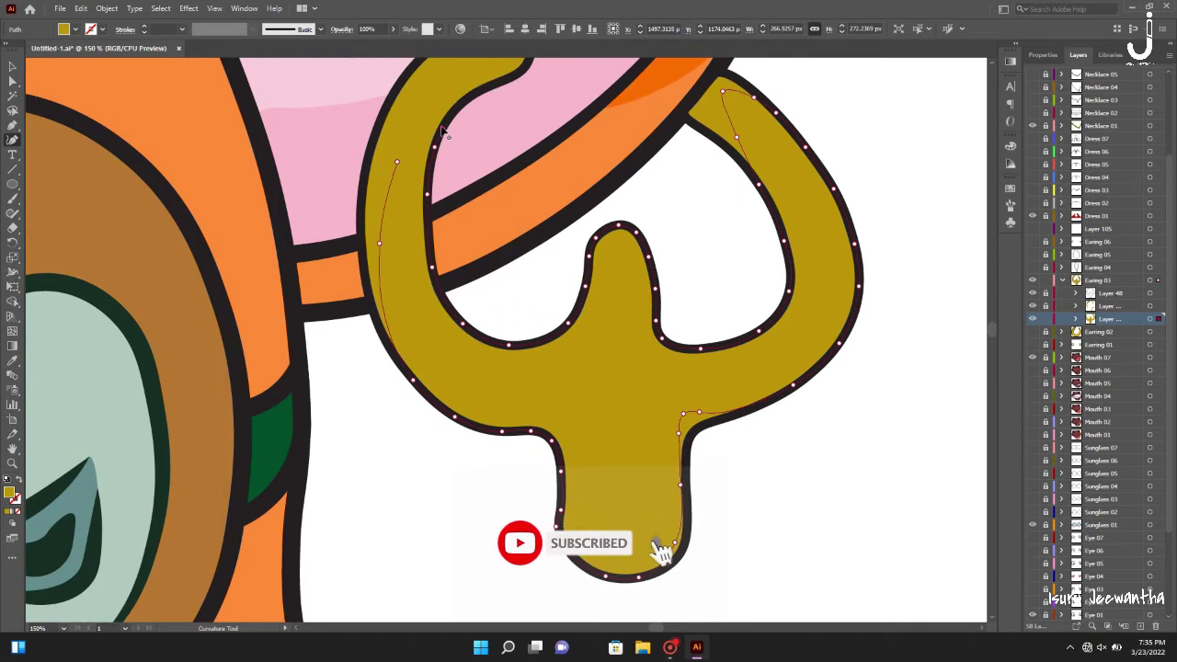
pyautogui.hotkey('ctrl', '0')
pyautogui.press('v')
# Hide Earing 03, show Earing 04, and select the sublayer inside Earing 04
pyautogui.click(1064, 279)
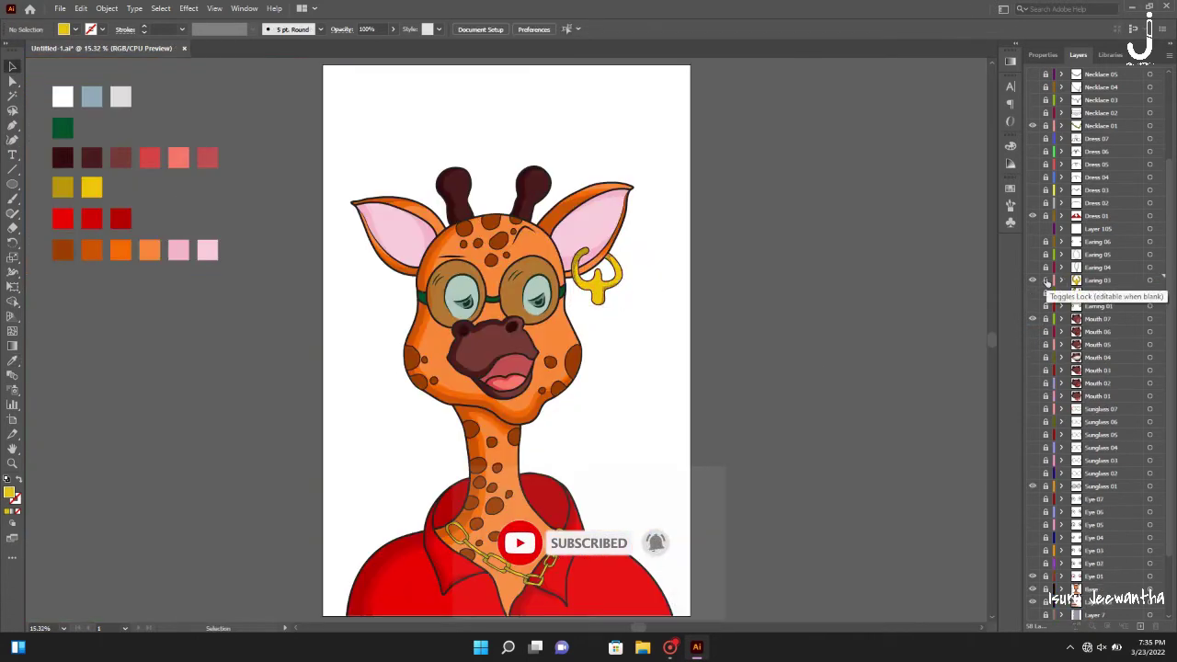
pyautogui.click(1033, 279)
pyautogui.click(1032, 267)
pyautogui.click(1063, 266)
pyautogui.click(1113, 293)
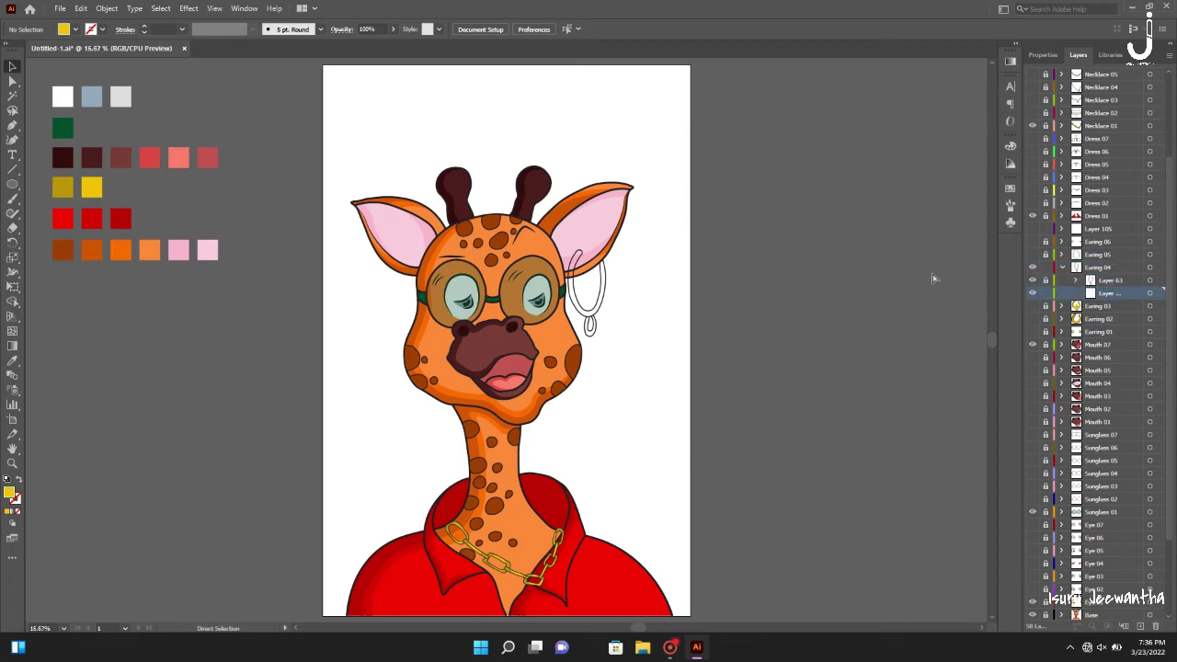
# Draw yellow shine paths along the Earing 04 hoop's left edge, top and right side
pyautogui.hotkey('ctrl', '+')
pyautogui.hotkey('ctrl', '+')
pyautogui.hotkey('ctrl', '+')
pyautogui.click(568, 299)
pyautogui.hotkey('ctrl', '+')
pyautogui.hotkey('ctrl', '+')
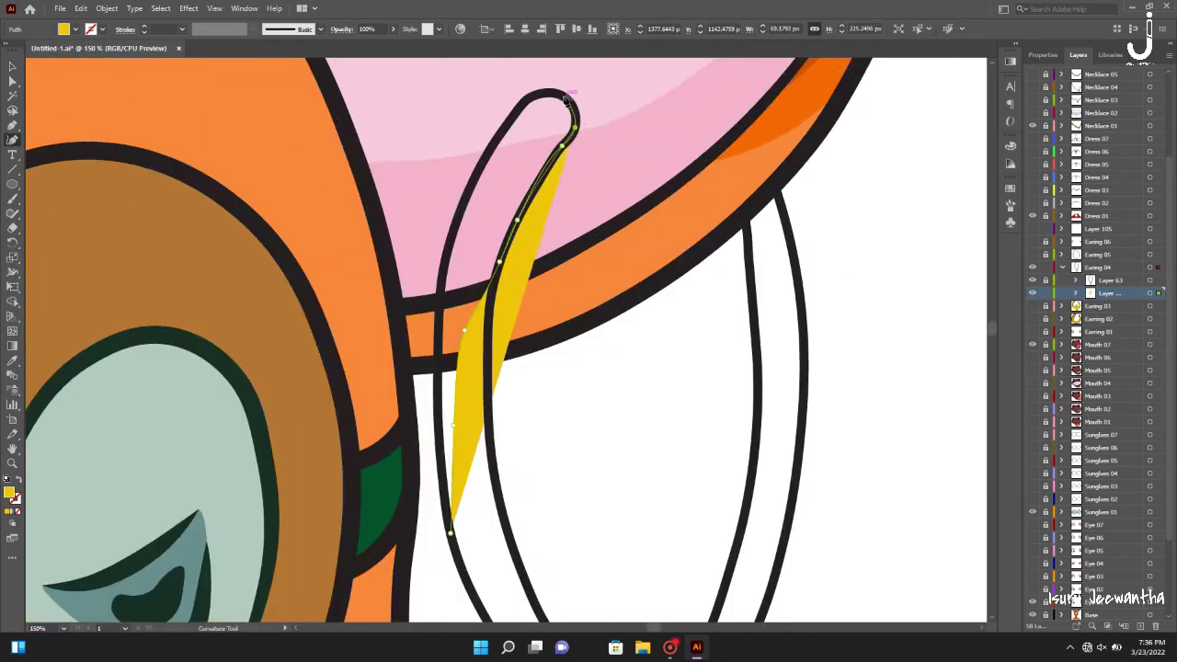
pyautogui.click(451, 541)
pyautogui.scroll(-2, 451, 541)
pyautogui.click(757, 313)
pyautogui.click(761, 184)
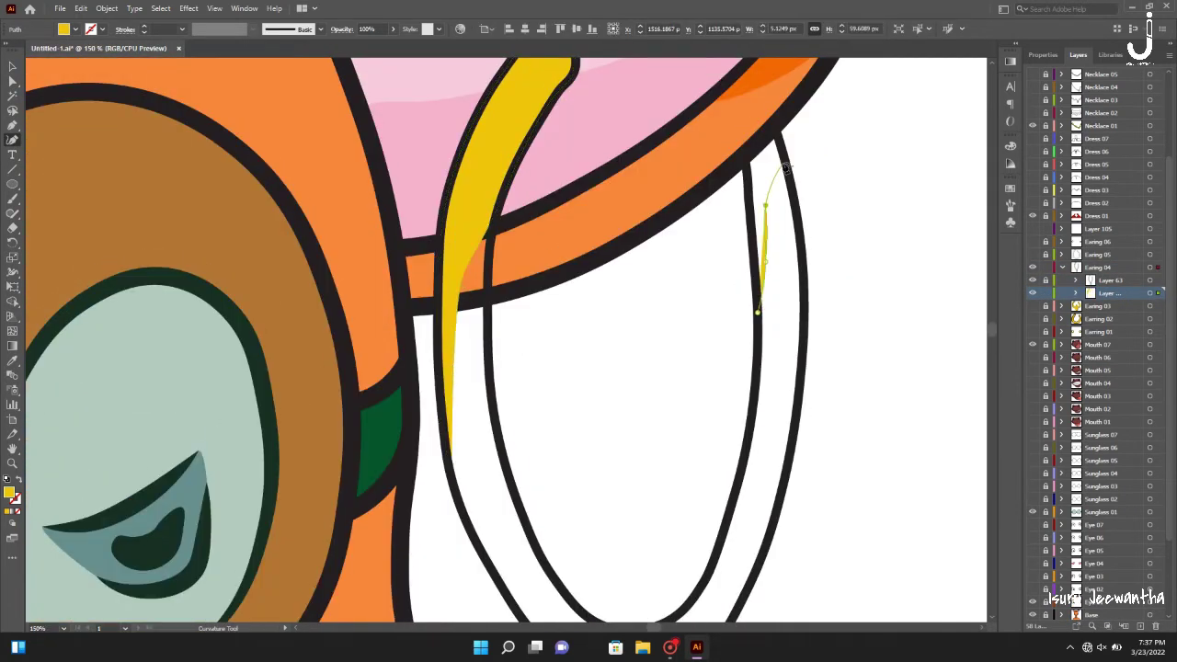
pyautogui.click(775, 129)
pyautogui.click(784, 161)
# Add a yellow shine down the small dangling loop's left side
pyautogui.scroll(-5, 713, 455)
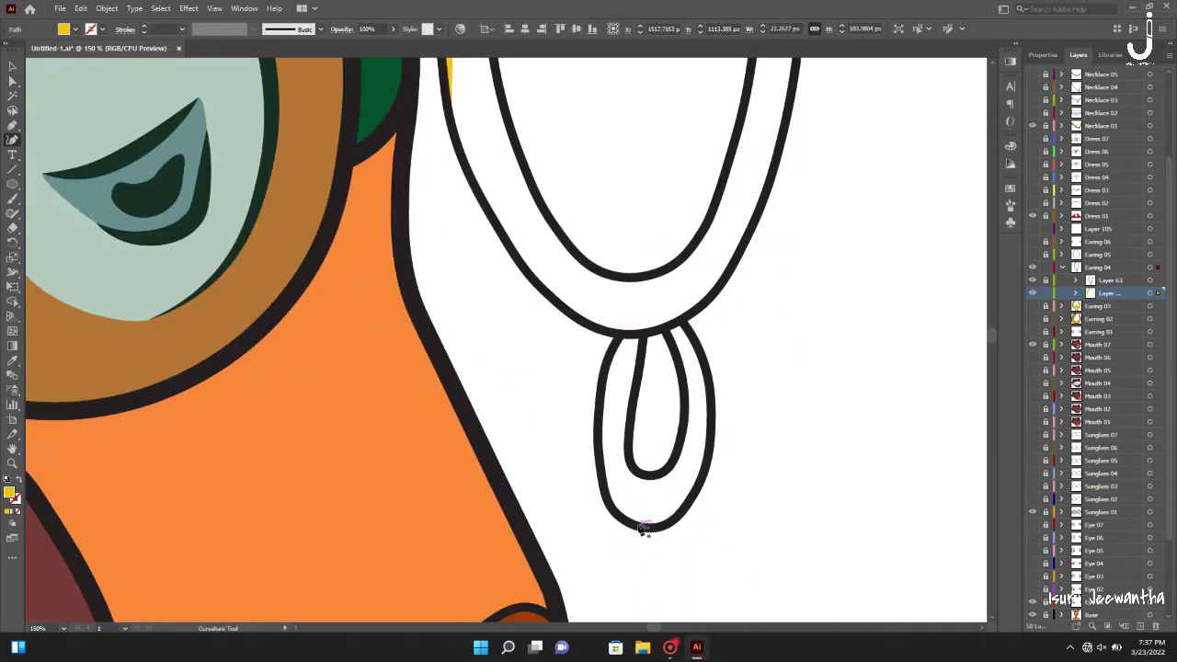
pyautogui.click(610, 359)
pyautogui.click(598, 413)
pyautogui.click(600, 465)
pyautogui.click(609, 503)
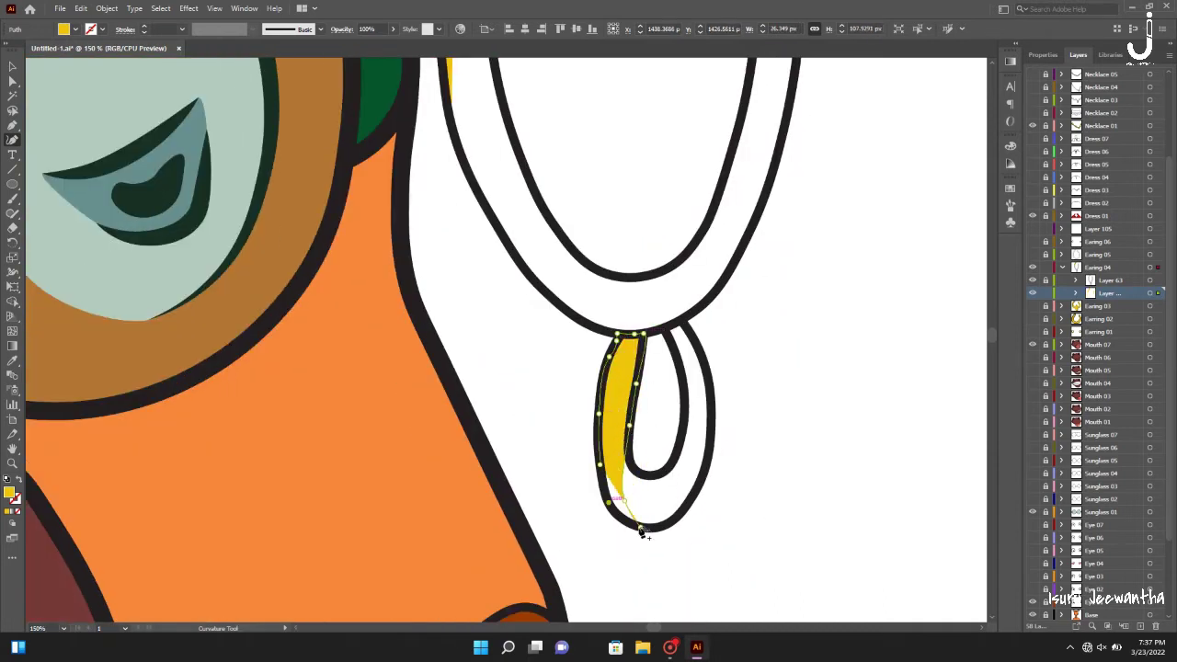
pyautogui.hotkey('ctrl', '0')
pyautogui.click(13, 360)
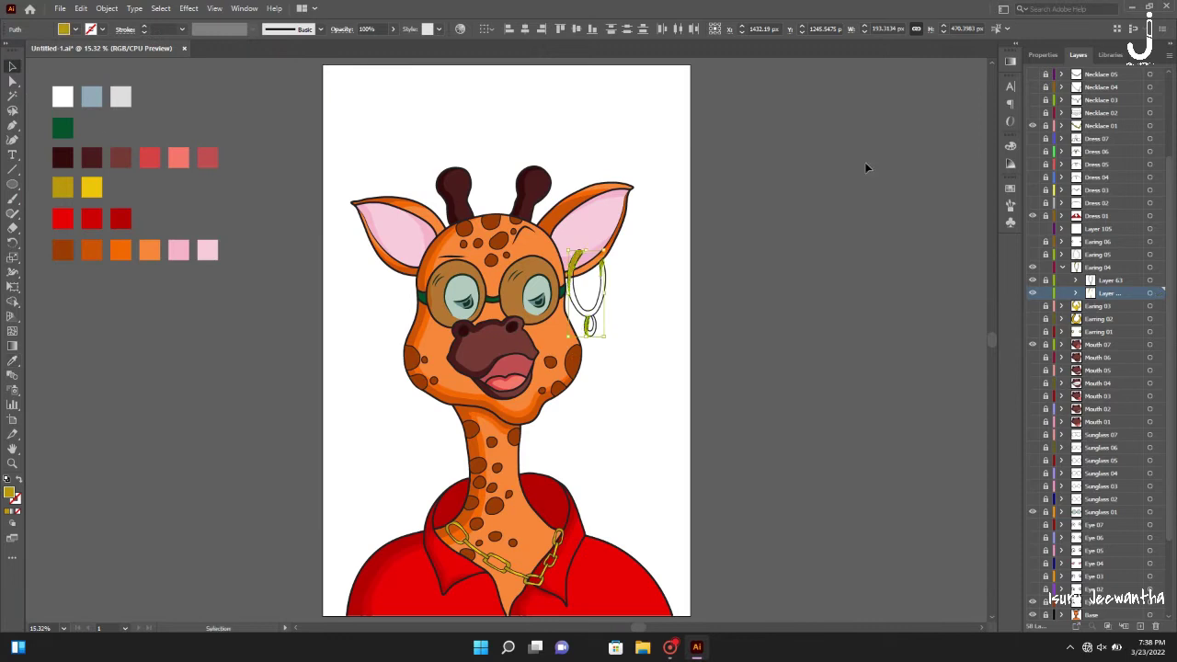
# Add a new Earing 04 sublayer and trace the gold fill around the hoop's outer edge
pyautogui.click(866, 167)
pyautogui.hotkey('ctrl', 'l')
pyautogui.hotkey('ctrl', '=')
pyautogui.hotkey('ctrl', '=')
pyautogui.hotkey('ctrl', '=')
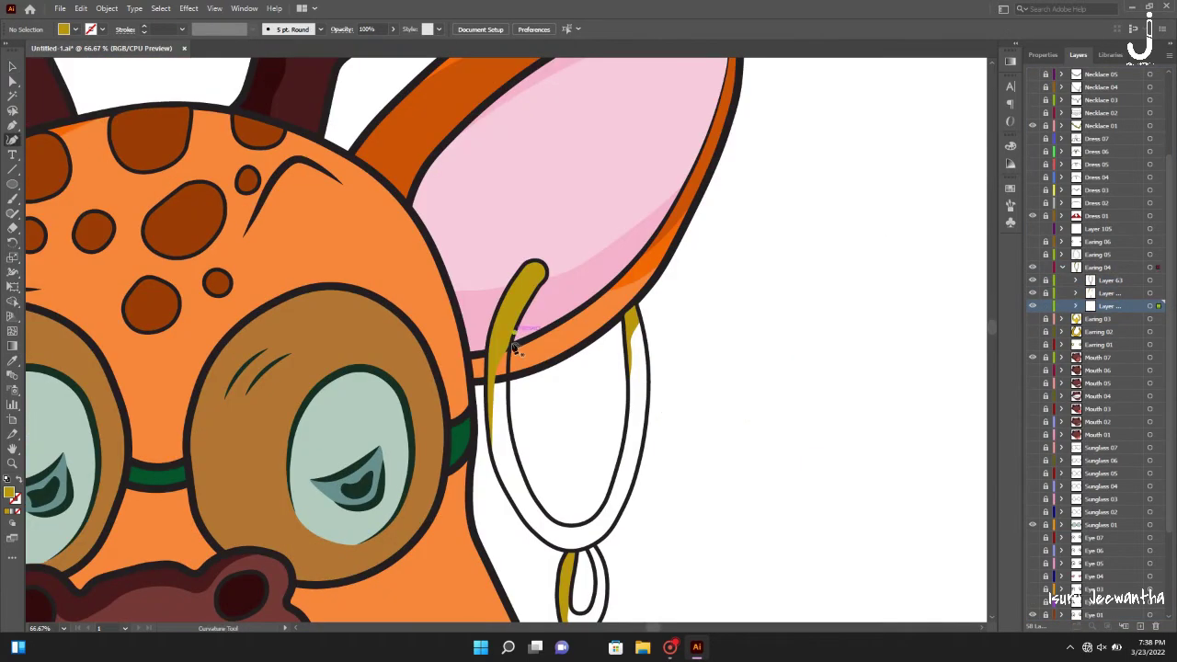
pyautogui.click(514, 333)
pyautogui.click(511, 351)
pyautogui.click(508, 387)
pyautogui.click(510, 425)
pyautogui.click(569, 526)
pyautogui.click(630, 441)
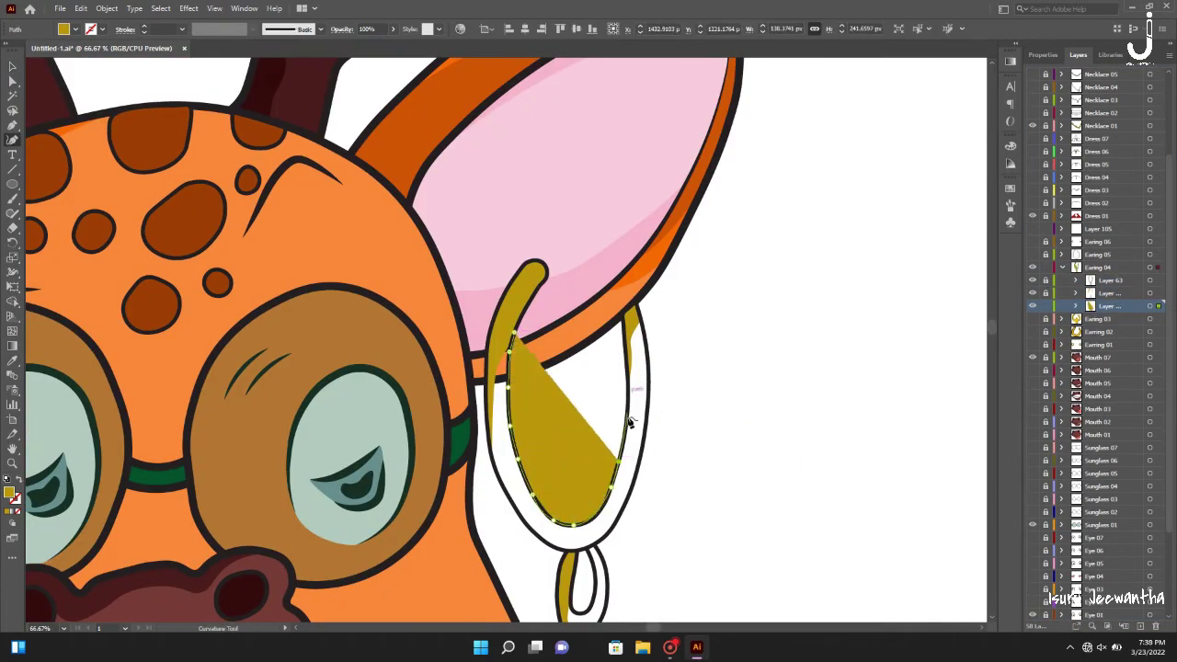
pyautogui.click(637, 321)
# Continue the gold fill back along the hoop's inner edge
pyautogui.click(629, 386)
pyautogui.click(611, 487)
pyautogui.click(566, 529)
pyautogui.click(518, 479)
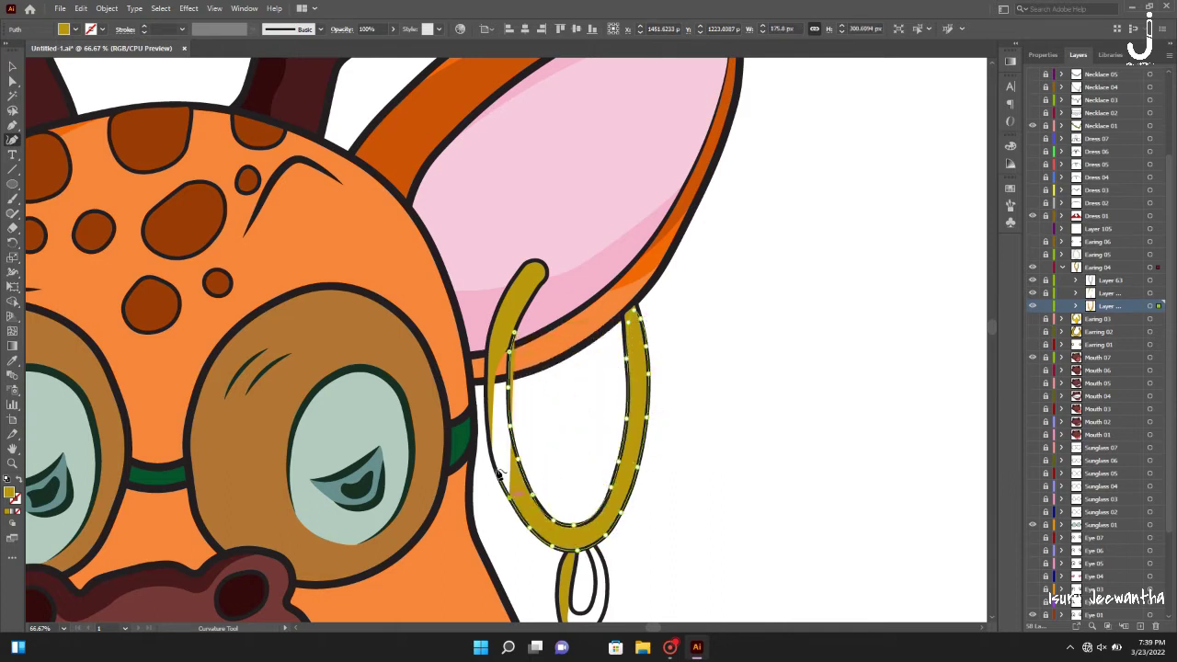
pyautogui.hotkey('ctrl', '0')
pyautogui.scroll(5, 576, 319)
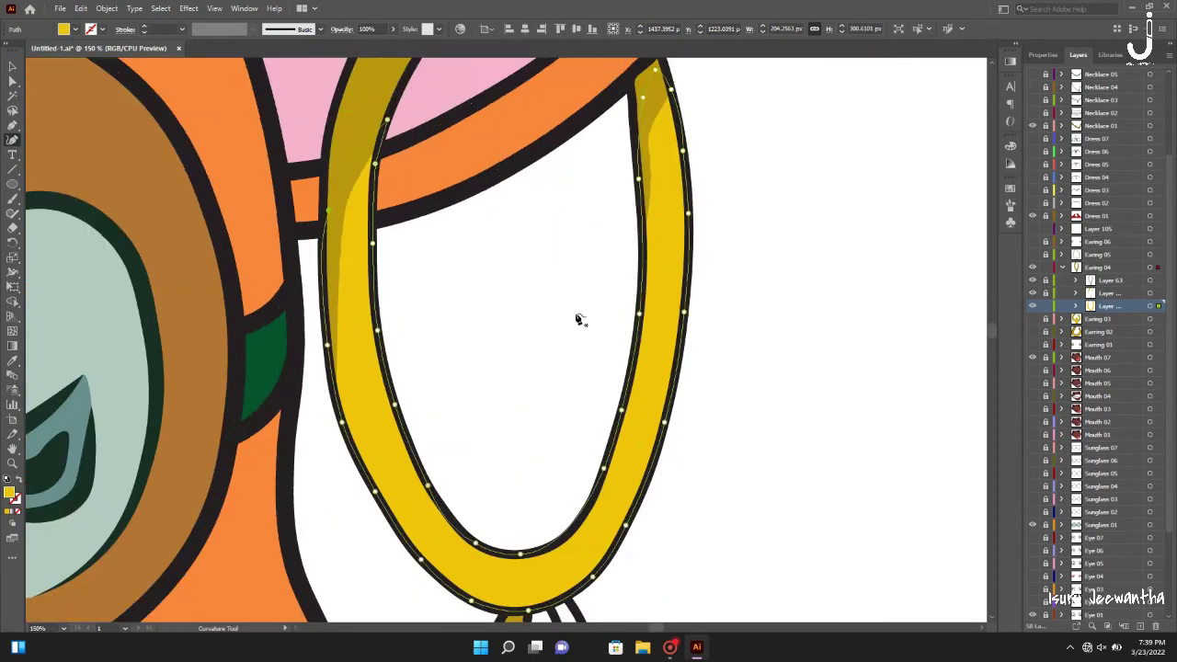
pyautogui.scroll(-3, 578, 368)
# Close the gold fill around the small loop and collapse the Earing 04 layer
pyautogui.click(578, 550)
pyautogui.click(551, 581)
pyautogui.click(517, 581)
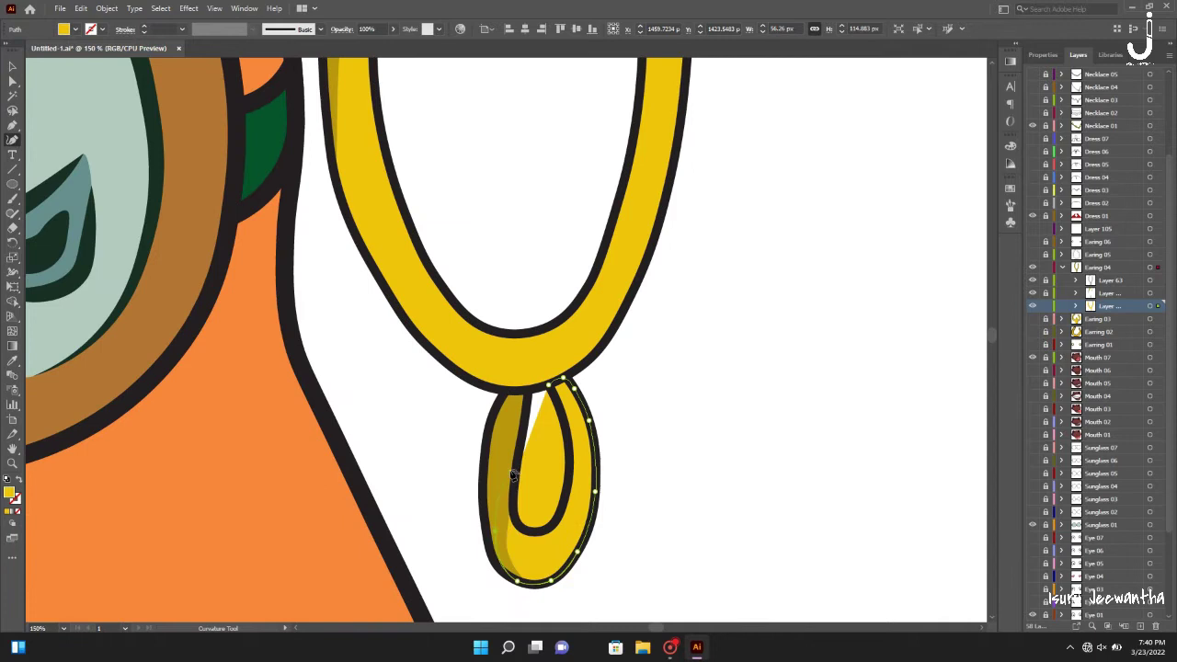
pyautogui.click(556, 520)
pyautogui.click(569, 481)
pyautogui.click(554, 394)
pyautogui.press('v')
pyautogui.hotkey('ctrl', '0')
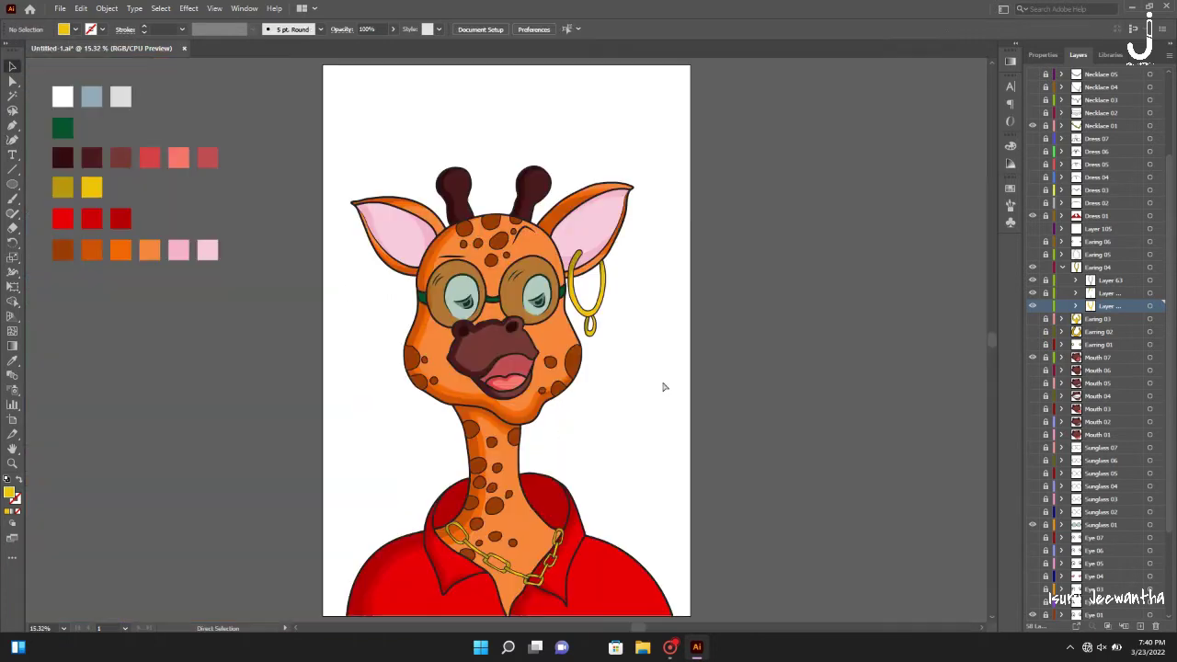
pyautogui.click(1062, 268)
# Add a sublayer to Earing 05 and draw a yellow shine on the earring's left arm
pyautogui.hotkey('ctrl', '=')
pyautogui.hotkey('ctrl', '=')
pyautogui.hotkey('ctrl', '=')
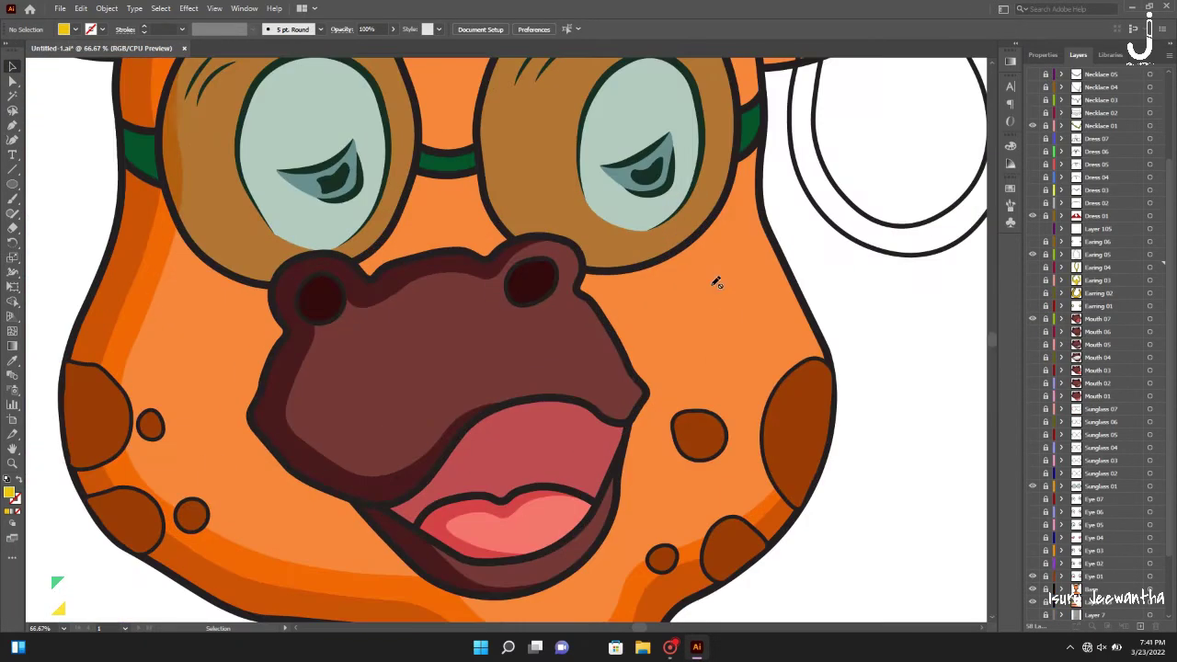
pyautogui.scroll(5, 716, 282)
pyautogui.hotkey('shift', '`')
pyautogui.click(275, 313)
pyautogui.click(290, 407)
pyautogui.click(302, 368)
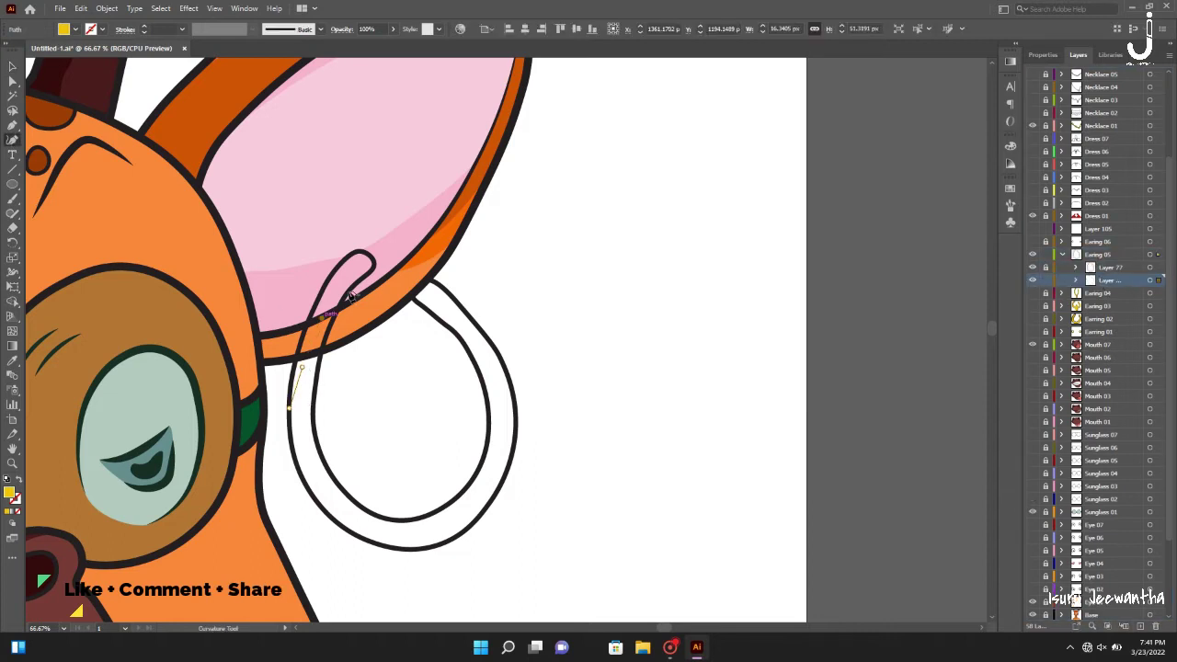
pyautogui.hotkey('ctrl', '=')
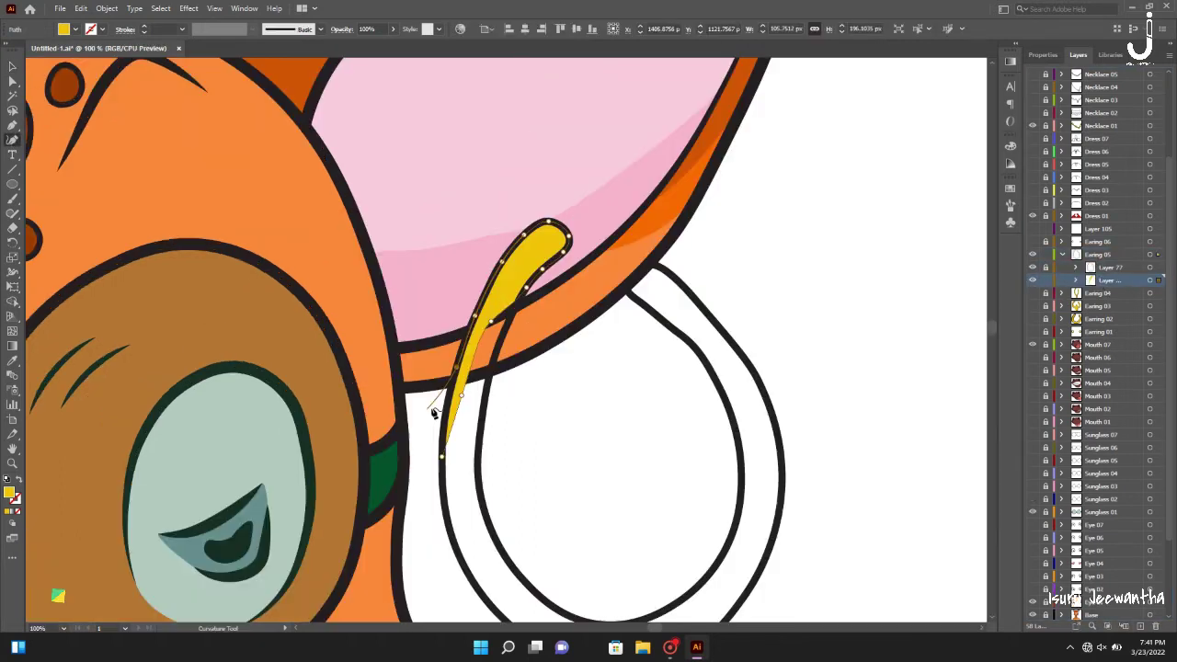
pyautogui.scroll(-2, 669, 175)
pyautogui.click(12, 66)
pyautogui.hotkey('ctrl', '0')
# Sample the gold swatch and add another sublayer for the ring fill
pyautogui.press('i')
pyautogui.press('v')
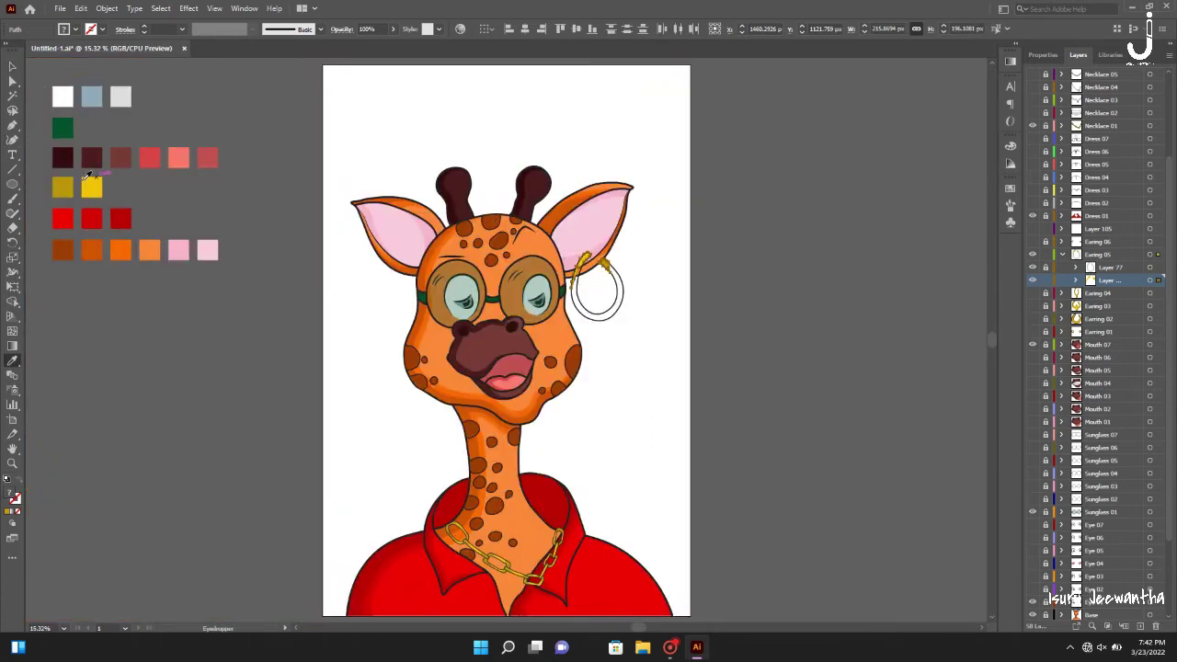
pyautogui.press('p')
pyautogui.scroll(5, 646, 331)
pyautogui.scroll(4, 634, 257)
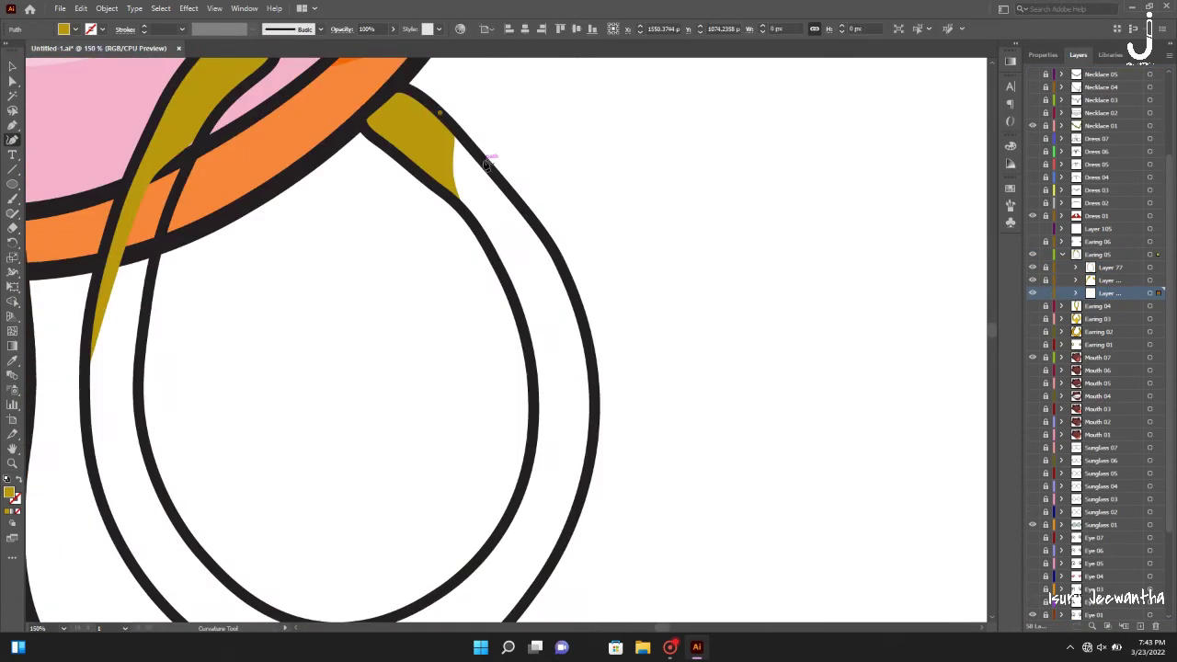
pyautogui.hotkey('shift', '`')
# Trace the gold fill around the teardrop earring's outer right and left edges
pyautogui.click(589, 301)
pyautogui.click(509, 459)
pyautogui.click(343, 531)
pyautogui.click(225, 493)
pyautogui.click(141, 416)
pyautogui.click(92, 310)
pyautogui.click(84, 213)
pyautogui.scroll(4, 111, 184)
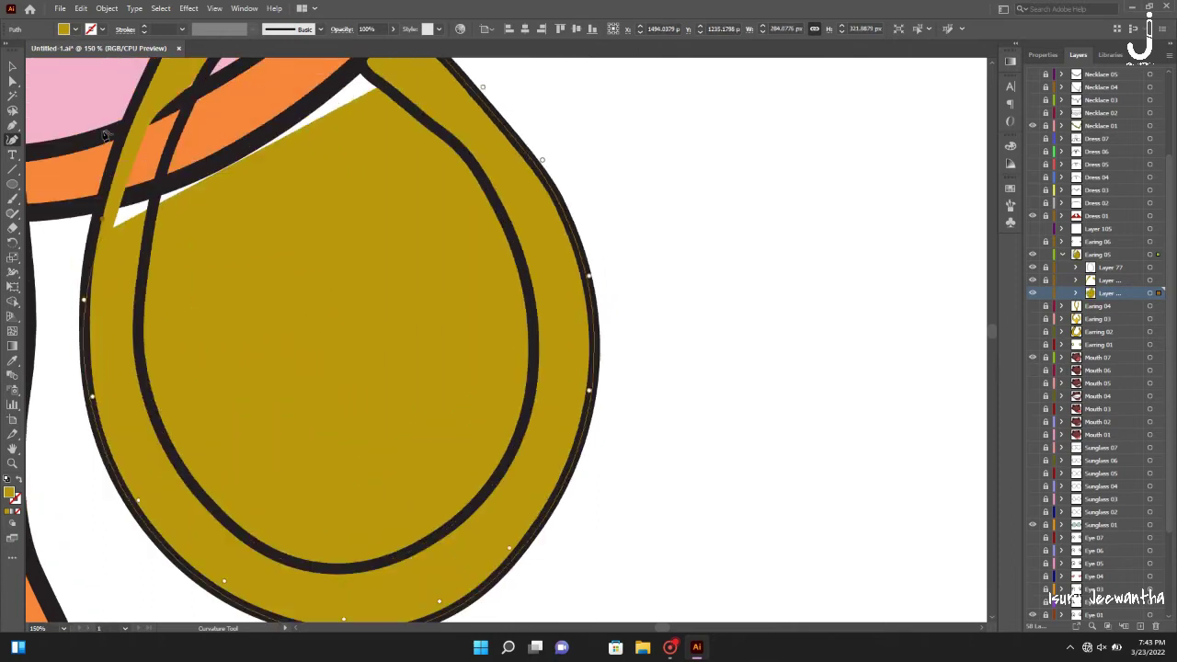
pyautogui.click(101, 350)
pyautogui.click(145, 220)
pyautogui.scroll(-3, 191, 223)
# Trace the ring's inner edge to close the gold fill path
pyautogui.click(158, 170)
pyautogui.click(185, 460)
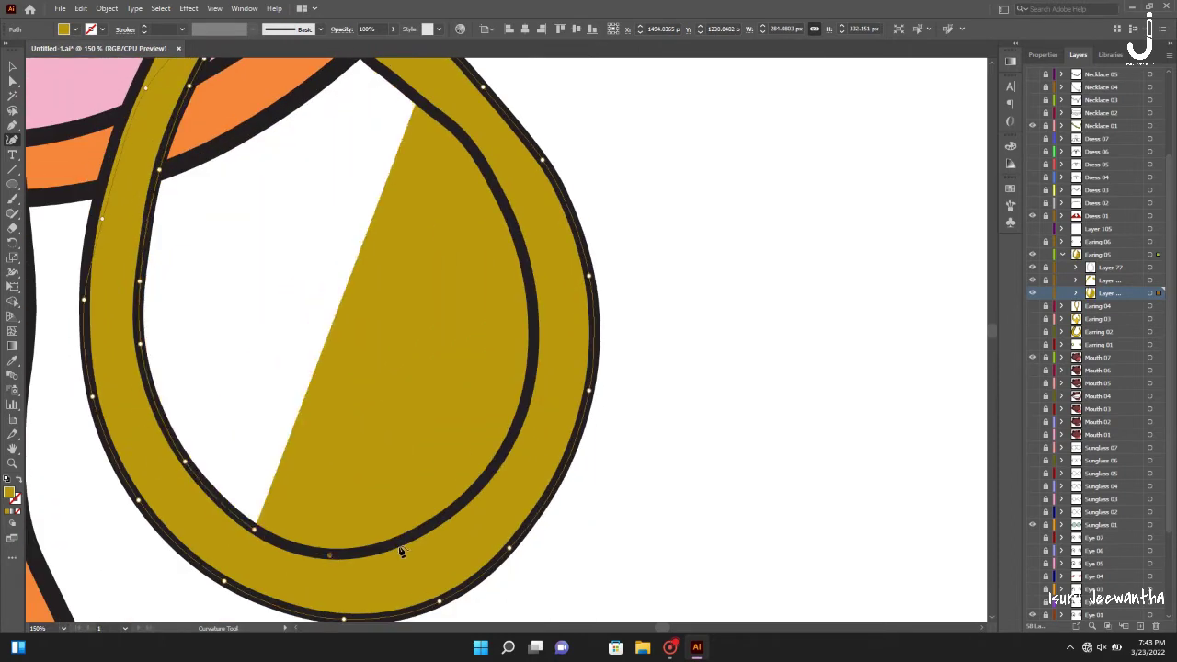
pyautogui.click(329, 554)
pyautogui.click(492, 469)
pyautogui.click(479, 152)
pyautogui.scroll(2, 478, 152)
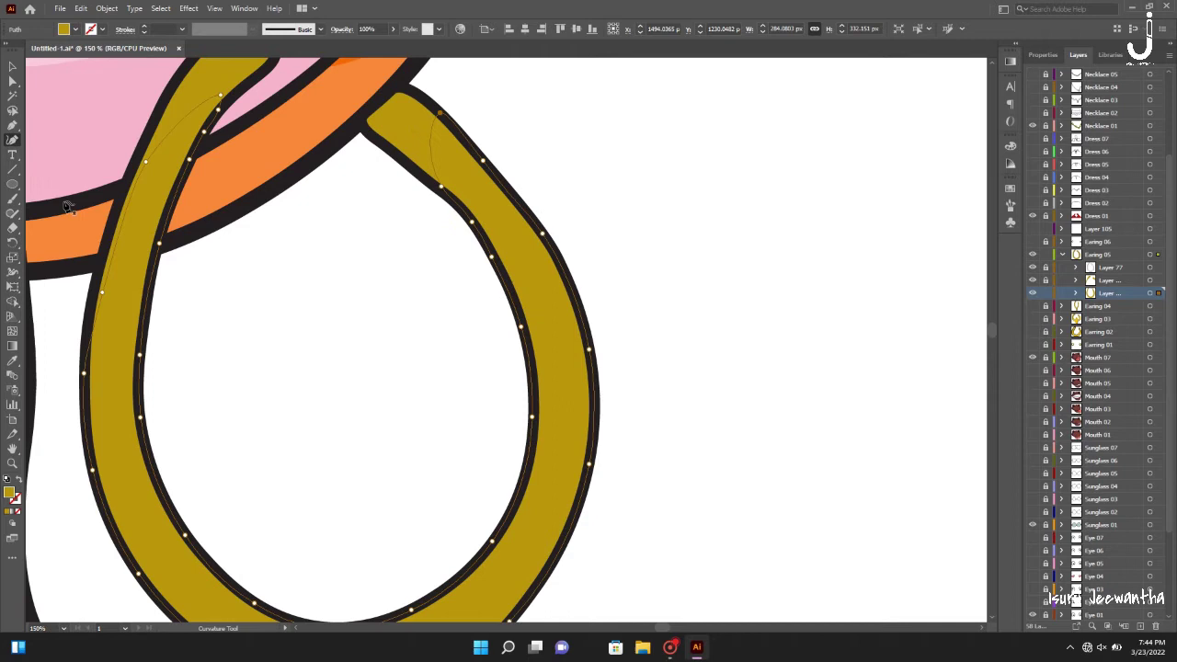
pyautogui.press('v')
pyautogui.hotkey('ctrl', '0')
# Hide Earing 05, show Earing 06, and expand the Earing 06 layer
pyautogui.click(1059, 254)
pyautogui.click(1062, 241)
pyautogui.click(1109, 267)
# Trace a gold fill inside the first hoop earring on the Earring 06 layer
pyautogui.hotkey('ctrl', '+')
pyautogui.hotkey('ctrl', '+')
pyautogui.hotkey('ctrl', '+')
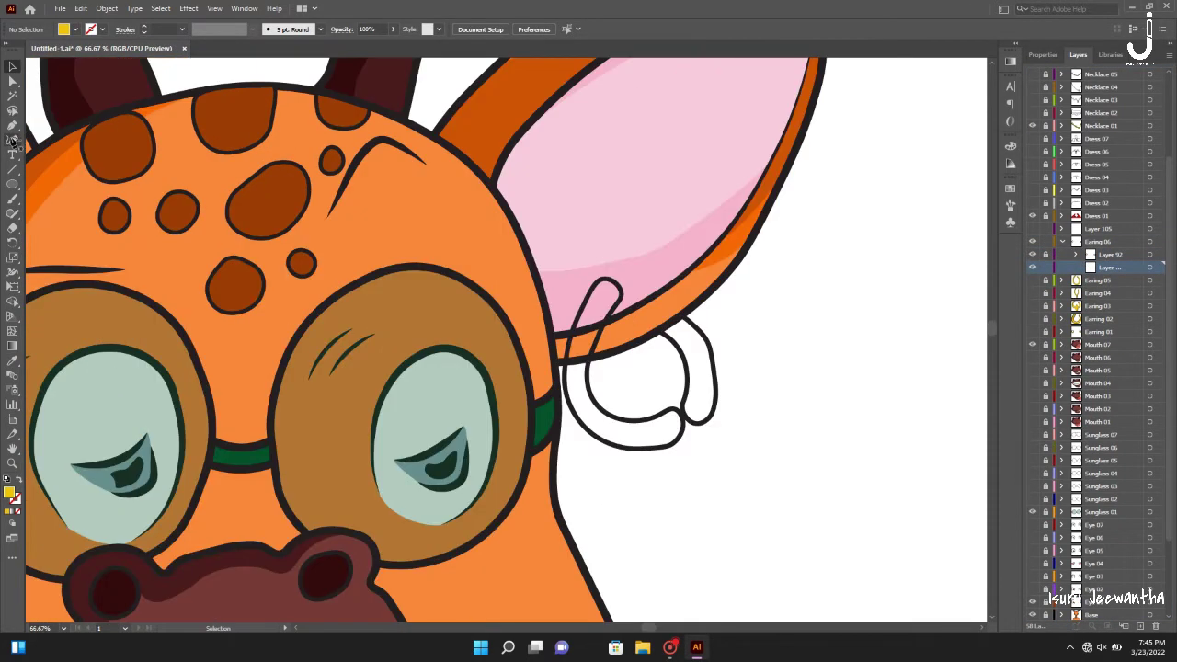
pyautogui.click(13, 140)
pyautogui.scroll(3, 635, 358)
pyautogui.click(543, 126)
pyautogui.click(460, 234)
pyautogui.click(419, 388)
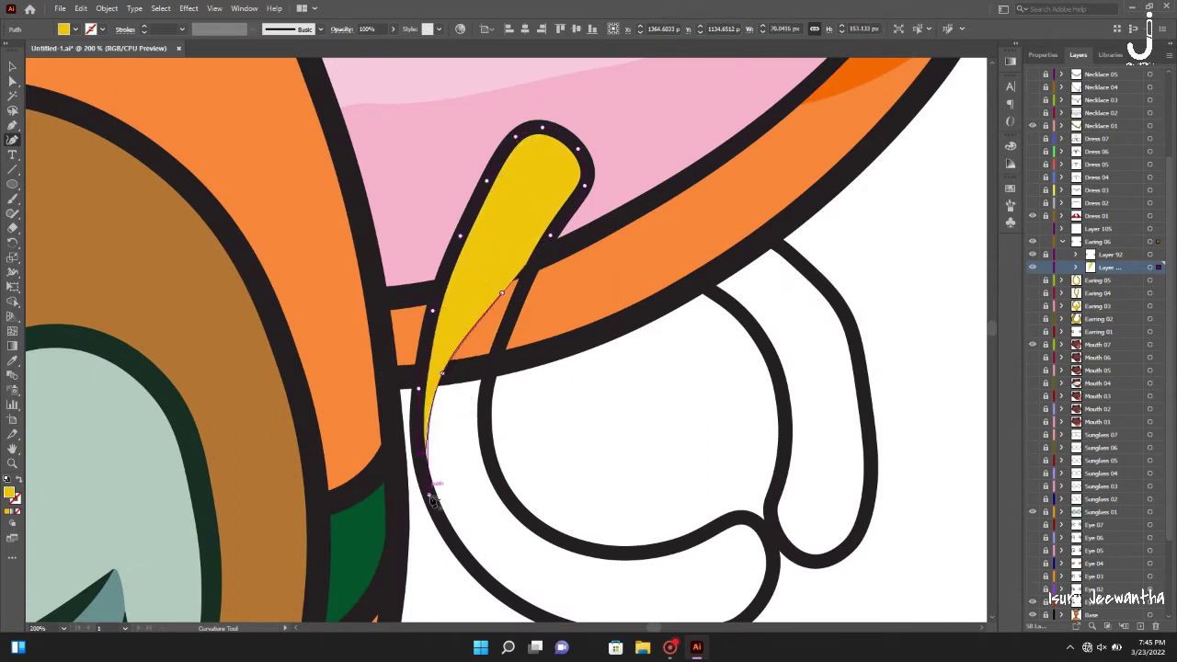
pyautogui.scroll(-2, 647, 304)
pyautogui.hscroll(3, 646, 304)
pyautogui.click(624, 168)
pyautogui.click(604, 175)
pyautogui.click(577, 194)
pyautogui.click(555, 212)
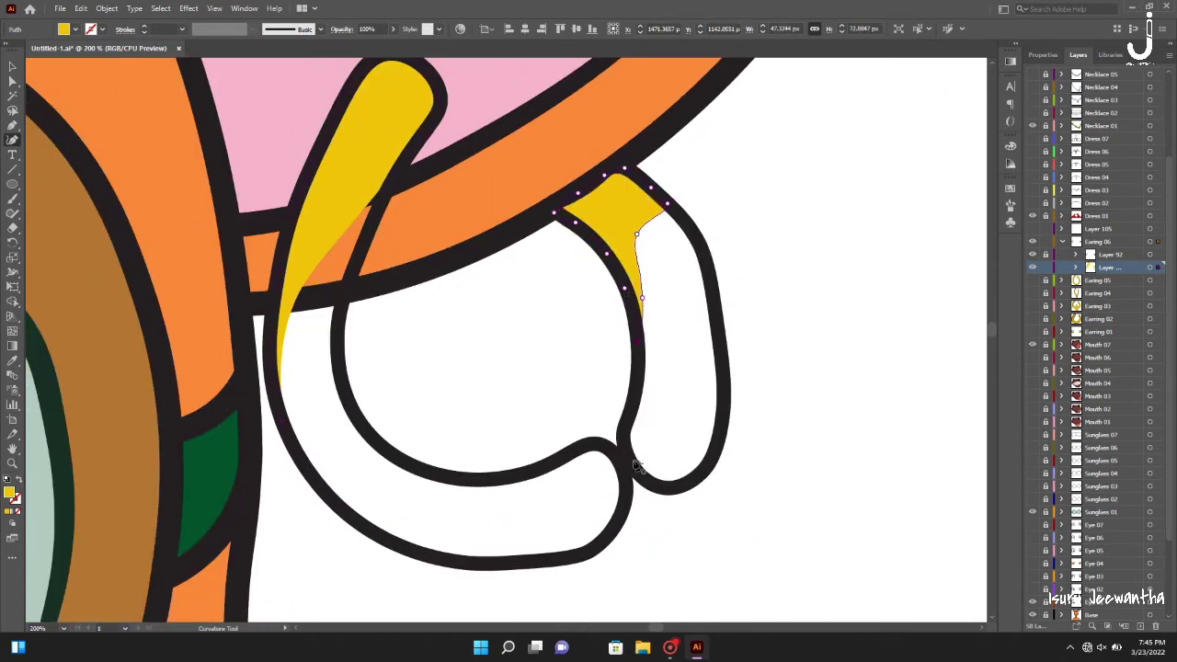
# Trace a fill along the other earring's lower band
pyautogui.hscroll(-10, 638, 467)
pyautogui.scroll(1, 157, 229)
pyautogui.click(423, 333)
pyautogui.click(404, 407)
pyautogui.click(368, 476)
pyautogui.click(230, 543)
pyautogui.click(157, 438)
# Add a yellow fill over the earring's upper-left loop and deselect it
pyautogui.scroll(2, 172, 368)
pyautogui.click(34, 425)
pyautogui.click(131, 329)
pyautogui.click(181, 311)
pyautogui.click(119, 250)
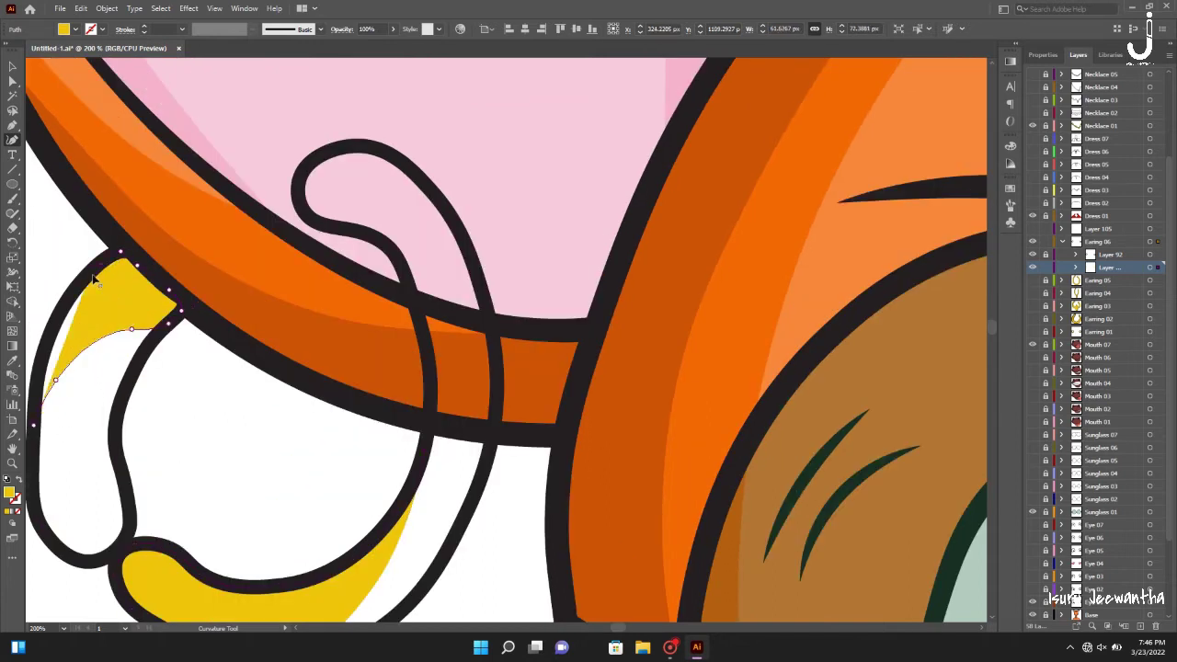
pyautogui.hotkey('ctrl', '0')
pyautogui.hotkey('ctrl', 'shift', 'a')
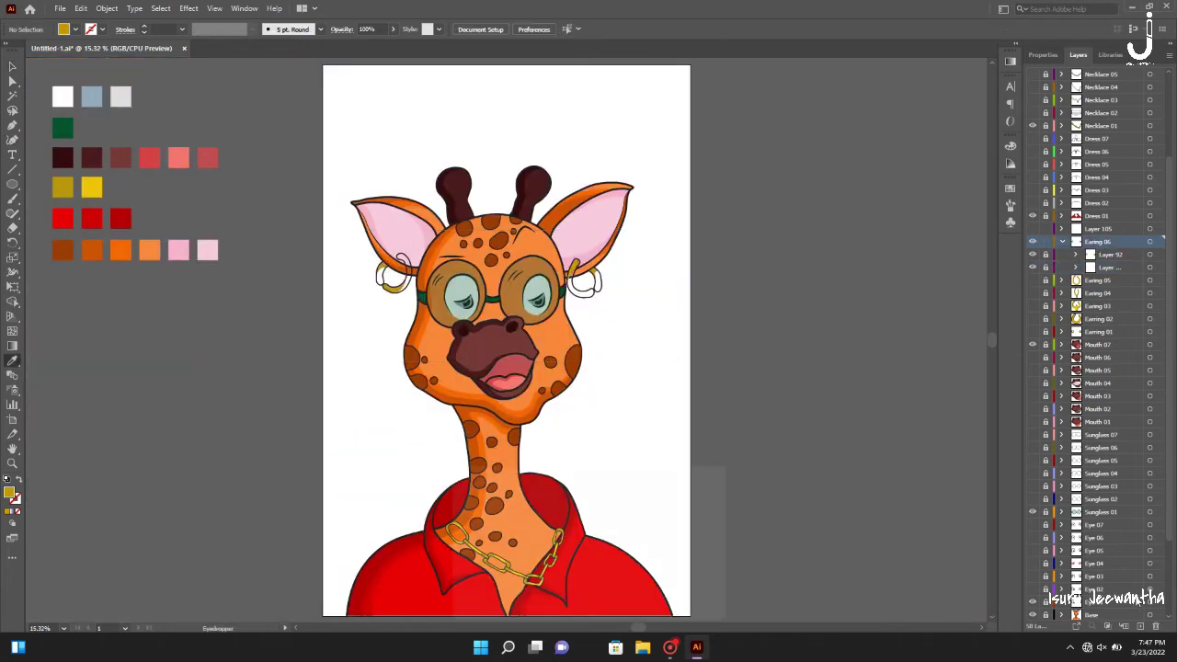
# Sample a darker gold and trace a shadow around the earring's lower loop
pyautogui.press('i')
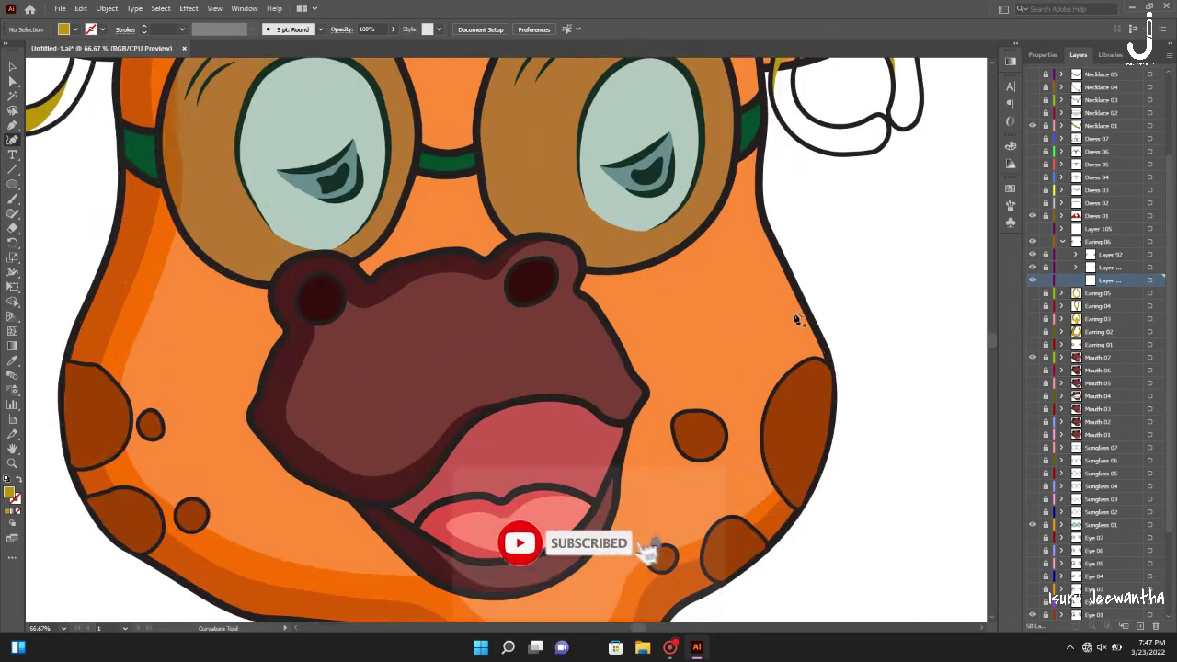
pyautogui.scroll(5, 599, 360)
pyautogui.click(536, 138)
pyautogui.click(513, 177)
pyautogui.click(483, 252)
pyautogui.click(479, 303)
pyautogui.click(578, 389)
pyautogui.click(679, 365)
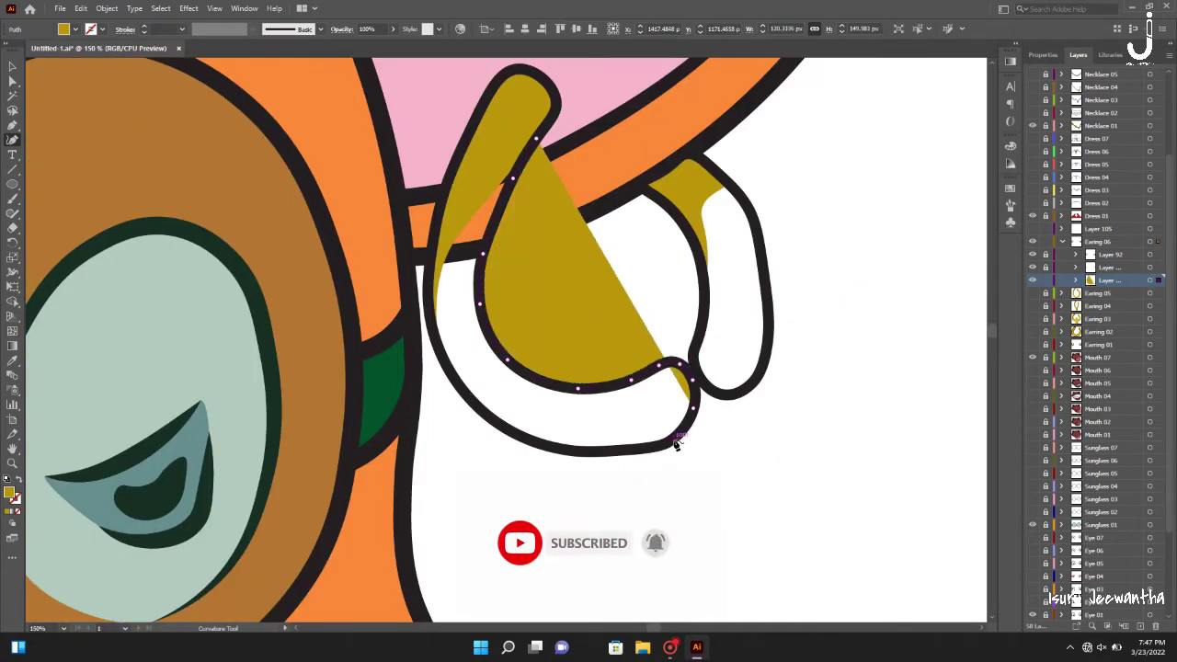
pyautogui.click(672, 440)
pyautogui.click(516, 434)
pyautogui.click(434, 338)
# Extend the darker gold shadow up both earring arms and close the shape
pyautogui.click(427, 279)
pyautogui.click(469, 178)
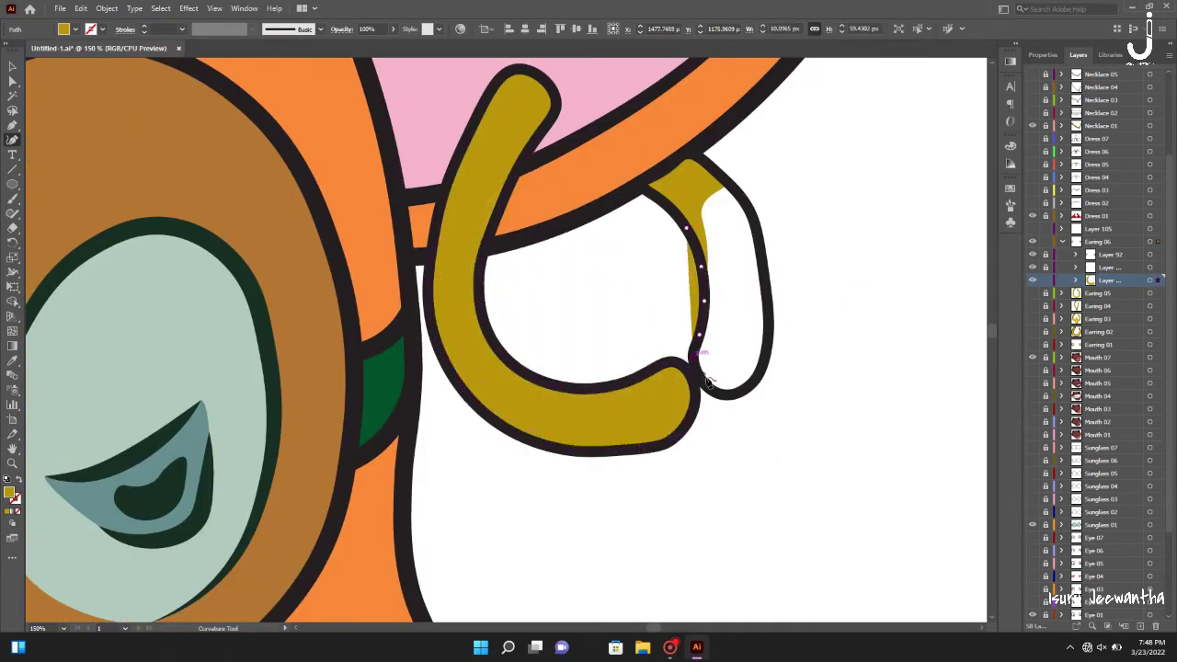
pyautogui.click(727, 394)
pyautogui.click(759, 373)
pyautogui.click(768, 316)
pyautogui.click(757, 232)
pyautogui.click(745, 203)
# Begin a yellow fill over the other earring's upper outline
pyautogui.hotkey('ctrl', '0')
pyautogui.scroll(5, 171, 362)
pyautogui.scroll(3, 172, 362)
pyautogui.click(13, 139)
pyautogui.scroll(5, 457, 141)
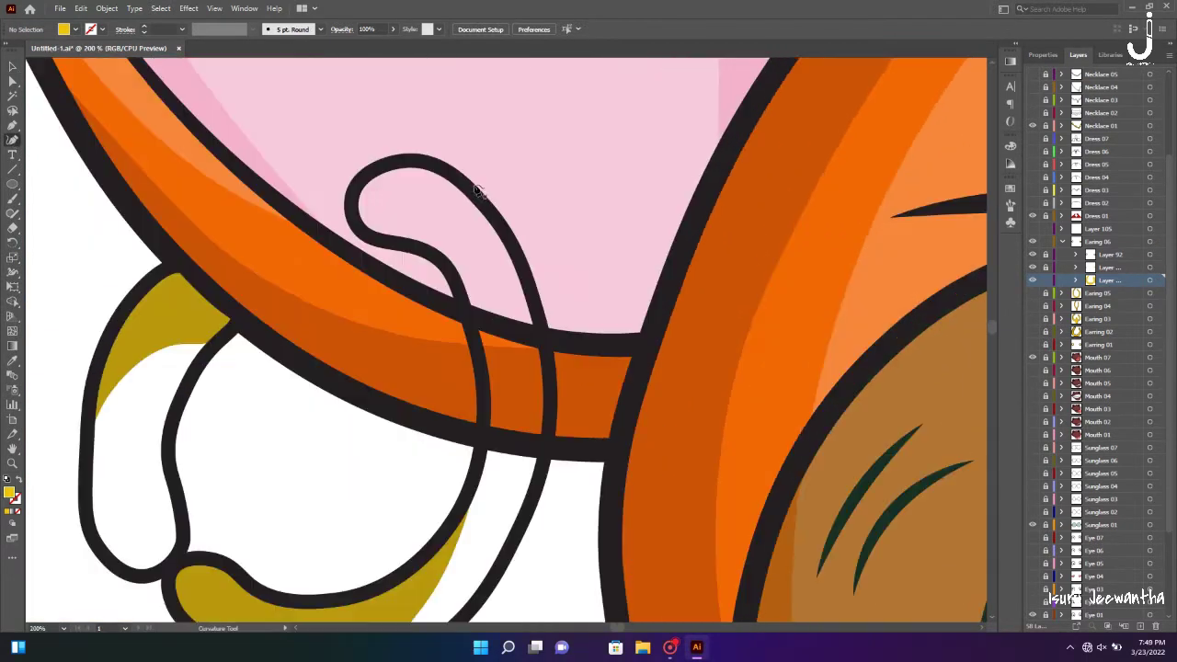
pyautogui.click(471, 501)
pyautogui.click(531, 308)
pyautogui.click(450, 188)
# Extend the yellow fill down the earring's right side and close the ring
pyautogui.scroll(-1, 552, 342)
pyautogui.click(551, 338)
pyautogui.scroll(-1, 552, 342)
pyautogui.click(497, 458)
pyautogui.click(294, 546)
pyautogui.click(377, 500)
# Hide the current glasses and show the Sunglasses 02 layer's contents
pyautogui.hscroll(-5, 484, 204)
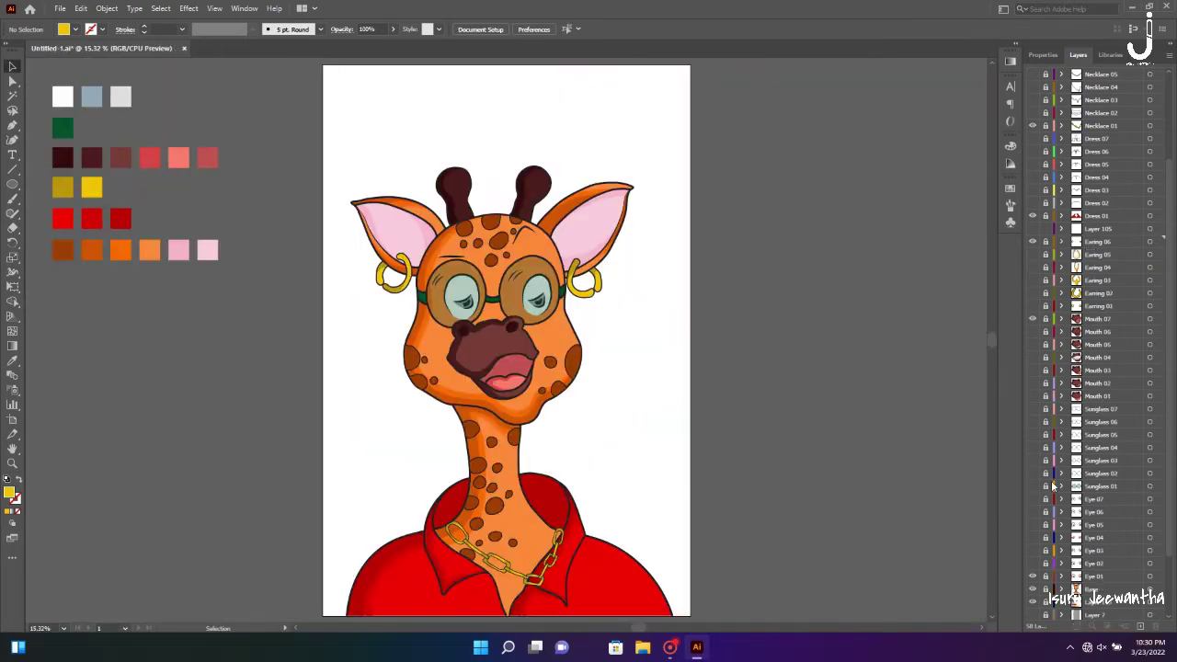
pyautogui.click(1032, 472)
pyautogui.click(1062, 473)
pyautogui.click(1108, 499)
pyautogui.hotkey('ctrl', '=')
pyautogui.hotkey('ctrl', '=')
pyautogui.hotkey('ctrl', '=')
# Draw a hinge piece on the Sunglasses 02 glasses and colour it bright yellow
pyautogui.scroll(3, 693, 372)
pyautogui.hotkey('shift', '~')
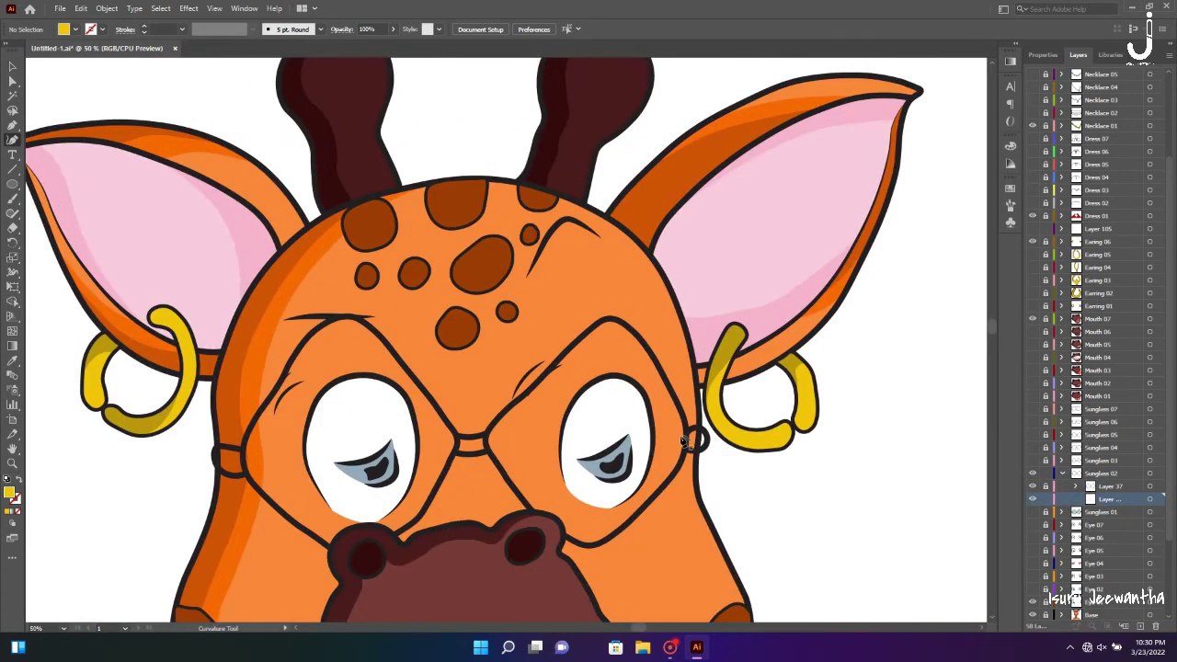
pyautogui.hotkey('ctrl', '=')
pyautogui.click(747, 463)
pyautogui.doubleClick(11, 494)
pyautogui.click(577, 243)
pyautogui.click(715, 245)
# Add a new lens sublayer and trace a yellow fill over the right lens
pyautogui.hscroll(-5, 443, 482)
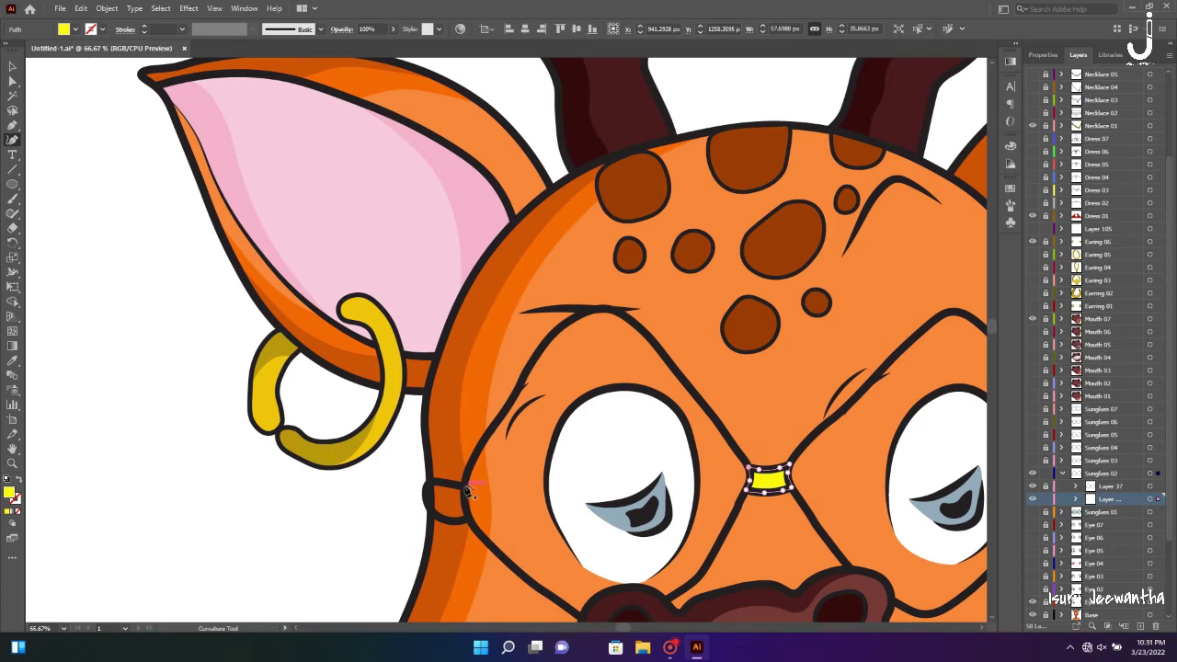
pyautogui.hotkey('ctrl', '-')
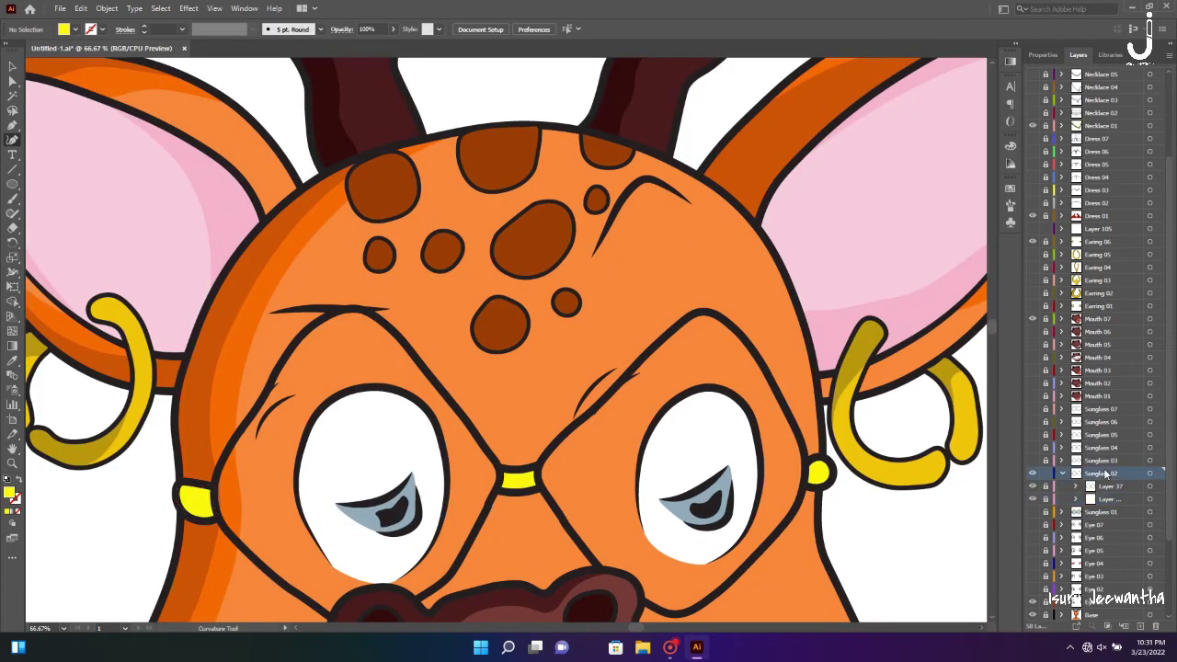
pyautogui.hotkey('ctrl', '=')
pyautogui.click(606, 398)
pyautogui.click(752, 384)
pyautogui.click(806, 306)
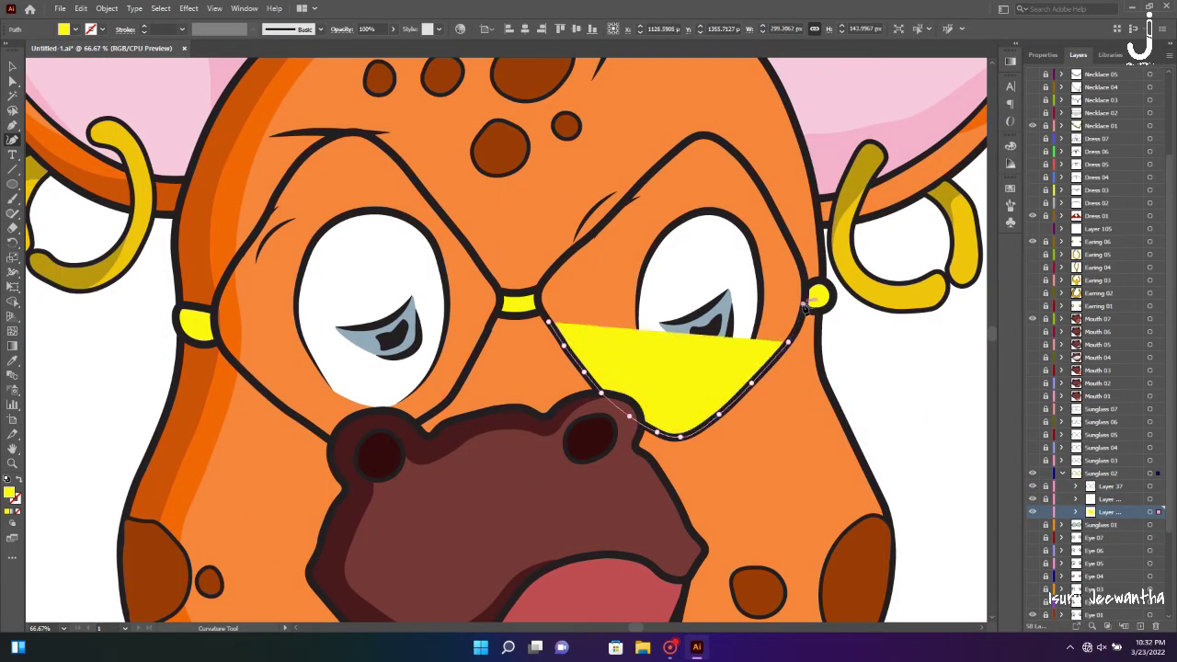
pyautogui.click(779, 217)
pyautogui.click(723, 145)
pyautogui.click(678, 146)
pyautogui.click(624, 201)
pyautogui.click(543, 291)
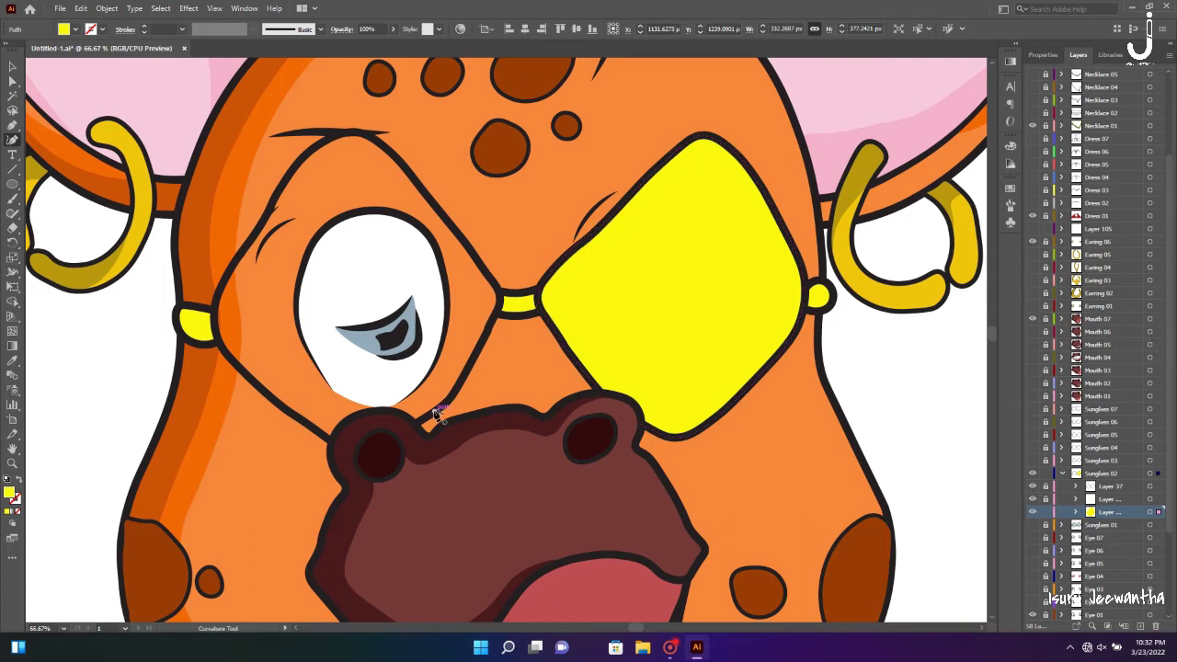
# Trace a yellow fill over the left lens
pyautogui.click(468, 246)
pyautogui.click(411, 174)
pyautogui.click(341, 134)
pyautogui.click(273, 202)
pyautogui.click(227, 274)
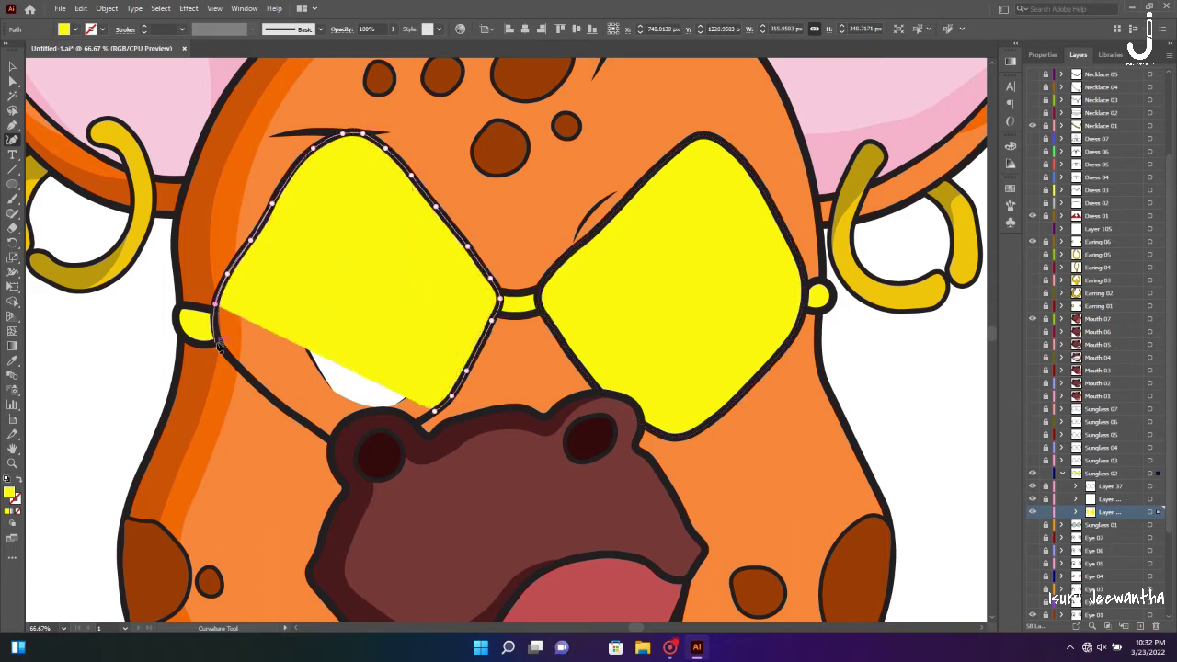
pyautogui.click(273, 400)
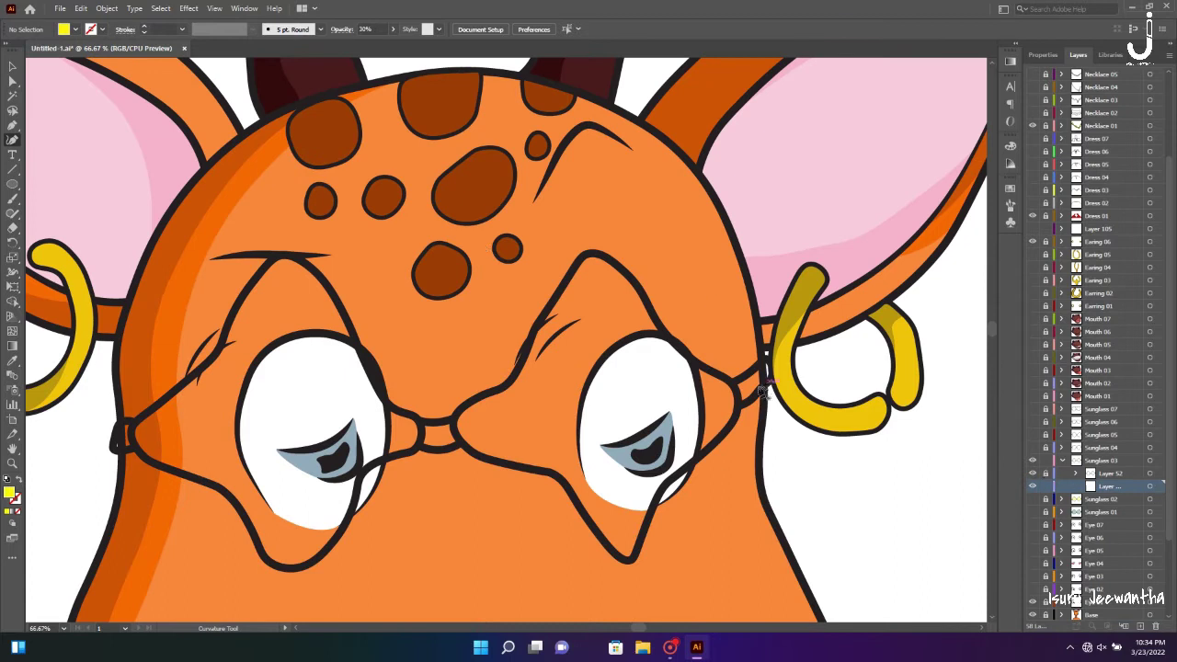
# Draw small hinge pieces on the star-shaped glasses and colour them purple
pyautogui.click(732, 380)
pyautogui.click(765, 358)
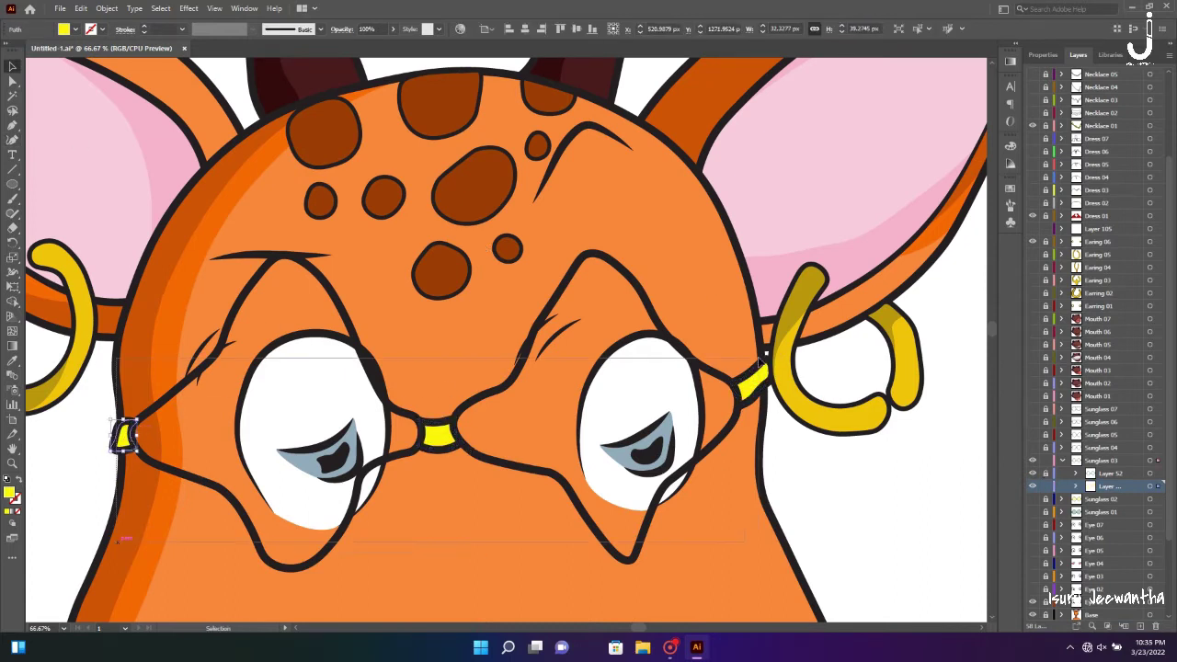
pyautogui.doubleClick(9, 493)
pyautogui.click(704, 242)
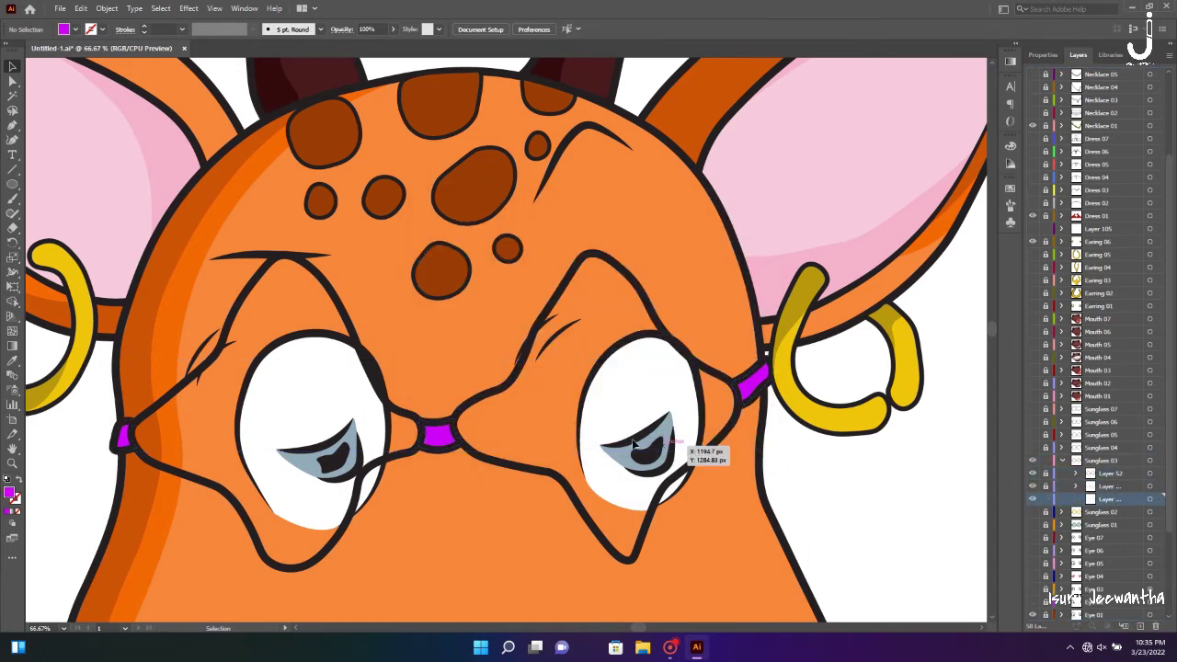
# Trace a purple fill shape over the right star lens
pyautogui.hotkey('shift', '`')
pyautogui.click(575, 501)
pyautogui.click(695, 460)
pyautogui.click(736, 386)
pyautogui.click(688, 354)
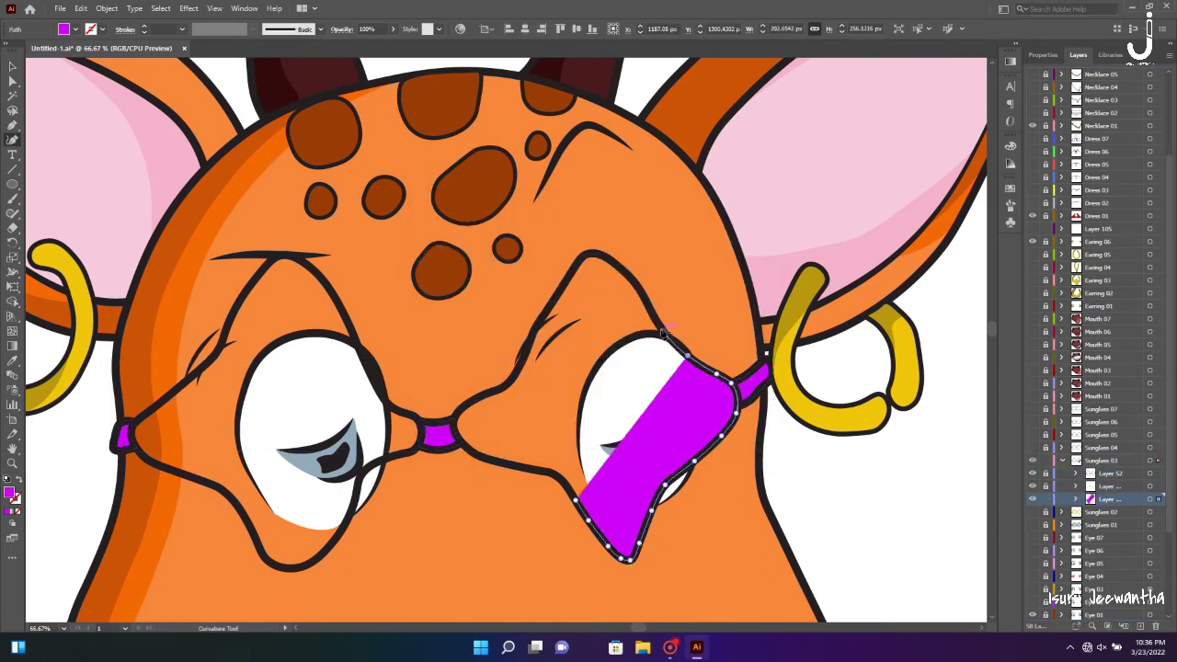
pyautogui.click(596, 255)
pyautogui.click(568, 276)
pyautogui.click(541, 324)
pyautogui.click(502, 383)
pyautogui.click(572, 497)
# Trace the purple left lens, then hide the star-shaped glasses variation
pyautogui.click(368, 371)
pyautogui.click(303, 263)
pyautogui.click(265, 267)
pyautogui.click(224, 342)
pyautogui.click(132, 428)
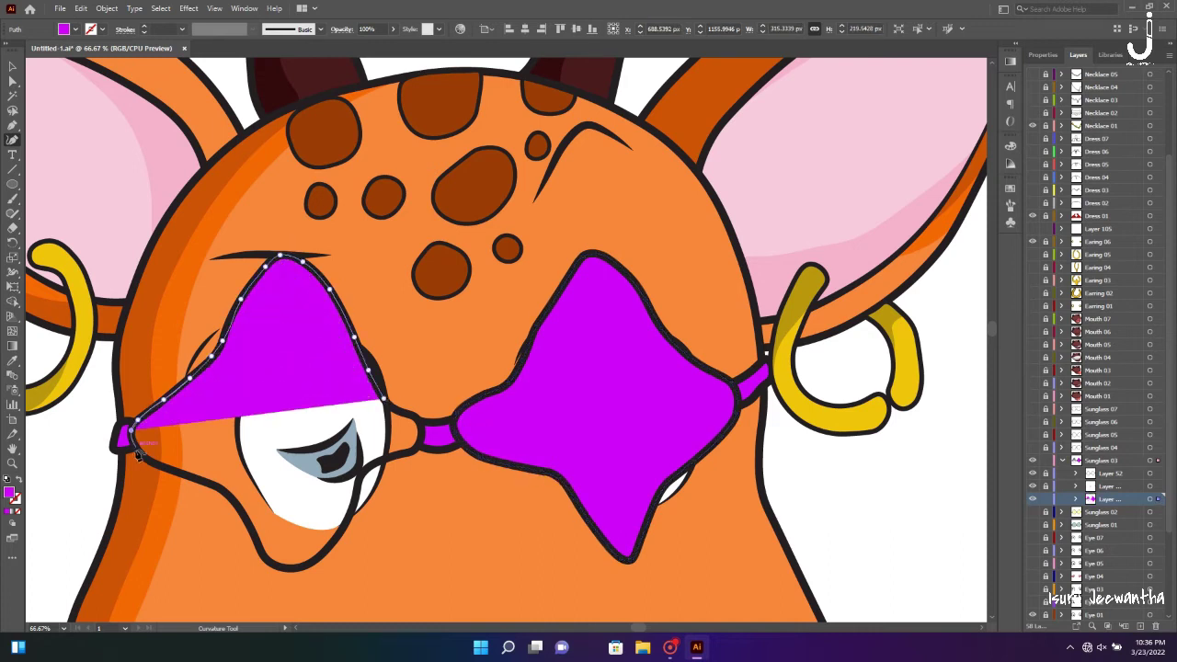
pyautogui.click(160, 466)
pyautogui.click(200, 480)
pyautogui.click(230, 497)
pyautogui.click(251, 529)
pyautogui.click(265, 555)
pyautogui.click(317, 556)
pyautogui.click(416, 425)
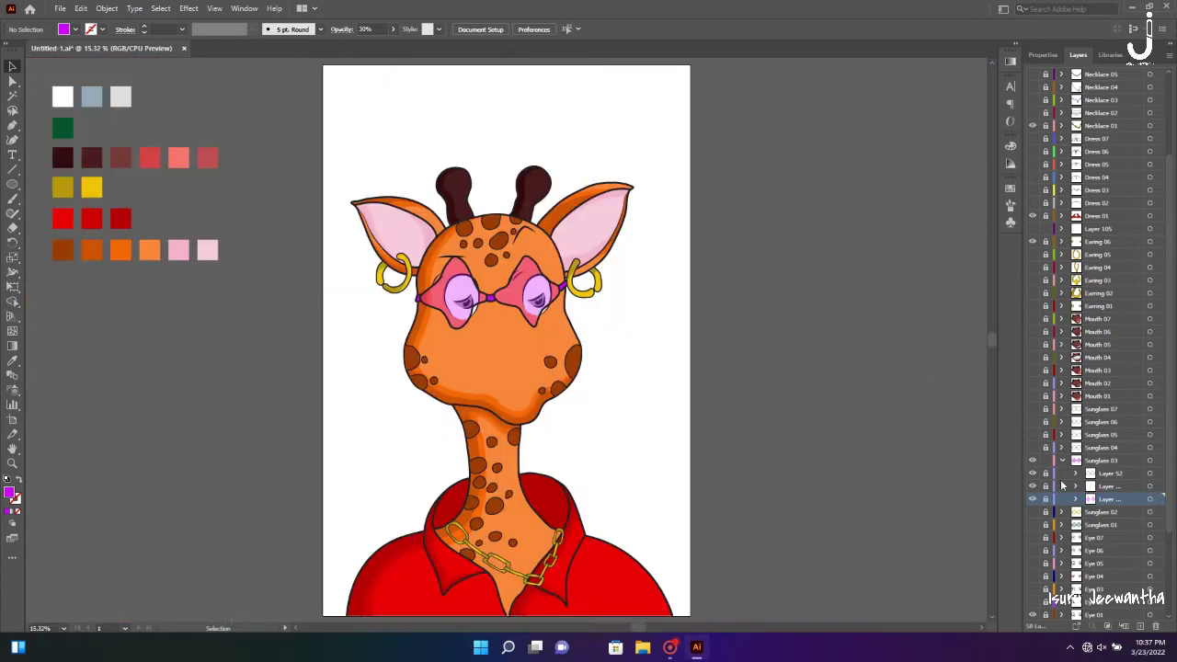
pyautogui.click(1062, 460)
# Collapse Sunglasses 03, then show and expand the Sunglasses 04 heart-glasses layer
pyautogui.click(1032, 460)
pyautogui.click(1032, 447)
pyautogui.click(1063, 447)
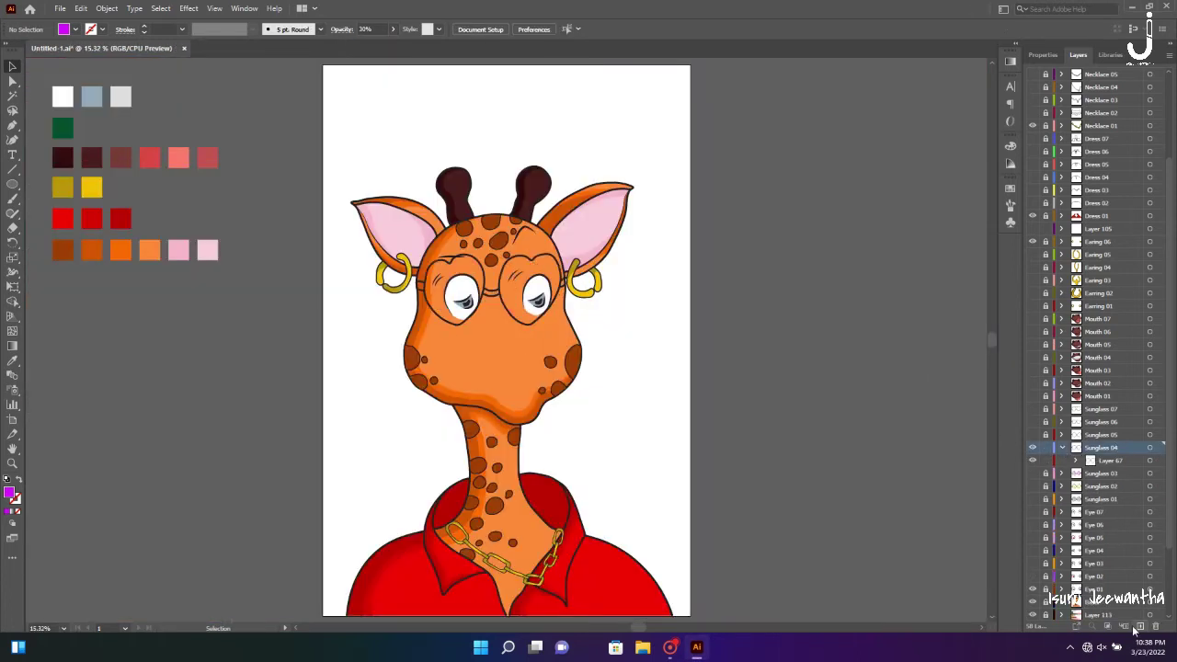
pyautogui.scroll(5, 504, 286)
# Draw small hinge pieces beside the earring and set the fill colour to red
pyautogui.hotkey('shift', '~')
pyautogui.hotkey('ctrl', '+')
pyautogui.click(853, 371)
pyautogui.click(878, 370)
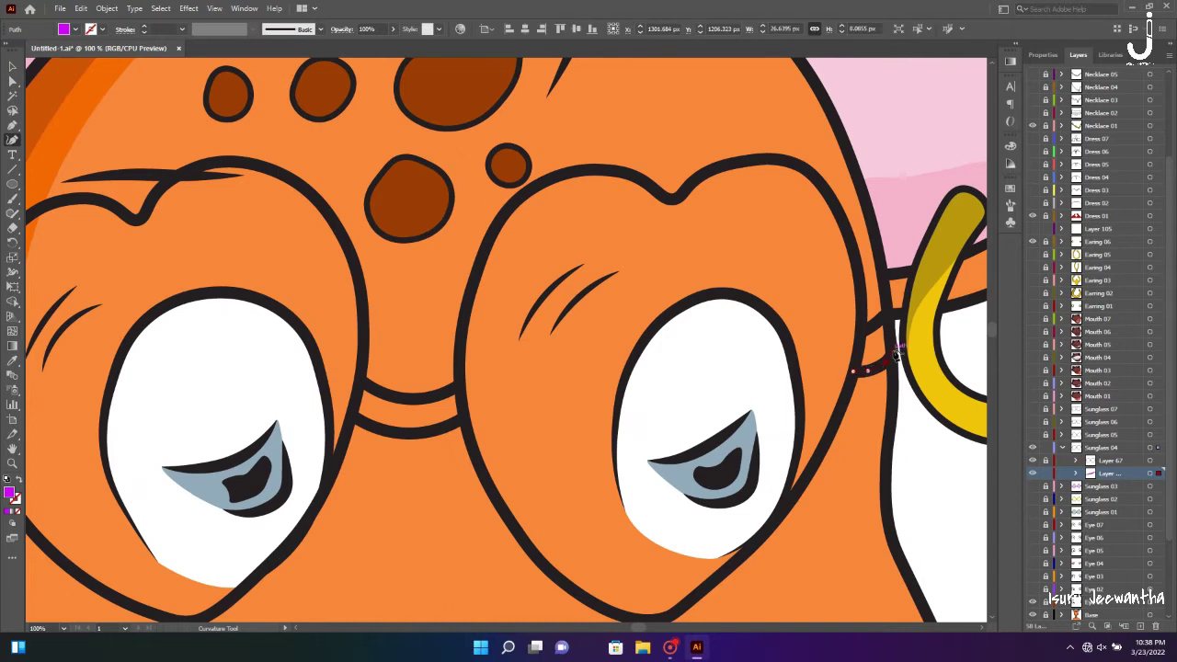
pyautogui.doubleClick(9, 492)
pyautogui.press('Return')
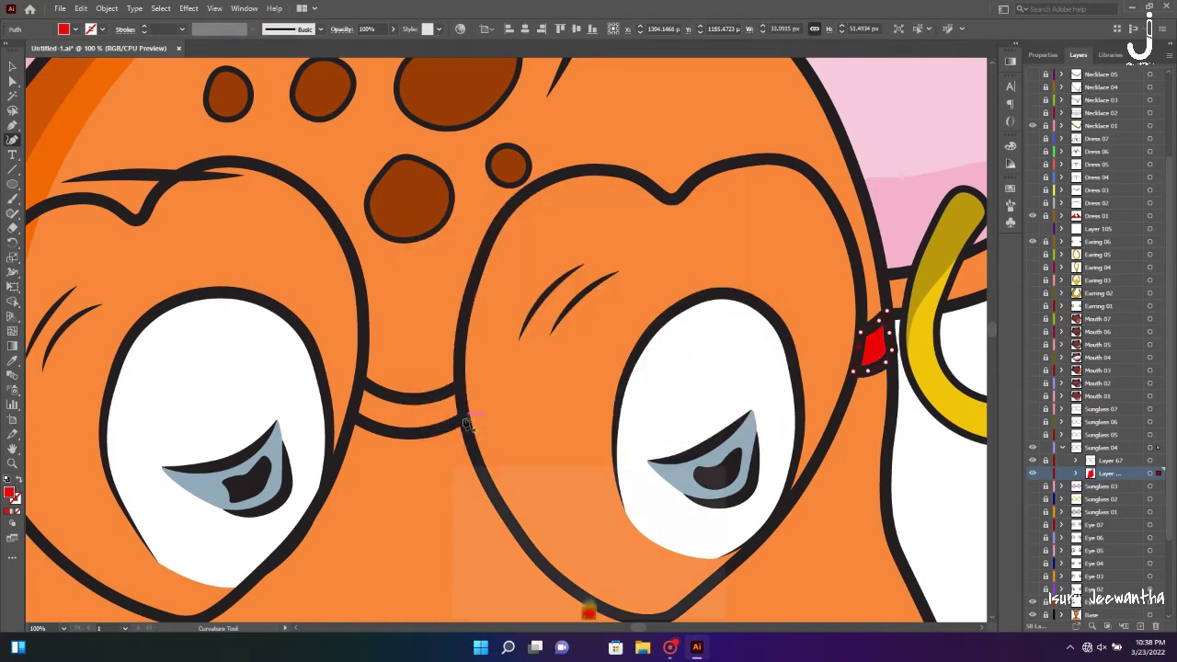
# Draw a red piece across the glasses bridge
pyautogui.click(358, 385)
pyautogui.click(460, 384)
pyautogui.click(464, 416)
pyautogui.click(353, 416)
pyautogui.hscroll(-5, 304, 419)
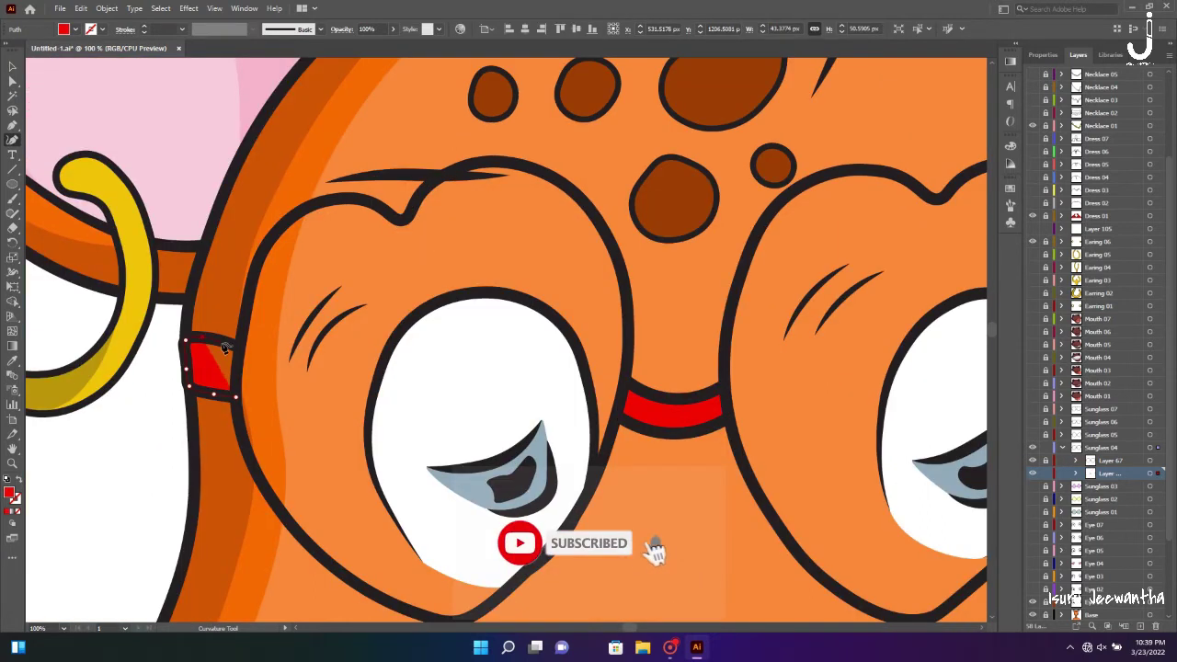
pyautogui.scroll(-4, 413, 494)
# Trace a red heart-shaped lens around the left eye with the Curvature tool
pyautogui.click(386, 465)
pyautogui.click(512, 453)
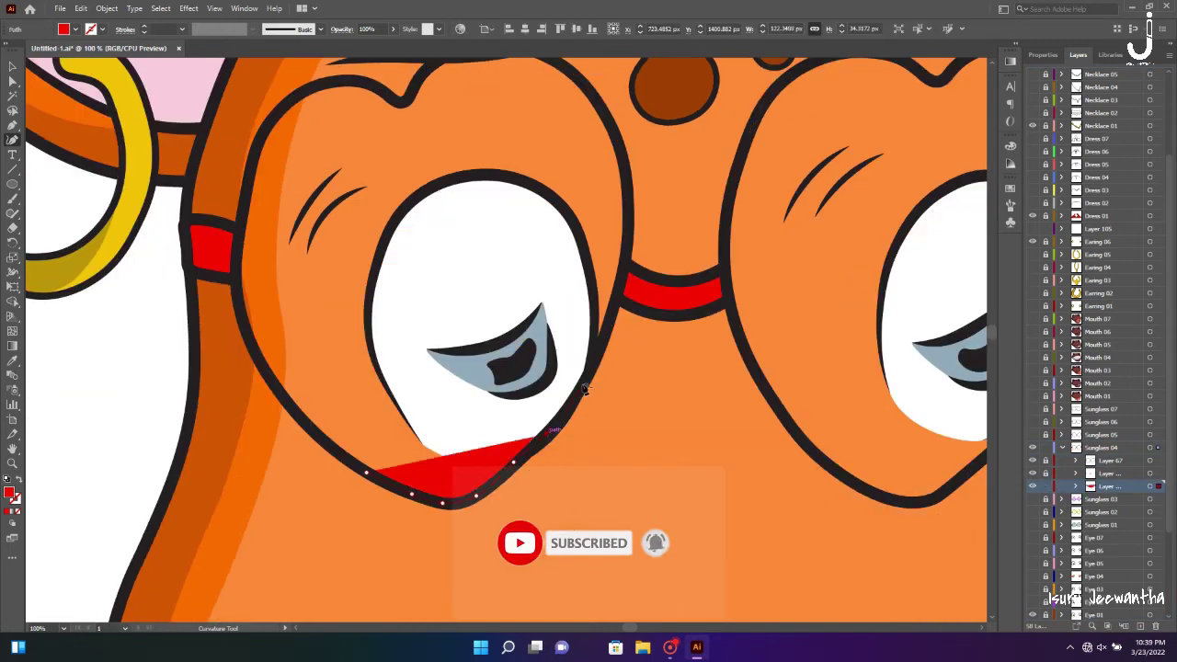
pyautogui.click(583, 374)
pyautogui.click(614, 295)
pyautogui.scroll(5, 617, 281)
pyautogui.click(506, 195)
pyautogui.click(349, 231)
pyautogui.click(270, 267)
pyautogui.click(236, 405)
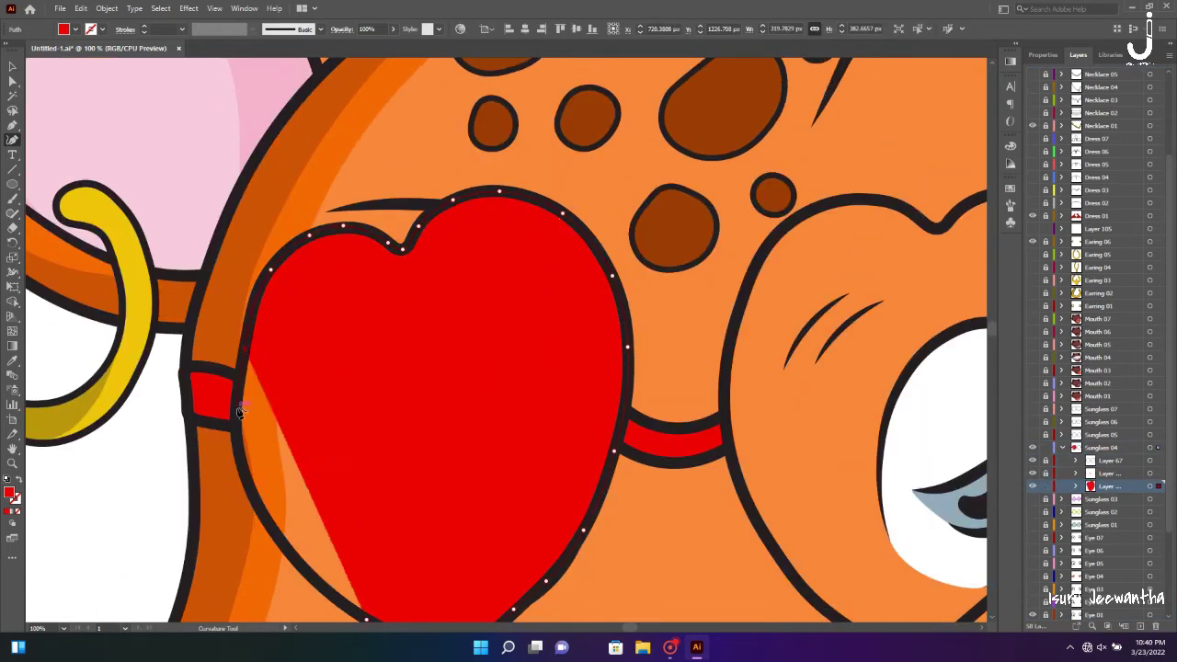
pyautogui.click(286, 546)
# Trace a red lens following the right heart frame, then deselect it
pyautogui.scroll(-3, 367, 536)
pyautogui.hscroll(5, 368, 536)
pyautogui.click(593, 559)
pyautogui.click(680, 499)
pyautogui.click(775, 365)
pyautogui.click(774, 143)
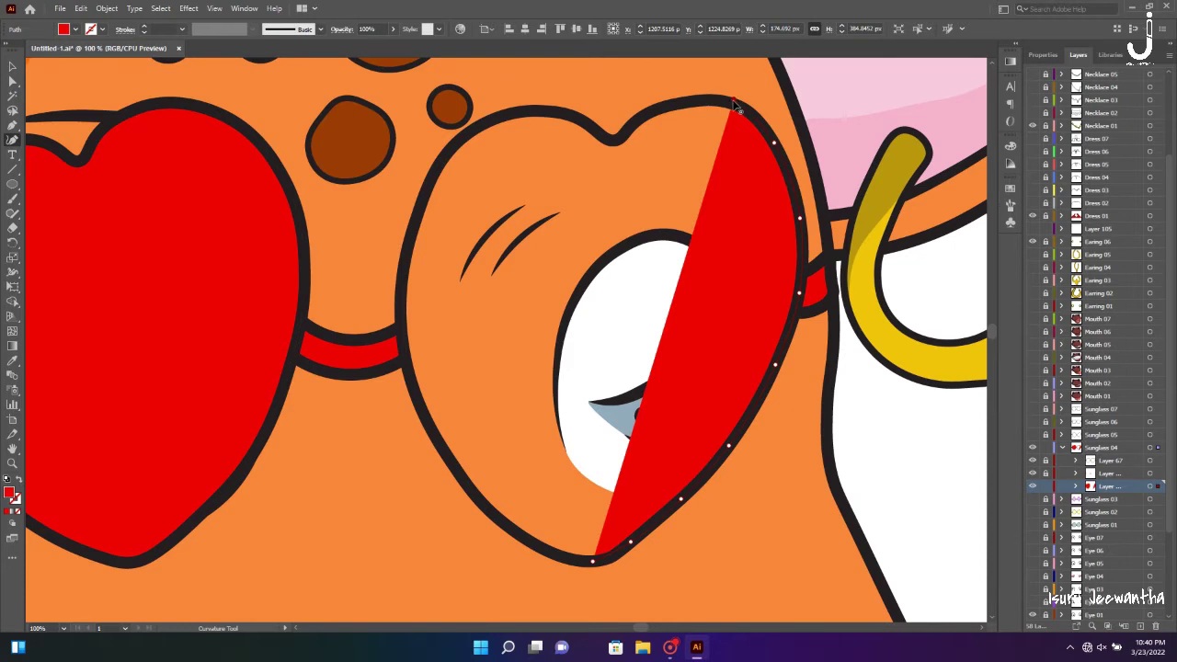
pyautogui.click(662, 108)
pyautogui.click(617, 140)
pyautogui.click(590, 125)
pyautogui.click(540, 110)
pyautogui.click(482, 124)
pyautogui.click(462, 476)
pyautogui.click(491, 511)
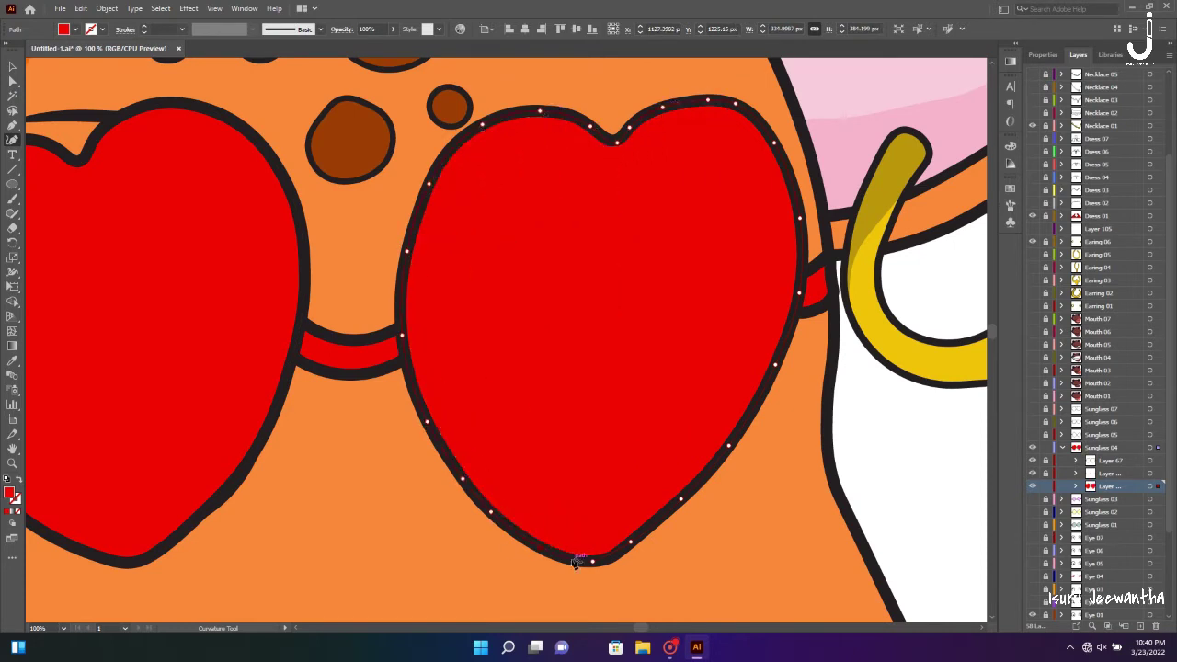
pyautogui.hotkey('ctrl', 'shift', 'a')
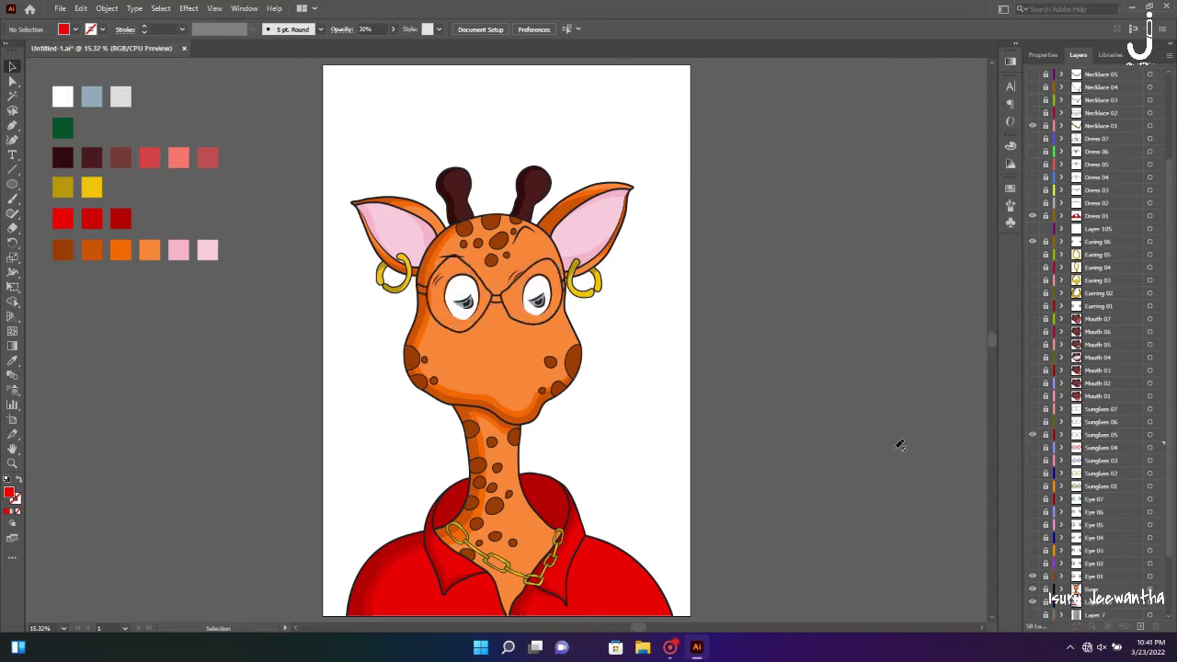
# Expand the Sunglasses 05 layer and set the fill colour to #0000ff
pyautogui.click(1074, 432)
pyautogui.scroll(4, 672, 243)
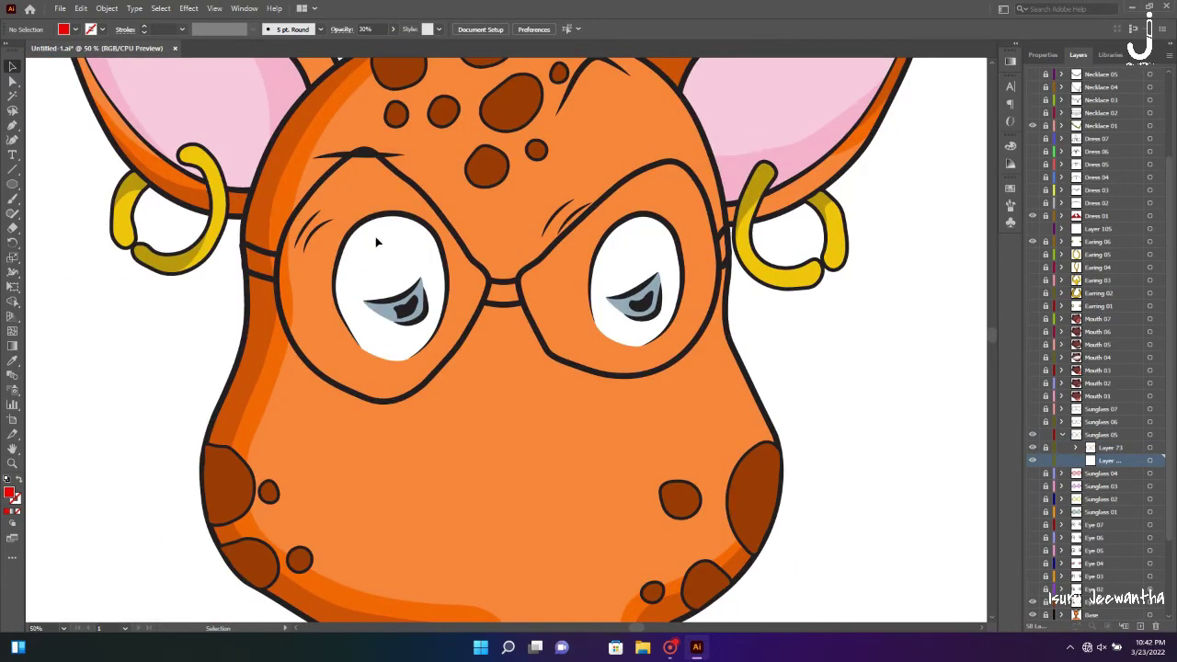
pyautogui.hotkey('shift', '~')
pyautogui.doubleClick(10, 492)
pyautogui.write('0000ff')
pyautogui.press('Return')
# Draw the blue left arm shape and reshape the bottom of the left lens frame
pyautogui.click(268, 252)
pyautogui.click(246, 246)
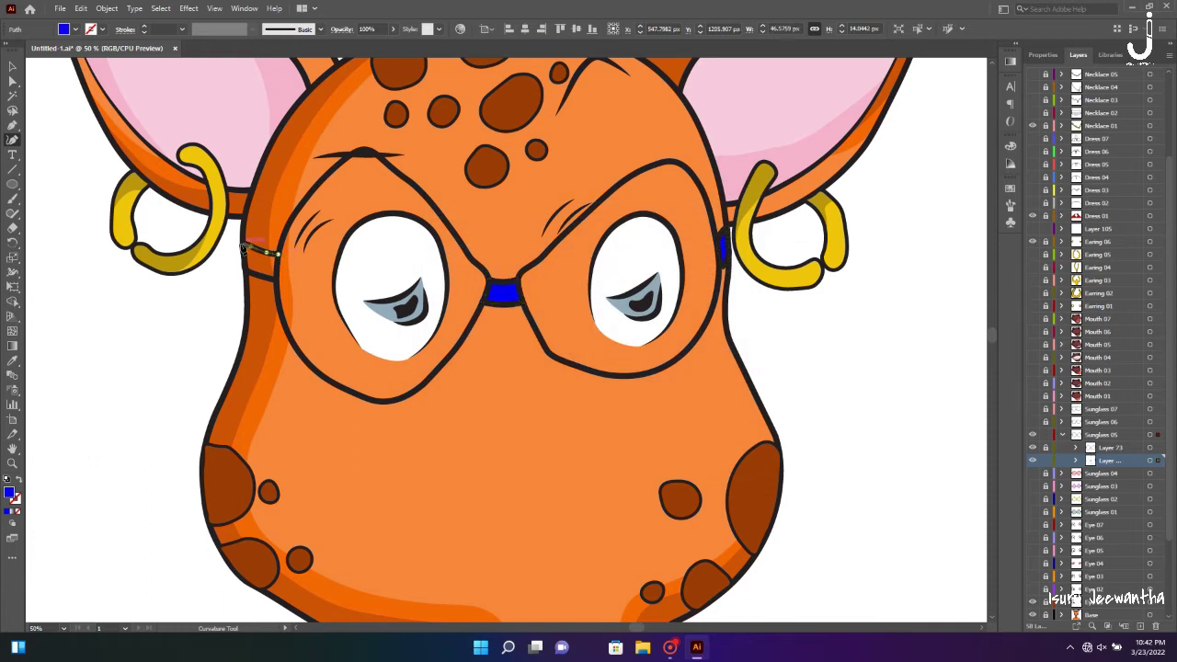
pyautogui.keyDown('ctrl'); pyautogui.click(906, 458); pyautogui.keyUp('ctrl')
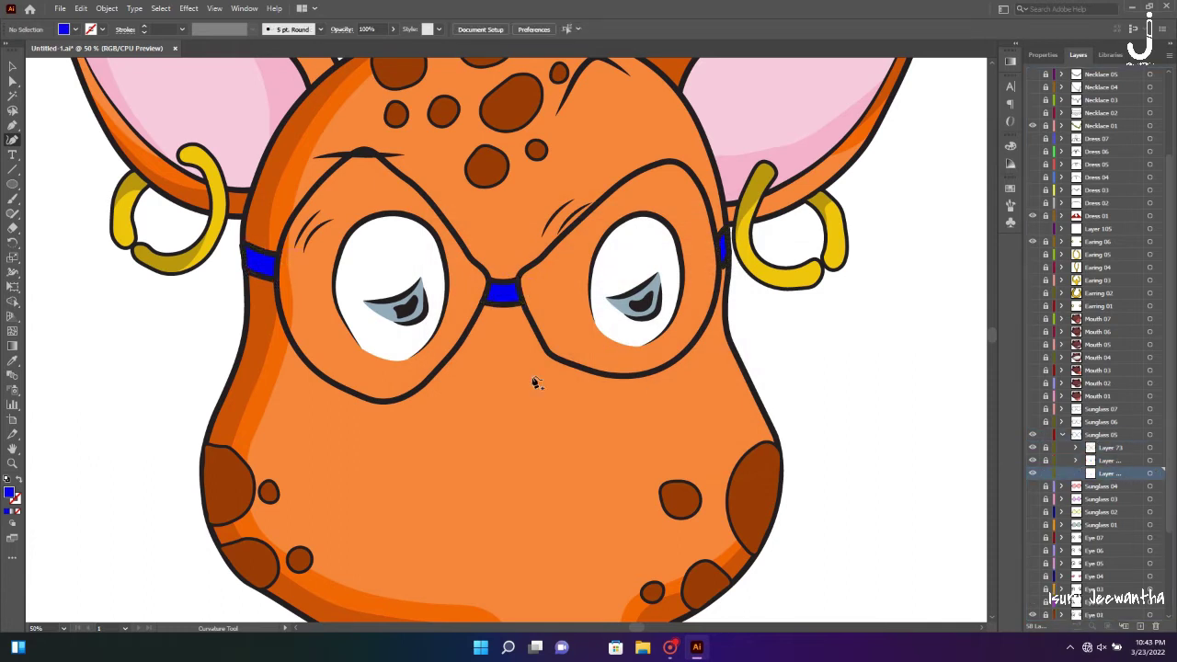
pyautogui.hotkey('shift', '`')
pyautogui.click(392, 167)
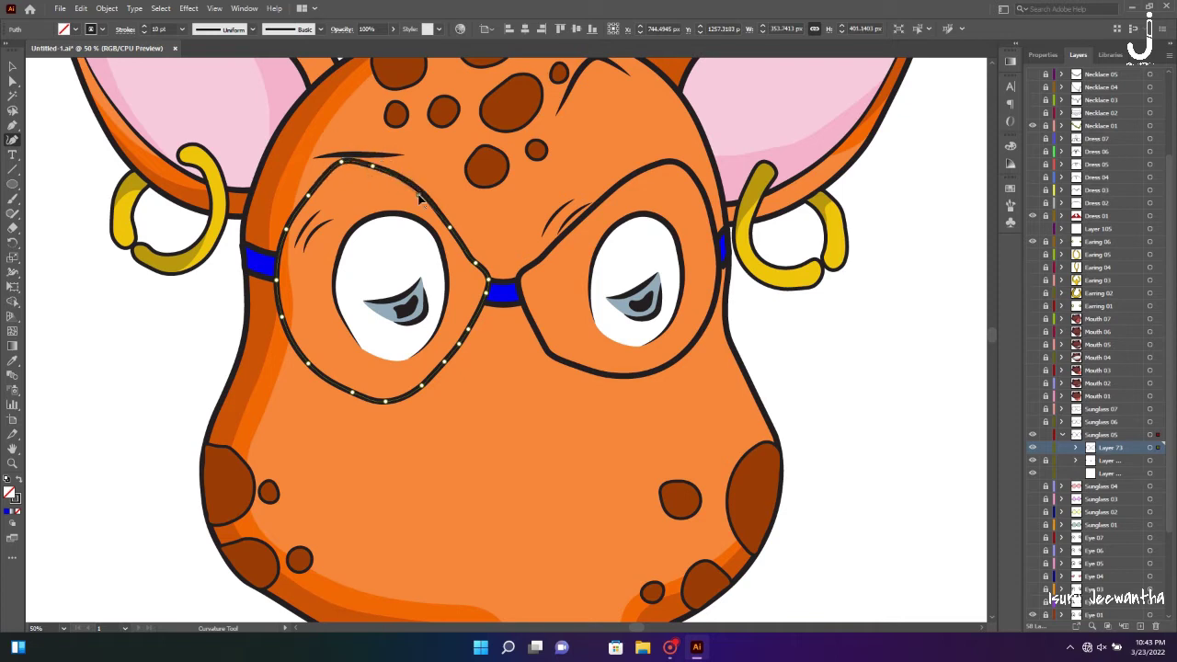
pyautogui.moveTo(420, 390); pyautogui.dragTo(420, 383)
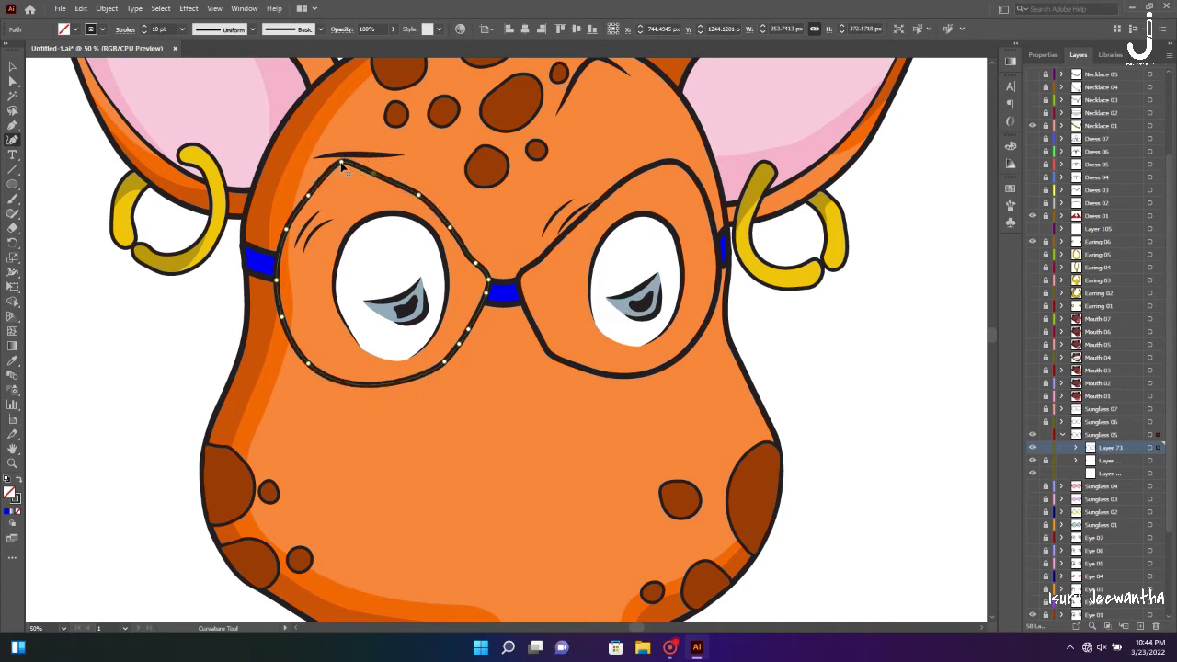
# Give the right lens frame the bridge's blue using the Eyedropper
pyautogui.click(628, 378)
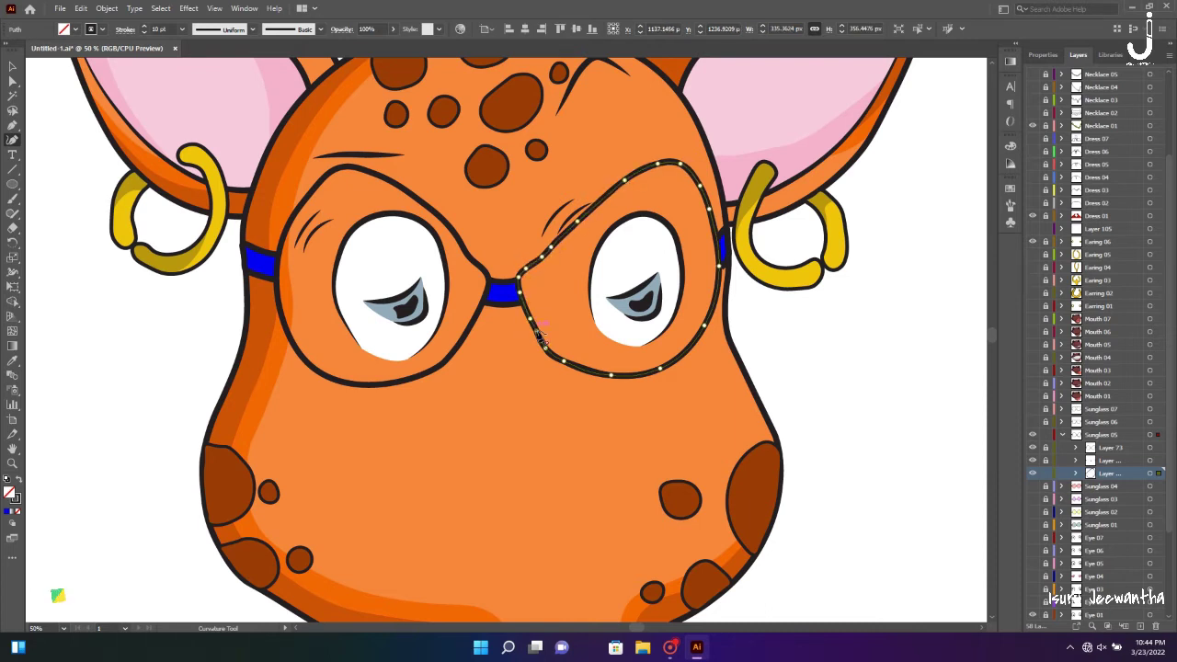
pyautogui.press('i')
pyautogui.click(503, 292)
# Trace a blue lens shape around the left lens
pyautogui.hotkey('shift', '`')
pyautogui.click(408, 193)
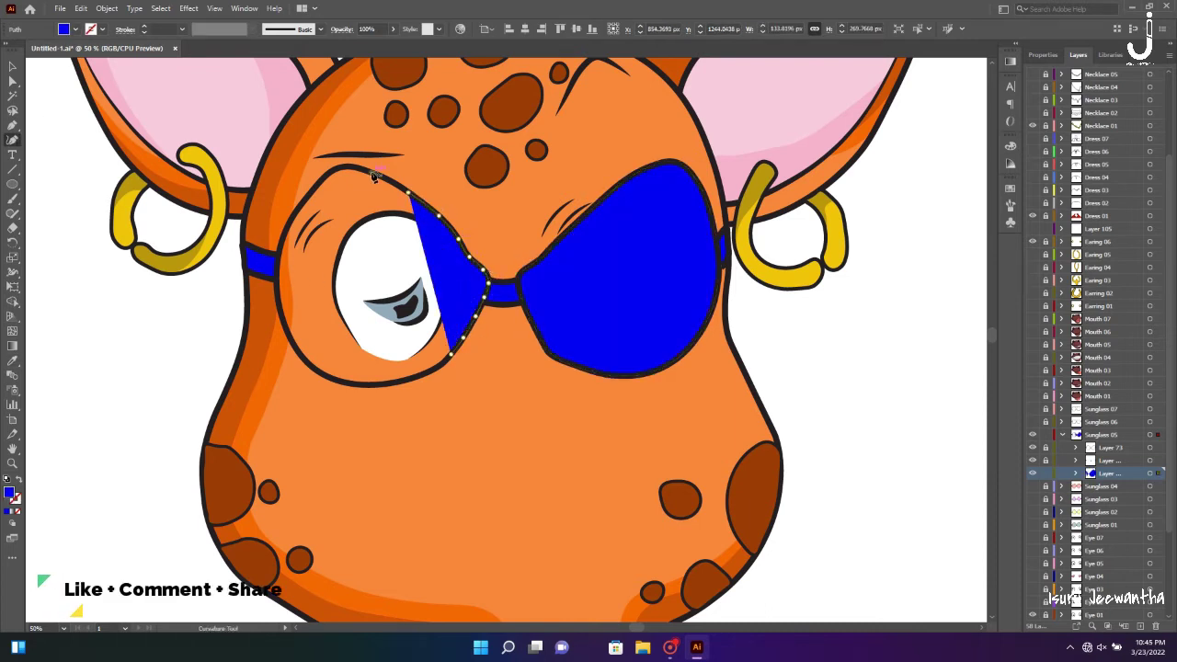
pyautogui.click(310, 194)
pyautogui.click(277, 297)
pyautogui.click(321, 374)
pyautogui.click(410, 379)
pyautogui.click(450, 354)
# Lower the blue glasses shapes to 30% opacity and fit the artboard in view
pyautogui.click(393, 29)
pyautogui.moveTo(392, 46); pyautogui.dragTo(359, 46)
pyautogui.hotkey('ctrl', '0')
pyautogui.click(1046, 434)
# Hide Sunglasses 05, show and expand Sunglasses 06, and zoom in on the glasses
pyautogui.click(1032, 434)
pyautogui.click(1032, 421)
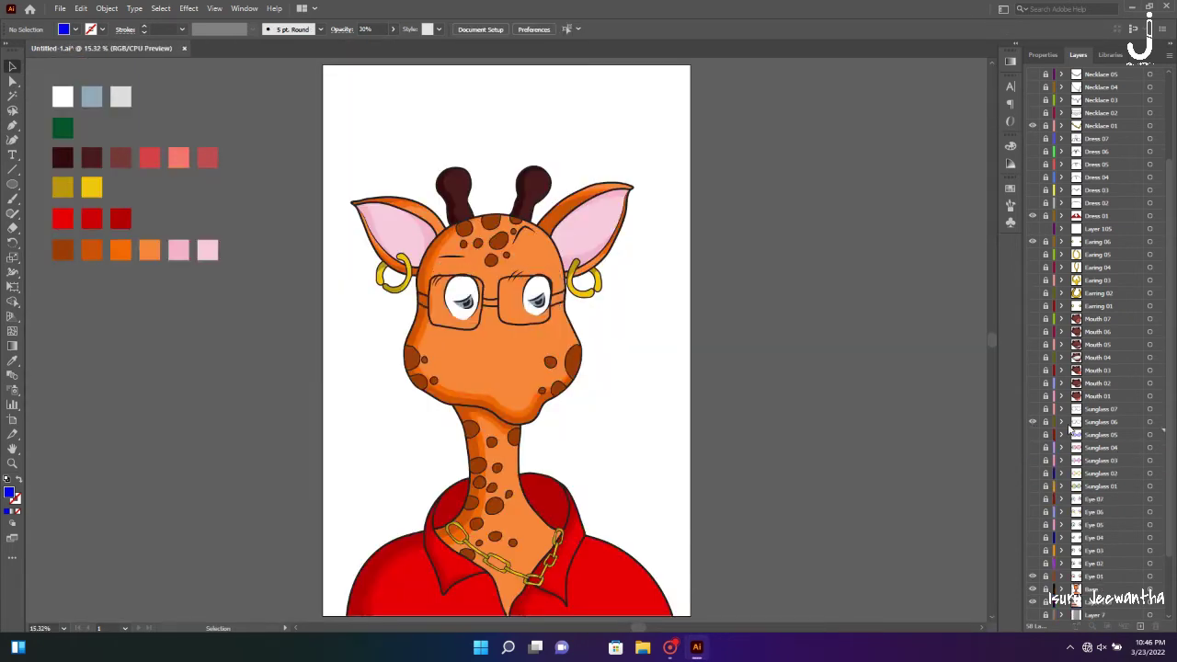
pyautogui.click(1062, 421)
pyautogui.hotkey('ctrl', '+')
pyautogui.hotkey('ctrl', '+')
pyautogui.hotkey('ctrl', '+')
pyautogui.click(318, 293)
pyautogui.hotkey('shift', '`')
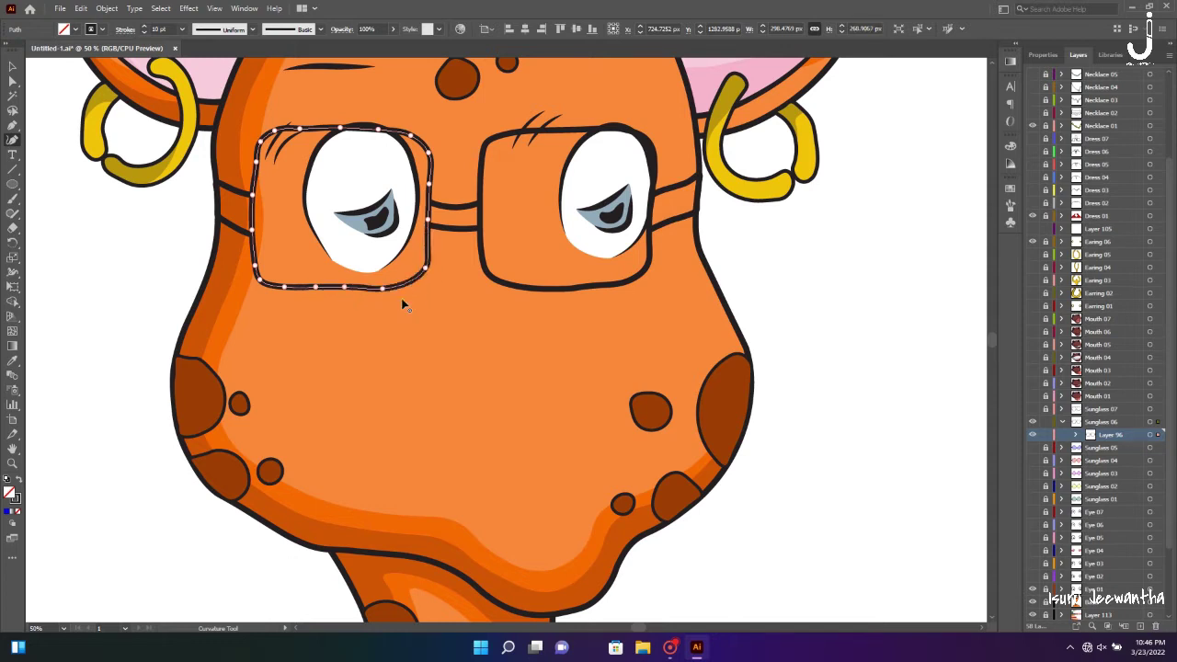
# Start the right glasses arm shape and set the fill colour to magenta
pyautogui.click(655, 231)
pyautogui.click(669, 224)
pyautogui.click(685, 219)
pyautogui.hotkey('ctrl', '+')
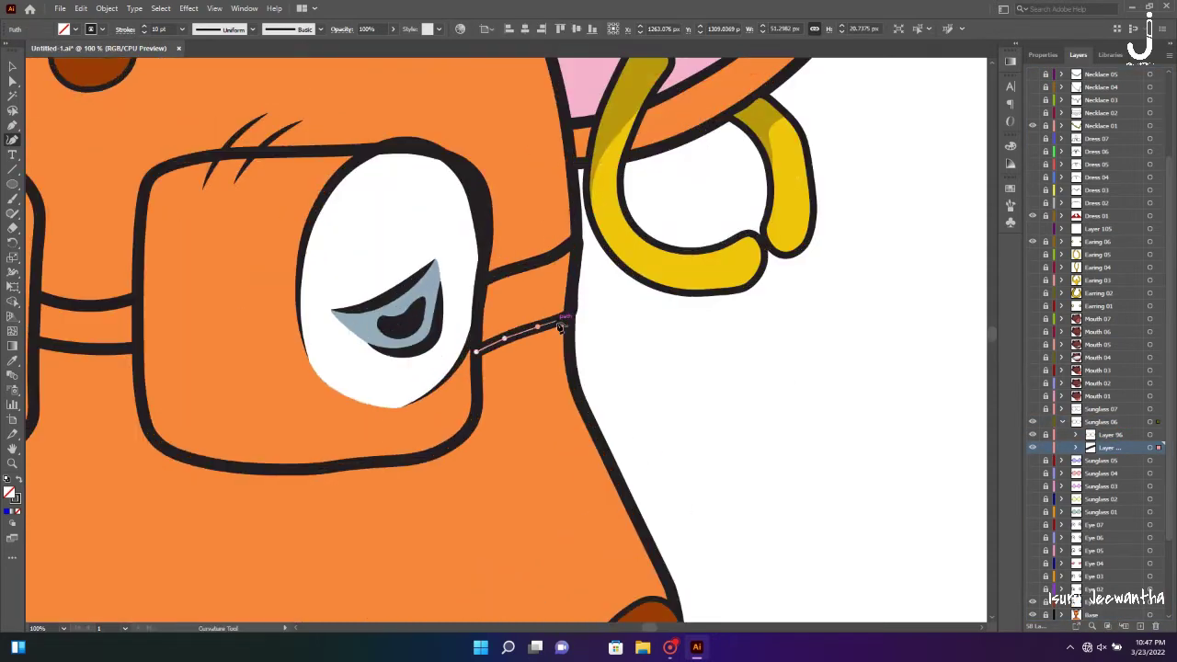
pyautogui.doubleClick(11, 495)
pyautogui.moveTo(606, 334); pyautogui.dragTo(615, 266)
pyautogui.press('Return')
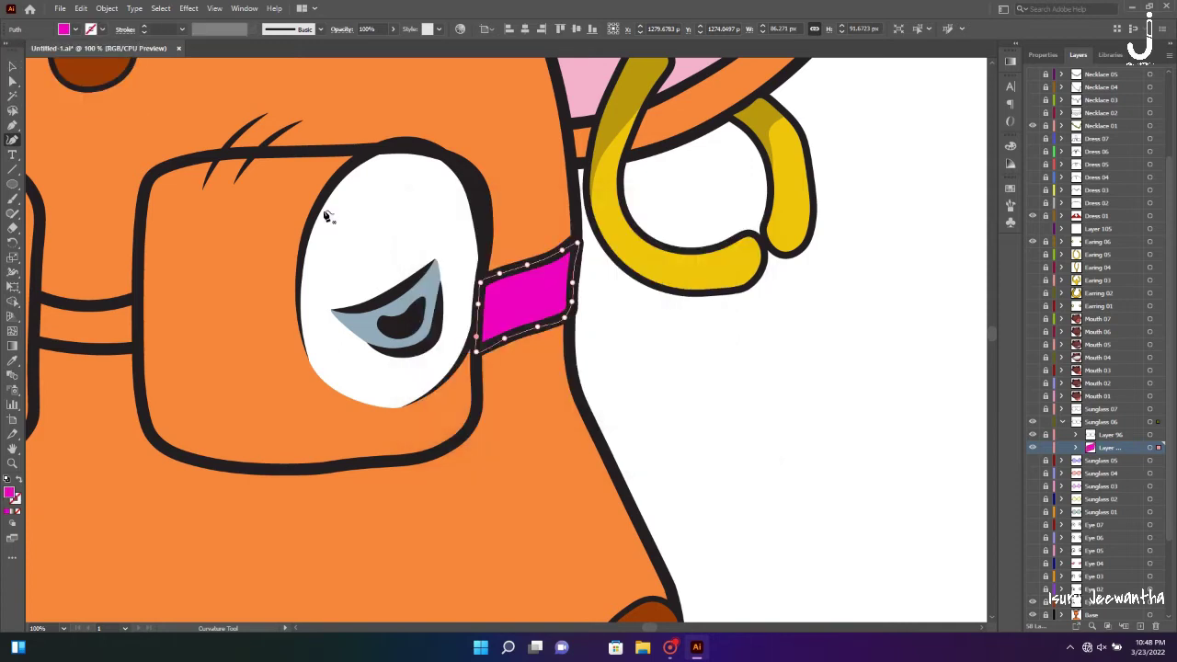
# Draw the magenta bridge shape between the lenses
pyautogui.hscroll(-5, 506, 340)
pyautogui.click(357, 347)
pyautogui.click(357, 301)
pyautogui.click(314, 304)
pyautogui.click(280, 307)
# Draw the magenta left glasses arm shape
pyautogui.click(263, 346)
pyautogui.hscroll(-5, 358, 359)
pyautogui.click(343, 357)
pyautogui.click(343, 280)
pyautogui.click(274, 260)
pyautogui.click(276, 322)
pyautogui.click(273, 261)
pyautogui.hotkey('ctrl', 'shift', 'a')
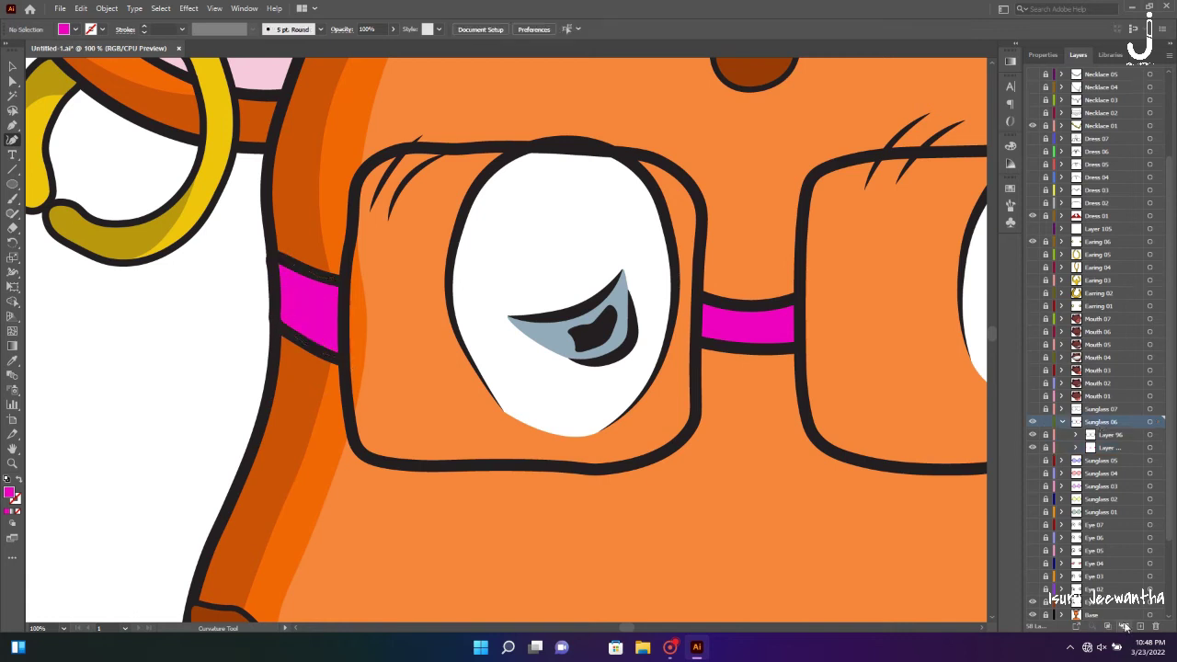
# Trace a magenta lens shape inside the left rectangular lens
pyautogui.click(343, 317)
pyautogui.click(350, 426)
pyautogui.click(505, 465)
pyautogui.click(650, 458)
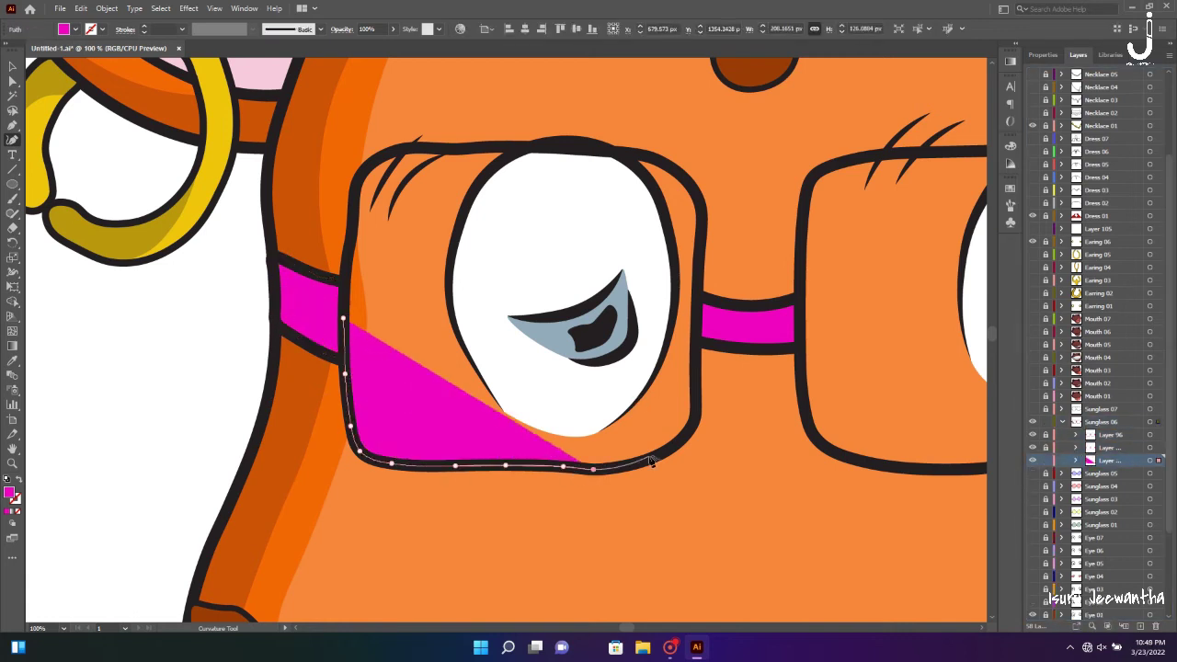
pyautogui.click(697, 333)
pyautogui.click(624, 152)
pyautogui.click(567, 148)
pyautogui.click(499, 148)
pyautogui.click(467, 148)
pyautogui.click(434, 148)
pyautogui.click(402, 149)
pyautogui.click(370, 165)
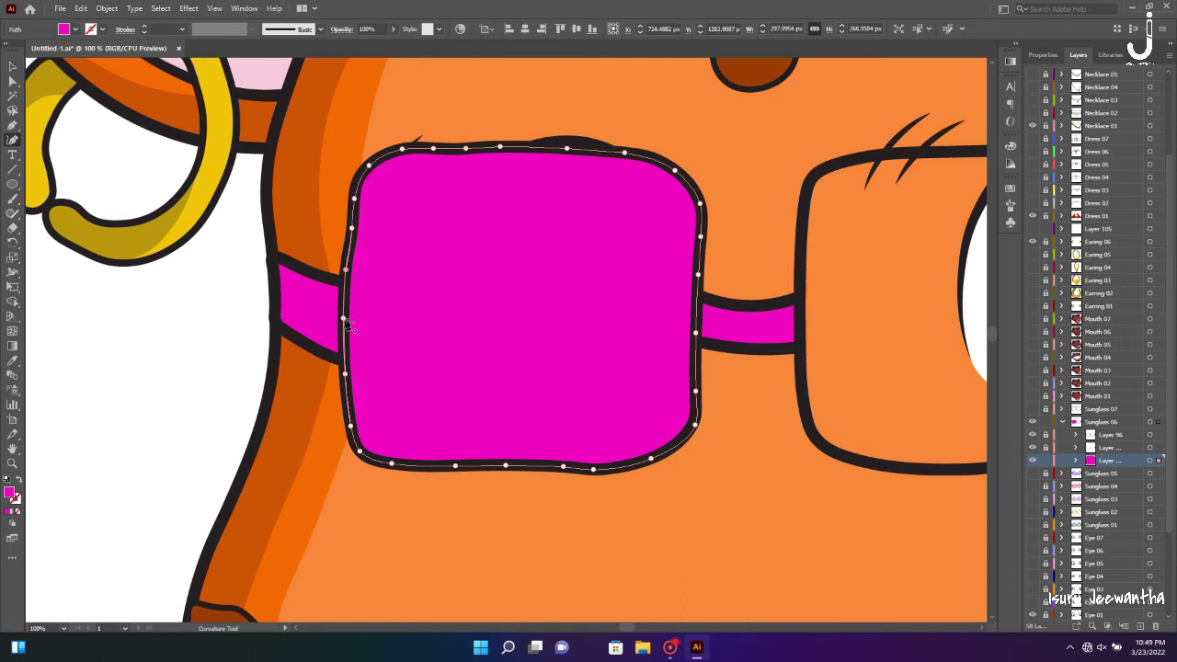
# Trace a magenta lens shape inside the right rectangular lens
pyautogui.hscroll(5, 348, 322)
pyautogui.click(431, 267)
pyautogui.click(431, 366)
pyautogui.click(561, 469)
pyautogui.click(743, 445)
pyautogui.click(771, 322)
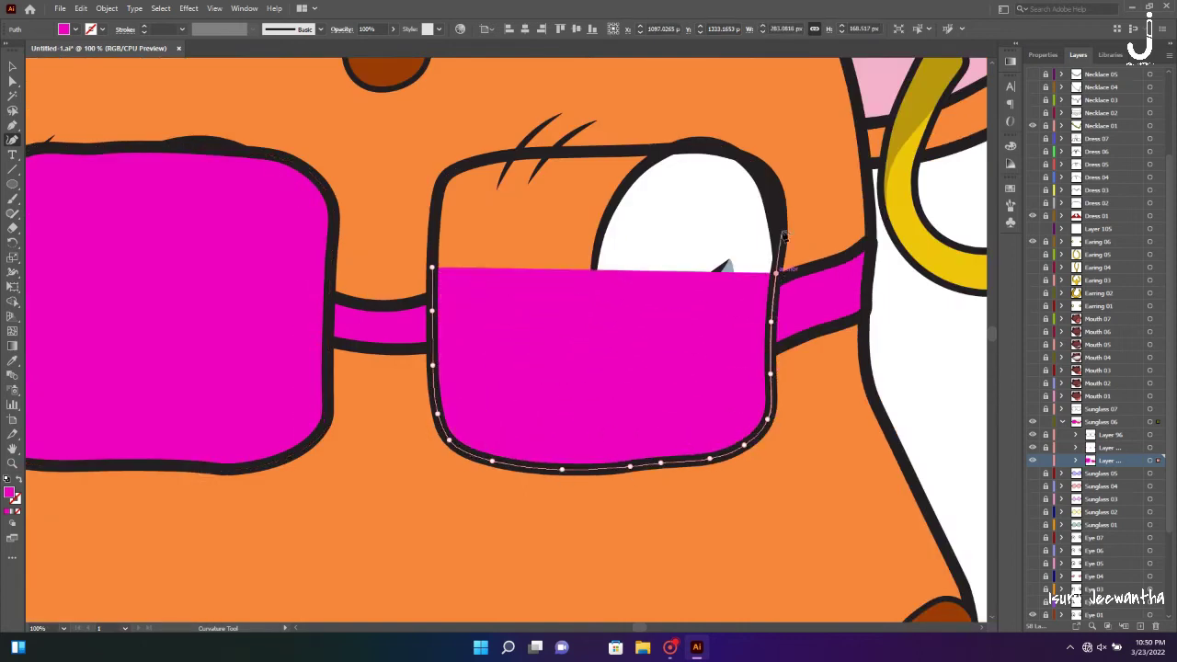
pyautogui.click(780, 198)
pyautogui.click(708, 145)
pyautogui.click(589, 145)
pyautogui.click(497, 152)
pyautogui.click(432, 267)
pyautogui.press('v')
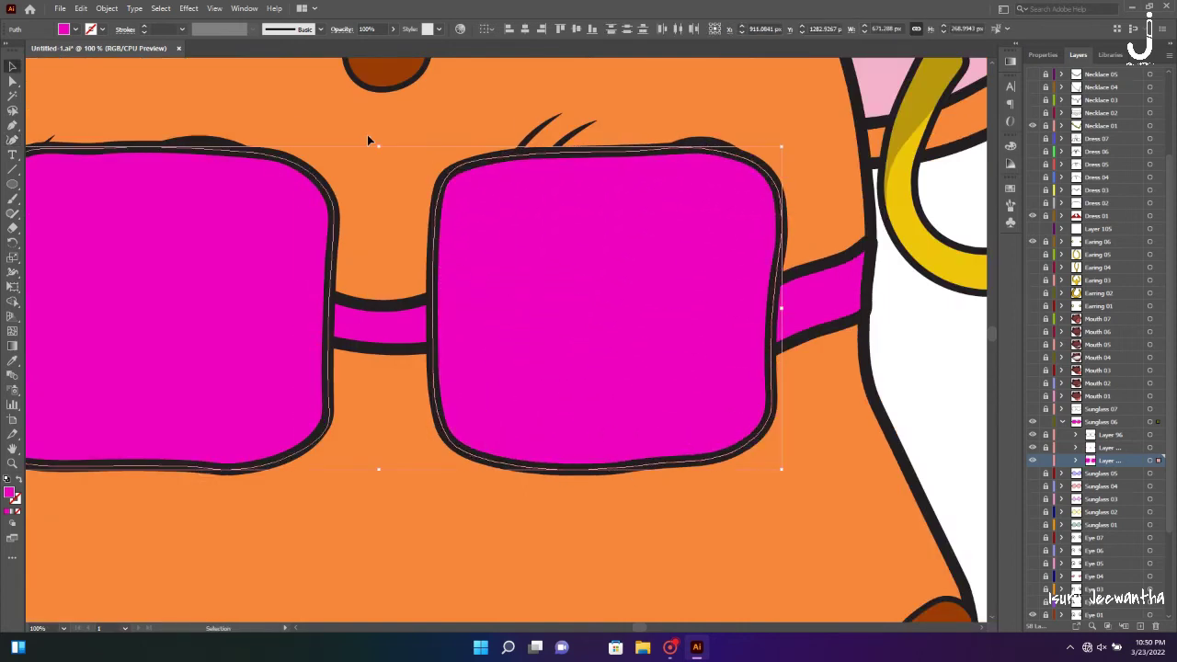
# Lower the magenta glasses shapes to 30% opacity and fit the artboard in view
pyautogui.click(393, 28)
pyautogui.moveTo(387, 48); pyautogui.dragTo(362, 48)
pyautogui.hotkey('ctrl', '0')
pyautogui.click(860, 373)
# Hide Sunglasses 06 and show the round Sunglasses 07 variation
pyautogui.click(1032, 421)
pyautogui.click(1032, 408)
pyautogui.scroll(5, 656, 310)
pyautogui.scroll(2, 657, 309)
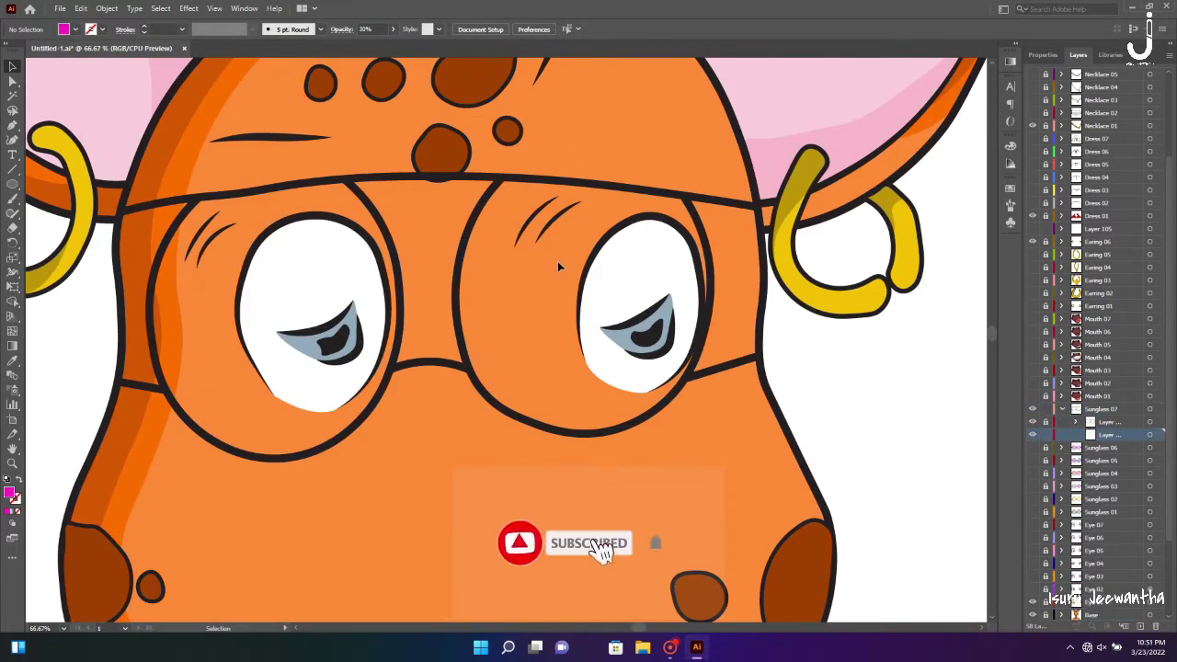
# Draw the right side band of the round Sunglasses 07 with the Curvature tool
pyautogui.hotkey('shift', '`')
pyautogui.click(683, 197)
pyautogui.click(704, 276)
pyautogui.click(690, 371)
pyautogui.click(759, 357)
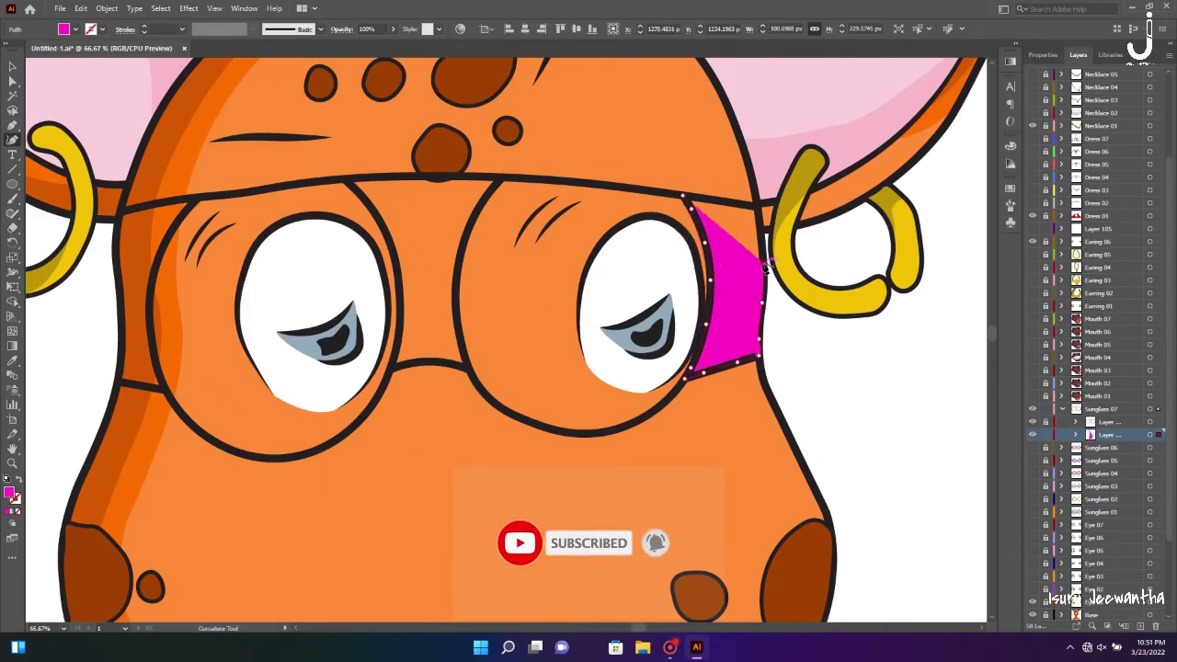
pyautogui.click(759, 208)
pyautogui.click(686, 197)
# Trace the bridge band across the top rim between the two lenses
pyautogui.click(455, 305)
pyautogui.click(462, 248)
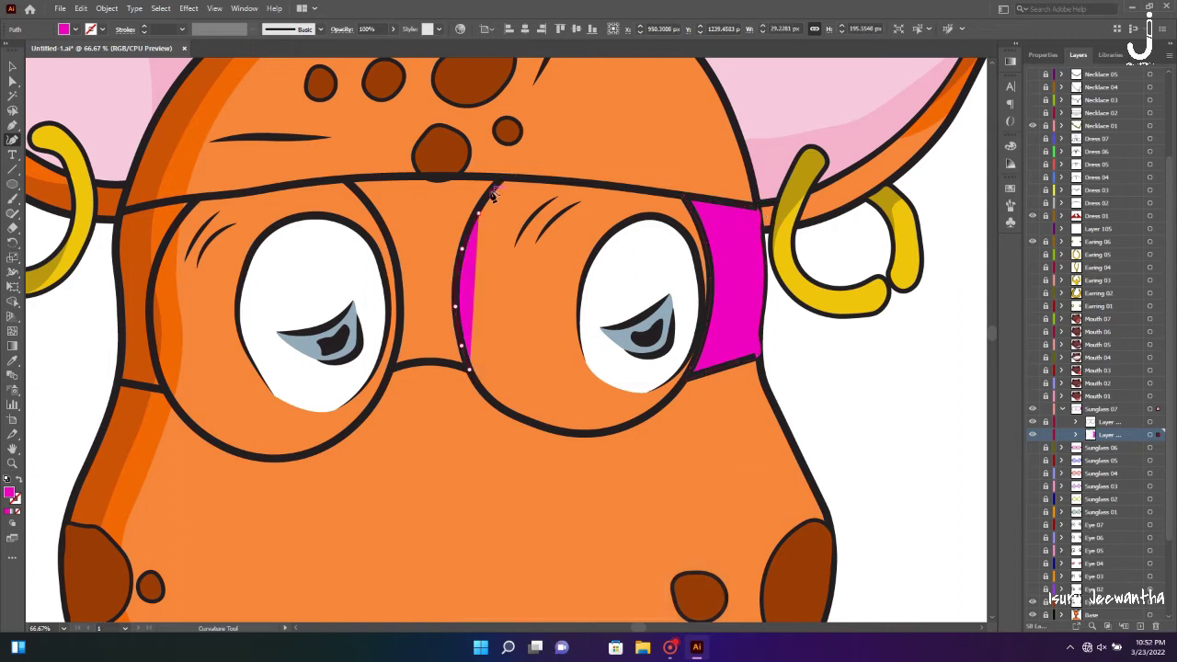
pyautogui.click(479, 214)
pyautogui.click(503, 176)
pyautogui.click(450, 175)
pyautogui.click(360, 178)
pyautogui.click(363, 199)
pyautogui.click(397, 276)
pyautogui.click(394, 361)
# Draw the closed left side band shape of the sunglasses
pyautogui.hscroll(-5, 460, 322)
pyautogui.click(371, 390)
pyautogui.click(355, 322)
pyautogui.click(386, 225)
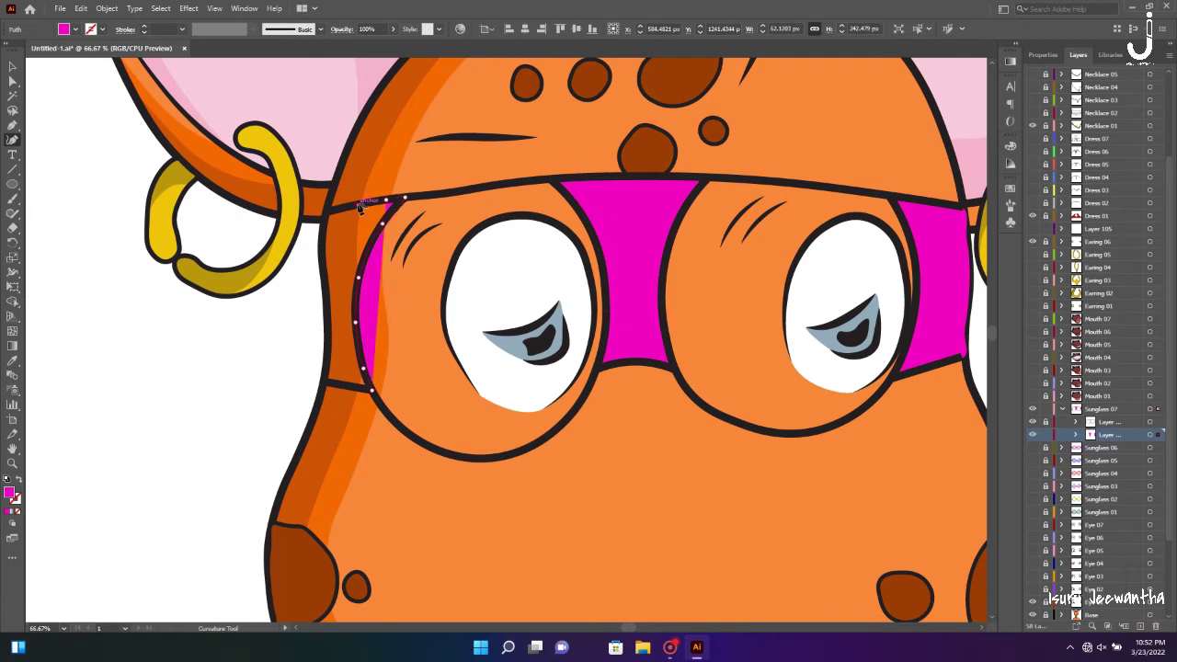
pyautogui.click(325, 213)
pyautogui.click(322, 377)
pyautogui.click(372, 390)
pyautogui.press('Escape')
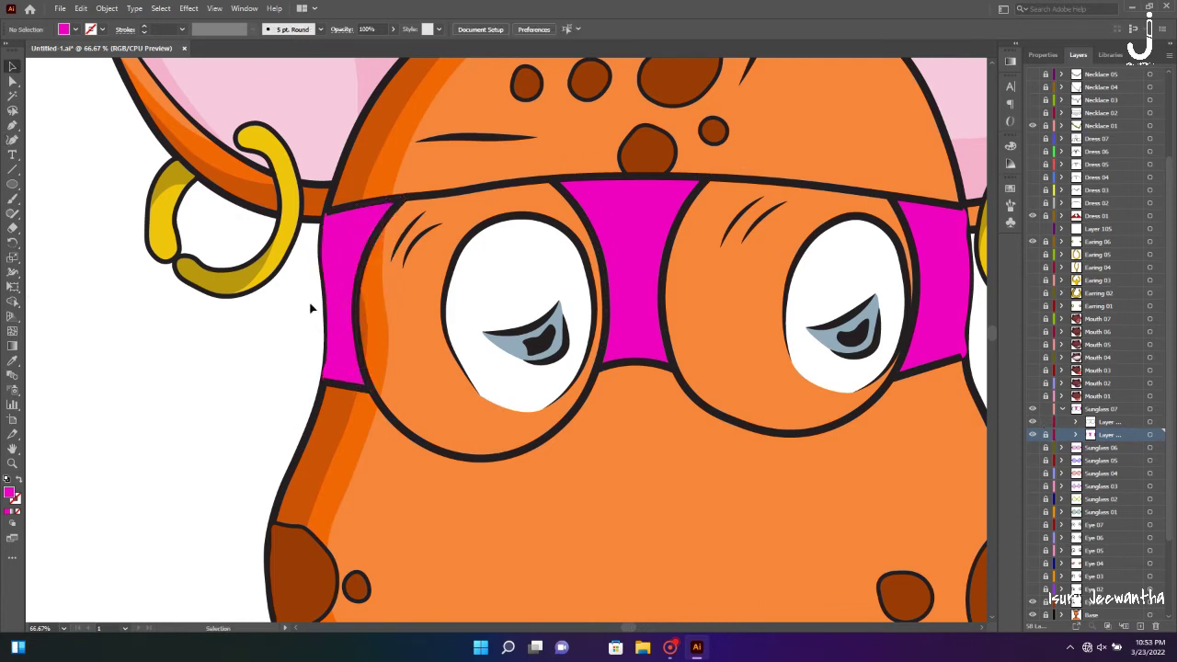
# On the sublayer above, draw a curved path from the left band edge to the right band
pyautogui.hotkey('shift', '`')
pyautogui.click(975, 397)
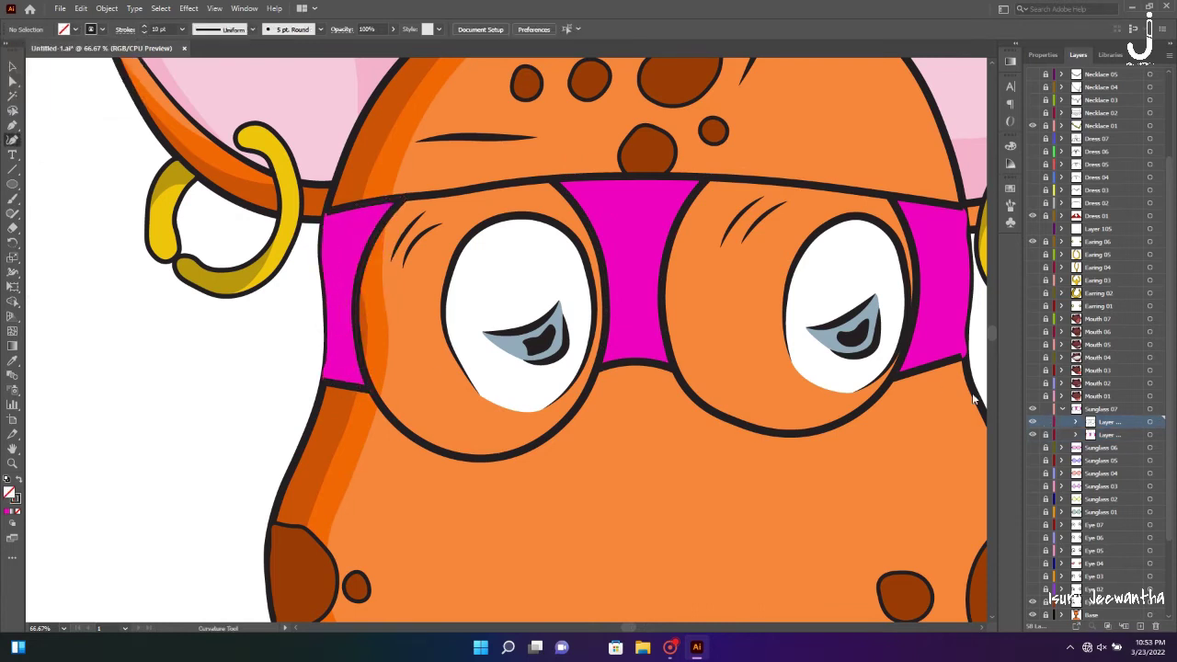
pyautogui.click(326, 223)
pyautogui.hscroll(5, 325, 386)
pyautogui.click(571, 283)
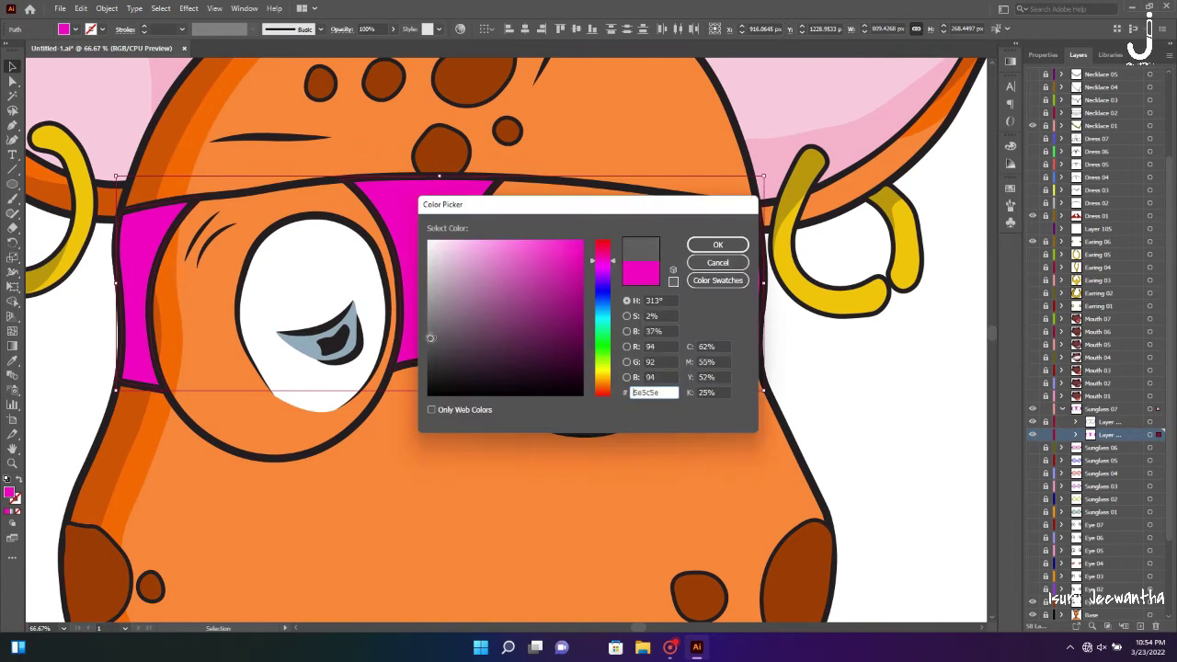
# Trace a closed shape over the left lens
pyautogui.click(12, 139)
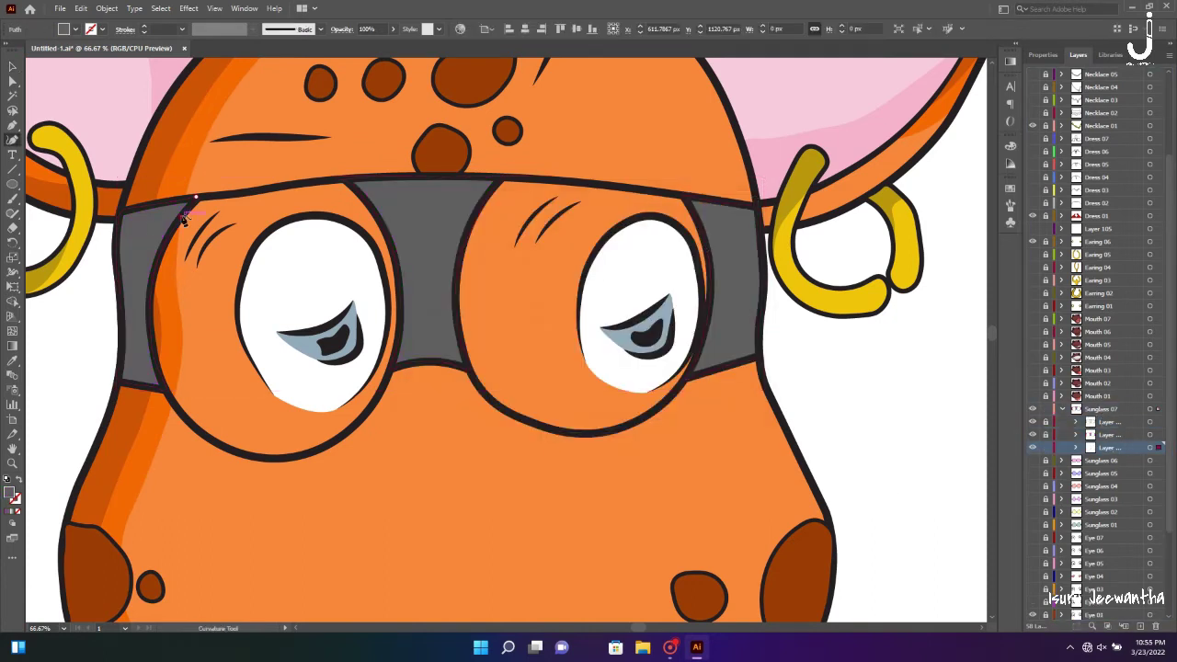
pyautogui.click(196, 197)
pyautogui.click(149, 302)
pyautogui.click(232, 450)
pyautogui.click(399, 322)
pyautogui.click(295, 188)
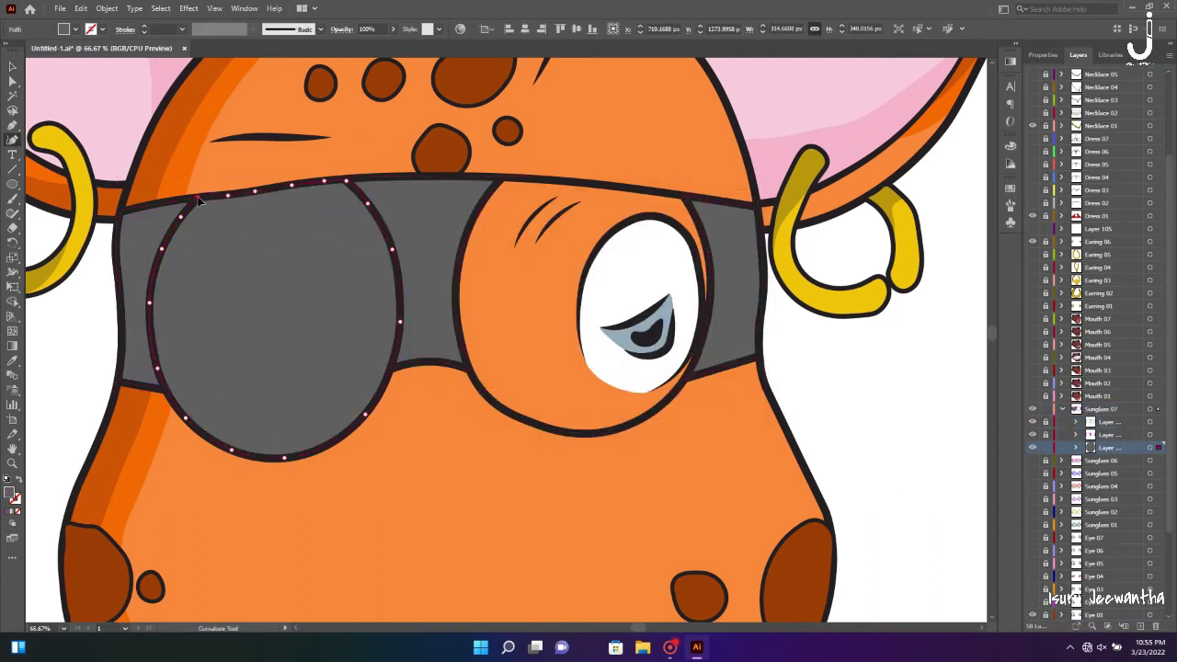
# Trace a closed shape over the right lens
pyautogui.click(455, 287)
pyautogui.click(479, 387)
pyautogui.click(570, 433)
pyautogui.click(684, 379)
pyautogui.click(709, 301)
pyautogui.click(703, 236)
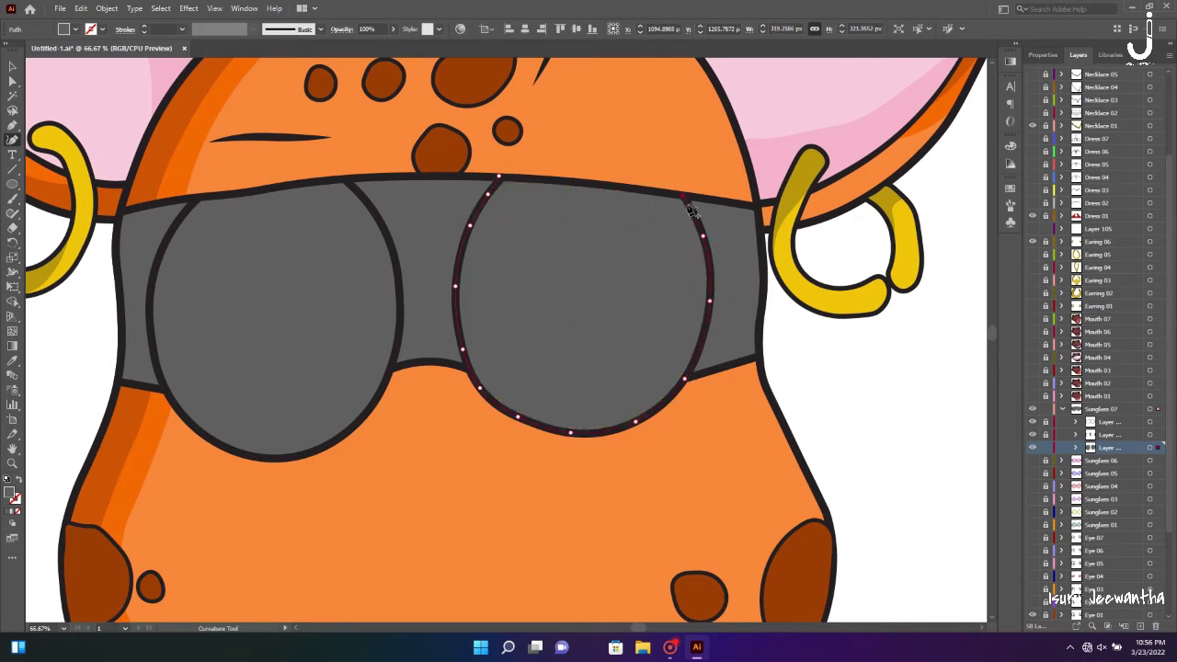
pyautogui.click(542, 182)
# Fill the lens shapes cyan and set their opacity to 50%
pyautogui.press('v')
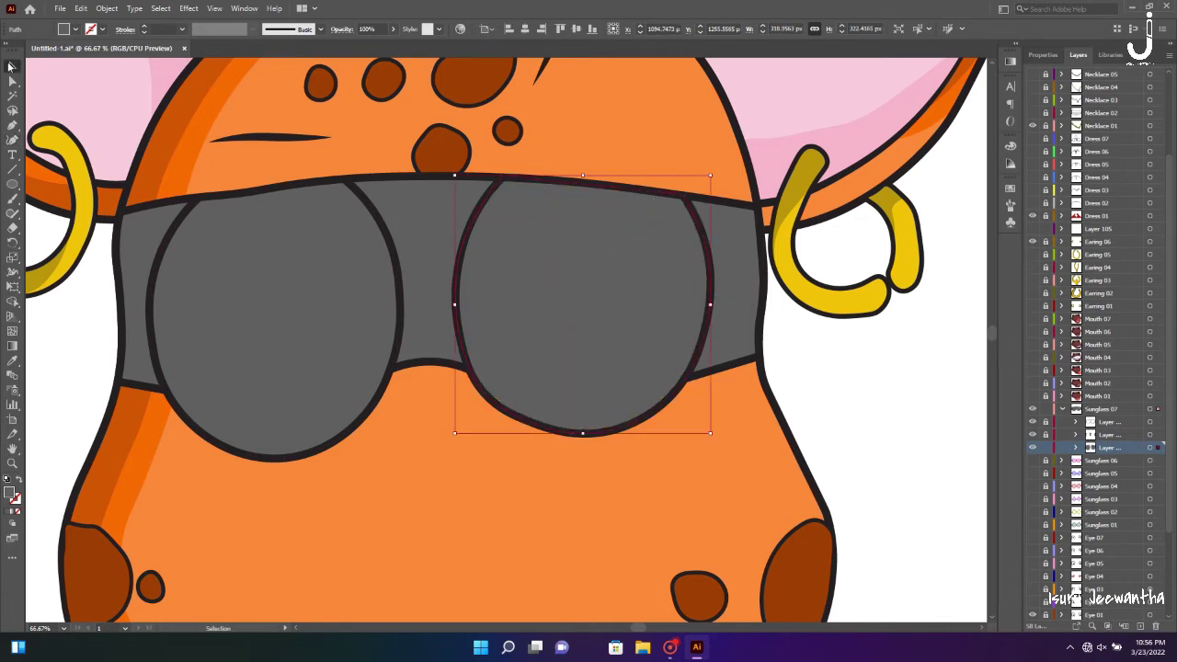
pyautogui.doubleClick(13, 494)
pyautogui.click(577, 241)
pyautogui.press('Return')
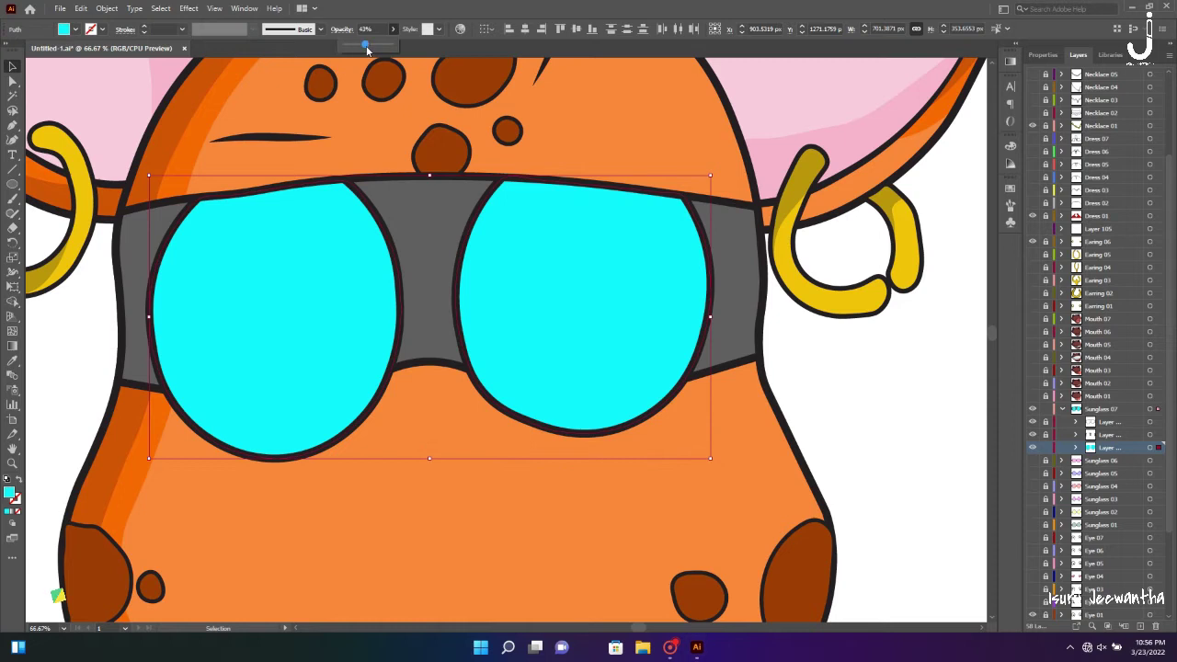
pyautogui.write('50')
pyautogui.press('Return')
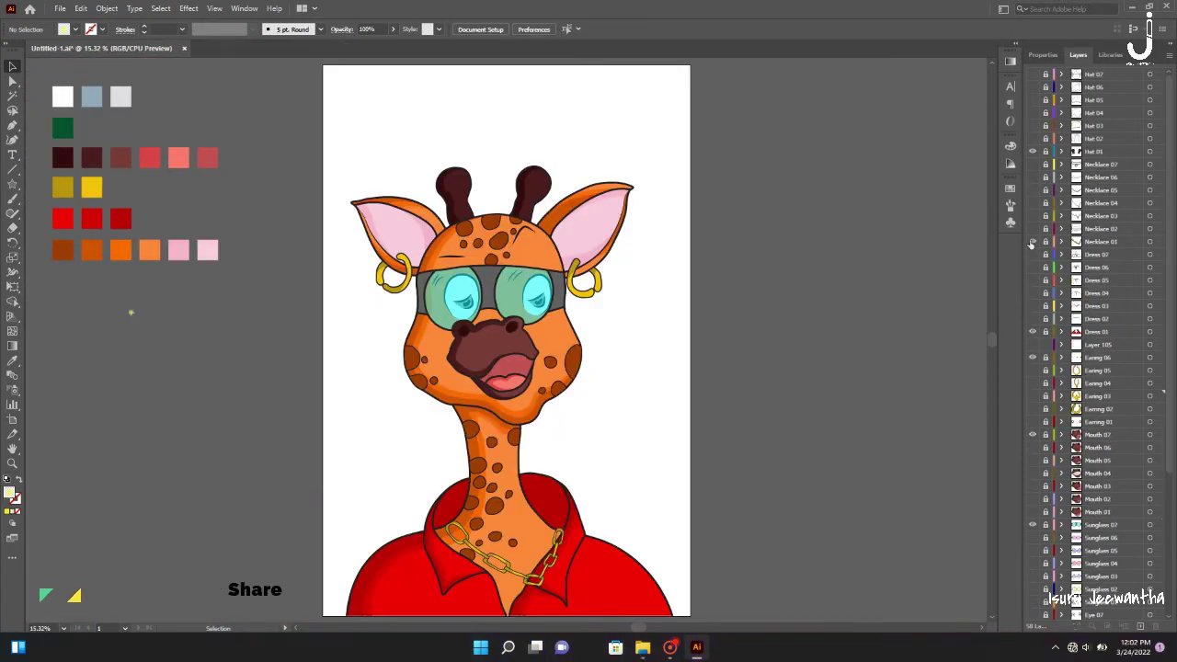
# Hide Necklace 01, show Necklace 02, and add a new sublayer for the choker colouring
pyautogui.click(1031, 241)
pyautogui.click(1031, 228)
pyautogui.click(1063, 228)
pyautogui.click(1108, 253)
pyautogui.scroll(3, 507, 487)
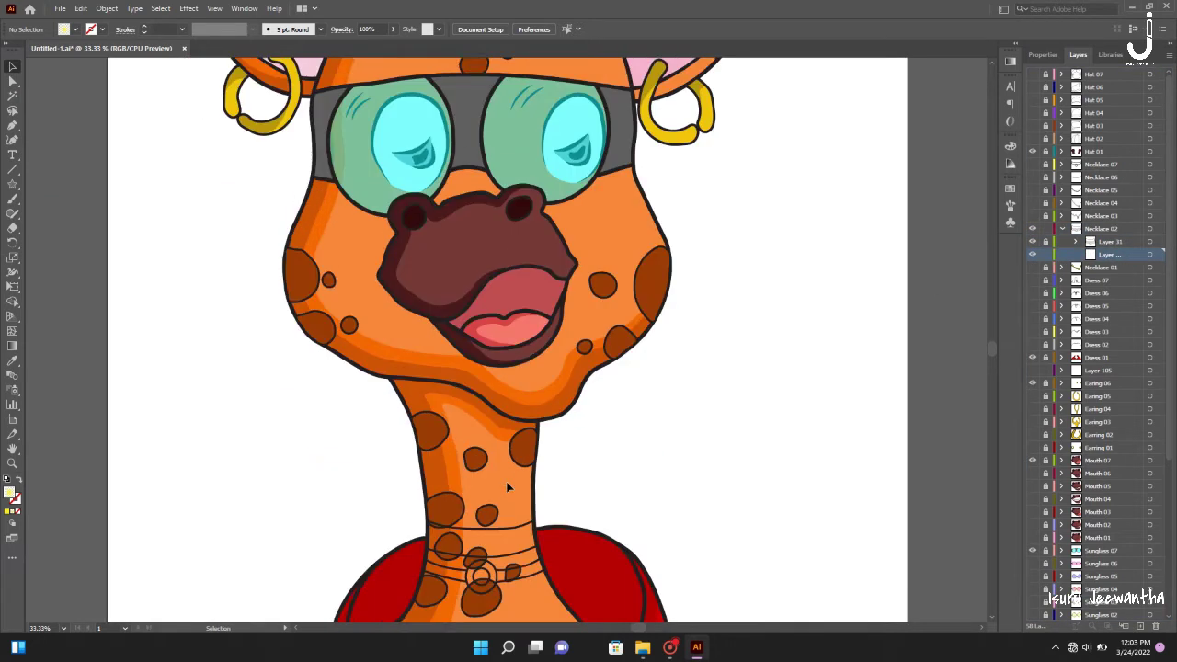
pyautogui.scroll(2, 507, 487)
# Draw olive-gold shading along the choker band and a crescent shadow inside the ring
pyautogui.click(394, 412)
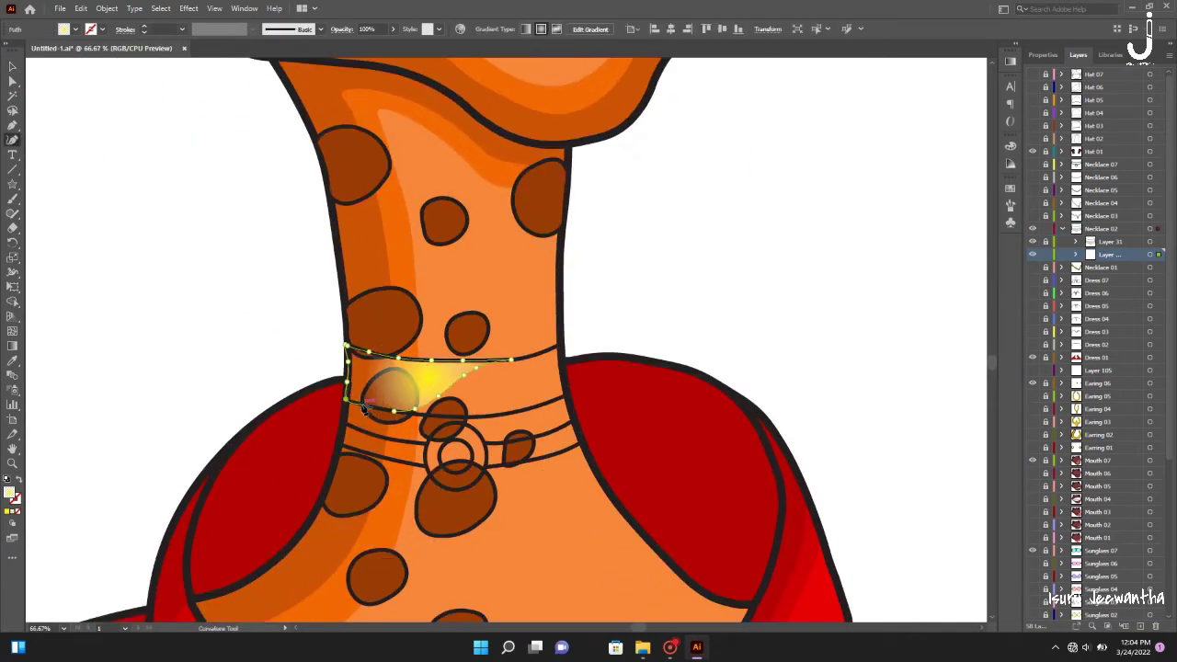
pyautogui.hotkey('ctrl', '0')
pyautogui.scroll(2, 716, 331)
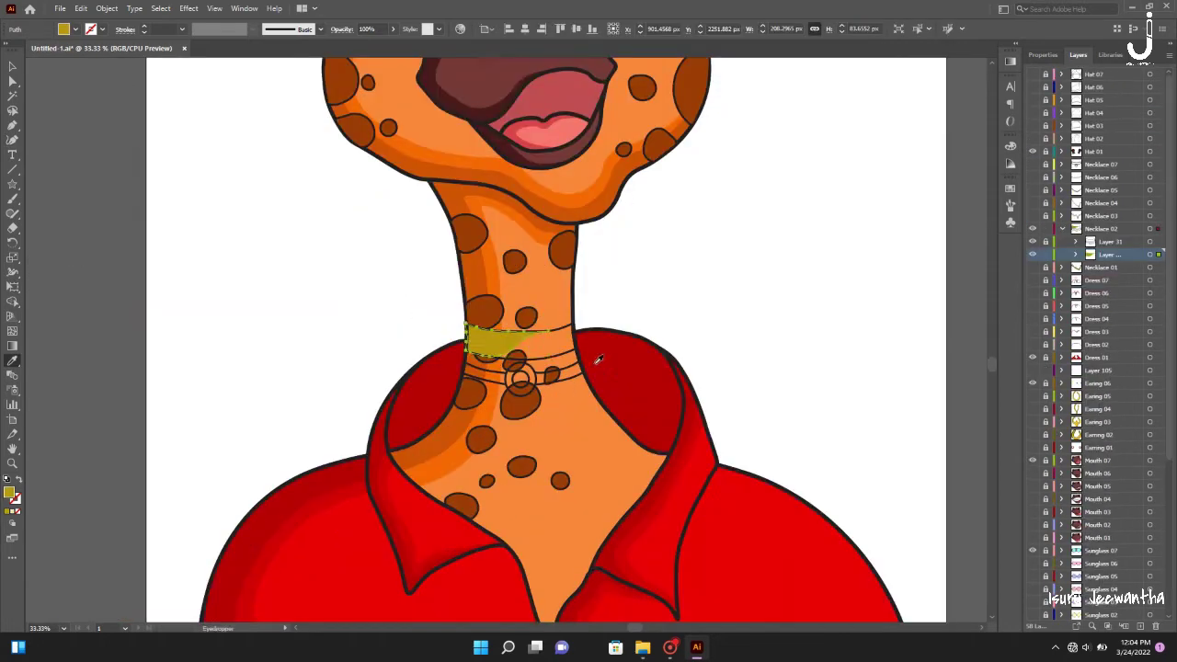
pyautogui.scroll(1, 715, 331)
pyautogui.click(375, 440)
pyautogui.click(501, 469)
pyautogui.click(623, 437)
pyautogui.click(530, 502)
pyautogui.click(524, 462)
pyautogui.press('Escape')
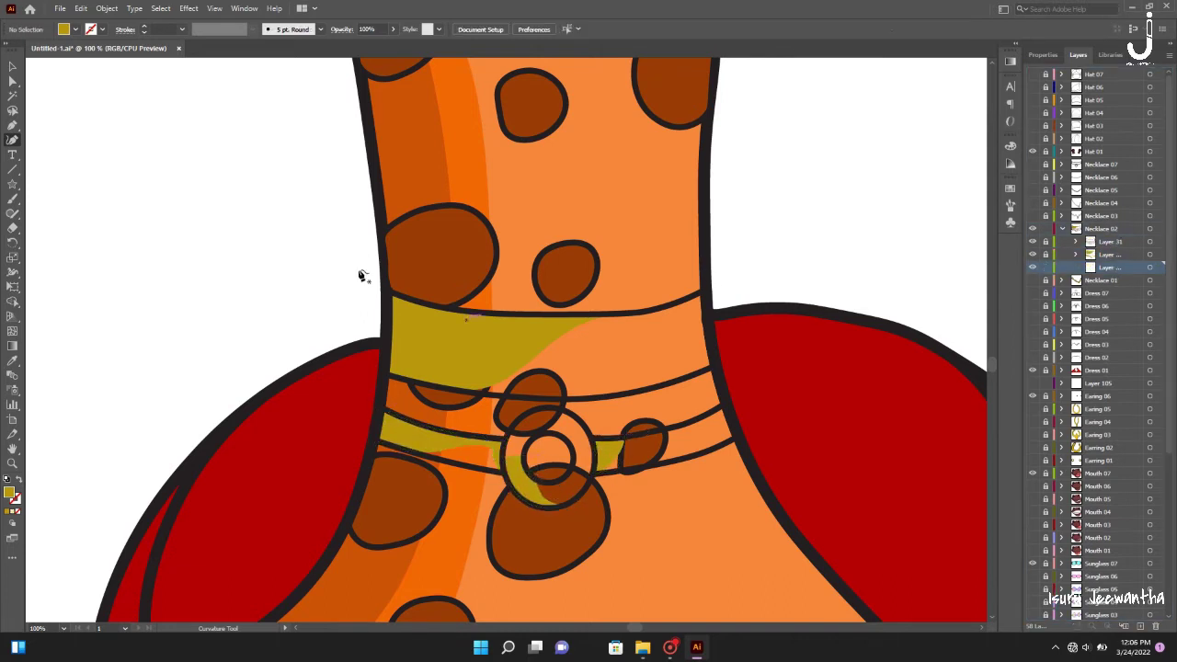
# Trace the choker band's upper and lower edges into a closed shape
pyautogui.click(705, 290)
pyautogui.click(677, 301)
pyautogui.click(627, 313)
pyautogui.click(568, 316)
pyautogui.click(548, 315)
pyautogui.click(447, 388)
pyautogui.click(496, 395)
pyautogui.click(544, 398)
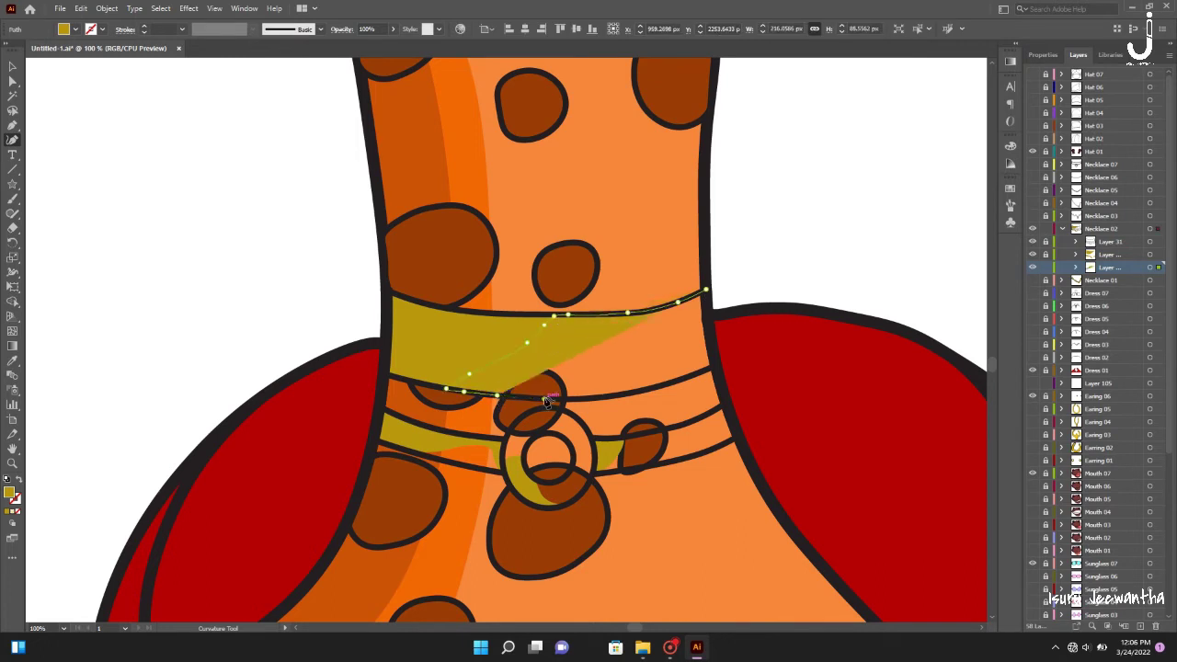
pyautogui.click(628, 393)
pyautogui.click(679, 380)
pyautogui.click(703, 370)
# Fill the choker band with the bright yellow swatch using the Eyedropper
pyautogui.hotkey('ctrl', '0')
pyautogui.press('i')
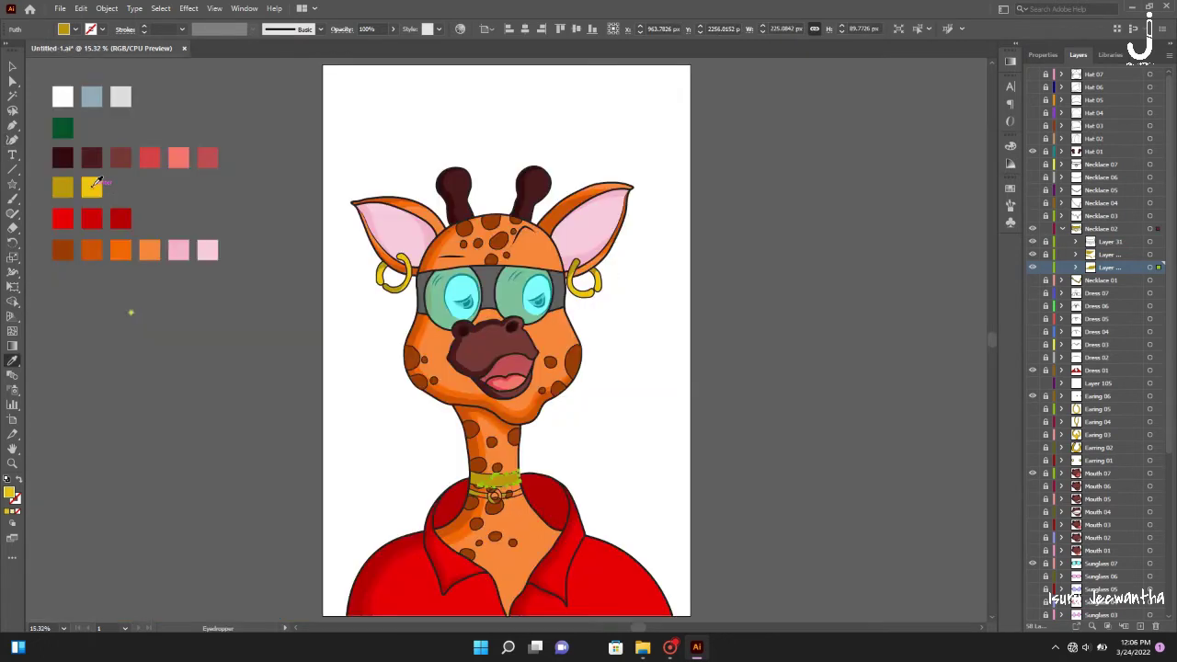
pyautogui.click(97, 187)
pyautogui.scroll(4, 496, 483)
# Trace the lower necklace strap and the pendant ring's outer edge
pyautogui.click(246, 501)
pyautogui.click(294, 512)
pyautogui.click(342, 524)
pyautogui.click(386, 532)
pyautogui.click(435, 559)
pyautogui.click(455, 581)
pyautogui.click(500, 567)
pyautogui.click(523, 527)
pyautogui.click(515, 464)
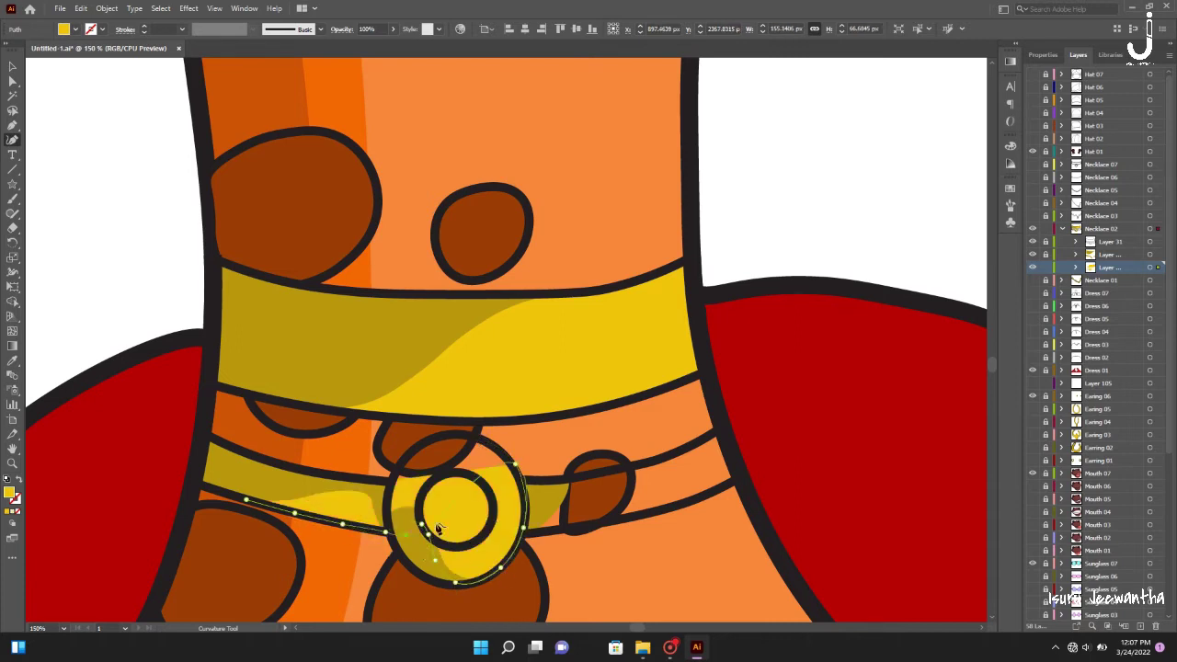
# Complete the ring shape around its top and inner circle to cut the hole
pyautogui.click(456, 435)
pyautogui.click(412, 452)
pyautogui.click(391, 486)
pyautogui.click(434, 479)
pyautogui.click(474, 479)
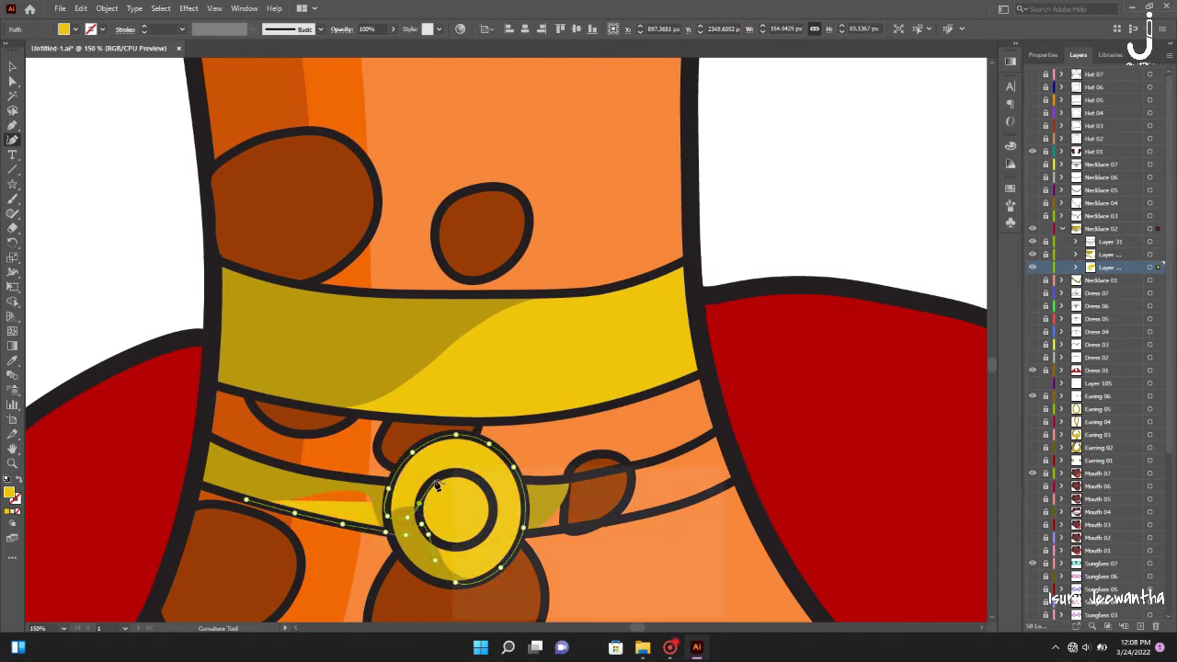
pyautogui.click(491, 499)
pyautogui.click(491, 536)
pyautogui.click(448, 548)
pyautogui.click(423, 522)
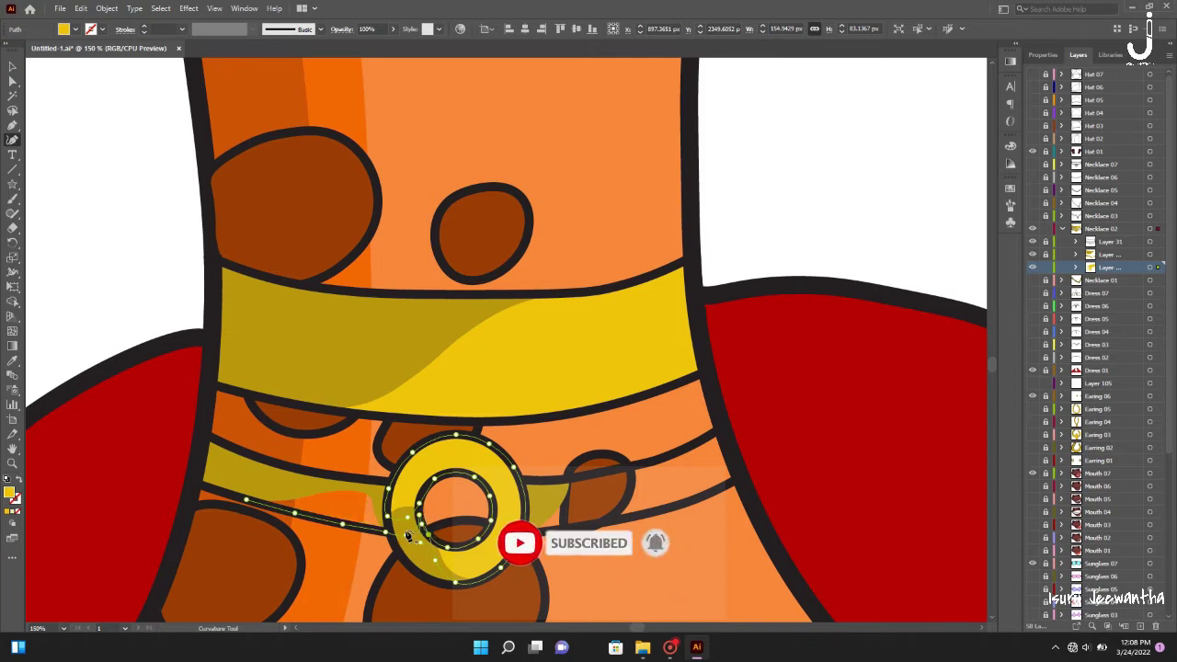
# Trace the right strap up to the neck outline, deselect, and fit the artwork in view
pyautogui.click(383, 491)
pyautogui.click(534, 531)
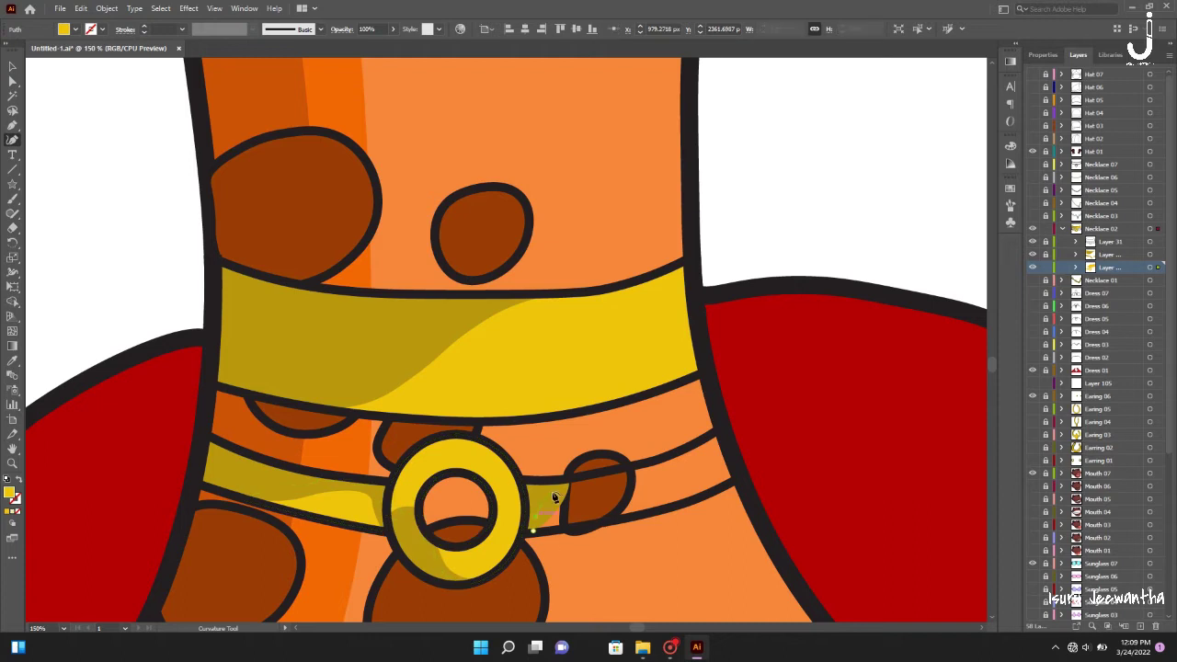
pyautogui.click(552, 492)
pyautogui.click(671, 455)
pyautogui.click(722, 428)
pyautogui.click(739, 472)
pyautogui.press('Escape')
pyautogui.press('v')
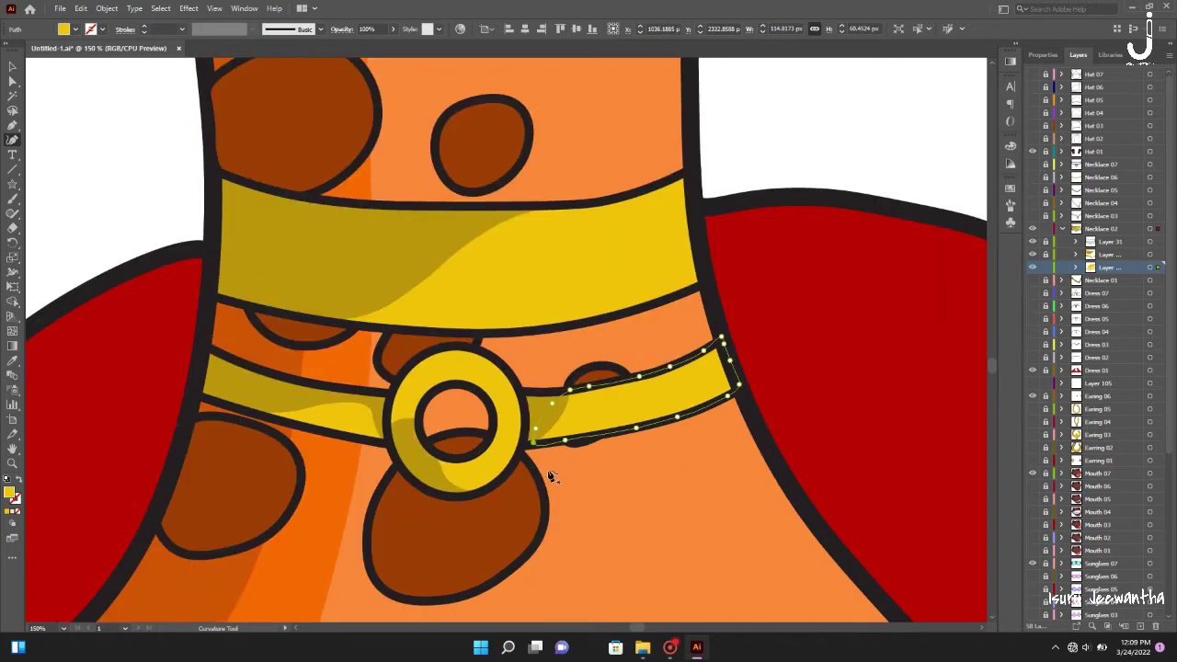
pyautogui.hotkey('ctrl', 'shift', 'a')
pyautogui.hotkey('ctrl', '0')
# Hide the Necklace 02 choker and show the wavy Necklace 03 variation
pyautogui.click(1062, 228)
pyautogui.click(1032, 229)
pyautogui.click(1032, 215)
# Add a new colouring sublayer inside Necklace 03 and select it
pyautogui.click(1062, 216)
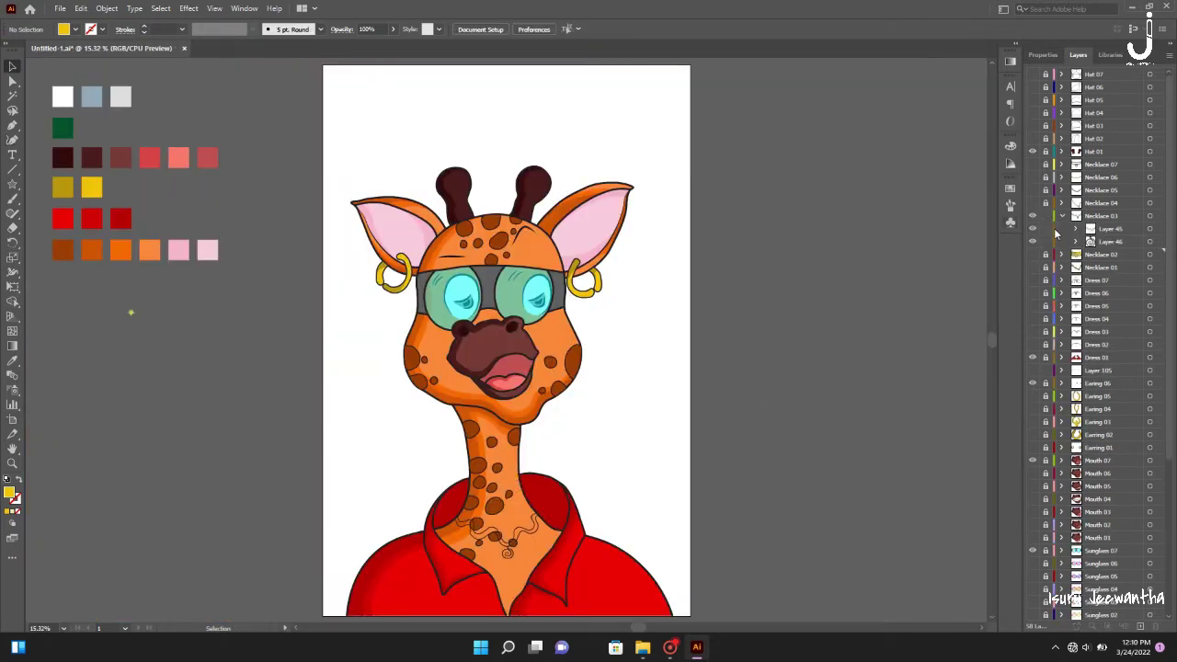
pyautogui.click(1097, 217)
pyautogui.click(1126, 626)
pyautogui.keyDown('alt'); pyautogui.scroll(5, 506, 552); pyautogui.keyUp('alt')
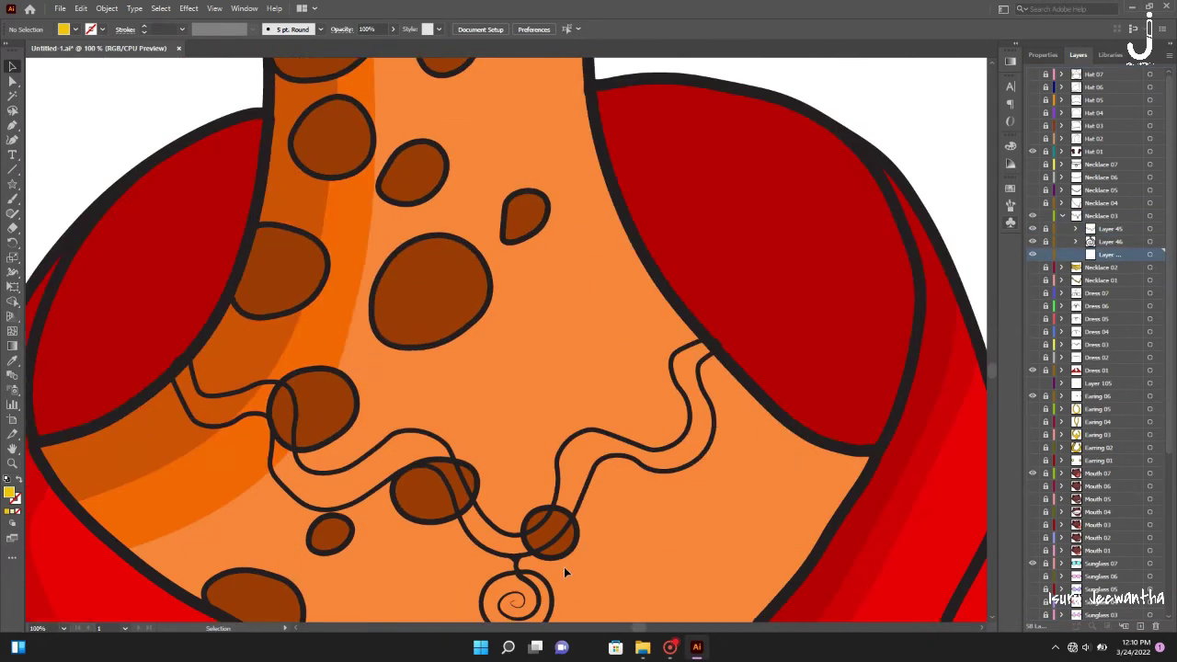
pyautogui.scroll(-1, 506, 552)
pyautogui.hotkey('shift', '`')
# Trace a closed curved shape over the wavy necklace's left band
pyautogui.click(176, 305)
pyautogui.click(193, 359)
pyautogui.click(228, 366)
pyautogui.click(271, 405)
pyautogui.click(316, 450)
pyautogui.click(393, 419)
pyautogui.click(446, 424)
pyautogui.click(477, 484)
pyautogui.click(521, 495)
pyautogui.click(576, 452)
pyautogui.click(547, 475)
pyautogui.click(451, 402)
pyautogui.click(379, 405)
pyautogui.click(296, 391)
pyautogui.click(242, 343)
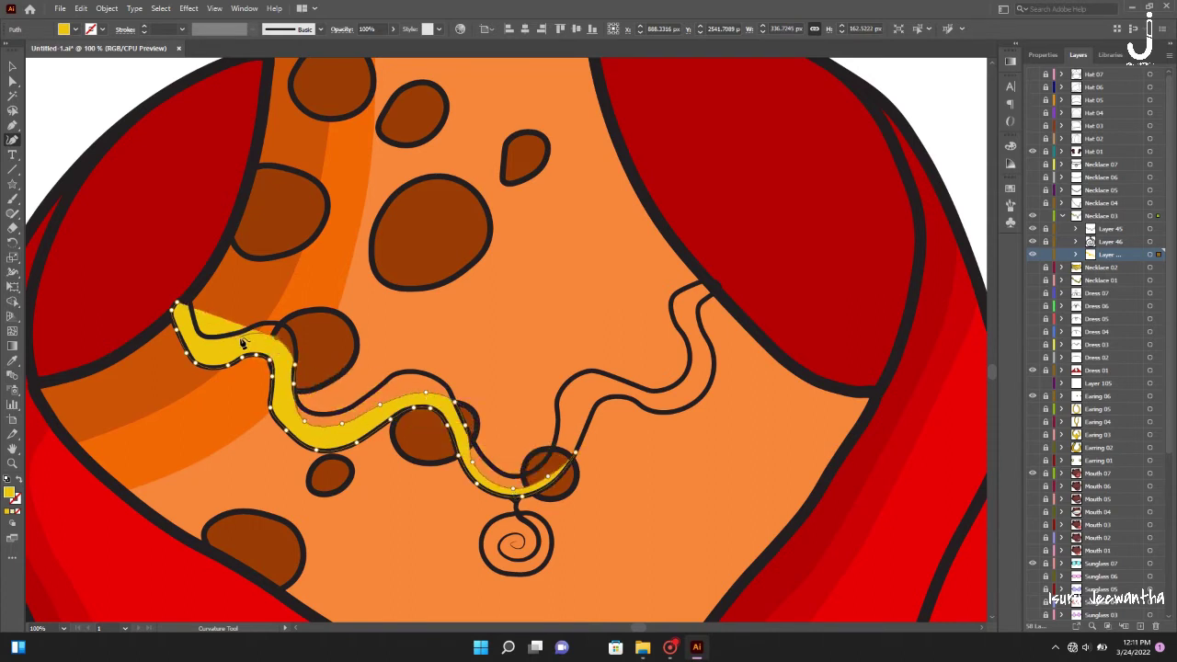
pyautogui.hotkey('ctrl', '0')
# Draw a shadow curve inside the spiral pendant
pyautogui.scroll(5, 439, 536)
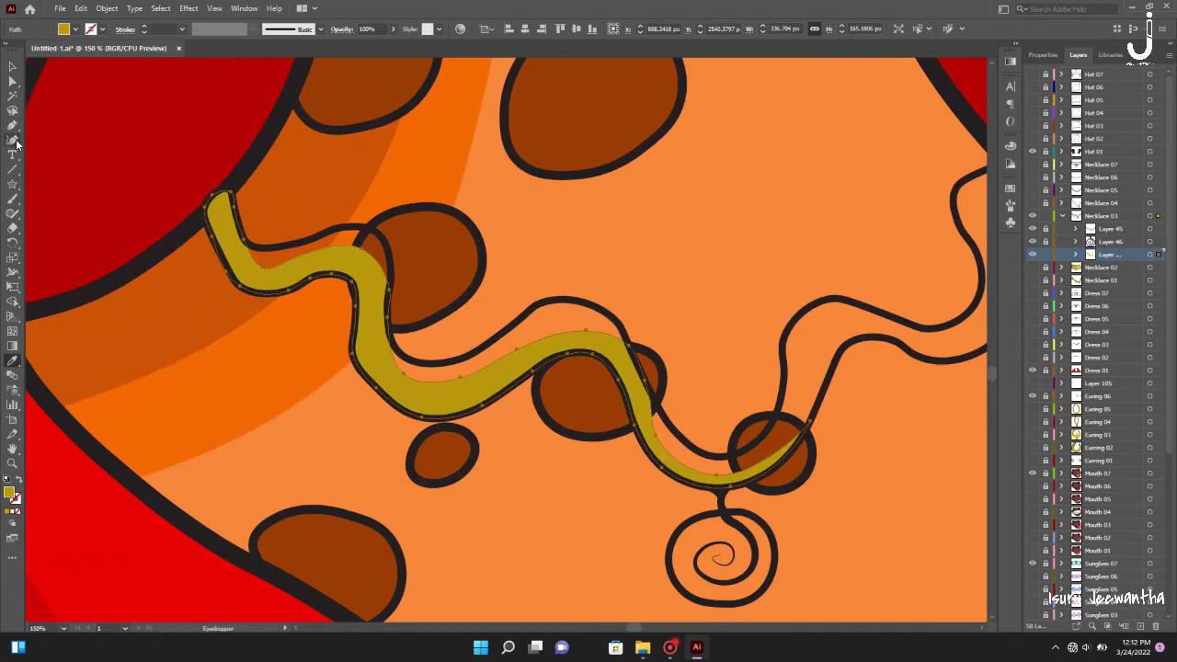
pyautogui.click(676, 534)
pyautogui.click(681, 590)
pyautogui.click(723, 602)
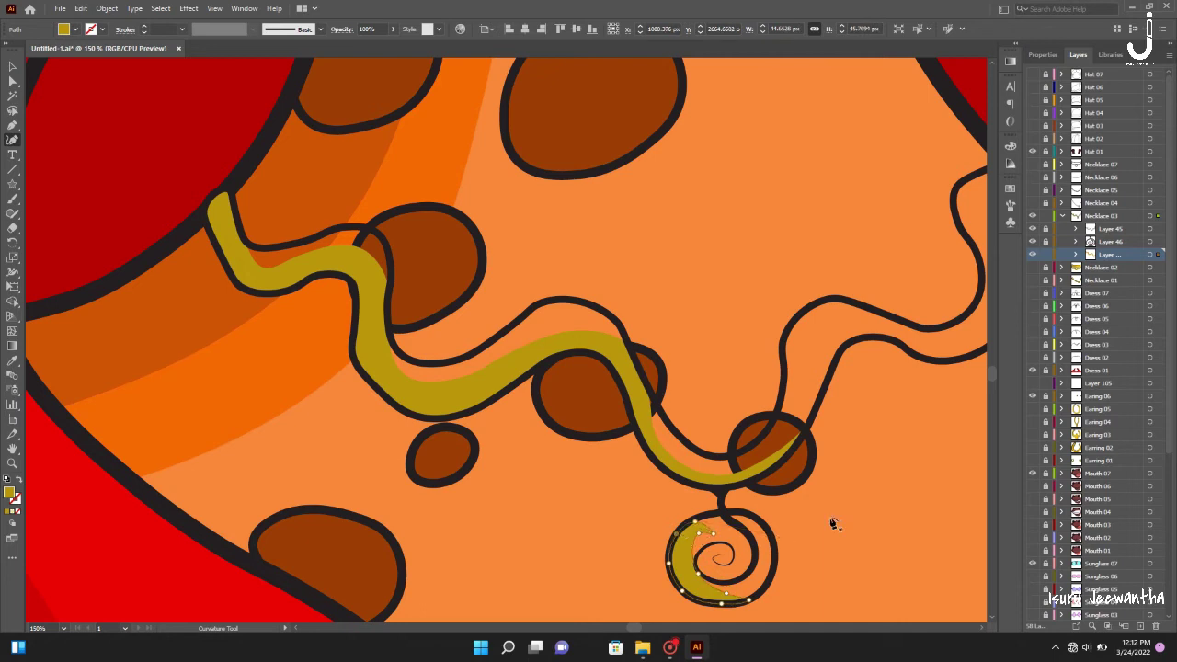
pyautogui.hscroll(3, 834, 524)
pyautogui.press('Escape')
# Trace the necklace's upper edge from the top-left up the right loop
pyautogui.click(121, 226)
pyautogui.click(157, 247)
pyautogui.click(198, 237)
pyautogui.click(220, 230)
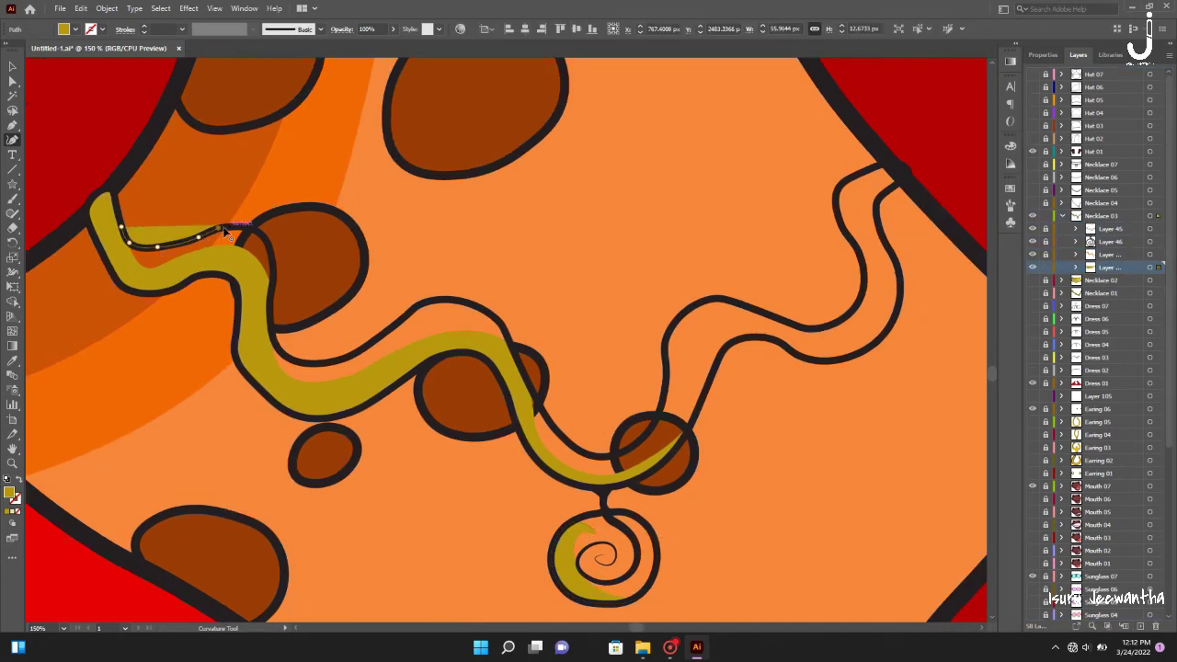
pyautogui.click(261, 236)
pyautogui.click(272, 267)
pyautogui.click(274, 342)
pyautogui.click(369, 344)
pyautogui.click(457, 300)
pyautogui.click(563, 438)
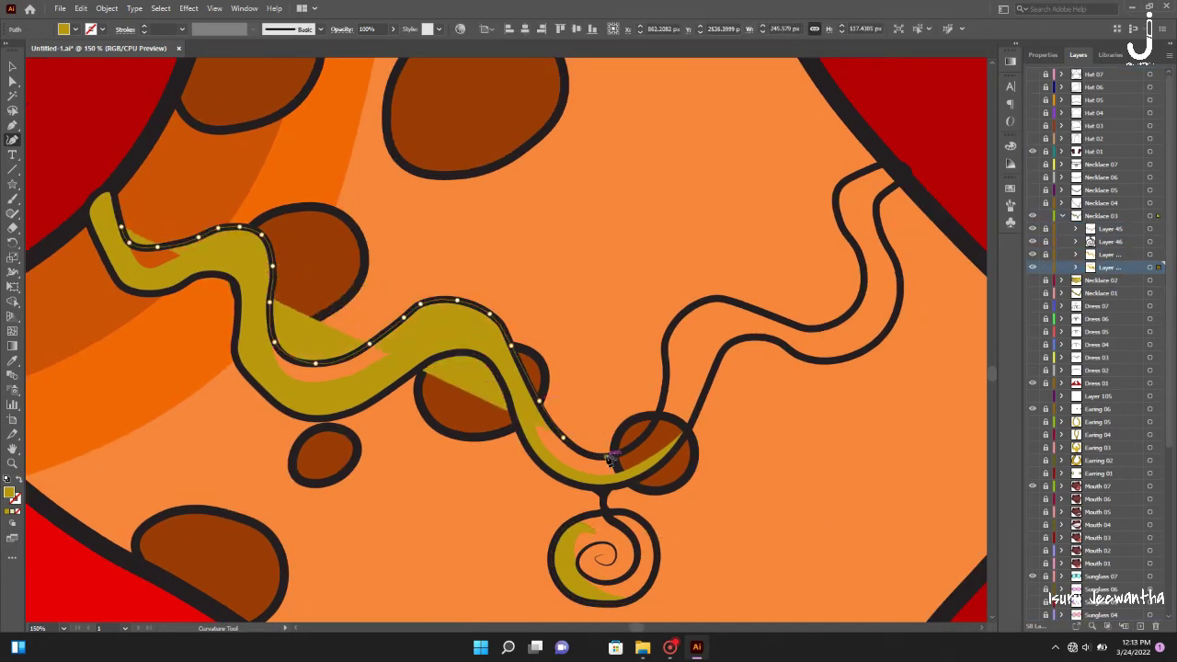
pyautogui.click(606, 456)
pyautogui.click(666, 374)
pyautogui.click(717, 298)
pyautogui.click(794, 324)
pyautogui.click(854, 310)
pyautogui.click(859, 253)
# Trace over the top-right loop and back along the lower edge, closing the necklace shape
pyautogui.click(879, 167)
pyautogui.click(906, 171)
pyautogui.click(878, 214)
pyautogui.click(889, 249)
pyautogui.click(890, 326)
pyautogui.click(803, 357)
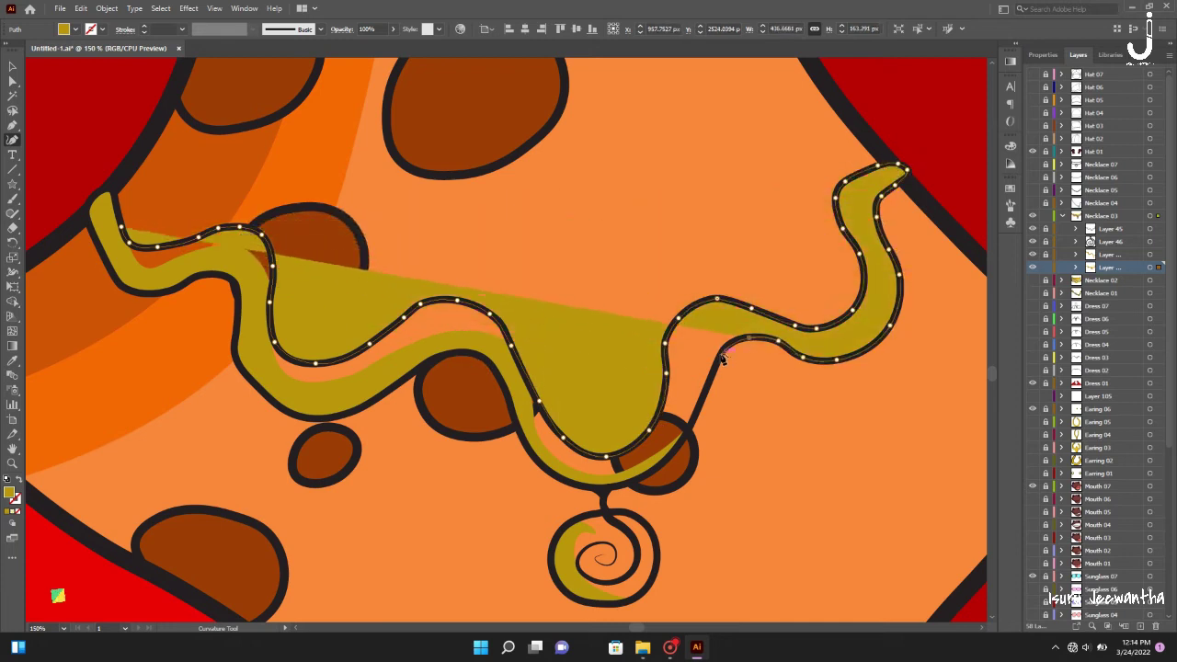
pyautogui.click(690, 425)
pyautogui.click(613, 486)
pyautogui.click(519, 412)
pyautogui.click(418, 359)
pyautogui.click(282, 381)
pyautogui.click(250, 329)
pyautogui.click(225, 273)
# Fill the necklace and spiral pendant with bright yellow, save, and hide the wavy necklace
pyautogui.hotkey('ctrl', '0')
pyautogui.hotkey('ctrl', '+')
pyautogui.hotkey('ctrl', '+')
pyautogui.click(598, 497)
pyautogui.click(563, 469)
pyautogui.hotkey('ctrl', '0')
pyautogui.hotkey('ctrl', 's')
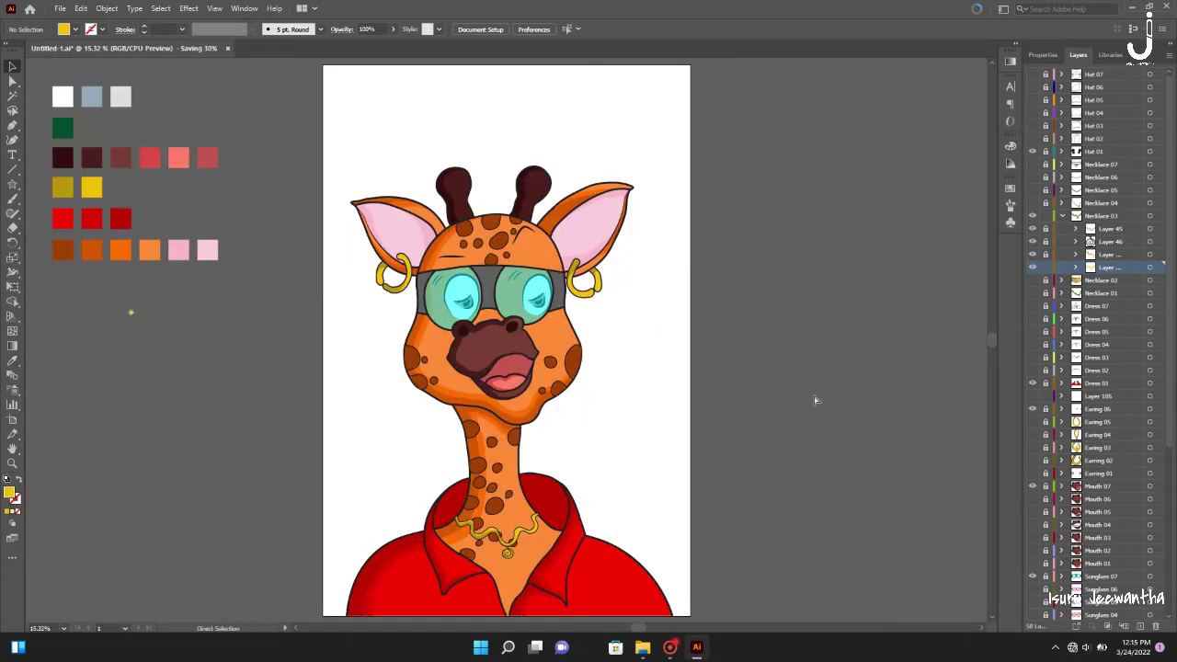
pyautogui.click(1063, 215)
# Add a colouring sublayer in Necklace 04, placed above Layer 58
pyautogui.click(1032, 215)
pyautogui.hotkey('ctrl', '+')
pyautogui.hotkey('ctrl', '+')
pyautogui.hotkey('ctrl', '+')
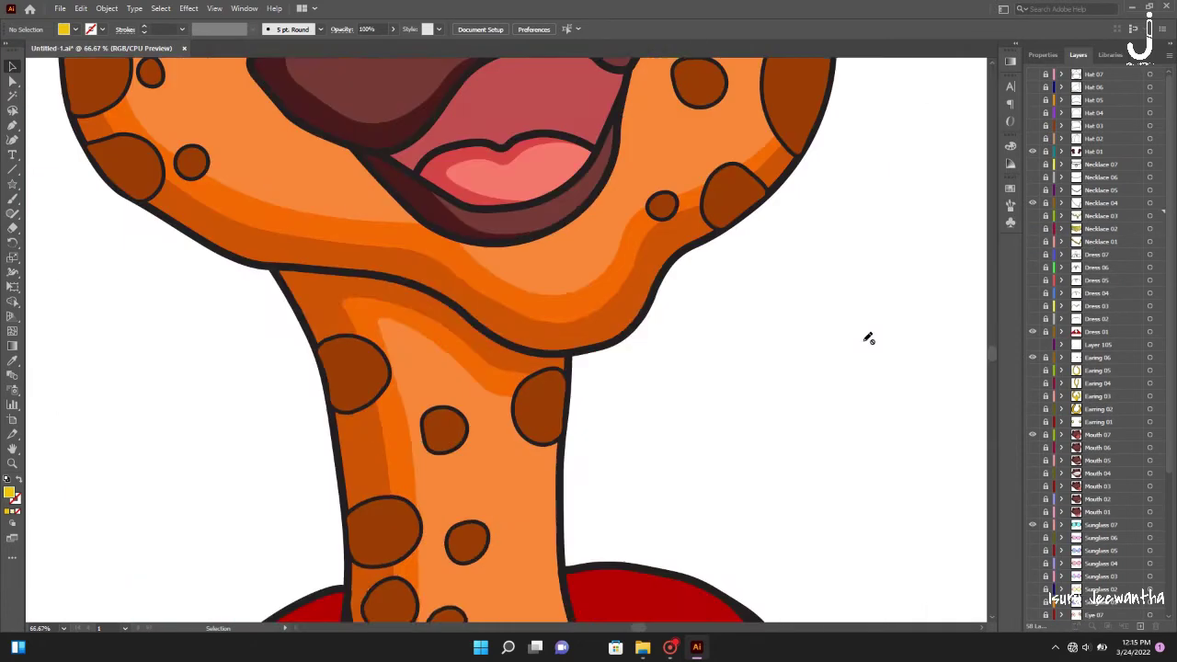
pyautogui.scroll(-5, 868, 336)
pyautogui.click(1064, 202)
pyautogui.click(1109, 241)
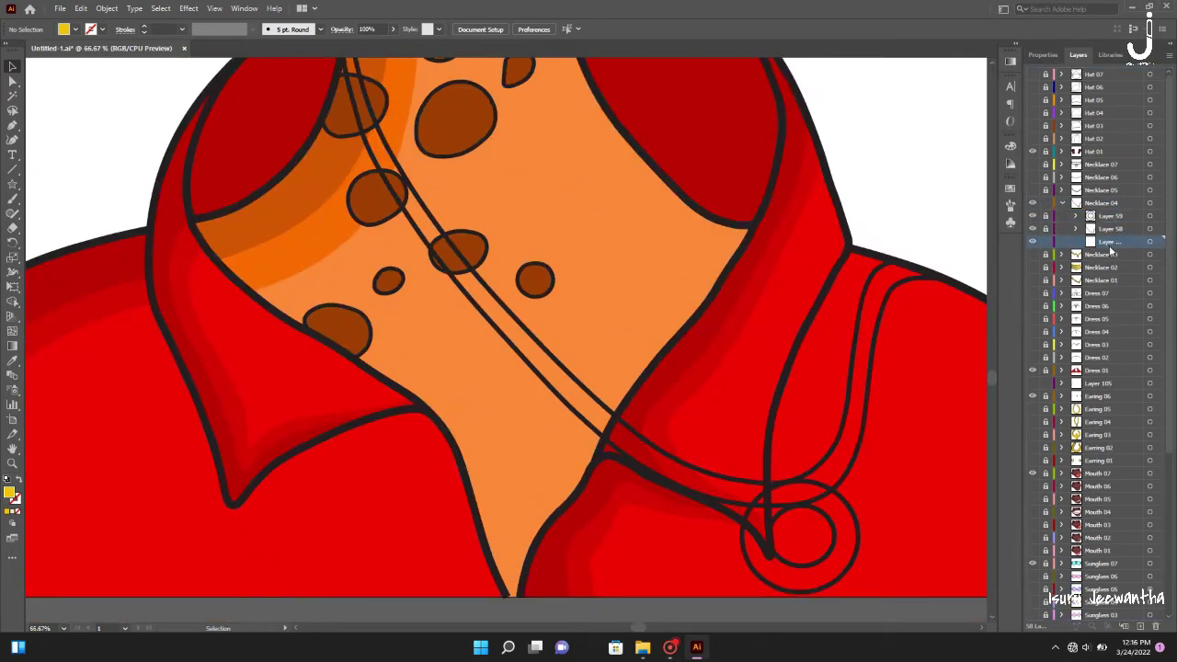
pyautogui.moveTo(1109, 246); pyautogui.dragTo(1109, 229)
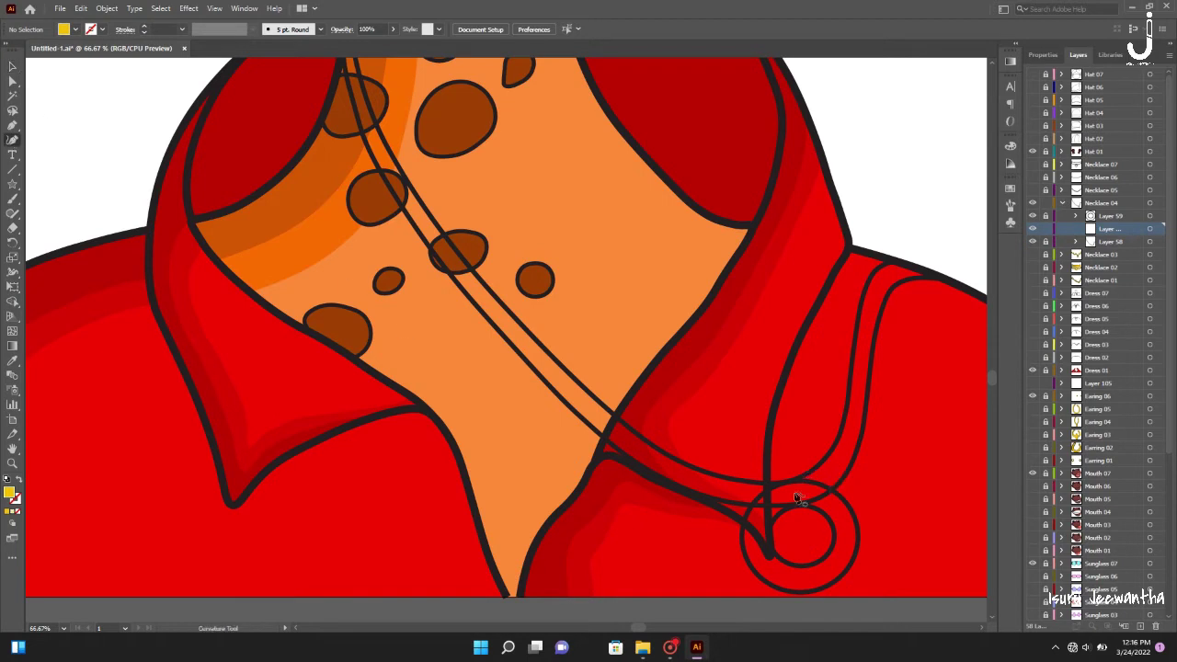
# Draw a gold crescent inside the pendant ring
pyautogui.click(759, 504)
pyautogui.click(745, 542)
pyautogui.click(801, 588)
pyautogui.click(844, 574)
pyautogui.click(789, 563)
pyautogui.click(760, 532)
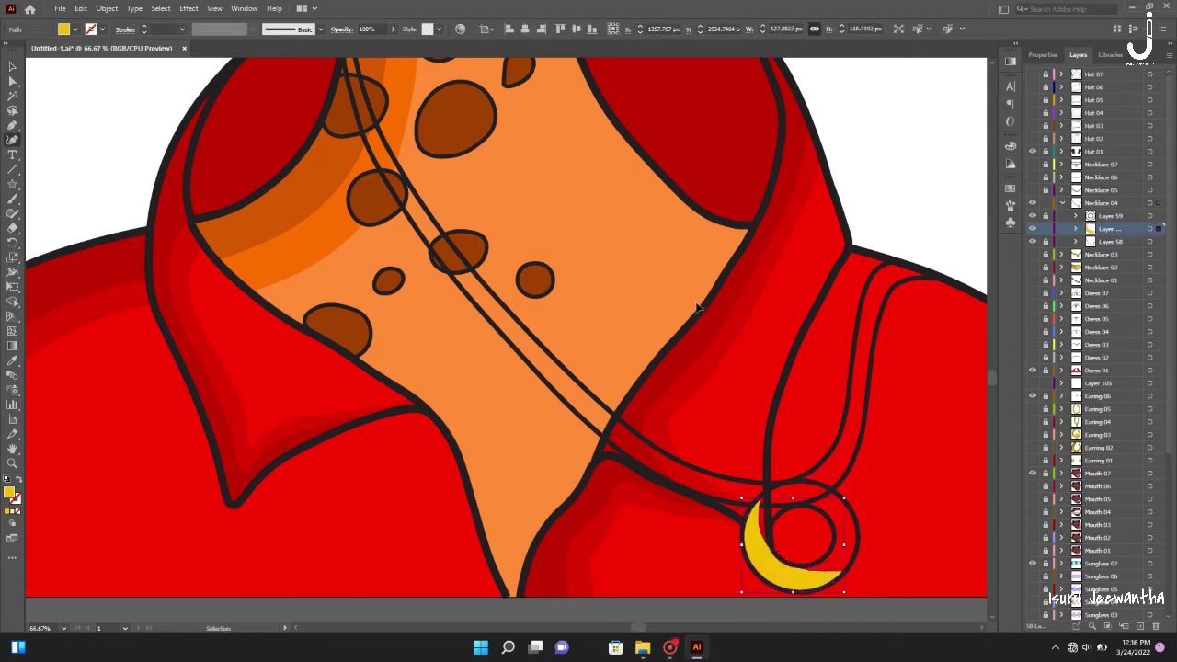
pyautogui.press('i')
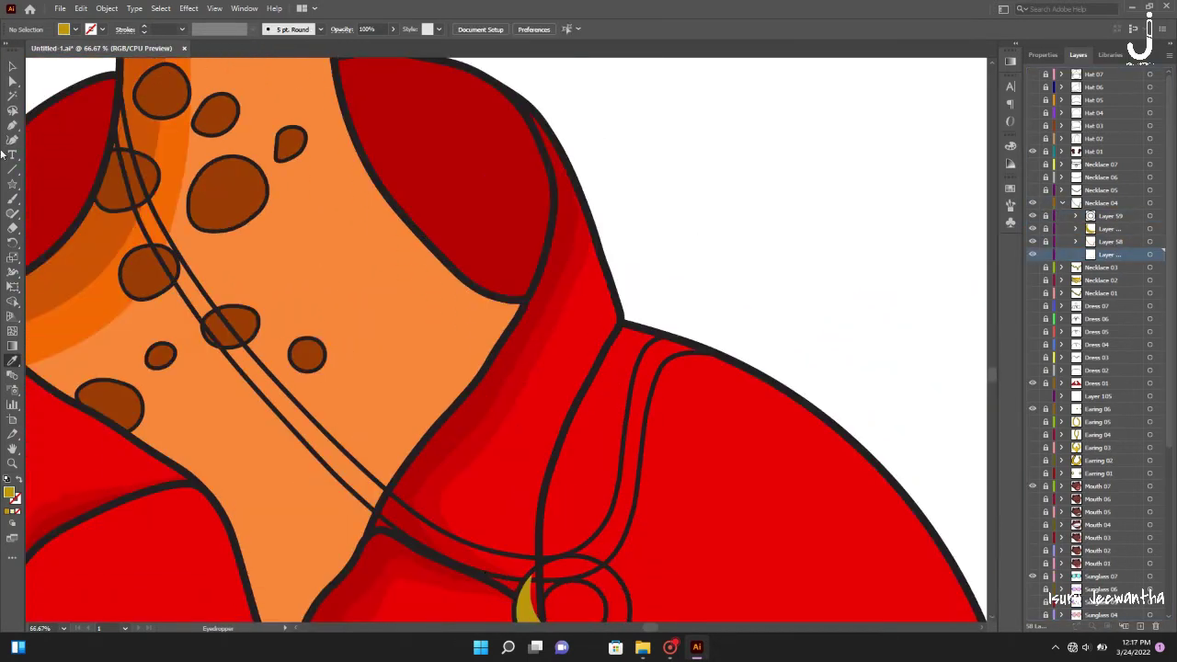
# Trace a filled crescent along the long necklace strap up to its top
pyautogui.click(481, 572)
pyautogui.click(444, 549)
pyautogui.click(405, 522)
pyautogui.click(348, 472)
pyautogui.click(286, 404)
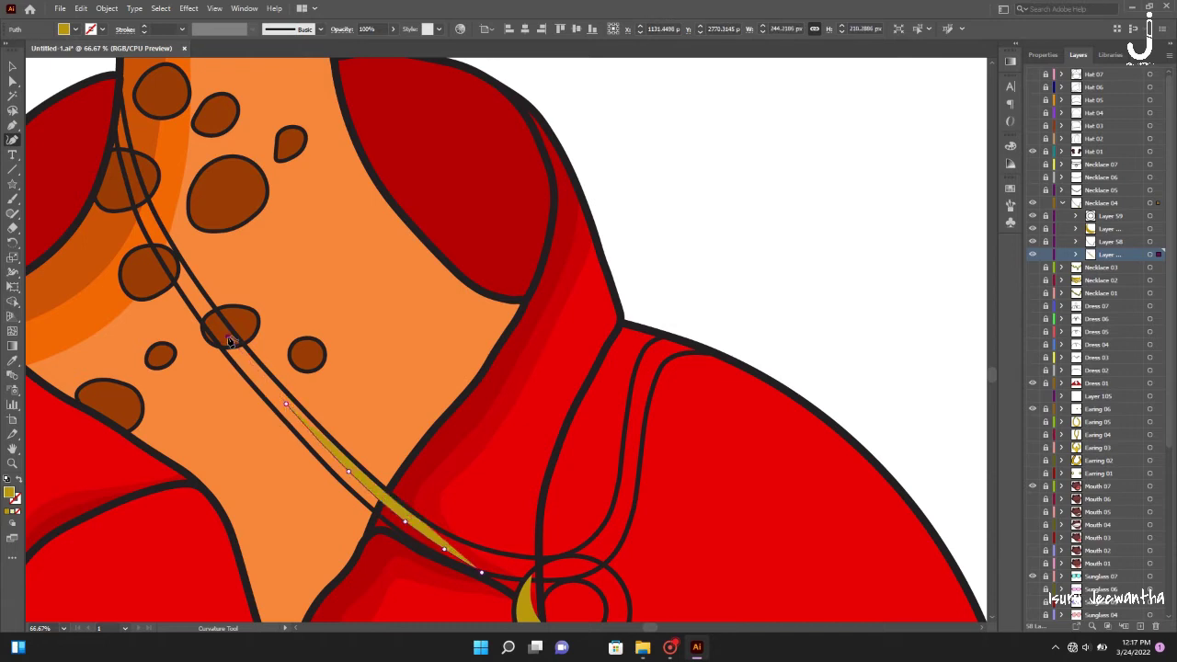
pyautogui.click(228, 337)
pyautogui.click(187, 269)
pyautogui.click(119, 77)
pyautogui.click(117, 143)
pyautogui.click(126, 179)
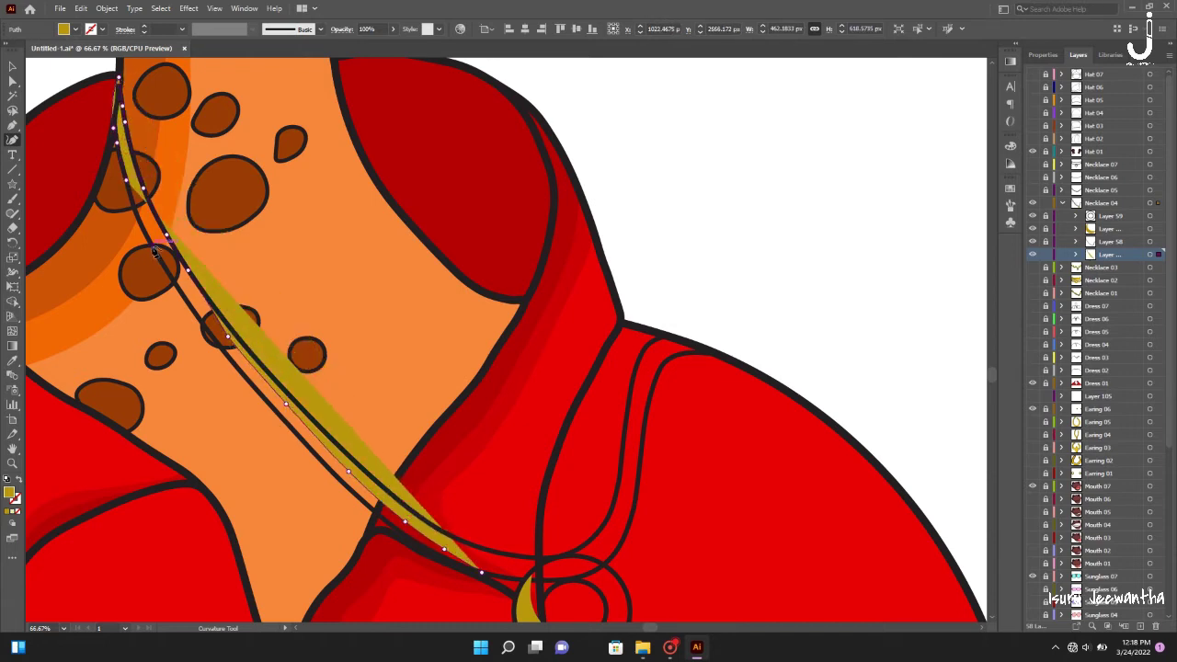
pyautogui.click(481, 572)
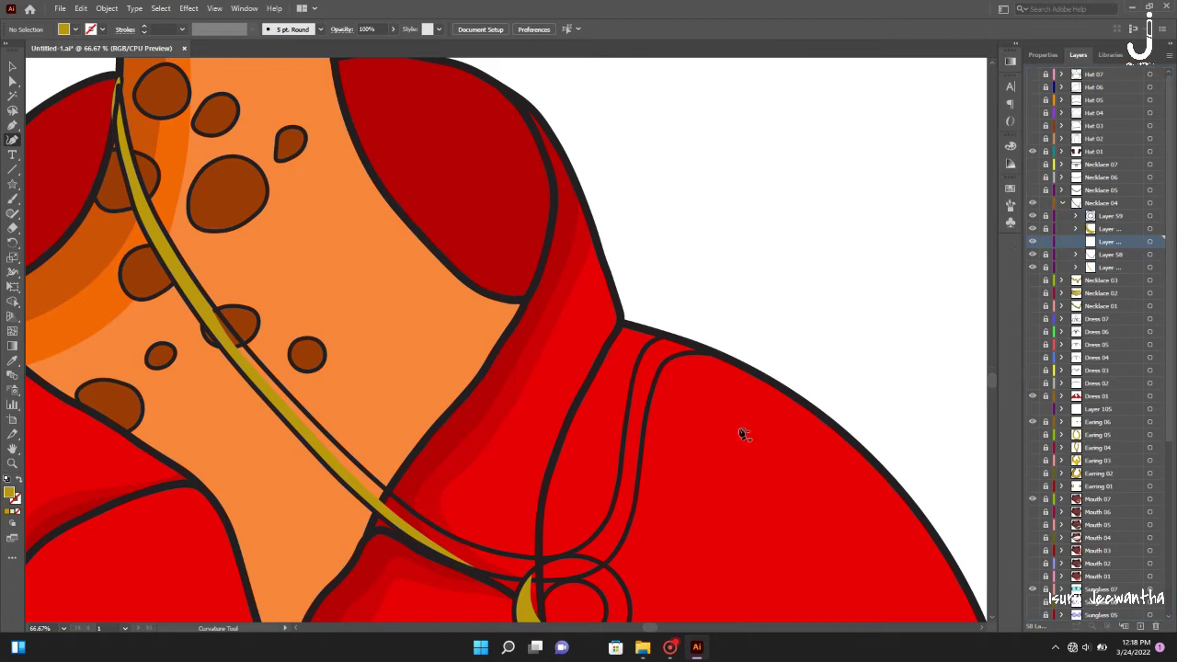
# Draw a gold shading shape over the medallion around the pendant's hole
pyautogui.scroll(-3, 743, 434)
pyautogui.click(556, 474)
pyautogui.click(624, 457)
pyautogui.click(627, 418)
pyautogui.click(574, 379)
pyautogui.click(521, 435)
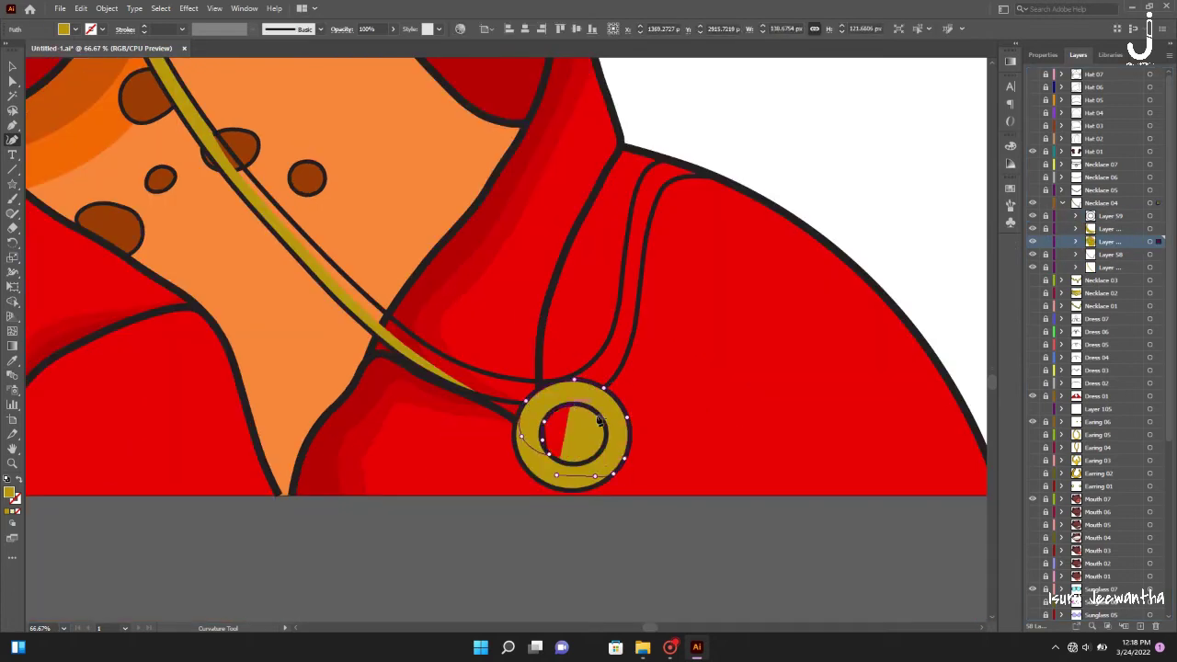
pyautogui.click(599, 420)
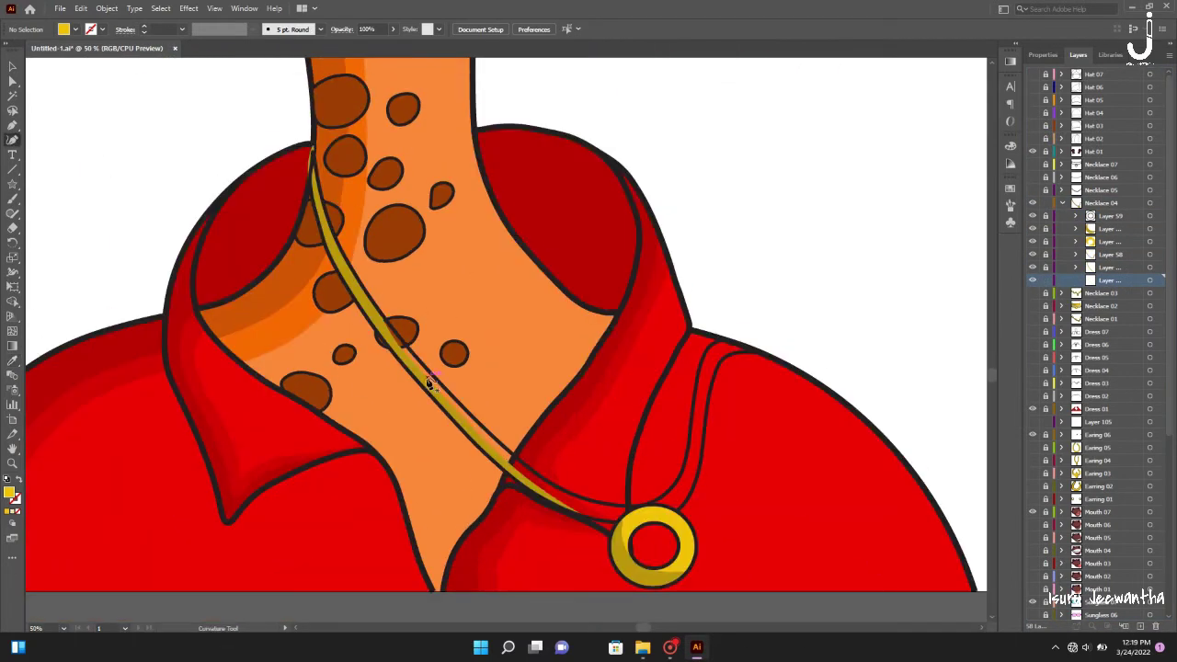
# Draw a thin gold highlight along the necklace strap
pyautogui.click(437, 377)
pyautogui.click(487, 430)
pyautogui.click(572, 494)
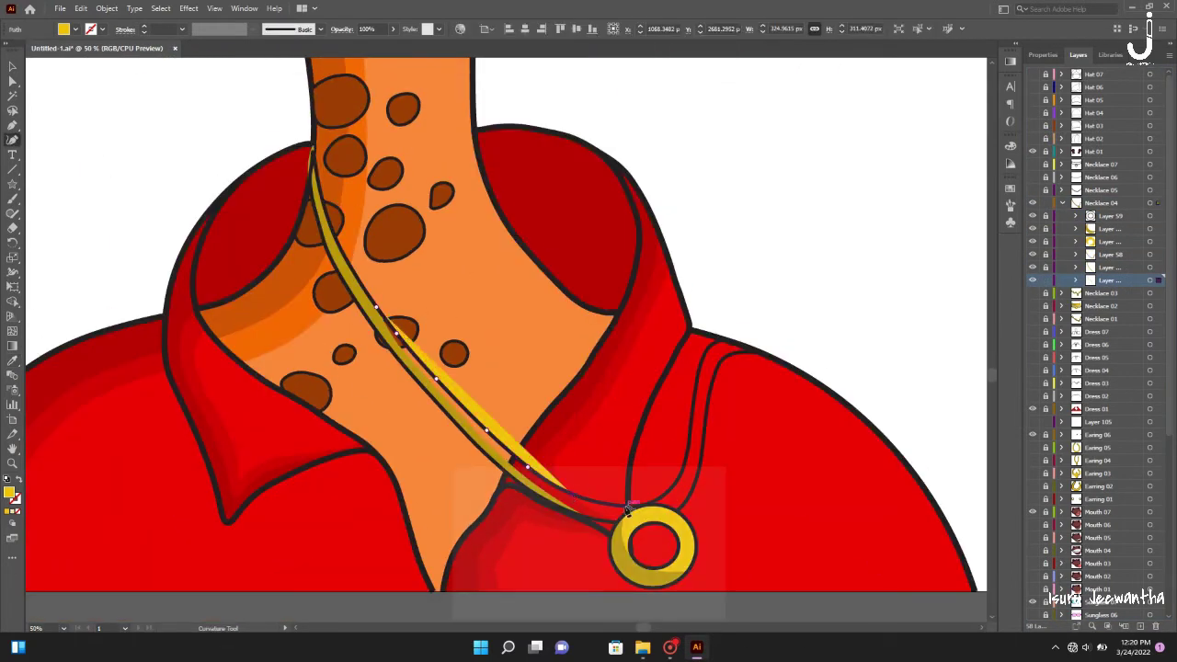
pyautogui.click(664, 495)
pyautogui.click(699, 375)
pyautogui.click(711, 346)
pyautogui.click(745, 350)
pyautogui.click(706, 405)
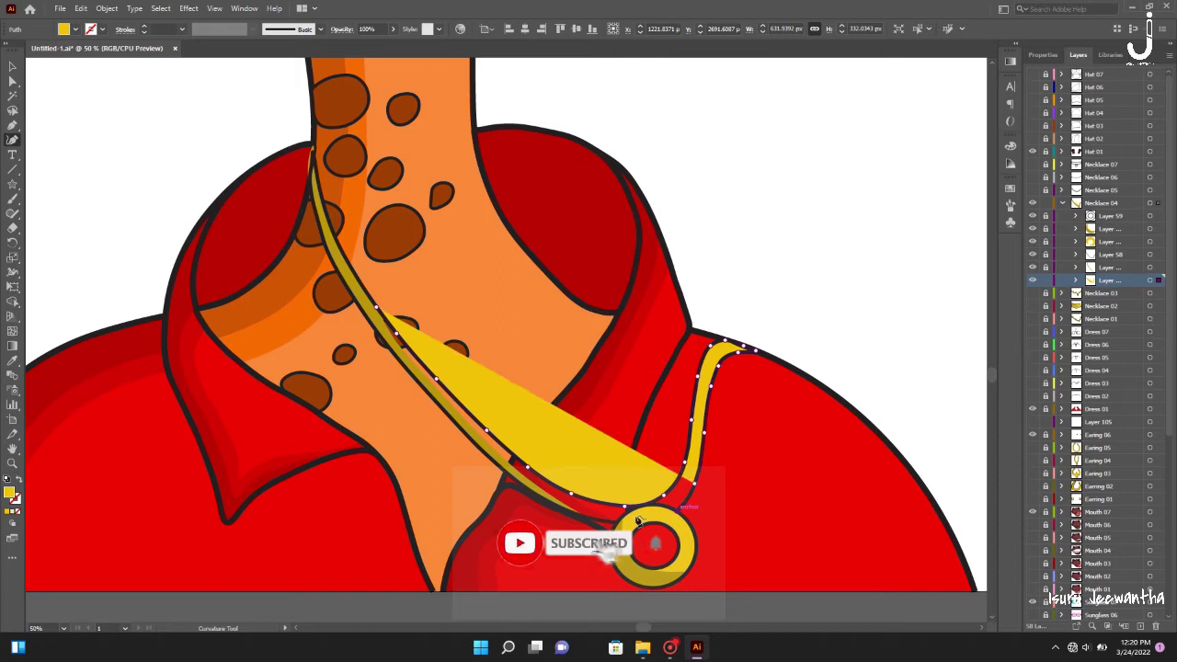
pyautogui.click(685, 501)
pyautogui.click(589, 511)
pyautogui.click(416, 374)
# Deselect everything, fit the whole character in view, and save
pyautogui.press('v')
pyautogui.hotkey('ctrl', 'shift', 'a')
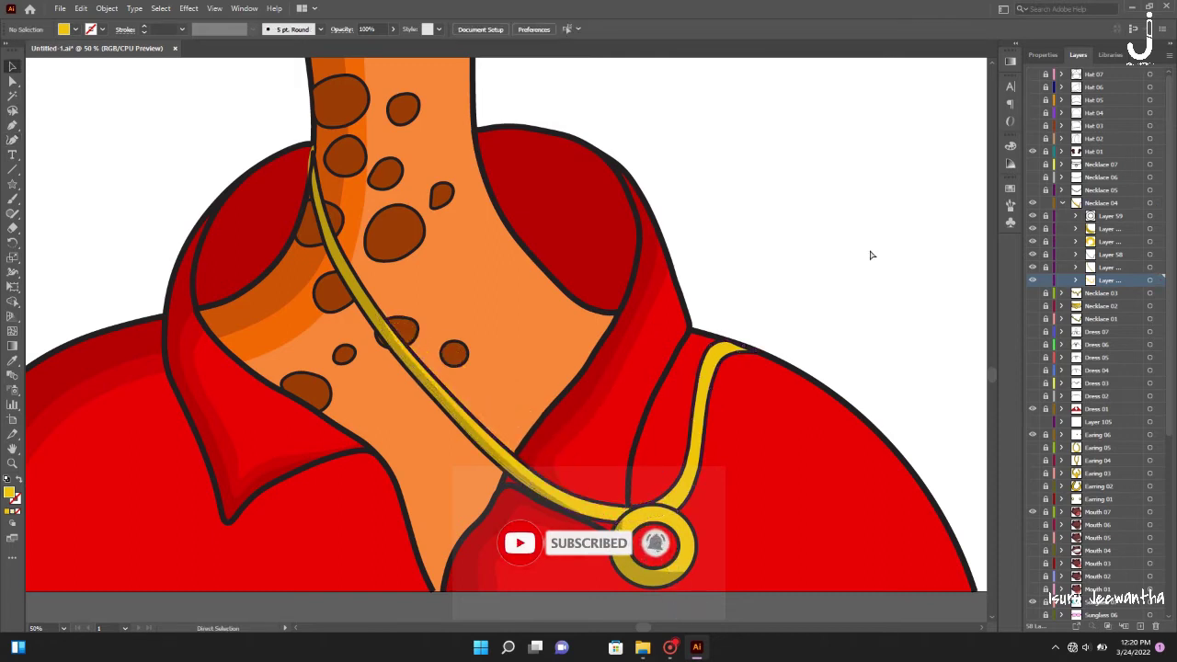
pyautogui.hotkey('ctrl', '0')
pyautogui.hotkey('ctrl', 's')
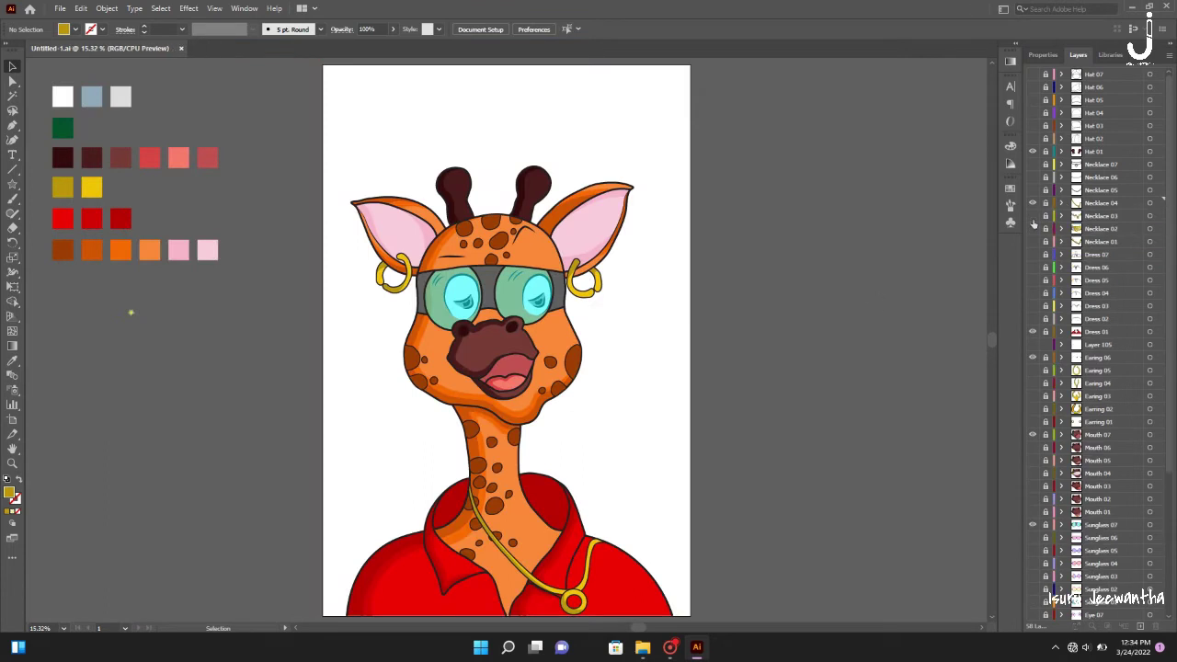
# Draw a first darker-gold shading shape on the chain necklace
pyautogui.scroll(4, 611, 334)
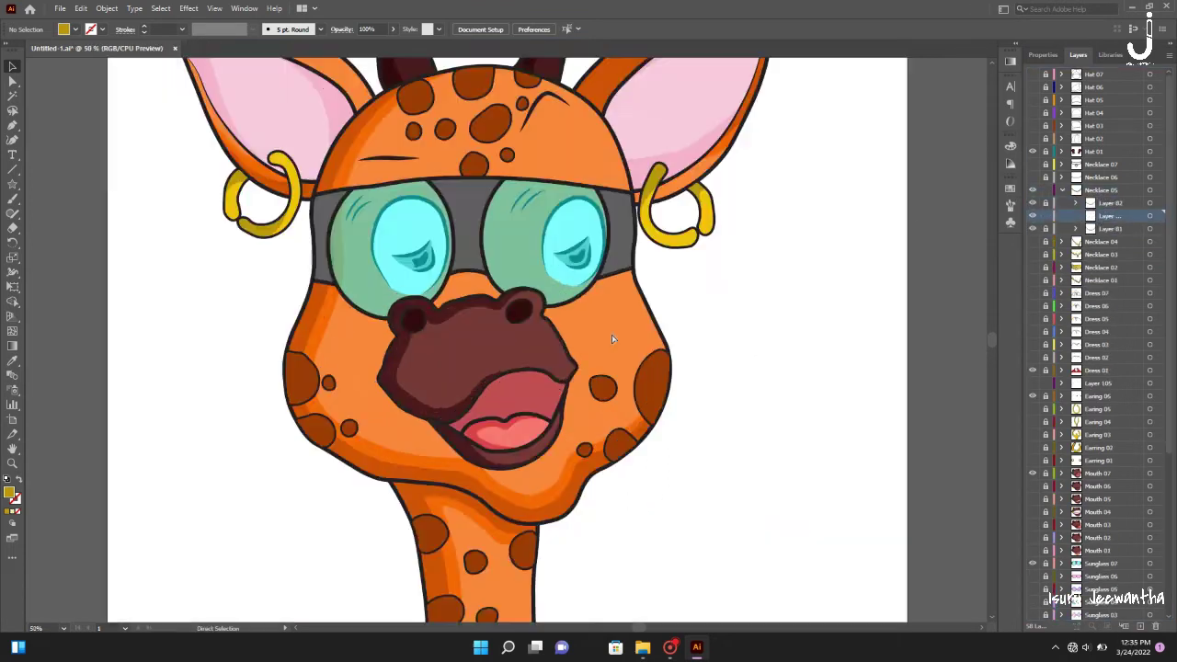
pyautogui.scroll(4, 607, 394)
pyautogui.scroll(2, 607, 394)
pyautogui.click(13, 140)
pyautogui.click(147, 377)
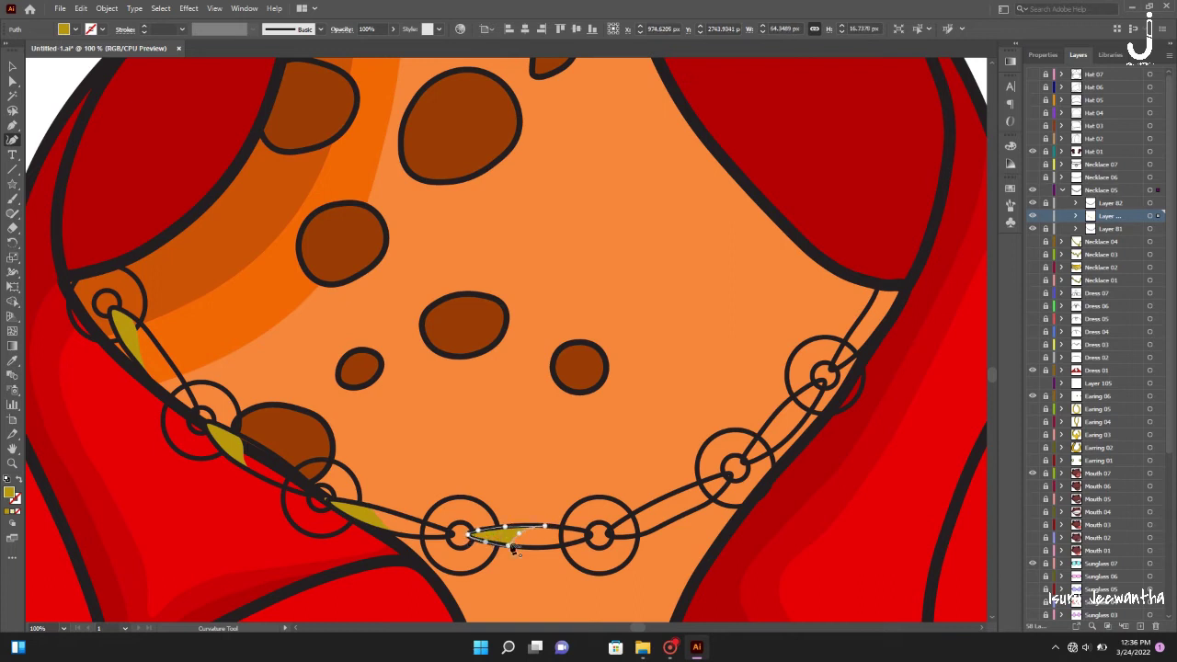
pyautogui.hscroll(3, 516, 550)
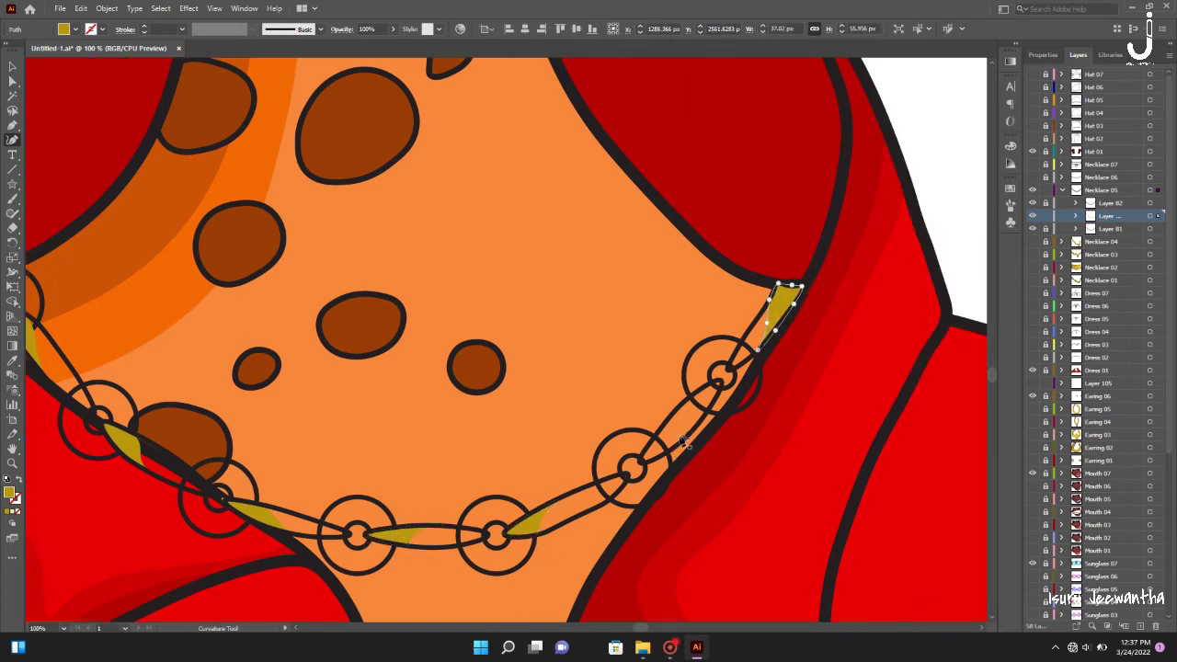
pyautogui.hscroll(-3, 669, 450)
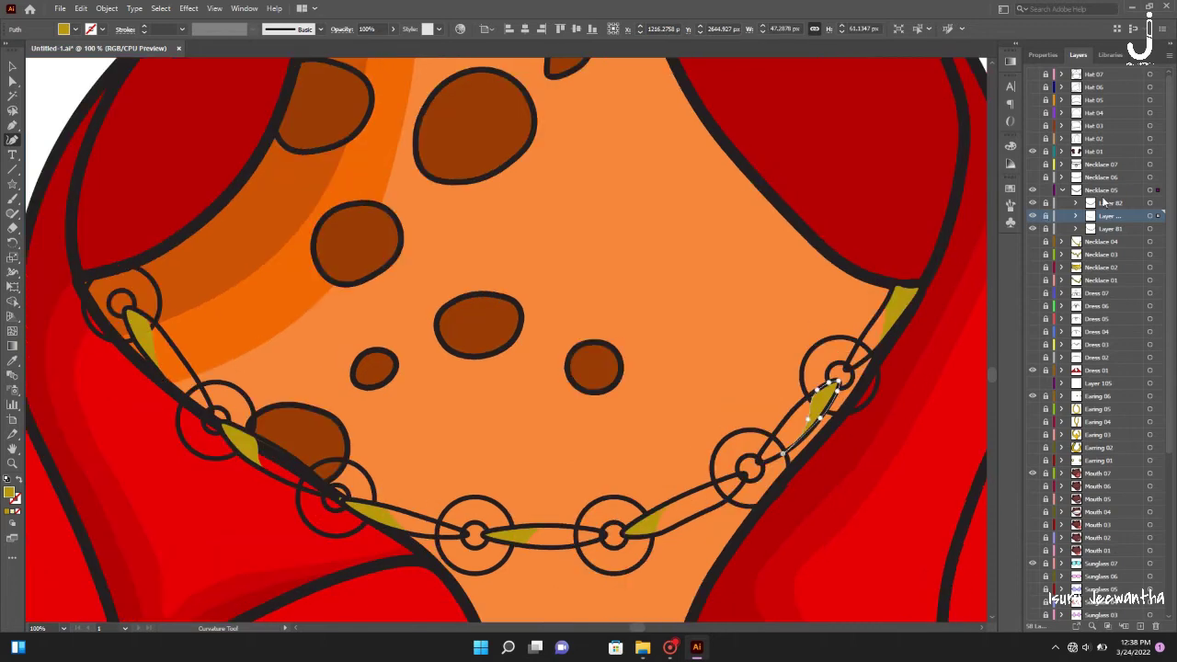
pyautogui.press('Escape')
# Start crescent shadows on the right ring and the next ring of the chain
pyautogui.click(851, 339)
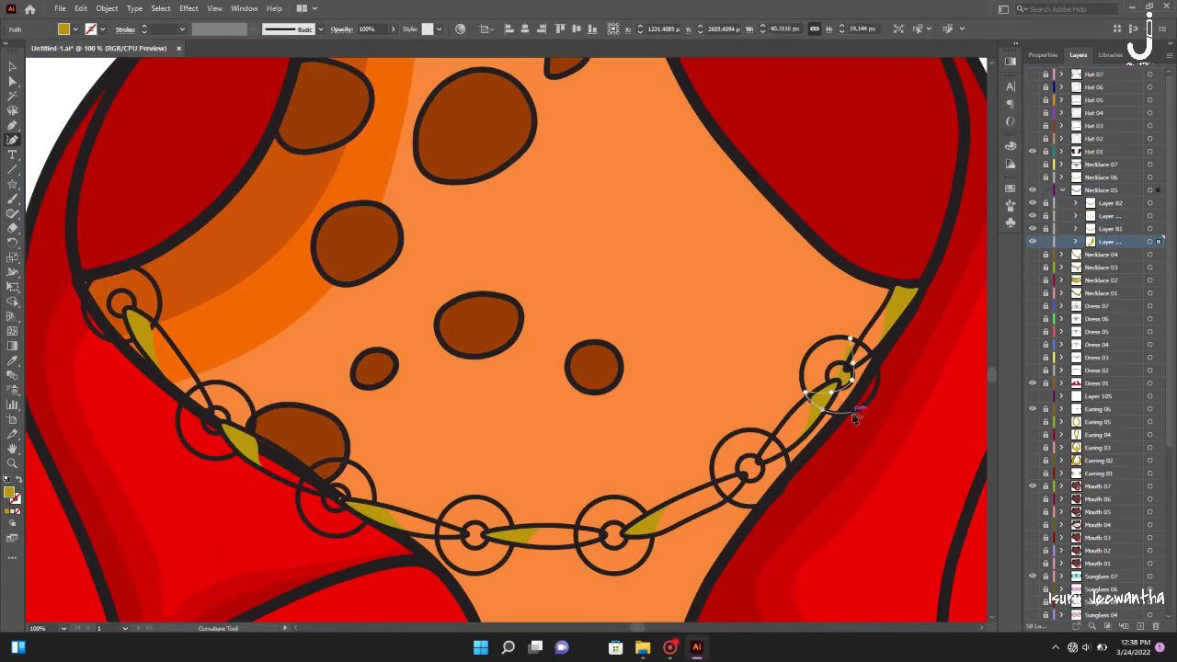
pyautogui.click(851, 341)
pyautogui.click(784, 483)
pyautogui.click(761, 506)
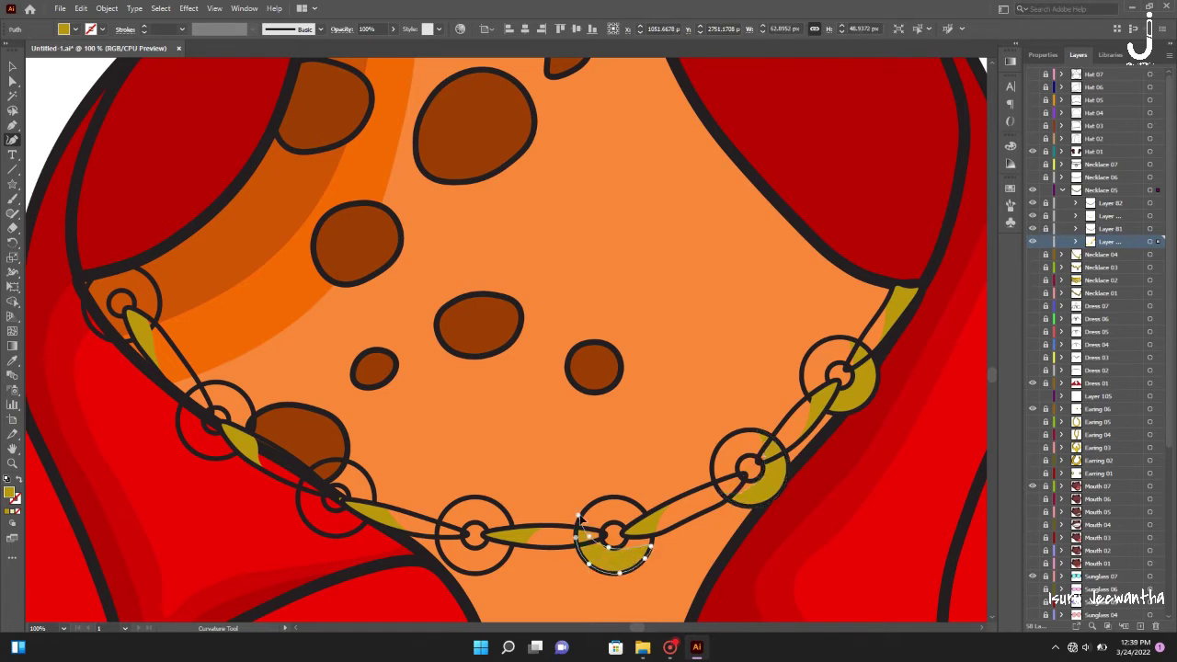
# Close and fill the olive crescent shadow inside the chain ring
pyautogui.scroll(1, 584, 549)
pyautogui.scroll(-3, 436, 389)
pyautogui.click(416, 299)
pyautogui.click(430, 270)
pyautogui.click(376, 331)
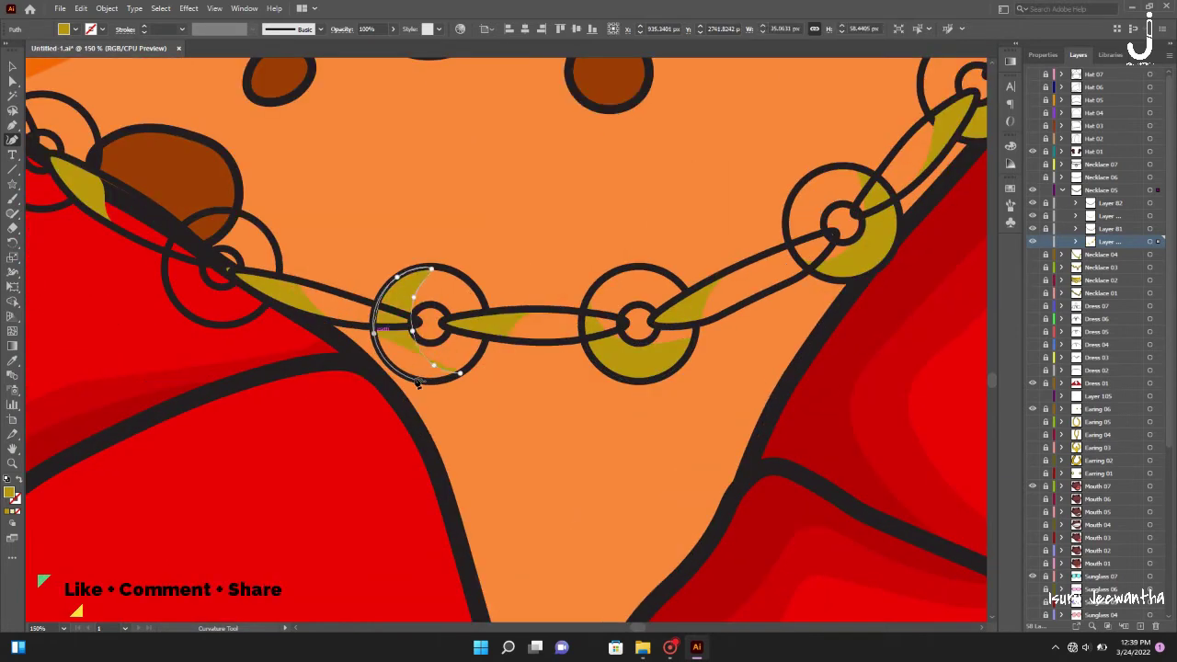
pyautogui.click(414, 379)
pyautogui.click(460, 372)
pyautogui.hscroll(-3, 382, 296)
pyautogui.click(348, 217)
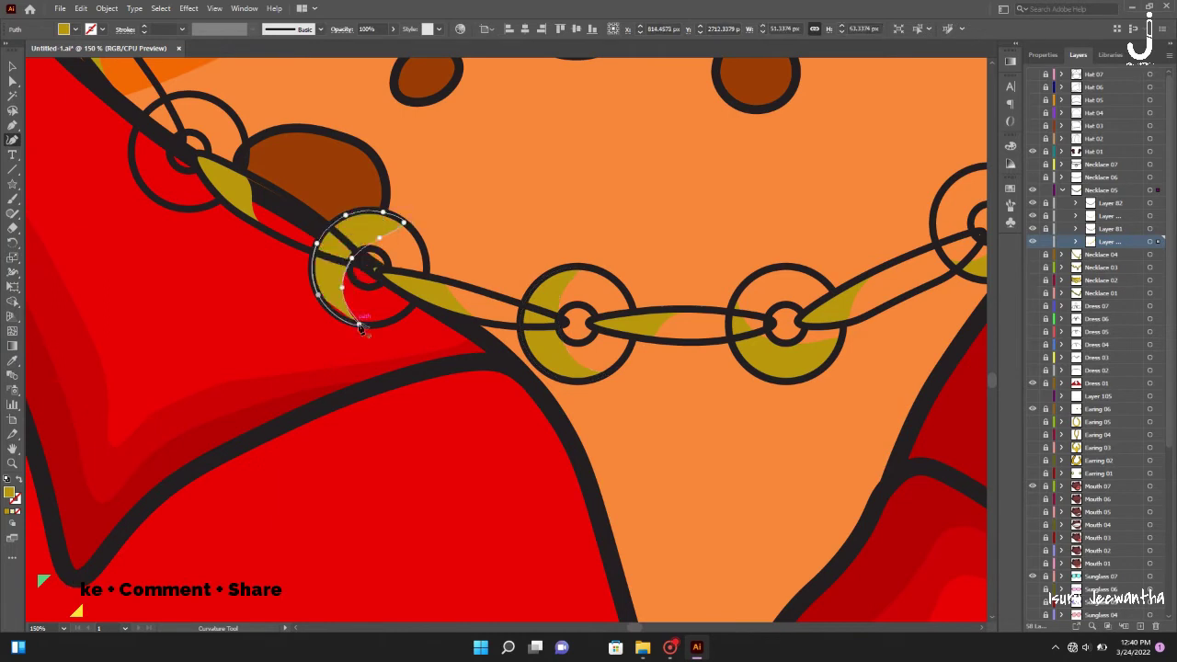
# Finish the crescent shading and deselect the chain's link outline
pyautogui.scroll(3, 418, 377)
pyautogui.hscroll(-5, 419, 377)
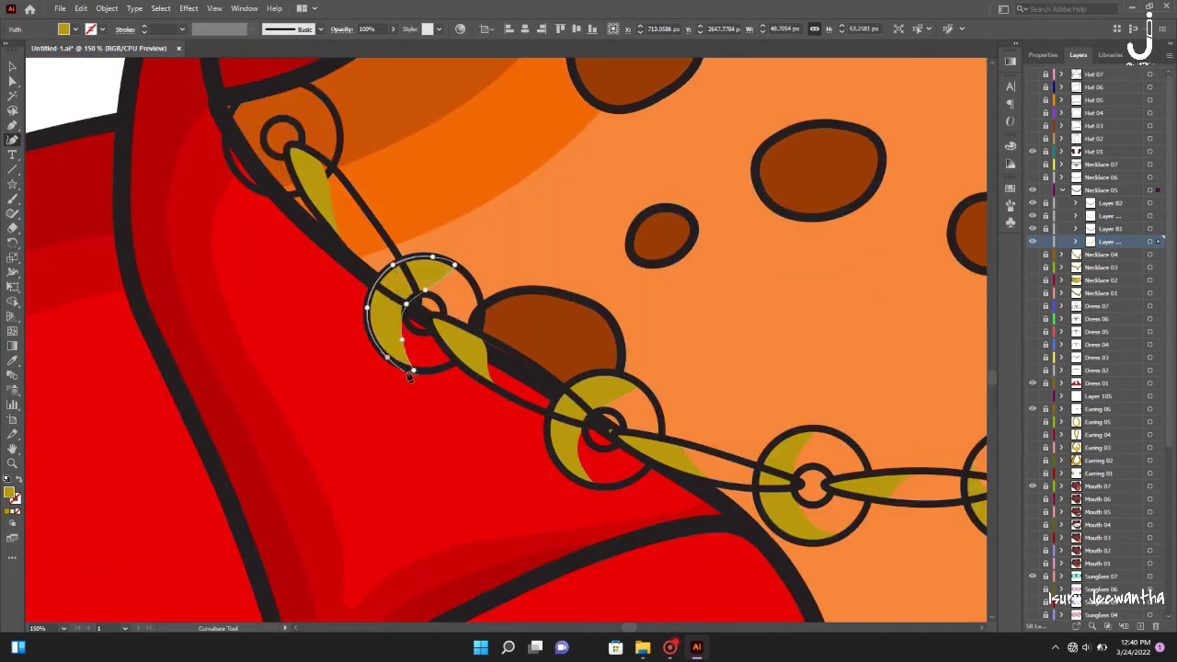
pyautogui.scroll(3, 260, 311)
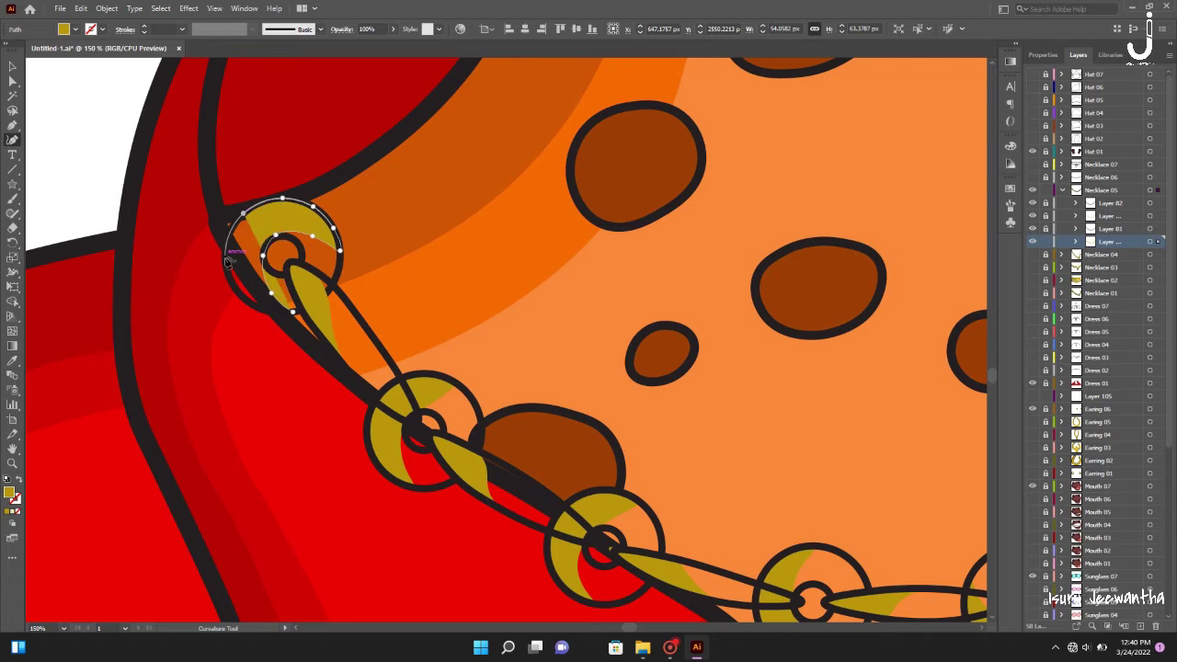
pyautogui.press('v')
pyautogui.scroll(-3, 469, 440)
pyautogui.hscroll(4, 469, 440)
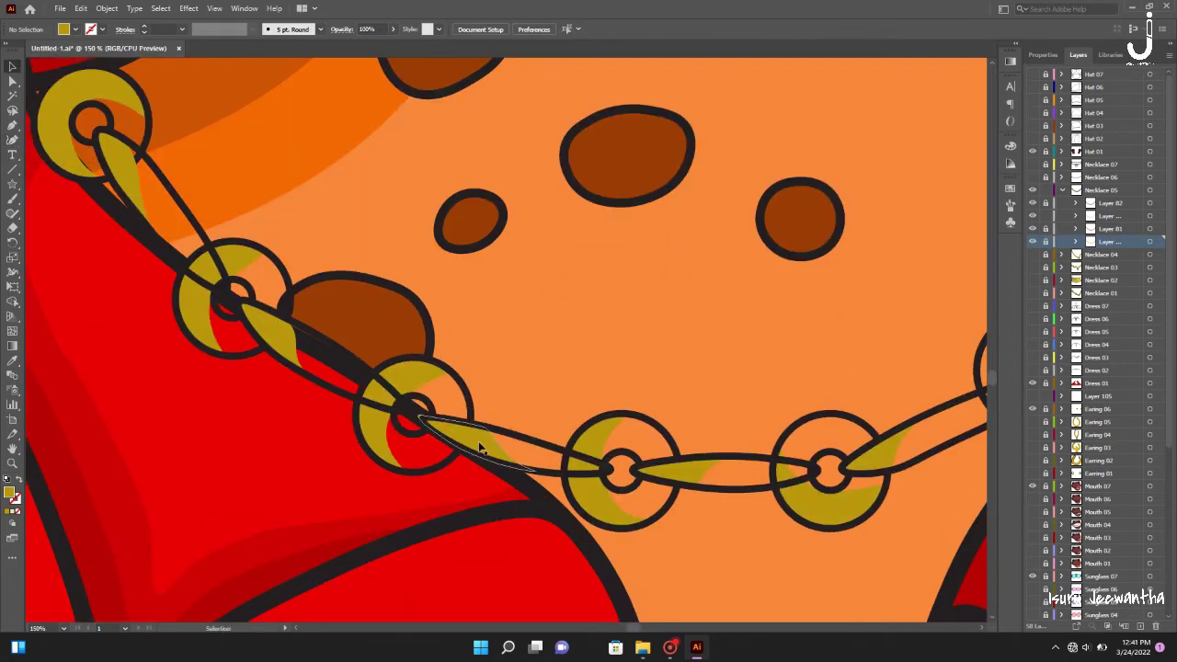
pyautogui.click(479, 448)
pyautogui.hotkey('shift', '`')
pyautogui.press('v')
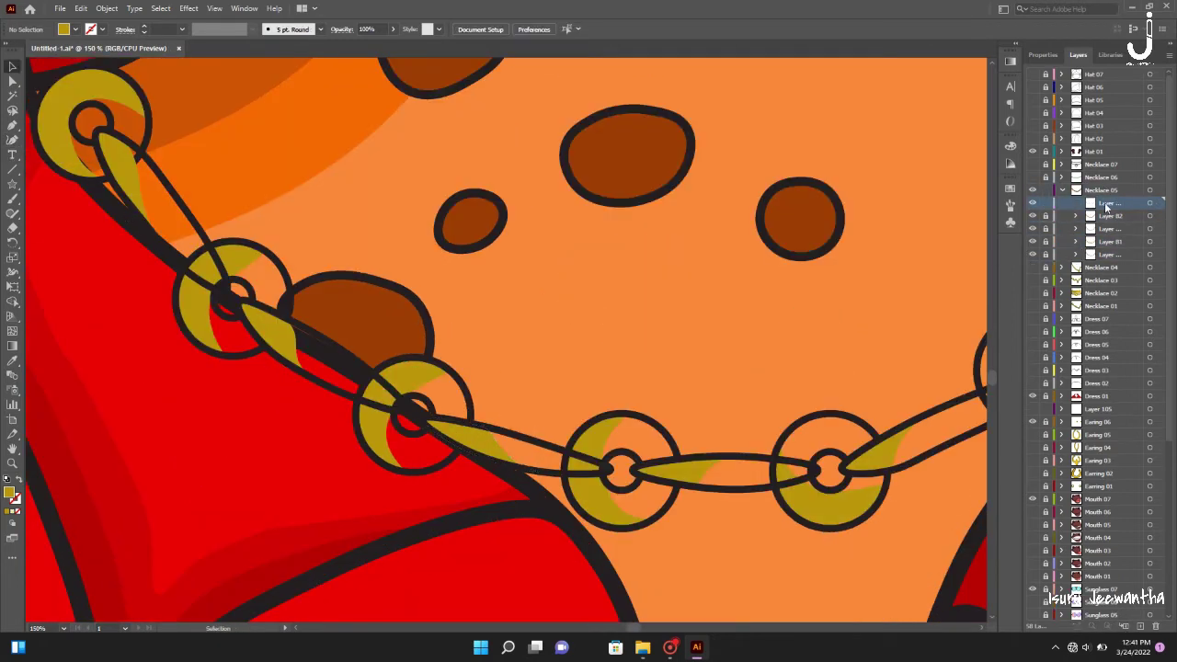
pyautogui.scroll(2, 331, 261)
pyautogui.hscroll(-5, 332, 262)
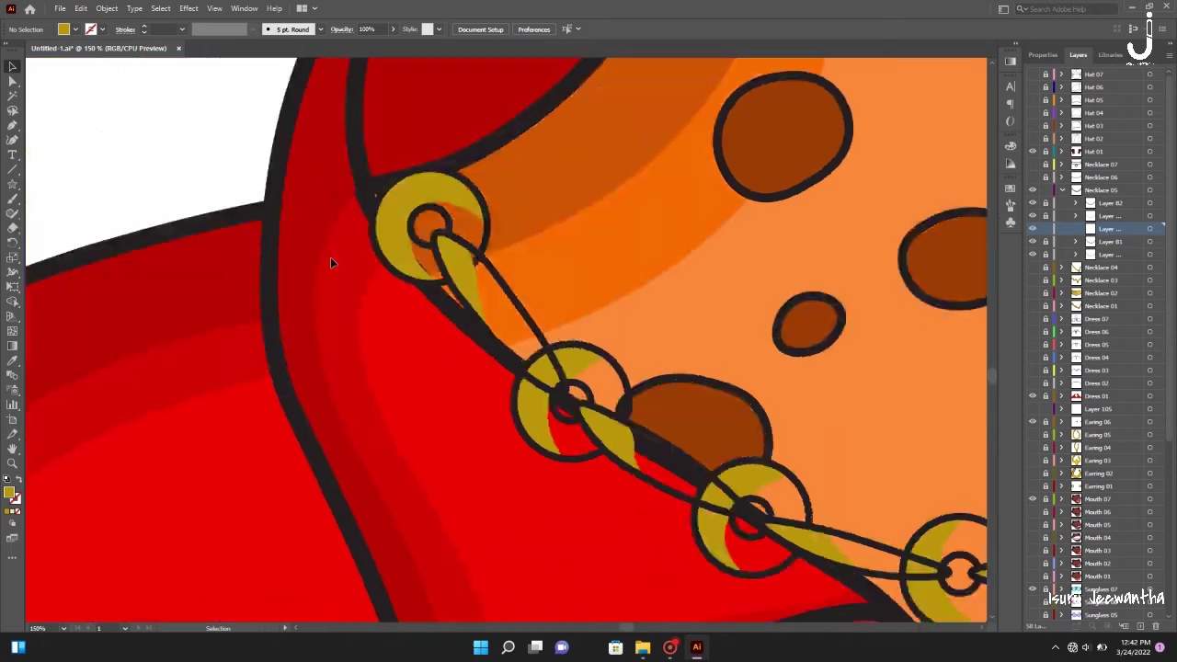
# Outline a yellow highlight shape on the first chain link
pyautogui.click(472, 313)
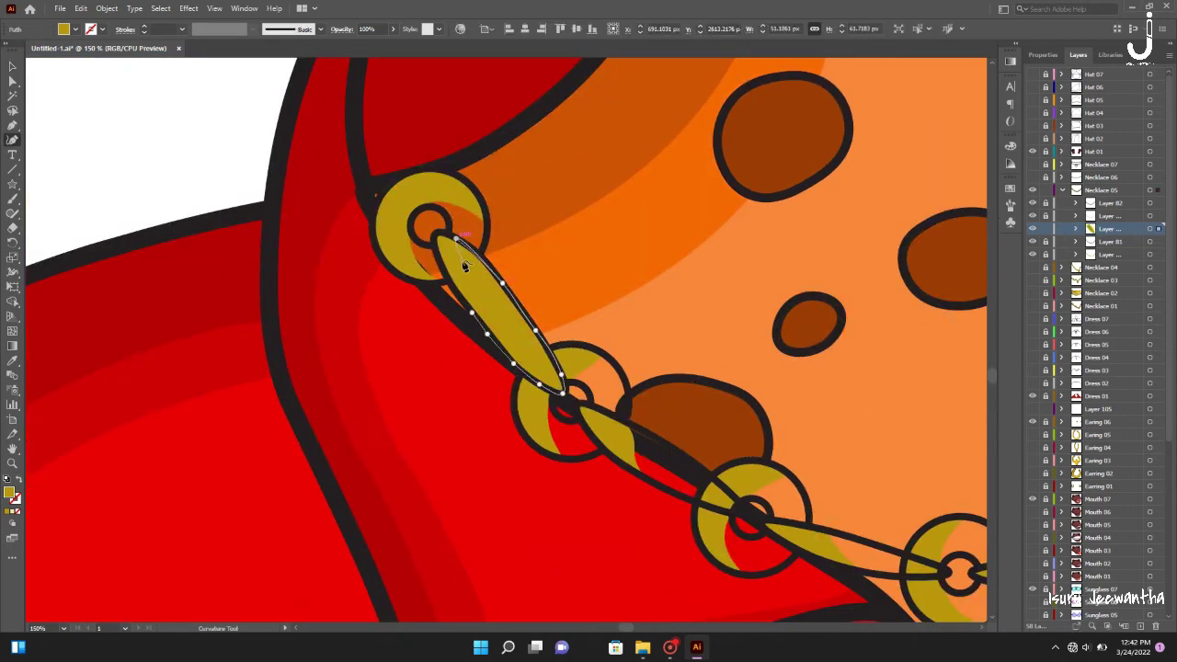
pyautogui.hotkey('ctrl', '0')
pyautogui.scroll(5, 260, 297)
pyautogui.click(394, 377)
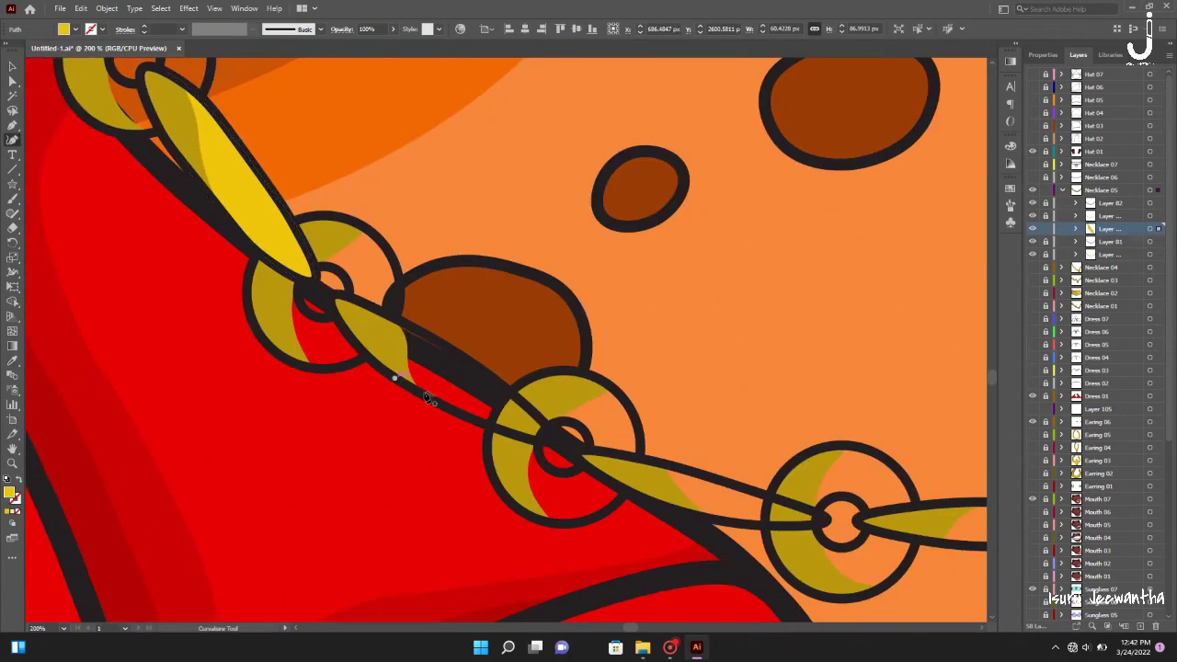
pyautogui.click(556, 438)
pyautogui.click(508, 386)
pyautogui.click(442, 341)
pyautogui.click(397, 379)
# Draw a yellow highlight on the next chain link
pyautogui.hscroll(3, 552, 414)
pyautogui.click(474, 457)
pyautogui.click(520, 469)
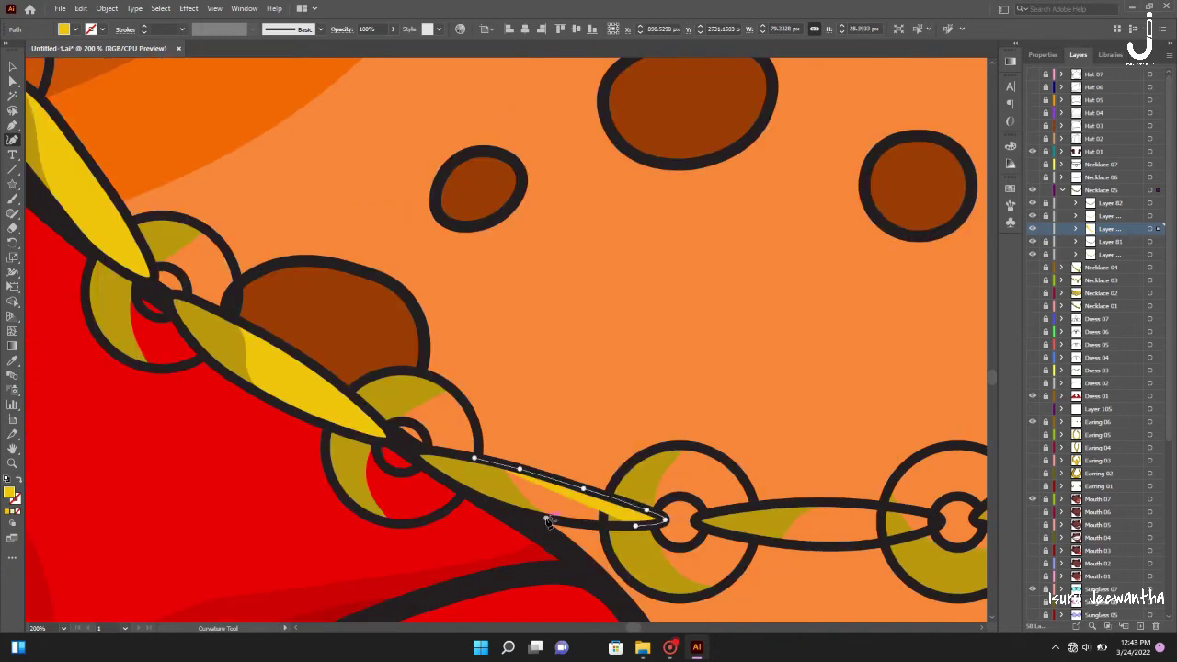
pyautogui.hscroll(6, 464, 459)
pyautogui.click(514, 527)
pyautogui.click(615, 500)
pyautogui.click(495, 483)
# Draw a highlight shape over the following chain link
pyautogui.hscroll(3, 552, 506)
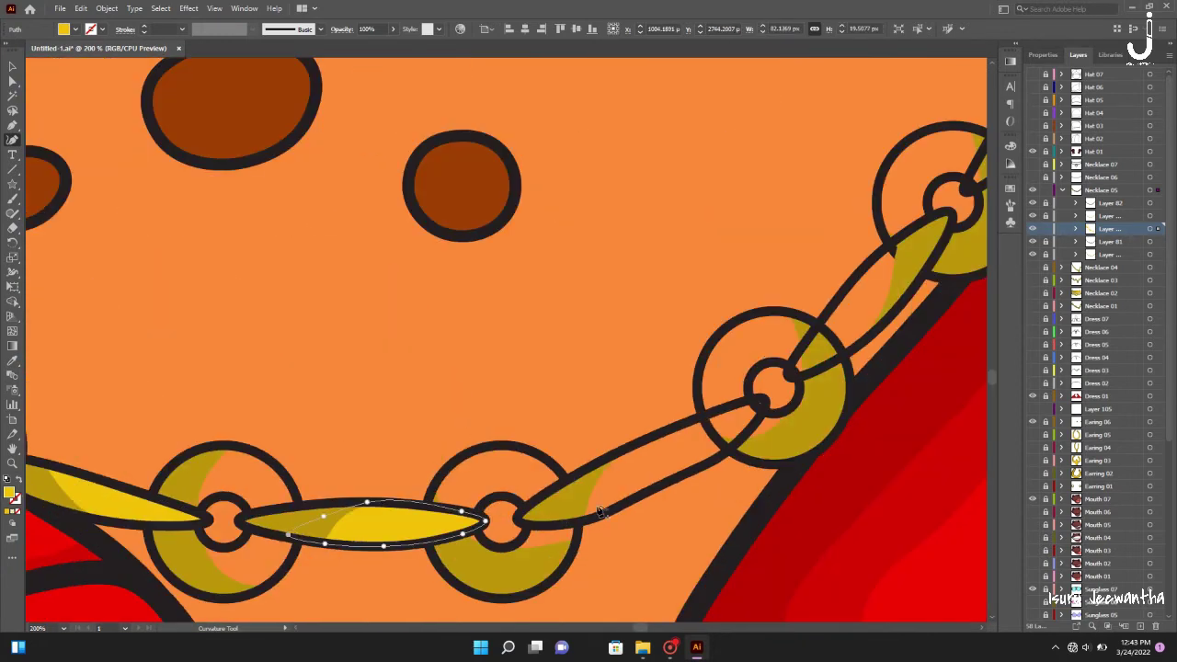
pyautogui.hscroll(3, 670, 437)
pyautogui.scroll(2, 643, 386)
pyautogui.click(787, 298)
pyautogui.click(678, 380)
pyautogui.click(630, 455)
# Trace a closed highlight around the upper-right chain ring
pyautogui.hscroll(3, 761, 259)
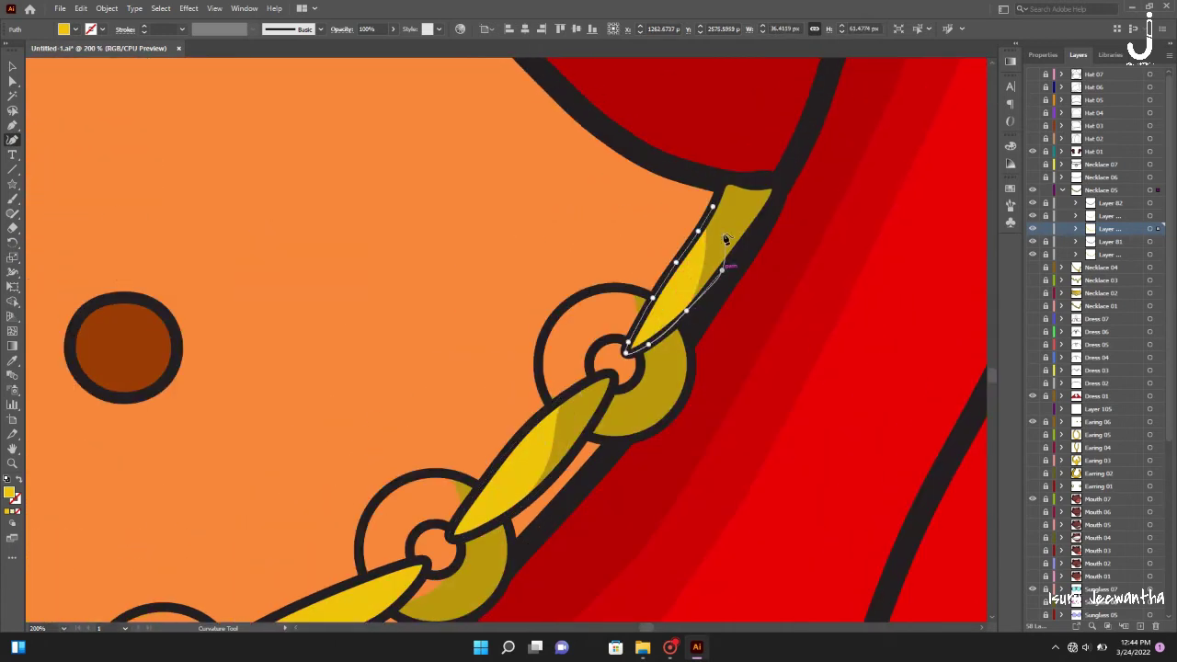
pyautogui.hscroll(-3, 726, 240)
pyautogui.click(875, 206)
pyautogui.click(776, 285)
pyautogui.click(727, 307)
pyautogui.click(701, 365)
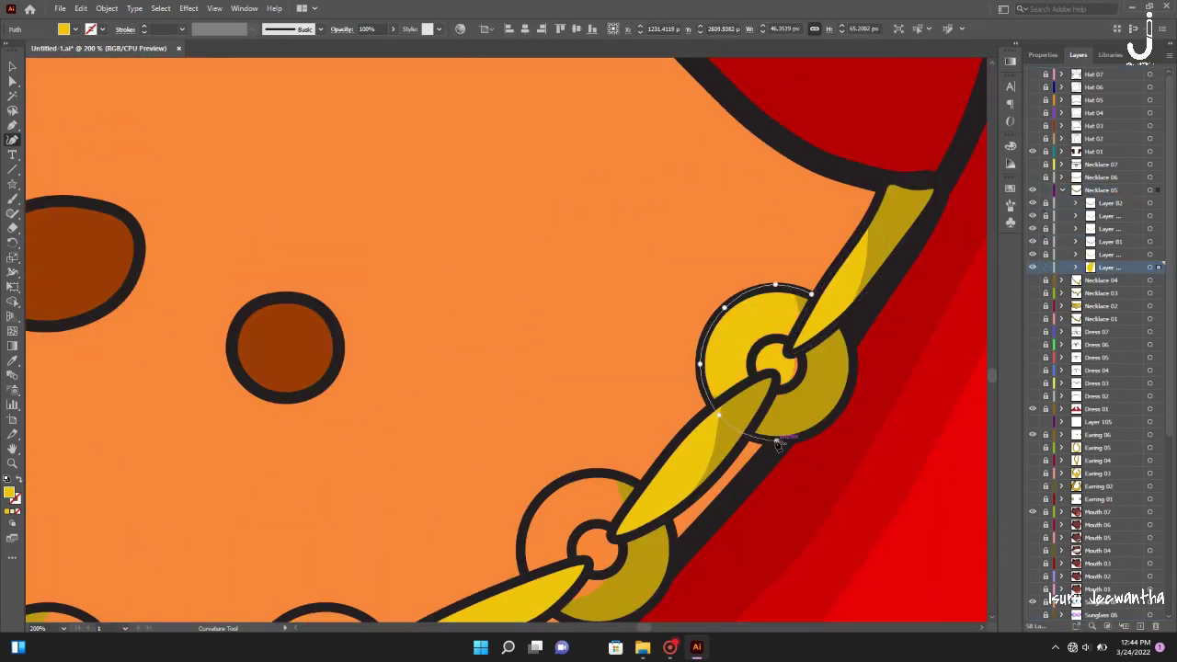
pyautogui.click(813, 300)
# Wrap a closed highlight around the next ring's left and bottom
pyautogui.hscroll(3, 813, 300)
pyautogui.scroll(2, 813, 301)
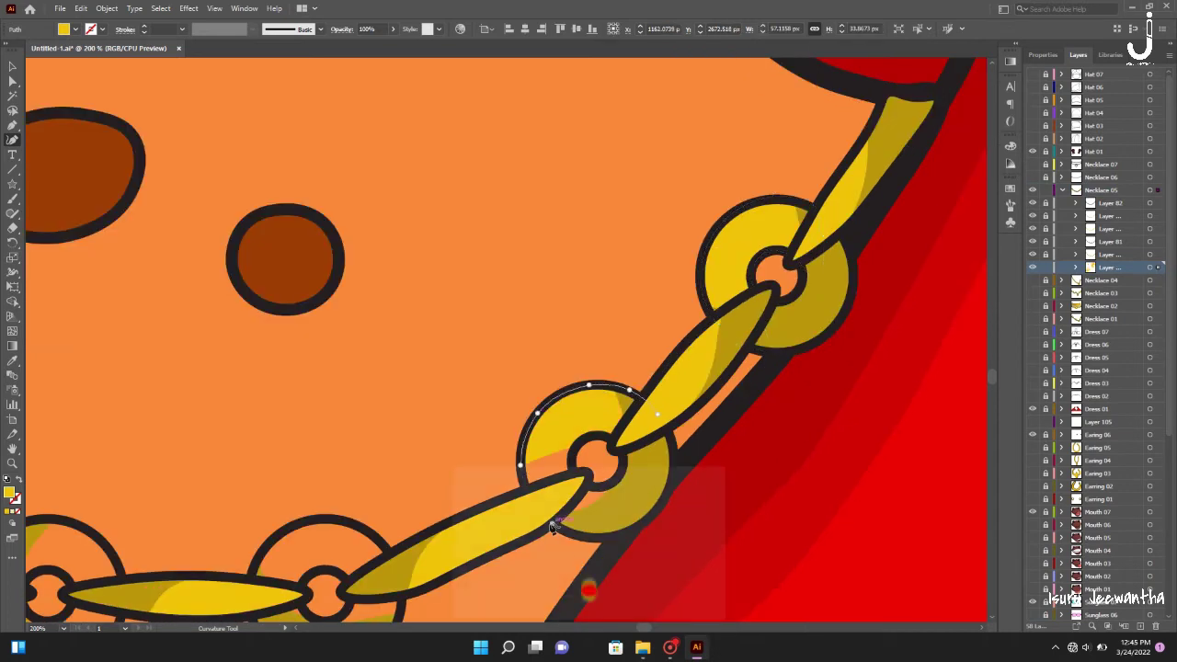
pyautogui.hscroll(-3, 577, 449)
pyautogui.scroll(-2, 577, 449)
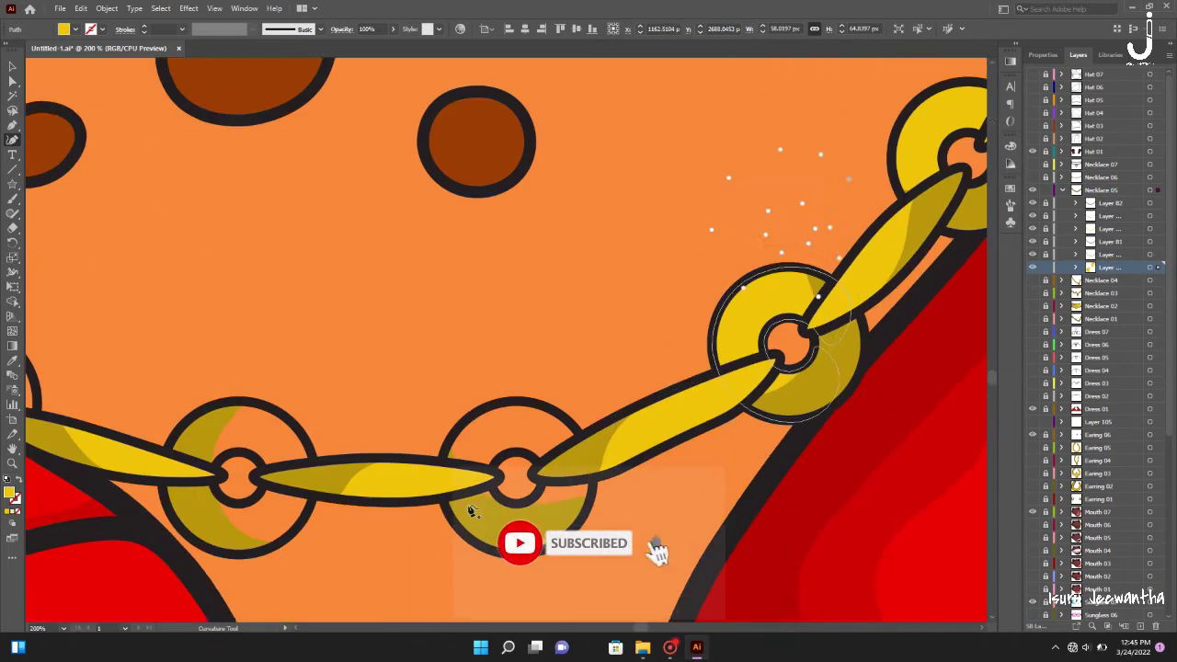
pyautogui.scroll(-1, 577, 449)
pyautogui.click(561, 482)
pyautogui.click(591, 411)
pyautogui.click(530, 345)
pyautogui.click(448, 384)
pyautogui.click(442, 444)
pyautogui.click(503, 494)
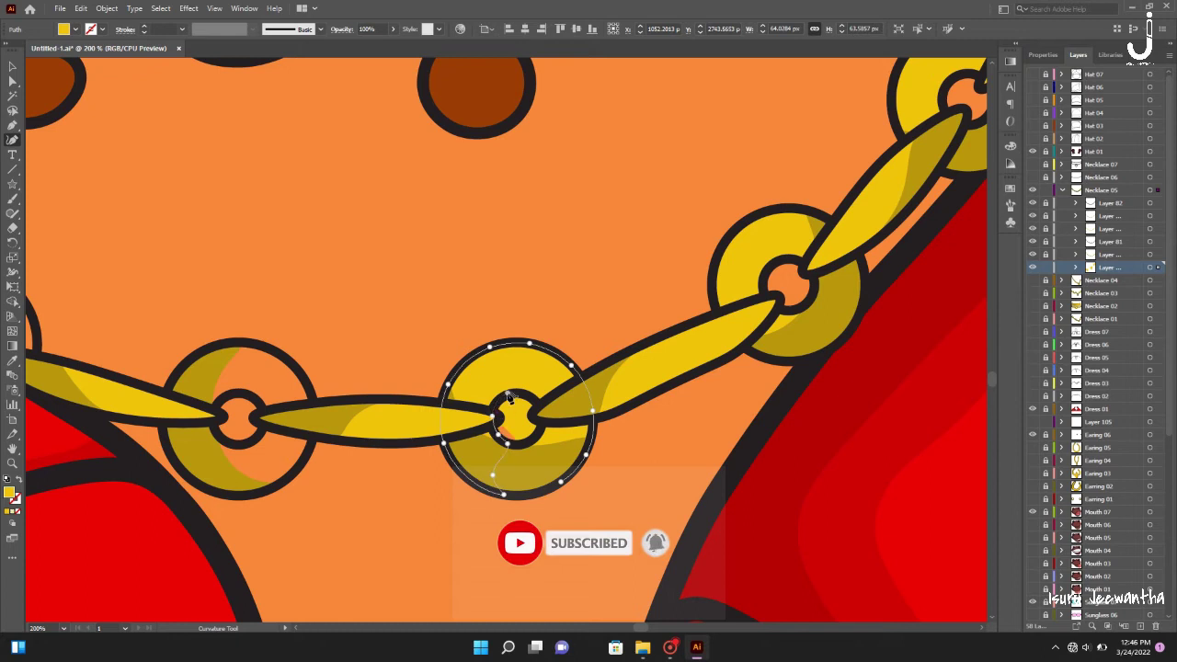
pyautogui.hscroll(-5, 586, 394)
pyautogui.click(600, 481)
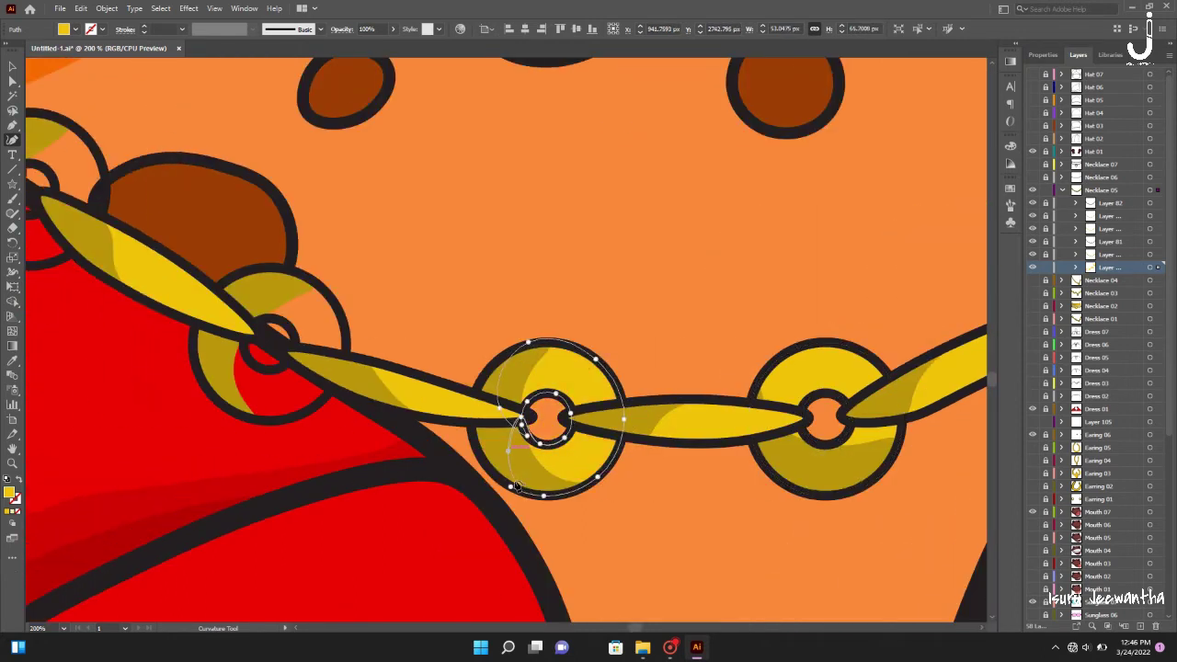
# Trace gold shading along the right side of the ring
pyautogui.hscroll(-5, 623, 405)
pyautogui.click(674, 382)
pyautogui.click(682, 329)
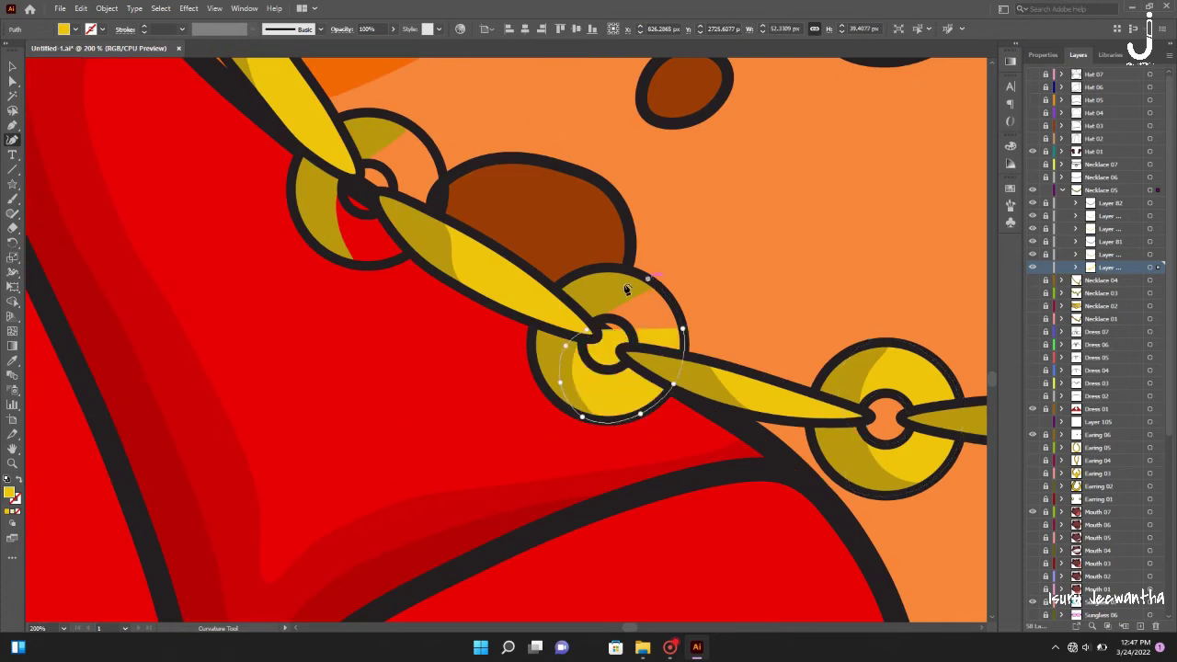
pyautogui.scroll(3, 357, 279)
pyautogui.hscroll(-3, 550, 417)
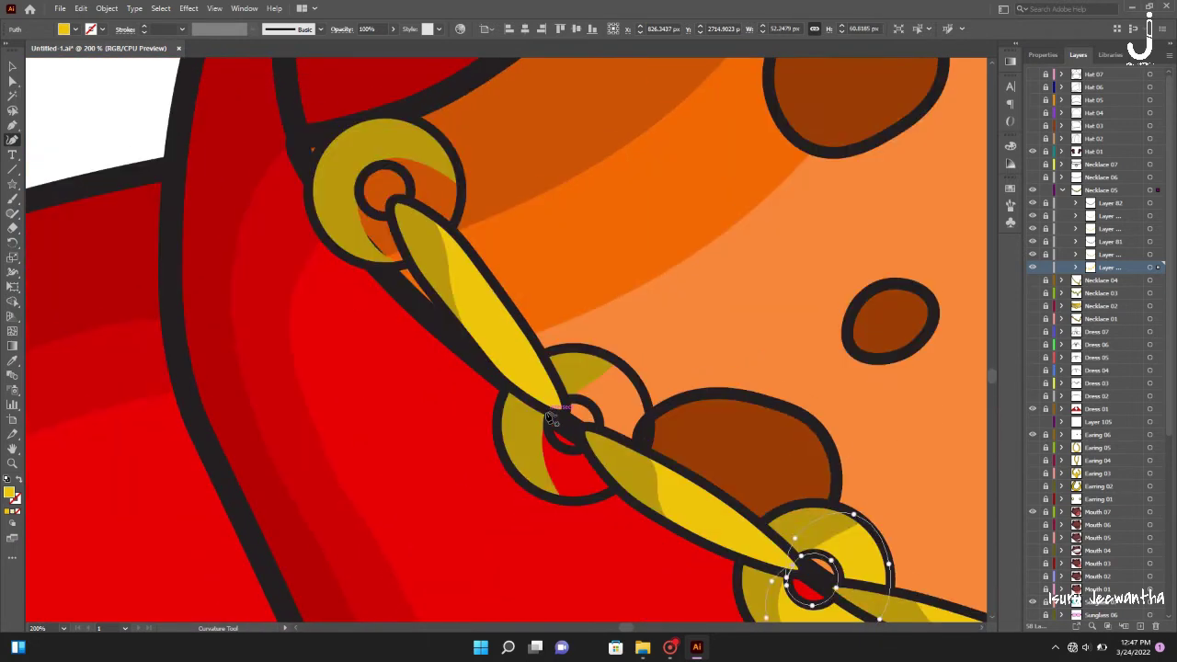
pyautogui.click(605, 354)
pyautogui.click(621, 365)
pyautogui.click(643, 392)
pyautogui.click(650, 429)
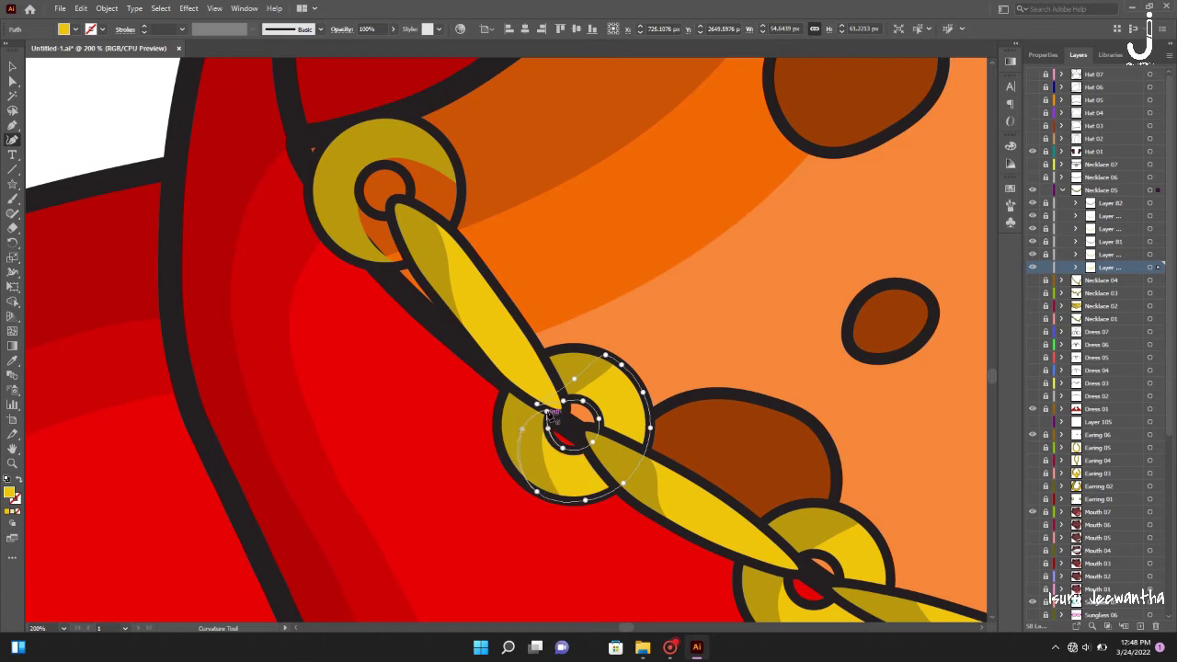
pyautogui.scroll(2, 548, 411)
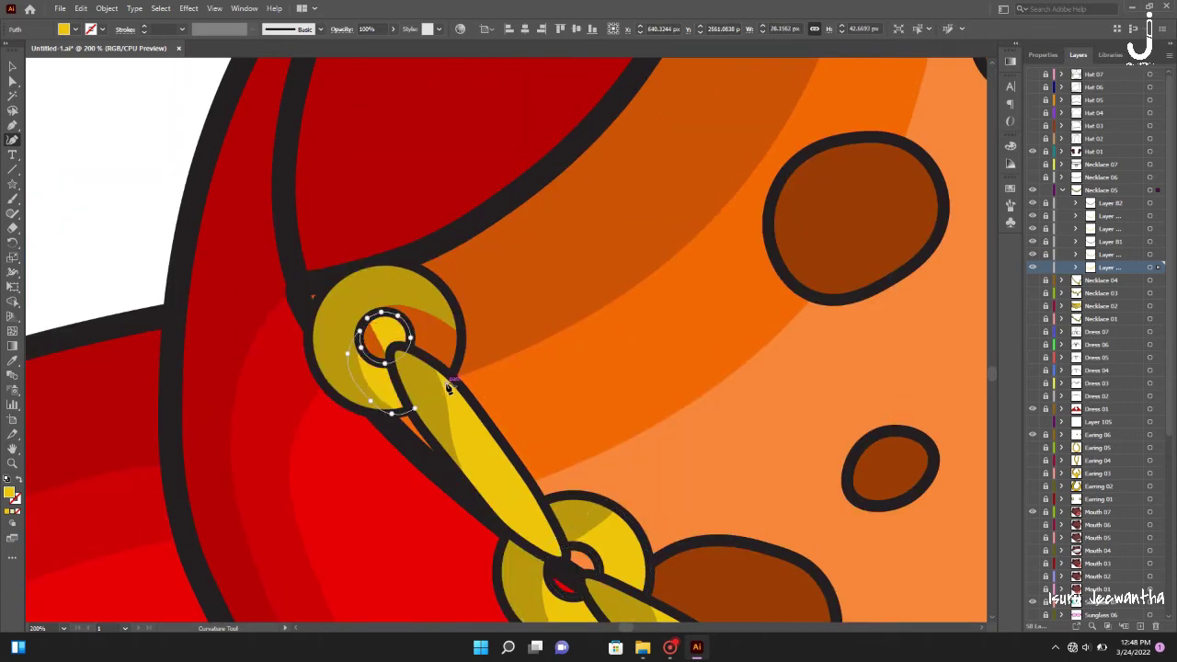
# Finish the chain shading and add a new sublayer under Necklace 06
pyautogui.press('v')
pyautogui.hotkey('ctrl', '0')
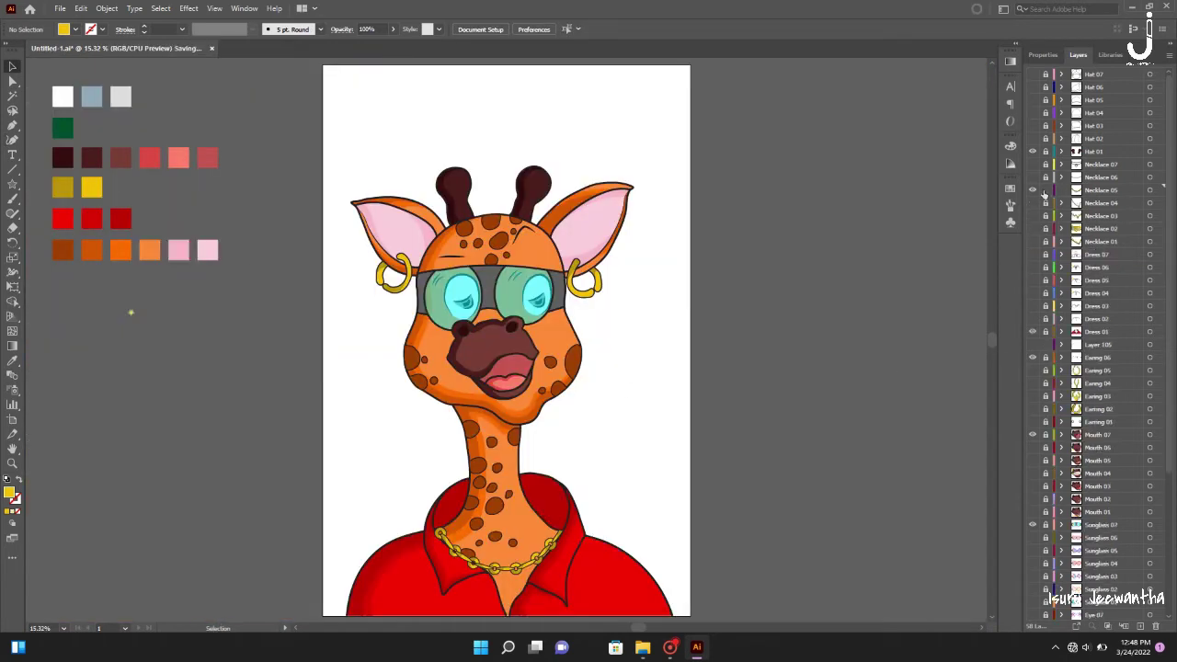
pyautogui.hotkey('ctrl', 'l')
pyautogui.scroll(5, 505, 530)
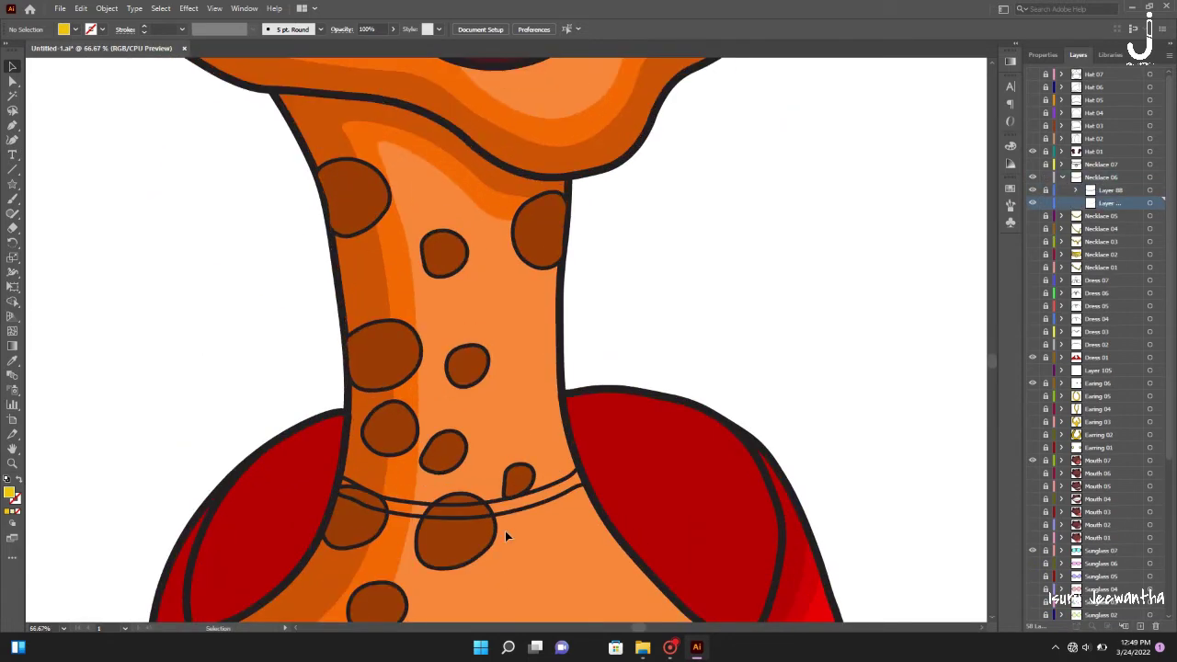
pyautogui.hotkey('shift', '`')
pyautogui.scroll(3, 576, 485)
# Trace a closed yellow fill shape along the thin necklace band
pyautogui.click(574, 482)
pyautogui.click(508, 469)
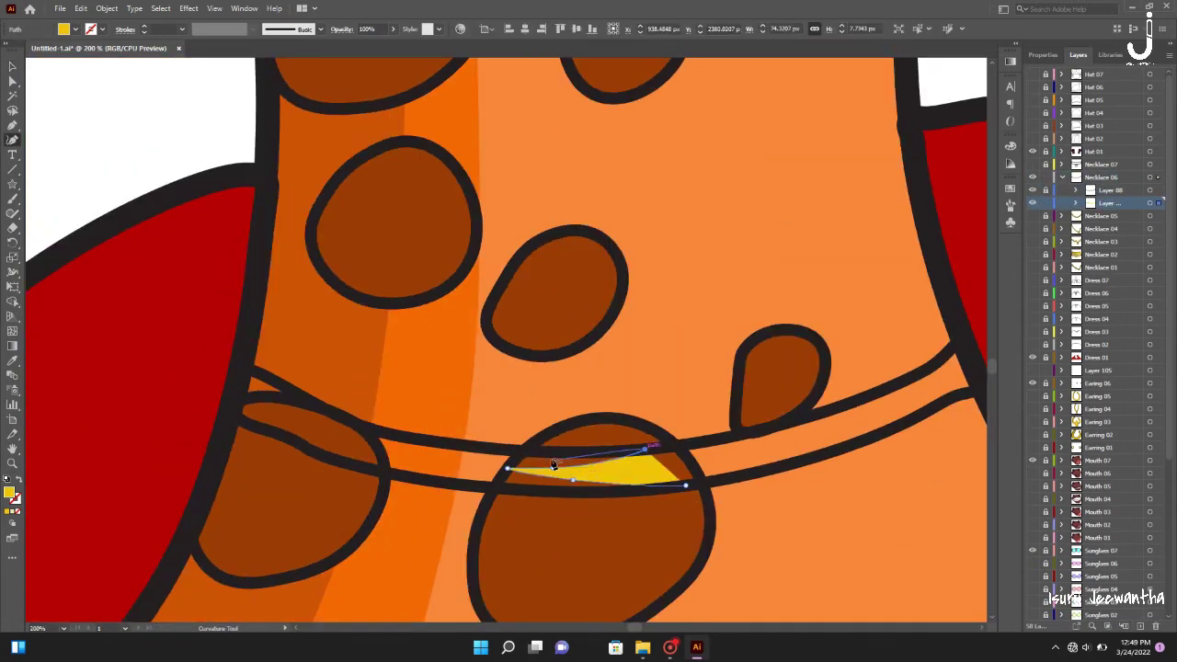
pyautogui.click(274, 380)
pyautogui.click(244, 409)
pyautogui.click(405, 460)
pyautogui.click(687, 485)
pyautogui.hotkey('ctrl', '0')
# Sample the mustard gold swatch and add a sublayer for the band's shade
pyautogui.press('i')
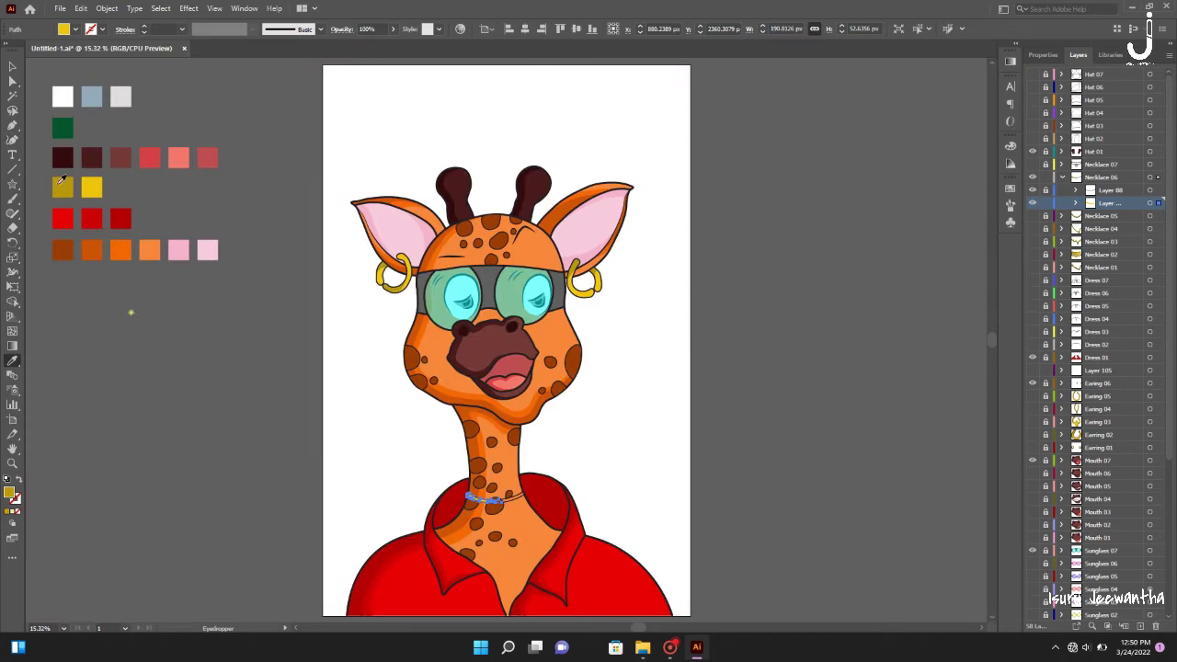
pyautogui.click(61, 182)
pyautogui.hotkey('ctrl', 'l')
pyautogui.scroll(8, 528, 447)
pyautogui.hotkey('shift', '`')
# Trace a closed mustard shade shape along the band's bottom and right end
pyautogui.click(233, 471)
pyautogui.click(307, 476)
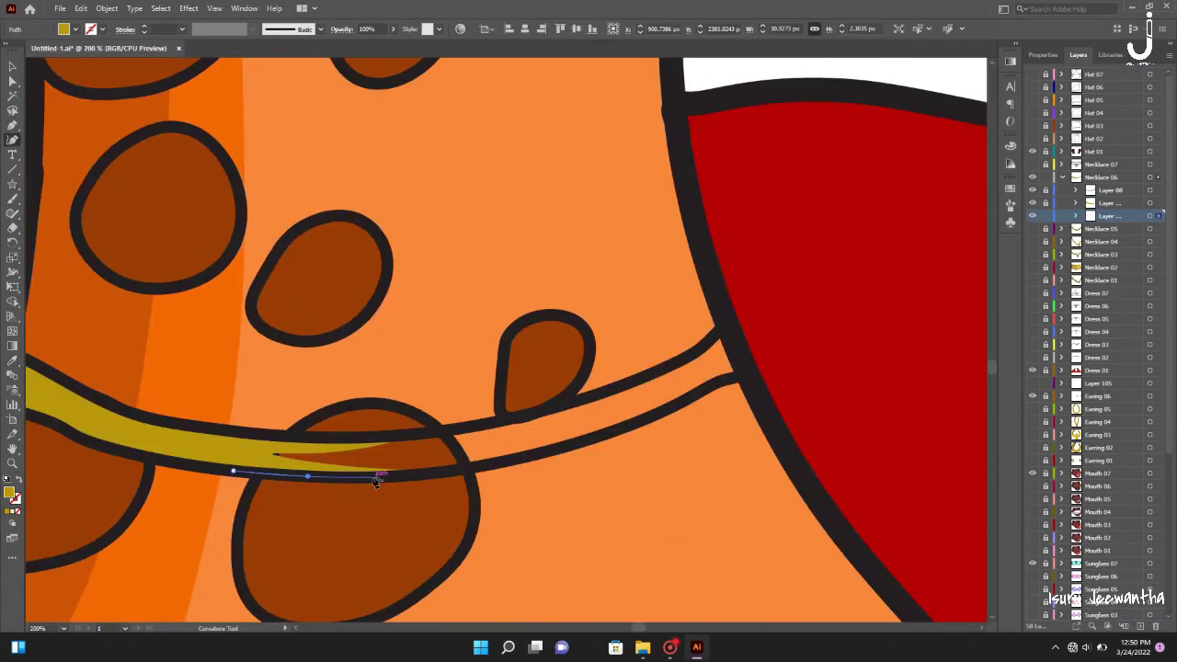
pyautogui.click(370, 476)
pyautogui.click(566, 446)
pyautogui.click(717, 381)
pyautogui.click(722, 326)
pyautogui.click(695, 353)
pyautogui.click(615, 390)
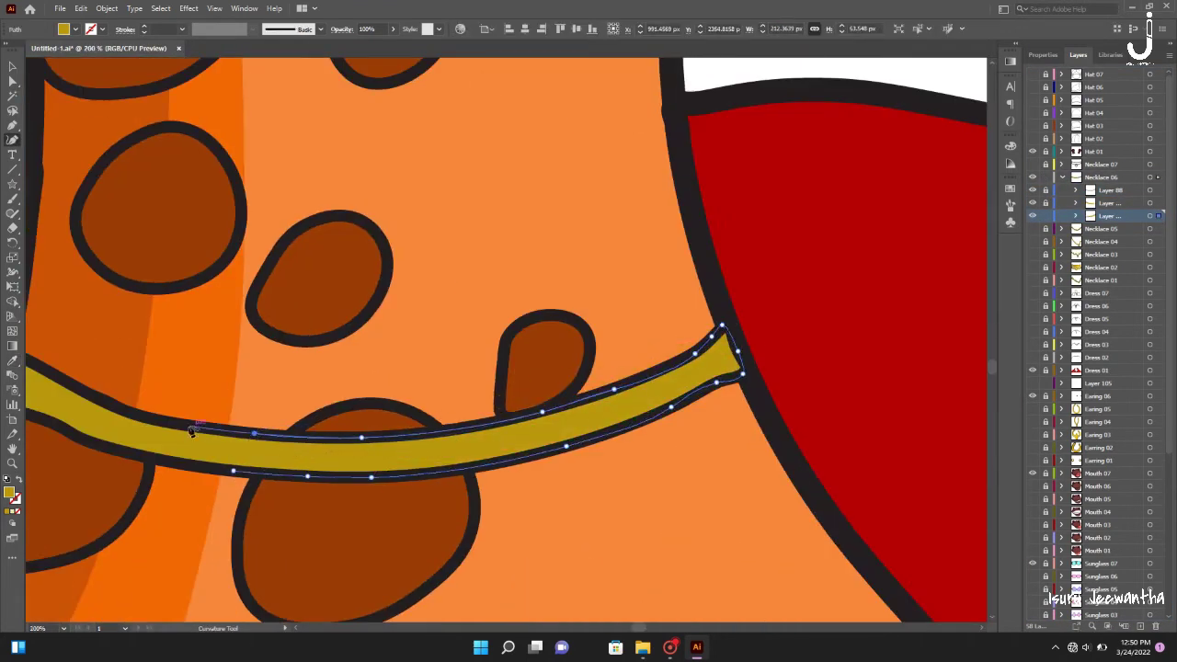
pyautogui.click(191, 433)
pyautogui.hotkey('ctrl', '0')
# Deselect everything and save the document
pyautogui.press('v')
pyautogui.hotkey('ctrl', 'shift', 'a')
pyautogui.hotkey('ctrl', 's')
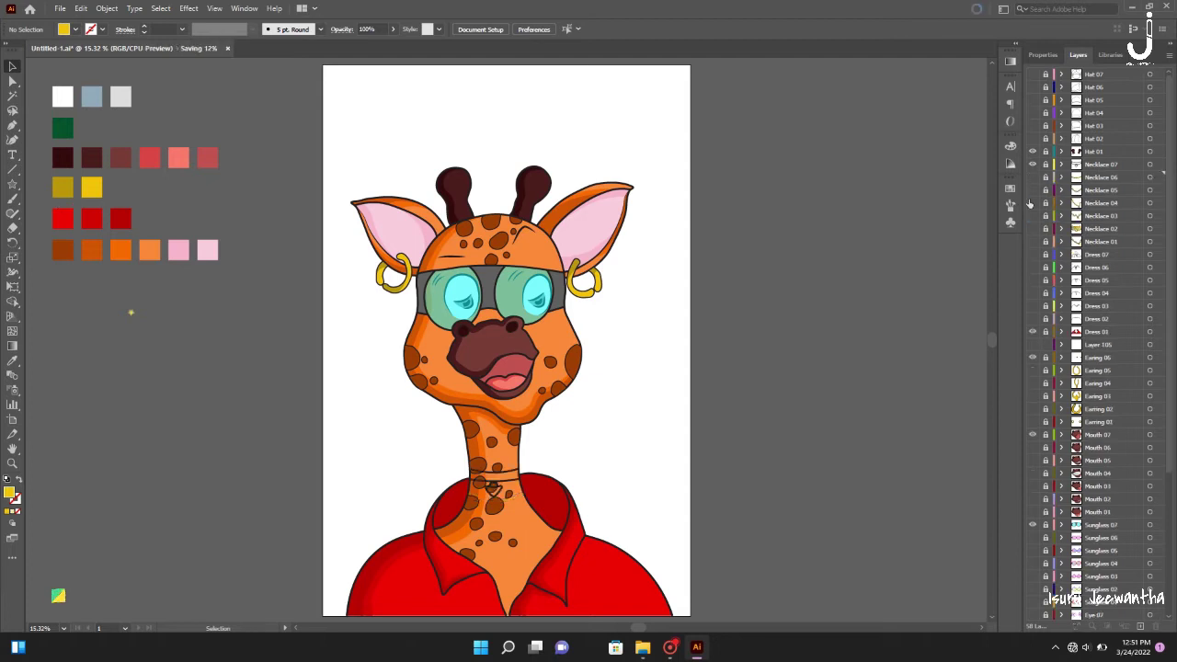
pyautogui.scroll(5, 510, 487)
pyautogui.scroll(3, 511, 488)
# Add a sublayer in Necklace 07 and draw the choker band with a grey fill
pyautogui.click(1062, 164)
pyautogui.hotkey('ctrl', 'l')
pyautogui.click(474, 426)
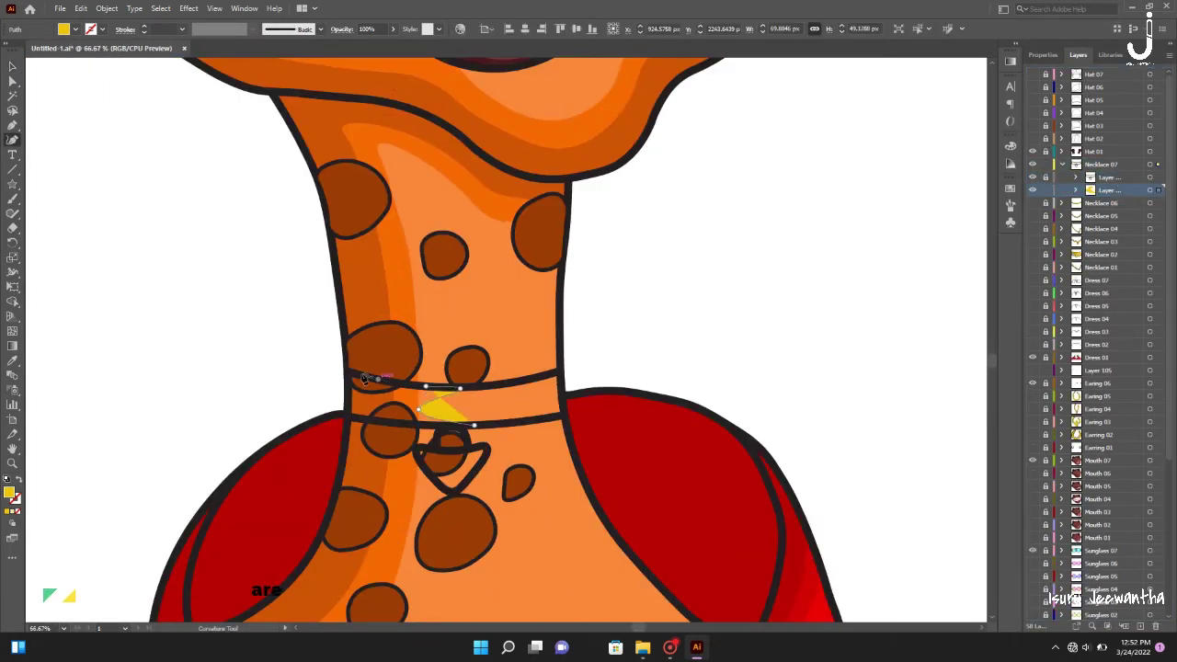
pyautogui.click(348, 375)
pyautogui.click(349, 416)
pyautogui.scroll(5, 262, 317)
pyautogui.scroll(-3, 174, 413)
pyautogui.doubleClick(10, 495)
pyautogui.click(715, 263)
# Trace a lighter grey highlight along the bottom of the choker band
pyautogui.hotkey('shift', '`')
pyautogui.click(400, 541)
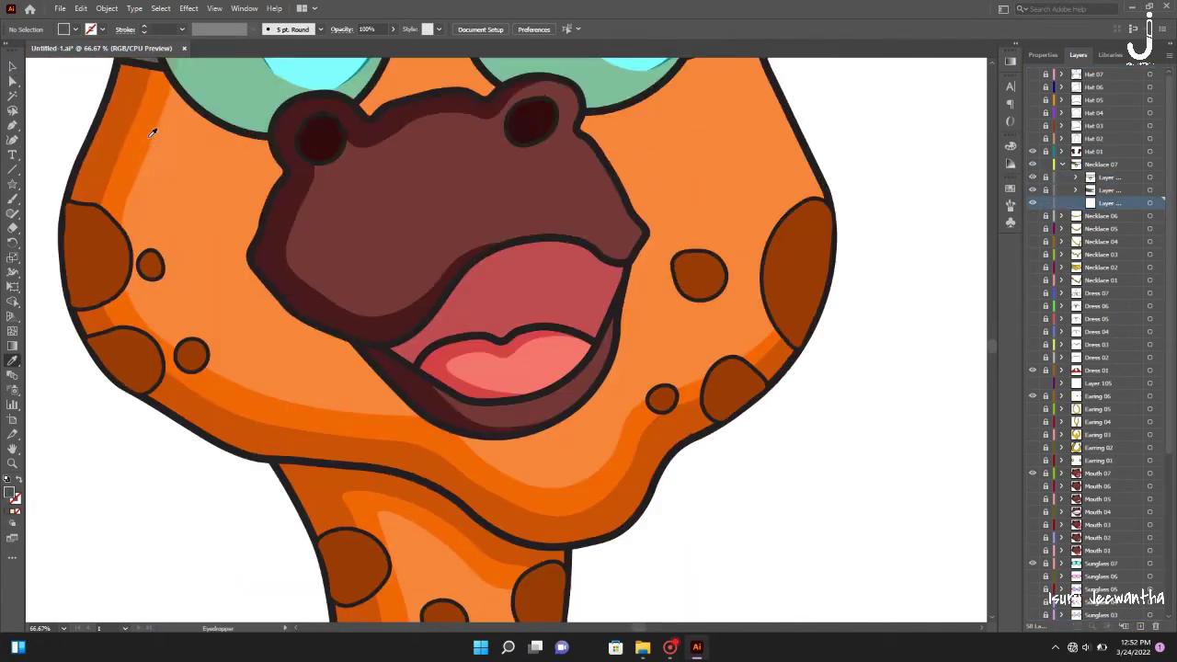
pyautogui.scroll(3, 460, 368)
pyautogui.scroll(-3, 460, 368)
pyautogui.click(488, 541)
pyautogui.click(538, 537)
pyautogui.click(563, 532)
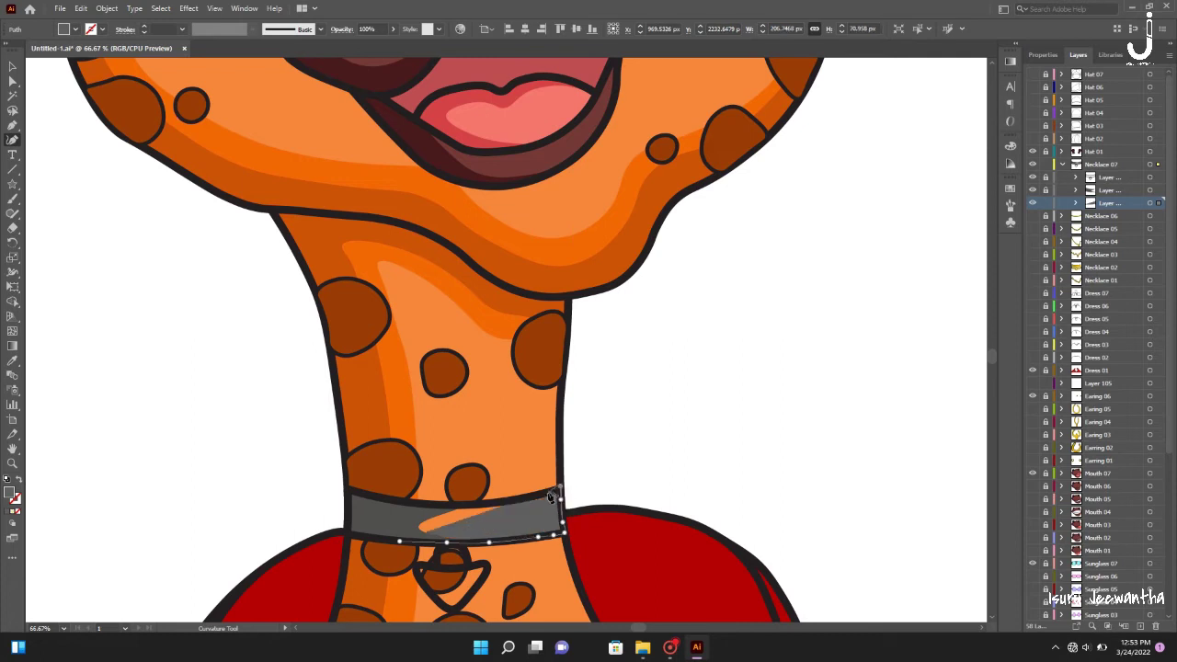
pyautogui.click(402, 546)
pyautogui.scroll(-3, 402, 547)
# Fill the triangle pendant with cyan sampled from the artwork
pyautogui.press('Escape')
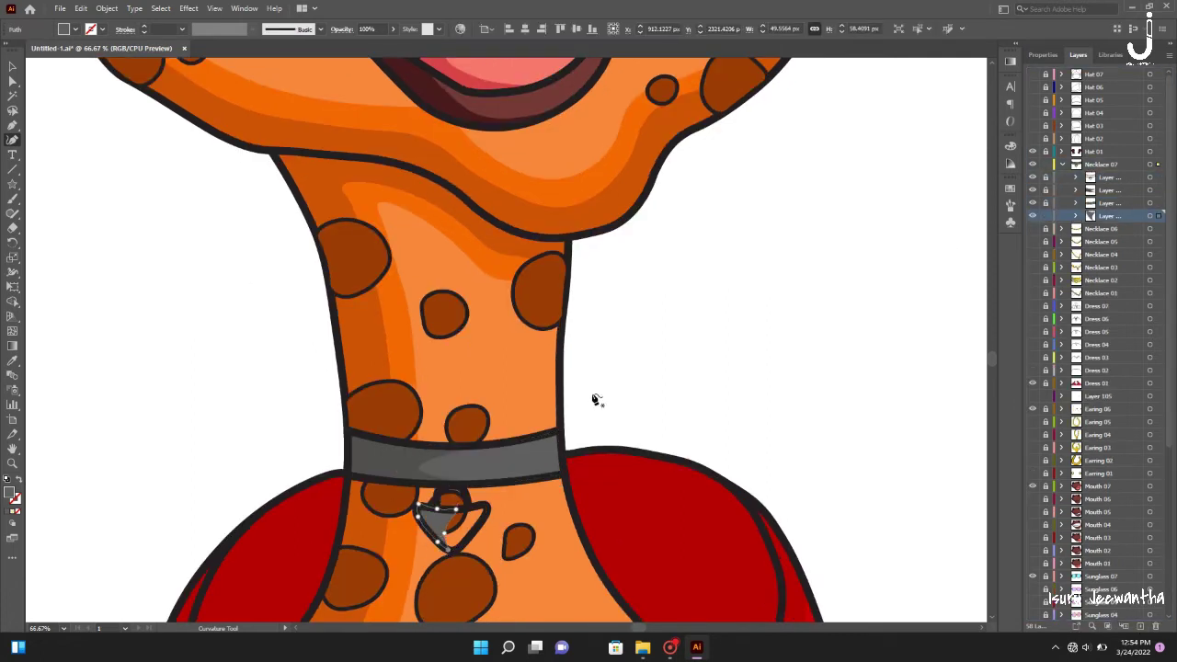
pyautogui.press('i')
pyautogui.scroll(5, 594, 399)
pyautogui.click(565, 56)
pyautogui.scroll(-5, 594, 400)
pyautogui.doubleClick(13, 494)
pyautogui.press('Return')
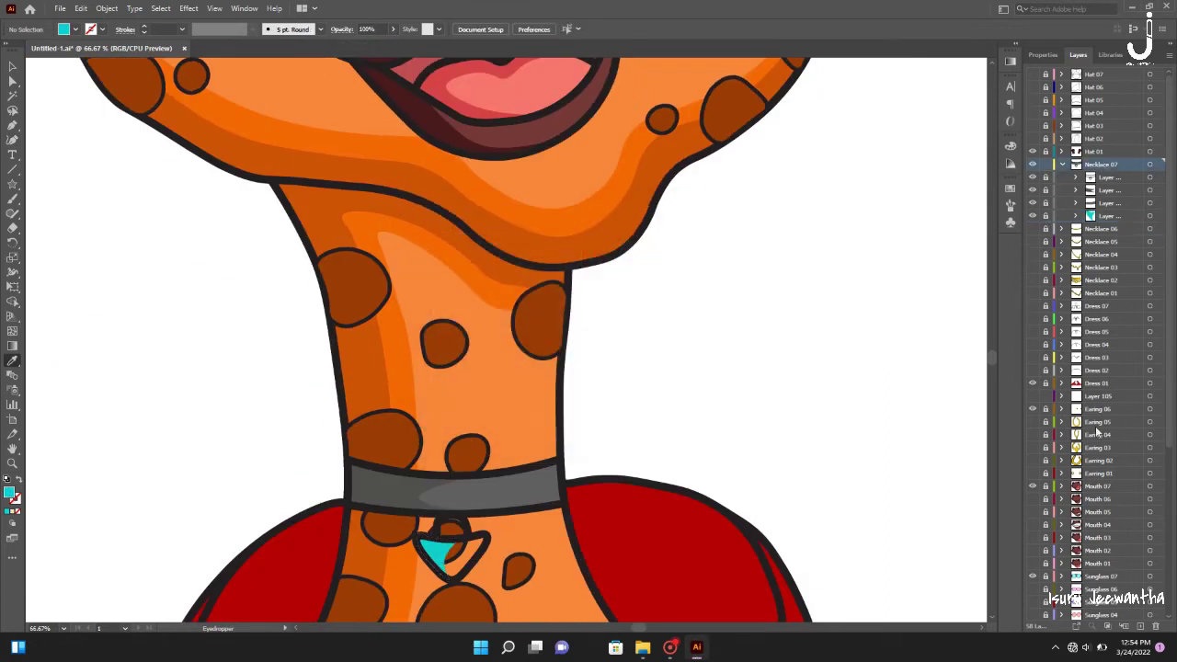
pyautogui.scroll(5, 266, 415)
pyautogui.scroll(-6, 266, 415)
# Trace shading on the cyan pendant, then view the whole artwork
pyautogui.hotkey('shift', '`')
pyautogui.click(432, 509)
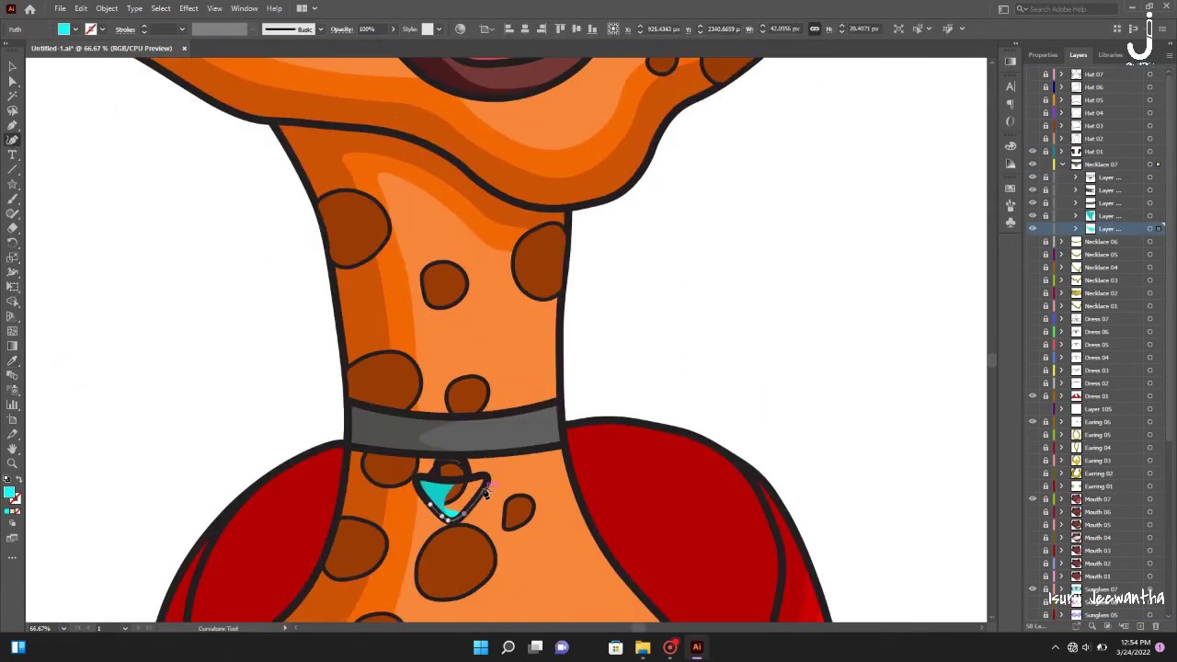
pyautogui.click(747, 321)
pyautogui.hotkey('ctrl', '0')
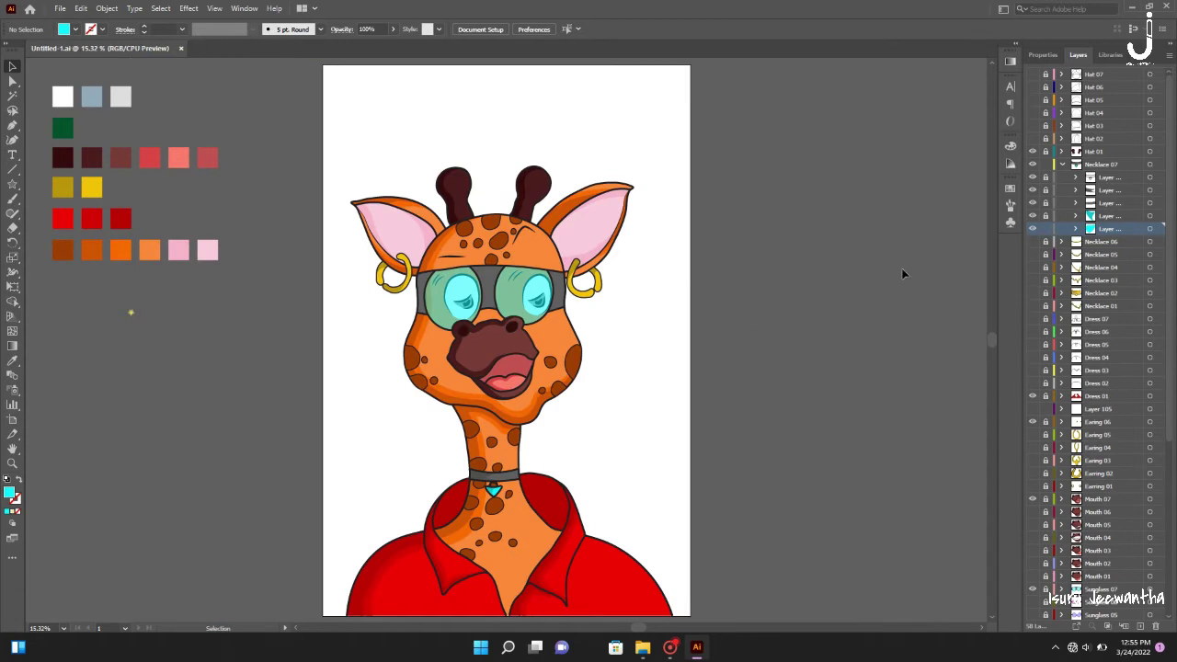
pyautogui.hotkey('ctrl', 'z')
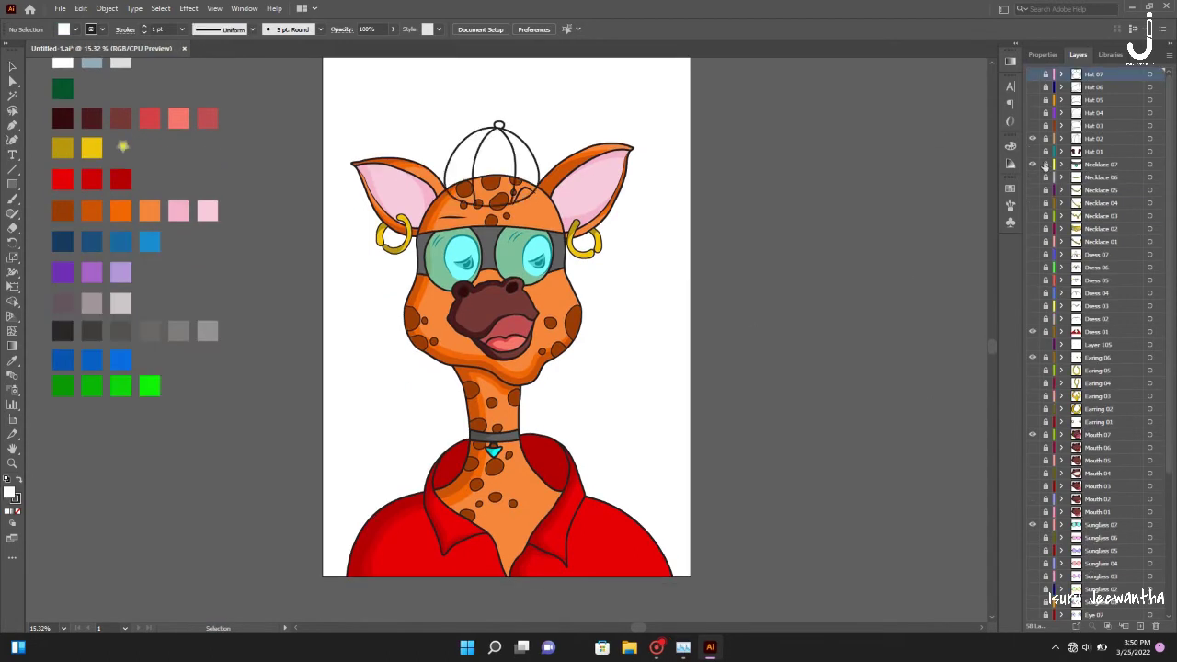
# Add a sublayer in Hat 02 and trace a panel shape on the cap's left
pyautogui.click(1141, 626)
pyautogui.scroll(5, 507, 181)
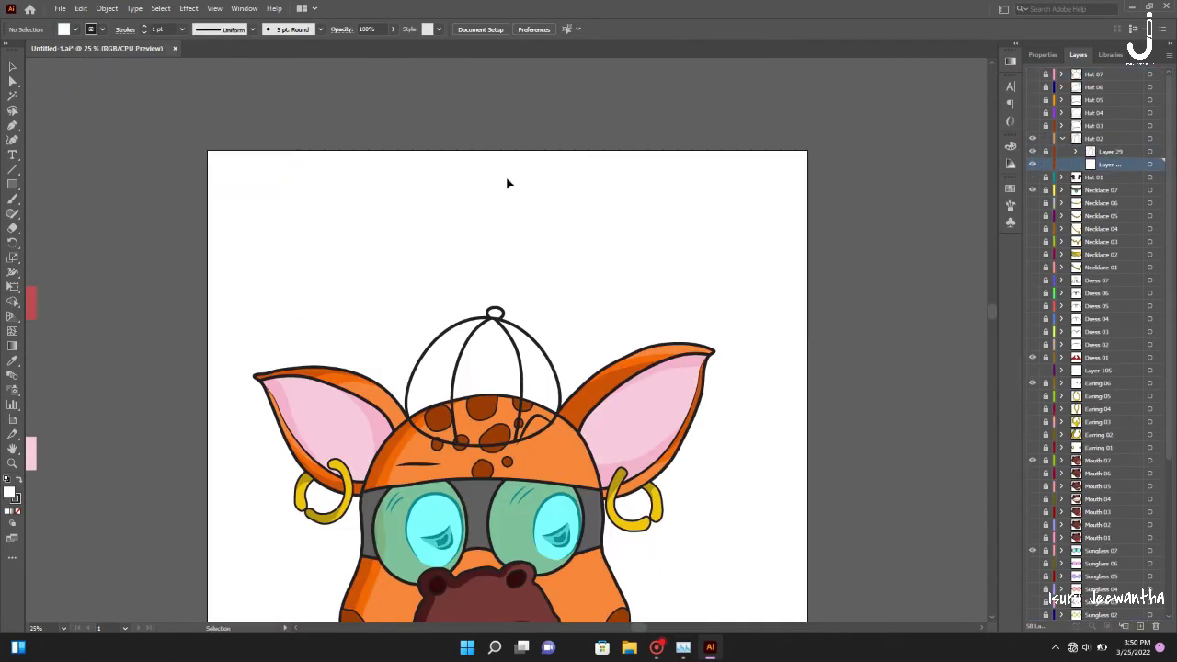
pyautogui.click(388, 473)
pyautogui.click(338, 452)
pyautogui.click(296, 380)
pyautogui.click(319, 243)
pyautogui.click(359, 191)
pyautogui.click(396, 173)
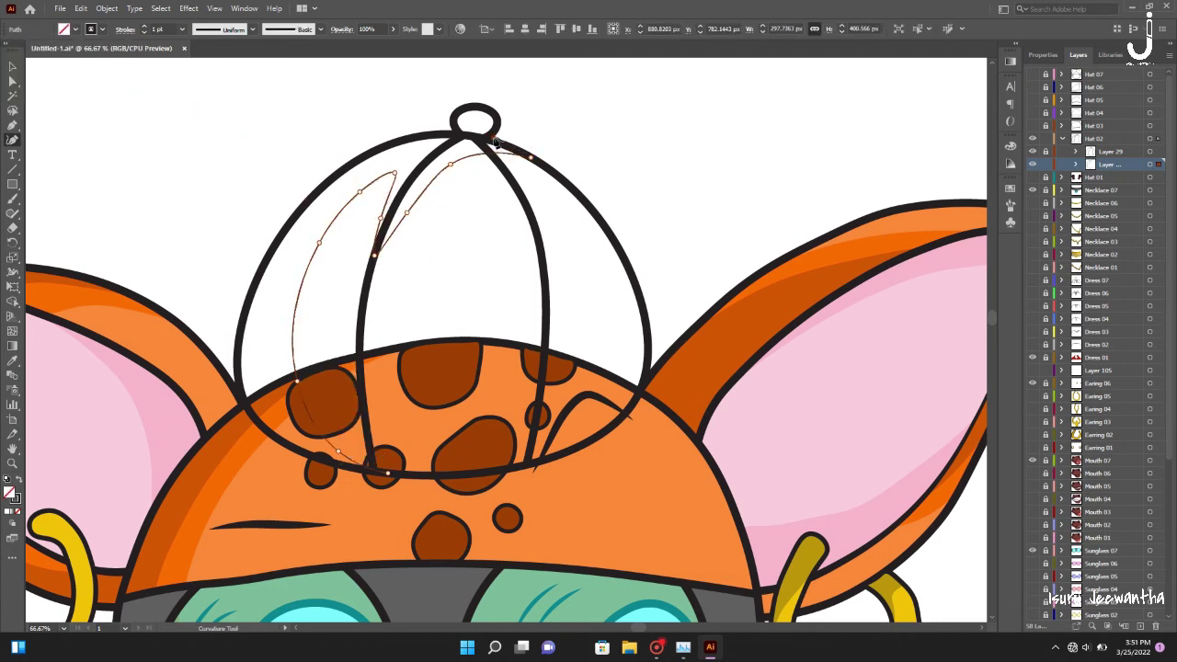
pyautogui.scroll(2, 495, 140)
pyautogui.scroll(-10, 189, 487)
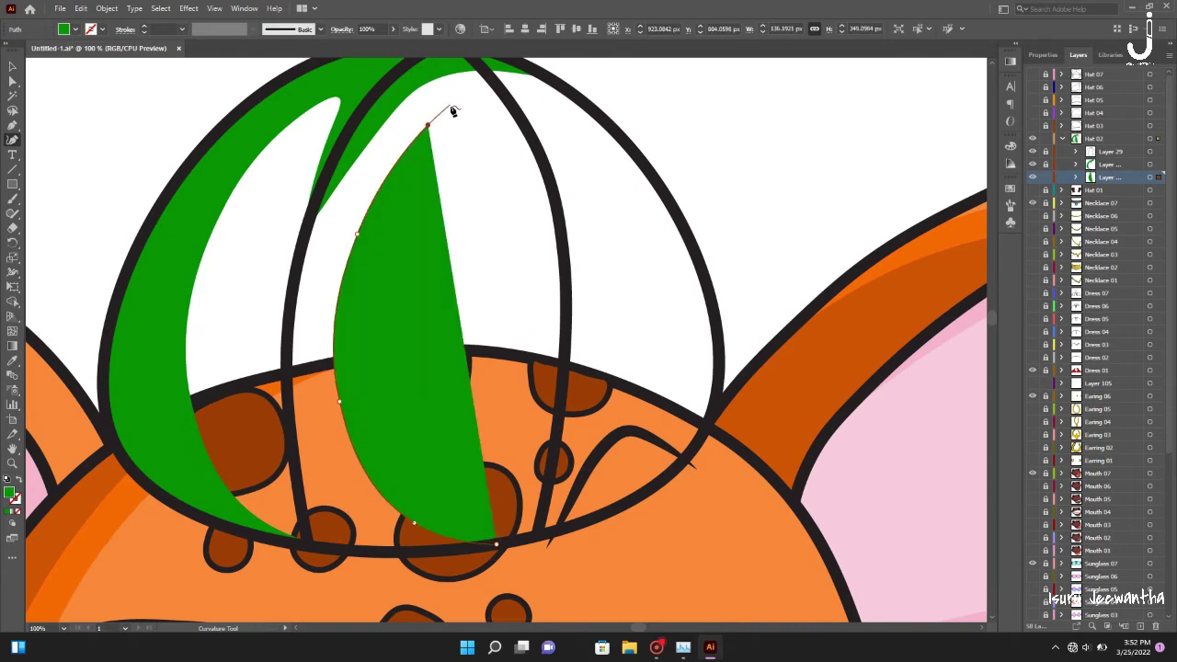
# Trace a green fill over the cap's middle panel and begin a small green shape on the right
pyautogui.click(450, 107)
pyautogui.click(552, 195)
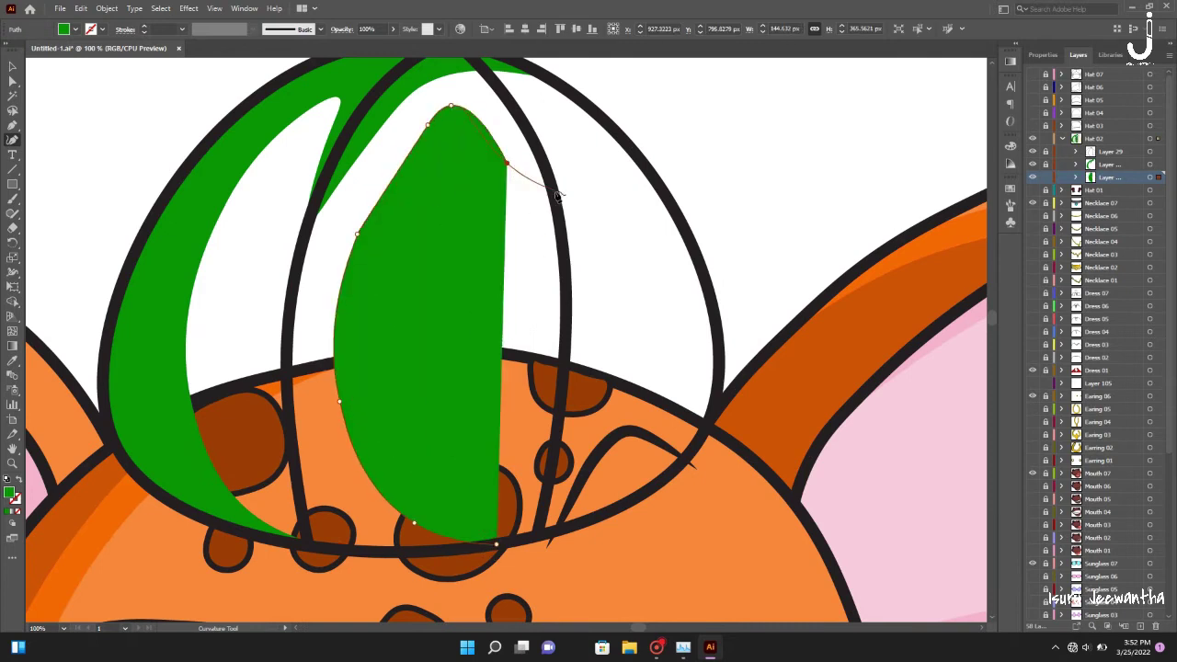
pyautogui.click(546, 77)
pyautogui.click(349, 69)
pyautogui.click(150, 395)
pyautogui.click(495, 545)
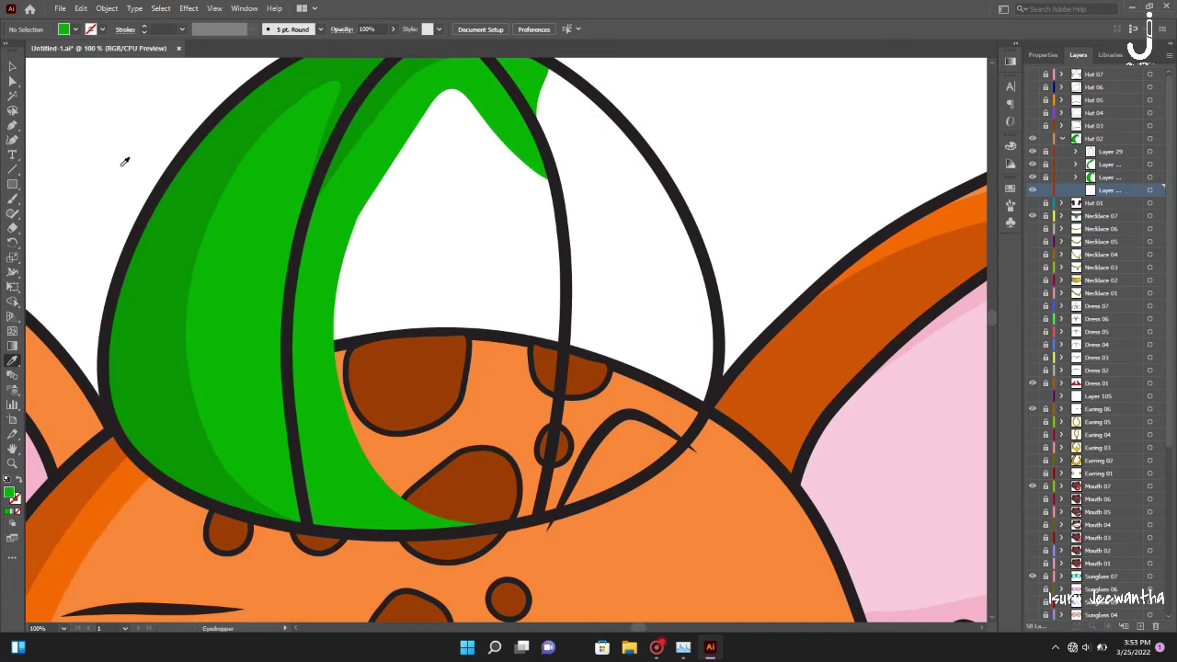
pyautogui.click(656, 471)
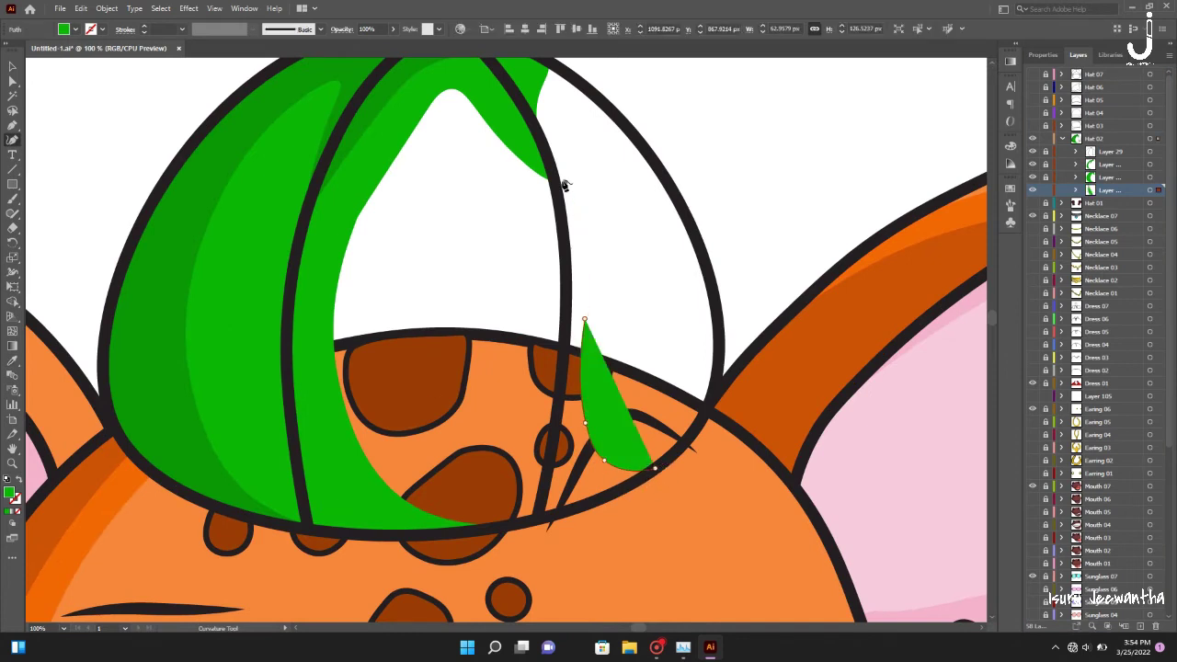
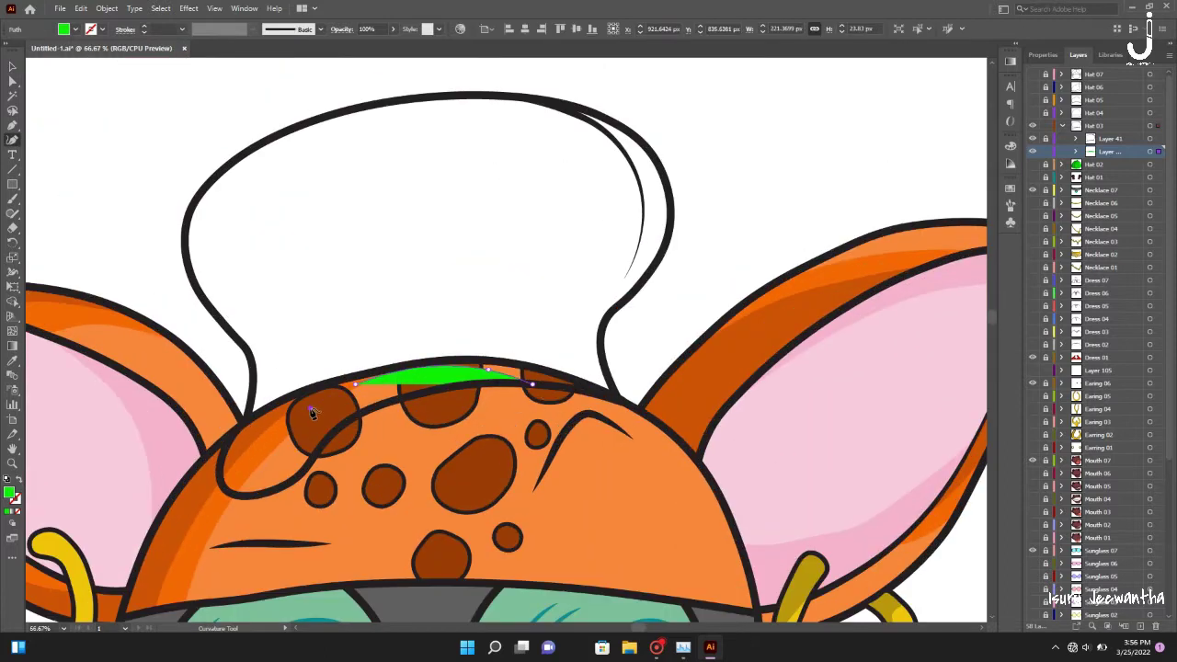
# Trace a shading shape up the hat's left edge and around the brim
pyautogui.click(308, 406)
pyautogui.click(242, 247)
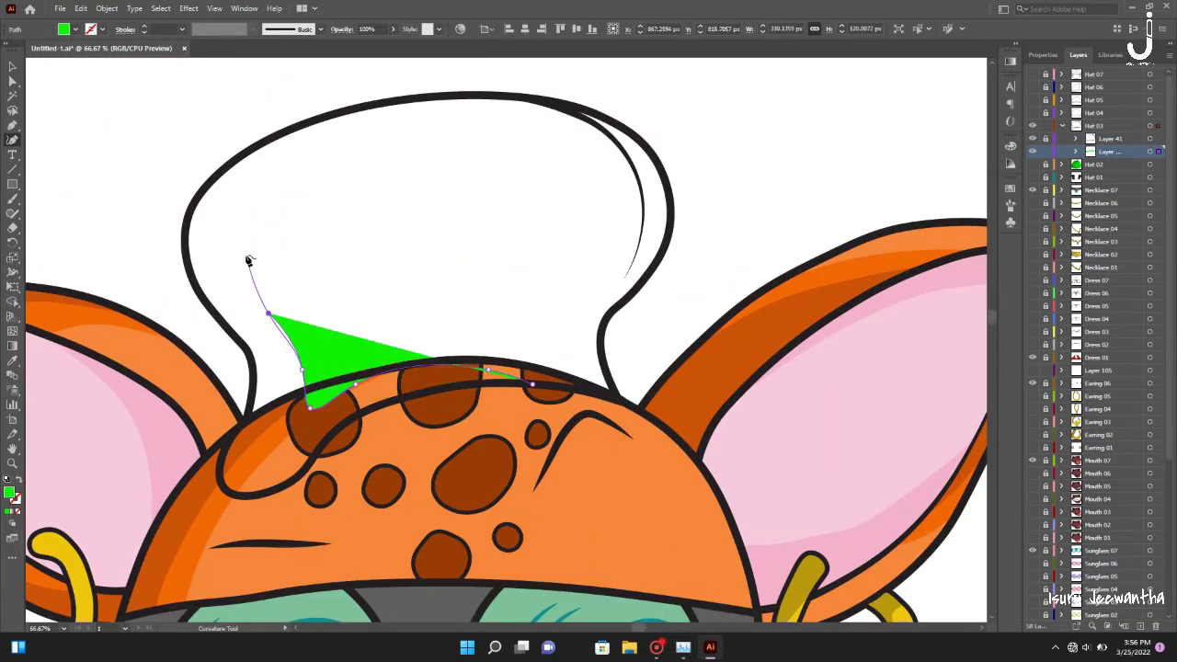
pyautogui.click(419, 97)
pyautogui.click(279, 135)
pyautogui.click(187, 221)
pyautogui.click(244, 347)
pyautogui.click(251, 405)
pyautogui.click(221, 457)
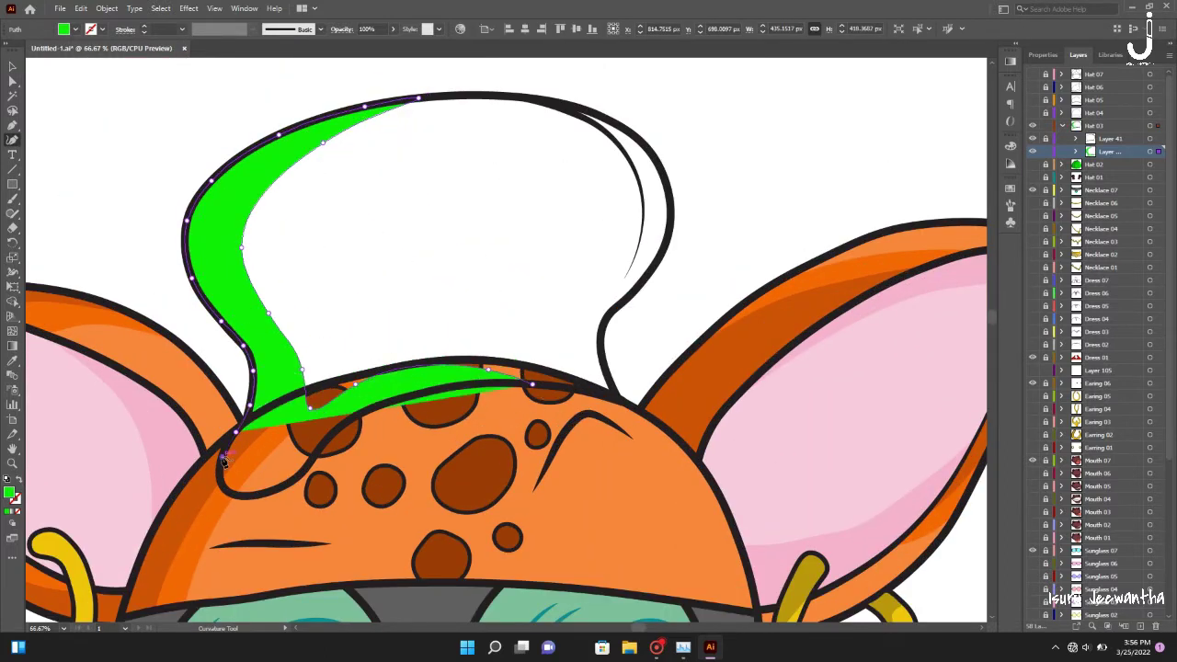
pyautogui.click(225, 488)
pyautogui.click(300, 469)
pyautogui.click(359, 414)
pyautogui.click(411, 396)
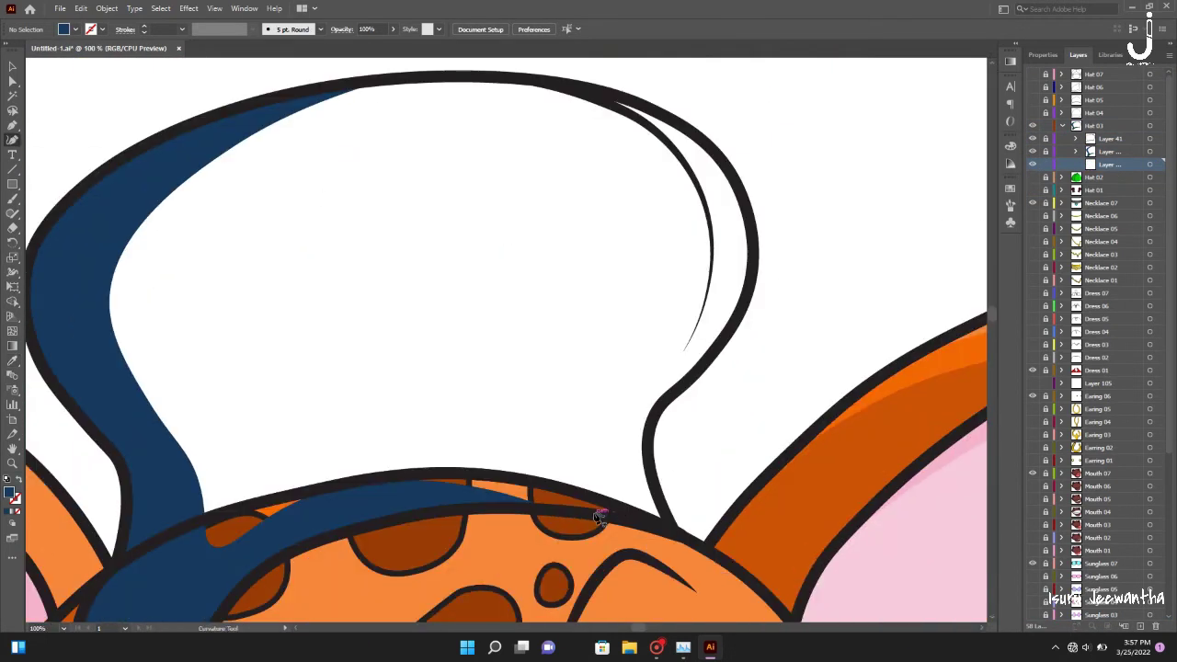
# Trace dark blue shading up the hat's left side
pyautogui.click(586, 511)
pyautogui.click(320, 446)
pyautogui.click(225, 412)
pyautogui.click(226, 203)
pyautogui.click(336, 84)
pyautogui.click(221, 114)
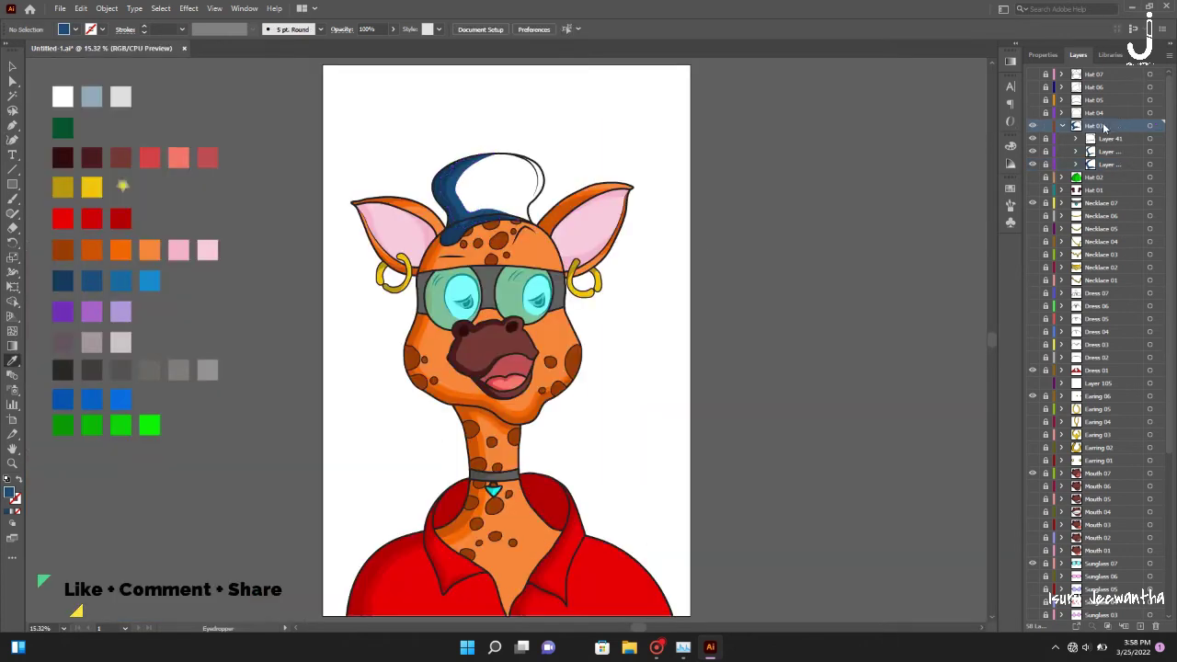
# Start a blue shading shape running from the brim up to the hat top
pyautogui.hotkey('shift', '`')
pyautogui.scroll(5, 857, 297)
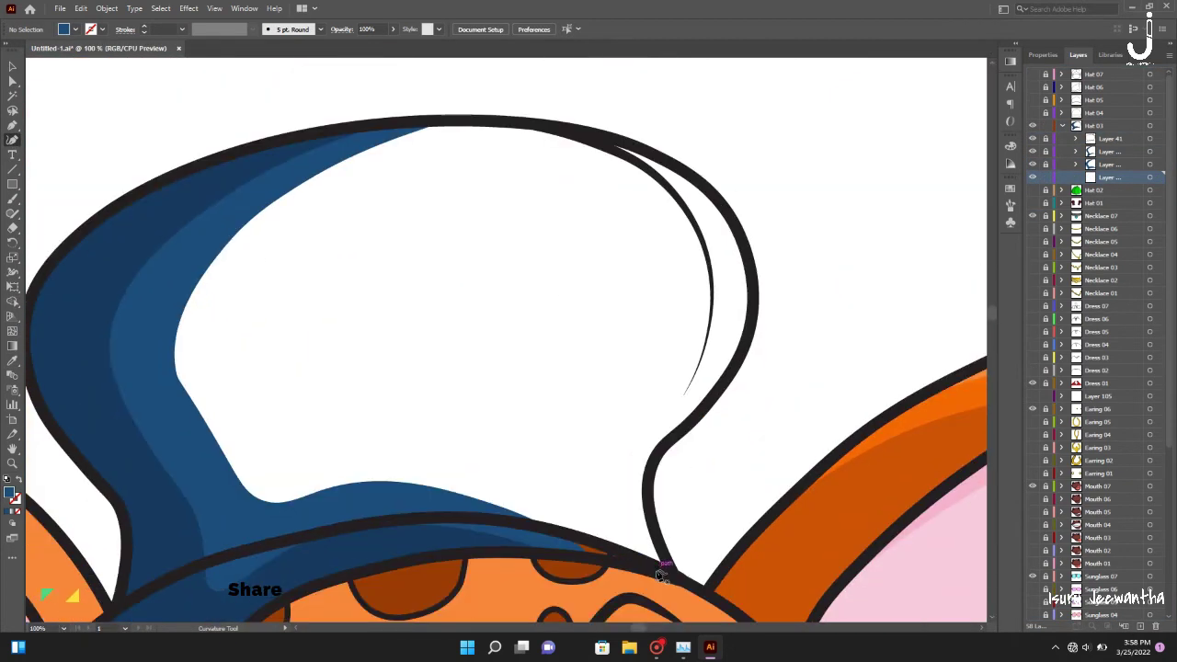
pyautogui.click(657, 573)
pyautogui.click(580, 505)
pyautogui.click(433, 432)
pyautogui.click(355, 273)
pyautogui.click(607, 147)
pyautogui.click(478, 120)
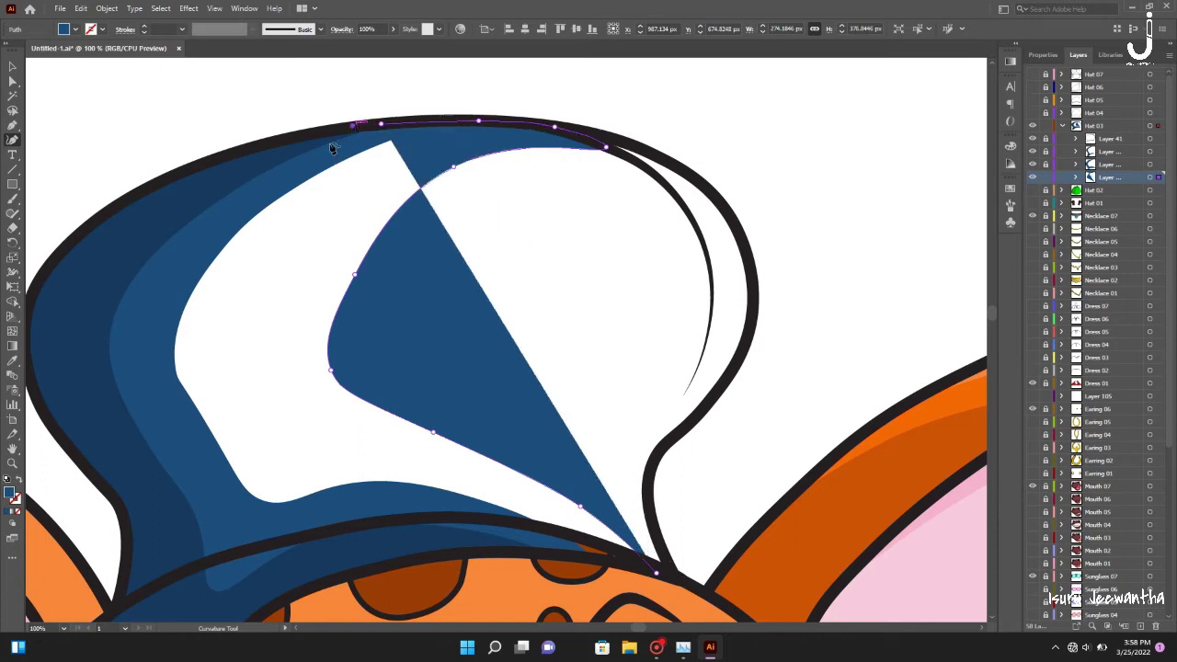
# Bring the blue shape down the hat's left side and close it, then view the character
pyautogui.click(312, 153)
pyautogui.click(139, 276)
pyautogui.click(195, 456)
pyautogui.click(246, 556)
pyautogui.click(656, 573)
pyautogui.hotkey('ctrl', '0')
pyautogui.hotkey('ctrl', 'shift', 'a')
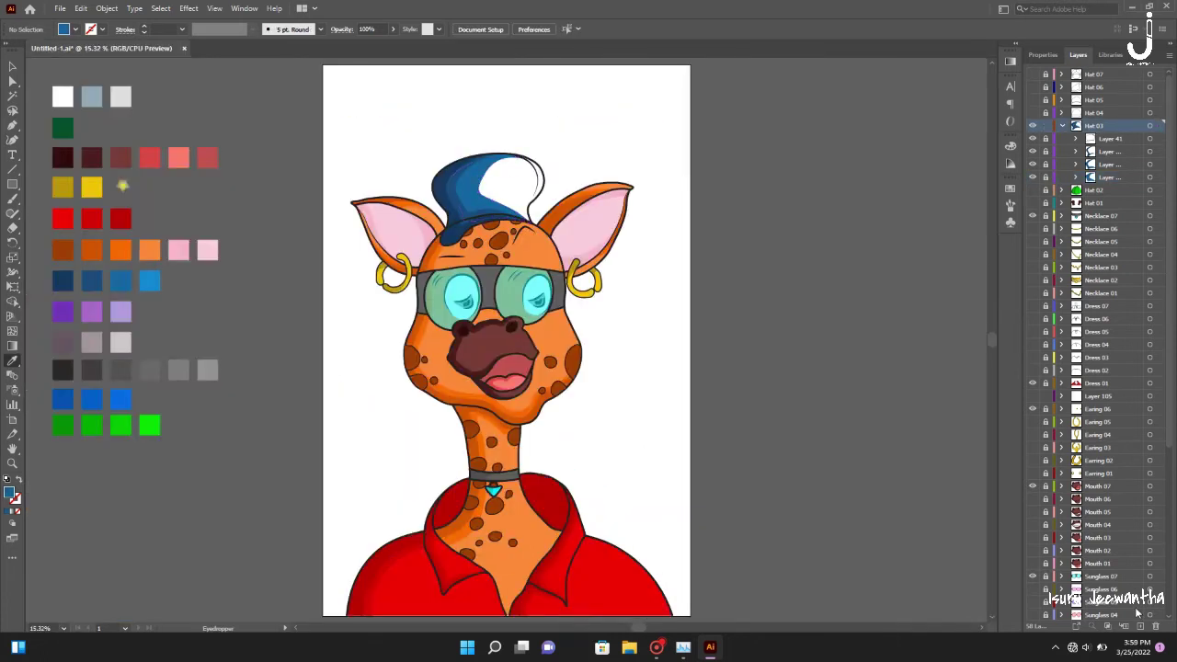
# Start a shading shape up the hat's right side
pyautogui.scroll(5, 724, 253)
pyautogui.scroll(3, 724, 253)
pyautogui.click(676, 587)
pyautogui.click(665, 559)
pyautogui.click(648, 510)
pyautogui.click(657, 460)
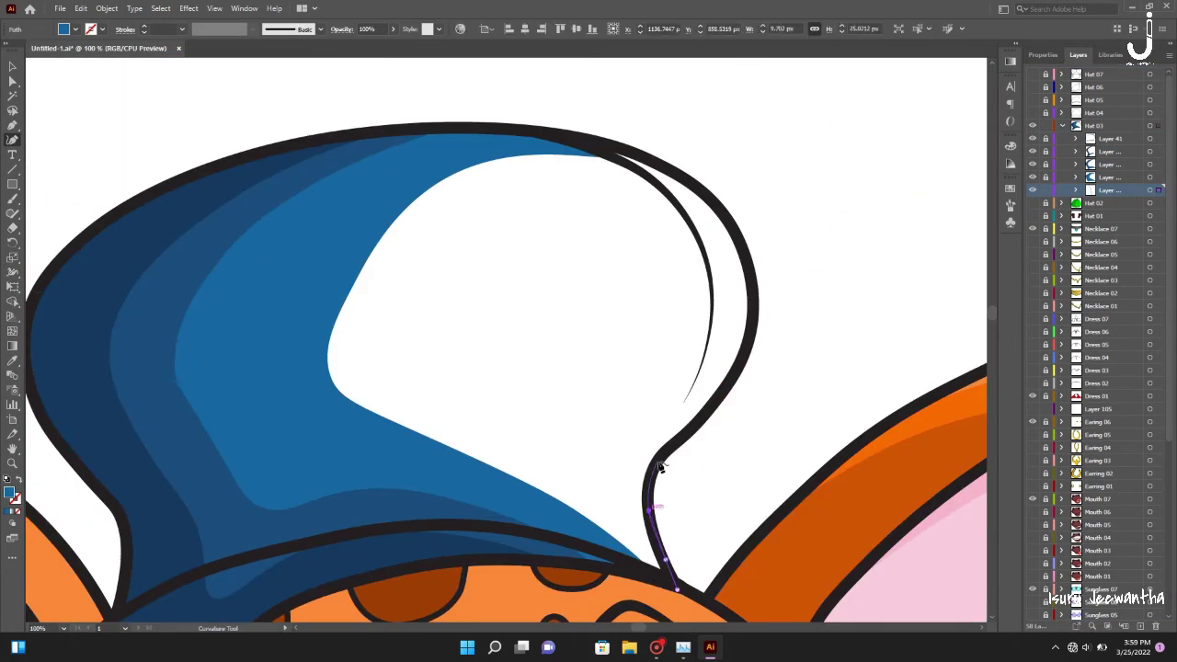
pyautogui.click(688, 431)
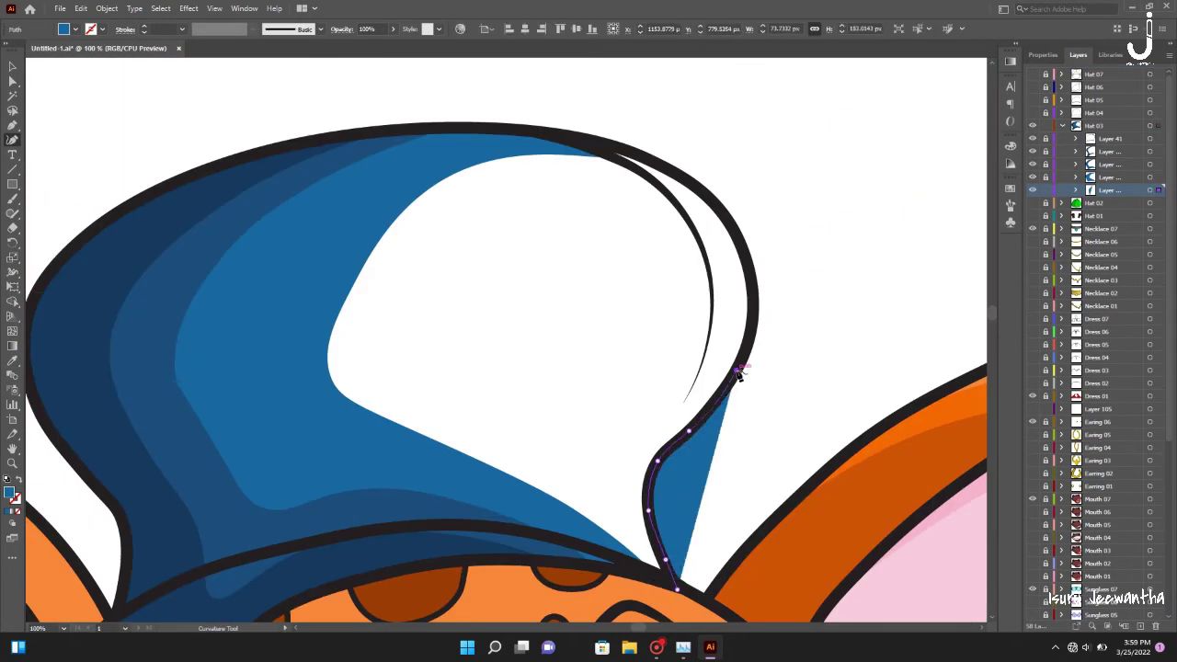
# Extend the right-side shape over the crown to fill it and finish the shape
pyautogui.click(753, 319)
pyautogui.click(731, 226)
pyautogui.click(659, 164)
pyautogui.click(545, 137)
pyautogui.click(409, 170)
pyautogui.click(294, 352)
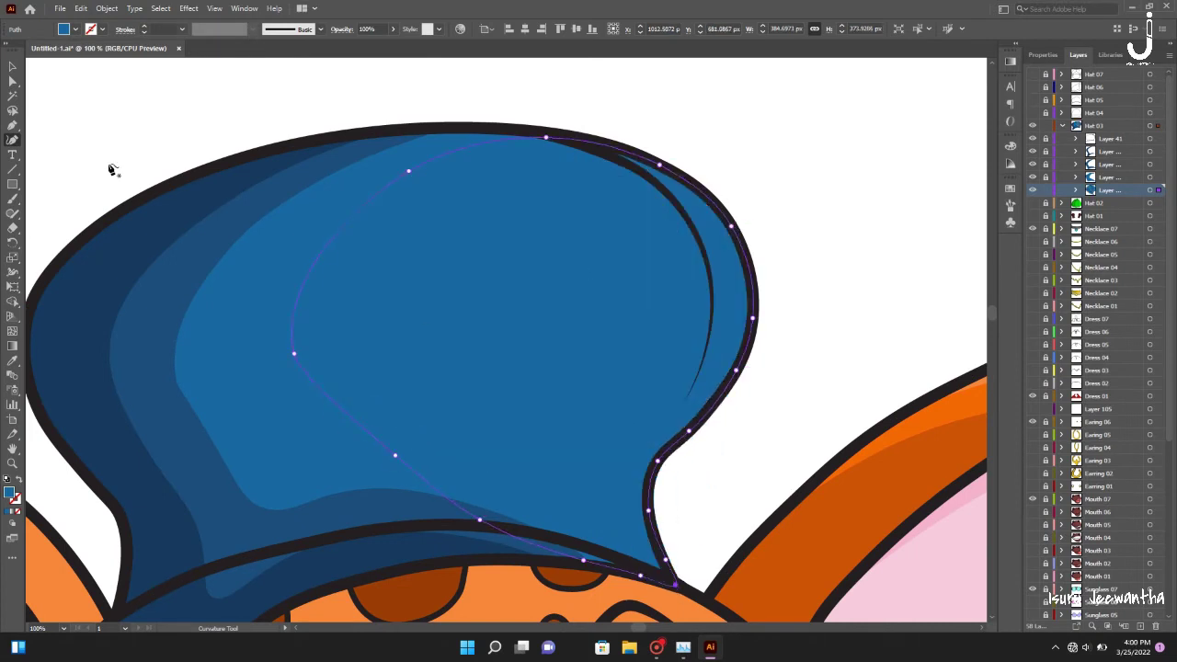
pyautogui.hotkey('ctrl', '0')
# Save the document and recheck the dark blue hat shading shape
pyautogui.press('v')
pyautogui.hotkey('ctrl', 'shift', 'a')
pyautogui.hotkey('ctrl', 's')
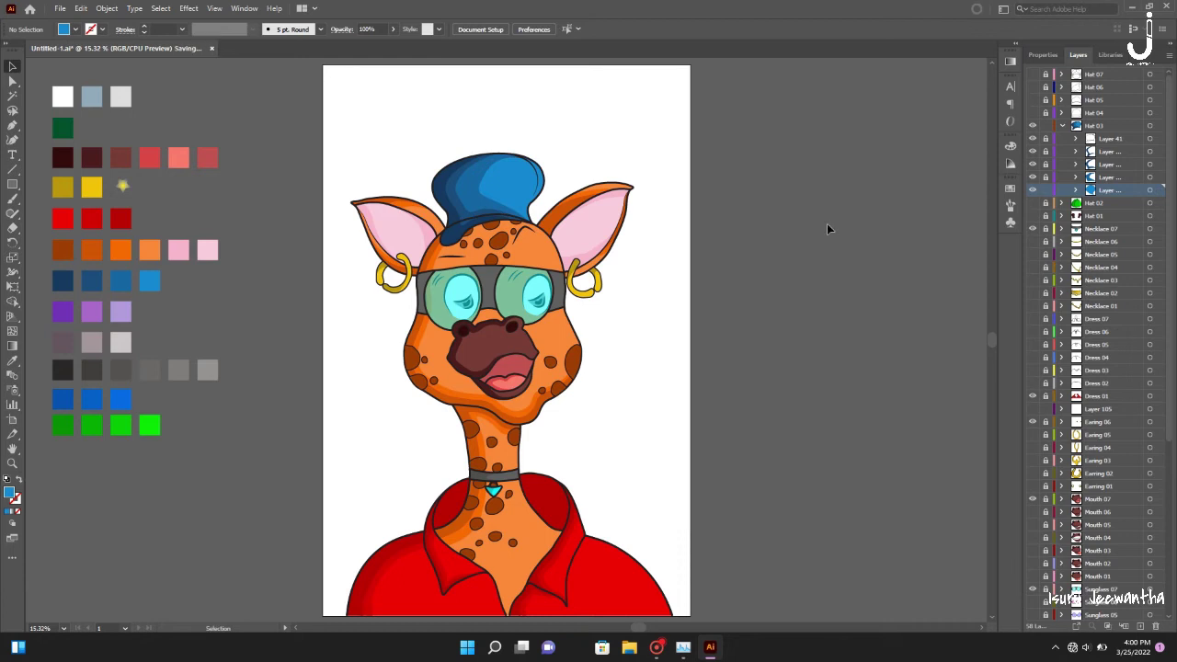
pyautogui.click(459, 234)
pyautogui.hotkey('ctrl', '1')
pyautogui.hotkey('shift', '`')
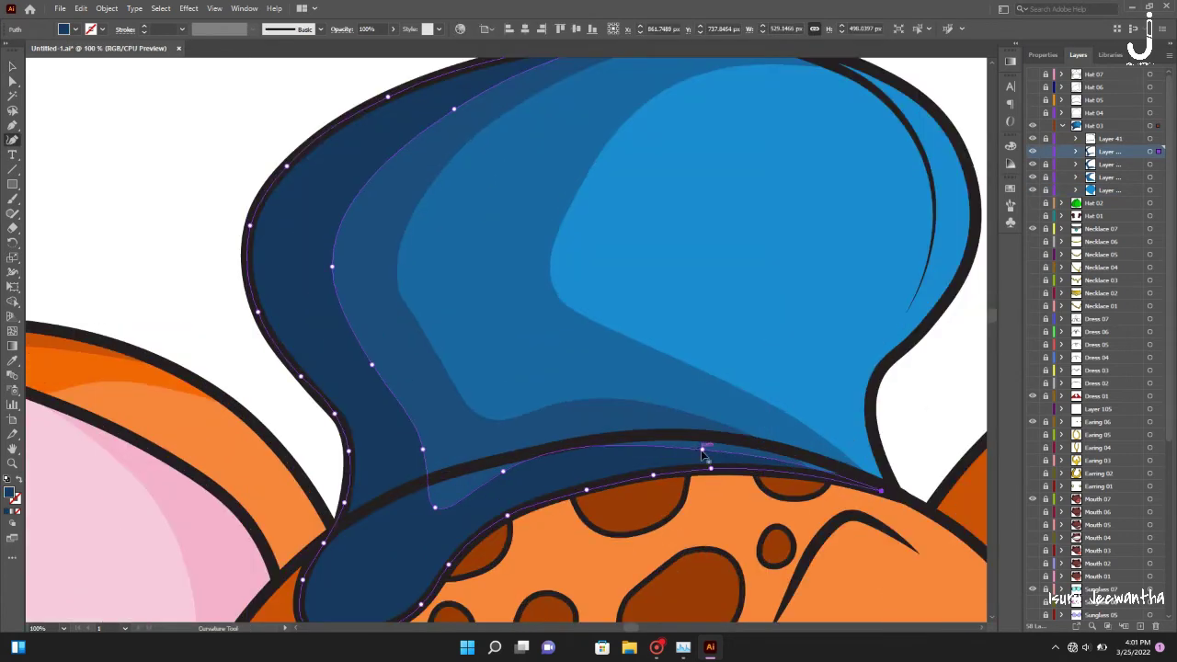
pyautogui.hotkey('ctrl', '0')
pyautogui.hotkey('ctrl', 'shift', 'a')
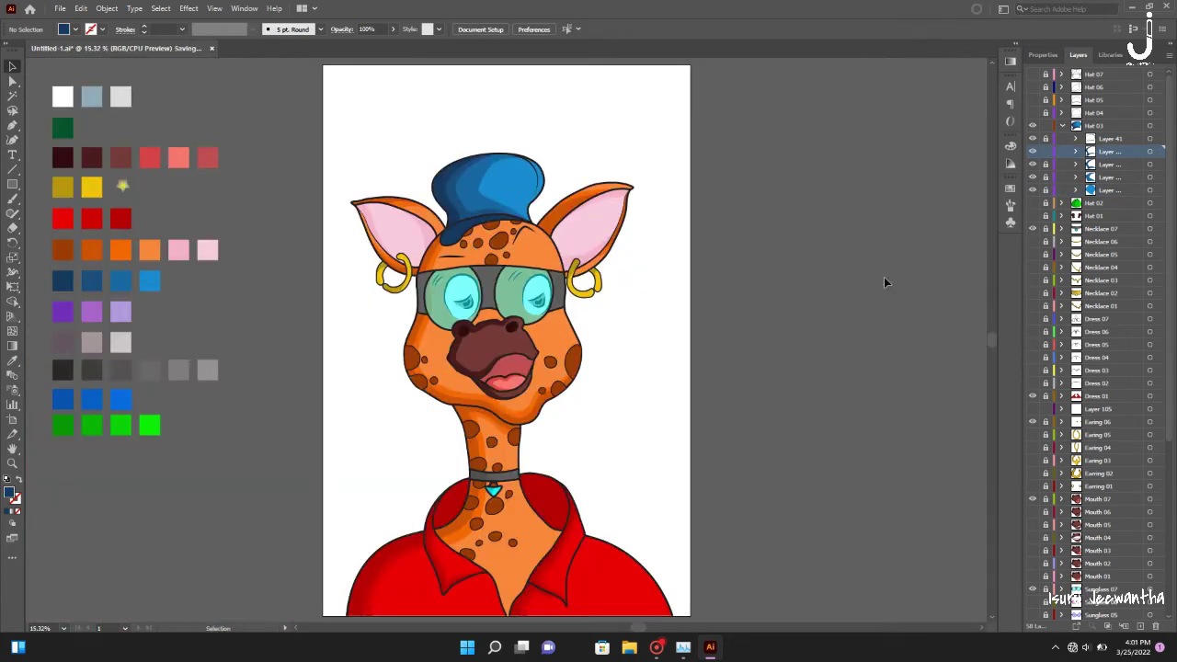
# Hide Hat 03, show Hat 04, and select its sublayer for drawing
pyautogui.click(1032, 125)
pyautogui.click(1032, 112)
pyautogui.click(1062, 112)
pyautogui.click(1108, 138)
pyautogui.hotkey('shift', '`')
pyautogui.hotkey('ctrl', '1')
pyautogui.scroll(5, 626, 242)
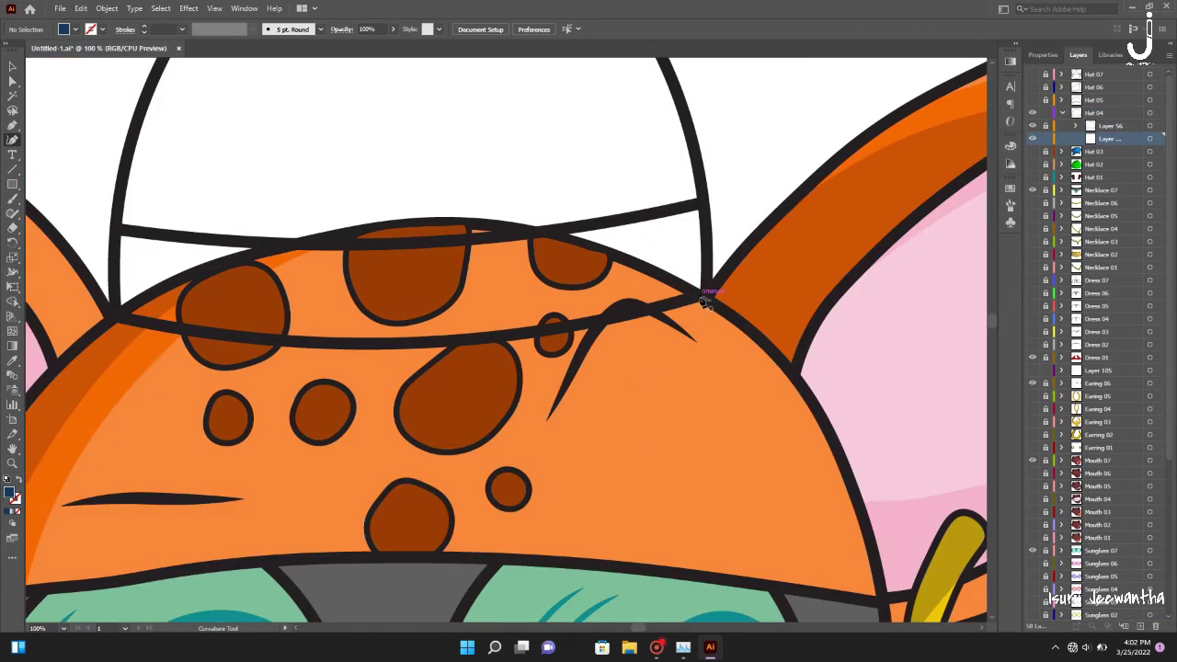
# Trace a shading shape along the cap's band and around its left side
pyautogui.click(705, 294)
pyautogui.click(560, 298)
pyautogui.click(348, 244)
pyautogui.click(231, 241)
pyautogui.click(189, 217)
pyautogui.scroll(5, 199, 131)
pyautogui.click(288, 244)
pyautogui.click(420, 167)
pyautogui.click(120, 465)
pyautogui.scroll(-3, 120, 513)
pyautogui.click(709, 413)
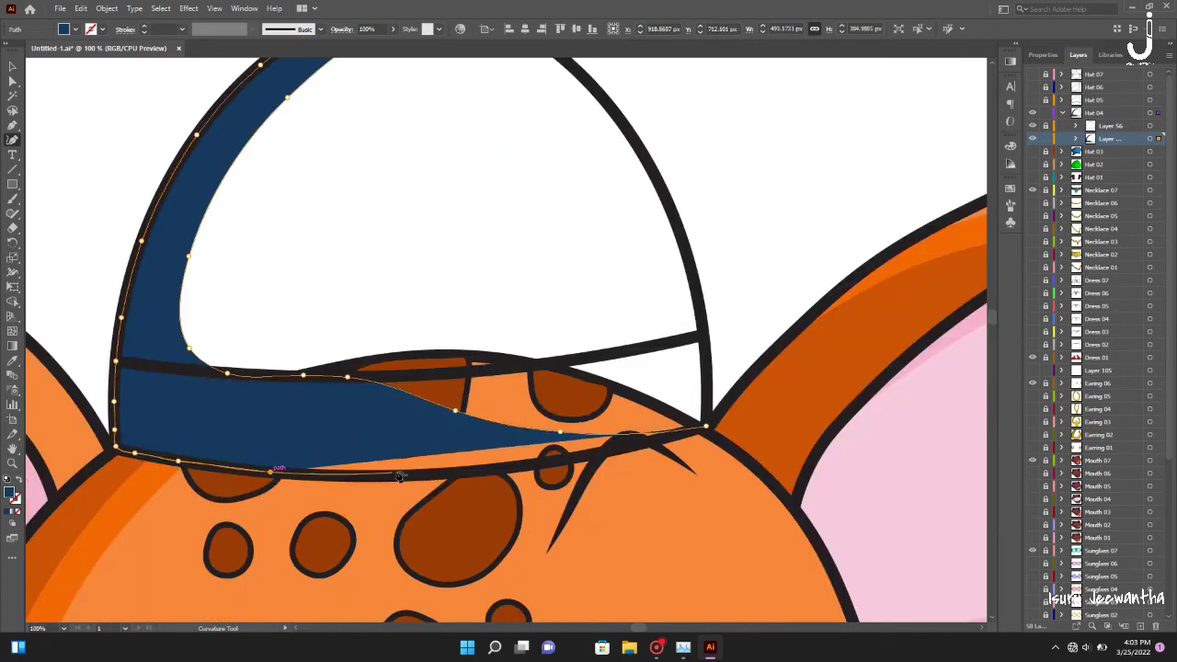
# Fill the band shading with dark purple using the Eyedropper
pyautogui.hotkey('ctrl', '0')
pyautogui.press('i')
pyautogui.click(63, 311)
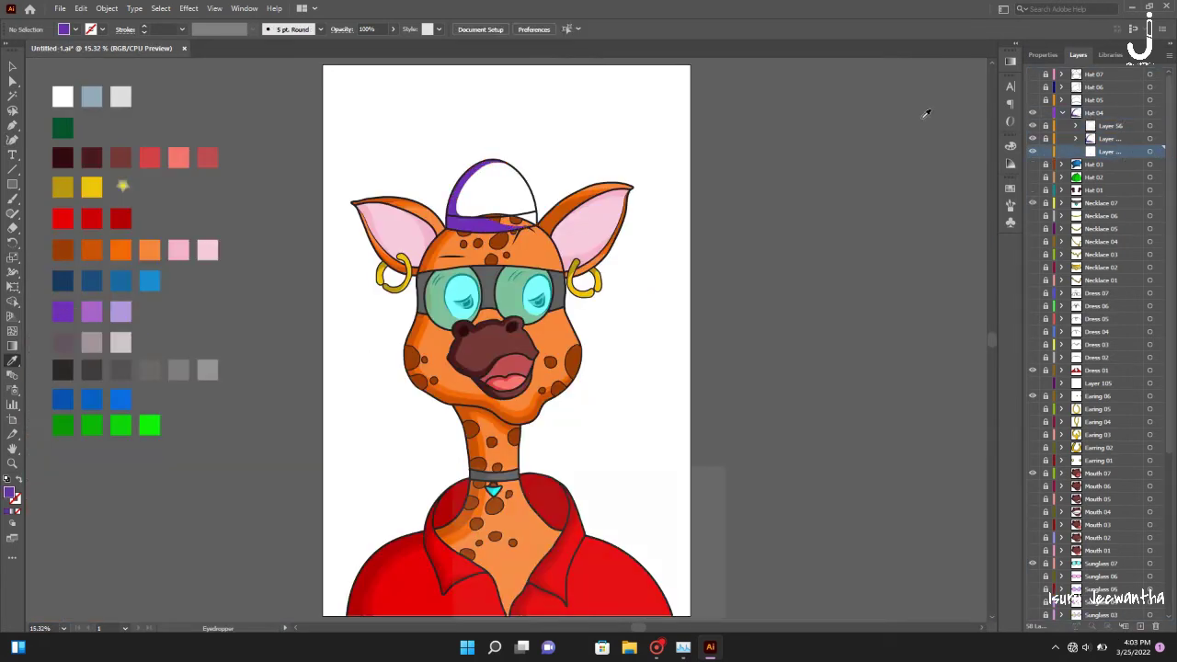
pyautogui.hotkey('shift', '`')
pyautogui.scroll(5, 501, 358)
pyautogui.scroll(5, 579, 478)
pyautogui.scroll(5, 579, 476)
# Draw a purple shape from the band's right end up the left side and over the top
pyautogui.click(599, 138)
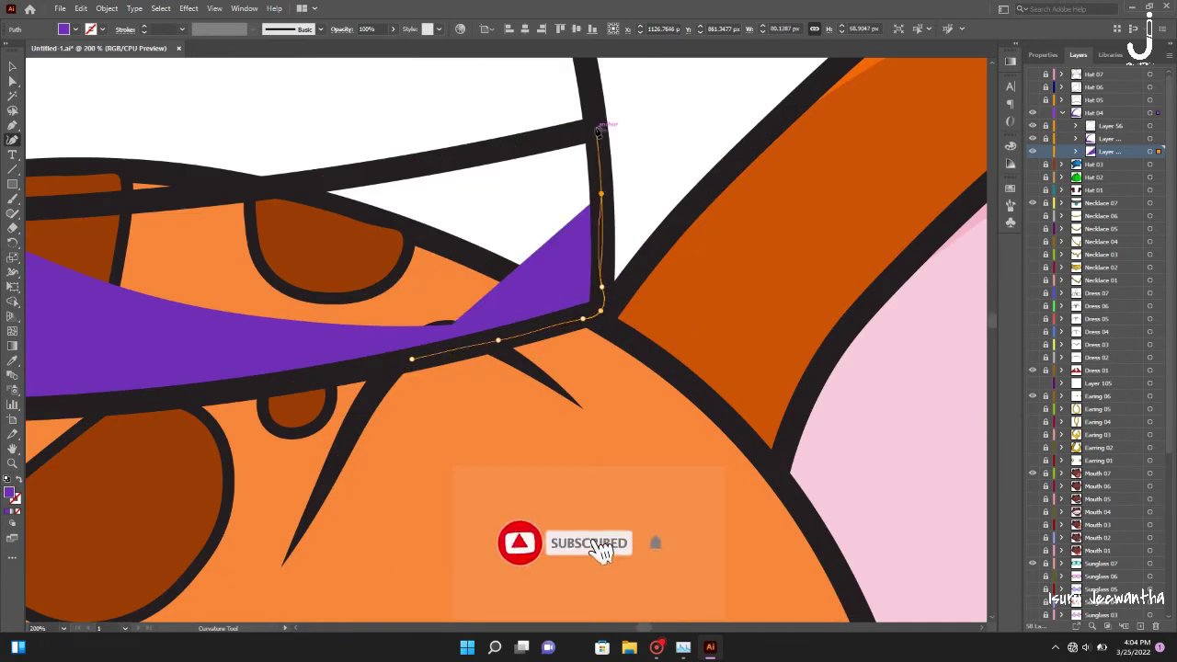
pyautogui.scroll(-3, 599, 276)
pyautogui.scroll(-2, 376, 178)
pyautogui.click(223, 454)
pyautogui.click(164, 421)
pyautogui.click(161, 308)
pyautogui.click(275, 152)
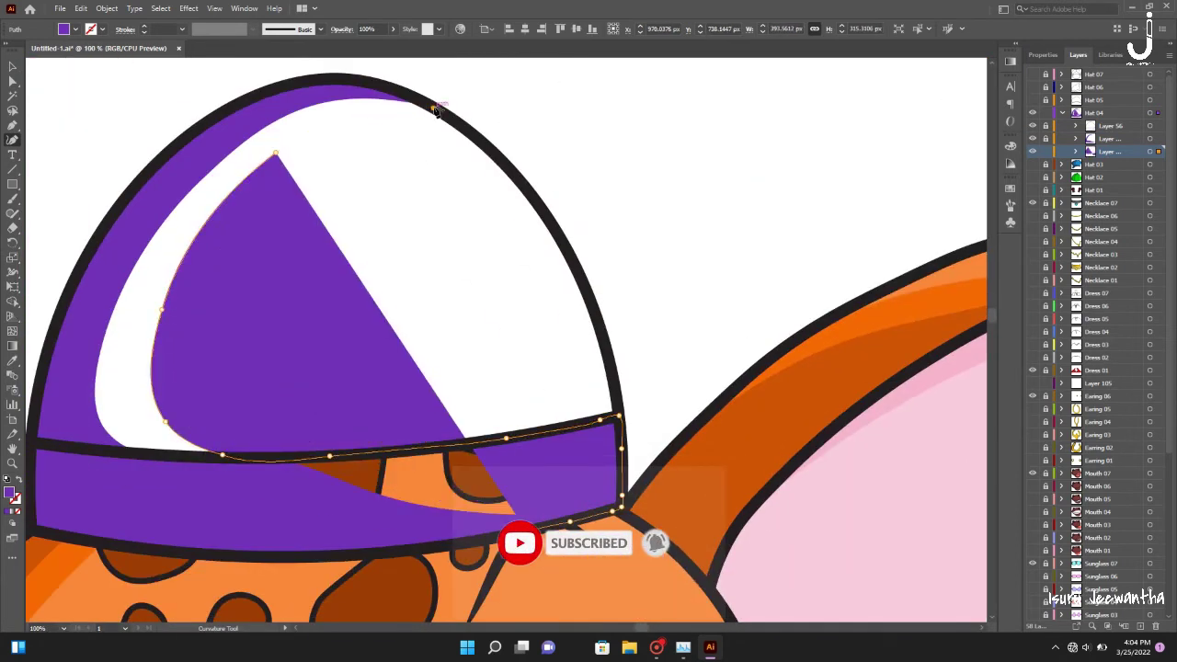
pyautogui.click(406, 109)
pyautogui.click(432, 109)
pyautogui.click(366, 83)
pyautogui.press('Escape')
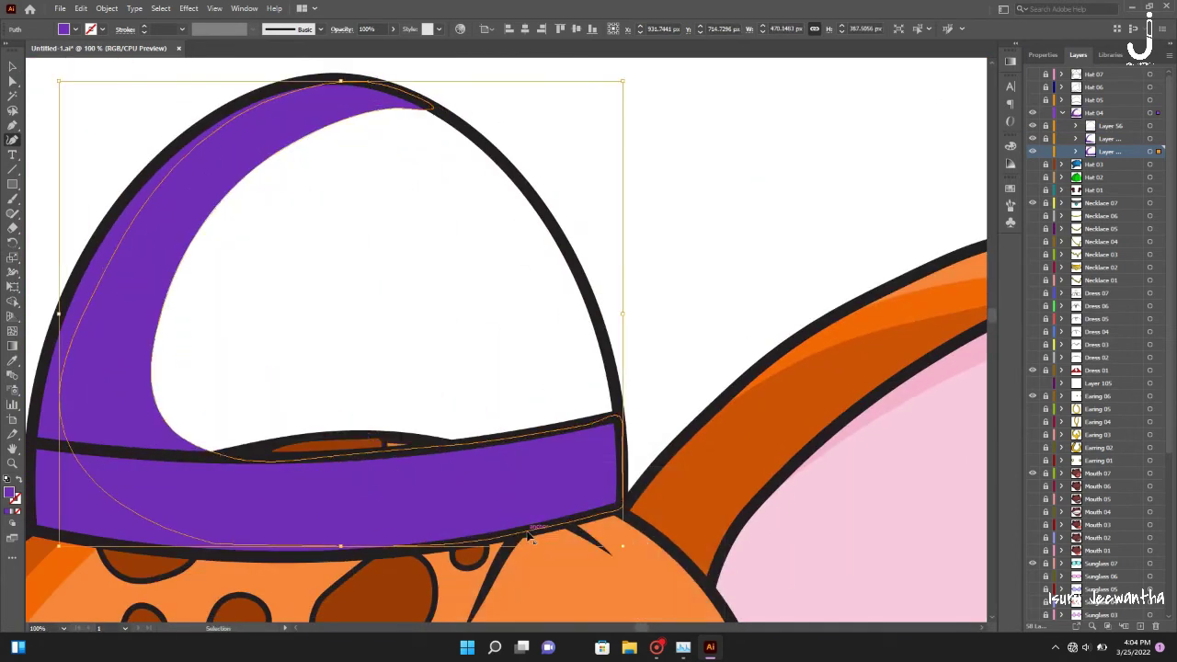
pyautogui.hotkey('ctrl', '0')
# On the lower sublayer, trace a lighter purple shape along the right edge and crown
pyautogui.press('i')
pyautogui.click(1126, 166)
pyautogui.scroll(5, 505, 165)
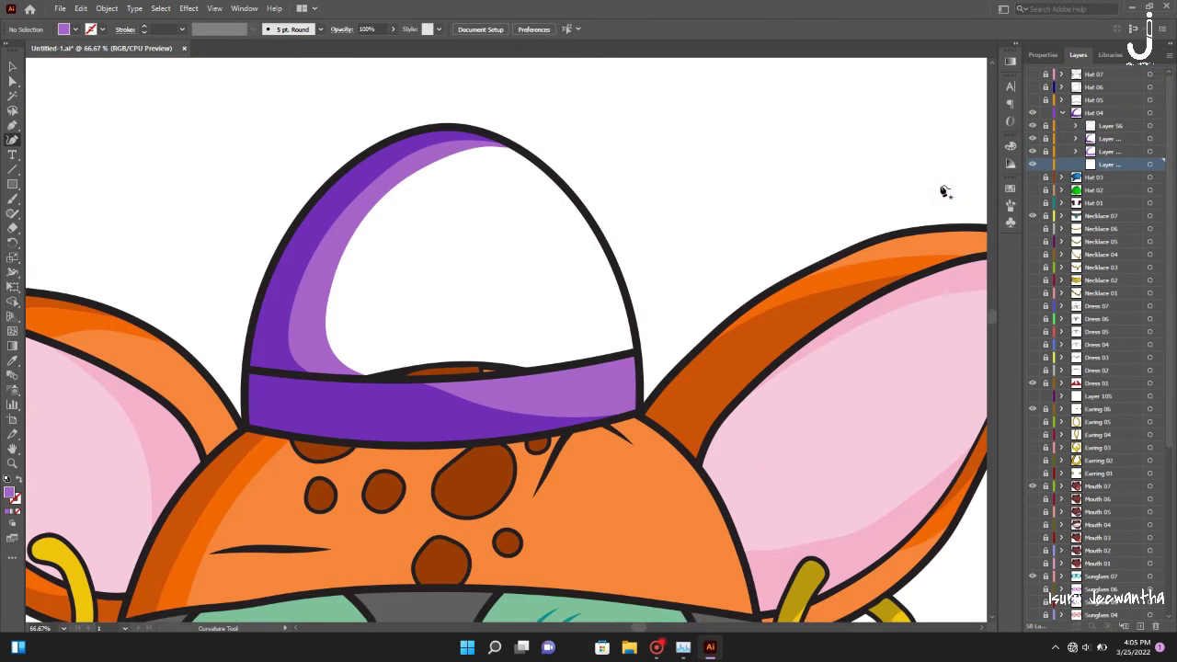
pyautogui.hotkey('shift', '`')
pyautogui.click(638, 347)
pyautogui.click(609, 239)
pyautogui.click(493, 120)
pyautogui.click(476, 116)
pyautogui.click(423, 126)
pyautogui.click(310, 227)
pyautogui.click(297, 349)
pyautogui.click(394, 405)
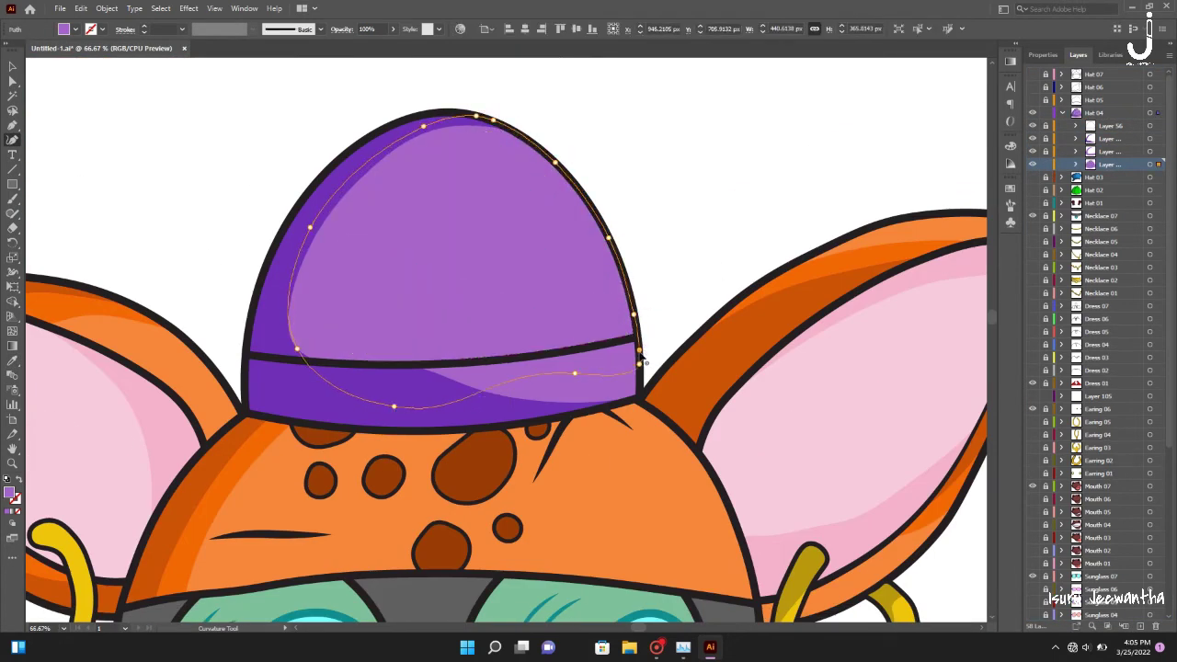
pyautogui.click(641, 359)
# Deselect the finished shape and hide the purple Hat 04 cap
pyautogui.hotkey('ctrl', '0')
pyautogui.press('v')
pyautogui.hotkey('ctrl', 'shift', 'a')
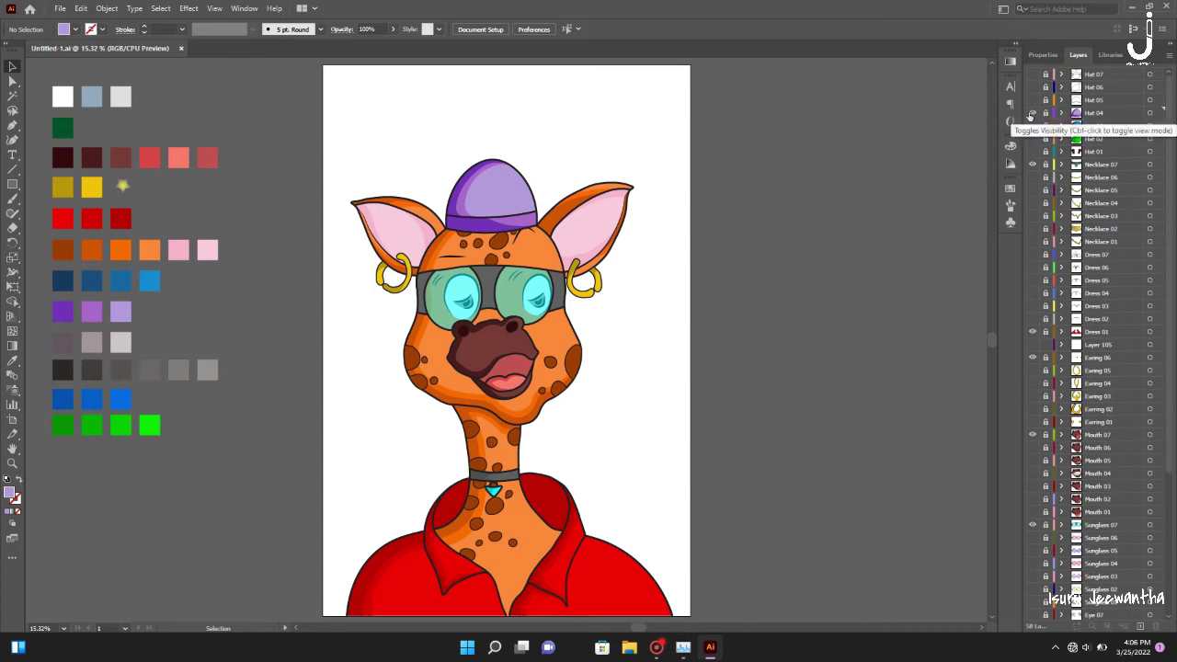
pyautogui.click(1032, 112)
# Show the Hat 05 cap layer and begin a curved shape along the cap's brim
pyautogui.click(1063, 99)
pyautogui.hotkey('ctrl', 'l')
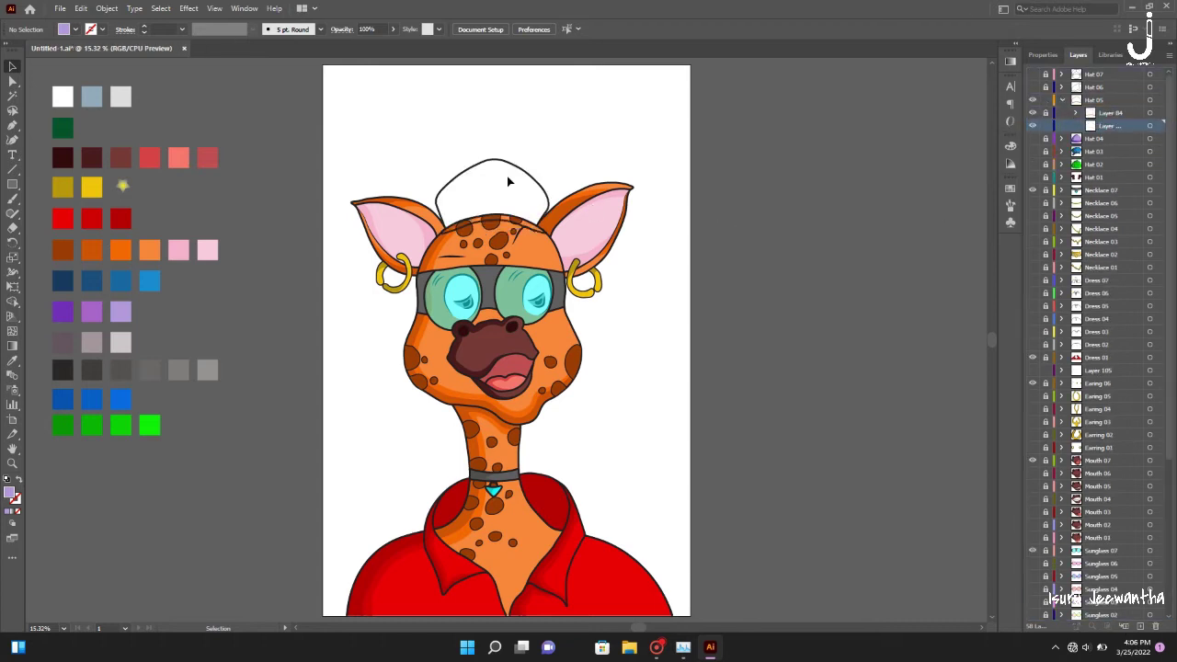
pyautogui.scroll(6, 507, 176)
pyautogui.scroll(-1, 507, 178)
pyautogui.hotkey('shift', '`')
pyautogui.click(648, 534)
pyautogui.click(581, 481)
pyautogui.click(387, 447)
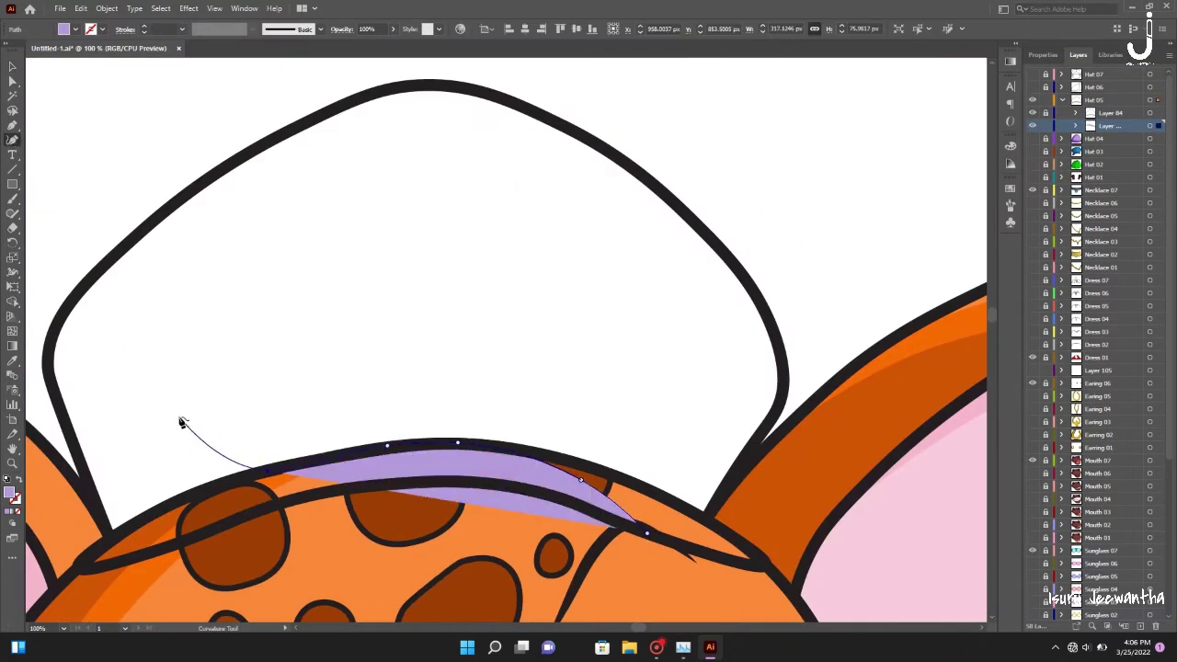
pyautogui.click(178, 417)
pyautogui.click(199, 262)
pyautogui.click(398, 122)
# Extend the shape over the cap's top and left, close it, and fill it dark grey
pyautogui.click(547, 118)
pyautogui.click(355, 98)
pyautogui.click(183, 196)
pyautogui.click(48, 351)
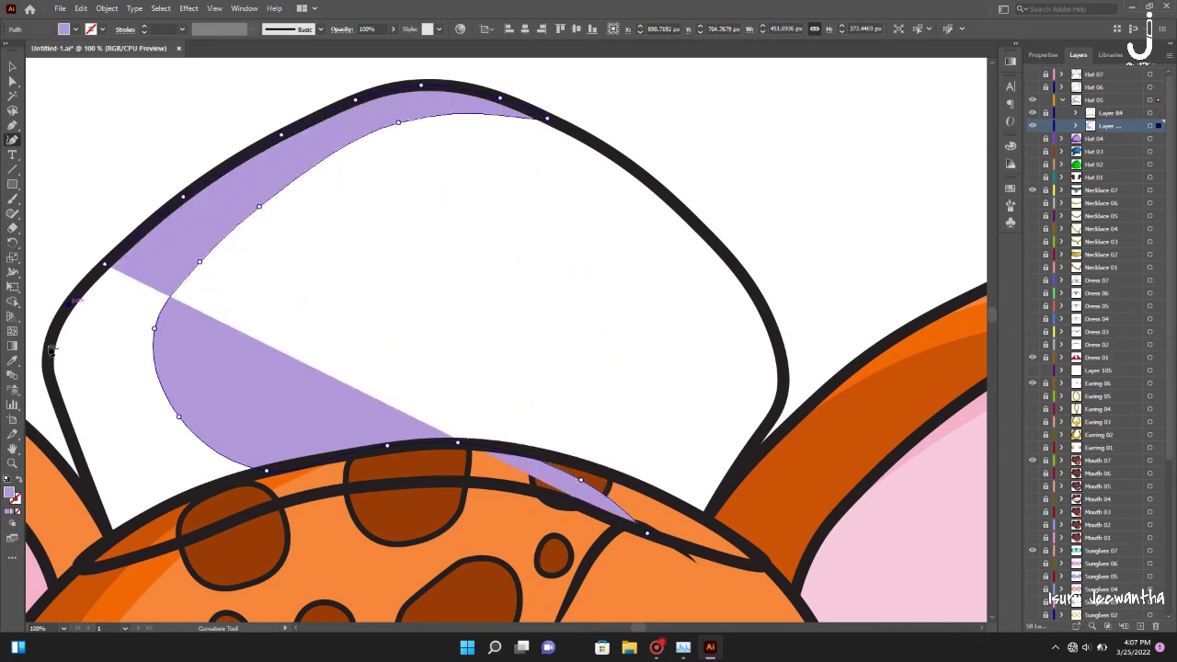
pyautogui.click(90, 492)
pyautogui.click(87, 557)
pyautogui.click(148, 555)
pyautogui.click(204, 532)
pyautogui.click(266, 507)
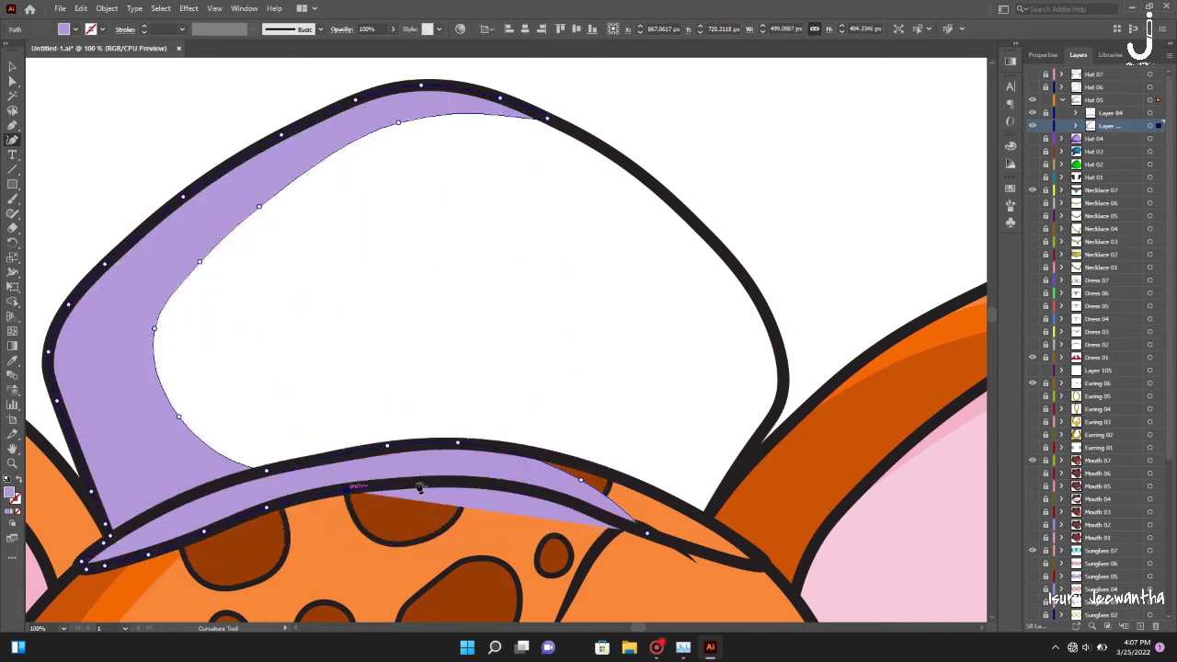
pyautogui.press('i')
pyautogui.click(71, 339)
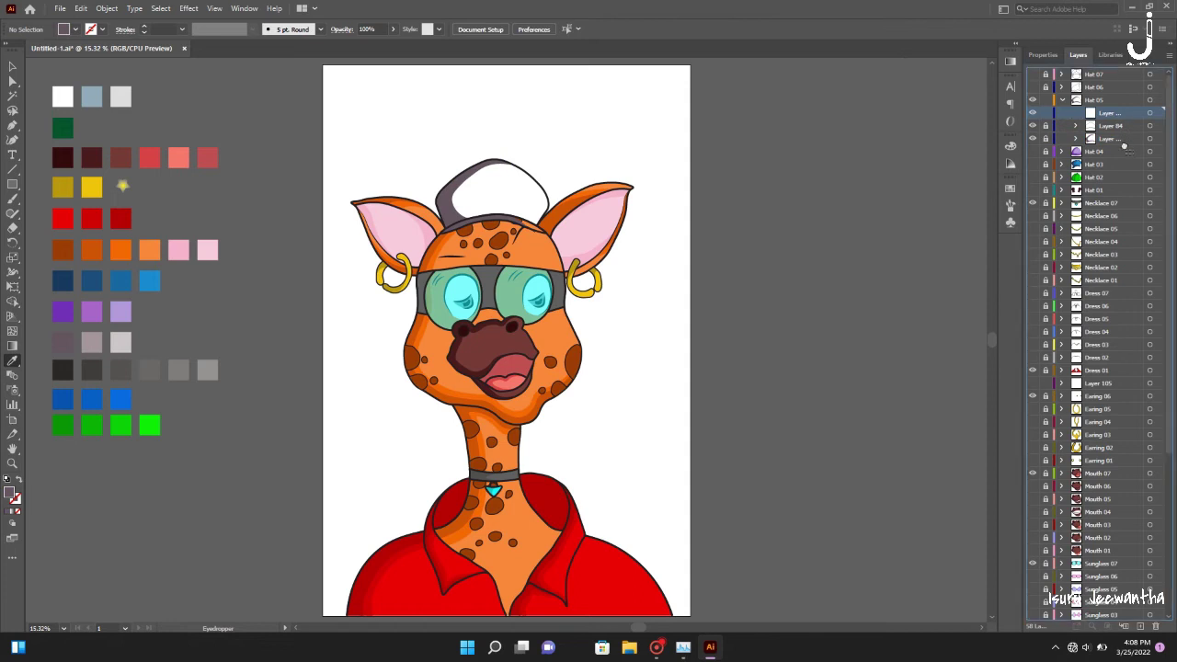
# Trace a dark grey shading shape inside the cap, extending it along the left brim
pyautogui.scroll(4, 749, 156)
pyautogui.hotkey('shift', '`')
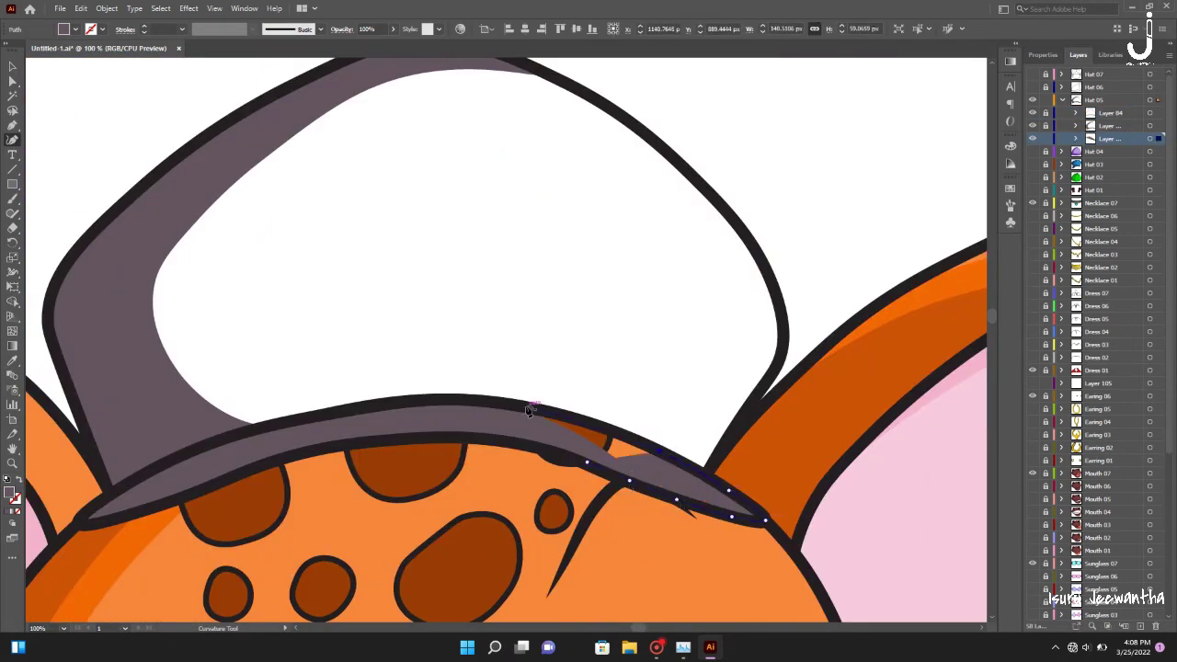
pyautogui.click(460, 379)
pyautogui.click(370, 383)
pyautogui.click(258, 366)
pyautogui.click(219, 305)
pyautogui.click(272, 204)
pyautogui.scroll(3, 565, 87)
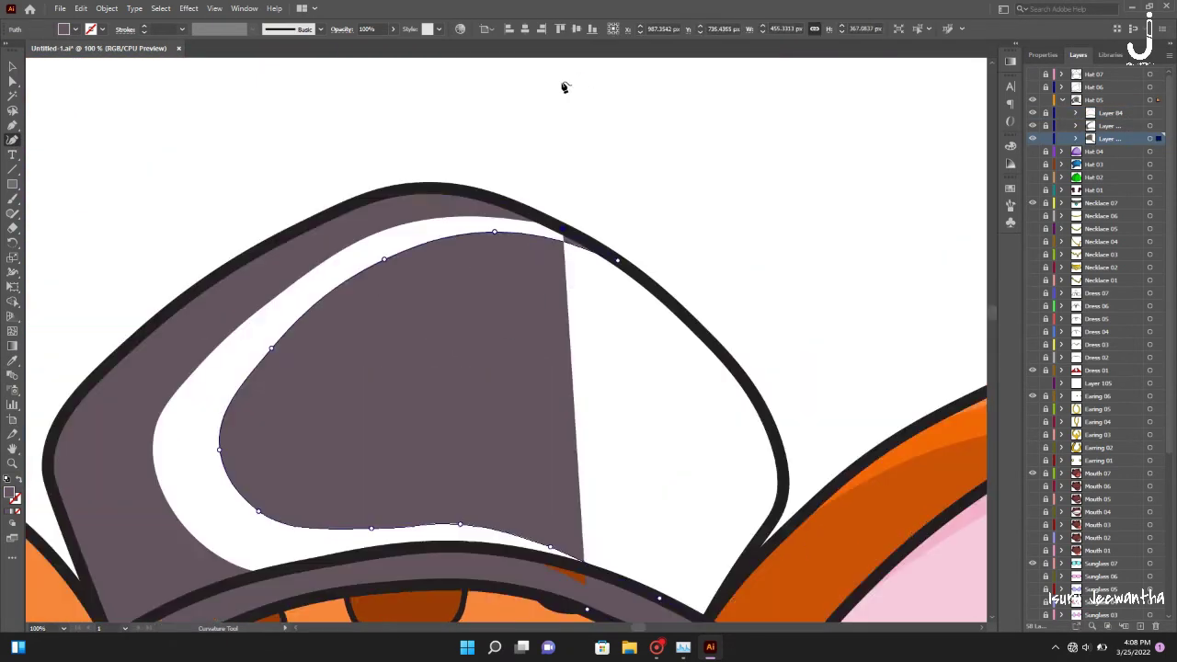
pyautogui.click(128, 403)
pyautogui.scroll(-1, 126, 405)
pyautogui.click(124, 463)
pyautogui.click(191, 532)
pyautogui.hotkey('ctrl', '0')
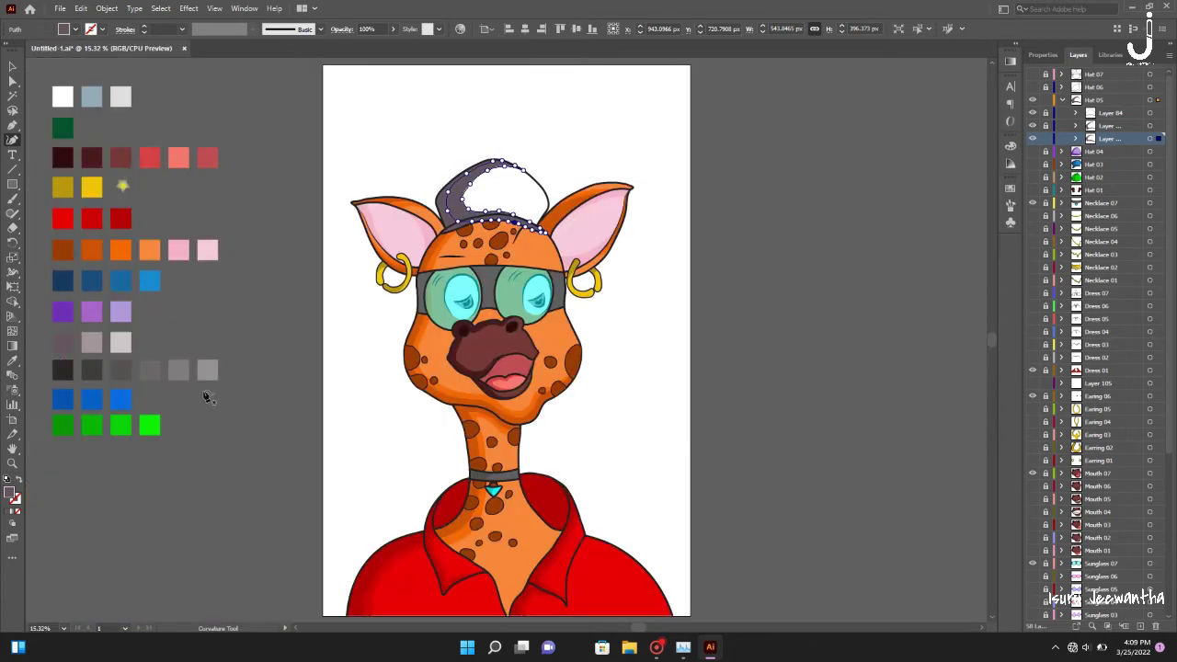
pyautogui.press('Escape')
# Add grey shading along the cap's brim and up its right side, closing it at the top
pyautogui.scroll(7, 515, 163)
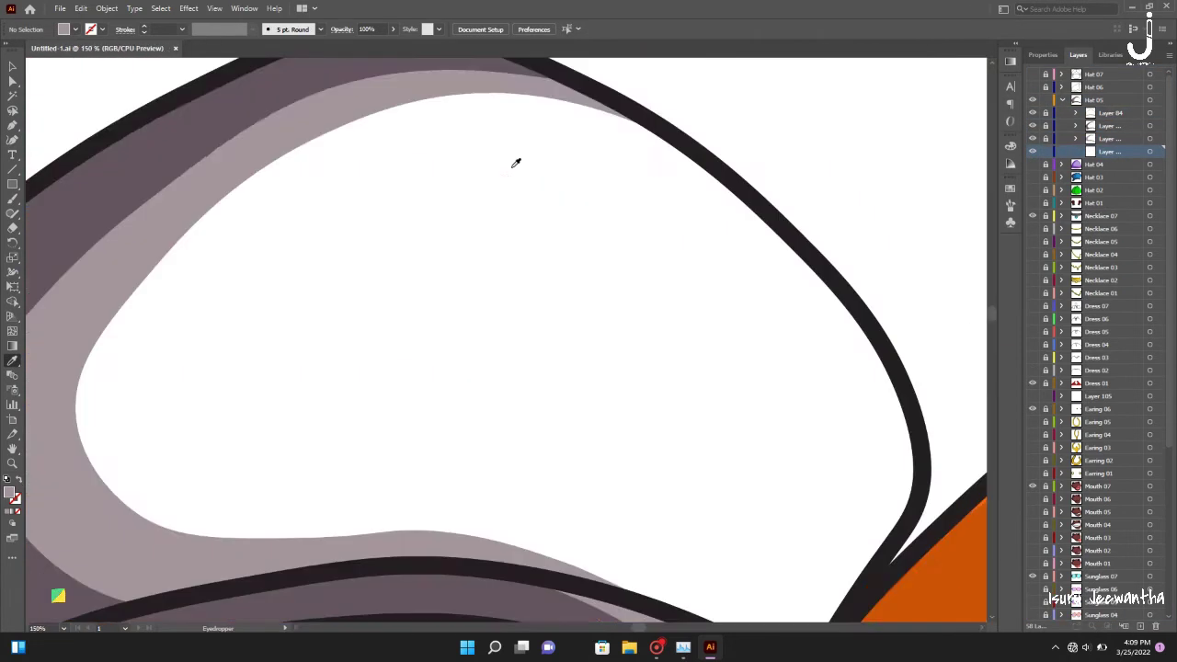
pyautogui.scroll(-1, 515, 163)
pyautogui.click(583, 451)
pyautogui.click(699, 503)
pyautogui.click(757, 426)
pyautogui.click(784, 373)
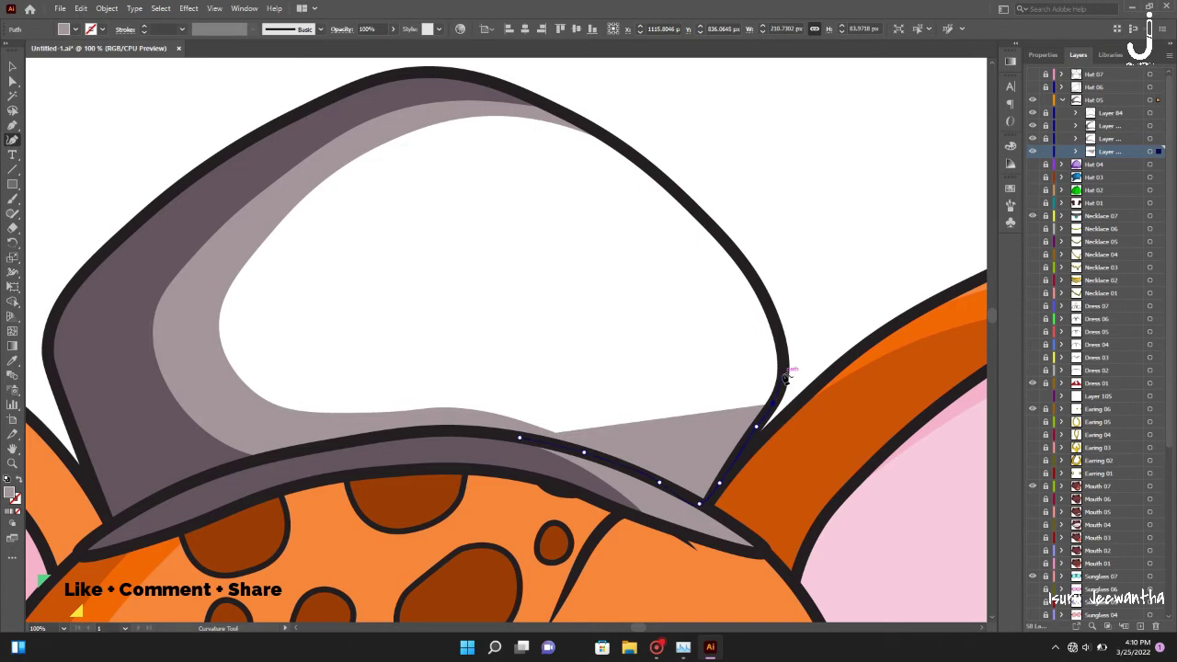
pyautogui.click(715, 230)
pyautogui.click(579, 120)
pyautogui.click(494, 104)
pyautogui.hotkey('ctrl', '0')
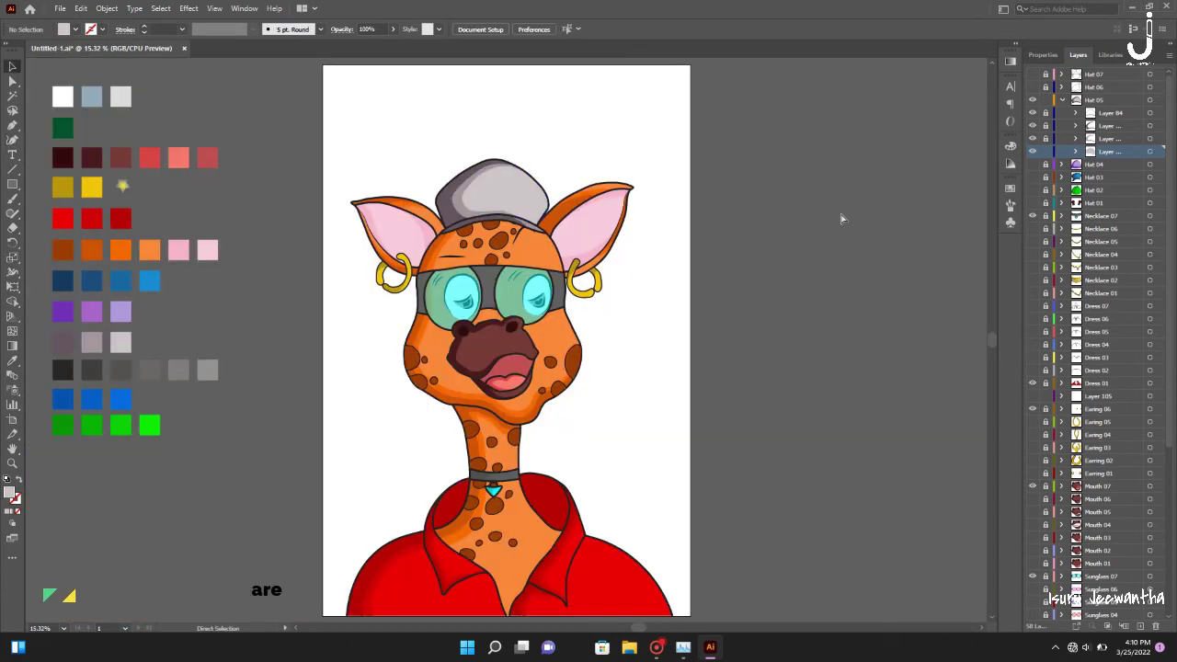
# Hide the grey Hat 05 cap and show the Hat 06 Santa hat layer
pyautogui.click(1062, 99)
pyautogui.click(1033, 100)
pyautogui.click(1032, 86)
pyautogui.click(1062, 87)
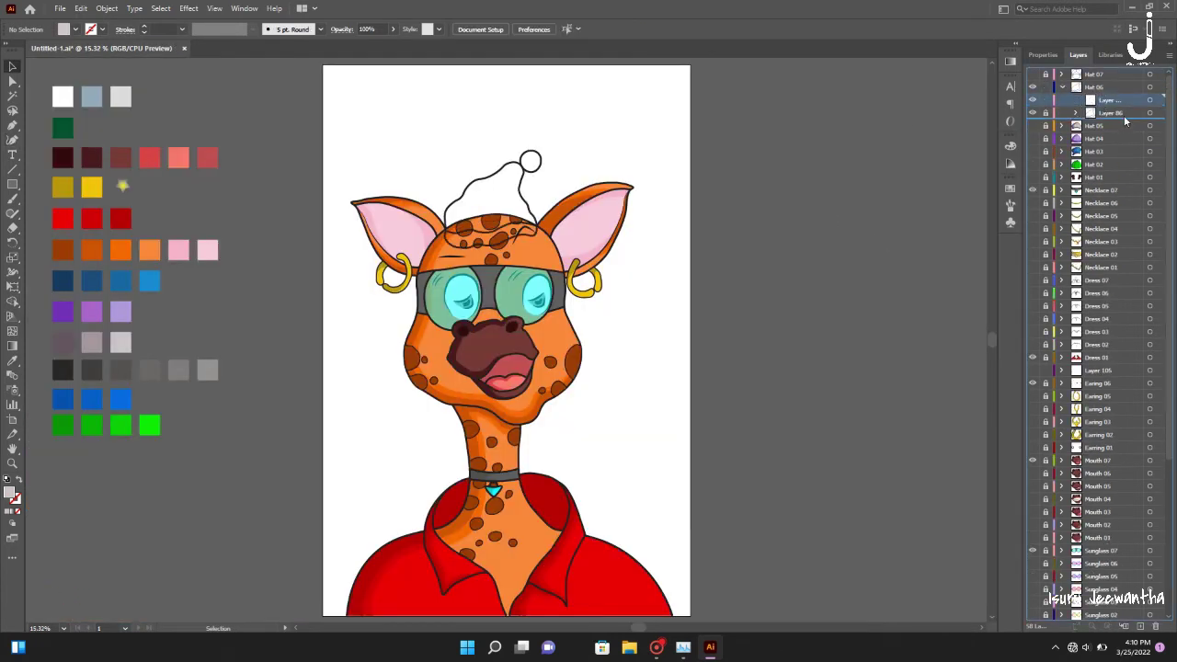
pyautogui.scroll(4, 507, 241)
# Trace a grey shading shape around the fur trim's left end and bottom edge
pyautogui.click(549, 218)
pyautogui.click(505, 217)
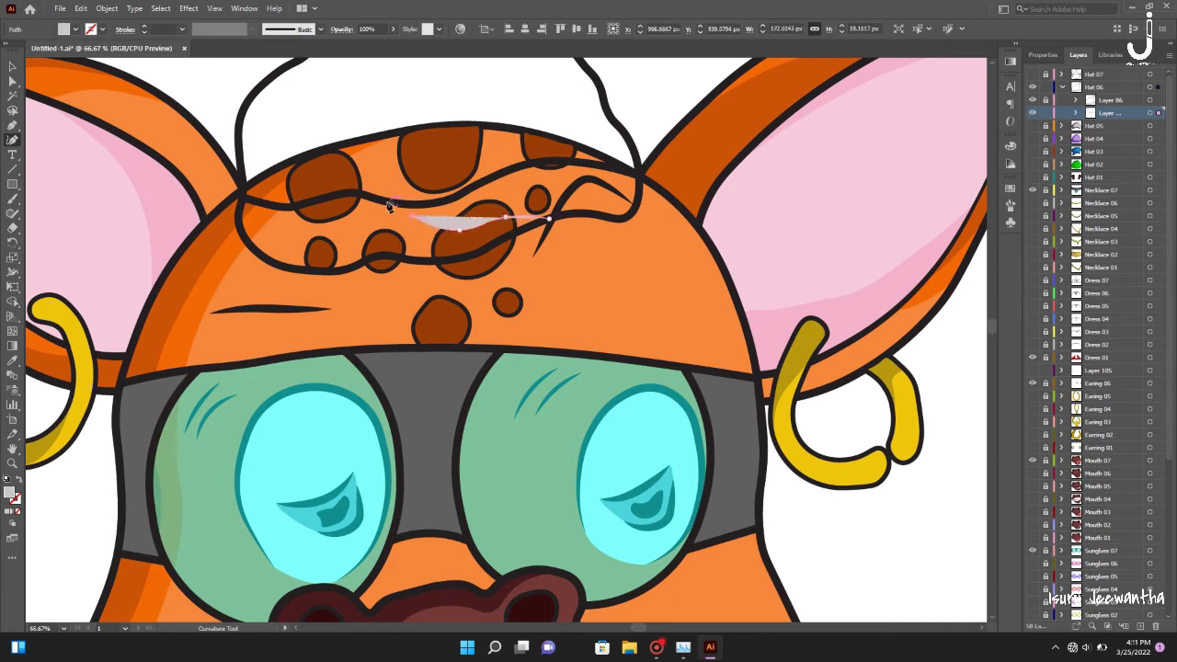
pyautogui.click(265, 206)
pyautogui.click(240, 199)
pyautogui.click(264, 259)
pyautogui.click(297, 269)
pyautogui.click(341, 269)
pyautogui.click(386, 256)
pyautogui.hotkey('ctrl', '0')
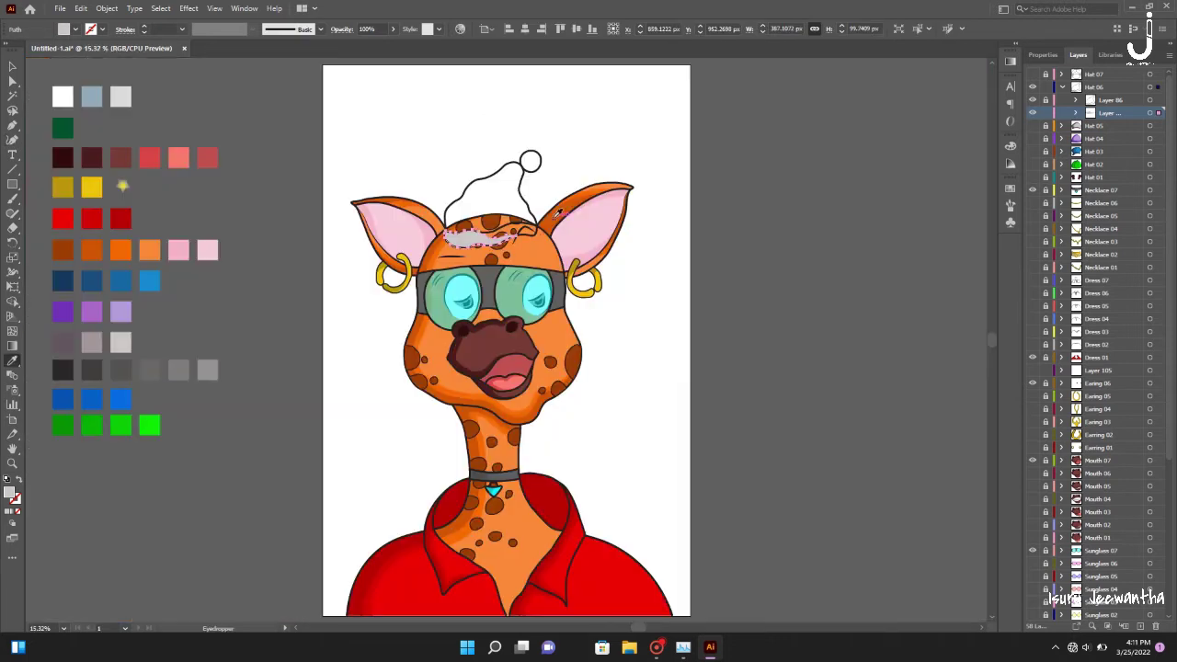
# Add a grey crescent of shading on the pom-pom's left side
pyautogui.scroll(5, 552, 184)
pyautogui.click(817, 266)
pyautogui.click(885, 149)
pyautogui.click(825, 138)
pyautogui.click(816, 265)
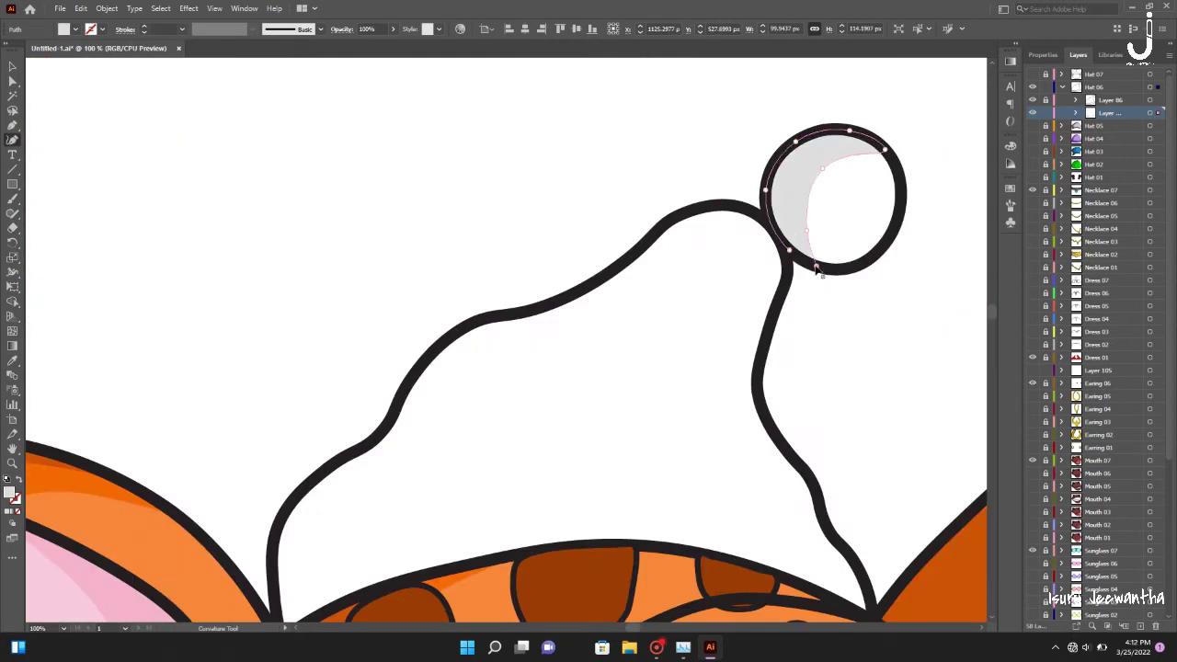
pyautogui.hotkey('ctrl', 'l')
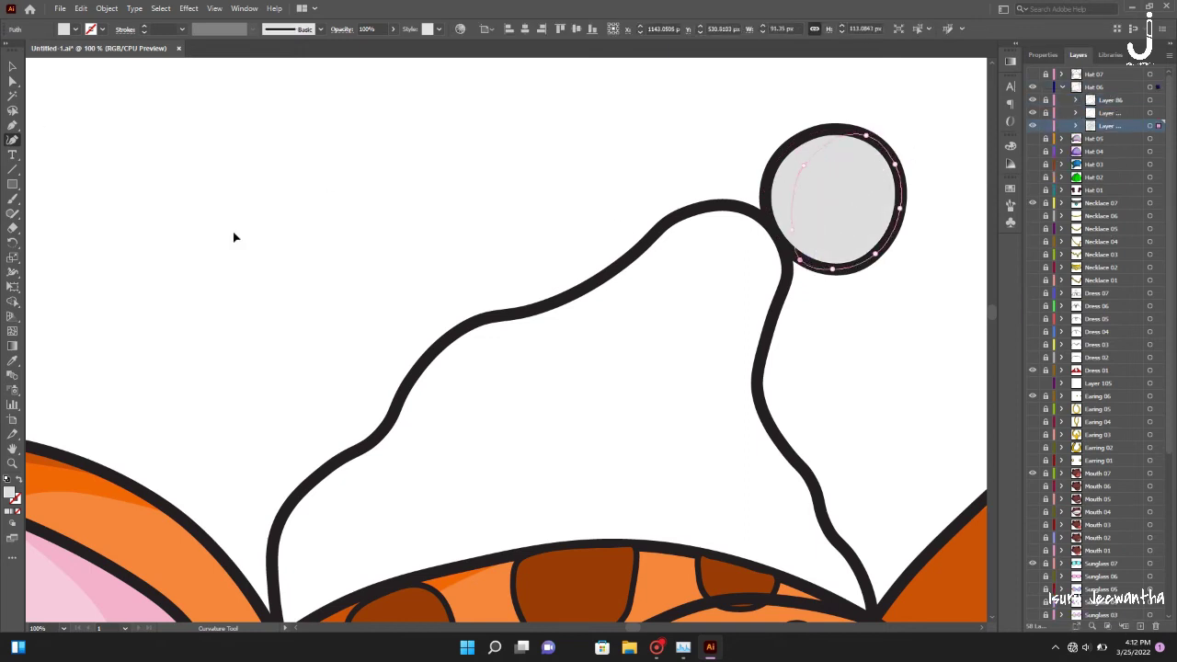
pyautogui.hotkey('ctrl', '0')
# Trace a shading shape along the white trim stripe
pyautogui.scroll(3, 492, 360)
pyautogui.press('i')
pyautogui.scroll(2, 492, 361)
pyautogui.hotkey('shift', '`')
pyautogui.click(138, 368)
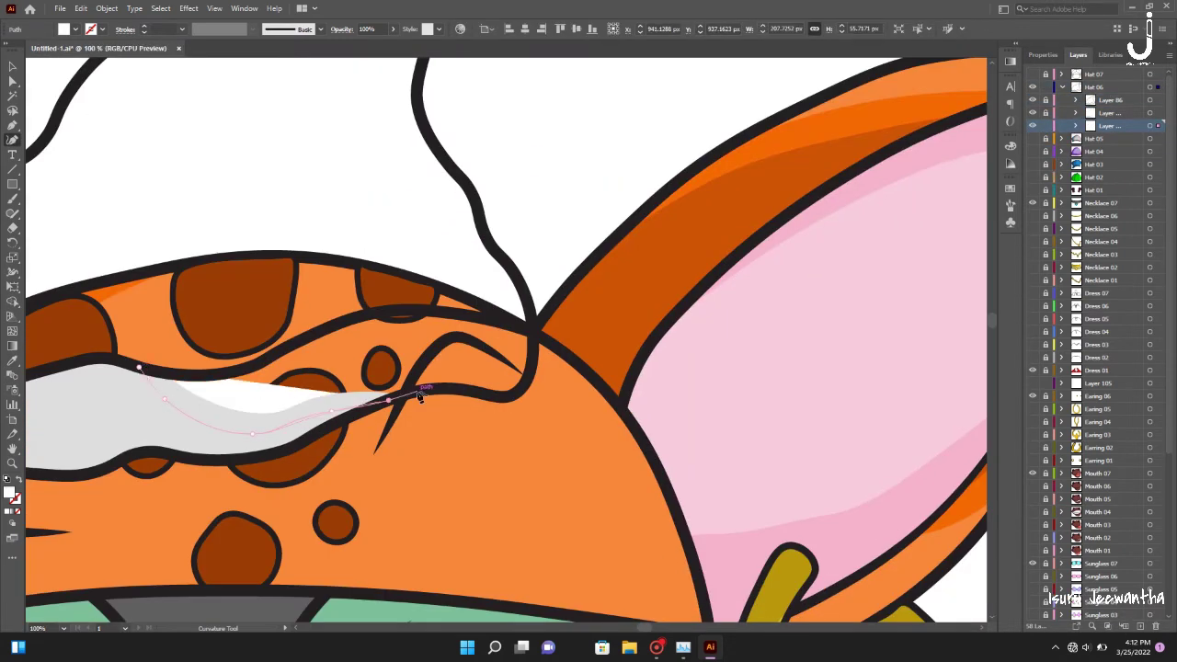
pyautogui.click(388, 400)
pyautogui.click(531, 348)
pyautogui.click(429, 307)
pyautogui.press('Escape')
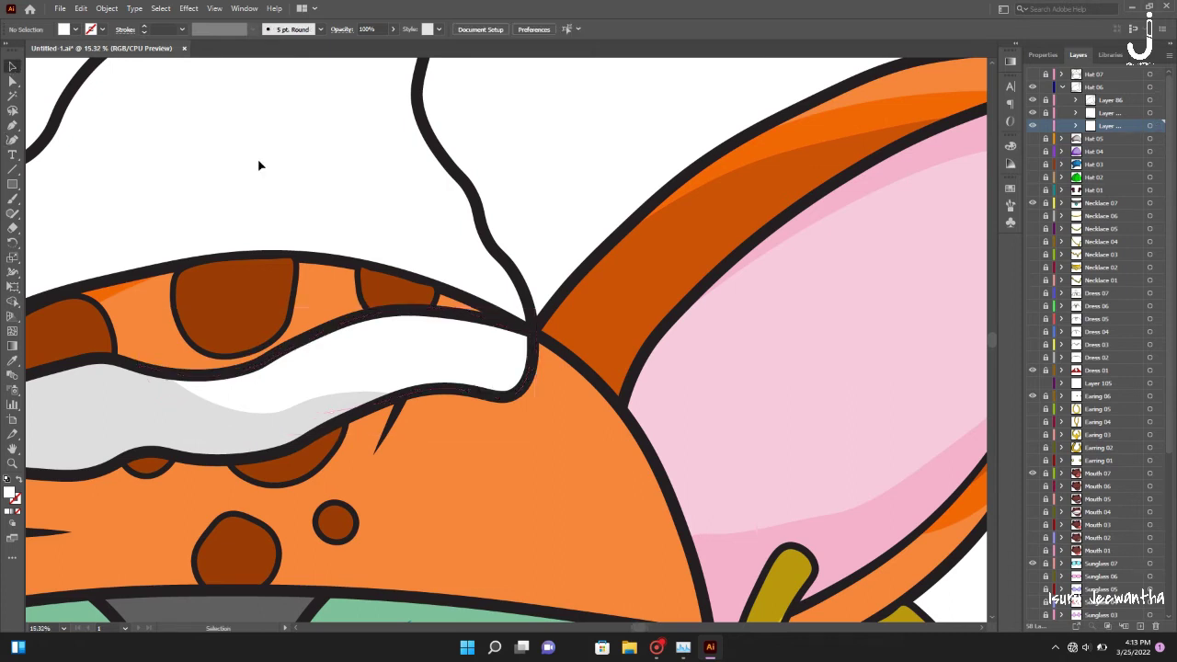
pyautogui.hotkey('ctrl', '0')
# Begin outlining the hat's main area along its bottom and up its left side
pyautogui.press('i')
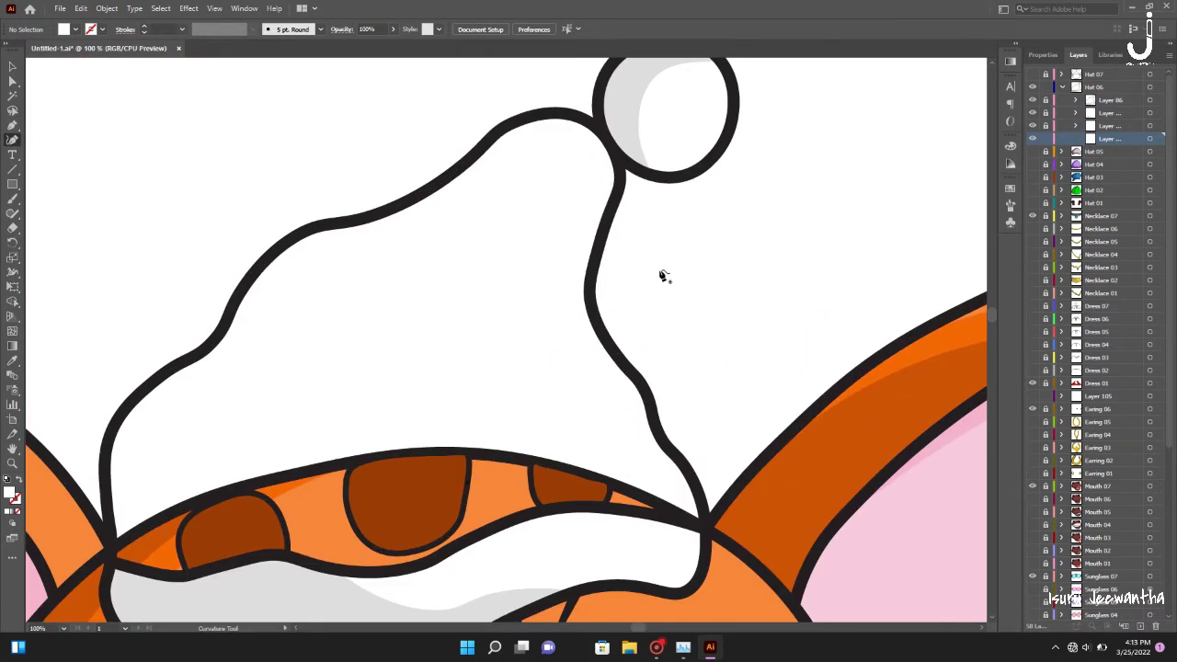
pyautogui.click(543, 506)
pyautogui.click(294, 527)
pyautogui.click(183, 539)
pyautogui.click(171, 423)
pyautogui.click(233, 388)
pyautogui.click(281, 301)
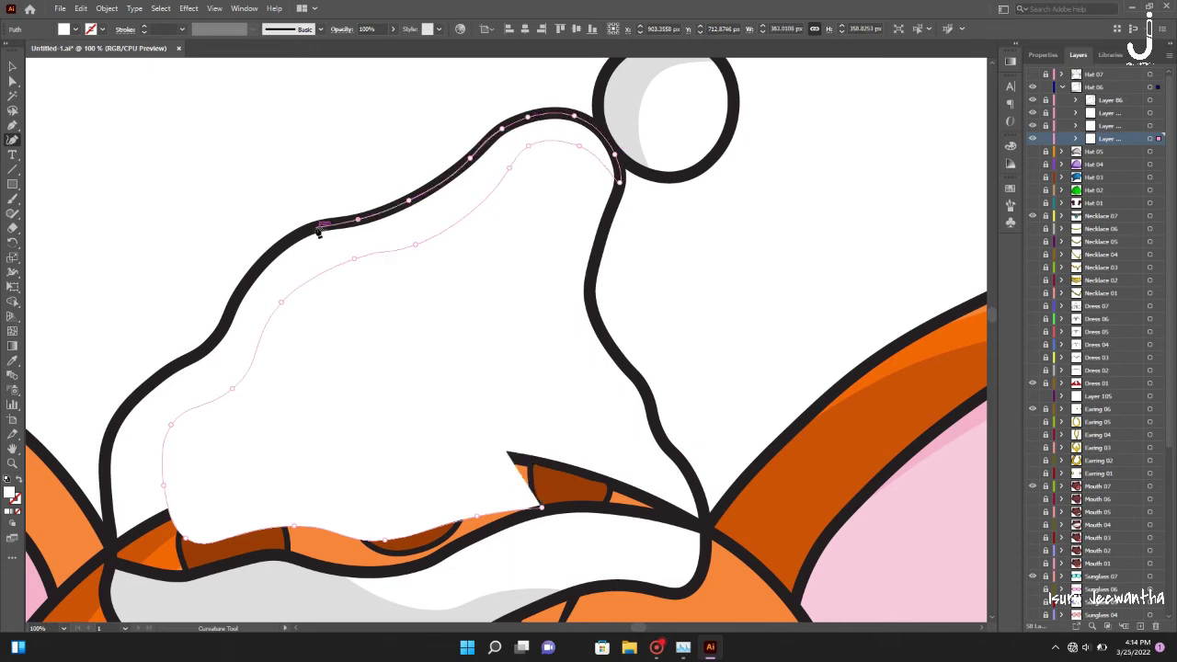
# Finish the hat outline over its top and along the trim, then fill it red
pyautogui.click(263, 264)
pyautogui.click(229, 314)
pyautogui.click(161, 375)
pyautogui.click(104, 471)
pyautogui.click(109, 560)
pyautogui.click(232, 564)
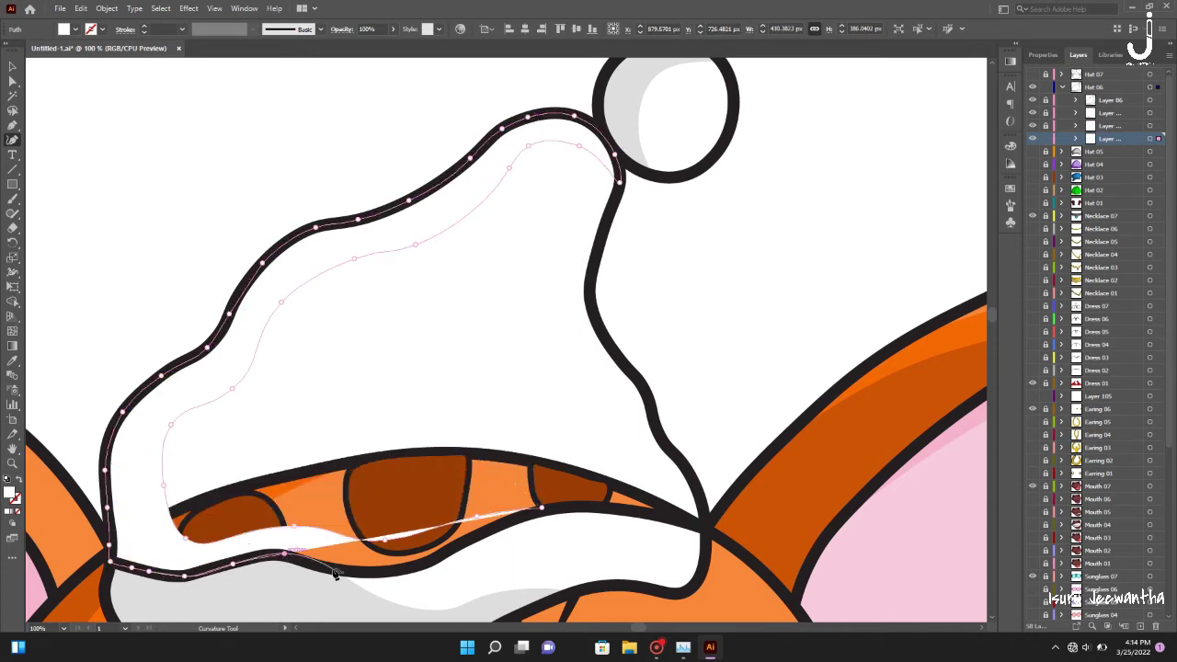
pyautogui.click(541, 507)
pyautogui.hotkey('ctrl', '0')
pyautogui.press('i')
pyautogui.click(91, 218)
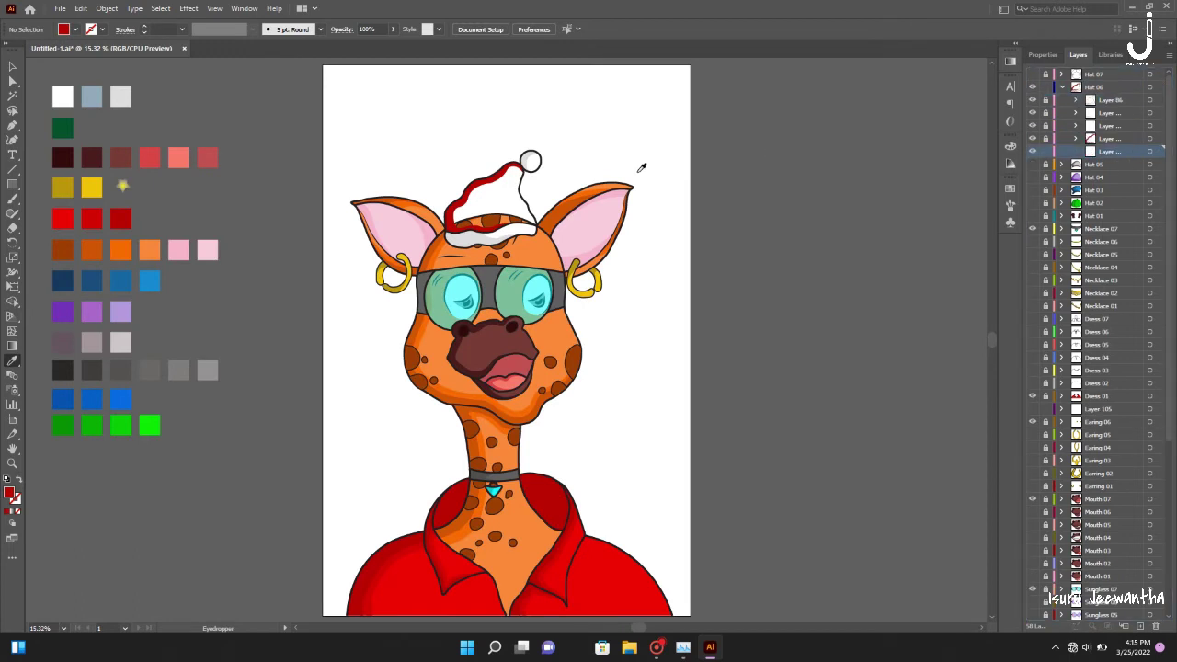
# Start a darker red band along the hat's bottom and up its left side
pyautogui.hotkey('ctrl', '1')
pyautogui.hotkey('shift', '~')
pyautogui.click(618, 480)
pyautogui.click(322, 479)
pyautogui.click(226, 432)
pyautogui.click(294, 315)
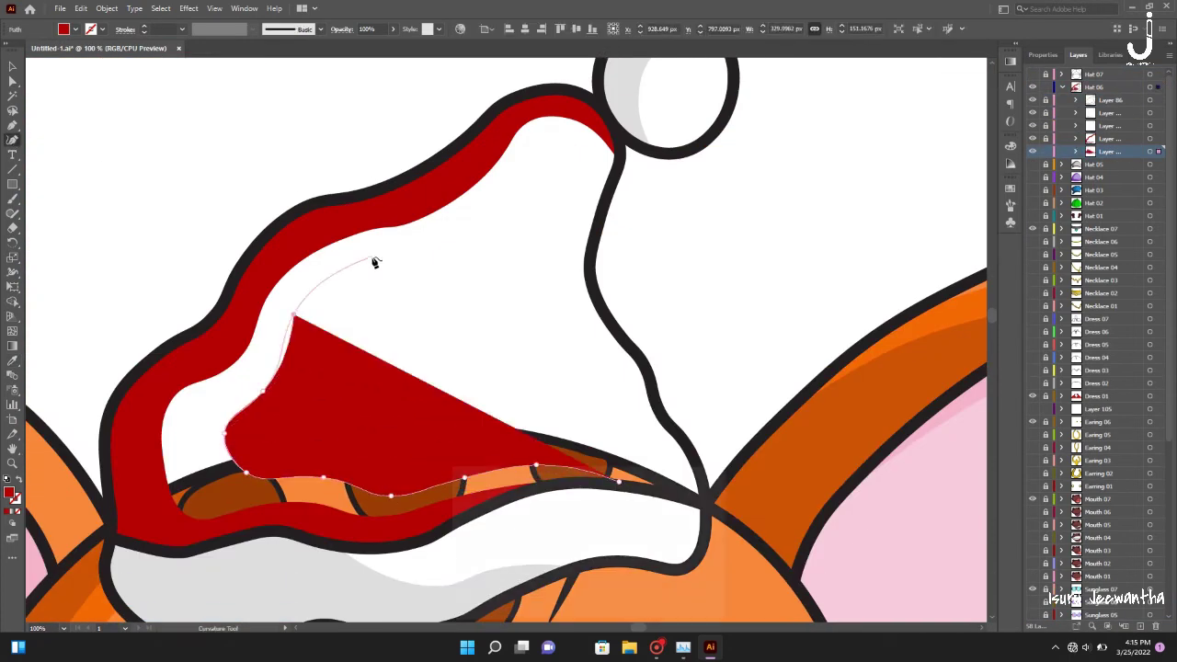
pyautogui.click(373, 257)
pyautogui.click(503, 185)
# Carry the red band over the hat top and back inside, closing the shape
pyautogui.click(571, 138)
pyautogui.click(616, 169)
pyautogui.click(516, 107)
pyautogui.click(144, 386)
pyautogui.click(182, 544)
pyautogui.hotkey('ctrl', '0')
pyautogui.press('v')
# Trace red shading along the hat bottom, up the right edge, over the top and down the left
pyautogui.hotkey('shift', '~')
pyautogui.hotkey('ctrl', '1')
pyautogui.click(533, 503)
pyautogui.click(592, 498)
pyautogui.click(649, 505)
pyautogui.click(697, 482)
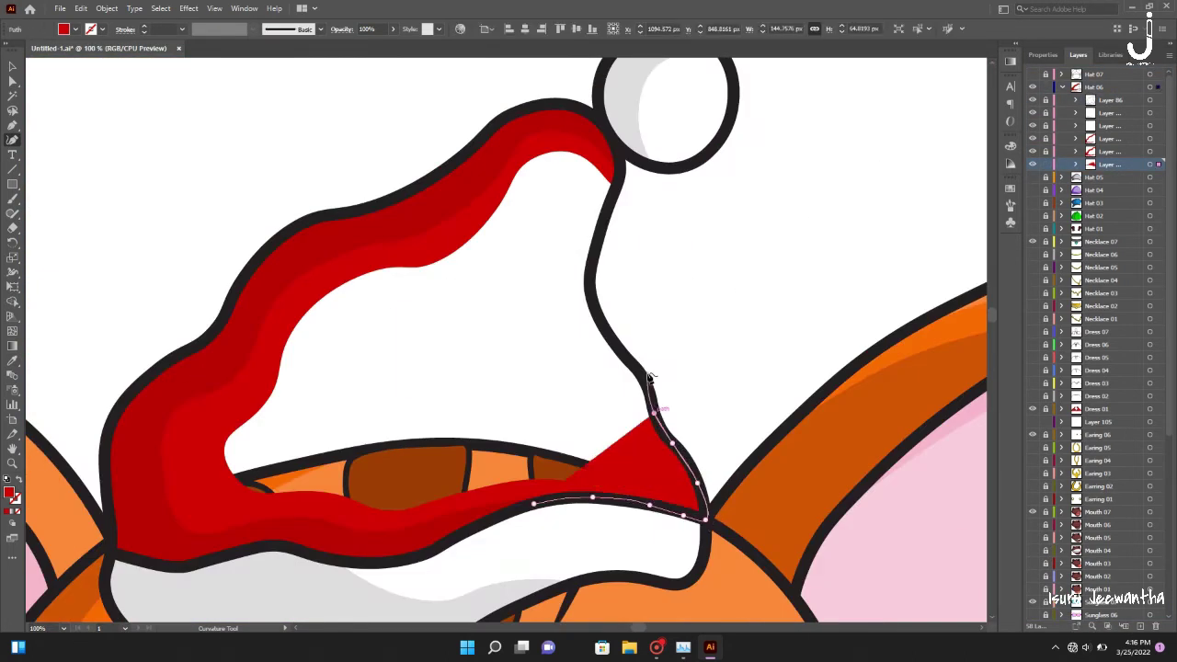
pyautogui.click(594, 303)
pyautogui.click(615, 189)
pyautogui.click(473, 194)
pyautogui.click(255, 363)
pyautogui.click(375, 539)
pyautogui.click(466, 539)
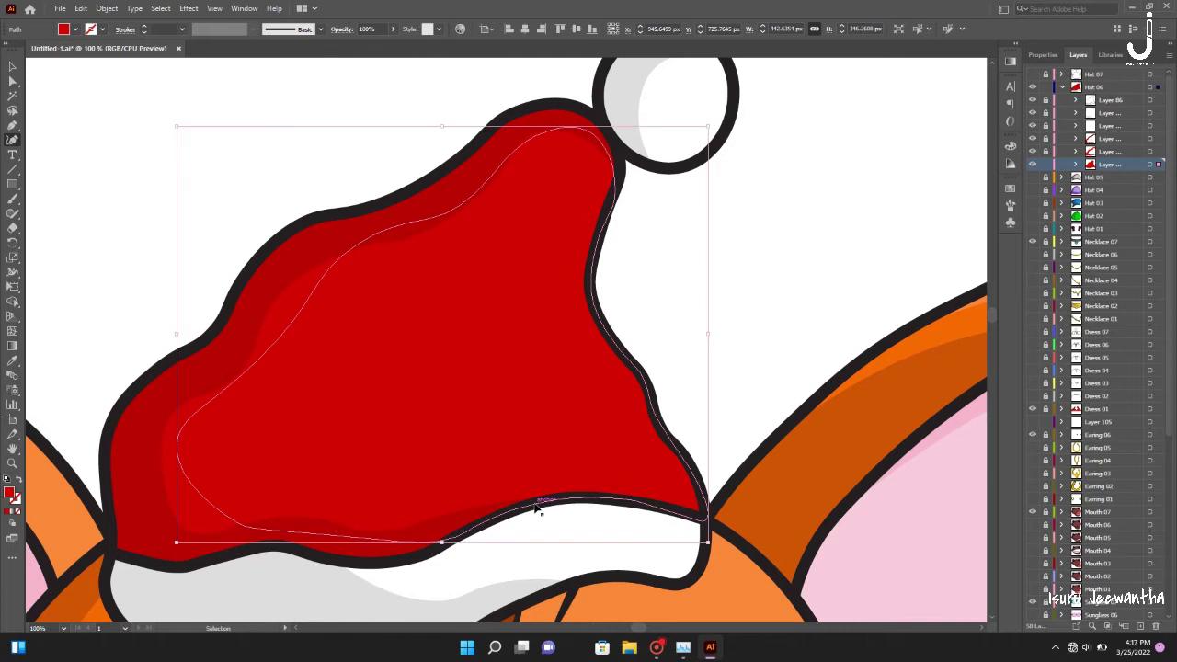
pyautogui.hotkey('ctrl', '0')
# Hide the Santa hat, show the helmet outline, and add a new helmet-shading sublayer
pyautogui.press('v')
pyautogui.click(1032, 74)
pyautogui.click(1032, 86)
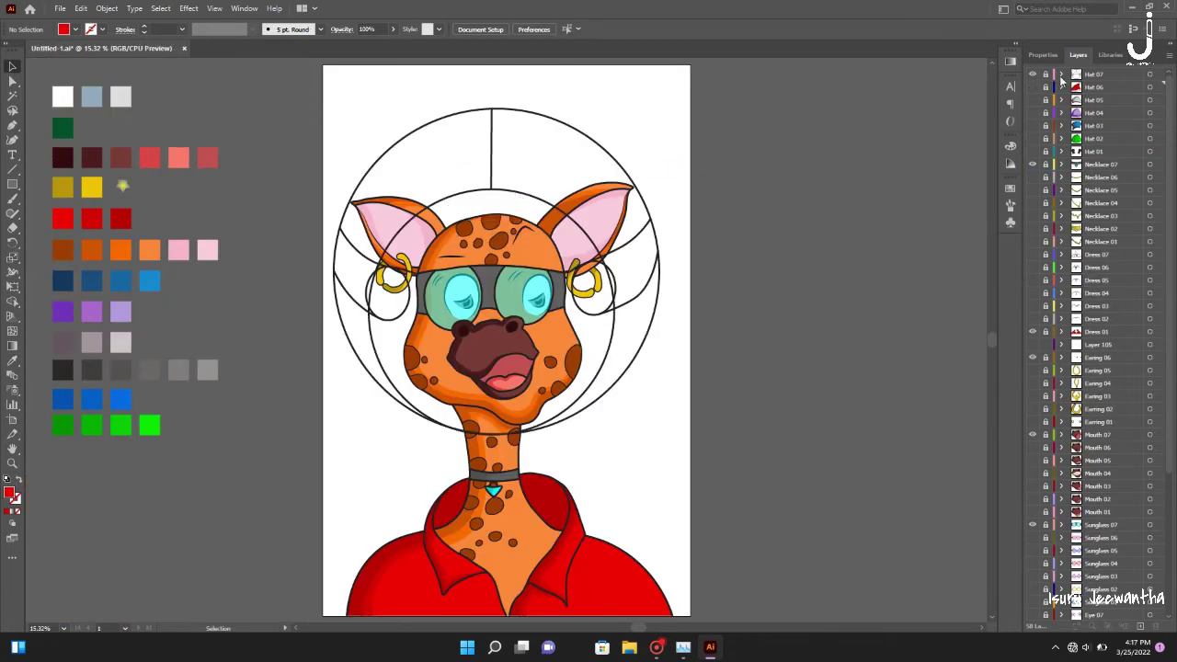
pyautogui.click(1063, 74)
pyautogui.hotkey('ctrl', 'l')
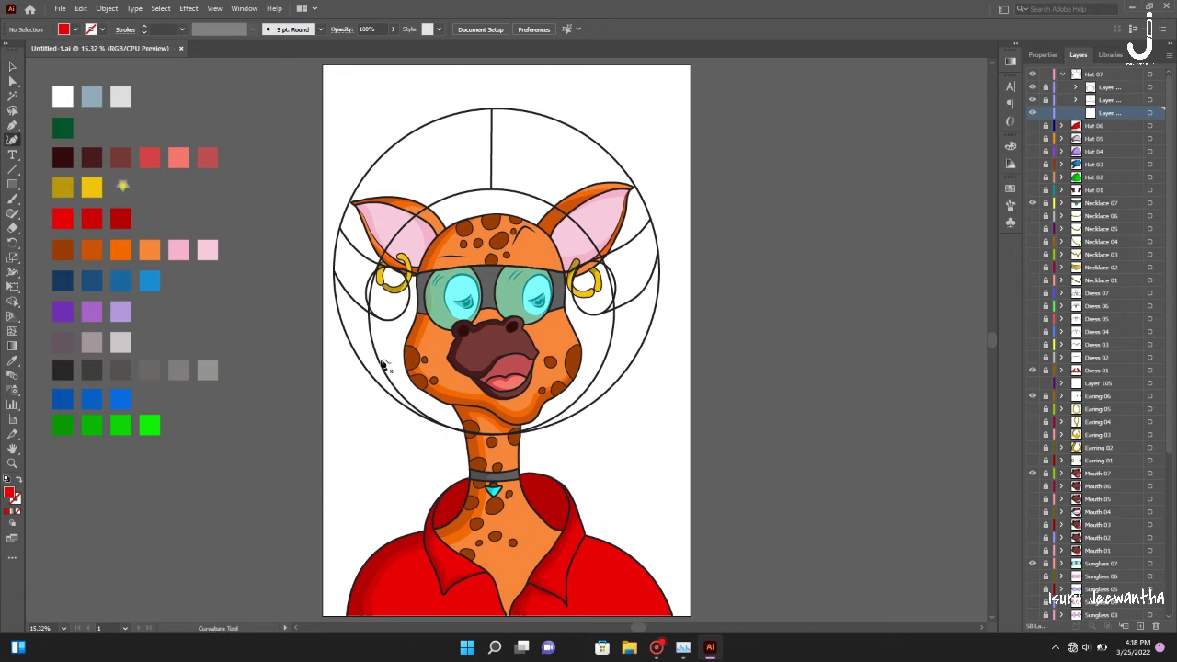
pyautogui.hotkey('ctrl', '+')
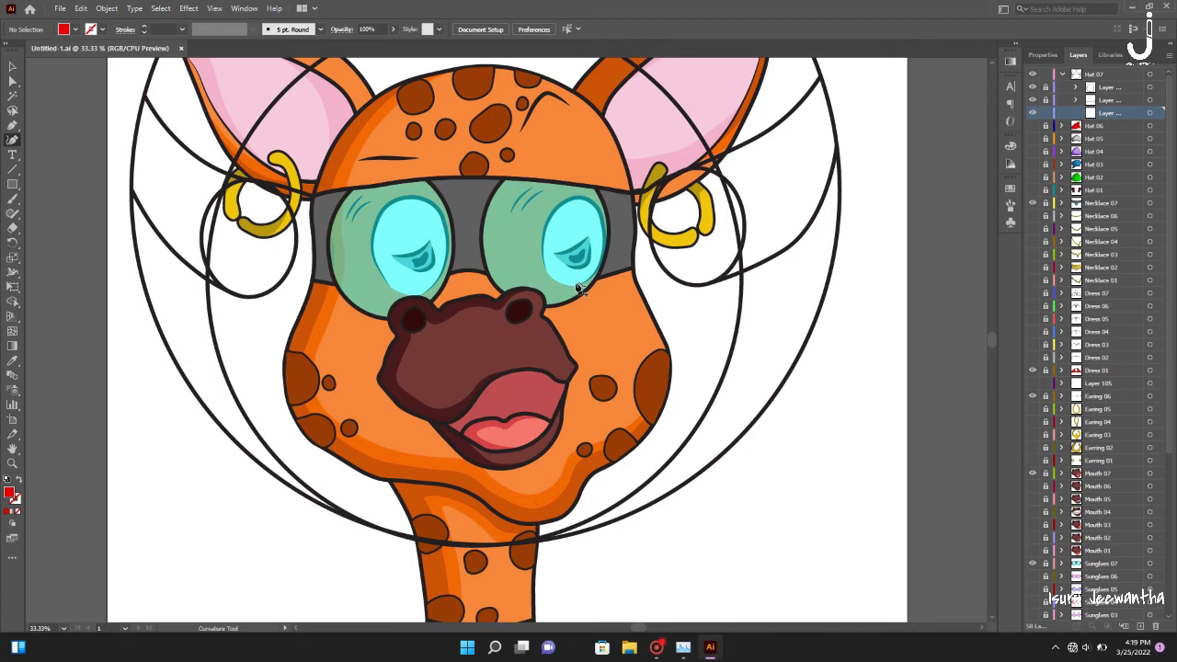
# Draw a shading shape along the helmet's left edge and sample a grey colour
pyautogui.click(217, 421)
pyautogui.click(134, 208)
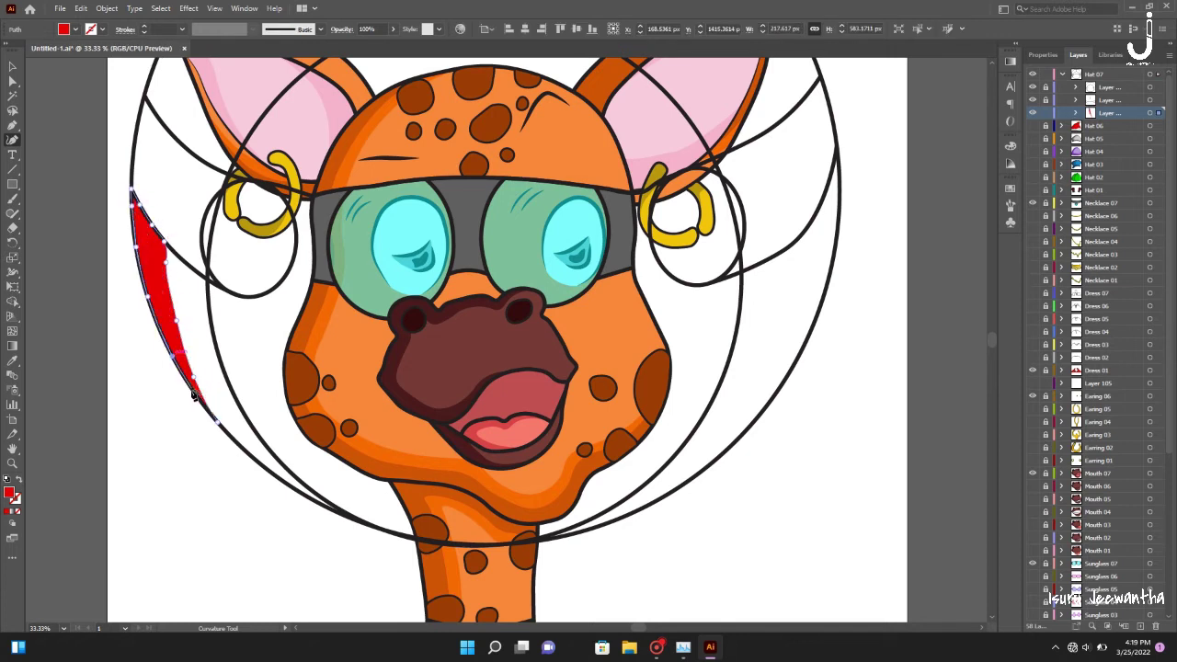
pyautogui.hotkey('ctrl', '0')
pyautogui.press('i')
pyautogui.hotkey('shift', '`')
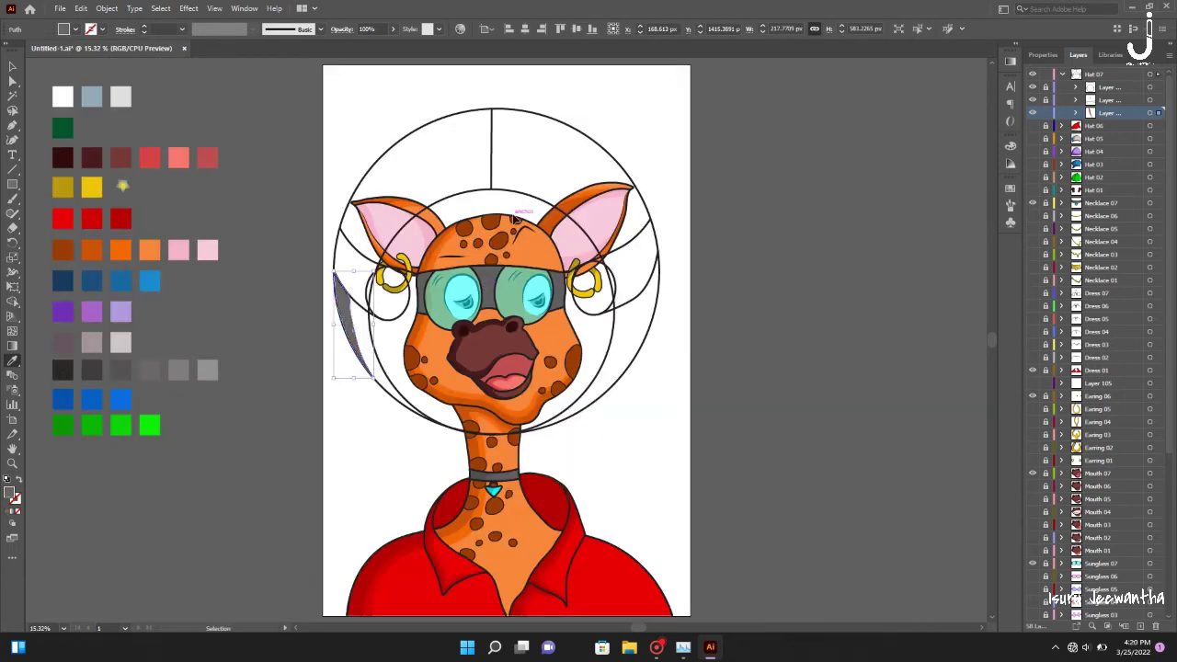
# Trace a grey reflection shape inside the helmet's right edge
pyautogui.scroll(4, 350, 226)
pyautogui.scroll(-3, 625, 263)
pyautogui.scroll(-2, 625, 263)
pyautogui.scroll(2, 400, 554)
pyautogui.click(368, 604)
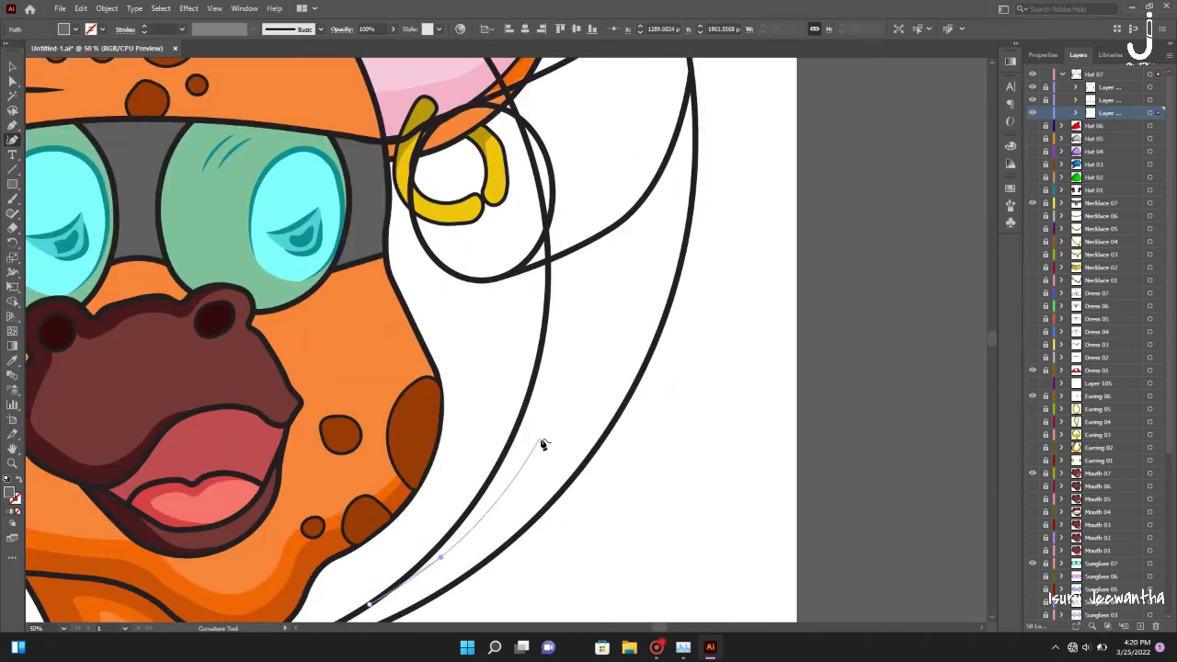
pyautogui.click(541, 437)
pyautogui.click(630, 215)
pyautogui.click(592, 239)
pyautogui.click(555, 258)
pyautogui.click(547, 315)
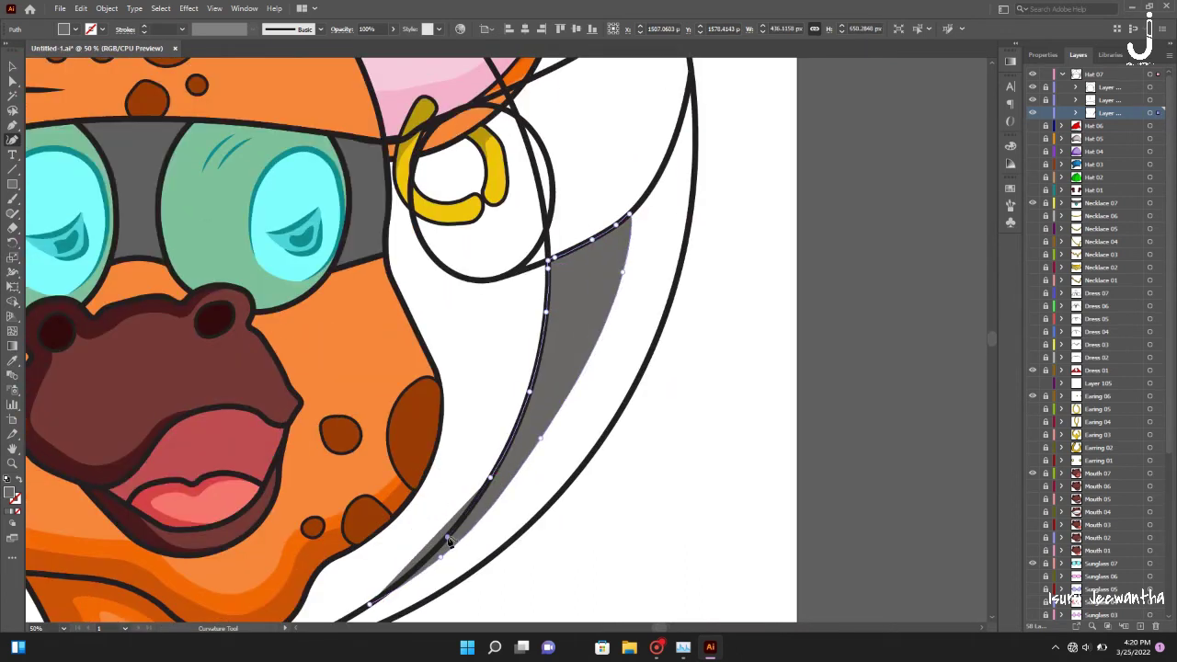
# Draw a closed grey reflection across the helmet top and over the right ear
pyautogui.scroll(4, 451, 297)
pyautogui.scroll(6, 395, 249)
pyautogui.hscroll(-3, 396, 248)
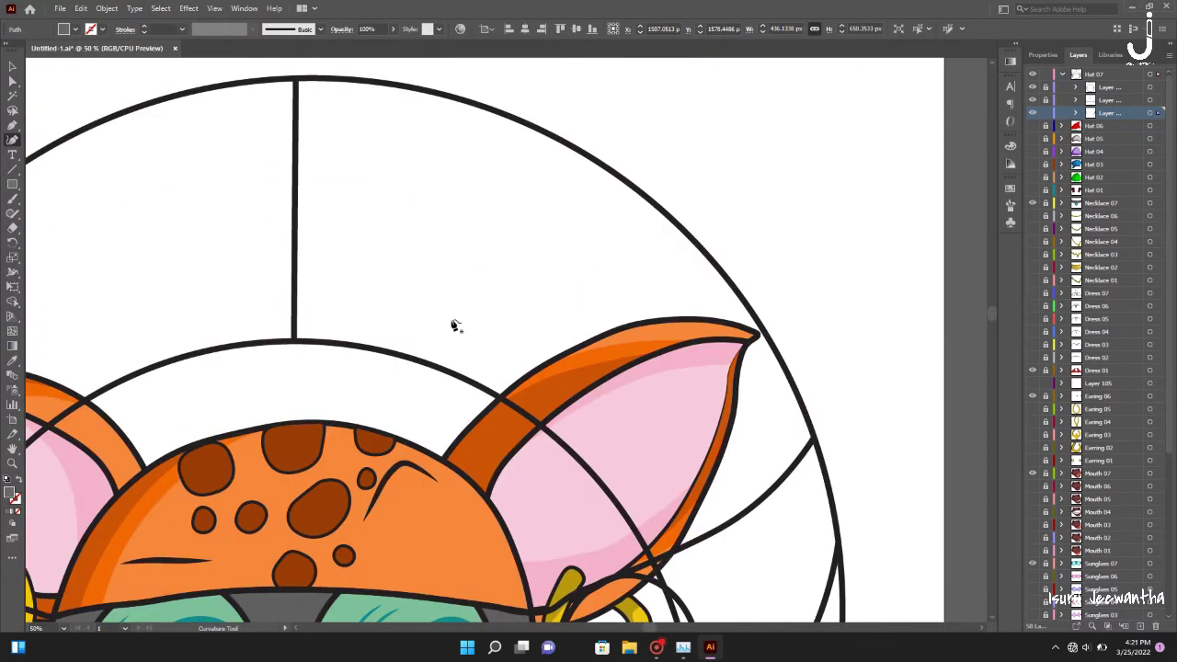
pyautogui.click(519, 369)
pyautogui.click(645, 438)
pyautogui.click(814, 438)
pyautogui.click(754, 505)
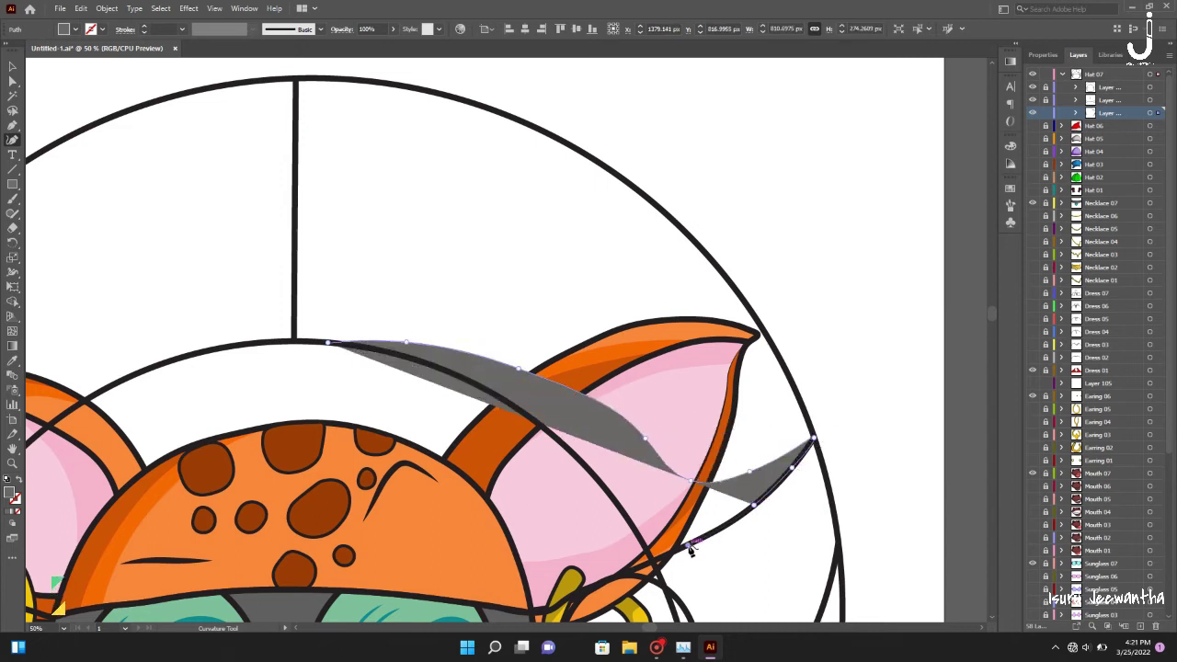
pyautogui.click(687, 545)
pyautogui.click(655, 559)
# Trace a grey reflection up the helmet's upper-left rim to the top
pyautogui.scroll(2, 655, 559)
pyautogui.hscroll(-1, 79, 124)
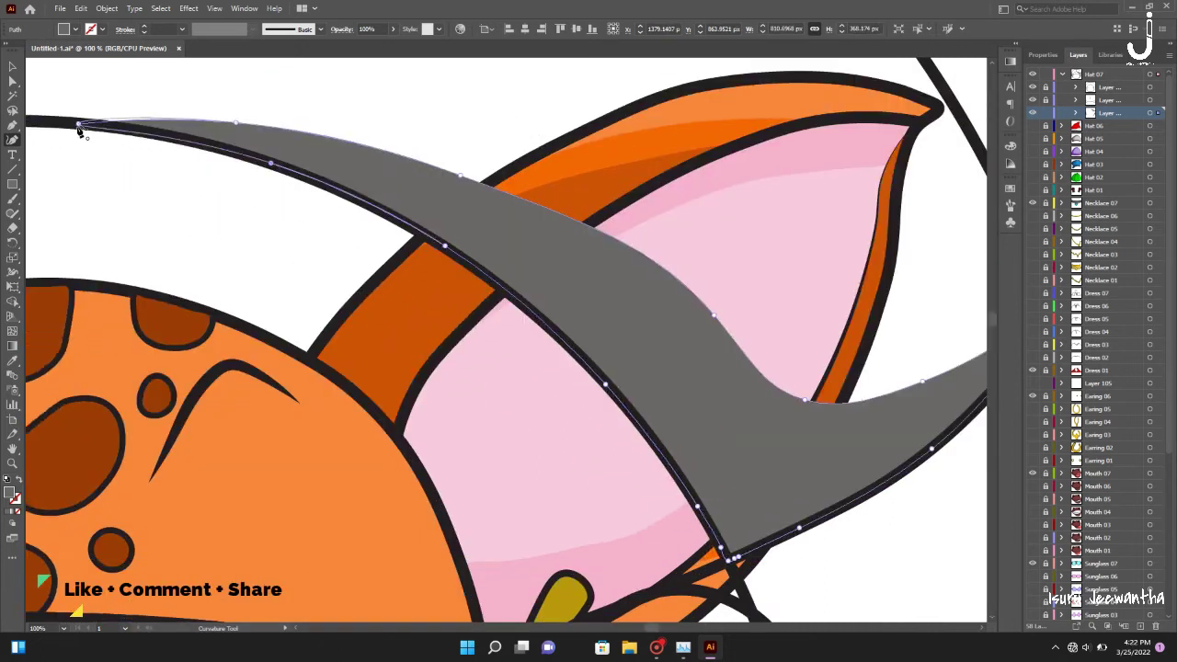
pyautogui.hotkey('ctrl', '-')
pyautogui.hotkey('ctrl', '-')
pyautogui.hotkey('ctrl', '-')
pyautogui.hscroll(-3, 79, 133)
pyautogui.click(285, 428)
pyautogui.click(317, 193)
pyautogui.click(440, 105)
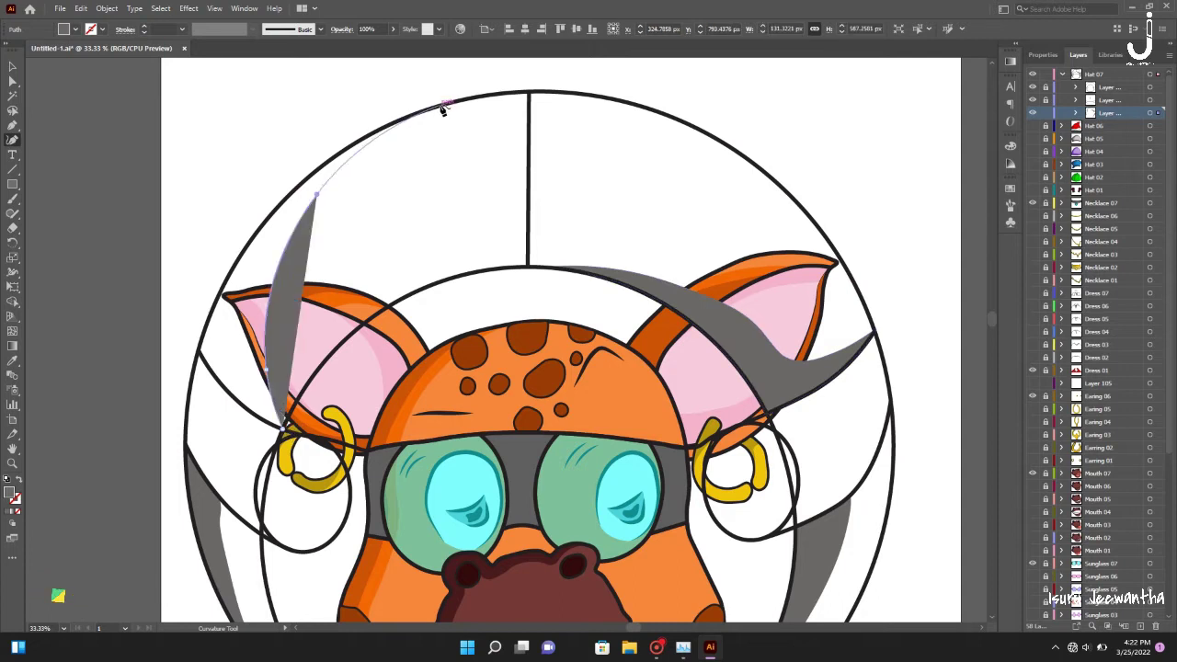
pyautogui.click(380, 126)
pyautogui.click(296, 188)
pyautogui.click(201, 342)
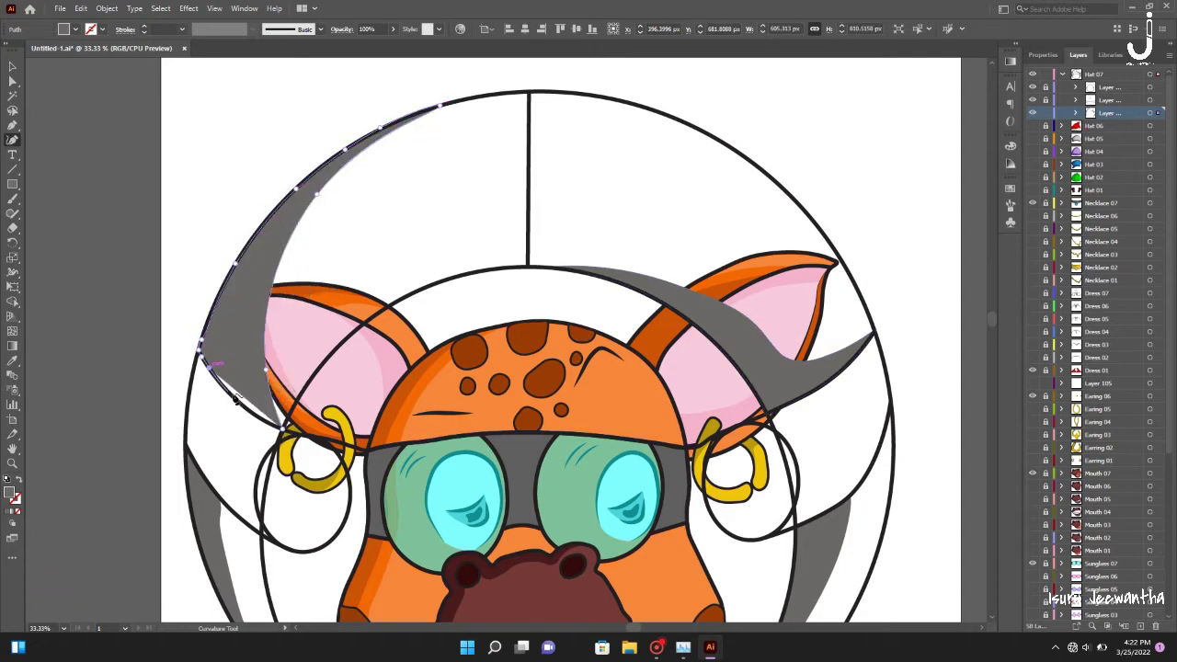
# Draw a grey shading shape along the left earring circle
pyautogui.click(315, 552)
pyautogui.scroll(-2, 313, 551)
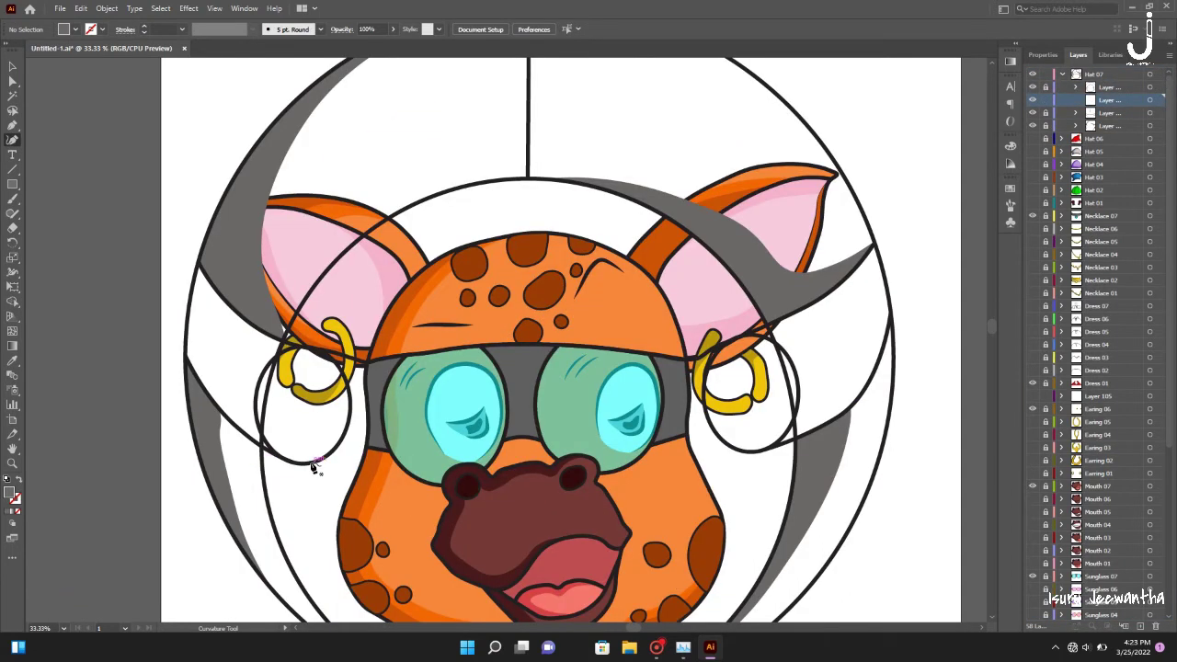
pyautogui.hscroll(3, 621, 415)
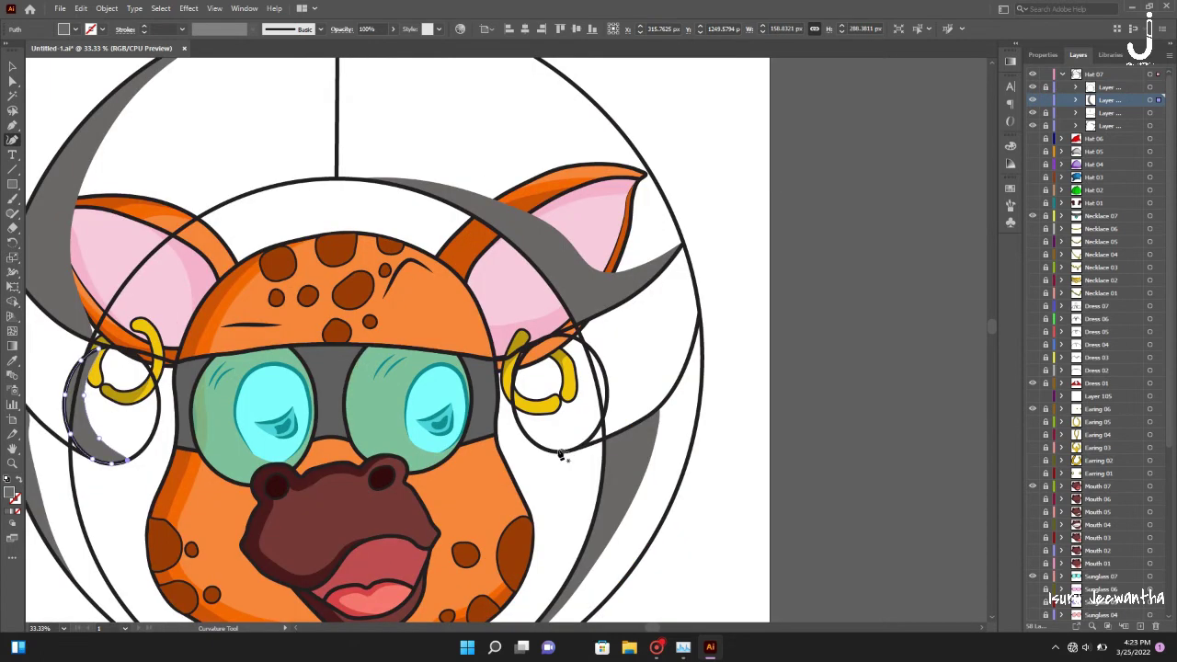
pyautogui.click(516, 385)
pyautogui.click(813, 270)
pyautogui.hscroll(-2, 568, 306)
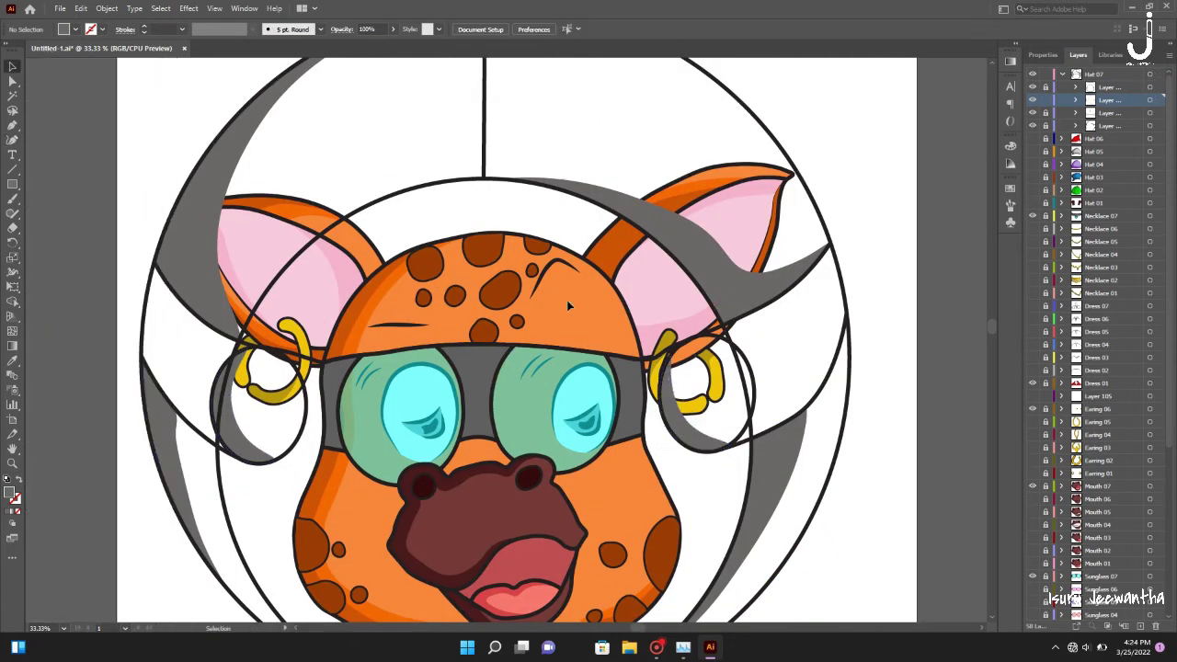
# On another Hat 07 sublayer, draw a closed grey wedge along the lower-right helmet edge
pyautogui.click(1109, 125)
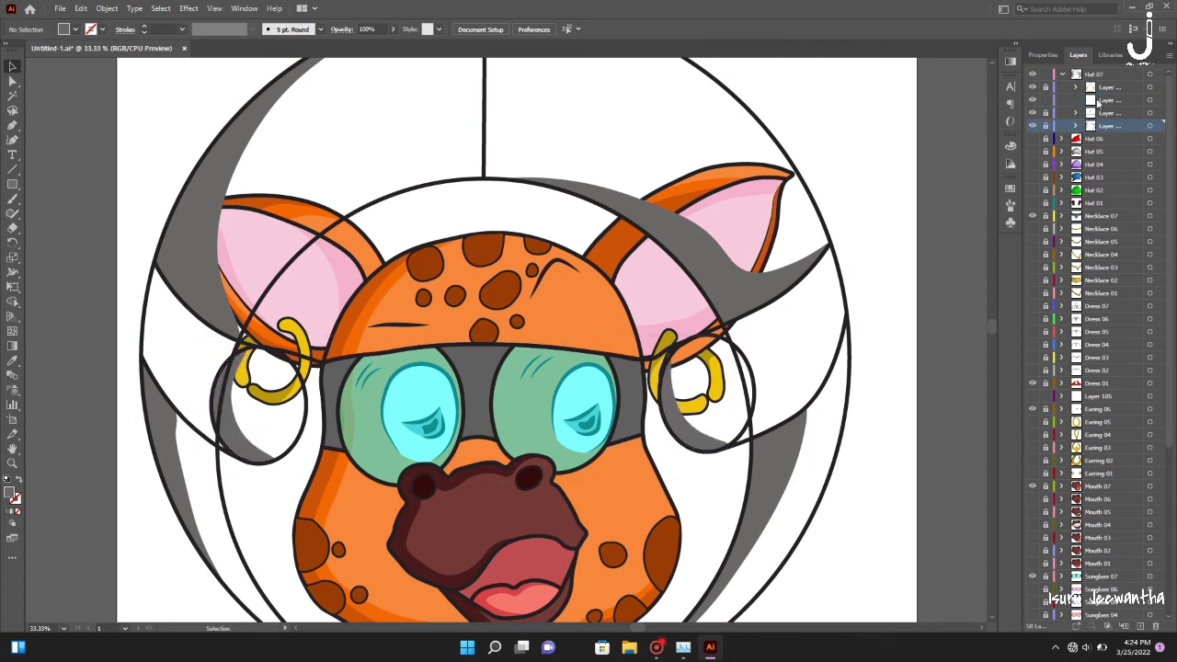
pyautogui.scroll(-2, 568, 368)
pyautogui.hotkey('shift', '`')
pyautogui.click(533, 604)
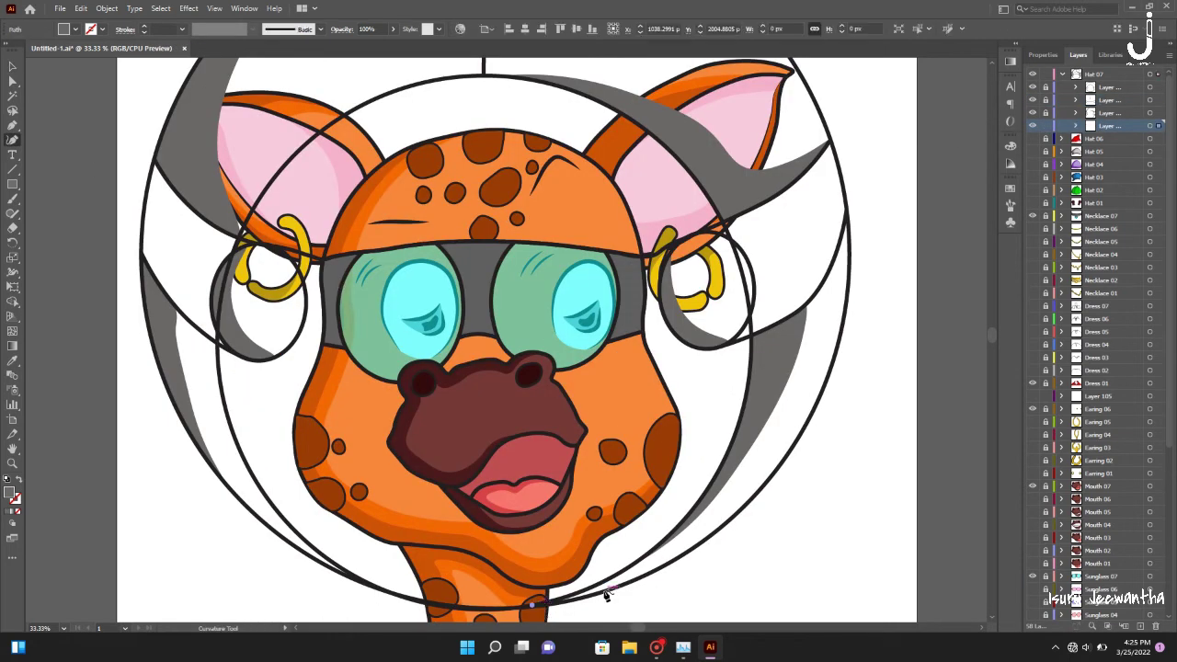
pyautogui.click(681, 556)
pyautogui.click(738, 498)
pyautogui.click(813, 352)
pyautogui.hotkey('ctrl', '+')
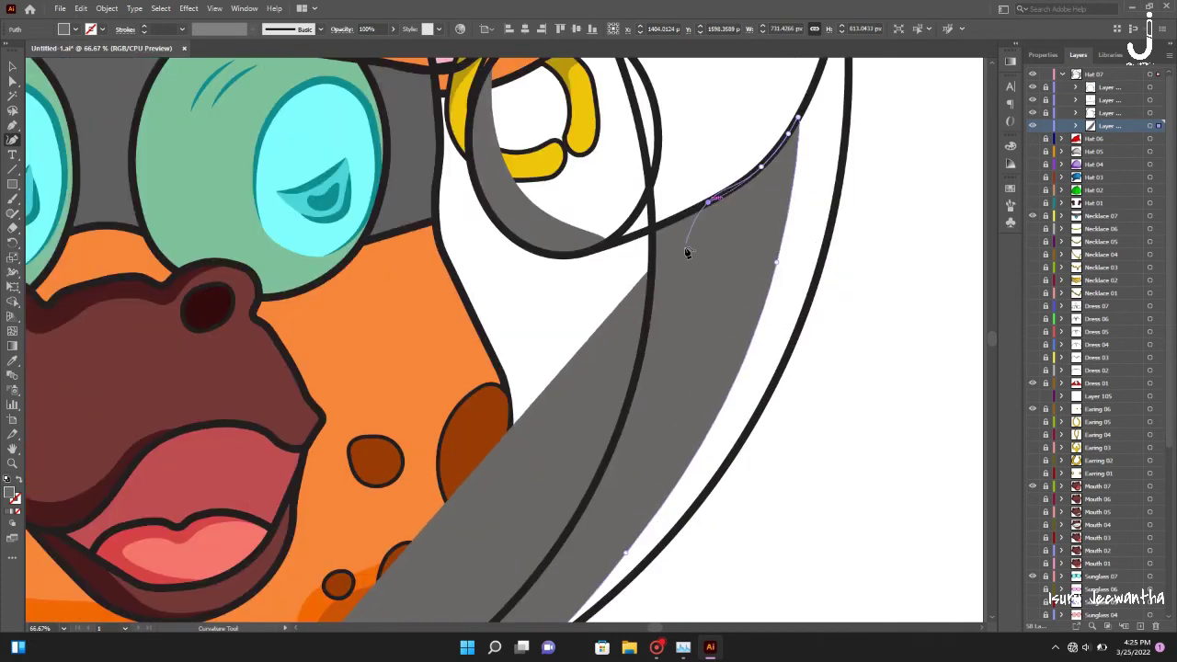
pyautogui.scroll(-3, 631, 231)
pyautogui.click(213, 561)
# Sample the grey and extend shading up the helmet's left edge to the top
pyautogui.hotkey('ctrl', '0')
pyautogui.press('i')
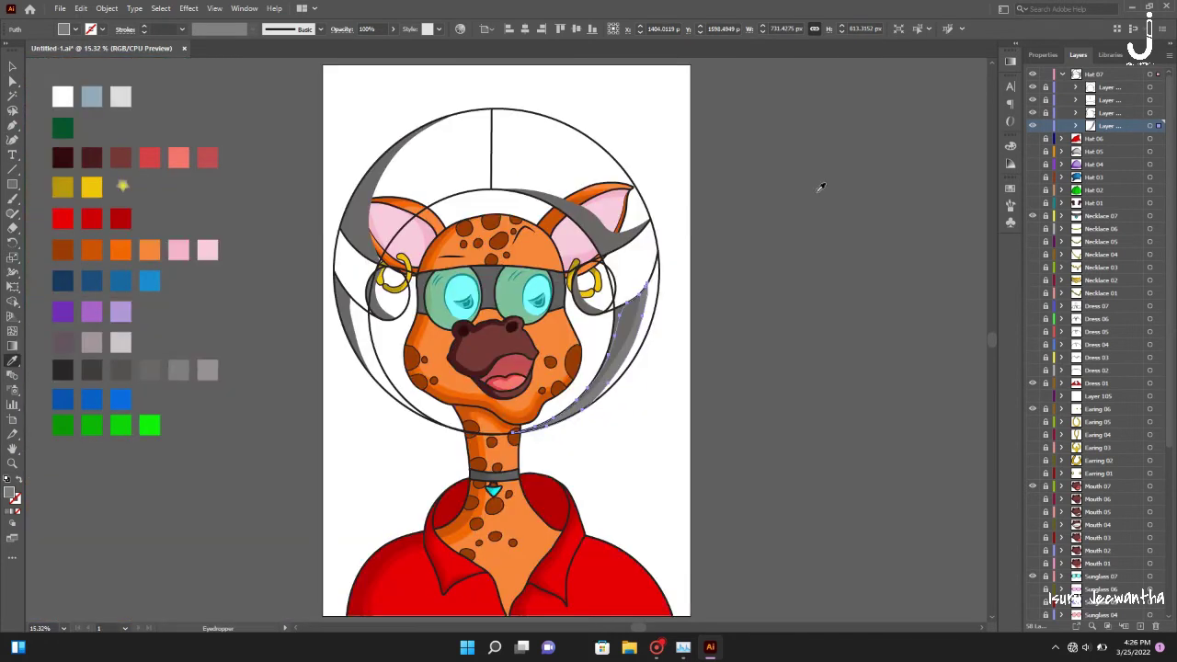
pyautogui.scroll(4, 432, 273)
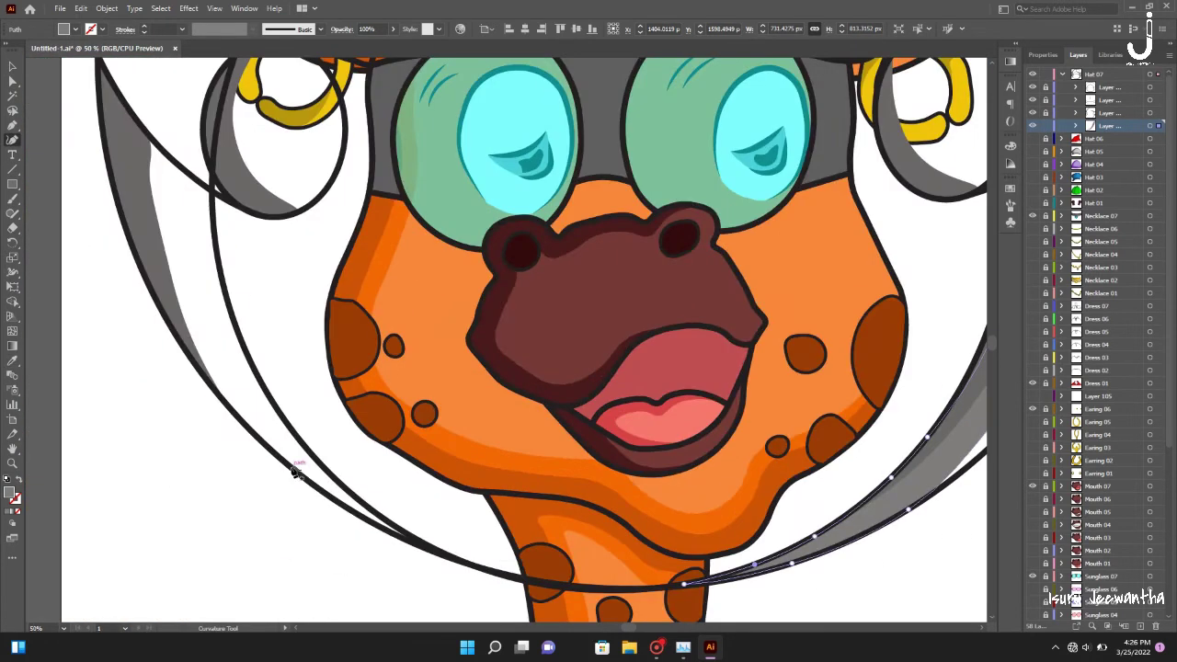
pyautogui.click(185, 291)
pyautogui.click(125, 107)
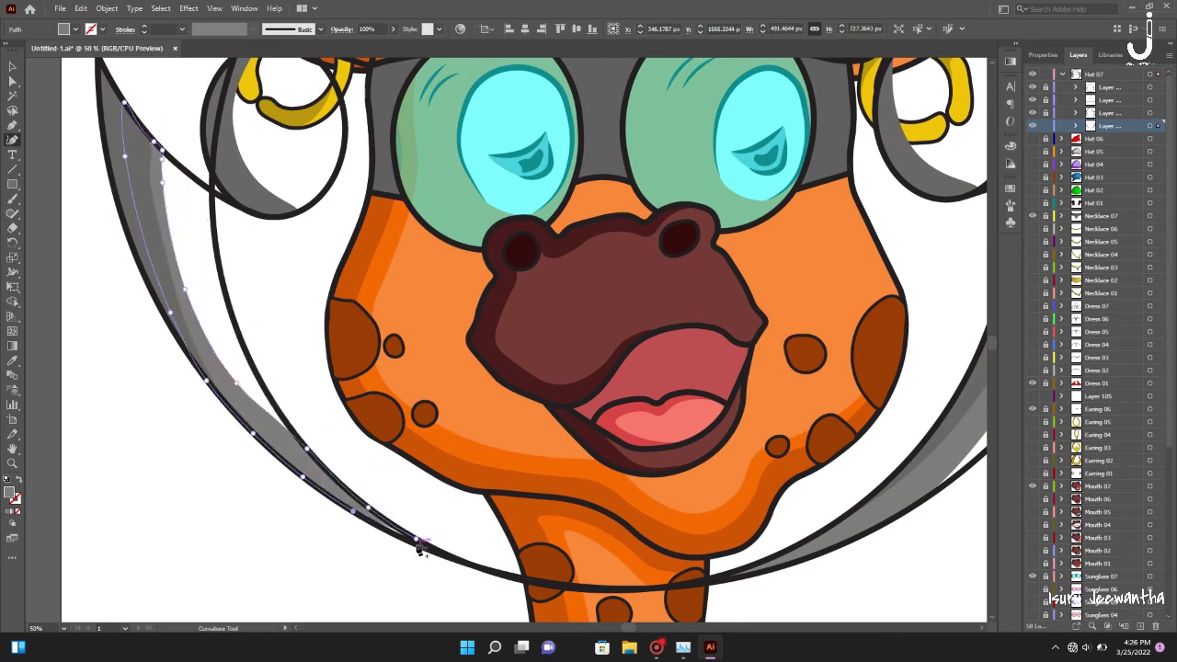
pyautogui.scroll(-3, 419, 549)
pyautogui.scroll(3, 267, 532)
# Add grey shading on the upper-left glass down to the ear
pyautogui.click(576, 73)
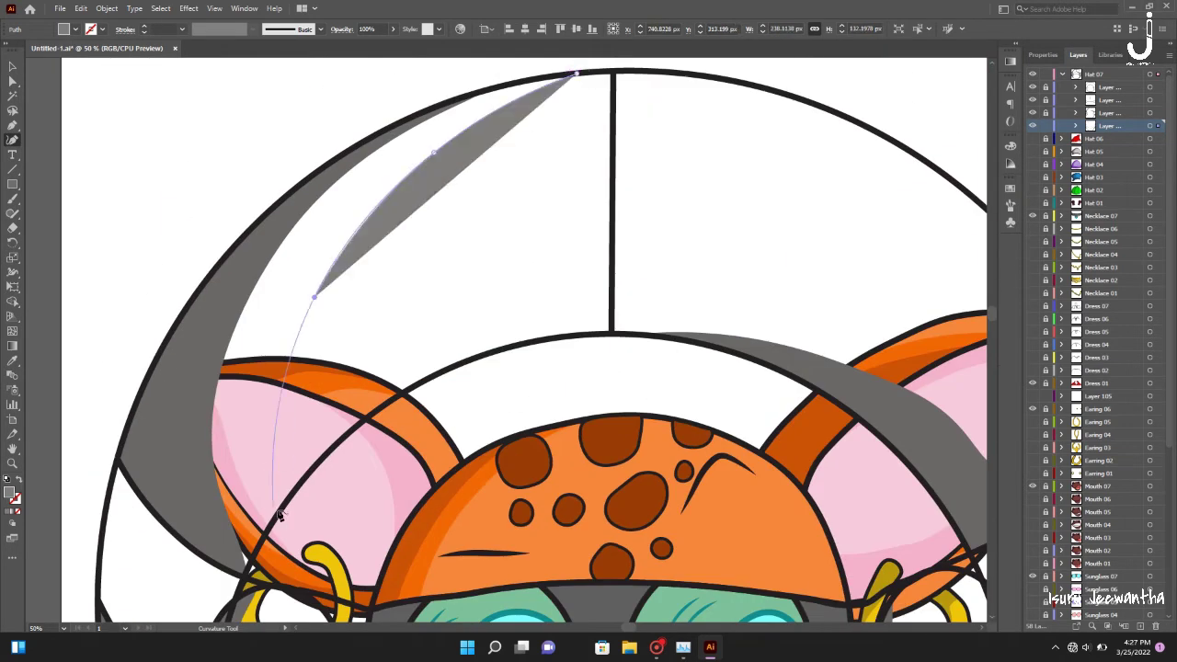
pyautogui.click(299, 460)
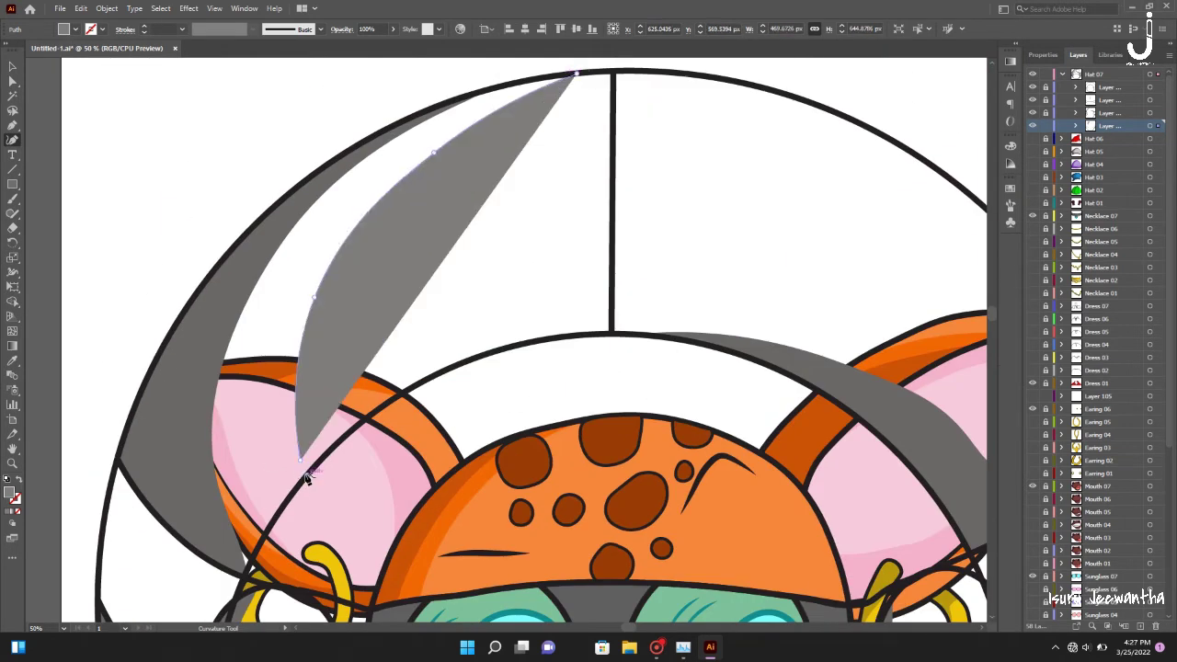
pyautogui.click(248, 556)
pyautogui.hscroll(5, 273, 552)
# Draw a closed grey shading shape along the right horn to its tip
pyautogui.click(579, 339)
pyautogui.click(816, 380)
pyautogui.click(834, 423)
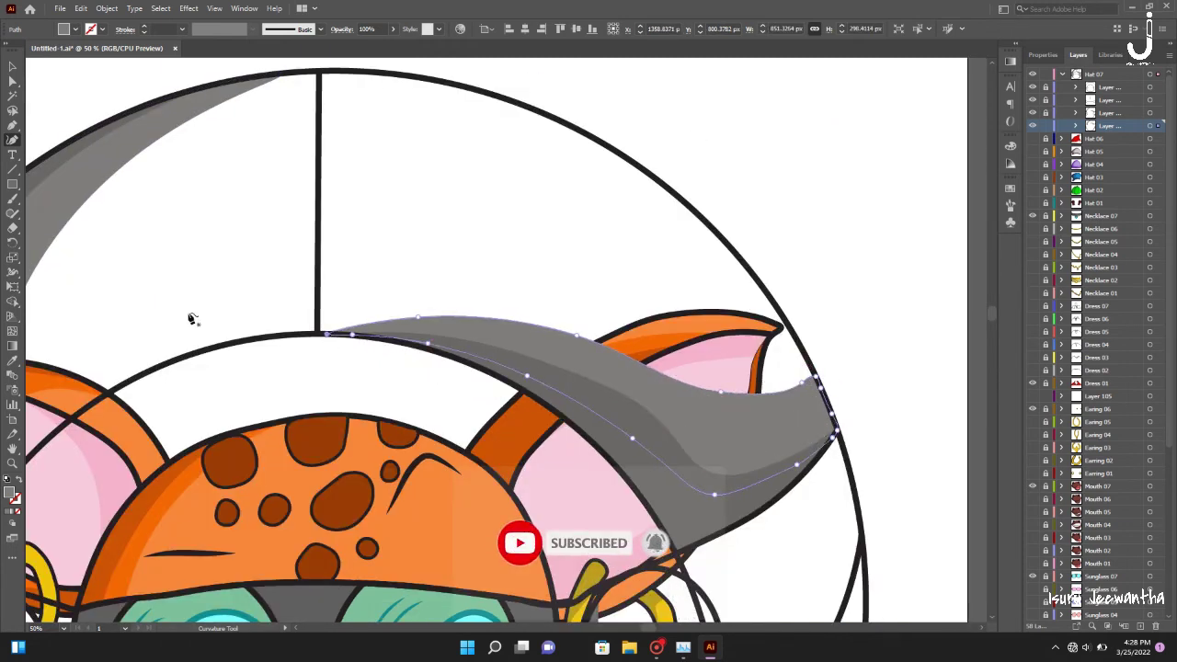
pyautogui.scroll(-4, 191, 319)
# Draw grey crescents inside the right and left earring rings, then deselect
pyautogui.click(676, 501)
pyautogui.click(615, 346)
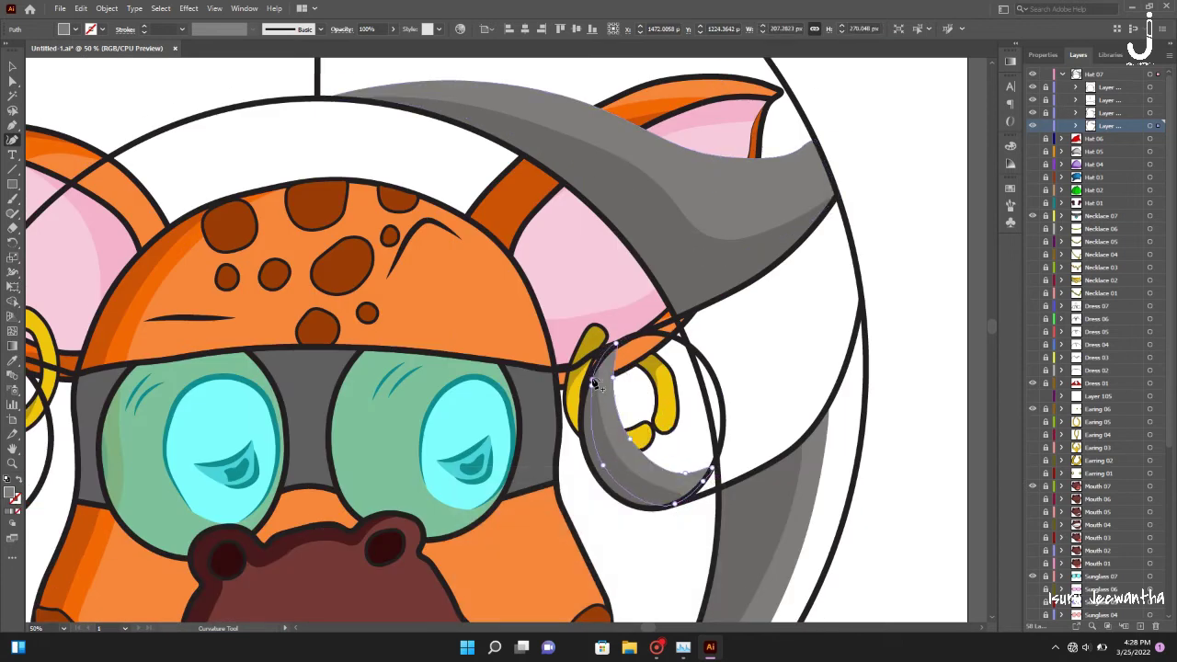
pyautogui.hscroll(-7, 593, 382)
pyautogui.click(426, 486)
pyautogui.click(447, 488)
pyautogui.click(424, 516)
pyautogui.click(395, 520)
pyautogui.click(362, 495)
pyautogui.click(338, 424)
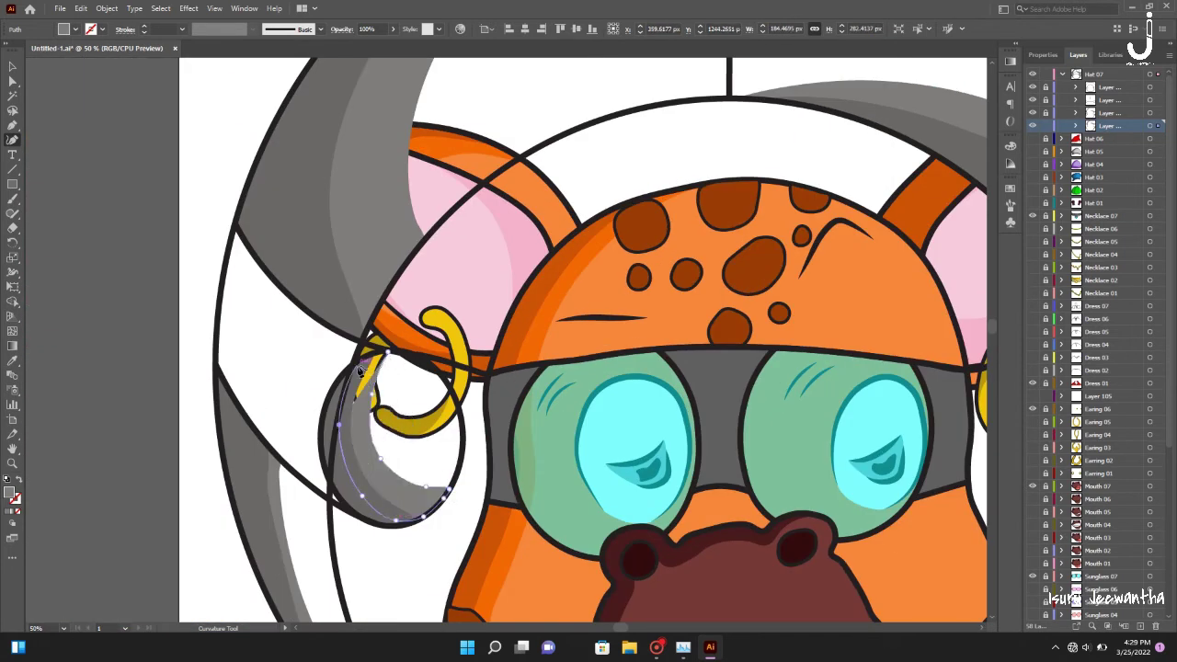
pyautogui.press('Escape')
pyautogui.hotkey('ctrl', '0')
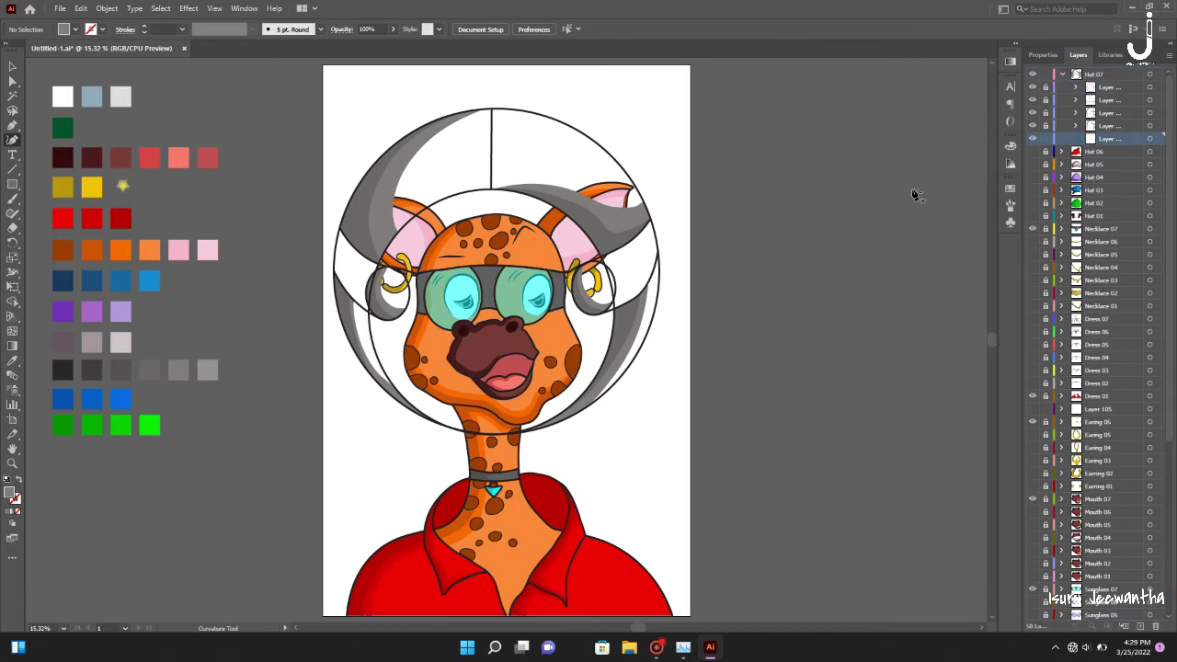
# Extend grey shading up the outer helmet edge toward the top
pyautogui.scroll(4, 552, 337)
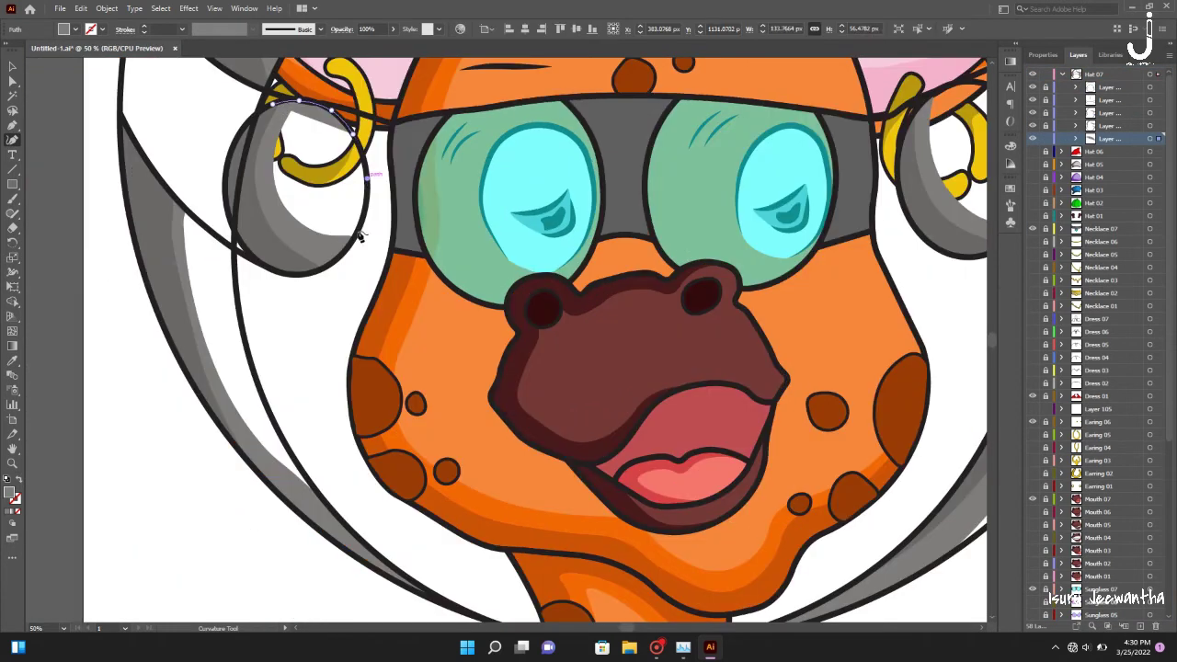
pyautogui.hotkey('ctrl', 'o')
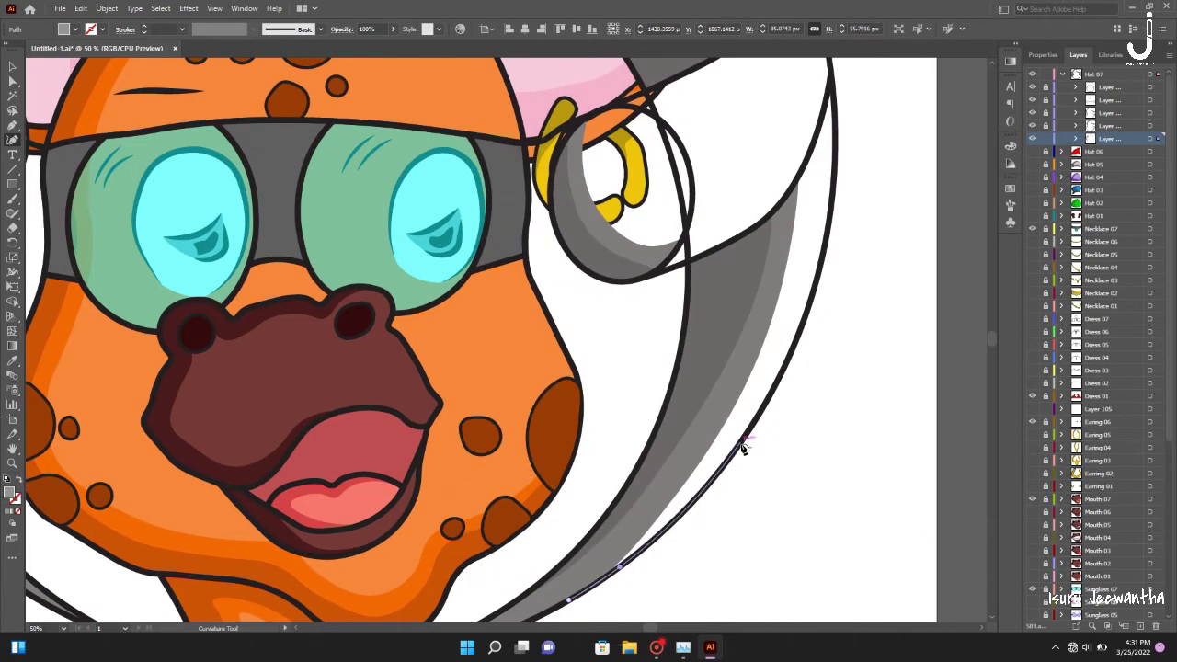
pyautogui.click(741, 447)
pyautogui.click(808, 308)
pyautogui.click(828, 98)
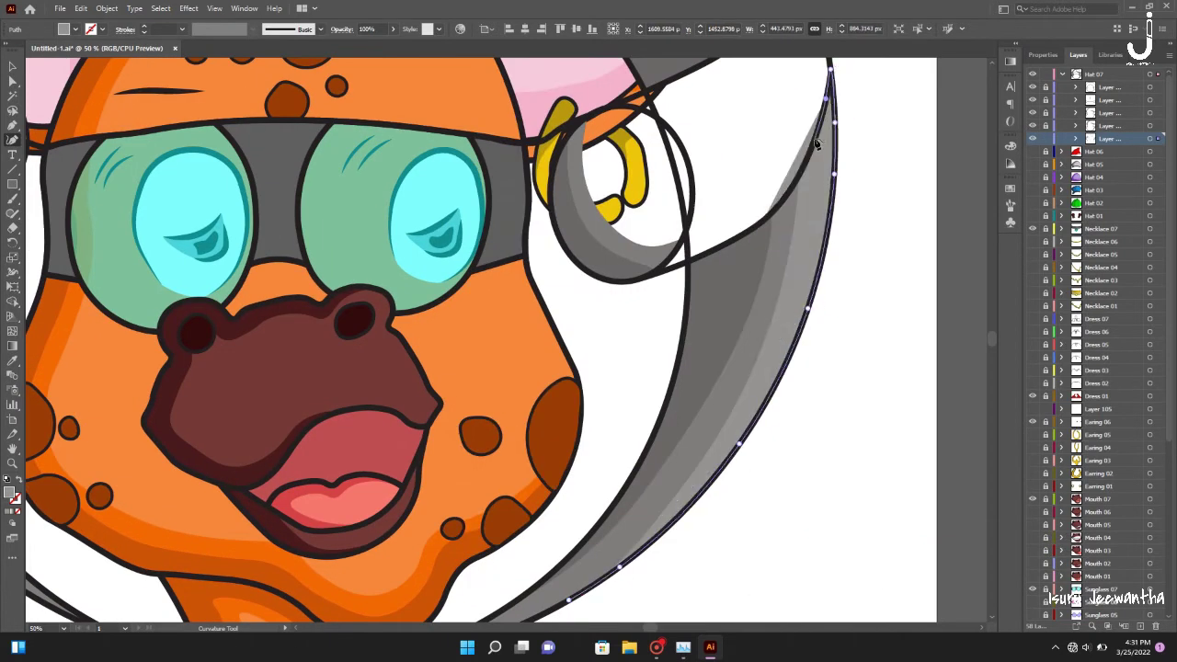
# Fill the earring ring with a closed grey shape
pyautogui.scroll(-1, 652, 489)
pyautogui.scroll(3, 754, 184)
pyautogui.click(688, 350)
pyautogui.click(589, 371)
pyautogui.click(654, 386)
# Trace grey dome shading over the helmet top and down its left side
pyautogui.scroll(3, 492, 331)
pyautogui.click(566, 163)
pyautogui.click(289, 93)
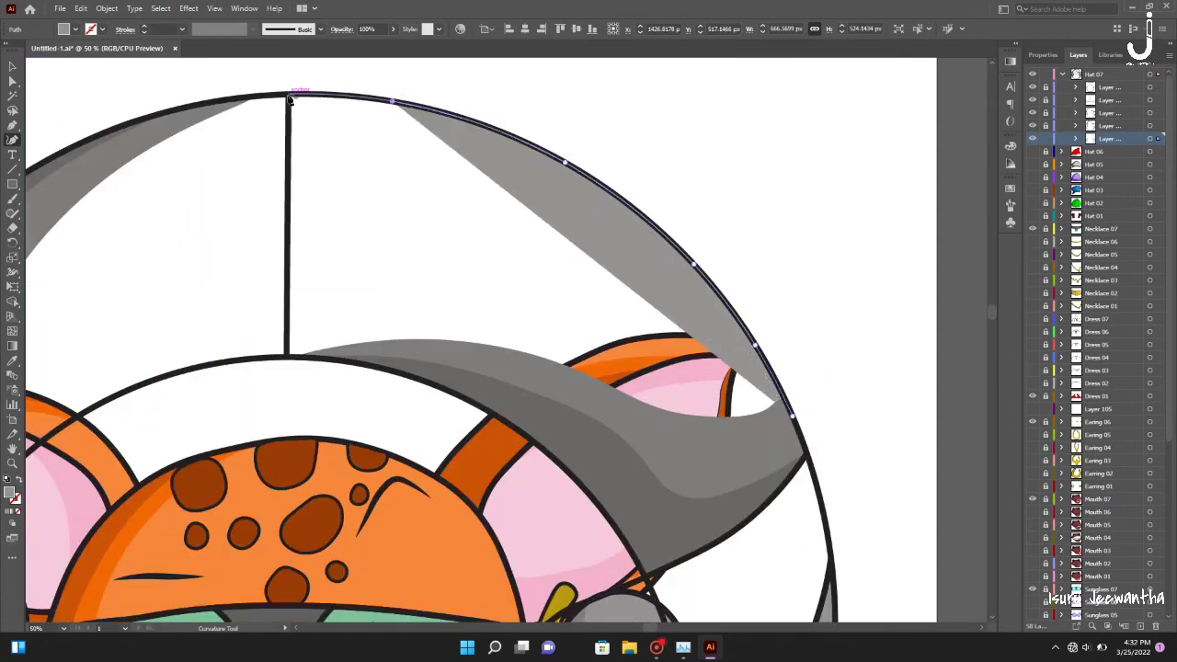
pyautogui.click(93, 166)
pyautogui.hscroll(-3, 95, 174)
pyautogui.click(111, 356)
pyautogui.click(107, 476)
# Run the dome shading along the brim arc and close the grey dome shape
pyautogui.click(142, 498)
pyautogui.click(191, 449)
pyautogui.click(276, 398)
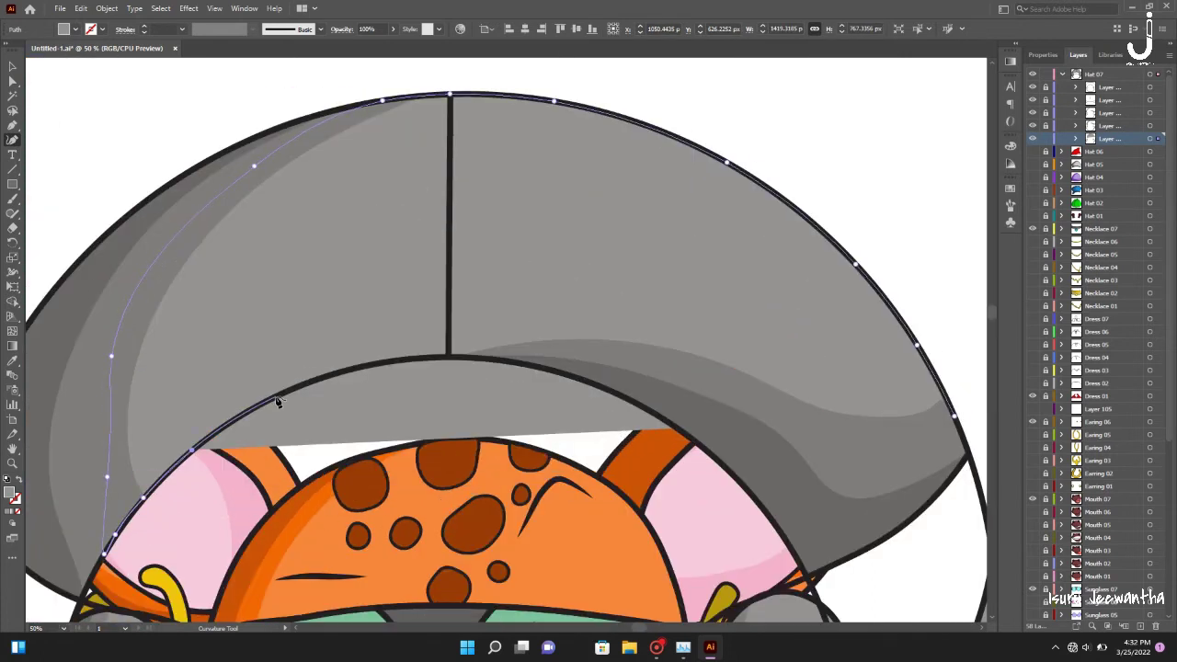
pyautogui.click(375, 364)
pyautogui.click(504, 360)
pyautogui.click(954, 416)
pyautogui.hotkey('ctrl', '0')
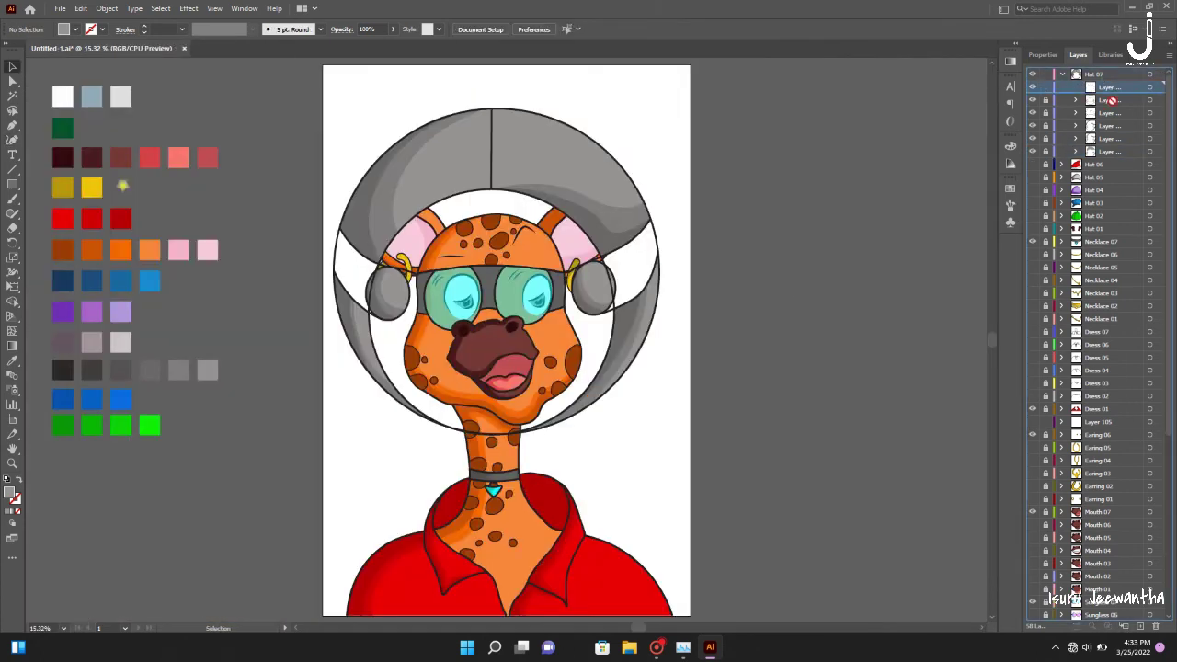
# Draw a closed shading shape around the right grey earpiece
pyautogui.scroll(5, 641, 325)
pyautogui.scroll(2, 663, 409)
pyautogui.click(13, 139)
pyautogui.click(751, 290)
pyautogui.click(668, 419)
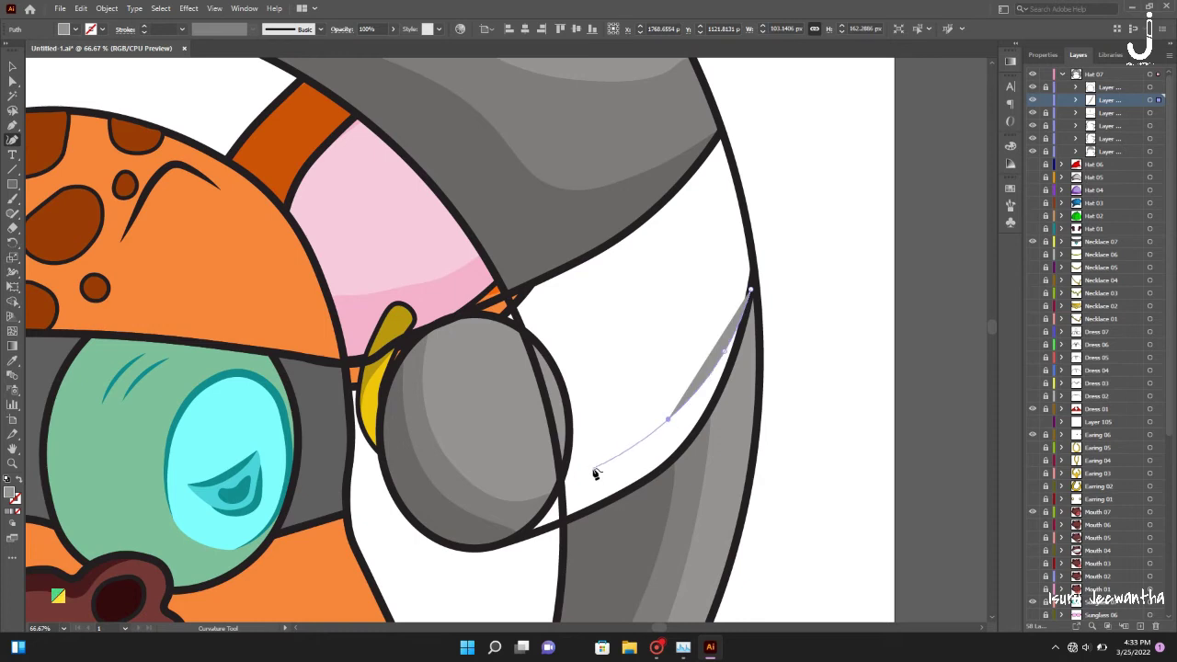
pyautogui.click(604, 458)
pyautogui.click(588, 415)
pyautogui.click(549, 327)
pyautogui.click(463, 314)
pyautogui.click(531, 353)
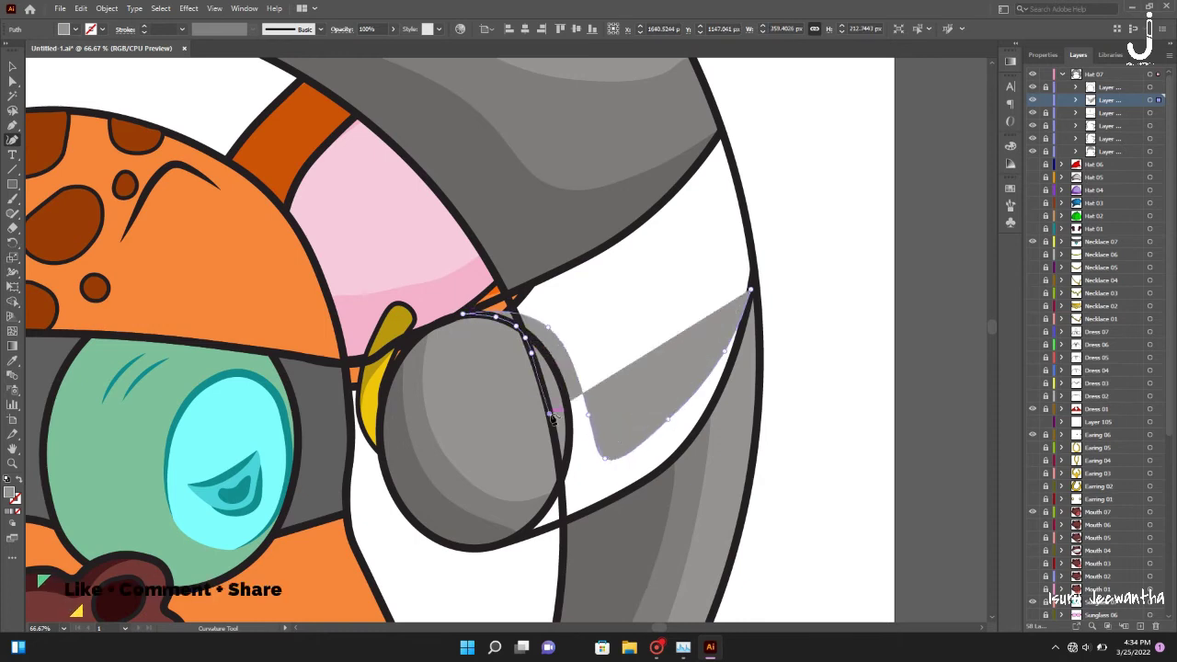
pyautogui.click(555, 446)
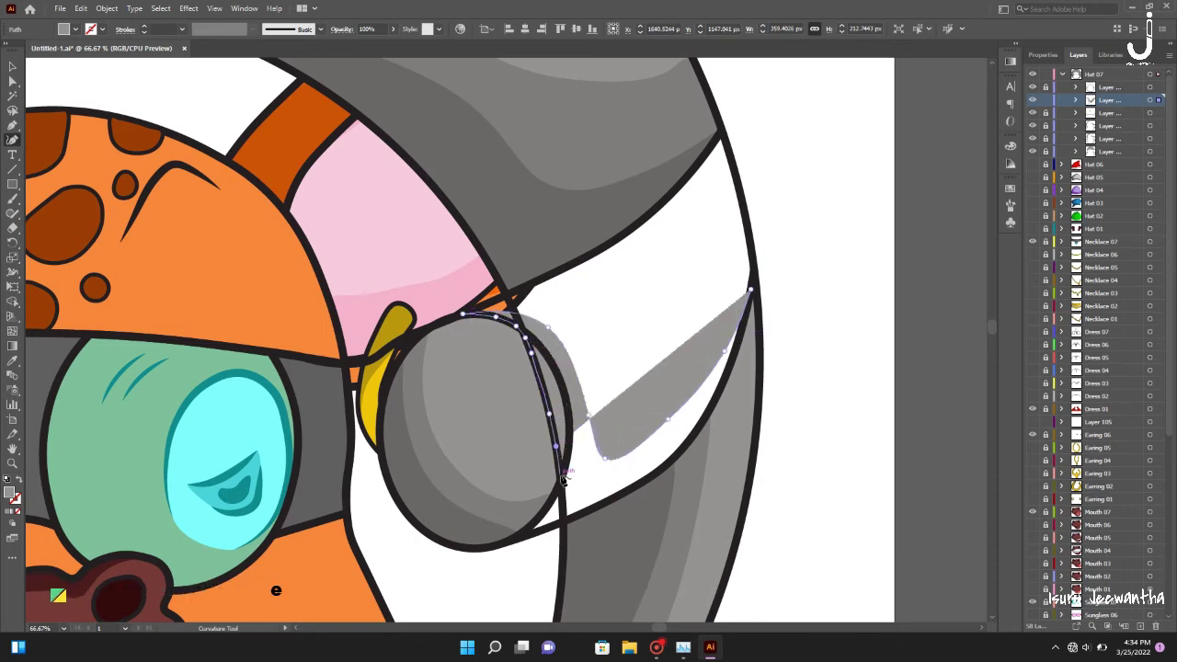
pyautogui.click(548, 502)
pyautogui.click(505, 544)
pyautogui.click(638, 484)
pyautogui.click(699, 427)
pyautogui.click(751, 290)
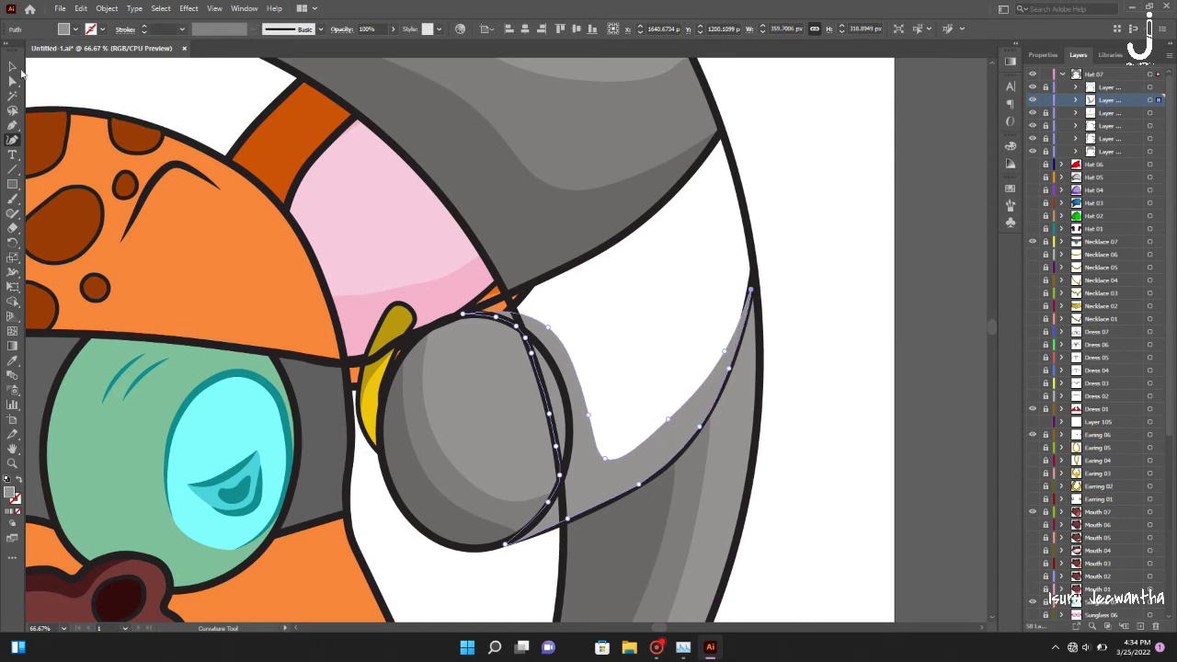
# Paste the right earpiece ring back in place and delete the extra ellipse copy
pyautogui.click(14, 68)
pyautogui.hotkey('ctrl', '0')
pyautogui.click(806, 254)
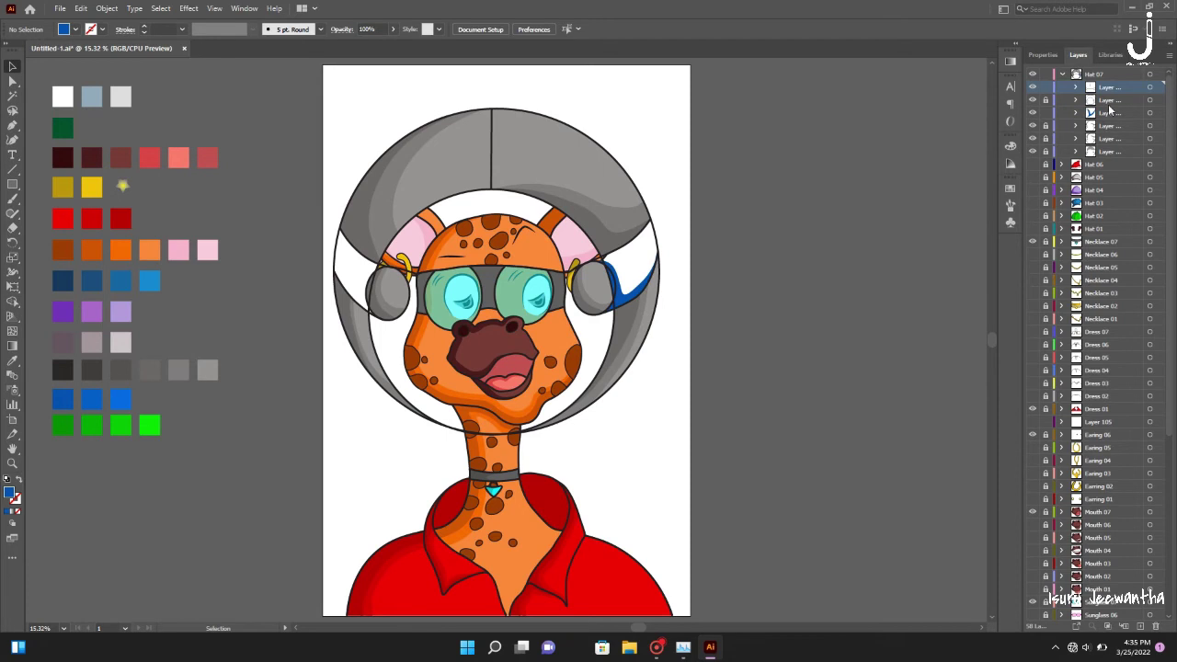
pyautogui.hotkey('ctrl', '+')
pyautogui.hotkey('ctrl', '+')
pyautogui.hotkey('ctrl', '+')
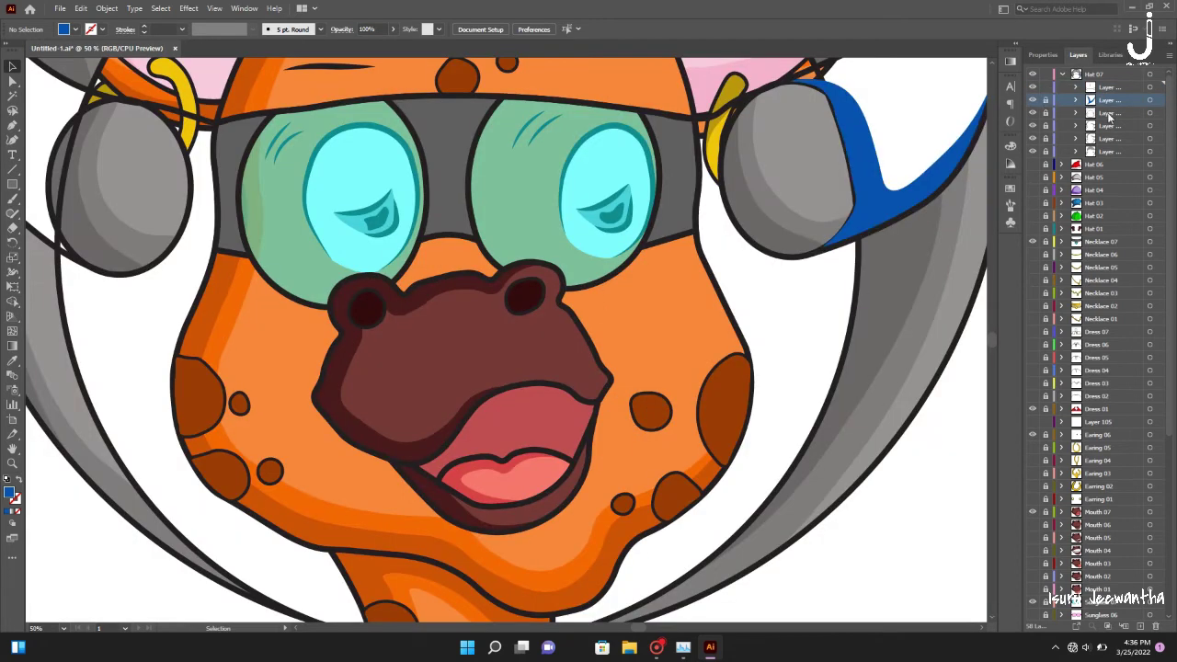
pyautogui.click(1109, 87)
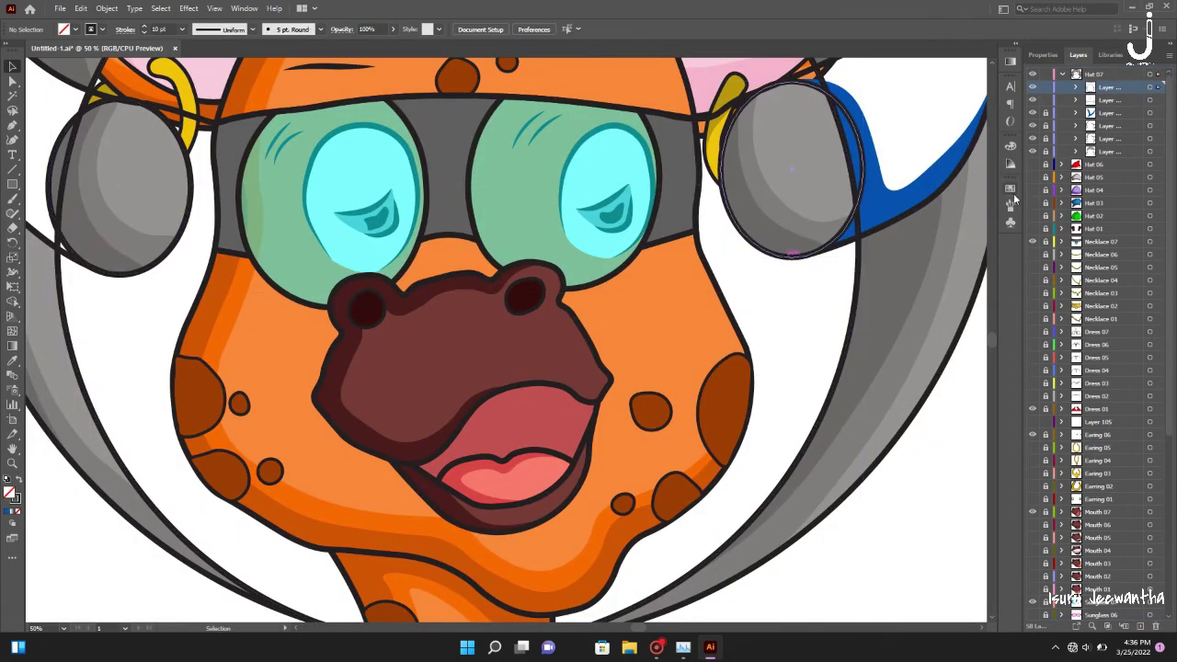
pyautogui.hotkey('ctrl', 'x')
pyautogui.hotkey('ctrl', 'v')
pyautogui.hotkey('ctrl', 'shift', '[')
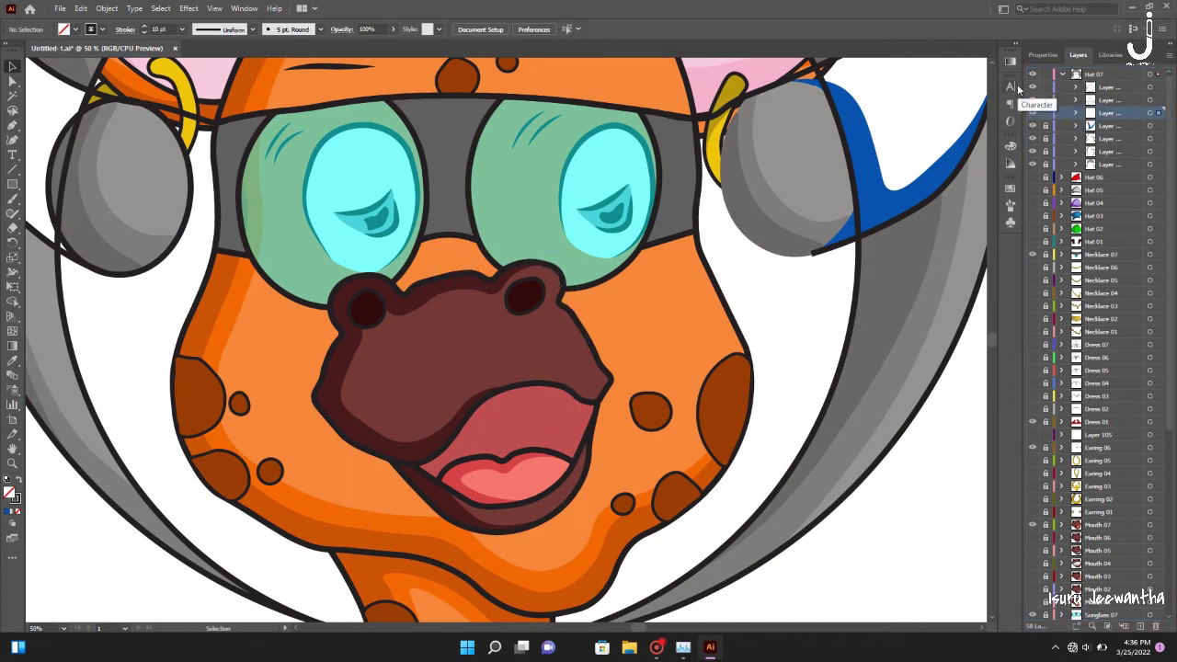
pyautogui.hotkey('ctrl', 'f')
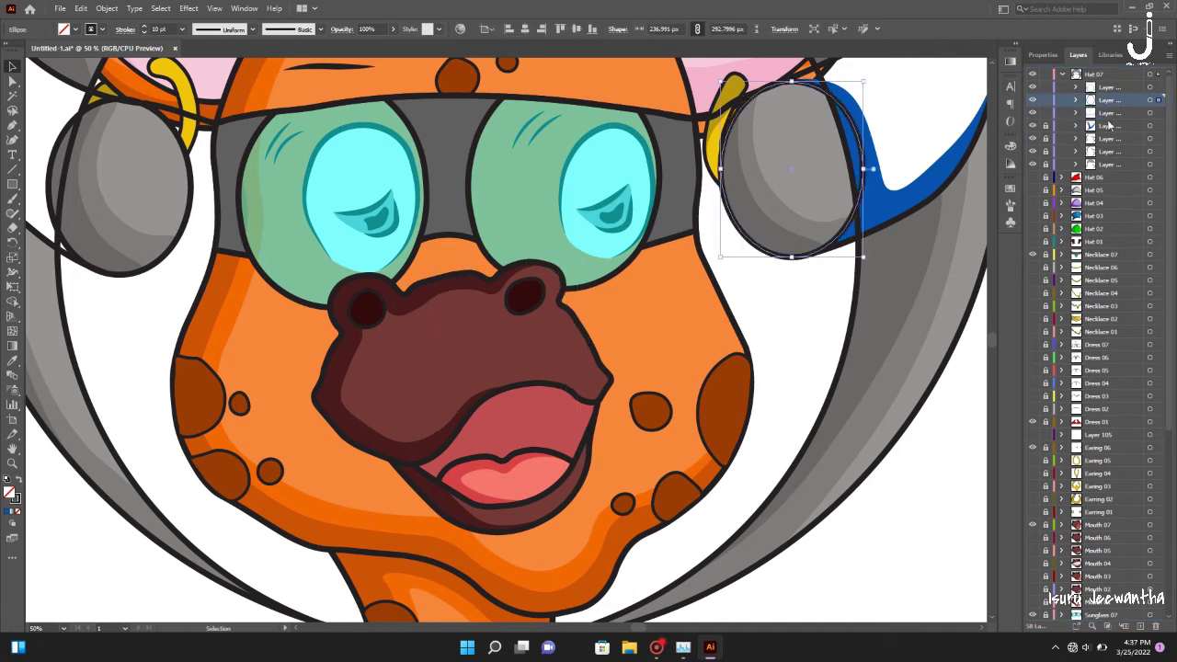
pyautogui.scroll(4, 918, 172)
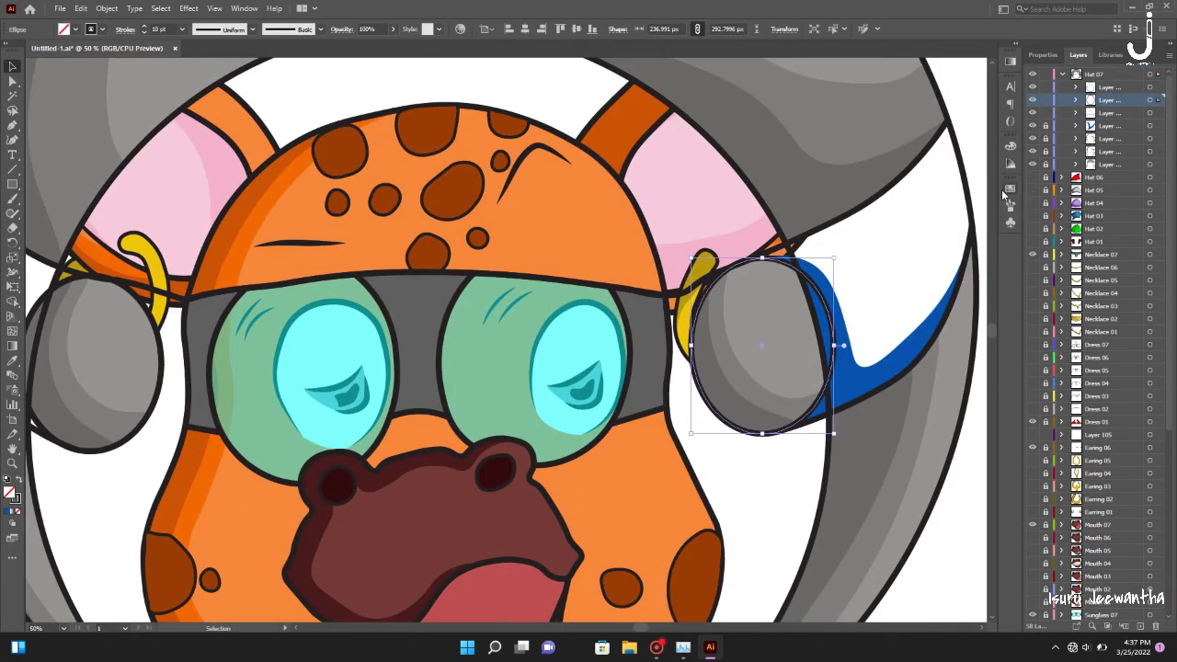
pyautogui.press('Delete')
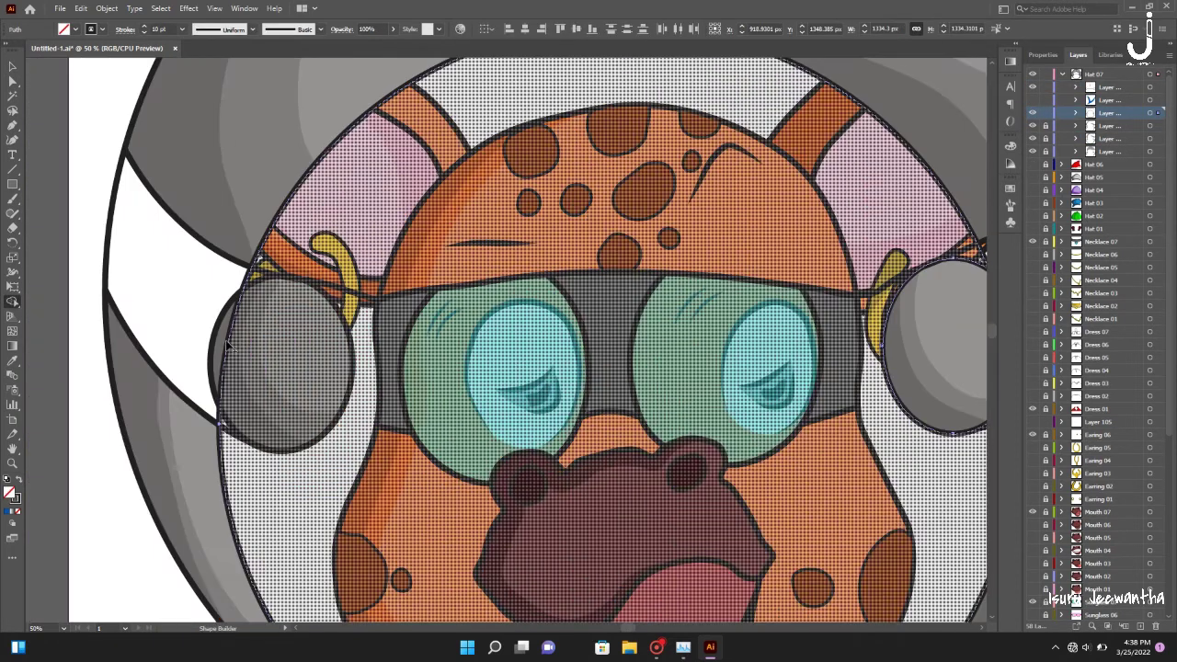
# Paste a copy of the right earphone ellipse in front of the helmet ring
pyautogui.click(188, 363)
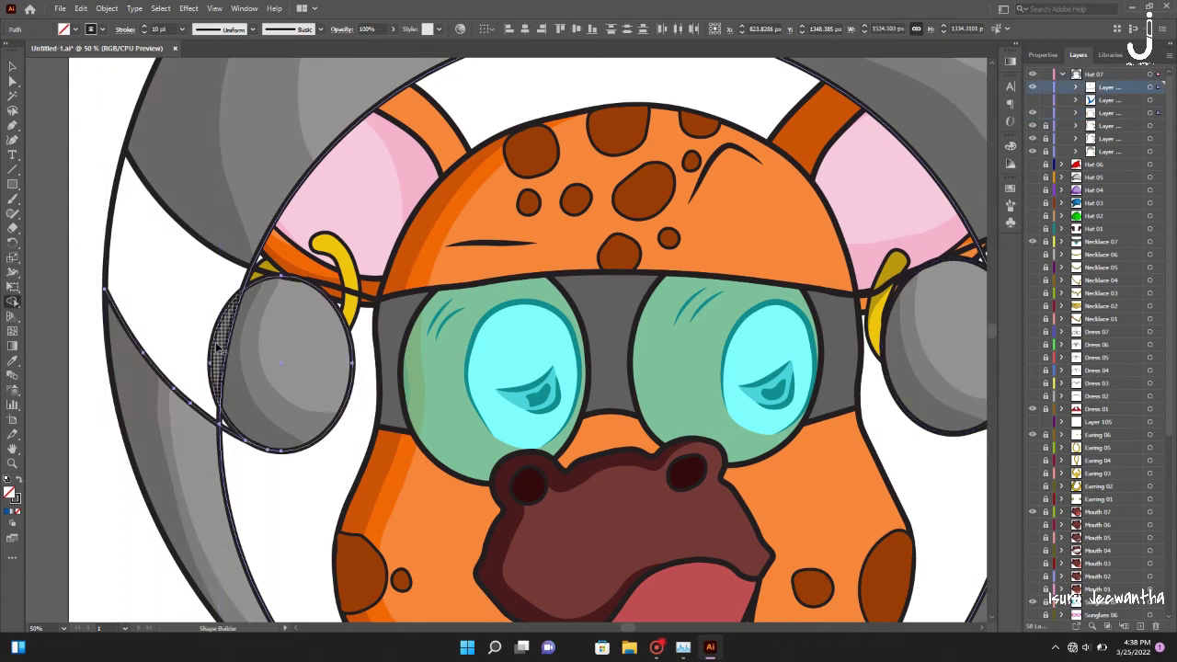
pyautogui.hscroll(5, 247, 282)
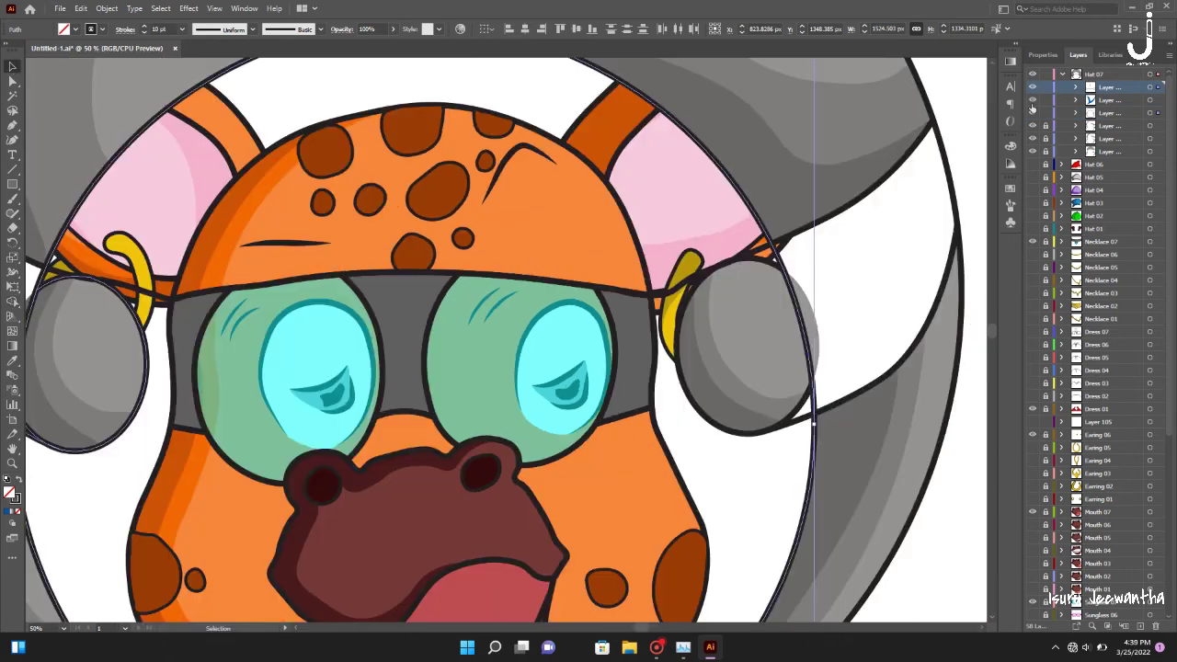
pyautogui.click(717, 215)
pyautogui.hotkey('ctrl', 'f')
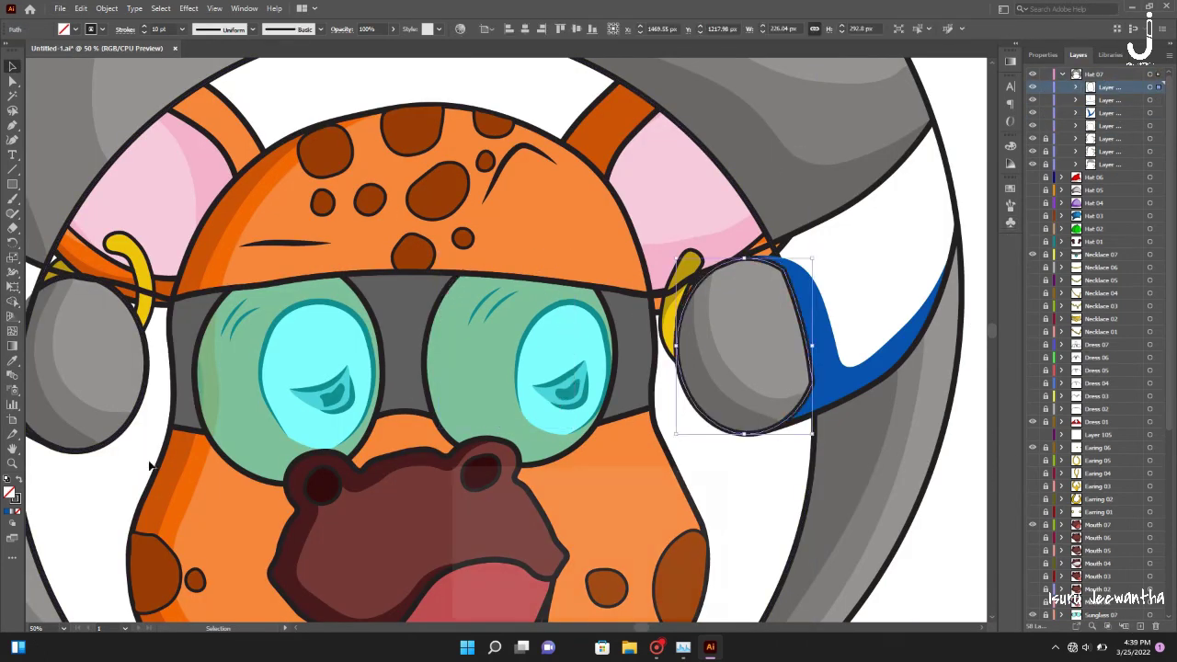
pyautogui.click(1045, 128)
pyautogui.hscroll(-3, 276, 276)
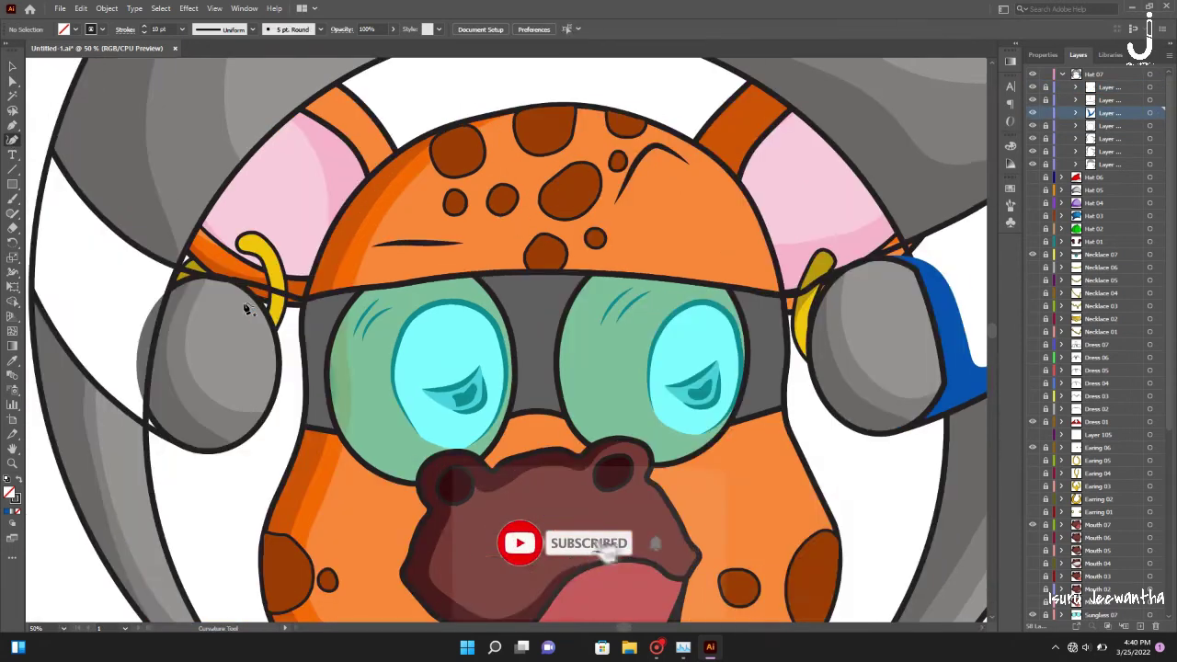
pyautogui.hscroll(-4, 276, 276)
# Draw the left strap with the Curvature Tool and fill it with the blue colour
pyautogui.hotkey('shift', '`')
pyautogui.click(255, 346)
pyautogui.click(247, 194)
pyautogui.click(359, 262)
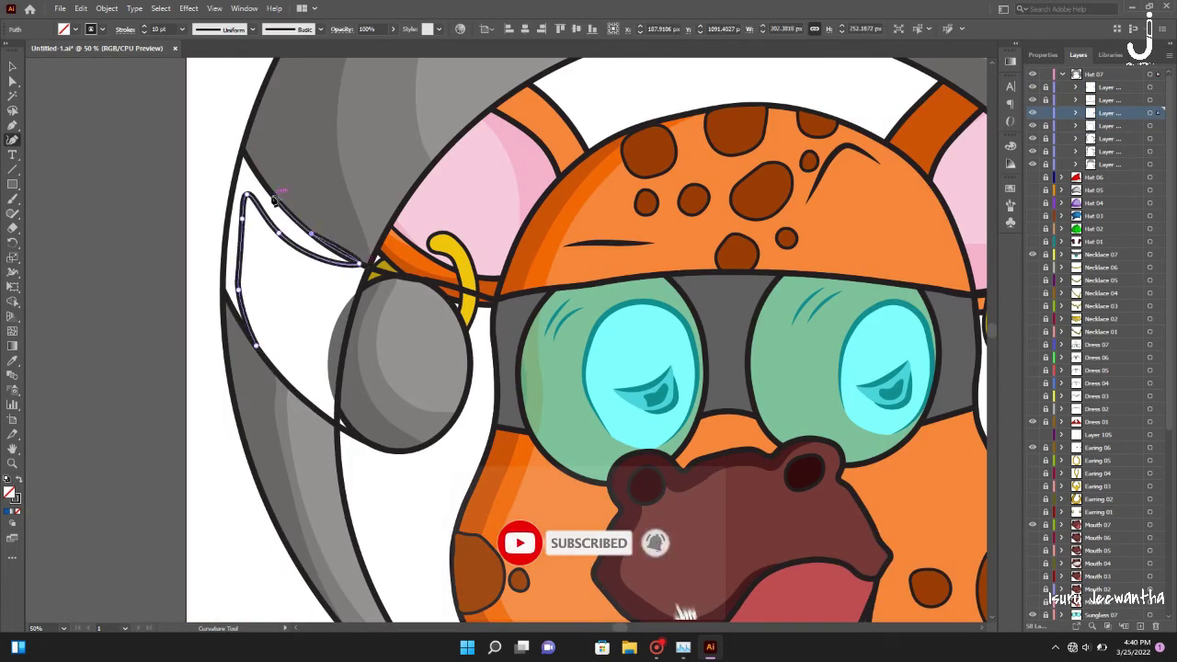
pyautogui.click(242, 147)
pyautogui.click(654, 317)
pyautogui.hscroll(-2, 543, 140)
pyautogui.click(1109, 125)
pyautogui.hscroll(7, 832, 270)
pyautogui.hscroll(3, 832, 270)
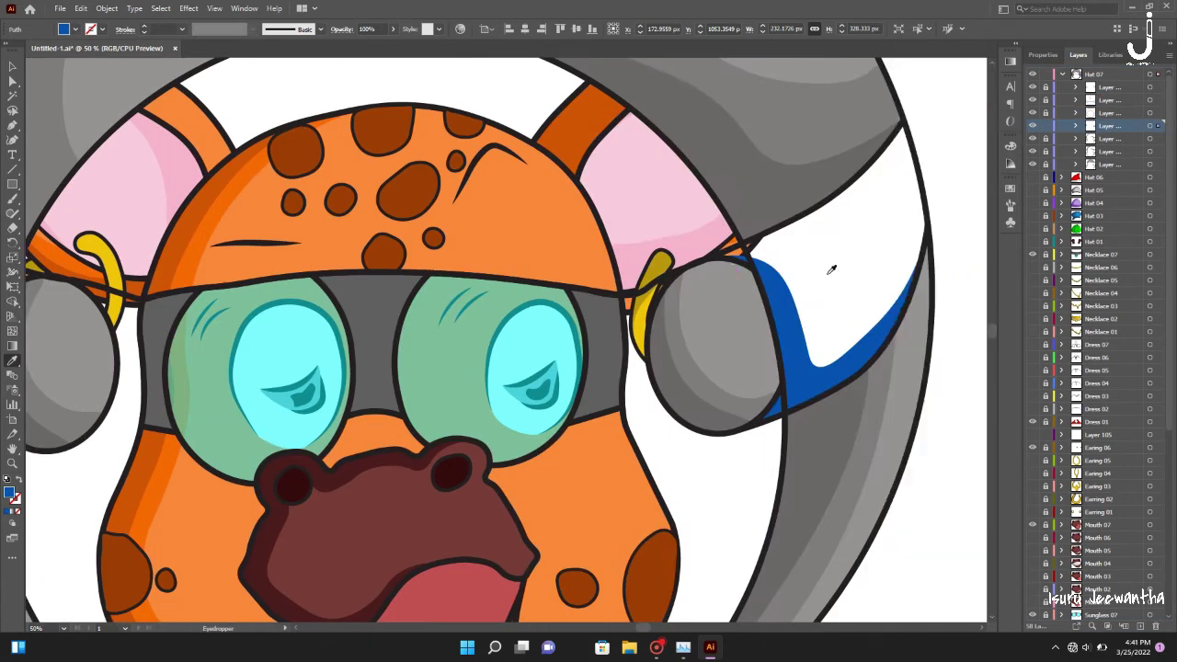
# Trim the strap against the helmet ring with Shape Builder
pyautogui.press('v')
pyautogui.hotkey('ctrl', 'shift', 'a')
pyautogui.click(696, 221)
pyautogui.click(12, 303)
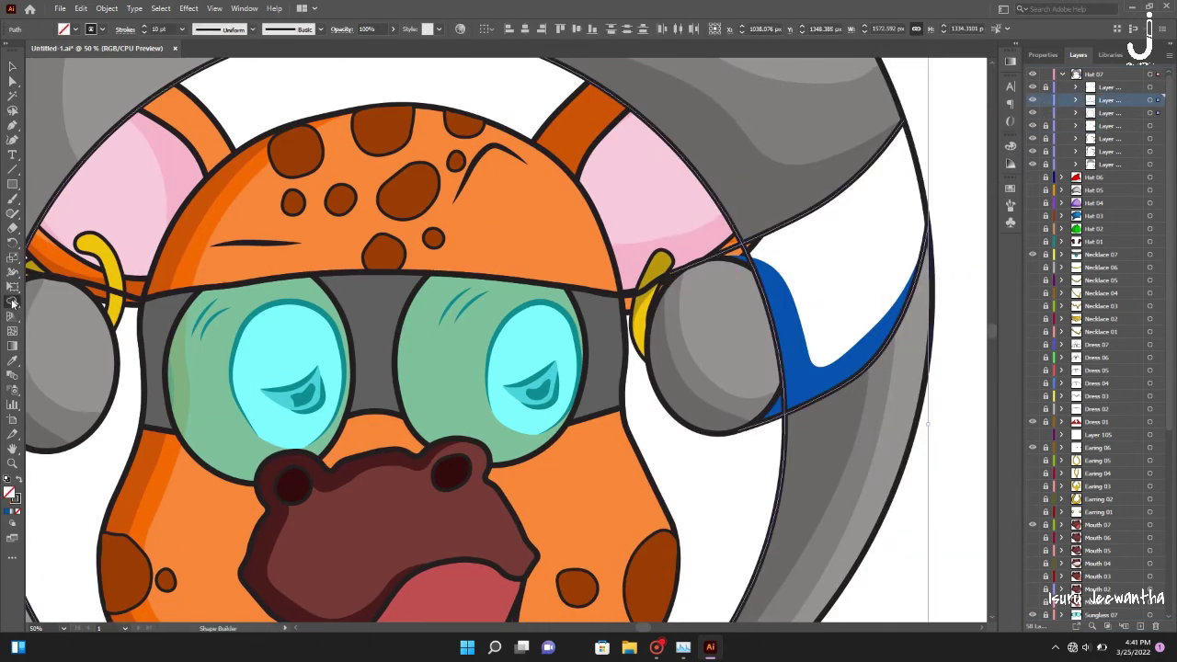
pyautogui.keyDown('shift'); pyautogui.click(1108, 87); pyautogui.keyUp('shift')
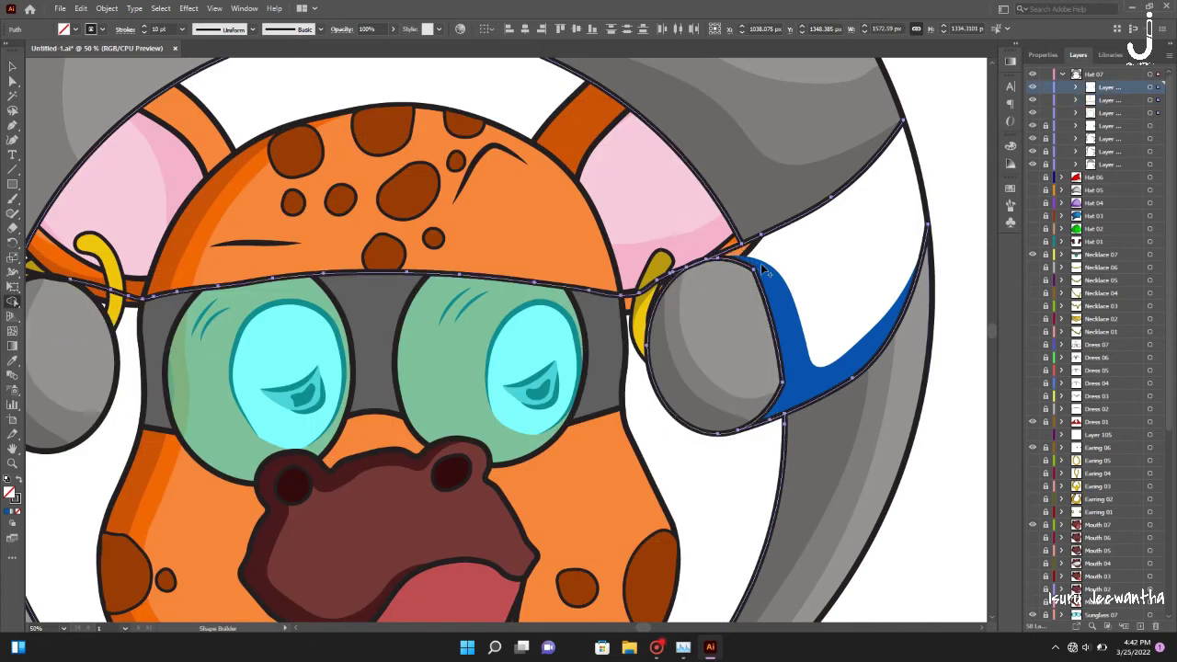
pyautogui.hscroll(-5, 763, 267)
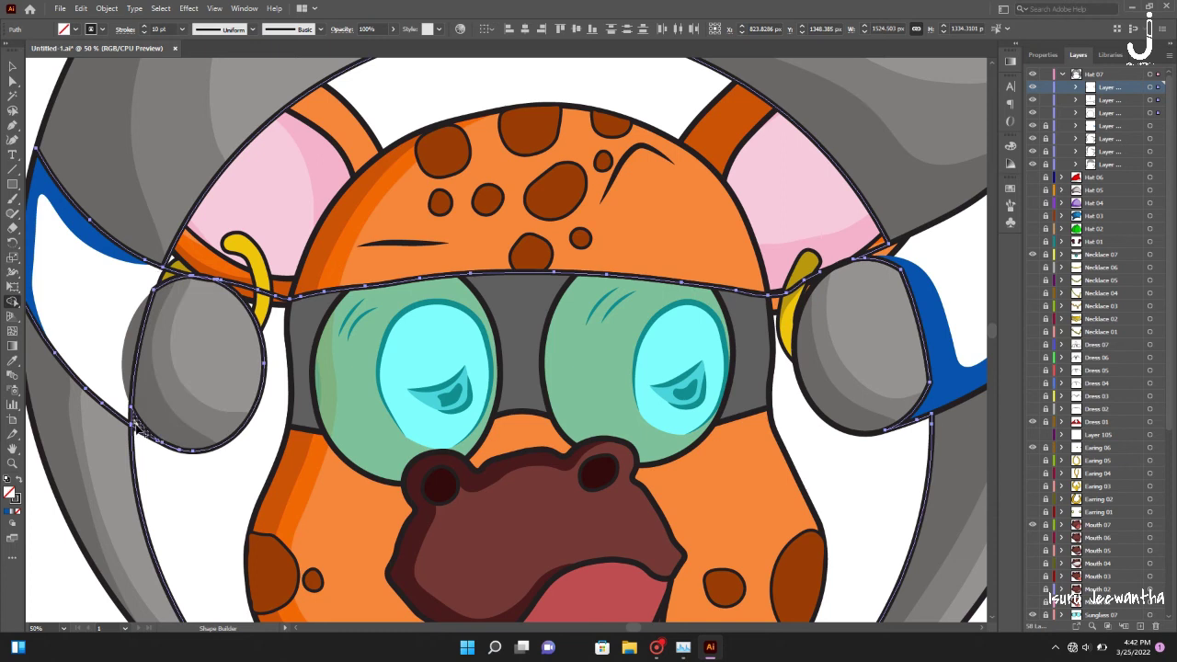
pyautogui.click(12, 139)
pyautogui.hscroll(5, 438, 331)
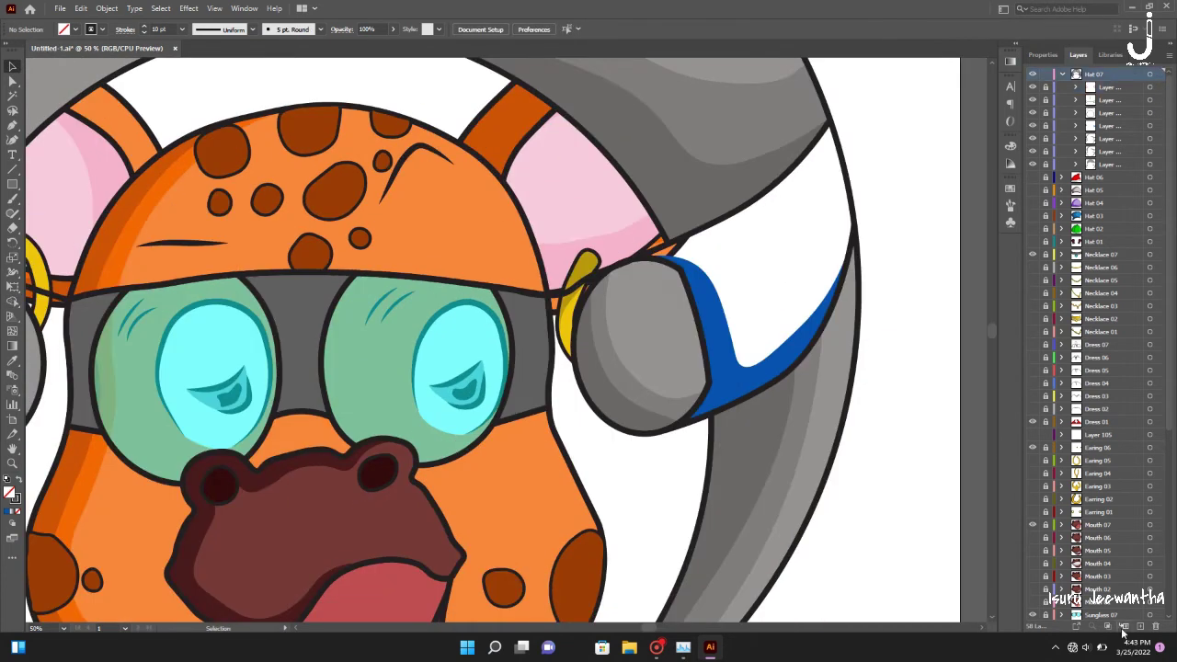
# Sample the blue swatch and trace a closed band along the left strap
pyautogui.click(851, 241)
pyautogui.click(798, 302)
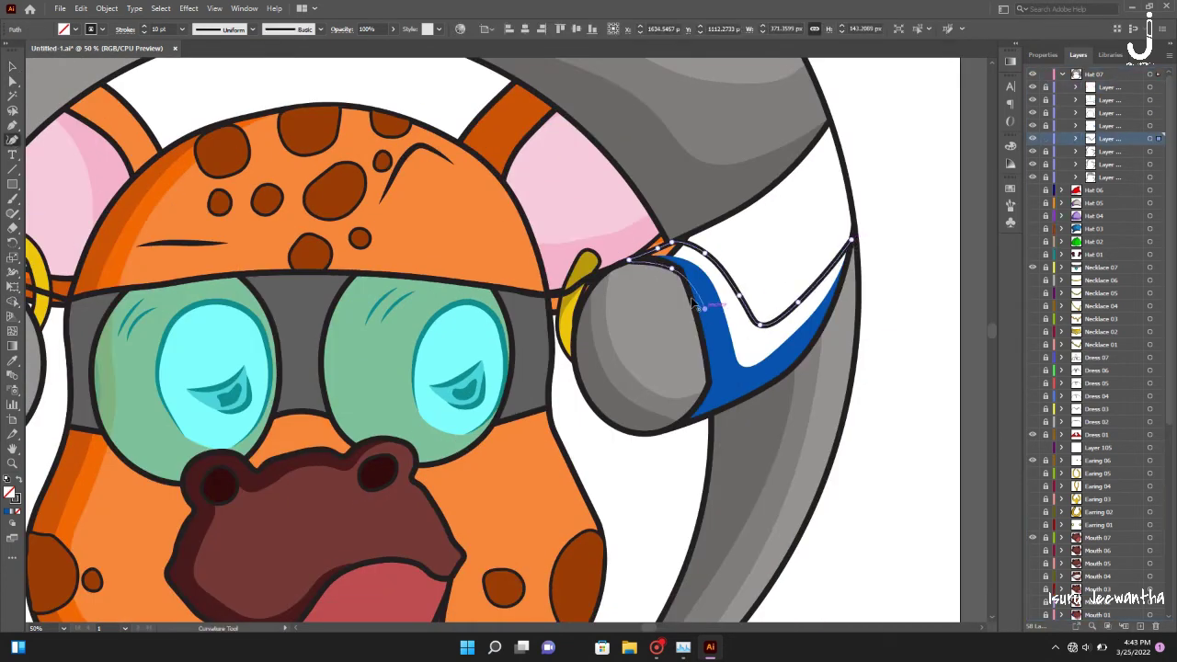
pyautogui.hotkey('ctrl', '0')
pyautogui.press('i')
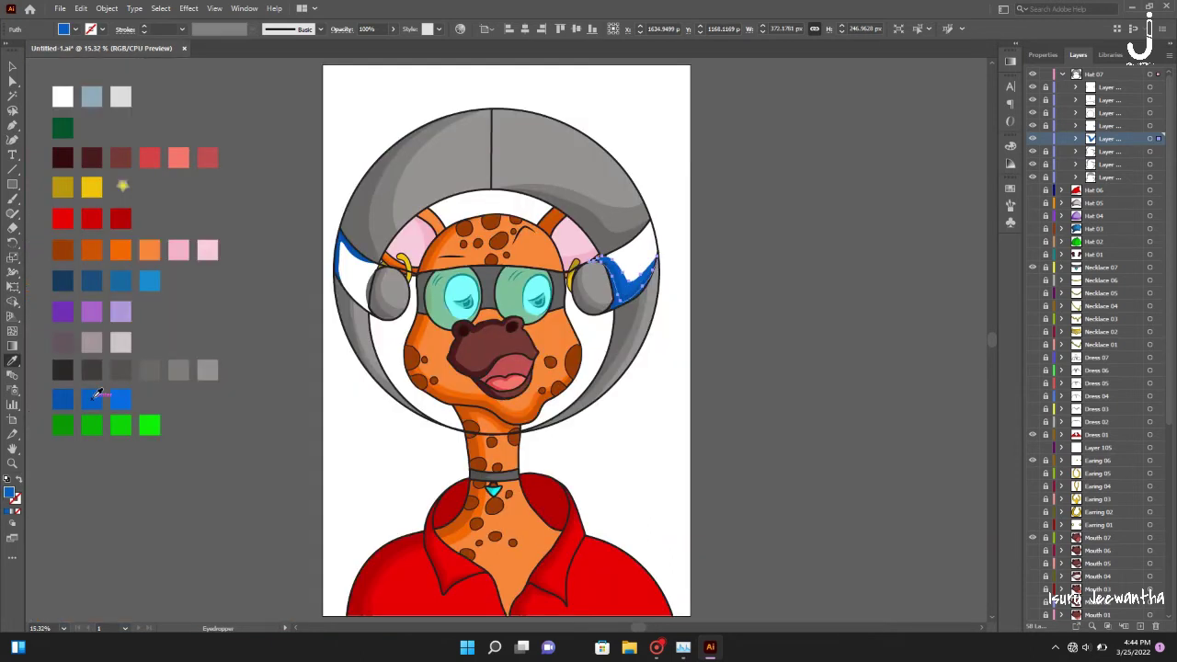
pyautogui.hotkey('ctrl', '=')
pyautogui.hotkey('ctrl', '=')
pyautogui.hotkey('ctrl', '=')
pyautogui.hotkey('shift', '`')
pyautogui.click(233, 264)
pyautogui.click(355, 294)
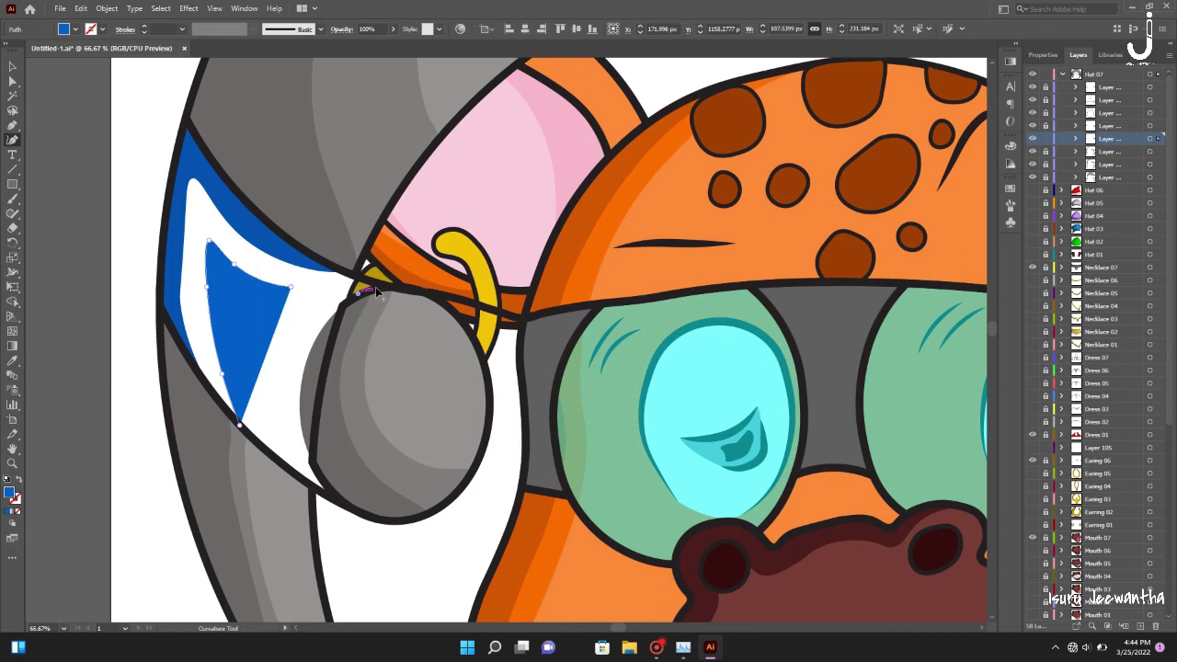
pyautogui.click(399, 287)
pyautogui.click(286, 236)
pyautogui.click(181, 151)
pyautogui.click(166, 276)
# Trace a closed blue band from the right earphone up to the helmet rim
pyautogui.hscroll(10, 527, 428)
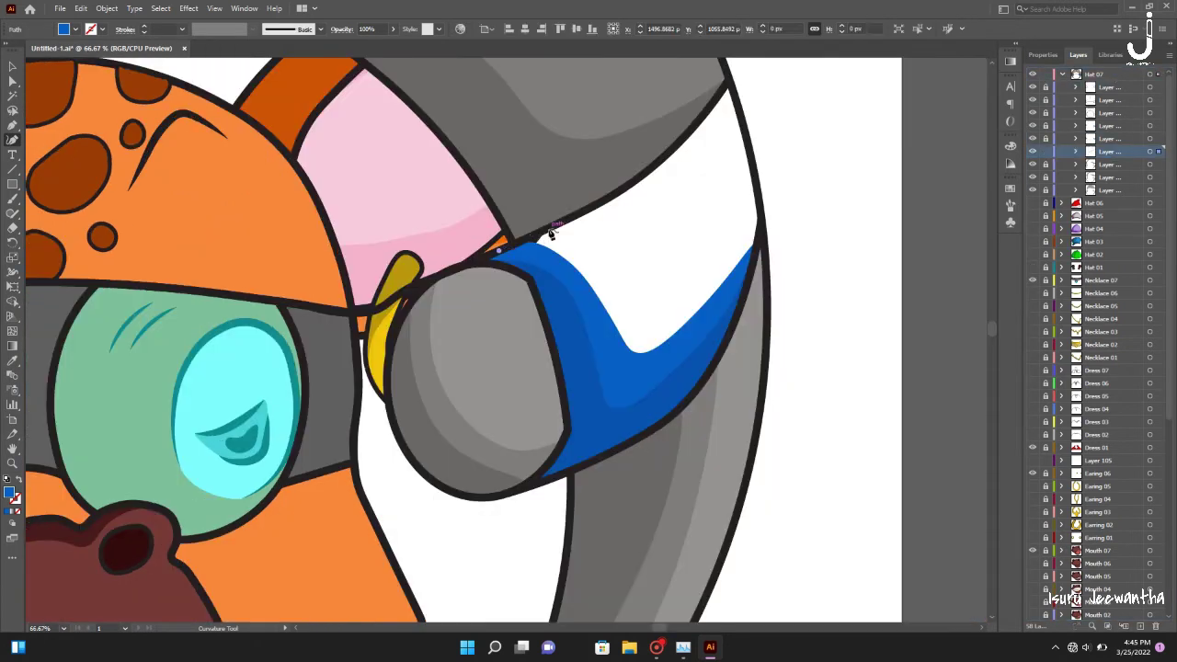
pyautogui.click(706, 111)
pyautogui.click(727, 78)
pyautogui.click(757, 191)
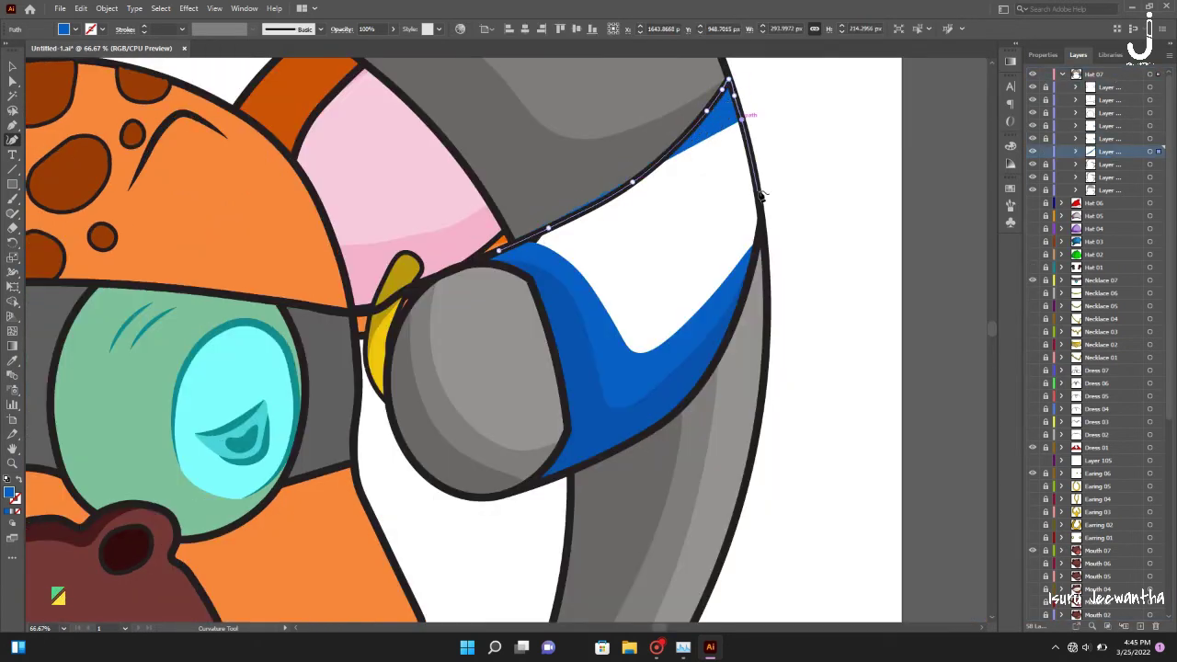
pyautogui.click(751, 264)
pyautogui.click(724, 319)
pyautogui.click(602, 426)
pyautogui.click(568, 340)
pyautogui.click(499, 250)
# Outline another blue band beside the left earphone, then deselect and fit the artboard
pyautogui.hotkey('ctrl', '0')
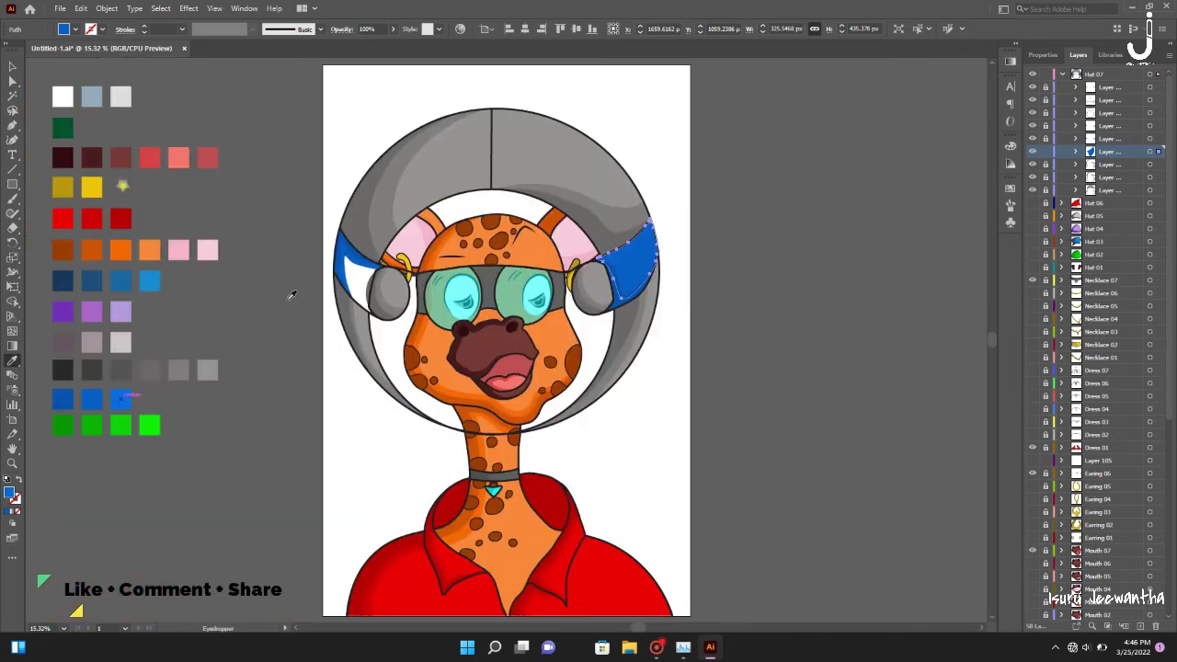
pyautogui.scroll(5, 443, 398)
pyautogui.click(440, 349)
pyautogui.click(460, 252)
pyautogui.click(488, 216)
pyautogui.click(359, 168)
pyautogui.click(322, 126)
pyautogui.click(356, 340)
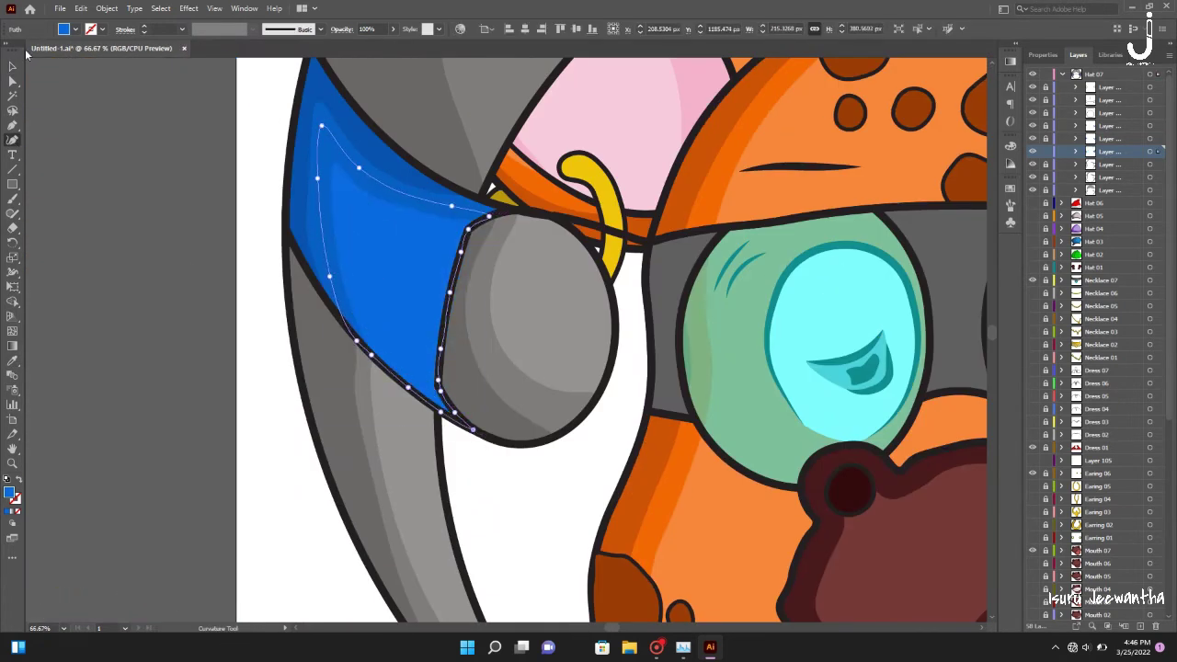
pyautogui.click(12, 66)
pyautogui.hotkey('ctrl', 'shift', 'a')
pyautogui.hotkey('ctrl', '0')
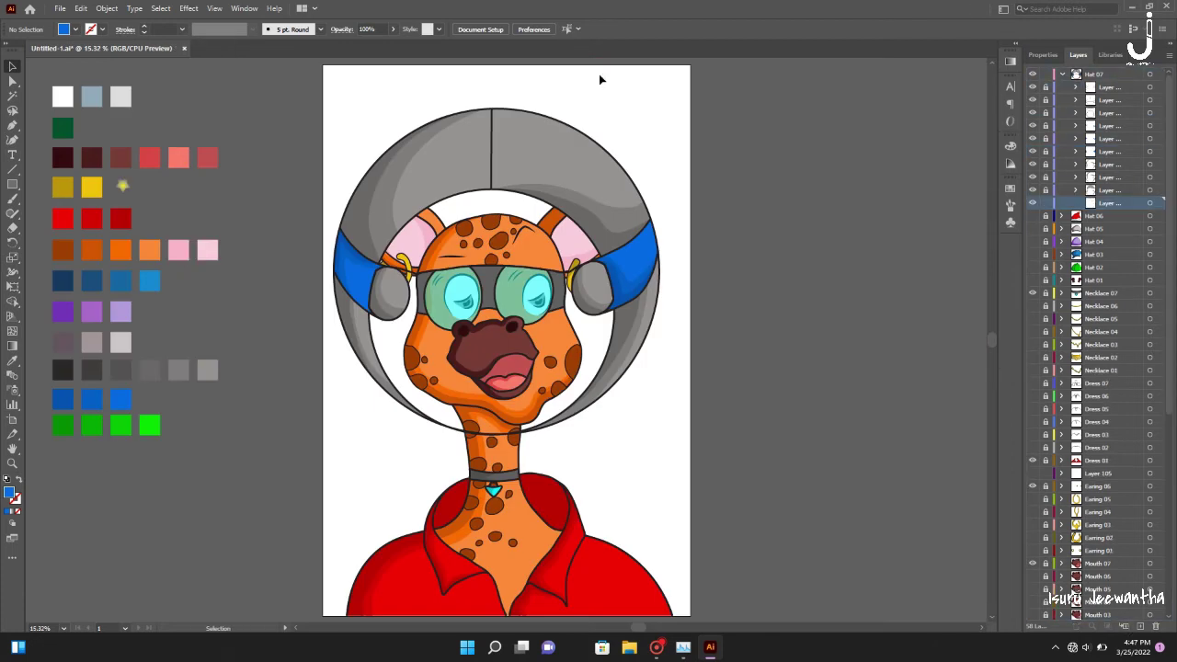
# Trace a closed cap shape across the top of the giraffe's head with the Curvature tool
pyautogui.hotkey('ctrl', '=')
pyautogui.hotkey('ctrl', '=')
pyautogui.hotkey('ctrl', '=')
pyautogui.scroll(2, 506, 340)
pyautogui.hotkey('shift', '`')
pyautogui.click(593, 348)
pyautogui.click(426, 316)
pyautogui.click(404, 201)
pyautogui.click(535, 181)
pyautogui.click(425, 175)
pyautogui.click(354, 201)
pyautogui.click(271, 266)
pyautogui.click(234, 322)
pyautogui.click(273, 346)
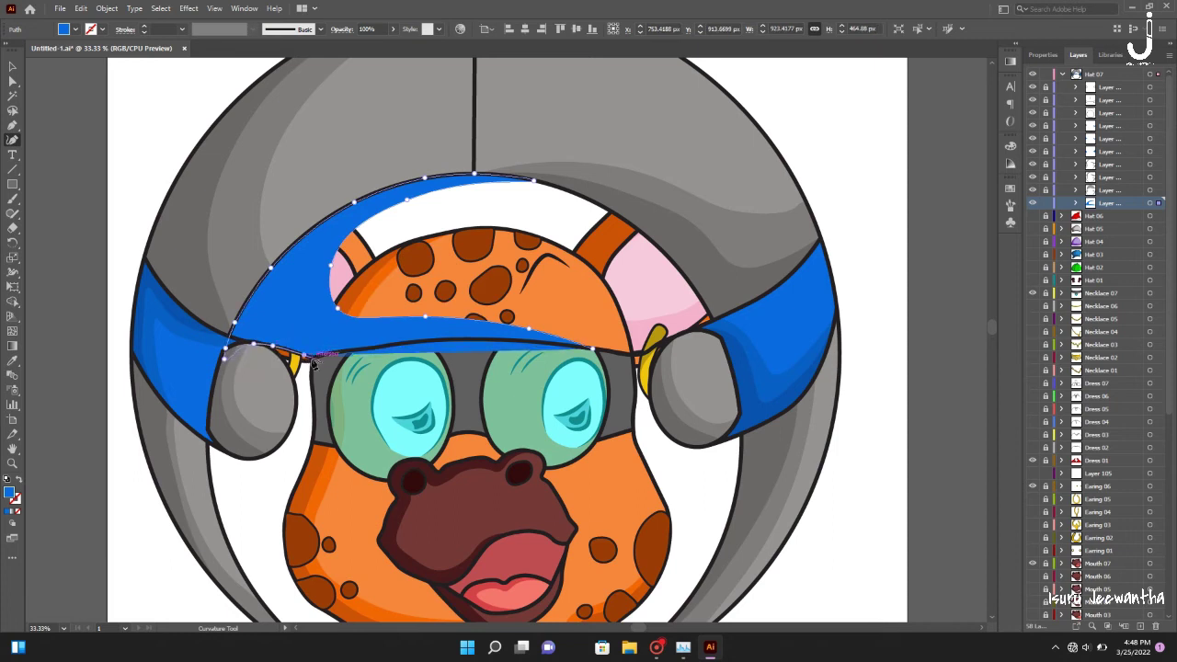
pyautogui.click(596, 354)
pyautogui.hotkey('ctrl', '0')
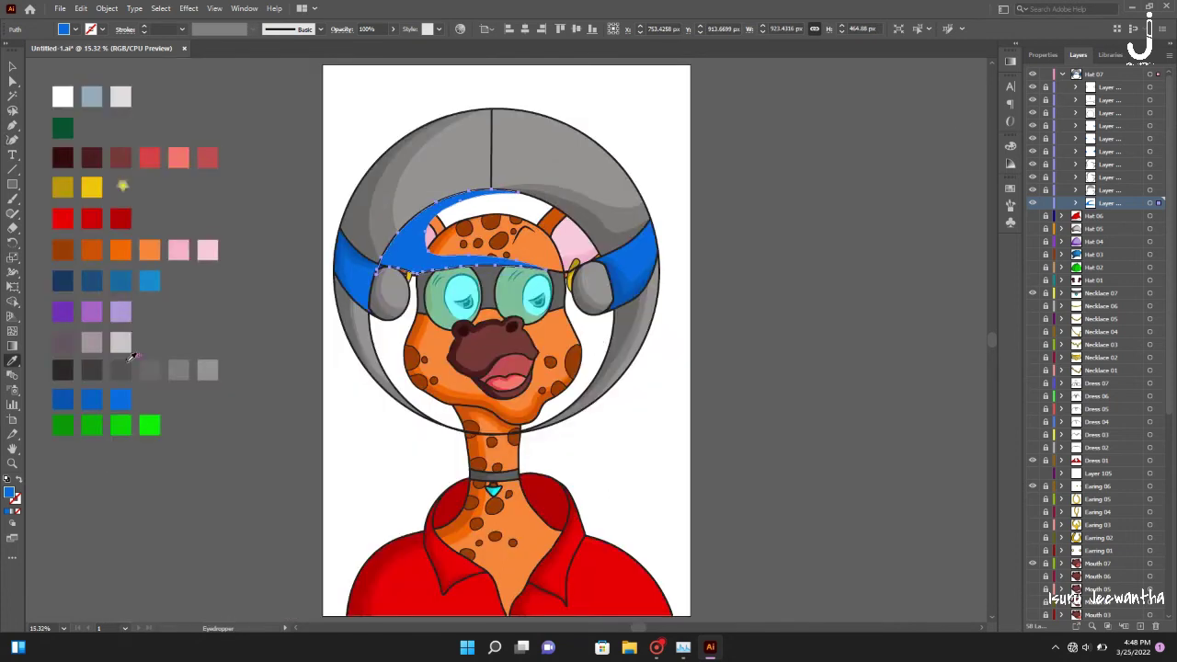
pyautogui.hotkey('ctrl', 'shift', 'a')
# Draw a larger closed dark hat outline looping over the head
pyautogui.hotkey('ctrl', '=')
pyautogui.hotkey('ctrl', '=')
pyautogui.hotkey('ctrl', '=')
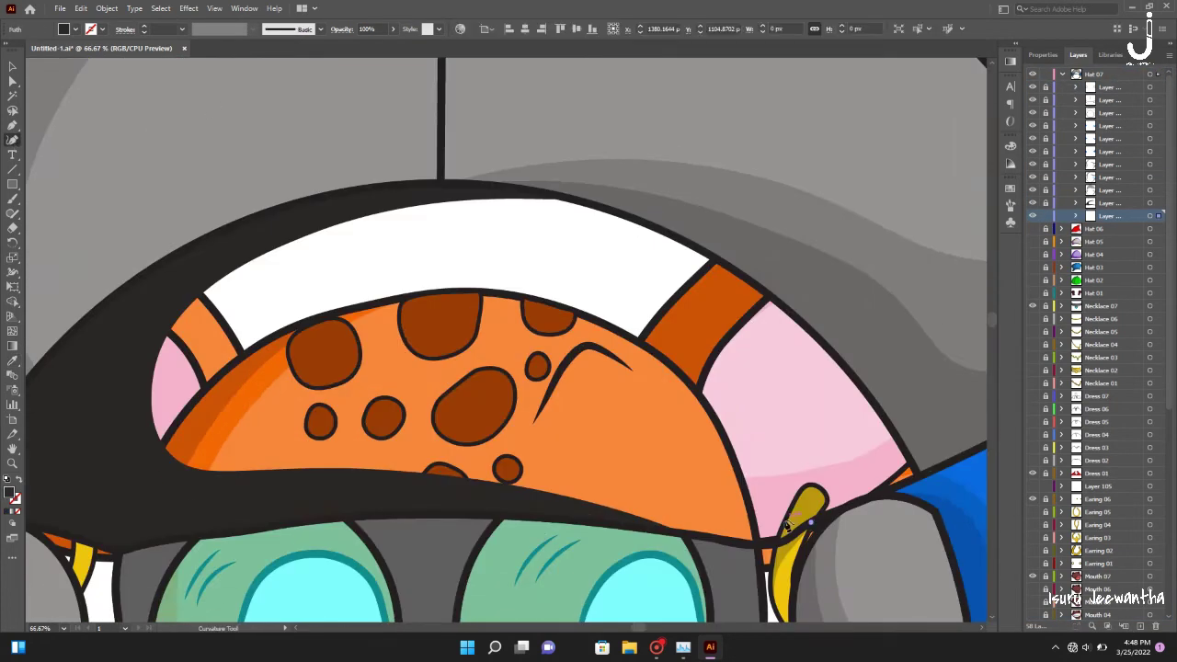
pyautogui.click(810, 521)
pyautogui.click(709, 509)
pyautogui.click(393, 426)
pyautogui.click(218, 384)
pyautogui.click(393, 234)
pyautogui.click(708, 251)
pyautogui.click(558, 181)
pyautogui.click(325, 173)
pyautogui.click(106, 355)
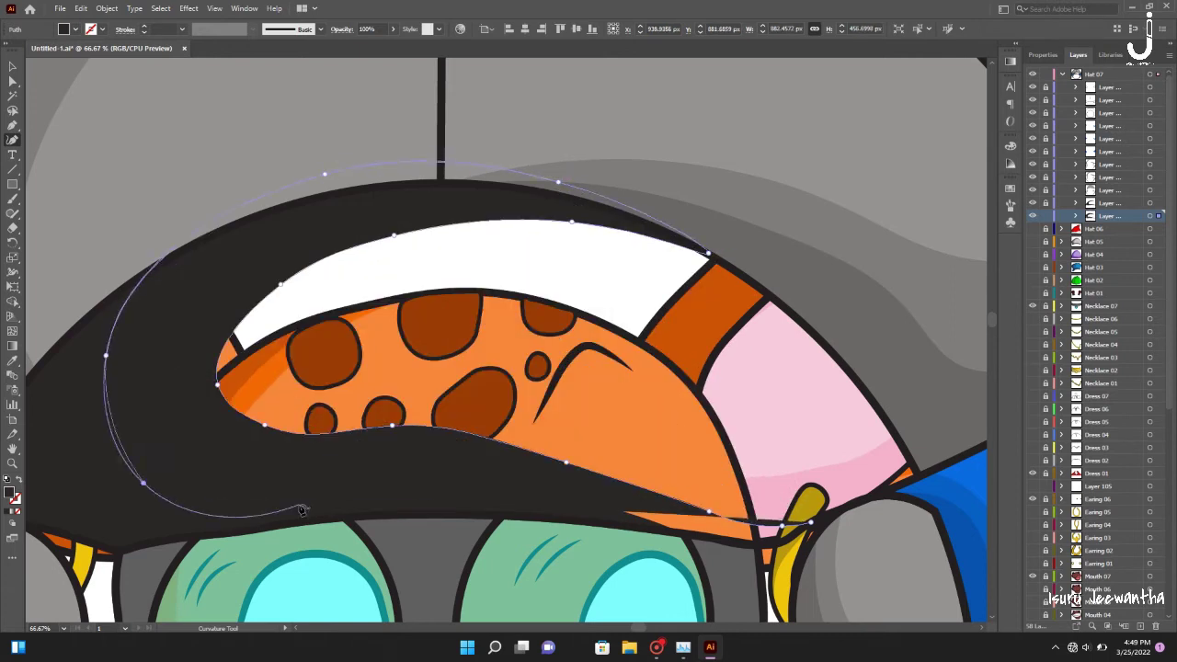
pyautogui.click(143, 482)
pyautogui.click(428, 504)
pyautogui.click(667, 531)
pyautogui.click(805, 532)
pyautogui.hotkey('ctrl', '0')
pyautogui.press('i')
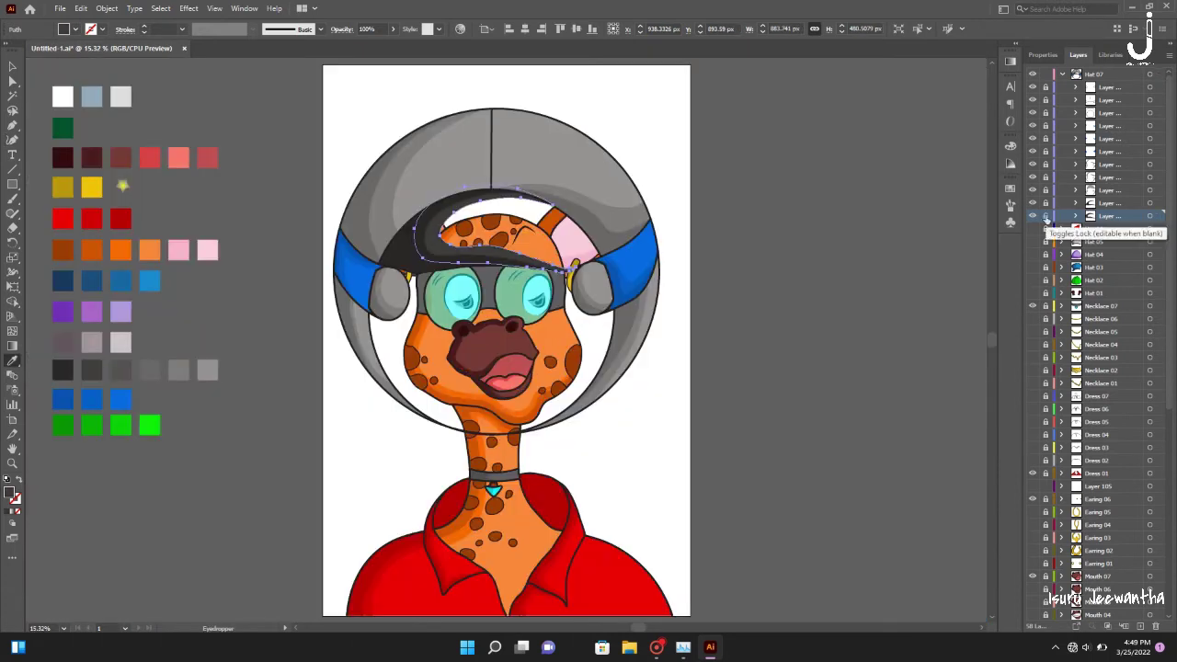
pyautogui.hotkey('ctrl', 'shift', 'a')
# Trace a small closed hat brim shape with the Curvature tool
pyautogui.hotkey('shift', '`')
pyautogui.hotkey('ctrl', '+')
pyautogui.hotkey('ctrl', '+')
pyautogui.hotkey('ctrl', '+')
pyautogui.scroll(5, 691, 344)
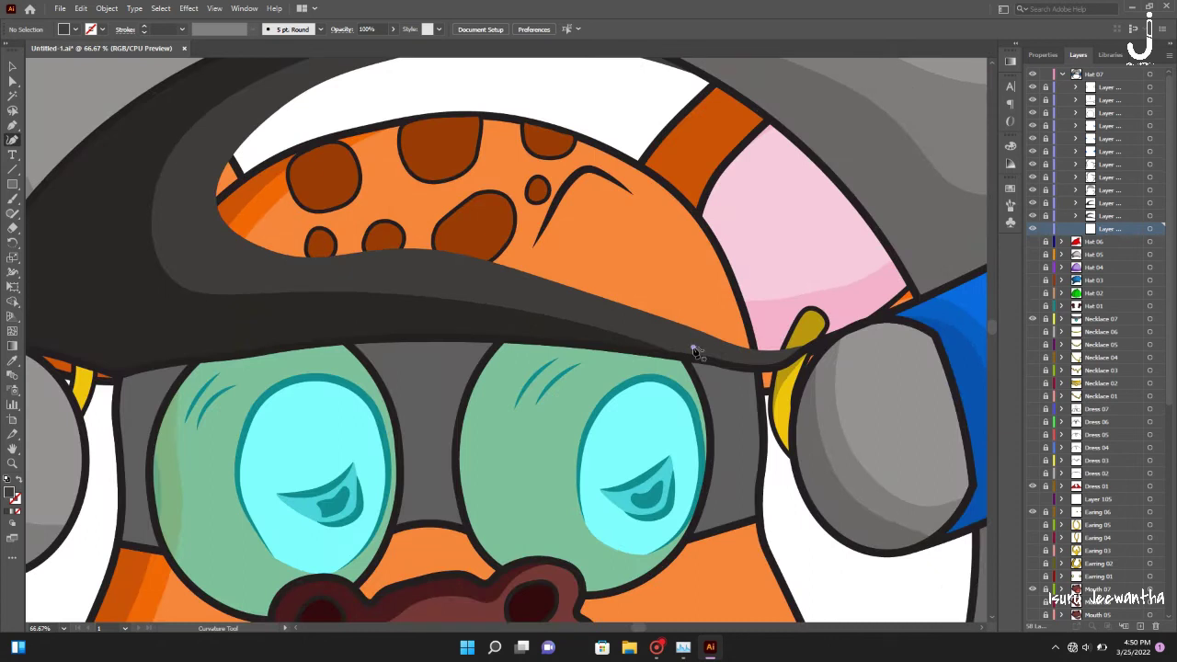
pyautogui.click(691, 349)
pyautogui.click(845, 335)
pyautogui.click(823, 115)
pyautogui.click(676, 82)
pyautogui.hotkey('ctrl', '0')
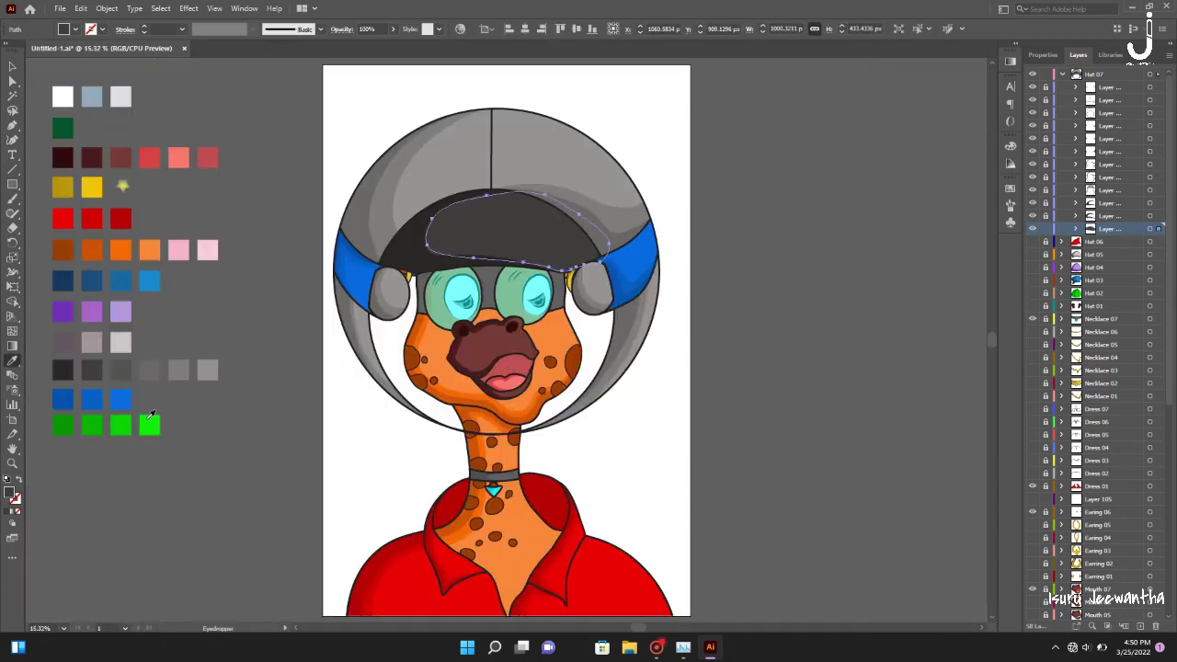
pyautogui.press('v')
pyautogui.hotkey('ctrl', 'shift', 'a')
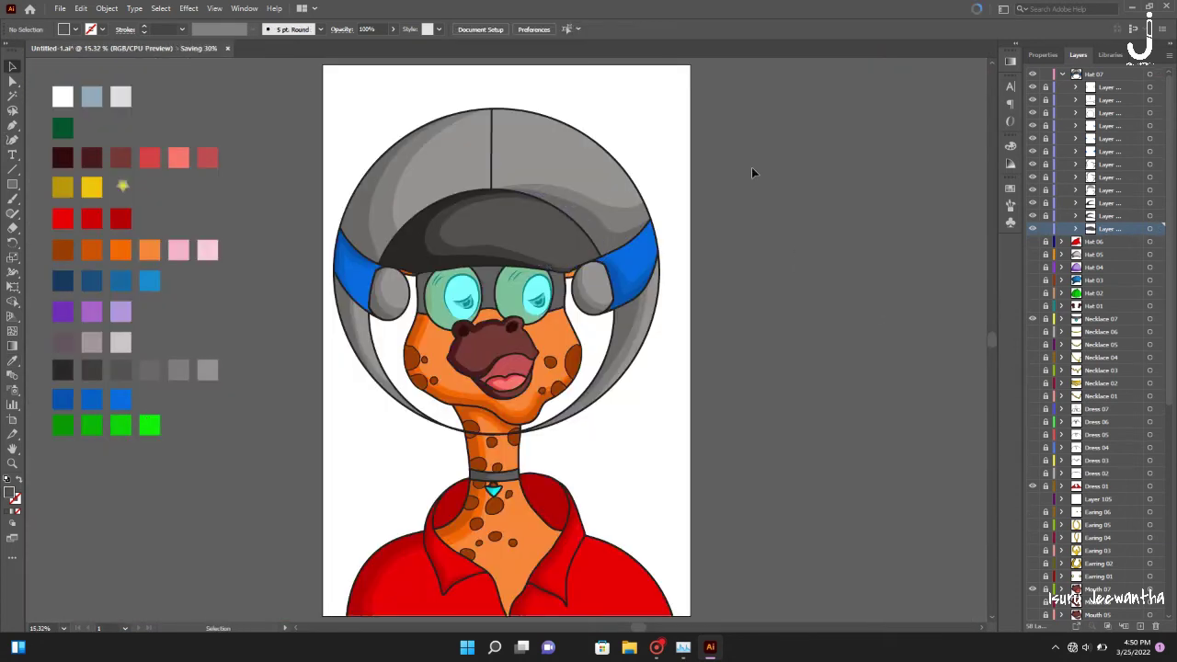
# Lower the dark hat's opacity to 85%, then raise it to about 95%
pyautogui.click(414, 225)
pyautogui.click(393, 28)
pyautogui.moveTo(393, 47); pyautogui.dragTo(384, 47)
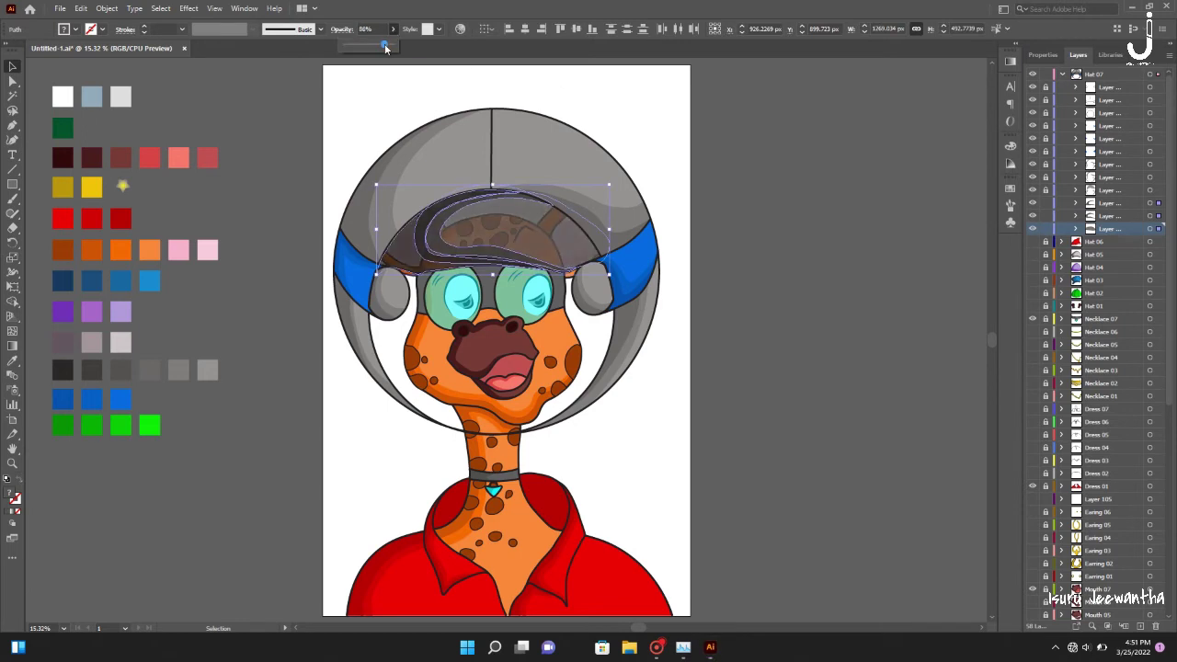
pyautogui.click(748, 241)
pyautogui.click(395, 193)
pyautogui.click(393, 29)
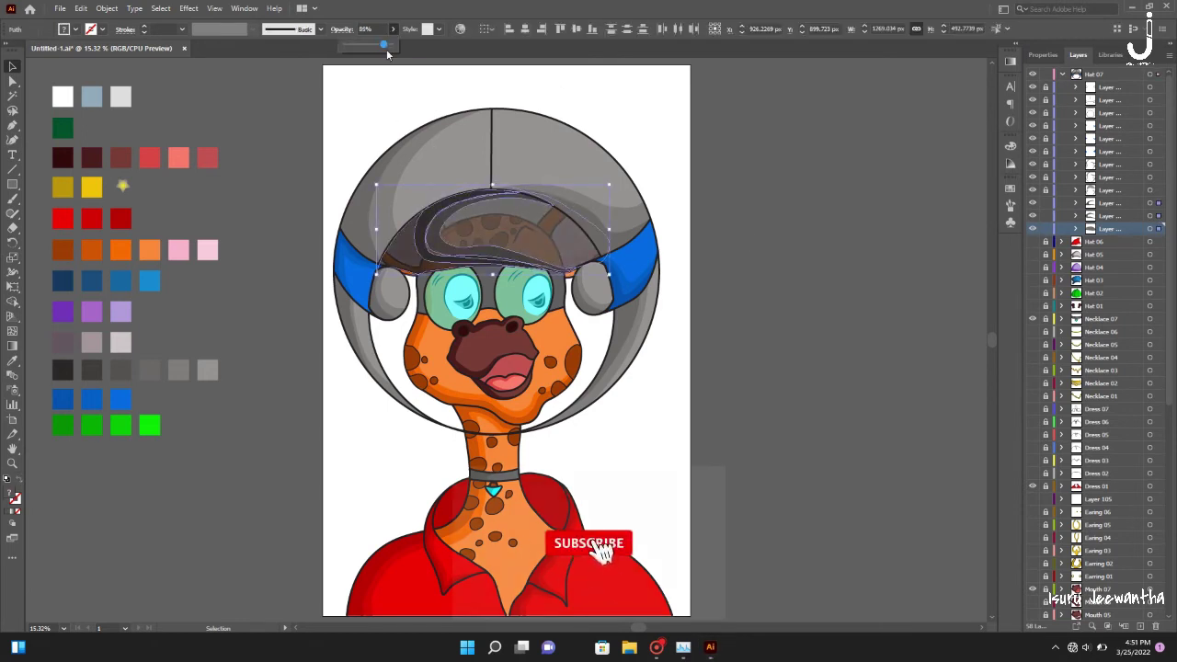
pyautogui.moveTo(385, 47); pyautogui.dragTo(390, 47)
pyautogui.click(720, 294)
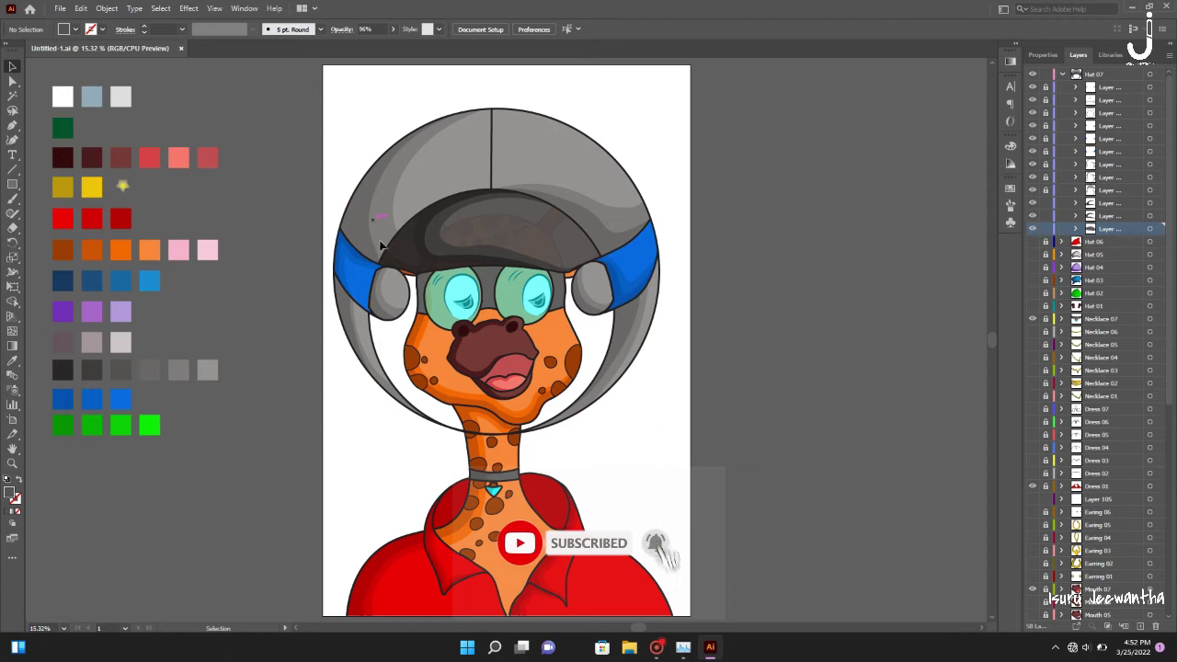
# Try a lower opacity on the inner cap, then undo it back to 100%
pyautogui.click(548, 246)
pyautogui.click(392, 28)
pyautogui.moveTo(390, 46); pyautogui.dragTo(379, 47)
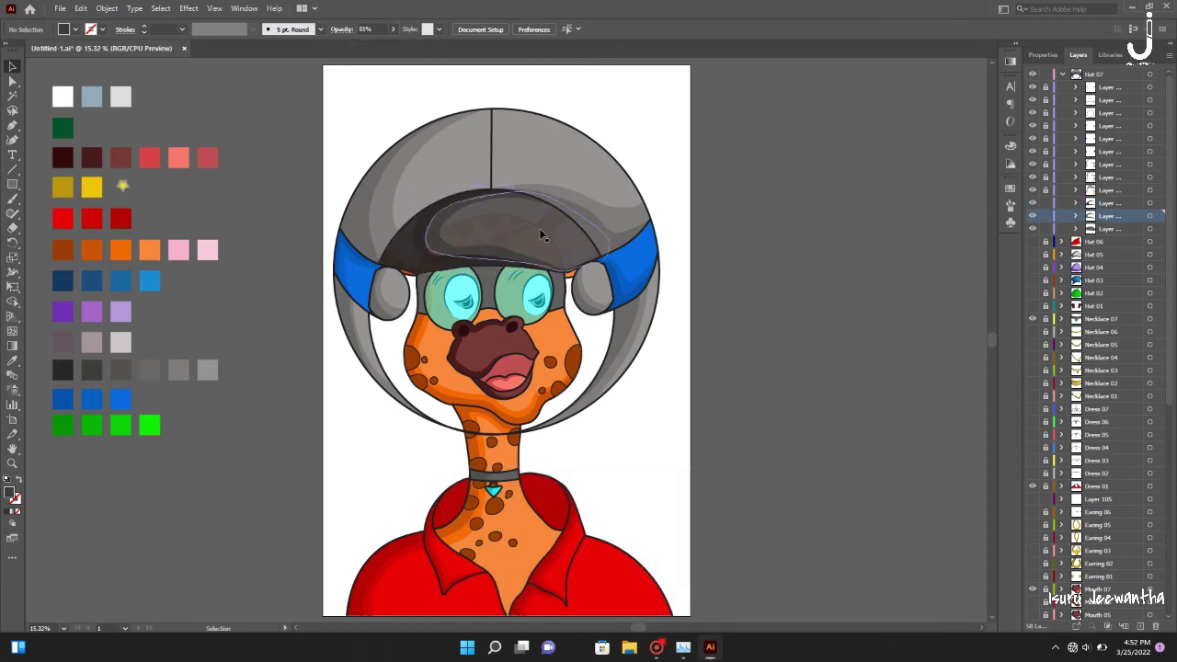
pyautogui.click(764, 287)
pyautogui.hotkey('ctrl', 'z')
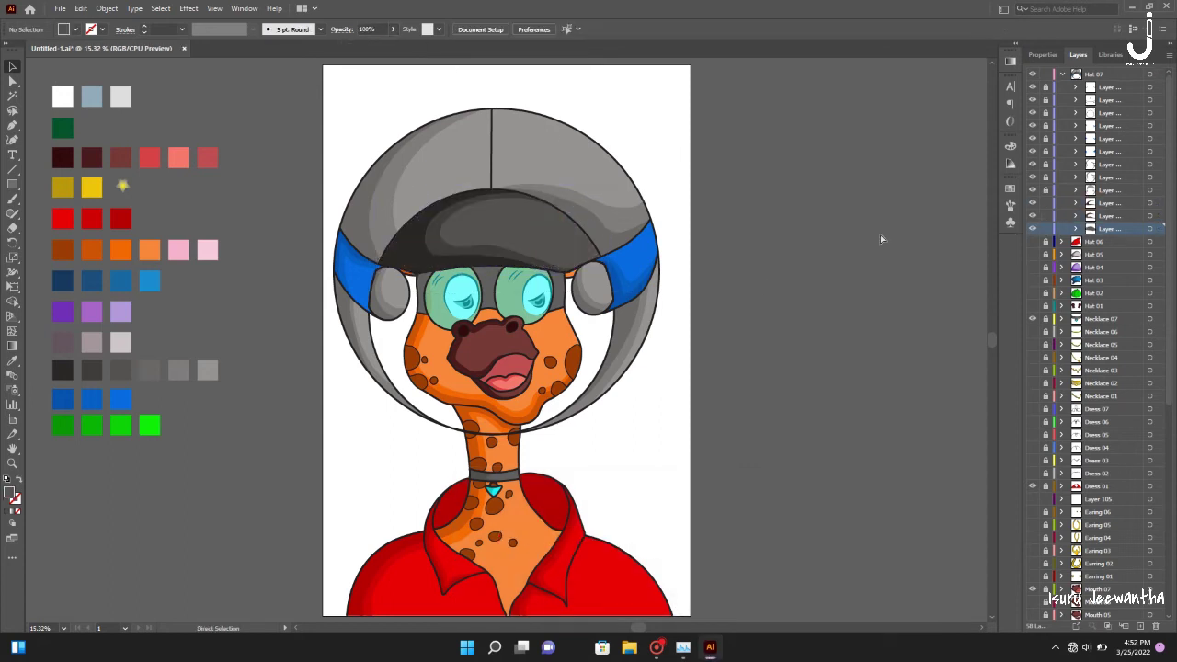
pyautogui.hotkey('ctrl', 'l')
pyautogui.hotkey('shift', '`')
# On a new sublayer under Hat 07, draw a glass shape and lower its opacity
pyautogui.hotkey('ctrl', '+')
pyautogui.hotkey('ctrl', '+')
pyautogui.hotkey('ctrl', '+')
pyautogui.click(237, 422)
pyautogui.click(406, 536)
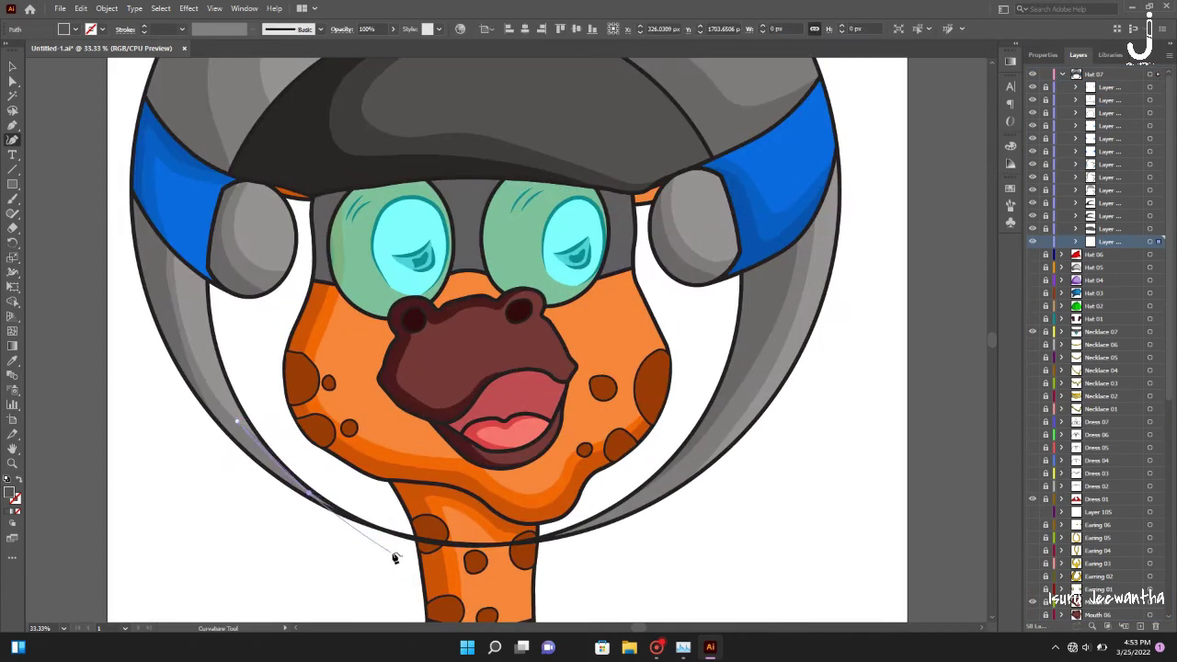
pyautogui.click(504, 544)
pyautogui.click(611, 518)
pyautogui.click(739, 399)
pyautogui.click(767, 162)
pyautogui.click(662, 96)
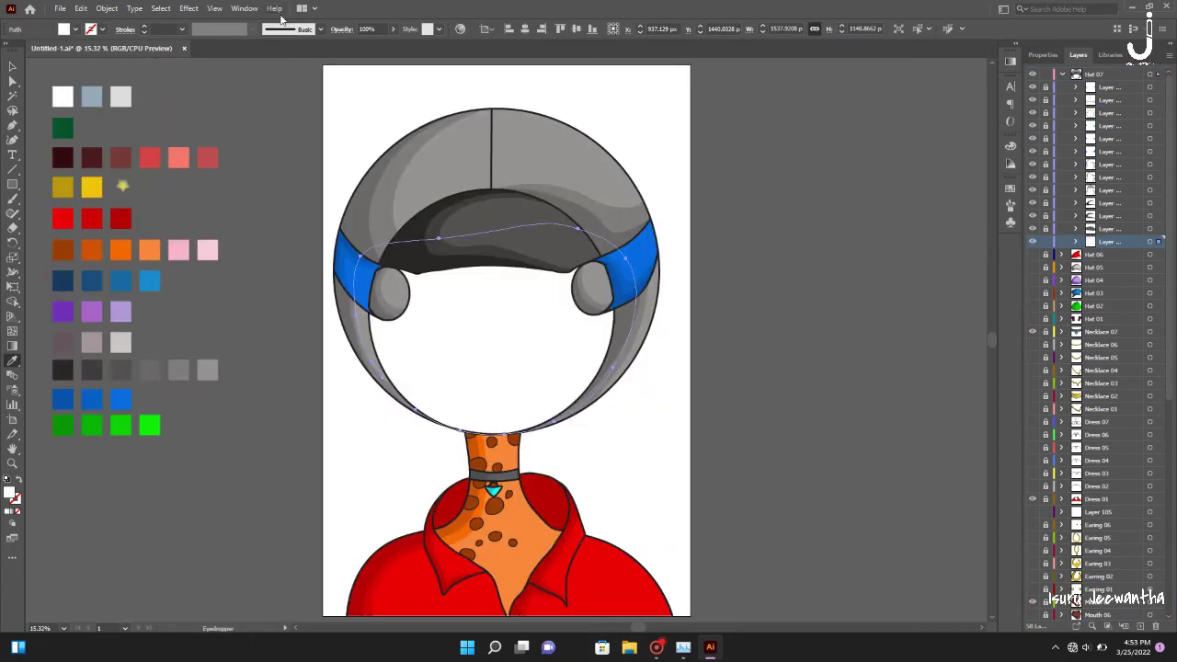
pyautogui.moveTo(368, 48); pyautogui.dragTo(375, 51)
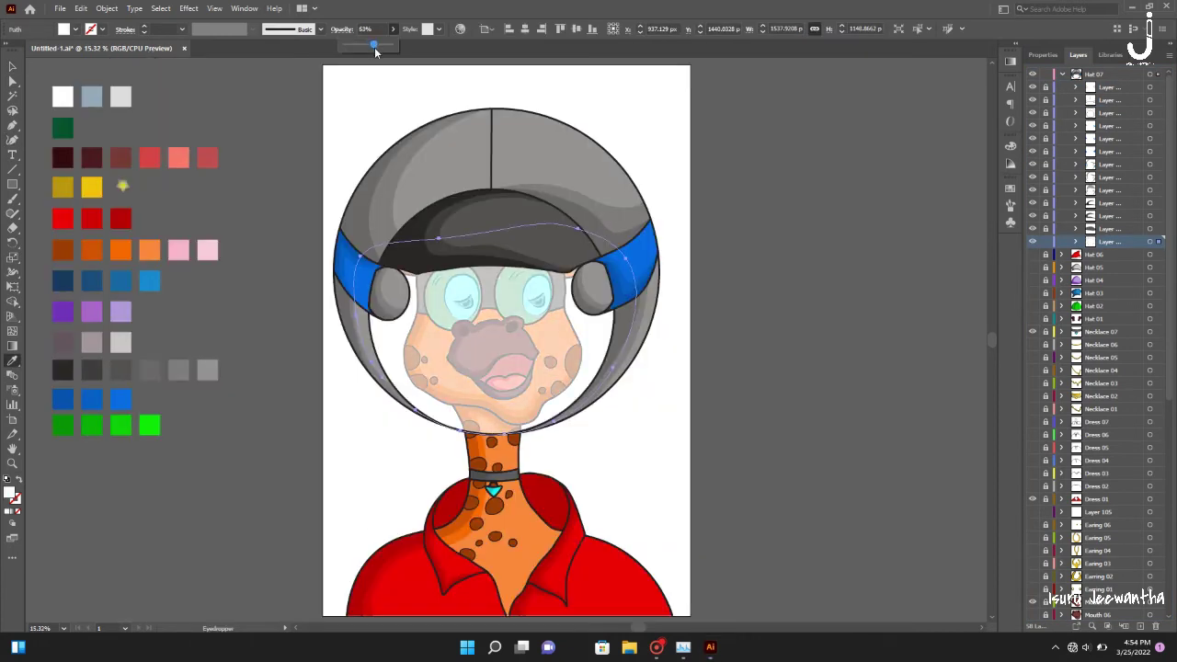
pyautogui.click(823, 284)
# Draw a white highlight shape along the left side of the face
pyautogui.hotkey('ctrl', 'l')
pyautogui.hotkey('shift', '`')
pyautogui.hotkey('ctrl', '=')
pyautogui.hotkey('ctrl', '=')
pyautogui.hotkey('ctrl', '=')
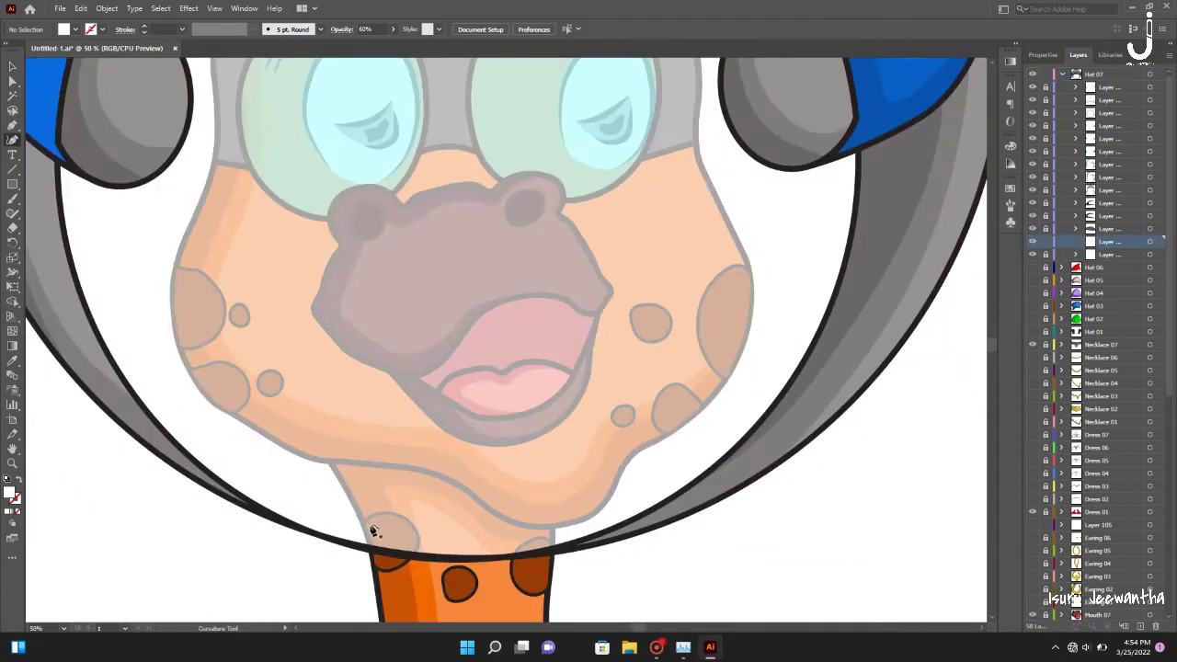
pyautogui.click(368, 612)
pyautogui.click(202, 262)
pyautogui.click(92, 329)
pyautogui.click(120, 418)
pyautogui.click(228, 547)
# Draw a second white highlight shape over the right cheek
pyautogui.click(662, 434)
pyautogui.click(727, 465)
pyautogui.click(788, 418)
pyautogui.click(828, 281)
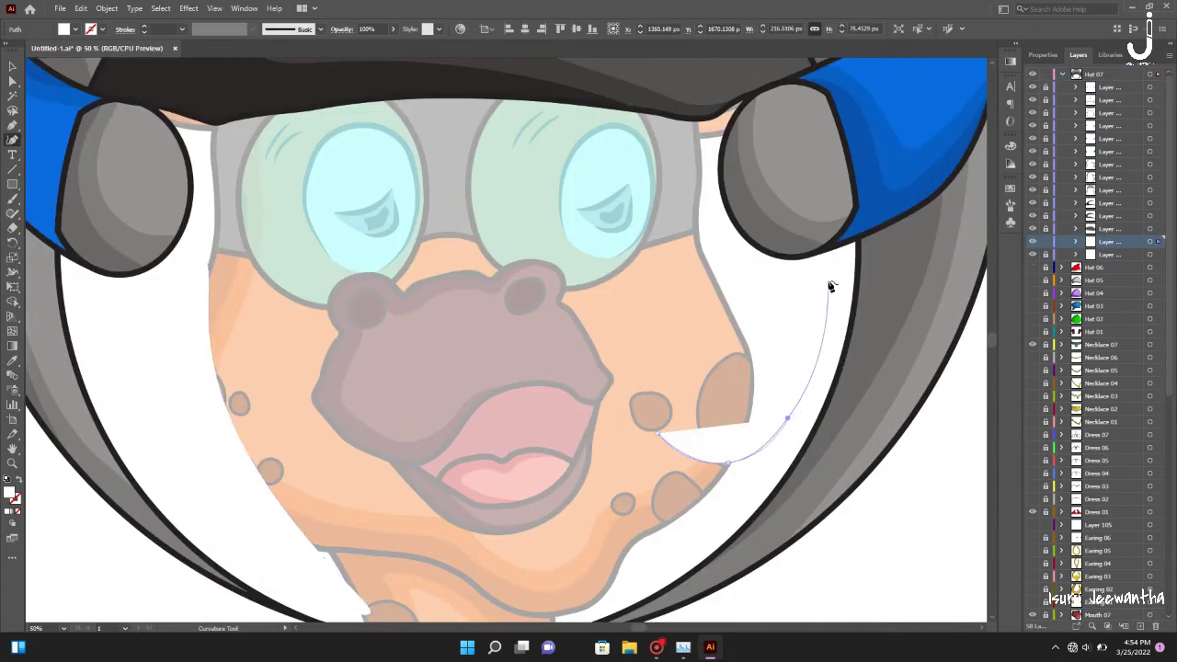
pyautogui.click(712, 226)
pyautogui.click(701, 358)
# Set both white face shapes to 35% opacity, then add a new sublayer under Hat 07
pyautogui.hotkey('ctrl', '0')
pyautogui.press('v')
pyautogui.hotkey('ctrl', 'a')
pyautogui.press('3')
pyautogui.press('5')
pyautogui.click(275, 161)
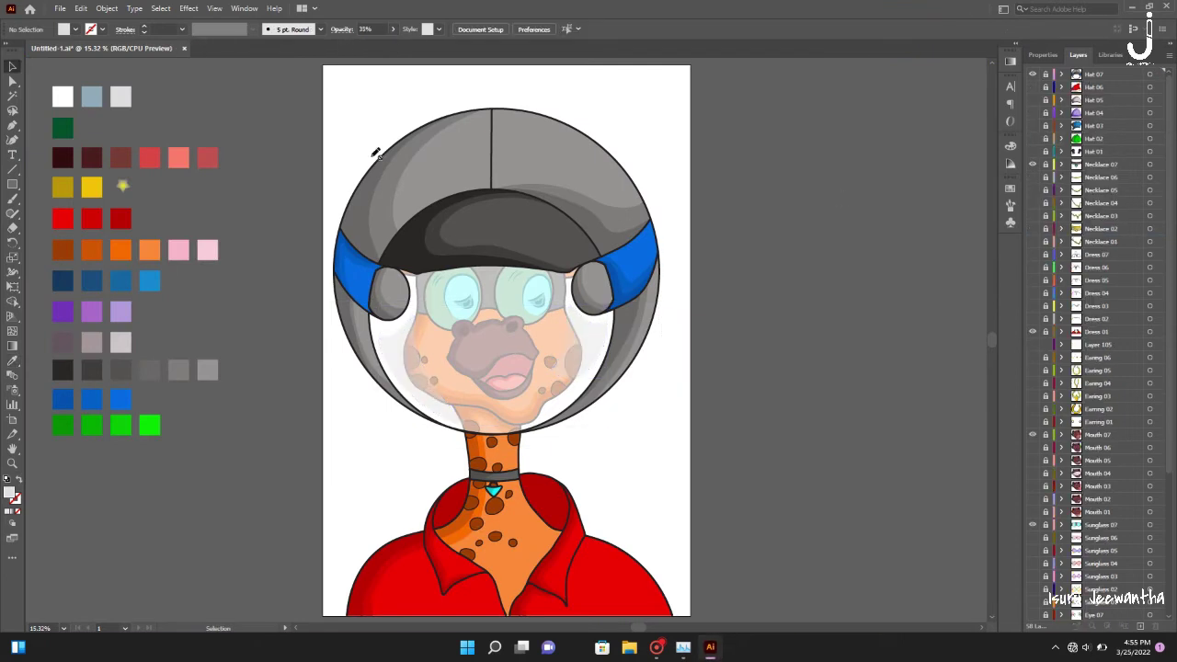
pyautogui.click(1100, 75)
pyautogui.click(1126, 625)
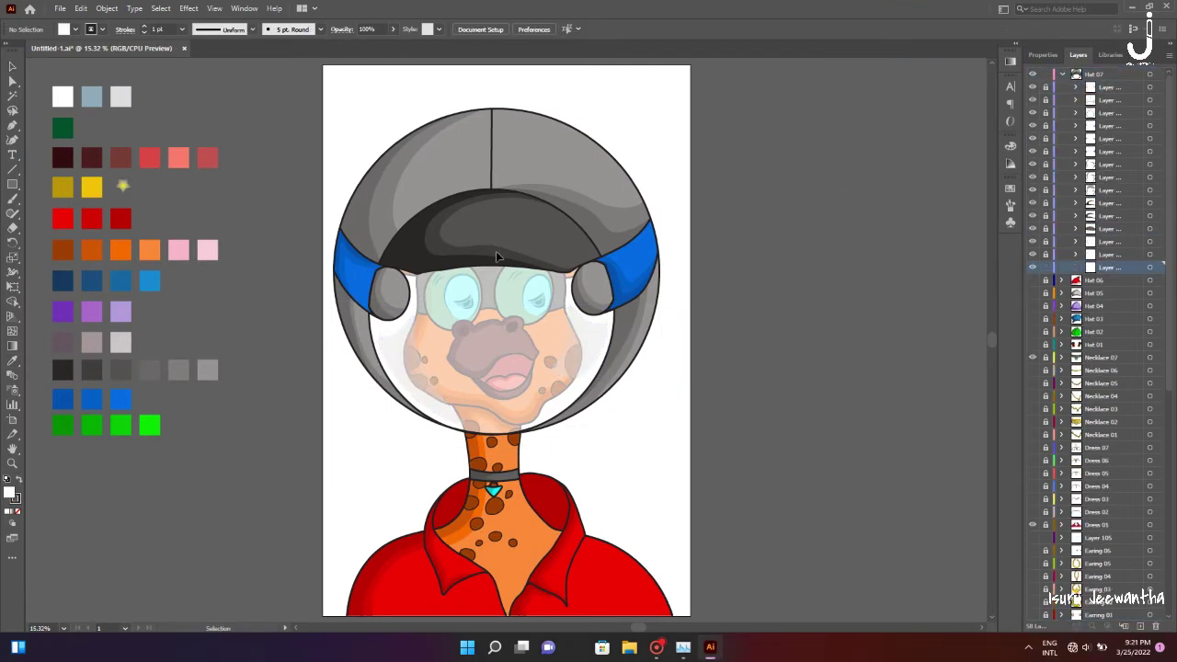
# Zoom in and start a Curvature path where the face meets the neck
pyautogui.press('a')
pyautogui.hotkey('ctrl', '=')
pyautogui.hotkey('ctrl', '=')
pyautogui.hotkey('ctrl', '=')
pyautogui.scroll(-2, 553, 515)
pyautogui.click(556, 433)
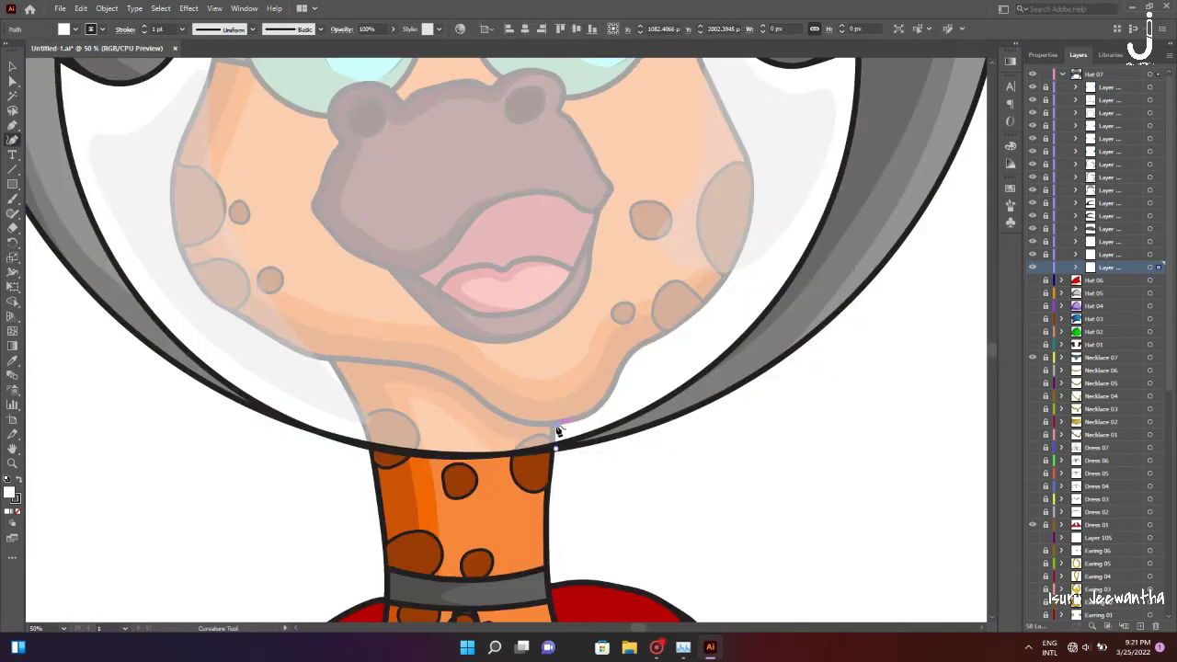
# Pan up along the right face edge and add a point at the corner near the goggles
pyautogui.scroll(3, 559, 426)
pyautogui.scroll(2, 496, 413)
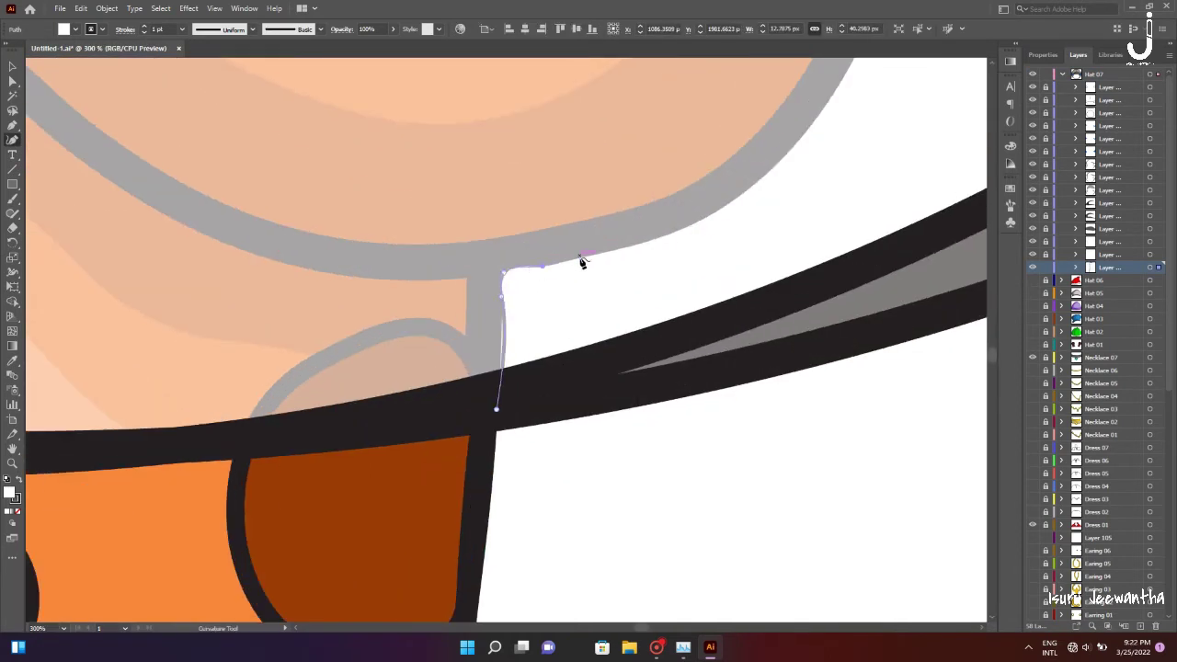
pyautogui.scroll(3, 507, 303)
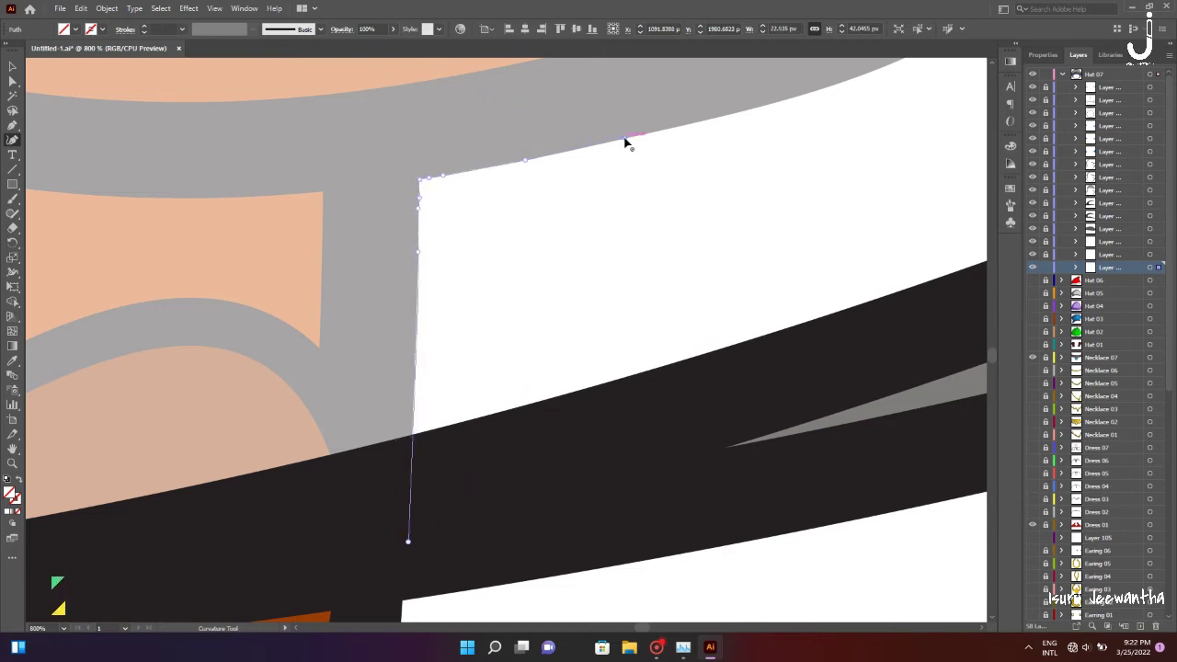
pyautogui.moveTo(625, 143); pyautogui.dragTo(347, 425)
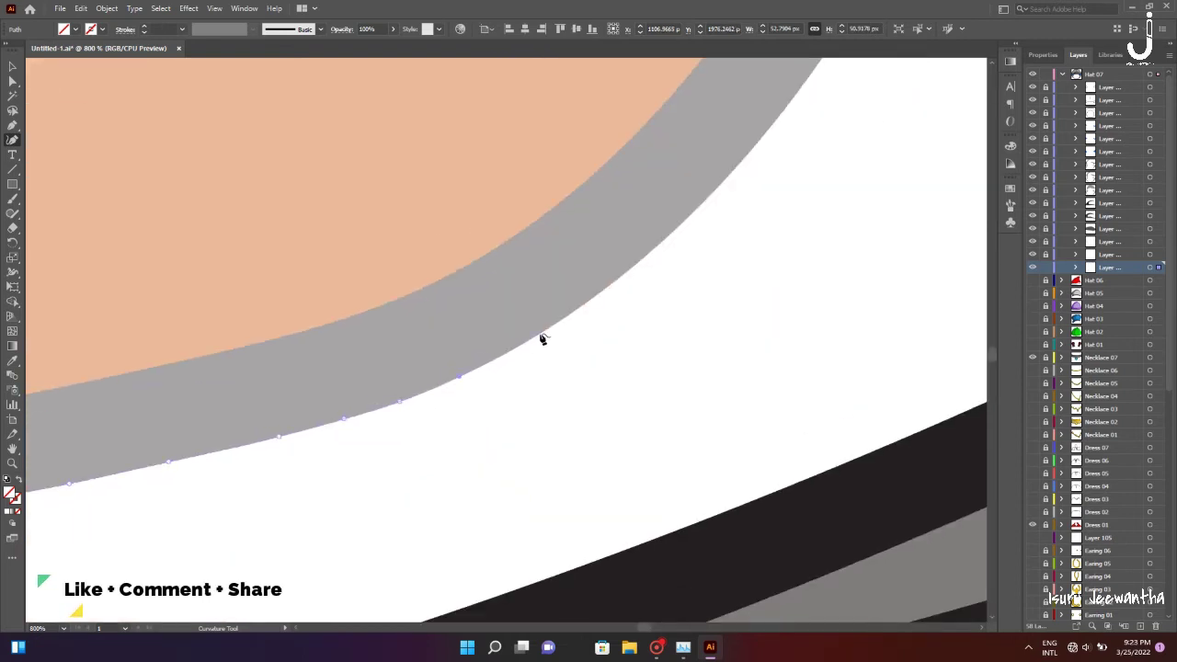
pyautogui.hscroll(3, 542, 339)
pyautogui.scroll(-3, 630, 267)
pyautogui.hscroll(2, 573, 115)
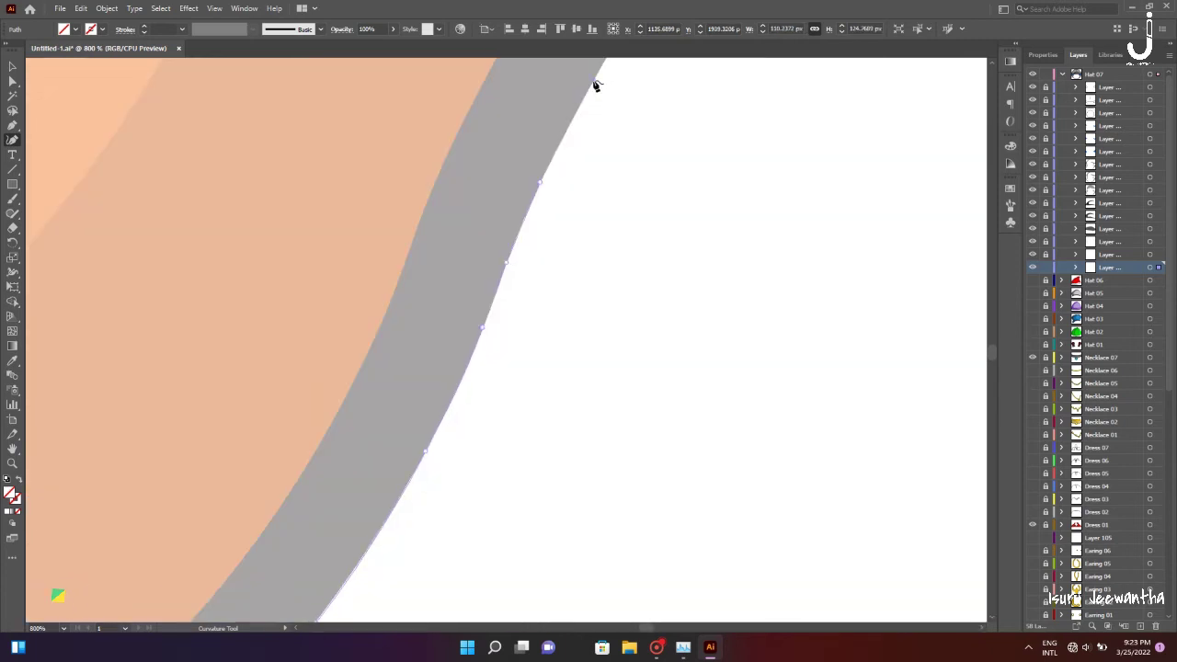
pyautogui.moveTo(596, 85); pyautogui.dragTo(402, 342)
pyautogui.scroll(3, 733, 110)
pyautogui.hscroll(3, 531, 426)
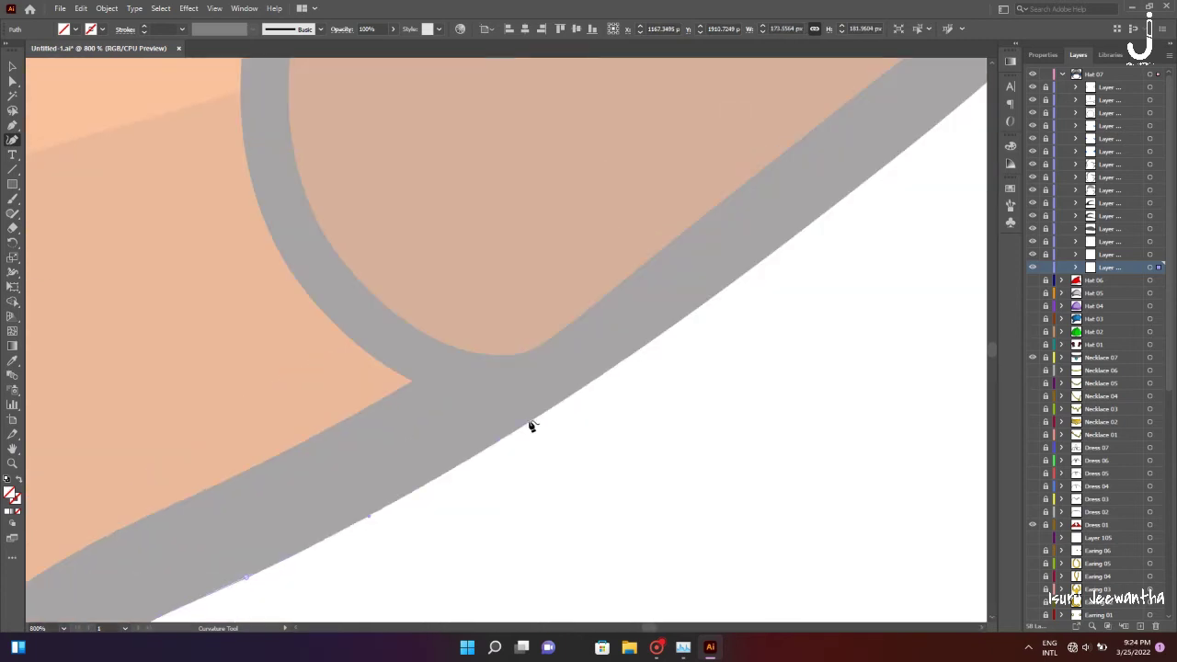
pyautogui.moveTo(900, 161); pyautogui.dragTo(392, 527)
pyautogui.moveTo(710, 191)
pyautogui.mouseDown()
pyautogui.moveTo(466, 205)
pyautogui.moveTo(620, 371)
pyautogui.moveTo(573, 135)
pyautogui.moveTo(582, 234)
pyautogui.mouseUp()
pyautogui.scroll(2, 582, 234)
pyautogui.hscroll(-2, 569, 280)
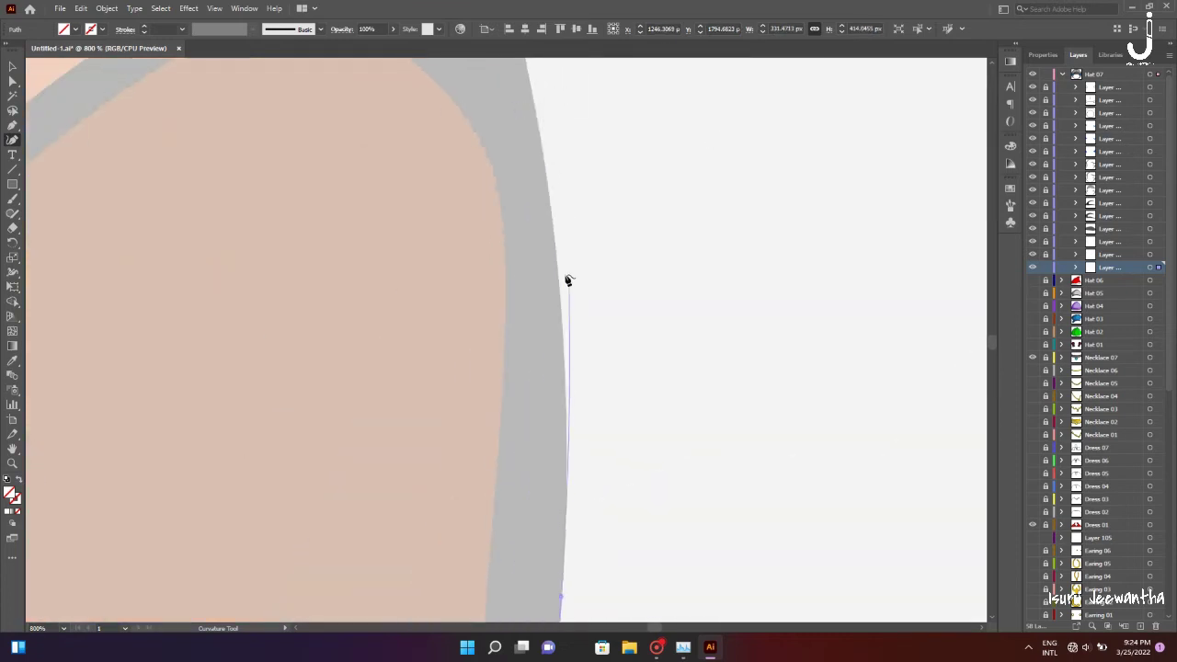
pyautogui.scroll(5, 485, 342)
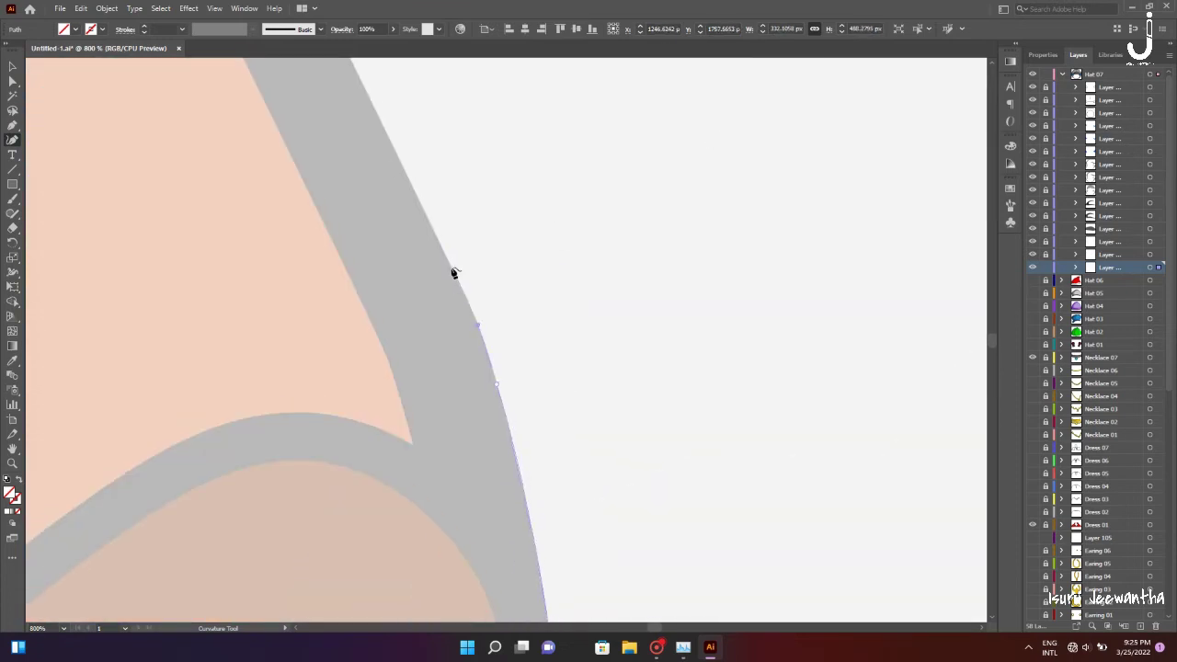
pyautogui.scroll(2, 454, 273)
pyautogui.hscroll(1, 326, 247)
pyautogui.scroll(3, 221, 108)
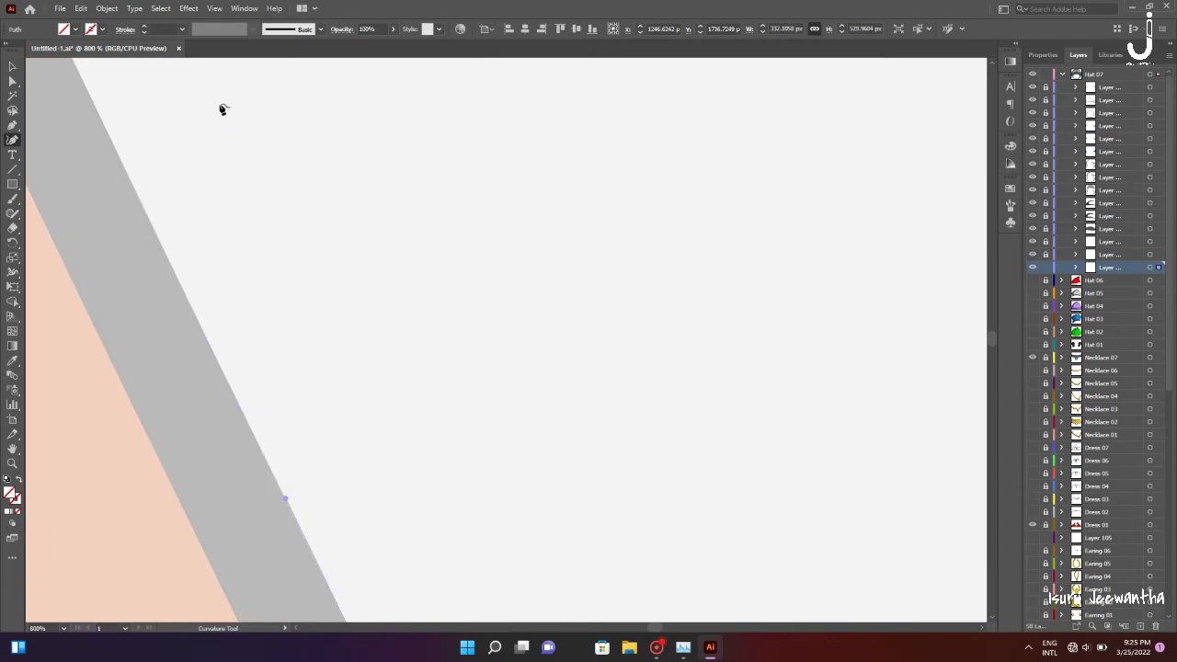
pyautogui.scroll(-5, 222, 109)
pyautogui.scroll(3, 126, 175)
pyautogui.scroll(-5, 221, 184)
pyautogui.hscroll(-2, 174, 242)
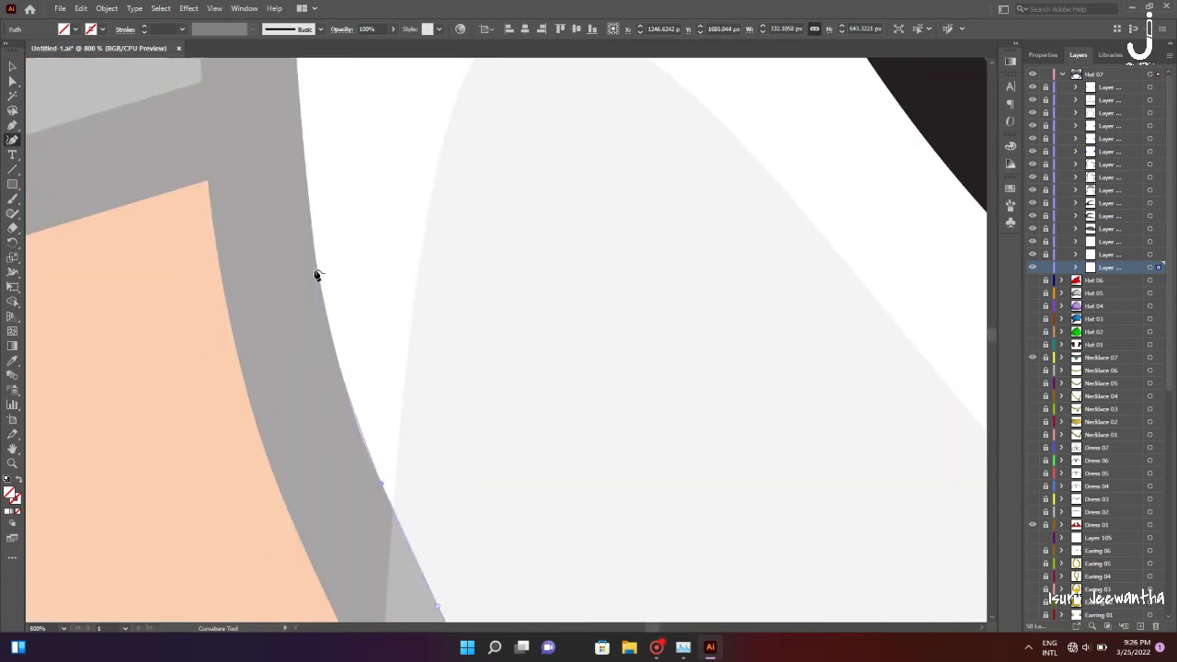
pyautogui.scroll(4, 304, 143)
pyautogui.scroll(3, 341, 168)
pyautogui.scroll(3, 348, 212)
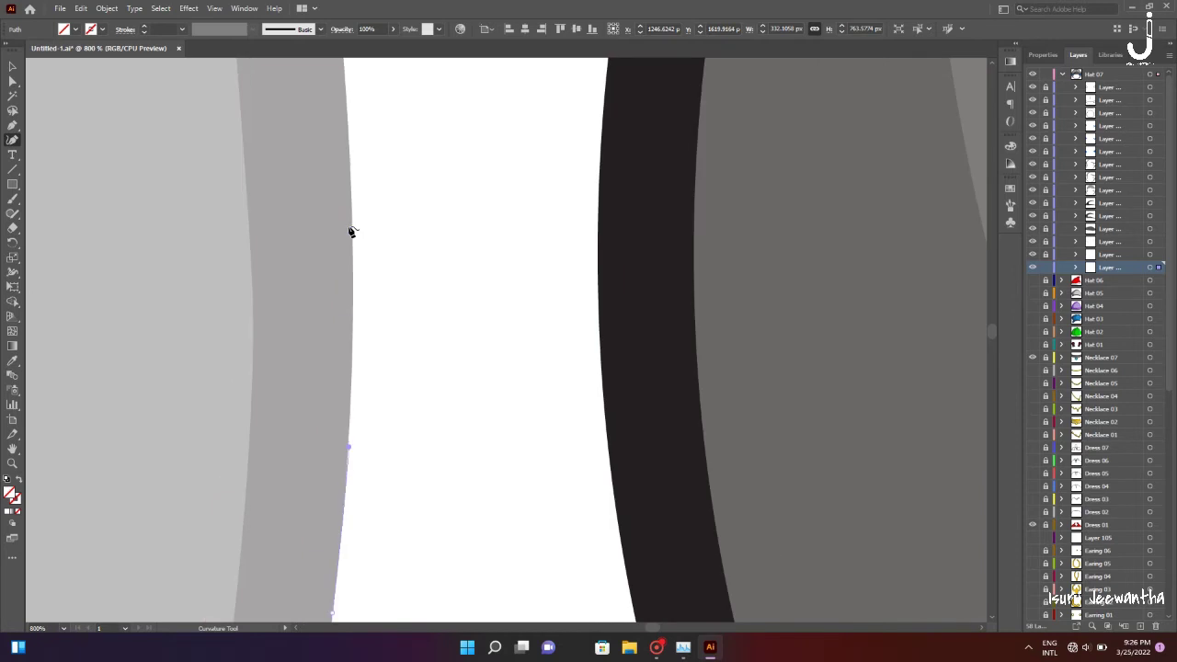
pyautogui.scroll(1, 338, 233)
pyautogui.scroll(3, 337, 233)
pyautogui.click(319, 345)
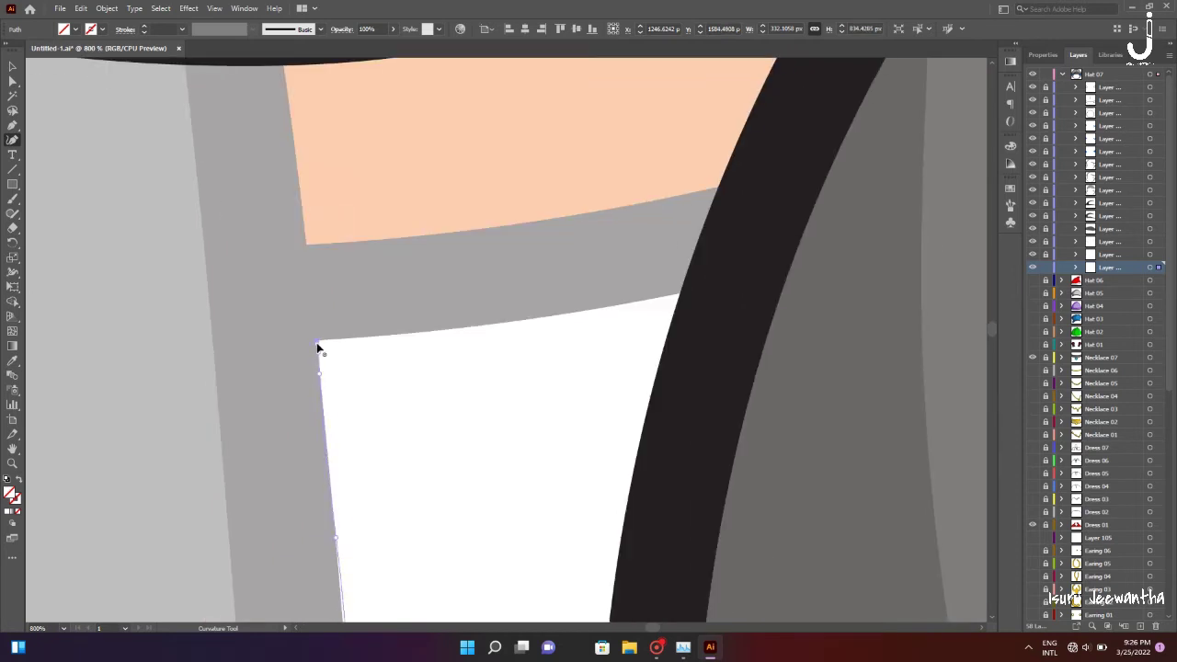
# Scroll up and down to review the traced right face edge
pyautogui.keyDown('alt'); pyautogui.scroll(-5, 542, 224); pyautogui.keyUp('alt')
pyautogui.keyDown('alt'); pyautogui.scroll(-5, 542, 223); pyautogui.keyUp('alt')
pyautogui.keyDown('alt'); pyautogui.scroll(-5, 589, 212); pyautogui.keyUp('alt')
pyautogui.keyDown('alt'); pyautogui.scroll(-6, 633, 197); pyautogui.keyUp('alt')
pyautogui.keyDown('alt'); pyautogui.scroll(6, 635, 197); pyautogui.keyUp('alt')
pyautogui.keyDown('alt'); pyautogui.scroll(3, 648, 216); pyautogui.keyUp('alt')
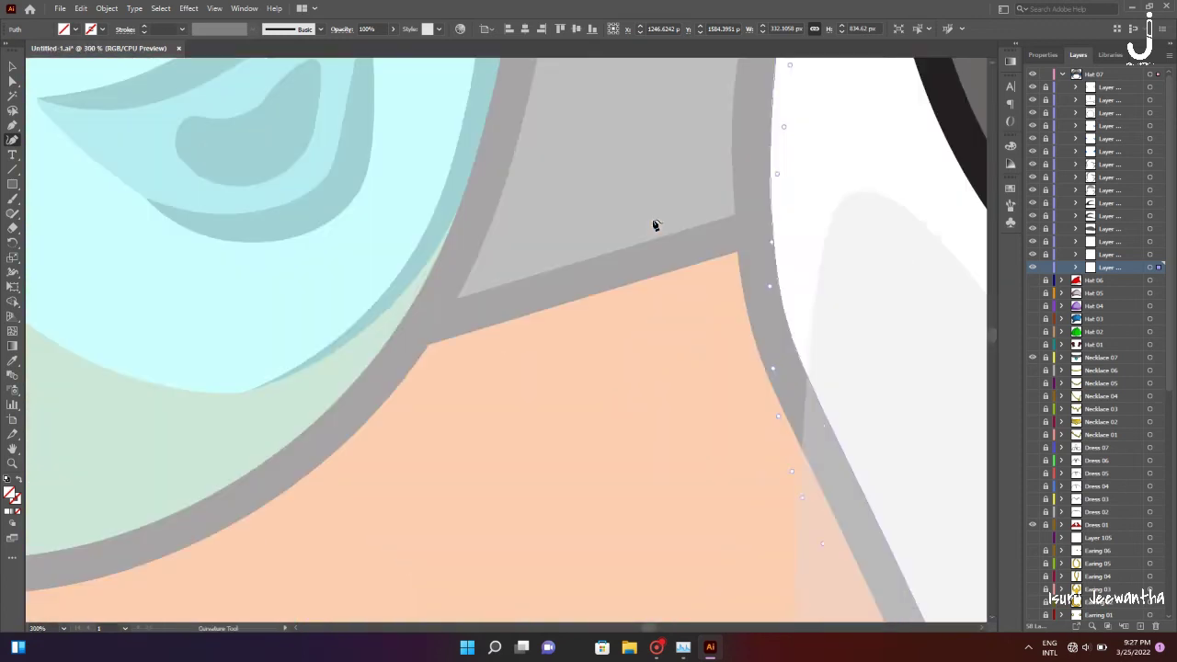
pyautogui.keyDown('alt'); pyautogui.scroll(2, 823, 327); pyautogui.keyUp('alt')
pyautogui.keyDown('alt'); pyautogui.scroll(-5, 872, 319); pyautogui.keyUp('alt')
pyautogui.keyDown('alt'); pyautogui.scroll(2, 679, 204); pyautogui.keyUp('alt')
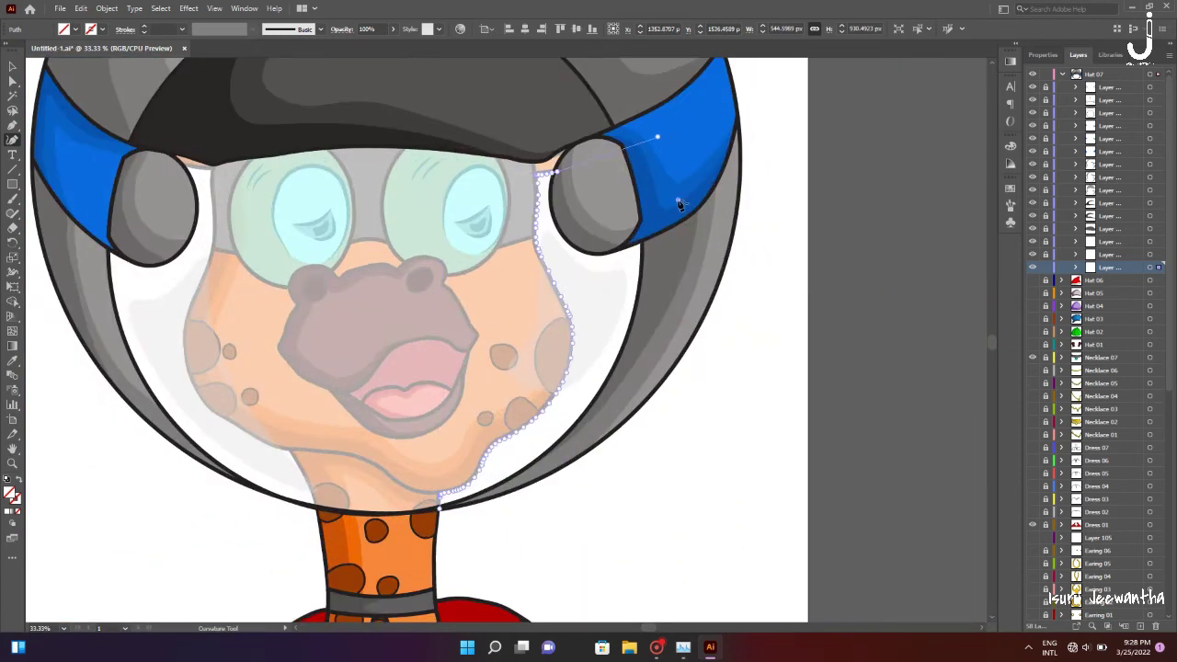
# Finish the face-edge path, deselect it, and save the document
pyautogui.press('v')
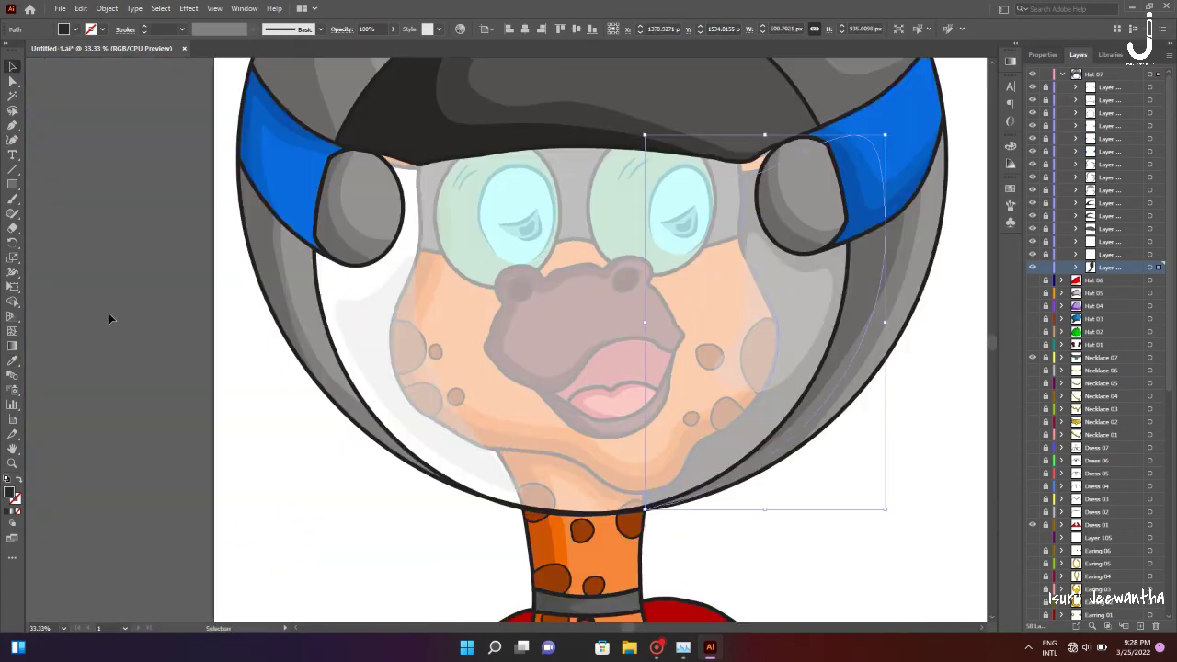
pyautogui.hotkey('ctrl', 'shift', 'a')
pyautogui.hotkey('ctrl', 's')
pyautogui.hotkey('ctrl', '+')
pyautogui.keyDown('alt'); pyautogui.scroll(2, 503, 625); pyautogui.keyUp('alt')
# Trace the shine shape with the Curvature tool up the helmet glass's left inner edge
pyautogui.hotkey('shift', '`')
pyautogui.click(546, 365)
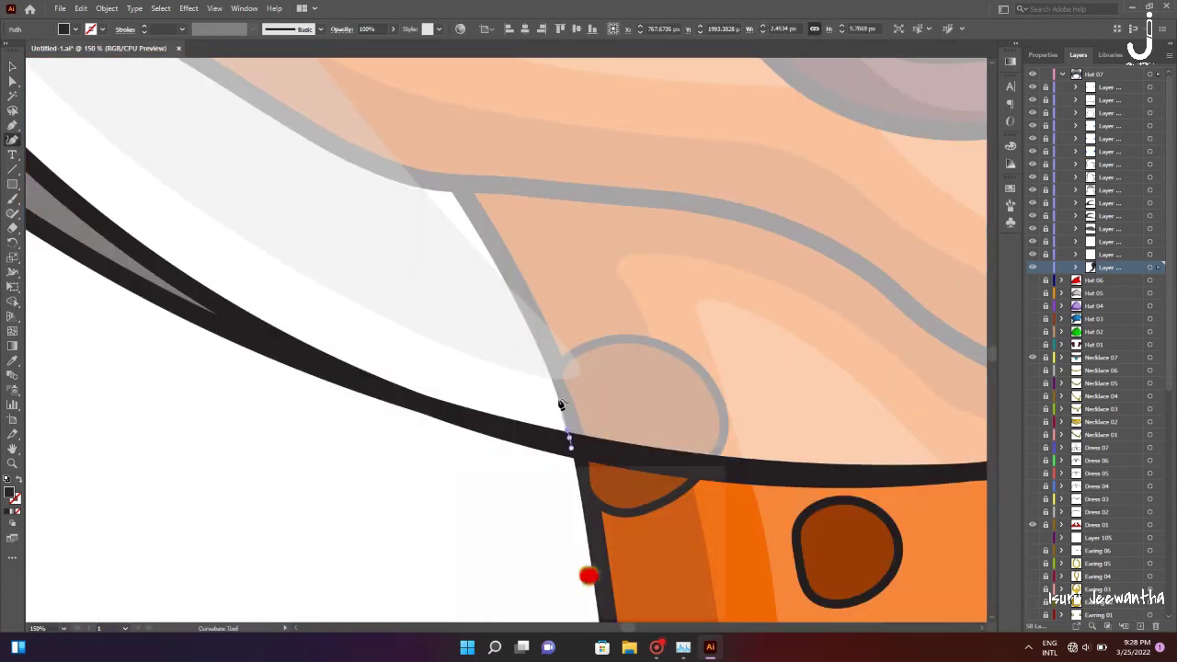
pyautogui.keyDown('alt'); pyautogui.scroll(3, 565, 416); pyautogui.keyUp('alt')
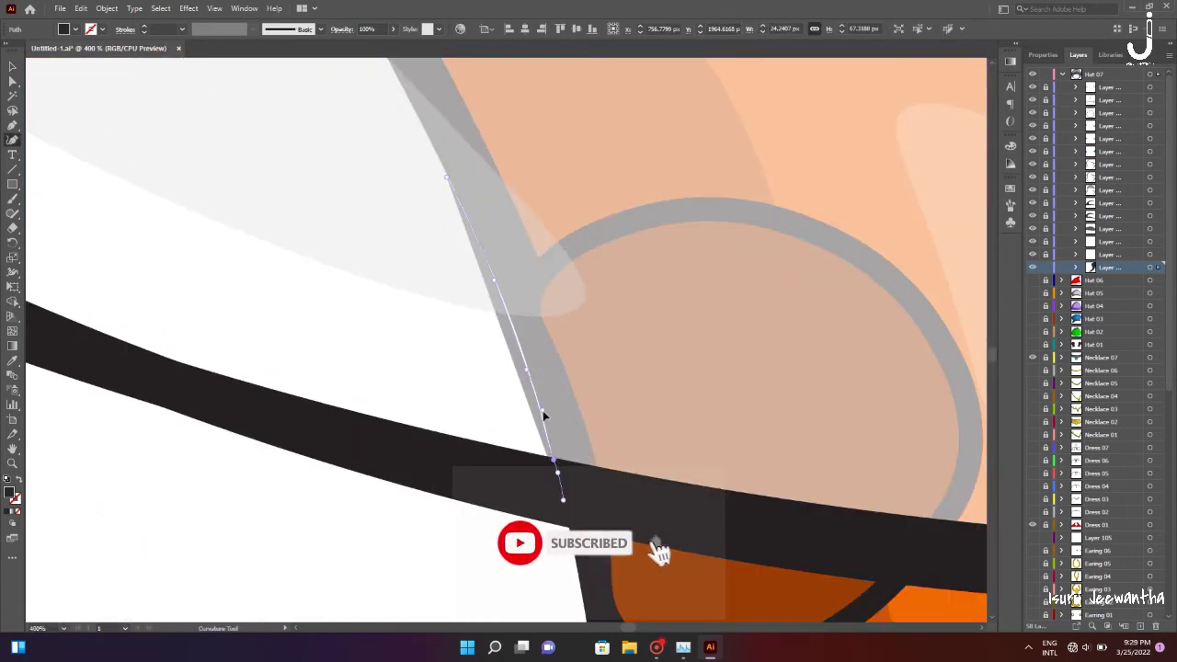
pyautogui.keyDown('alt'); pyautogui.scroll(2, 543, 414); pyautogui.keyUp('alt')
pyautogui.scroll(3, 431, 120)
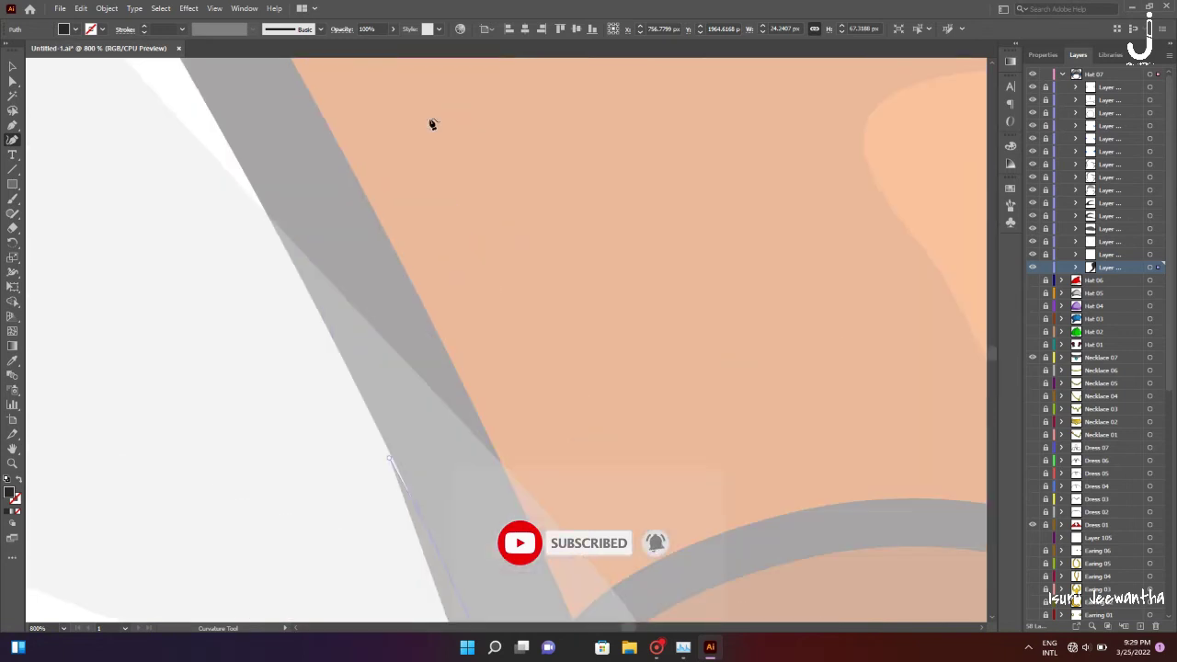
pyautogui.scroll(3, 211, 110)
pyautogui.click(288, 183)
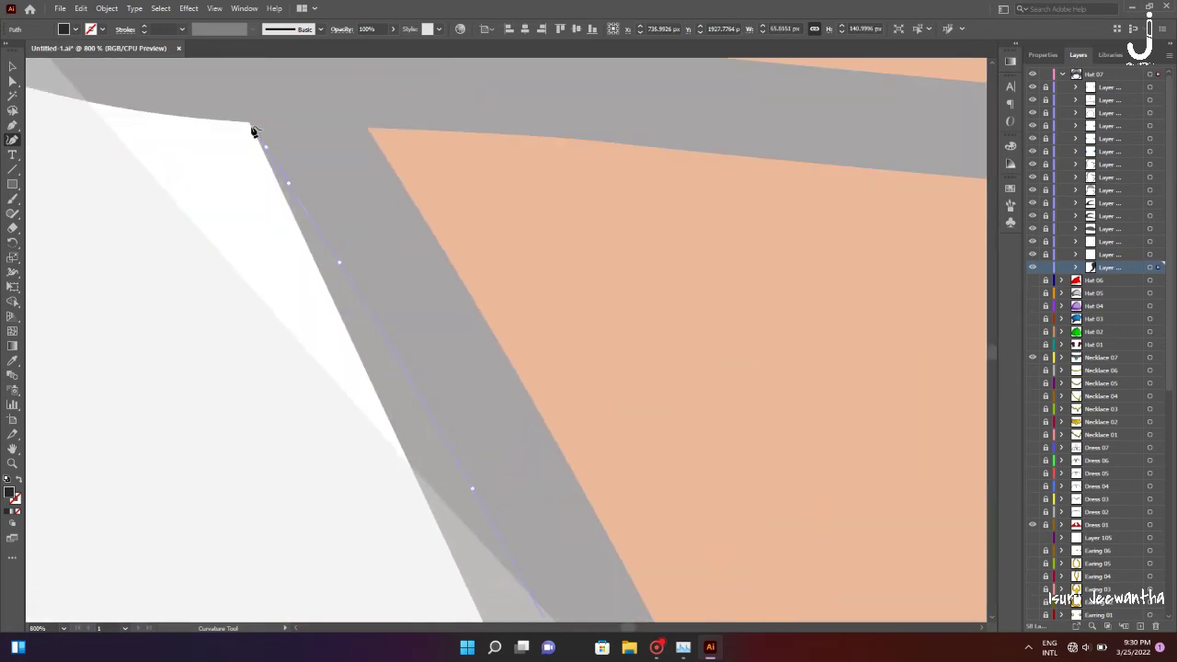
pyautogui.scroll(3, 123, 113)
pyautogui.click(498, 193)
pyautogui.scroll(3, 494, 190)
pyautogui.click(395, 297)
pyautogui.scroll(3, 95, 114)
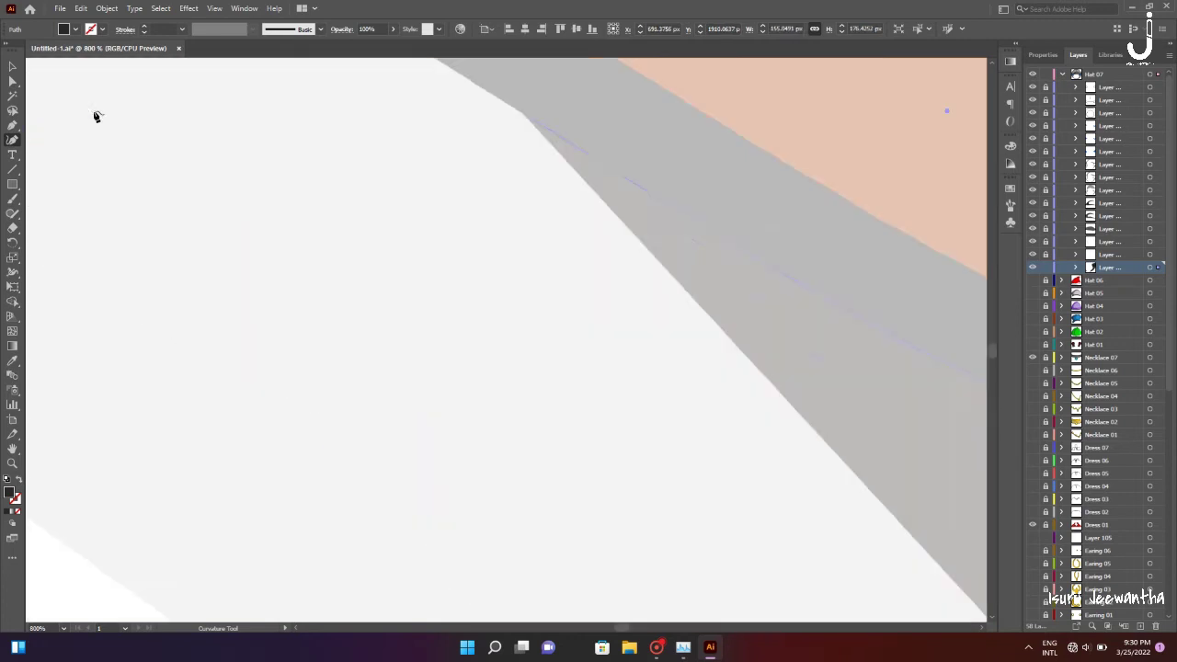
pyautogui.click(436, 303)
pyautogui.click(262, 193)
pyautogui.scroll(3, 89, 98)
pyautogui.click(347, 335)
pyautogui.click(233, 250)
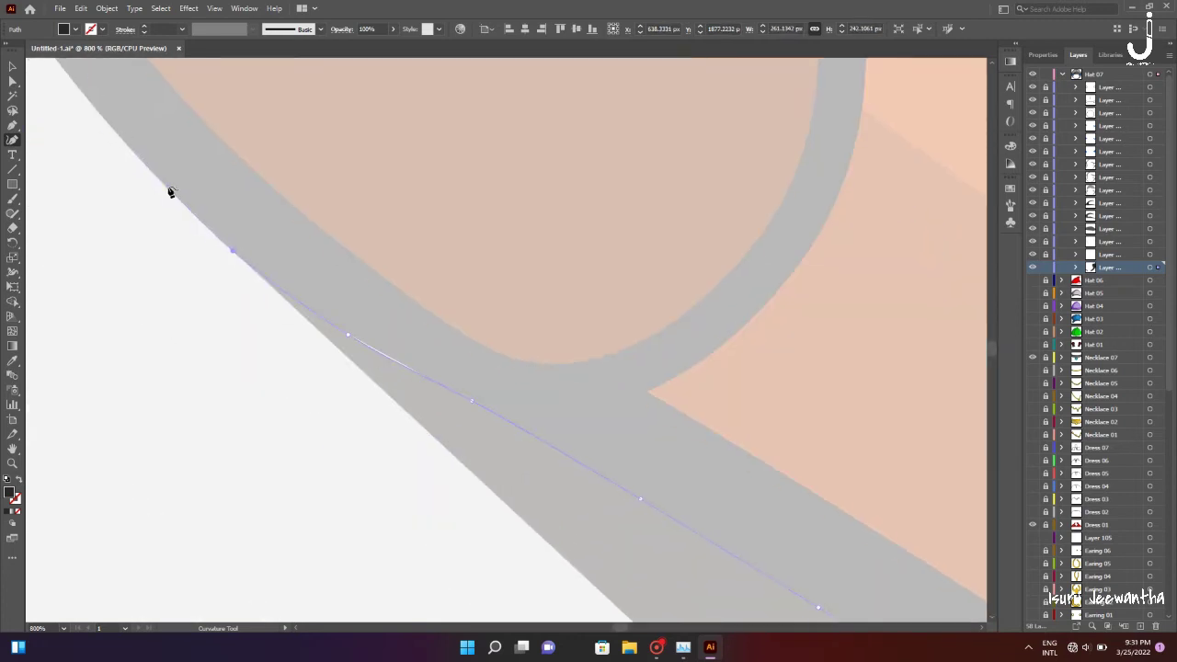
pyautogui.scroll(3, 79, 86)
pyautogui.scroll(3, 210, 205)
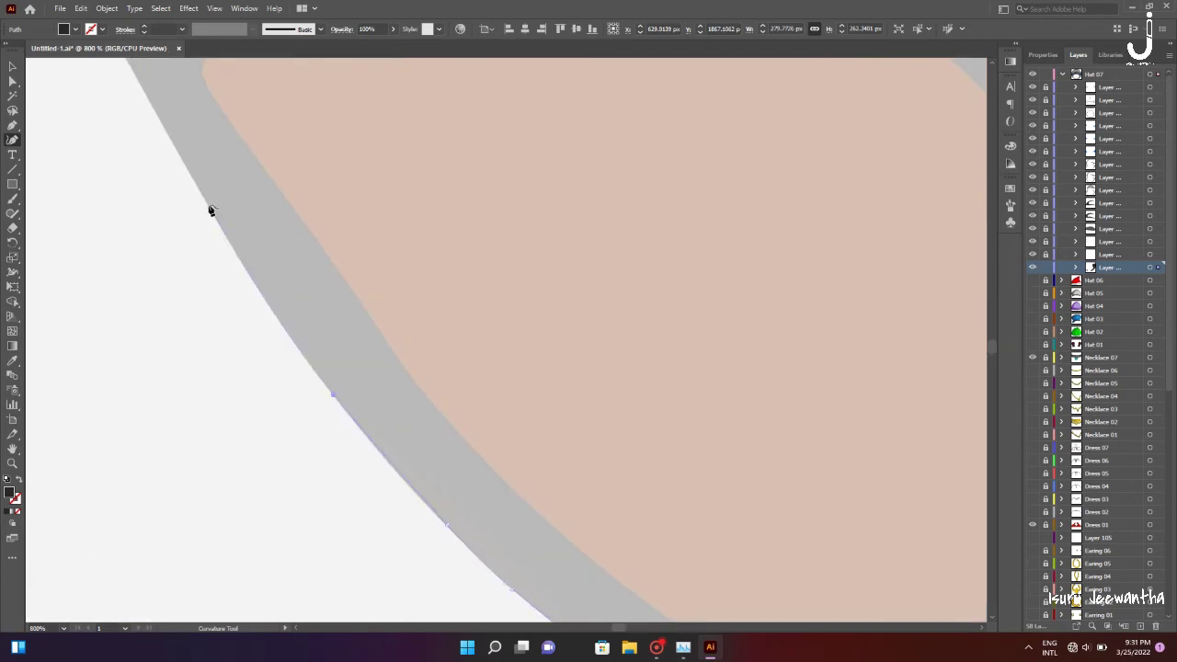
pyautogui.scroll(3, 308, 187)
pyautogui.scroll(3, 273, 100)
pyautogui.scroll(3, 669, 401)
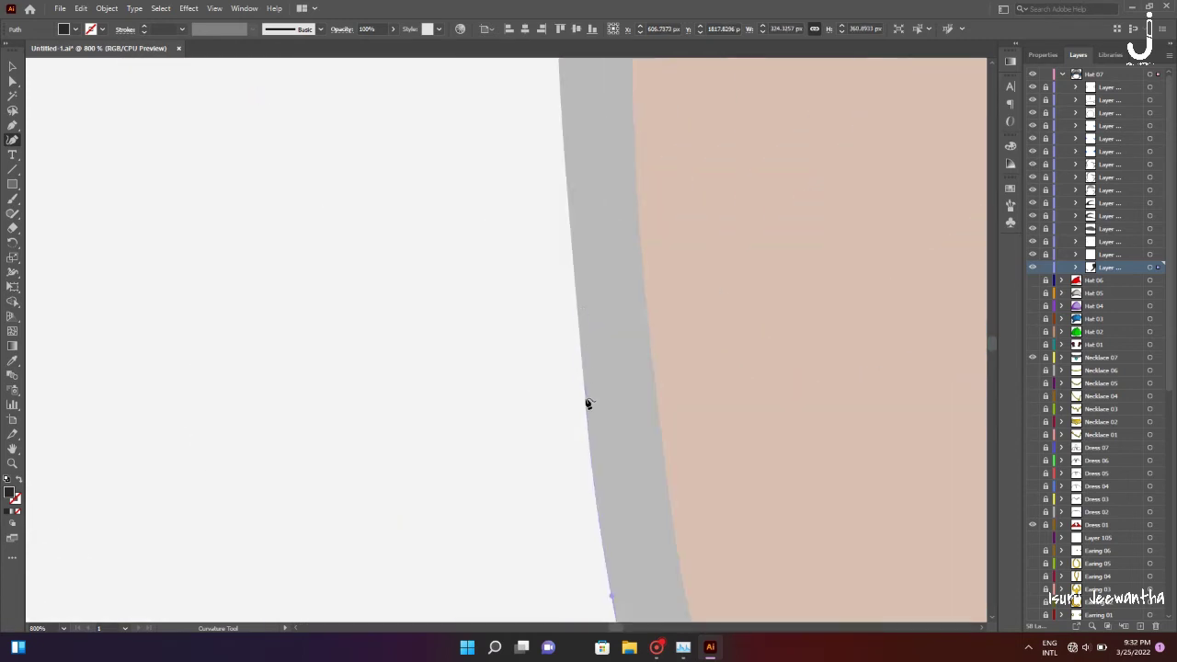
pyautogui.scroll(3, 554, 163)
# Complete the shine shape's top edge back to the helmet rim, then fit the artboard
pyautogui.click(615, 82)
pyautogui.scroll(3, 615, 82)
pyautogui.scroll(3, 395, 242)
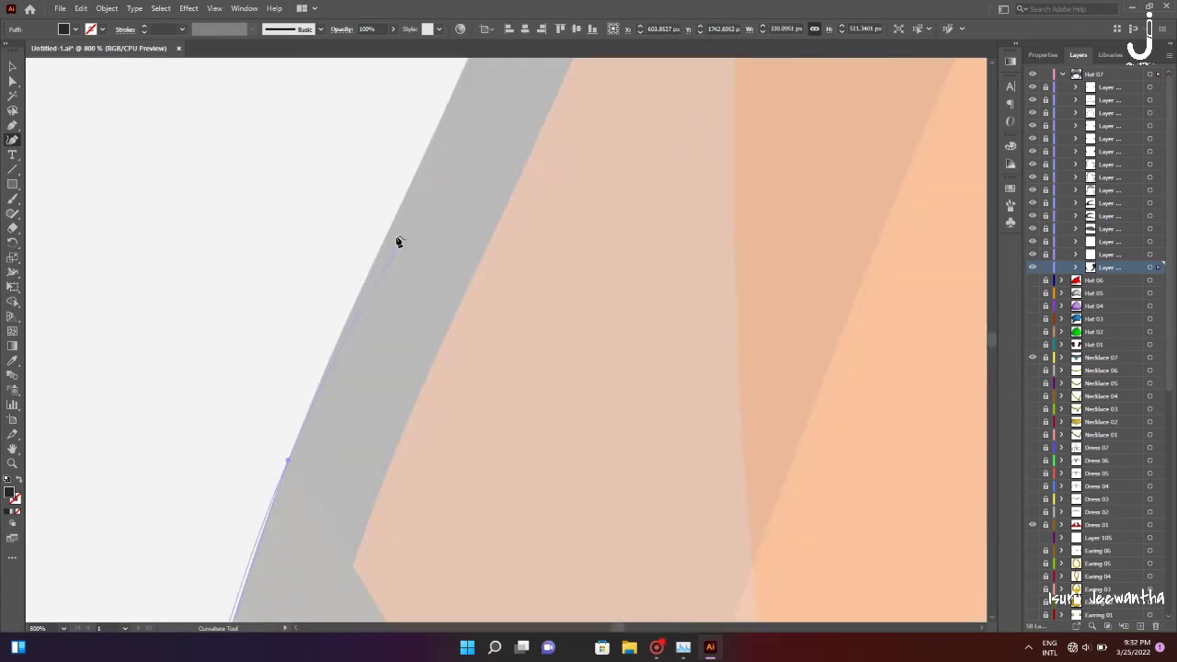
pyautogui.scroll(3, 589, 140)
pyautogui.scroll(3, 516, 306)
pyautogui.scroll(3, 604, 100)
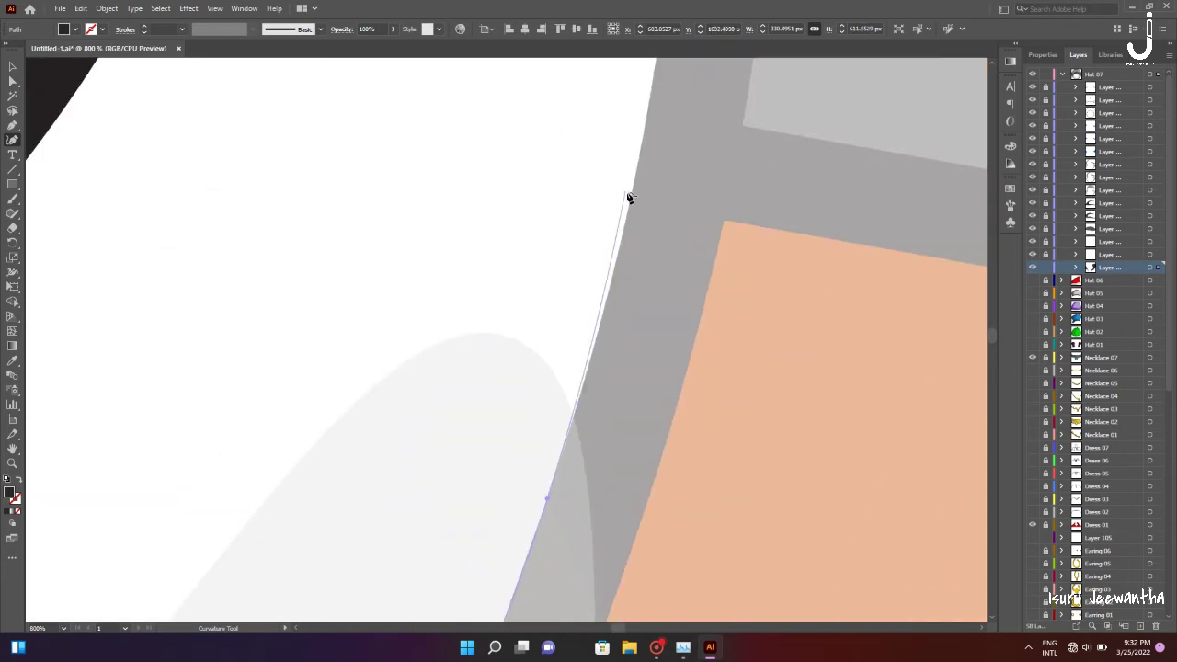
pyautogui.scroll(3, 628, 194)
pyautogui.scroll(3, 686, 253)
pyautogui.scroll(3, 665, 221)
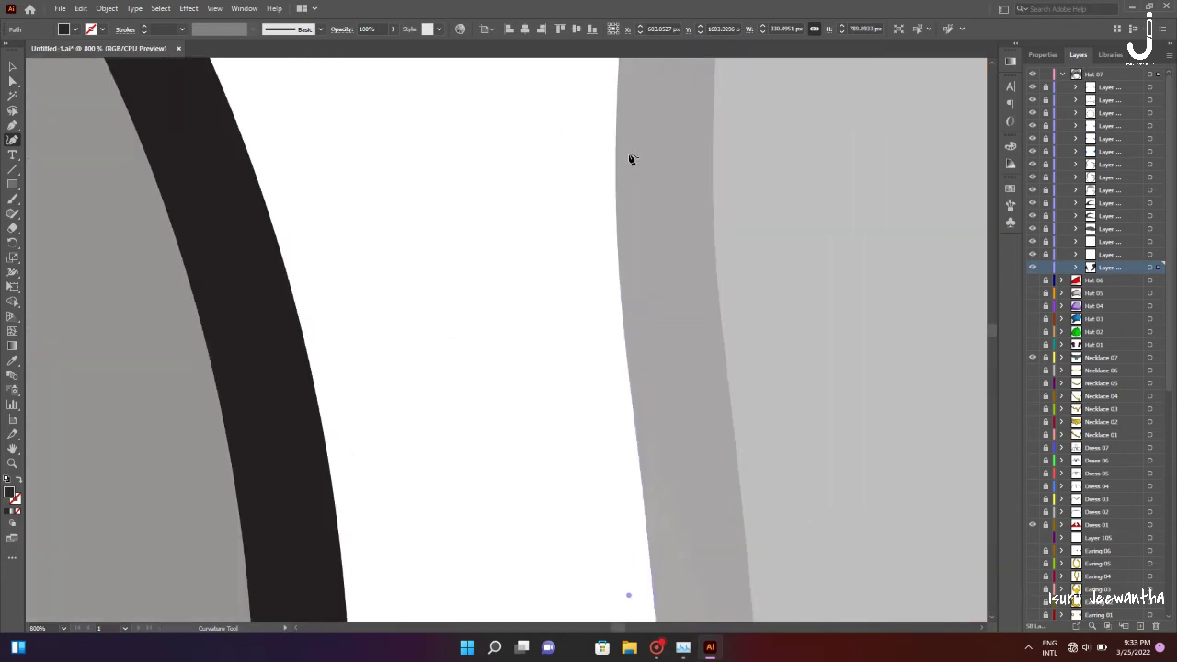
pyautogui.scroll(3, 631, 157)
pyautogui.click(615, 373)
pyautogui.click(626, 193)
pyautogui.click(636, 95)
pyautogui.click(521, 92)
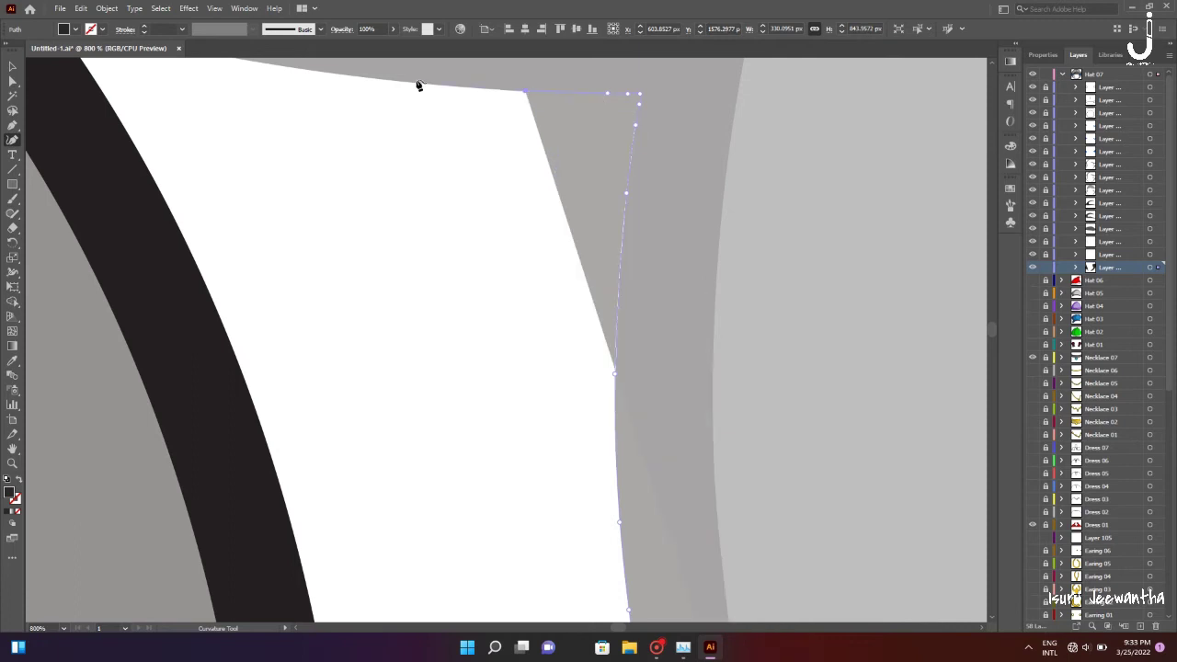
pyautogui.click(410, 85)
pyautogui.scroll(3, 415, 84)
pyautogui.click(547, 356)
pyautogui.click(424, 331)
pyautogui.scroll(-8, 118, 263)
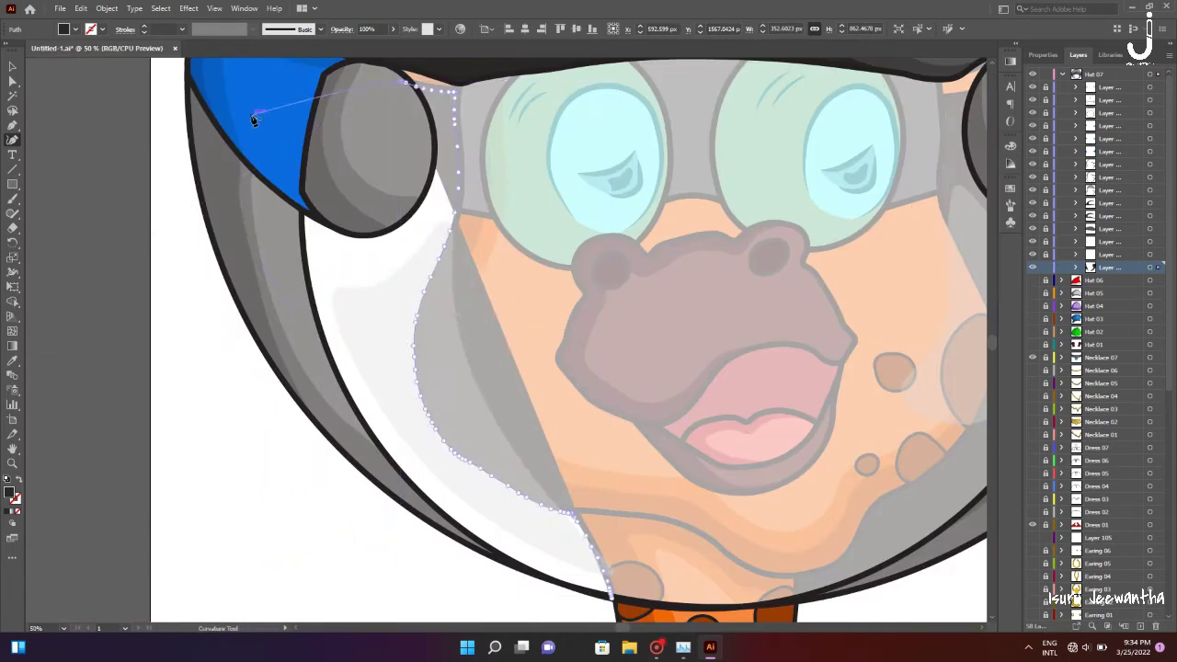
pyautogui.click(616, 602)
pyautogui.click(13, 81)
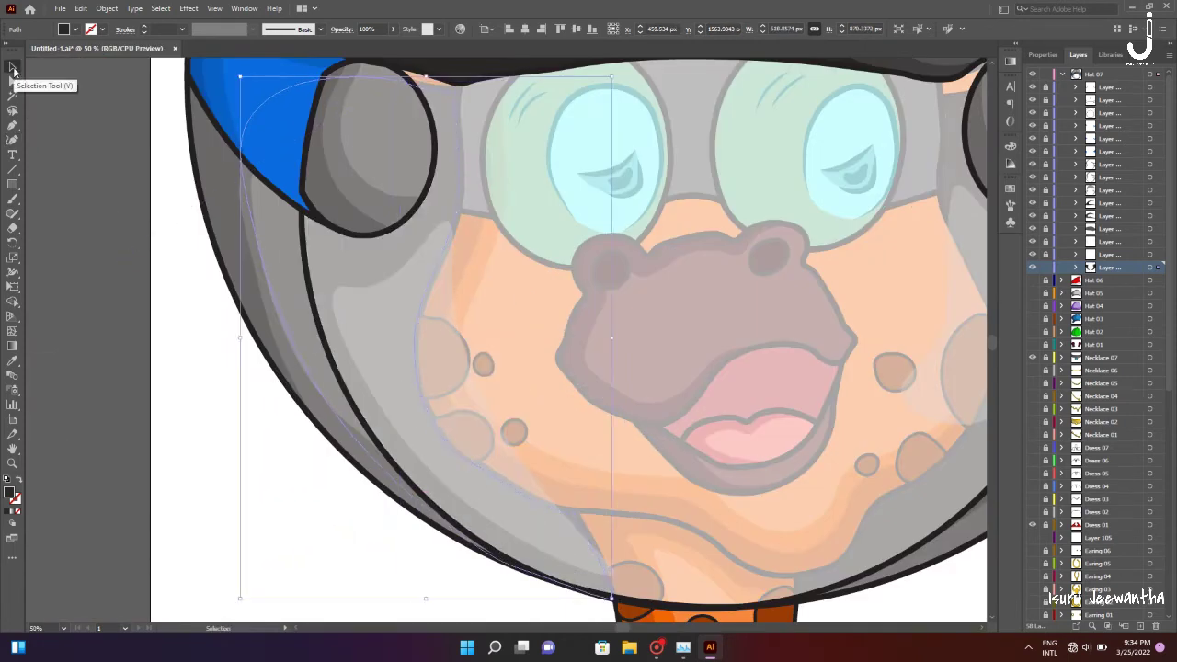
pyautogui.hotkey('ctrl', '0')
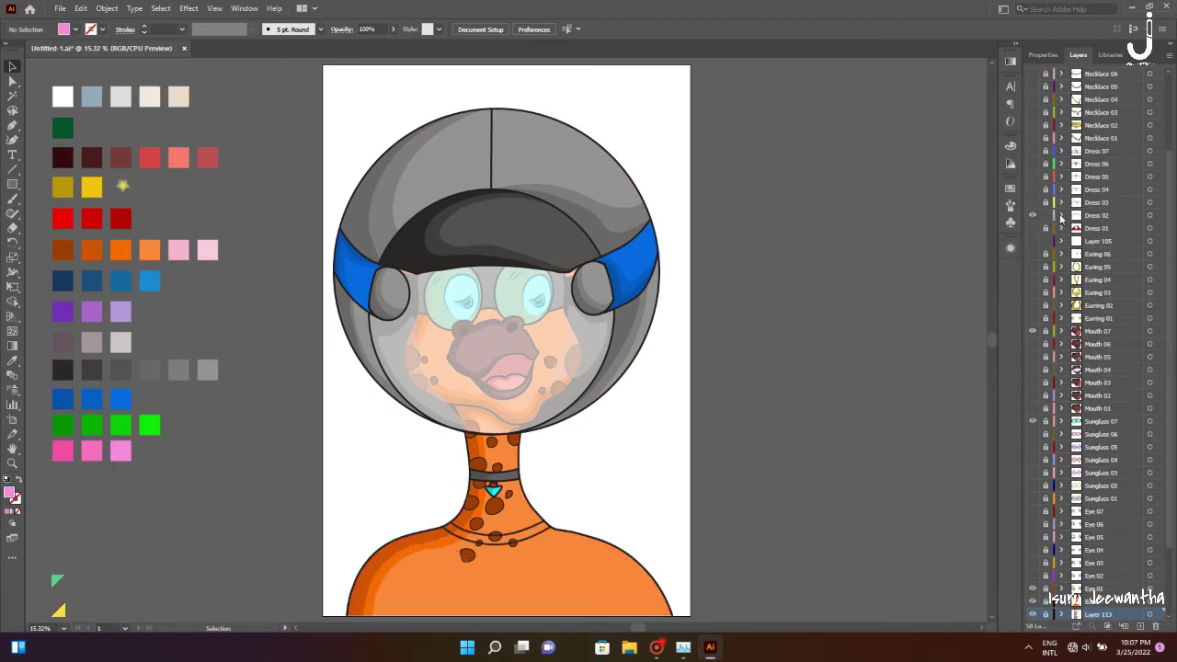
# Draw a dark neckband along the necklace line on a Dress 02 sublayer
pyautogui.click(1060, 217)
pyautogui.hotkey('ctrl', '=')
pyautogui.hotkey('ctrl', '=')
pyautogui.hotkey('shift', '`')
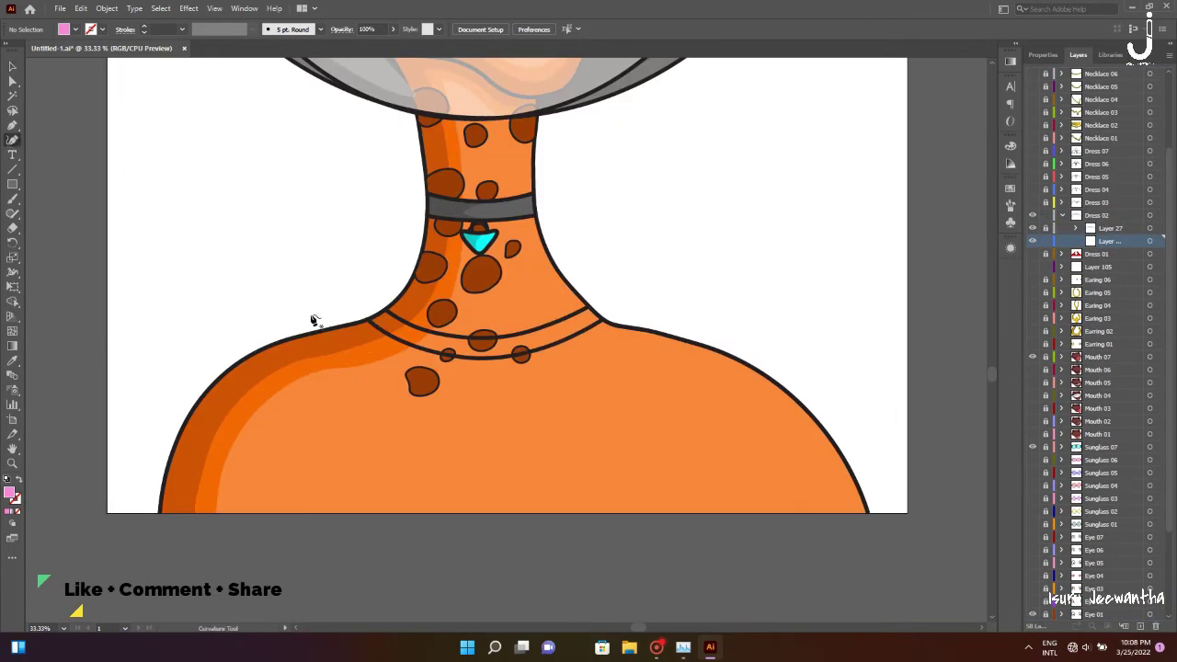
pyautogui.click(519, 354)
pyautogui.click(483, 350)
pyautogui.scroll(2, 394, 317)
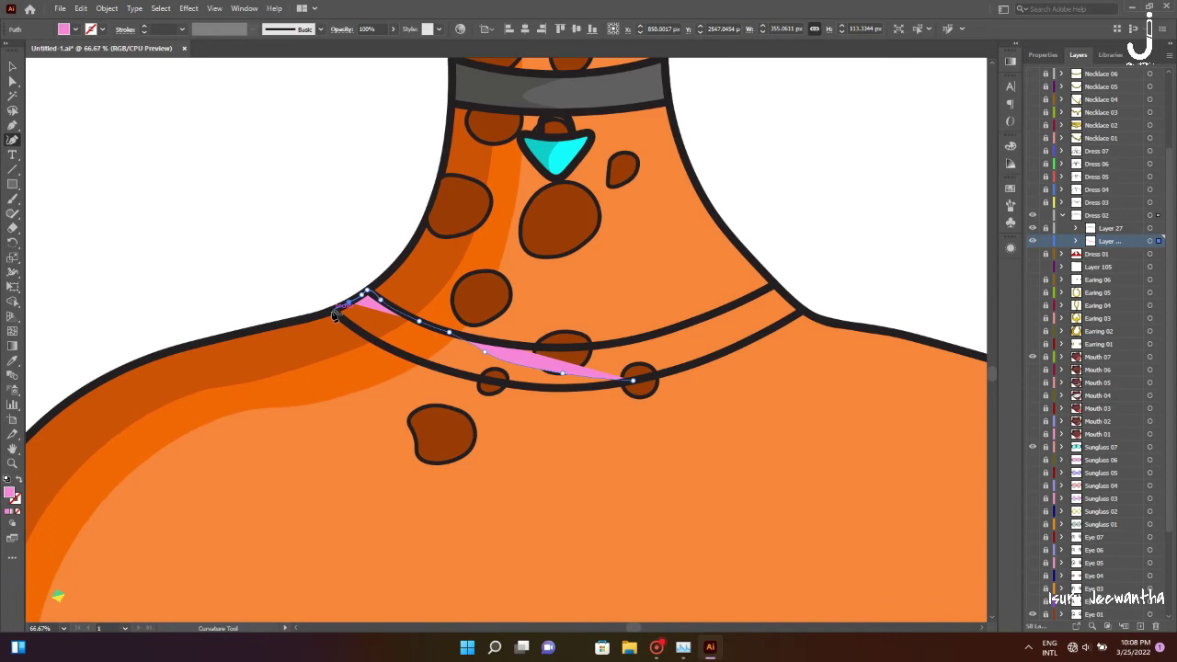
pyautogui.click(339, 315)
pyautogui.press('v')
pyautogui.hotkey('ctrl', '0')
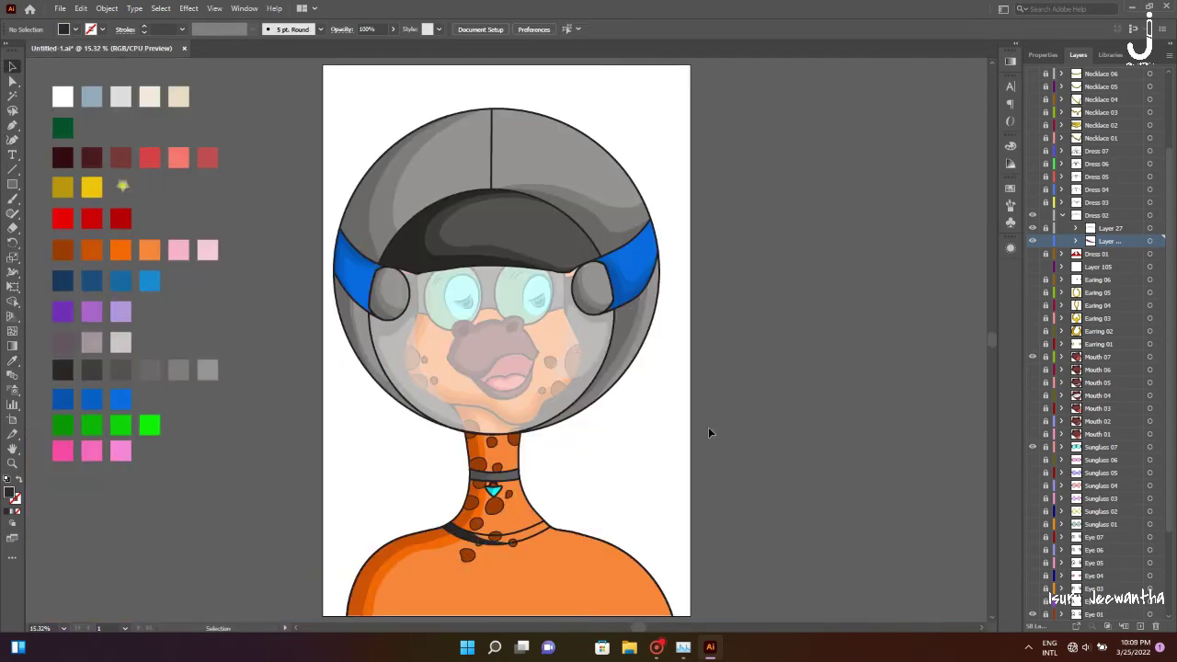
pyautogui.hotkey('ctrl', '=')
pyautogui.hotkey('ctrl', '=')
pyautogui.scroll(-5, 599, 452)
# Draw a narrow dark shading band along the left shoulder with the Pen tool
pyautogui.press('p')
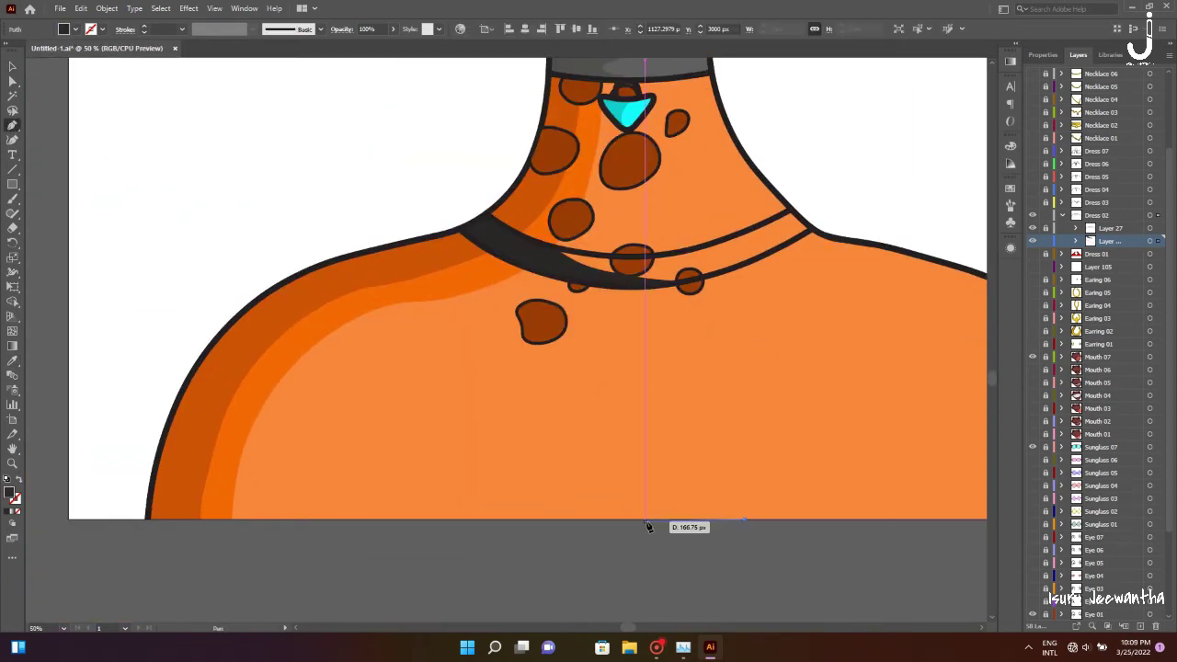
pyautogui.click(201, 516)
pyautogui.click(148, 517)
pyautogui.click(13, 140)
pyautogui.click(185, 383)
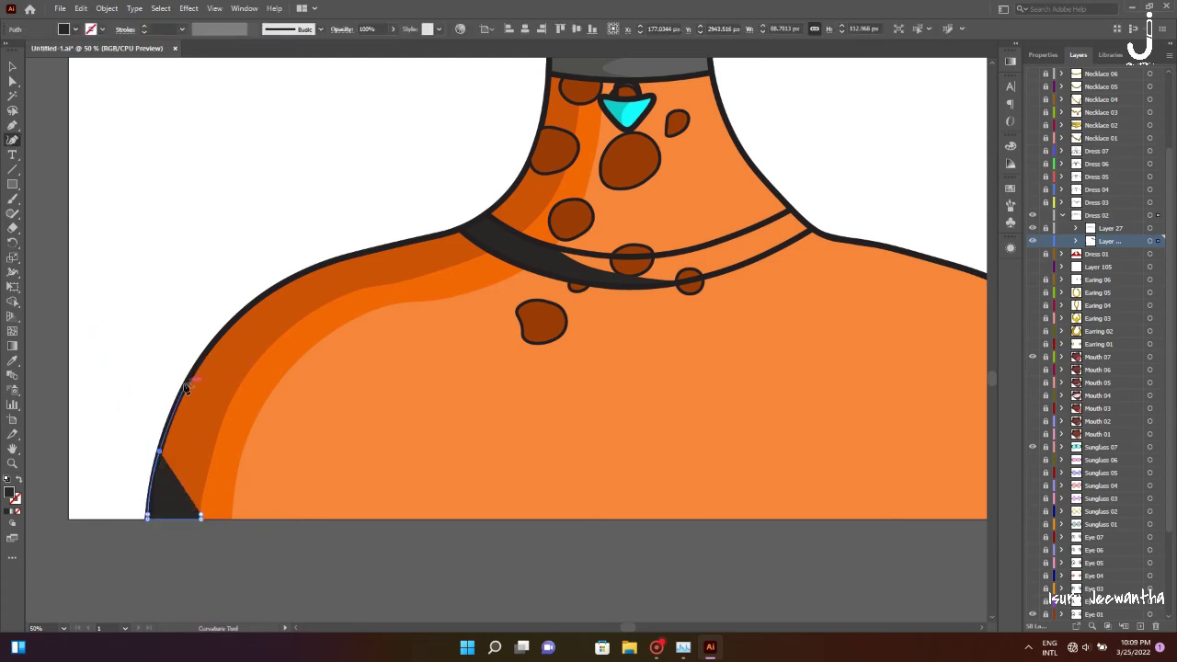
pyautogui.click(224, 328)
pyautogui.click(290, 278)
pyautogui.click(336, 261)
pyautogui.click(393, 244)
pyautogui.click(447, 233)
pyautogui.click(488, 249)
pyautogui.click(473, 260)
pyautogui.click(414, 279)
pyautogui.click(355, 294)
pyautogui.click(200, 517)
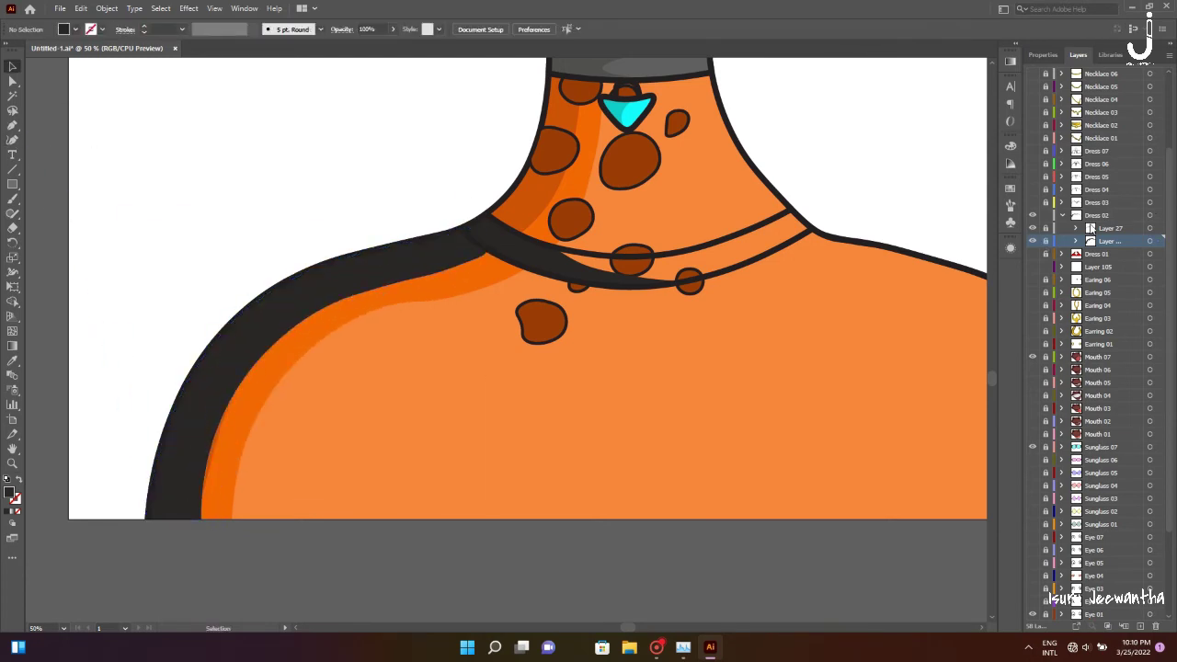
# Draw a shoulder strap shape from the shoulder bottom up to the neckline
pyautogui.click(232, 517)
pyautogui.click(185, 517)
pyautogui.click(193, 452)
pyautogui.click(223, 383)
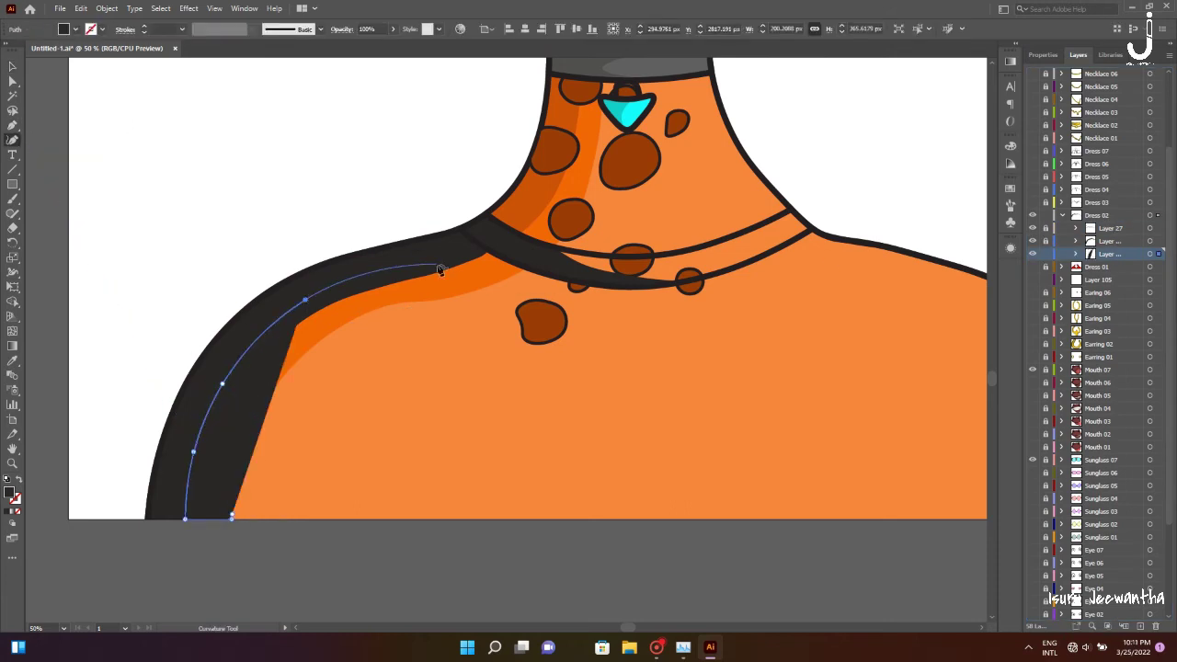
pyautogui.click(304, 299)
pyautogui.click(437, 266)
pyautogui.click(527, 239)
pyautogui.click(630, 255)
pyautogui.click(739, 266)
pyautogui.click(703, 277)
pyautogui.click(639, 287)
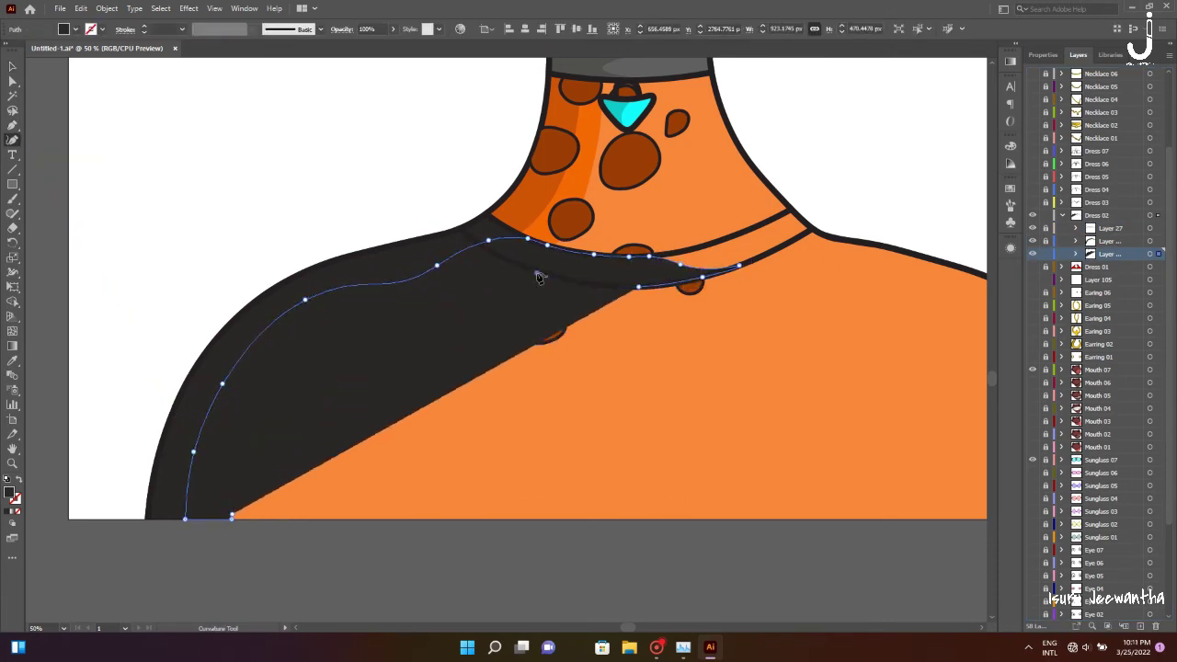
pyautogui.click(526, 270)
pyautogui.click(465, 299)
pyautogui.click(341, 329)
pyautogui.click(232, 517)
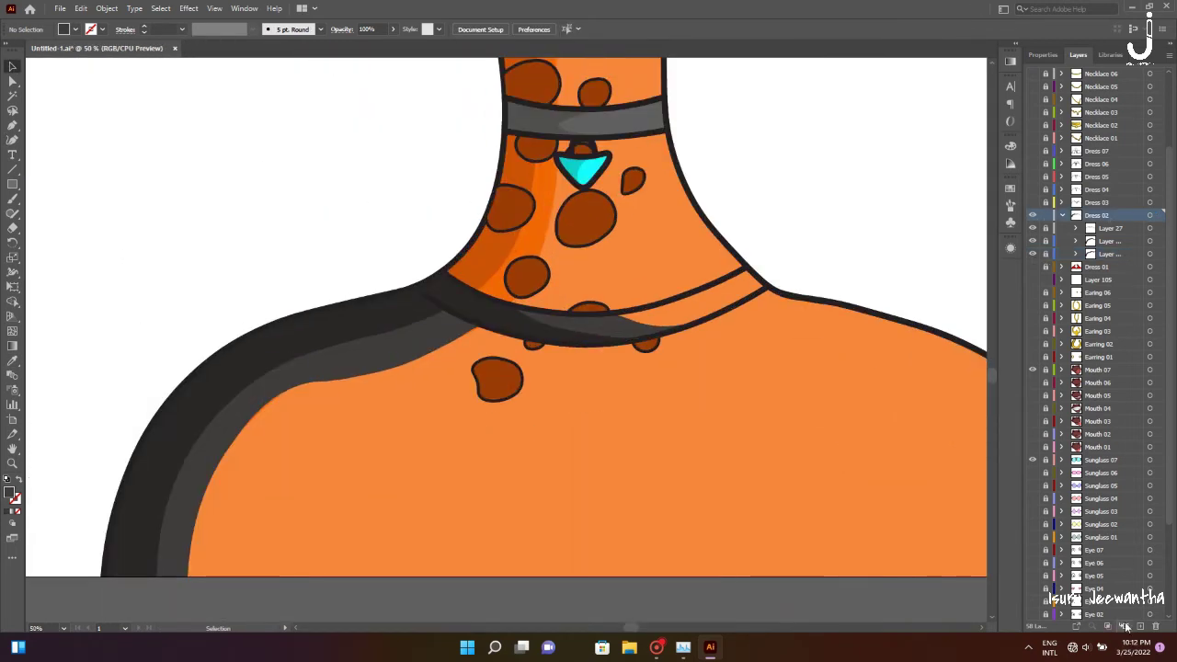
# Add a new Dress 02 sublayer and begin tracing the shirt body outline across the shoulders
pyautogui.click(1126, 626)
pyautogui.press('p')
pyautogui.hscroll(4, 644, 368)
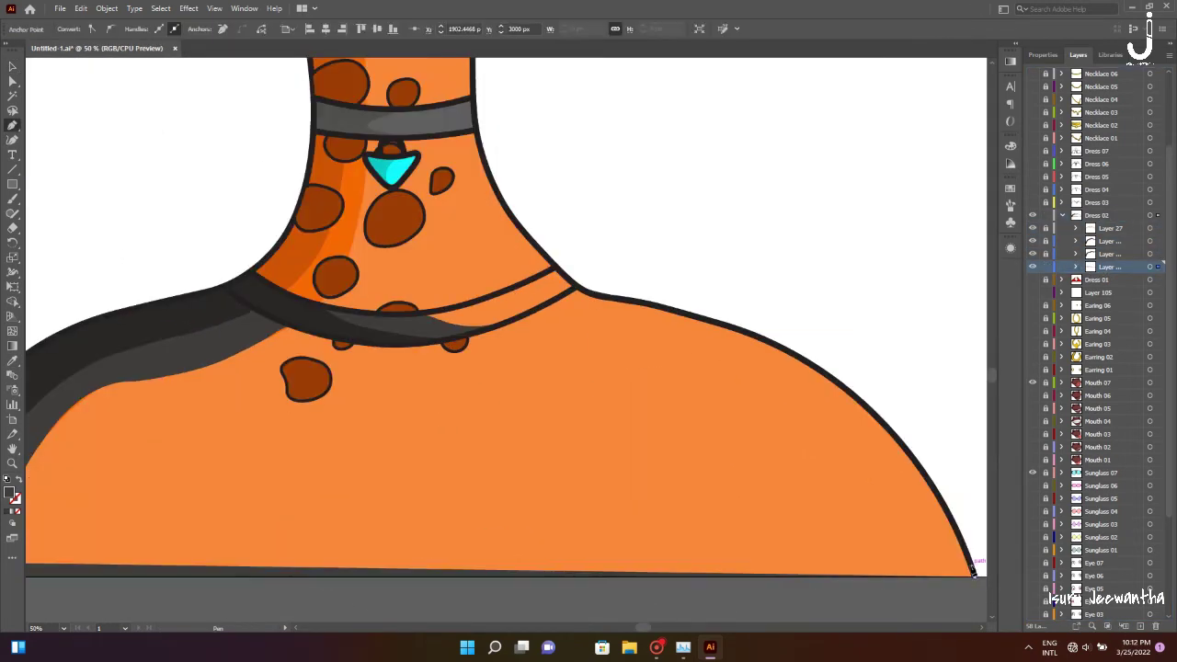
pyautogui.hotkey('shift', '`')
pyautogui.click(886, 426)
pyautogui.click(807, 361)
pyautogui.click(697, 317)
pyautogui.click(625, 300)
pyautogui.click(589, 292)
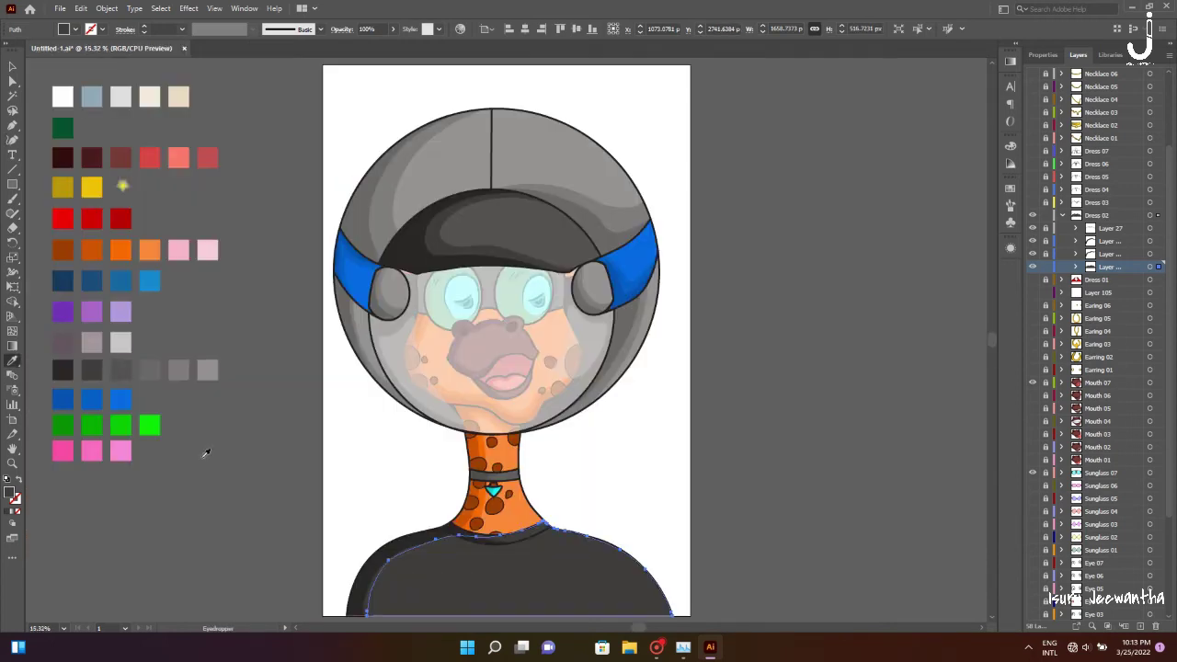
# Draw a small gradient-filled dot and place several copies onto the shirt
pyautogui.press('l')
pyautogui.moveTo(227, 428); pyautogui.dragTo(247, 448)
pyautogui.click(1010, 64)
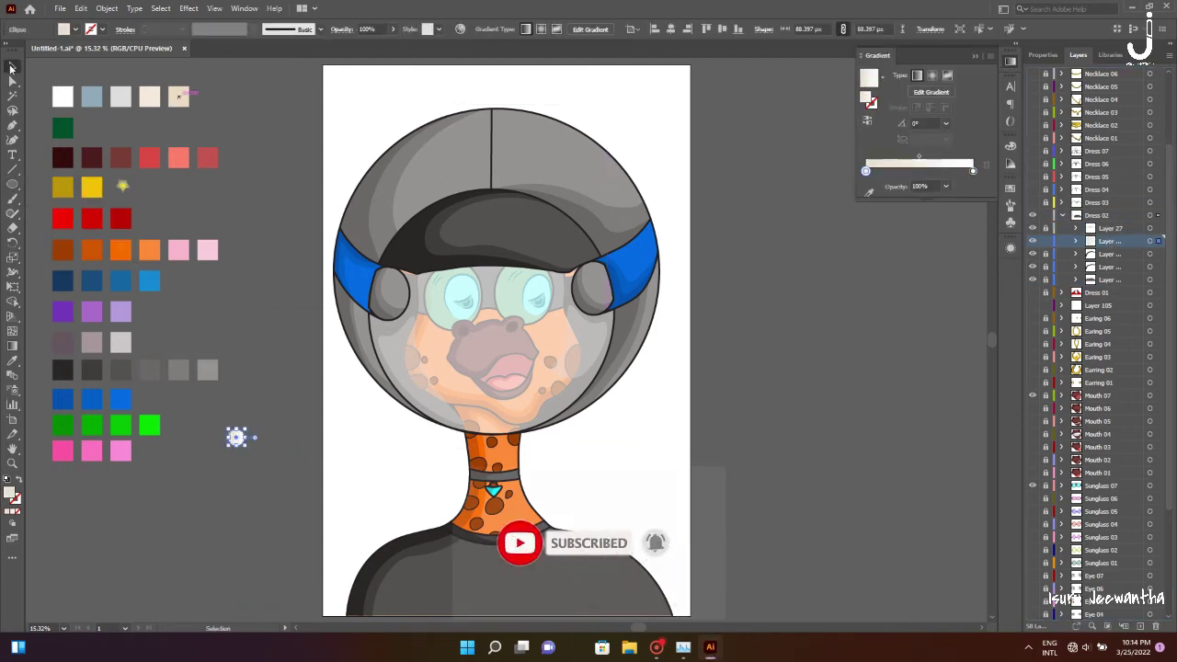
pyautogui.press('v')
pyautogui.moveTo(237, 438)
pyautogui.mouseDown()
pyautogui.moveTo(504, 397)
pyautogui.moveTo(399, 554)
pyautogui.mouseUp()
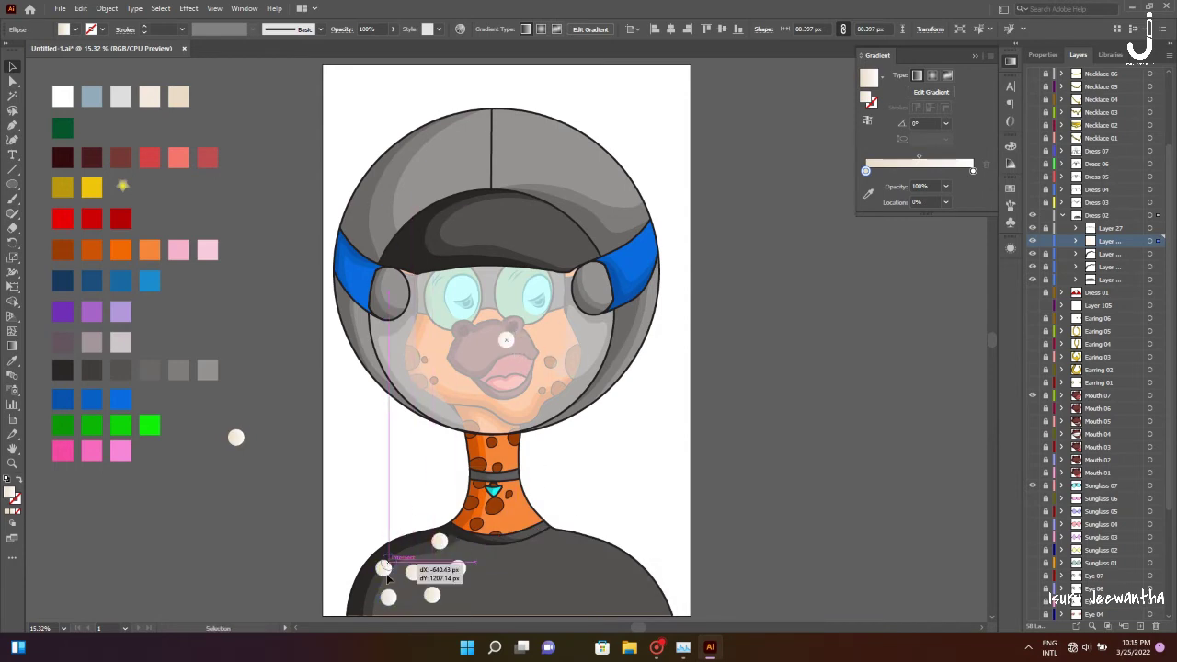
pyautogui.moveTo(506, 342)
pyautogui.mouseDown()
pyautogui.moveTo(407, 542)
pyautogui.moveTo(552, 572)
pyautogui.moveTo(570, 596)
pyautogui.mouseUp()
pyautogui.click(791, 449)
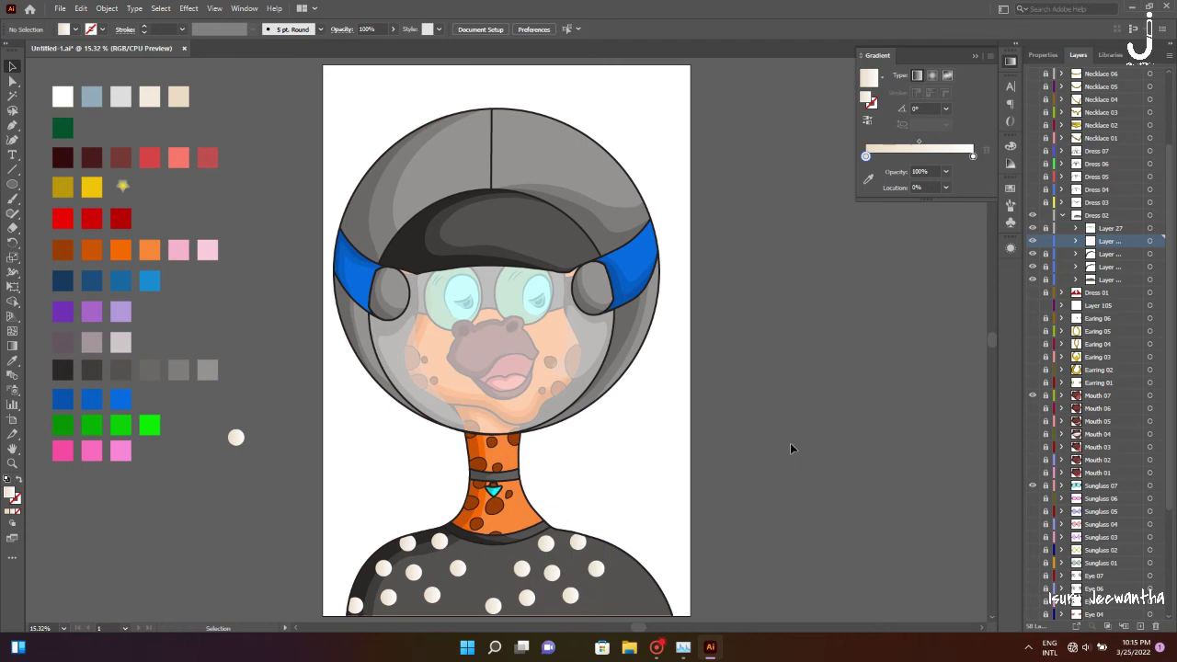
pyautogui.press('a')
pyautogui.moveTo(510, 559); pyautogui.dragTo(561, 598)
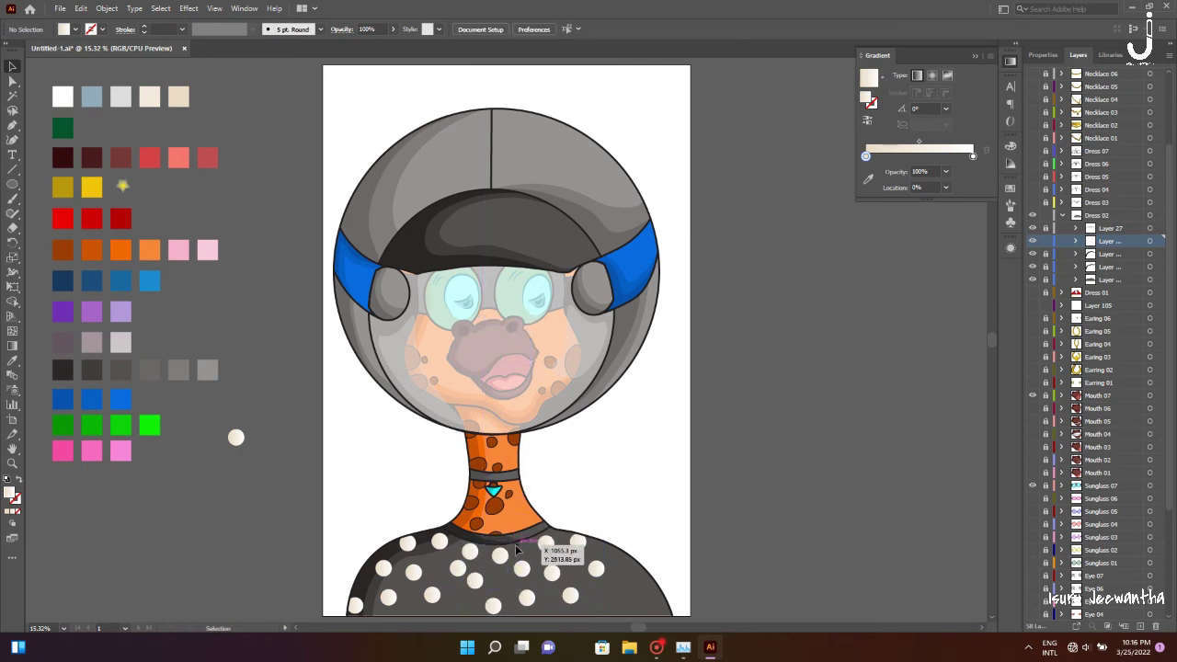
pyautogui.moveTo(486, 581); pyautogui.dragTo(466, 600)
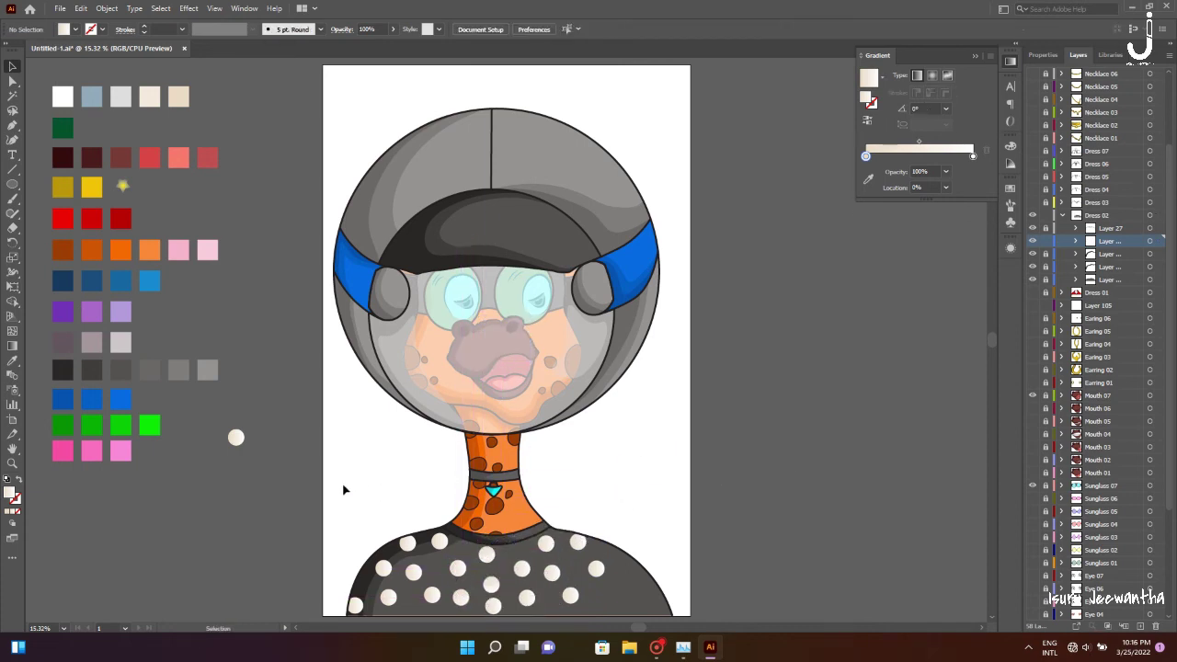
pyautogui.scroll(-2, 233, 443)
# Spray dot symbols across the shirt and shrink them with the Symbol Sizer
pyautogui.click(12, 390)
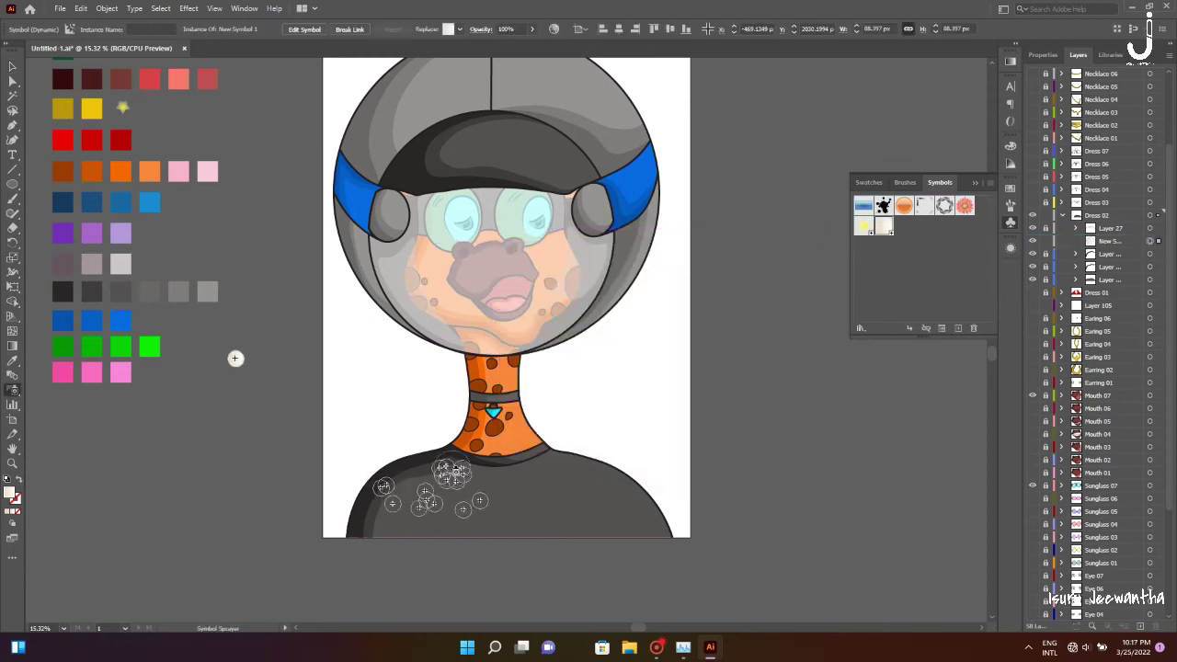
pyautogui.moveTo(451, 471); pyautogui.dragTo(618, 512)
pyautogui.click(81, 393)
pyautogui.moveTo(487, 413); pyautogui.dragTo(476, 444)
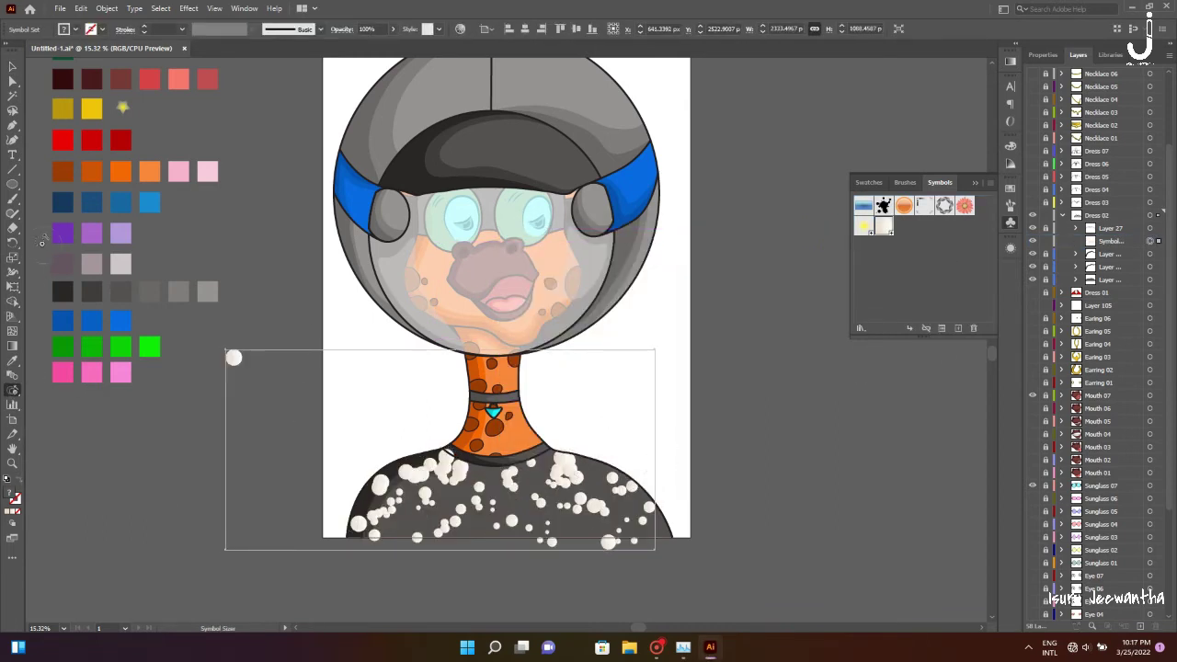
pyautogui.hotkey('shift', 'm')
pyautogui.scroll(4, 276, 296)
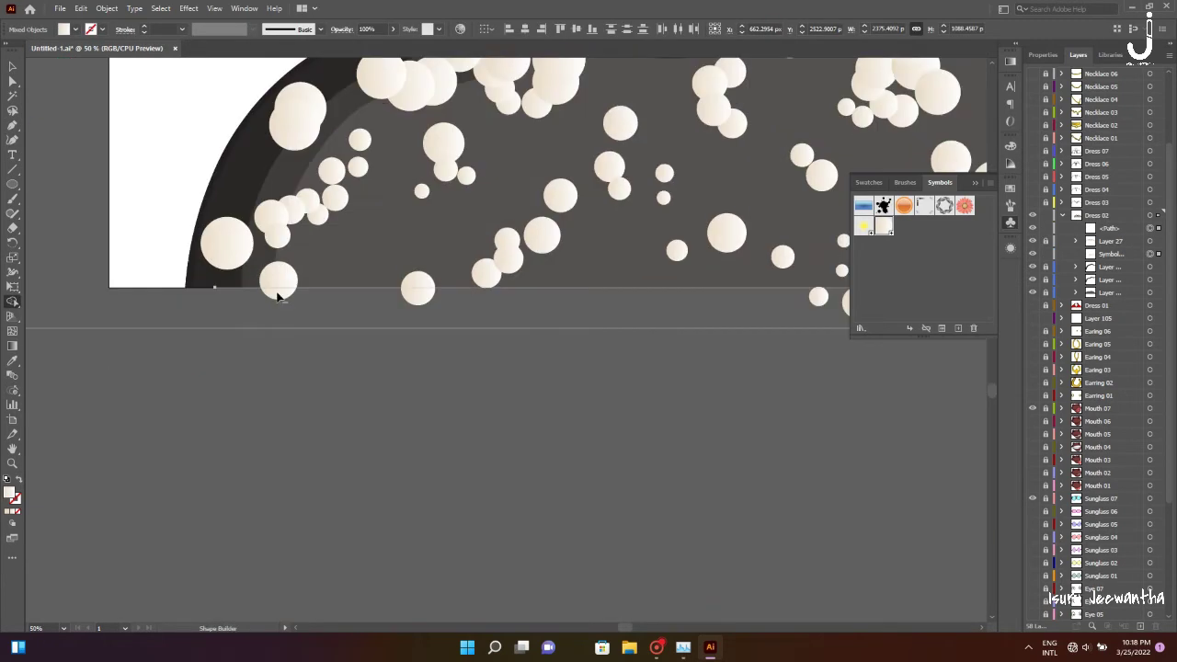
pyautogui.scroll(-4, 434, 342)
pyautogui.press('v')
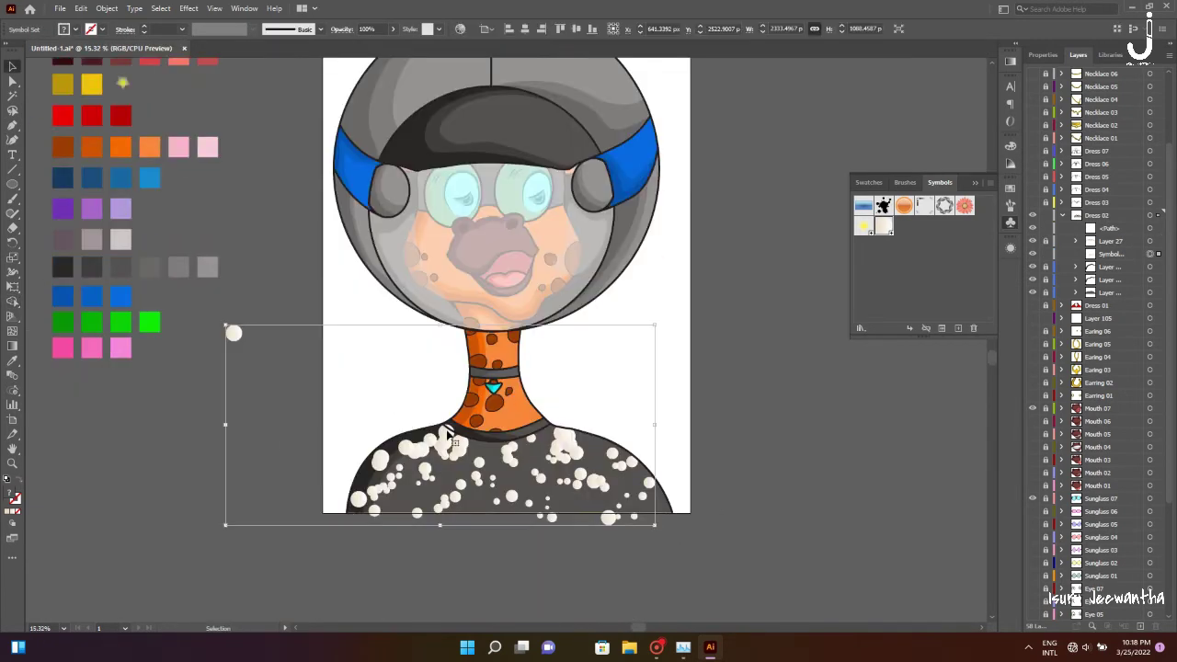
pyautogui.click(495, 440)
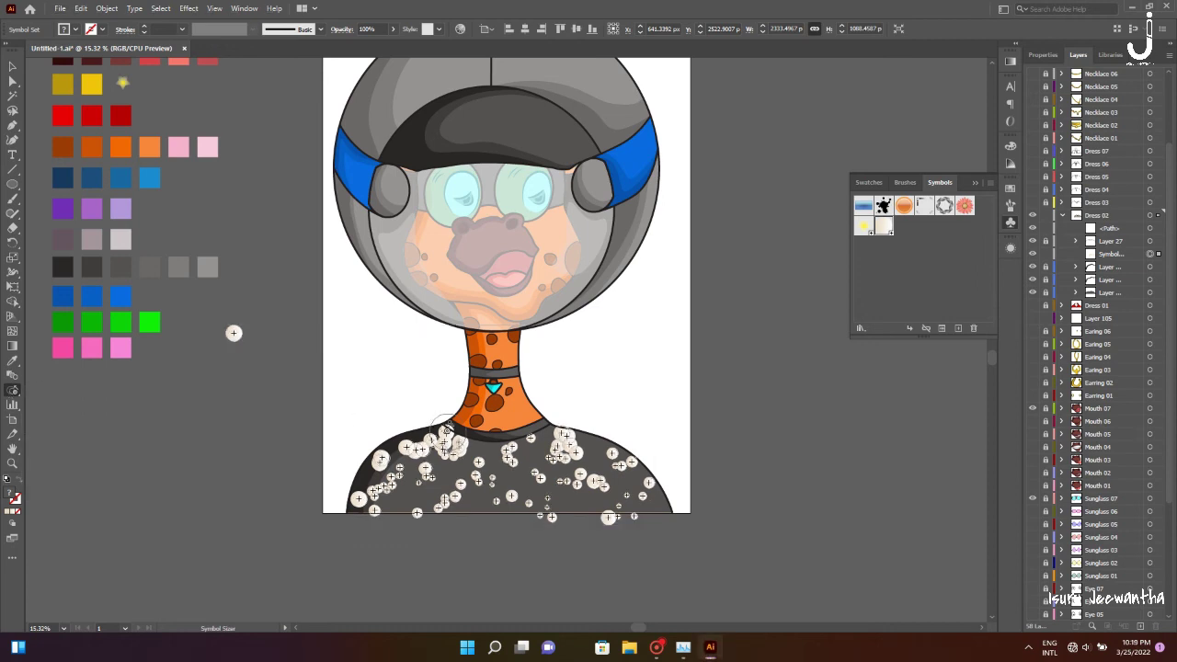
pyautogui.keyDown('alt'); pyautogui.click(387, 513); pyautogui.keyUp('alt')
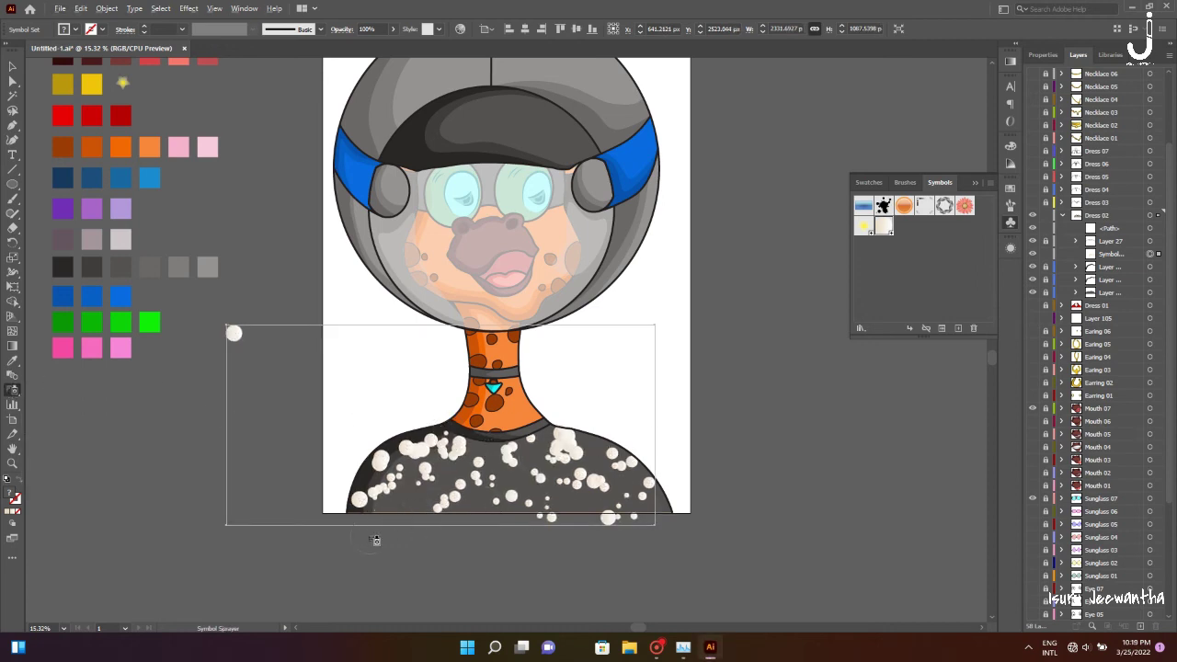
pyautogui.keyDown('alt'); pyautogui.click(562, 520); pyautogui.keyUp('alt')
pyautogui.moveTo(13, 389); pyautogui.dragTo(92, 431)
pyautogui.keyDown('alt'); pyautogui.keyDown('shift'); pyautogui.click(434, 457); pyautogui.keyUp('shift'); pyautogui.keyUp('alt')
pyautogui.press('v')
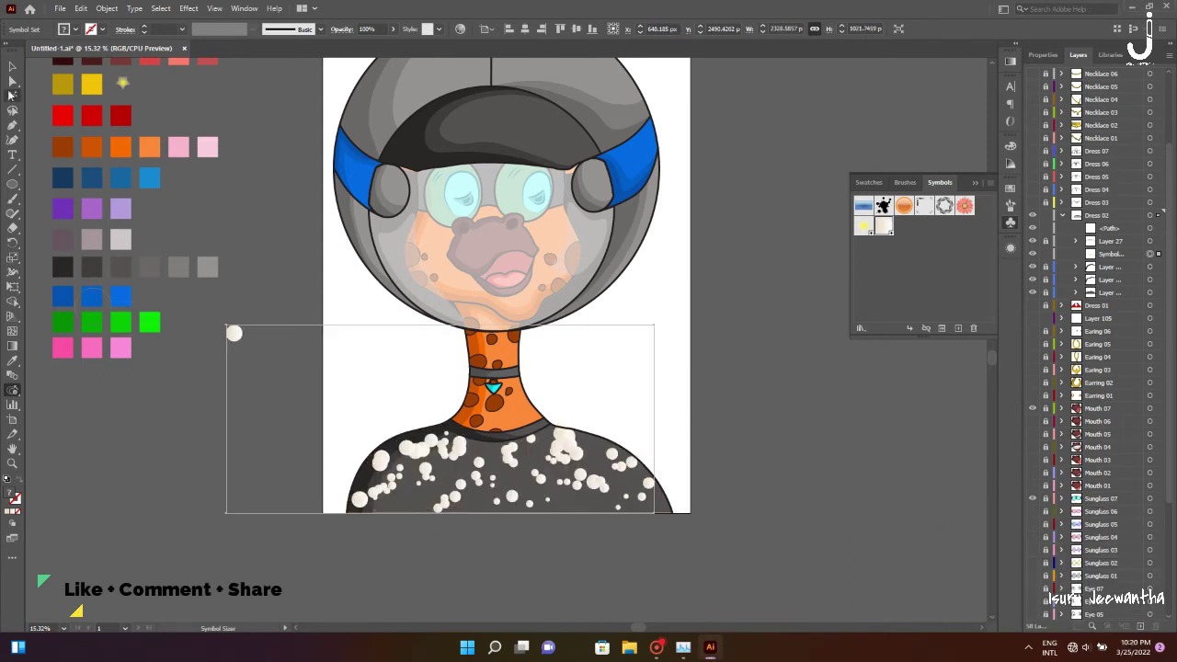
pyautogui.click(788, 236)
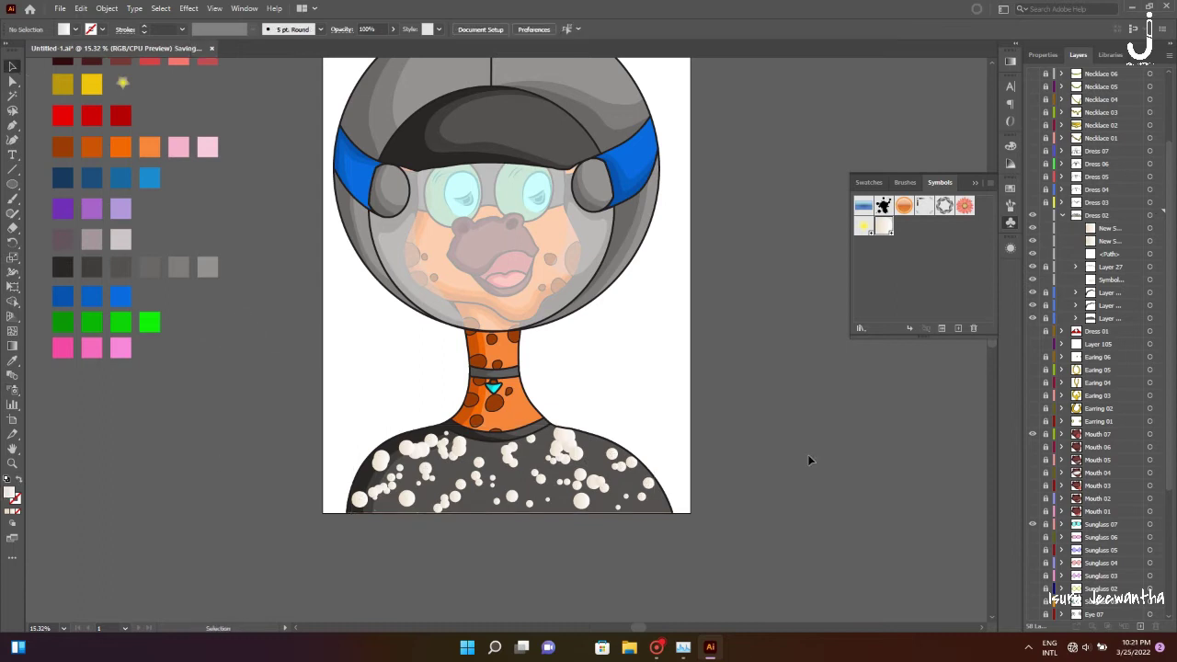
# Hide several sublayers under Dress 02 and collapse and re-expand the layer
pyautogui.scroll(2, 800, 451)
pyautogui.moveTo(1033, 254); pyautogui.dragTo(1035, 228)
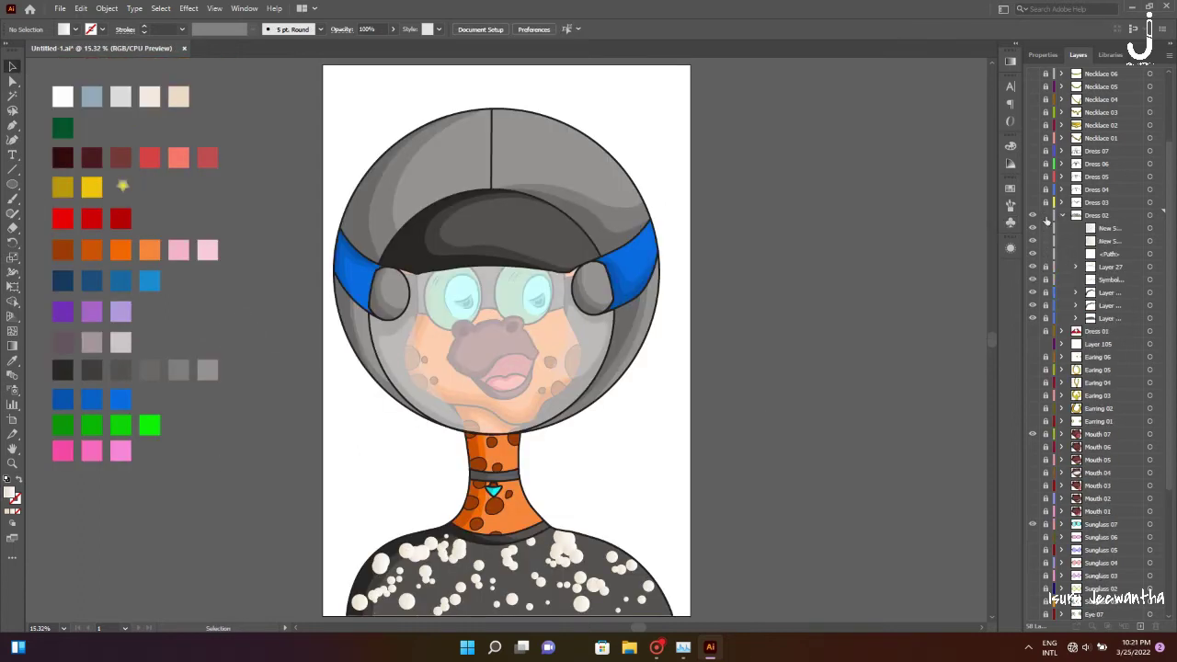
pyautogui.click(1060, 215)
pyautogui.click(1060, 215)
pyautogui.scroll(-1, 696, 616)
pyautogui.scroll(3, 1058, 350)
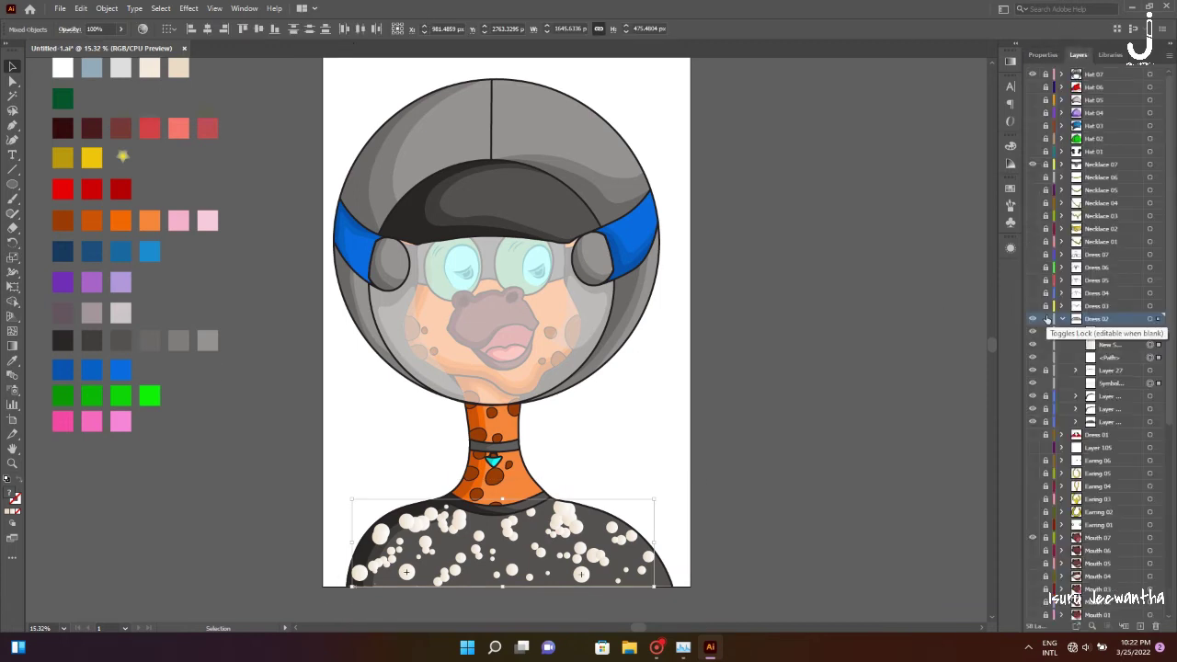
# Fade the dot symbol set and the two separate dots to 67% opacity
pyautogui.click(460, 522)
pyautogui.click(392, 28)
pyautogui.moveTo(398, 45); pyautogui.dragTo(378, 45)
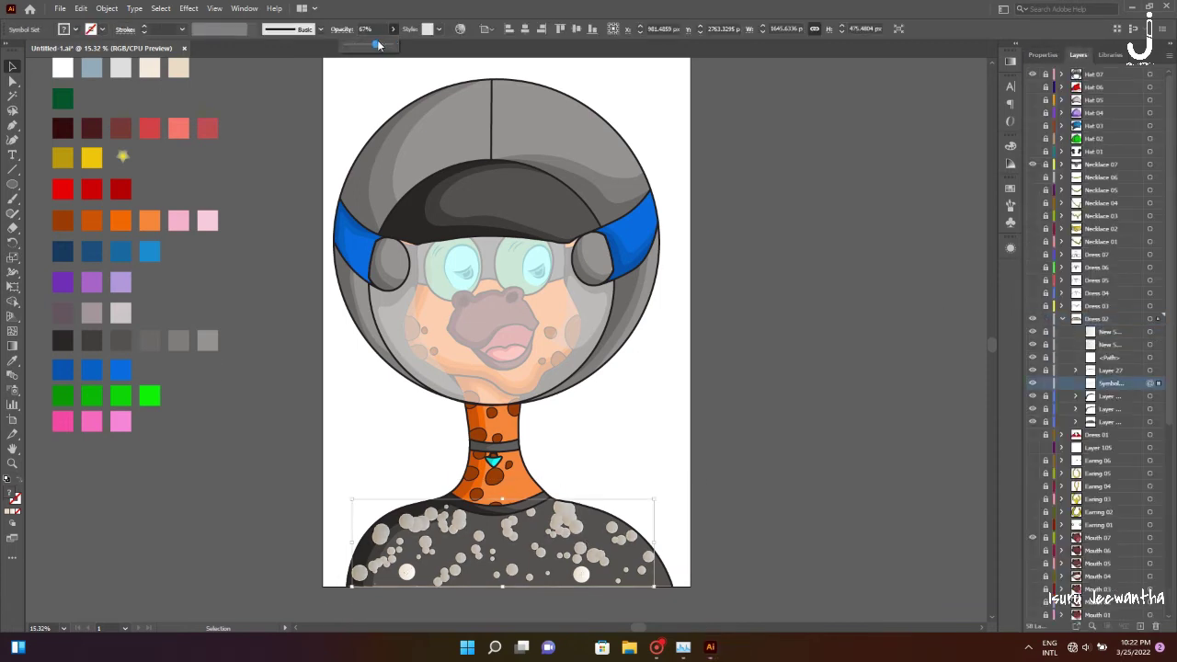
pyautogui.click(1150, 331)
pyautogui.keyDown('shift'); pyautogui.click(1150, 344); pyautogui.keyUp('shift')
pyautogui.click(532, 29)
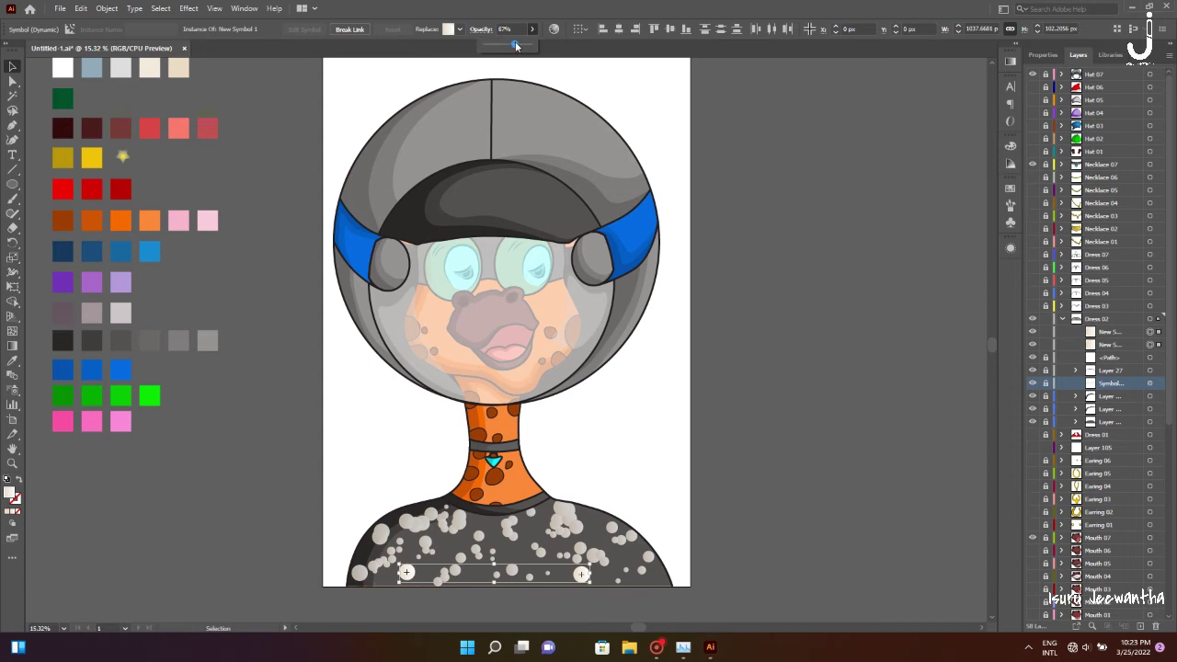
pyautogui.click(836, 250)
pyautogui.scroll(1, 911, 303)
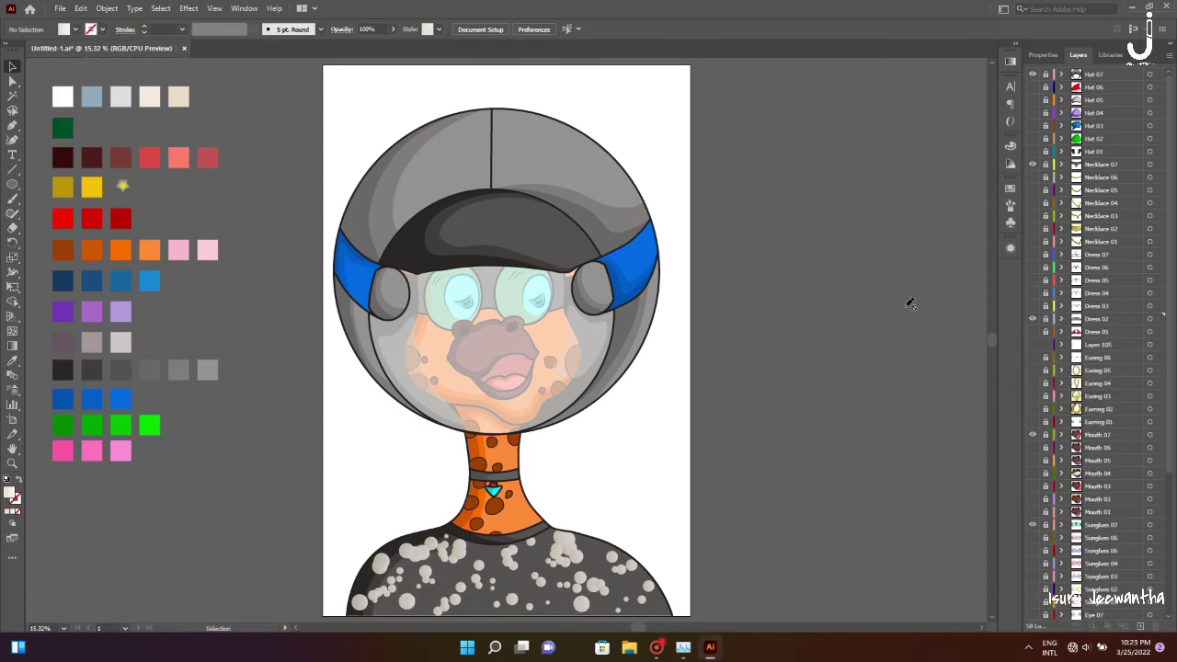
# Hide the dotted Dress 02 shirt and show the expanded Dress 03 layer
pyautogui.click(1033, 319)
pyautogui.scroll(3, 497, 460)
pyautogui.click(12, 140)
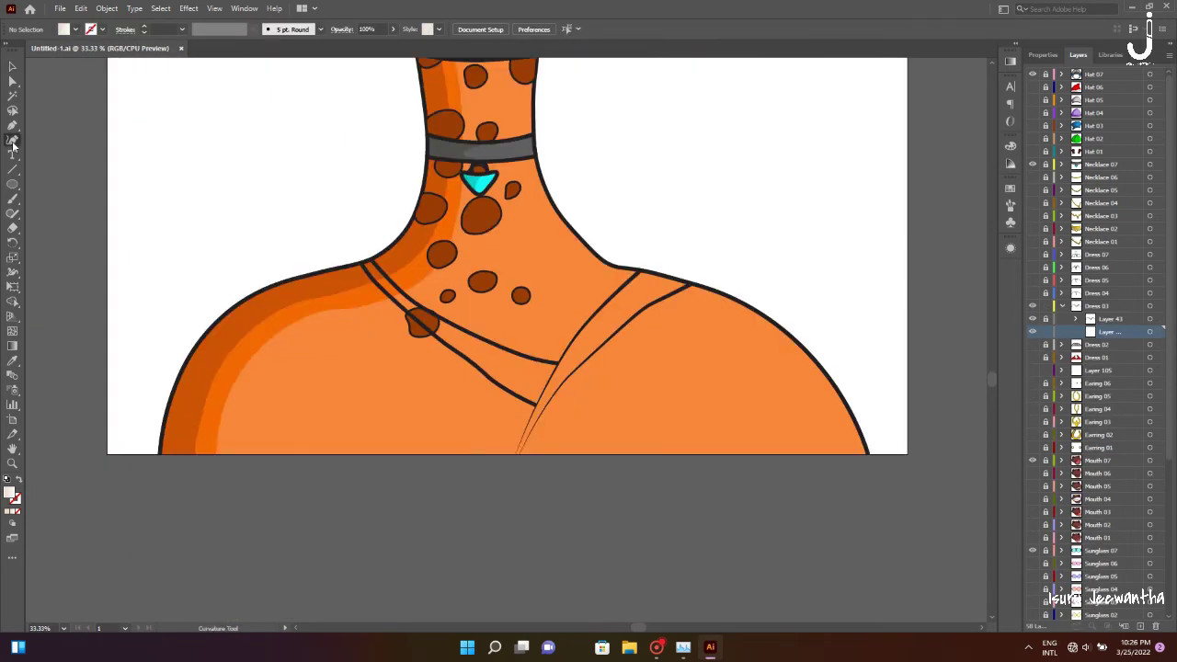
# Outline the left shoulder trim along the collar and fill it dark purple
pyautogui.click(459, 357)
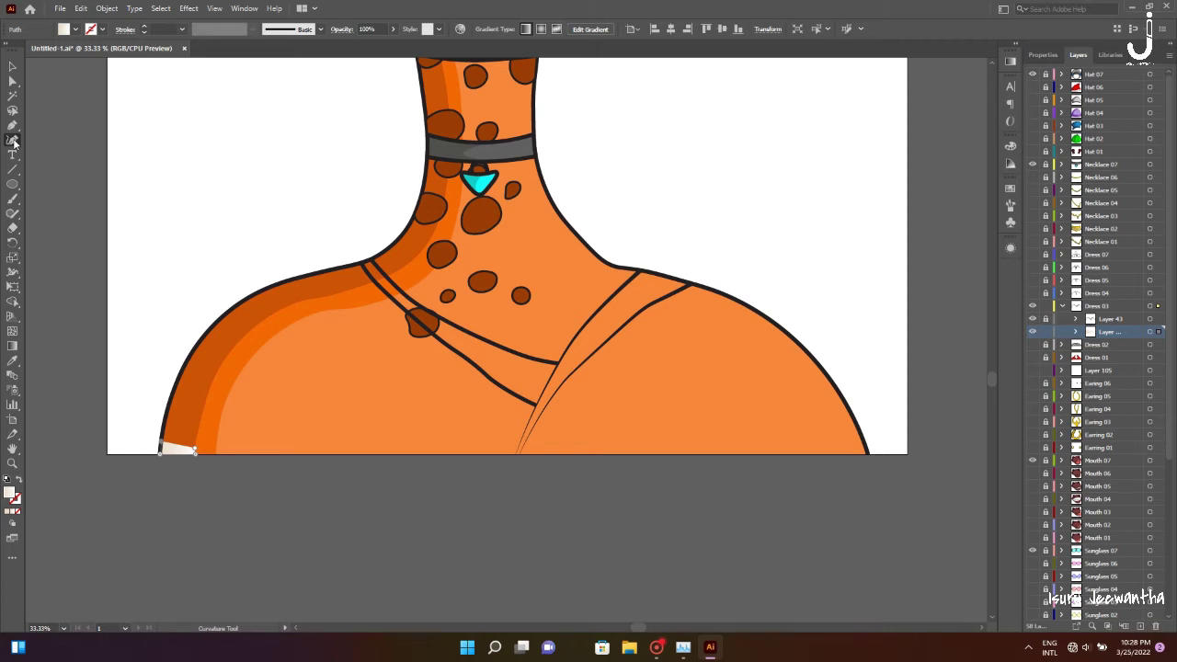
pyautogui.click(211, 326)
pyautogui.click(302, 276)
pyautogui.click(364, 262)
pyautogui.click(416, 303)
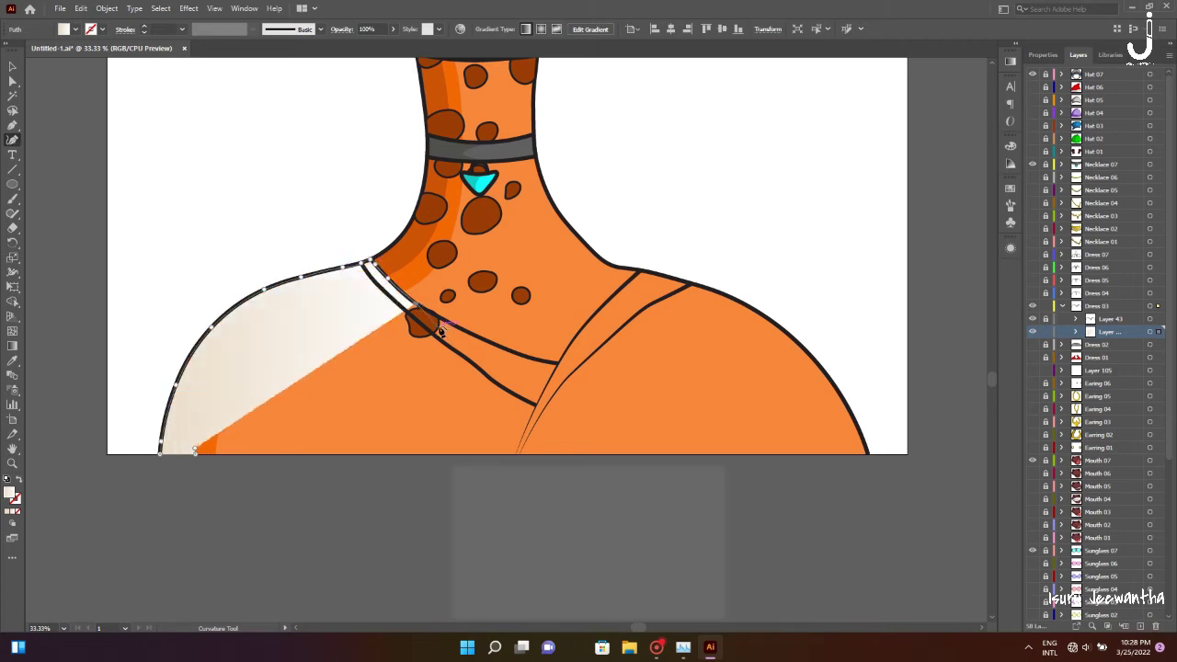
pyautogui.click(465, 355)
pyautogui.scroll(2, 145, 375)
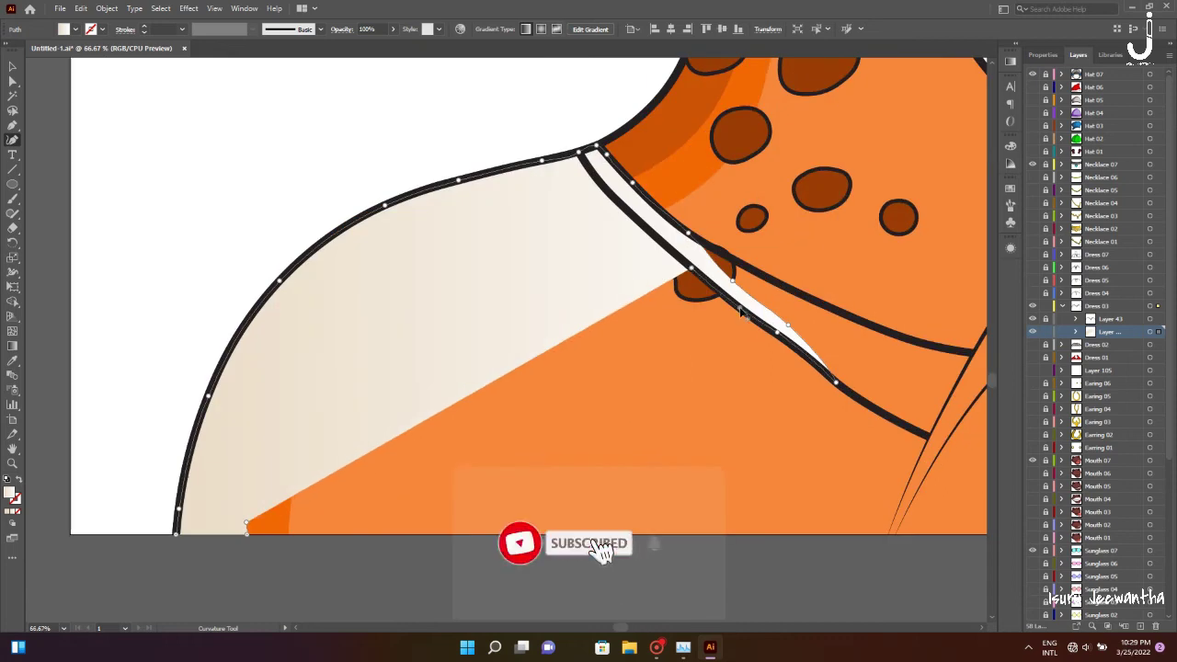
pyautogui.click(573, 198)
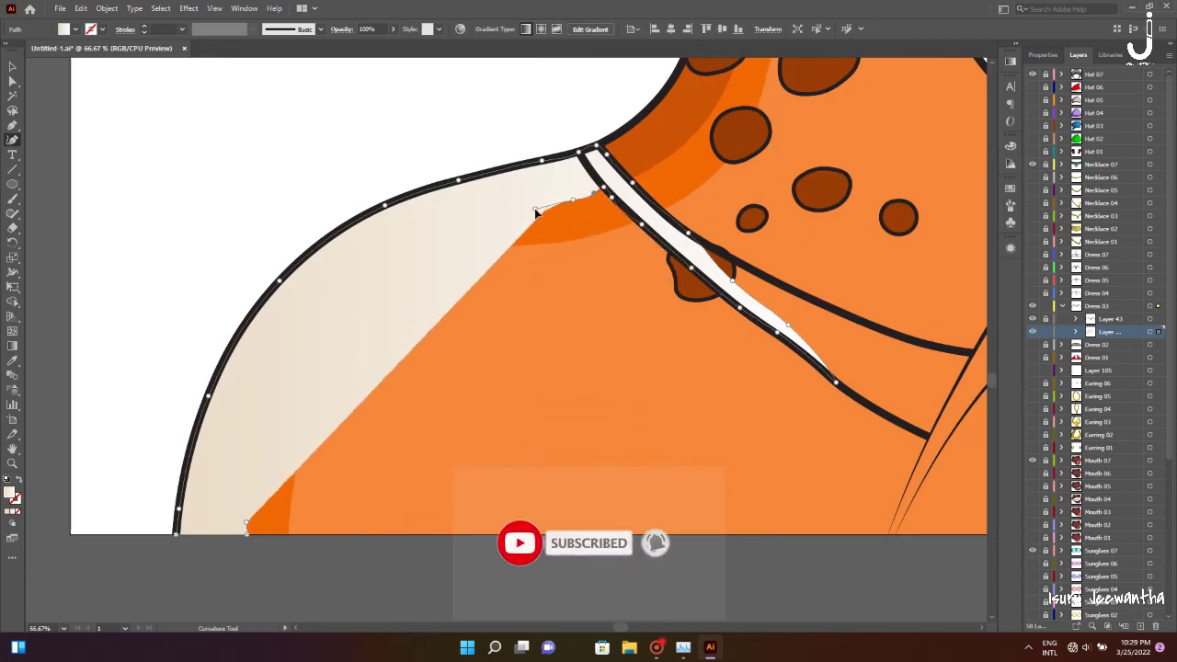
pyautogui.click(270, 452)
pyautogui.press('v')
pyautogui.hotkey('ctrl', '0')
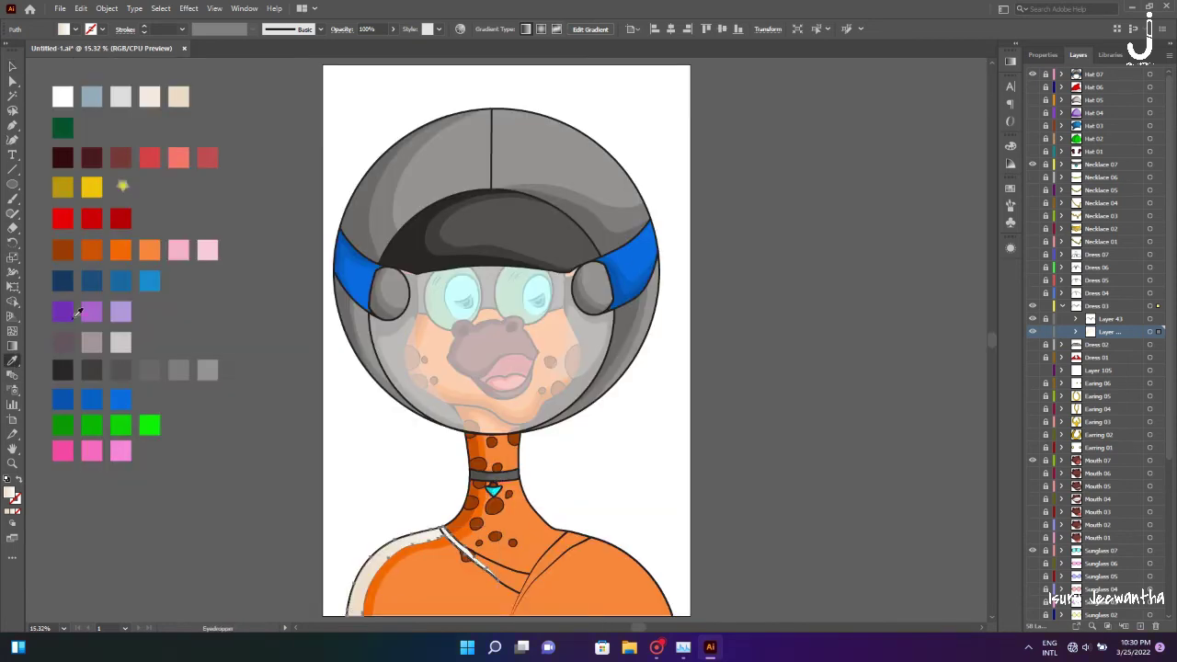
pyautogui.click(492, 489)
# Draw a dark purple stripe up the crossover lapel line
pyautogui.scroll(5, 492, 488)
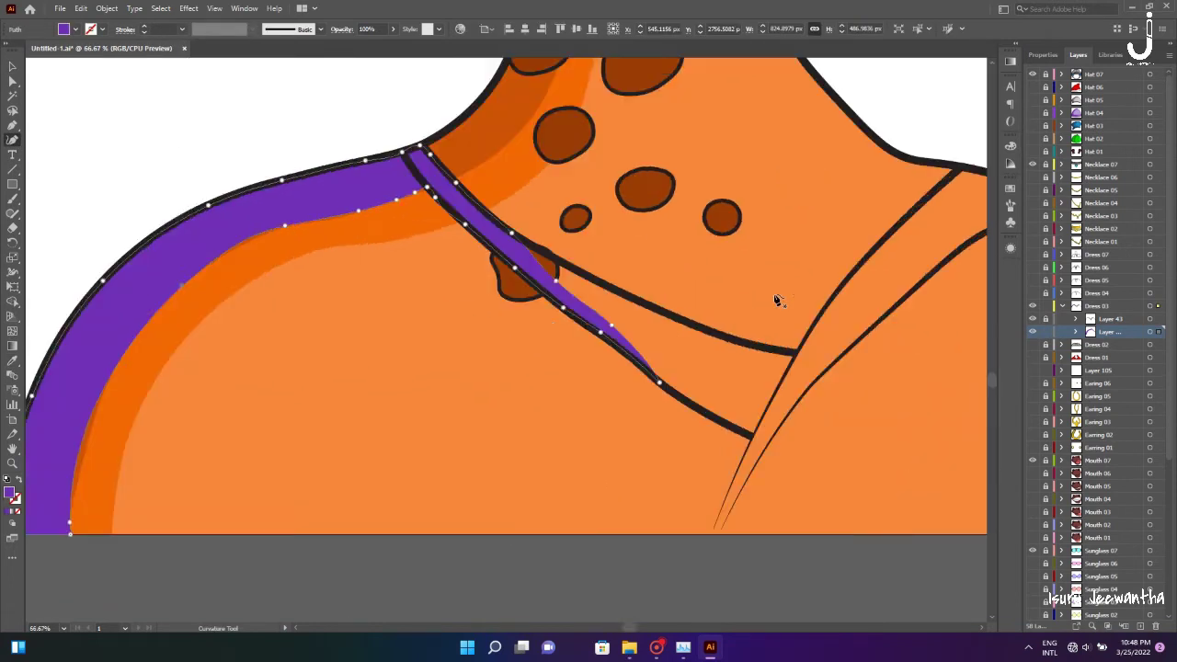
pyautogui.press('p')
pyautogui.scroll(3, 567, 492)
pyautogui.scroll(2, 558, 464)
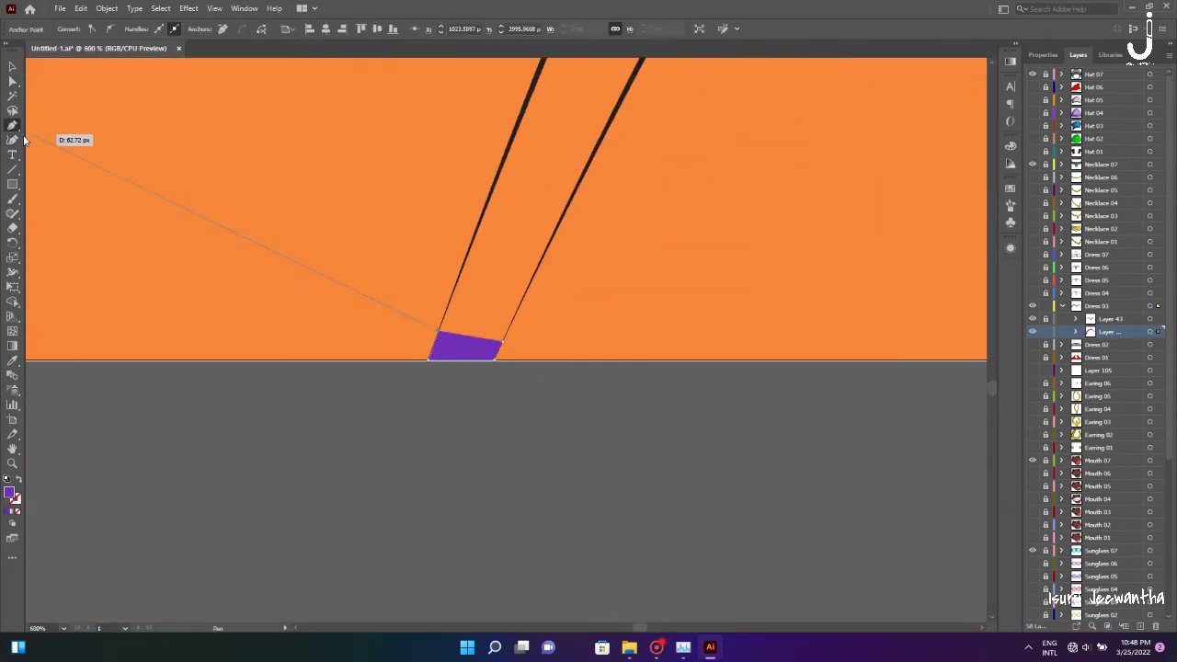
pyautogui.click(488, 226)
pyautogui.scroll(-2, 672, 175)
pyautogui.scroll(-2, 672, 175)
pyautogui.hotkey('shift', '`')
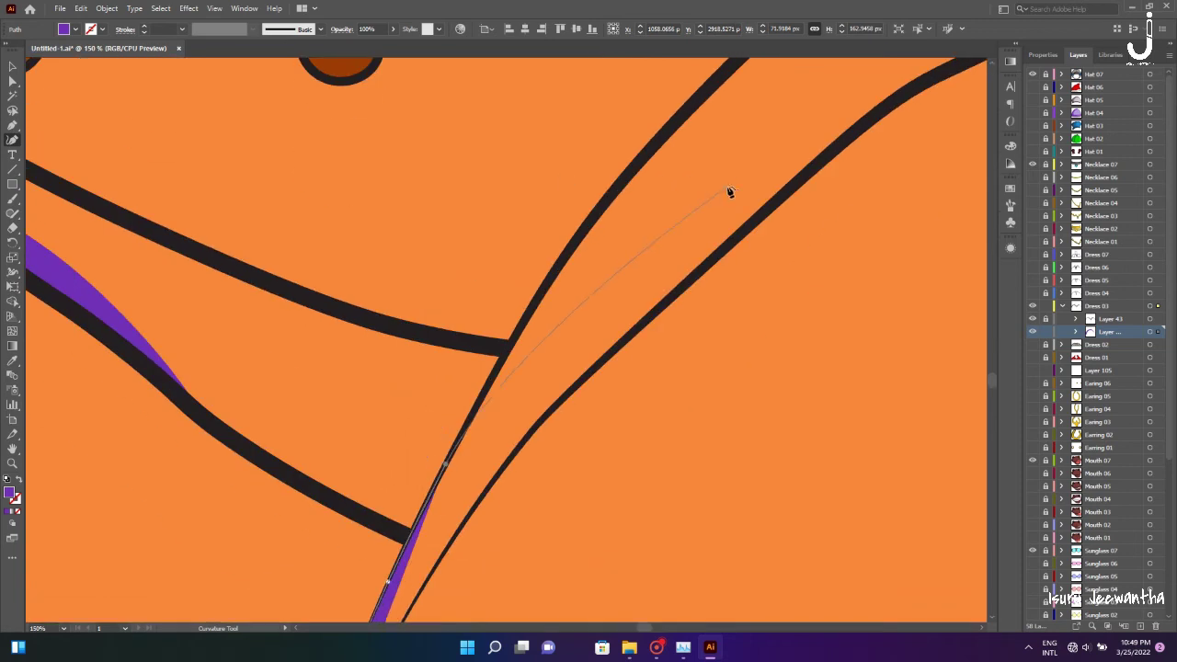
pyautogui.click(719, 178)
pyautogui.scroll(3, 689, 220)
pyautogui.click(772, 230)
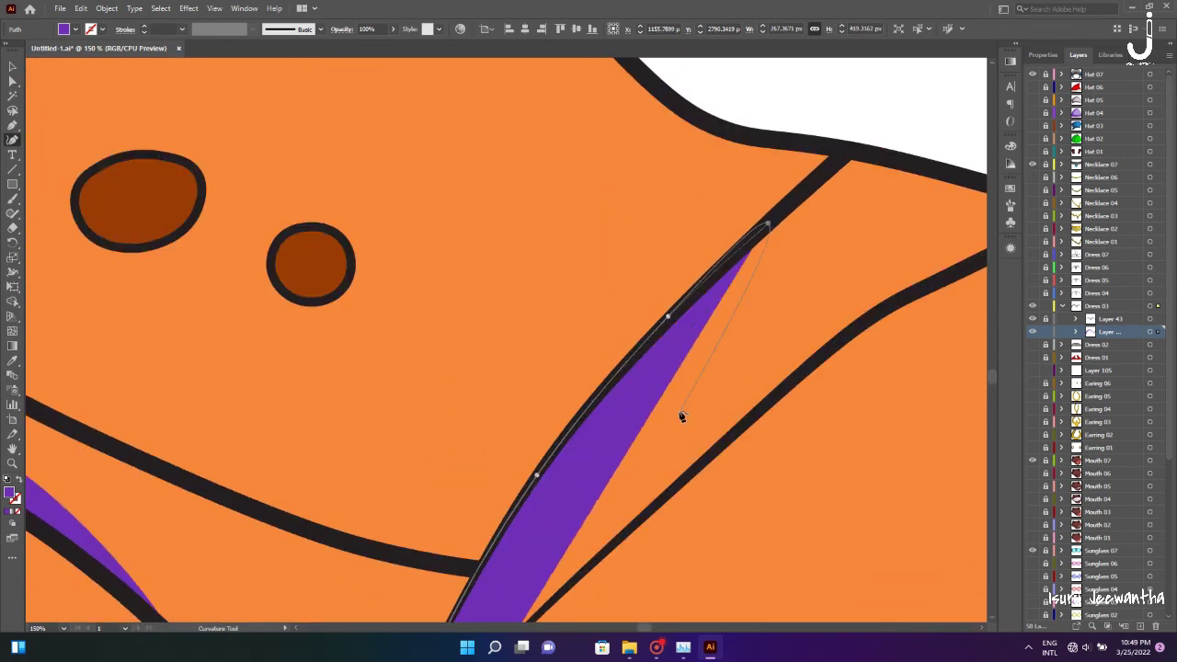
pyautogui.scroll(-3, 644, 341)
pyautogui.click(615, 255)
pyautogui.scroll(-3, 404, 478)
pyautogui.scroll(1, 276, 515)
pyautogui.scroll(1, 263, 520)
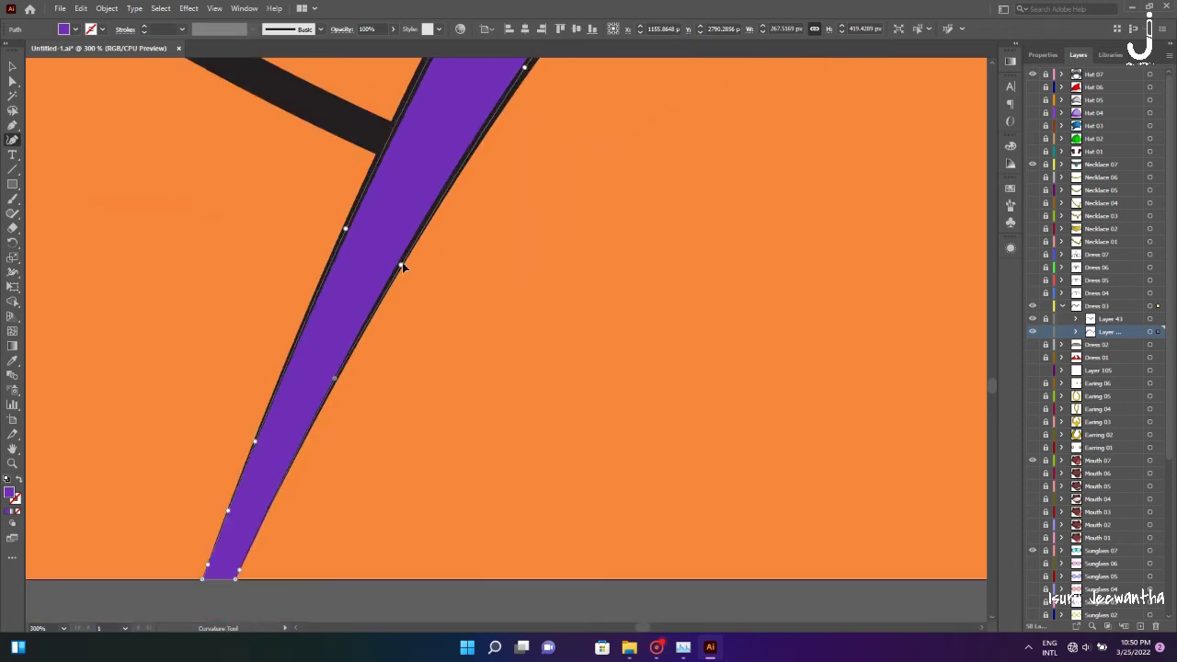
pyautogui.hotkey('ctrl', '0')
# Move the lapel stripe's layer beneath Layer 43
pyautogui.press('v')
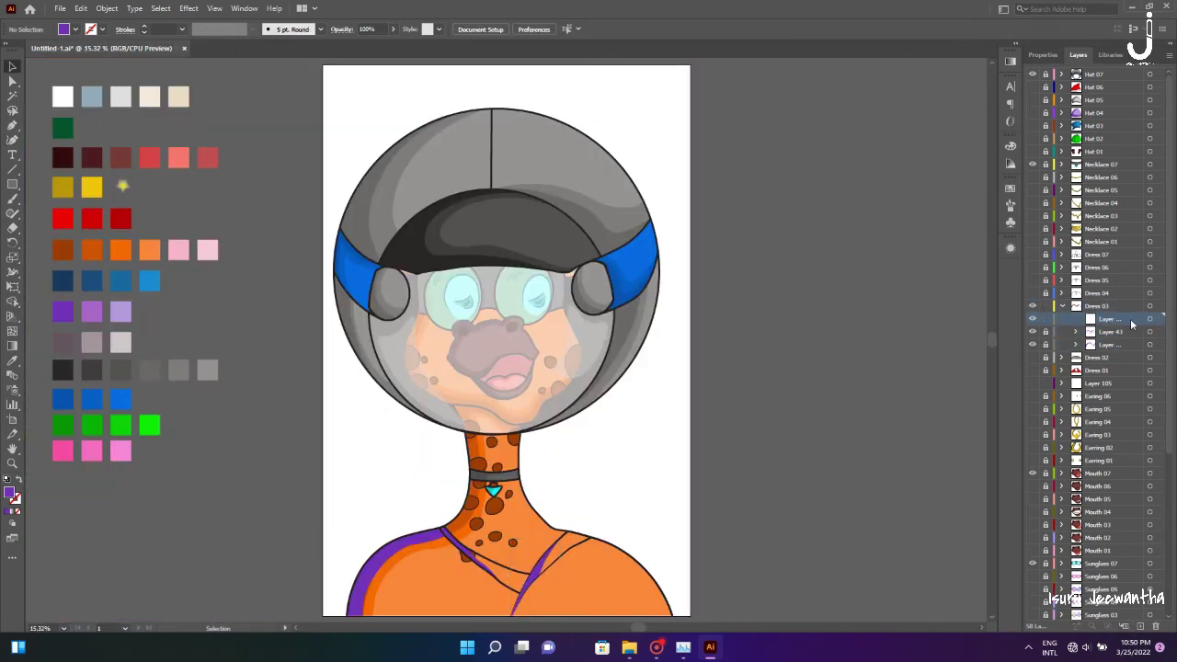
pyautogui.moveTo(1131, 324); pyautogui.dragTo(1131, 350)
pyautogui.scroll(3, 781, 340)
# Draw a lighter purple highlight shape inside the collar band
pyautogui.hotkey('shift', '`')
pyautogui.scroll(3, 520, 349)
pyautogui.click(543, 424)
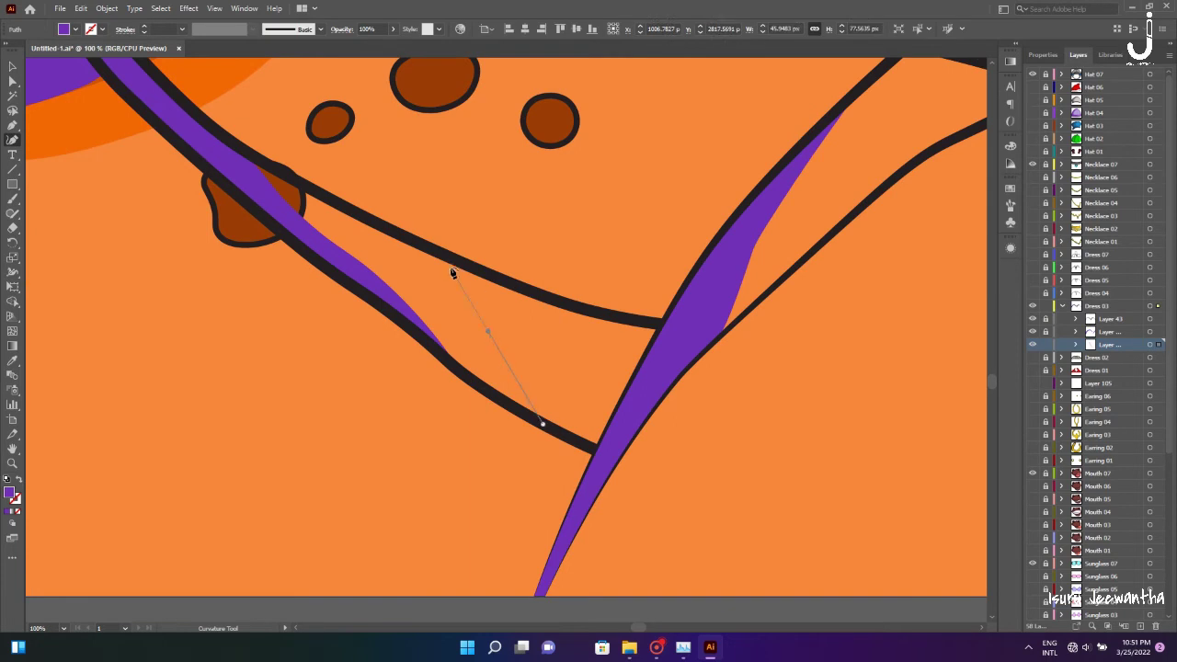
pyautogui.click(451, 266)
pyautogui.click(428, 247)
pyautogui.click(368, 221)
pyautogui.click(269, 164)
pyautogui.click(210, 124)
pyautogui.click(543, 424)
pyautogui.scroll(-4, 543, 426)
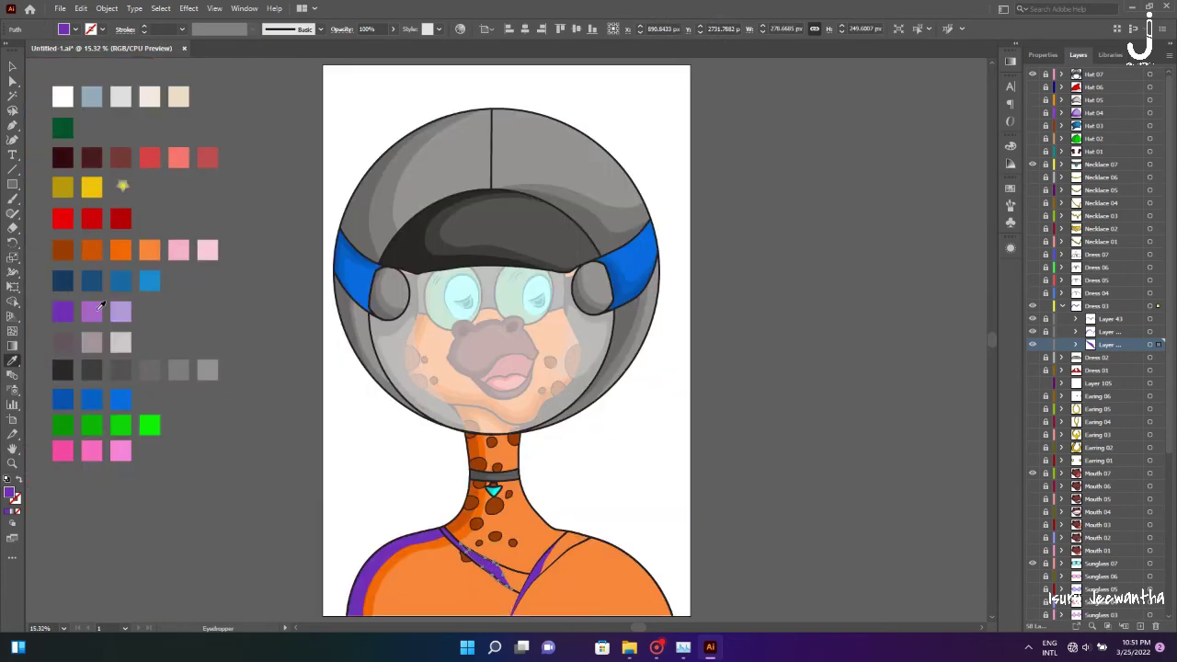
pyautogui.scroll(3, 488, 486)
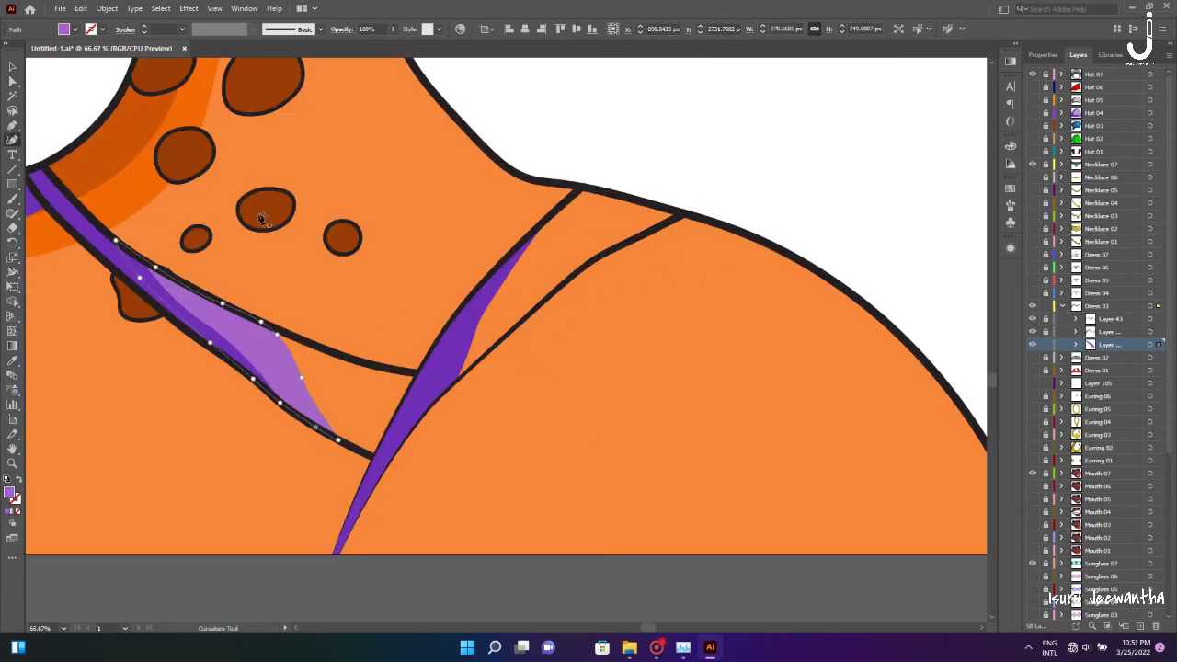
pyautogui.hscroll(-10, 440, 395)
# Add a light purple highlight running up the lapel
pyautogui.click(256, 553)
pyautogui.click(271, 477)
pyautogui.click(424, 260)
pyautogui.click(541, 221)
pyautogui.click(623, 198)
pyautogui.click(523, 271)
pyautogui.click(322, 549)
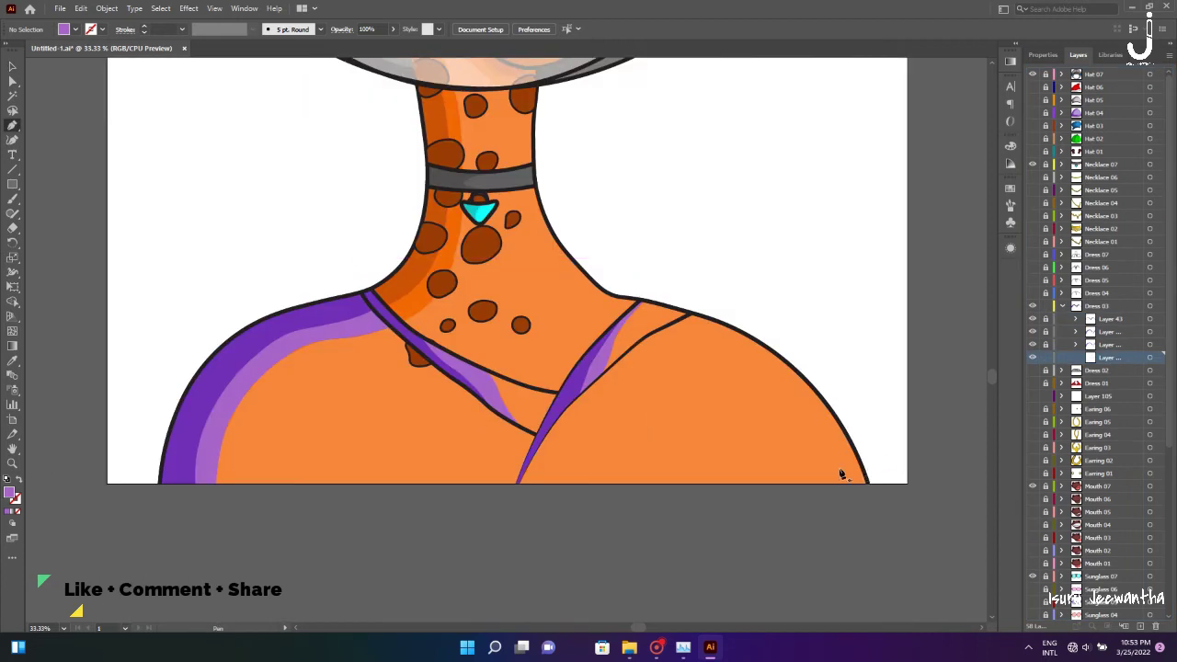
# Outline the shirt body in light purple and target the Dress 03 layer
pyautogui.hotkey('shift', '`')
pyautogui.click(865, 475)
pyautogui.click(195, 483)
pyautogui.click(214, 403)
pyautogui.click(286, 337)
pyautogui.click(380, 317)
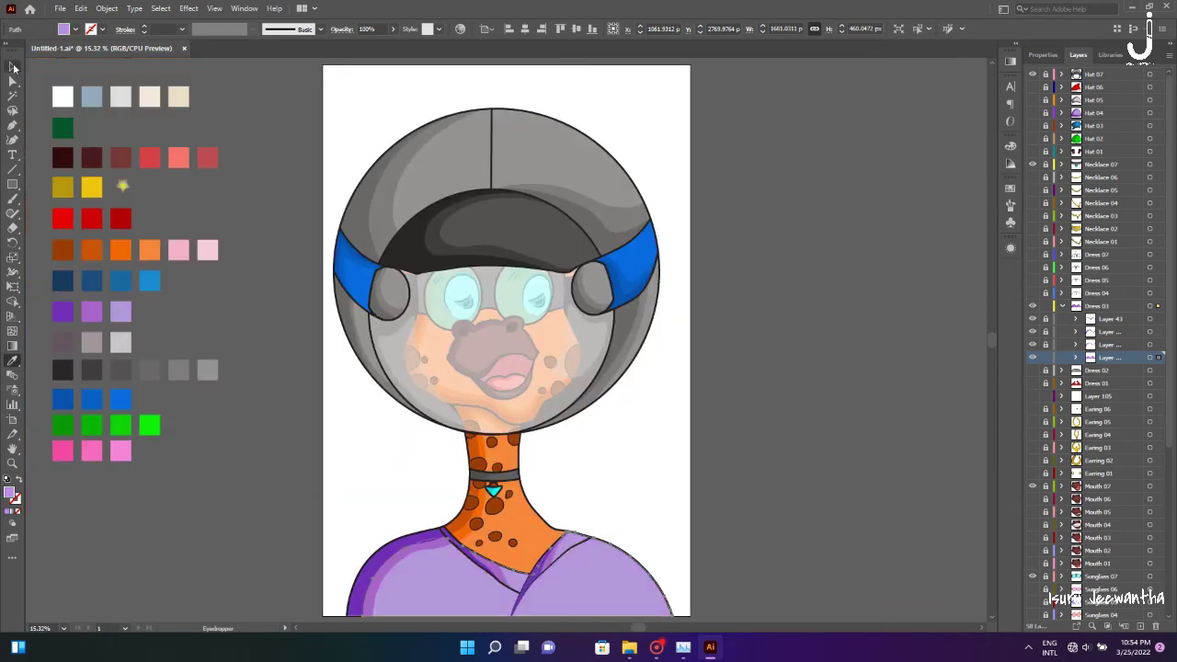
pyautogui.click(1050, 304)
# On a new Dress 03 sublayer, mirror a triangle into a dark diamond and place it
pyautogui.hotkey('ctrl', 'l')
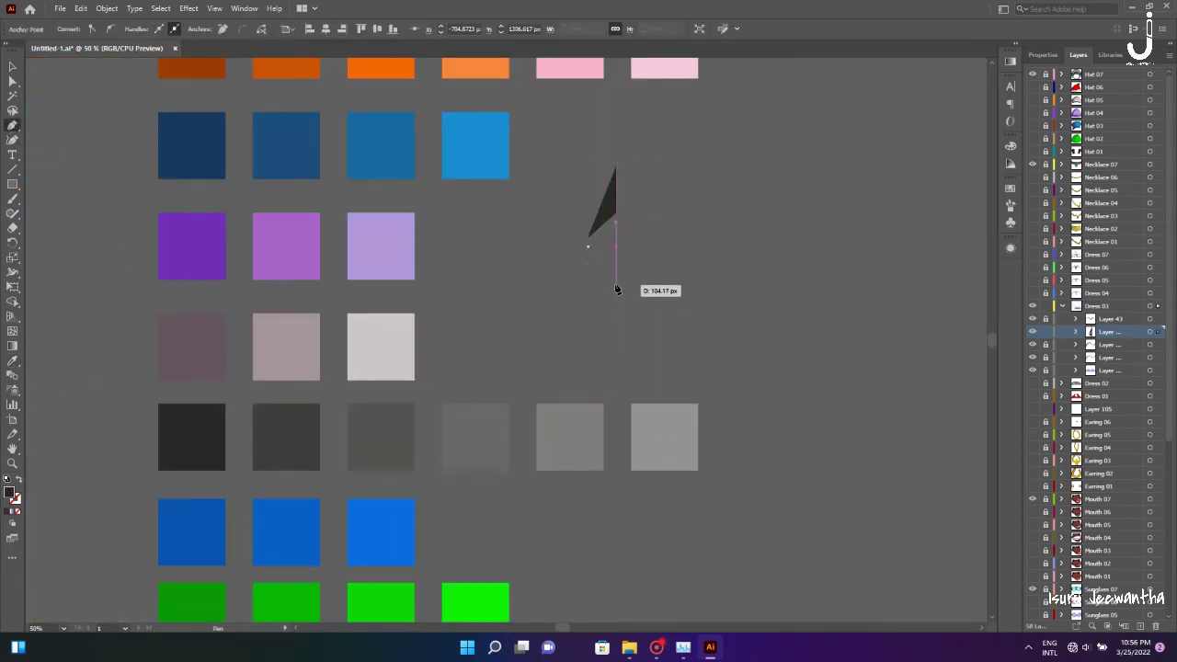
pyautogui.press('v')
pyautogui.rightClick(601, 244)
pyautogui.click(634, 301)
pyautogui.click(563, 404)
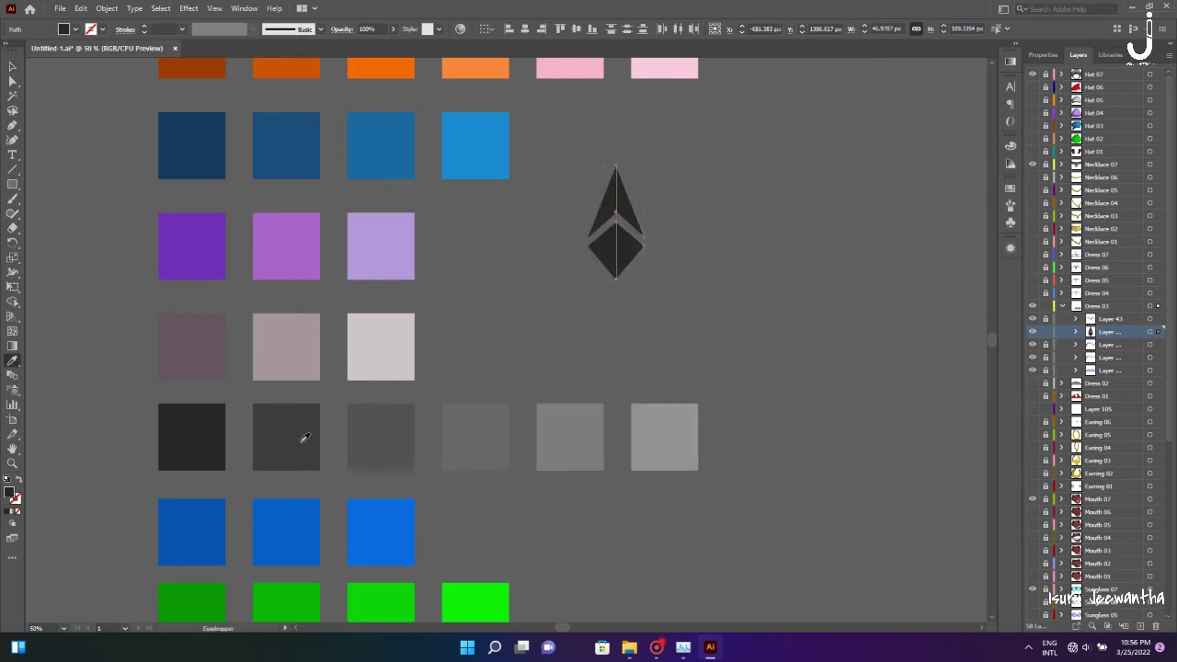
pyautogui.press('v')
pyautogui.hotkey('ctrl', 'shift', 'a')
pyautogui.hotkey('ctrl', '0')
pyautogui.click(195, 314)
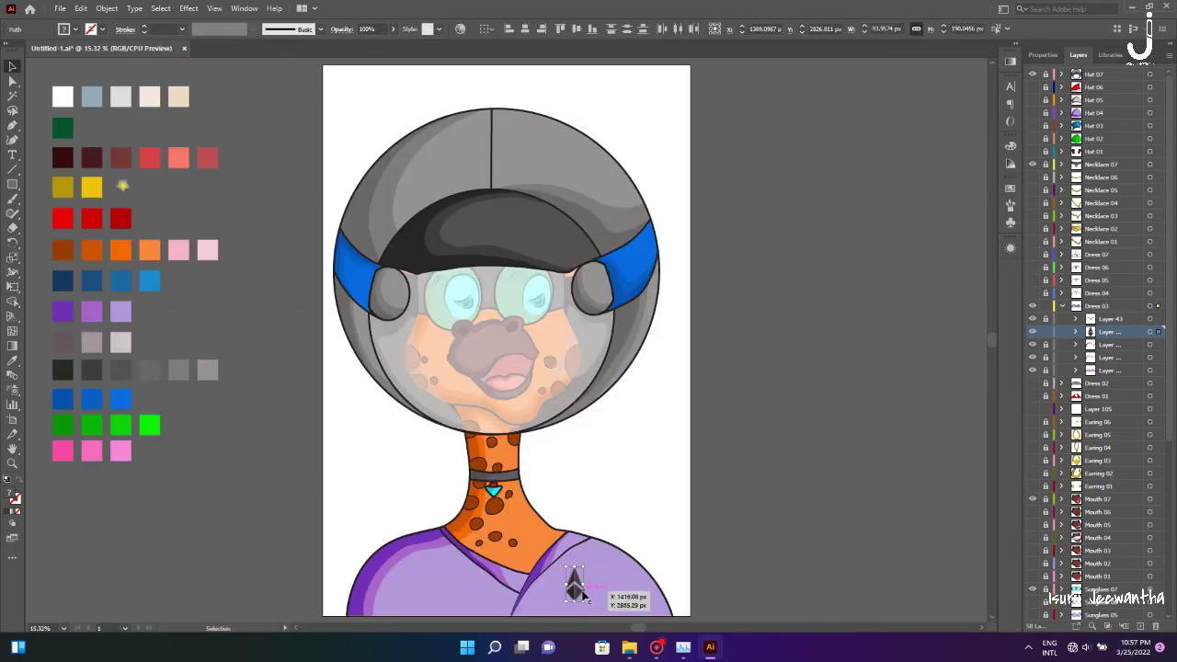
pyautogui.click(788, 459)
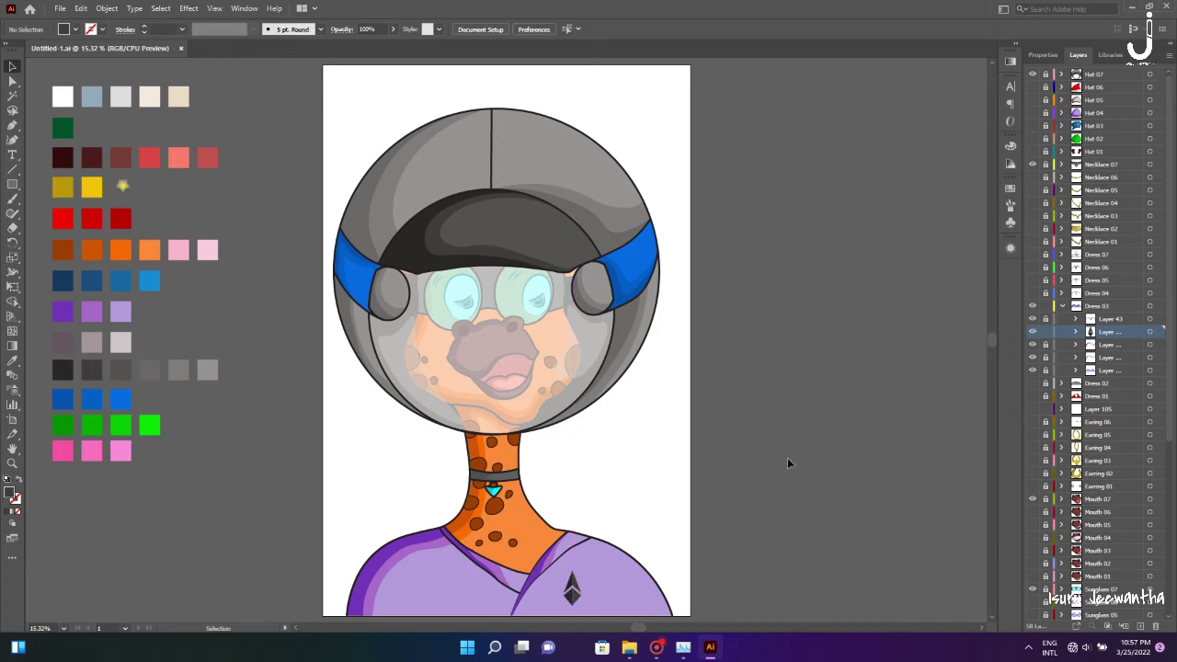
# Collapse and hide Dress 03, then show the orange Dress 04 shirt
pyautogui.click(1063, 306)
pyautogui.click(1032, 305)
pyautogui.click(1032, 292)
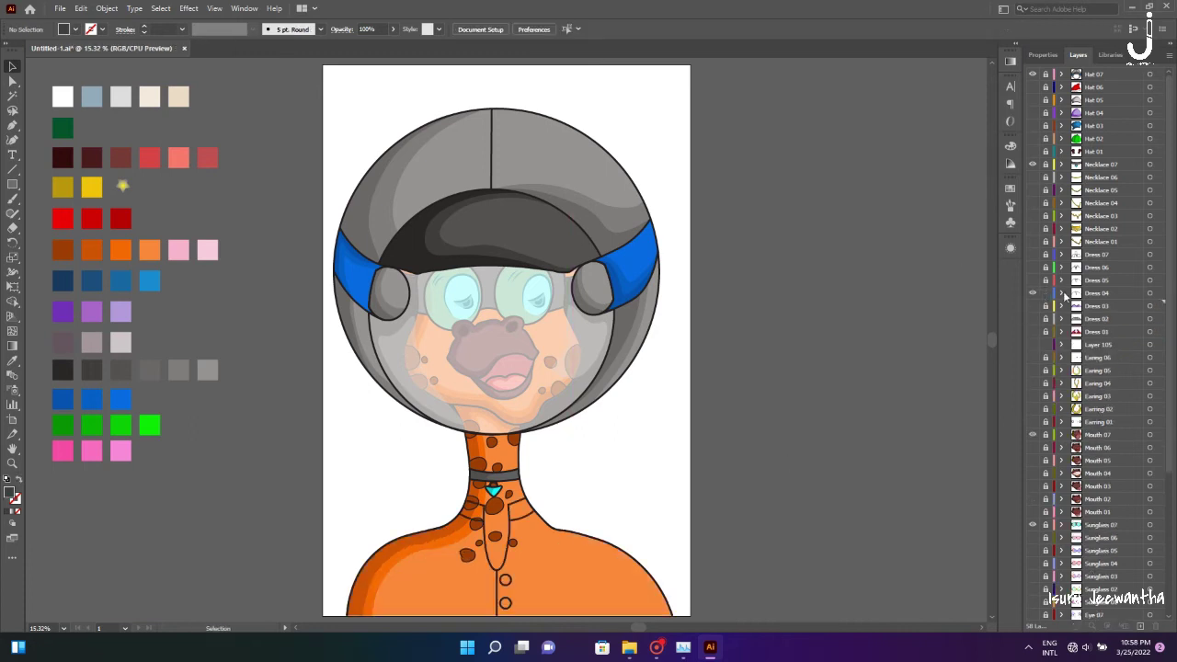
# Expand Dress 04 and recolour the shirt buttons with an Eyedropper-sampled colour
pyautogui.click(1064, 293)
pyautogui.click(1141, 319)
pyautogui.click(505, 604)
pyautogui.doubleClick(9, 493)
pyautogui.press('Escape')
pyautogui.press('i')
pyautogui.click(103, 29)
pyautogui.press('Escape')
pyautogui.press('v')
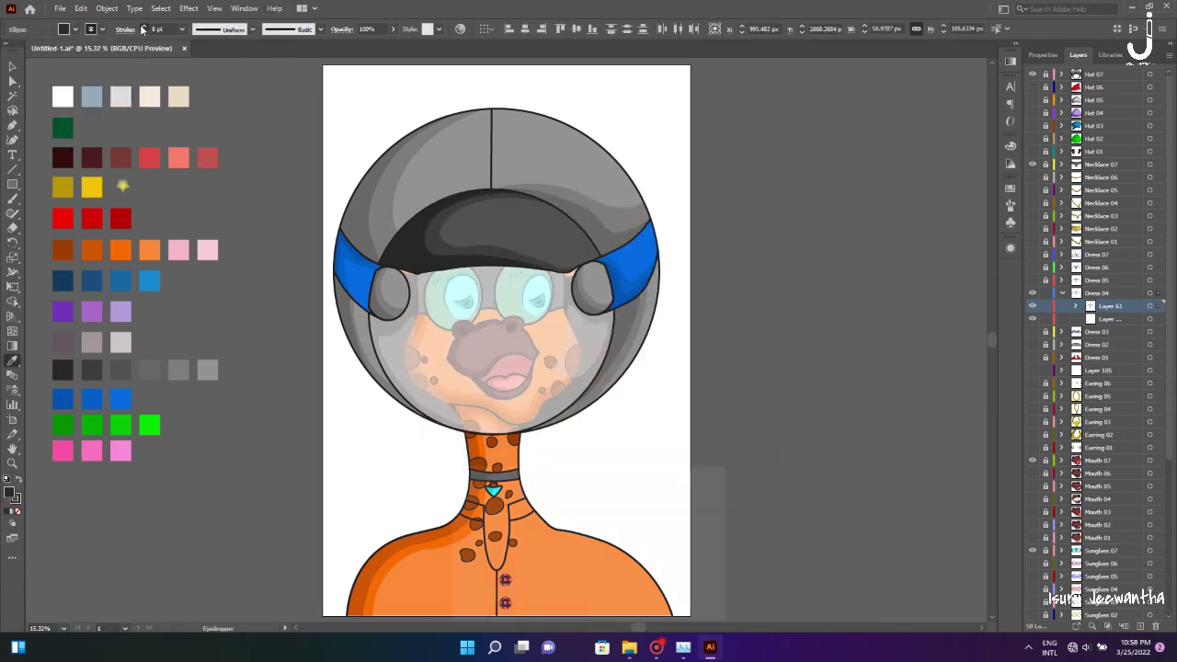
pyautogui.click(874, 462)
# On the Dress 04 sublayer, trace a strip down the right edge of the placket
pyautogui.hotkey('ctrl', '1')
pyautogui.hotkey('shift', '`')
pyautogui.scroll(-3, 500, 346)
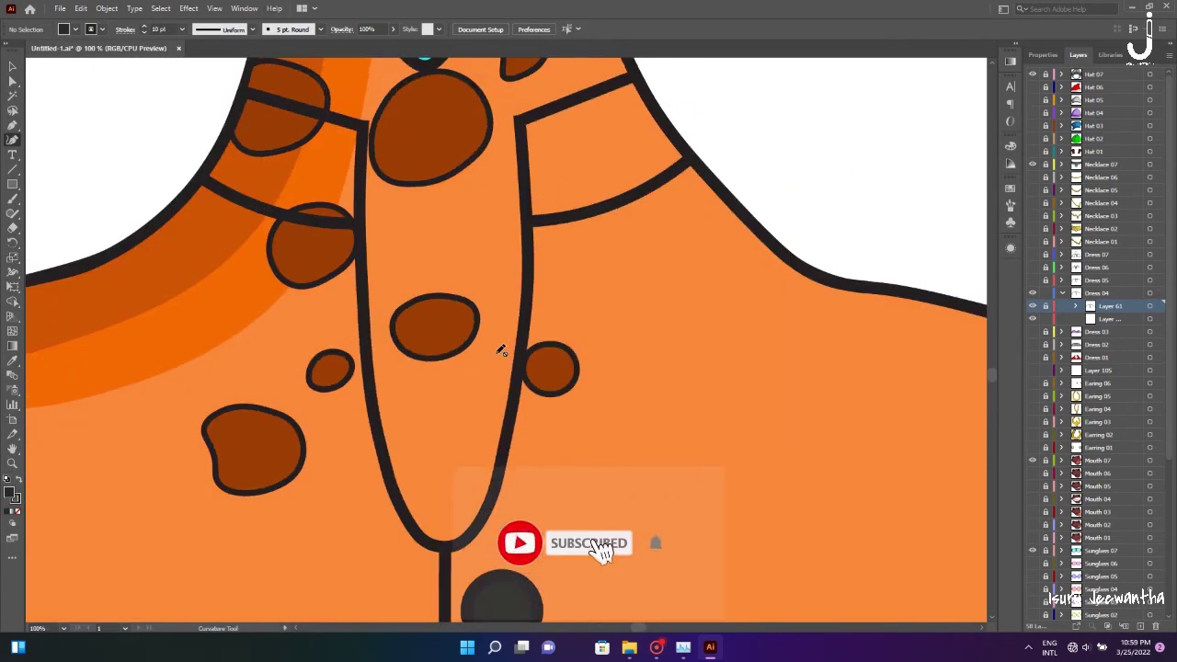
pyautogui.click(1056, 318)
pyautogui.click(644, 83)
pyautogui.click(550, 402)
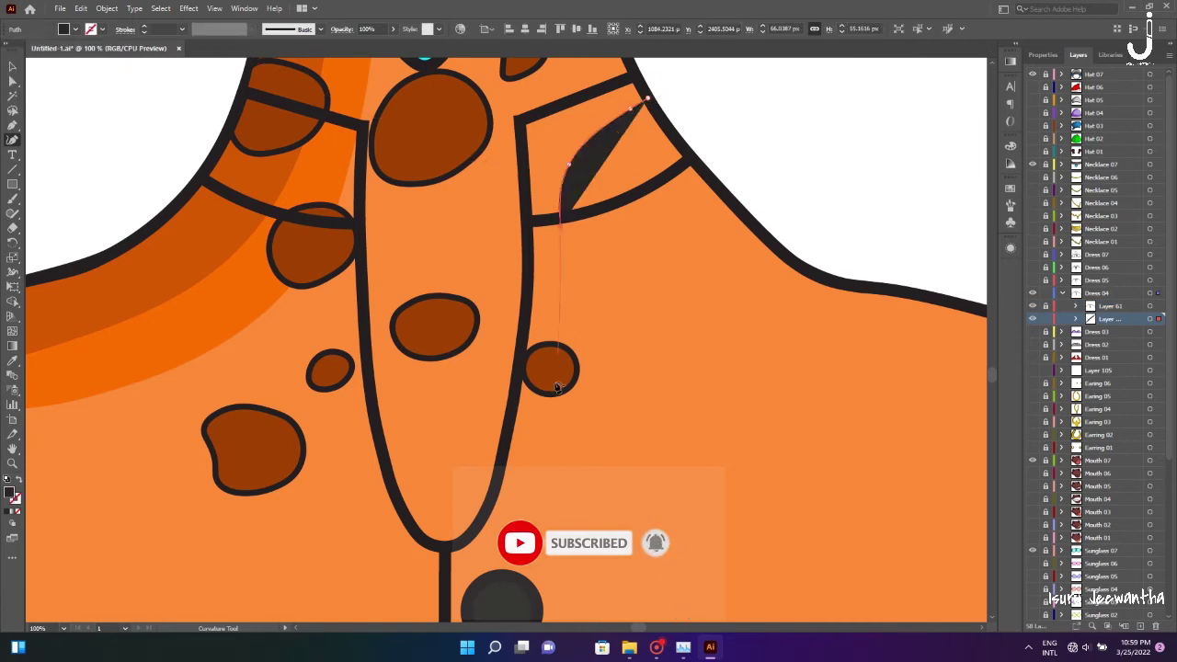
pyautogui.scroll(-5, 550, 403)
pyautogui.click(492, 296)
pyautogui.click(488, 390)
pyautogui.click(489, 490)
# Round the strip's bottom past the buttons and close it up the left edge
pyautogui.click(486, 550)
pyautogui.click(464, 577)
pyautogui.click(445, 550)
pyautogui.click(445, 492)
pyautogui.click(444, 353)
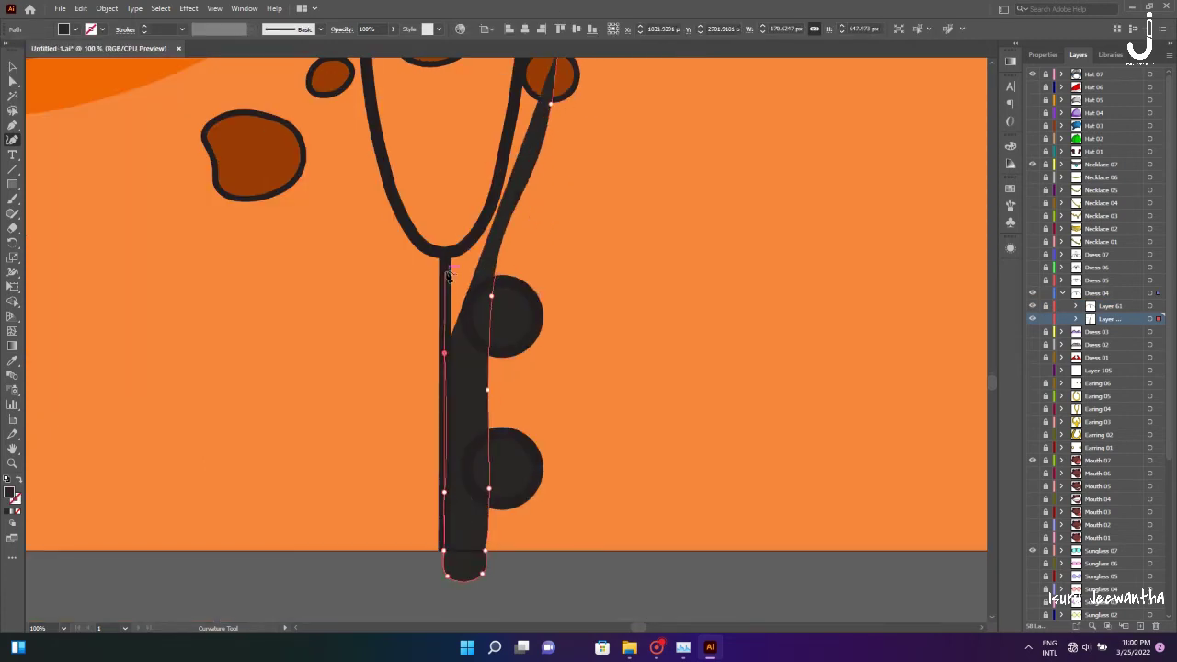
pyautogui.click(446, 265)
pyautogui.scroll(3, 479, 242)
pyautogui.scroll(3, 515, 221)
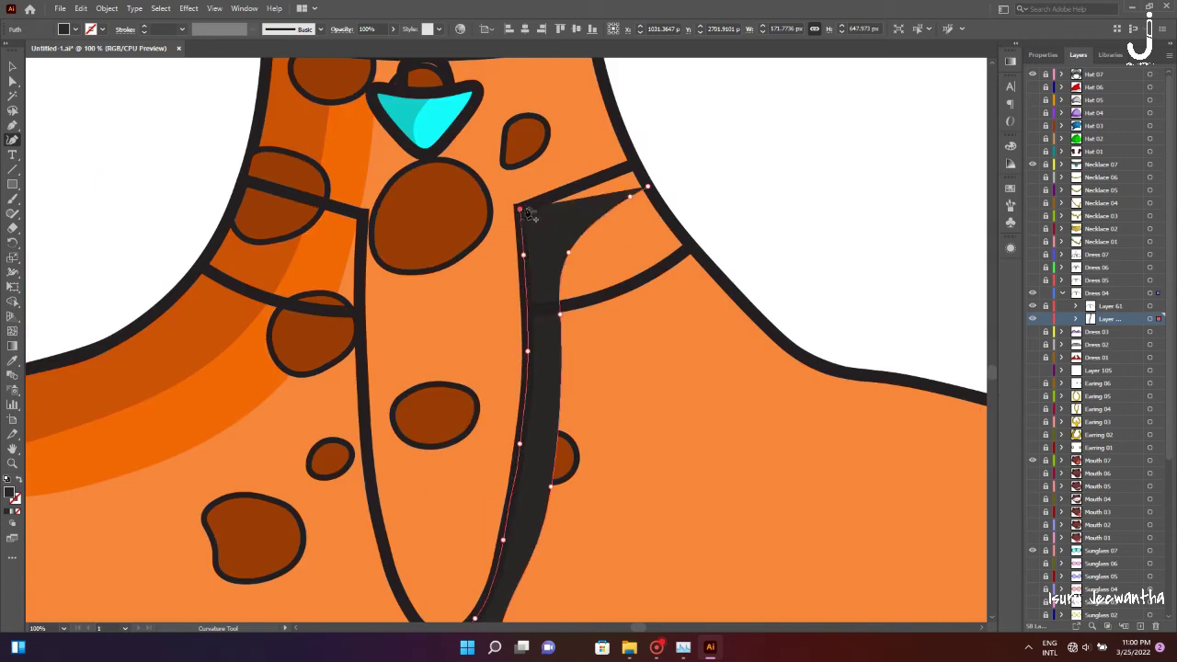
pyautogui.click(639, 170)
pyautogui.hotkey('ctrl', '0')
# Fill the placket strip light beige with the Eyedropper
pyautogui.press('i')
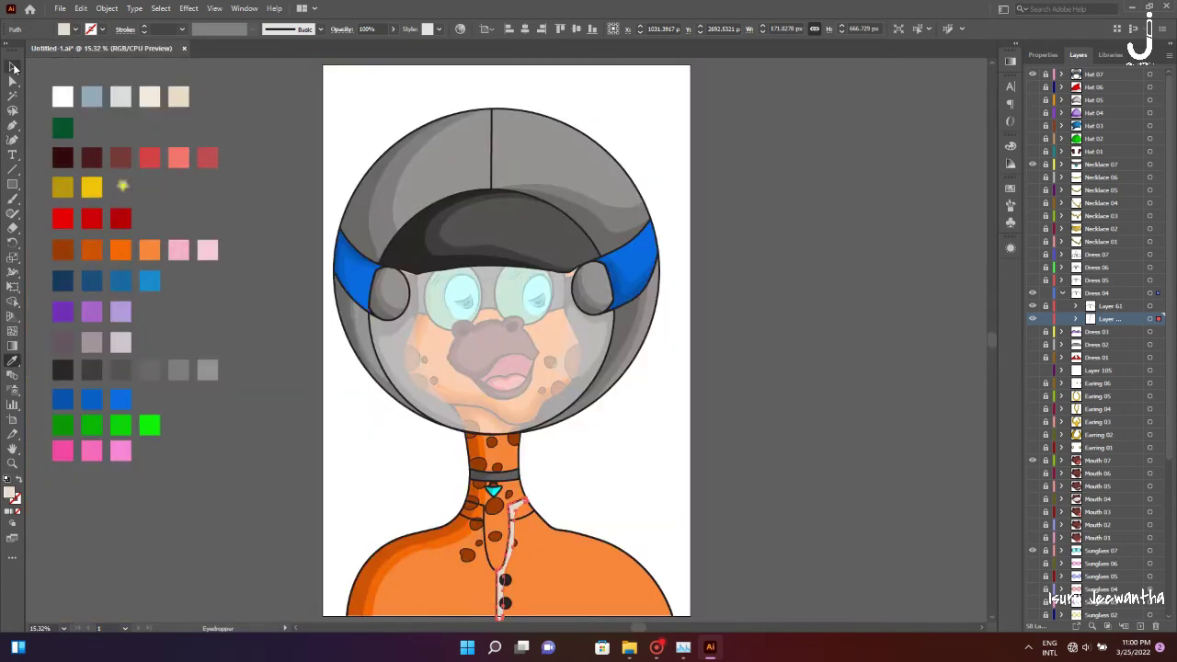
pyautogui.hotkey('ctrl', '=')
pyautogui.hotkey('ctrl', '=')
pyautogui.hotkey('ctrl', '=')
pyautogui.scroll(1, 843, 402)
pyautogui.press('v')
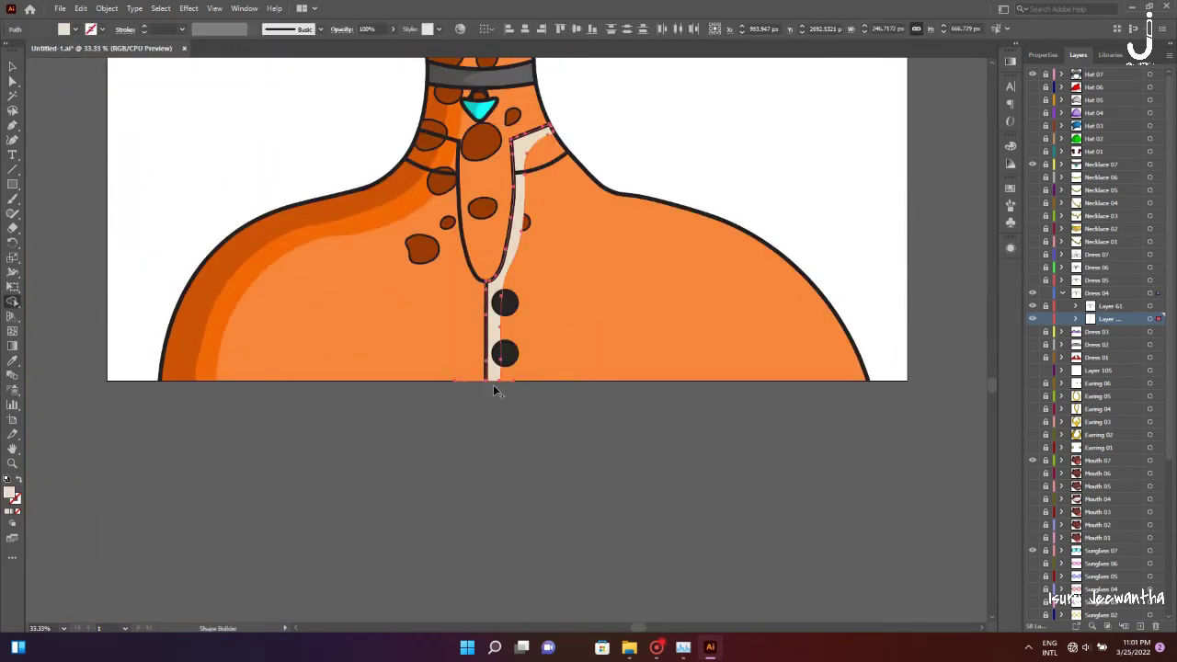
pyautogui.scroll(2, 153, 108)
# Trace a beige band up the left shoulder and around the collar corner
pyautogui.hotkey('shift', '~')
pyautogui.click(195, 525)
pyautogui.click(162, 501)
pyautogui.click(191, 428)
pyautogui.click(248, 372)
pyautogui.hotkey('ctrl', '=')
pyautogui.hotkey('ctrl', '=')
pyautogui.click(591, 357)
pyautogui.click(626, 309)
pyautogui.click(646, 286)
pyautogui.click(678, 296)
pyautogui.scroll(-4, 565, 440)
pyautogui.click(264, 248)
# Draw a beige band up the Dress 04 shirt's left shoulder toward the neck
pyautogui.scroll(2, 264, 247)
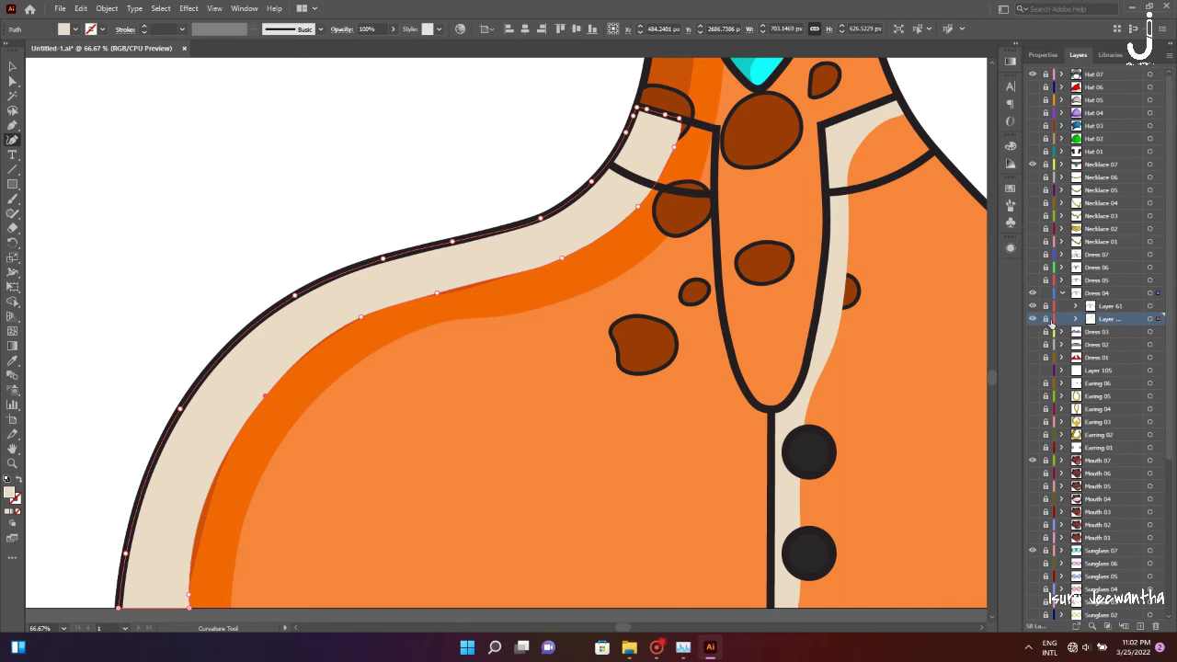
pyautogui.press('Escape')
pyautogui.scroll(-2, 565, 314)
pyautogui.click(171, 455)
pyautogui.click(230, 456)
pyautogui.click(237, 395)
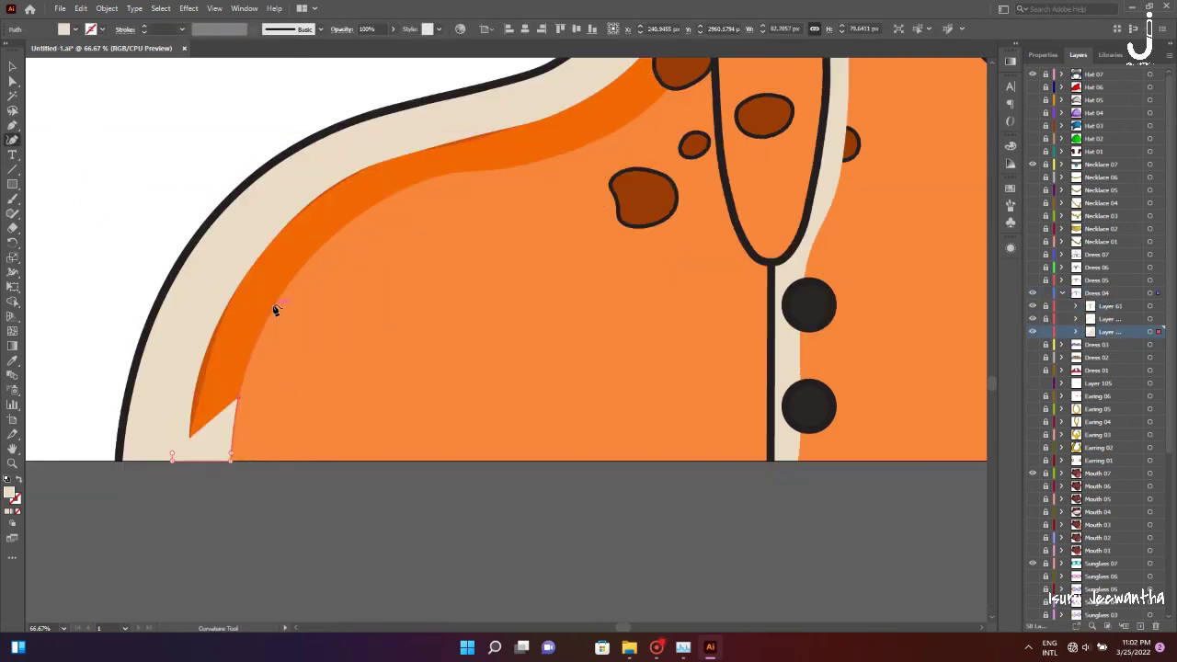
pyautogui.click(275, 304)
pyautogui.click(331, 237)
pyautogui.scroll(3, 568, 158)
pyautogui.click(478, 120)
pyautogui.hscroll(-3, 478, 120)
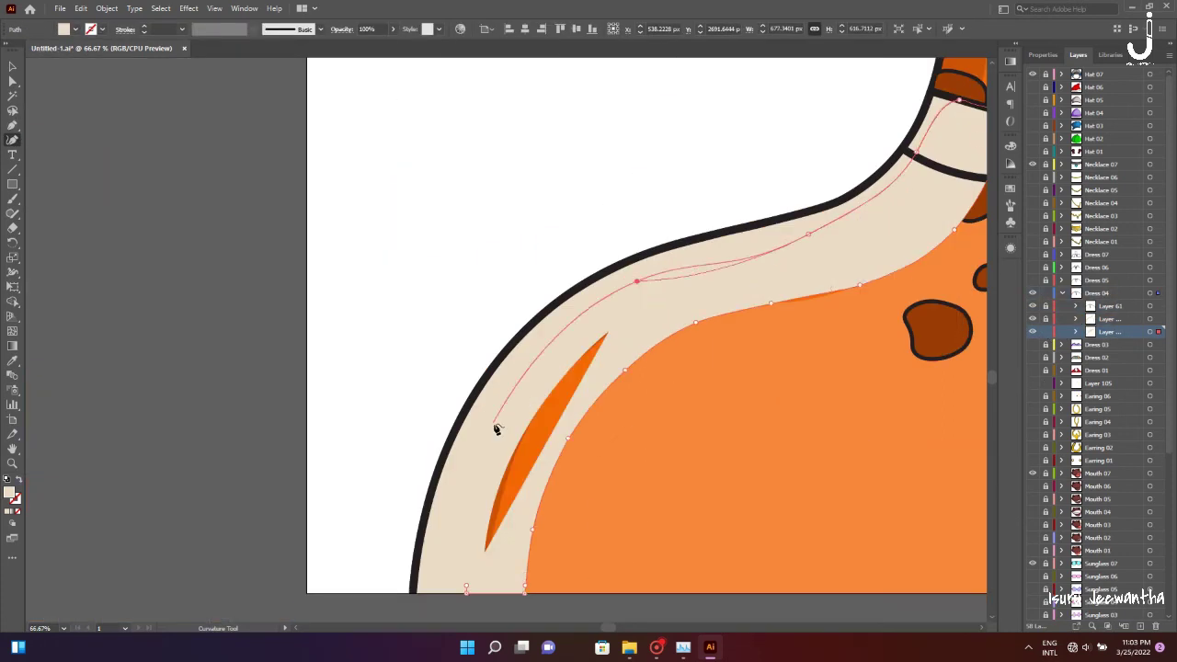
# Trace a beige shape up beside the buttons and around the collar's edges
pyautogui.hotkey('ctrl', '0')
pyautogui.press('i')
pyautogui.keyDown('alt'); pyautogui.scroll(5, 552, 276); pyautogui.keyUp('alt')
pyautogui.click(16, 140)
pyautogui.click(13, 140)
pyautogui.click(591, 584)
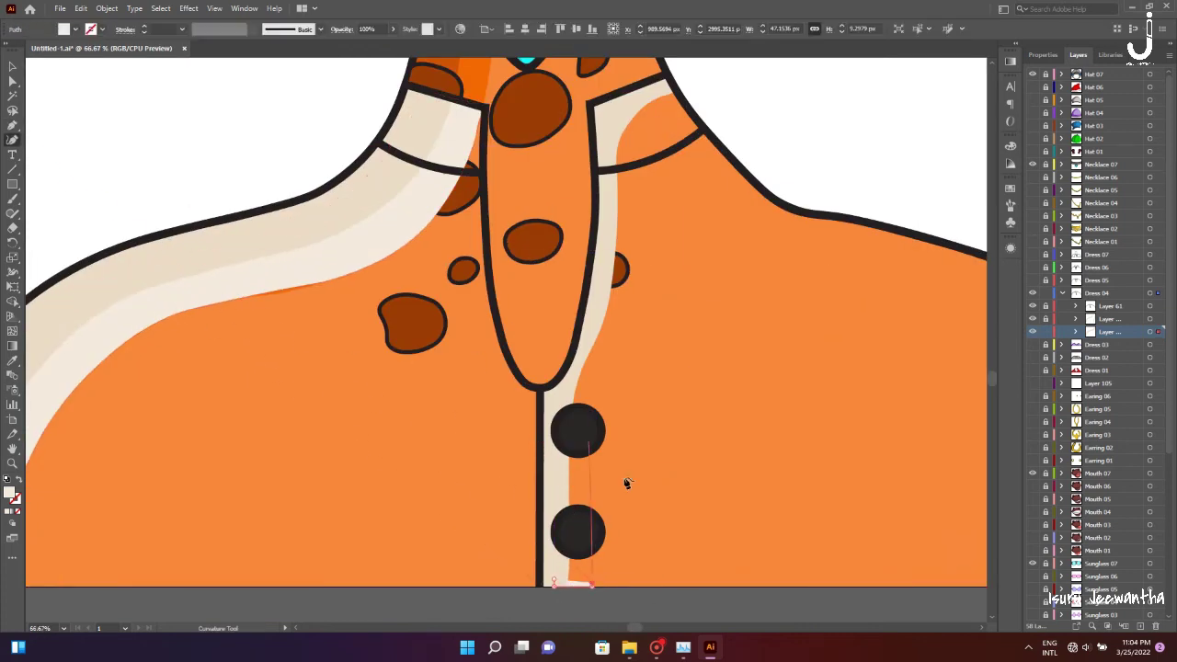
pyautogui.click(630, 322)
pyautogui.click(637, 235)
pyautogui.click(696, 119)
pyautogui.click(644, 91)
pyautogui.click(608, 144)
pyautogui.click(604, 201)
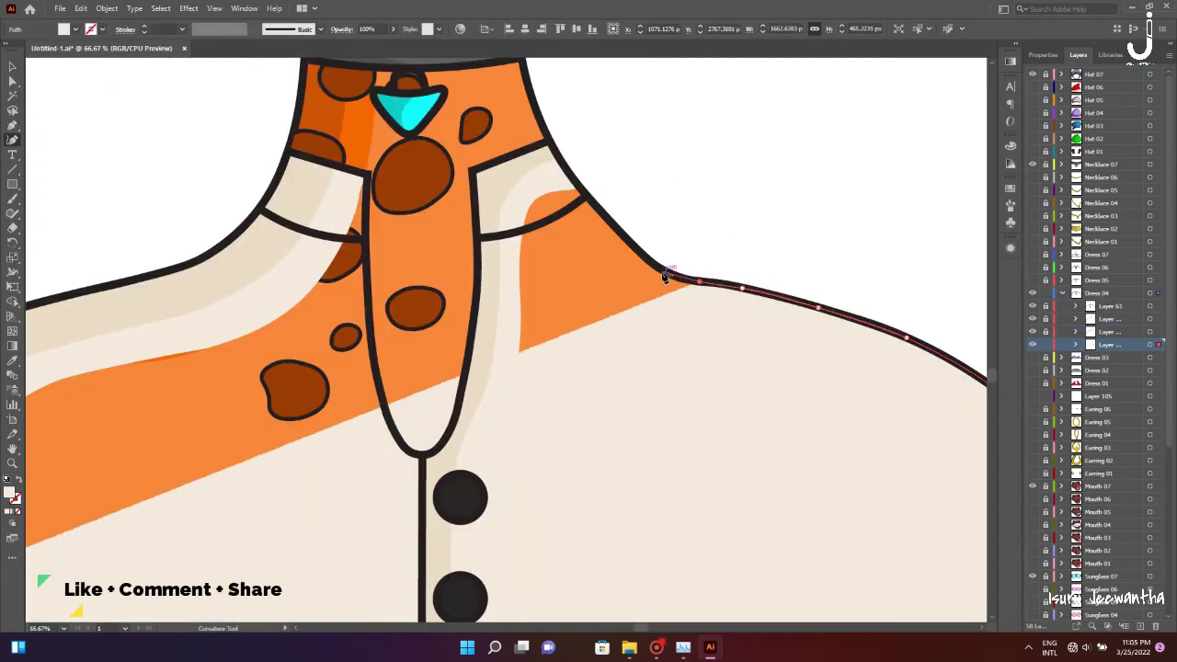
# Wrap the beige shape around the right shoulder and collar, then collapse Dress 04
pyautogui.click(556, 152)
pyautogui.click(504, 189)
pyautogui.click(490, 250)
pyautogui.click(450, 434)
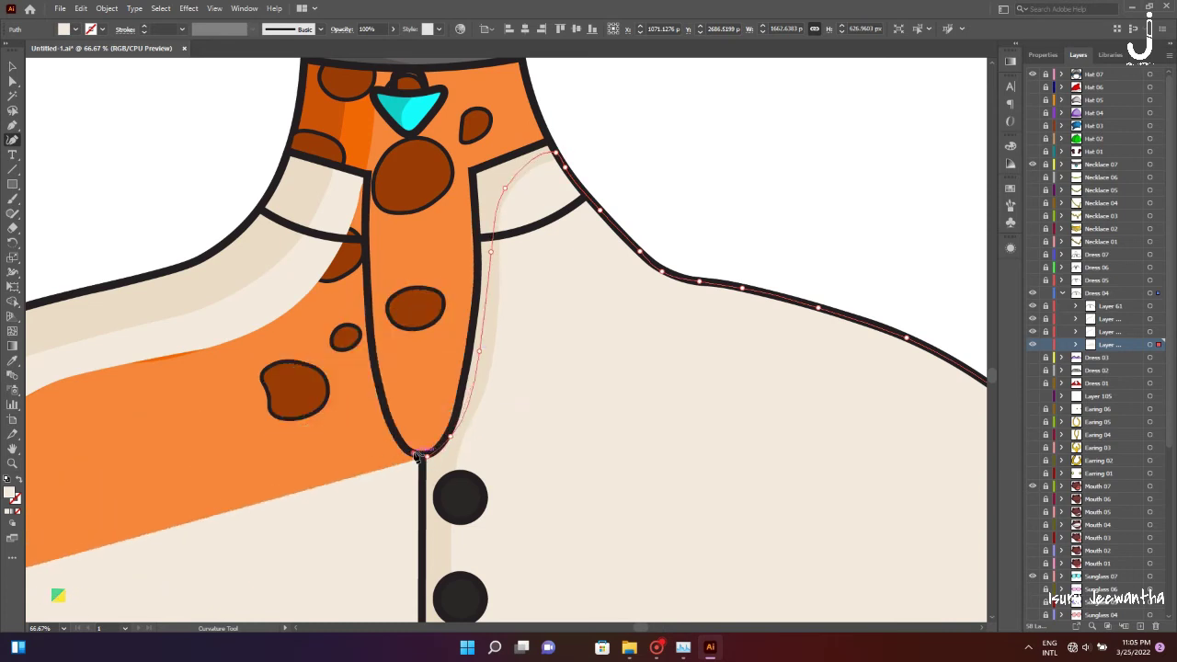
pyautogui.click(394, 430)
pyautogui.click(367, 281)
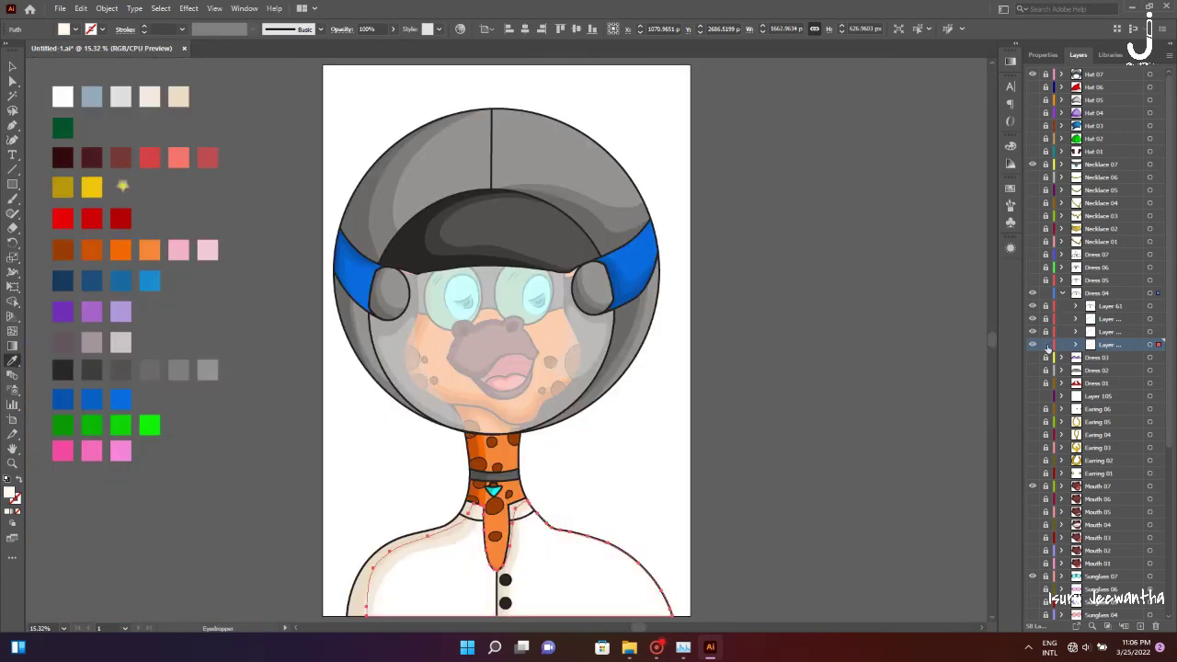
pyautogui.click(1064, 292)
# Show, expand and unlock the Dress 05 layer and add a new sublayer
pyautogui.click(1033, 281)
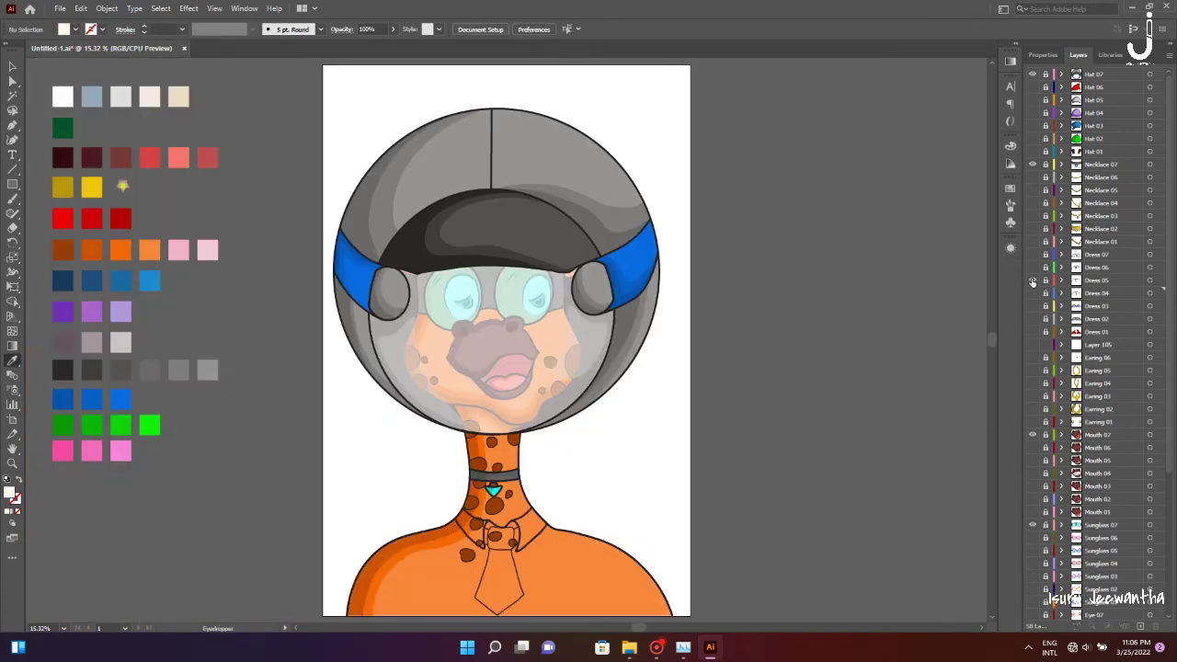
pyautogui.click(1046, 281)
pyautogui.click(1062, 281)
pyautogui.hotkey('ctrl', 'l')
pyautogui.keyDown('alt'); pyautogui.scroll(5, 587, 486); pyautogui.keyUp('alt')
pyautogui.scroll(-3, 544, 476)
# Draw a pink shape along the collar edge and up the neck's right side
pyautogui.hotkey('shift', '`')
pyautogui.click(495, 487)
pyautogui.click(515, 486)
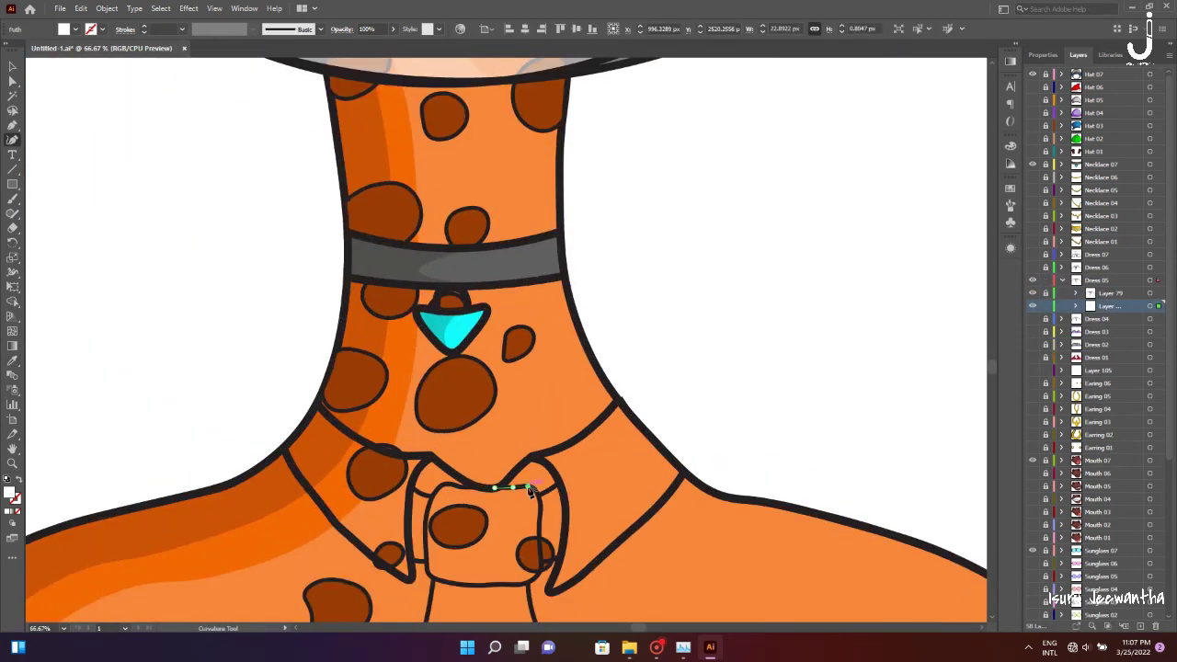
pyautogui.click(579, 508)
pyautogui.click(608, 445)
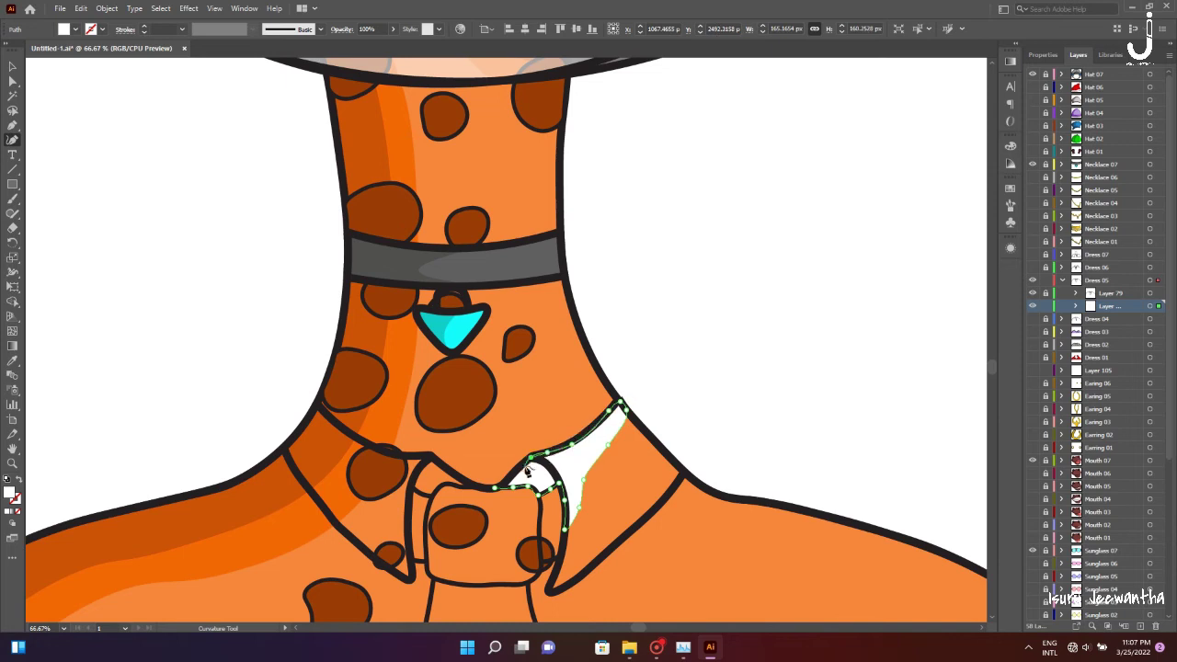
pyautogui.hotkey('ctrl', '0')
pyautogui.press('i')
pyautogui.click(62, 451)
pyautogui.hotkey('ctrl', '1')
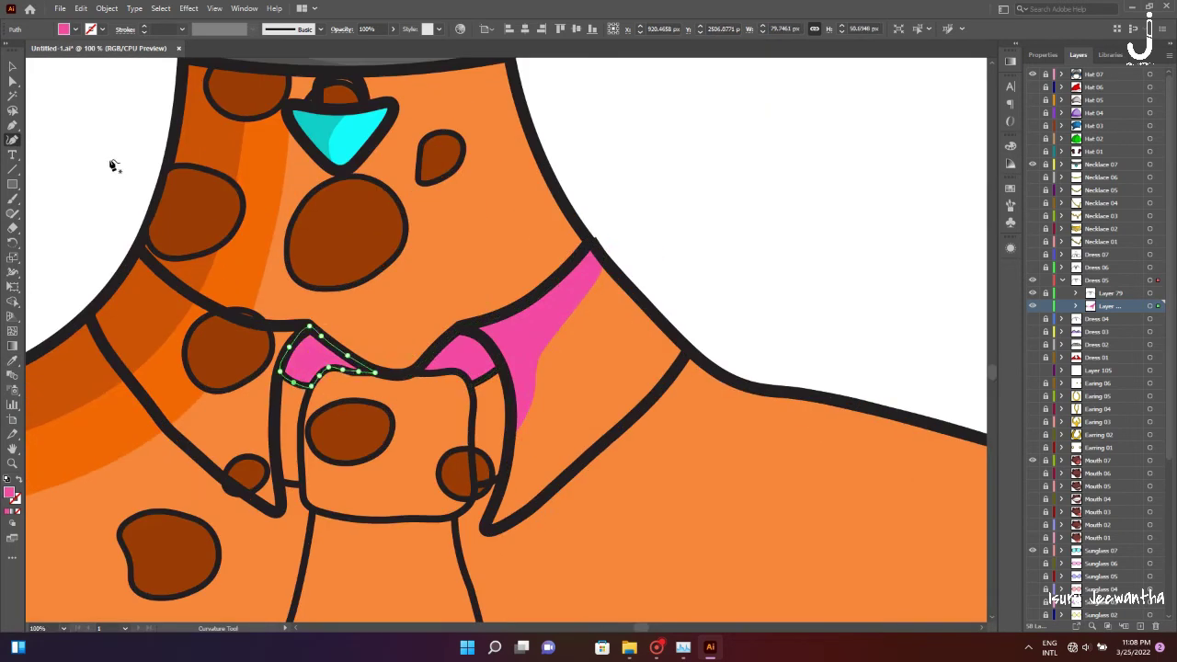
pyautogui.hotkey('ctrl', '0')
# Add a pink band up the left shoulder toward the collar along the top outline
pyautogui.hotkey('ctrl', '+')
pyautogui.hotkey('ctrl', '+')
pyautogui.click(161, 451)
pyautogui.click(195, 449)
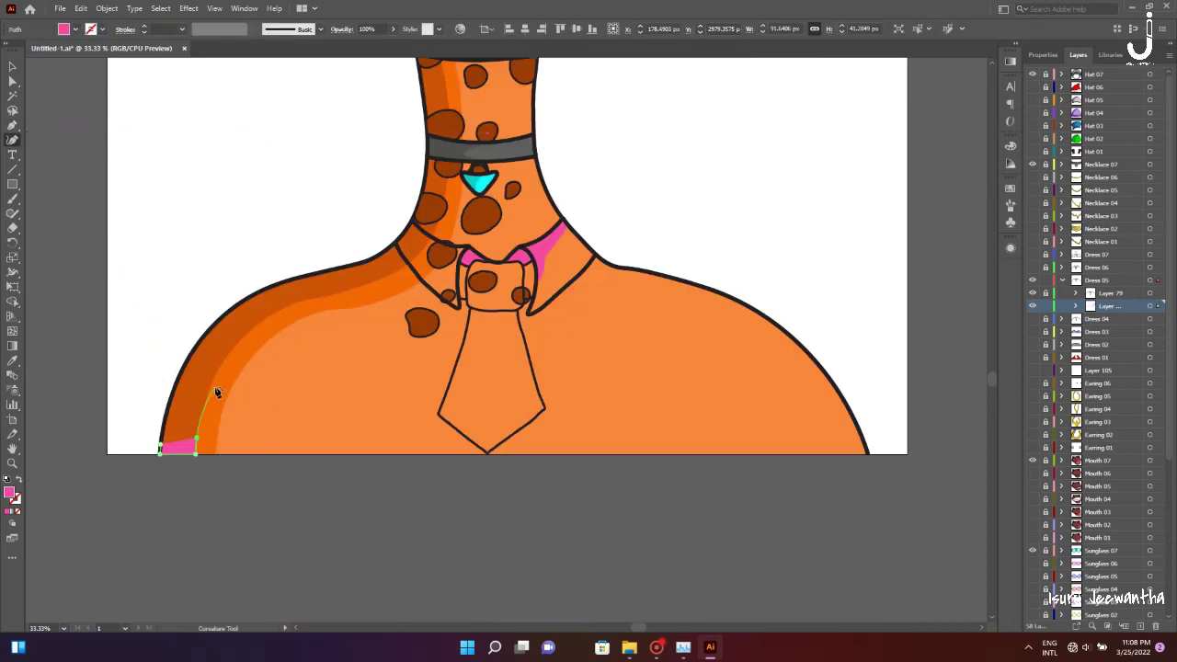
pyautogui.hotkey('ctrl', '+')
pyautogui.hotkey('ctrl', '+')
pyautogui.hotkey('ctrl', '+')
pyautogui.click(686, 312)
pyautogui.click(623, 148)
pyautogui.click(586, 70)
pyautogui.click(543, 136)
pyautogui.scroll(5, 276, 242)
pyautogui.click(276, 242)
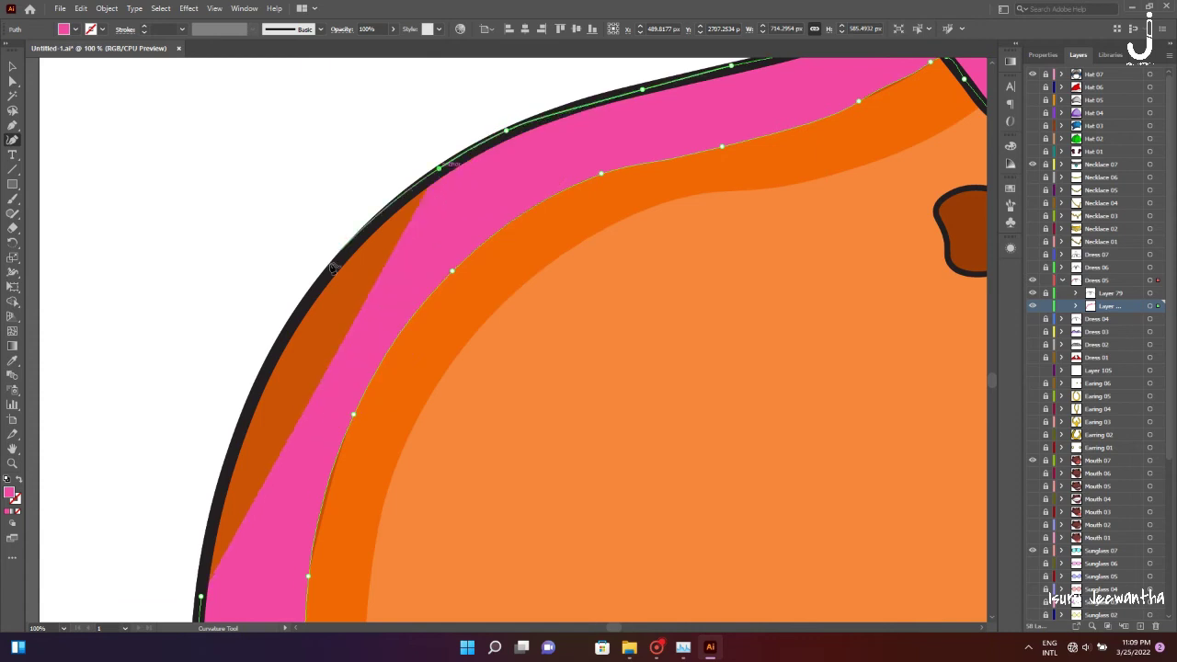
pyautogui.scroll(-5, 468, 447)
# Trace a pink strip from the knot down the tie's left edge to its tip
pyautogui.hotkey('ctrl', '-')
pyautogui.hscroll(5, 438, 315)
pyautogui.click(437, 265)
pyautogui.click(438, 276)
pyautogui.click(396, 494)
pyautogui.click(490, 570)
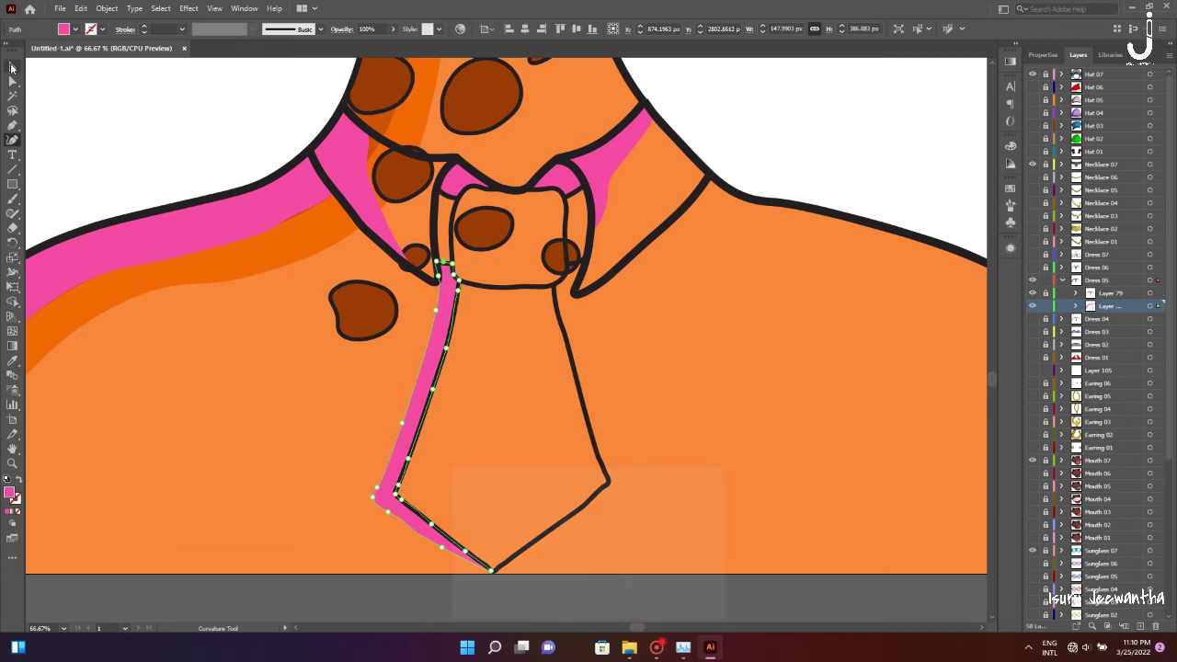
pyautogui.press('Escape')
# Start a new tie shape tracing the knot's left edge and top
pyautogui.hotkey('ctrl', '+')
pyautogui.hotkey('ctrl', '+')
pyautogui.click(580, 398)
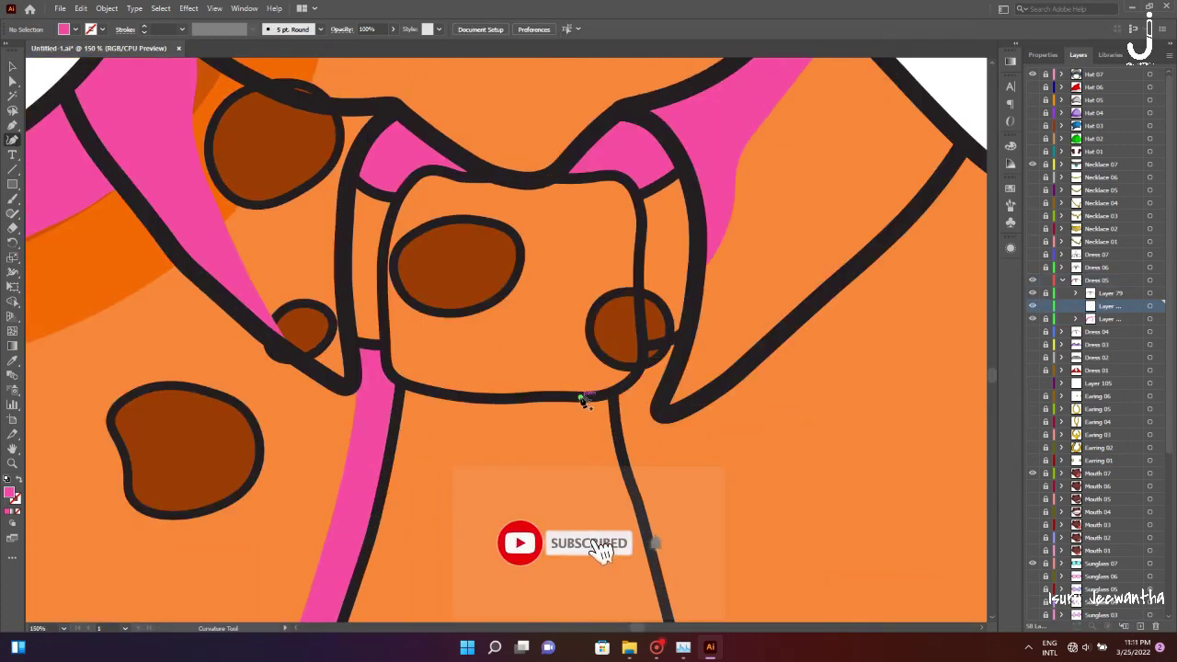
pyautogui.click(491, 345)
pyautogui.click(445, 171)
pyautogui.click(386, 196)
pyautogui.click(348, 328)
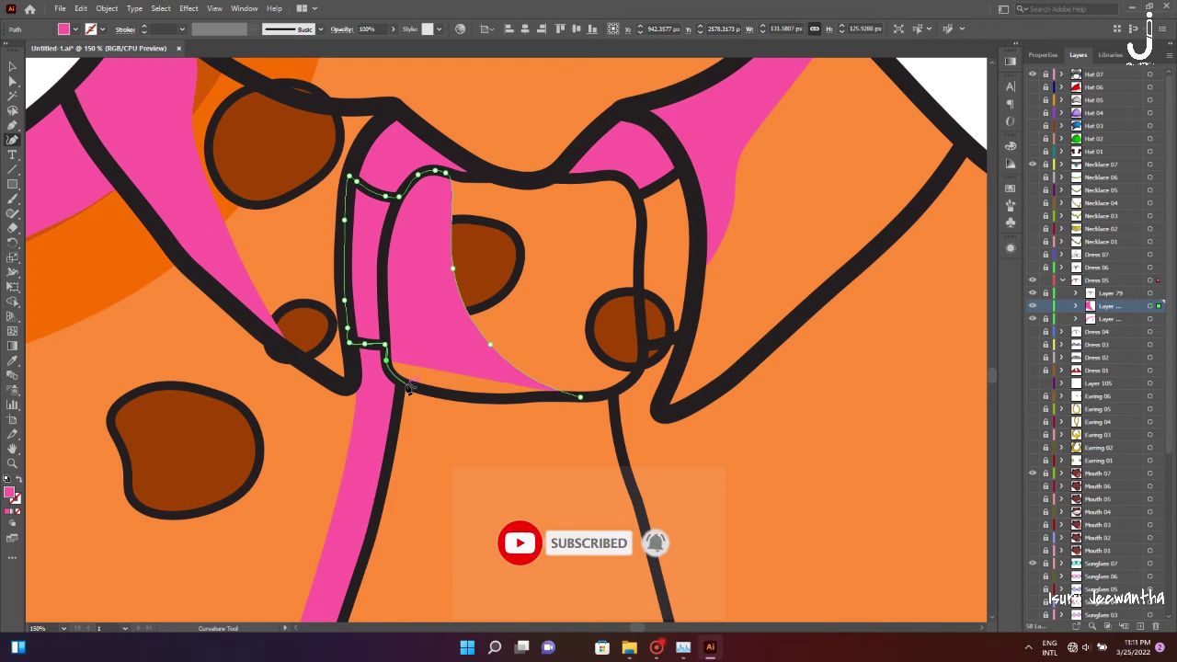
pyautogui.scroll(-10, 409, 388)
# Continue the tie shape down the left edge to the tip and back up inside
pyautogui.click(342, 163)
pyautogui.click(260, 396)
pyautogui.click(387, 513)
pyautogui.click(451, 562)
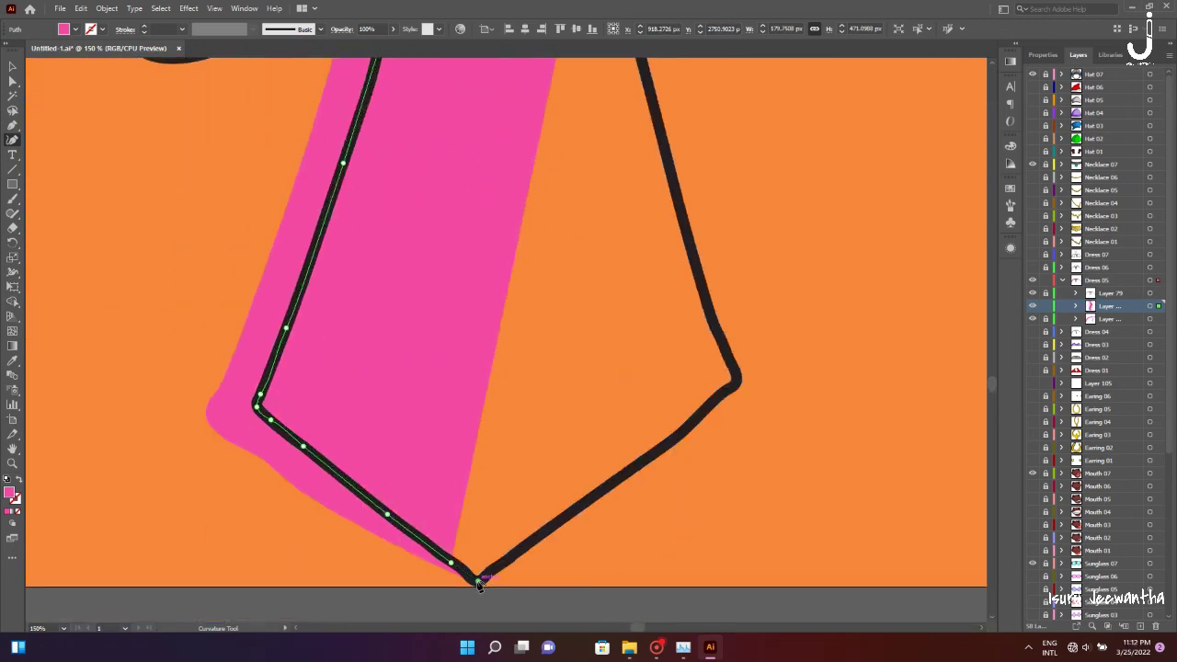
pyautogui.click(478, 579)
pyautogui.click(517, 552)
pyautogui.click(575, 509)
pyautogui.click(499, 535)
pyautogui.click(437, 501)
pyautogui.click(368, 443)
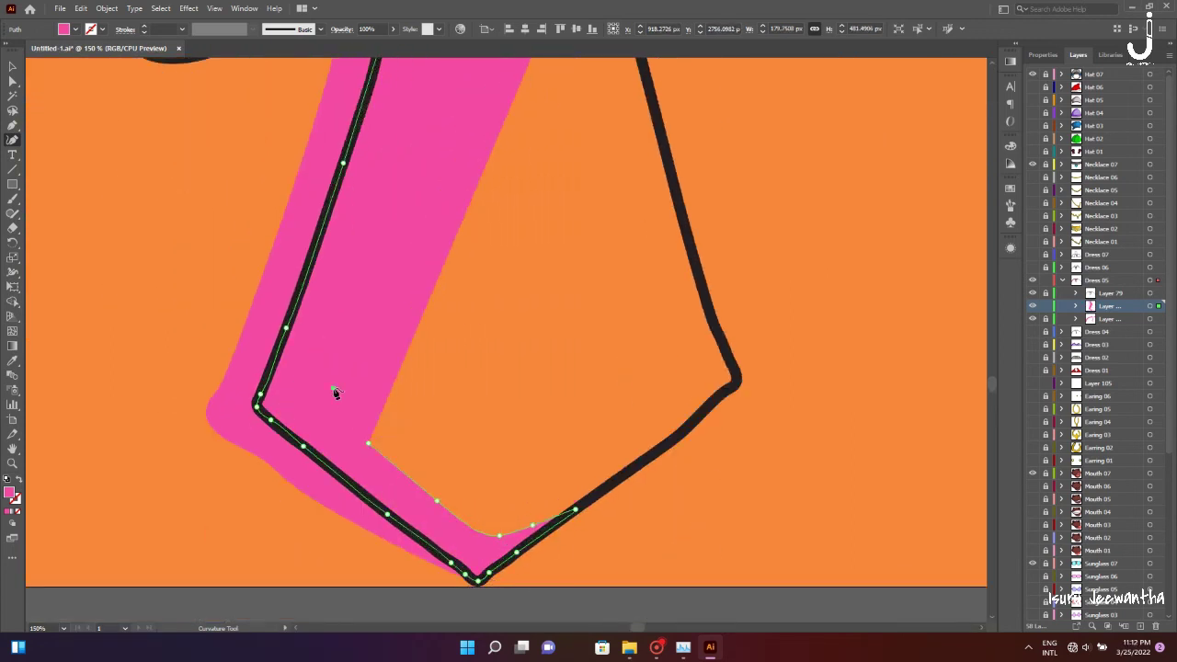
pyautogui.scroll(10, 335, 393)
# Close the tie shape, deselect it and add a new Dress 05 sublayer
pyautogui.click(581, 398)
pyautogui.hotkey('ctrl', '-')
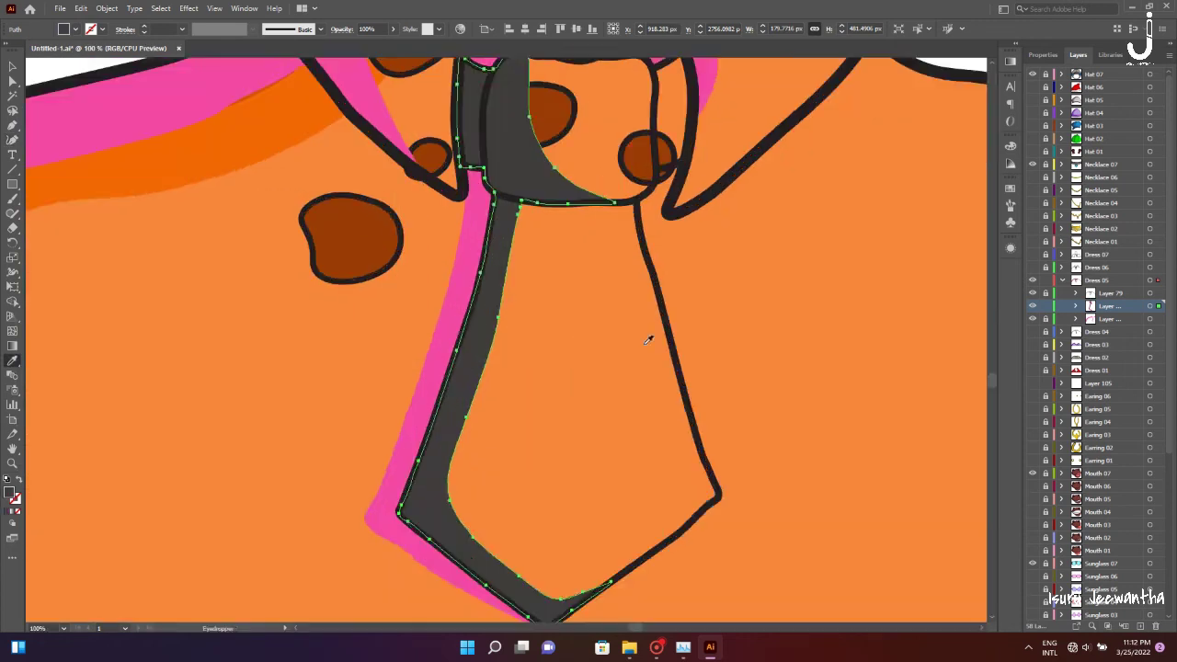
pyautogui.scroll(5, 647, 337)
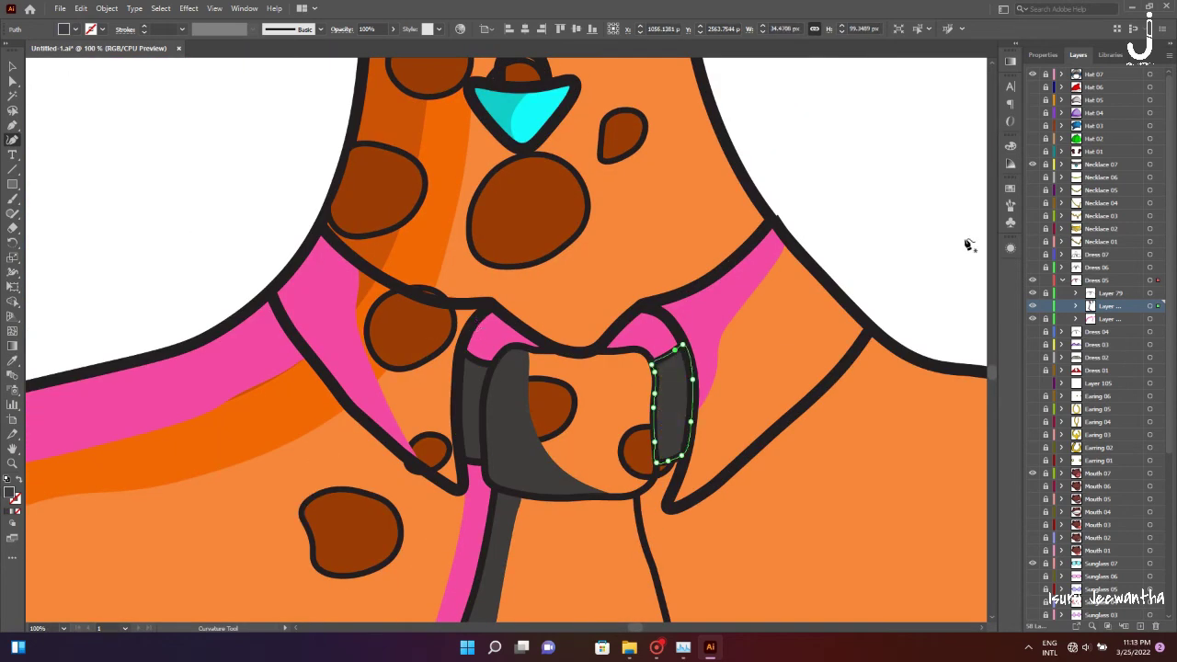
pyautogui.hotkey('ctrl', 'shift', 'a')
pyautogui.hotkey('ctrl', 'l')
pyautogui.scroll(-5, 678, 376)
# Trace a shape up the tie and across the knot, and fill it dark grey
pyautogui.click(638, 548)
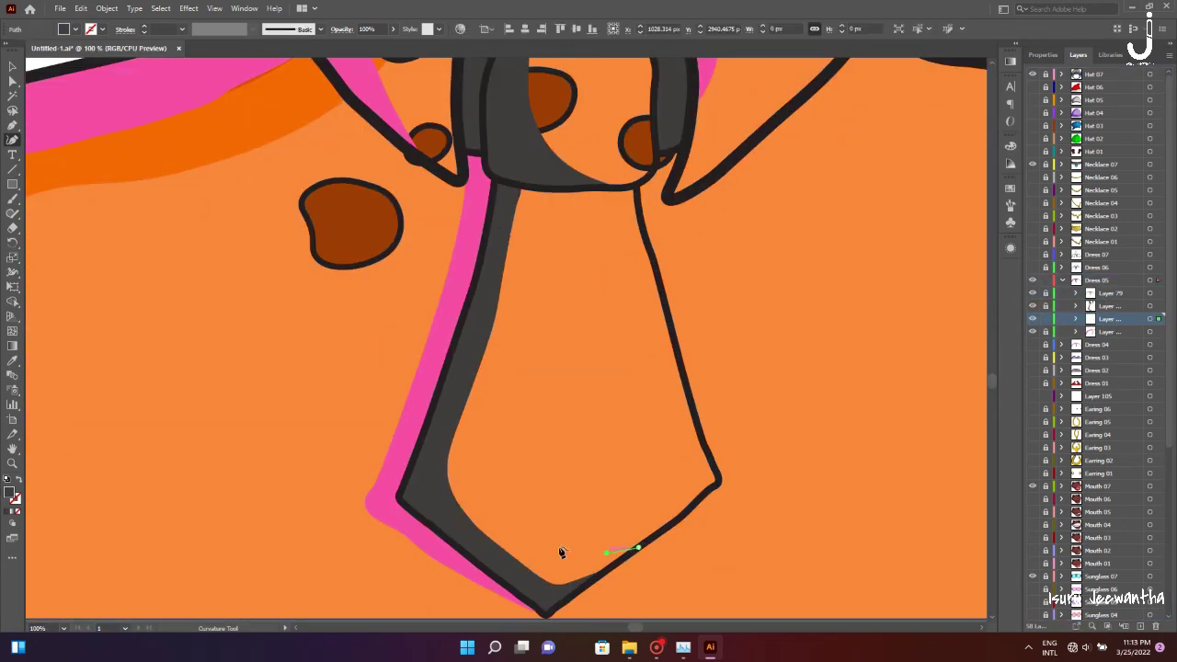
pyautogui.click(492, 406)
pyautogui.click(518, 320)
pyautogui.click(540, 205)
pyautogui.click(649, 177)
pyautogui.scroll(5, 588, 276)
pyautogui.click(546, 263)
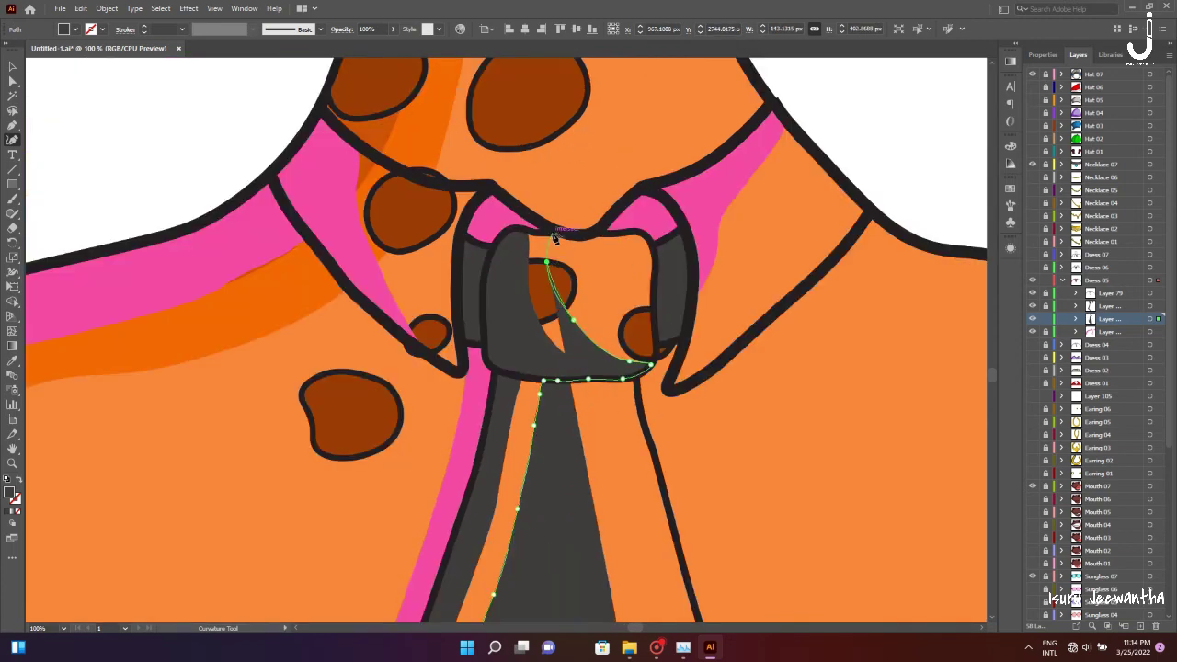
pyautogui.click(554, 237)
pyautogui.scroll(-5, 589, 368)
pyautogui.click(609, 474)
pyautogui.hotkey('ctrl', '0')
pyautogui.press('i')
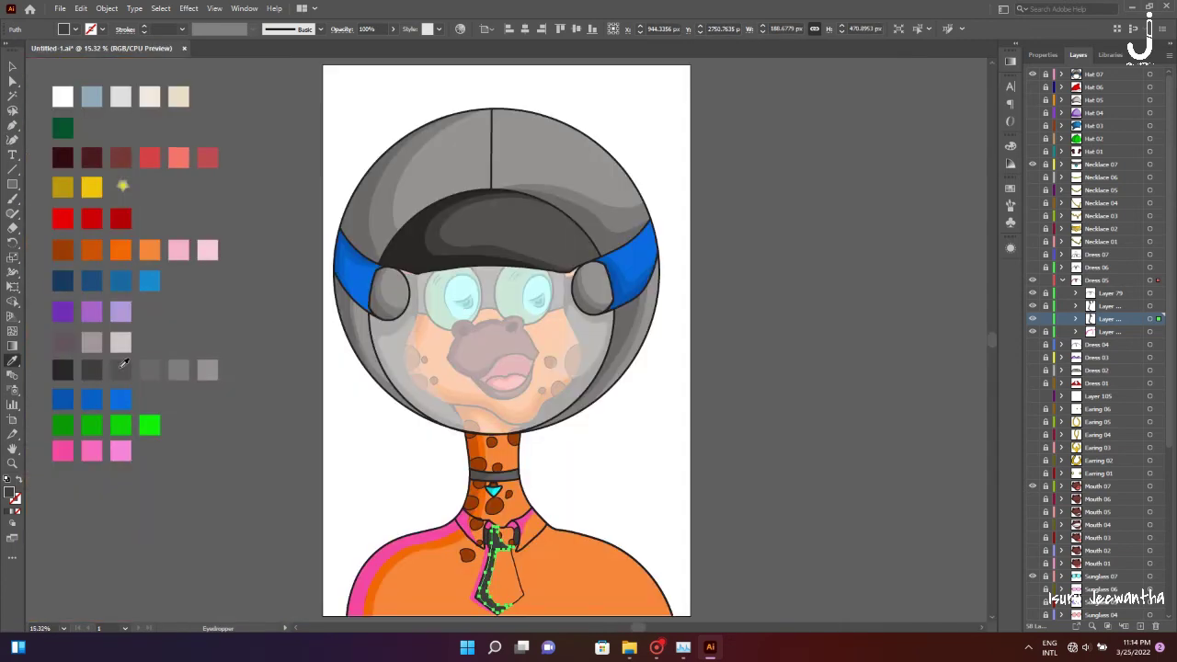
pyautogui.click(125, 364)
# Start a grey shading shape along the top and right edge of the knot
pyautogui.hotkey('ctrl', 'l')
pyautogui.scroll(5, 500, 552)
pyautogui.hotkey('shift', '`')
pyautogui.click(432, 88)
pyautogui.click(509, 90)
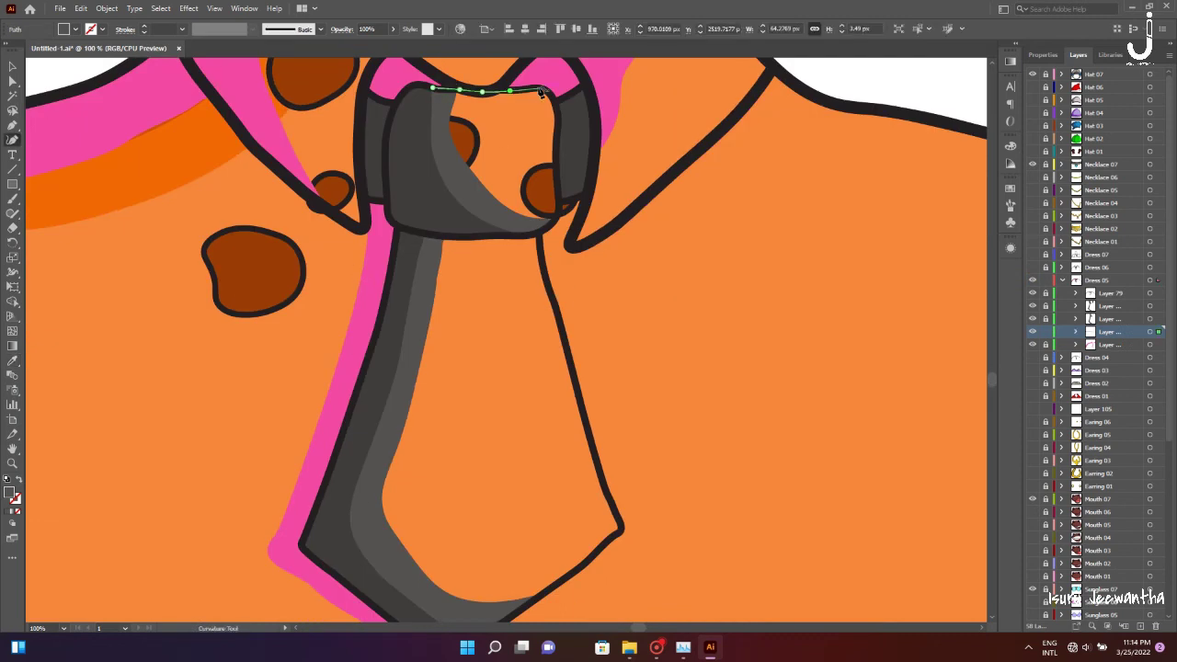
pyautogui.click(549, 90)
pyautogui.click(558, 174)
# Extend the shading down the tie's right edge, close it, and fit the character in view
pyautogui.click(540, 239)
pyautogui.click(565, 348)
pyautogui.click(603, 482)
pyautogui.click(621, 527)
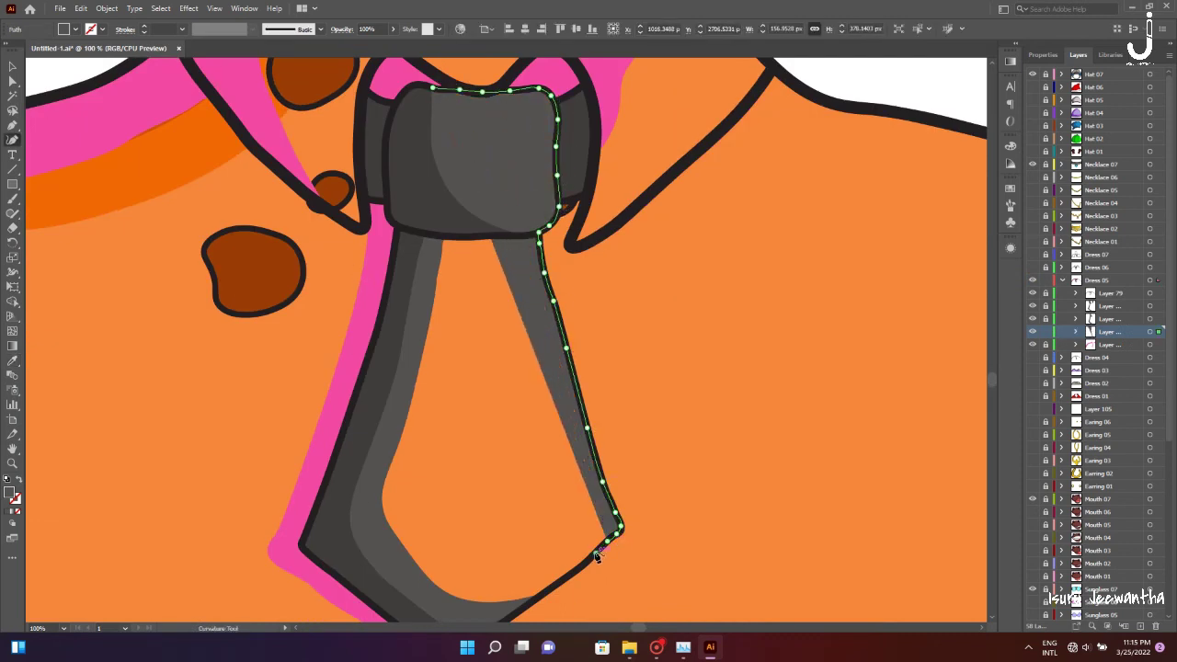
pyautogui.scroll(-2, 596, 556)
pyautogui.click(452, 557)
pyautogui.click(368, 289)
pyautogui.hotkey('ctrl', '0')
pyautogui.press('a')
pyautogui.click(300, 160)
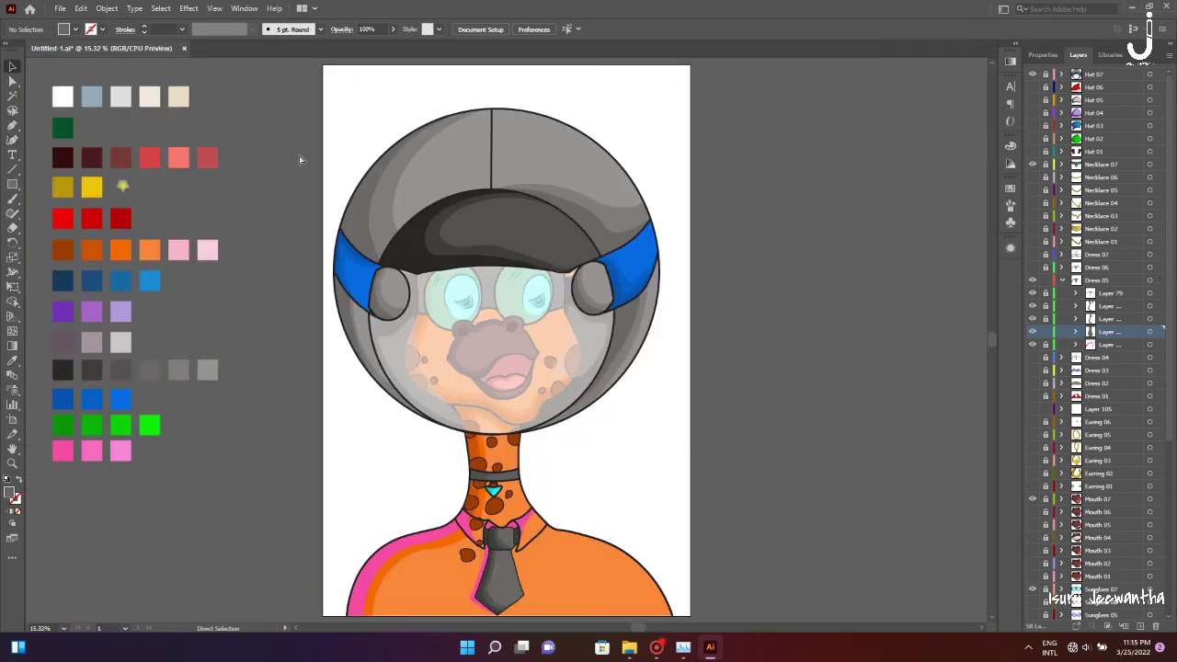
# Add a sublayer in Dress 05 and trace the shirt outline along the left shoulder's inner edge
pyautogui.click(1109, 279)
pyautogui.hotkey('ctrl', 'l')
pyautogui.scroll(5, 395, 571)
pyautogui.press('p')
pyautogui.click(251, 563)
pyautogui.click(307, 563)
pyautogui.hotkey('shift', '`')
pyautogui.click(321, 479)
pyautogui.click(378, 374)
pyautogui.click(496, 290)
pyautogui.click(588, 274)
pyautogui.click(669, 250)
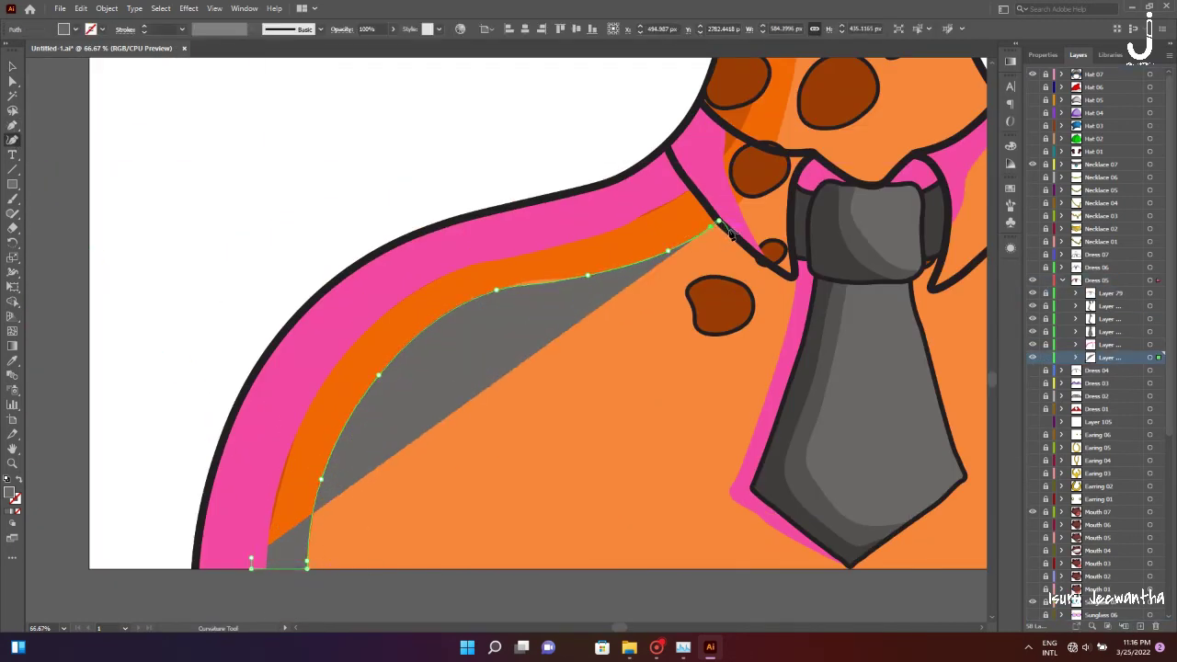
# Continue the shirt shape down the tie's left edge, around its tip and back to the neck
pyautogui.click(775, 267)
pyautogui.click(766, 360)
pyautogui.click(729, 460)
pyautogui.scroll(-3, 730, 466)
pyautogui.click(747, 403)
pyautogui.click(800, 435)
pyautogui.click(847, 448)
pyautogui.scroll(3, 828, 442)
pyautogui.click(815, 524)
pyautogui.click(818, 375)
pyautogui.click(766, 216)
pyautogui.click(726, 141)
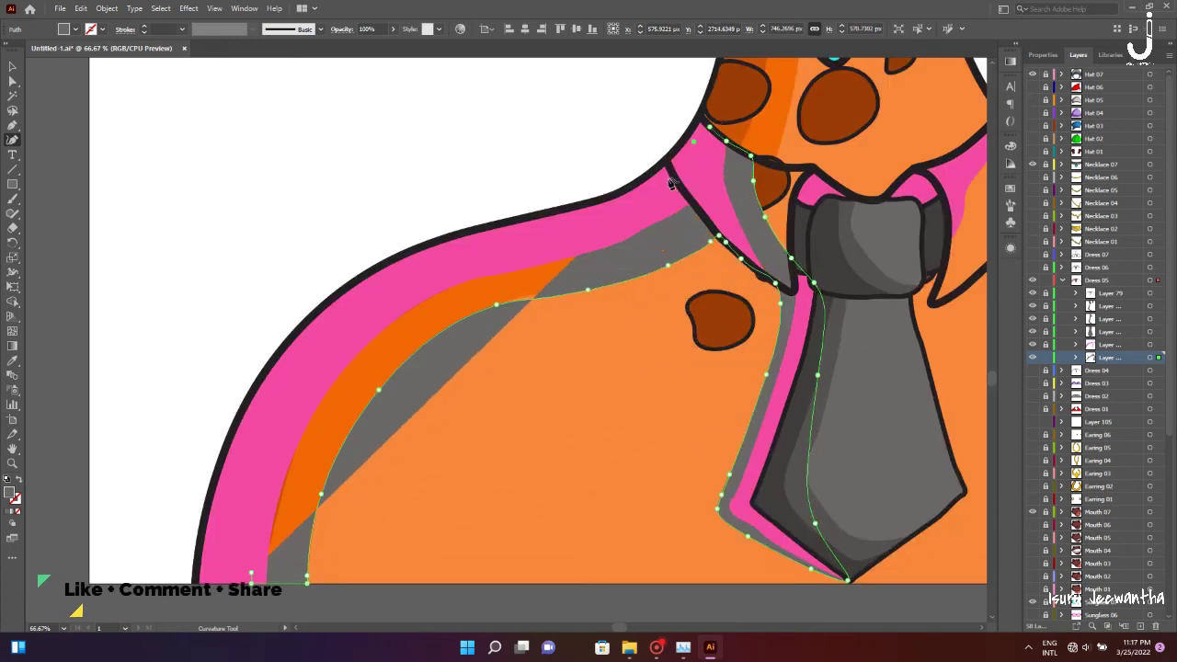
# Extend the pink shirt shape along the body's edge and save the document
pyautogui.hotkey('ctrl', '0')
pyautogui.scroll(3, 594, 230)
pyautogui.scroll(2, 594, 230)
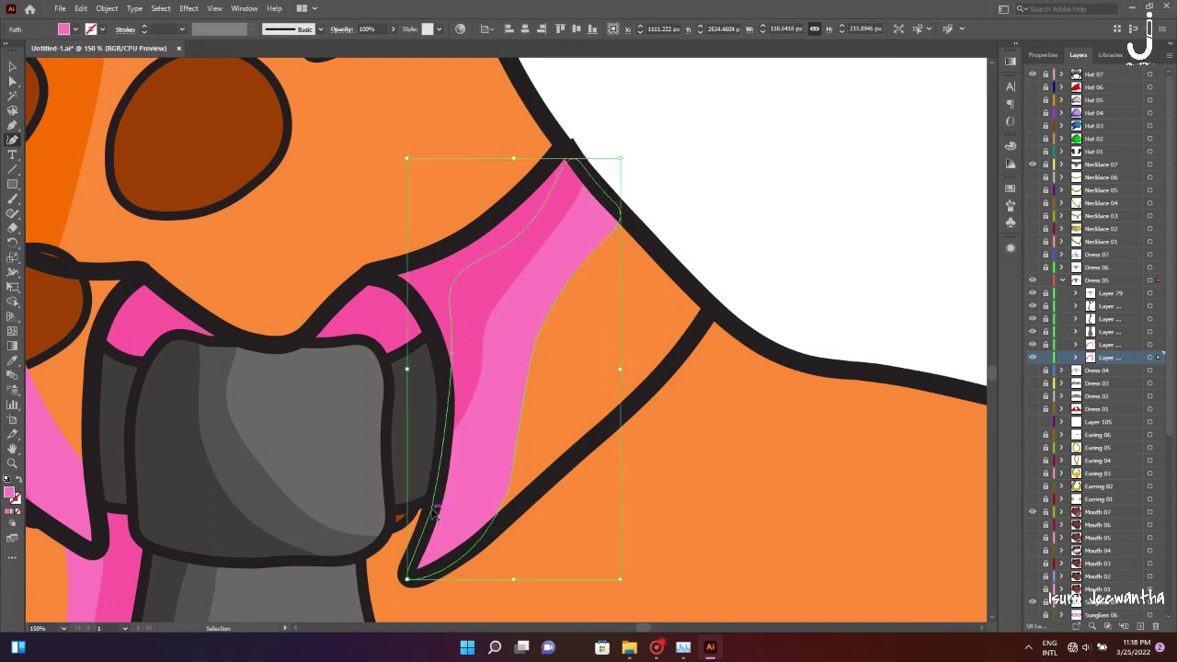
pyautogui.hotkey('ctrl', '0')
pyautogui.scroll(3, 291, 408)
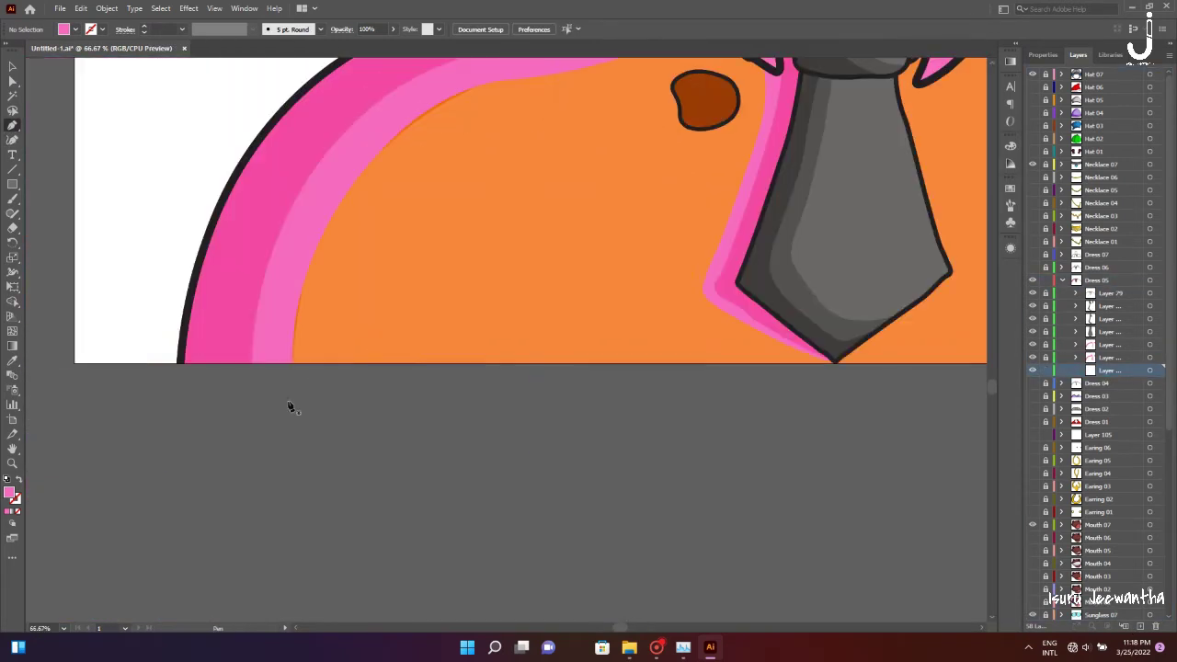
pyautogui.hscroll(10, 290, 408)
pyautogui.click(756, 356)
pyautogui.scroll(6, 594, 209)
pyautogui.click(662, 469)
pyautogui.click(531, 354)
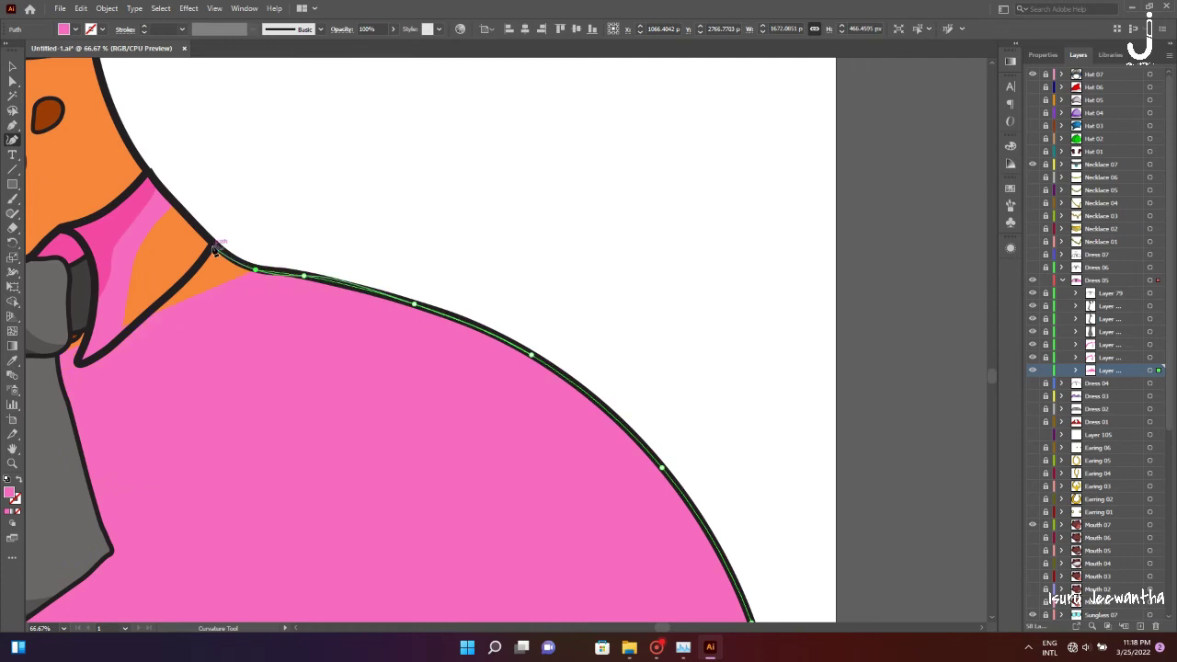
pyautogui.hscroll(-10, 143, 213)
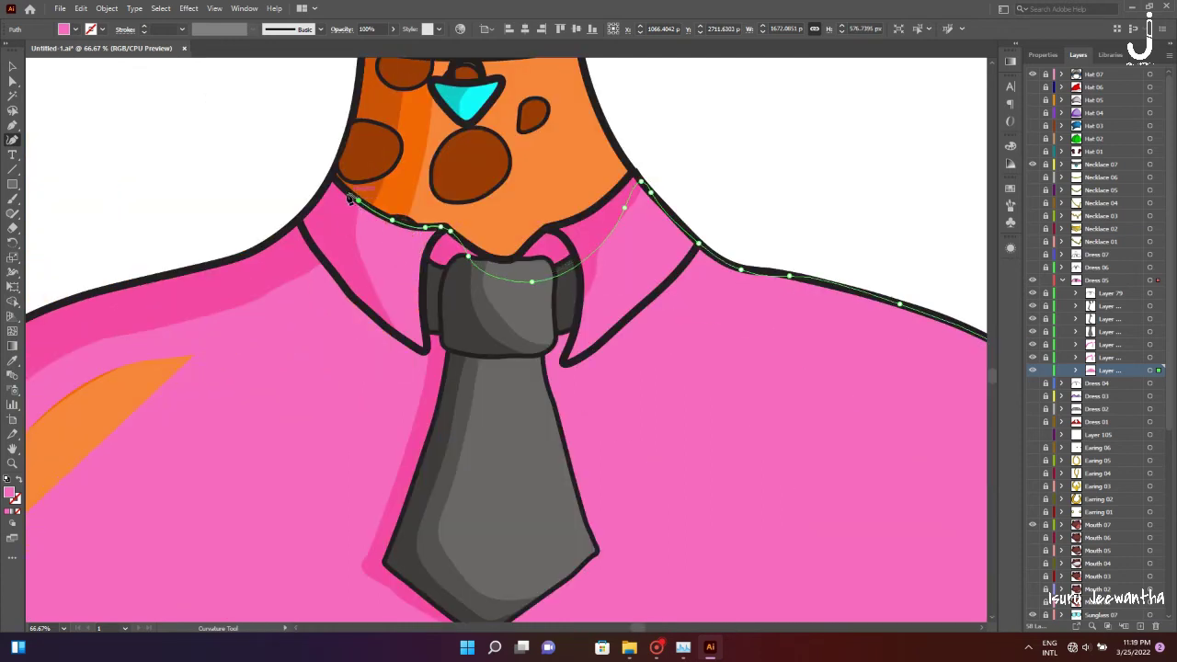
pyautogui.hotkey('ctrl', '0')
pyautogui.hotkey('ctrl', 's')
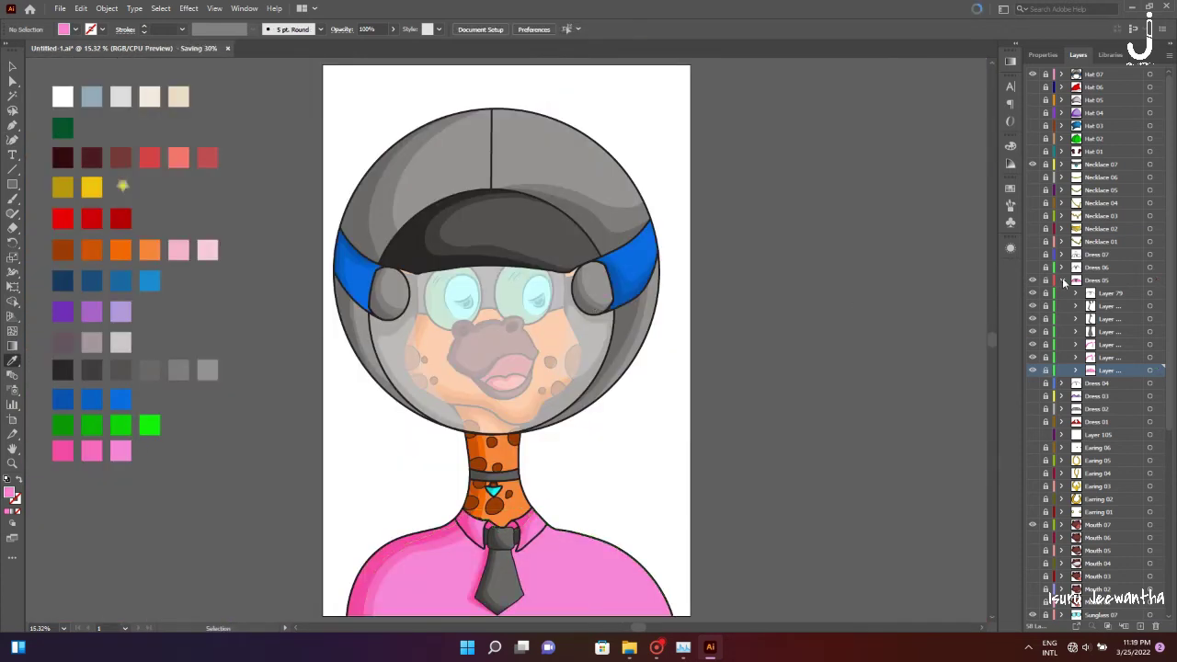
# Hide the pink-shirt Dress 05 layer and show Dress 06, adding a sublayer for blouse fills
pyautogui.click(1064, 280)
pyautogui.click(1032, 280)
pyautogui.click(1032, 266)
pyautogui.click(1063, 267)
pyautogui.hotkey('ctrl', 'l')
pyautogui.hotkey('ctrl', '+')
pyautogui.hotkey('ctrl', '+')
pyautogui.hotkey('ctrl', '+')
pyautogui.scroll(-10, 398, 368)
# Trace the blouse's left front strip and fill it off-white using the Eyedropper
pyautogui.press('p')
pyautogui.click(399, 539)
pyautogui.click(13, 140)
pyautogui.click(402, 460)
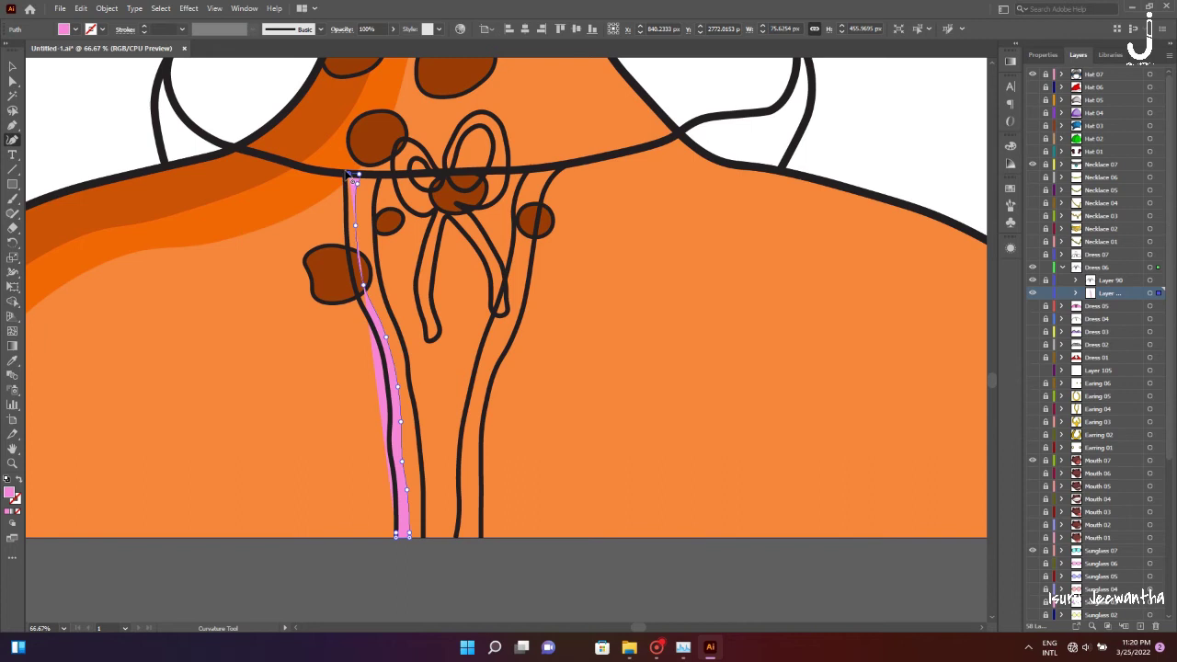
pyautogui.click(397, 499)
pyautogui.hotkey('ctrl', '0')
pyautogui.press('i')
pyautogui.hotkey('ctrl', '+')
pyautogui.hotkey('ctrl', 'shift', 'a')
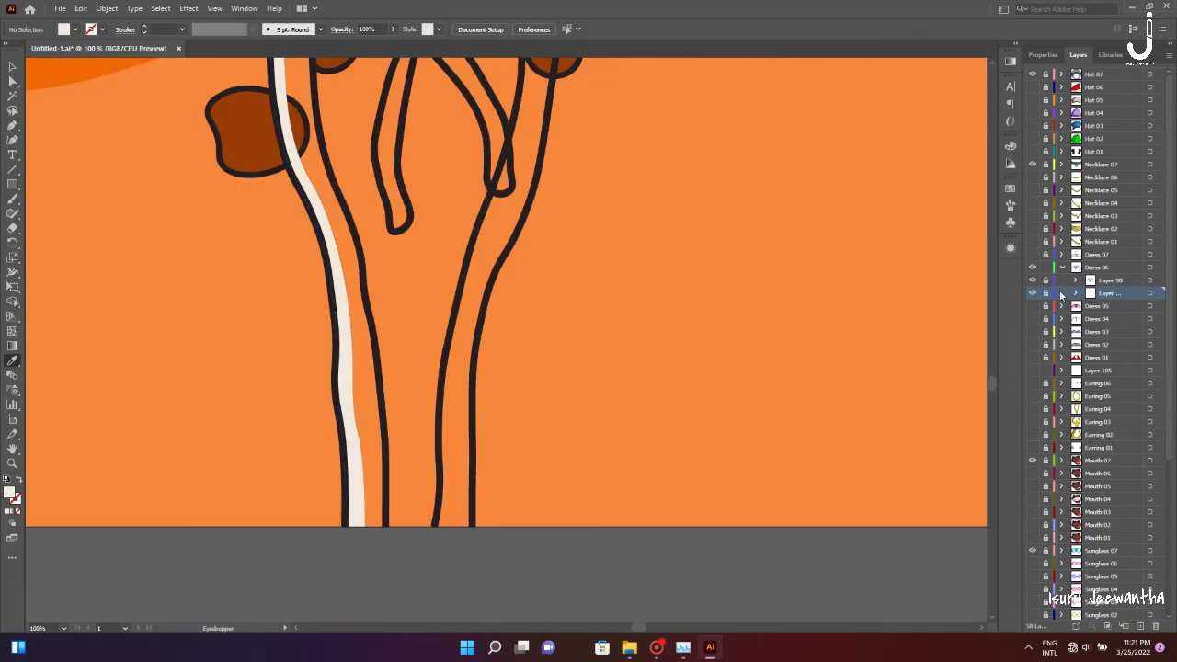
pyautogui.click(491, 164)
pyautogui.hotkey('ctrl', 'shift', 'a')
# Trace the right front strip from its bottom up to the necklace
pyautogui.press('v')
pyautogui.press('p')
pyautogui.moveTo(436, 517); pyautogui.dragTo(435, 531)
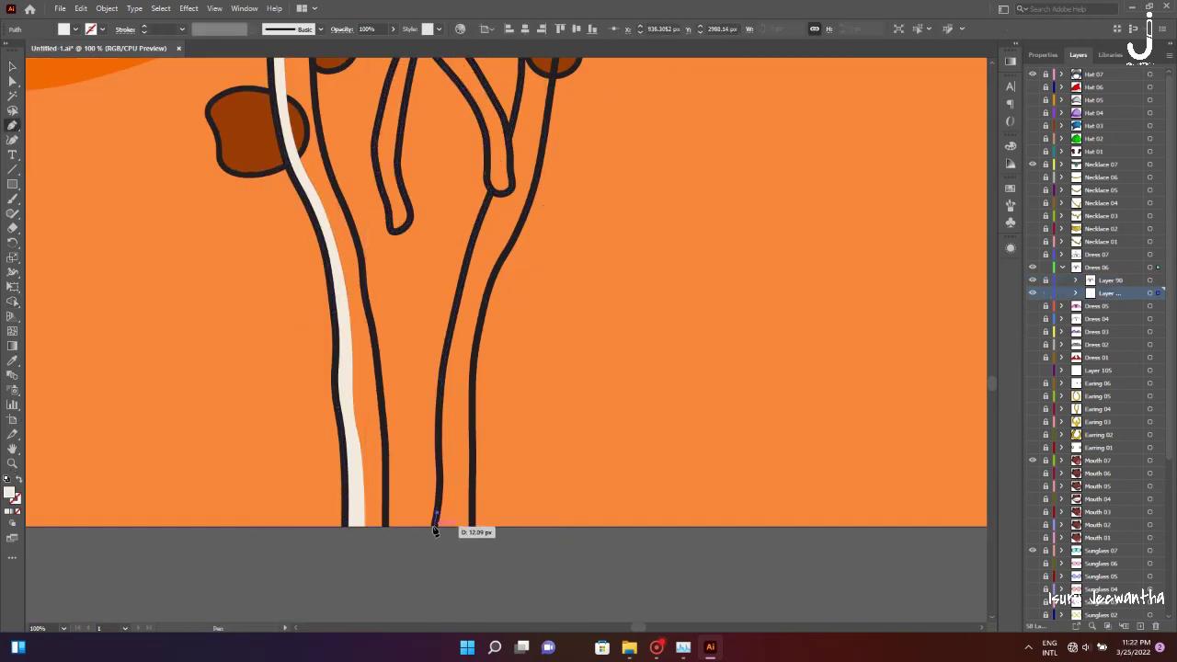
pyautogui.click(12, 139)
pyautogui.click(452, 373)
pyautogui.scroll(5, 451, 373)
pyautogui.click(499, 405)
pyautogui.click(531, 292)
pyautogui.click(541, 175)
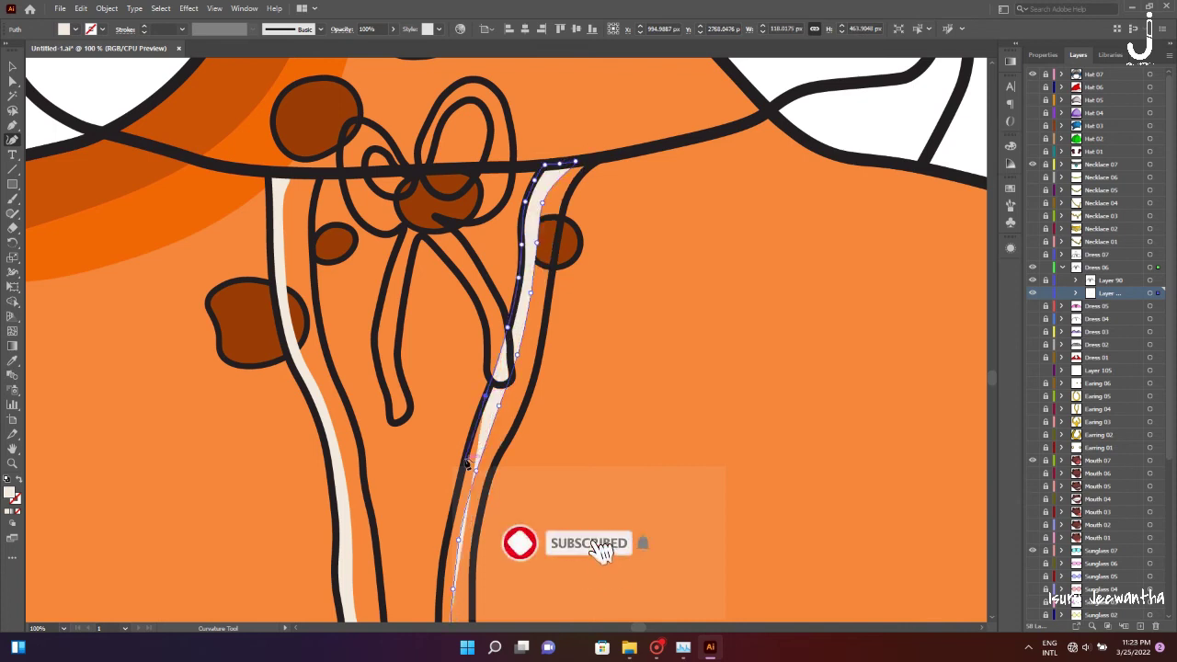
pyautogui.scroll(-4, 442, 451)
pyautogui.scroll(4, 442, 451)
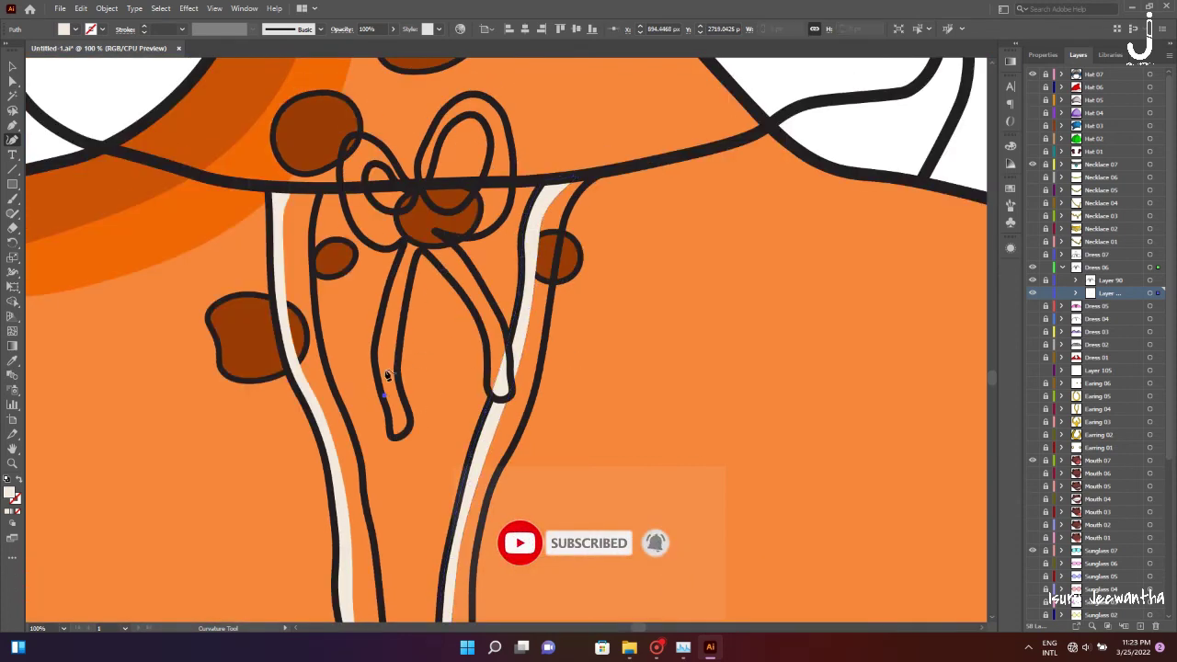
# Extend the shape up the ribbon to complete the off-white left bow loop
pyautogui.click(386, 370)
pyautogui.click(405, 275)
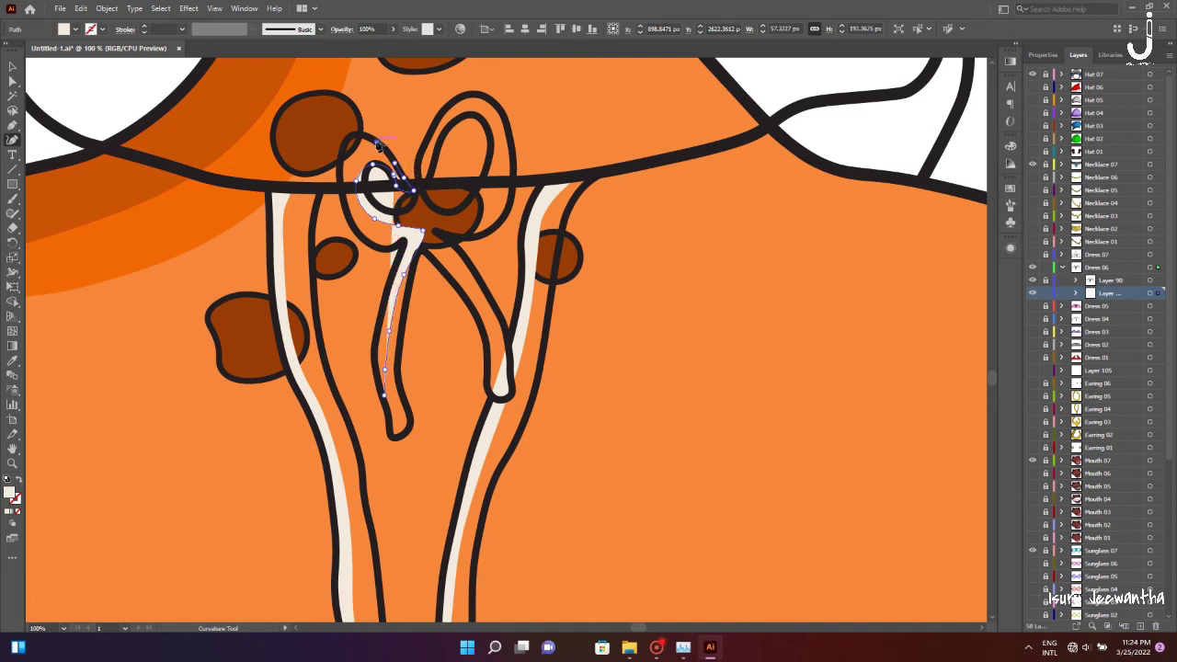
pyautogui.click(351, 138)
pyautogui.click(420, 180)
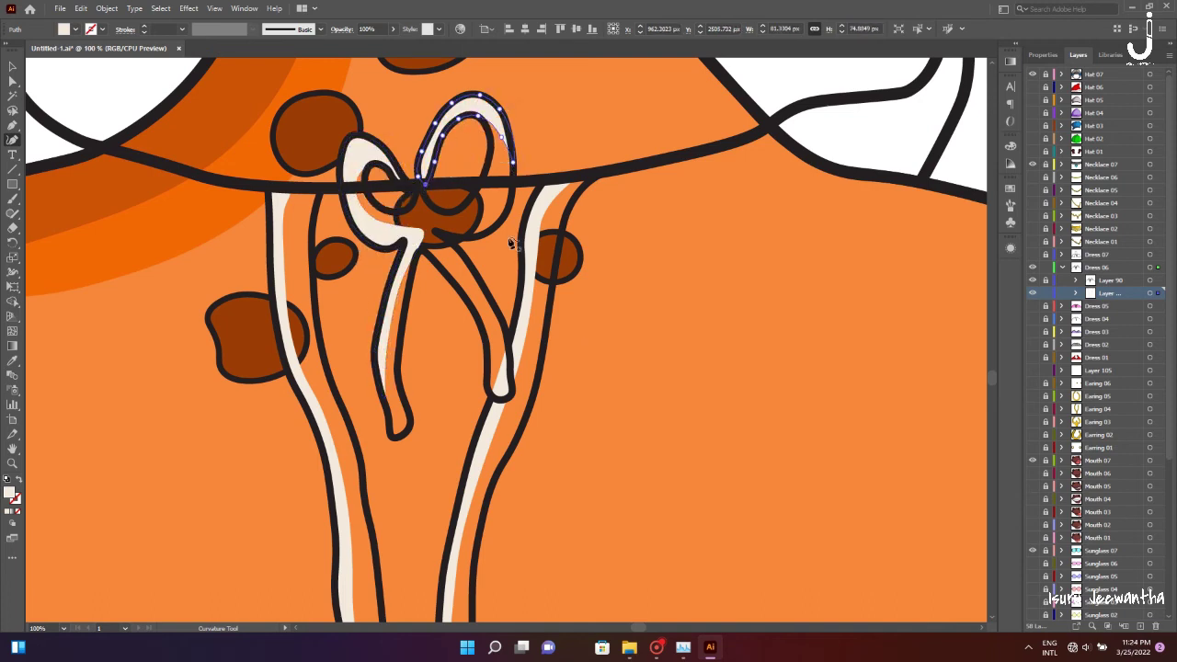
pyautogui.press('p')
pyautogui.scroll(-5, 512, 368)
# Trace another left strip shape and fill it off-white with the Eyedropper
pyautogui.click(356, 520)
pyautogui.hotkey('shift', '`')
pyautogui.click(368, 387)
pyautogui.scroll(5, 368, 387)
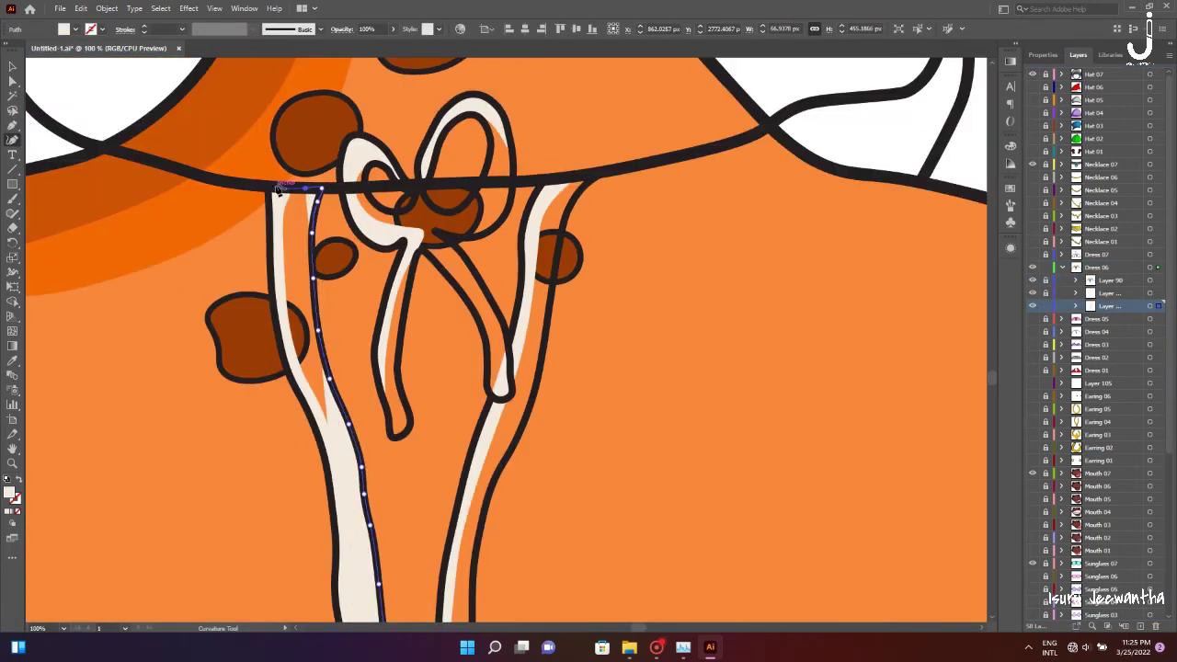
pyautogui.click(280, 188)
pyautogui.scroll(-1, 316, 224)
pyautogui.hotkey('ctrl', '0')
pyautogui.hotkey('ctrl', '1')
pyautogui.press('i')
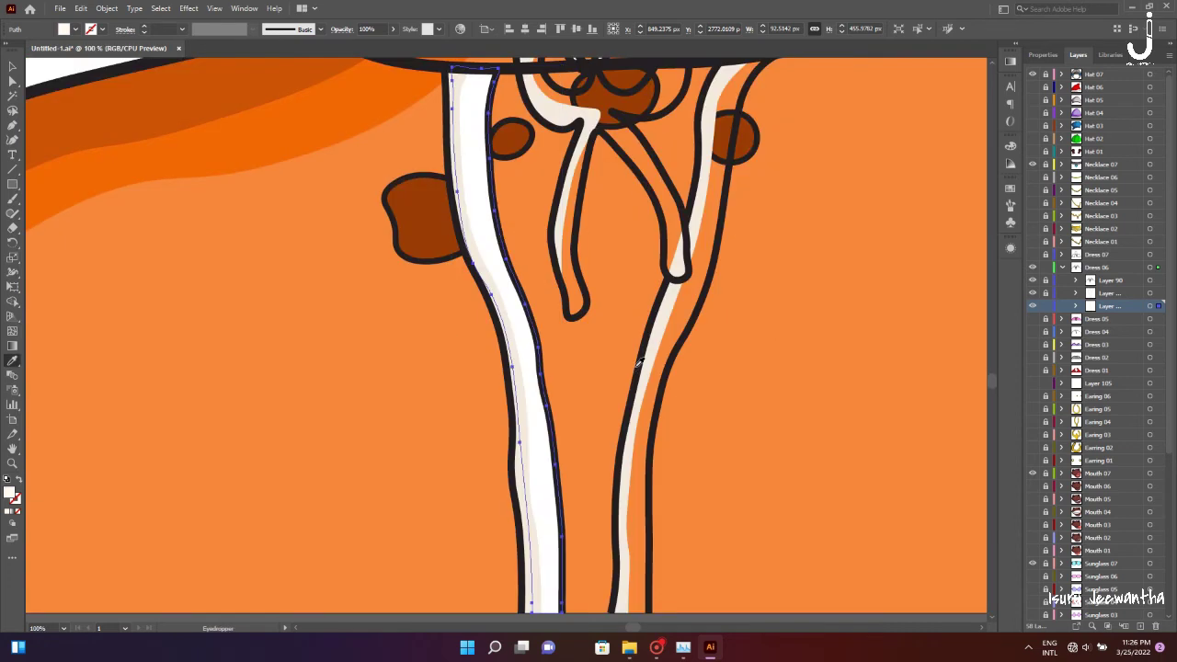
pyautogui.hotkey('shift', '`')
pyautogui.scroll(-3, 638, 364)
# Trace over the right strip and around the bow's right loop
pyautogui.click(652, 439)
pyautogui.scroll(3, 589, 255)
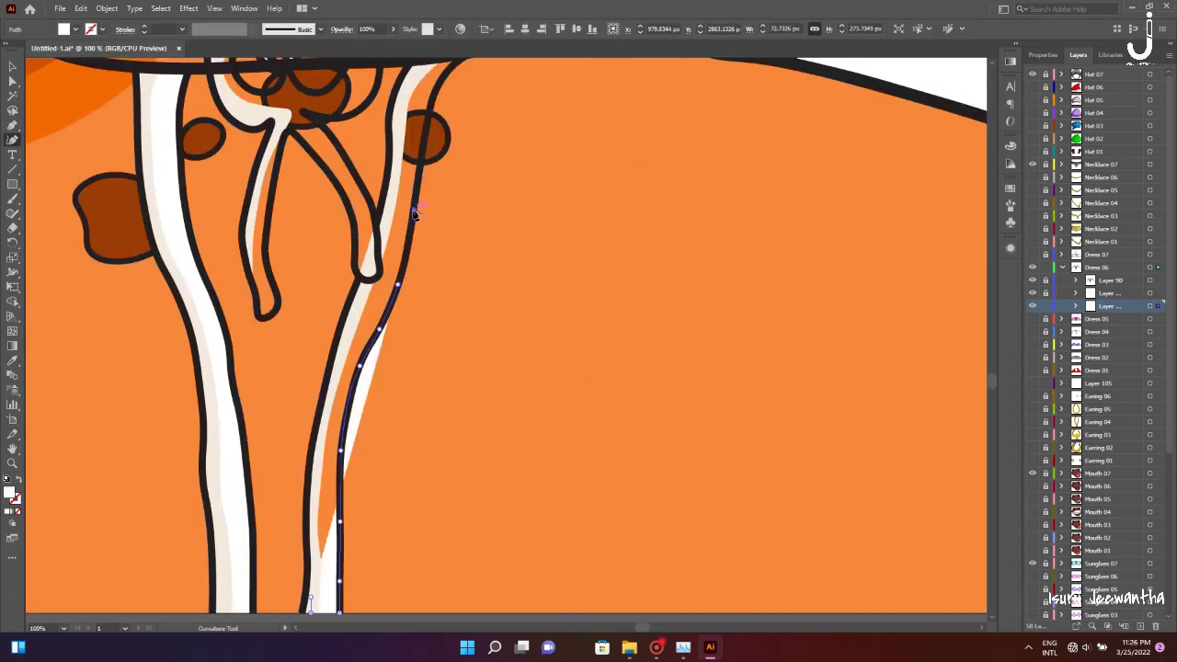
pyautogui.scroll(6, 415, 213)
pyautogui.click(463, 348)
pyautogui.scroll(-7, 442, 359)
pyautogui.click(378, 228)
pyautogui.scroll(5, 385, 340)
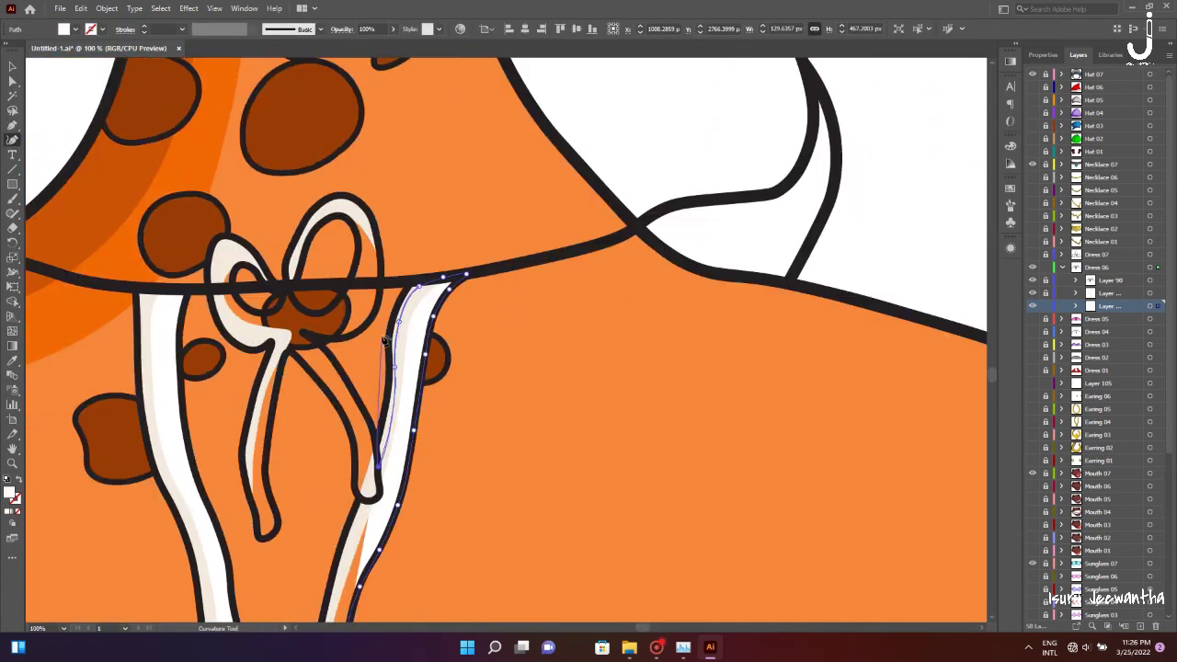
pyautogui.click(321, 343)
pyautogui.click(361, 328)
pyautogui.click(379, 276)
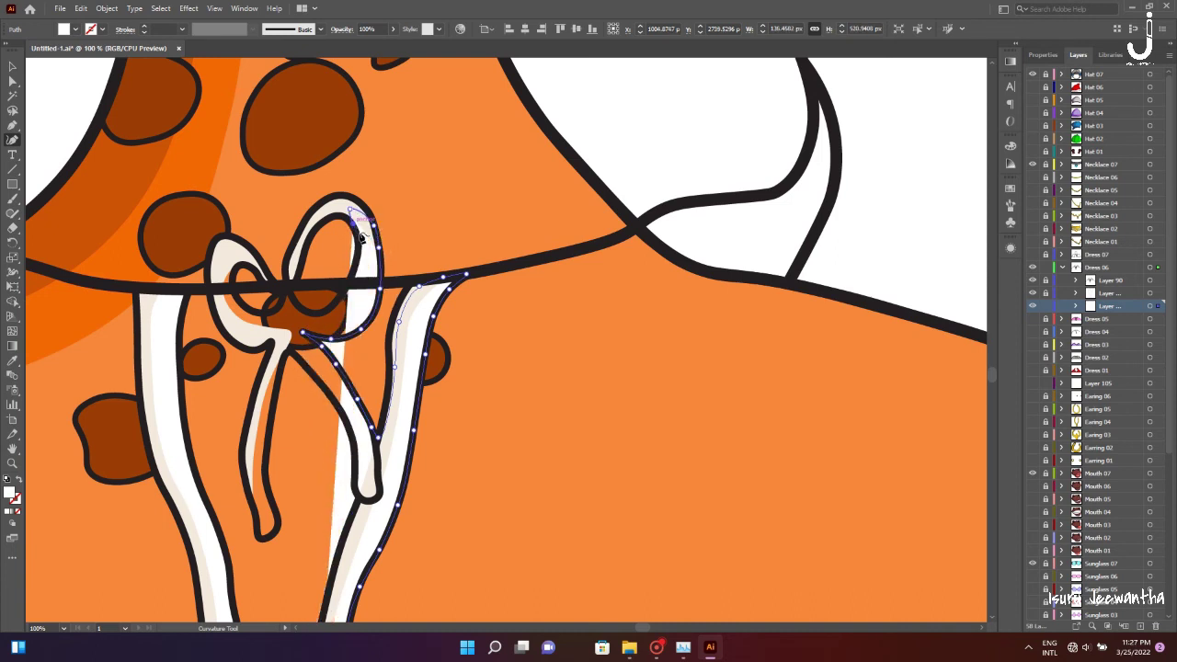
pyautogui.click(351, 210)
# Continue the outline around the bow's left loop and down the left ribbon strand
pyautogui.click(287, 286)
pyautogui.click(241, 266)
pyautogui.click(221, 274)
pyautogui.click(226, 315)
pyautogui.click(271, 338)
pyautogui.click(260, 379)
pyautogui.click(248, 443)
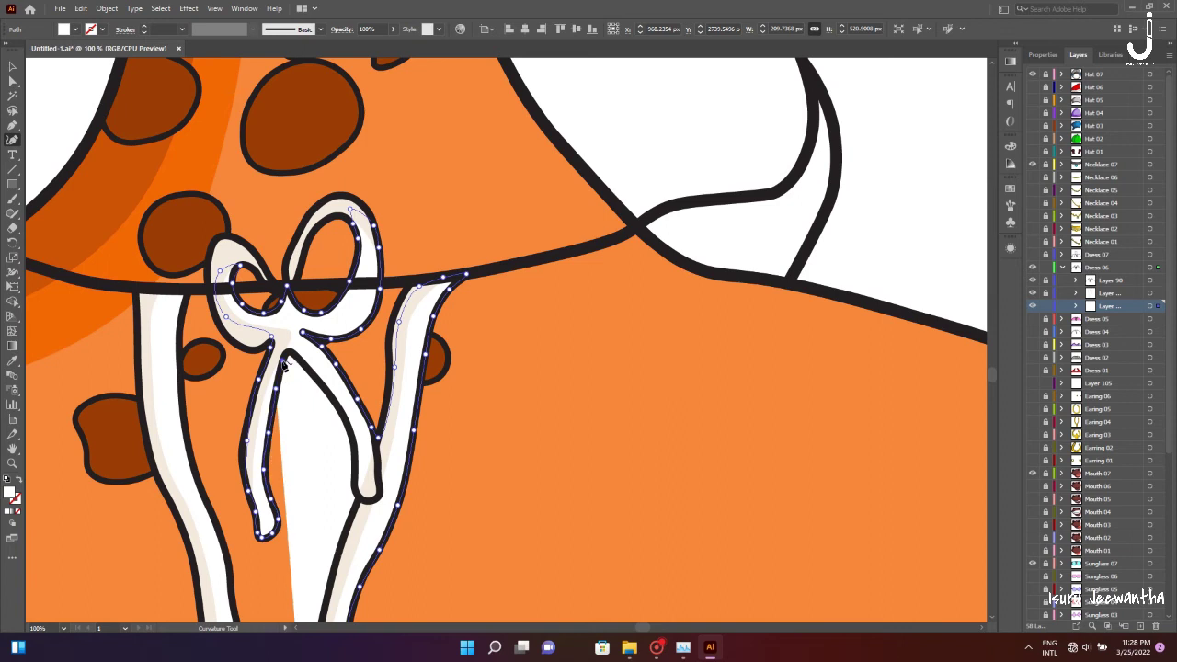
pyautogui.click(338, 566)
pyautogui.scroll(-5, 321, 390)
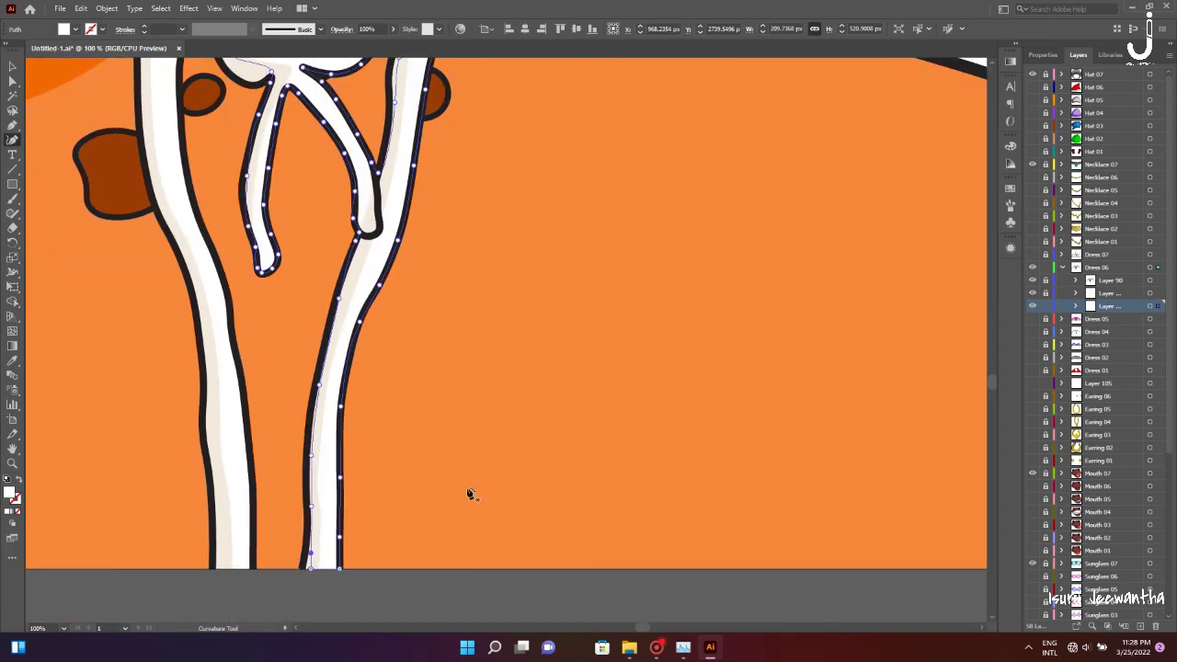
# Merge the off-white bow shapes with Shape Builder, then deselect and fit the character in view
pyautogui.hotkey('ctrl', '0')
pyautogui.scroll(3, 485, 515)
pyautogui.click(13, 302)
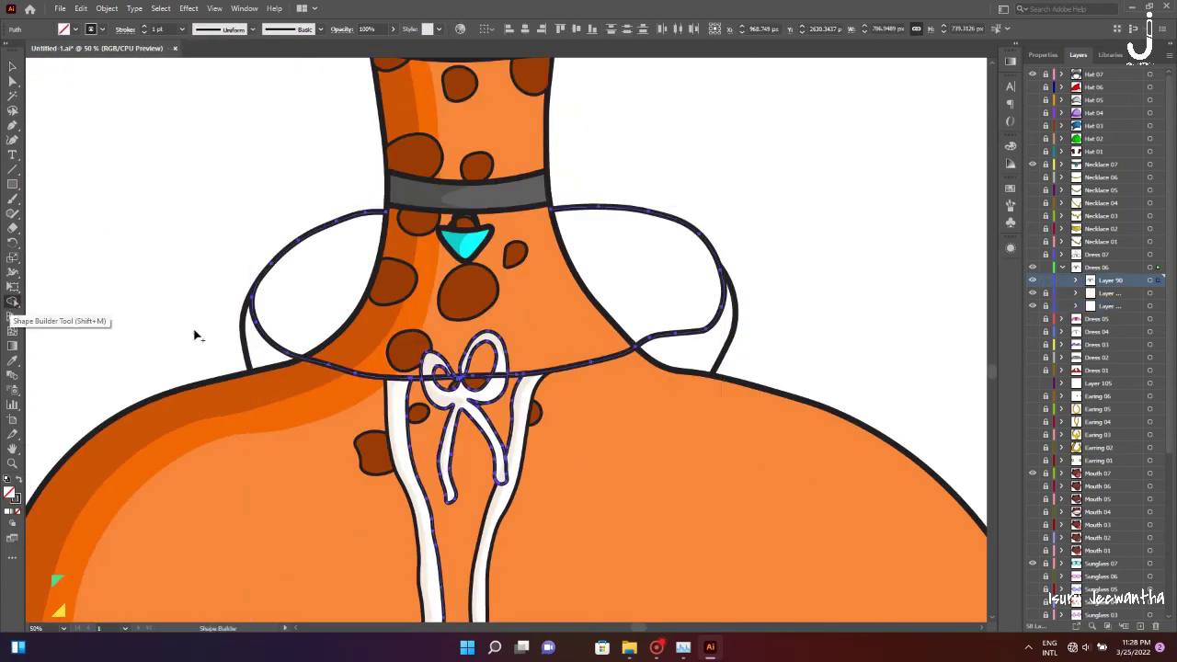
pyautogui.scroll(2, 486, 368)
pyautogui.press('v')
pyautogui.hotkey('ctrl', 'shift', 'a')
pyautogui.hotkey('ctrl', '0')
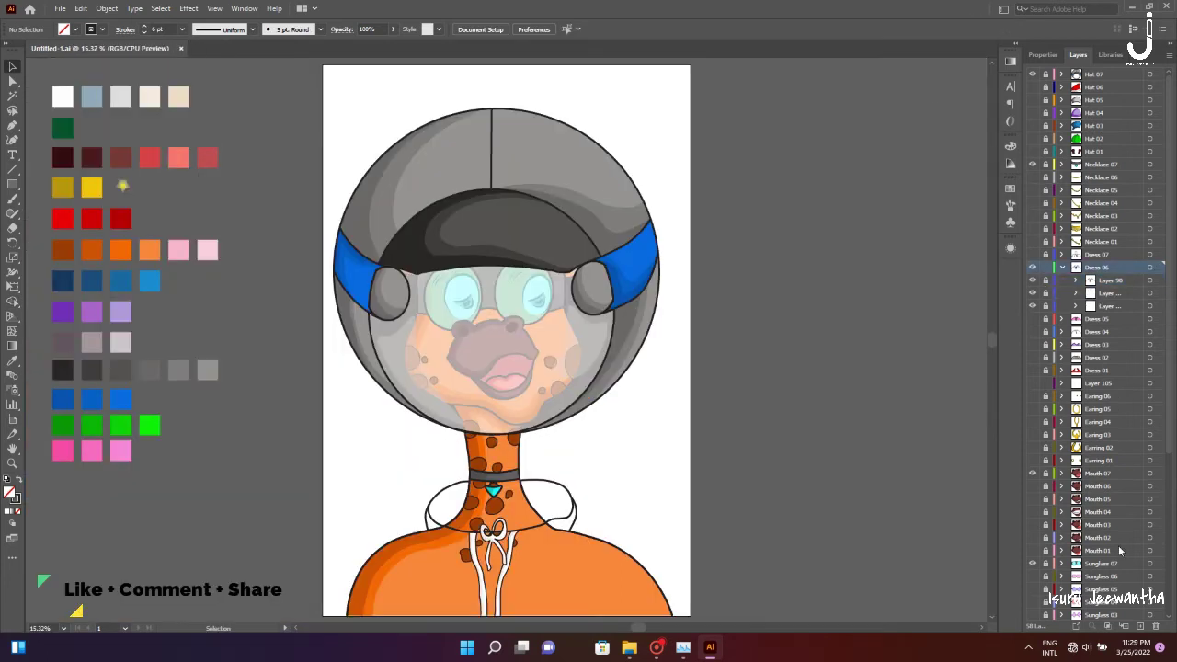
# Add a sublayer under Dress 06 and trace a blue band along the blouse's left shoulder edge
pyautogui.click(1131, 626)
pyautogui.scroll(5, 463, 517)
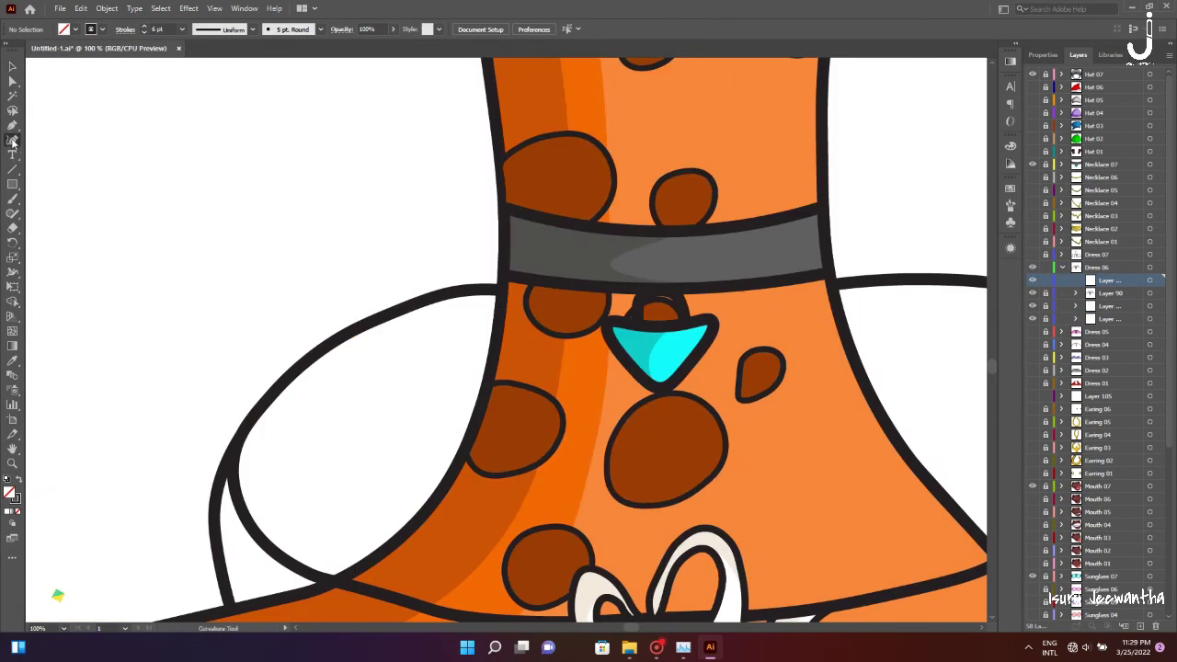
pyautogui.scroll(-1, 231, 472)
pyautogui.scroll(-5, 231, 472)
pyautogui.click(156, 534)
pyautogui.click(264, 542)
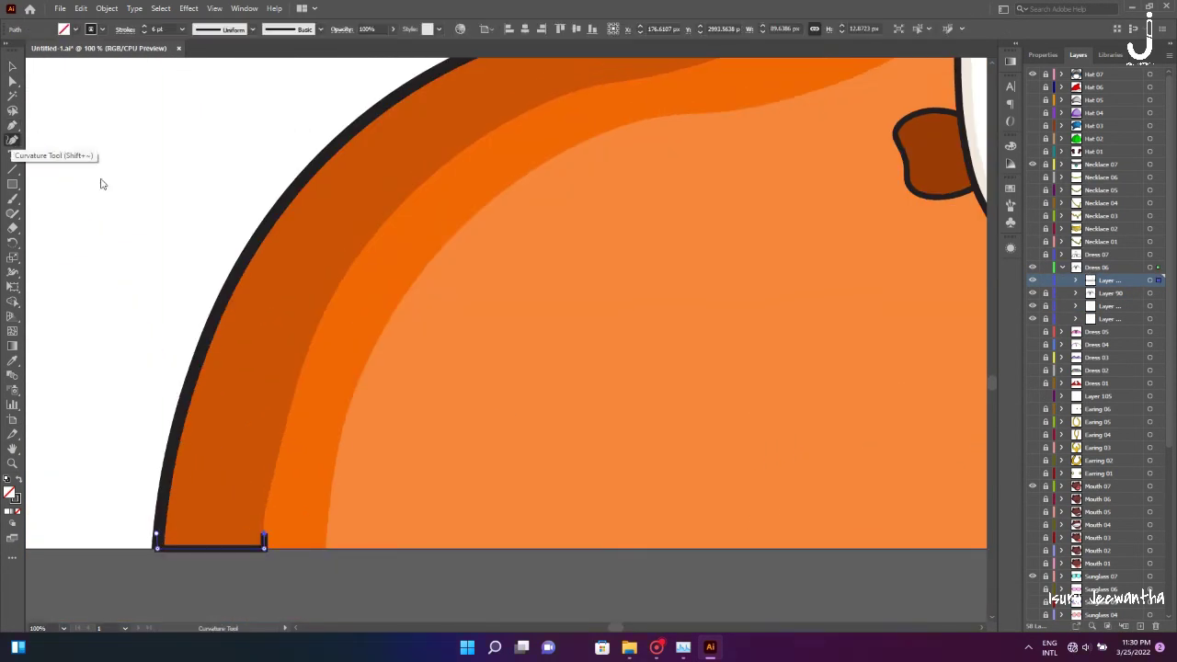
pyautogui.scroll(10, 101, 184)
pyautogui.click(223, 310)
pyautogui.click(389, 221)
pyautogui.scroll(2, 389, 276)
pyautogui.click(504, 342)
pyautogui.click(621, 298)
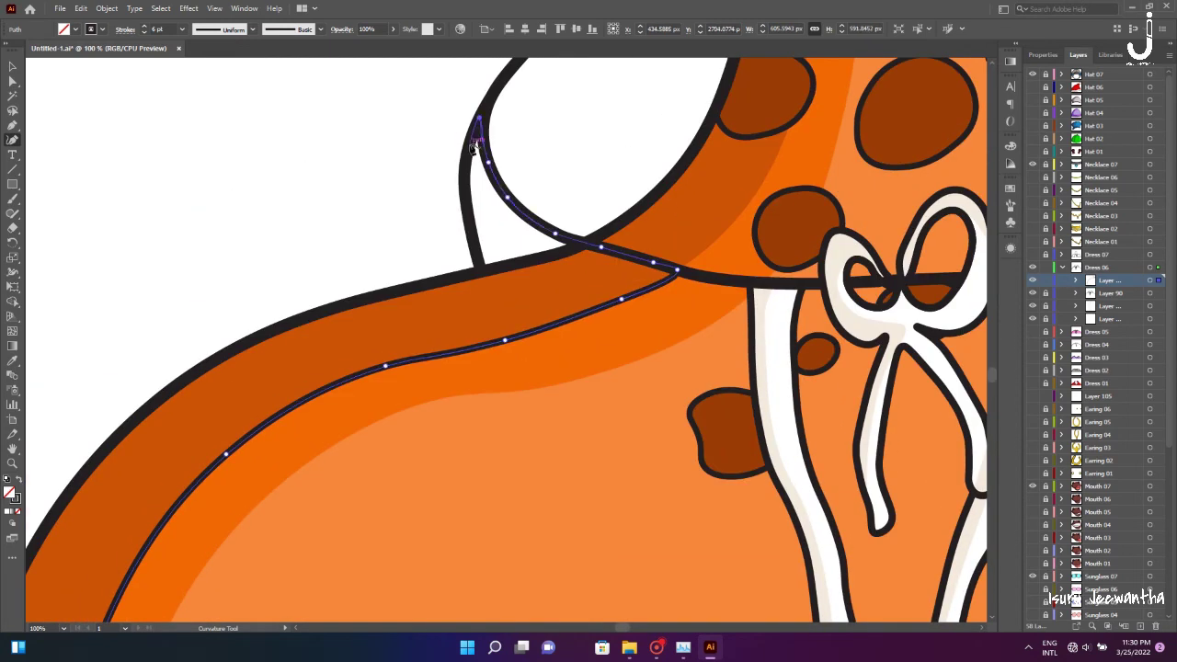
pyautogui.click(421, 290)
# Trace the blue fold shape beneath the collar's right side
pyautogui.scroll(-5, 421, 290)
pyautogui.scroll(-5, 287, 379)
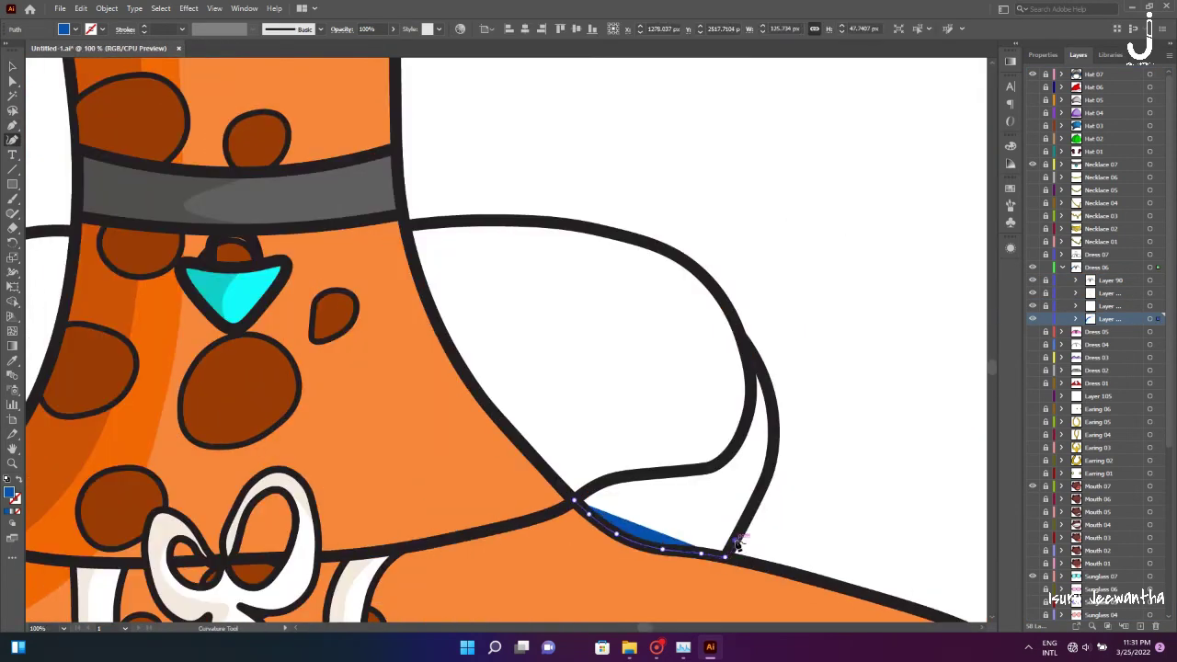
pyautogui.click(737, 544)
pyautogui.click(752, 506)
pyautogui.click(773, 445)
pyautogui.click(764, 379)
pyautogui.click(745, 342)
pyautogui.click(722, 460)
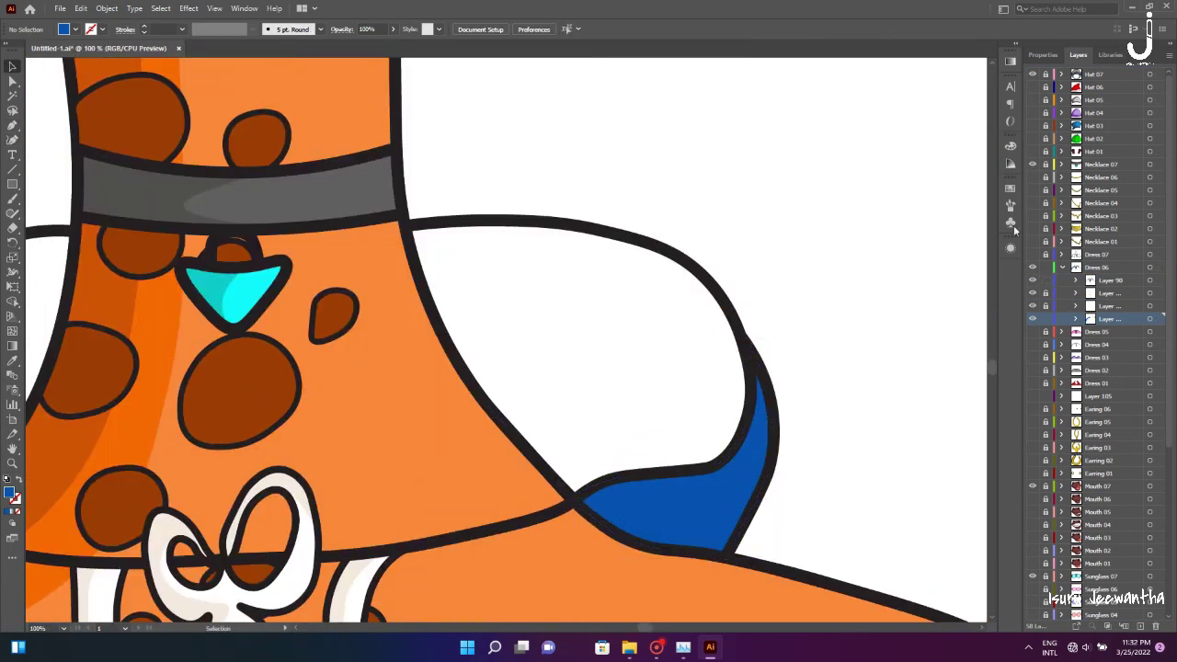
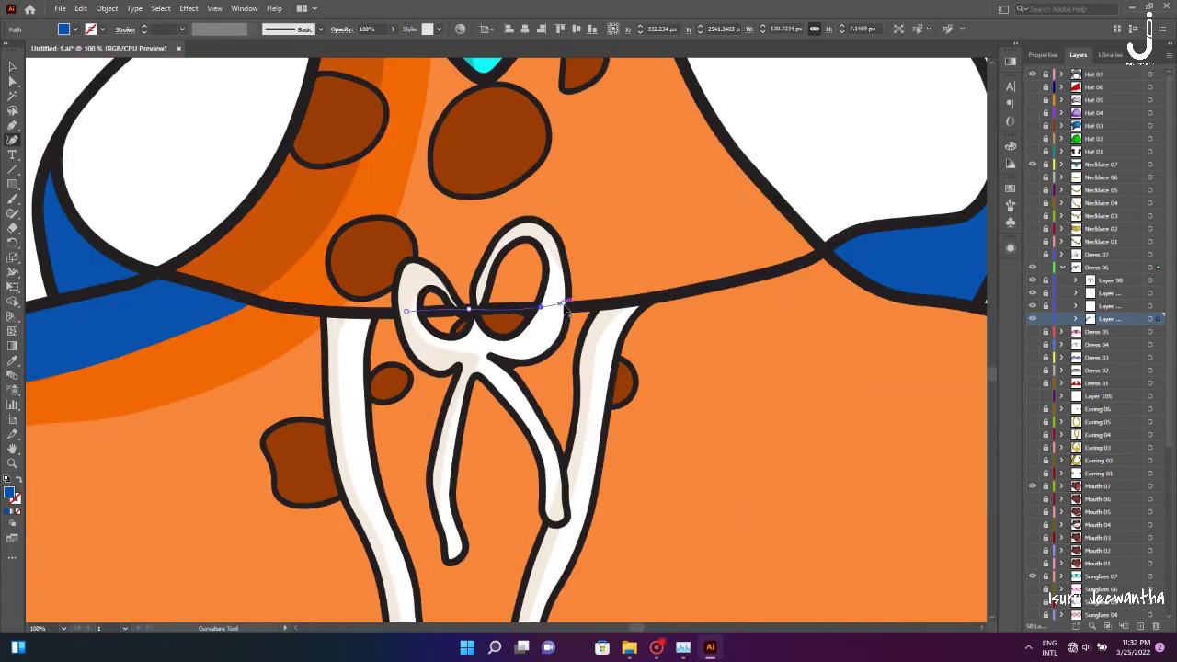
# Finish the blue shadow shape running down and back up the drawstring
pyautogui.click(586, 413)
pyautogui.scroll(-5, 588, 416)
pyautogui.scroll(5, 507, 350)
pyautogui.click(482, 418)
pyautogui.click(469, 394)
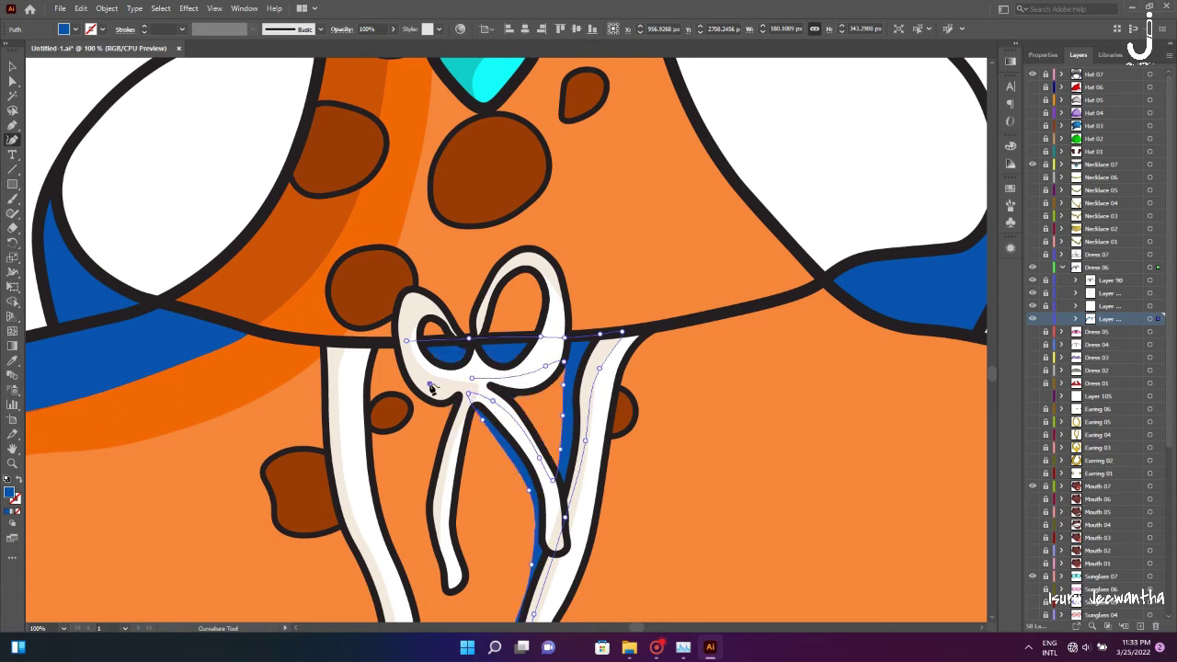
pyautogui.scroll(-5, 405, 387)
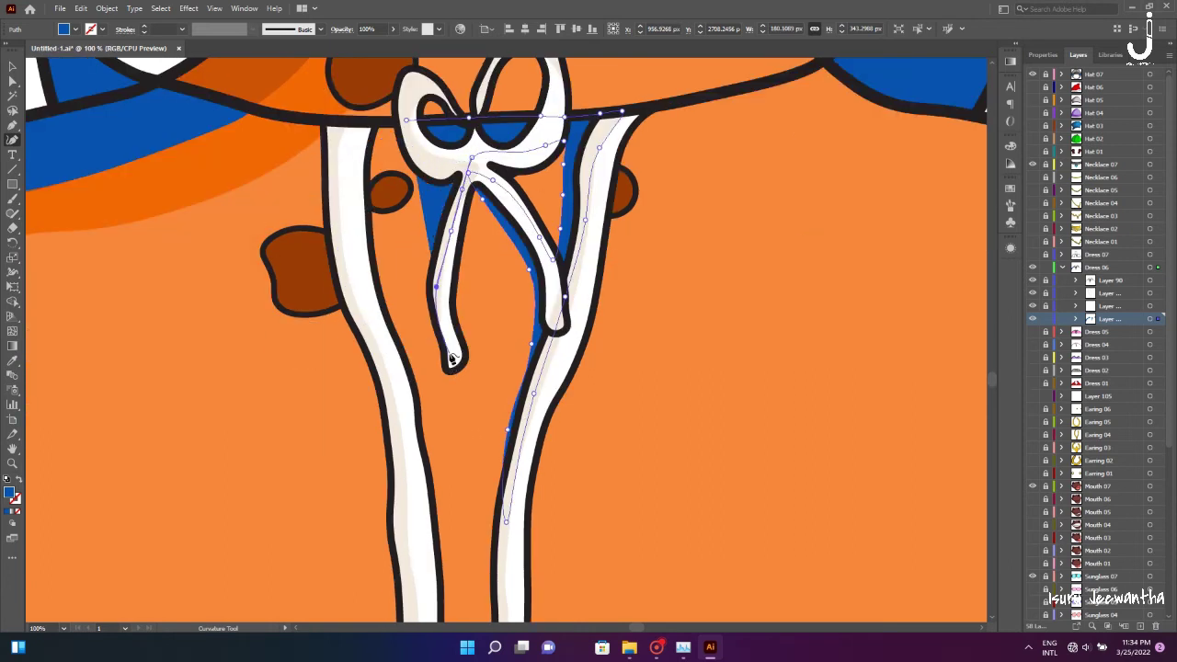
pyautogui.click(350, 266)
pyautogui.scroll(-4, 368, 263)
pyautogui.click(376, 163)
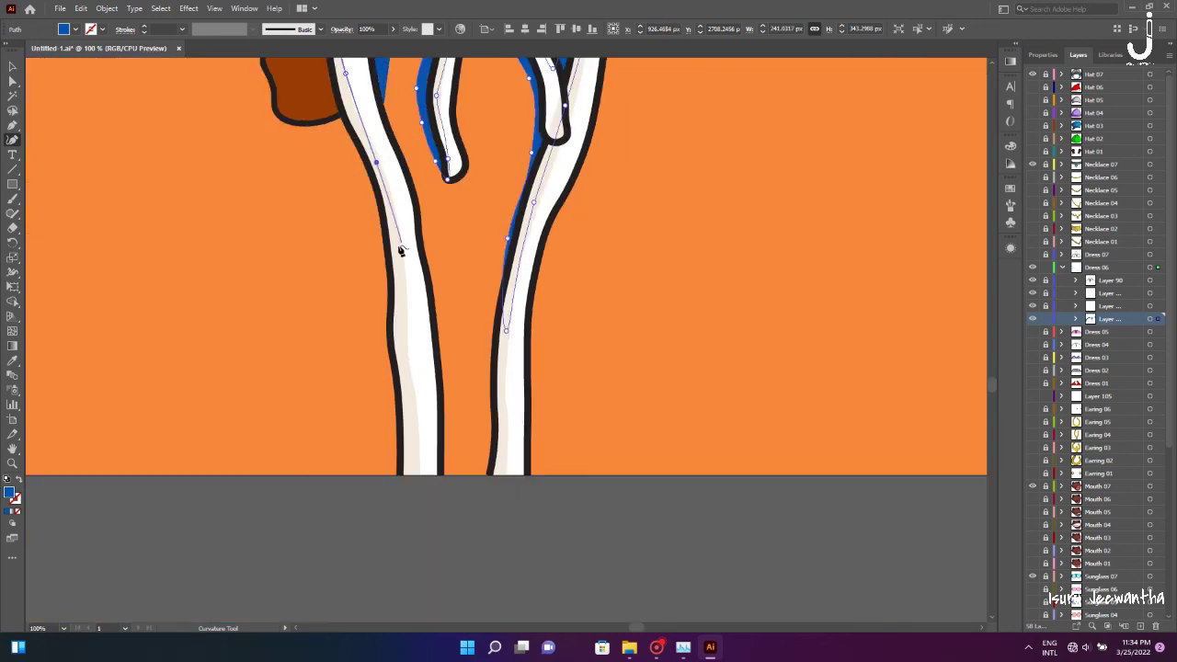
pyautogui.click(378, 326)
pyautogui.hotkey('ctrl', '-')
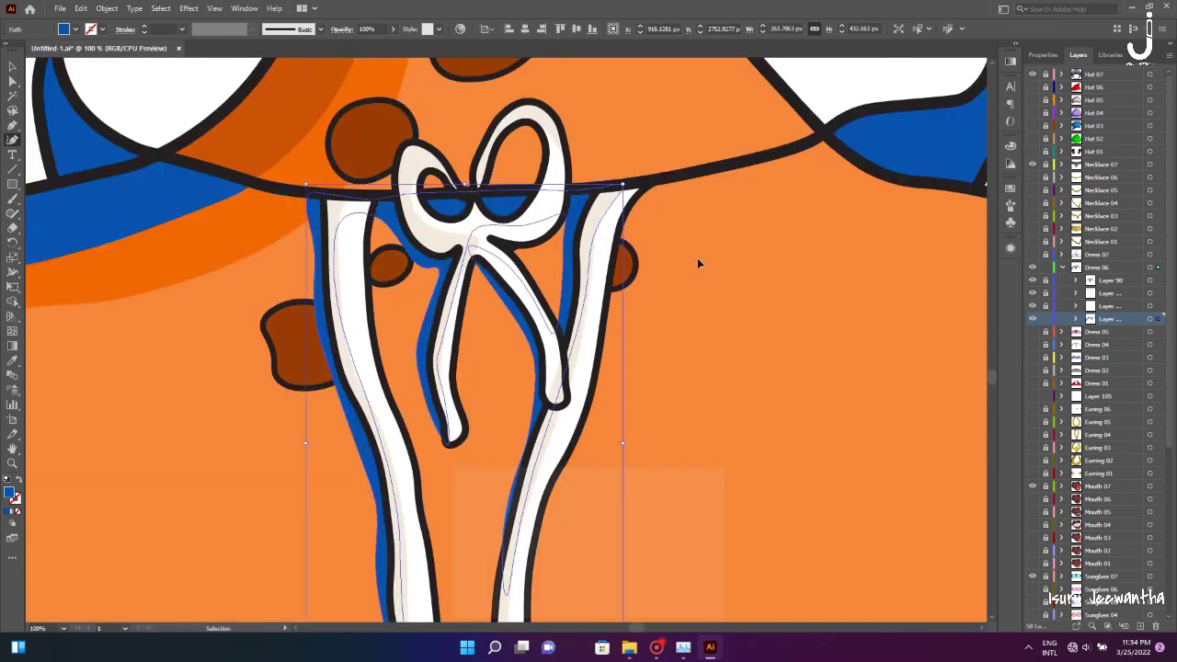
# Trace a blue shadow shape along the hoodie's right collar, shoulder and lower edge
pyautogui.press('v')
pyautogui.hotkey('ctrl', '0')
pyautogui.scroll(6, 505, 523)
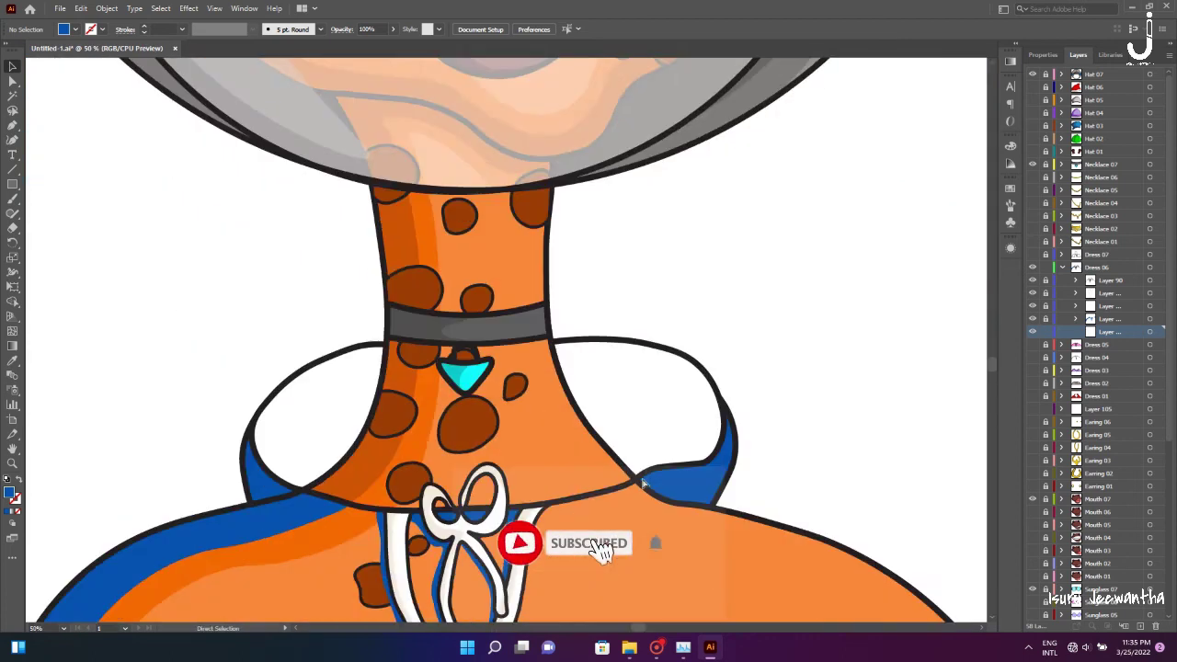
pyautogui.hotkey('shift', '`')
pyautogui.click(596, 241)
pyautogui.click(634, 241)
pyautogui.click(705, 236)
pyautogui.click(816, 251)
pyautogui.click(936, 368)
pyautogui.click(905, 480)
pyautogui.click(764, 511)
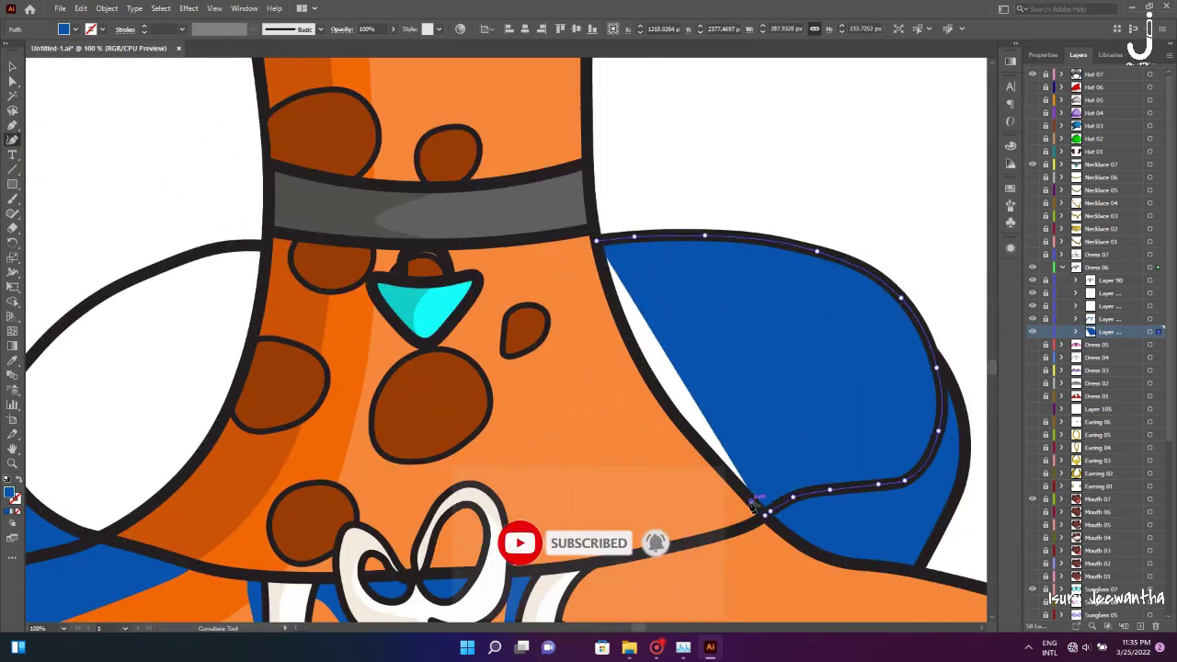
pyautogui.click(598, 241)
# Add blue shadow shapes on the hoodie's left side and lower left
pyautogui.scroll(-3, 781, 294)
pyautogui.scroll(2, 781, 295)
pyautogui.click(336, 446)
pyautogui.click(390, 412)
pyautogui.click(430, 350)
pyautogui.click(381, 261)
pyautogui.click(293, 308)
pyautogui.click(268, 395)
pyautogui.click(336, 446)
# Start a large blue shape from the hoodie's bottom edge, along the orange band, up the left drawstring
pyautogui.scroll(-3, 336, 446)
pyautogui.click(134, 574)
pyautogui.click(212, 462)
pyautogui.click(288, 352)
pyautogui.click(466, 283)
pyautogui.click(595, 236)
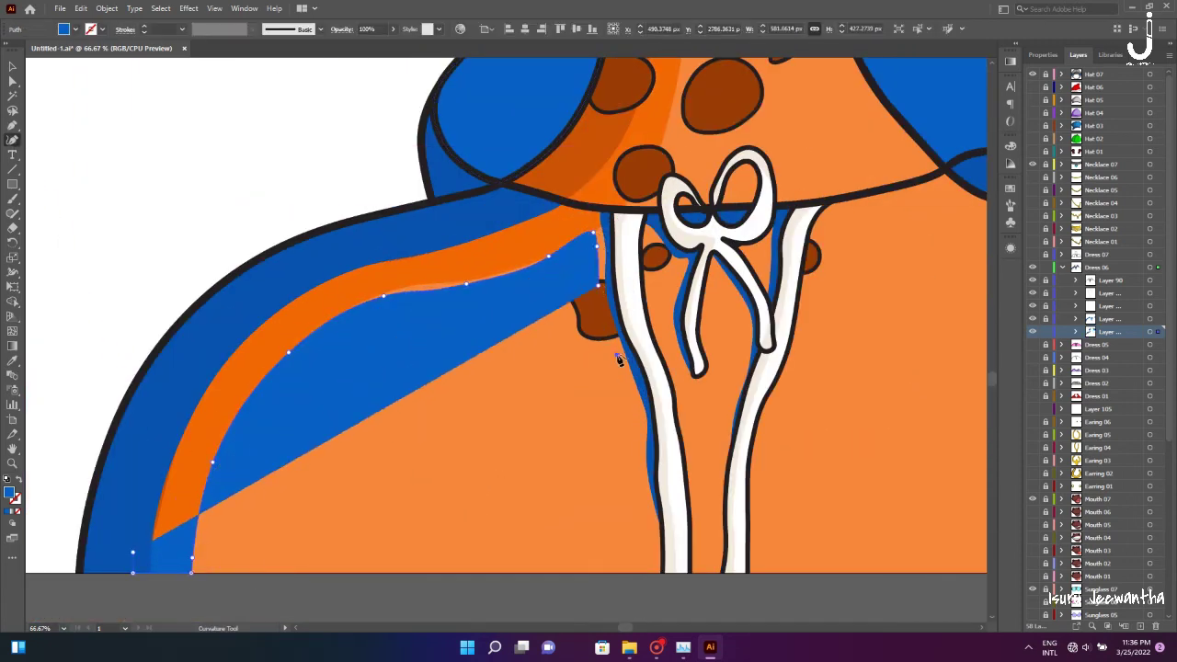
pyautogui.click(615, 354)
pyautogui.click(651, 517)
pyautogui.click(672, 510)
pyautogui.click(666, 429)
pyautogui.click(652, 370)
pyautogui.click(629, 285)
pyautogui.click(635, 234)
pyautogui.click(690, 379)
# Continue the large shape around the bow, the right drawstring and along the collar, then close it
pyautogui.click(703, 267)
pyautogui.click(740, 310)
pyautogui.click(745, 348)
pyautogui.click(734, 495)
pyautogui.click(725, 556)
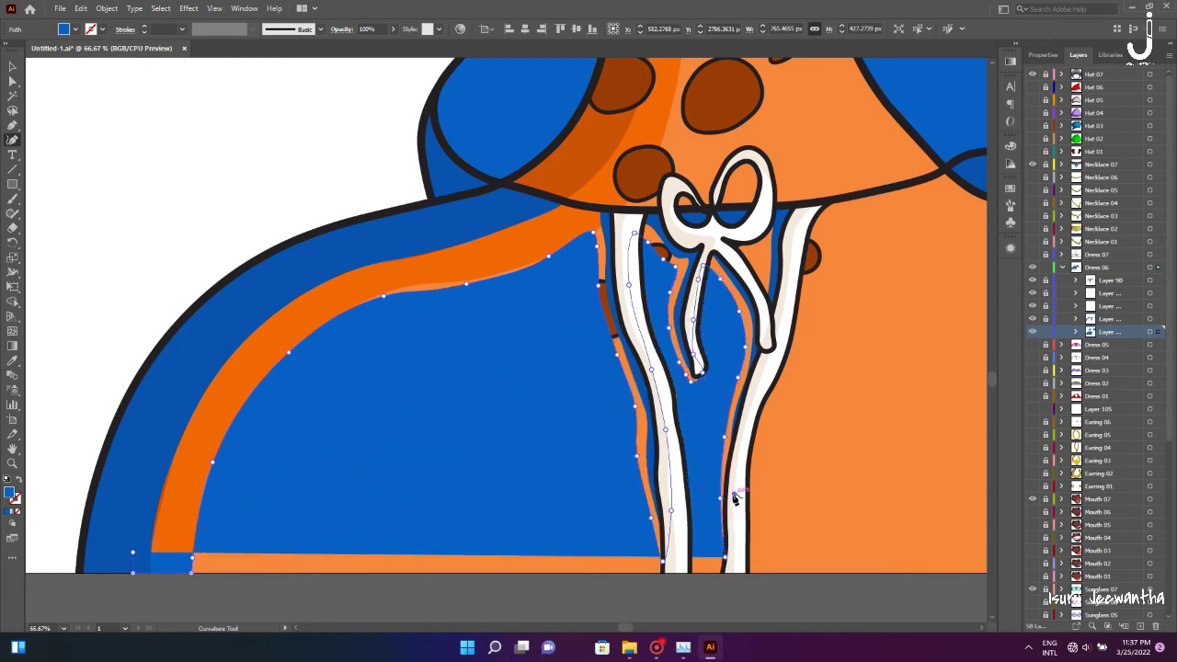
pyautogui.click(769, 372)
pyautogui.click(780, 331)
pyautogui.click(791, 256)
pyautogui.click(800, 219)
pyautogui.click(823, 201)
pyautogui.click(787, 205)
pyautogui.click(745, 205)
pyautogui.click(707, 210)
pyautogui.click(590, 207)
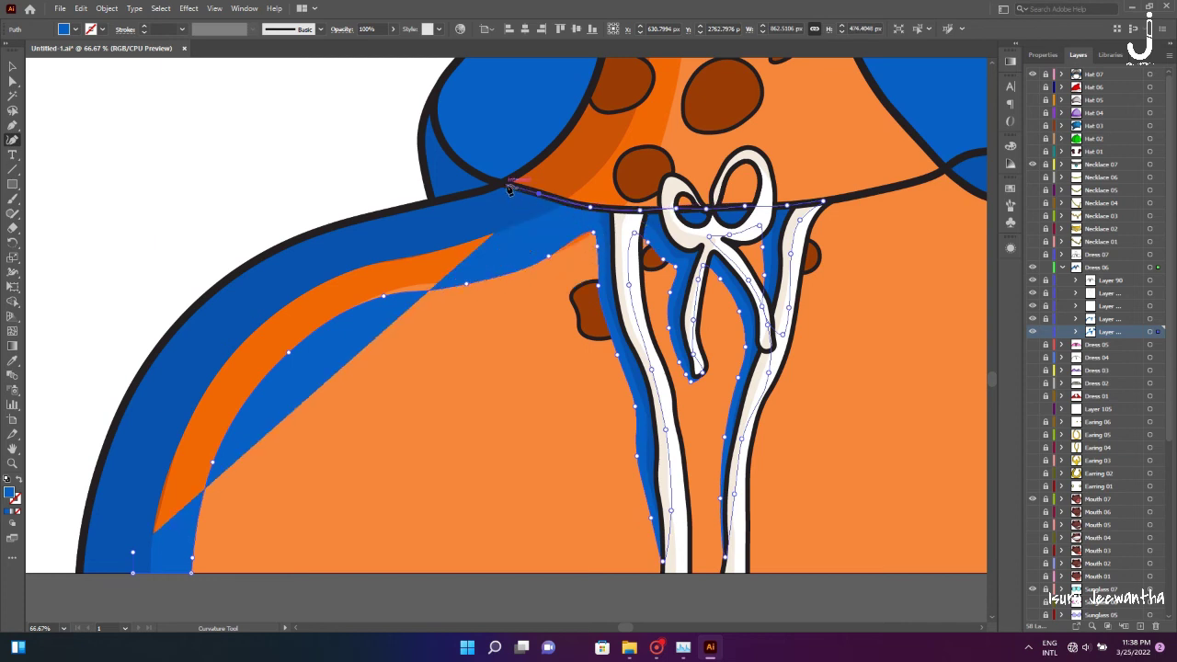
pyautogui.click(526, 191)
pyautogui.click(439, 210)
# Draw a blue shape along the hoodie's right edge, up the shoulder to the neck
pyautogui.hotkey('ctrl', '0')
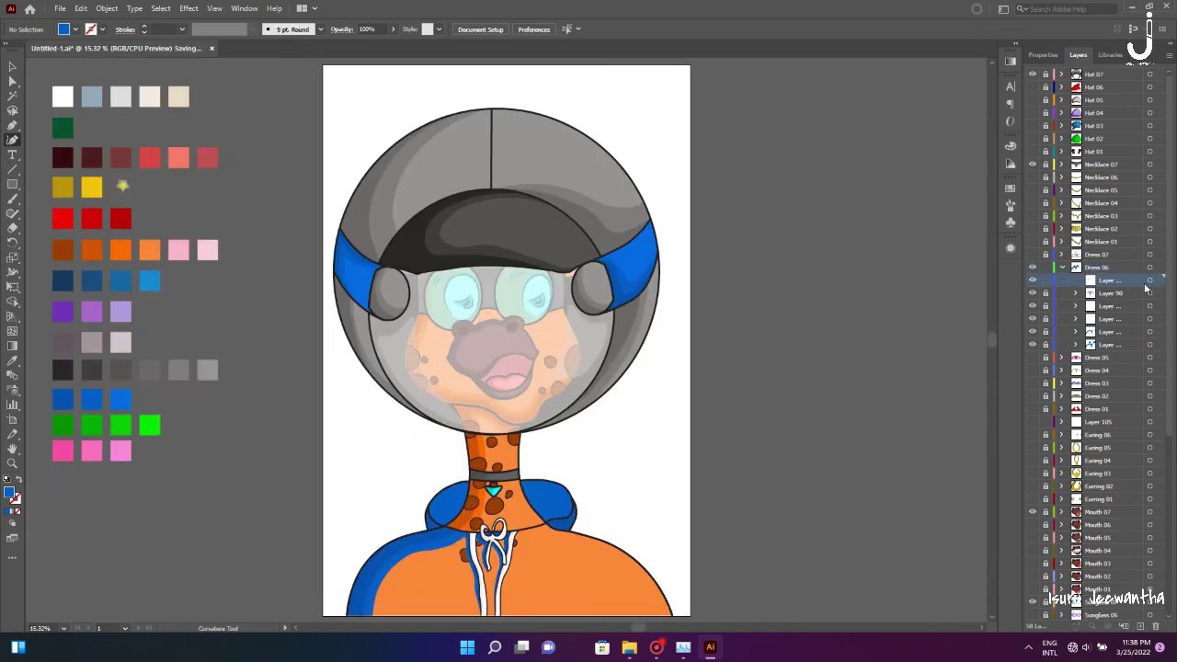
pyautogui.scroll(3, 793, 372)
pyautogui.scroll(-10, 793, 371)
pyautogui.hscroll(5, 793, 372)
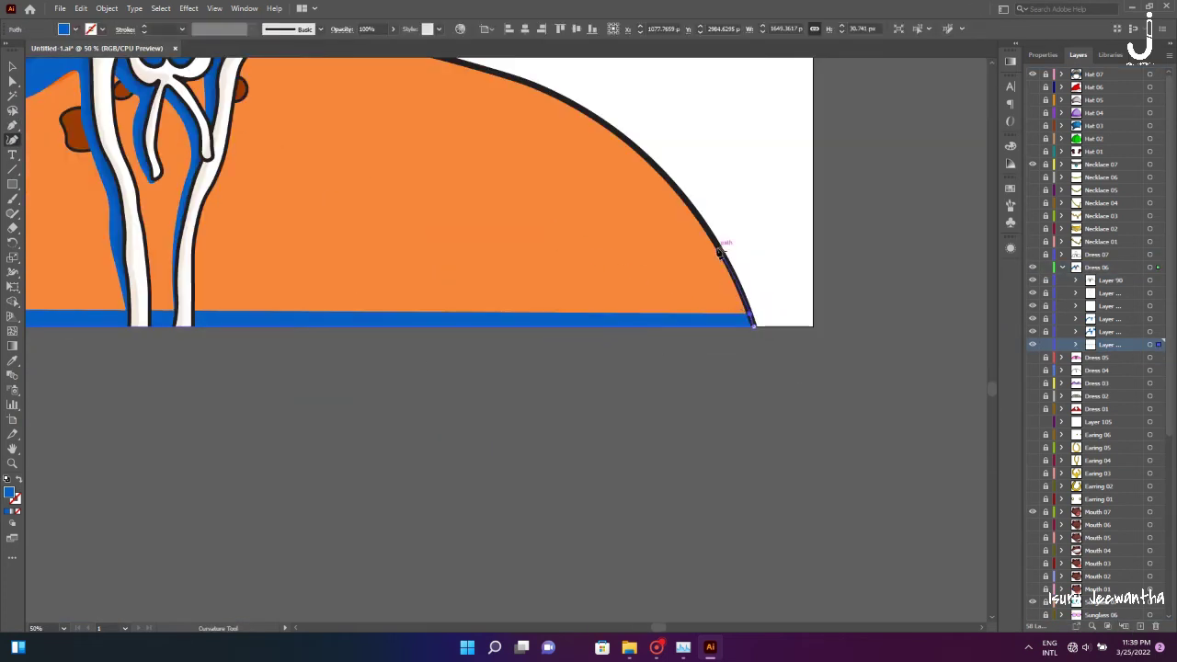
pyautogui.click(666, 247)
pyautogui.click(585, 149)
pyautogui.scroll(3, 642, 153)
pyautogui.hscroll(1, 641, 154)
pyautogui.click(637, 325)
pyautogui.click(529, 260)
pyautogui.click(448, 236)
pyautogui.click(408, 226)
pyautogui.click(368, 219)
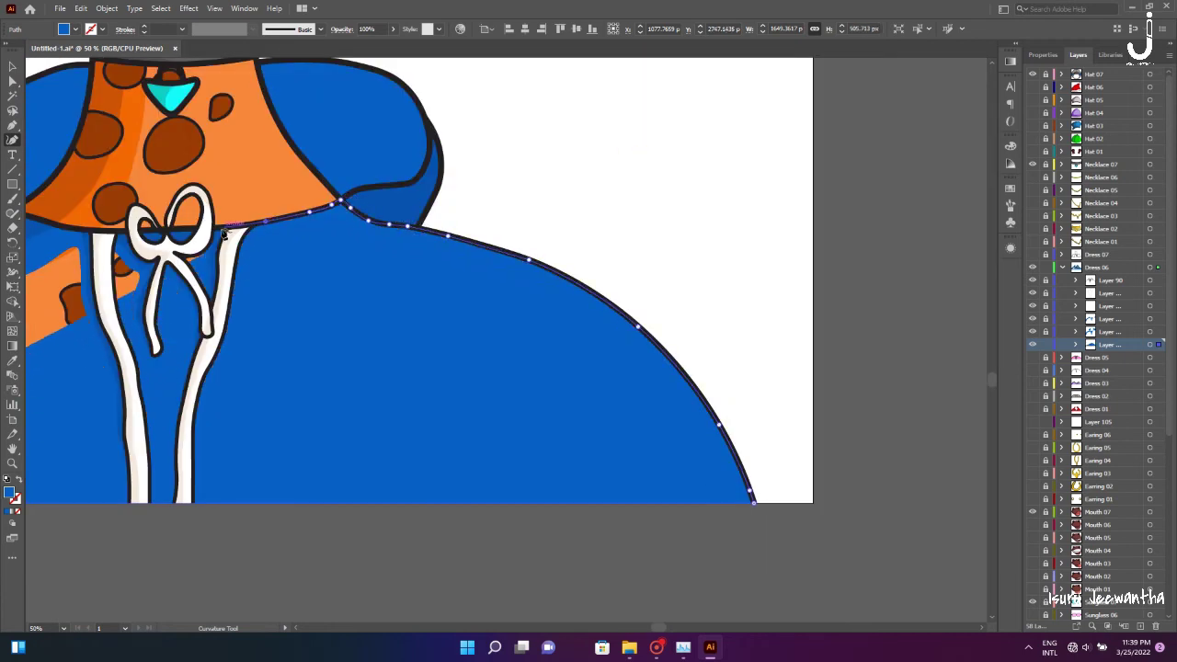
pyautogui.scroll(-3, 223, 234)
pyautogui.click(413, 231)
pyautogui.click(163, 421)
# Deselect the finished shape, save the document, and collapse the Dress 06 layer group
pyautogui.hotkey('ctrl', '0')
pyautogui.press('i')
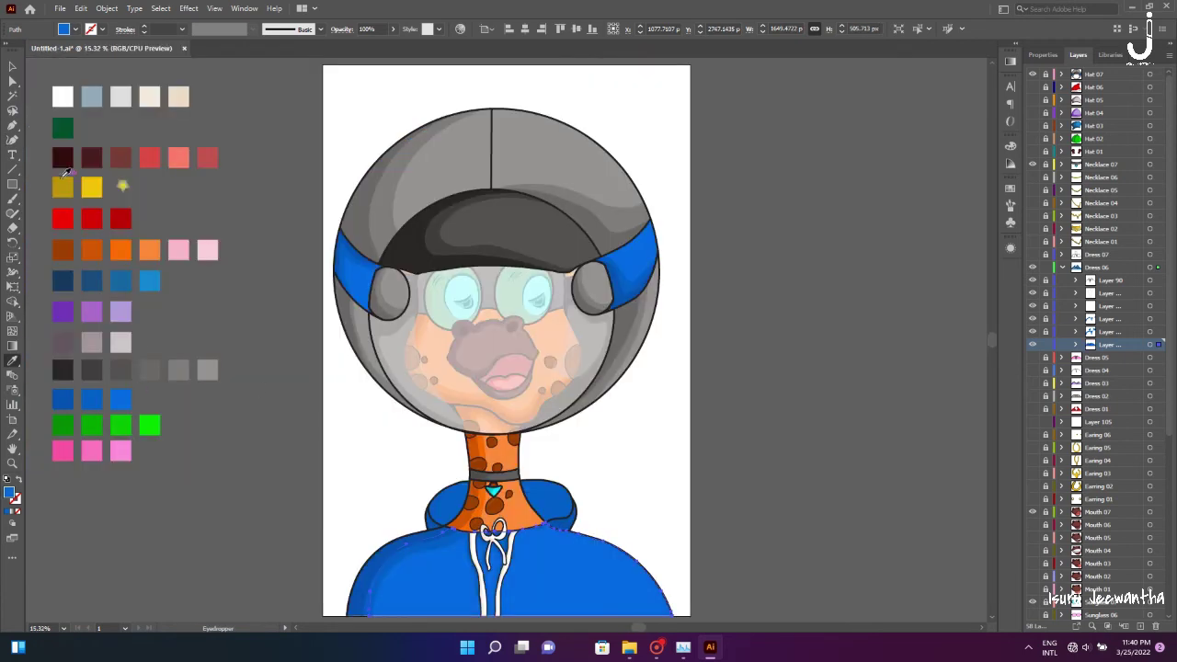
pyautogui.press('v')
pyautogui.click(892, 343)
pyautogui.hotkey('ctrl', 's')
pyautogui.click(1062, 267)
# Hide Dress 06, show Dress 07, and select its sublayer with the Curvature tool active
pyautogui.click(1032, 266)
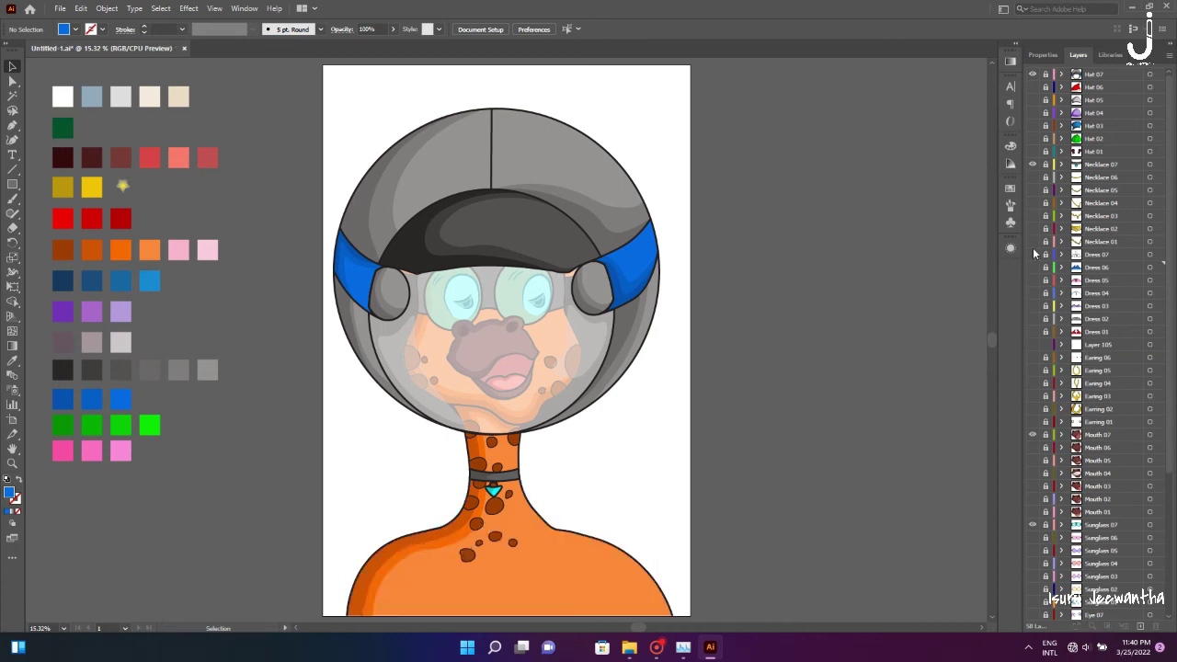
pyautogui.click(1033, 255)
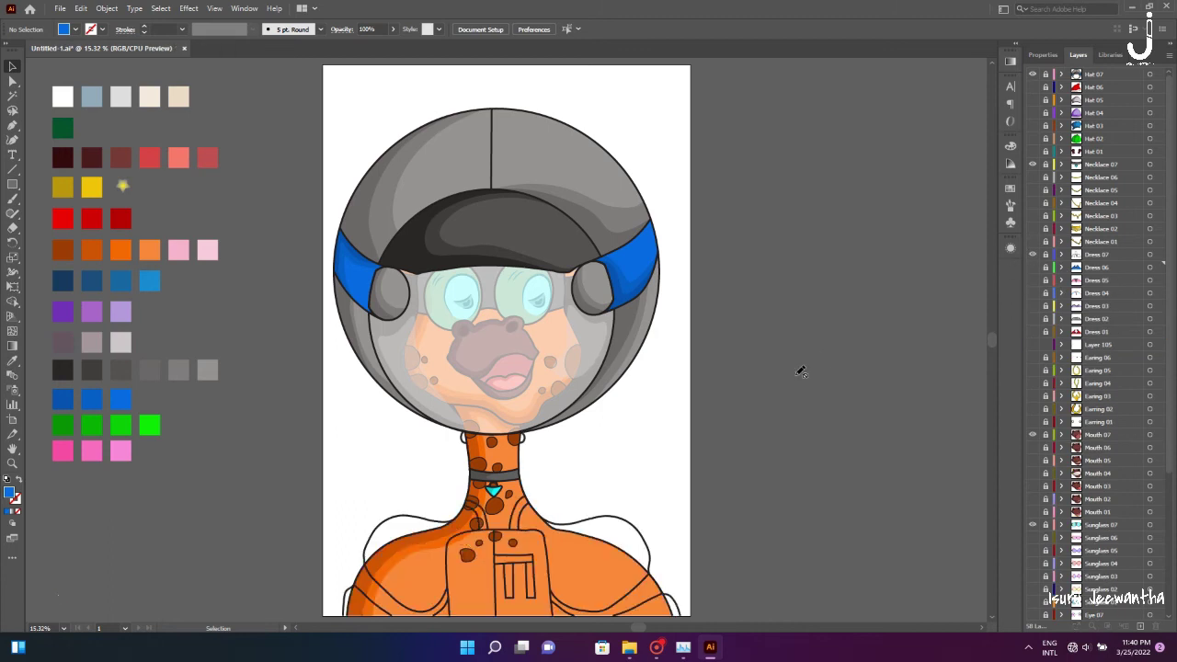
pyautogui.scroll(4, 506, 570)
pyautogui.click(1062, 255)
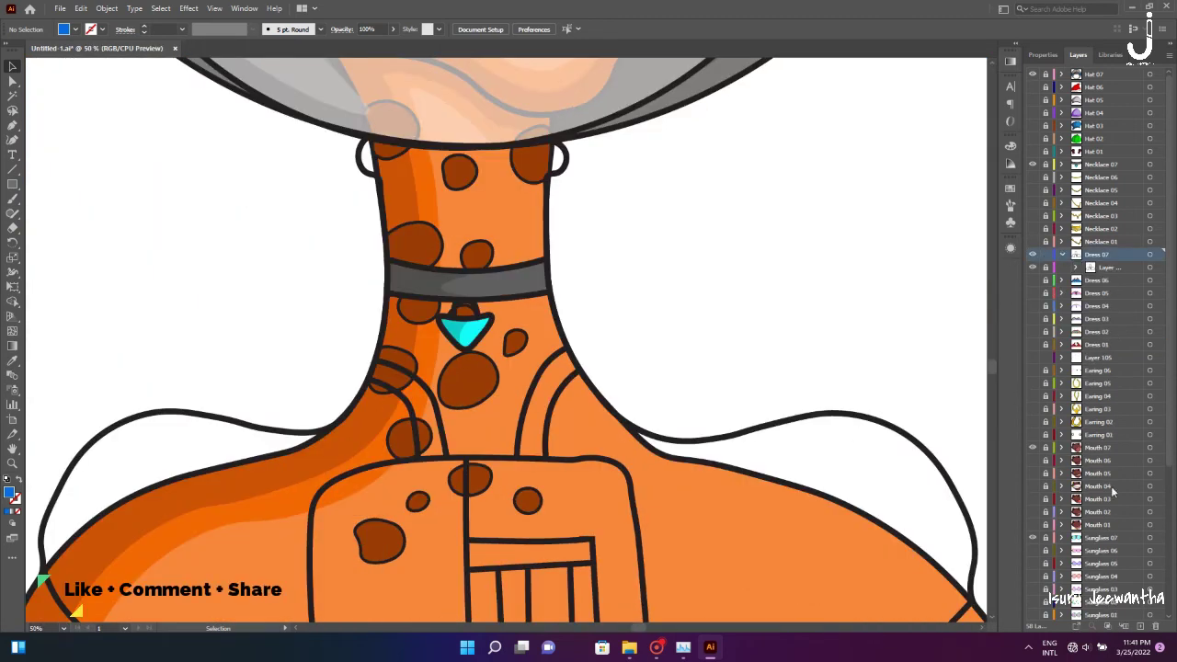
pyautogui.click(1104, 280)
pyautogui.scroll(-5, 651, 337)
pyautogui.hotkey('shift', '`')
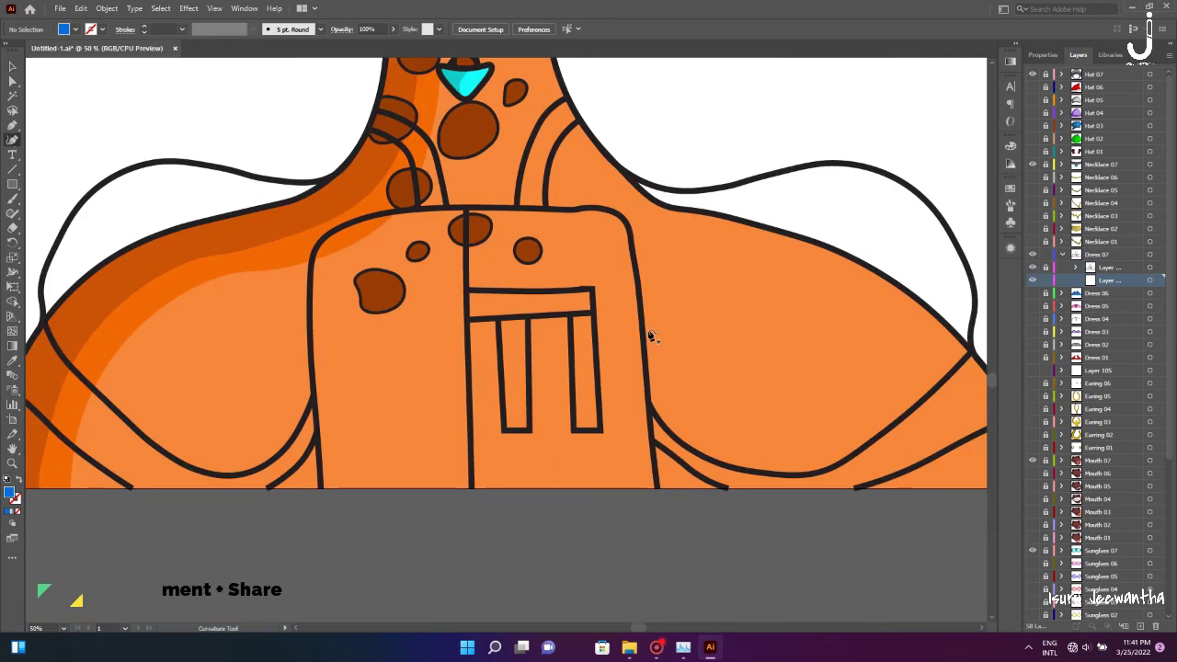
pyautogui.scroll(3, 650, 337)
pyautogui.scroll(-2, 490, 424)
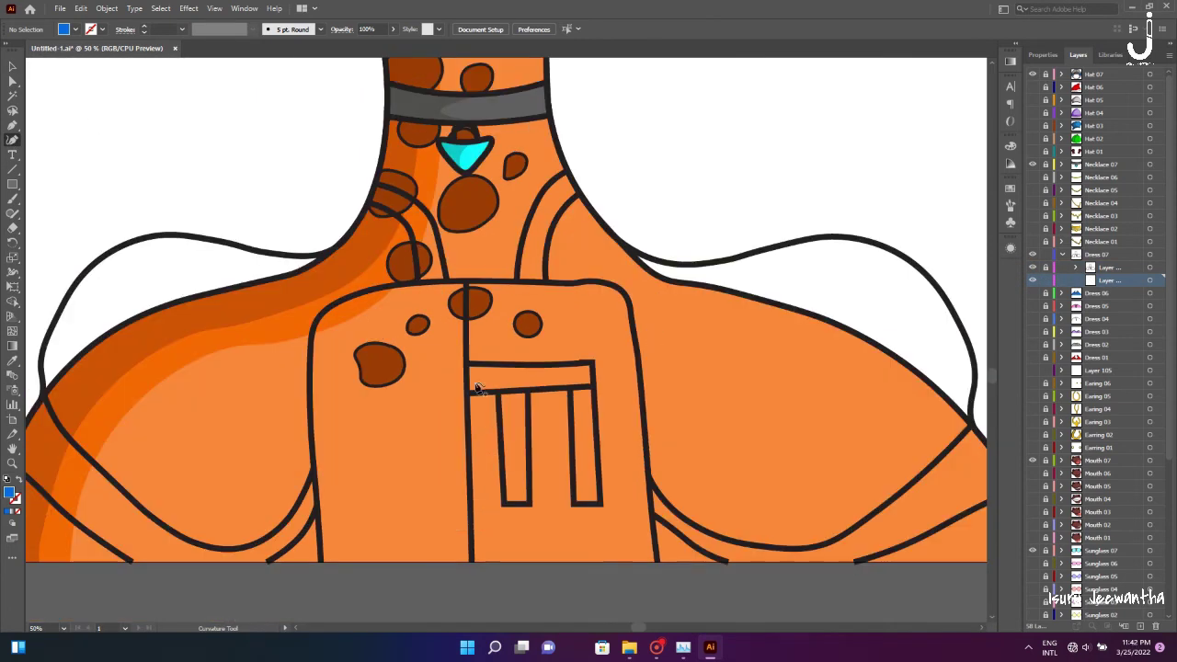
# Draw a blue shape across the chest bar, a chest-panel stripe and the neck strap
pyautogui.click(556, 387)
pyautogui.click(500, 366)
pyautogui.scroll(-3, 483, 395)
pyautogui.scroll(3, 840, 355)
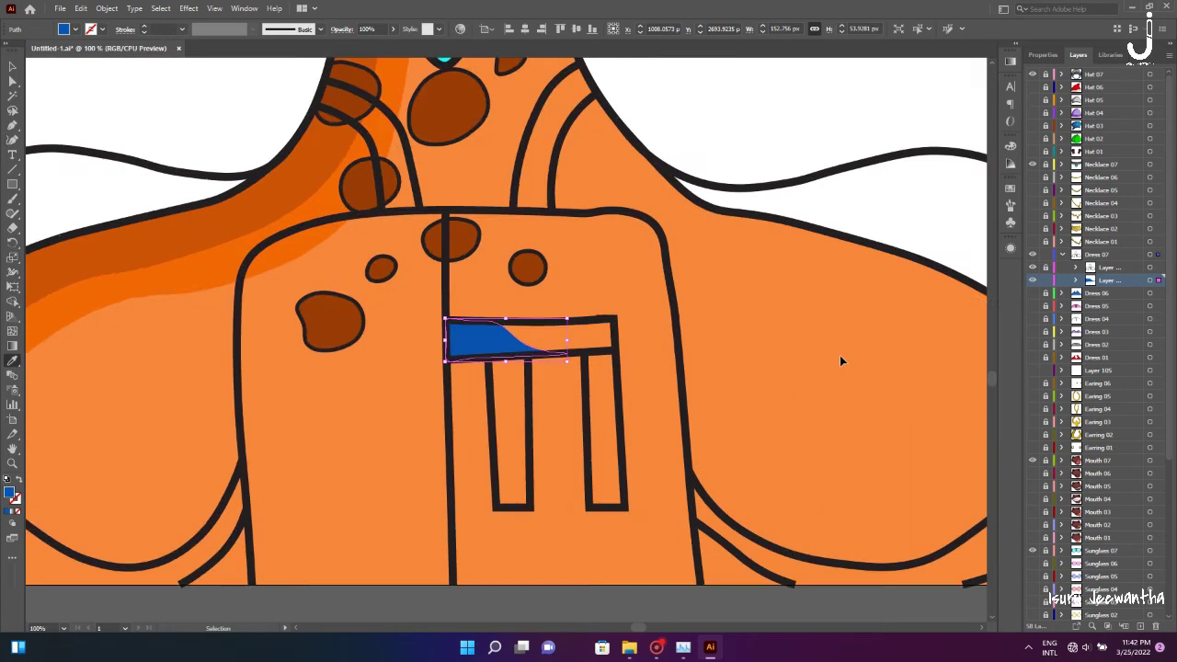
pyautogui.scroll(2, 517, 416)
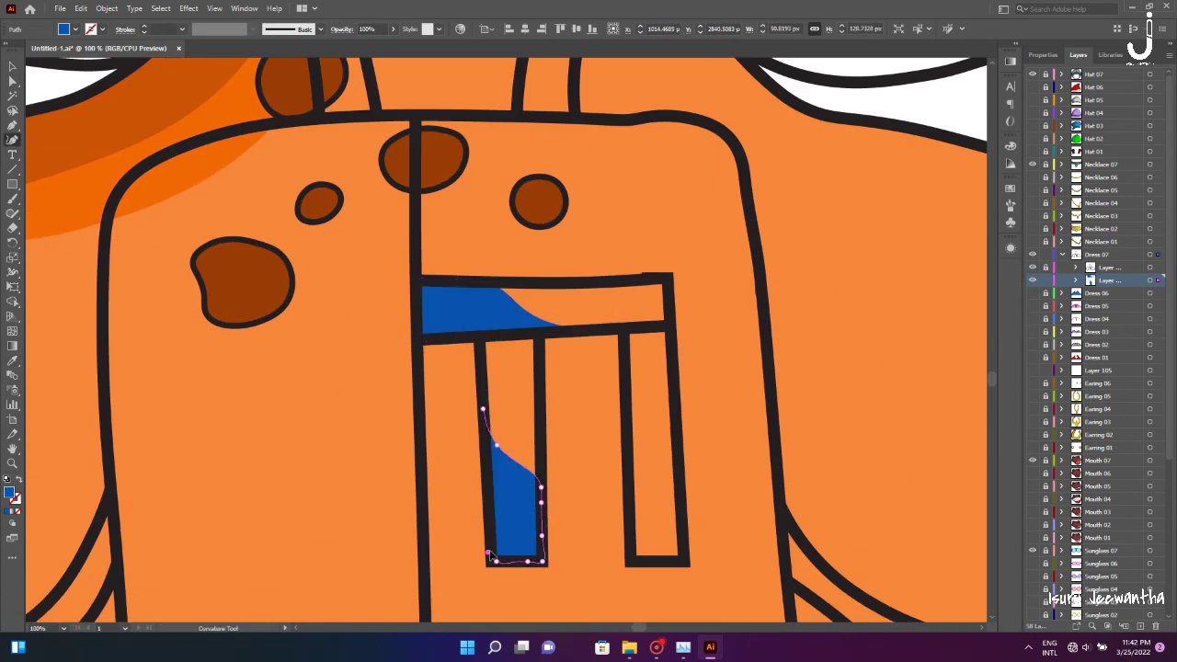
pyautogui.click(685, 559)
pyautogui.click(633, 558)
pyautogui.scroll(5, 583, 331)
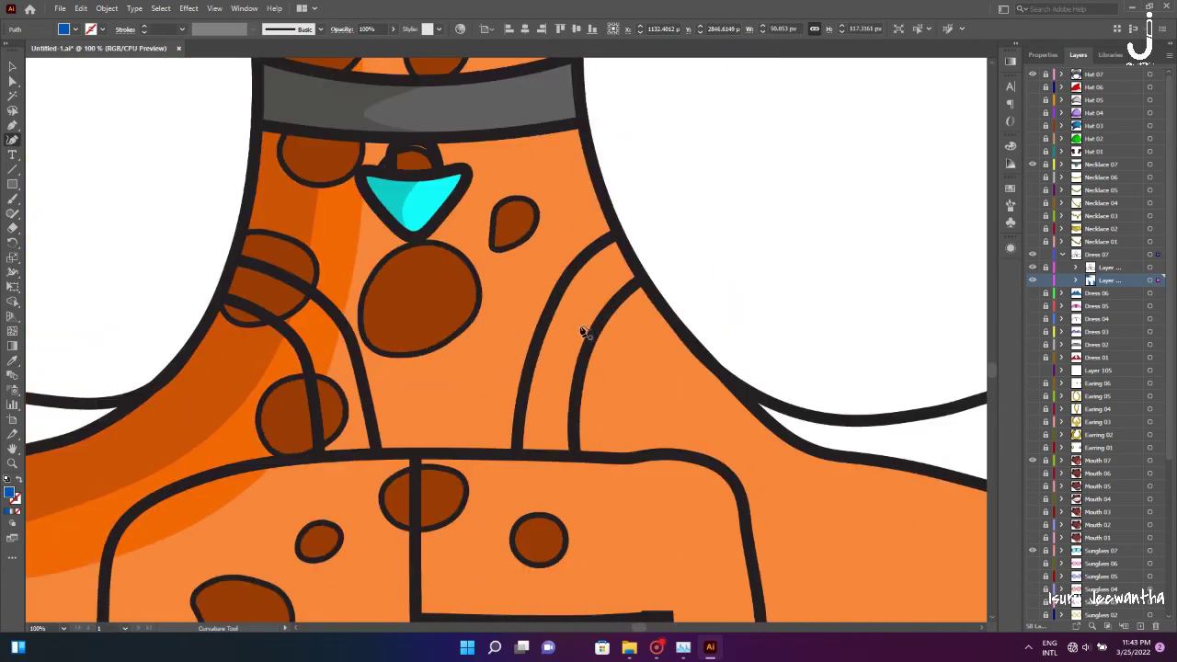
pyautogui.click(551, 457)
pyautogui.hscroll(-2, 497, 396)
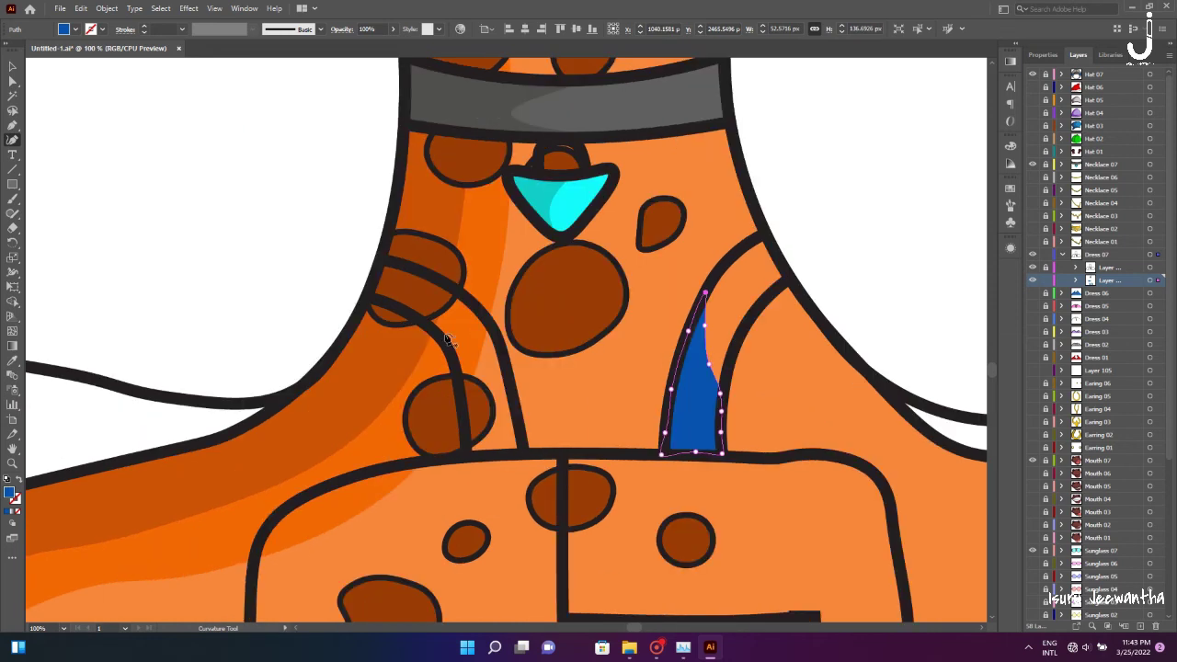
pyautogui.scroll(-4, 544, 393)
pyautogui.scroll(-4, 551, 414)
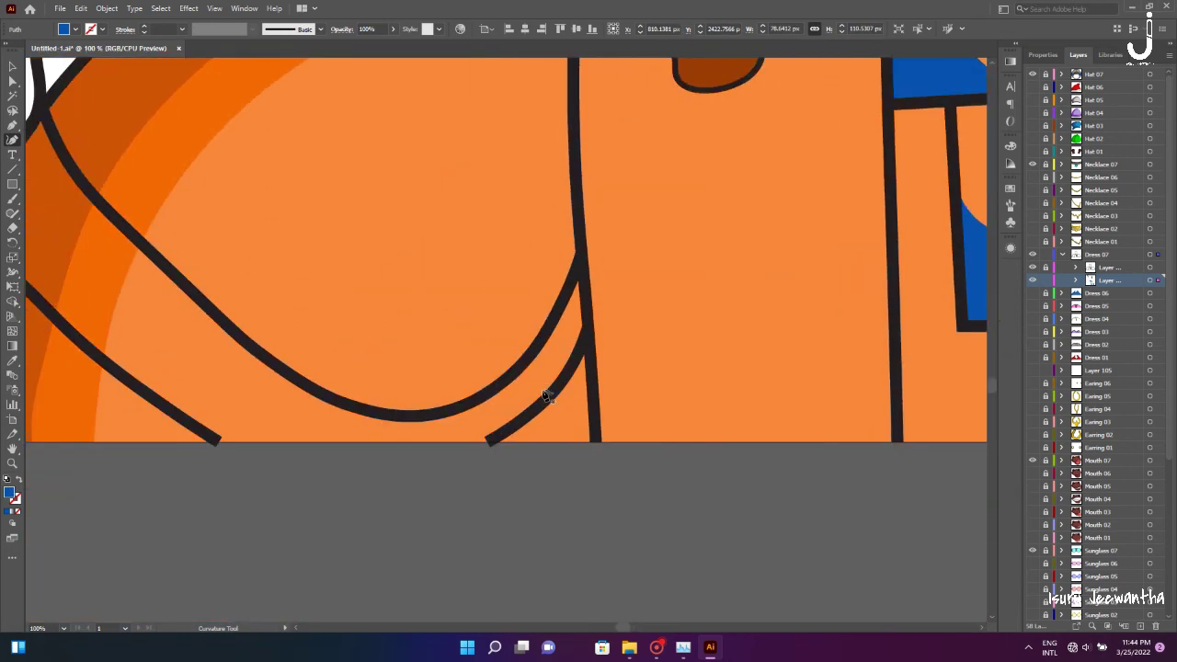
pyautogui.scroll(-2, 585, 447)
# Shade the band at the left shoulder edge in blue, up to its top
pyautogui.click(469, 443)
pyautogui.click(425, 443)
pyautogui.click(273, 328)
pyautogui.click(177, 241)
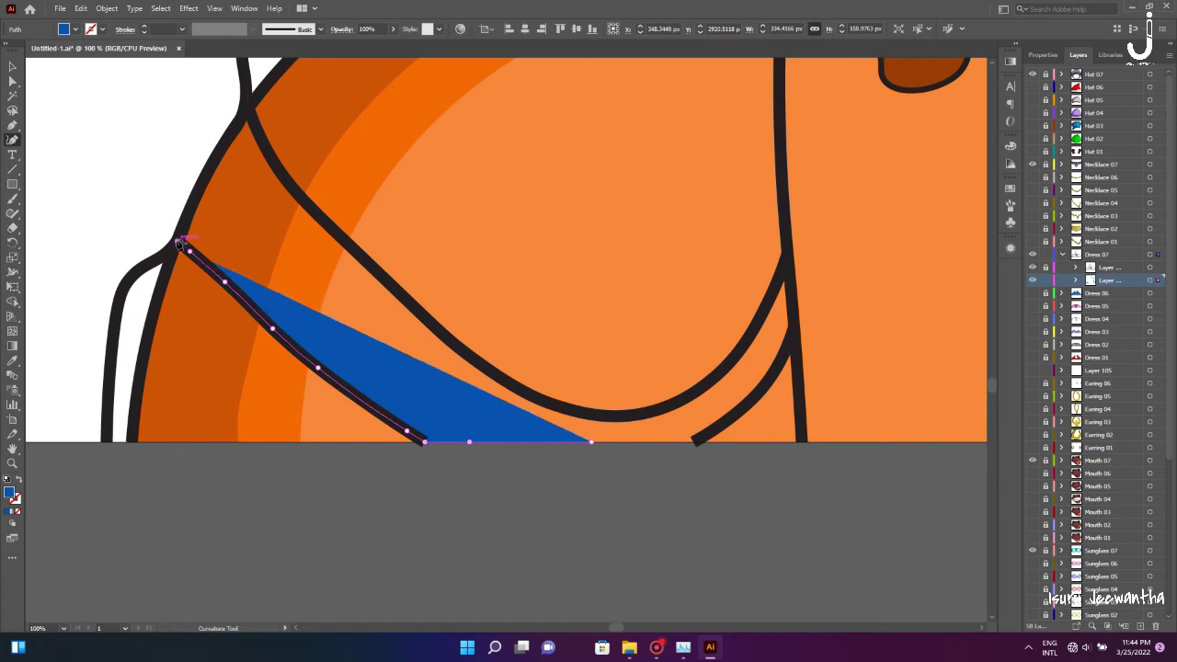
pyautogui.click(248, 109)
pyautogui.click(324, 219)
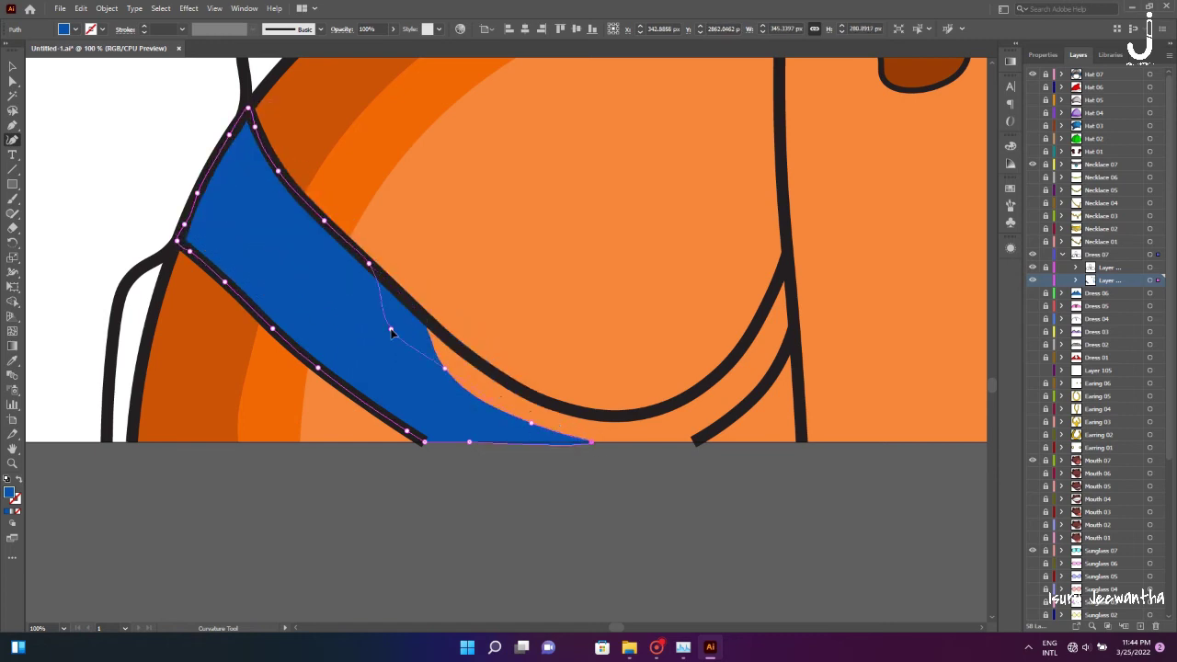
pyautogui.hscroll(5, 380, 331)
pyautogui.hscroll(5, 644, 386)
# Draw a blue band along the top's bottom edge and up the left stripe, then fit the artboard
pyautogui.click(751, 413)
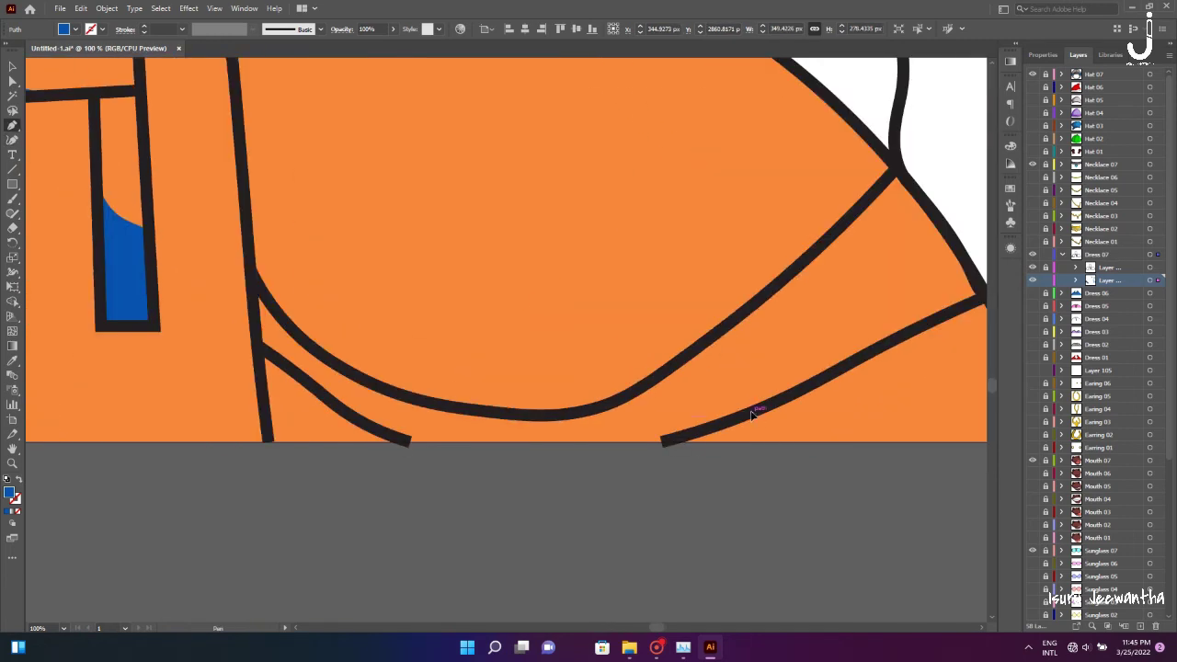
pyautogui.click(667, 441)
pyautogui.click(405, 441)
pyautogui.click(382, 431)
pyautogui.click(310, 384)
pyautogui.click(260, 347)
pyautogui.click(249, 268)
pyautogui.click(369, 383)
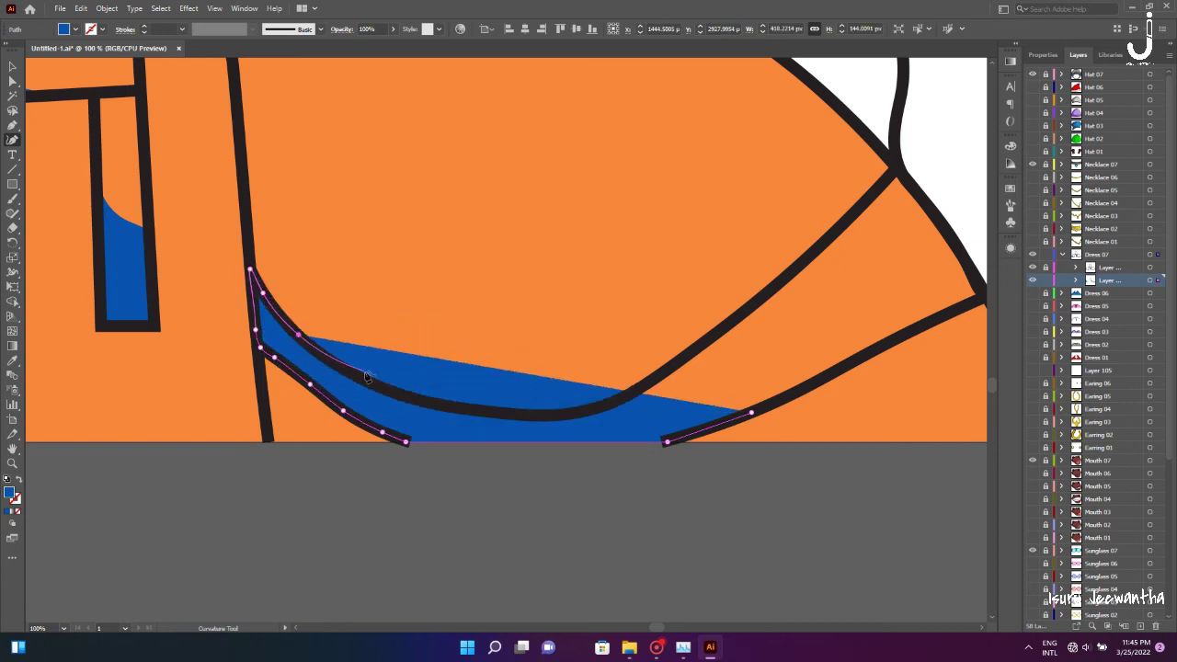
pyautogui.click(552, 415)
pyautogui.click(649, 415)
pyautogui.hotkey('ctrl', '0')
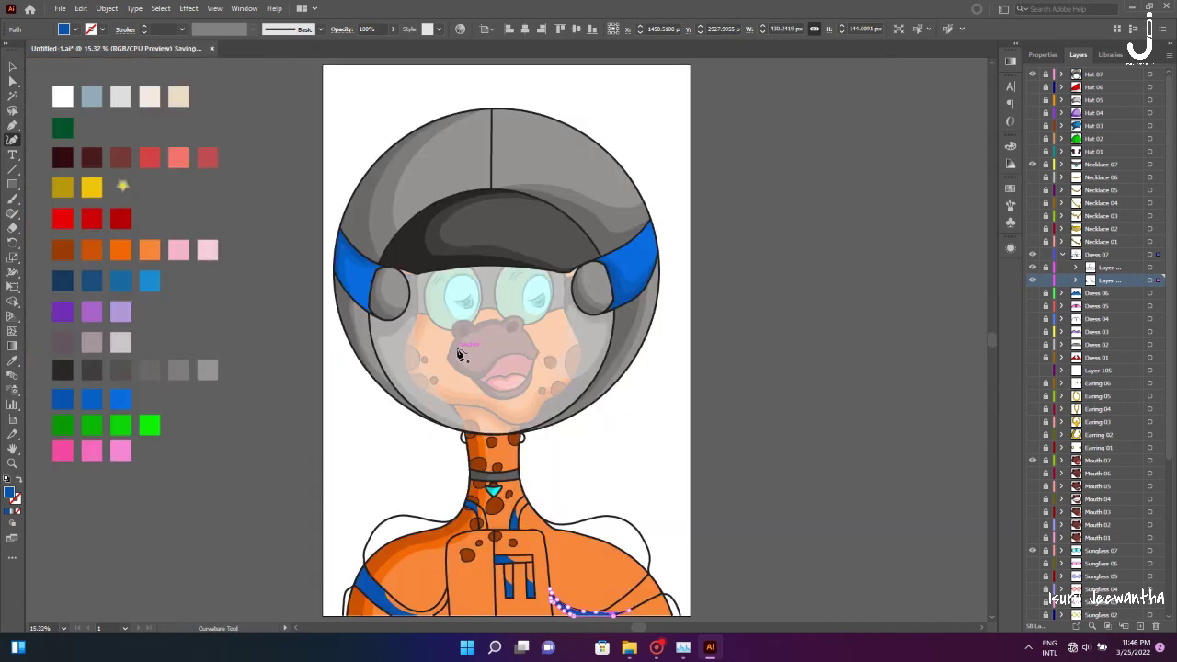
# On a new sublayer, draw a lighter blue highlight curve along the lower left band
pyautogui.hotkey('ctrl', '=')
pyautogui.hotkey('ctrl', '=')
pyautogui.hotkey('ctrl', '=')
pyautogui.scroll(-5, 485, 543)
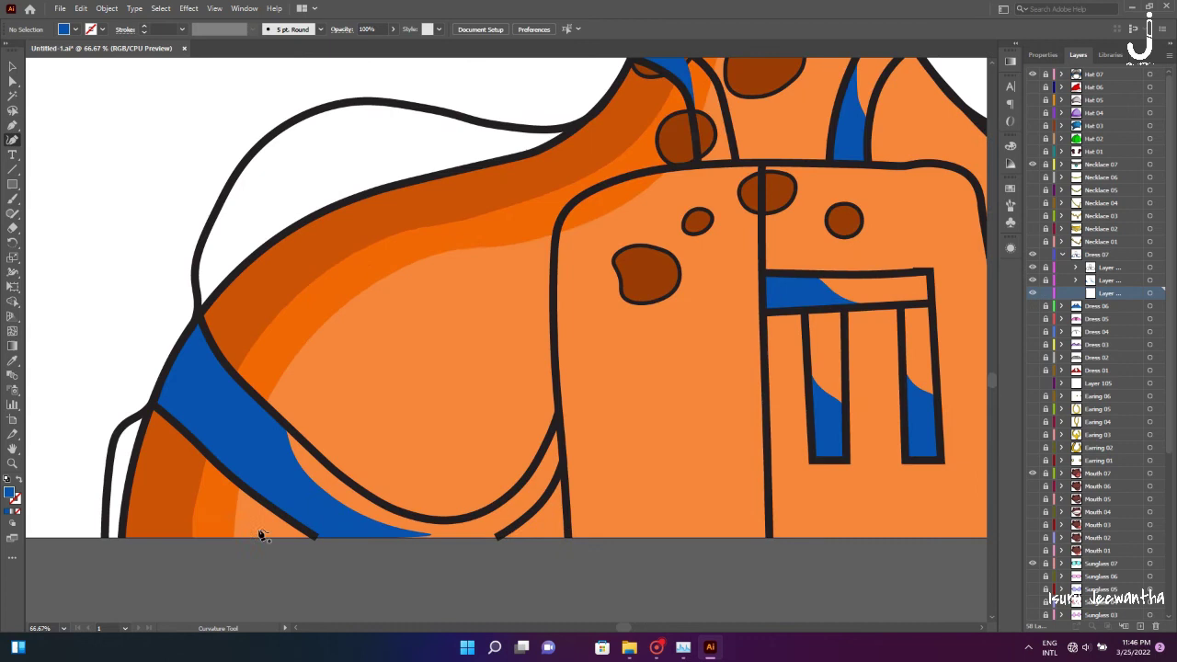
pyautogui.hotkey('shift', '`')
pyautogui.click(363, 537)
pyautogui.click(257, 446)
pyautogui.click(271, 424)
pyautogui.click(387, 513)
pyautogui.click(504, 522)
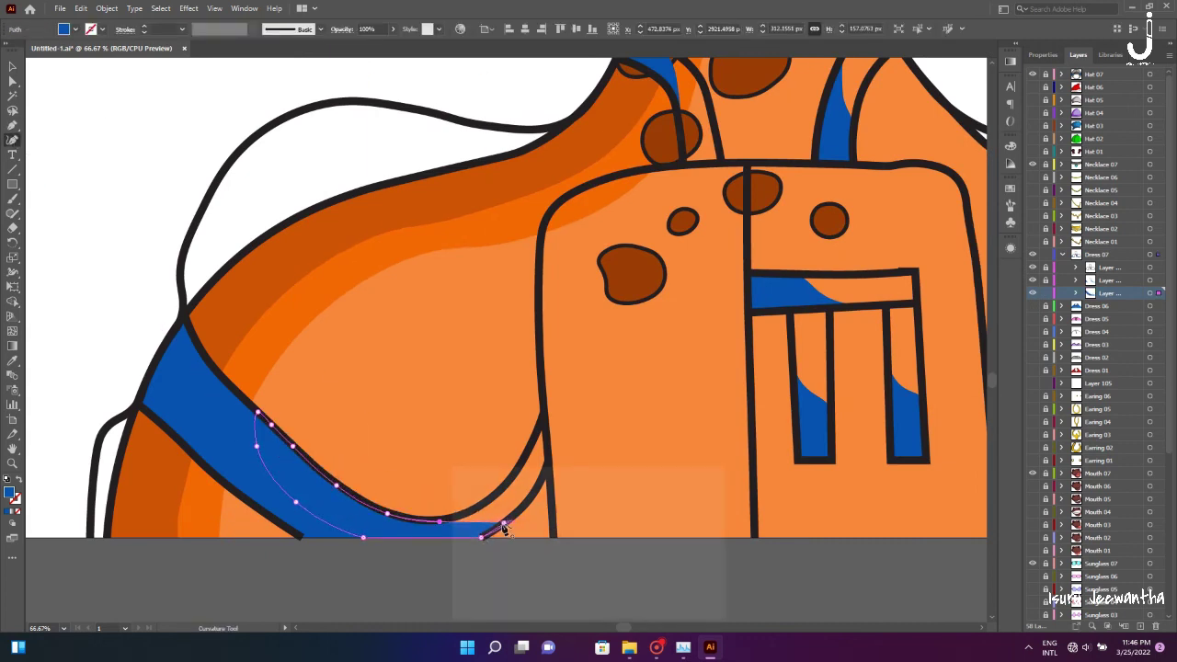
pyautogui.scroll(-3, 688, 490)
pyautogui.scroll(5, 451, 175)
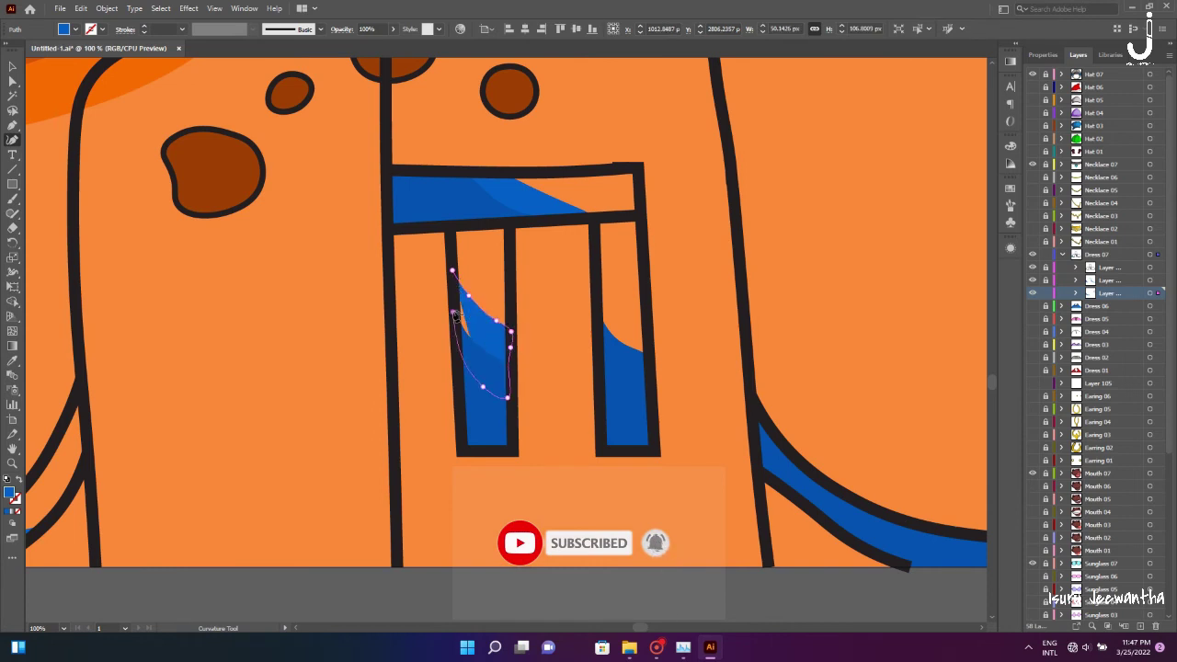
# Draw a closed highlight shape inside the emblem's left stripe
pyautogui.click(650, 367)
pyautogui.click(627, 362)
pyautogui.click(598, 332)
pyautogui.click(596, 274)
pyautogui.hscroll(5, 644, 321)
pyautogui.scroll(-1, 644, 321)
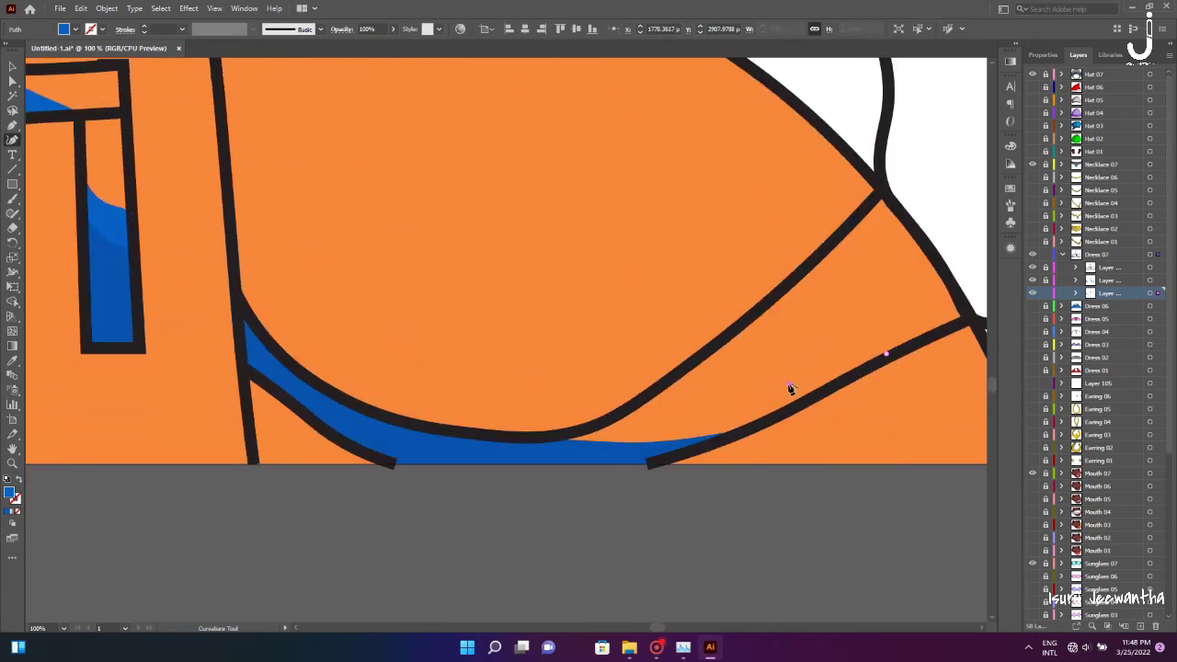
# Extend the lower band highlight along the right band and close it
pyautogui.click(607, 421)
pyautogui.click(514, 437)
pyautogui.click(565, 452)
pyautogui.click(662, 451)
pyautogui.click(887, 353)
pyautogui.scroll(5, 891, 357)
pyautogui.hscroll(-5, 890, 357)
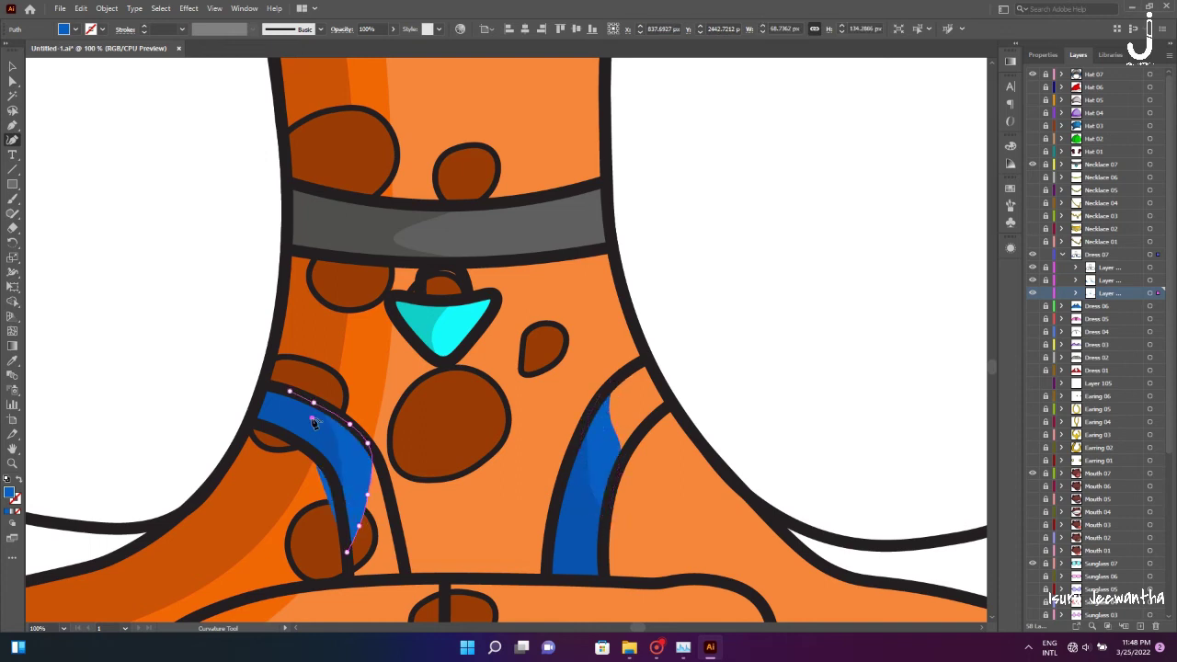
# Add another sublayer and trace a highlight curve along the lower band
pyautogui.hotkey('ctrl', '0')
pyautogui.scroll(5, 497, 515)
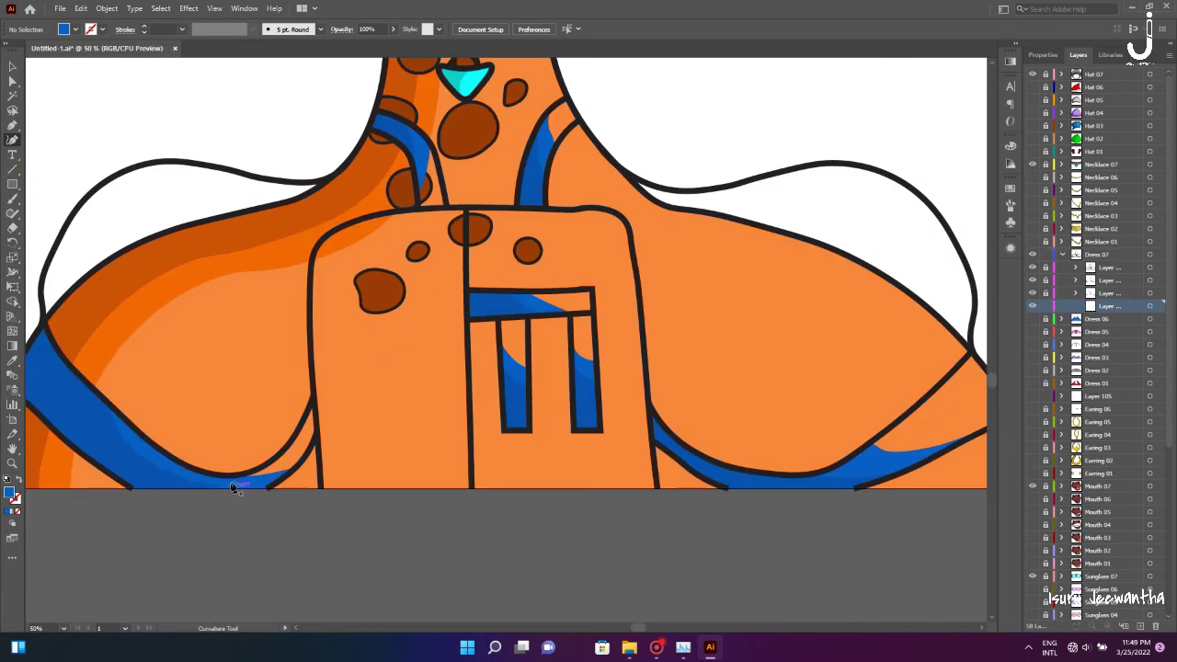
pyautogui.click(507, 348)
pyautogui.click(545, 347)
pyautogui.click(607, 324)
pyautogui.click(659, 275)
pyautogui.click(700, 189)
pyautogui.click(708, 264)
pyautogui.click(664, 332)
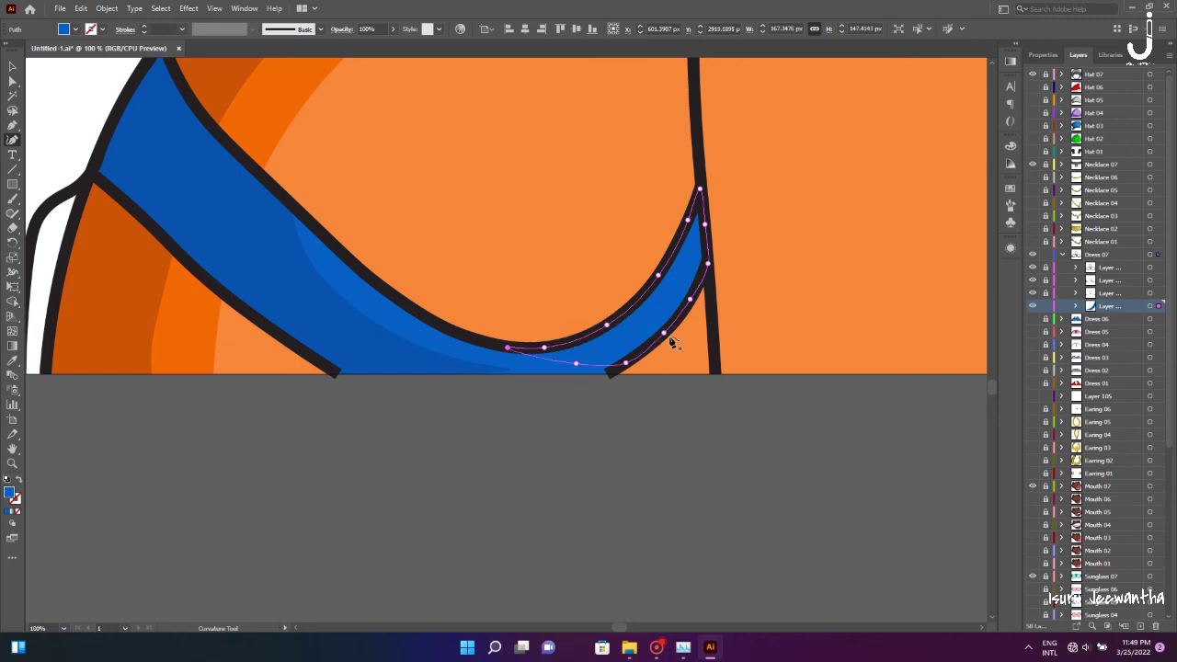
pyautogui.scroll(-1, 672, 342)
pyautogui.hscroll(5, 460, 276)
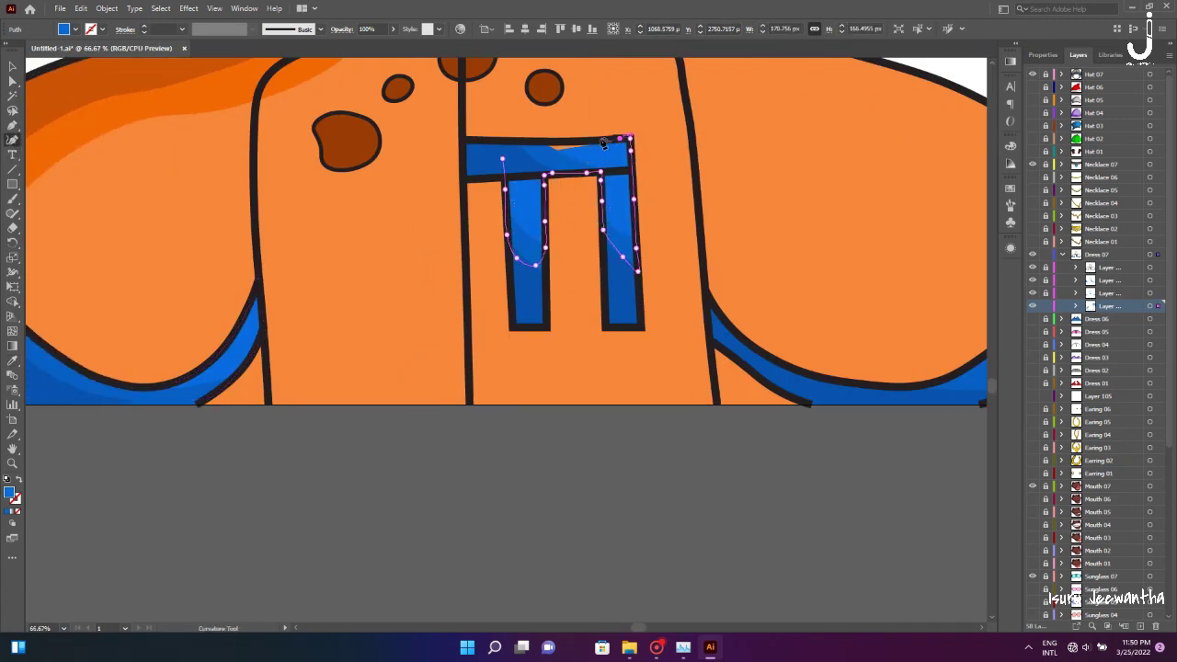
pyautogui.hscroll(5, 491, 333)
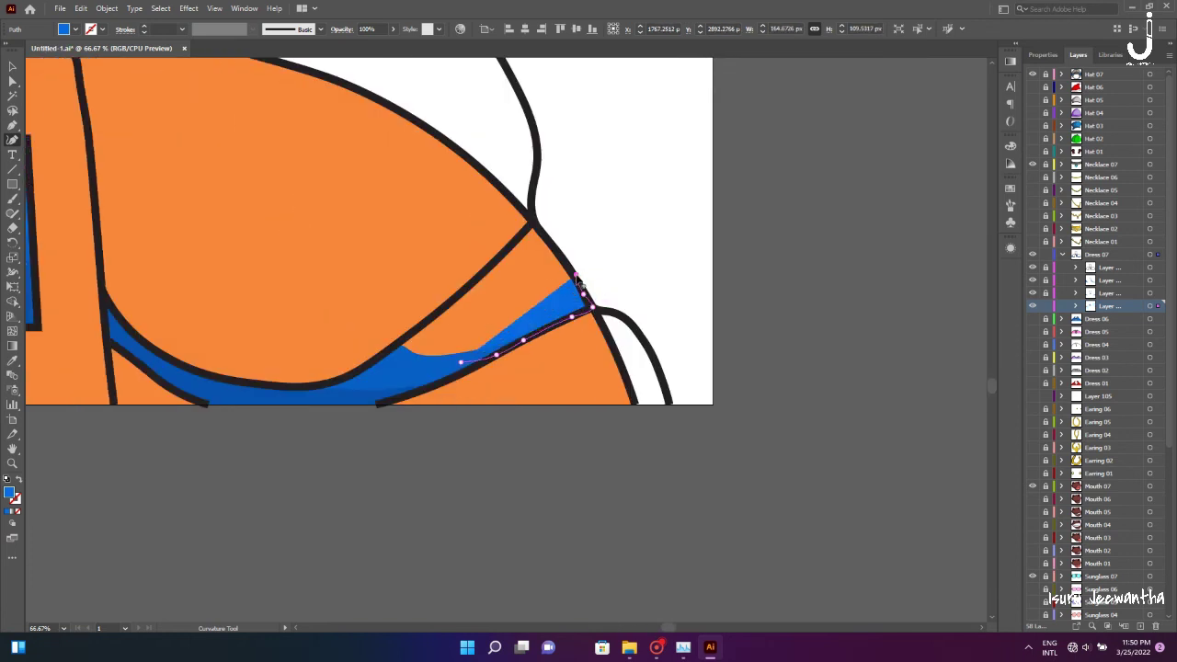
# Extend the band highlight up to the shoulder corner and close it
pyautogui.click(572, 272)
pyautogui.click(556, 250)
pyautogui.click(460, 362)
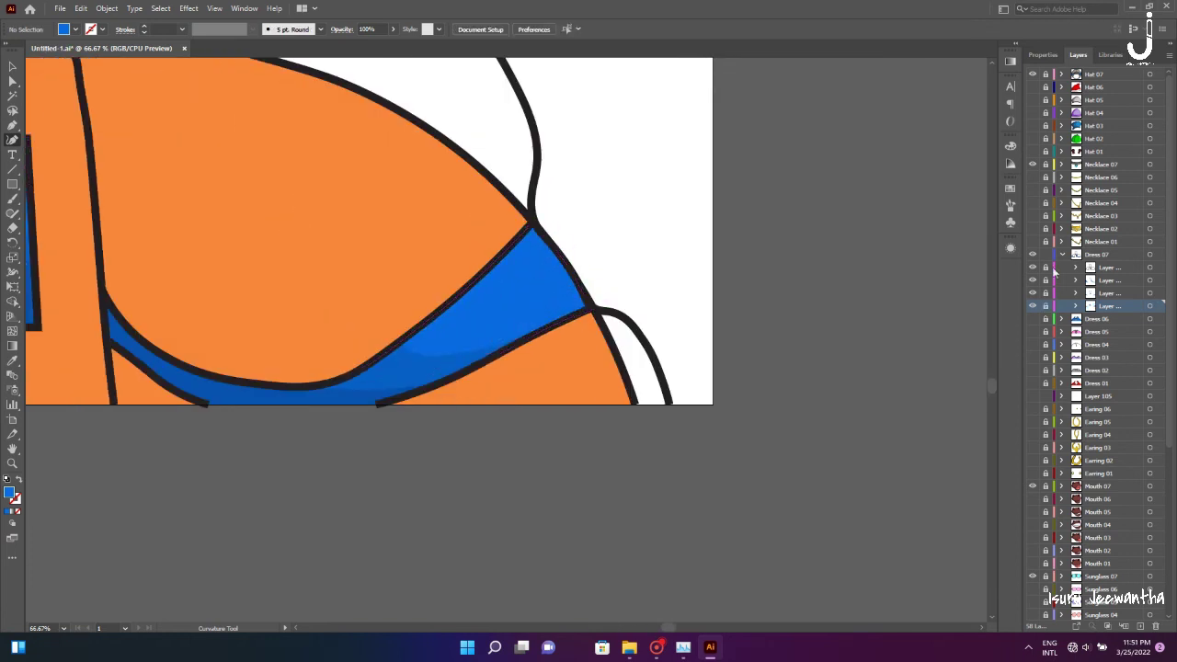
pyautogui.scroll(5, 372, 390)
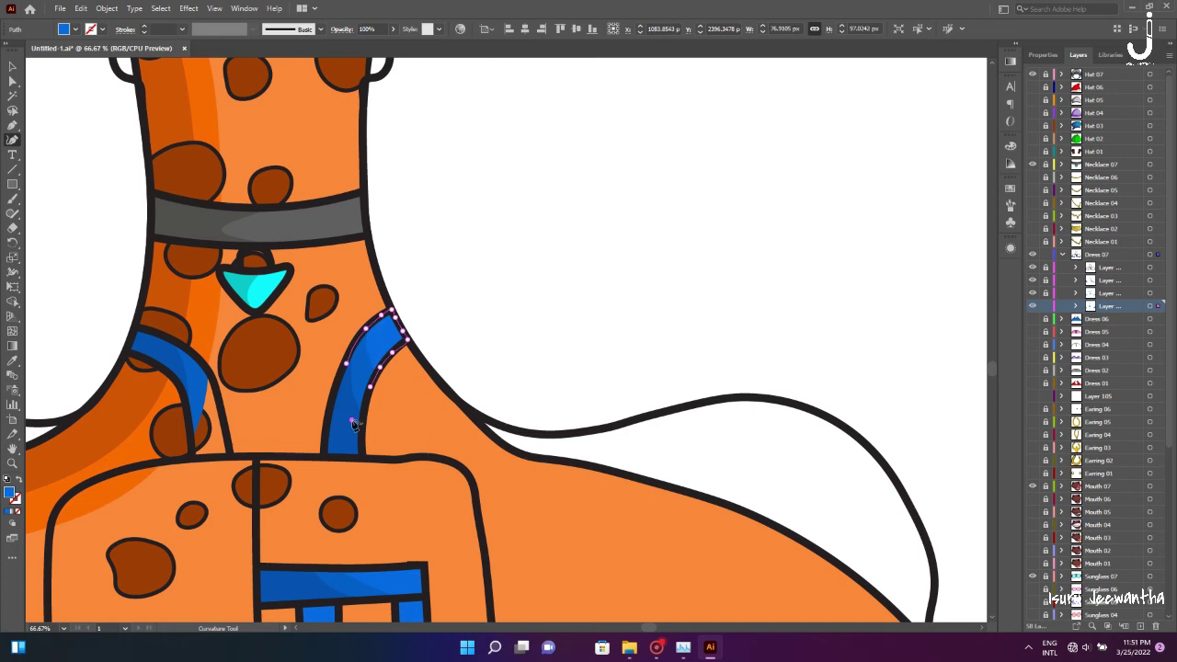
# Outline a highlight along the neck strap, then deselect and fit the artwork
pyautogui.click(353, 421)
pyautogui.hscroll(-5, 405, 425)
pyautogui.click(451, 405)
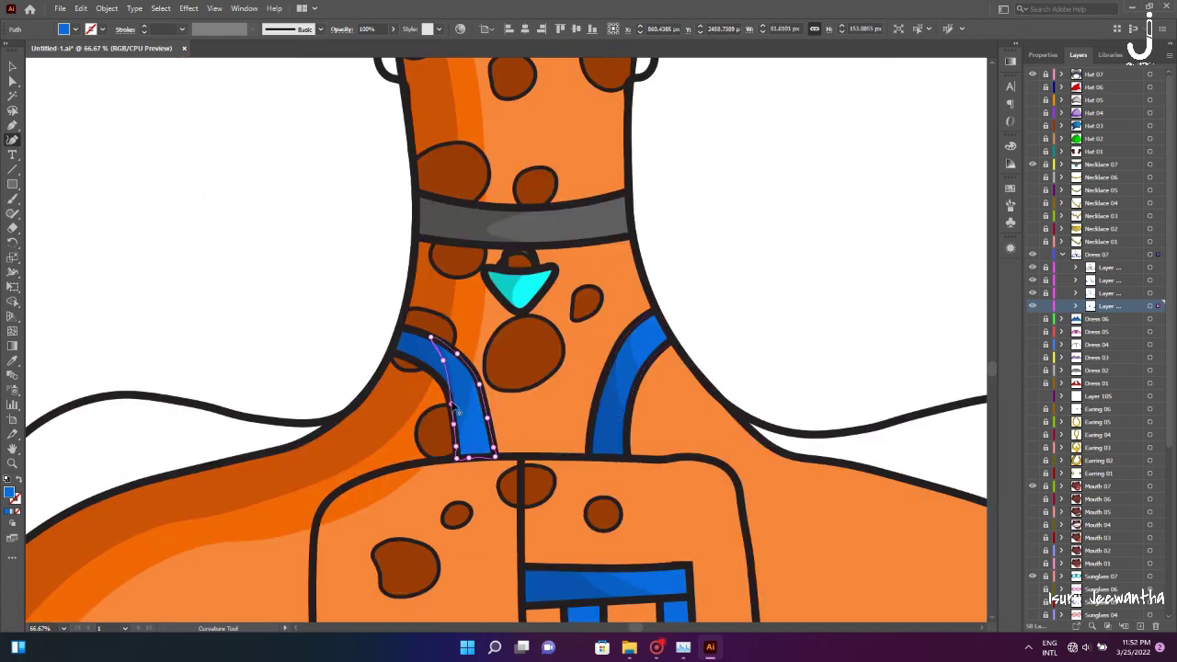
pyautogui.press('Escape')
pyautogui.hotkey('ctrl', '0')
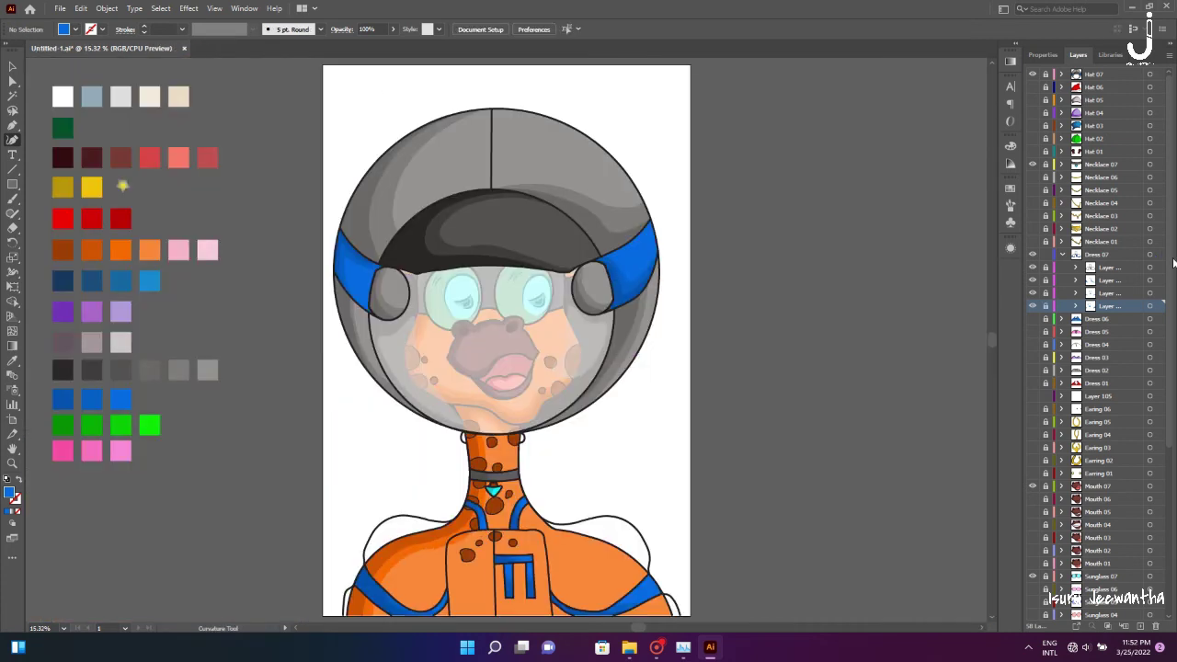
# On a new sublayer under Dress 07, begin a shape along the dress bottom
pyautogui.hotkey('ctrl', 'l')
pyautogui.scroll(5, 524, 425)
pyautogui.moveTo(524, 455); pyautogui.dragTo(524, 426)
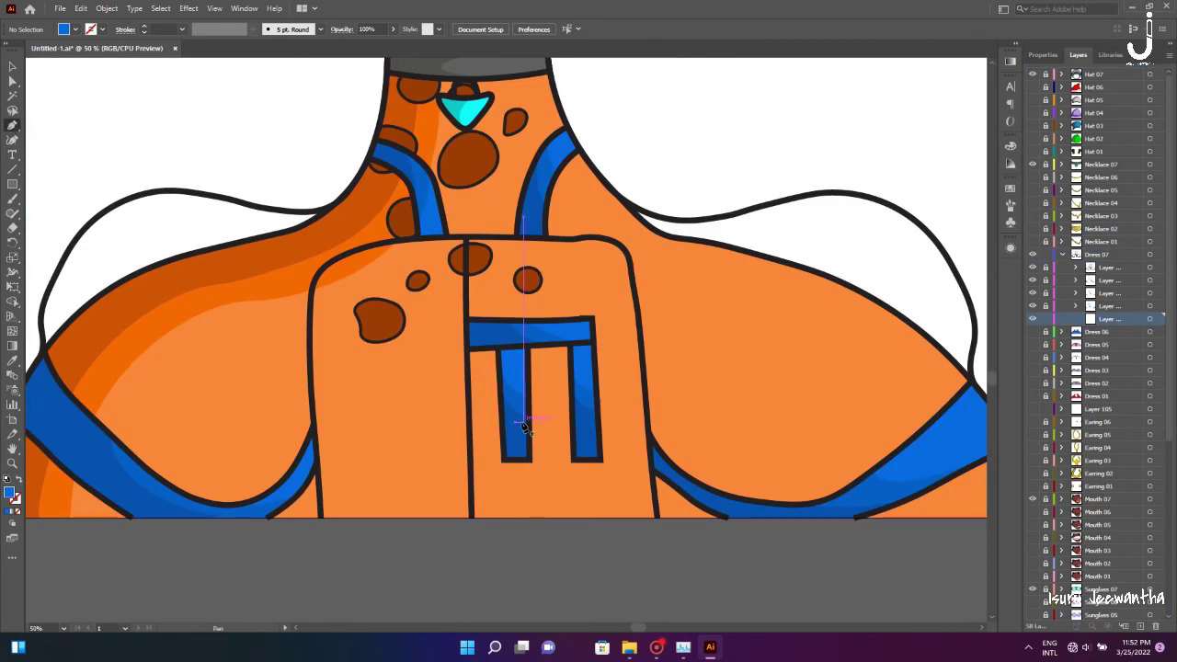
pyautogui.scroll(4, 552, 516)
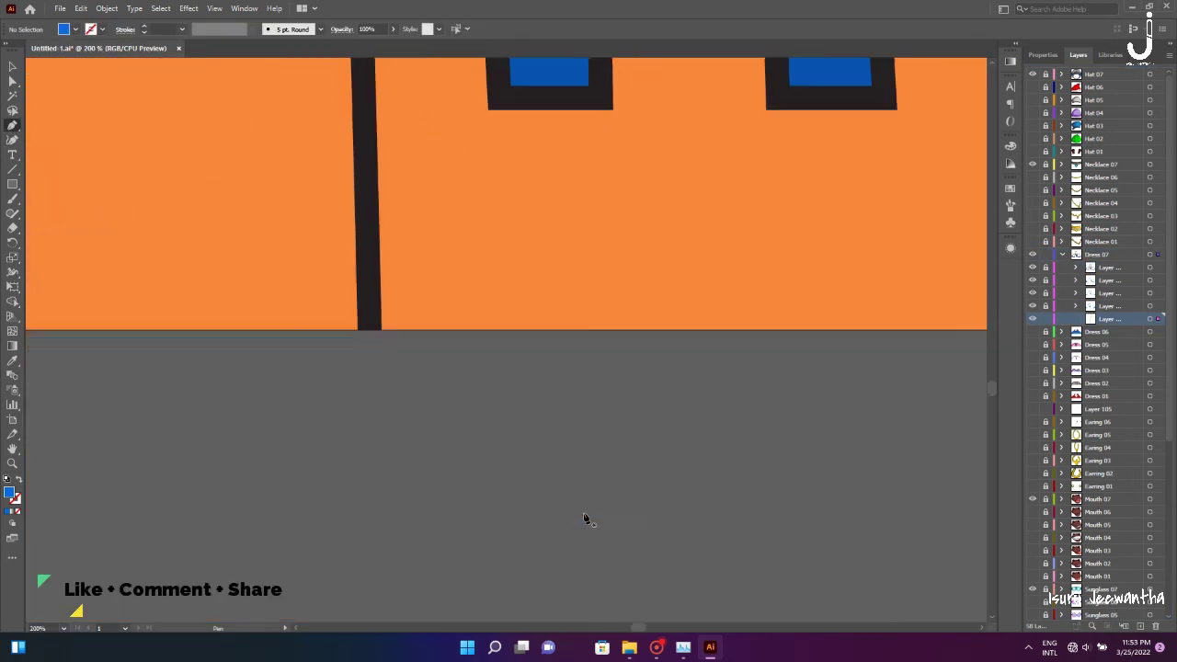
pyautogui.click(901, 369)
pyautogui.click(381, 376)
pyautogui.scroll(-3, 368, 368)
pyautogui.click(315, 341)
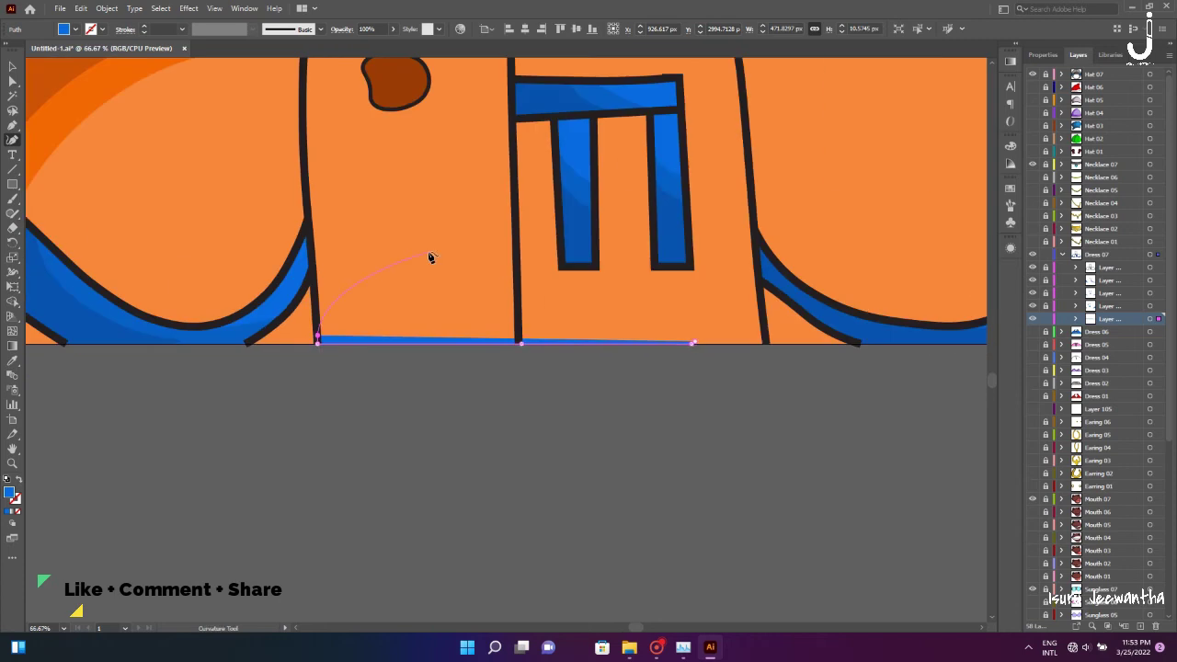
pyautogui.scroll(3, 429, 255)
pyautogui.click(307, 406)
# Trace the shape over the chest panel, close it, and fill it dark grey
pyautogui.click(302, 298)
pyautogui.click(316, 218)
pyautogui.click(396, 185)
pyautogui.click(485, 175)
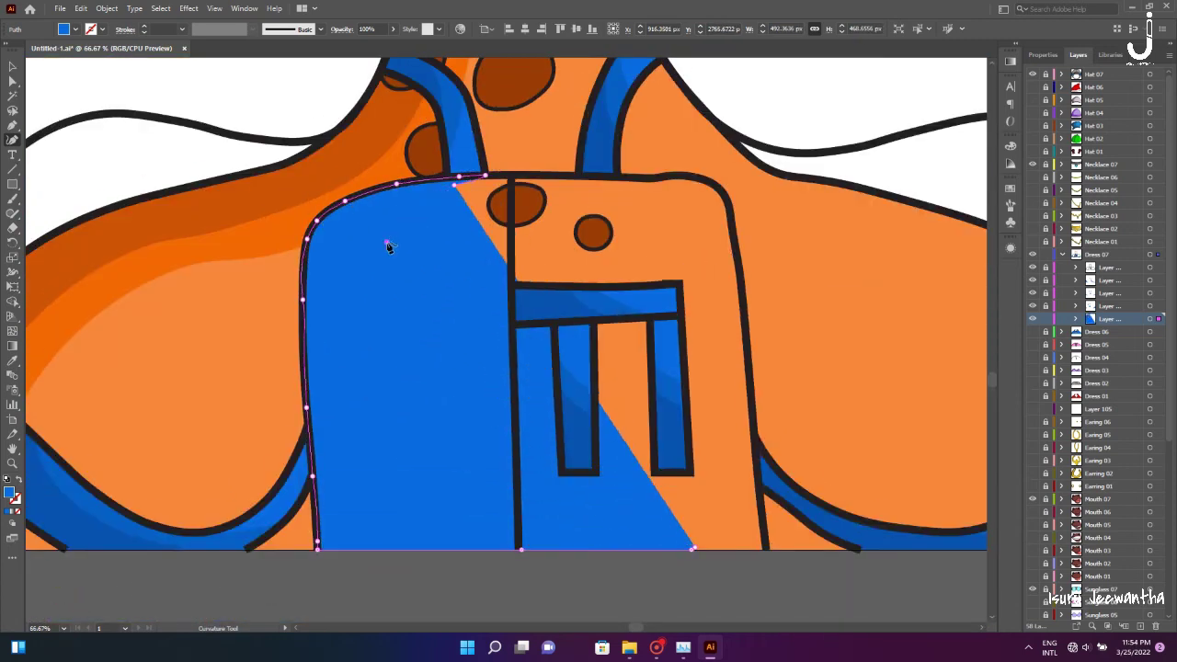
pyautogui.click(373, 341)
pyautogui.click(414, 460)
pyautogui.press('i')
pyautogui.click(58, 156)
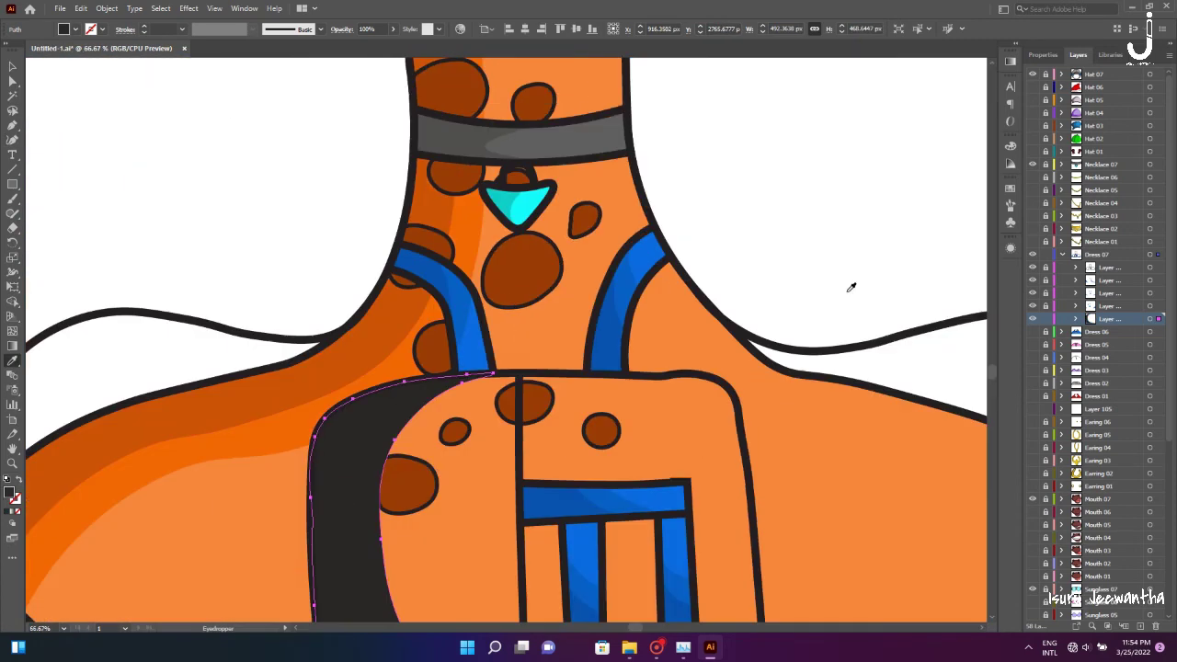
# Draw a dark strip down the neck's left edge, then deselect it
pyautogui.scroll(1, 644, 220)
pyautogui.hotkey('shift', '~')
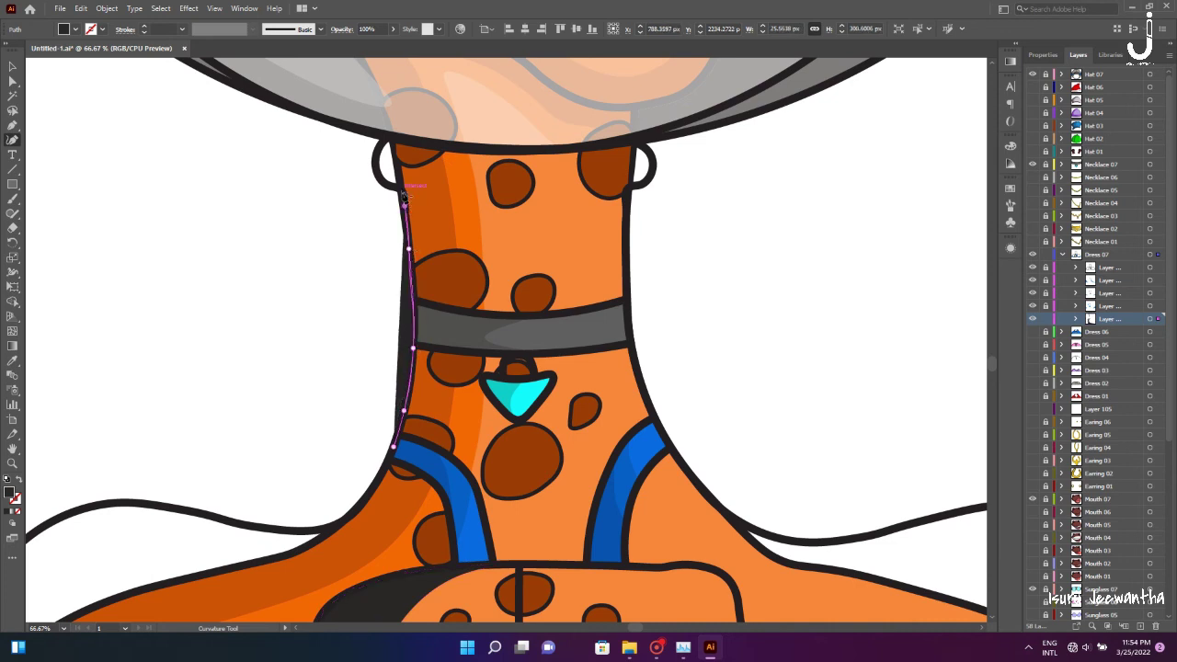
pyautogui.click(432, 145)
pyautogui.click(458, 260)
pyautogui.click(453, 390)
pyautogui.click(441, 457)
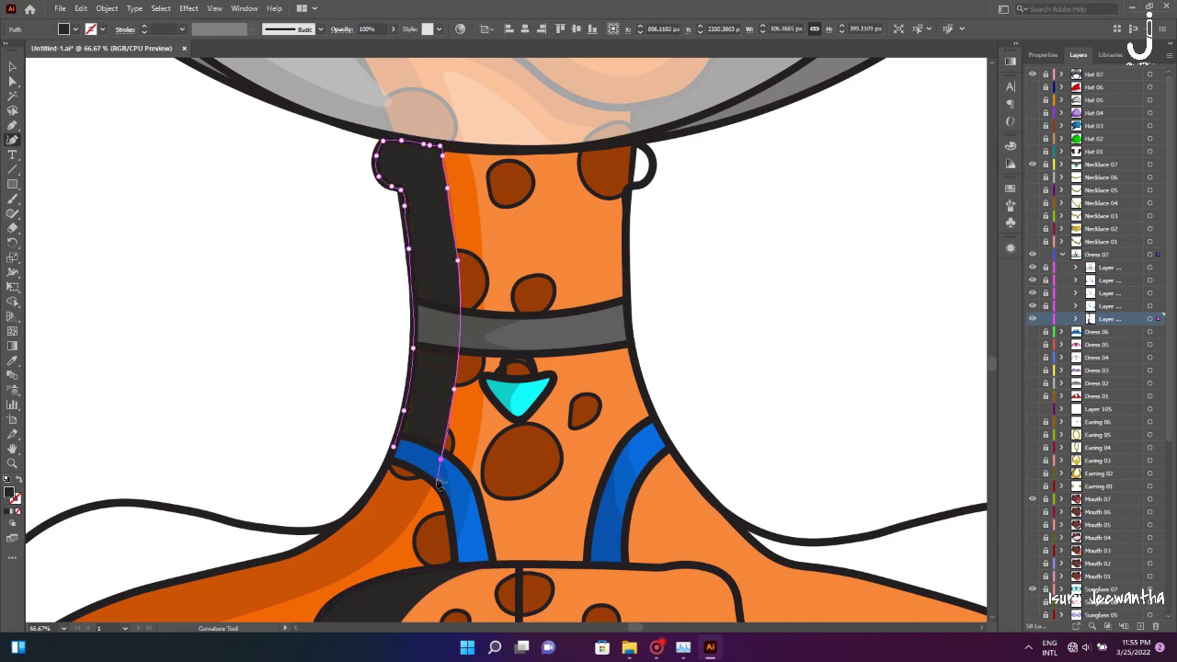
pyautogui.scroll(-3, 460, 414)
pyautogui.keyDown('alt'); pyautogui.scroll(-5, 598, 368); pyautogui.keyUp('alt')
pyautogui.press('Escape')
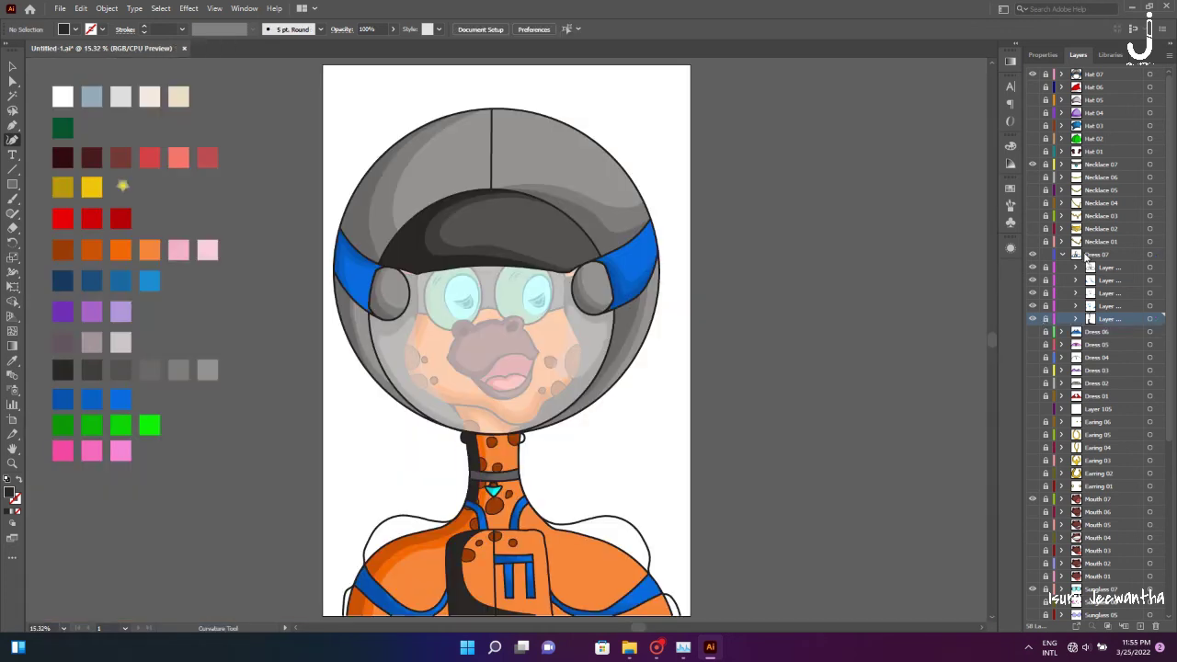
pyautogui.keyDown('alt'); pyautogui.scroll(5, 504, 528); pyautogui.keyUp('alt')
# Start a new neck shading path and sample the dark grey colour
pyautogui.click(441, 362)
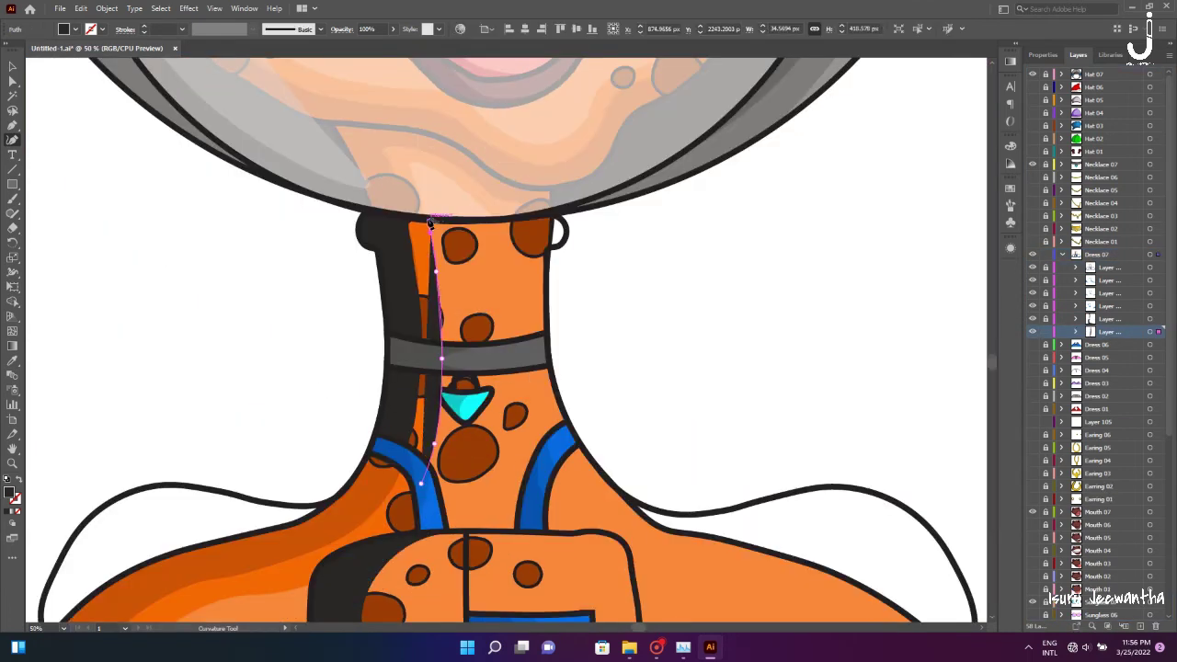
pyautogui.keyDown('alt'); pyautogui.scroll(-2, 859, 281); pyautogui.keyUp('alt')
pyautogui.press('i')
pyautogui.keyDown('alt'); pyautogui.scroll(3, 460, 368); pyautogui.keyUp('alt')
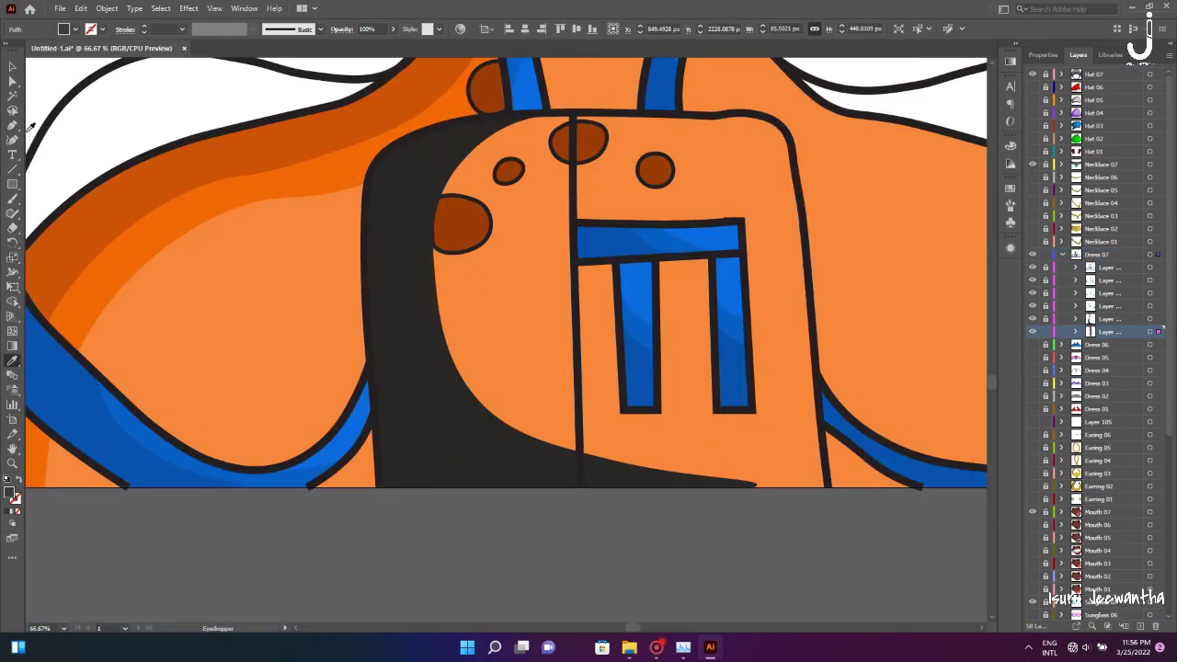
pyautogui.hotkey('shift', '`')
pyautogui.click(828, 485)
# Draw and close a lighter grey shape over the chest panel
pyautogui.click(593, 471)
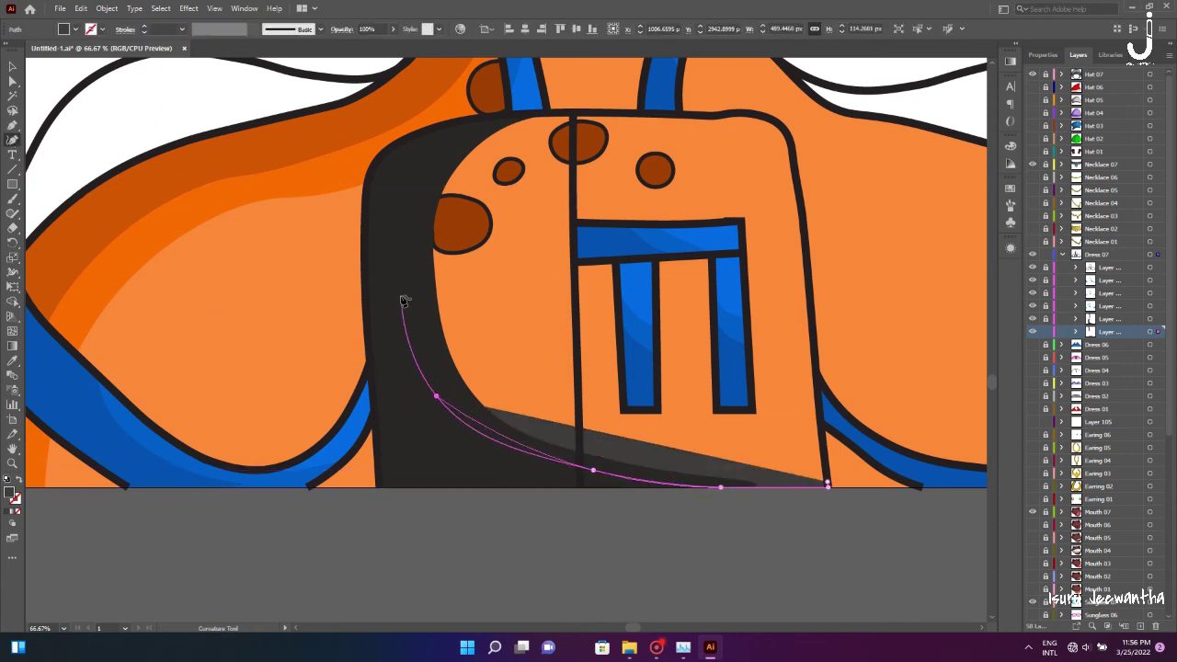
pyautogui.click(401, 295)
pyautogui.click(505, 118)
pyautogui.click(609, 112)
pyautogui.click(488, 229)
pyautogui.scroll(5, 74, 150)
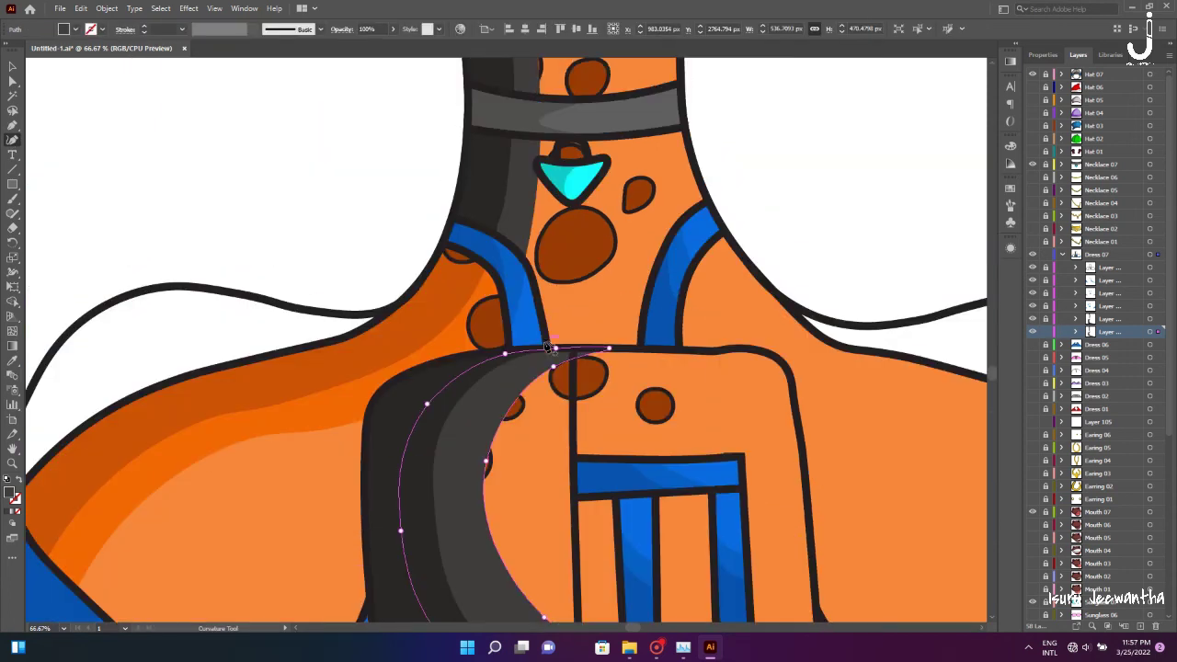
pyautogui.keyDown('ctrl'); pyautogui.click(74, 150); pyautogui.keyUp('ctrl')
pyautogui.scroll(5, 74, 150)
# Trace a grey path across the neck top and down the torso's right edge
pyautogui.click(489, 279)
pyautogui.click(521, 284)
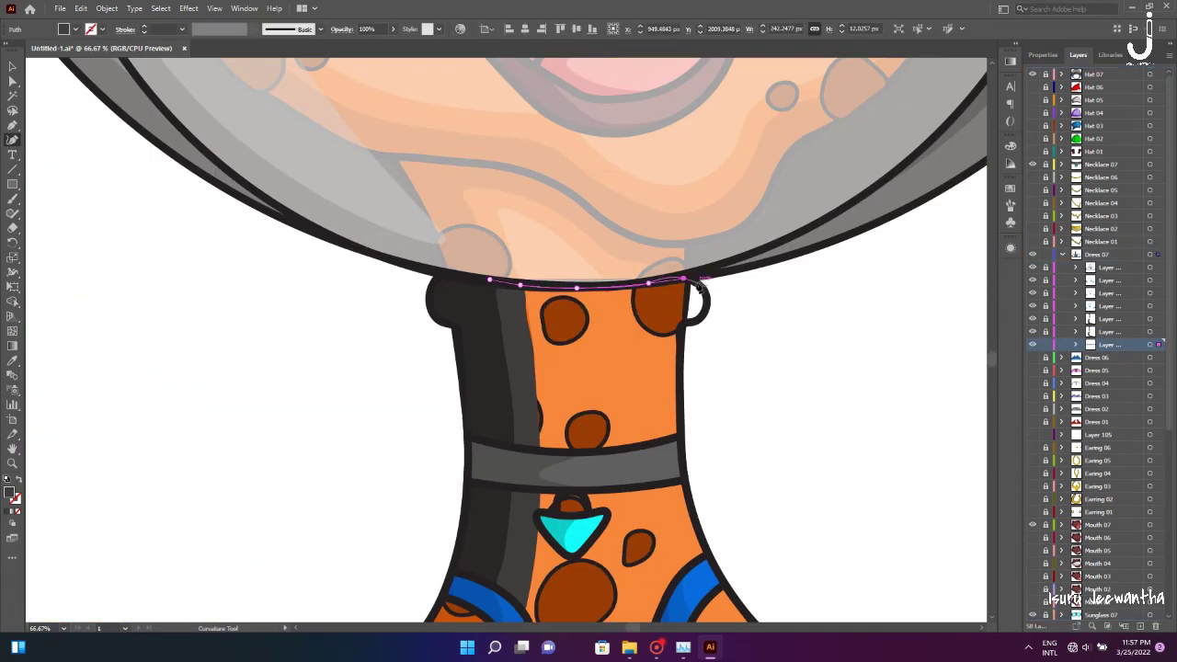
pyautogui.click(681, 340)
pyautogui.scroll(-5, 685, 276)
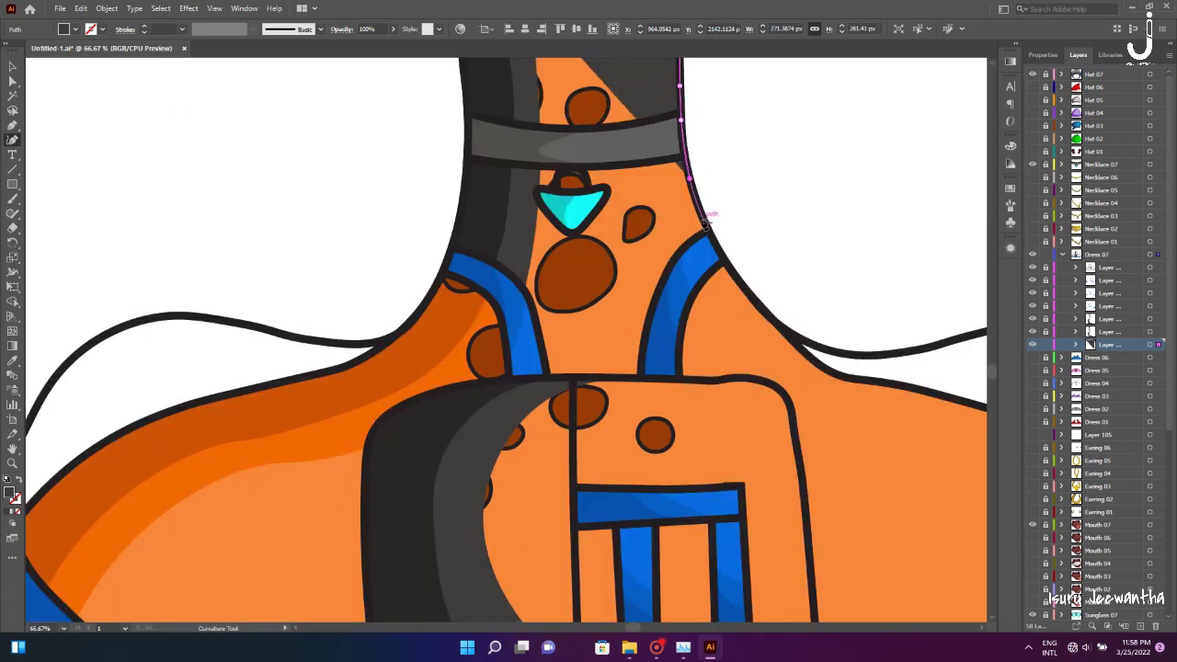
pyautogui.click(699, 276)
pyautogui.click(787, 391)
pyautogui.scroll(-3, 786, 391)
pyautogui.scroll(-3, 825, 391)
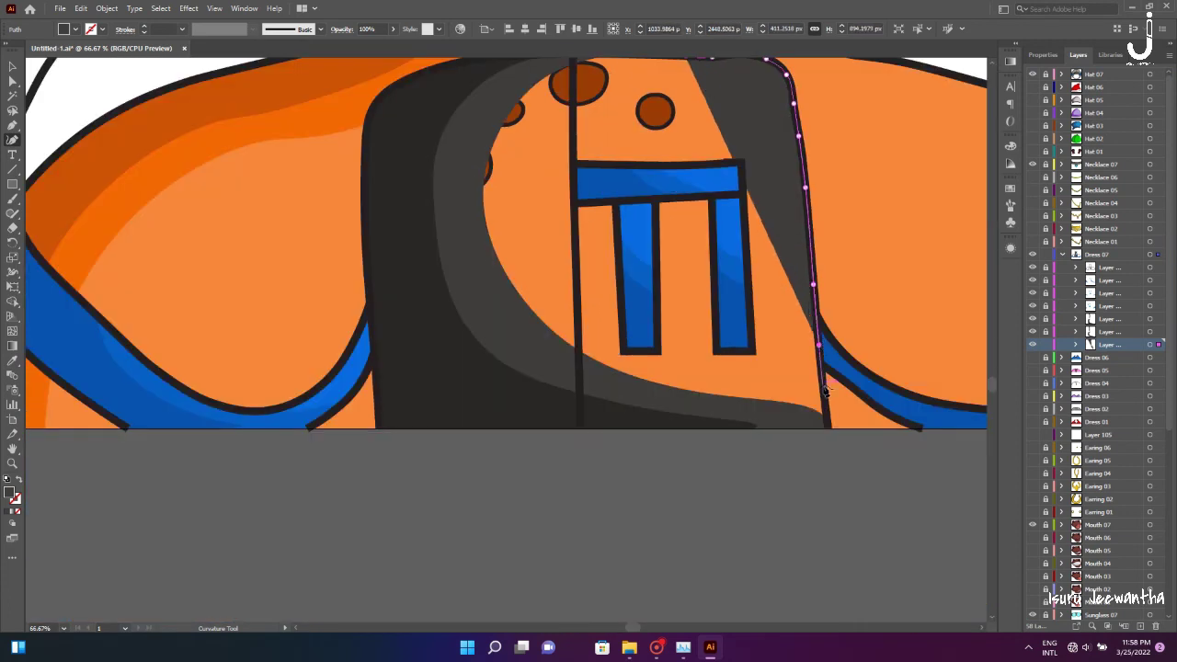
pyautogui.click(822, 419)
# Close the grey neck-and-torso shape, deselect it, and fit the artboard
pyautogui.scroll(3, 460, 276)
pyautogui.scroll(3, 460, 230)
pyautogui.click(483, 266)
pyautogui.scroll(3, 488, 230)
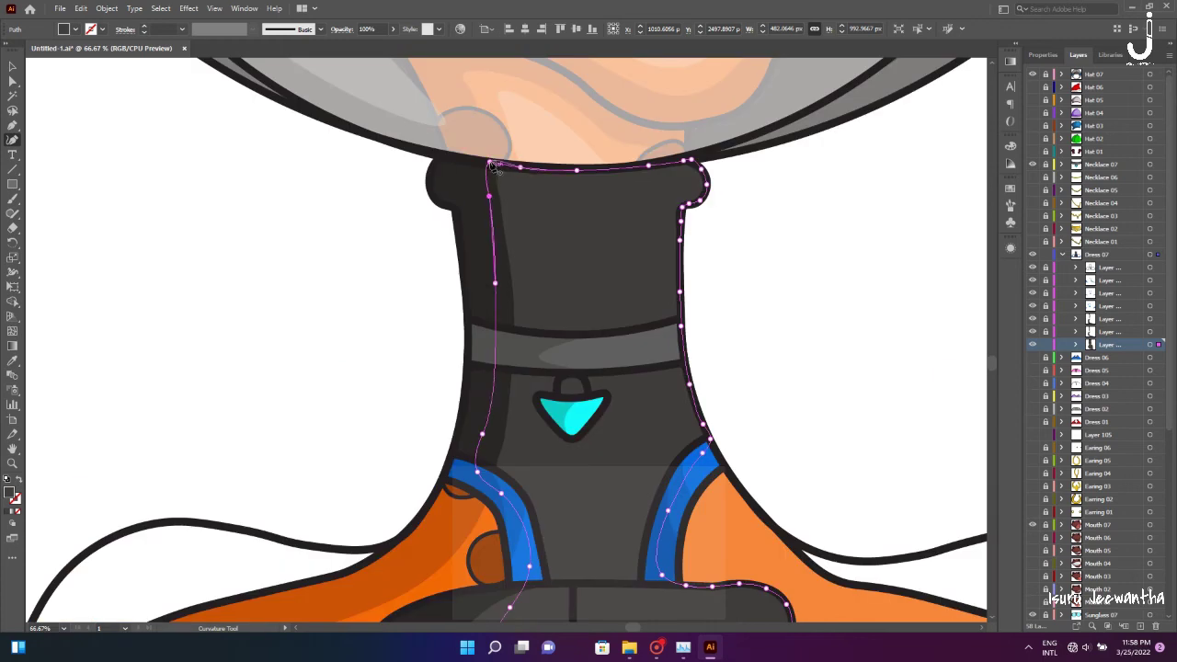
pyautogui.click(491, 164)
pyautogui.hotkey('ctrl', '0')
pyautogui.hotkey('ctrl', 'shift', 'a')
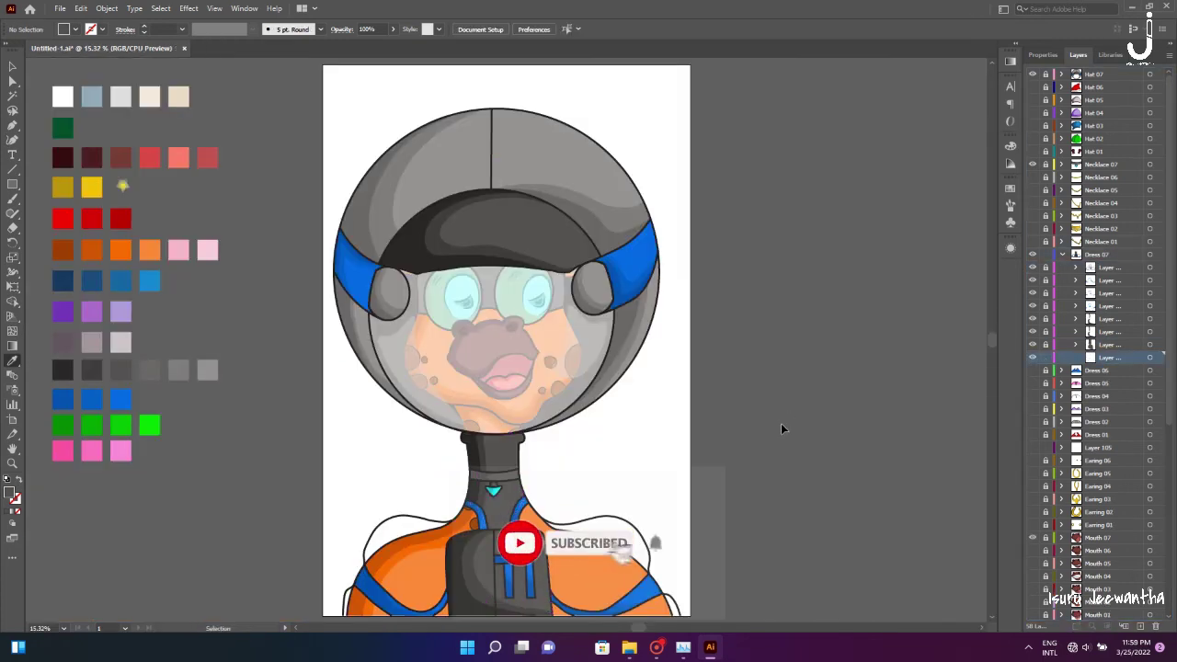
pyautogui.keyDown('alt'); pyautogui.scroll(5, 782, 428); pyautogui.keyUp('alt')
# Reshape a curve on the grey path, then start a new grey shape at the shoulder's bottom
pyautogui.hscroll(-3, 644, 368)
pyautogui.hotkey('shift', 'c')
pyautogui.moveTo(832, 386); pyautogui.dragTo(844, 403)
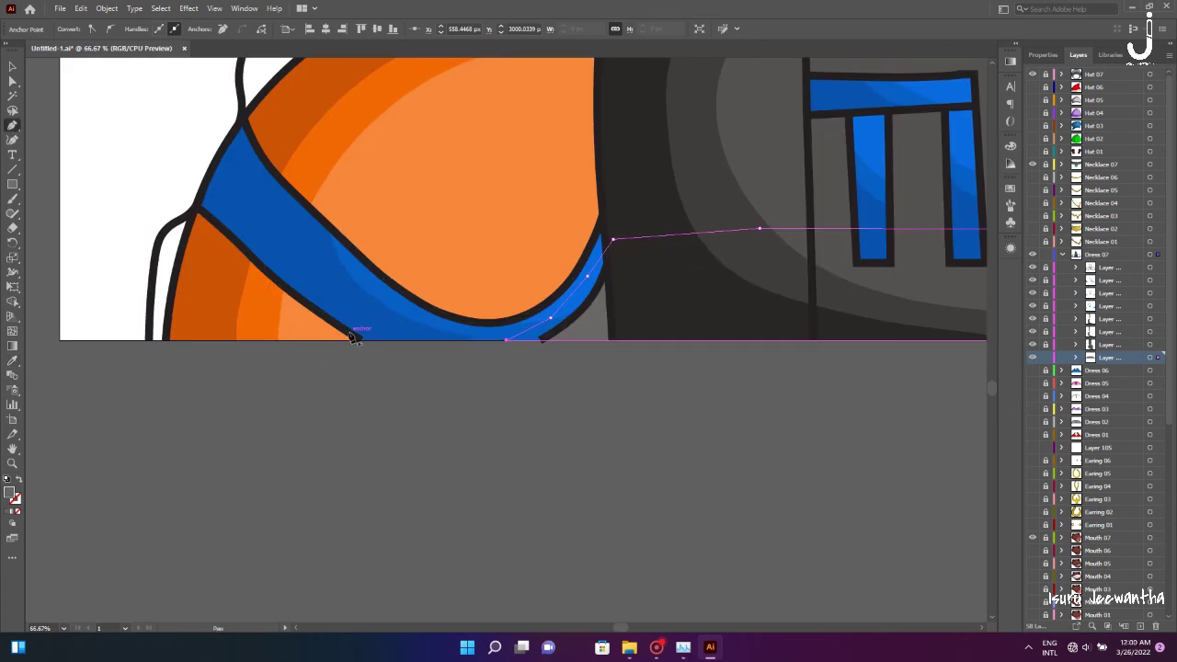
pyautogui.hotkey('shift', '~')
pyautogui.click(359, 339)
pyautogui.click(149, 338)
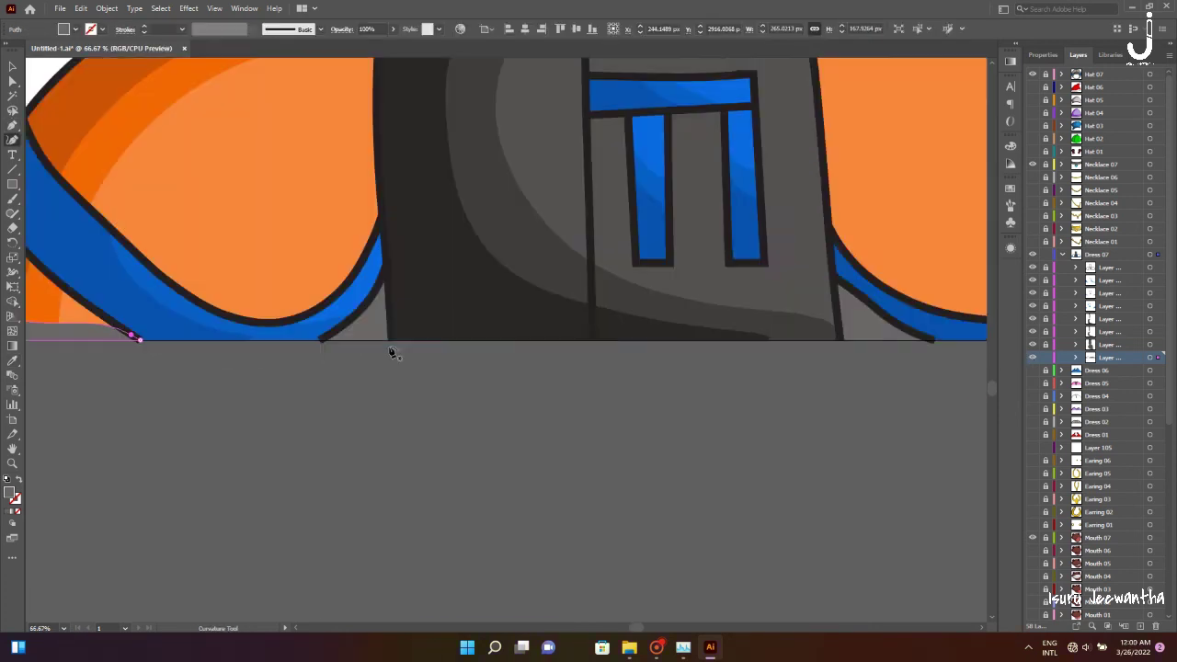
# Add curve anchors along the shoulder's bottom edge and up the blue strap edge
pyautogui.hscroll(10, 389, 350)
pyautogui.click(732, 333)
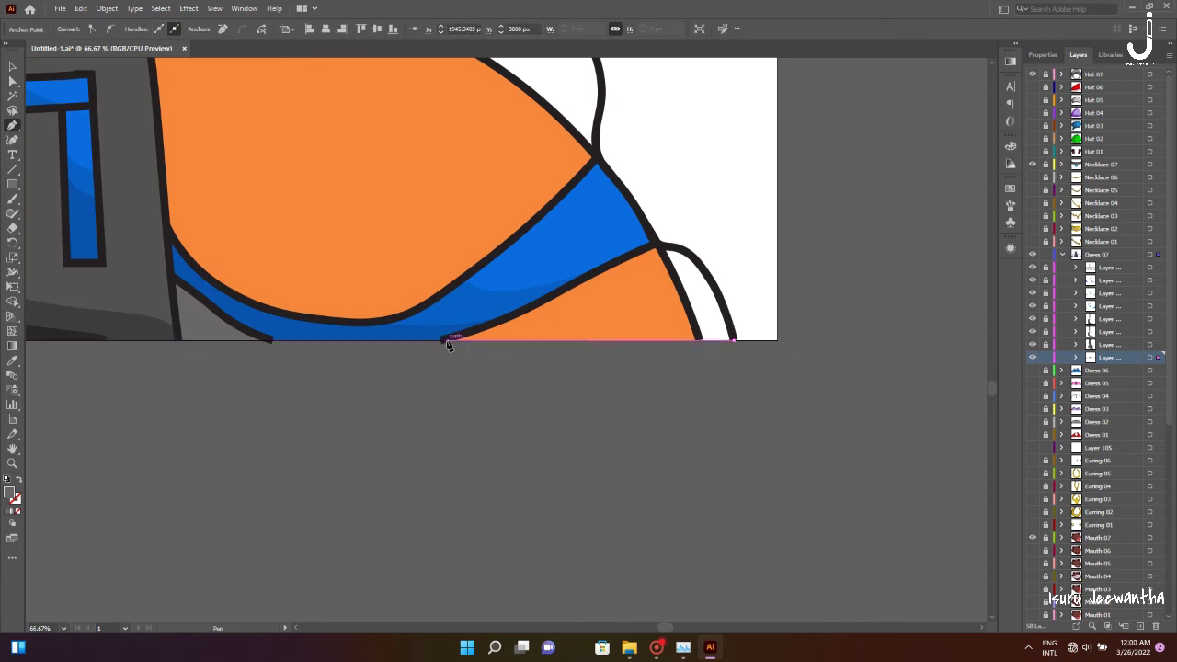
pyautogui.click(446, 339)
pyautogui.click(479, 329)
pyautogui.click(543, 301)
pyautogui.click(605, 270)
pyautogui.click(626, 257)
pyautogui.scroll(5, 604, 292)
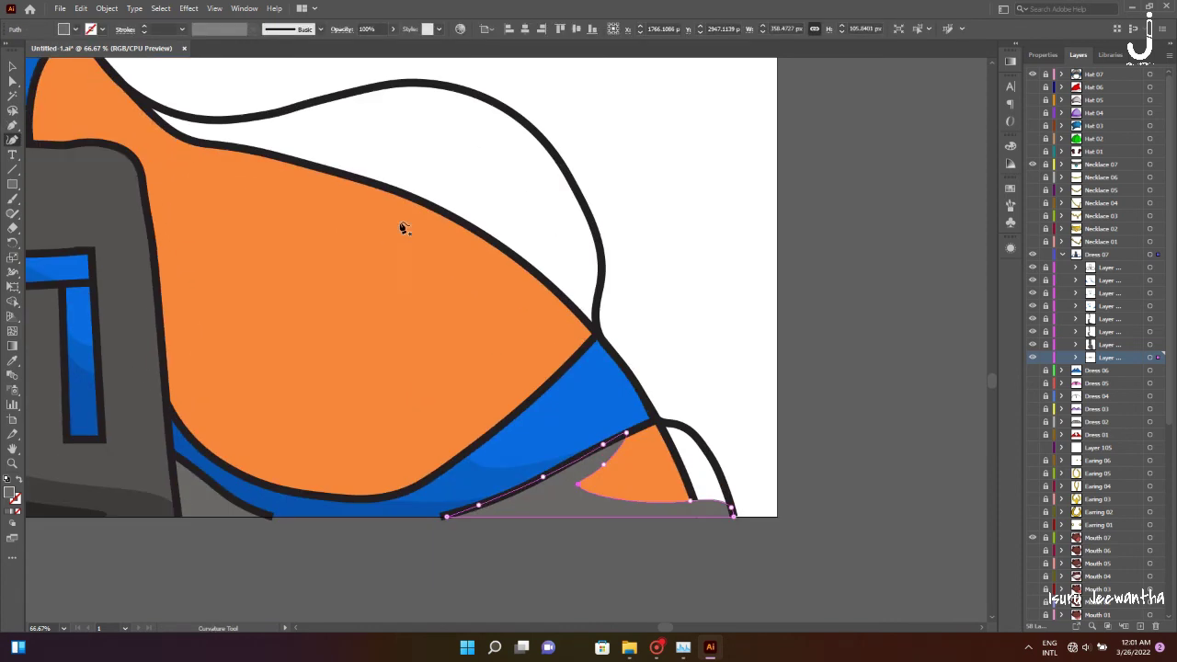
pyautogui.hscroll(-5, 404, 230)
# Trace curve anchors around the orange shoulder panel
pyautogui.click(601, 533)
pyautogui.click(480, 468)
pyautogui.click(431, 375)
pyautogui.click(403, 252)
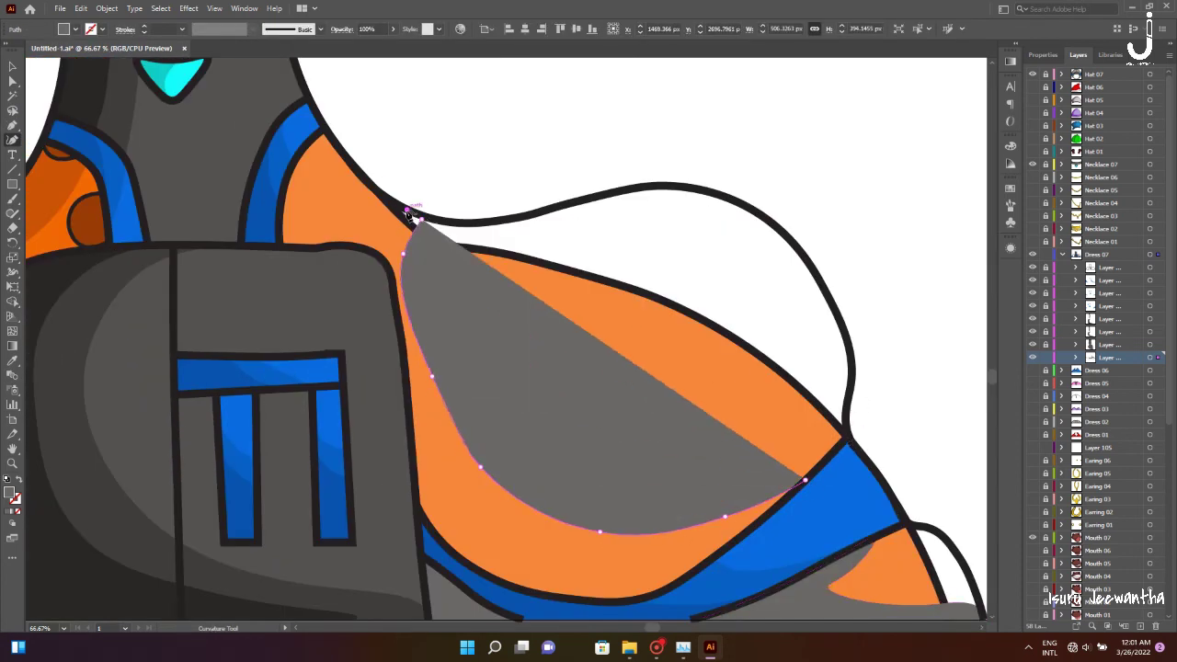
pyautogui.click(322, 124)
pyautogui.click(304, 310)
pyautogui.hscroll(-4, 310, 421)
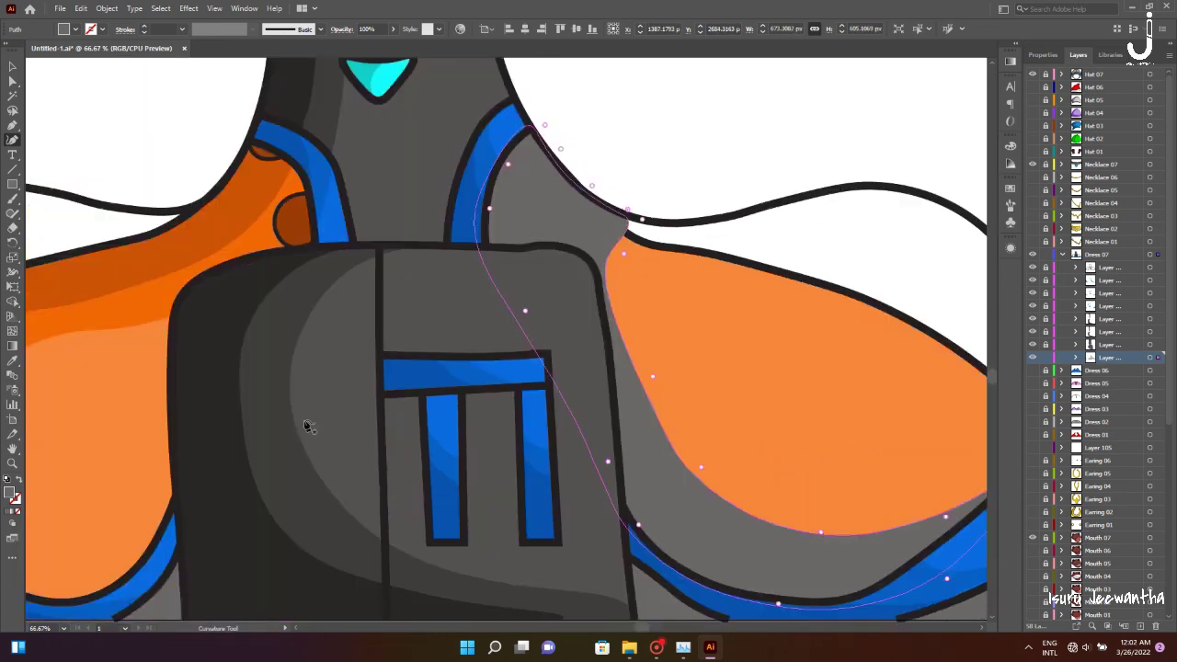
pyautogui.hscroll(-6, 486, 525)
pyautogui.scroll(-1, 485, 525)
# Trace up and over the left orange shoulder and close the grey shape
pyautogui.click(431, 520)
pyautogui.click(311, 437)
pyautogui.click(269, 313)
pyautogui.click(302, 191)
pyautogui.click(422, 134)
pyautogui.click(286, 139)
pyautogui.click(195, 247)
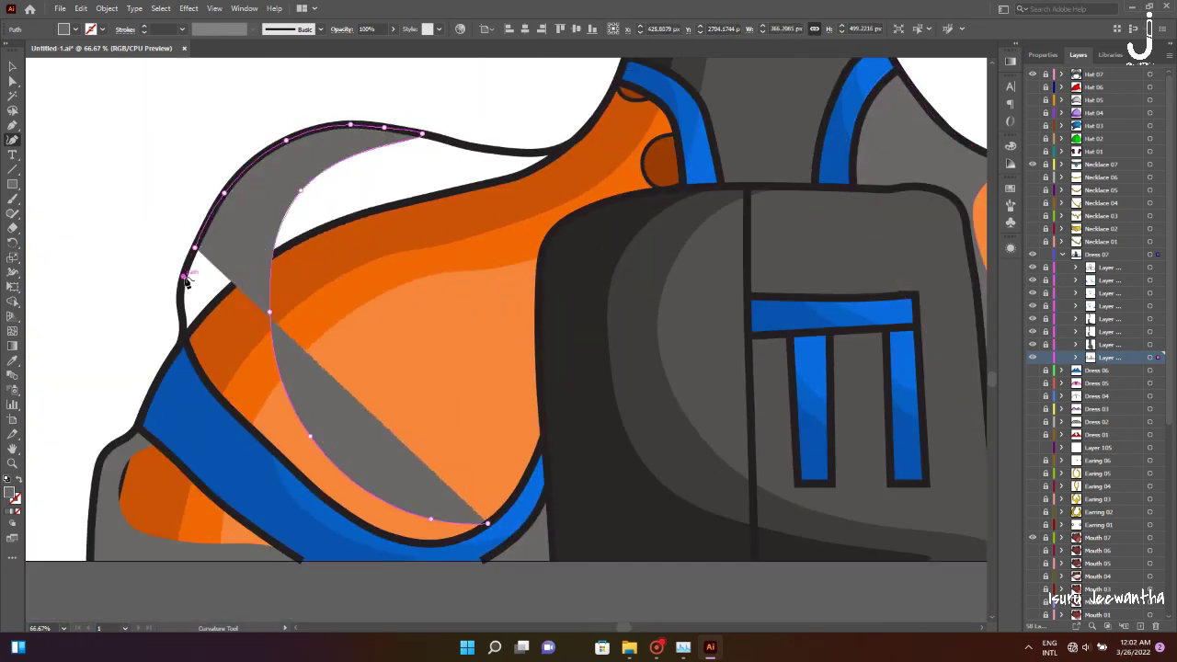
pyautogui.click(228, 429)
pyautogui.click(487, 526)
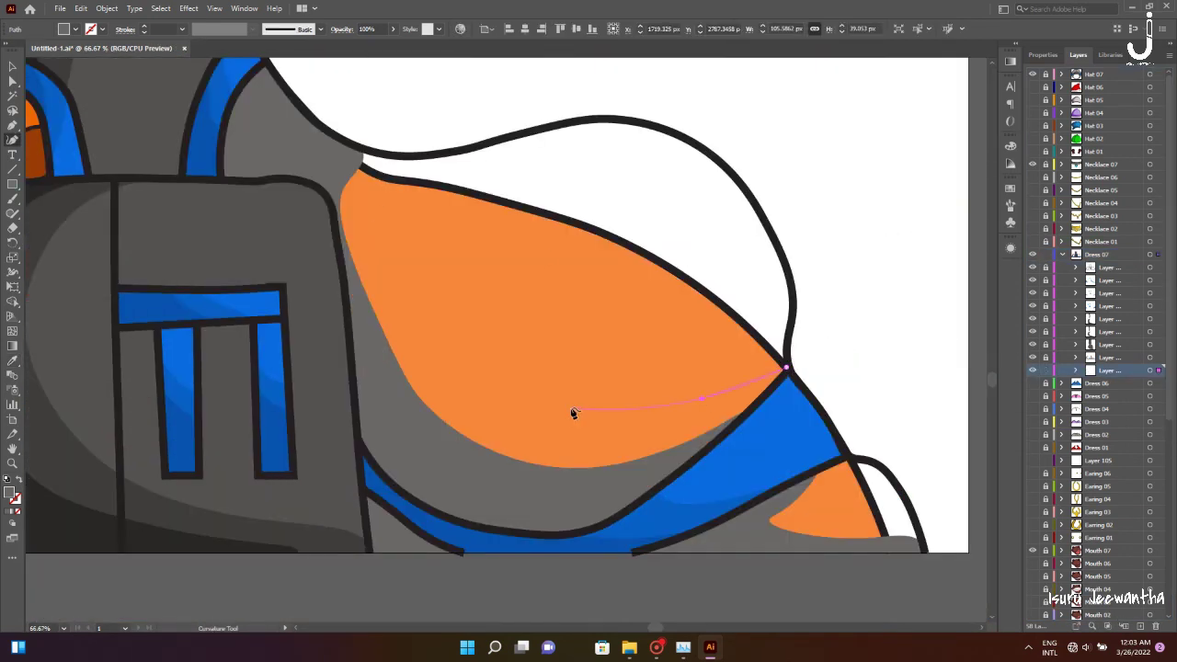
# Trace a closed grey shape over the right orange shoulder area
pyautogui.click(571, 410)
pyautogui.click(430, 191)
pyautogui.click(330, 133)
pyautogui.click(398, 440)
pyautogui.click(743, 533)
pyautogui.click(918, 531)
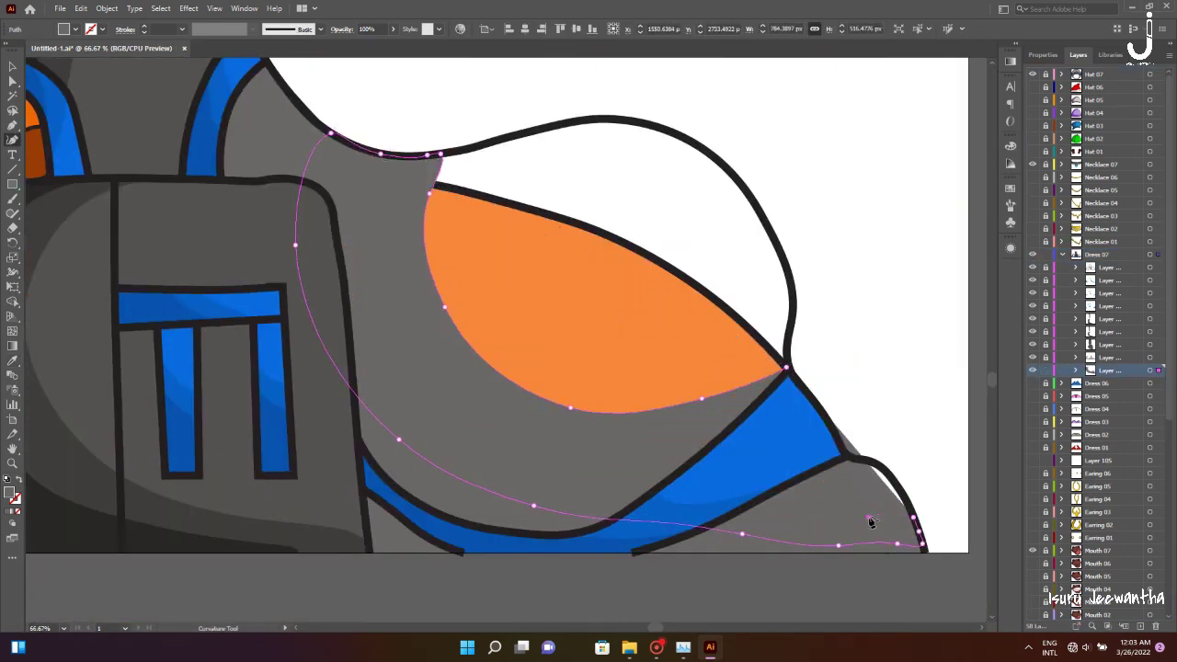
pyautogui.click(822, 506)
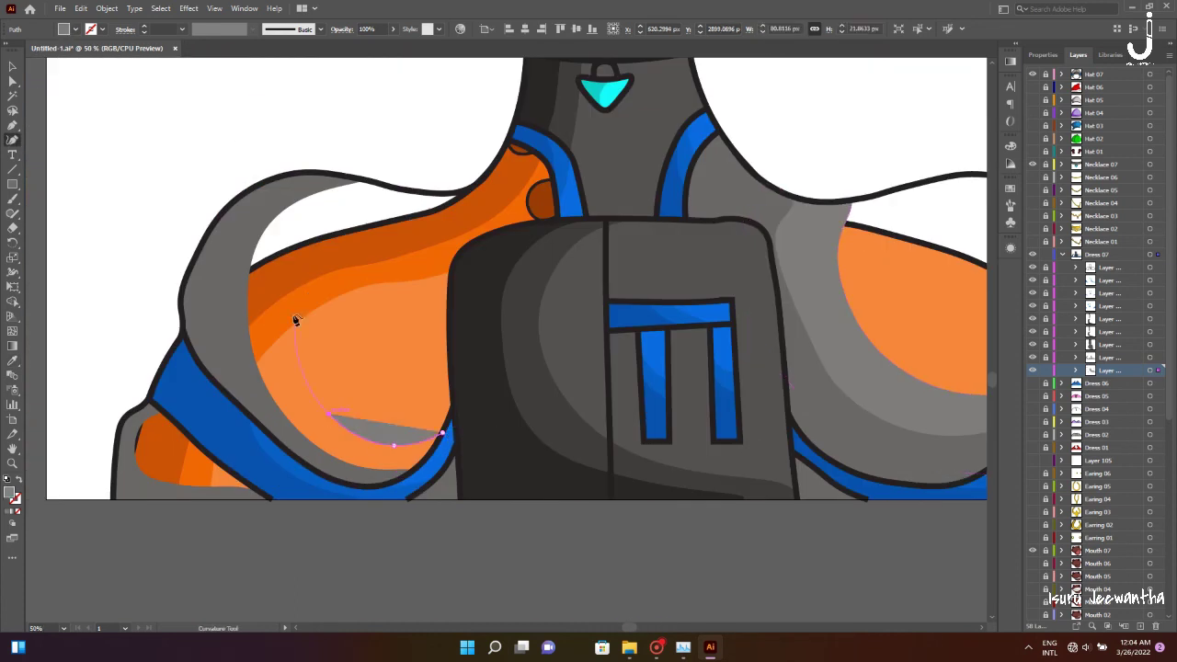
# Trace a grey shape over the left shoulder's inner edge and the blue corner
pyautogui.click(285, 314)
pyautogui.click(310, 230)
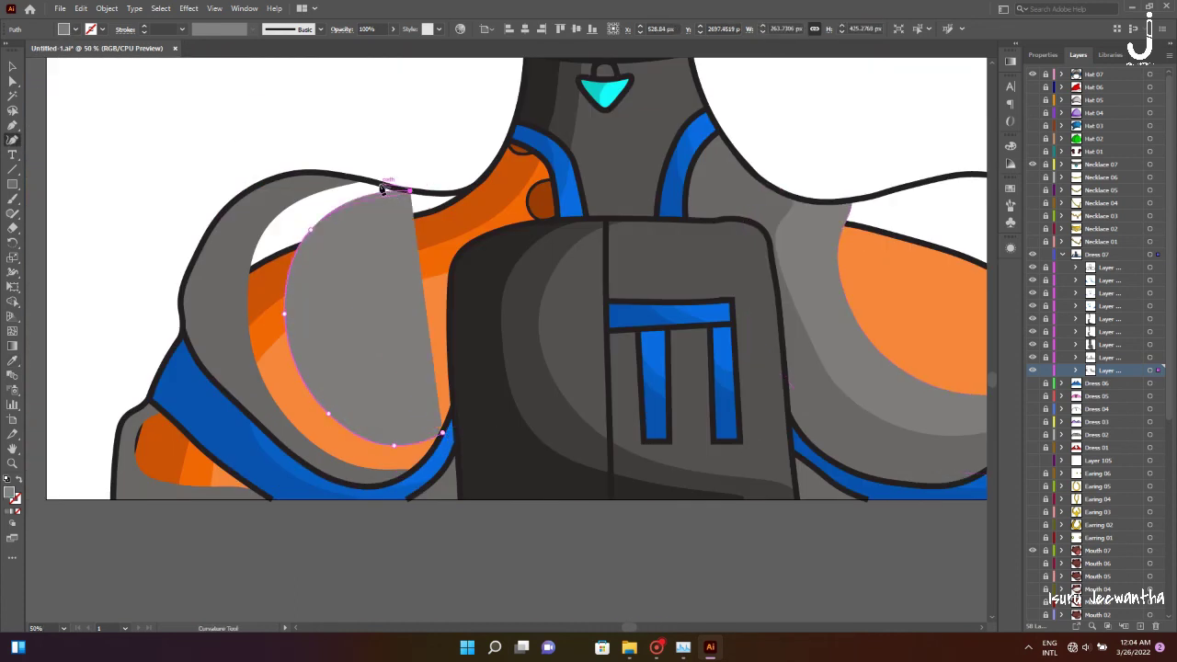
pyautogui.click(409, 191)
pyautogui.click(326, 173)
pyautogui.click(226, 346)
pyautogui.click(380, 490)
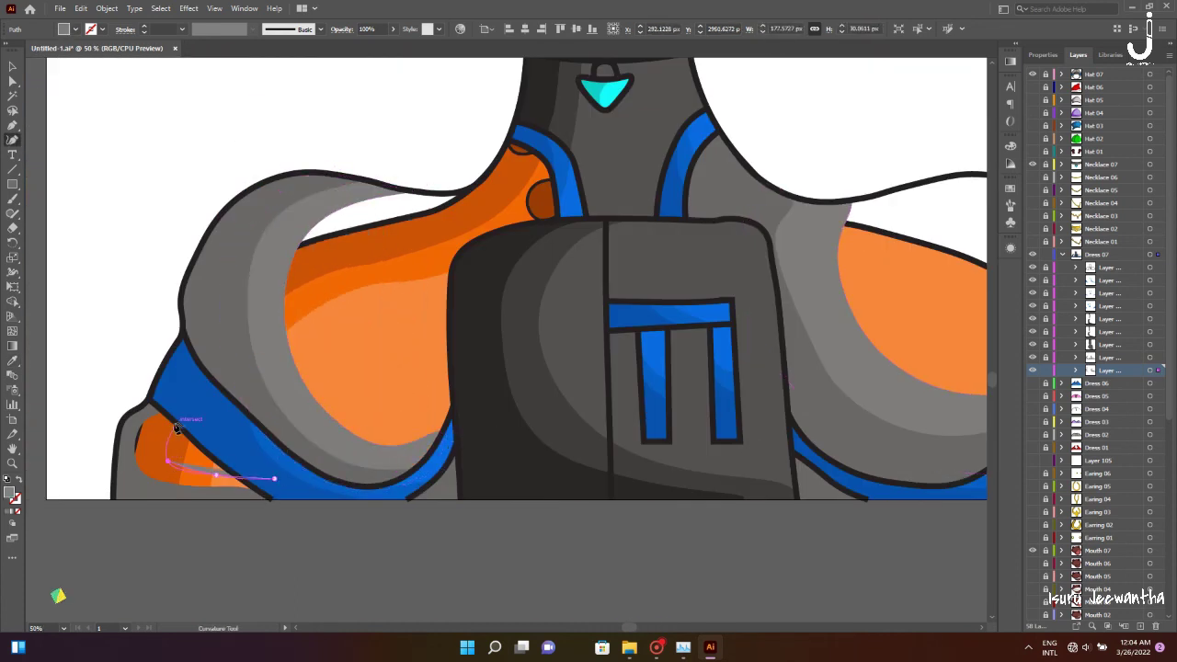
pyautogui.click(123, 473)
# Draw a closed grey shape over the lower left shoulder, up to the blue strap
pyautogui.click(274, 479)
pyautogui.click(139, 428)
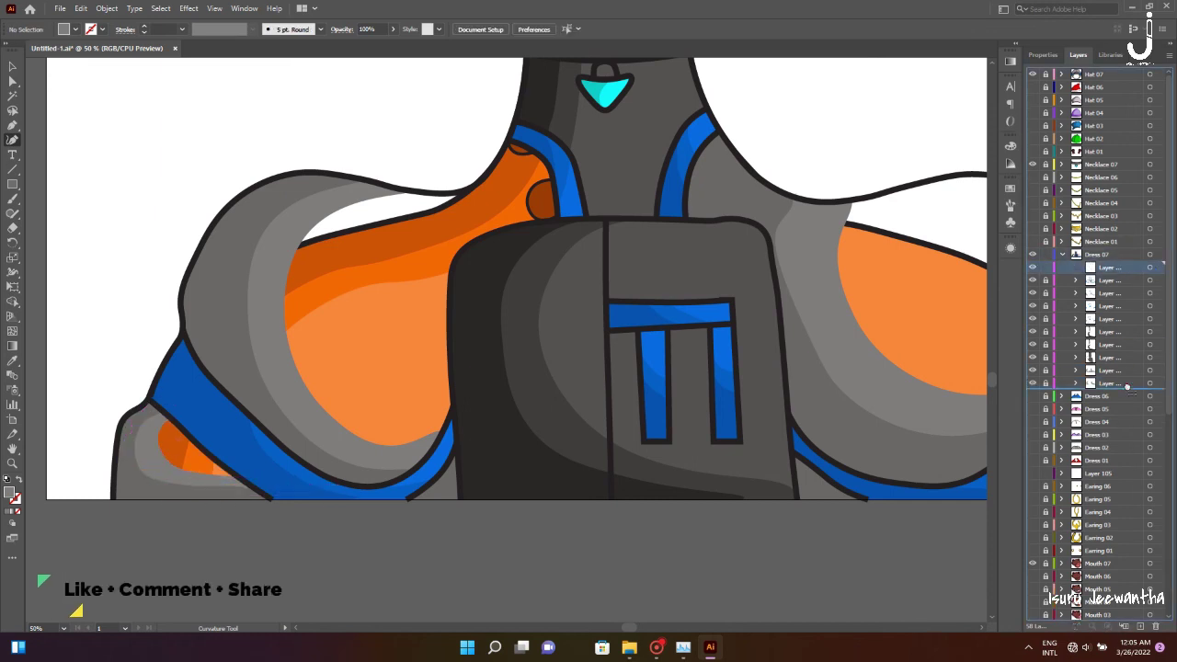
pyautogui.click(147, 464)
pyautogui.click(225, 485)
pyautogui.click(324, 496)
pyautogui.click(427, 480)
pyautogui.click(508, 383)
pyautogui.click(572, 305)
pyautogui.click(509, 135)
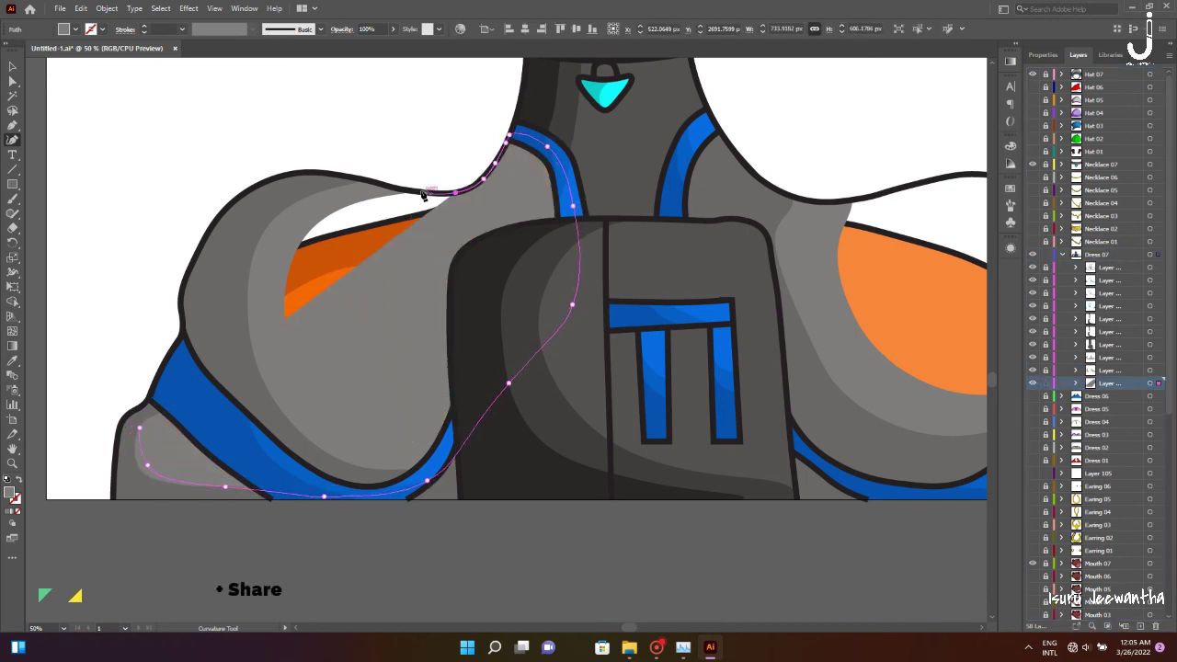
pyautogui.click(328, 175)
pyautogui.click(232, 272)
pyautogui.click(138, 427)
# At full-artboard view, trace a grey shape over the remaining orange on the right shoulder
pyautogui.hotkey('ctrl', '0')
pyautogui.scroll(3, 720, 577)
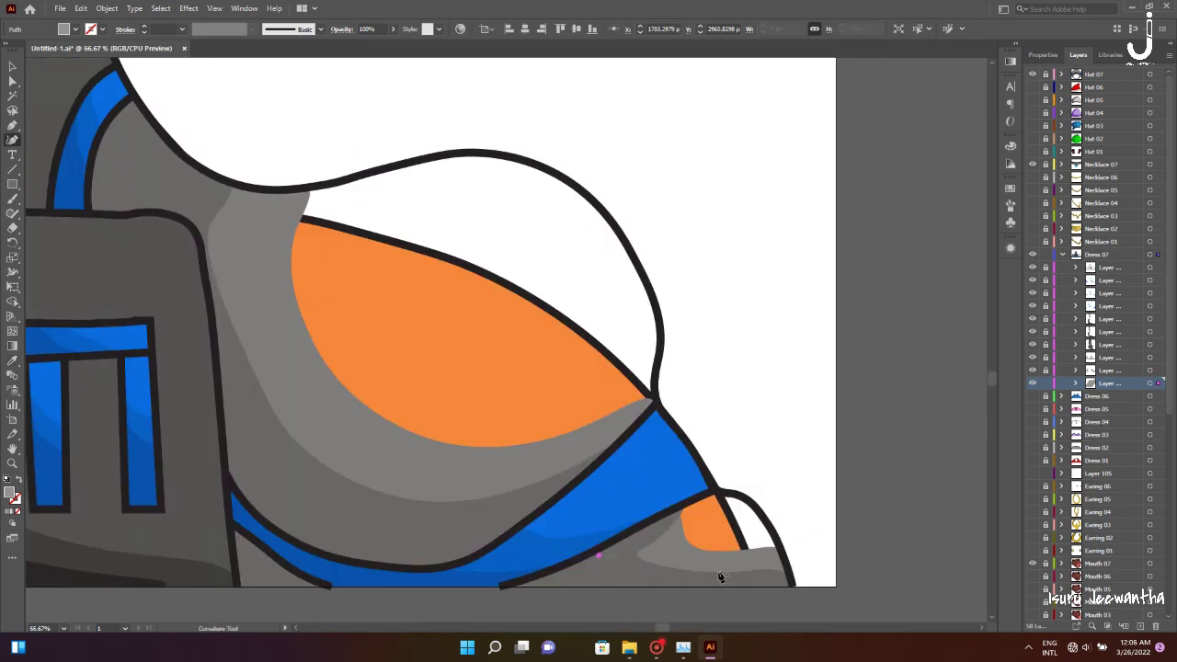
pyautogui.click(780, 548)
pyautogui.click(761, 514)
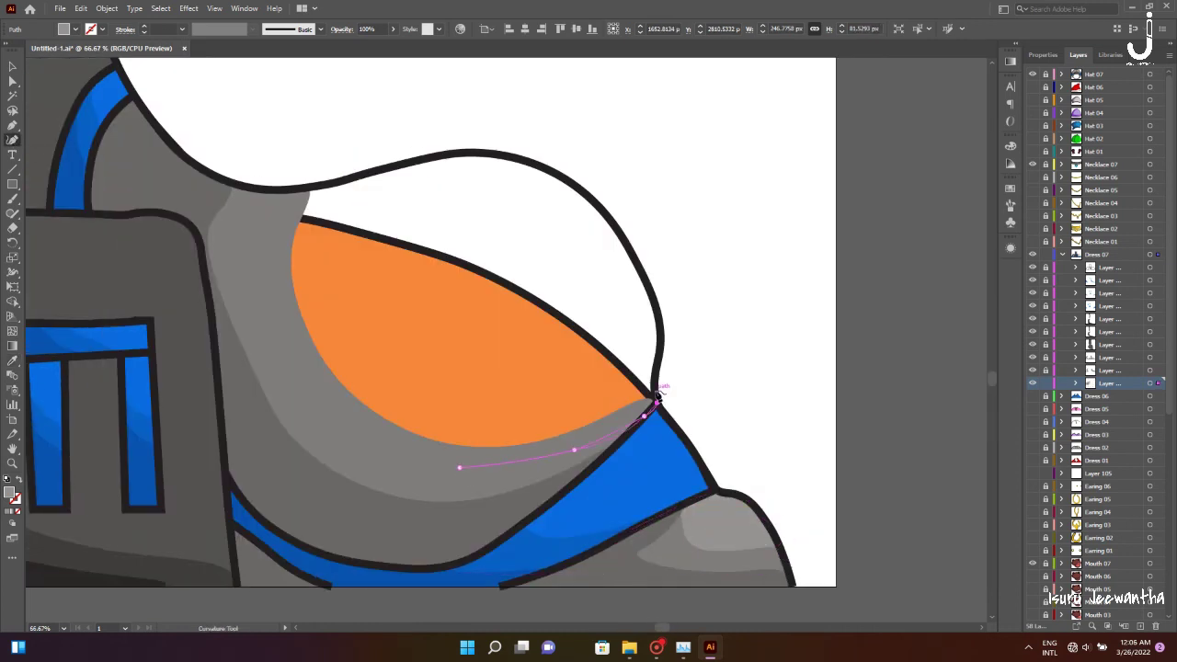
pyautogui.click(660, 341)
pyautogui.click(614, 226)
pyautogui.click(559, 174)
pyautogui.click(489, 154)
pyautogui.click(374, 171)
pyautogui.click(249, 188)
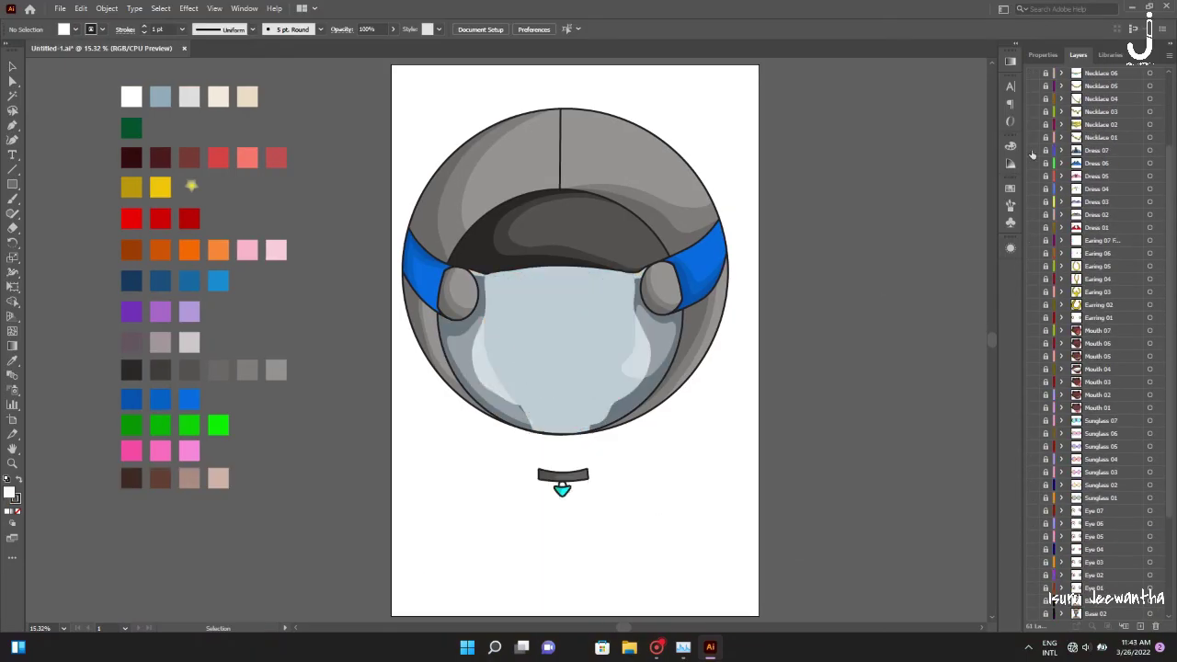
# Hide the helmet artwork and Pen-draw a rectangle covering the whole artboard
pyautogui.click(1032, 154)
pyautogui.press('p')
pyautogui.click(392, 65)
pyautogui.click(759, 66)
pyautogui.click(758, 612)
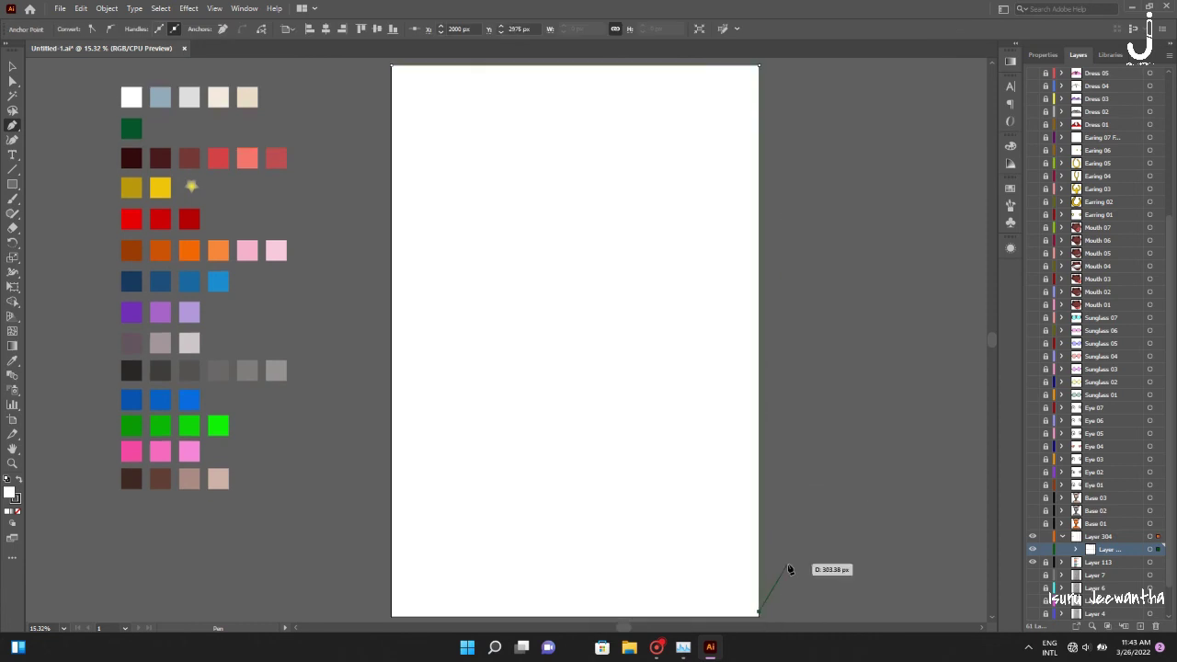
pyautogui.click(392, 615)
pyautogui.click(391, 65)
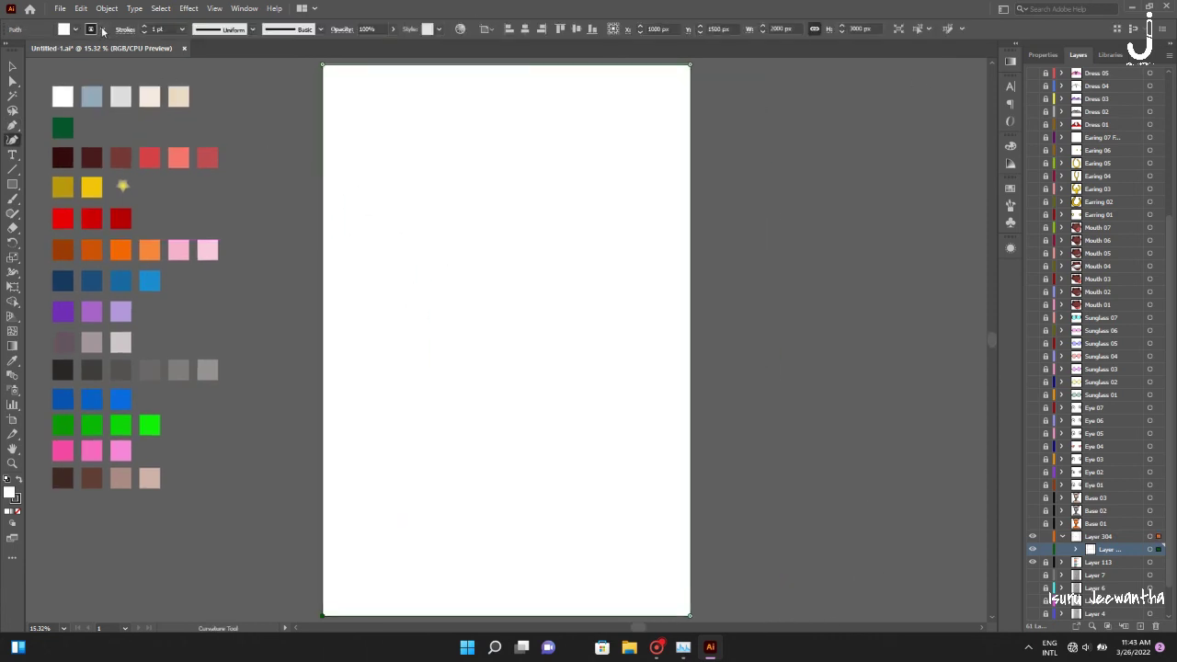
# Fill the rectangle with a linear gradient angled diagonally across the artboard
pyautogui.hotkey('ctrl', 'F9')
pyautogui.click(868, 81)
pyautogui.press('g')
pyautogui.moveTo(343, 550); pyautogui.dragTo(691, 71)
pyautogui.scroll(-1, 349, 552)
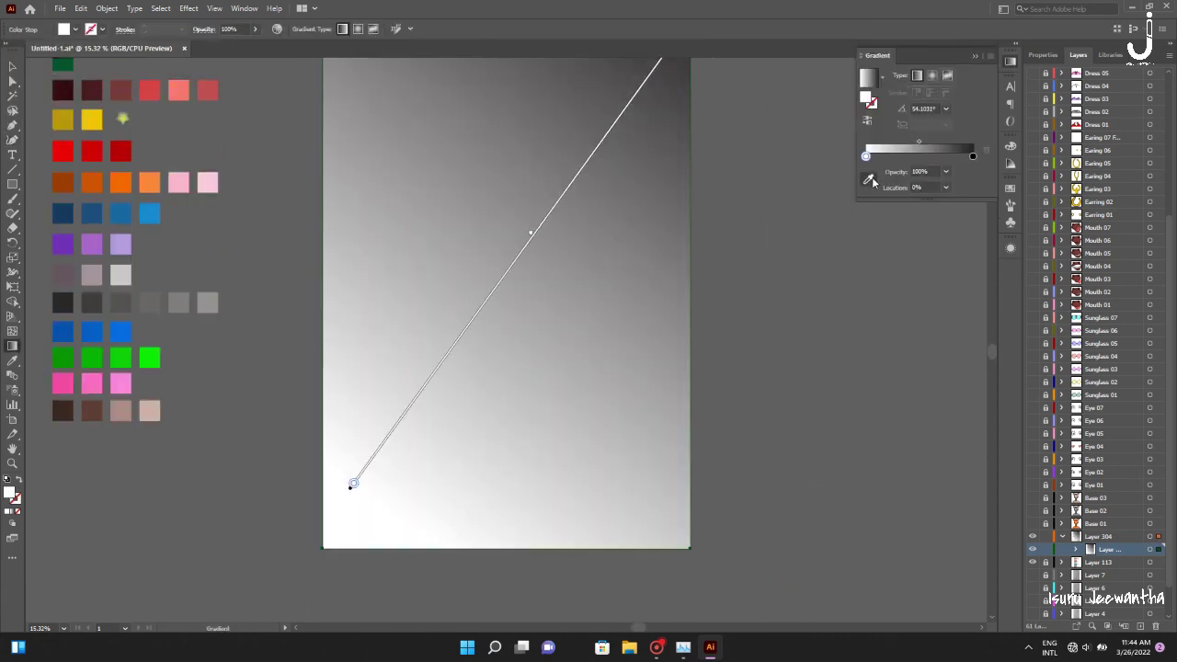
# Set the left gradient stop to near-black and the right stop to blue at hue 245°
pyautogui.doubleClick(866, 157)
pyautogui.click(815, 200)
pyautogui.doubleClick(867, 96)
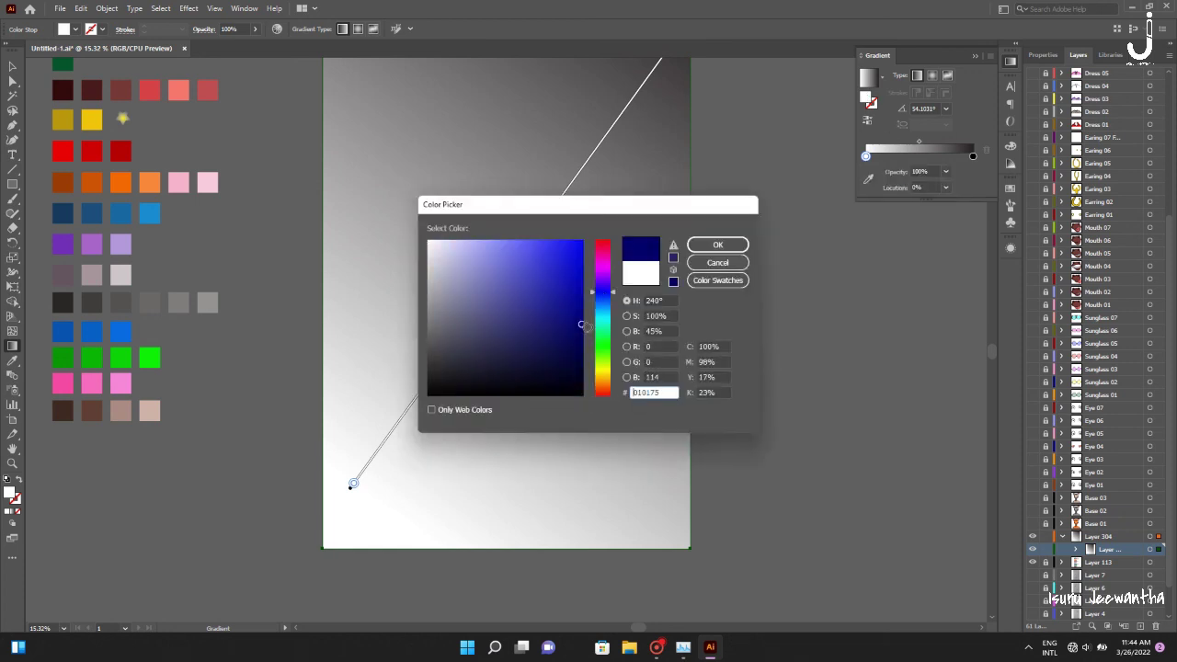
pyautogui.click(552, 381)
pyautogui.click(709, 242)
pyautogui.doubleClick(868, 97)
pyautogui.click(718, 262)
pyautogui.click(973, 156)
pyautogui.doubleClick(867, 96)
pyautogui.click(603, 289)
pyautogui.click(718, 244)
# Give the right stop the dark blue swatch, move the midpoint to about 28%, and add a sublayer
pyautogui.scroll(1, 552, 368)
pyautogui.doubleClick(973, 157)
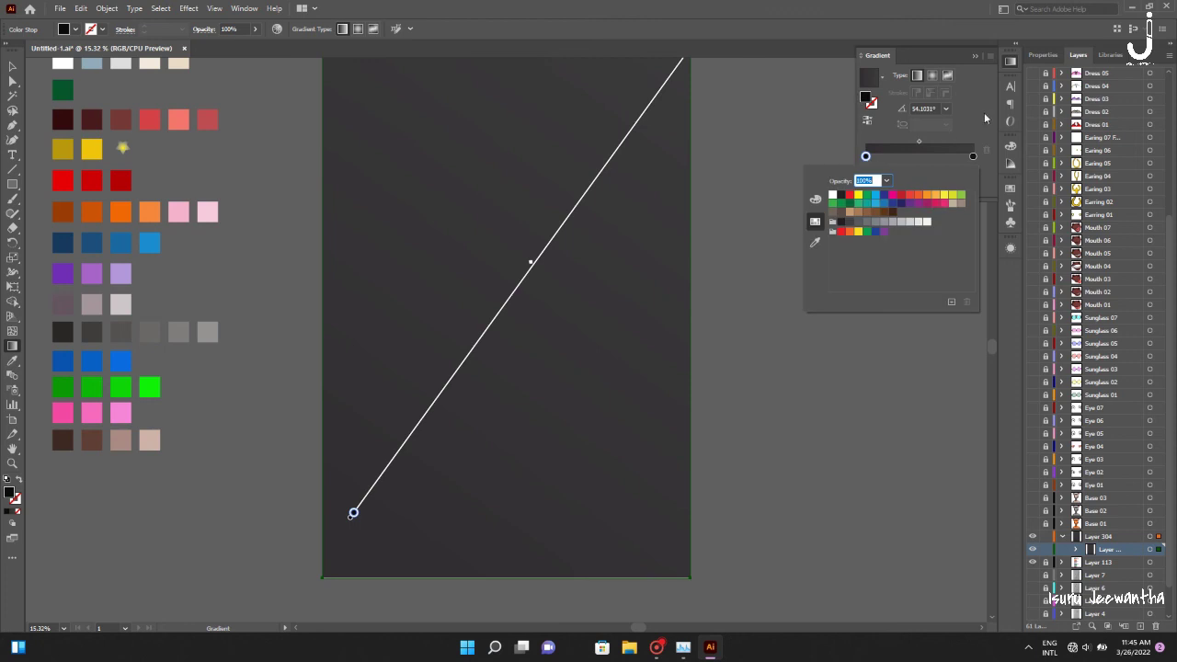
pyautogui.click(975, 156)
pyautogui.click(868, 178)
pyautogui.click(65, 242)
pyautogui.moveTo(897, 145); pyautogui.dragTo(892, 144)
pyautogui.scroll(1, 920, 74)
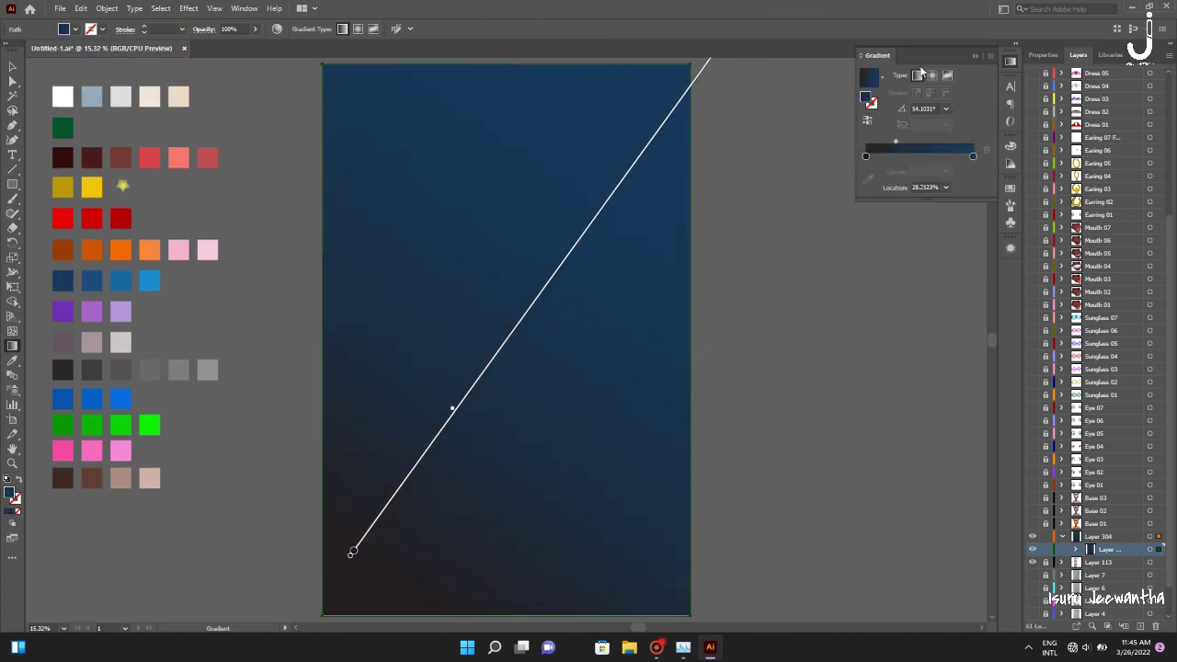
pyautogui.click(1046, 558)
pyautogui.scroll(-1, 570, 281)
pyautogui.scroll(1, 414, 303)
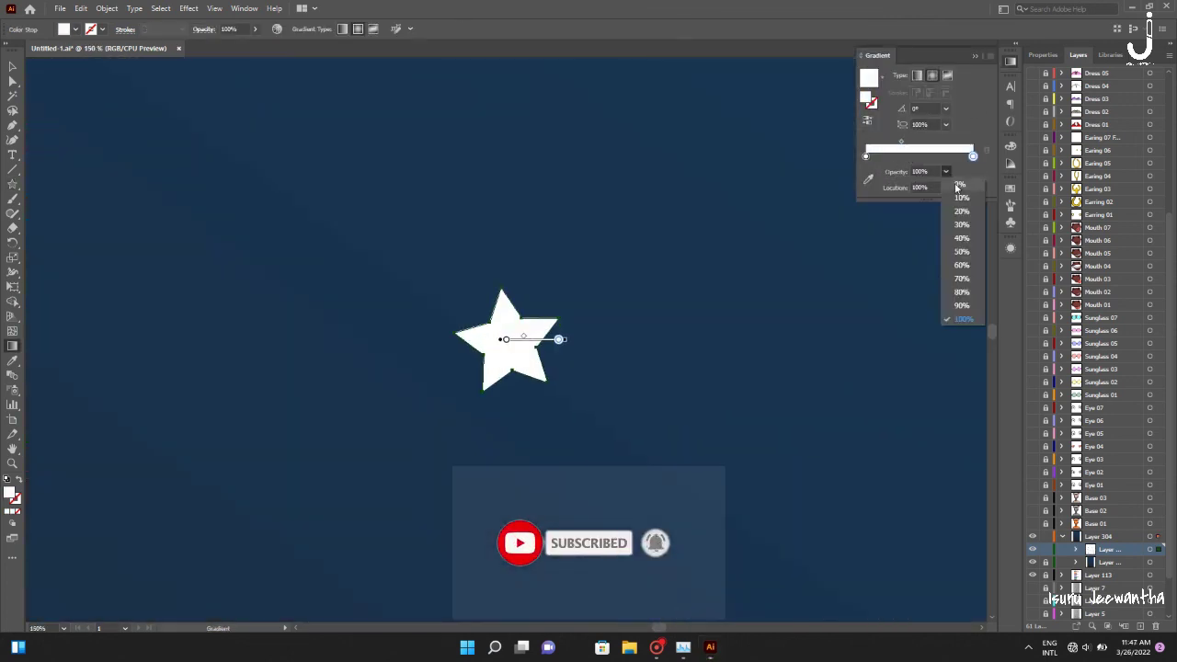
# Shift the star gradient's midpoint and resize the sprayed stars, shrinking some to tiny dots
pyautogui.moveTo(918, 147); pyautogui.dragTo(926, 148)
pyautogui.click(973, 156)
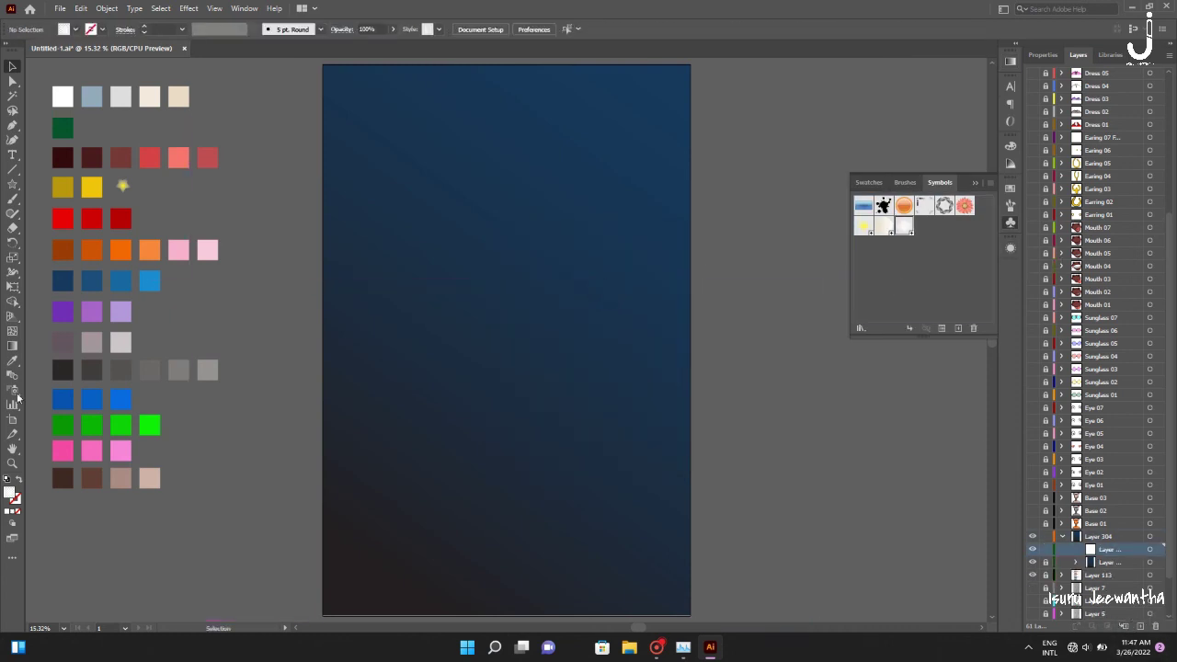
pyautogui.moveTo(664, 378); pyautogui.dragTo(596, 112)
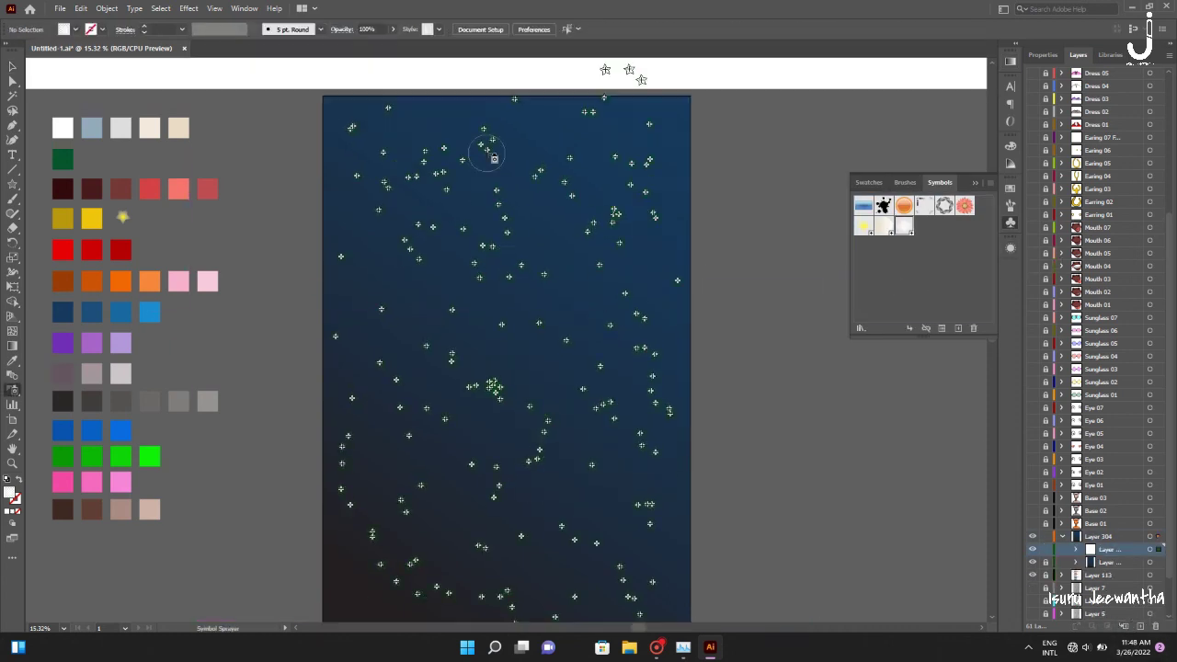
pyautogui.moveTo(359, 509); pyautogui.dragTo(504, 505)
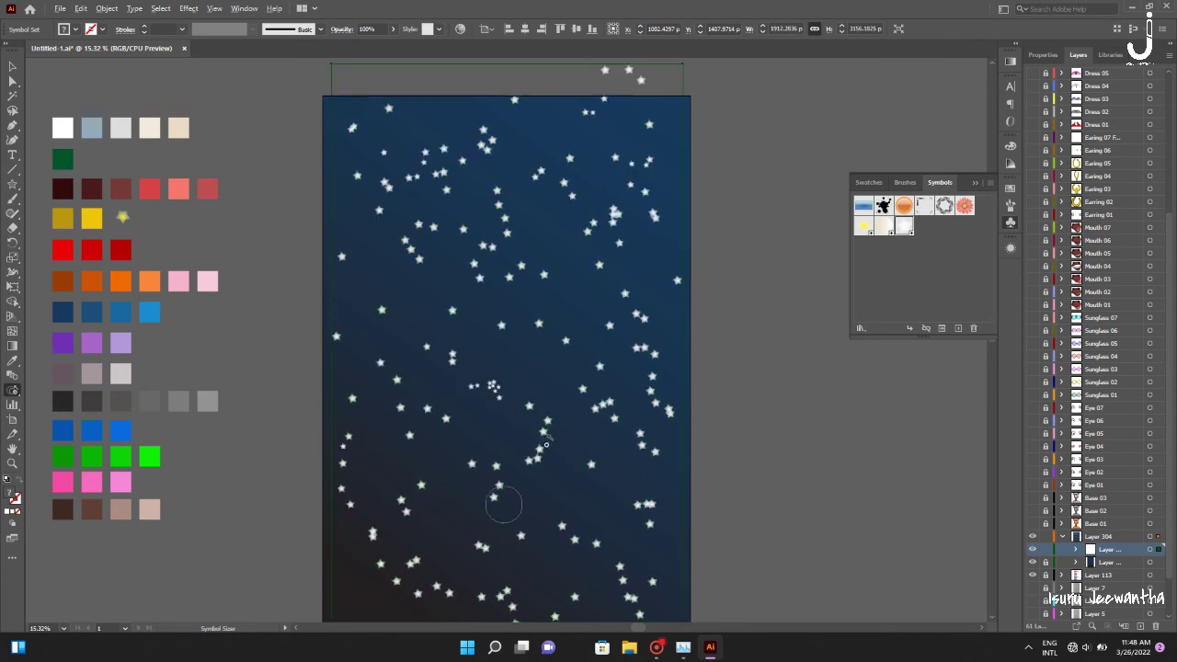
pyautogui.moveTo(648, 433); pyautogui.dragTo(504, 589)
pyautogui.moveTo(496, 184)
pyautogui.mouseDown()
pyautogui.moveTo(619, 396)
pyautogui.moveTo(595, 543)
pyautogui.mouseUp()
pyautogui.moveTo(648, 505); pyautogui.dragTo(635, 511)
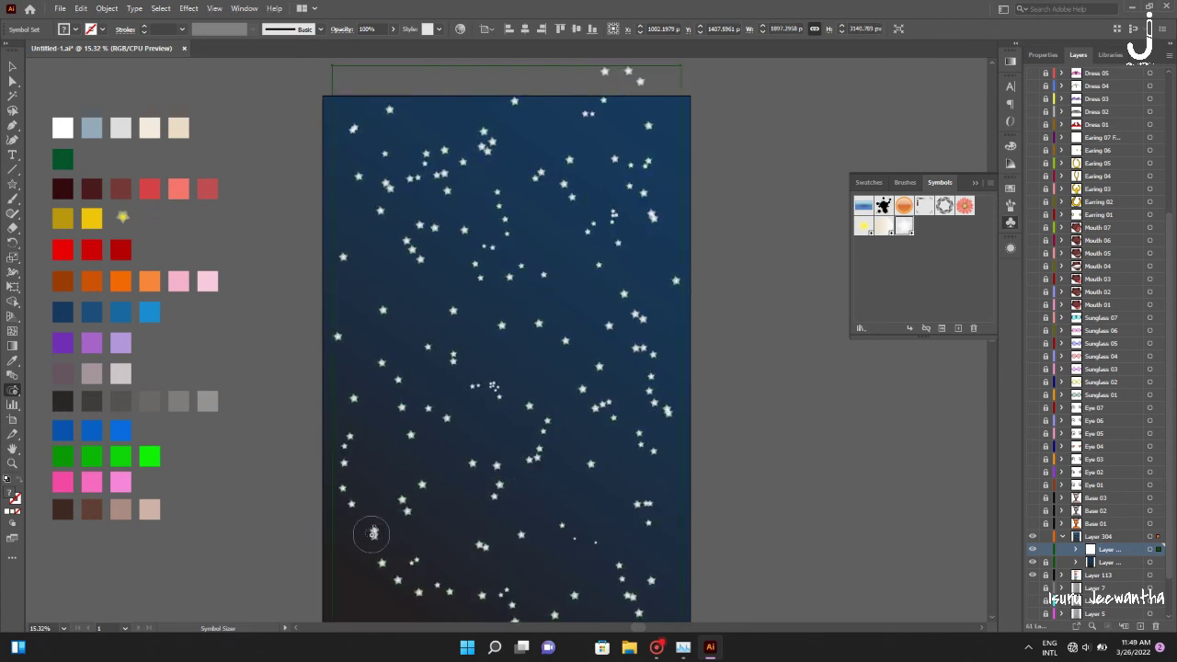
pyautogui.moveTo(380, 242)
pyautogui.mouseDown()
pyautogui.moveTo(564, 481)
pyautogui.moveTo(617, 175)
pyautogui.moveTo(377, 589)
pyautogui.mouseUp()
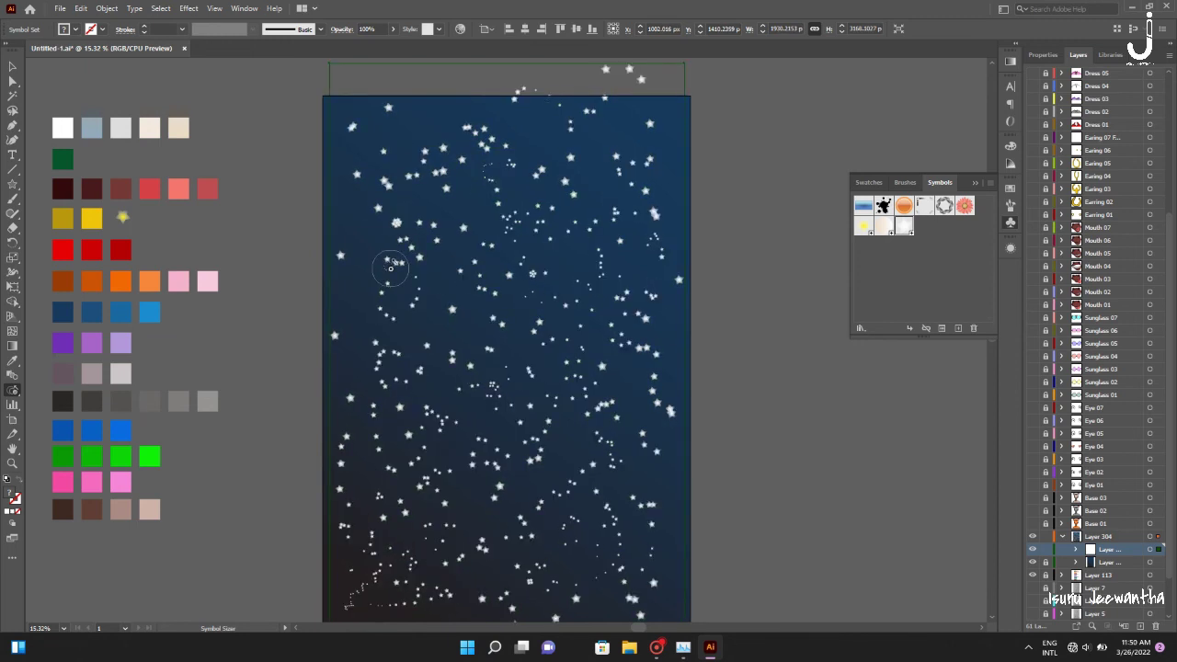
# Spray more star symbols, then collapse the star layer and deselect everything
pyautogui.hotkey('shift', 's')
pyautogui.scroll(-1, 616, 589)
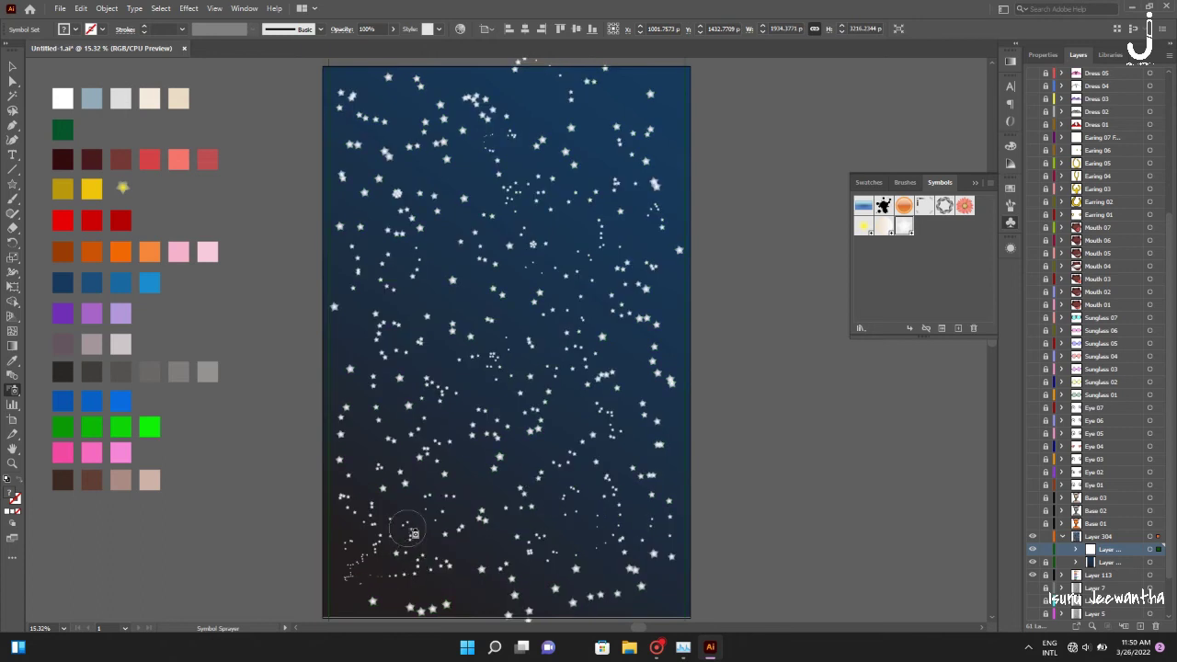
pyautogui.scroll(-4, 526, 513)
pyautogui.scroll(12, 522, 396)
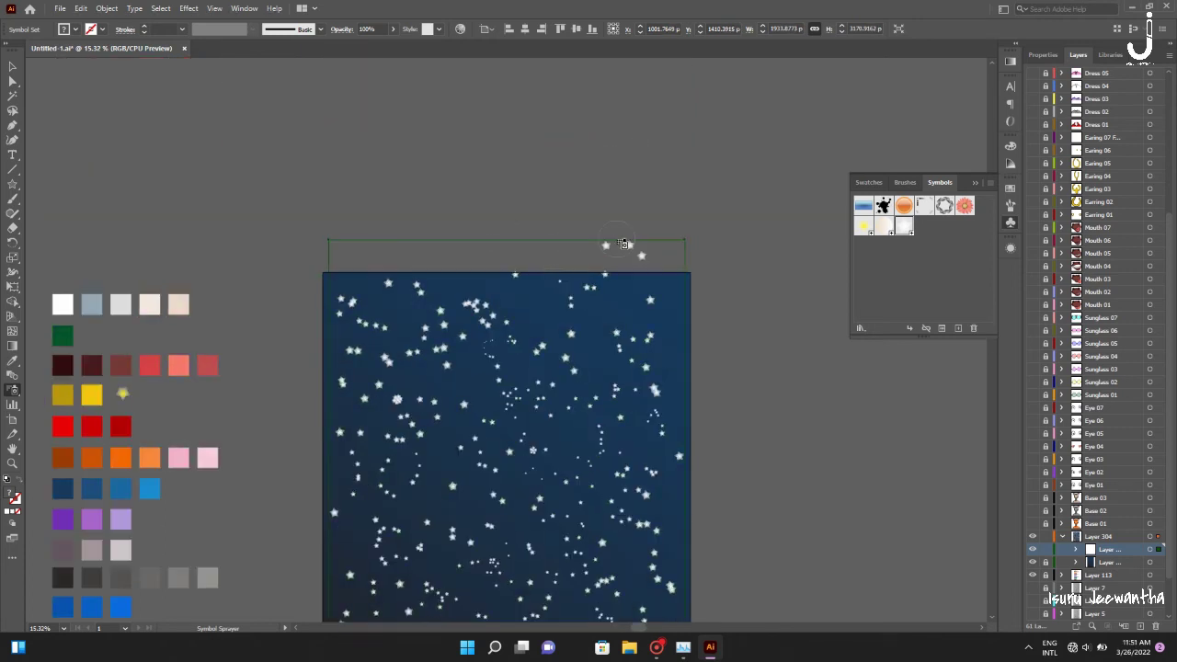
pyautogui.press('v')
pyautogui.scroll(-8, 798, 323)
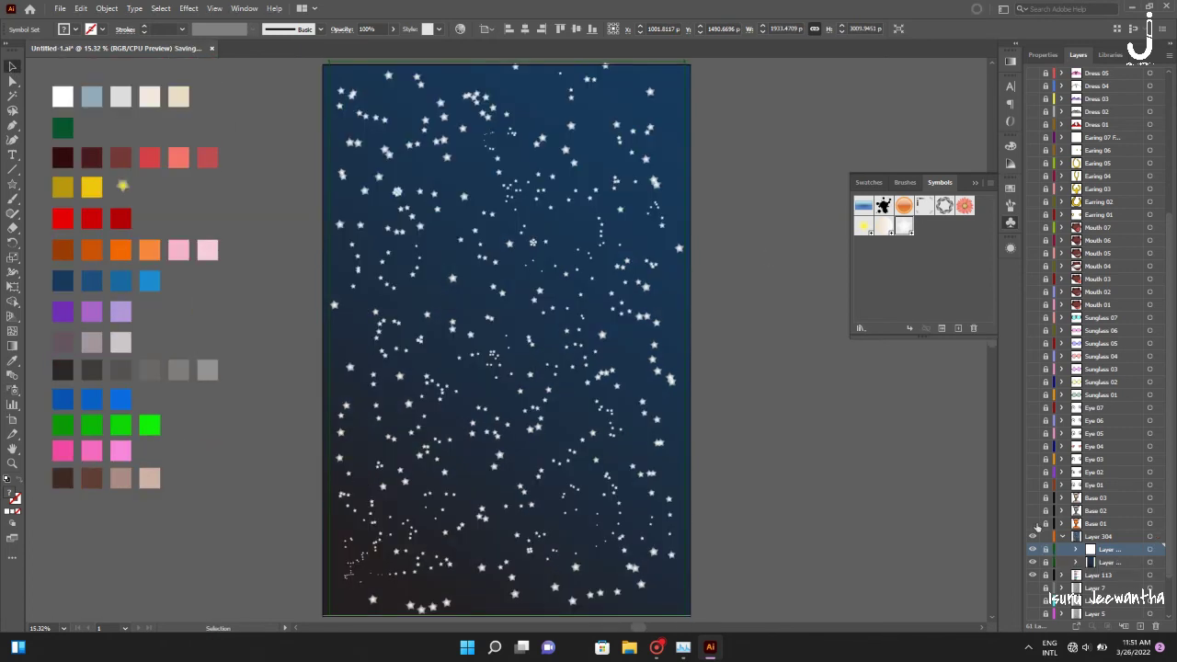
pyautogui.click(1059, 537)
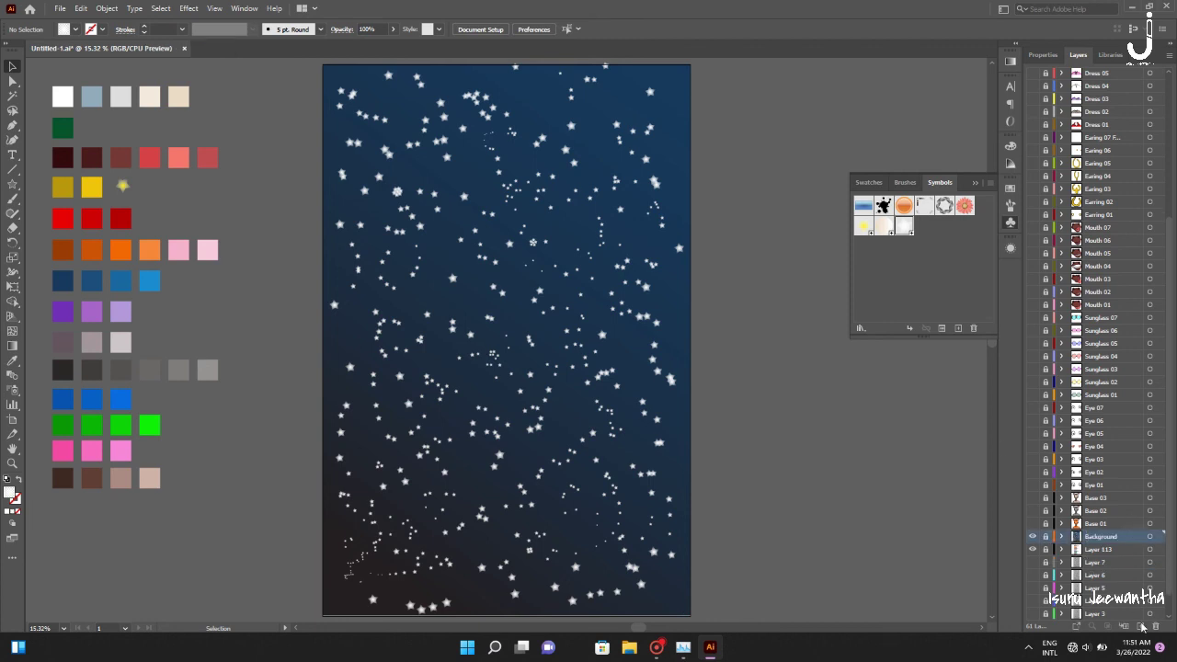
# Add a new layer and hide the starry Background layer
pyautogui.click(1141, 627)
pyautogui.click(1032, 562)
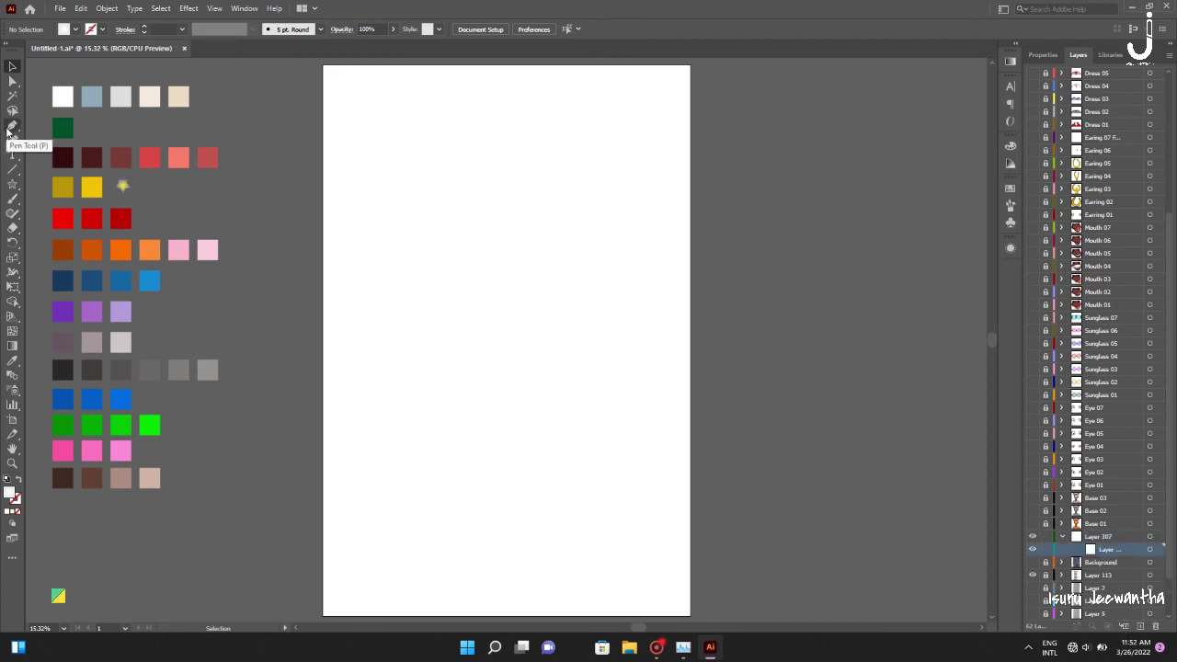
pyautogui.click(12, 125)
pyautogui.scroll(-5, 558, 515)
pyautogui.scroll(7, 324, 136)
pyautogui.scroll(-2, 324, 136)
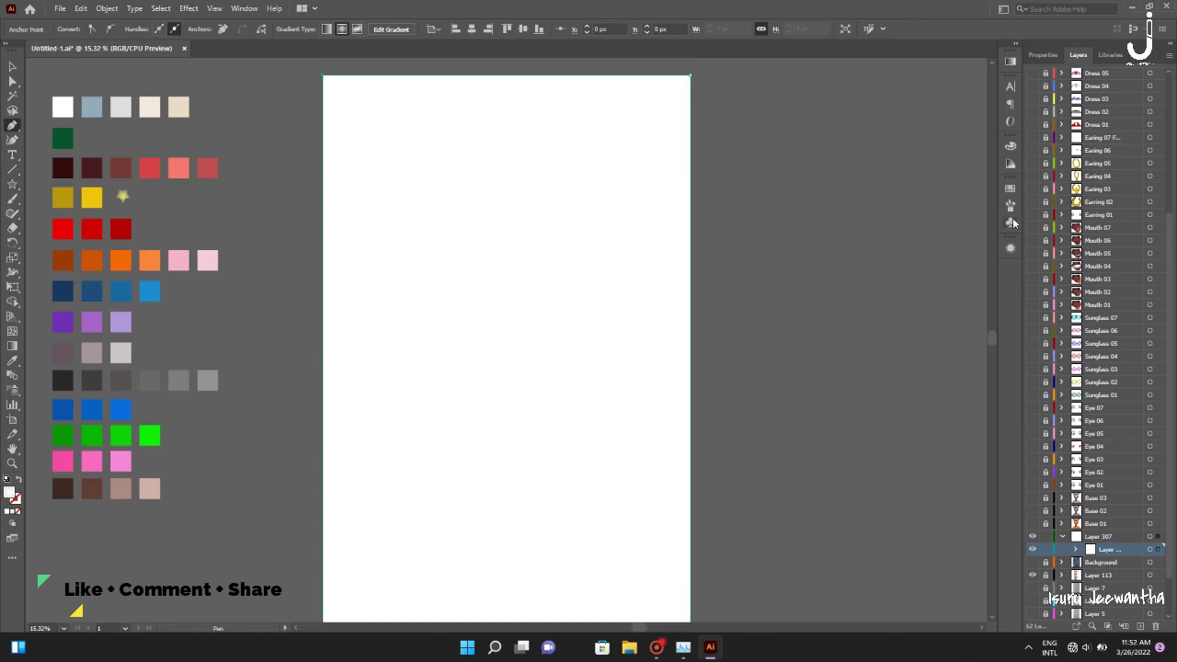
# Draw a page-covering rectangle and give it a gradient fill
pyautogui.hotkey('ctrl', 'F9')
pyautogui.click(870, 193)
pyautogui.click(718, 245)
pyautogui.click(870, 193)
pyautogui.click(718, 245)
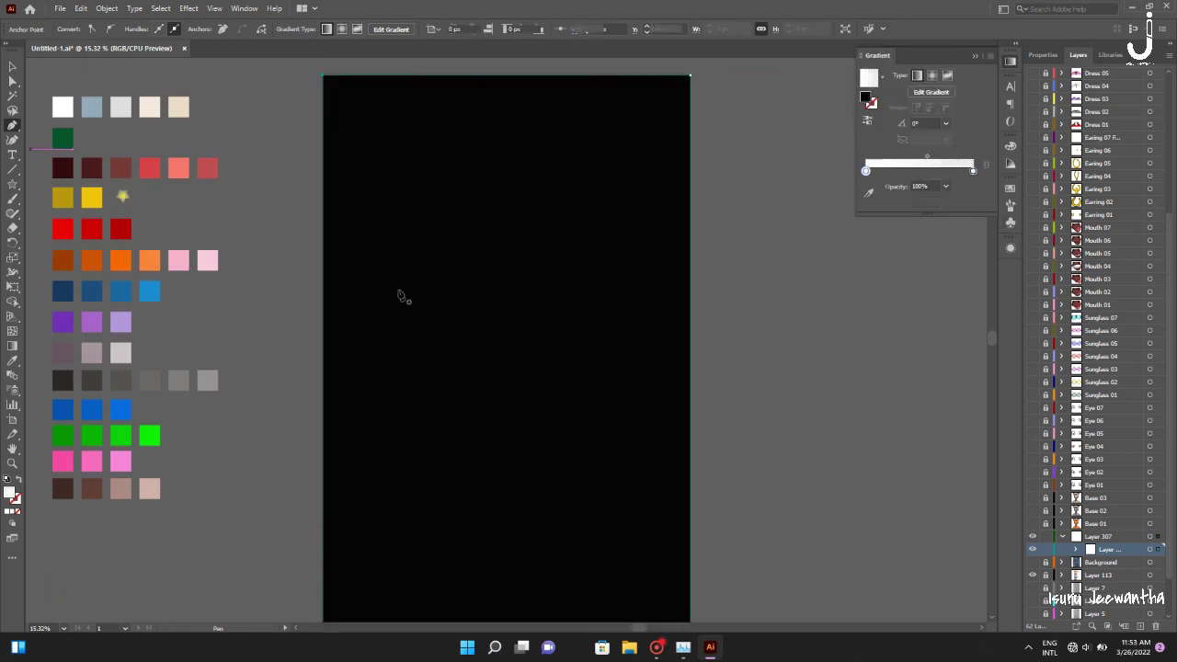
pyautogui.press('g')
pyautogui.click(399, 194)
# Make the left gradient stop black and angle the gradient from bottom-left to top-right
pyautogui.click(121, 229)
pyautogui.doubleClick(9, 494)
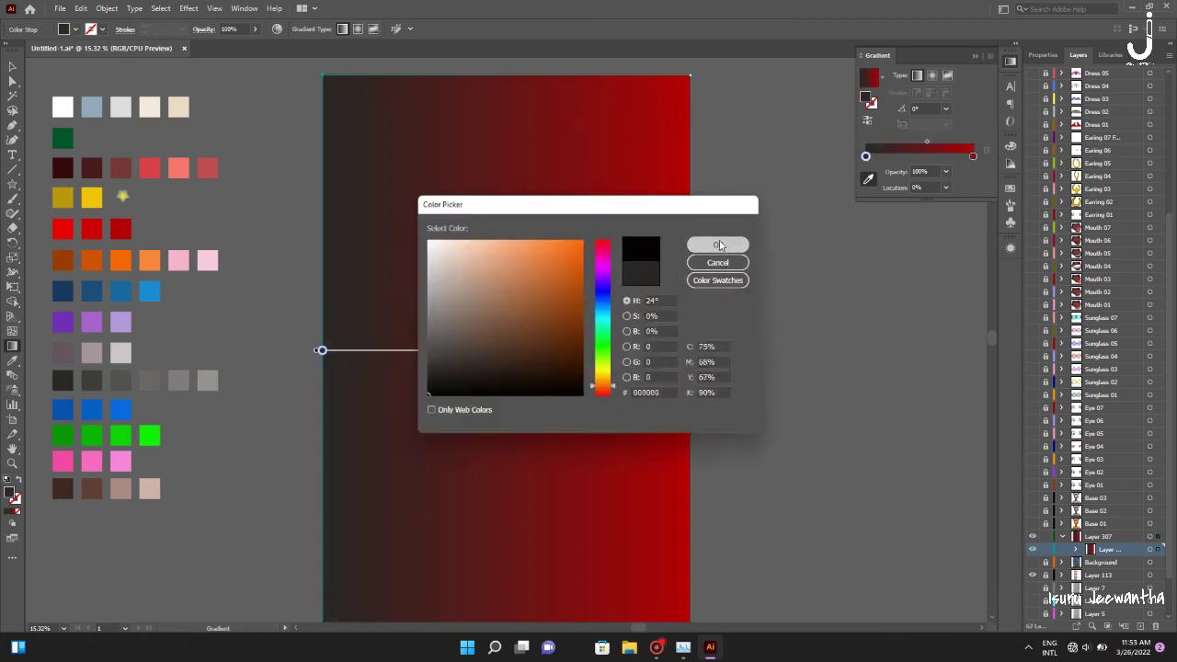
pyautogui.click(718, 245)
pyautogui.moveTo(337, 599); pyautogui.dragTo(672, 74)
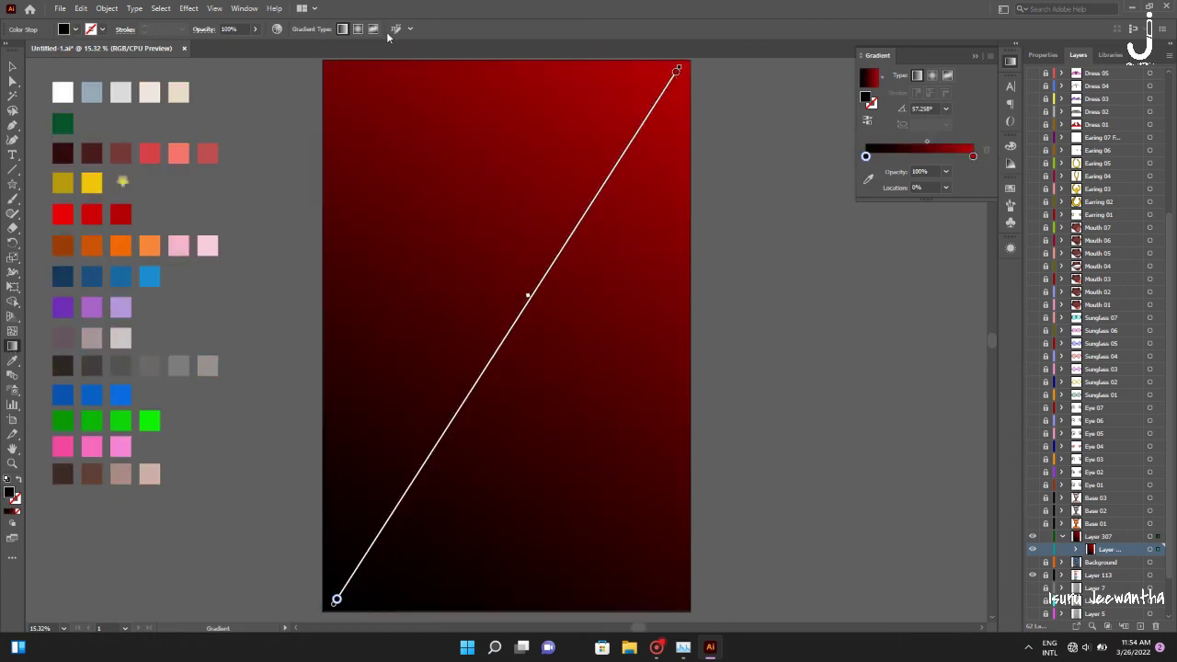
pyautogui.press('v')
pyautogui.click(1100, 539)
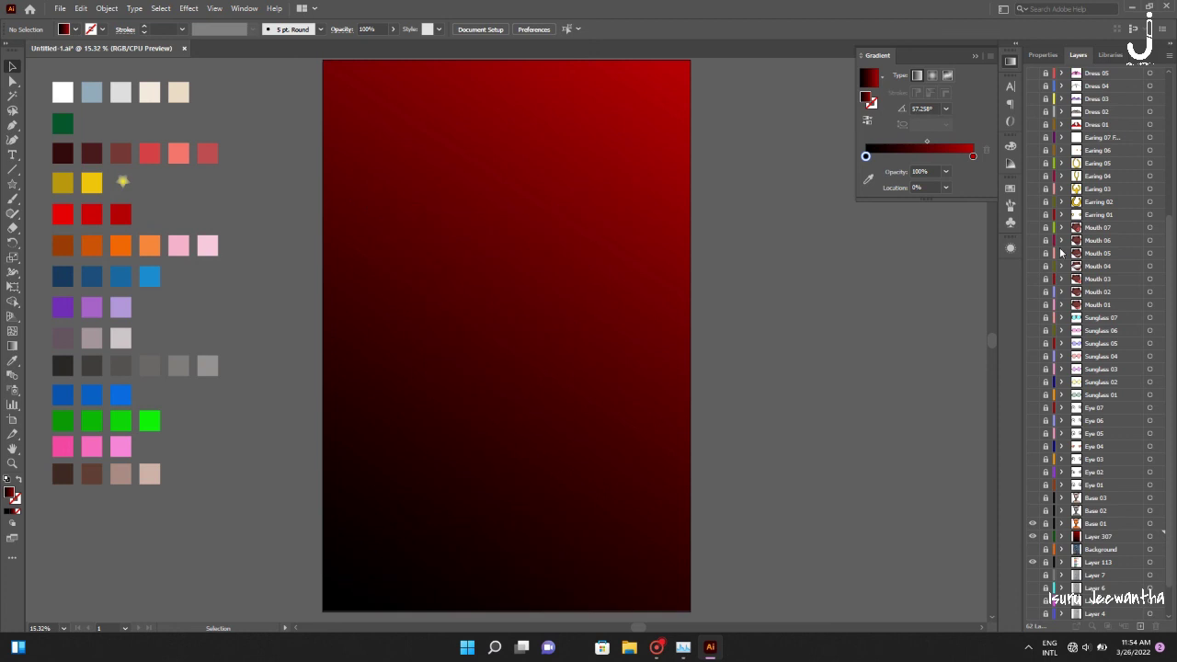
# Rename the layer 'Background' and add a new layer
pyautogui.doubleClick(1100, 537)
pyautogui.write('Background')
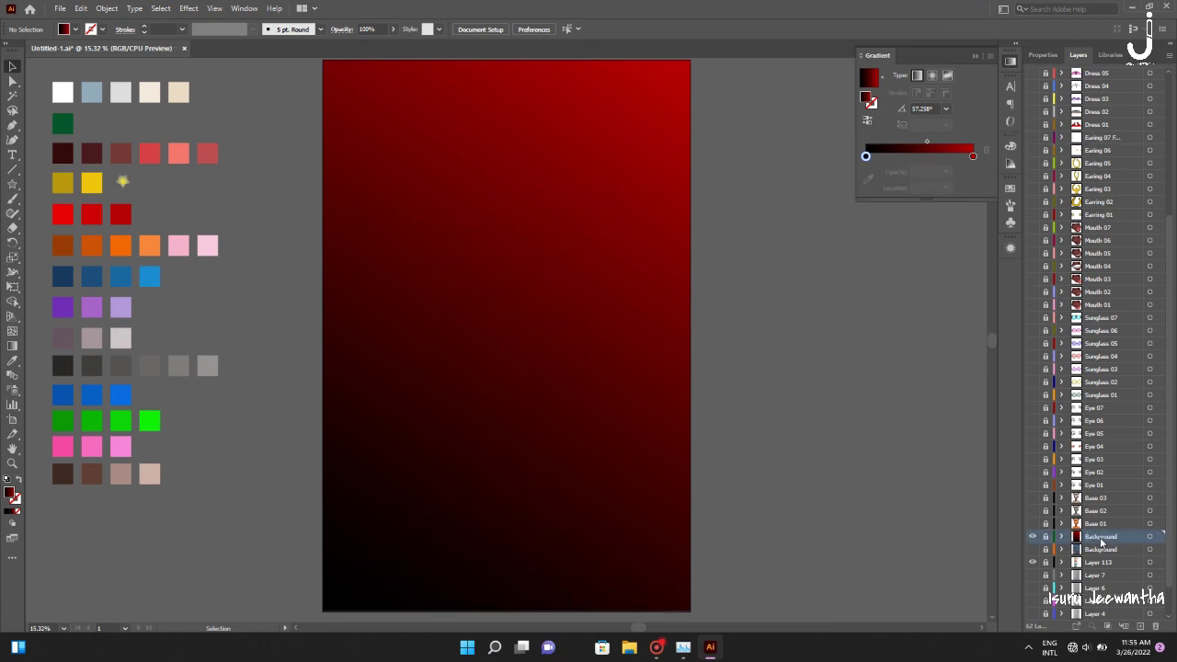
pyautogui.press('Return')
pyautogui.hotkey('ctrl', 'v')
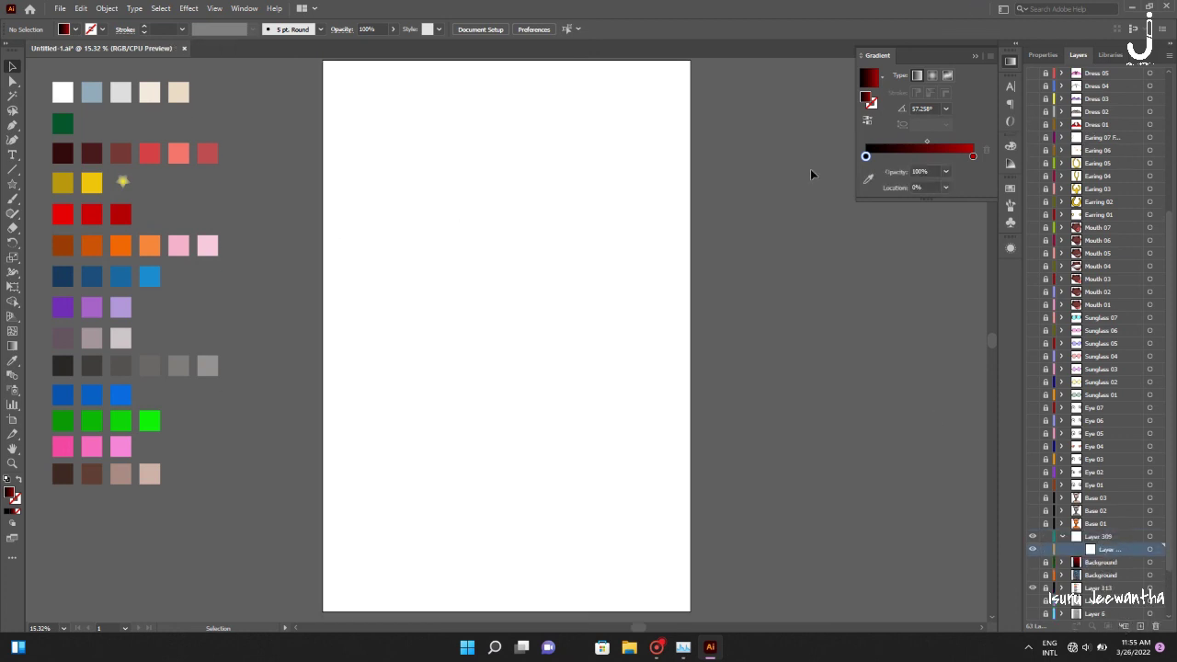
# Draw a full-page rectangle and give it a gradient with two yellow stops
pyautogui.press('p')
pyautogui.click(933, 180)
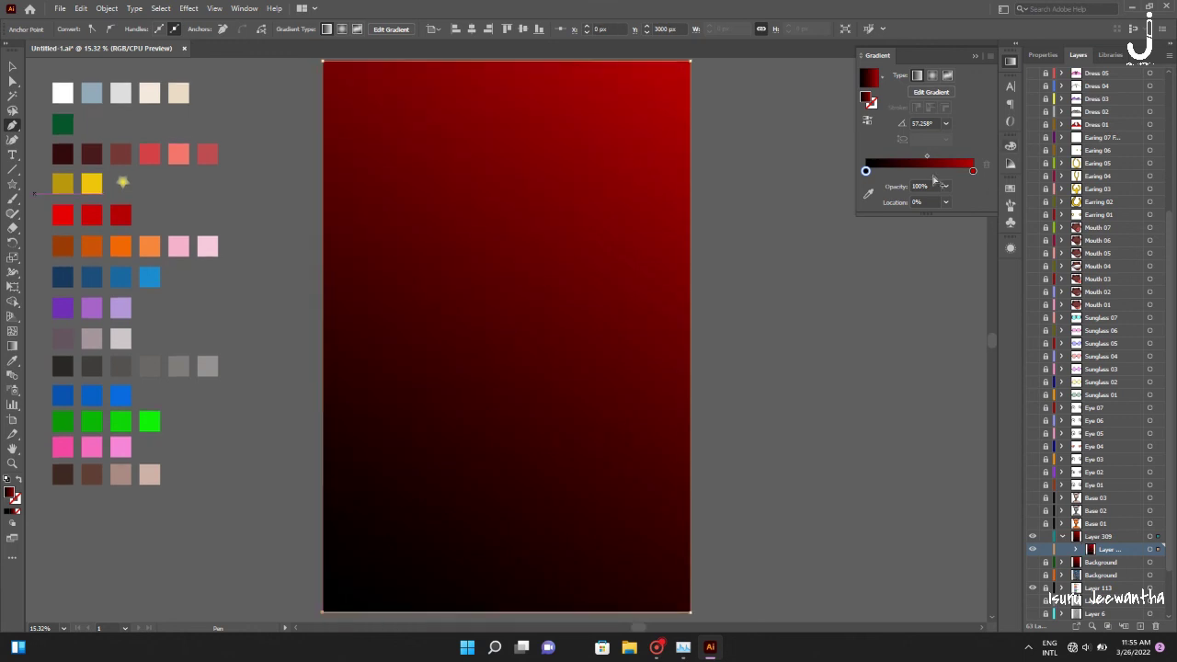
pyautogui.press('g')
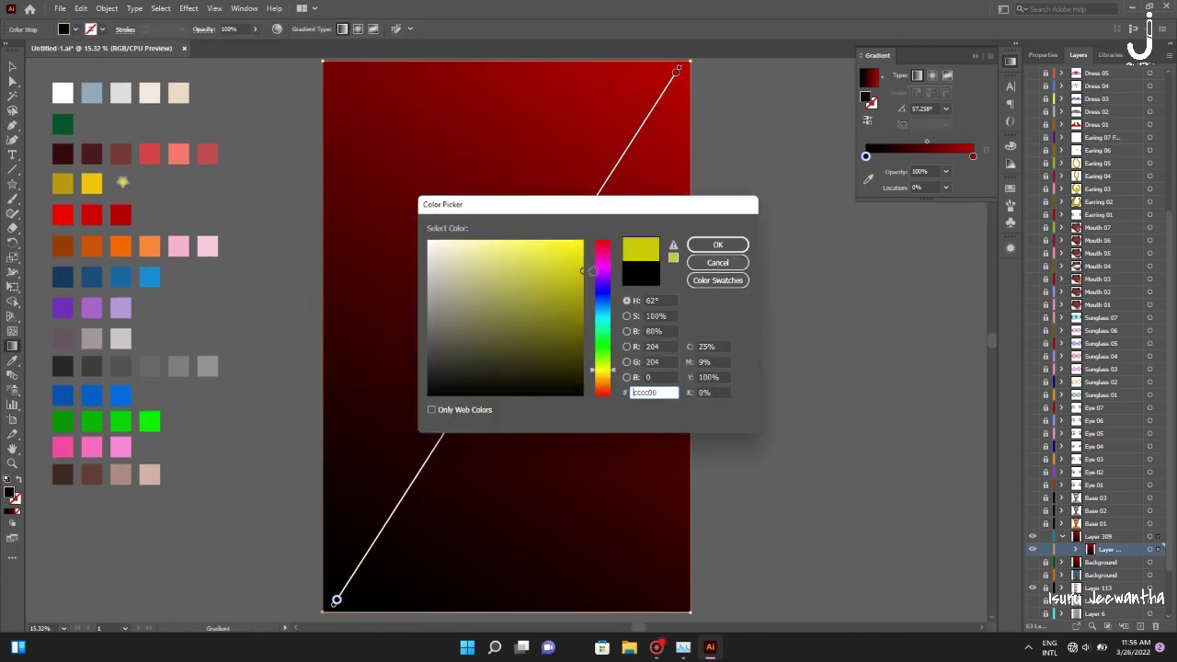
pyautogui.click(719, 245)
pyautogui.doubleClick(677, 71)
pyautogui.click(719, 245)
pyautogui.doubleClick(677, 71)
pyautogui.click(488, 237)
pyautogui.press('Return')
# Draw a small black circle and save it as a new dot symbol
pyautogui.press('l')
pyautogui.moveTo(717, 266); pyautogui.dragTo(729, 274)
pyautogui.press('v')
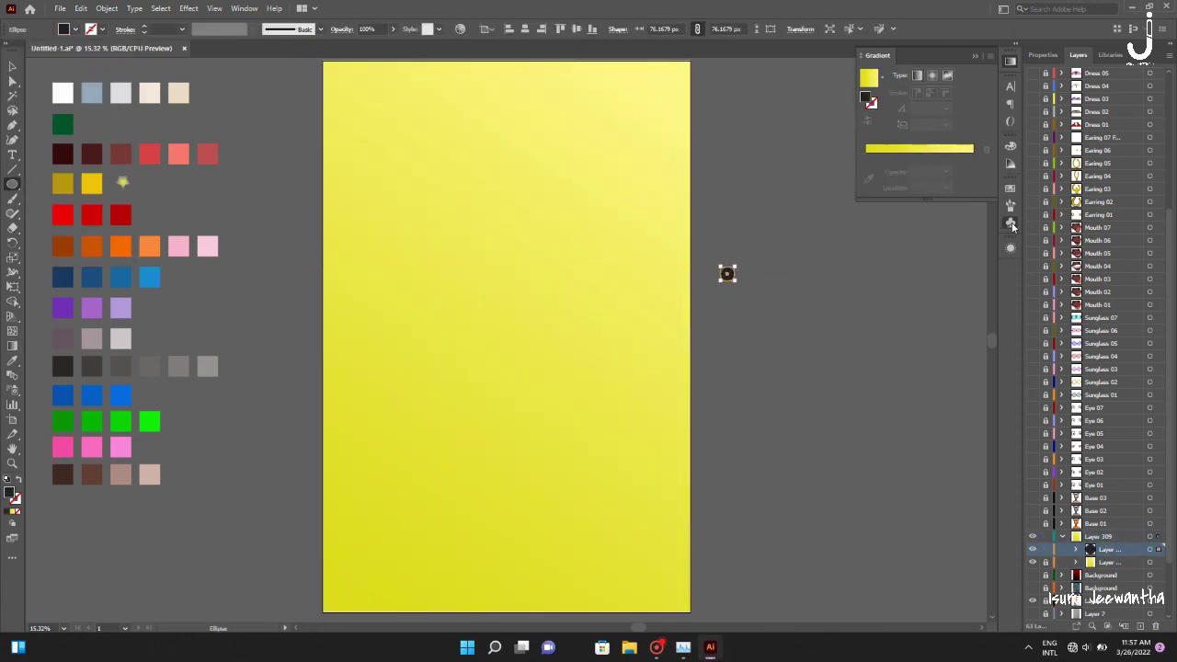
pyautogui.press('F8')
pyautogui.press('Return')
# Spray the dot symbol across the yellow page with the Symbol Sprayer
pyautogui.hotkey('shift', 's')
pyautogui.press('Delete')
pyautogui.hotkey('ctrl', '-')
pyautogui.moveTo(377, 149)
pyautogui.mouseDown()
pyautogui.moveTo(487, 347)
pyautogui.moveTo(377, 270)
pyautogui.mouseUp()
# Vary the sprayed dots' sizes with the Symbol Sizer, then start renaming their layer
pyautogui.click(13, 390)
pyautogui.click(77, 435)
pyautogui.moveTo(460, 170)
pyautogui.mouseDown()
pyautogui.moveTo(515, 204)
pyautogui.moveTo(470, 495)
pyautogui.mouseUp()
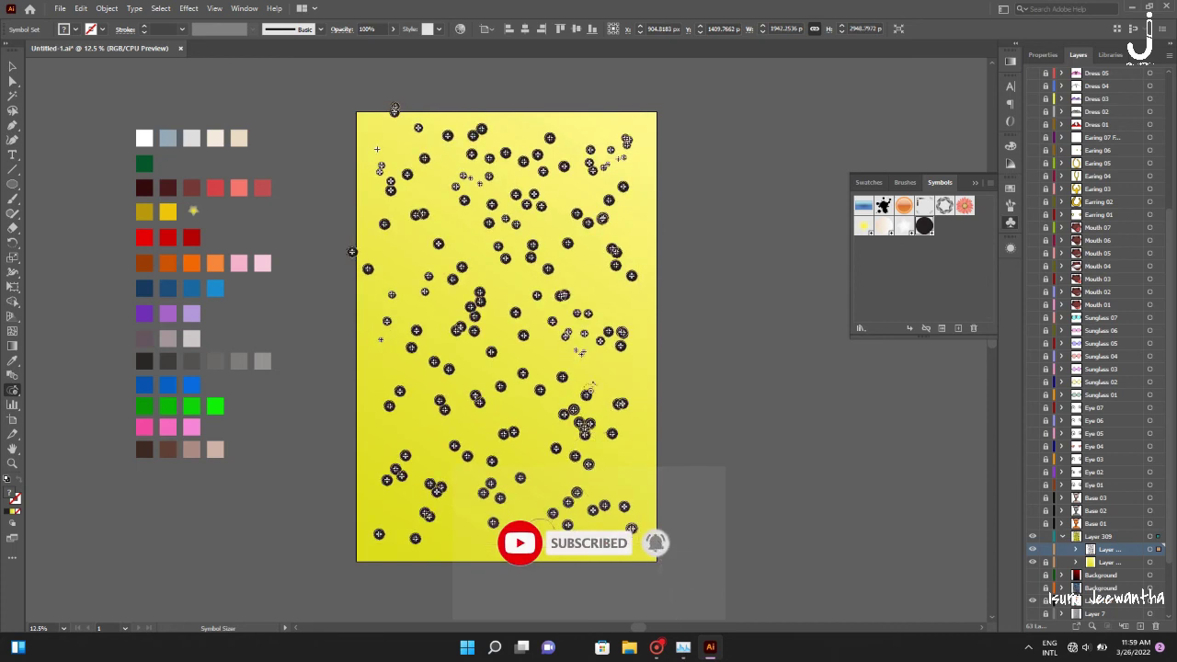
pyautogui.press('v')
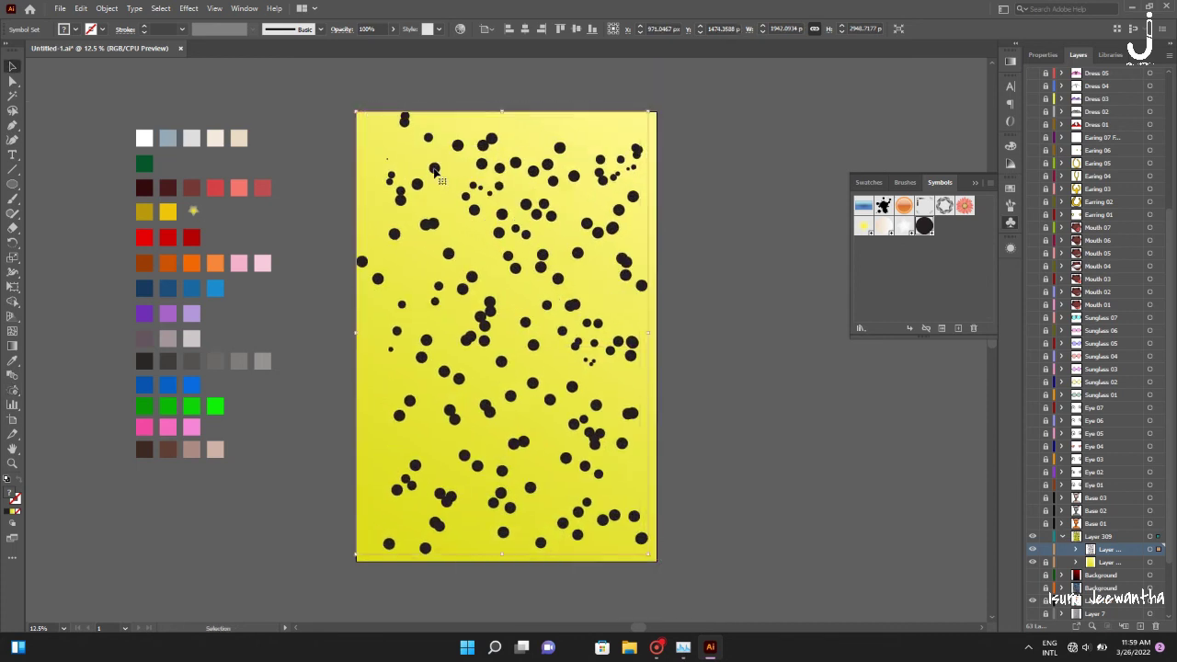
pyautogui.moveTo(435, 173); pyautogui.dragTo(436, 174)
pyautogui.moveTo(482, 319); pyautogui.dragTo(580, 168)
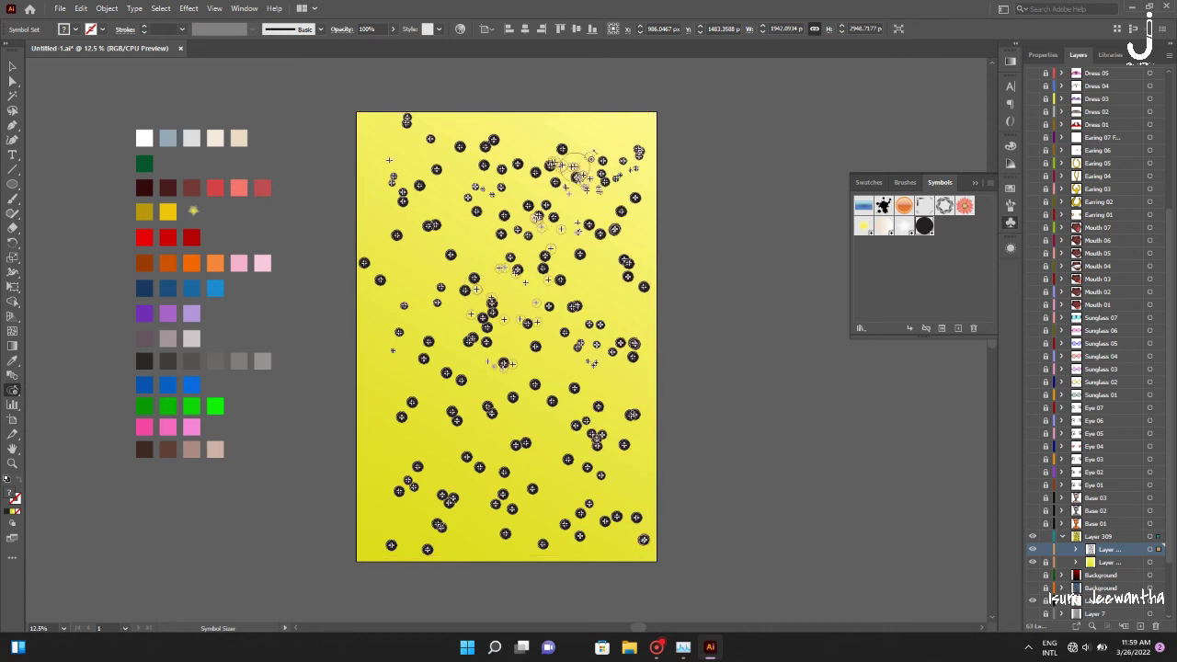
pyautogui.moveTo(381, 460); pyautogui.dragTo(315, 319)
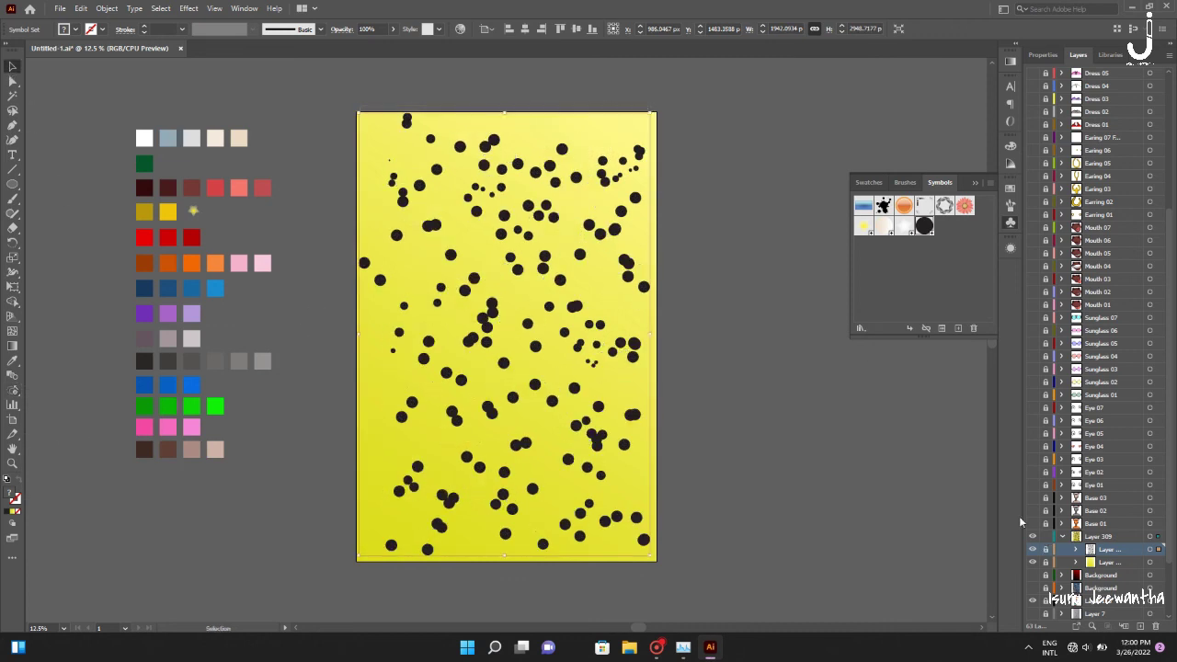
pyautogui.click(1063, 537)
pyautogui.doubleClick(1100, 537)
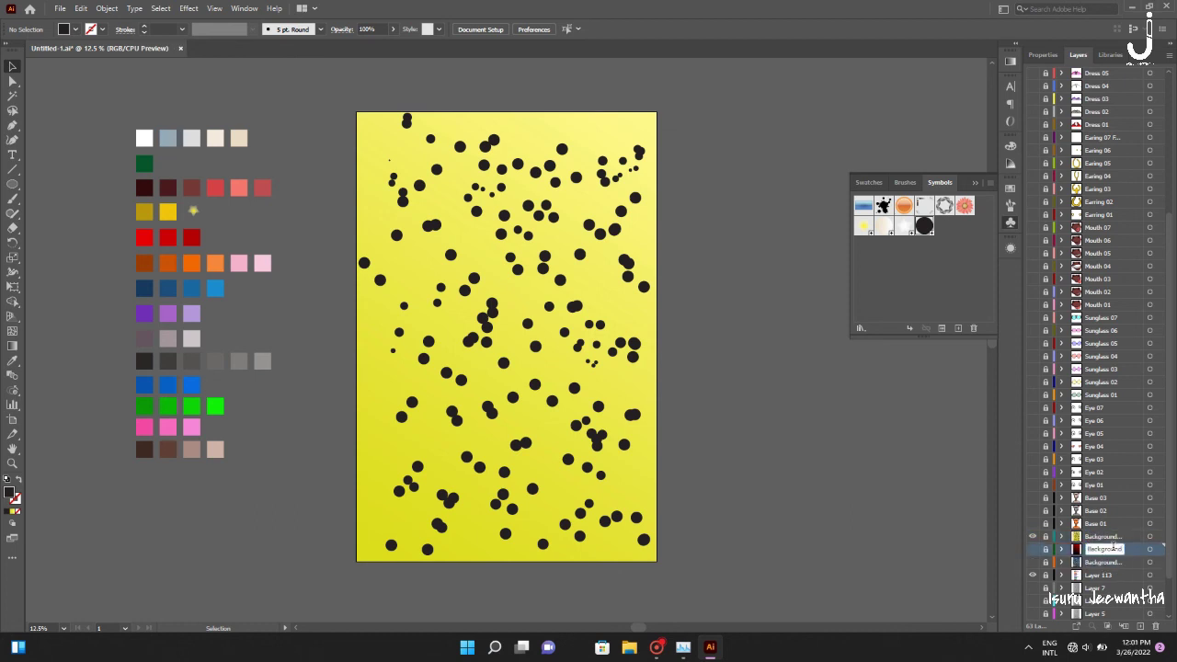
# Add a new layer and Pen-draw a page-sized rectangle on it
pyautogui.click(1124, 627)
pyautogui.click(359, 114)
pyautogui.click(657, 112)
pyautogui.click(656, 561)
pyautogui.click(357, 561)
pyautogui.click(359, 113)
# Give the rectangle a purple-to-pink gradient at a 45° angle
pyautogui.press('.')
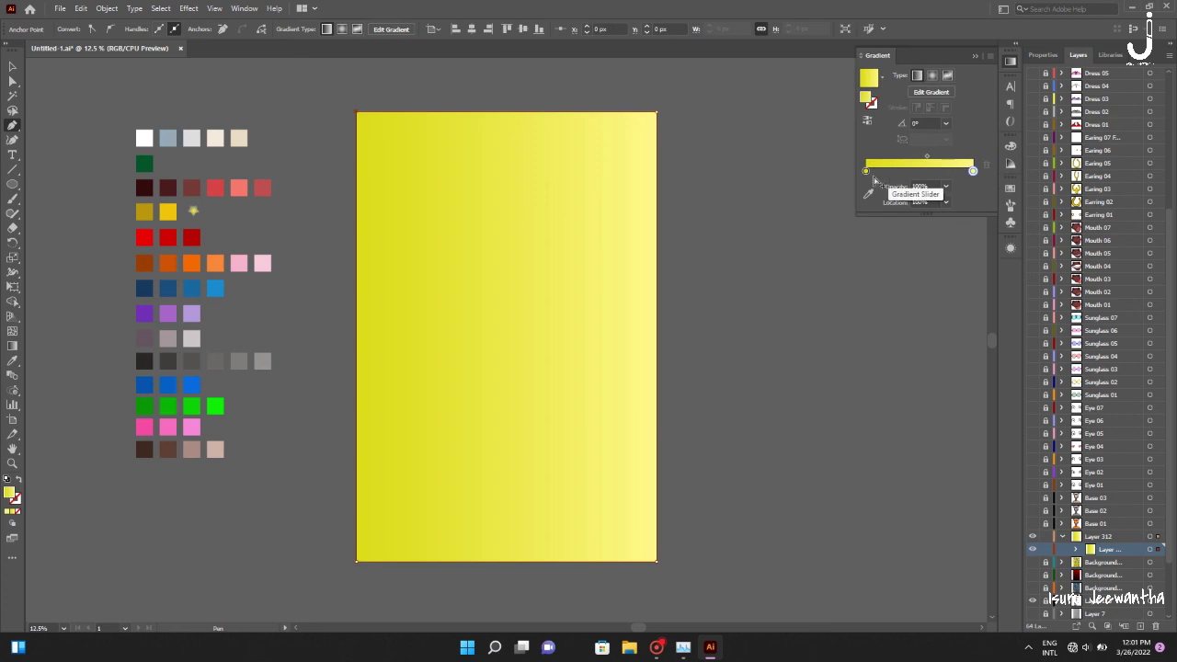
pyautogui.moveTo(144, 314); pyautogui.dragTo(866, 171)
pyautogui.moveTo(144, 427); pyautogui.dragTo(973, 171)
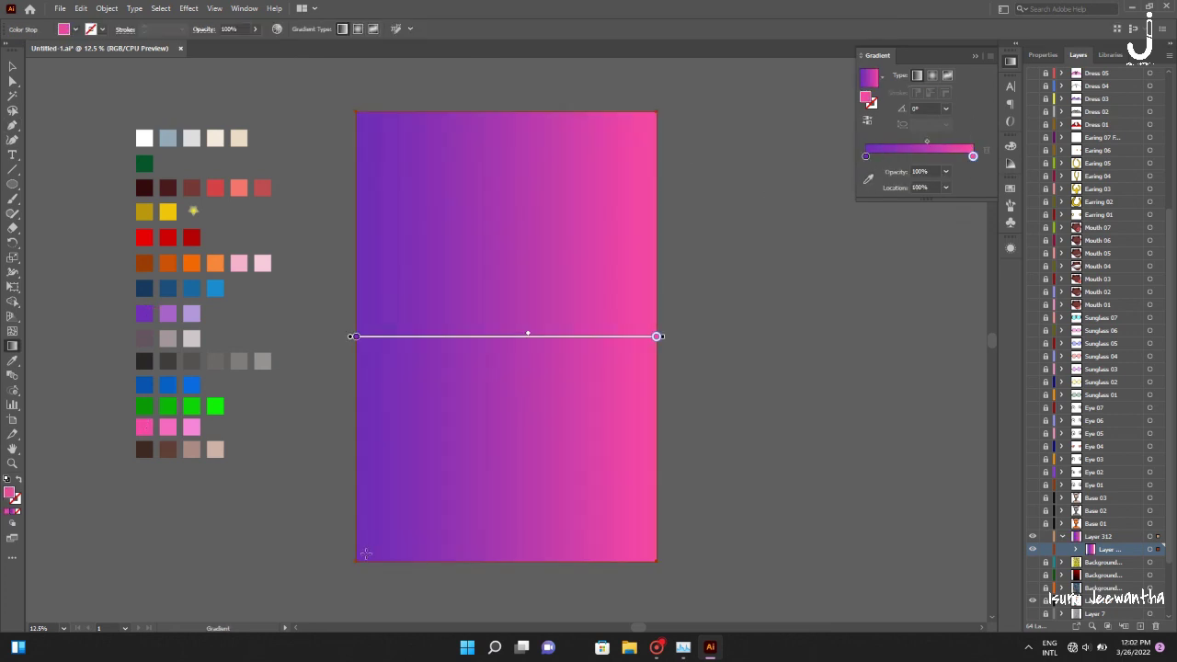
pyautogui.write('45')
pyautogui.press('Return')
pyautogui.press('v')
pyautogui.click(690, 292)
# Save the document and add another new layer
pyautogui.click(1093, 539)
pyautogui.hotkey('ctrl', 's')
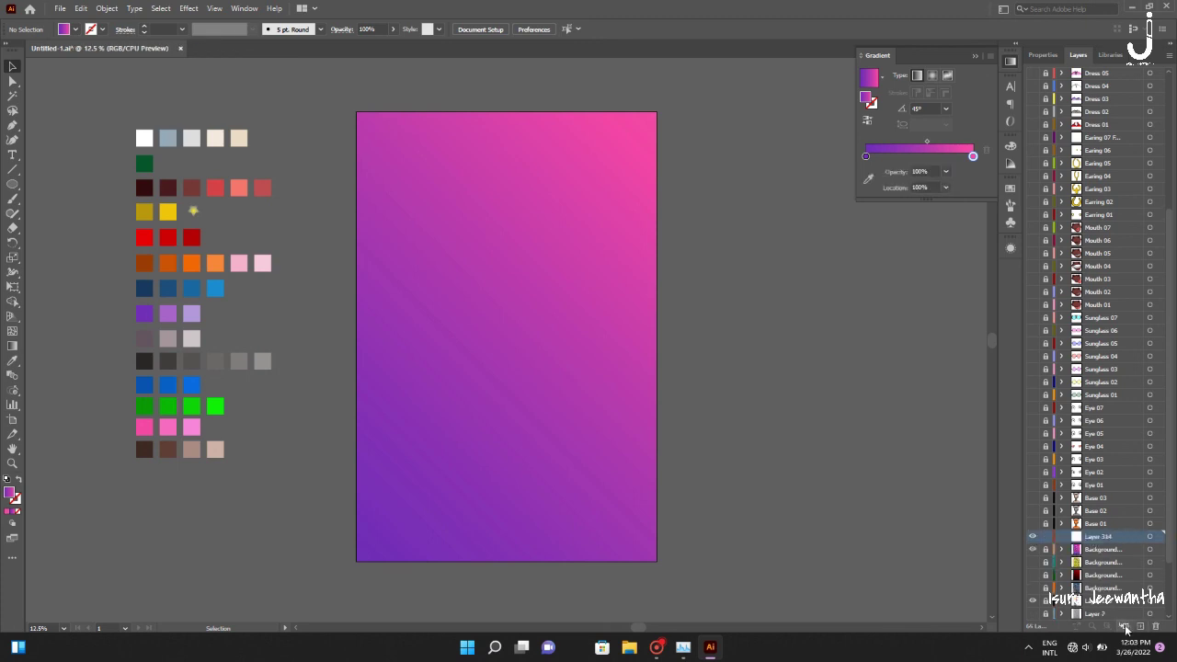
pyautogui.click(1126, 629)
pyautogui.click(12, 125)
# Pen-draw a shape covering the whole page
pyautogui.click(357, 112)
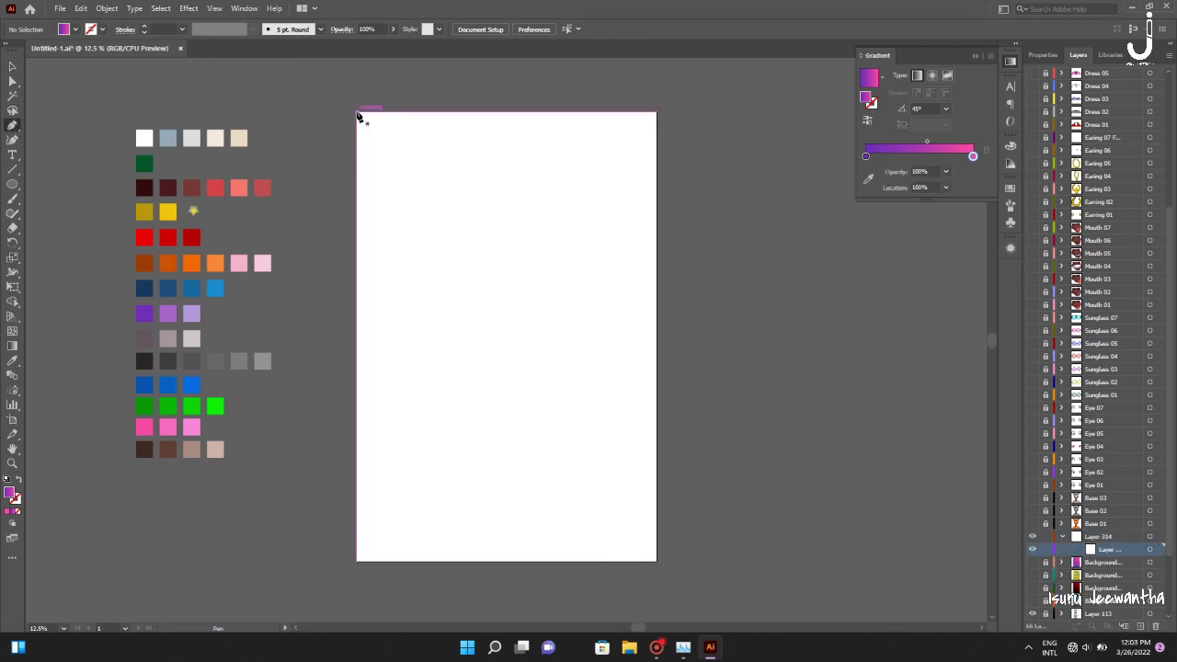
pyautogui.click(657, 112)
pyautogui.click(655, 560)
pyautogui.click(356, 561)
# Make its gradient radial, dark centre to grey edge, with a 42.18% midpoint
pyautogui.press('g')
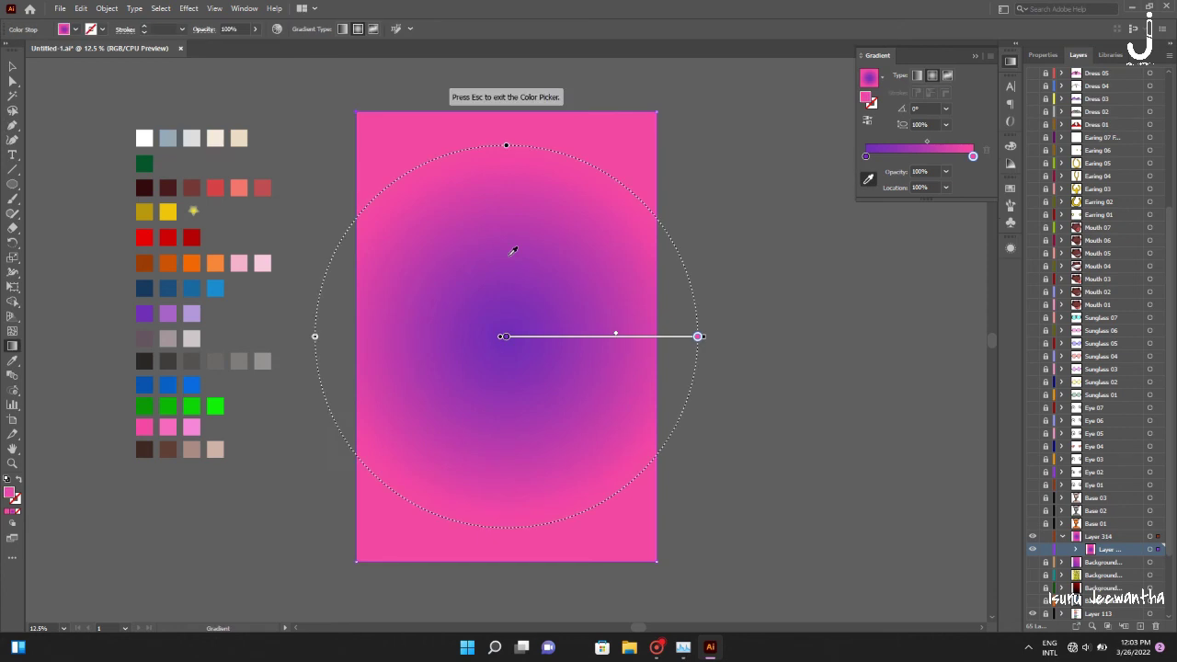
pyautogui.click(147, 359)
pyautogui.click(145, 361)
pyautogui.moveTo(263, 360)
pyautogui.mouseDown()
pyautogui.moveTo(973, 155)
pyautogui.moveTo(912, 145)
pyautogui.mouseUp()
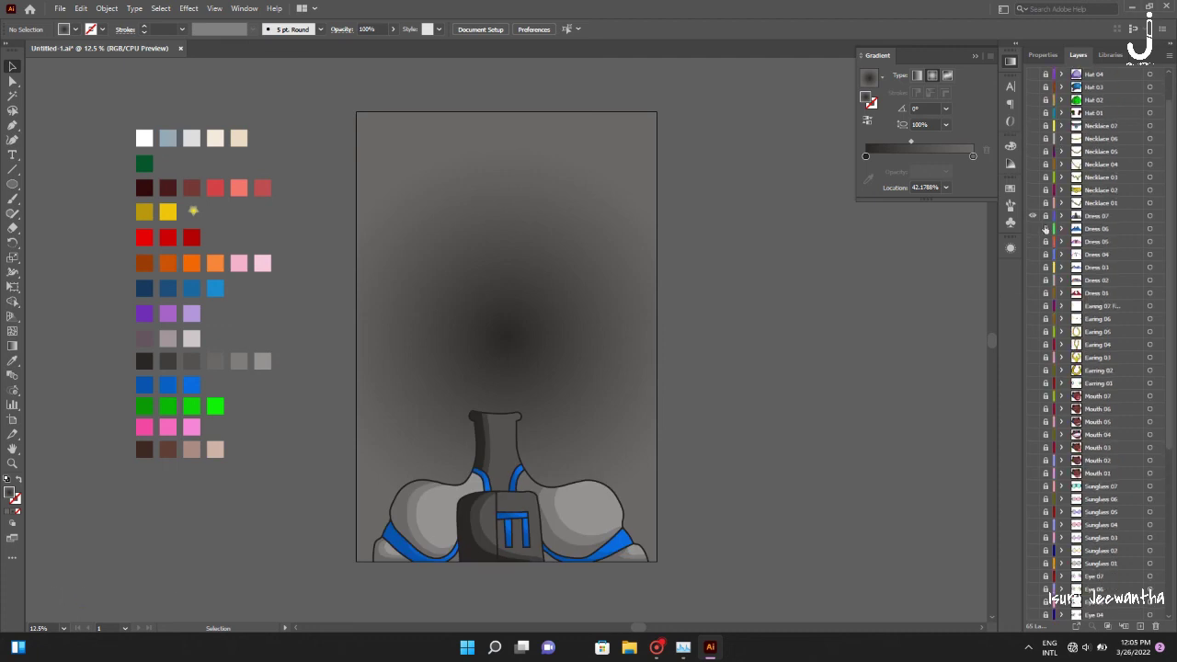
# Rename the radial background's layer and start Pen-drawing another page-sized rectangle
pyautogui.doubleClick(1100, 459)
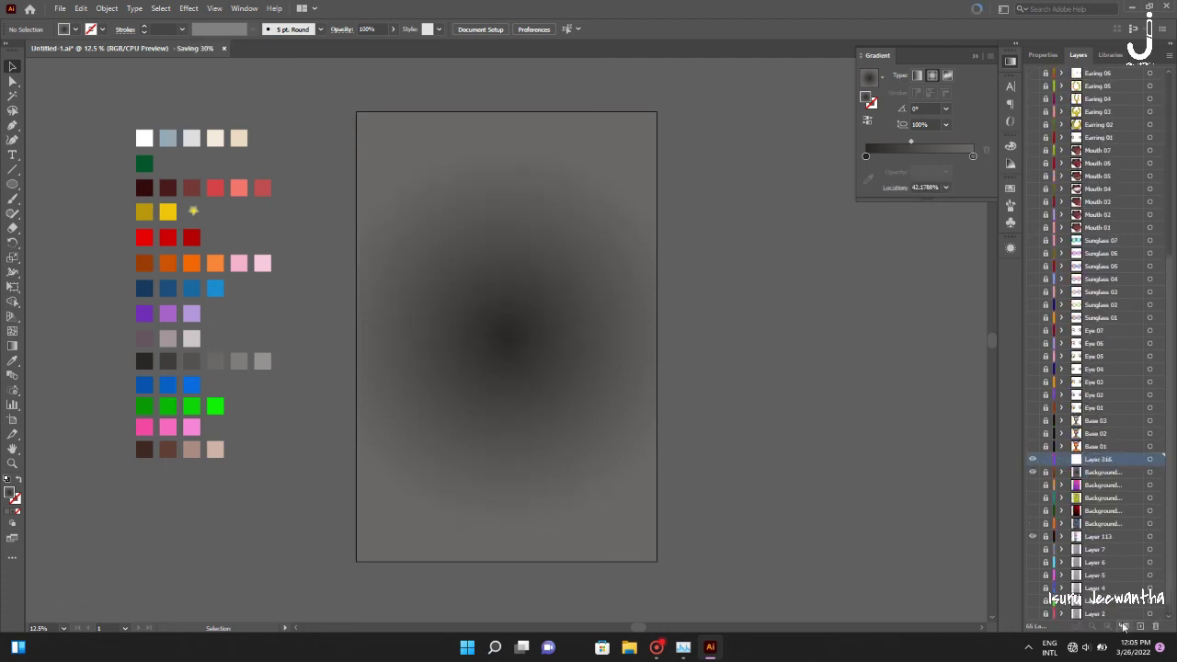
pyautogui.click(12, 125)
pyautogui.click(357, 112)
pyautogui.click(657, 112)
pyautogui.click(657, 561)
# Close the page-sized rectangle and fill it solid dark grey
pyautogui.click(357, 561)
pyautogui.click(357, 112)
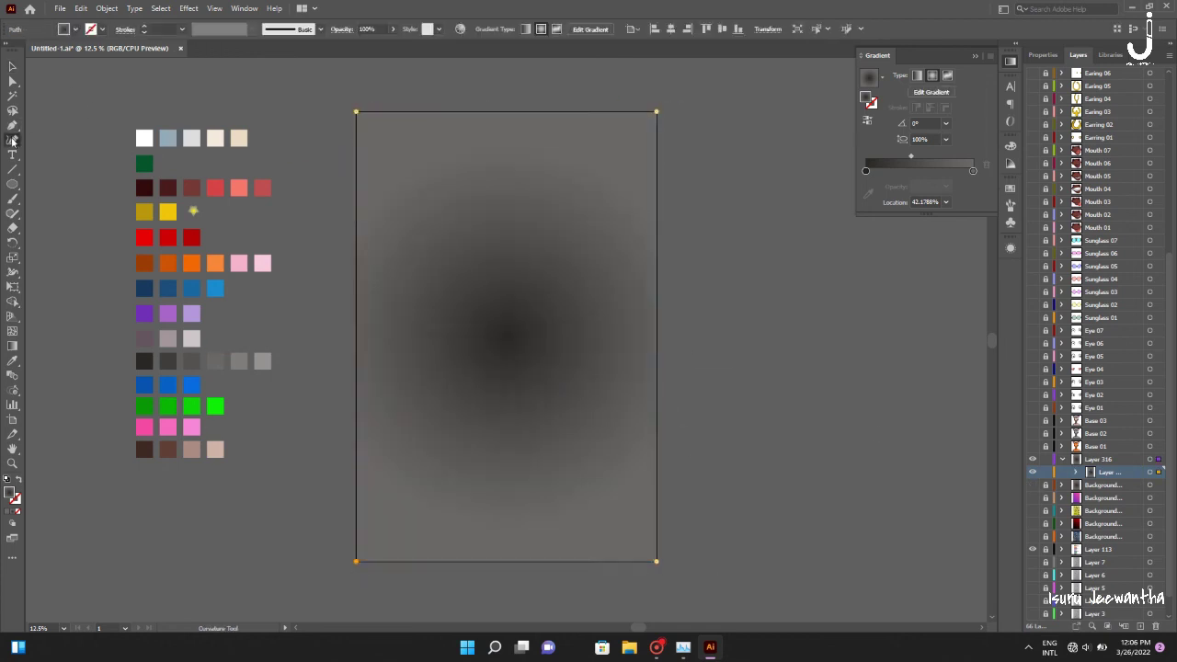
pyautogui.click(331, 247)
pyautogui.click(429, 415)
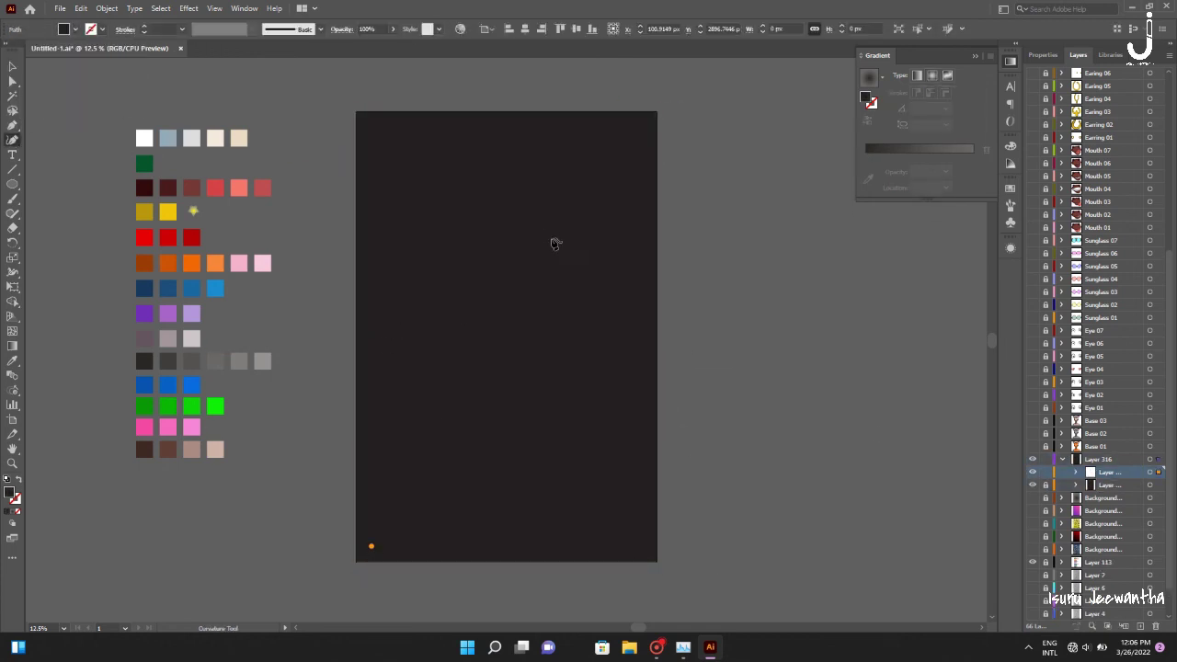
# Draw a diagonal line and apply the grunge art brush in green
pyautogui.doubleClick(90, 28)
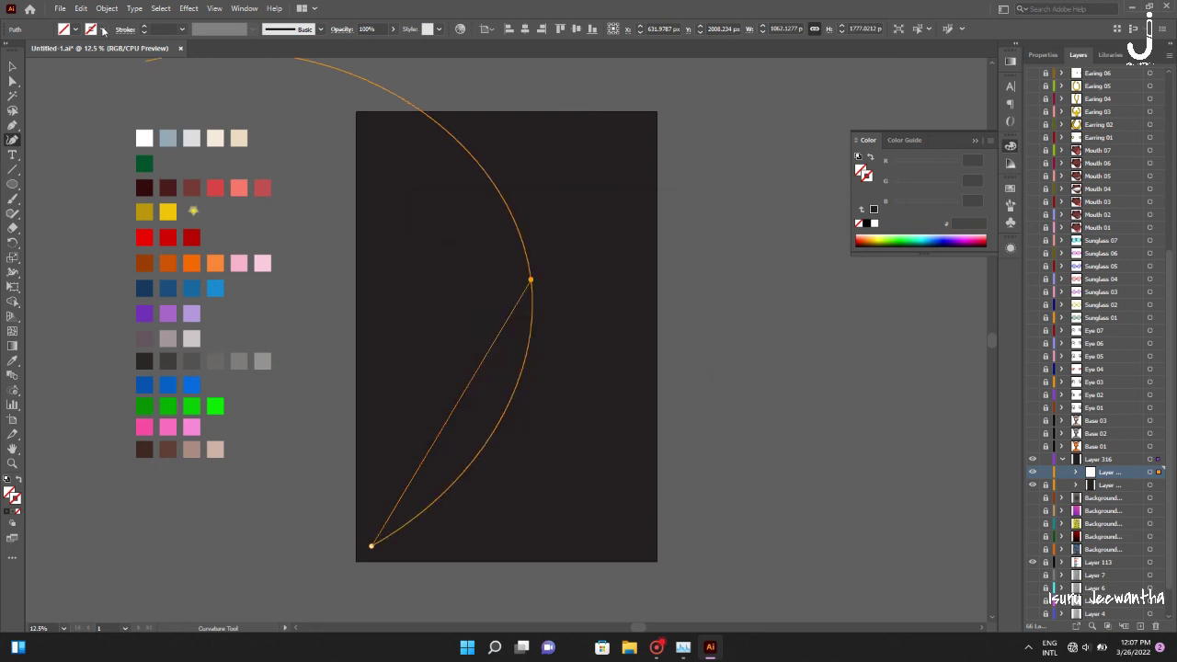
pyautogui.click(181, 30)
pyautogui.click(197, 299)
pyautogui.click(320, 28)
pyautogui.click(250, 52)
# Try a gradient running along the brushed line's stroke
pyautogui.press('v')
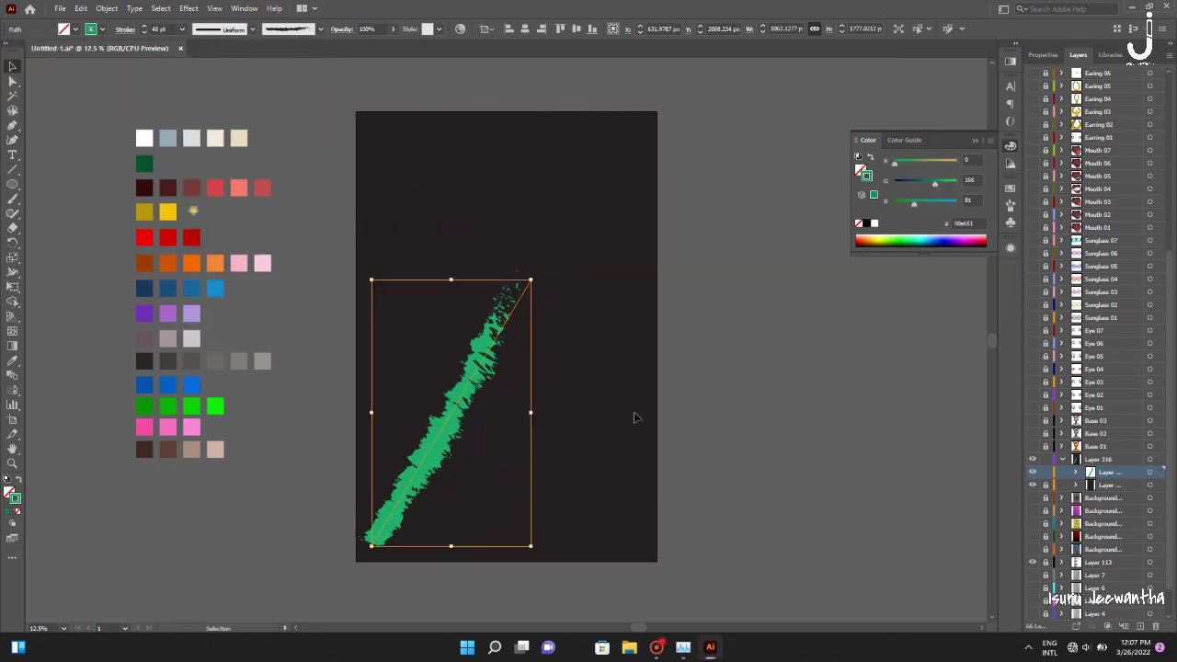
pyautogui.click(103, 29)
pyautogui.click(92, 70)
pyautogui.click(1010, 60)
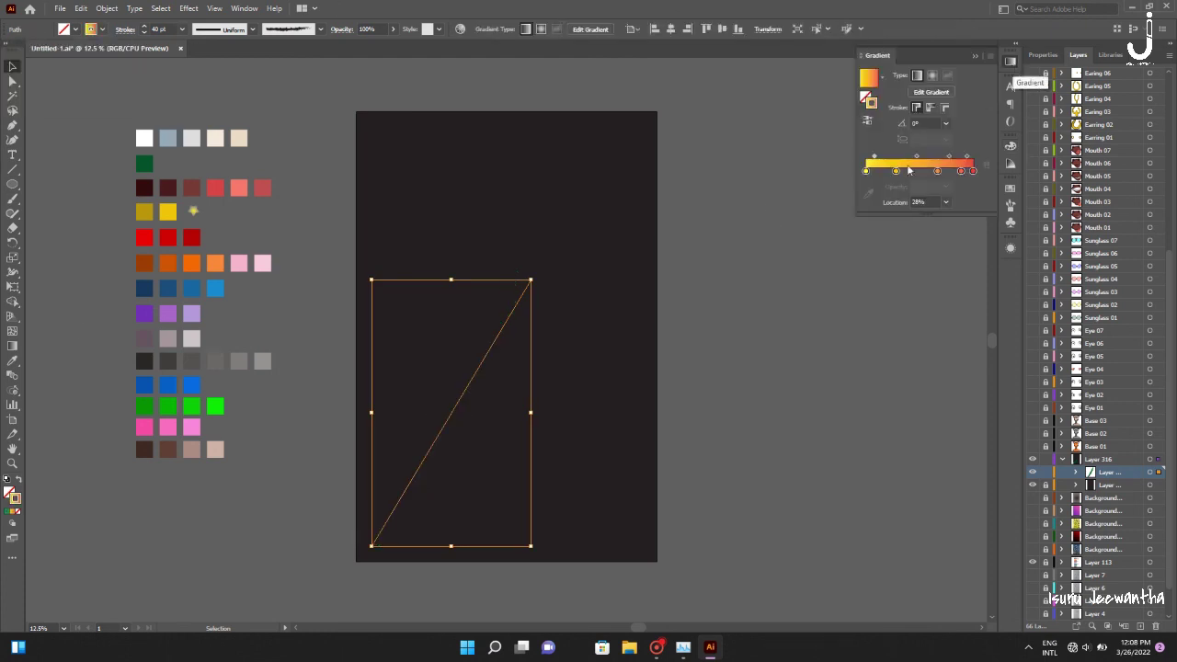
pyautogui.click(146, 37)
pyautogui.press('g')
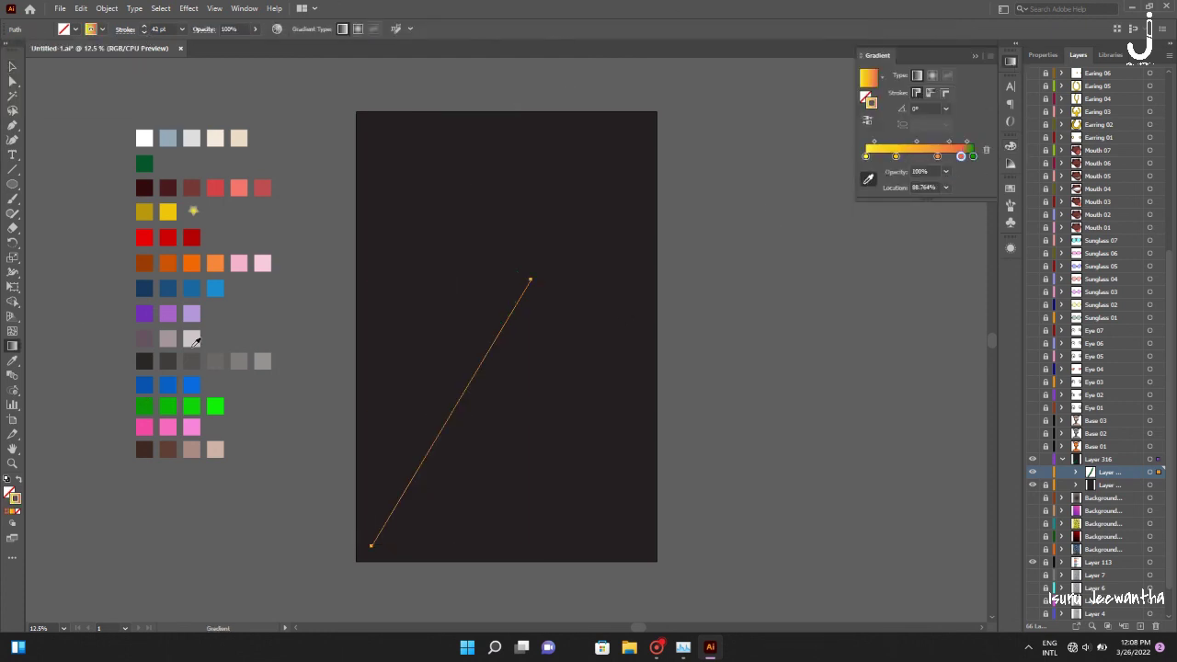
pyautogui.click(917, 95)
pyautogui.press('v')
pyautogui.press('g')
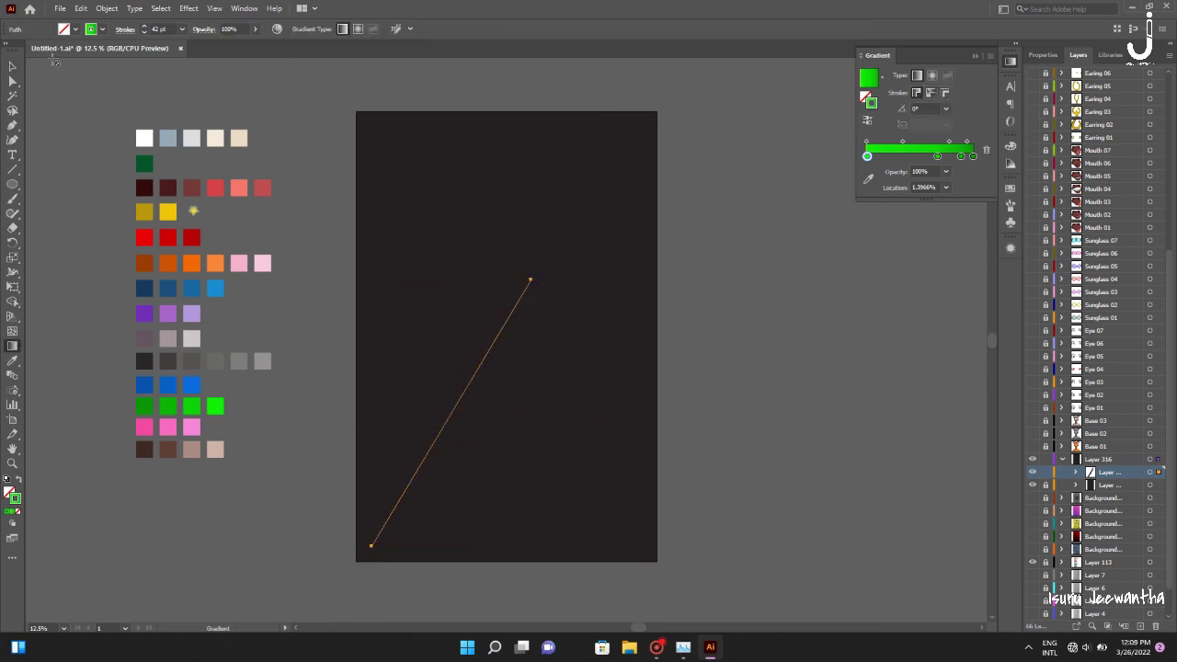
pyautogui.press('v')
# Try an orange stroke, then undo back to the green brush stroke
pyautogui.click(1010, 189)
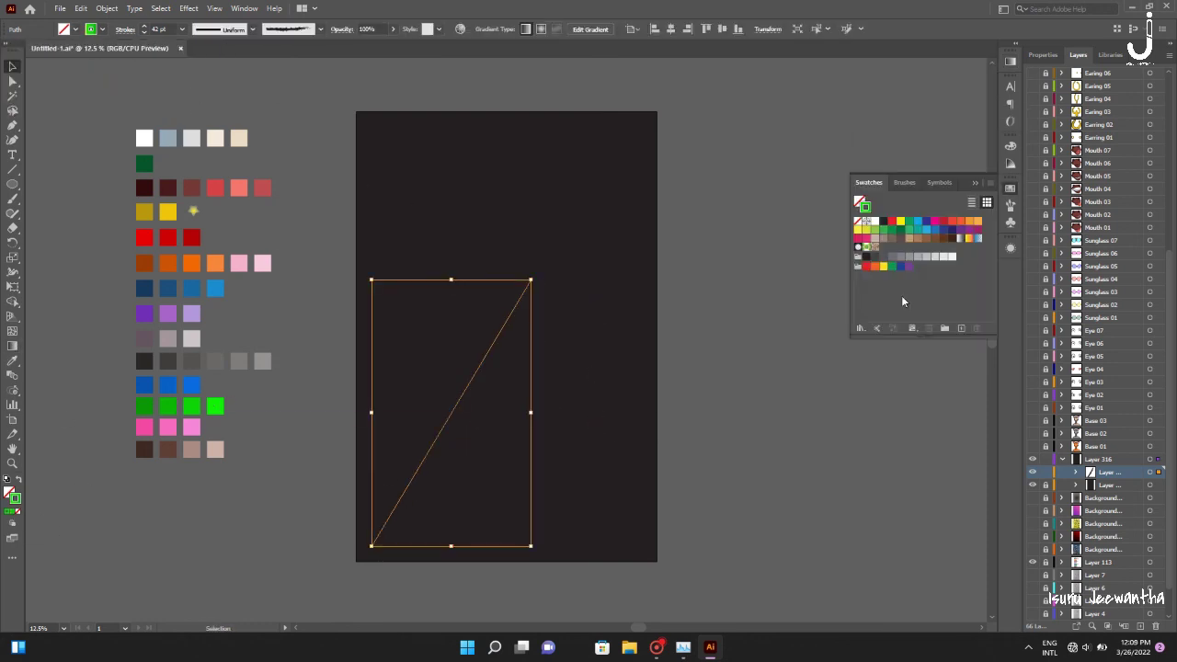
pyautogui.click(970, 238)
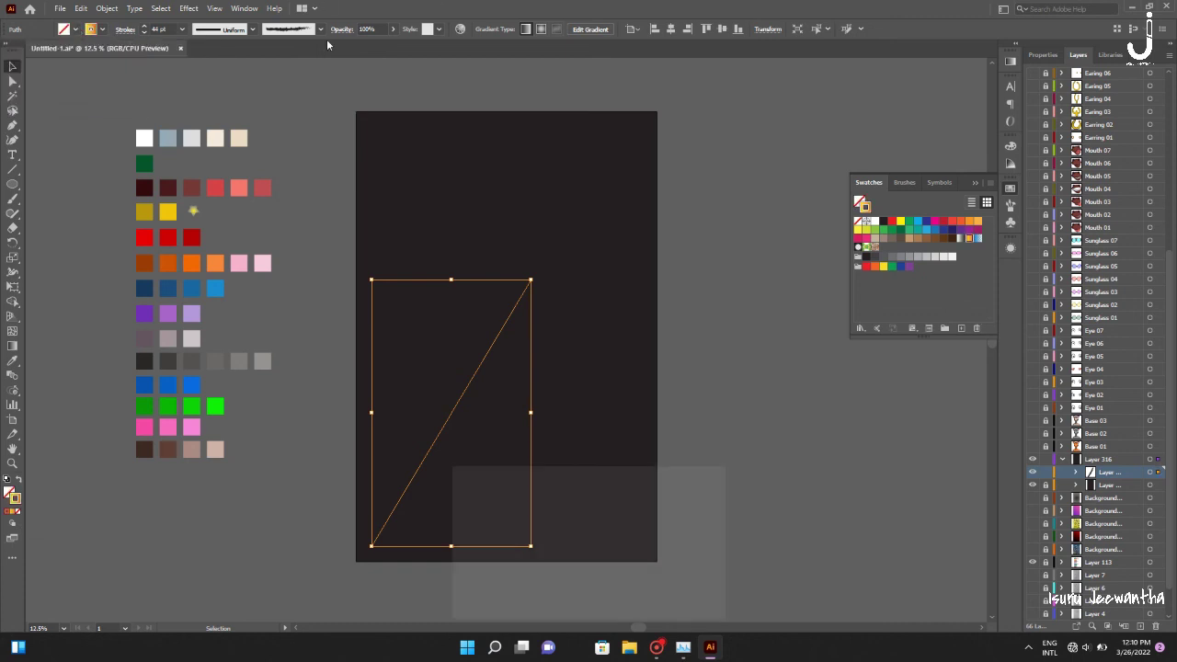
pyautogui.hotkey('ctrl', 'z')
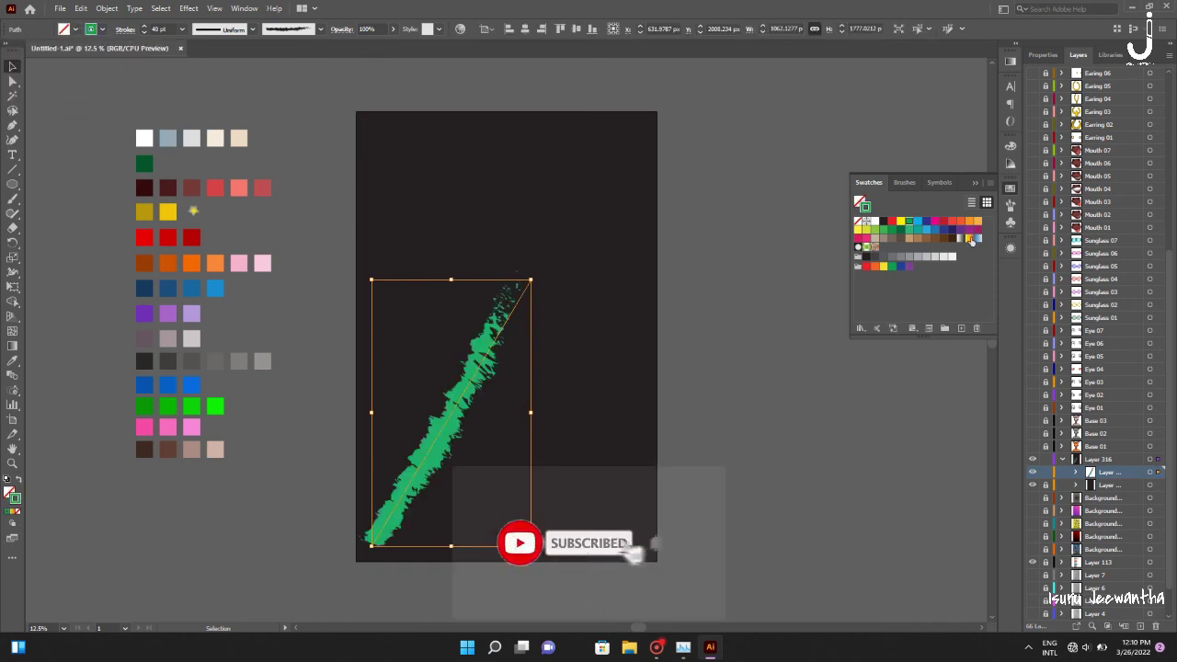
pyautogui.click(960, 328)
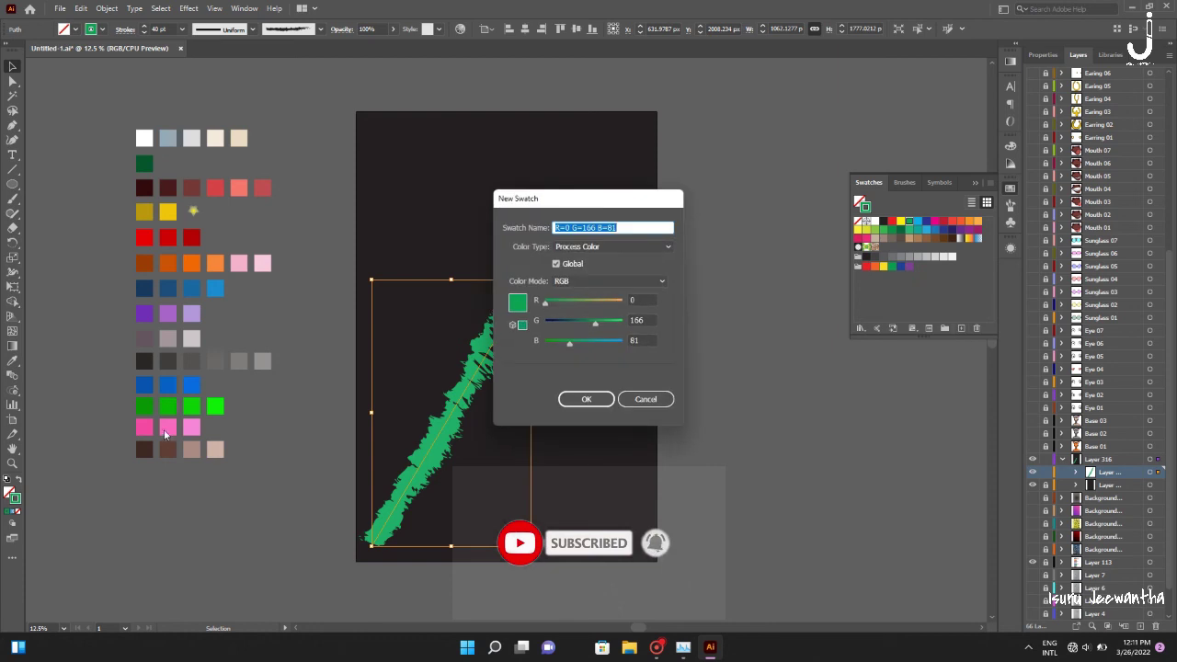
pyautogui.press('Escape')
# Swap fill and stroke so the line is stroked green
pyautogui.press('i')
pyautogui.hotkey('shift', 'x')
pyautogui.doubleClick(10, 494)
pyautogui.press('Return')
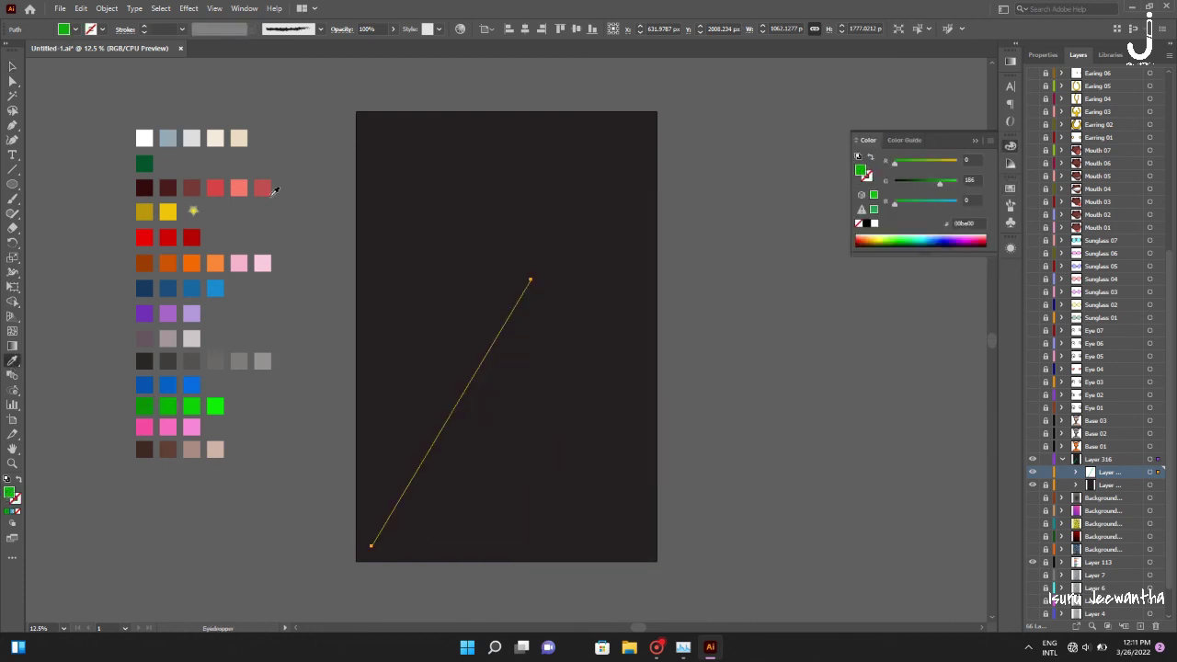
pyautogui.hotkey('shift', 'x')
pyautogui.doubleClick(14, 498)
pyautogui.press('Return')
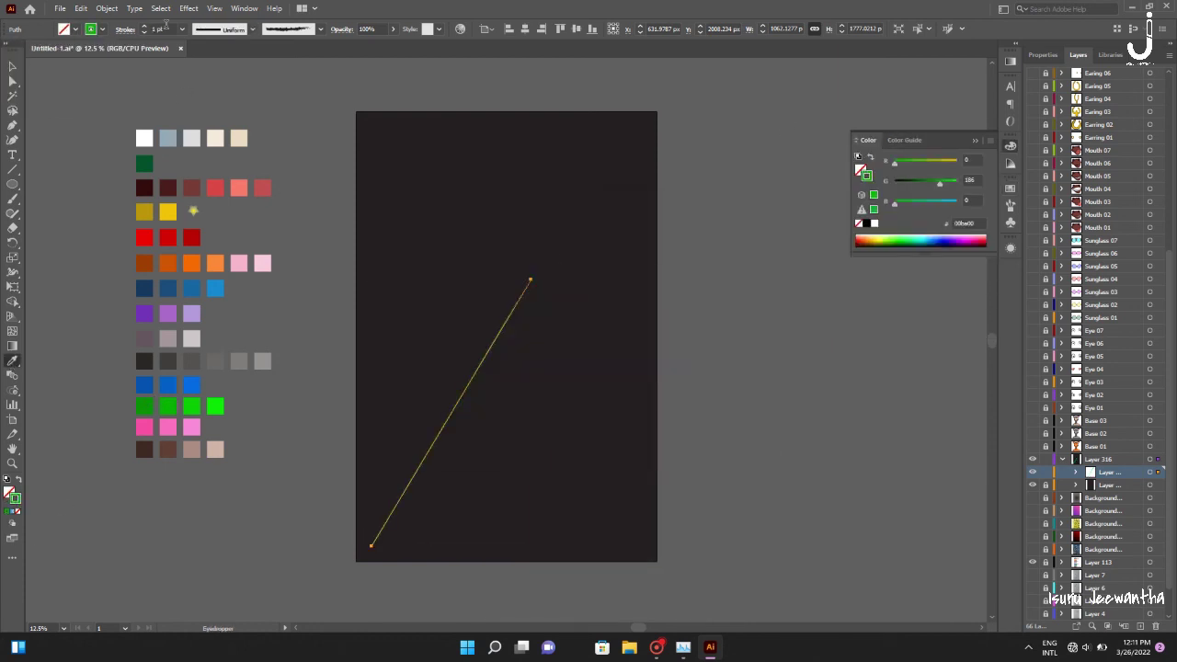
# Set the stroke weight to 40 pt and keep the grunge brush applied
pyautogui.click(181, 28)
pyautogui.click(202, 247)
pyautogui.click(181, 29)
pyautogui.click(203, 247)
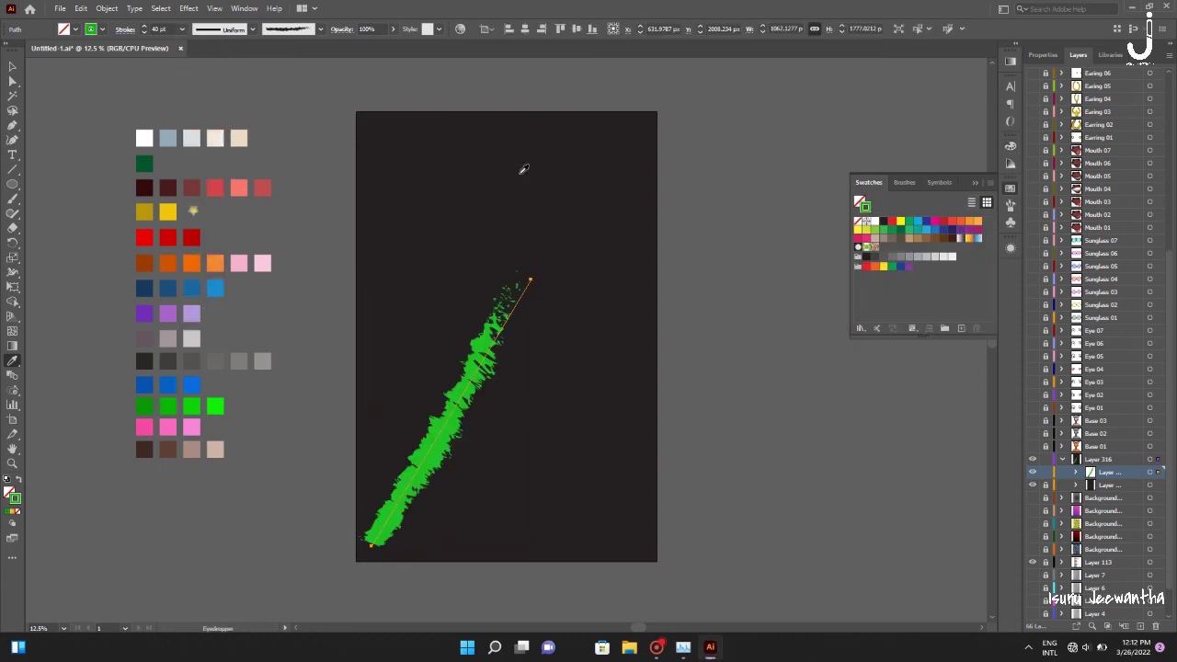
# Alt-drag copies of the green stripe across the dark artboard
pyautogui.moveTo(452, 423)
pyautogui.mouseDown()
pyautogui.moveTo(475, 274)
pyautogui.moveTo(530, 422)
pyautogui.moveTo(469, 150)
pyautogui.moveTo(609, 190)
pyautogui.mouseUp()
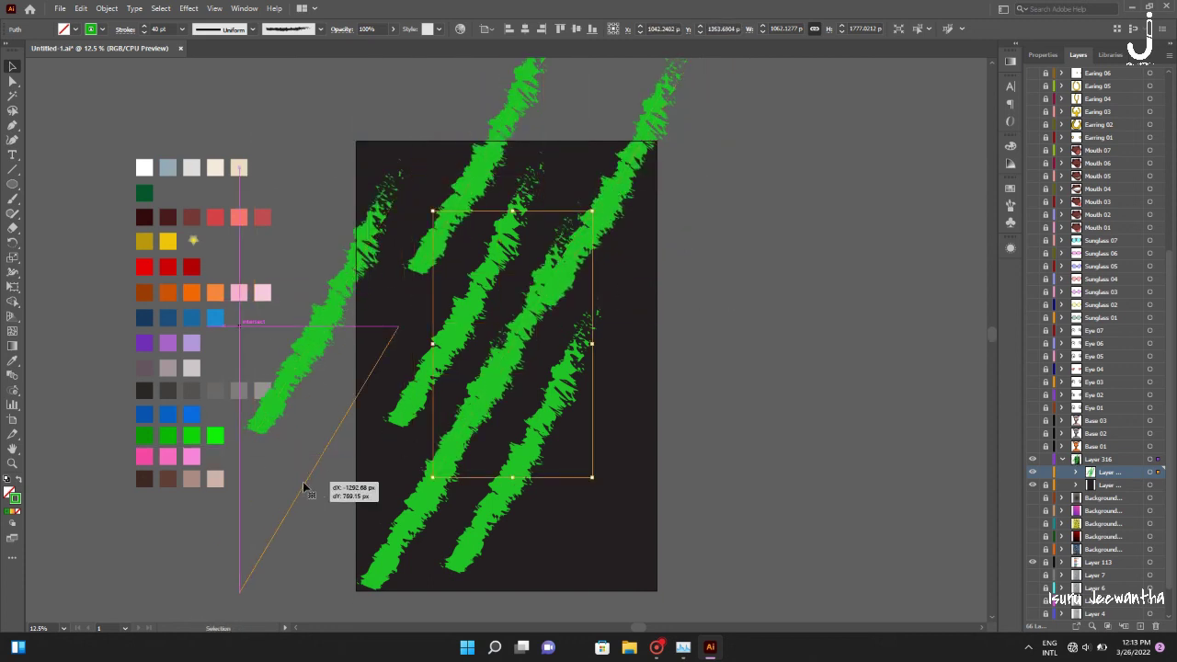
pyautogui.moveTo(609, 191); pyautogui.dragTo(296, 474)
pyautogui.click(503, 373)
pyautogui.moveTo(503, 372); pyautogui.dragTo(623, 485)
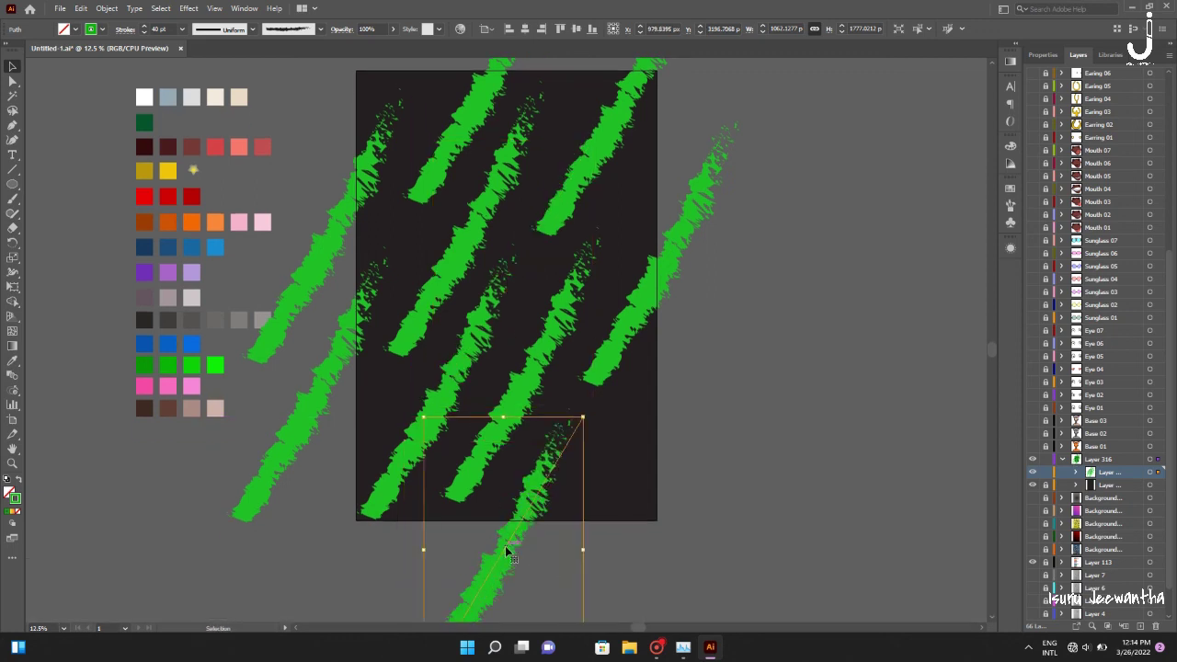
pyautogui.click(776, 399)
pyautogui.hotkey('ctrl', '-')
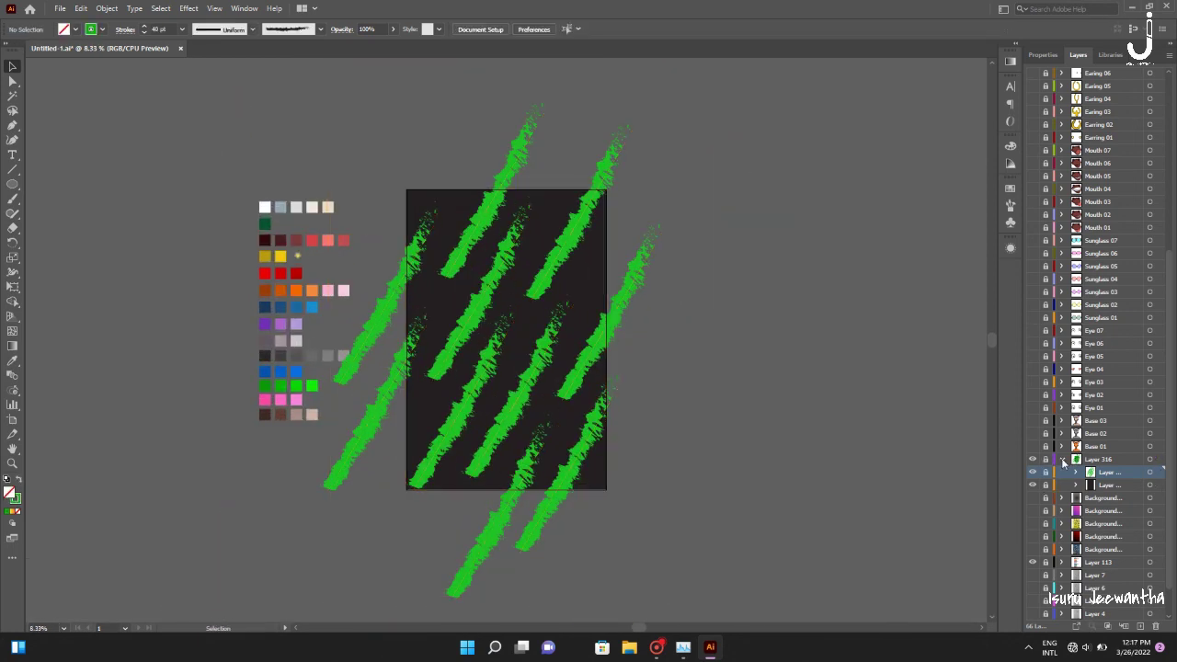
# Collapse the stripes layer and rename it, typing 'Backgro'
pyautogui.click(1064, 459)
pyautogui.doubleClick(1099, 459)
pyautogui.write('Backgro')
pyautogui.press('Return')
# Fit the artboard and briefly show, then hide, the giraffe to preview the stripes
pyautogui.hotkey('ctrl', '0')
pyautogui.click(1033, 446)
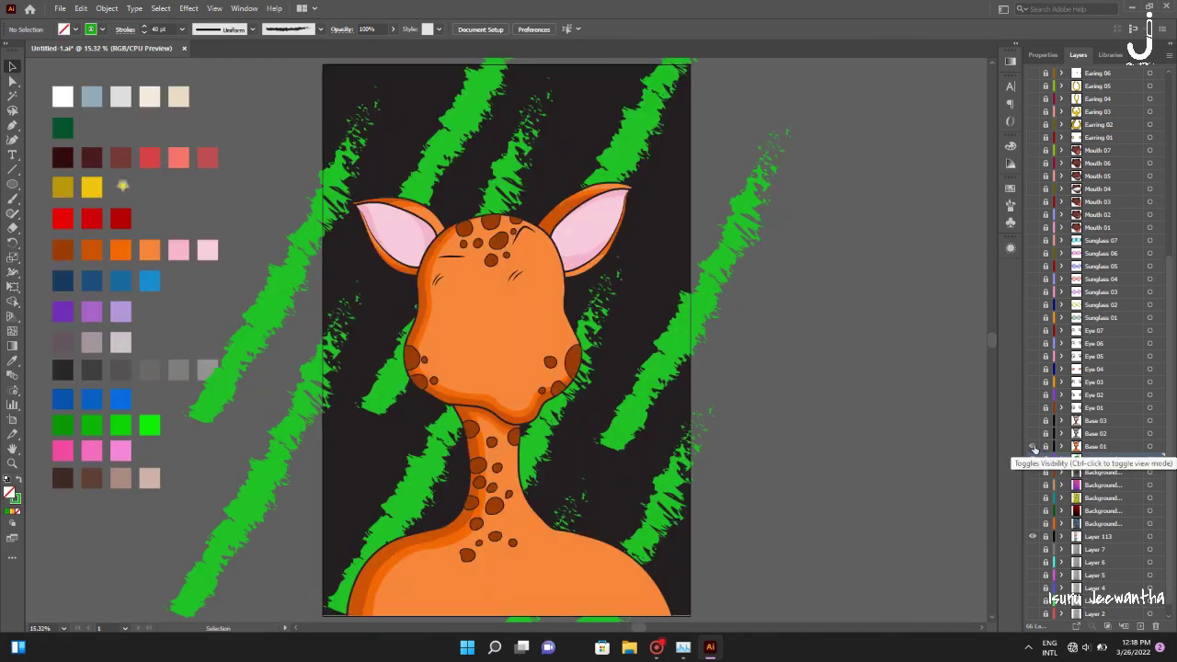
pyautogui.click(1033, 446)
pyautogui.hotkey('ctrl', 'v')
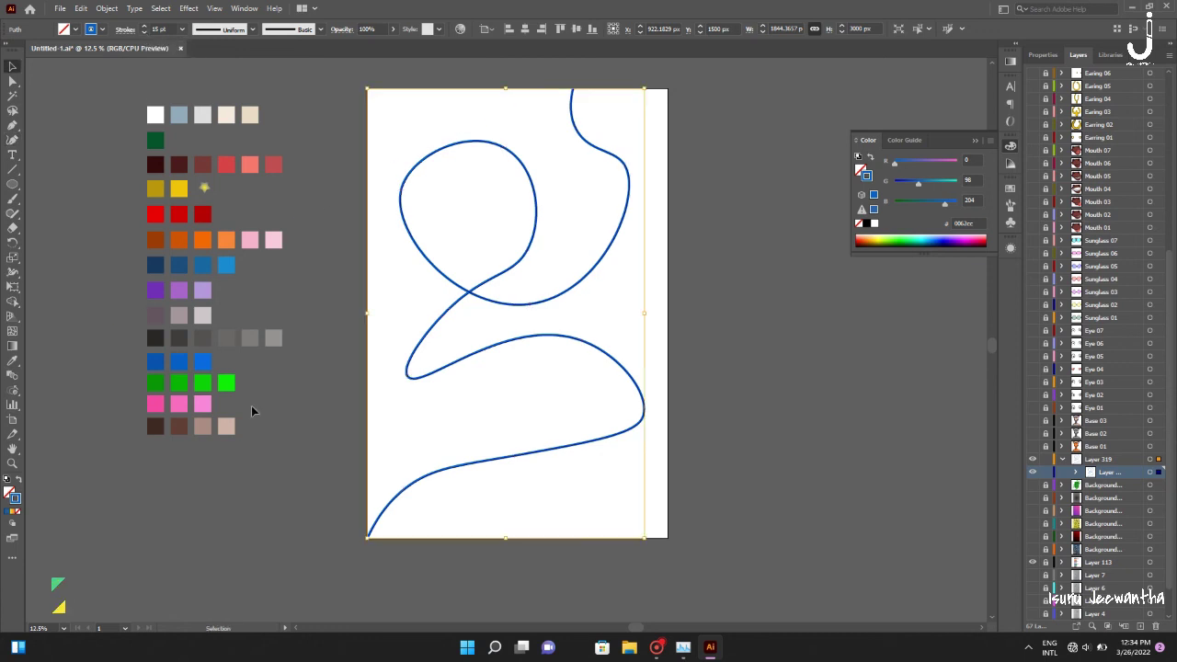
# Start a second wavy line at the artboard bottom with the Curvature tool
pyautogui.hotkey('ctrl', 'shift', 'a')
pyautogui.hotkey('shift', '~')
pyautogui.click(584, 537)
pyautogui.click(605, 497)
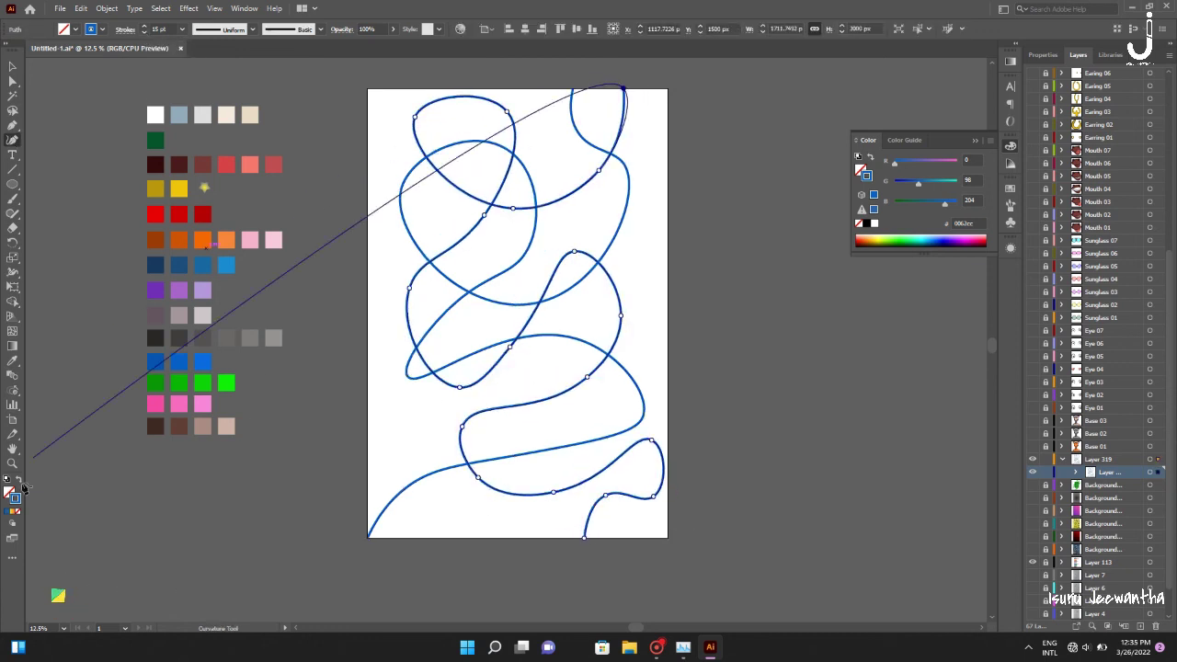
# Make the second wavy line's stroke purple and select both lines for blending
pyautogui.click(204, 238)
pyautogui.click(162, 286)
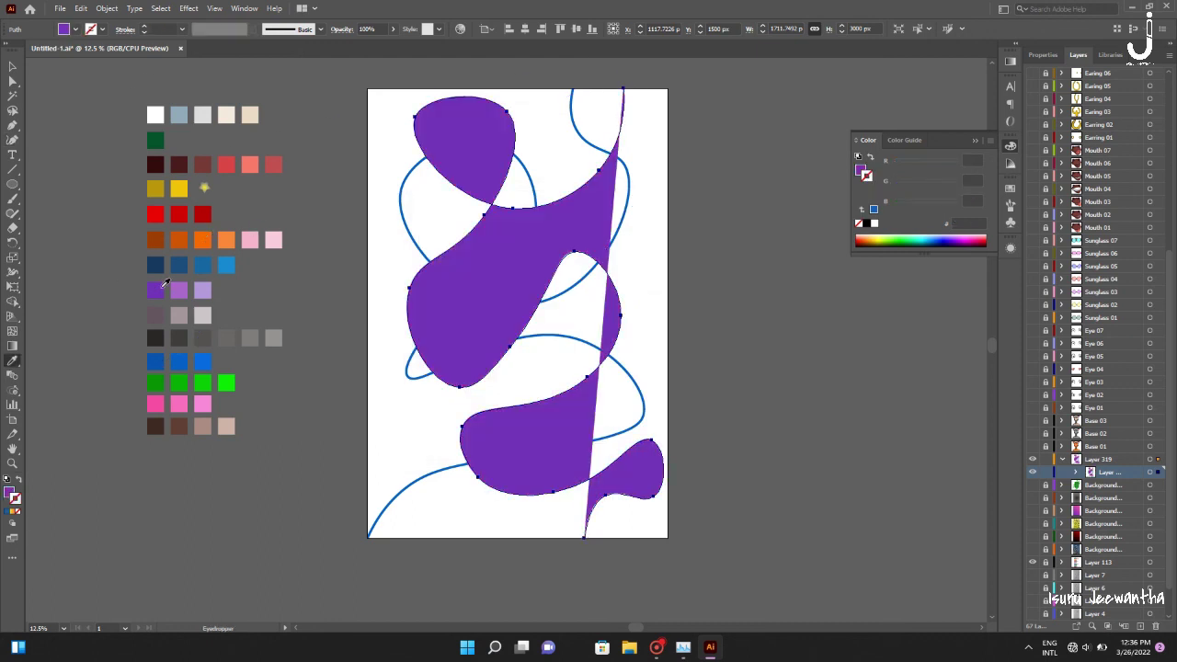
pyautogui.press('v')
pyautogui.hotkey('shift', 'x')
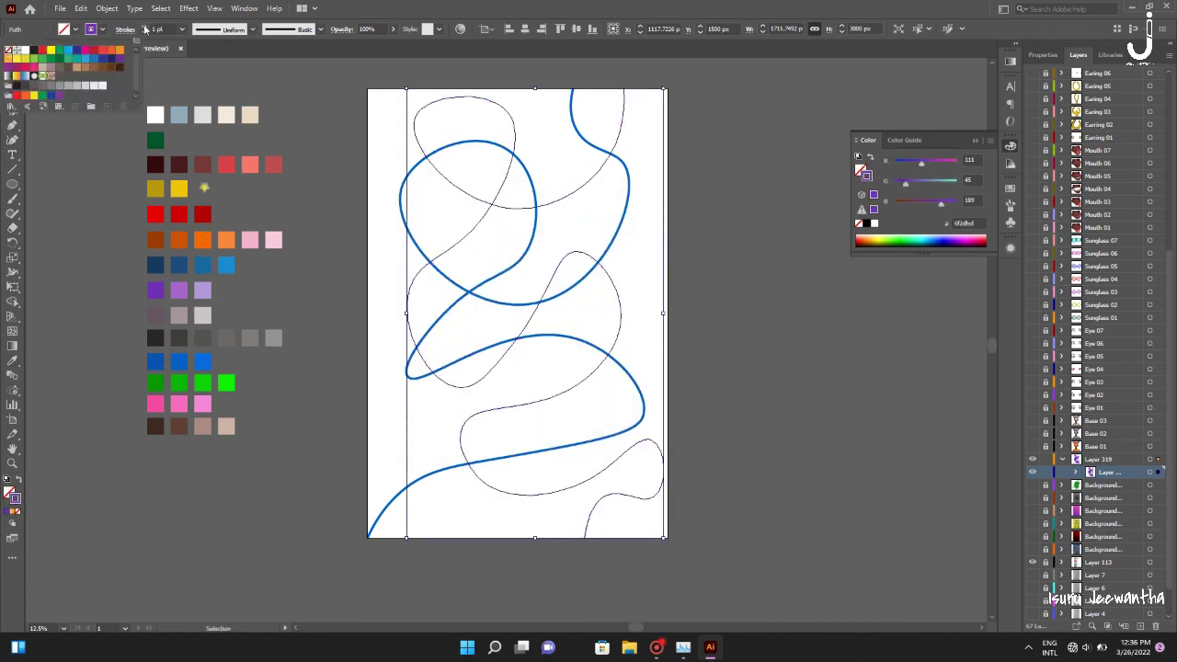
pyautogui.hotkey('ctrl', 'a')
pyautogui.click(12, 376)
# Blend the purple wavy line into the blue one
pyautogui.click(607, 498)
pyautogui.click(515, 455)
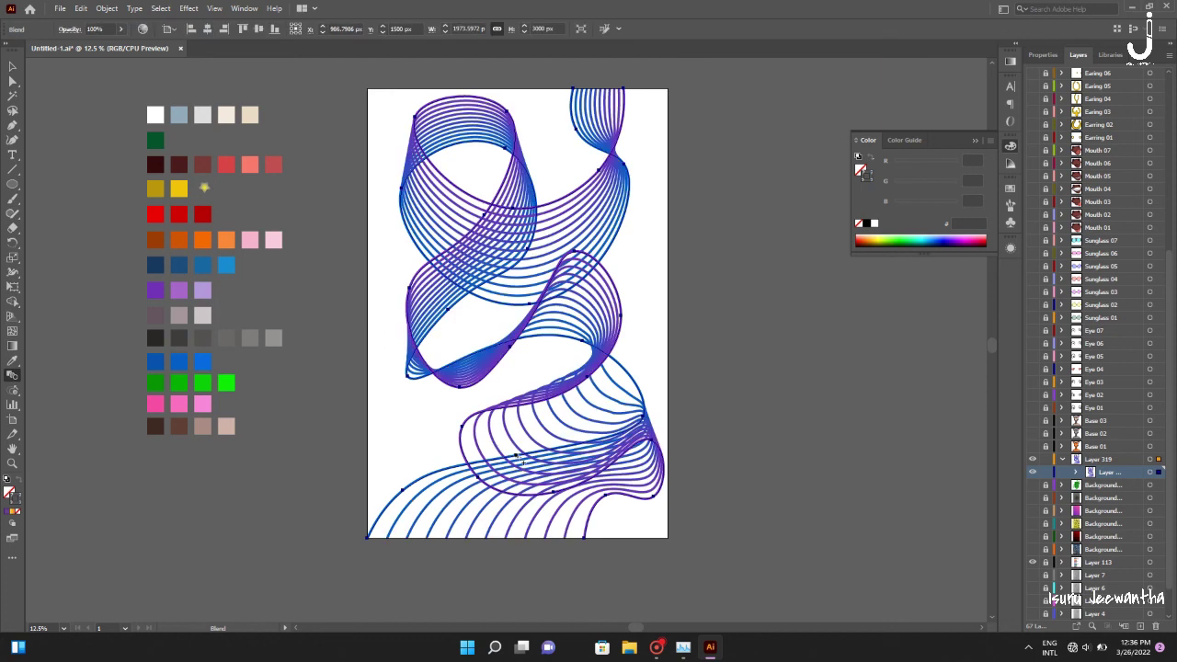
pyautogui.press('v')
# Pen-draw an artboard-sized dark grey rectangle and show the giraffe on top
pyautogui.click(815, 339)
pyautogui.press('p')
pyautogui.click(368, 88)
pyautogui.click(668, 89)
pyautogui.click(668, 538)
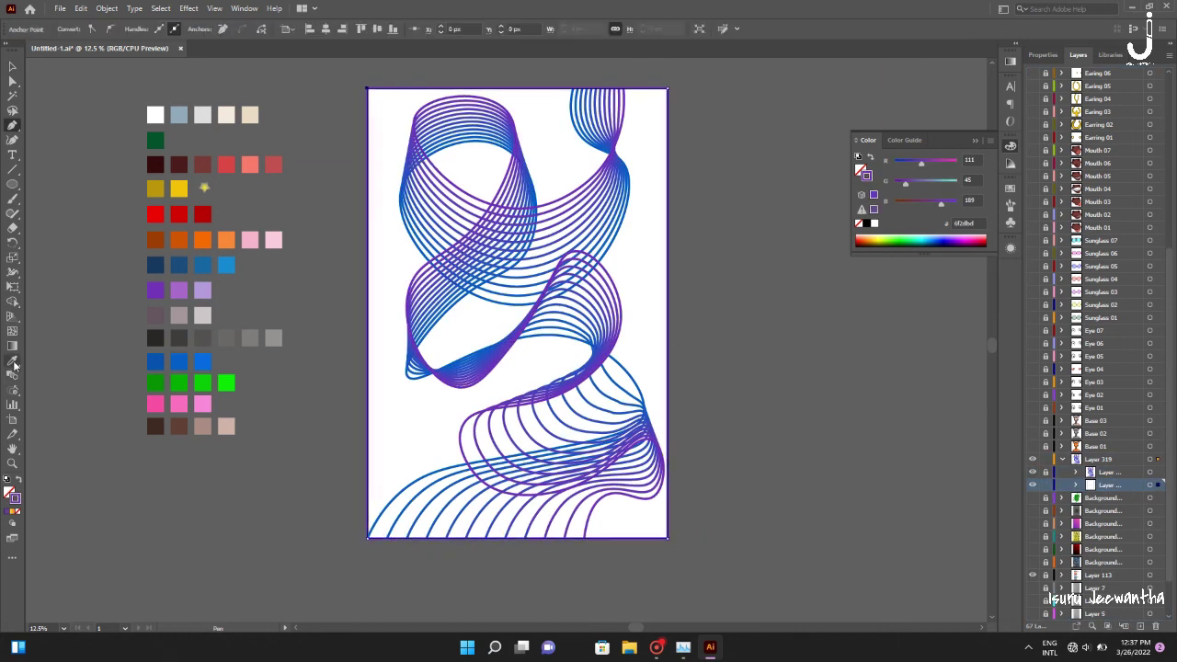
pyautogui.press('v')
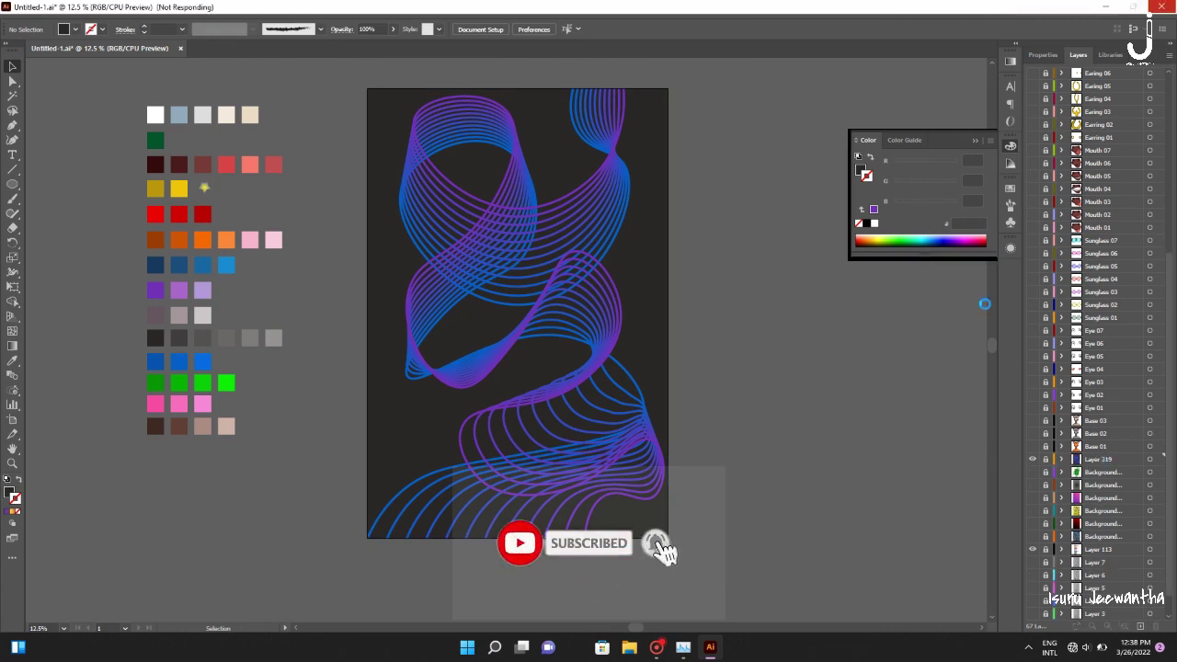
pyautogui.click(1032, 446)
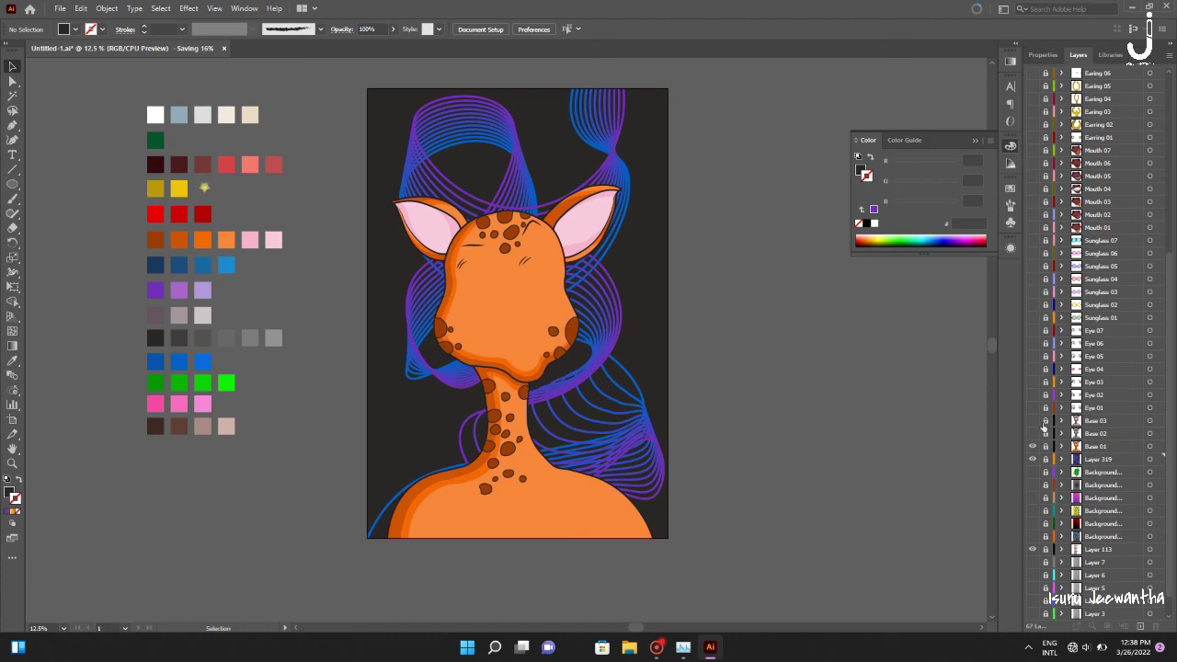